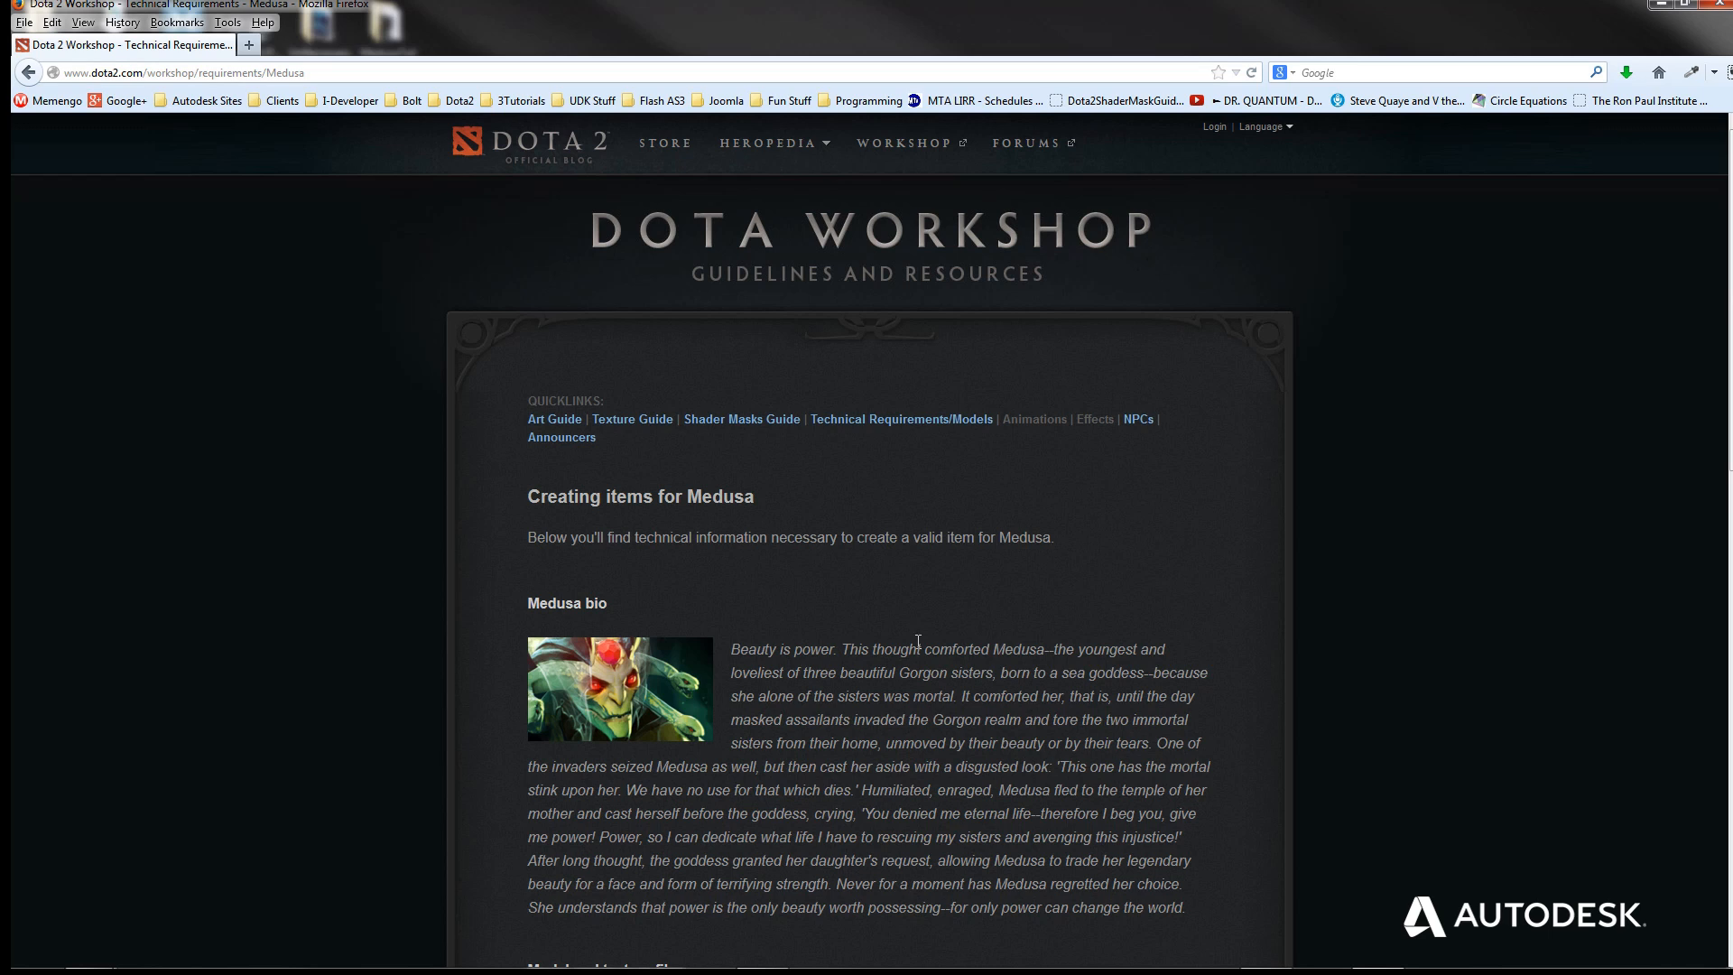
Review the Medusa item requirements page and highlight the model and texture files section with its model download link.
scroll(919, 641, "down", 4)
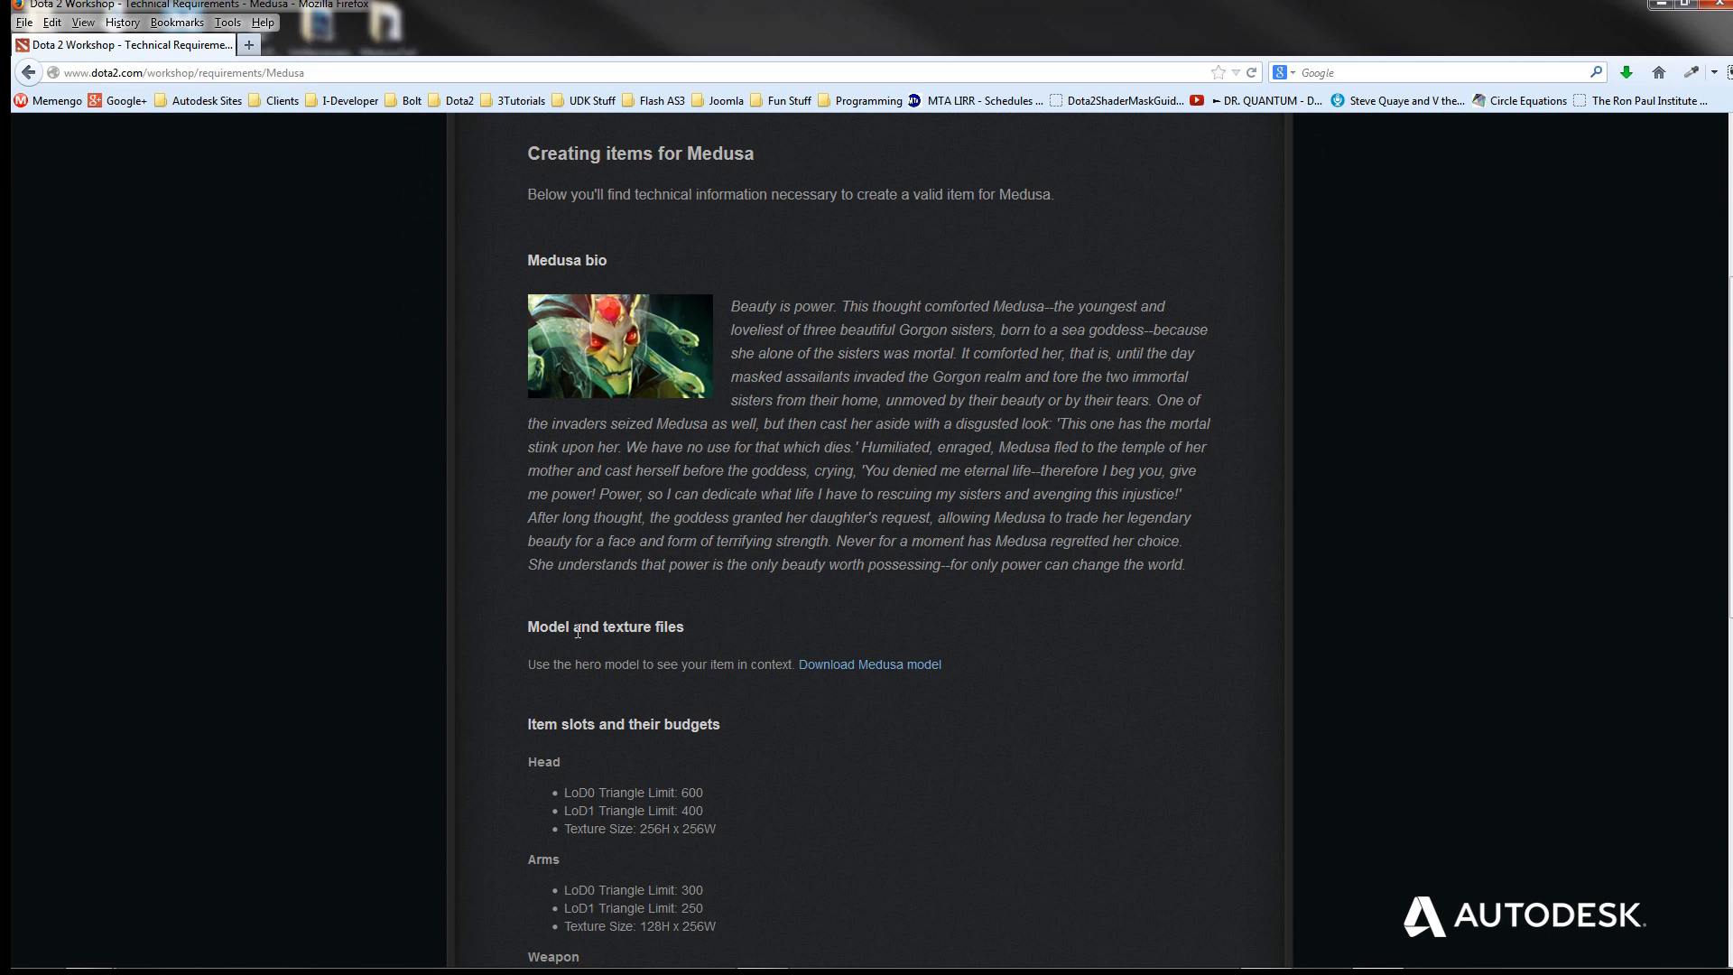
left_click_drag(523, 627, 1087, 680)
left_click(1085, 679)
left_click(1661, 7)
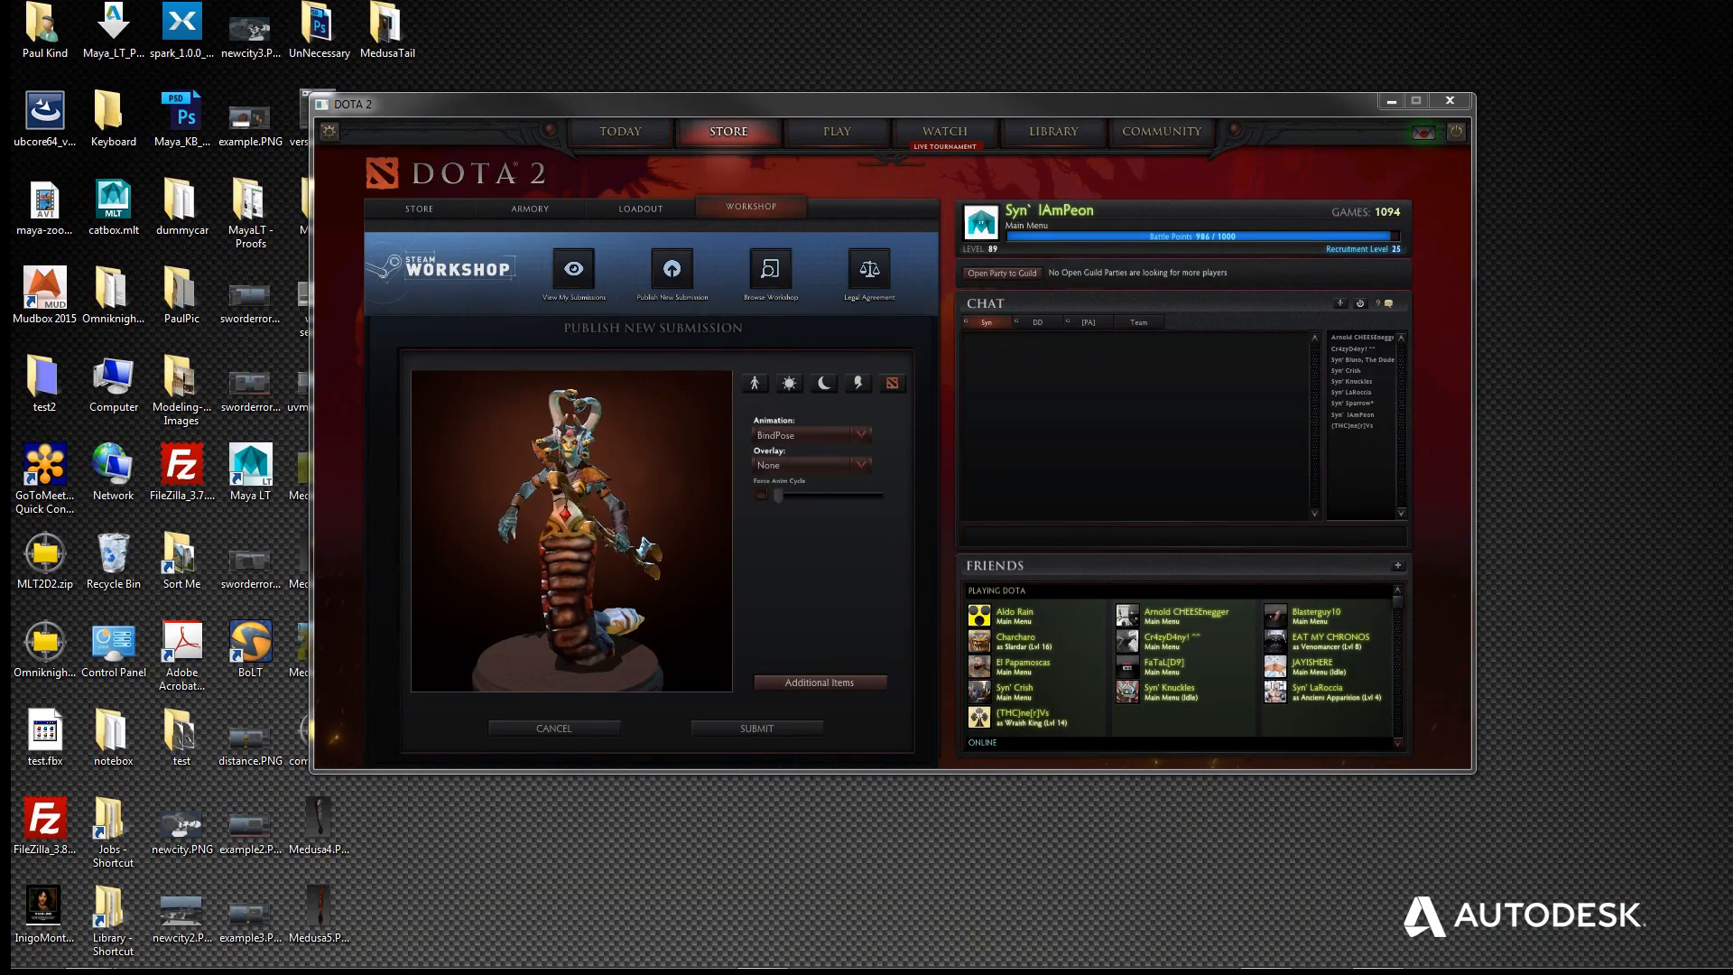
Switch to Maya LT and start opening a scene, choosing medusa_tail.fbx as the file.
mouse_move(478, 962)
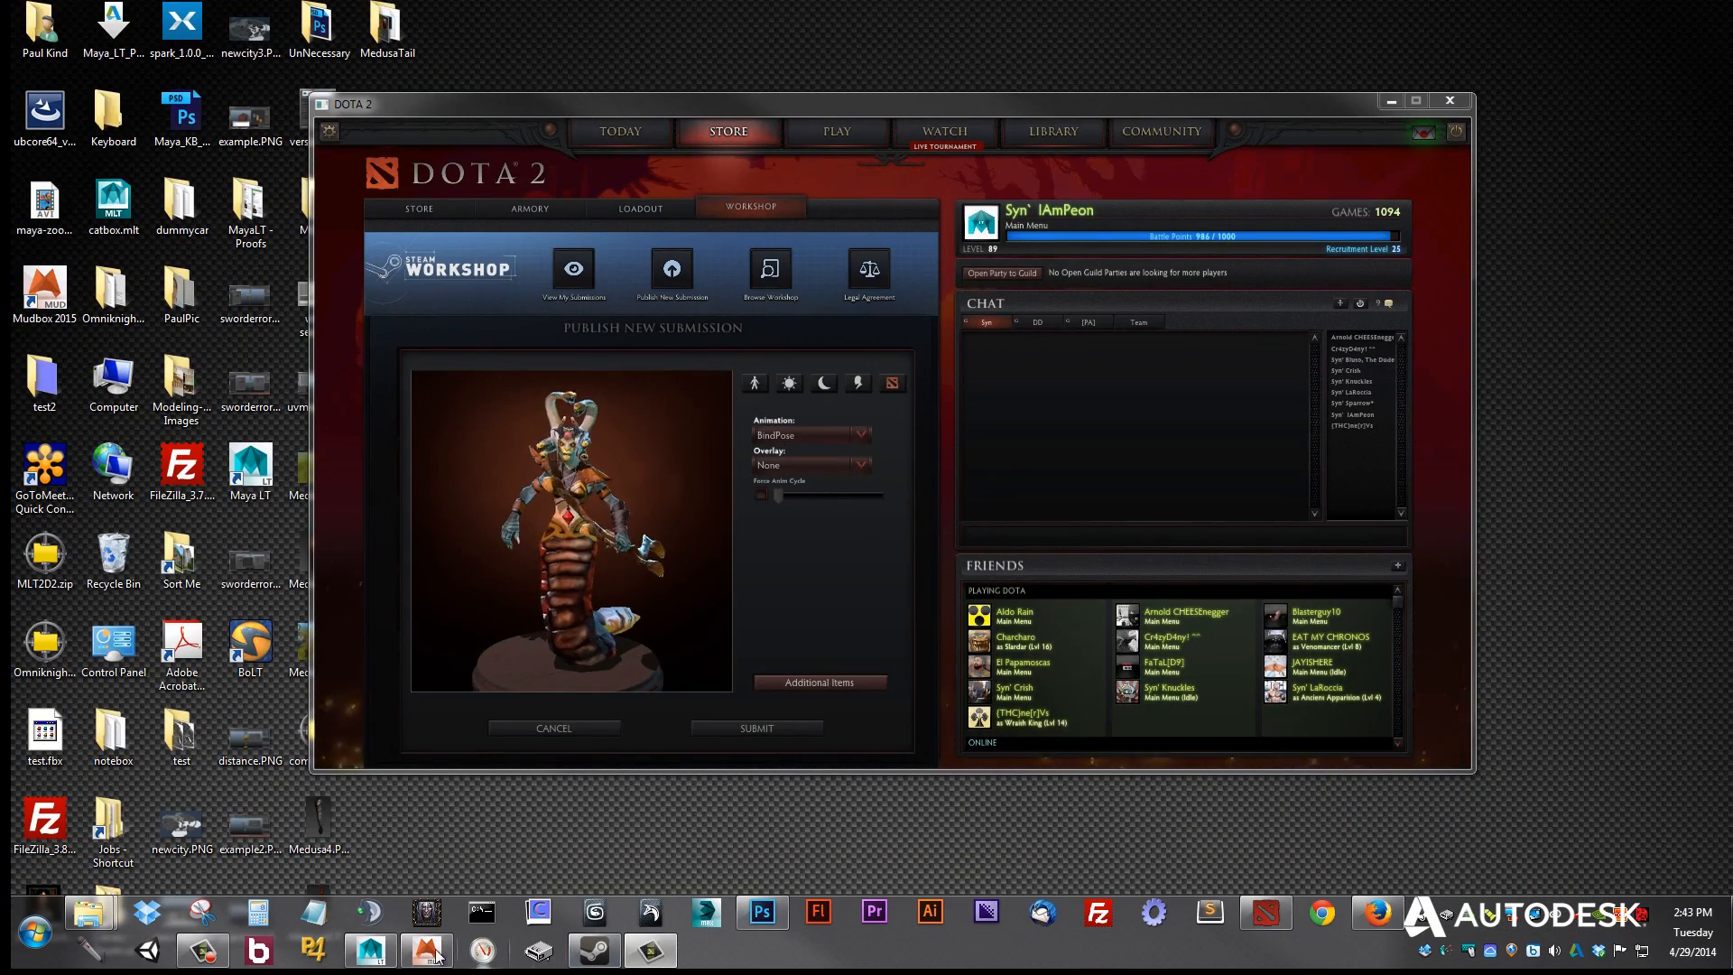
left_click(371, 951)
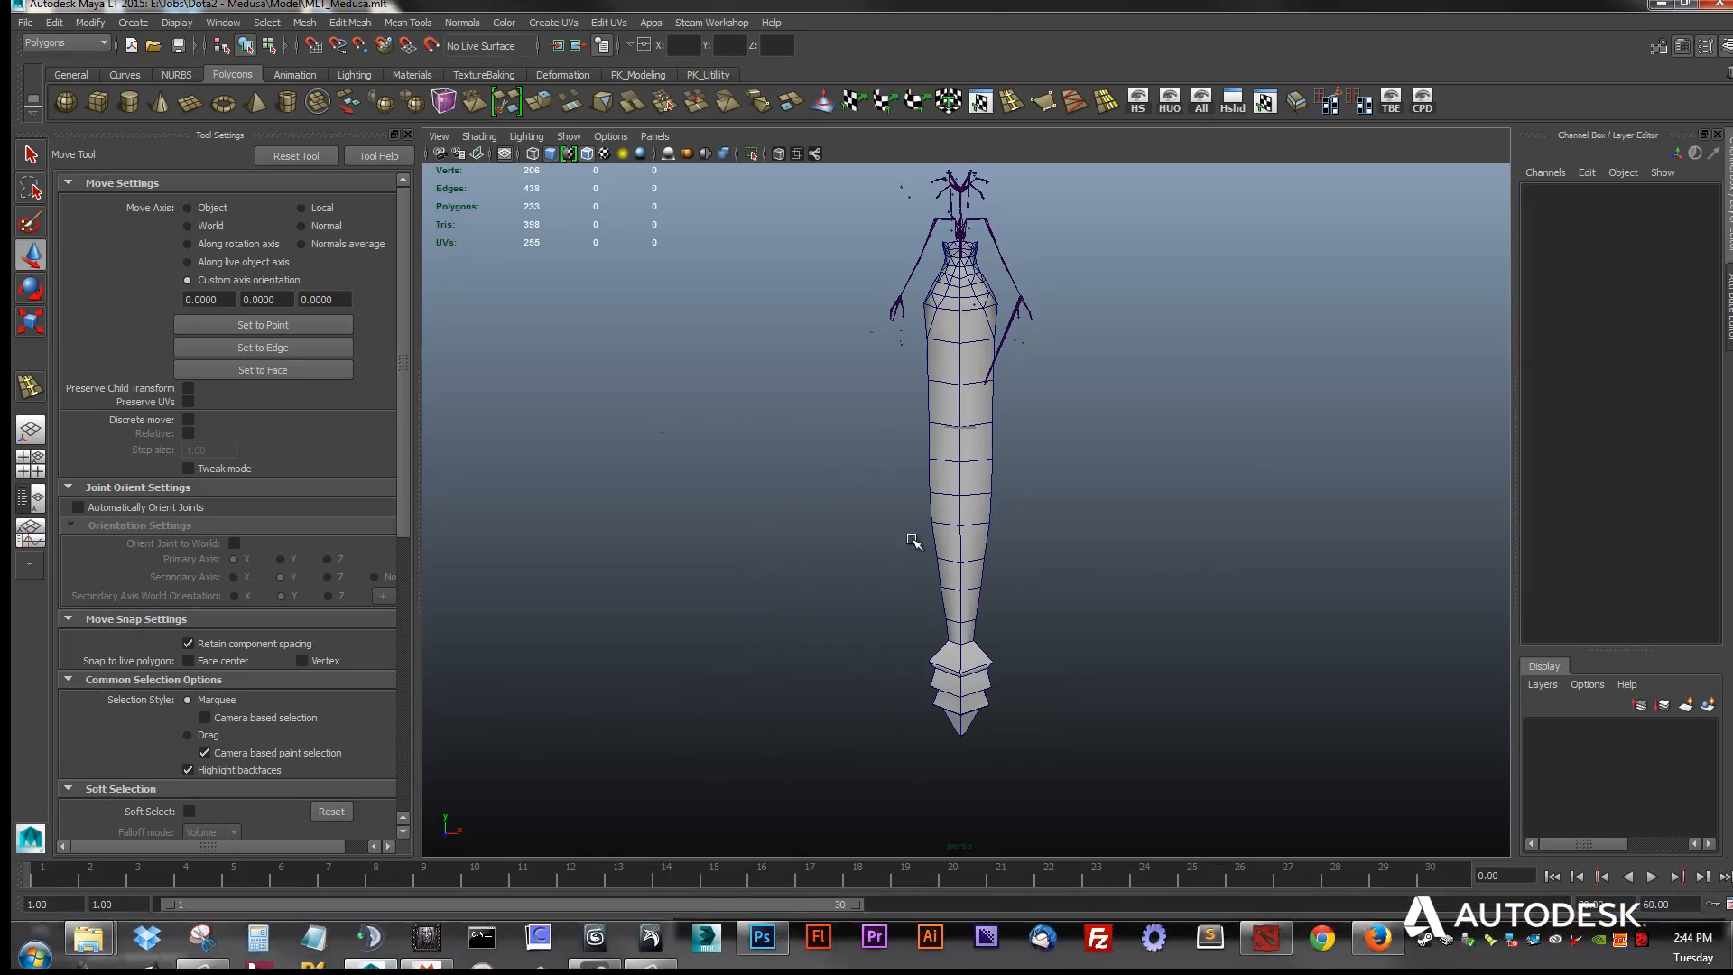
left_click(26, 22)
left_click(78, 65)
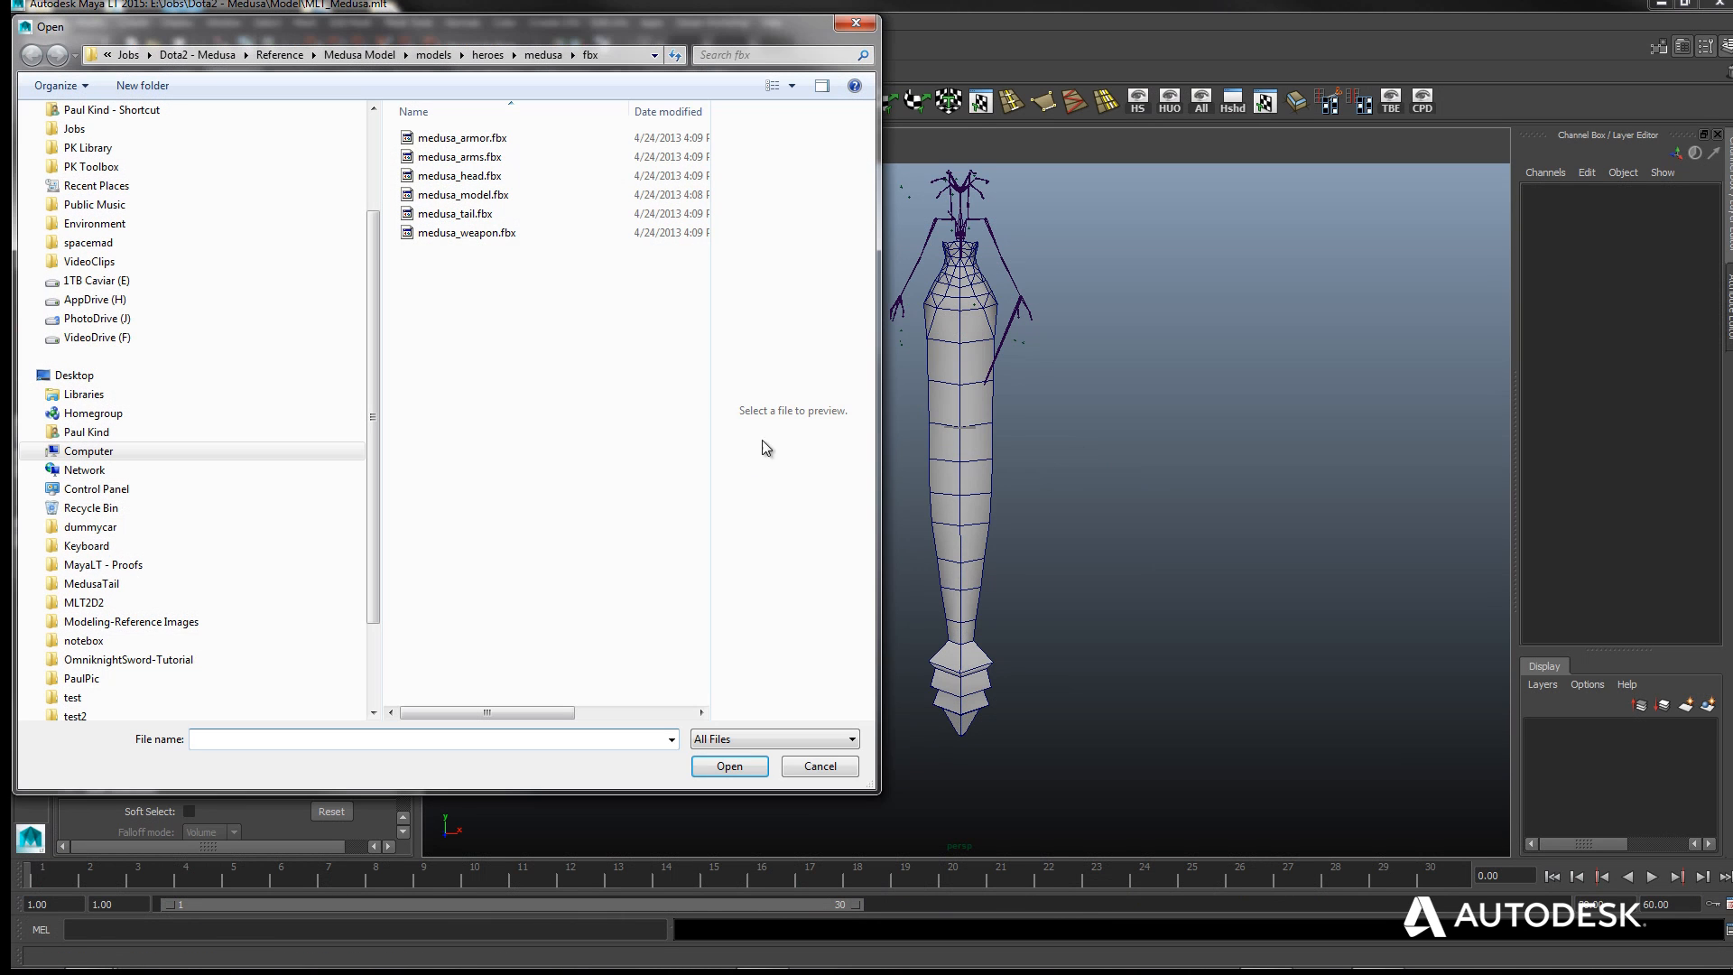
left_click(453, 214)
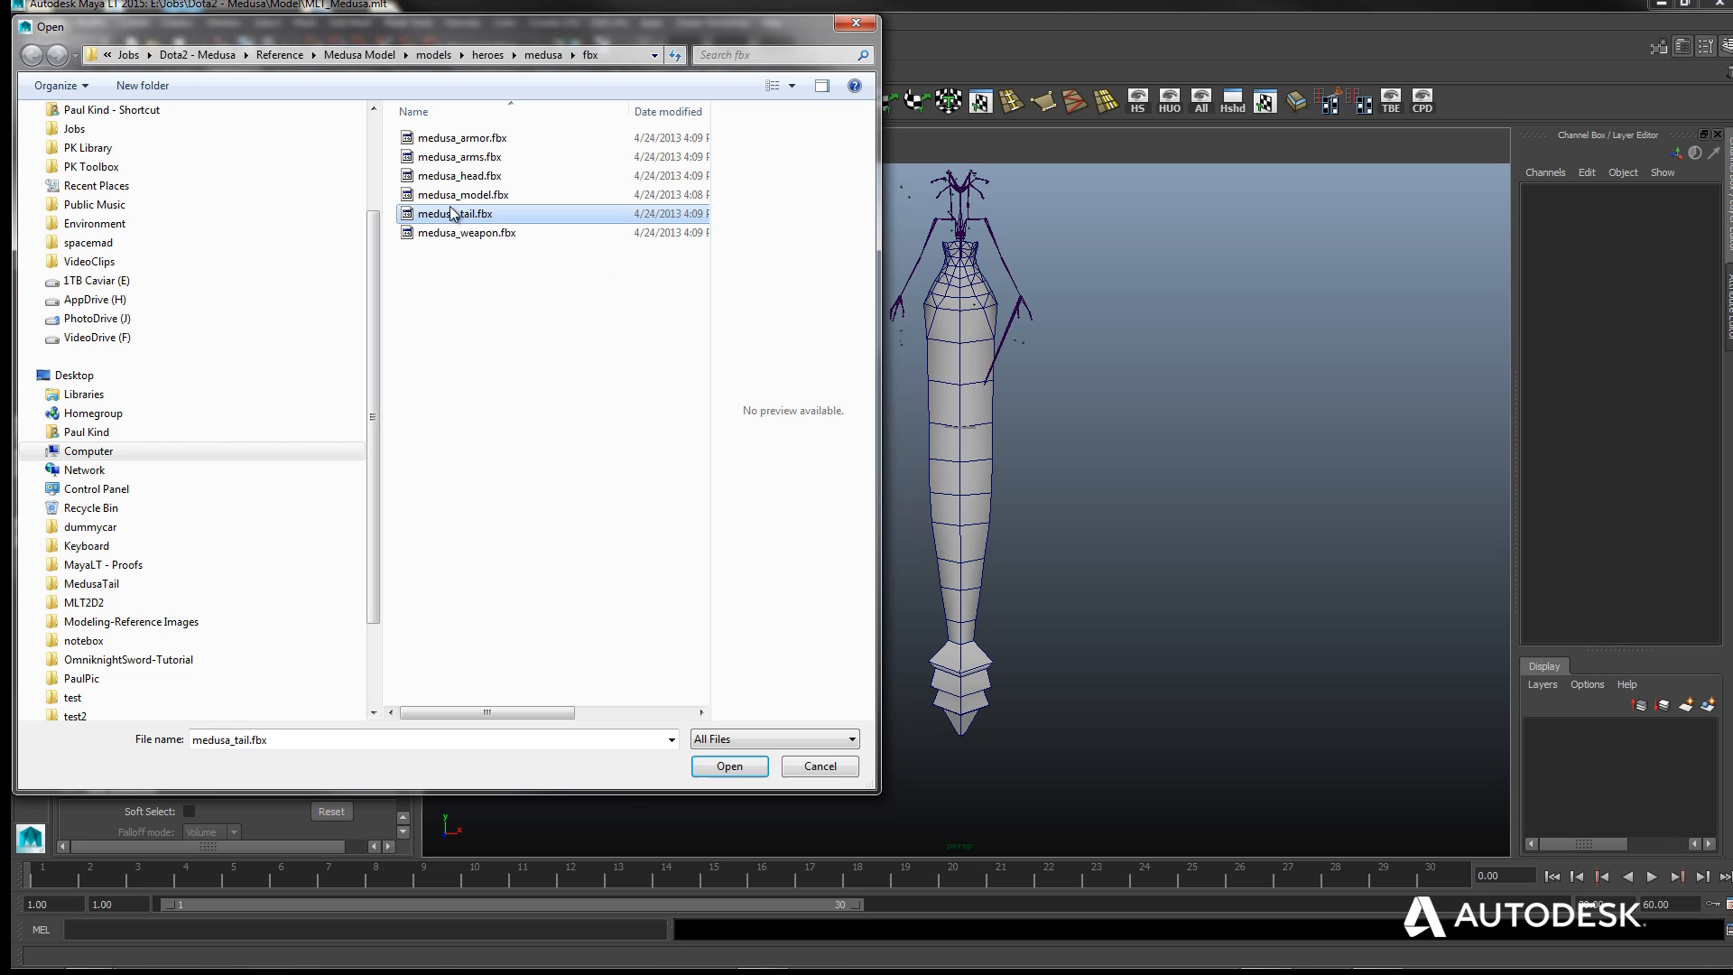
Browse from the Medusa Model folder through models, heroes and medusa into the fbx folder.
left_click(349, 59)
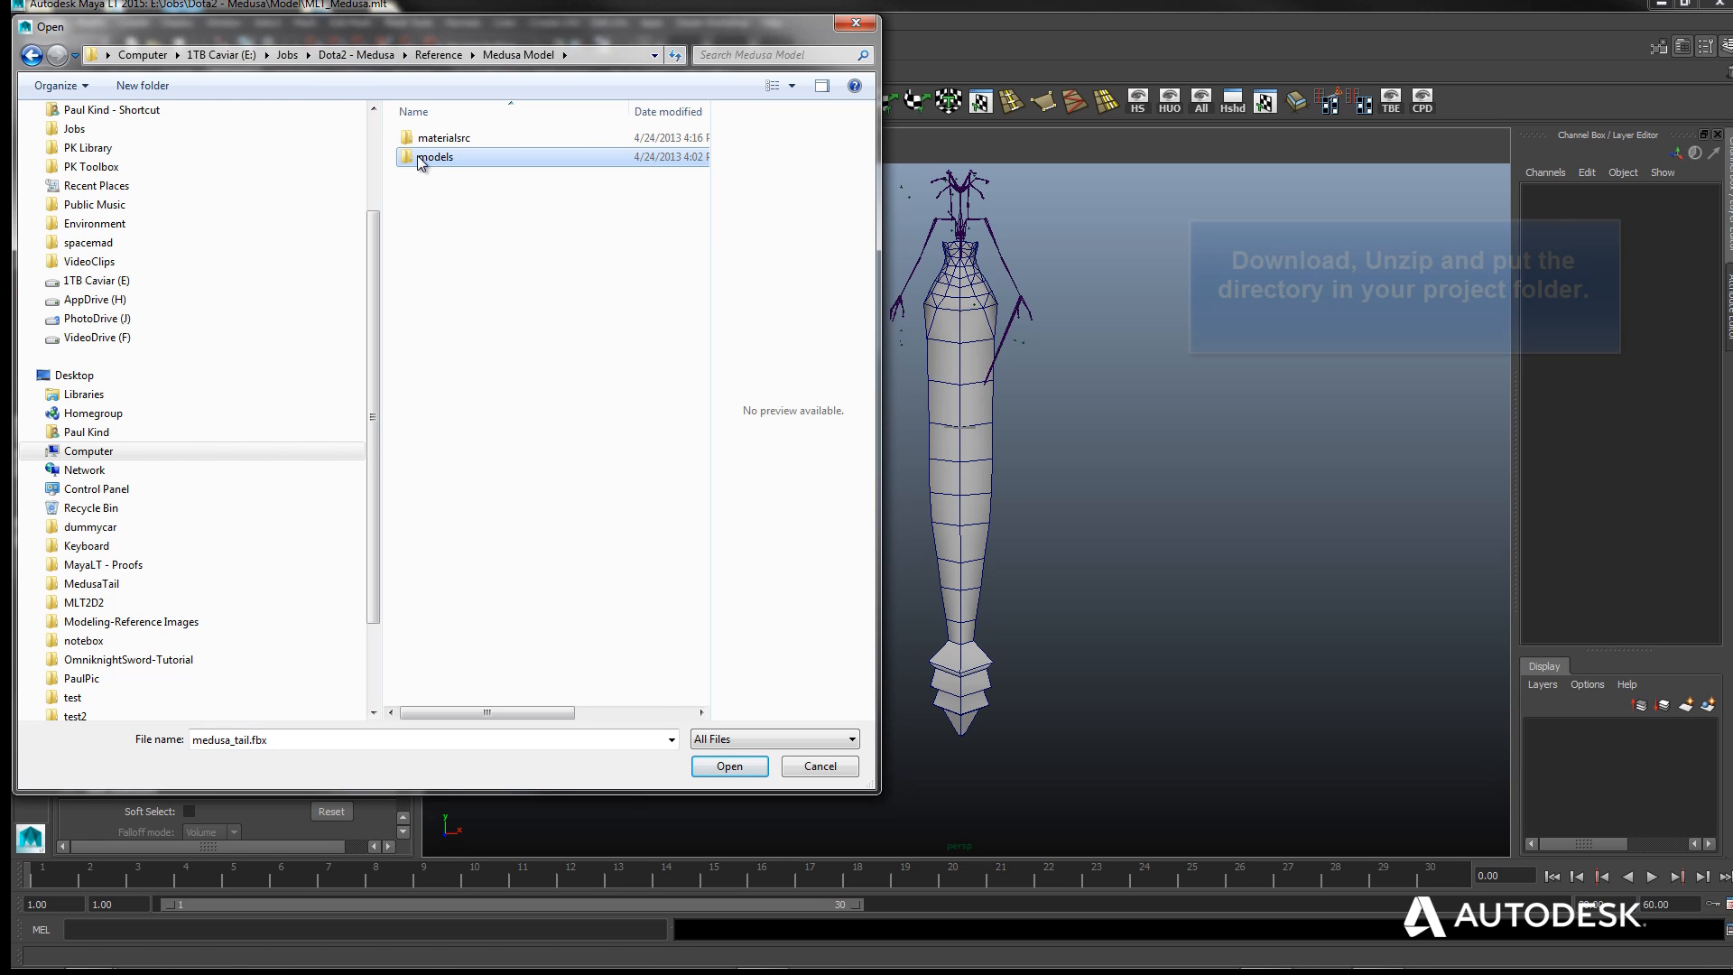
double_click(433, 157)
double_click(428, 137)
double_click(435, 139)
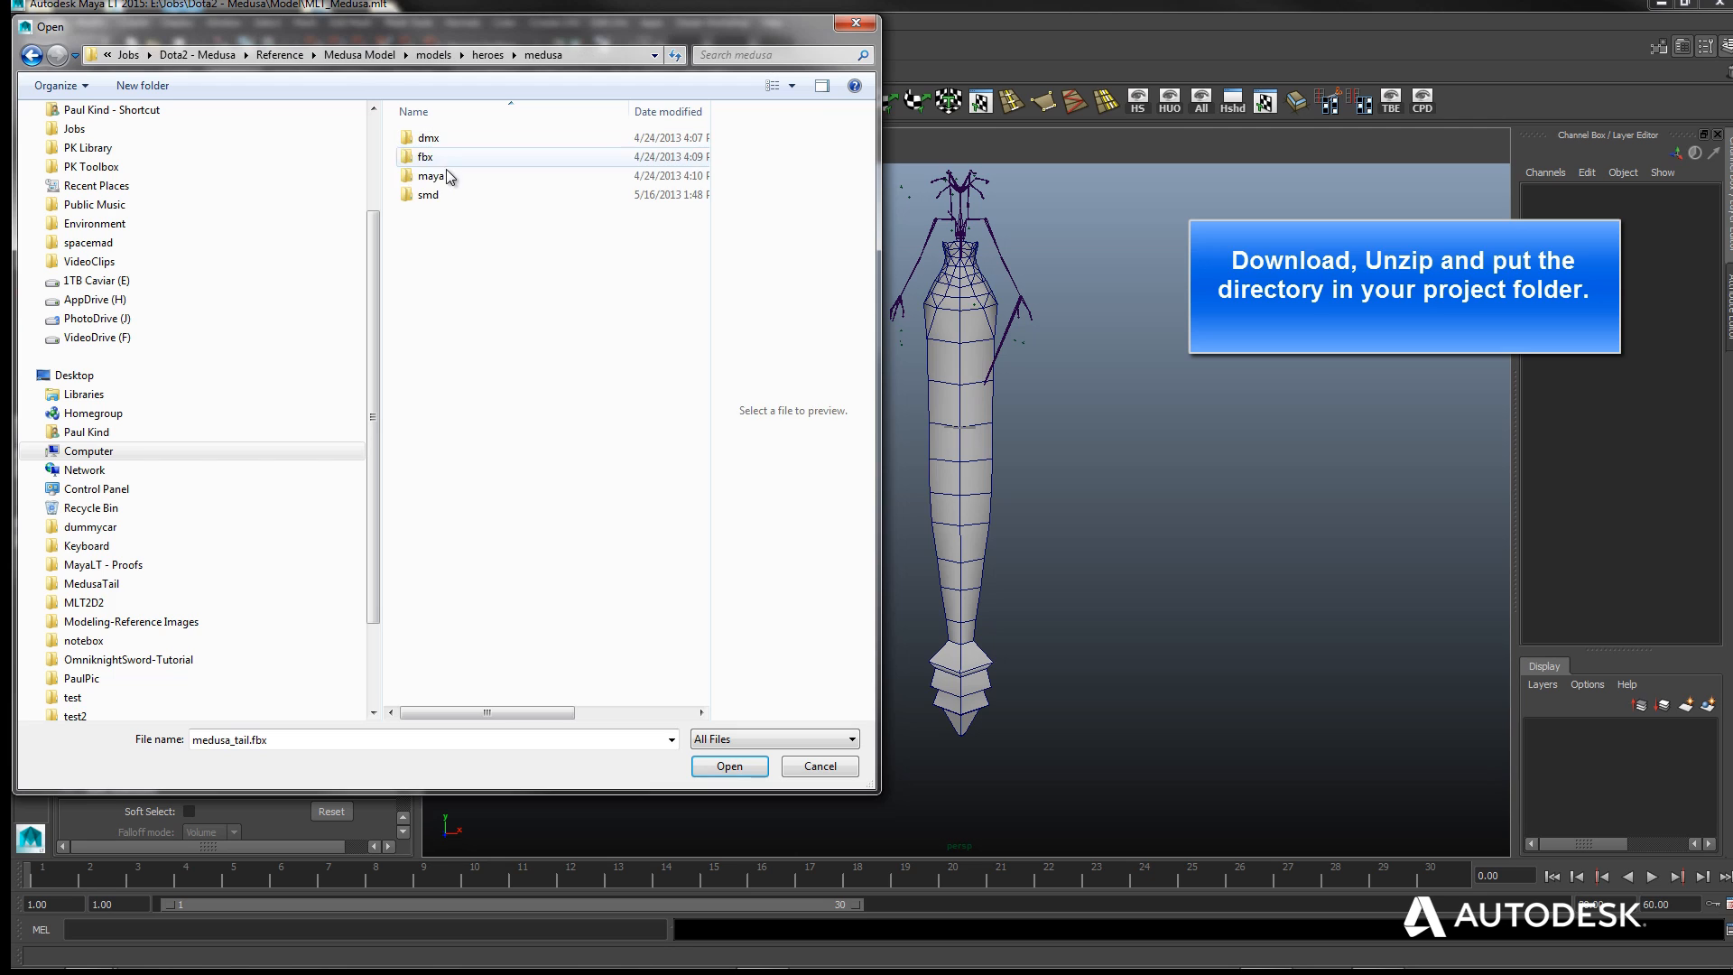
left_click(434, 158)
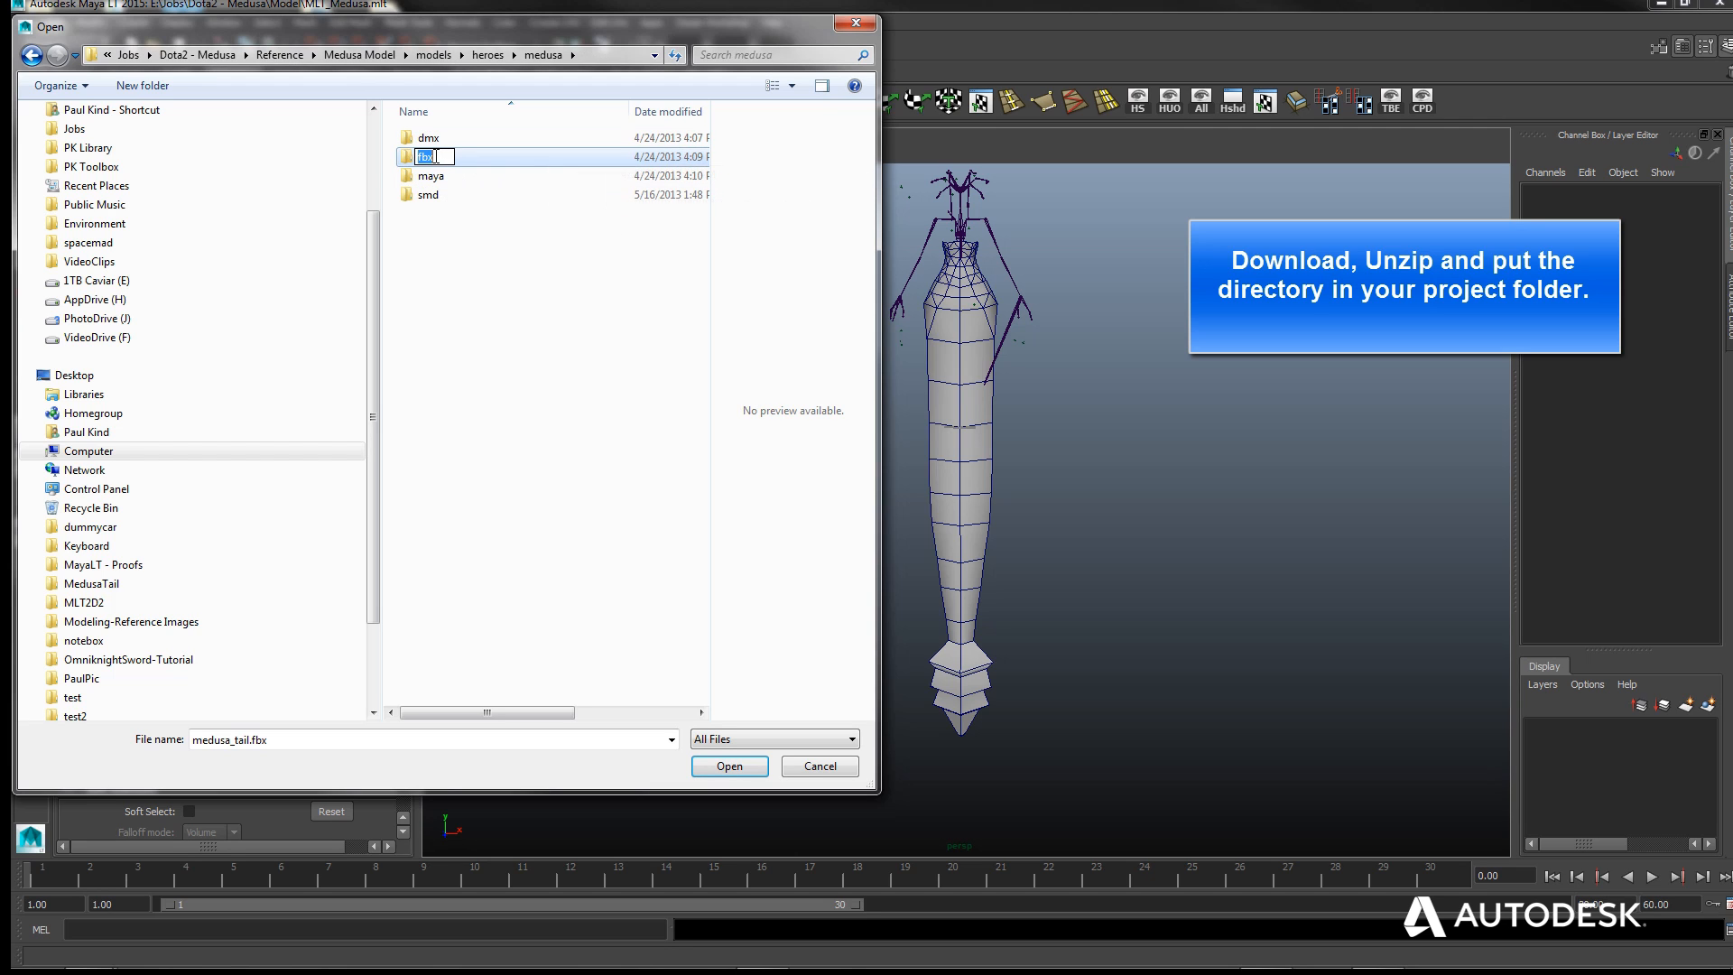
double_click(506, 157)
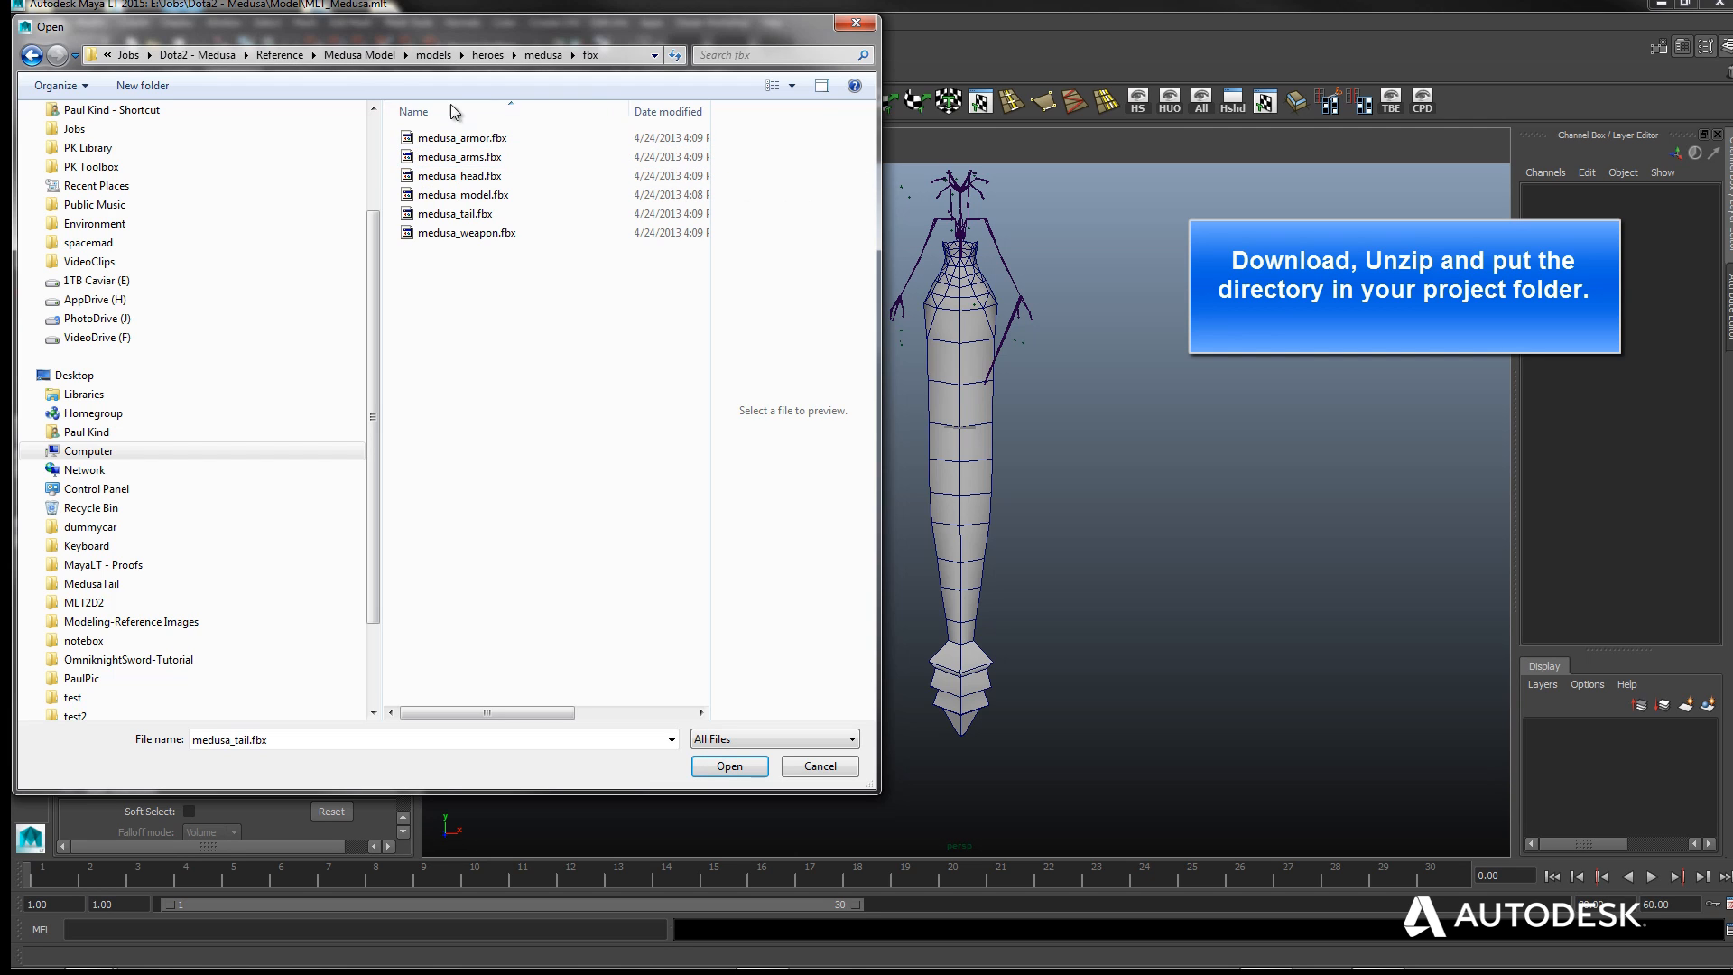
Open medusa_tail.fbx and import it with the FBX importer's current settings.
left_click(451, 214)
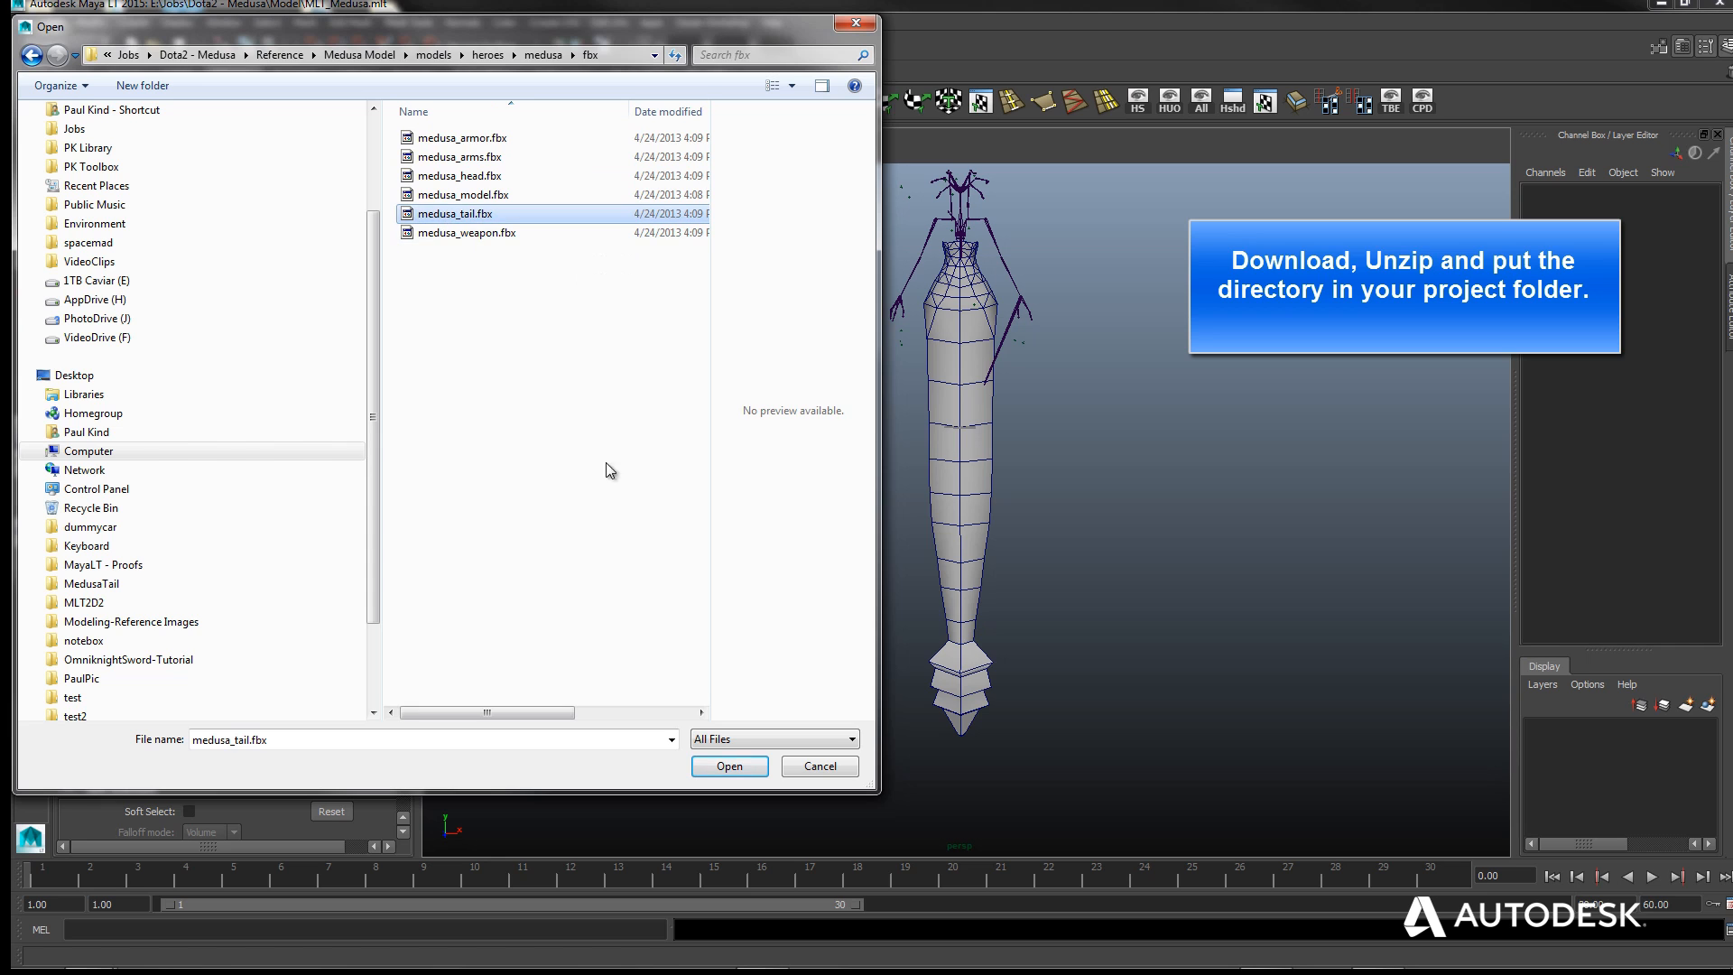
left_click(730, 774)
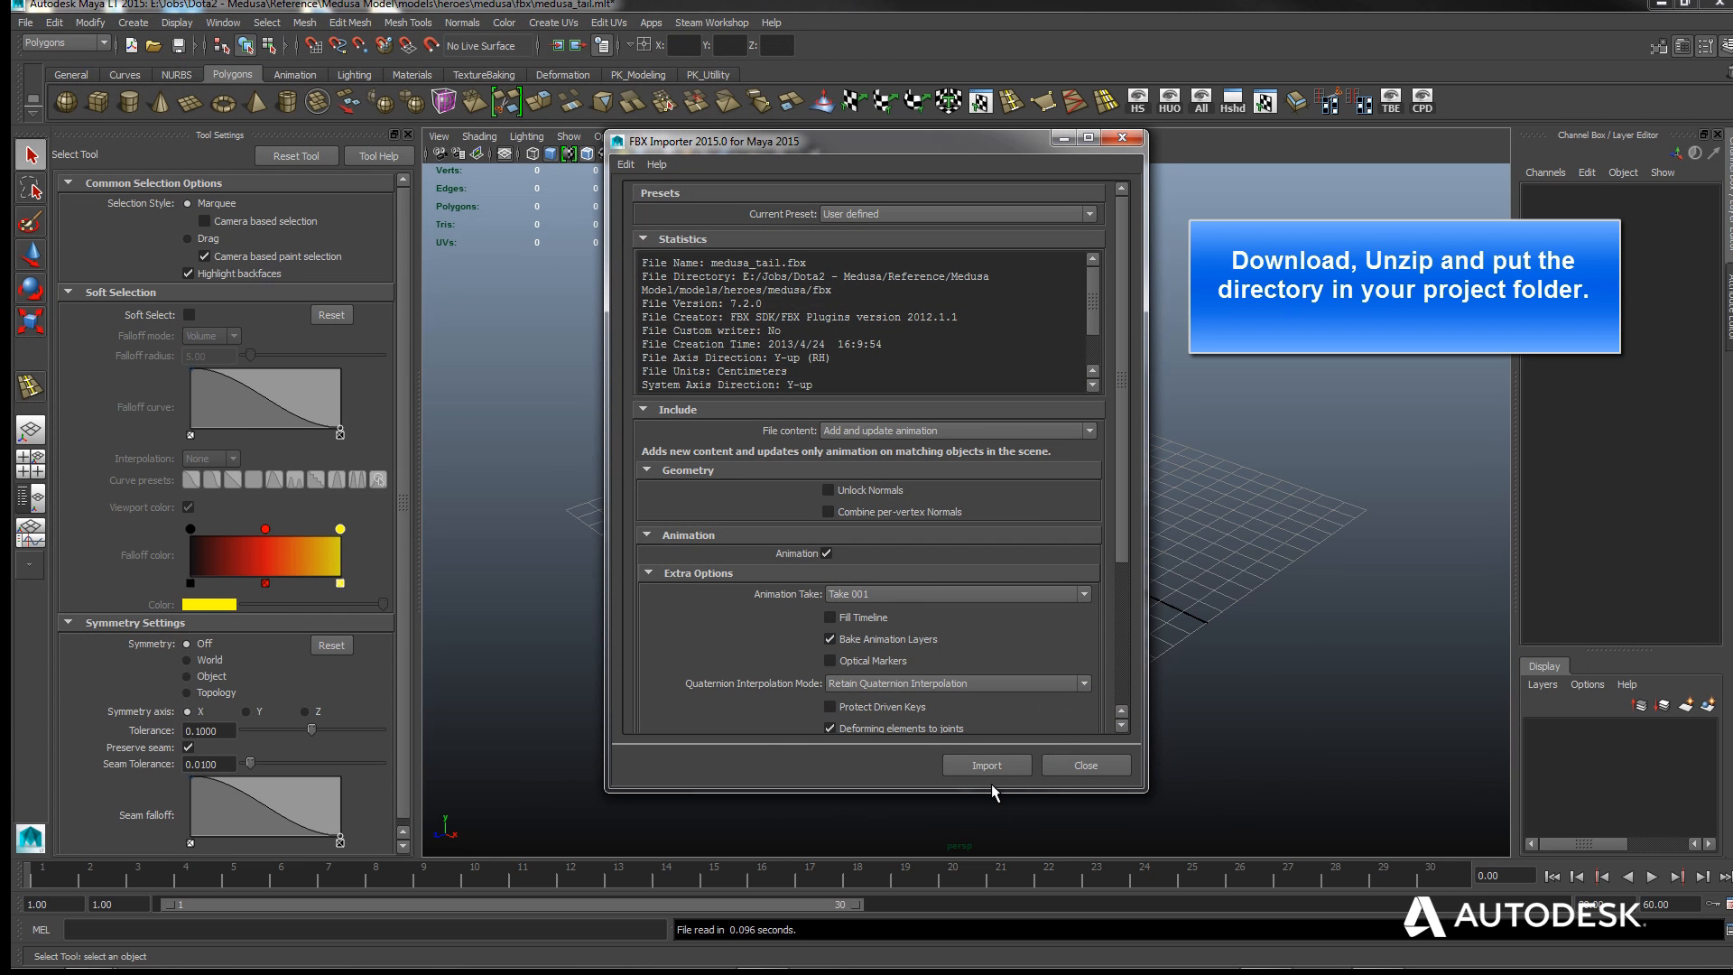
left_click(997, 769)
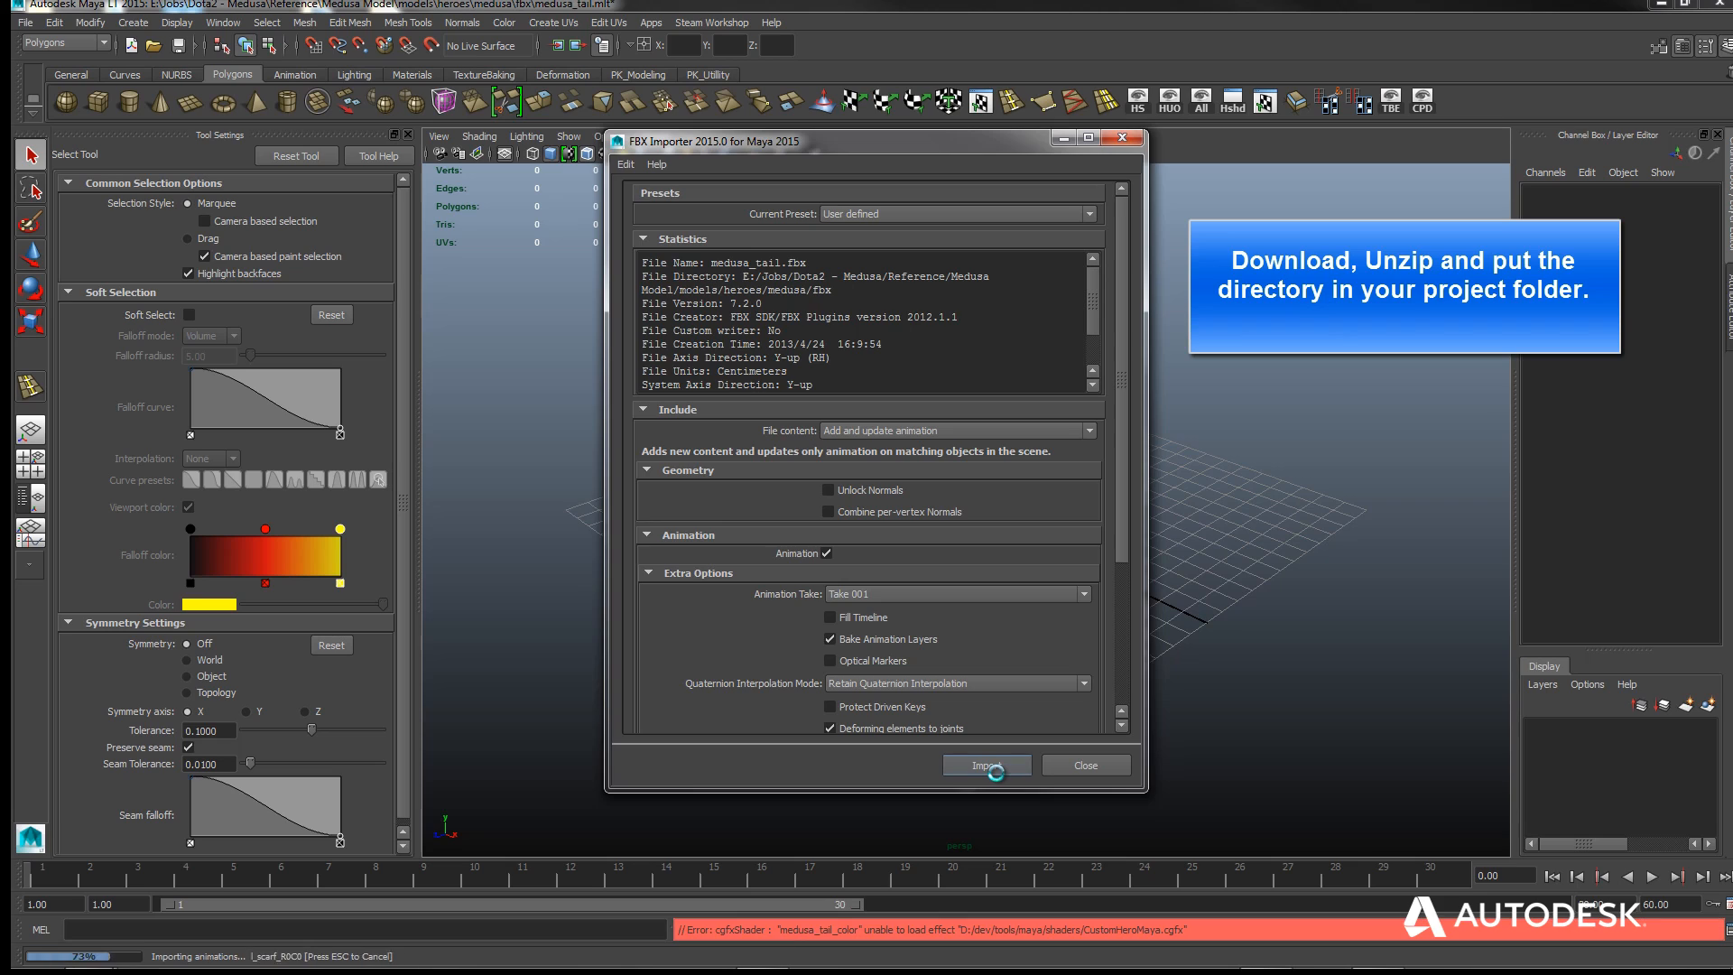
Examine the imported Medusa tail mesh from the side and the front.
scroll(853, 535, "down", 15)
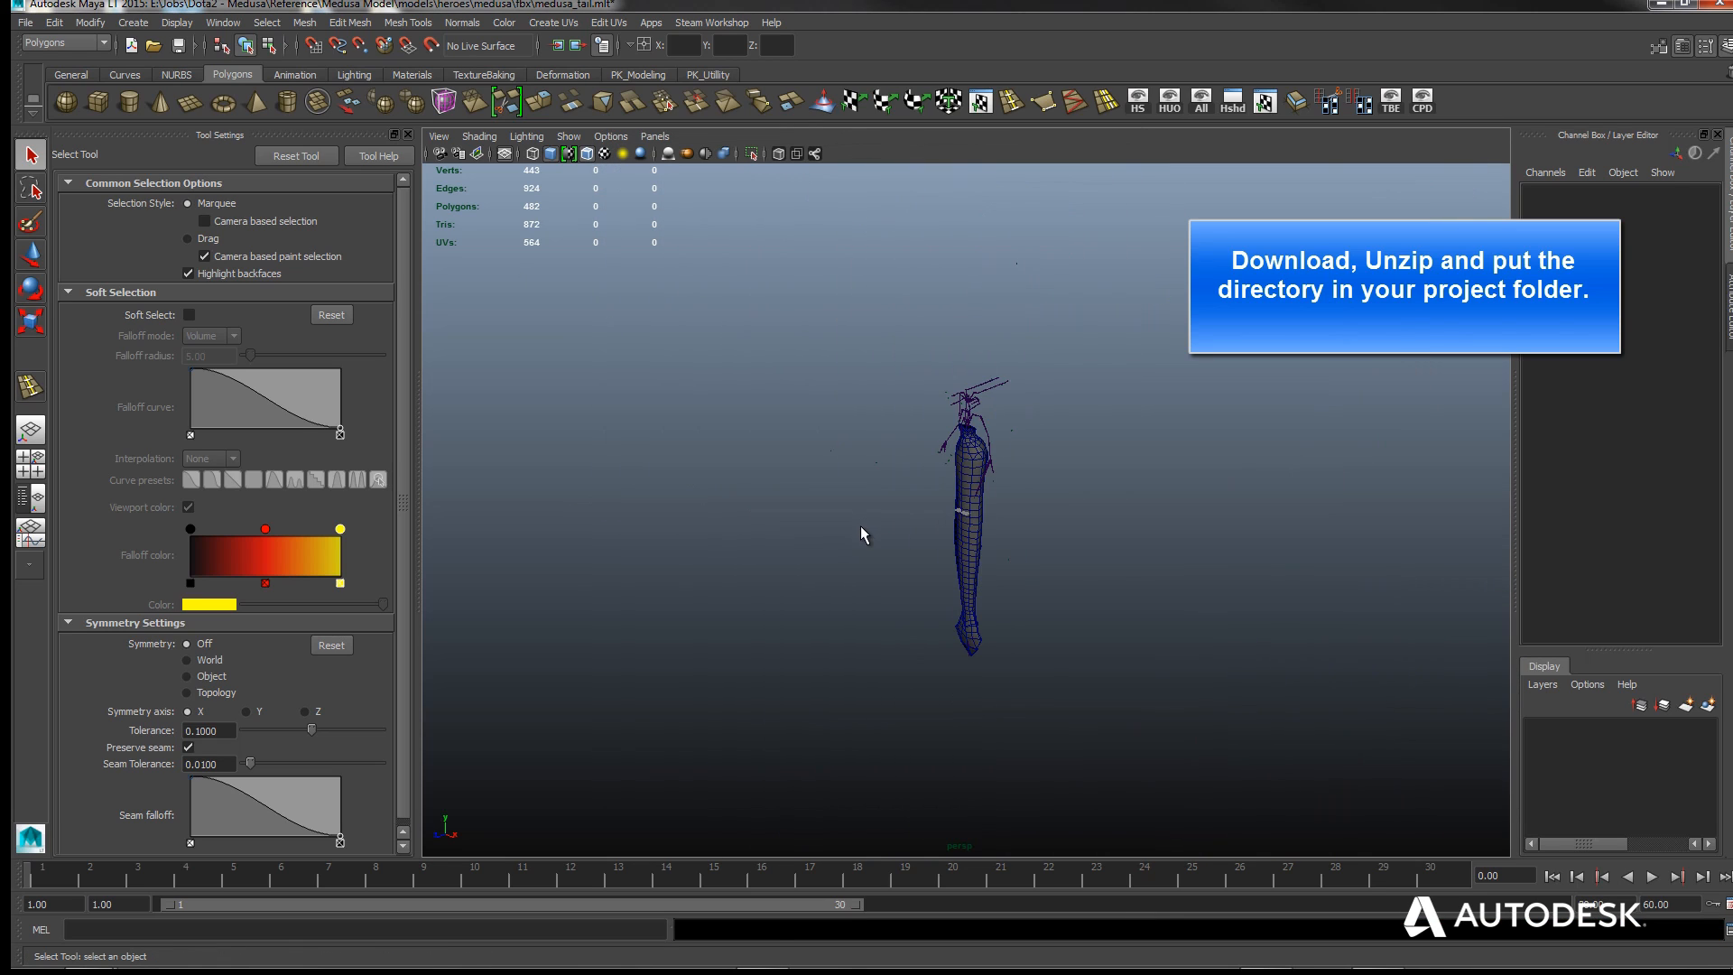
scroll(972, 525, "up", 10)
left_click_drag(971, 533, 1020, 523, "alt")
left_click_drag(1020, 524, 1068, 517, "alt")
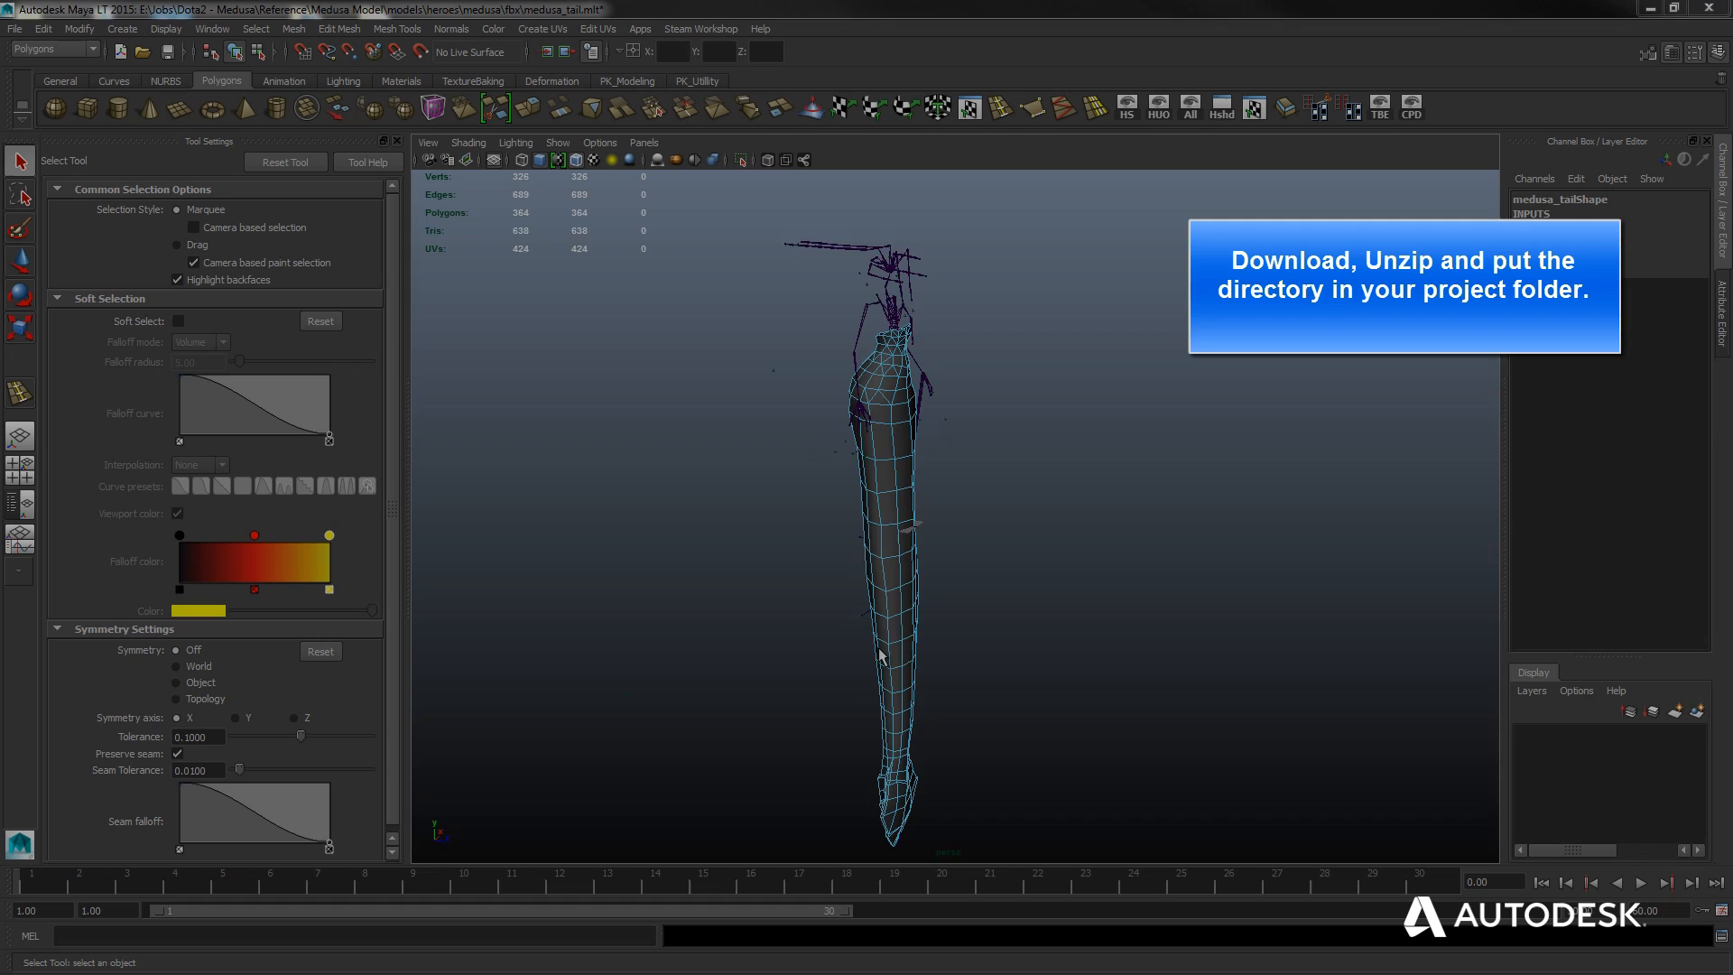
mouse_move(893, 652)
left_mouse_down("alt")
mouse_move(793, 601)
mouse_move(824, 574)
mouse_move(772, 581)
mouse_move(1033, 615)
mouse_move(1014, 631)
left_mouse_up("alt")
middle_click_drag(897, 650, 854, 558, "alt")
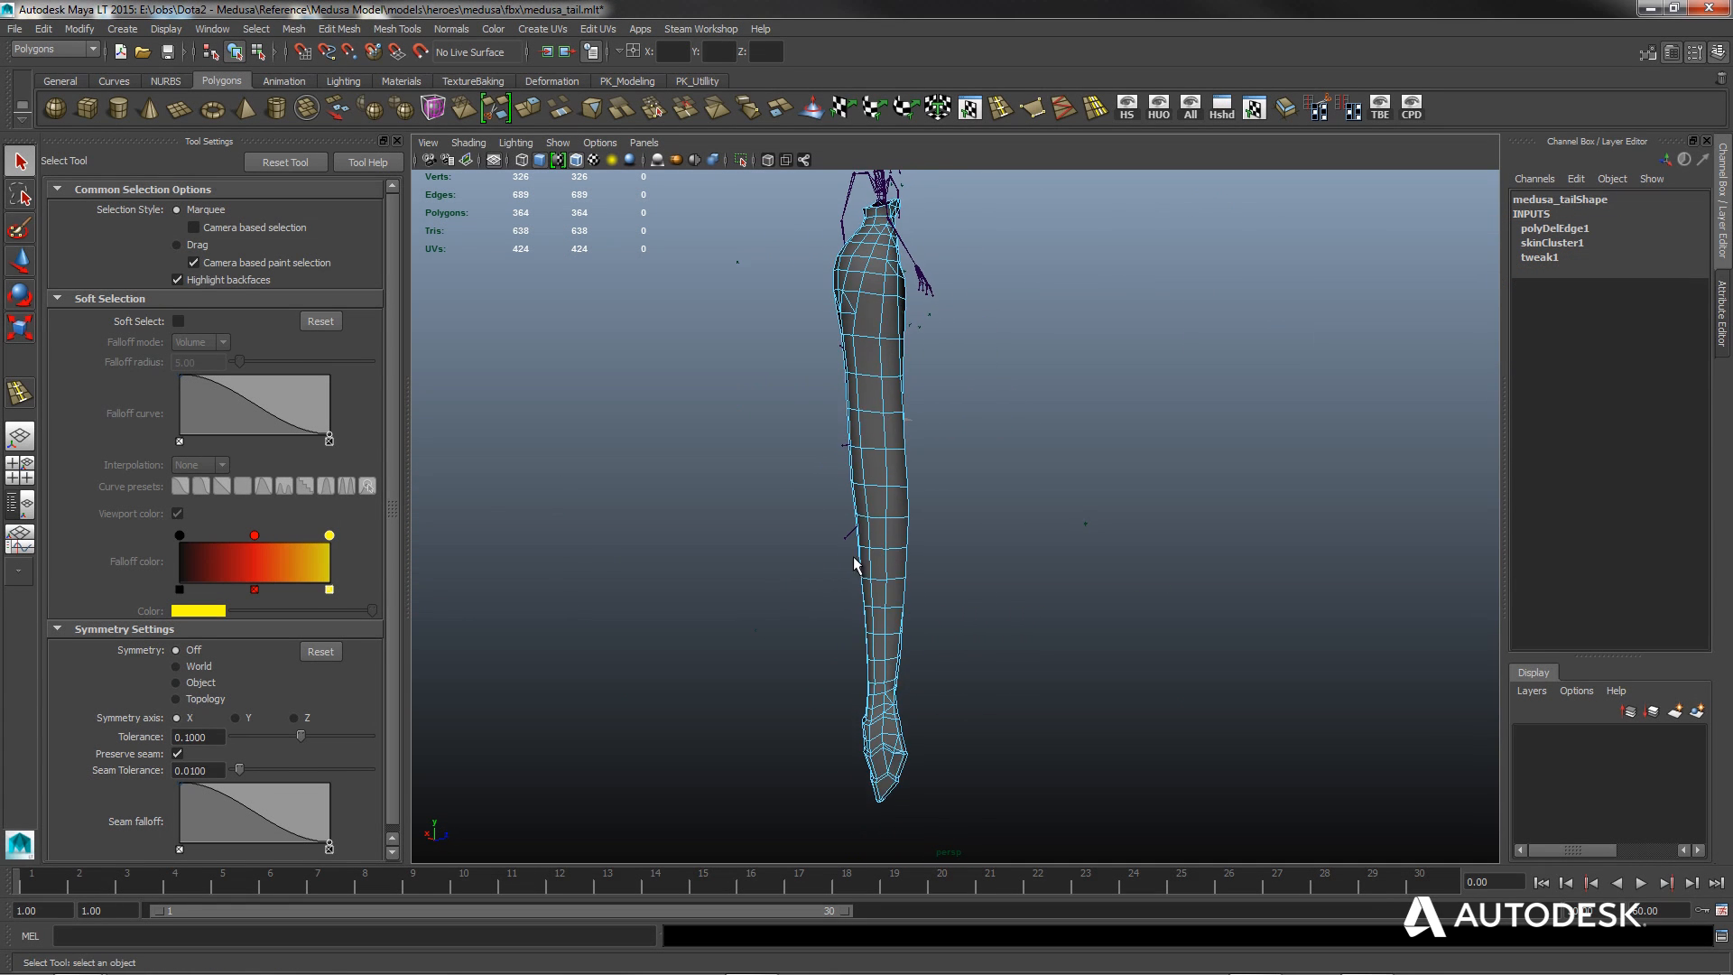
left_click_drag(855, 564, 889, 542, "alt")
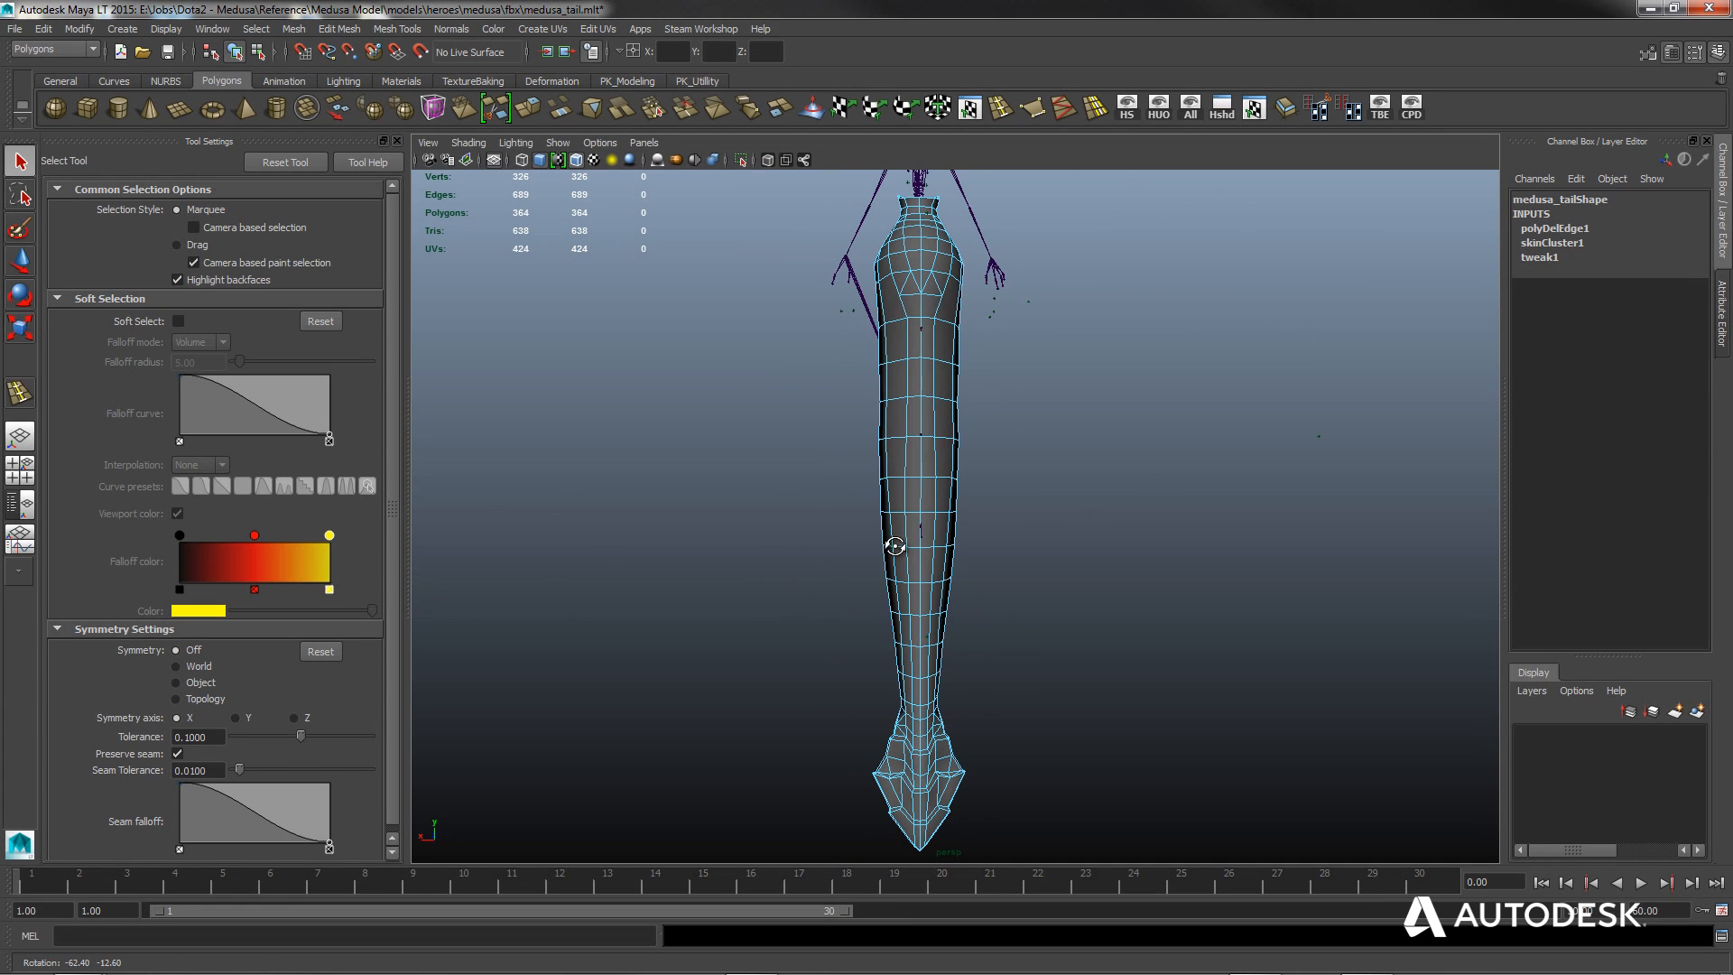
Select edge loops around and along the imported tail mesh to point out its topology.
double_click(942, 362)
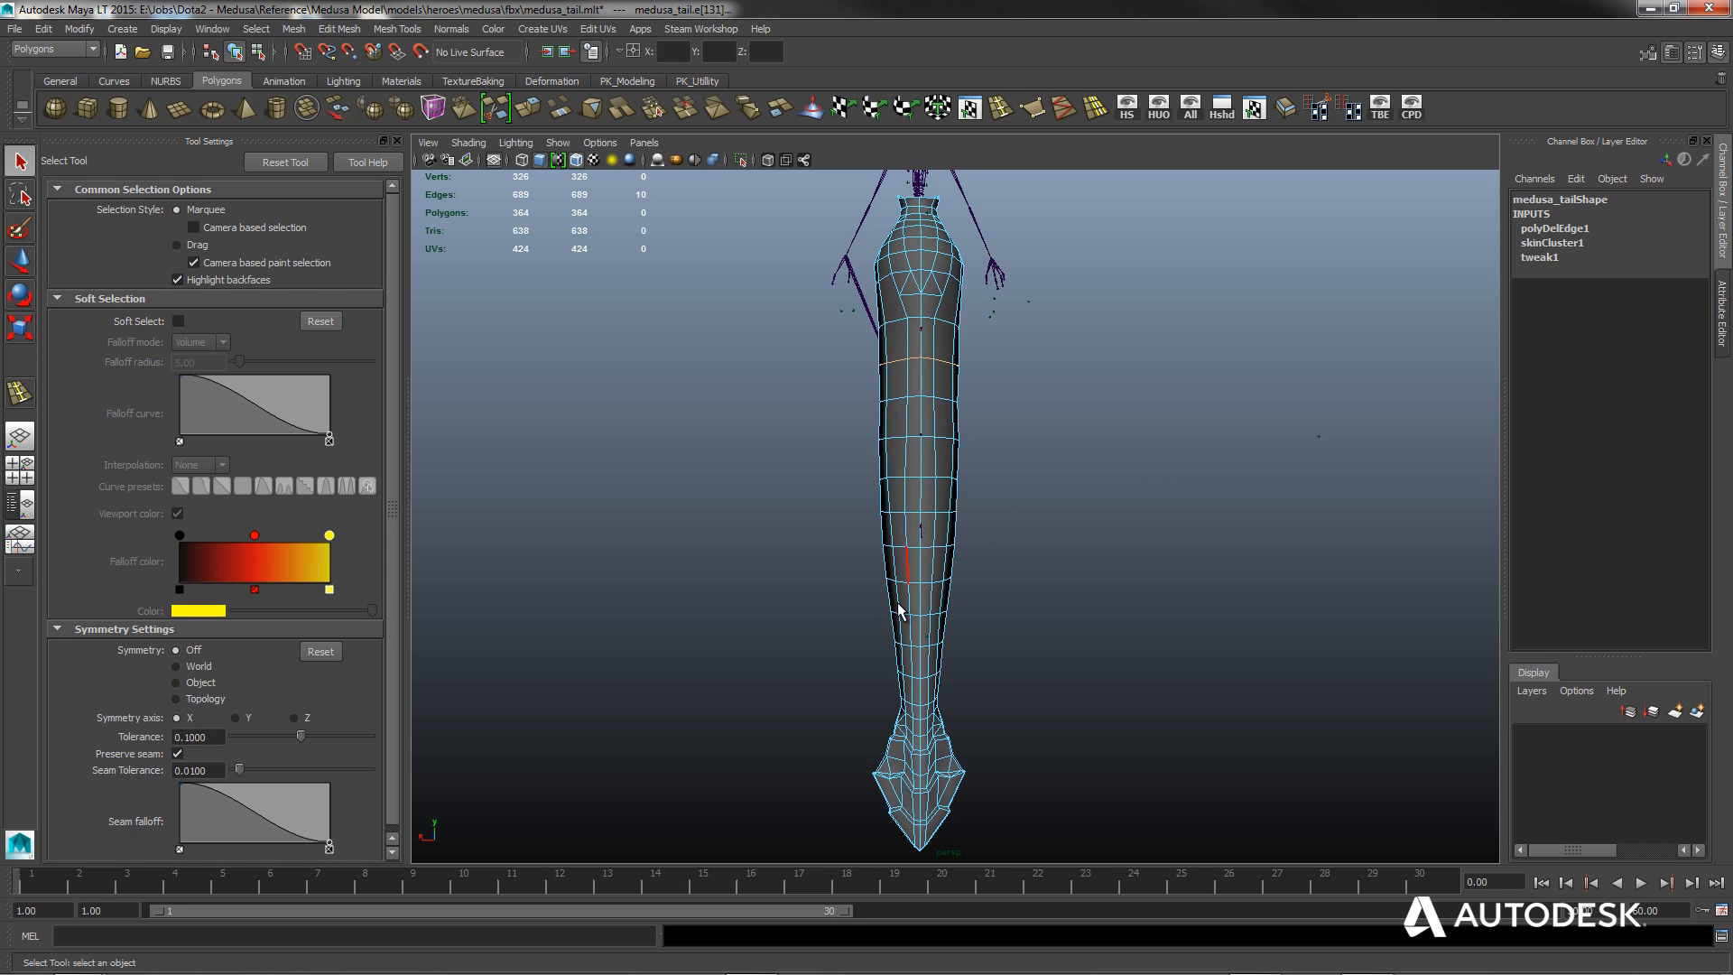
double_click(907, 493, "shift")
double_click(890, 505, "shift")
Examine the tail's upper mesh flow and triangle count from several sides, and clear the selection.
left_click_drag(929, 572, 725, 636, "alt")
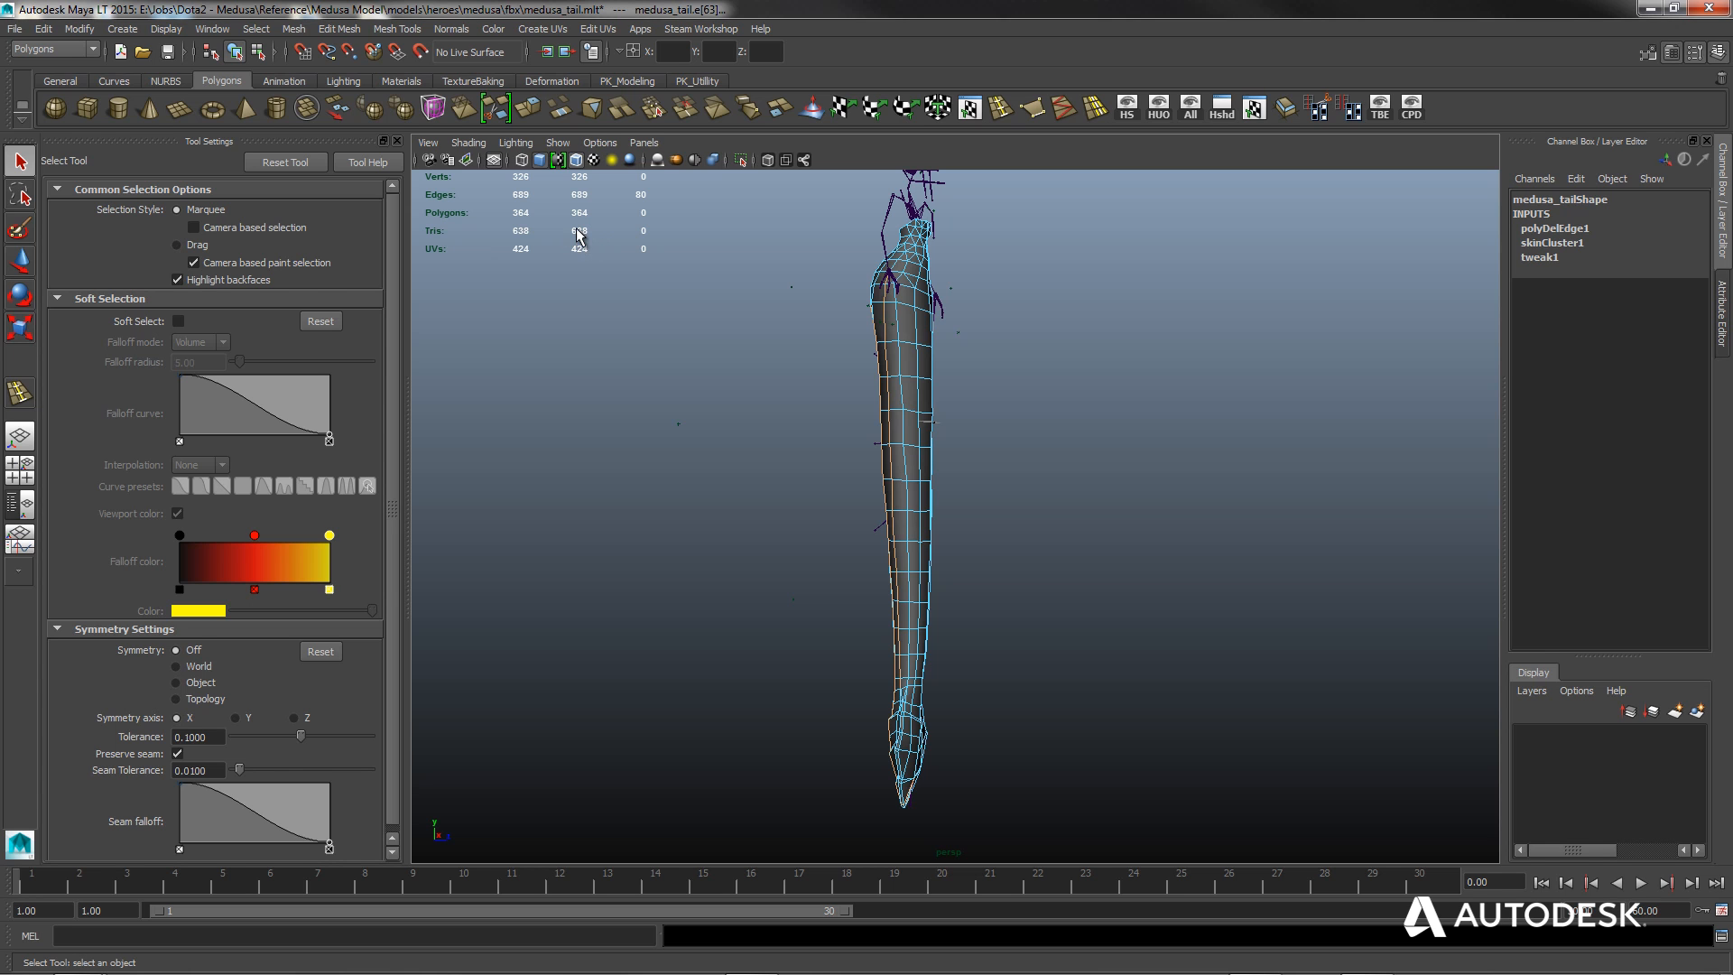
left_click_drag(937, 391, 877, 412, "alt")
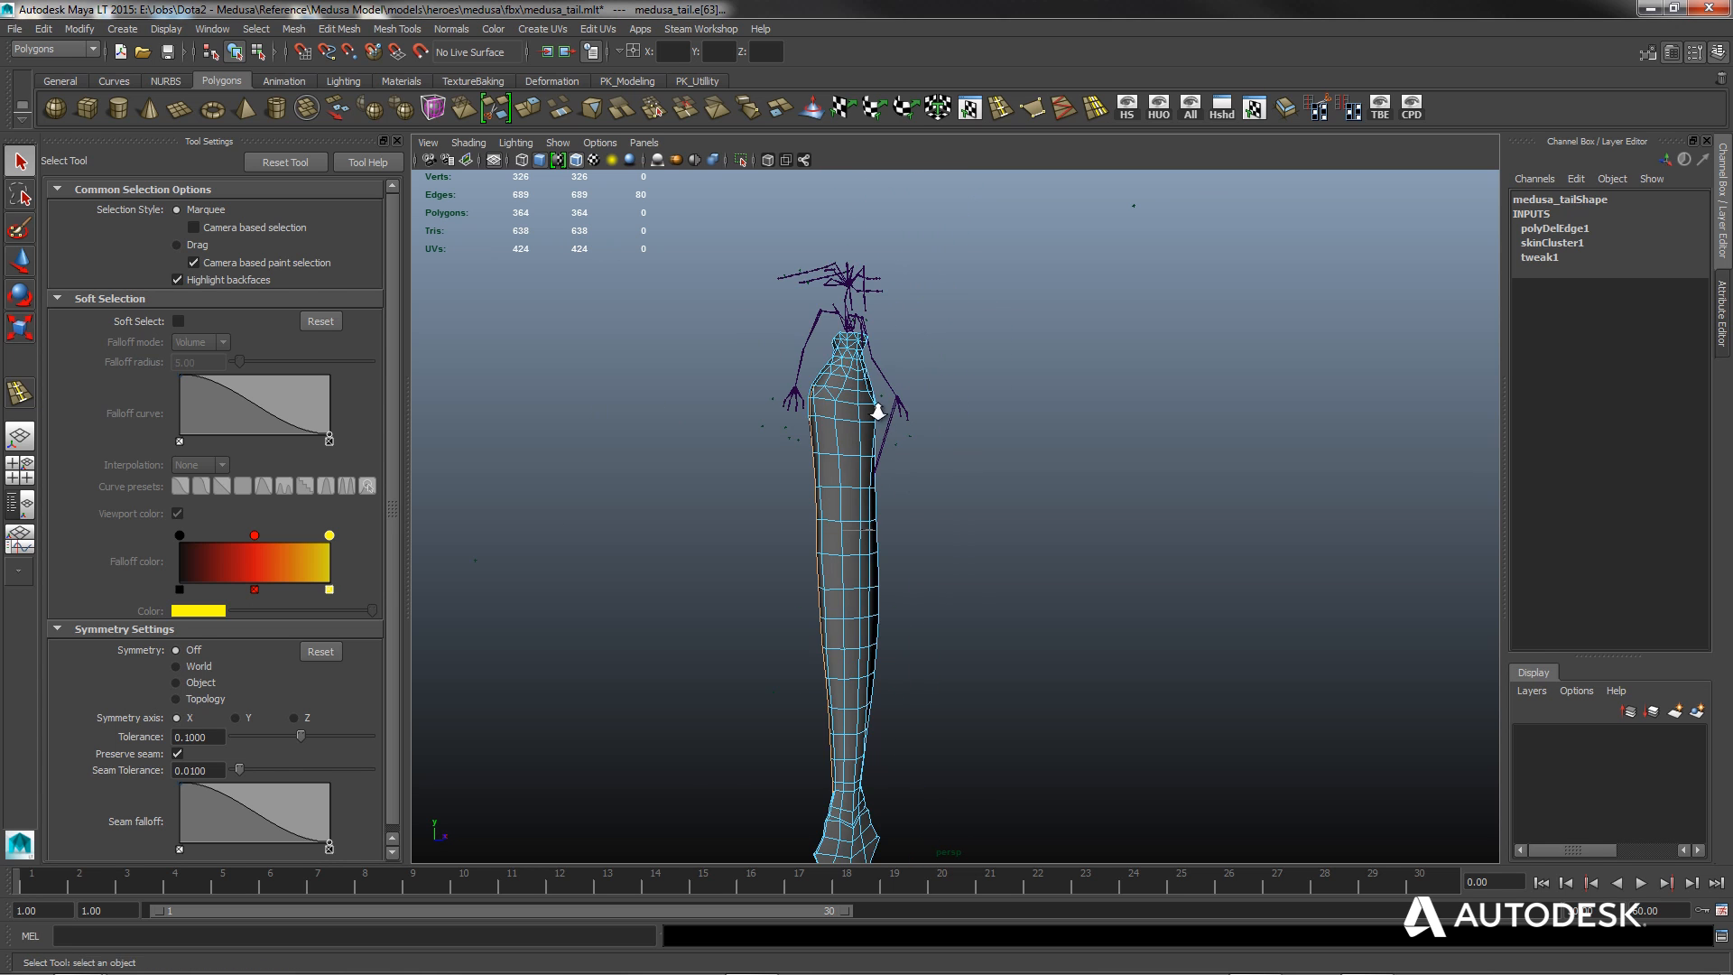
right_click_drag(879, 412, 914, 462, "alt")
middle_click_drag(915, 462, 1101, 542, "alt")
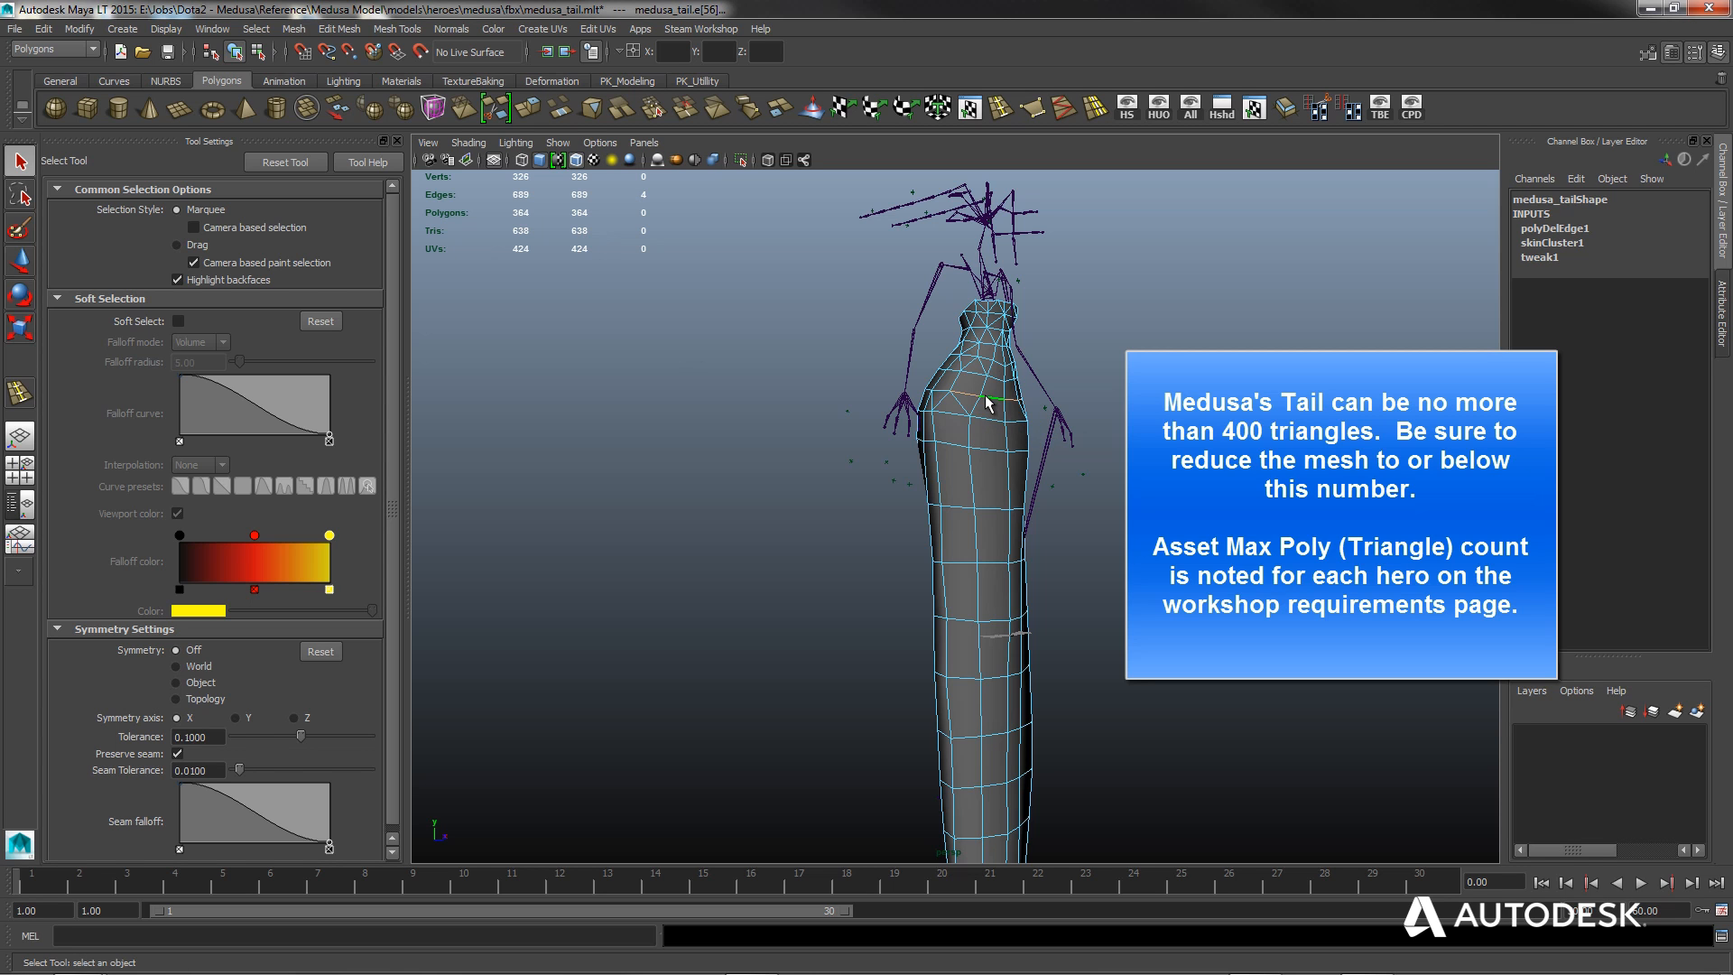
left_click_drag(988, 404, 887, 442, "alt")
left_click_drag(1038, 438, 1095, 462, "alt")
left_click_drag(720, 406, 896, 420, "alt")
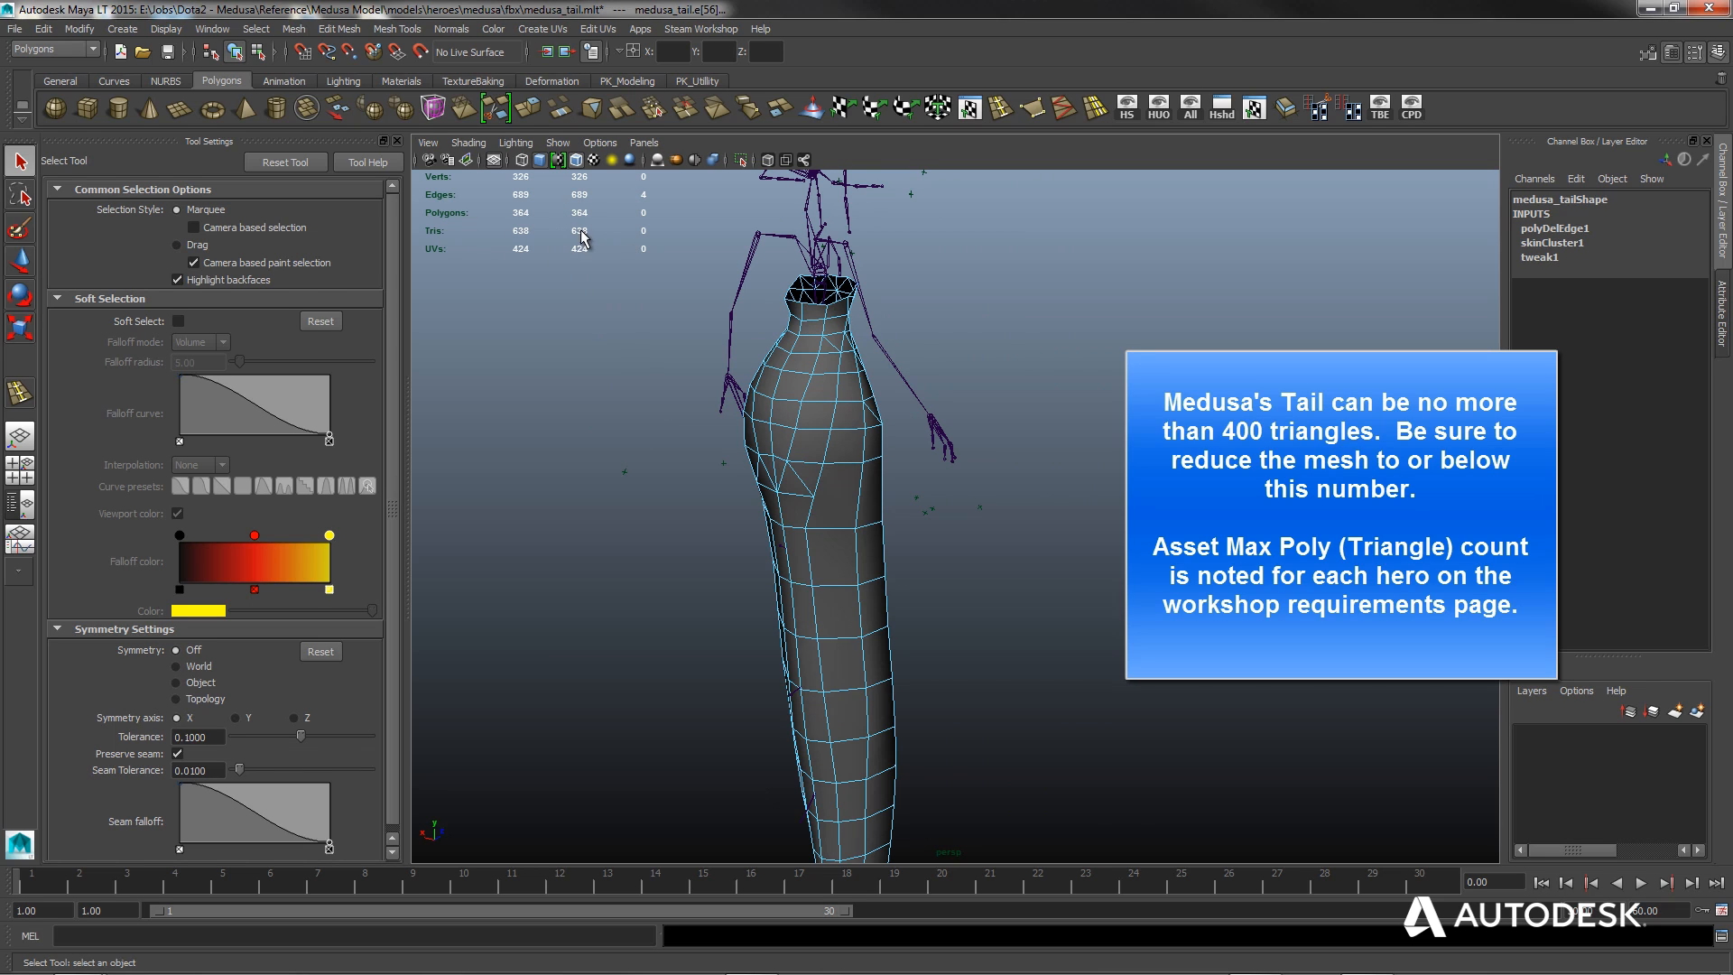
left_click(1025, 347)
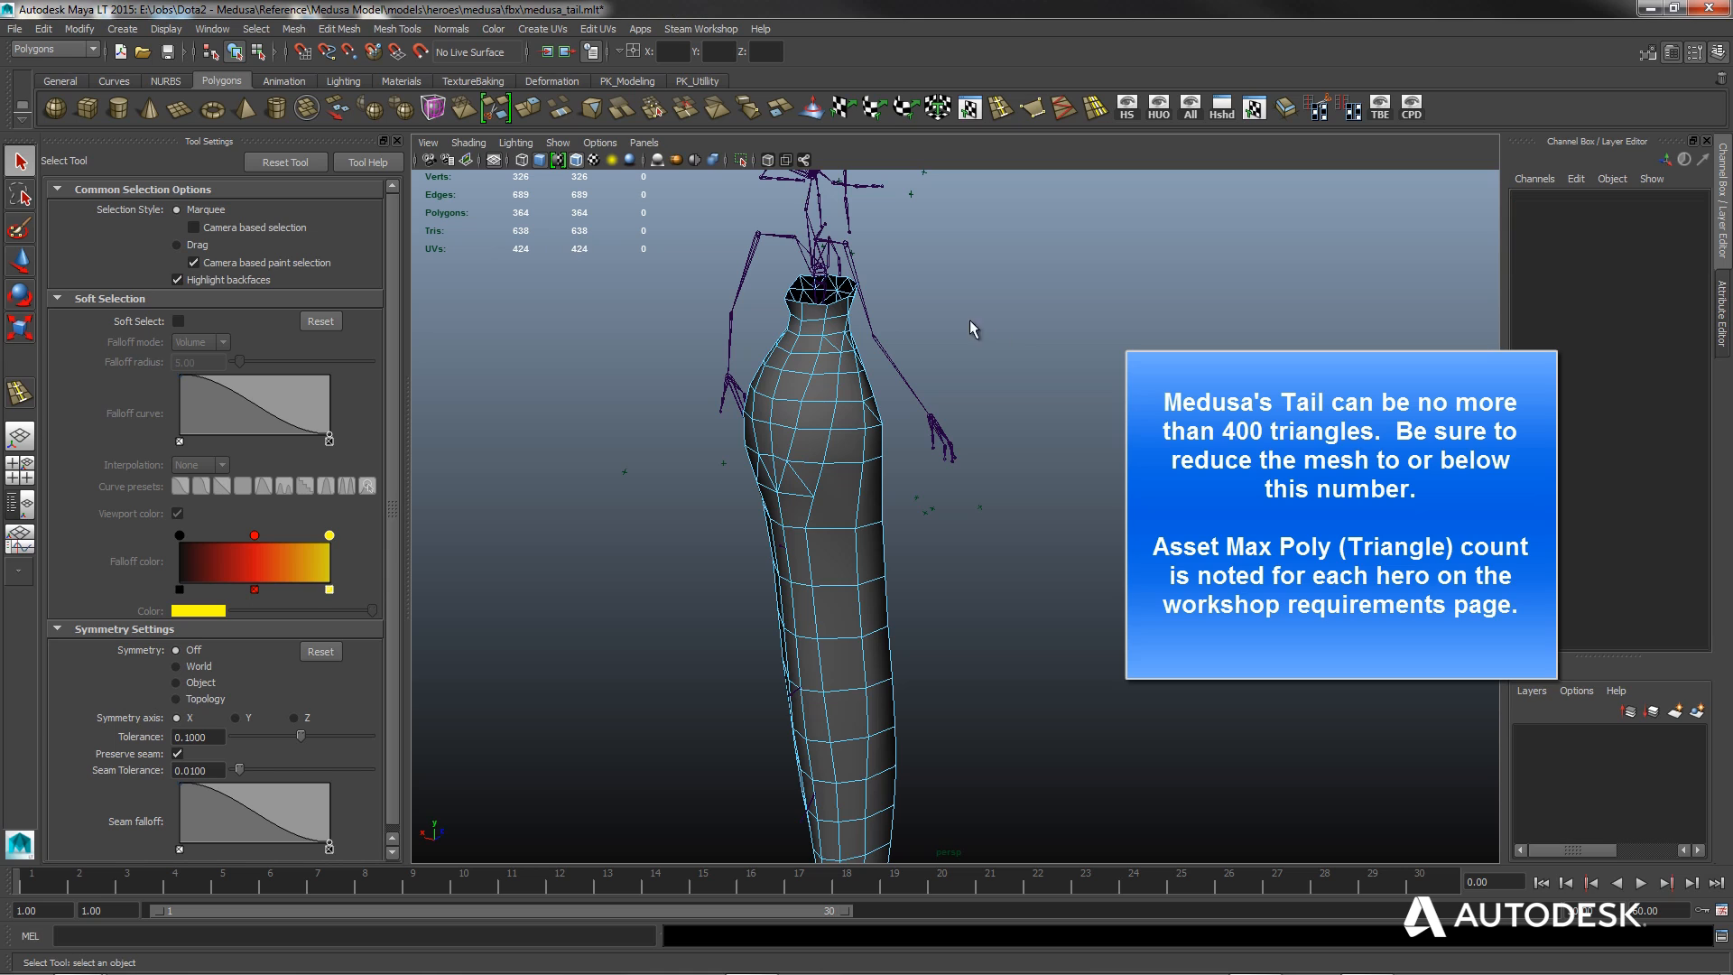
Open the MLT_Medusa.mlt scene containing the reduced tail mesh.
left_click(16, 29)
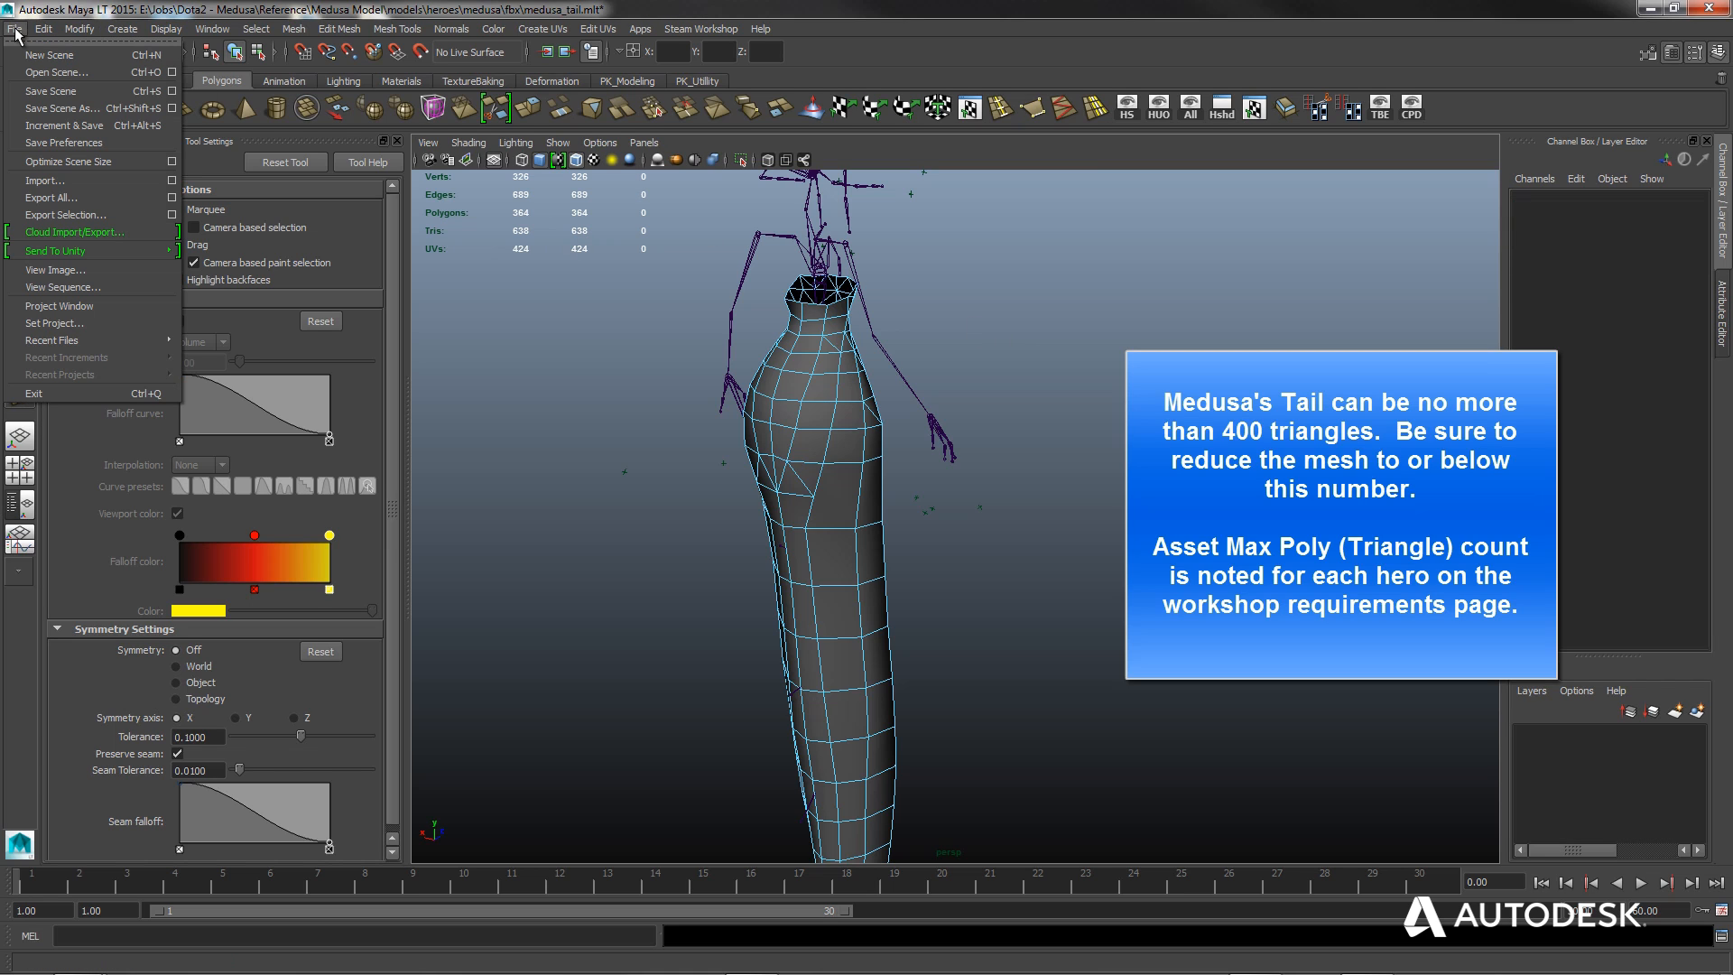
left_click(38, 78)
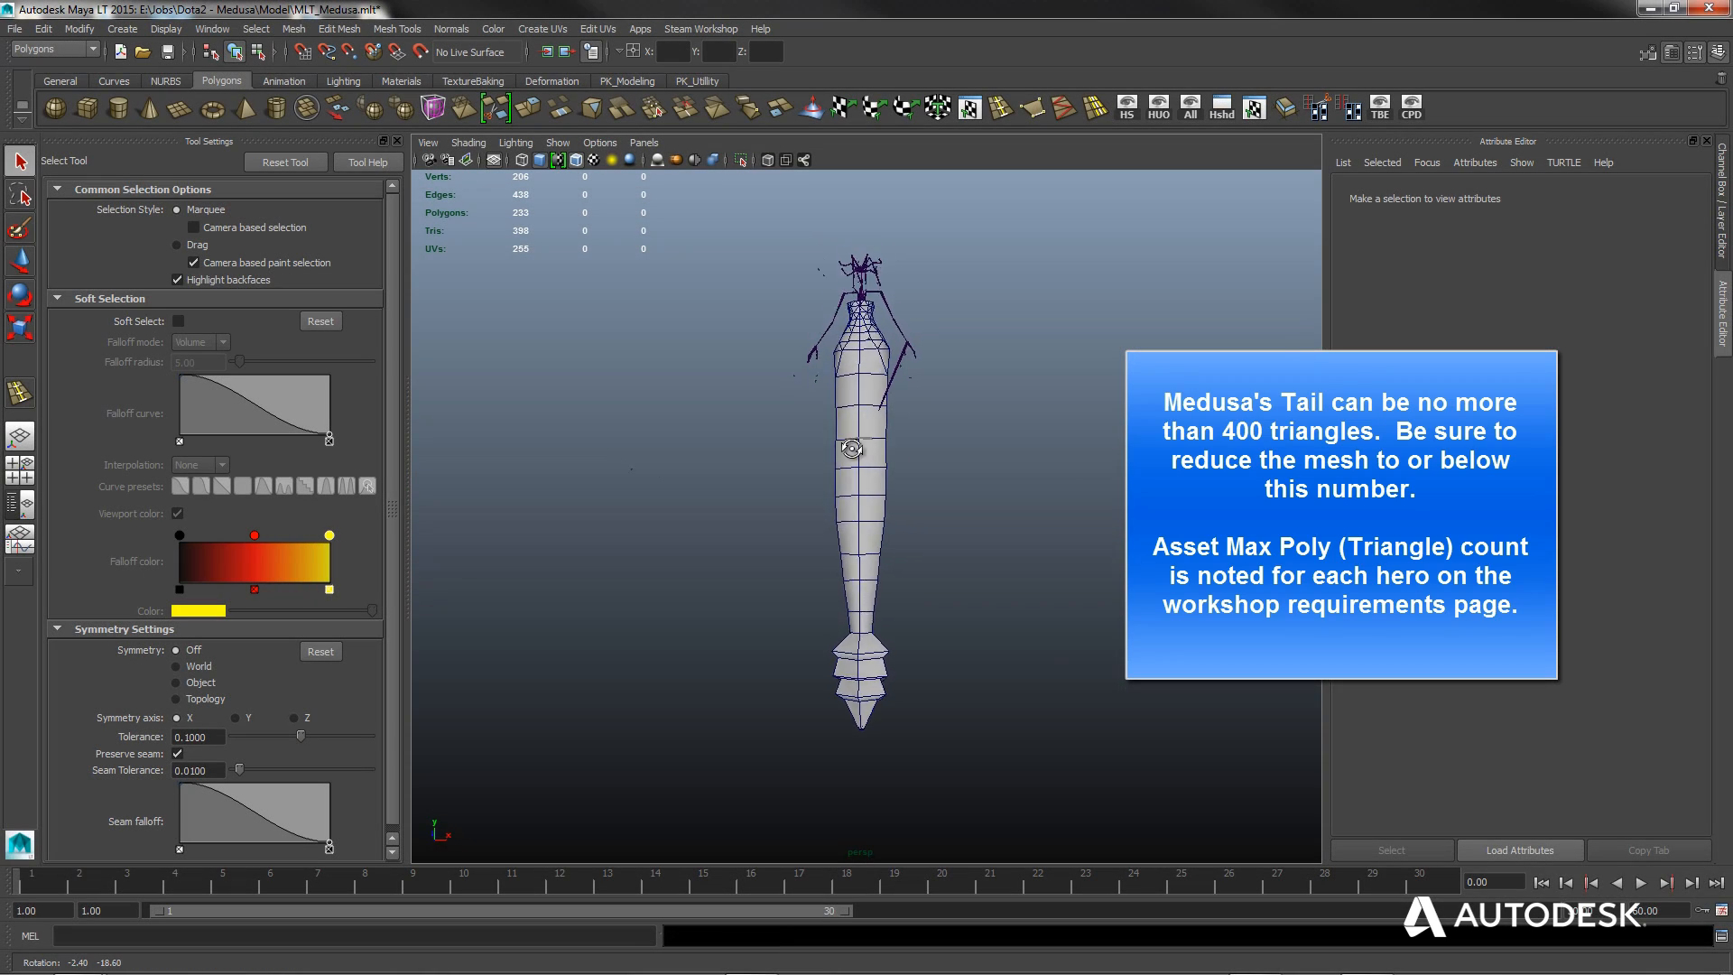
Examine the reduced tail mesh from all sides and check its triangle count against the 400-triangle limit.
left_click_drag(852, 448, 499, 448, "alt")
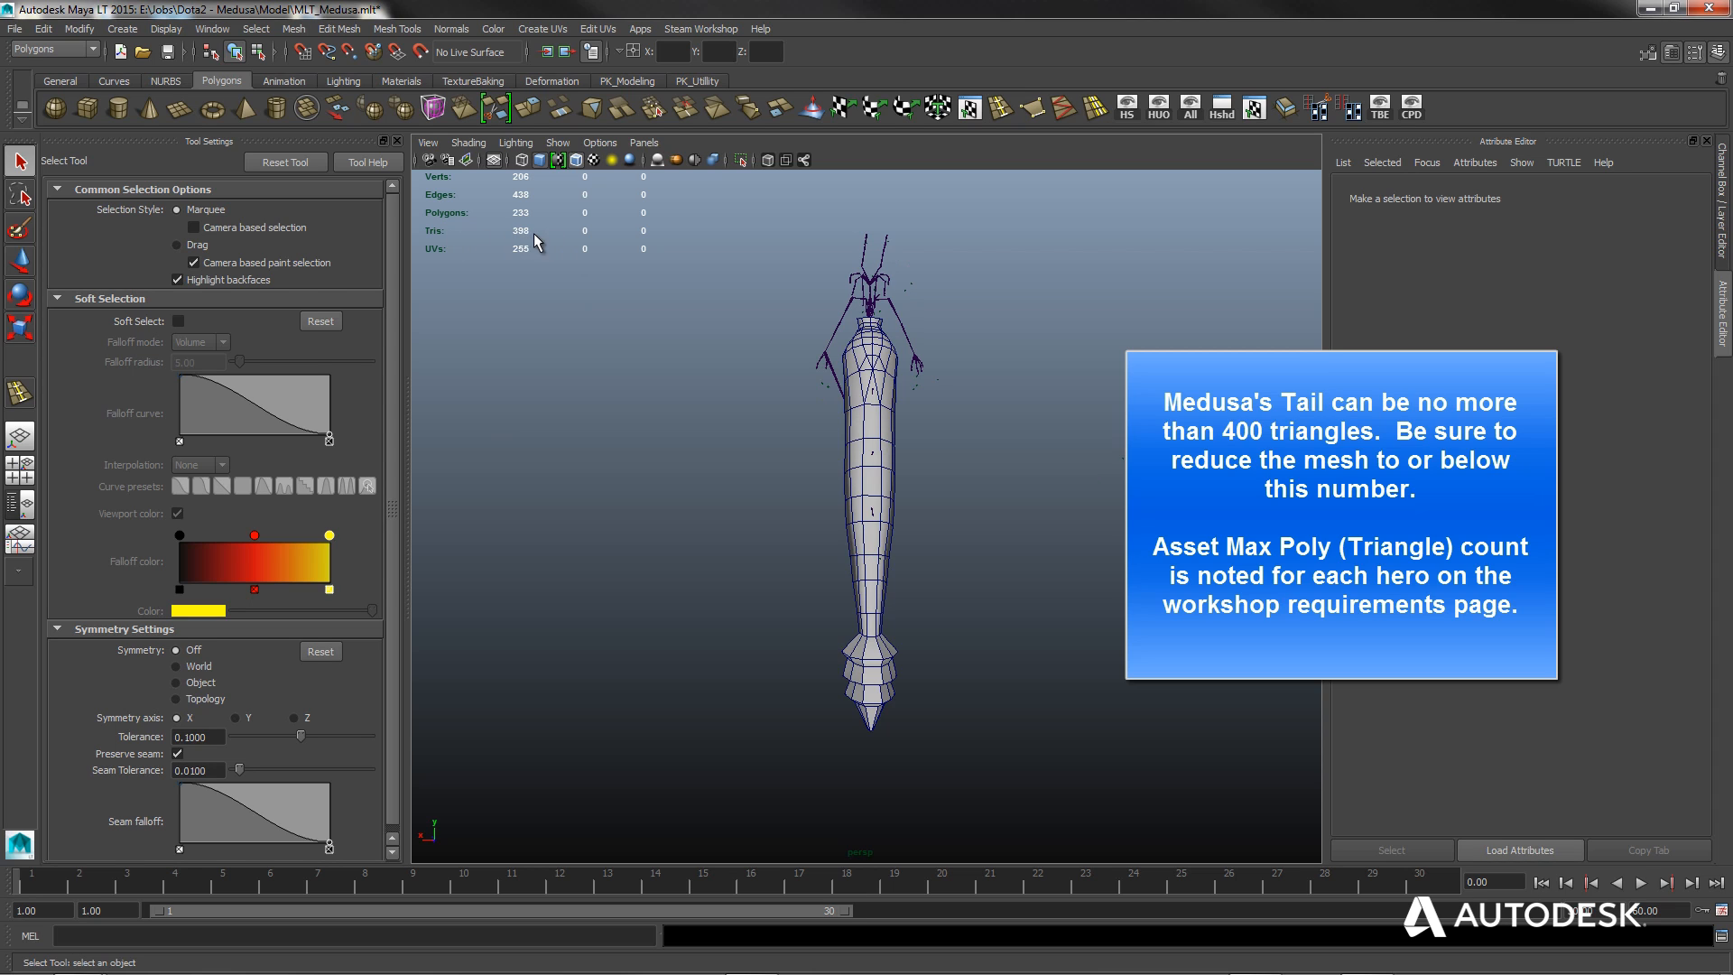
left_click_drag(885, 632, 852, 305, "alt")
left_click_drag(878, 623, 821, 480, "alt")
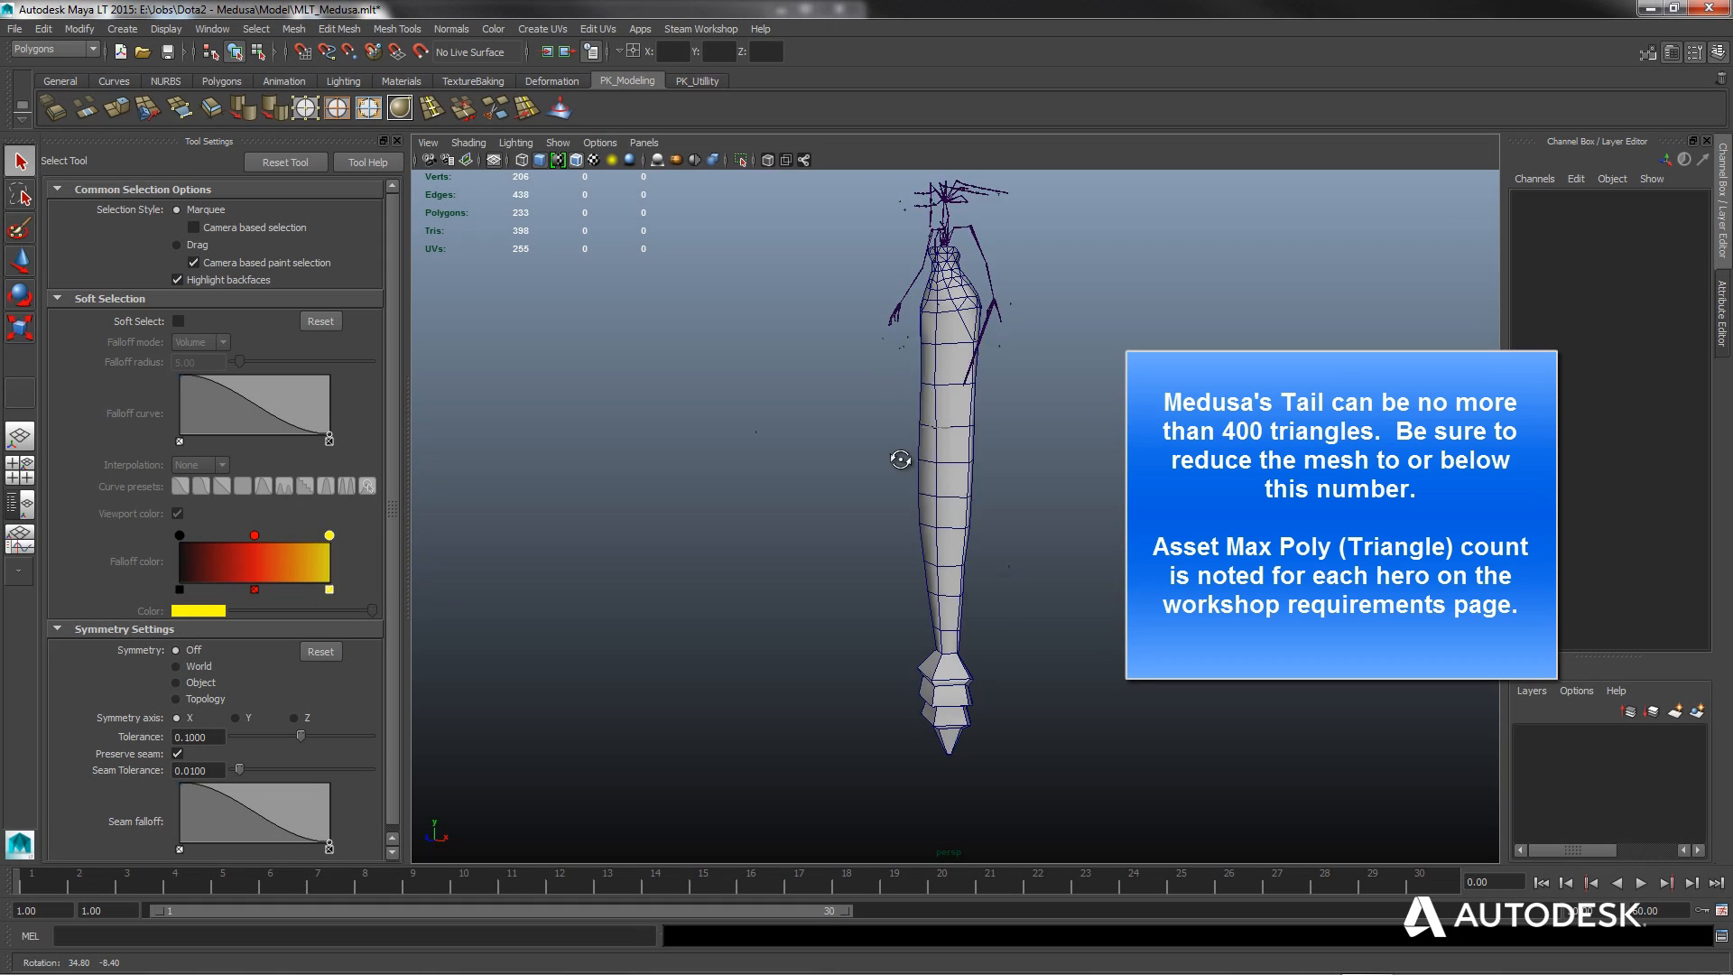
left_click_drag(962, 464, 952, 445, "alt")
middle_click_drag(935, 446, 849, 468, "alt")
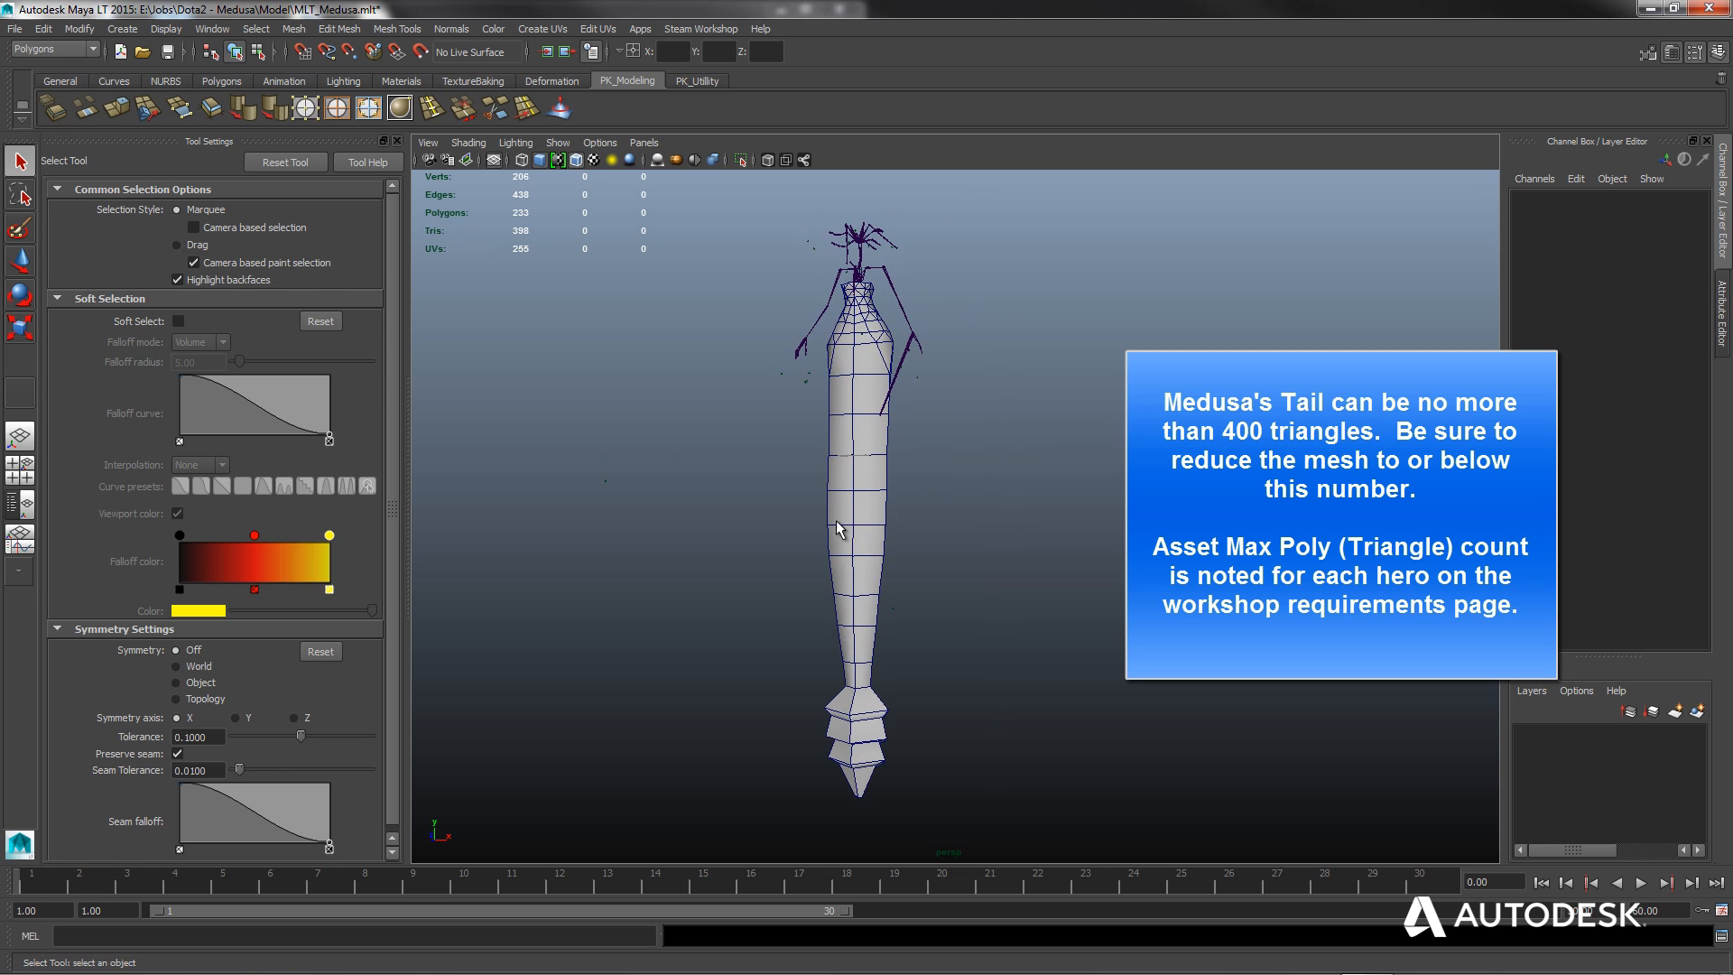
left_click_drag(838, 529, 762, 495, "alt")
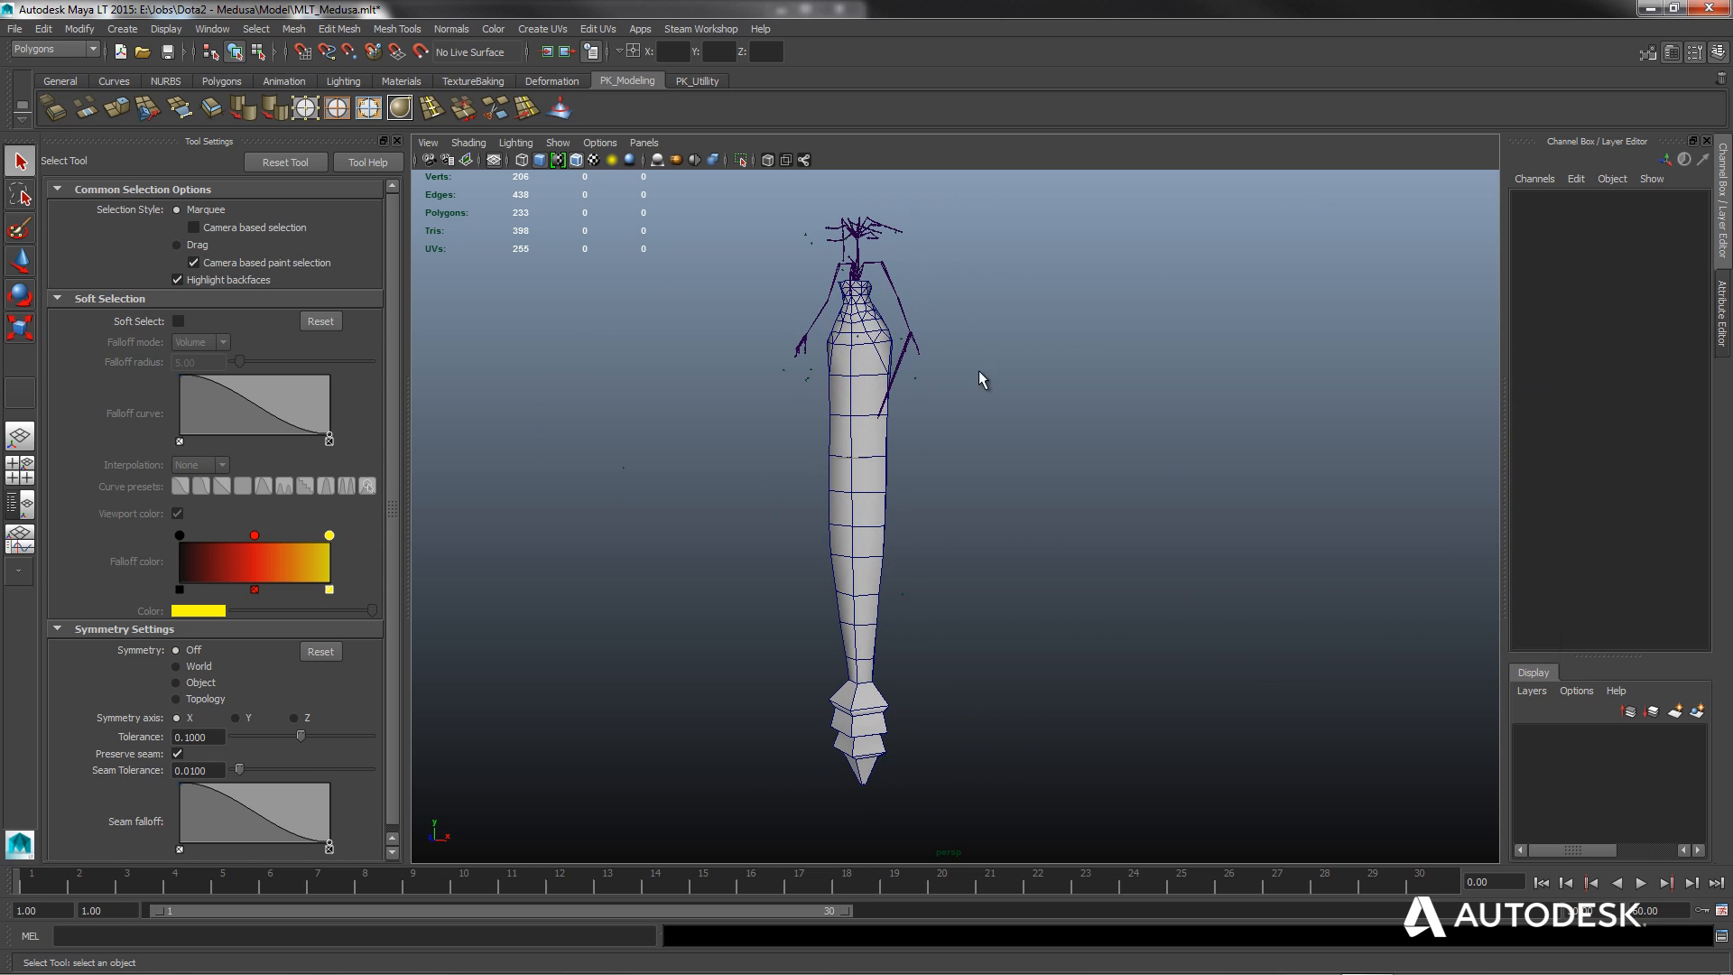
left_click_drag(982, 379, 867, 492, "alt")
left_click_drag(912, 608, 813, 628, "alt")
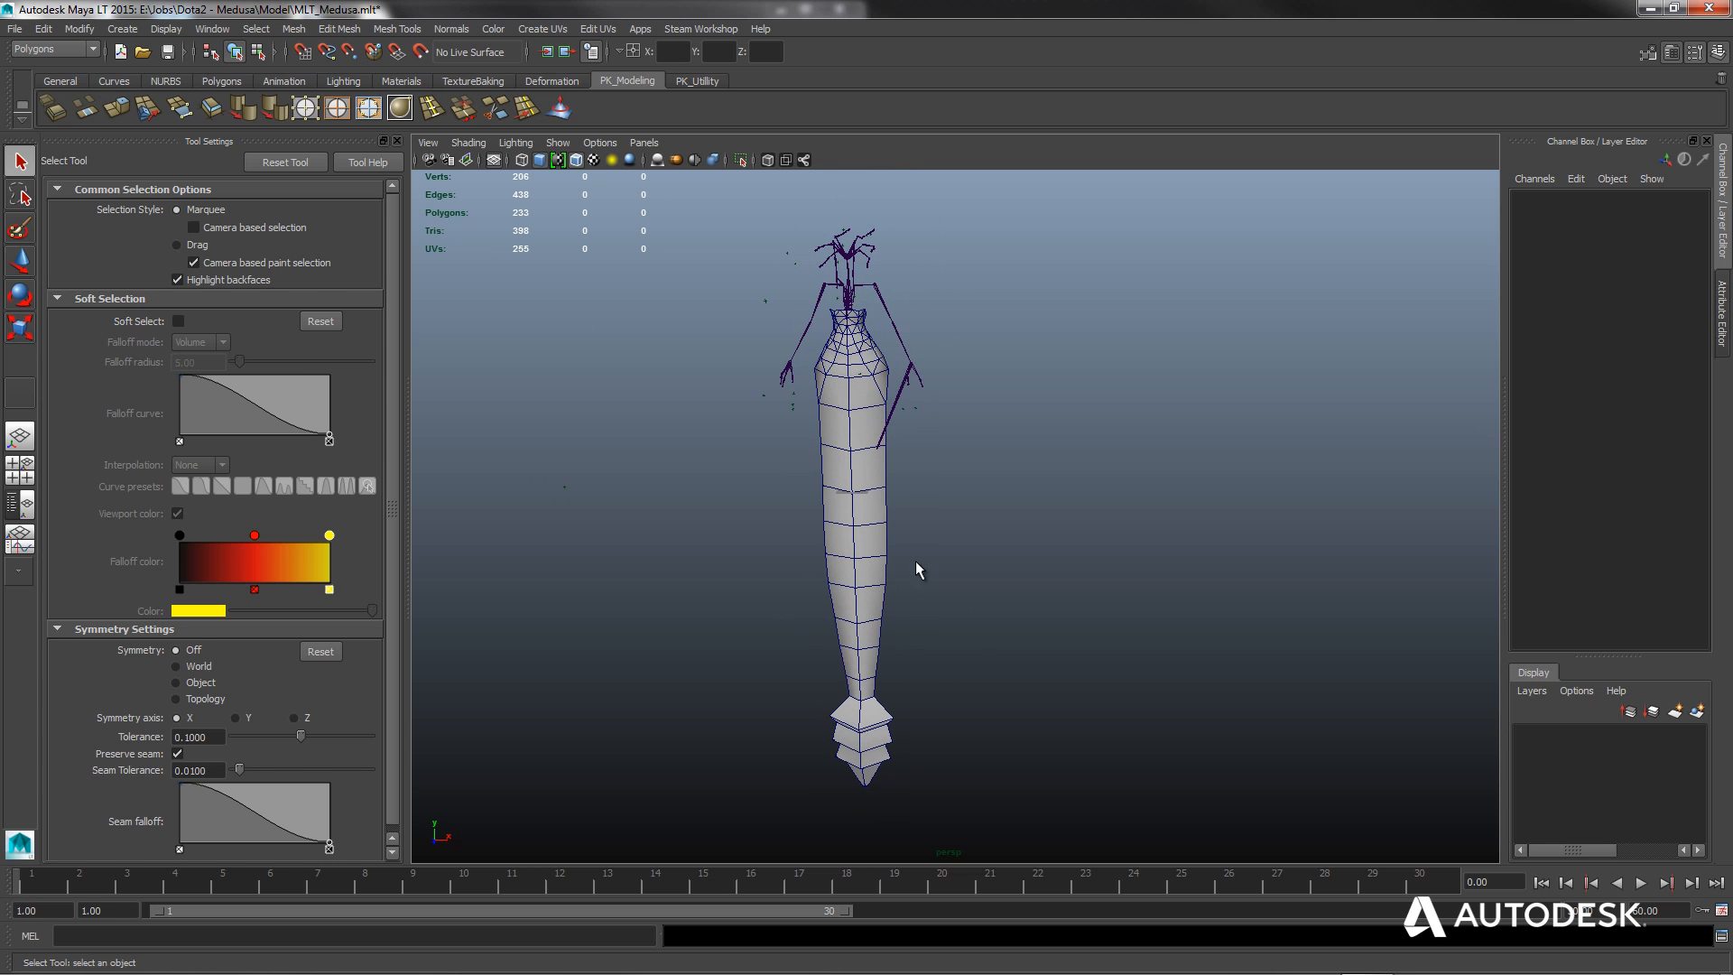
Select the root joint of Medusa's skeleton so the whole joint hierarchy is picked.
left_click(860, 531)
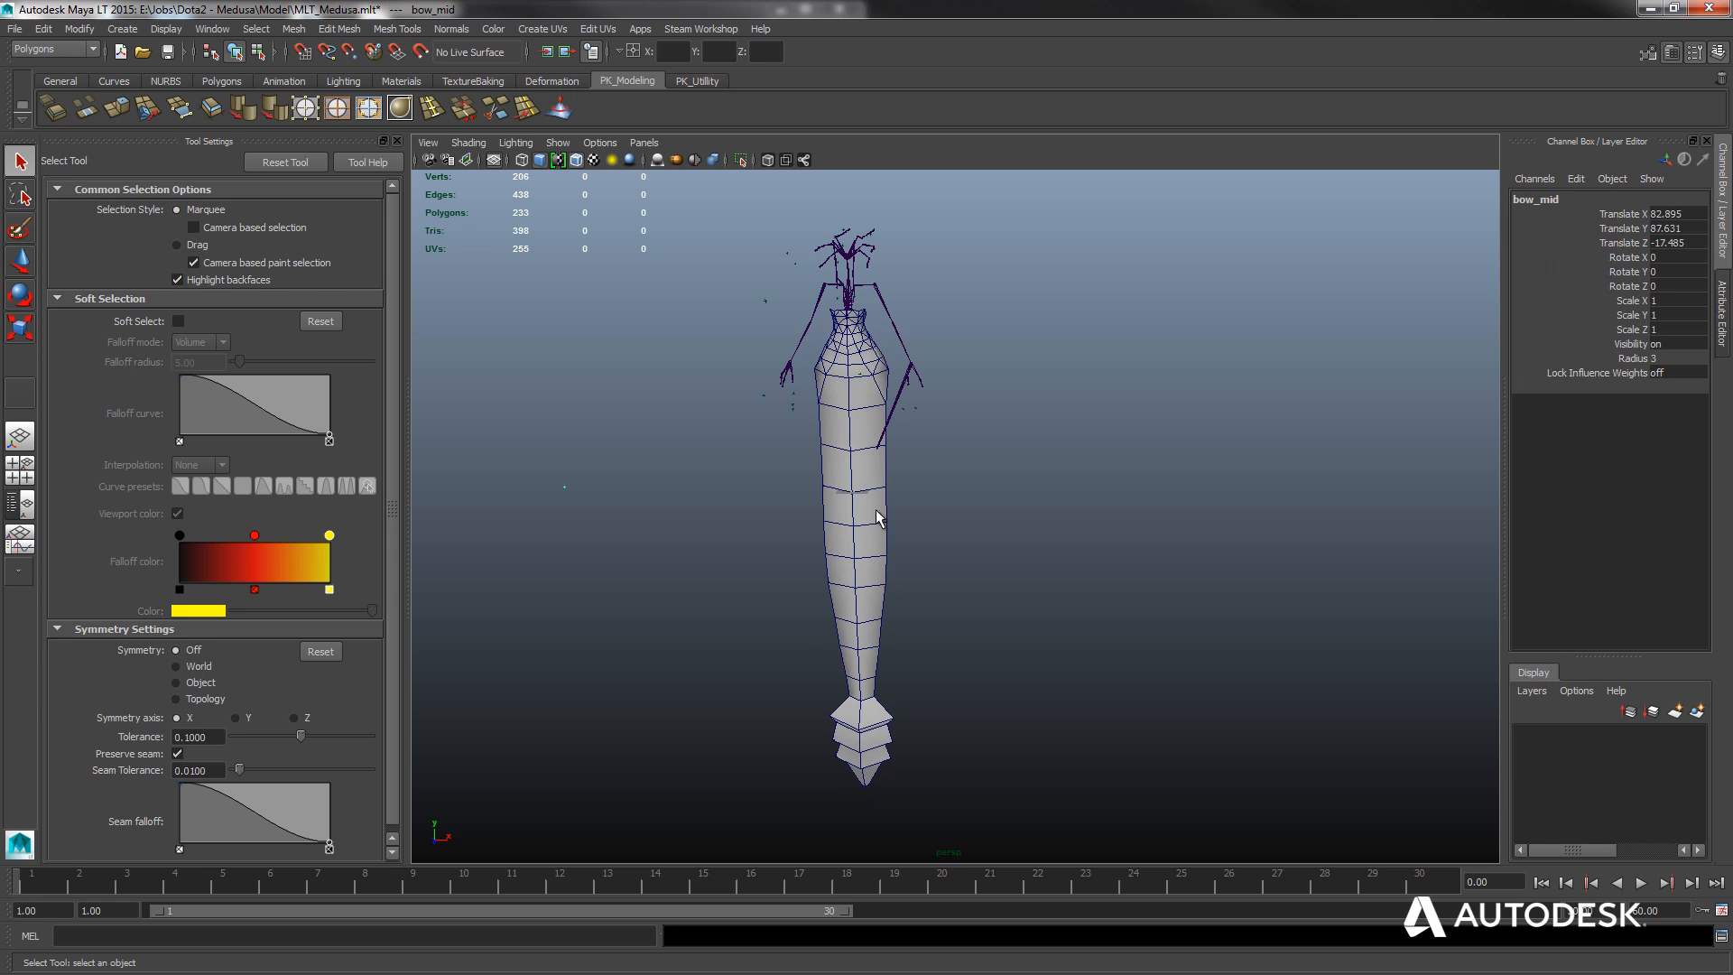
left_click(849, 293)
right_click(852, 289)
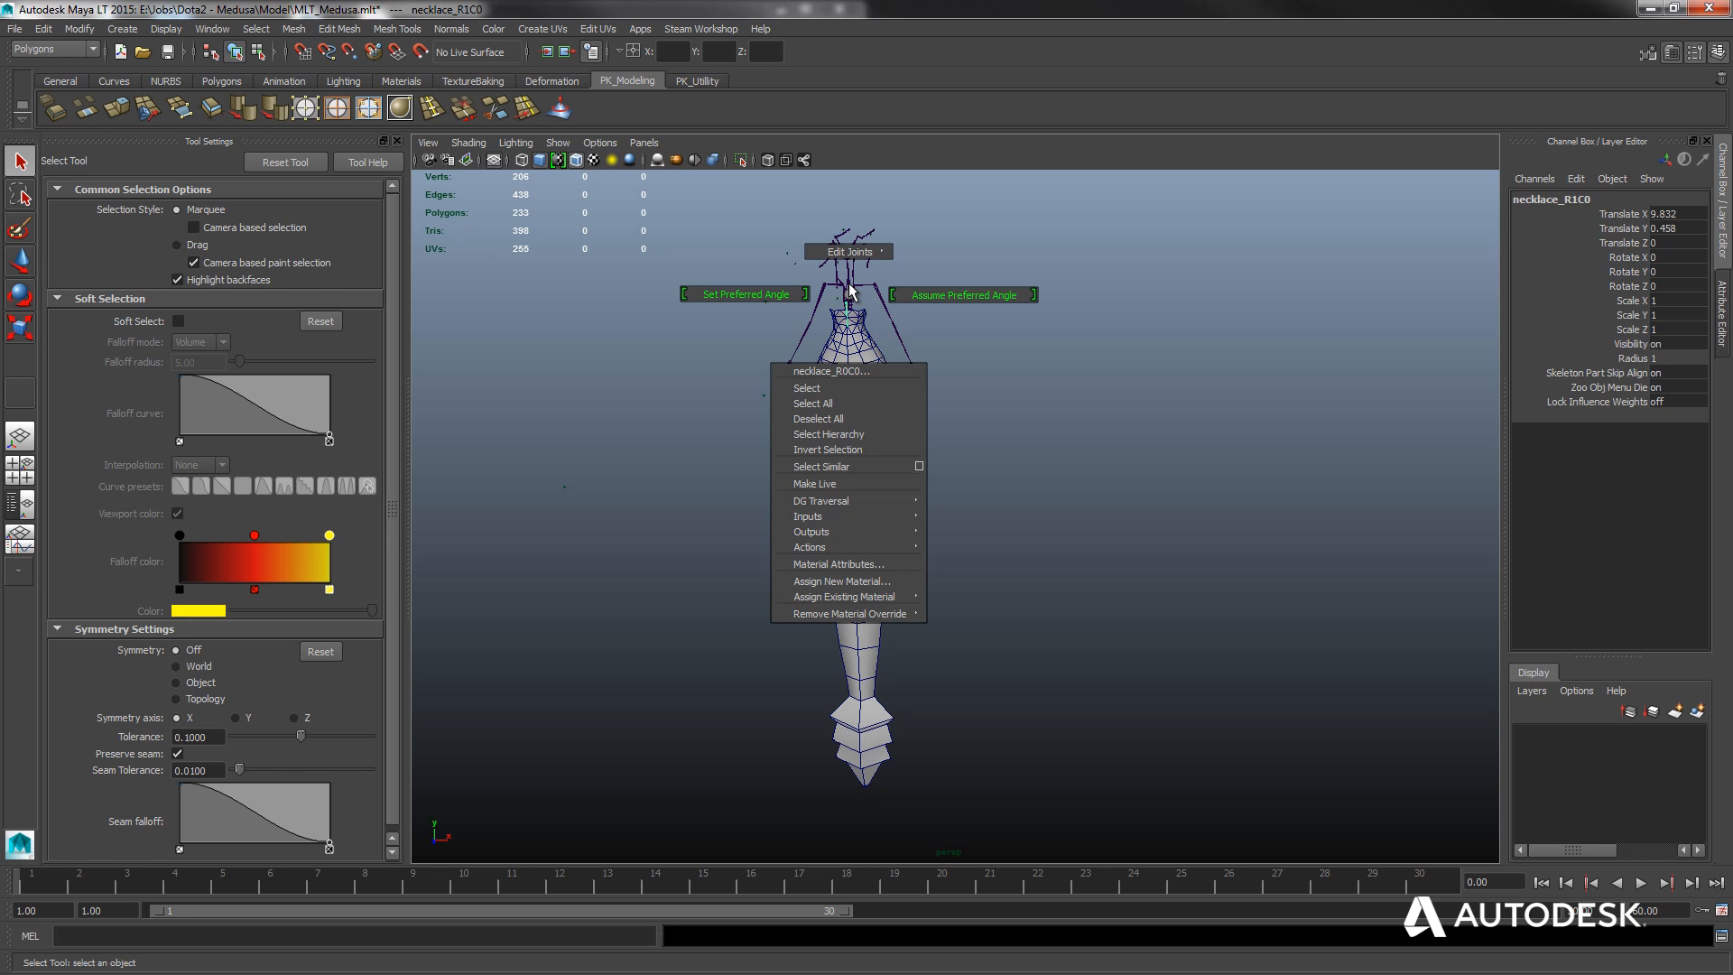
right_click_drag(845, 370, 941, 349)
left_click(840, 296)
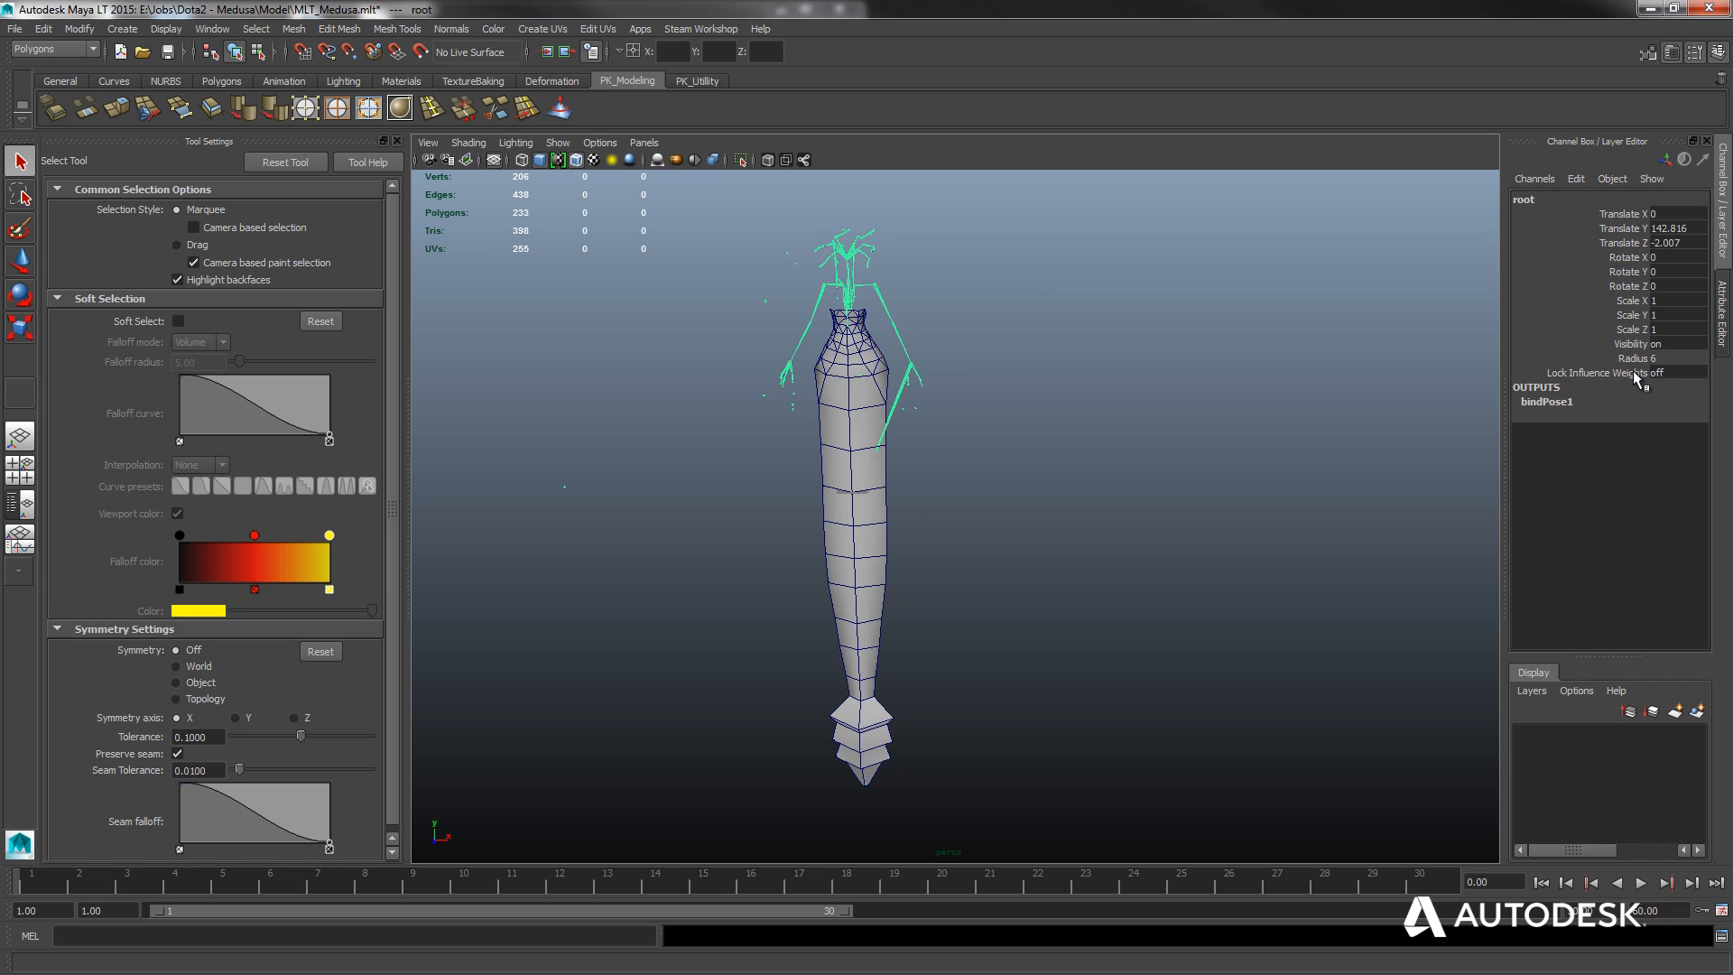
Create a new empty display layer and add the selected root joint to it.
left_click(1530, 700)
left_click(1530, 700)
left_click(1531, 700)
left_click(1539, 715)
right_click(1591, 742)
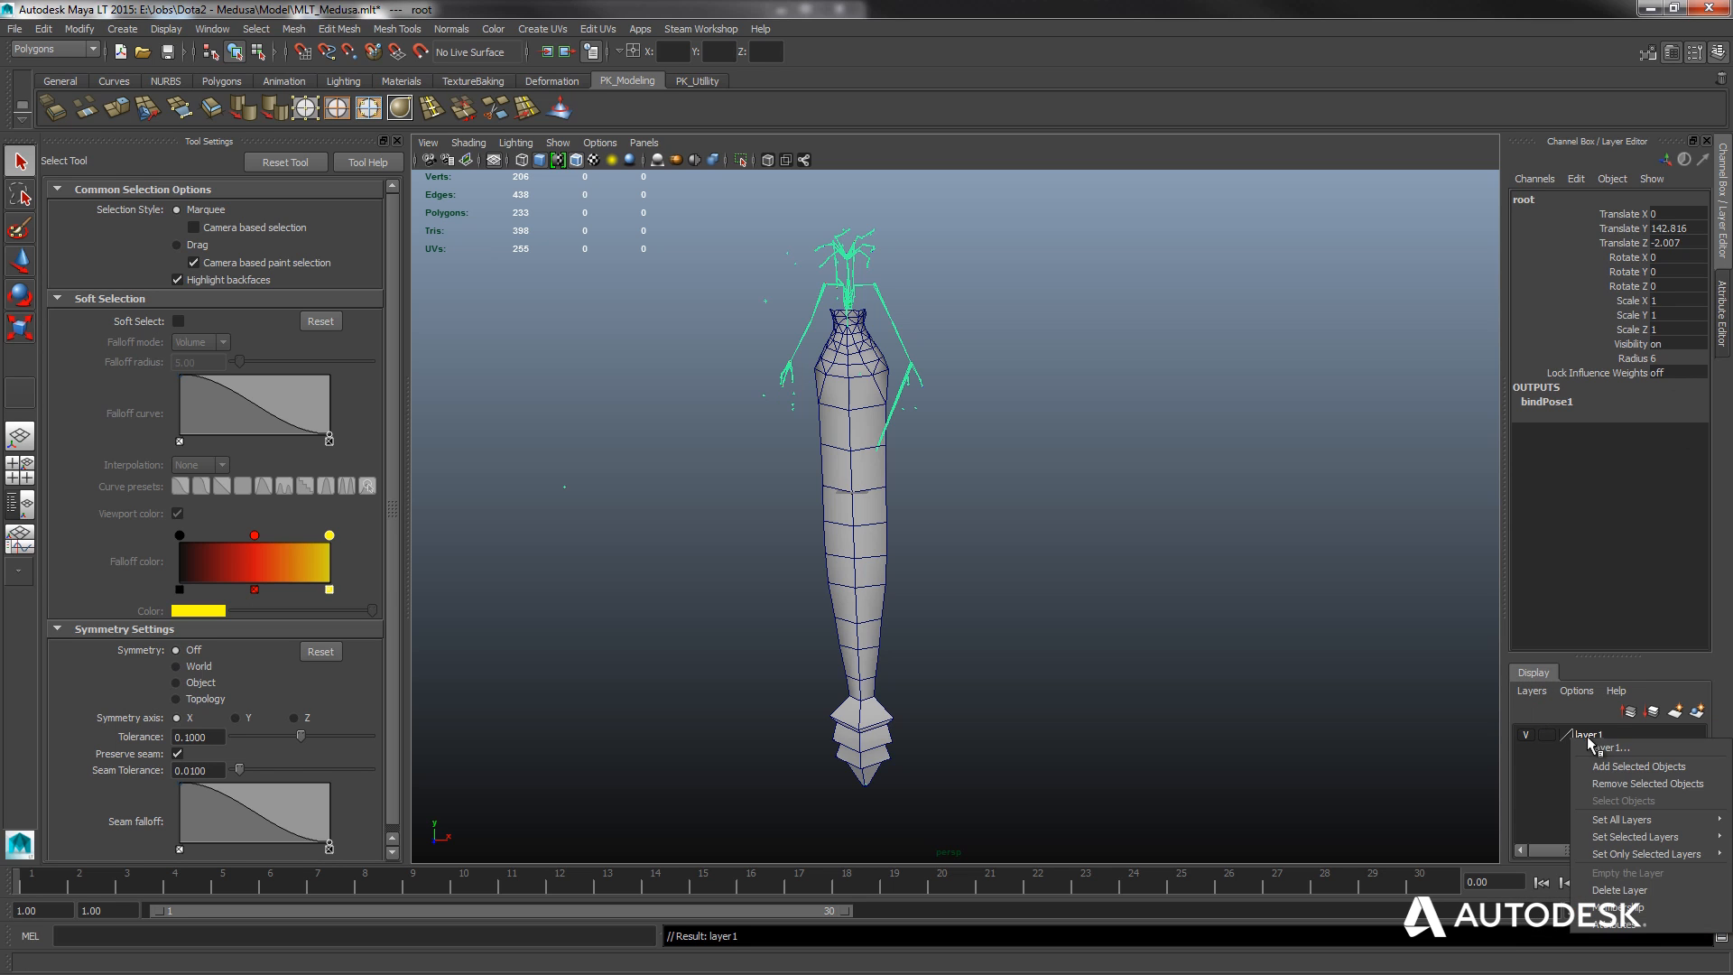
left_click(1625, 766)
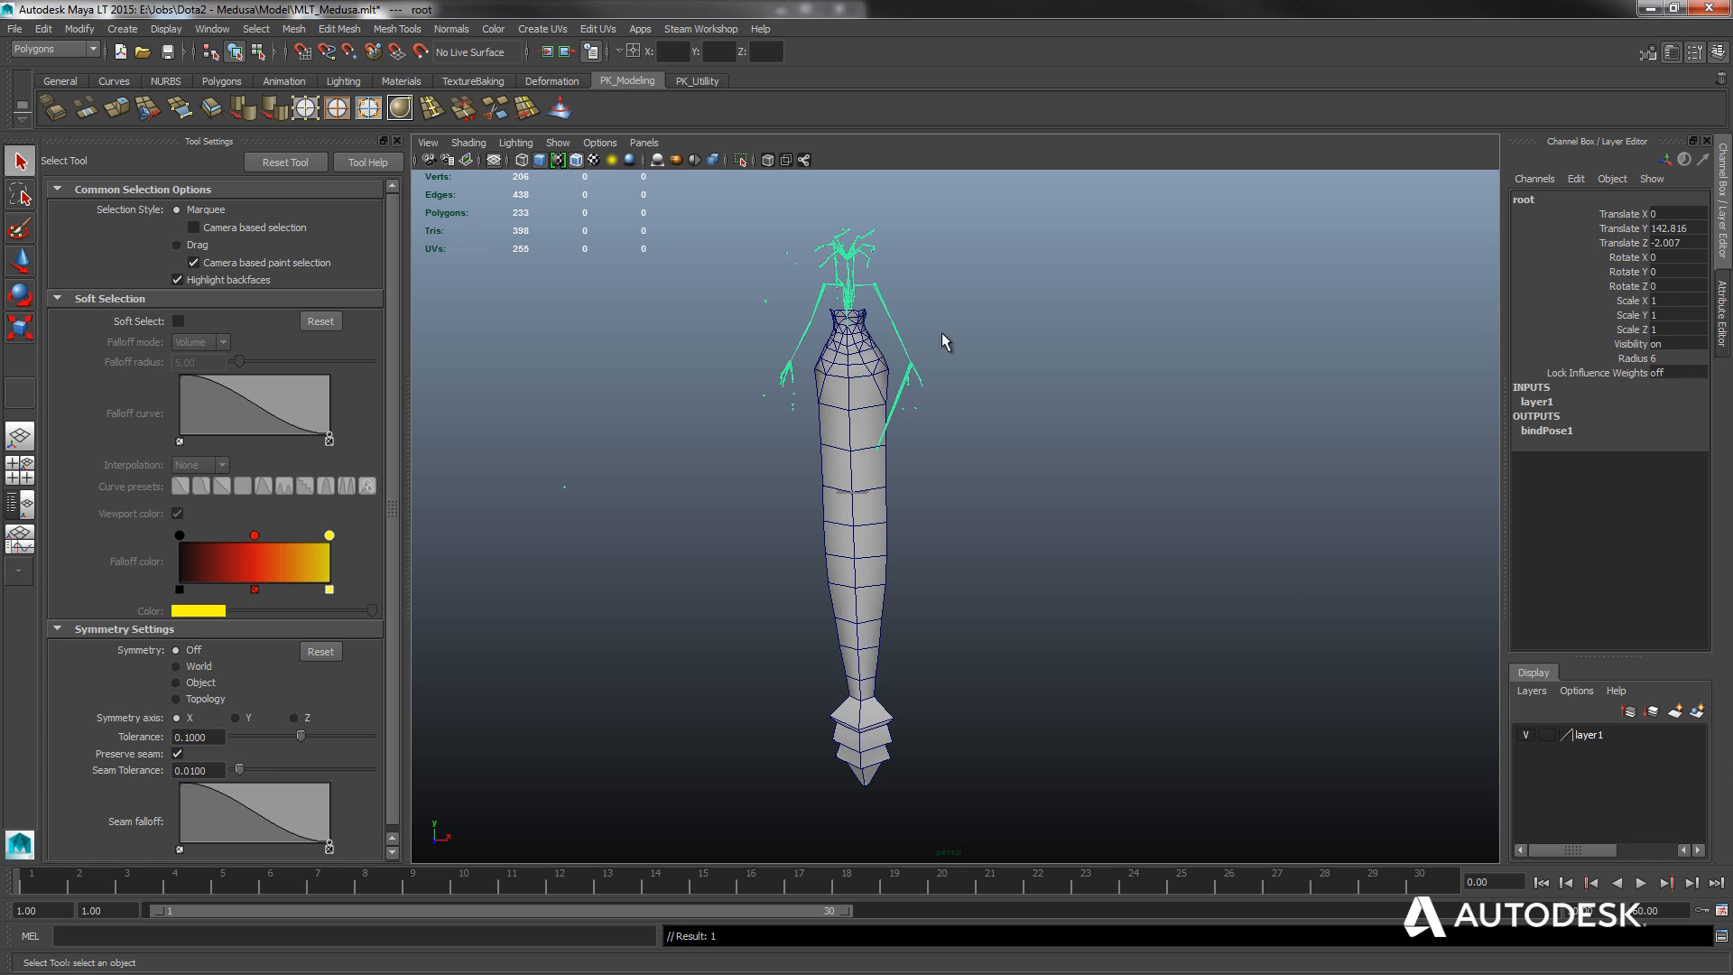
Hide the skeleton's display layer and select the tail mesh.
left_click(1525, 734)
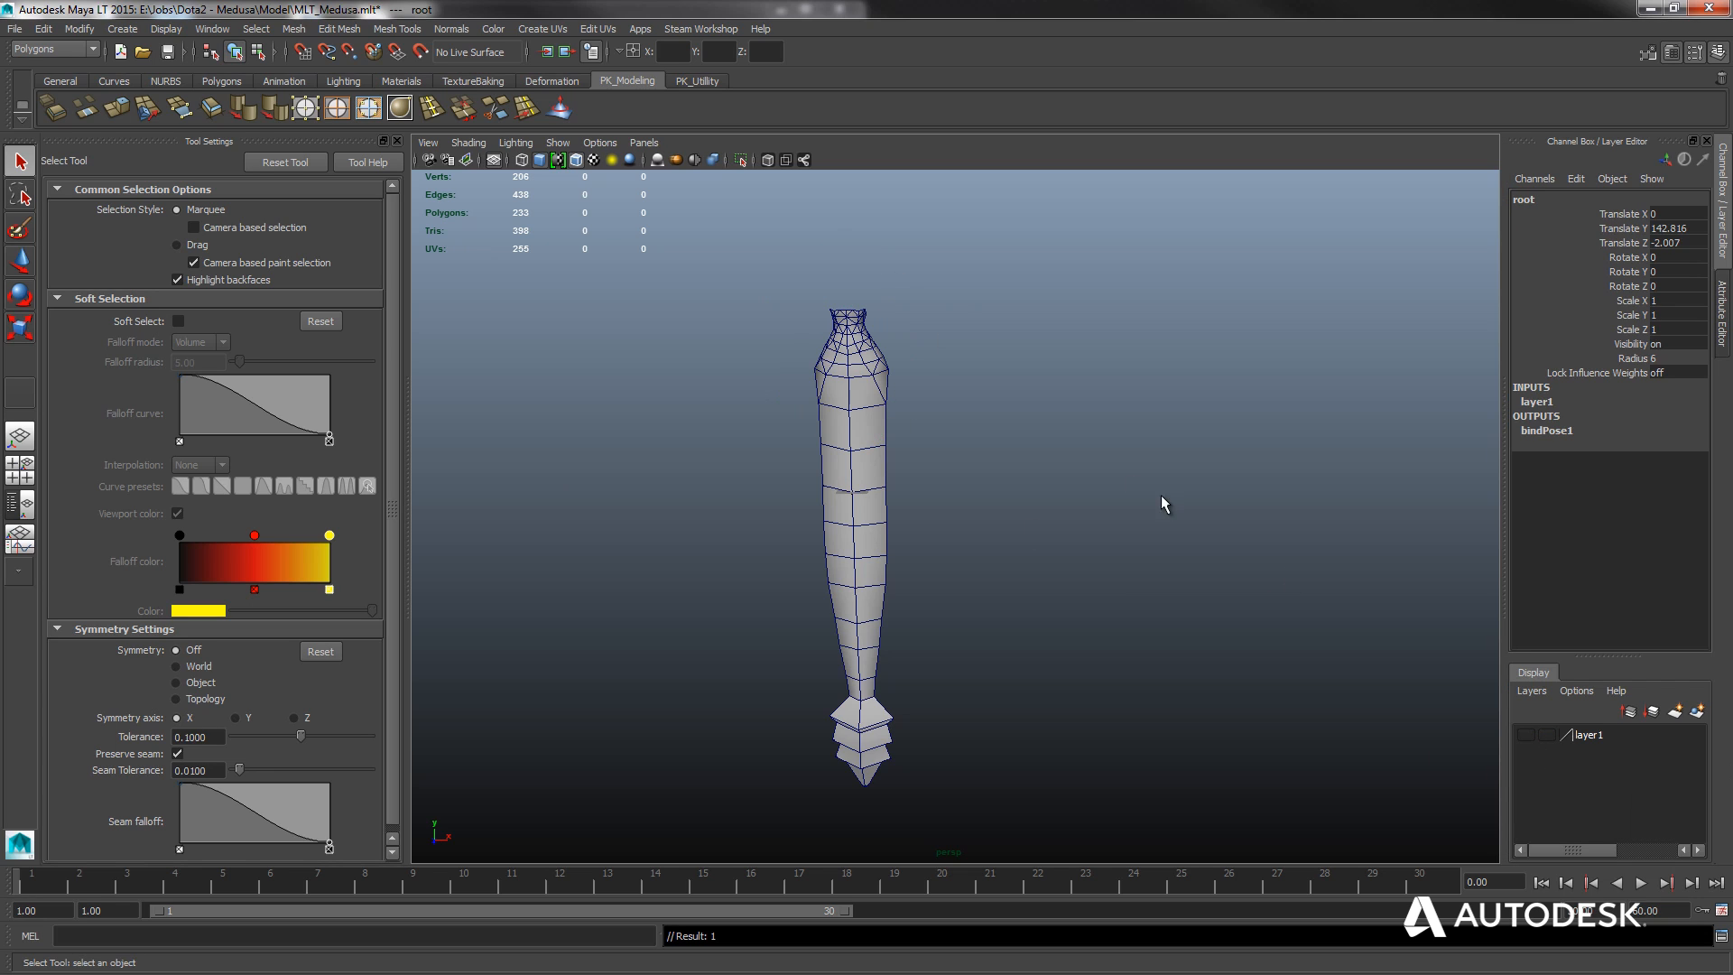
left_click(1149, 522)
left_click(842, 461)
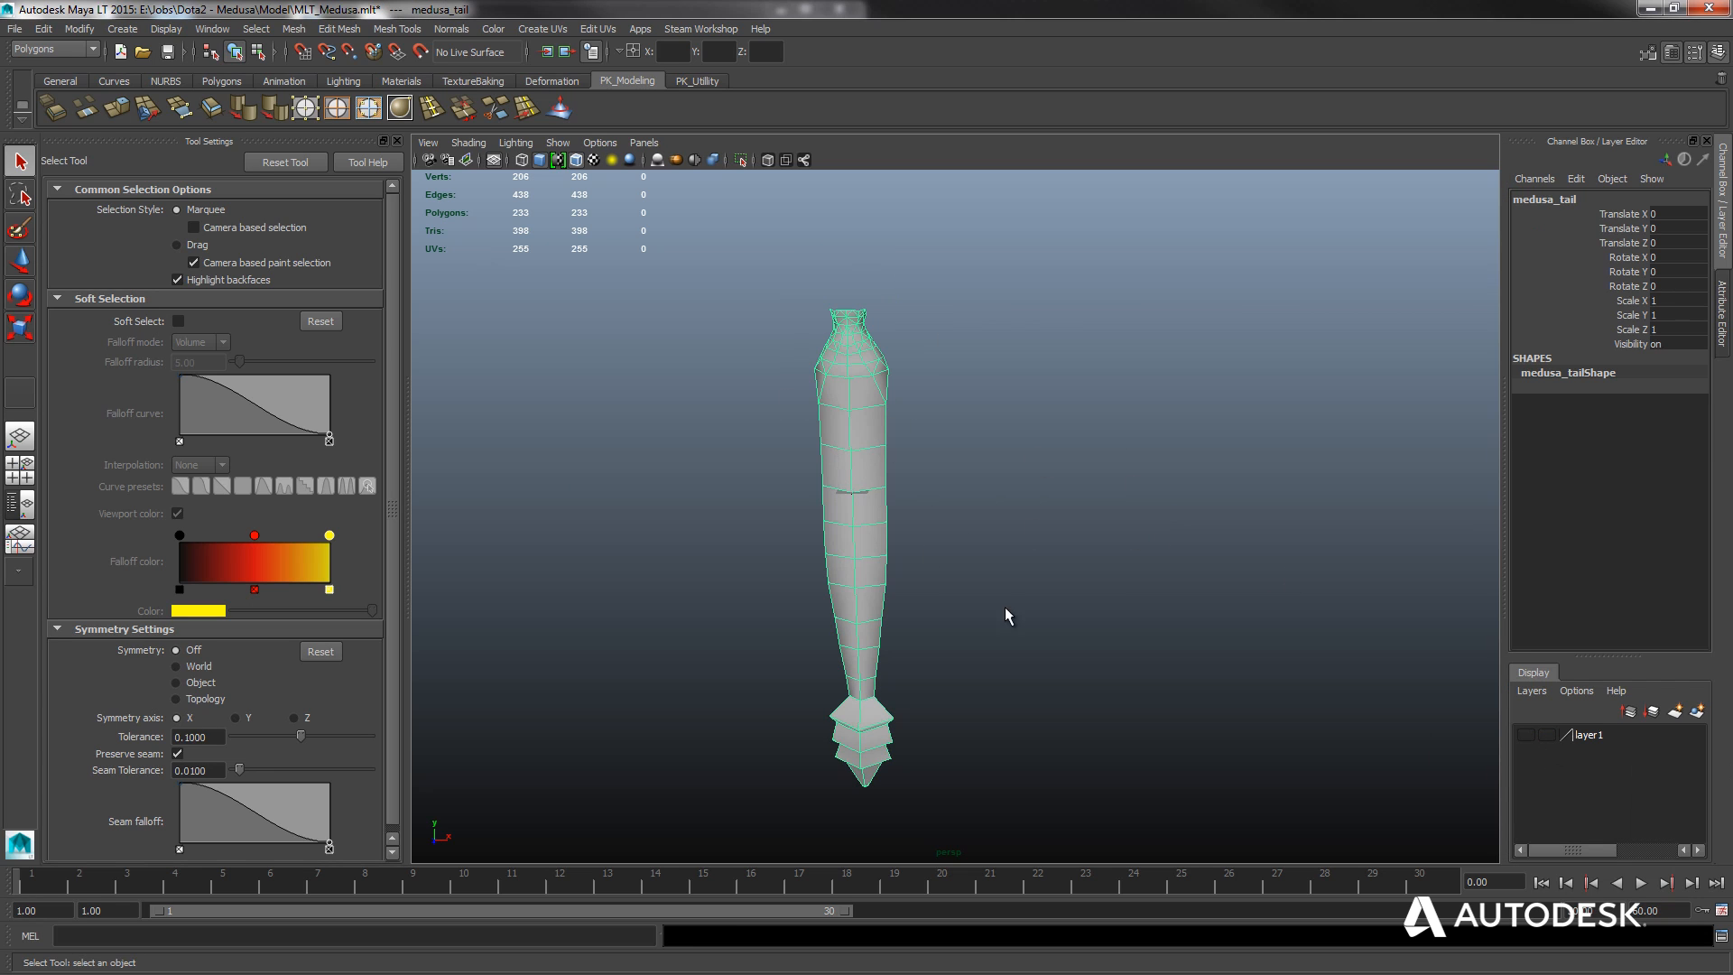
mouse_move(848, 485)
left_mouse_down("alt")
mouse_move(948, 542)
mouse_move(902, 541)
mouse_move(805, 476)
mouse_move(754, 469)
mouse_move(821, 483)
left_mouse_up("alt")
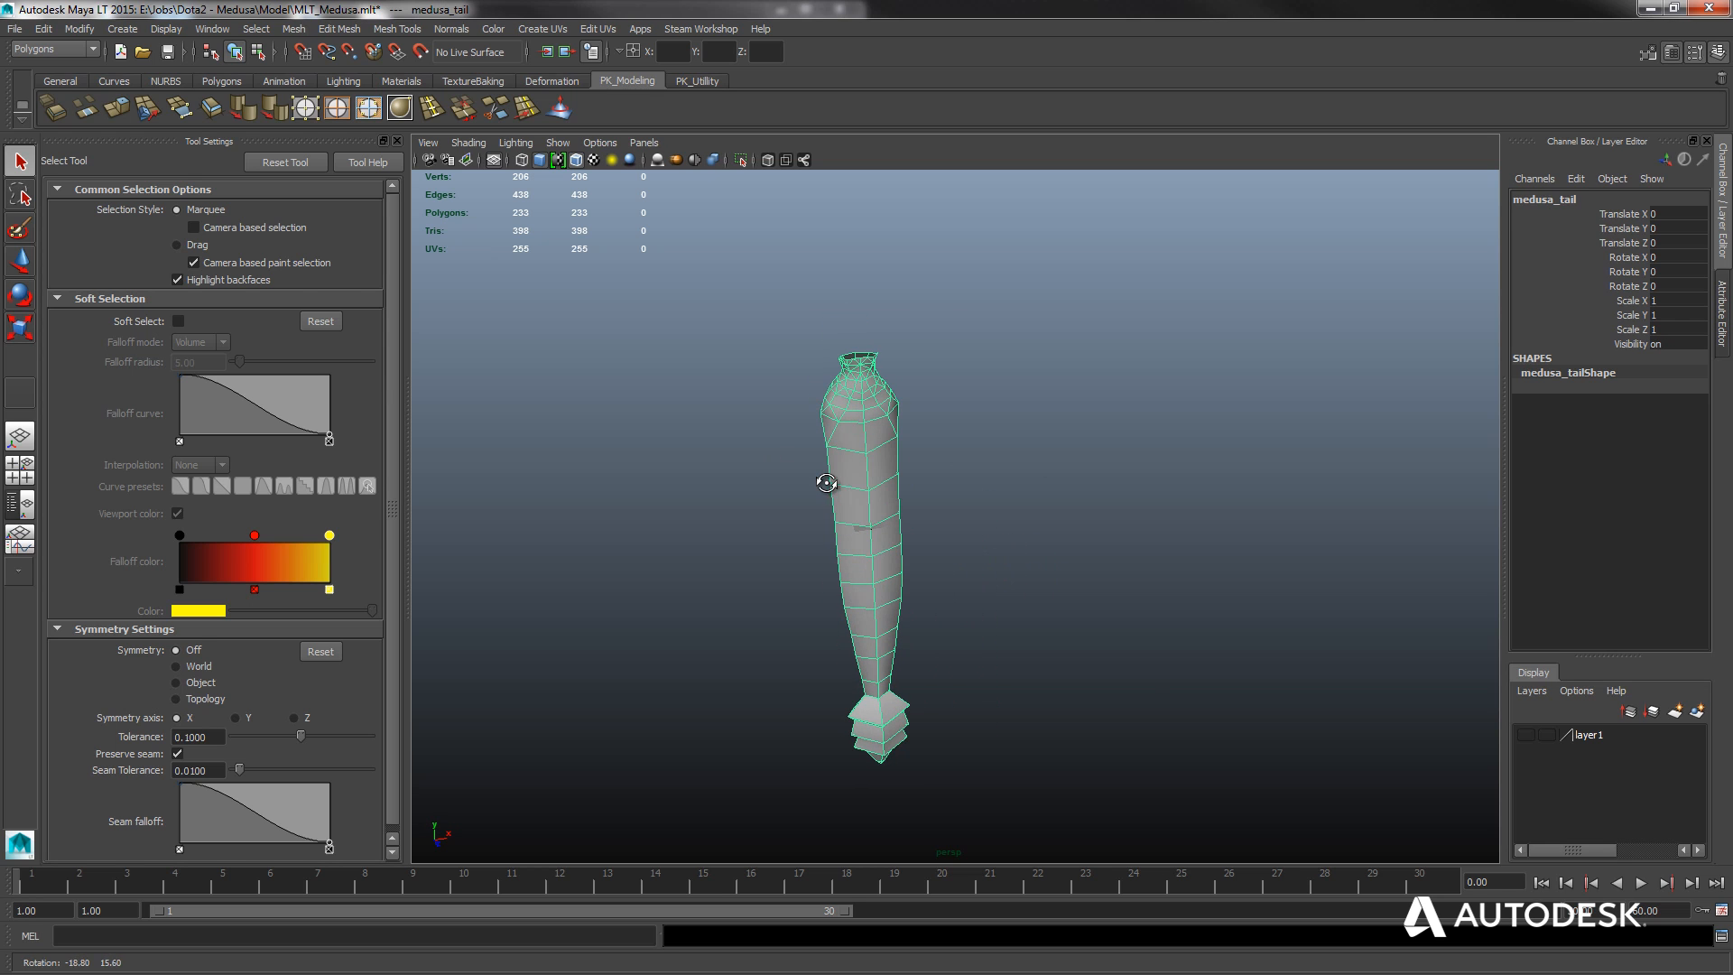
Rename the skeleton's display layer as Bones, then check its visibility toggle and leave the layer hidden.
left_click(1596, 734)
double_click(1595, 736)
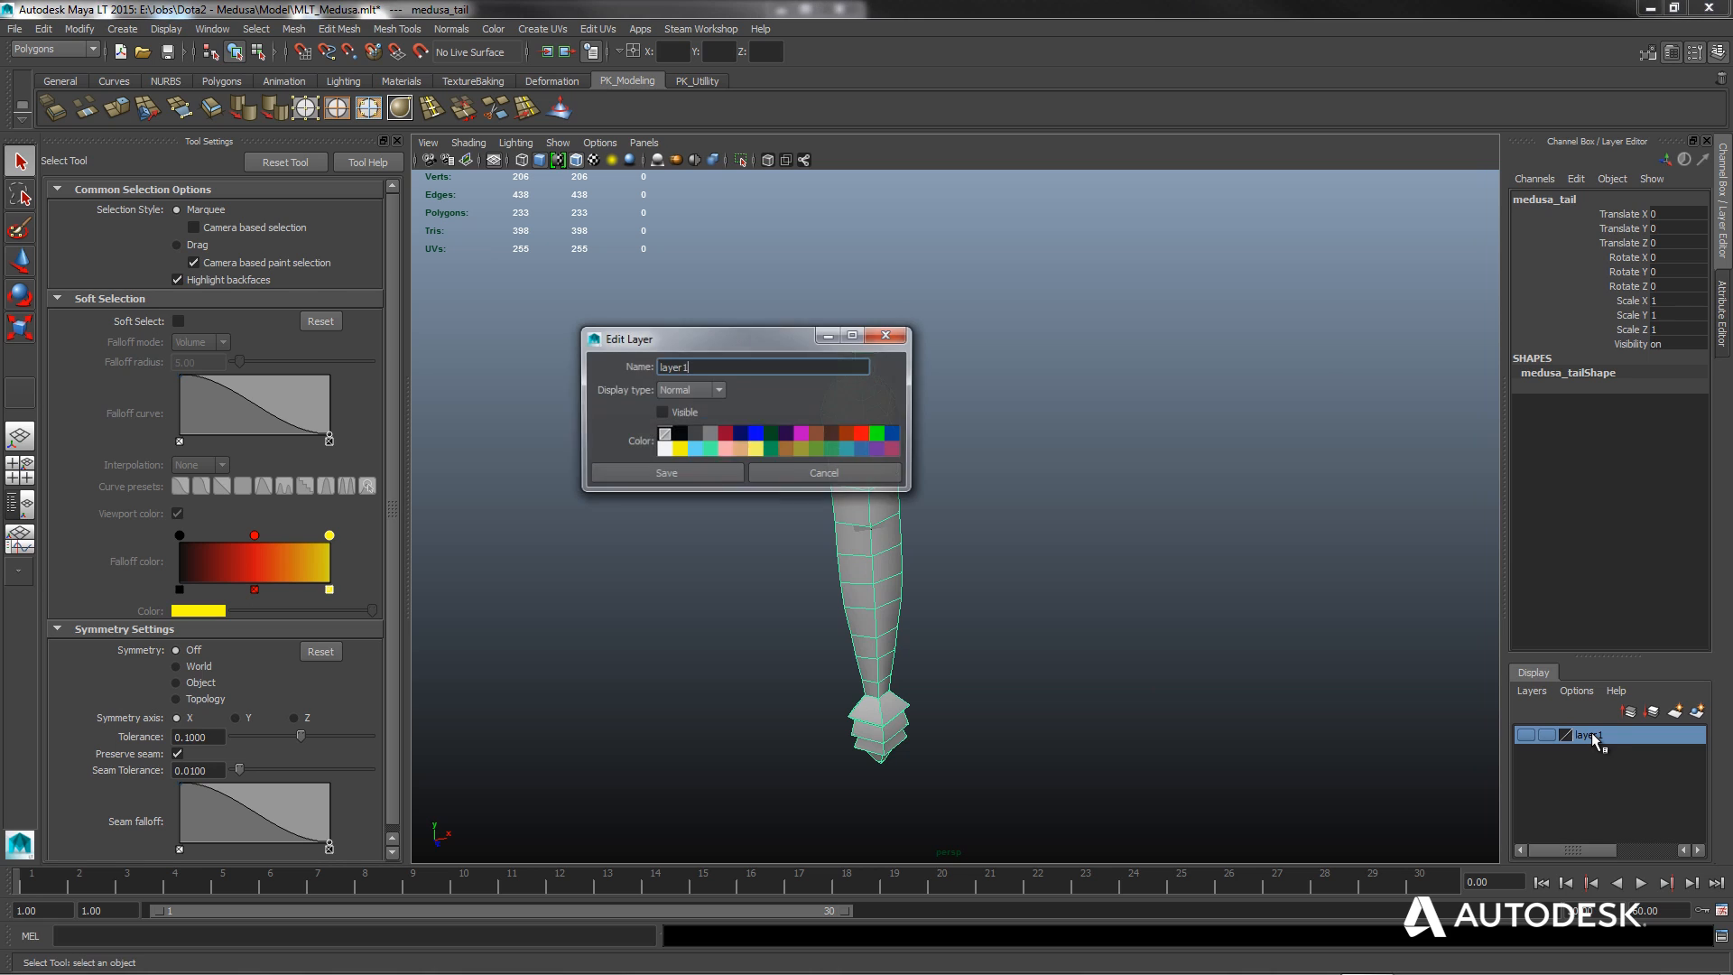
type("Bones")
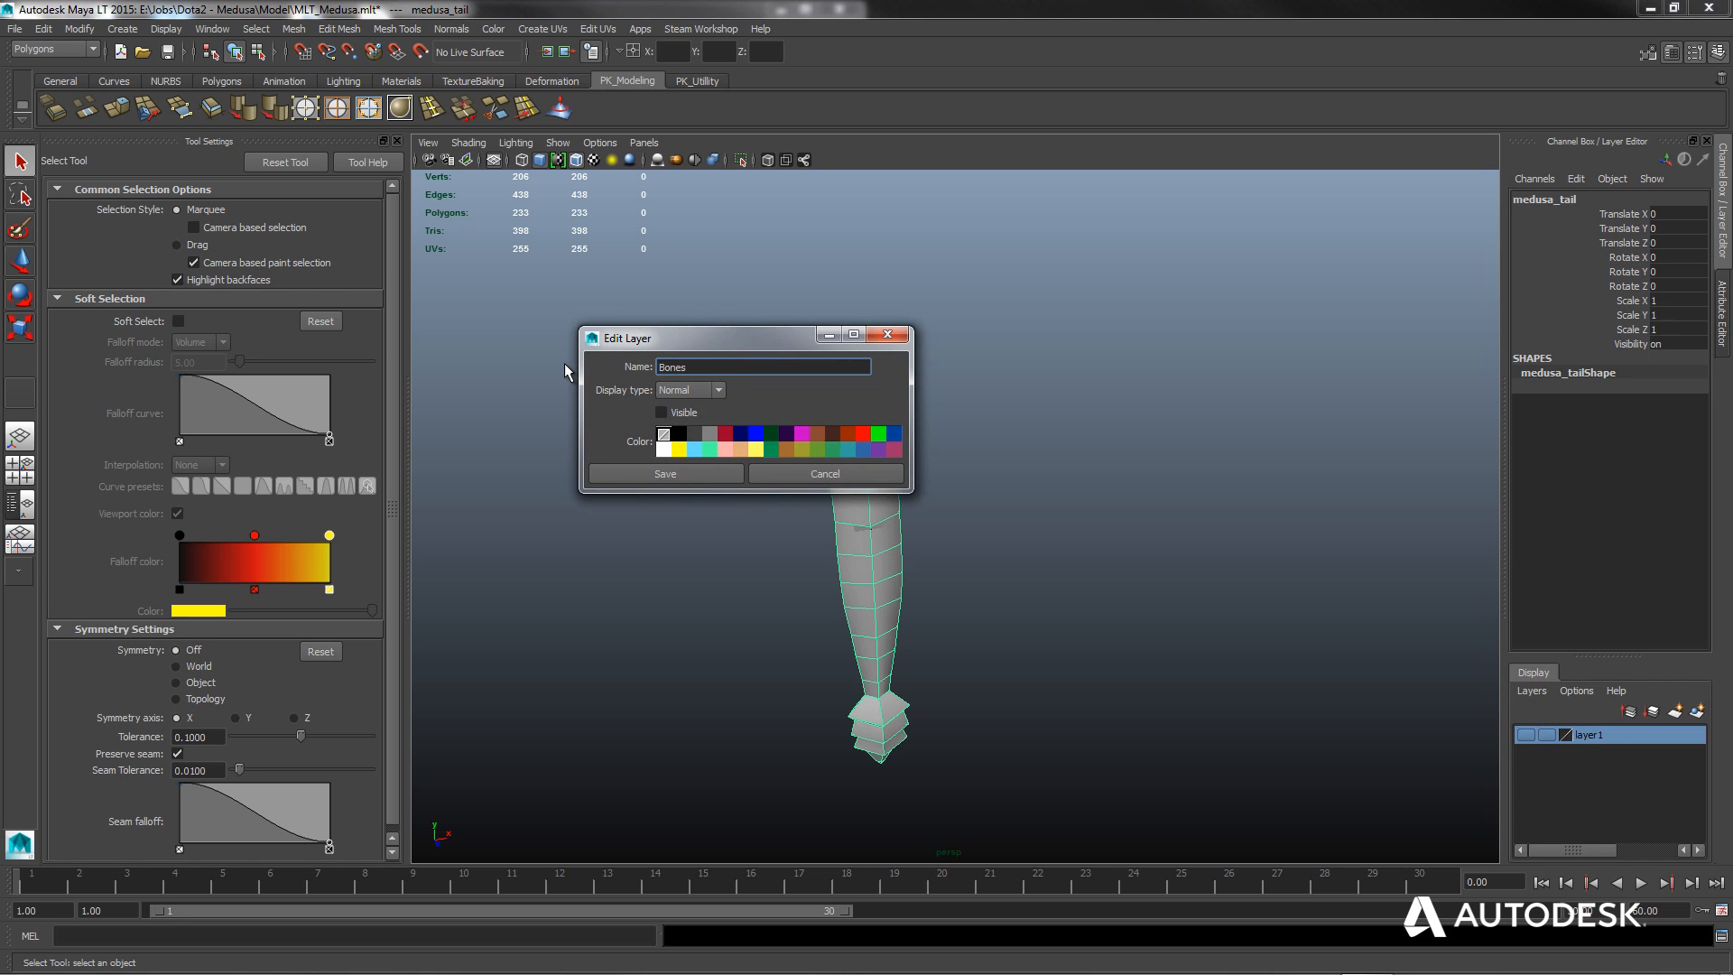
left_click(666, 471)
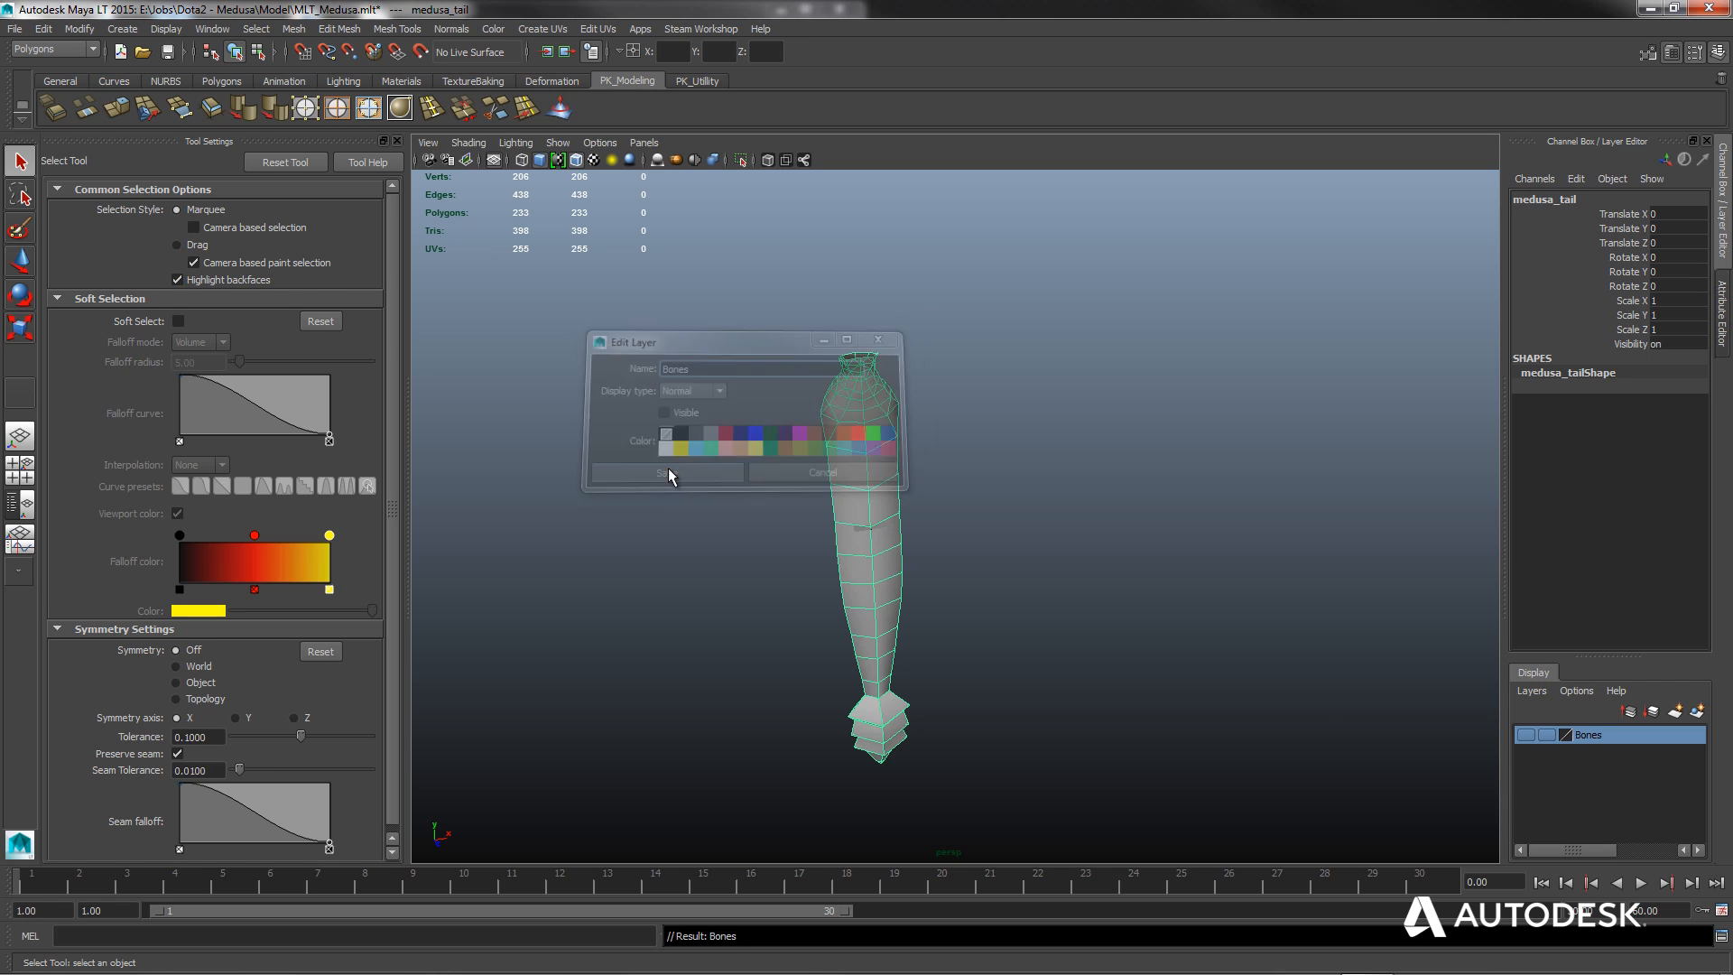
left_click(1522, 736)
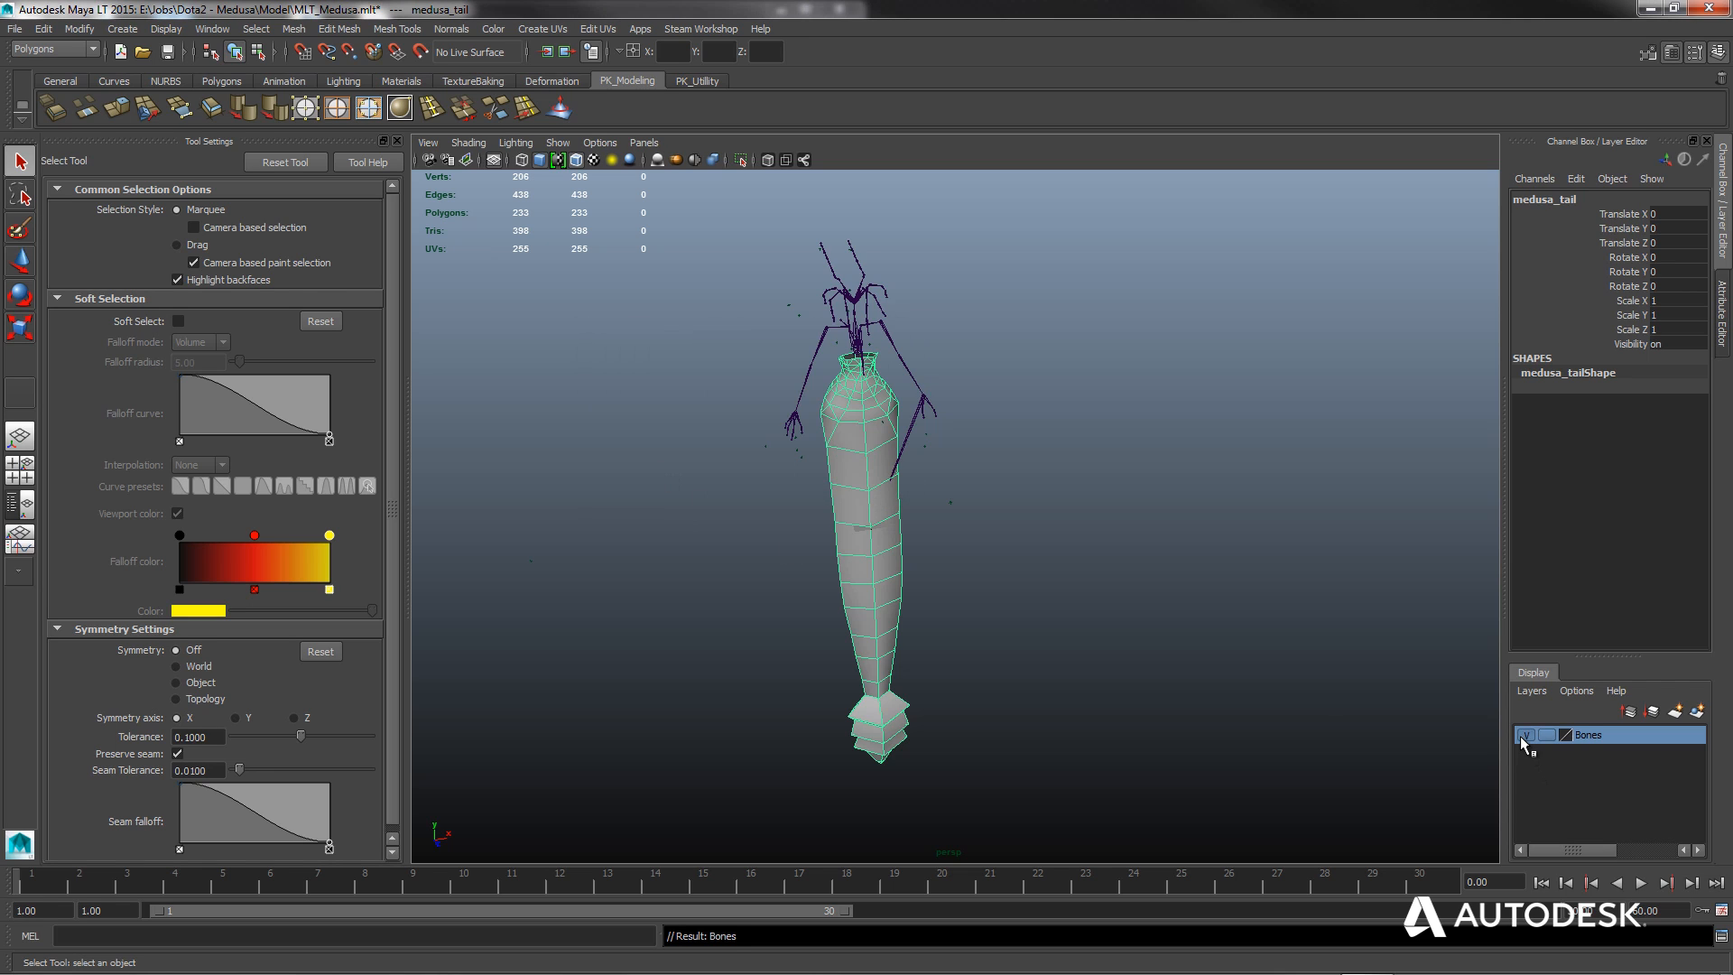
left_click(1523, 736)
left_click_drag(1049, 605, 987, 449, "alt")
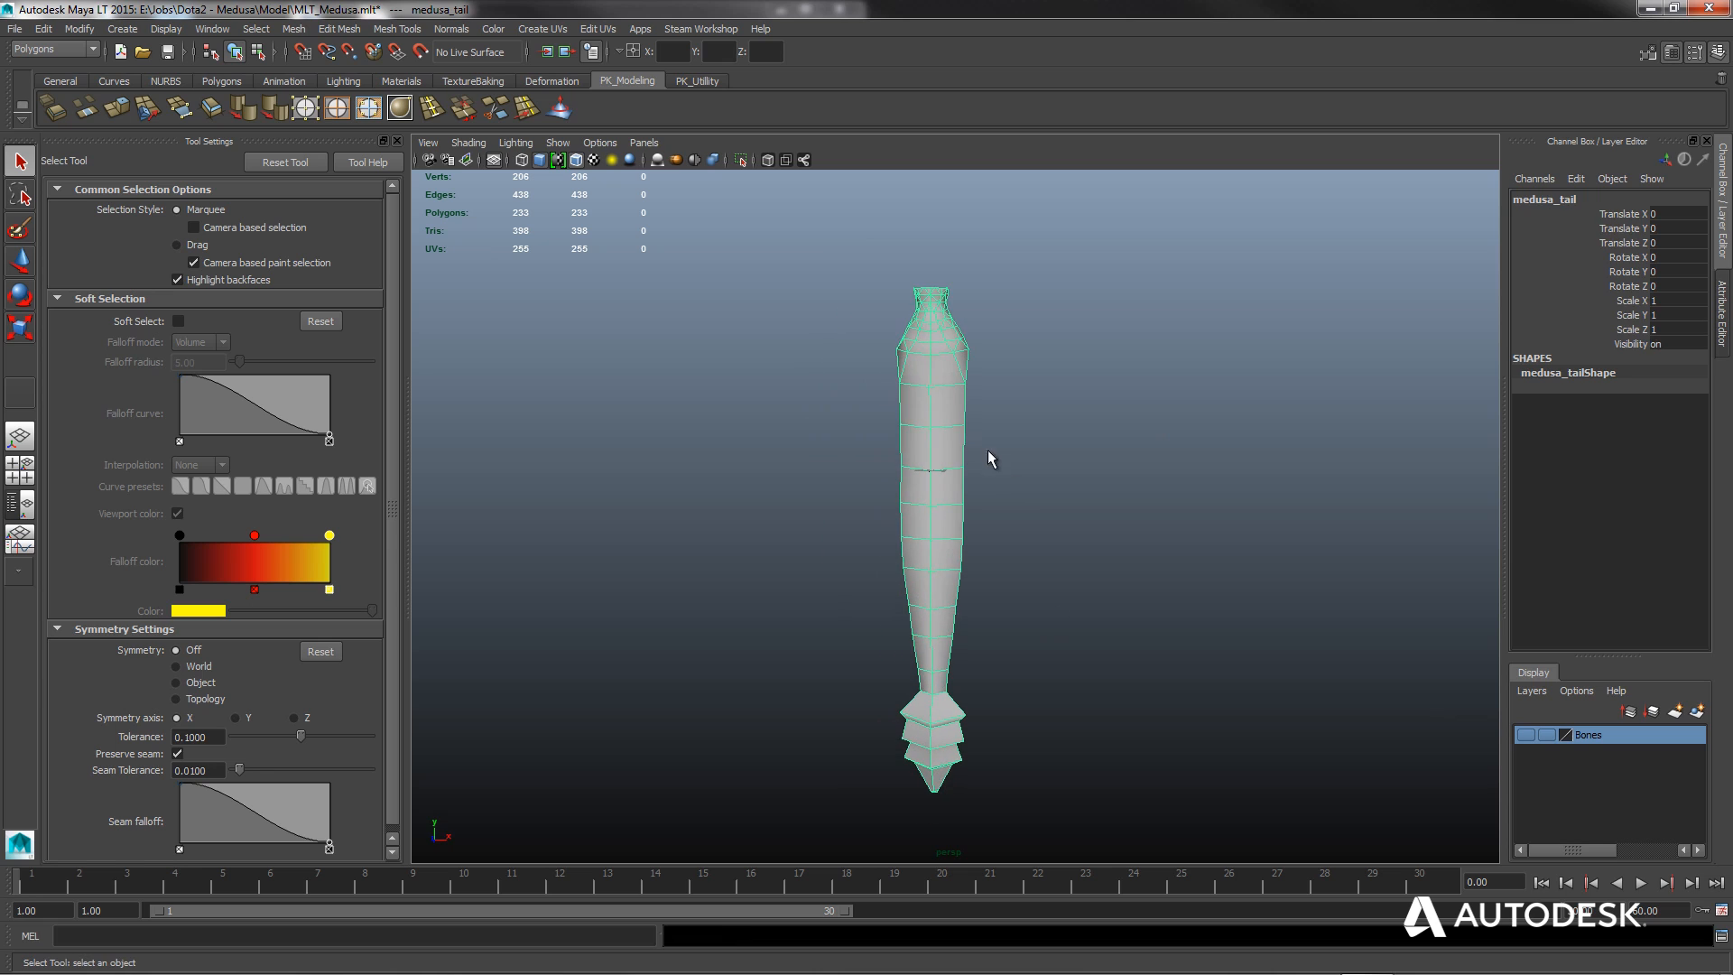
Open the selected tail mesh in the UV Texture Editor and display its UV layout over the coloured checker pattern.
left_click(1070, 572)
left_click(960, 466)
left_click(223, 83)
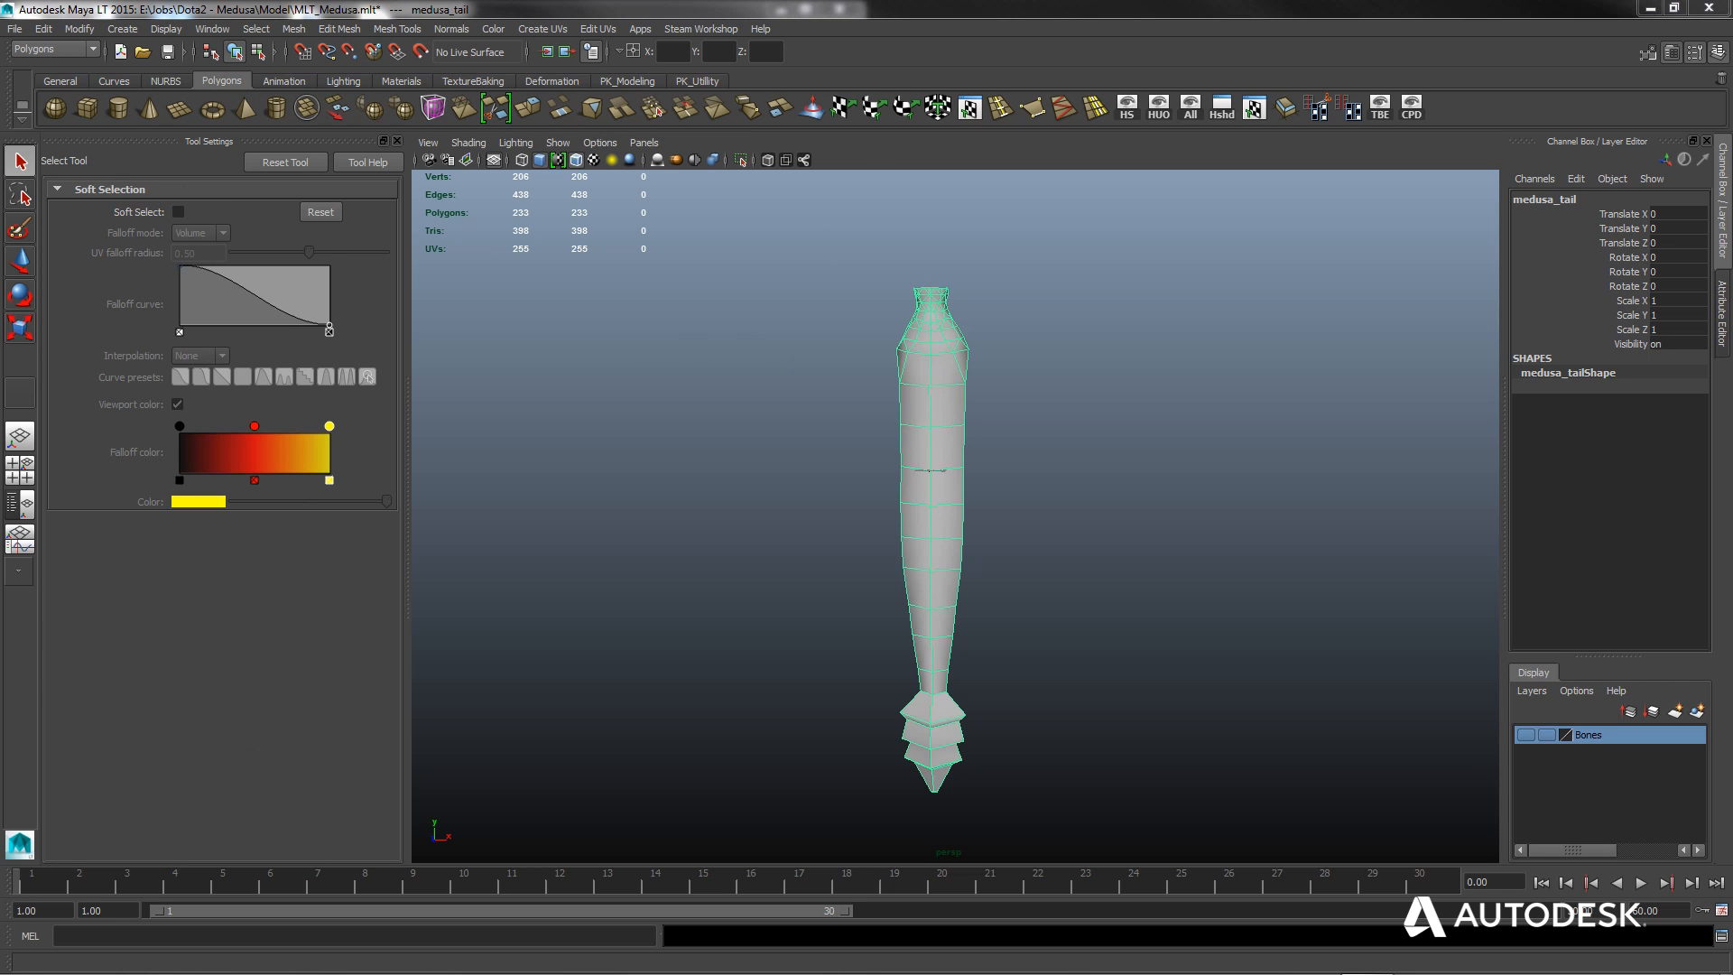
left_click_drag(0, 379, 692, 181)
scroll(646, 478, "down", 4)
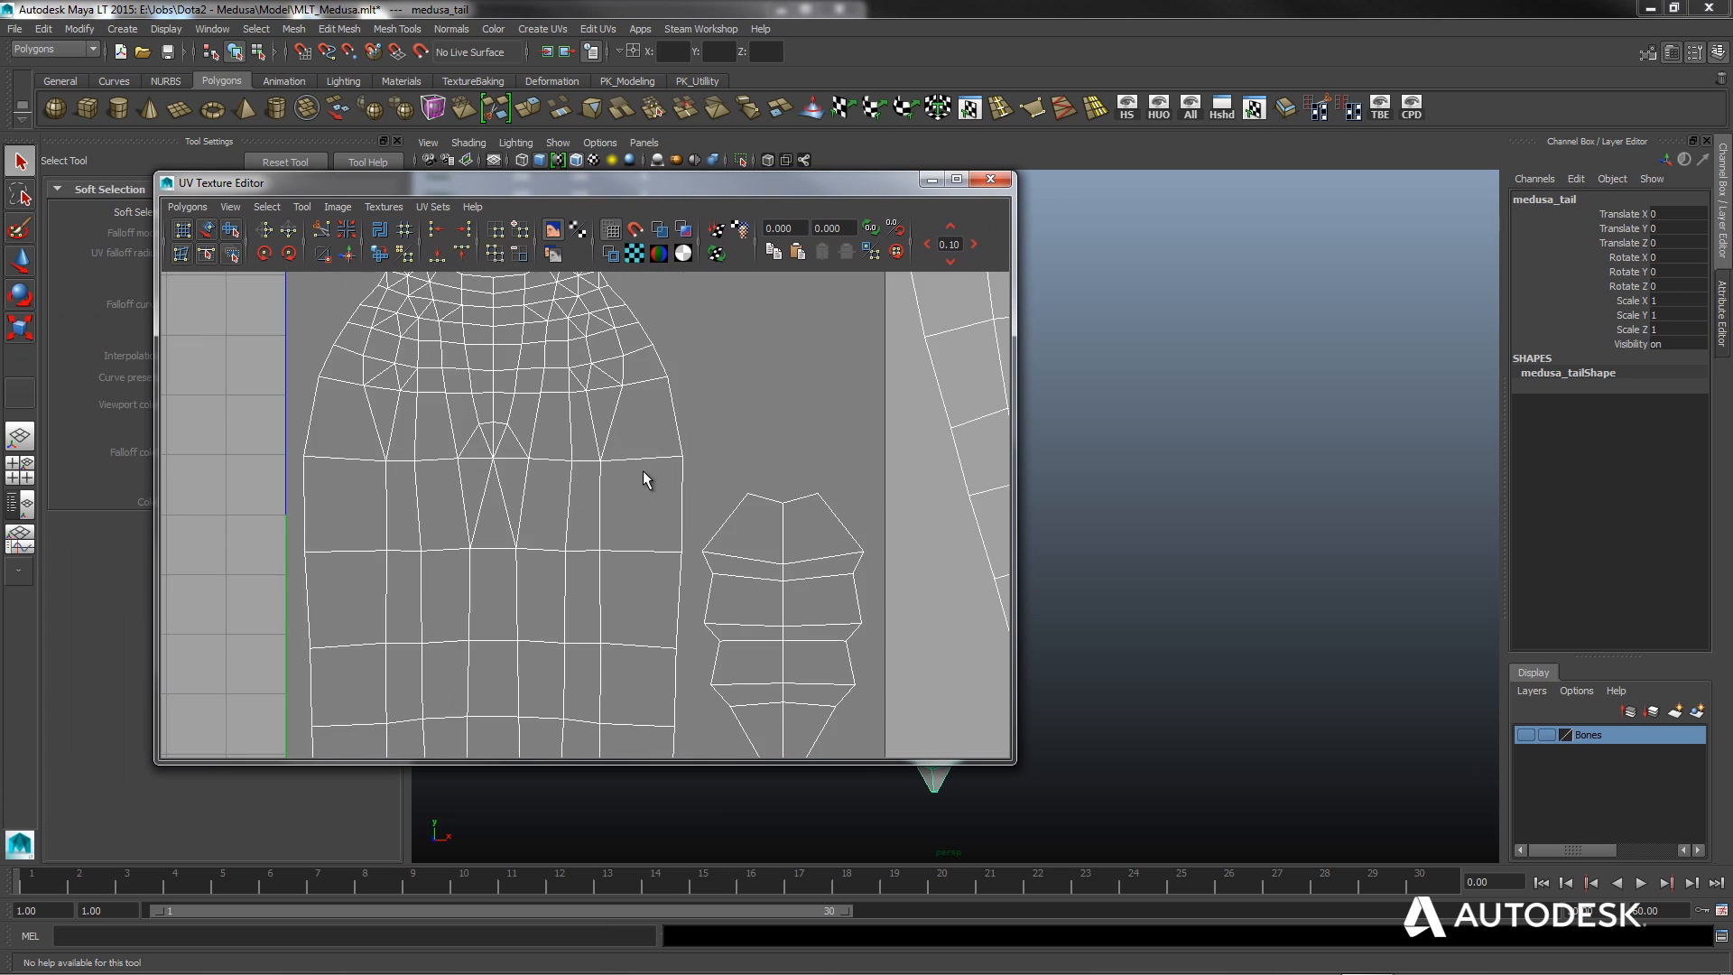
right_click_drag(647, 478, 704, 512, "alt")
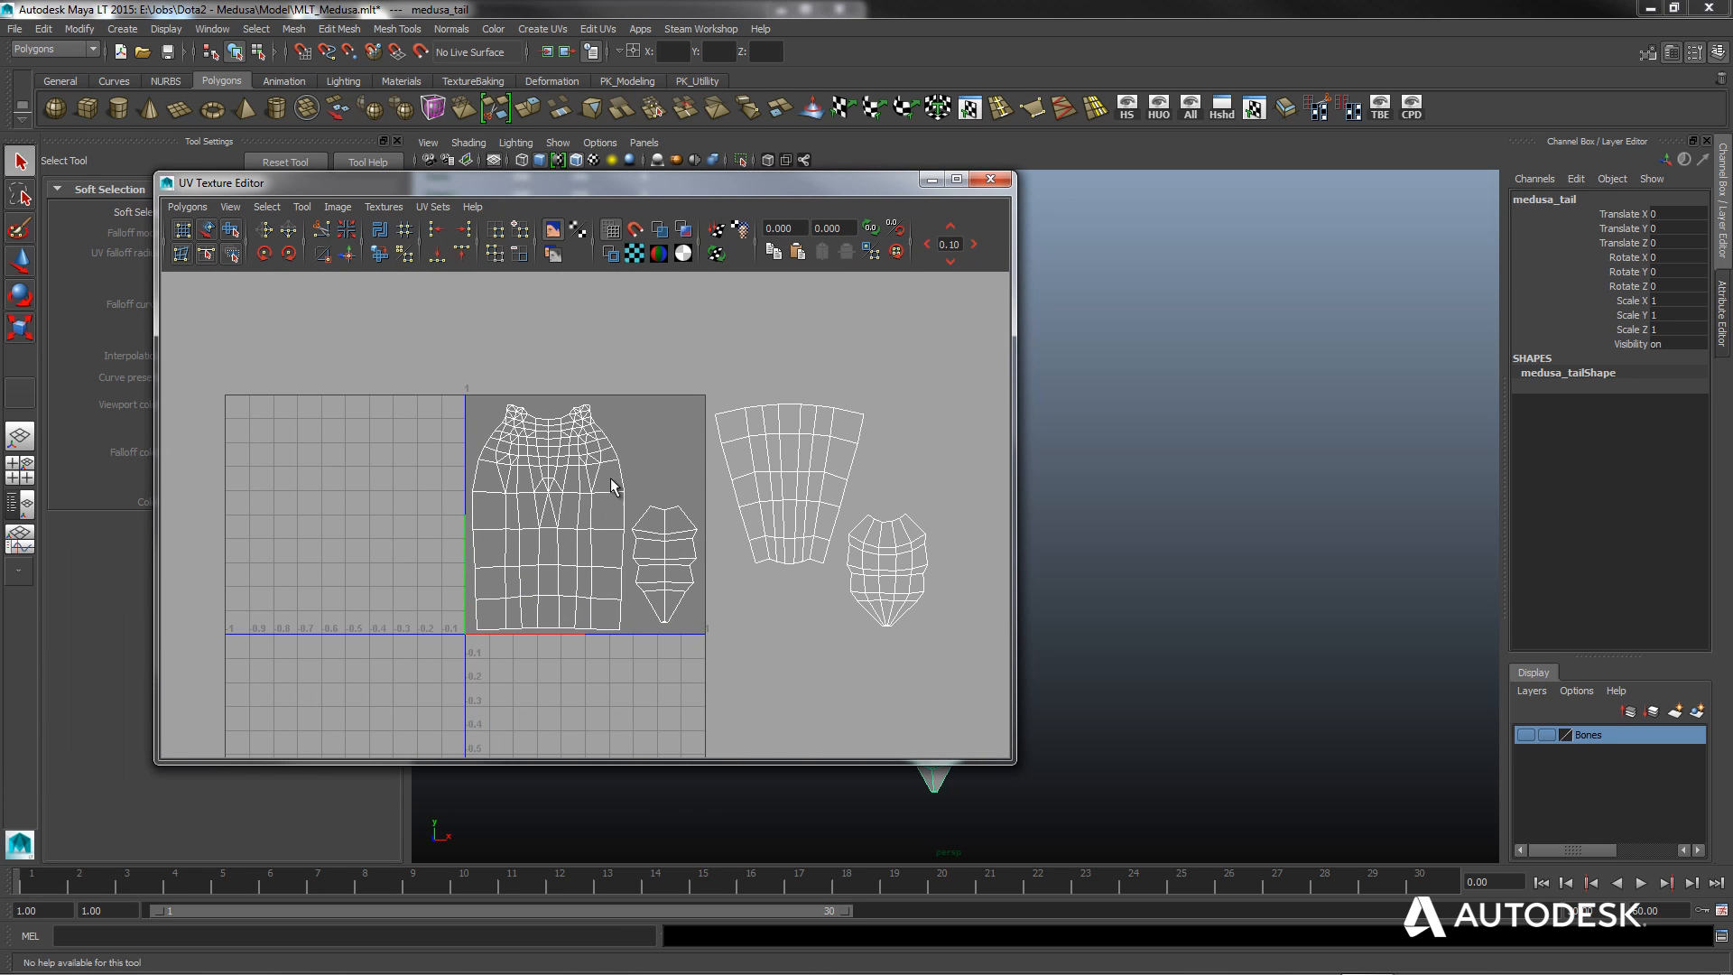
left_click(637, 254)
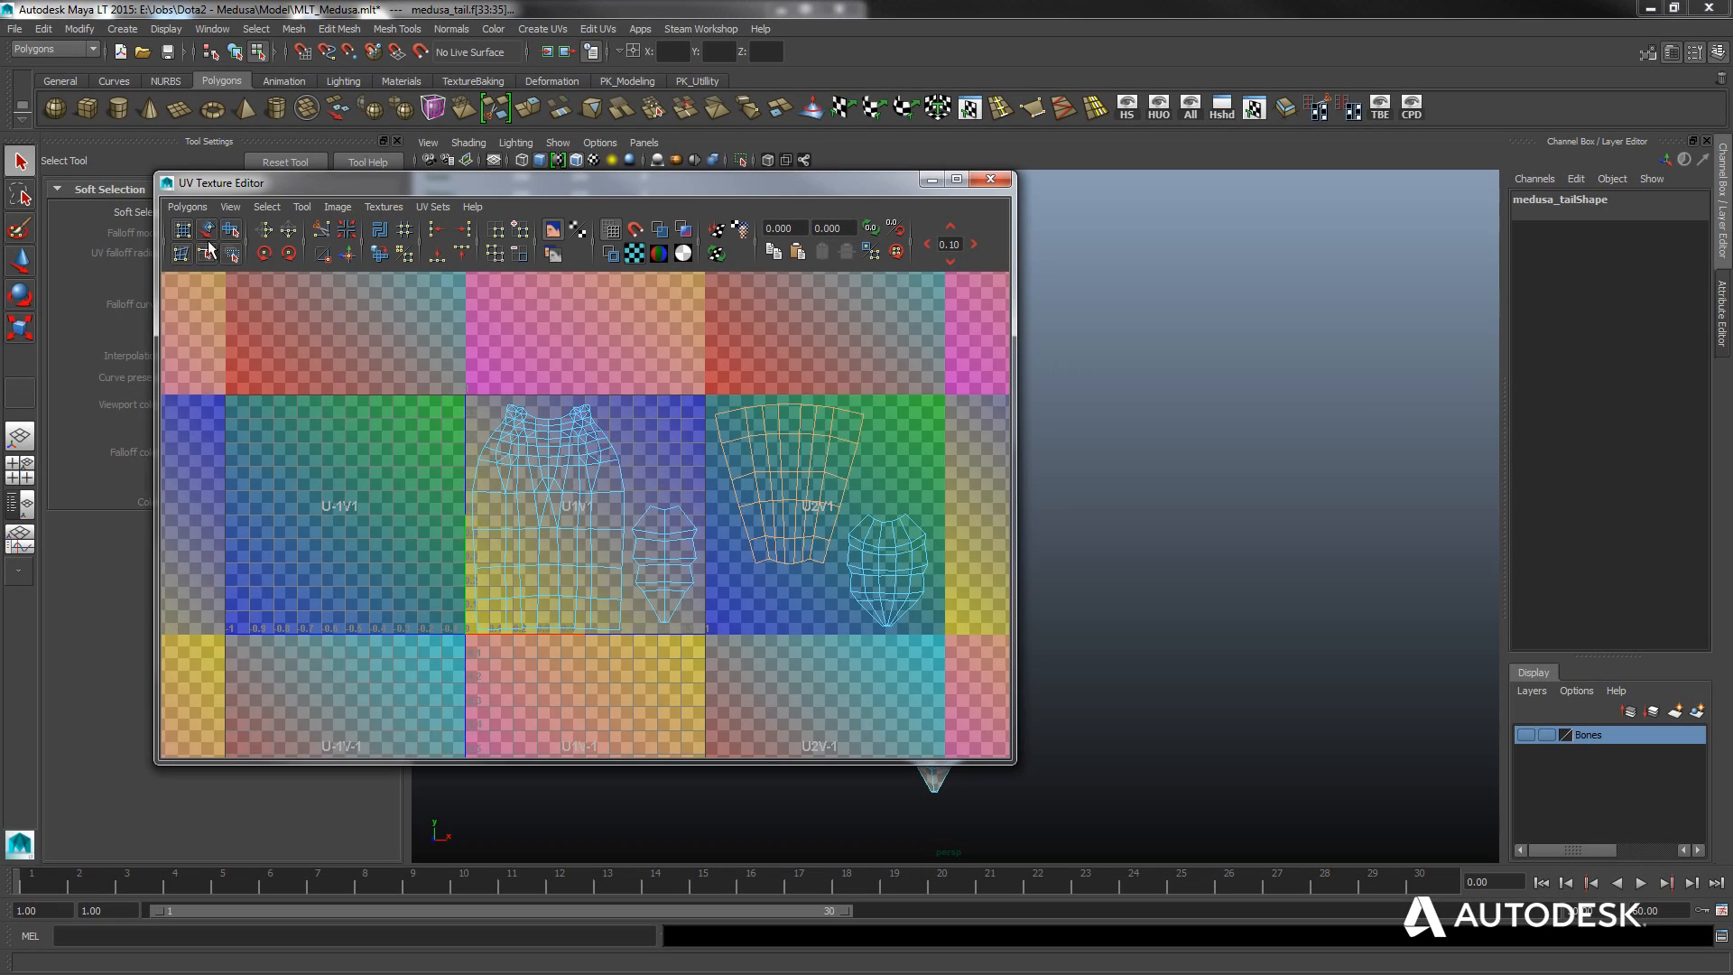
Try shifting the fan-shaped UV shell across the U1V1 tile boundary and return it to its place.
left_click(20, 264)
mouse_move(885, 488)
left_mouse_down()
mouse_move(827, 490)
mouse_move(854, 491)
left_mouse_up()
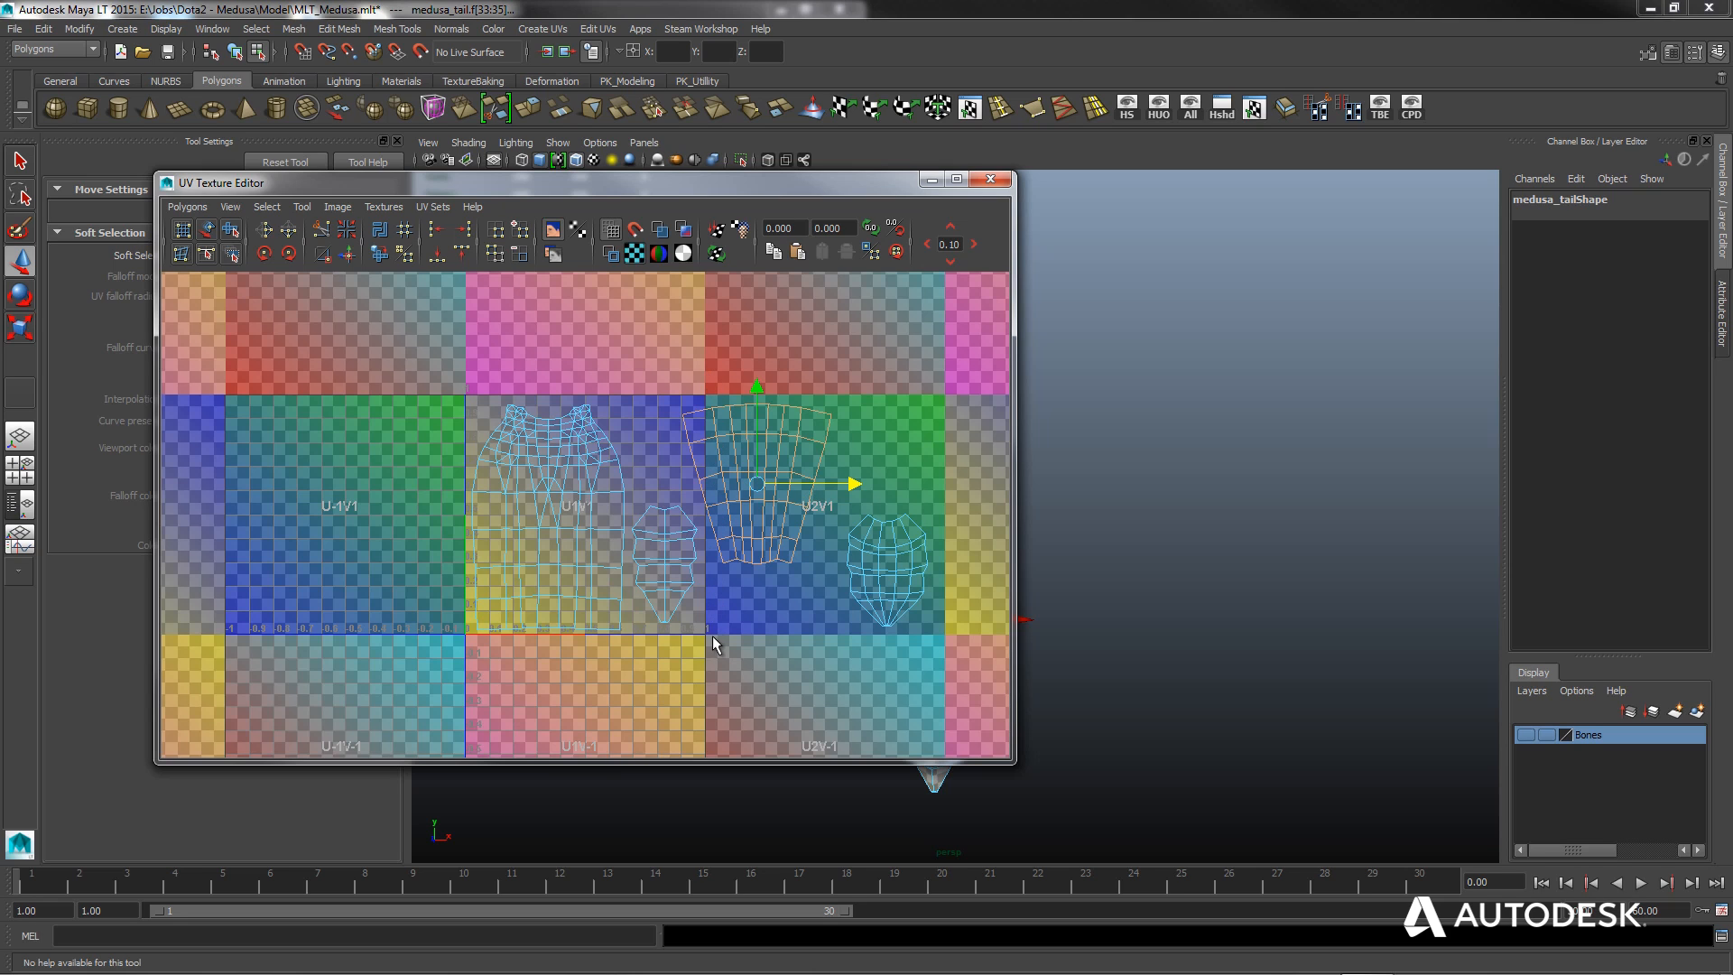
left_click_drag(853, 484, 887, 487)
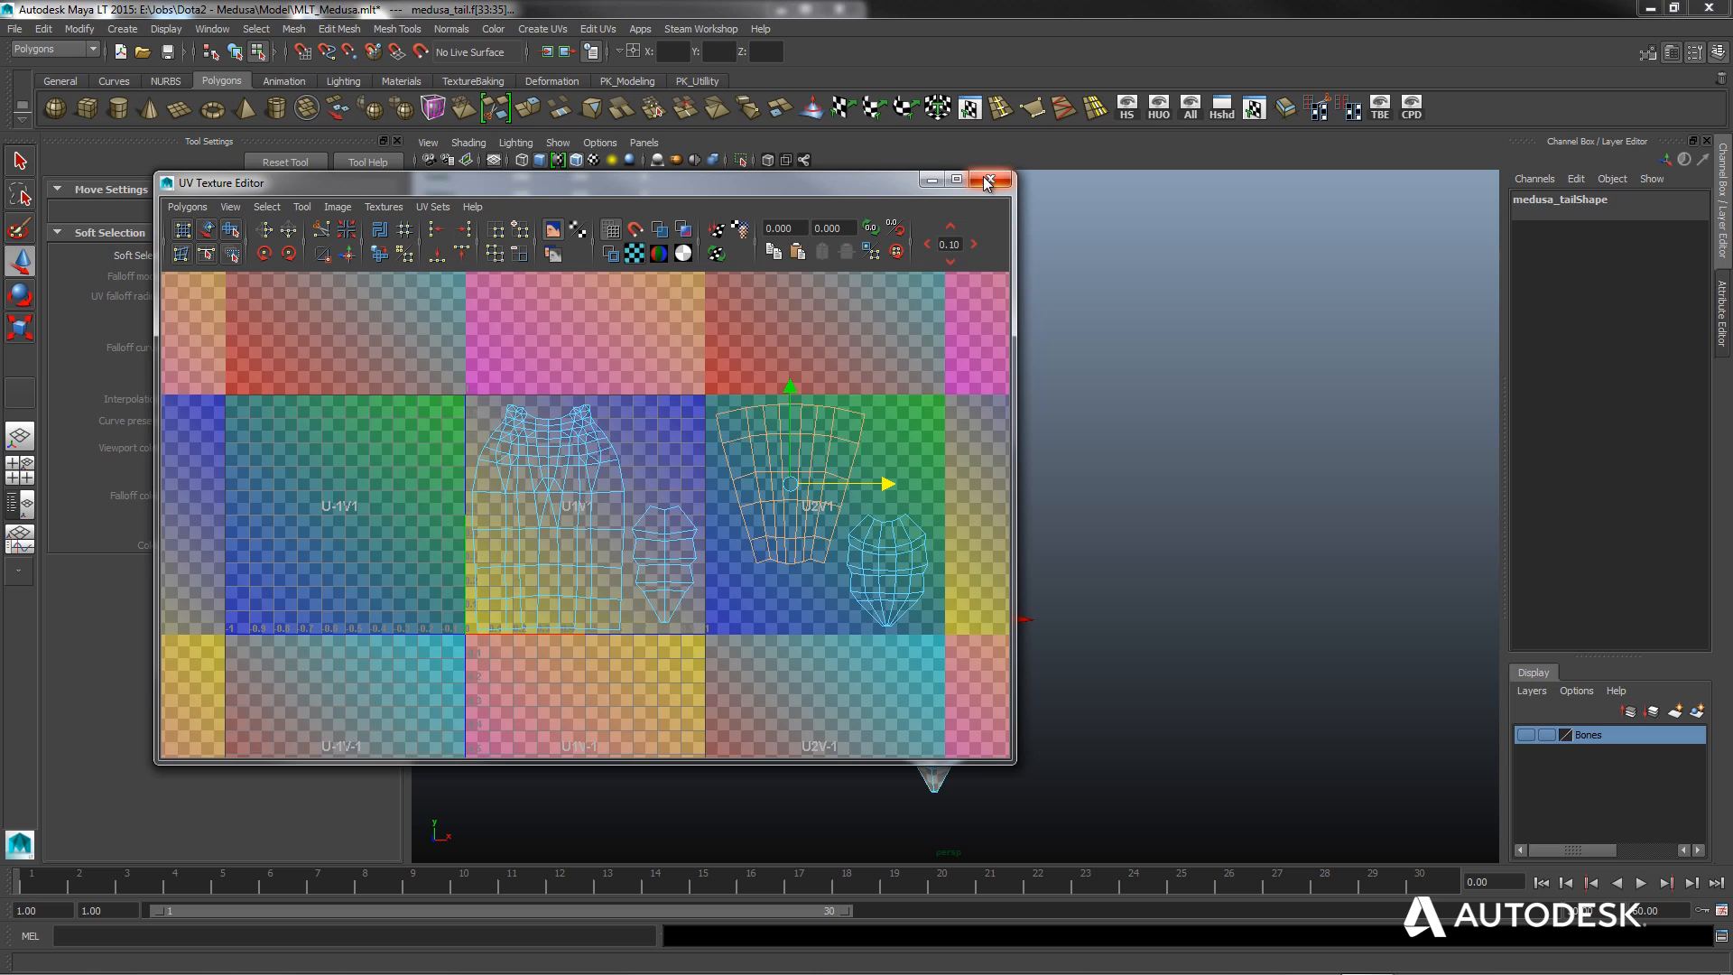
Arrange the UV Texture Editor beside the model, select all faces of the tail and apply Automatic Mapping.
left_click_drag(802, 189, 685, 137)
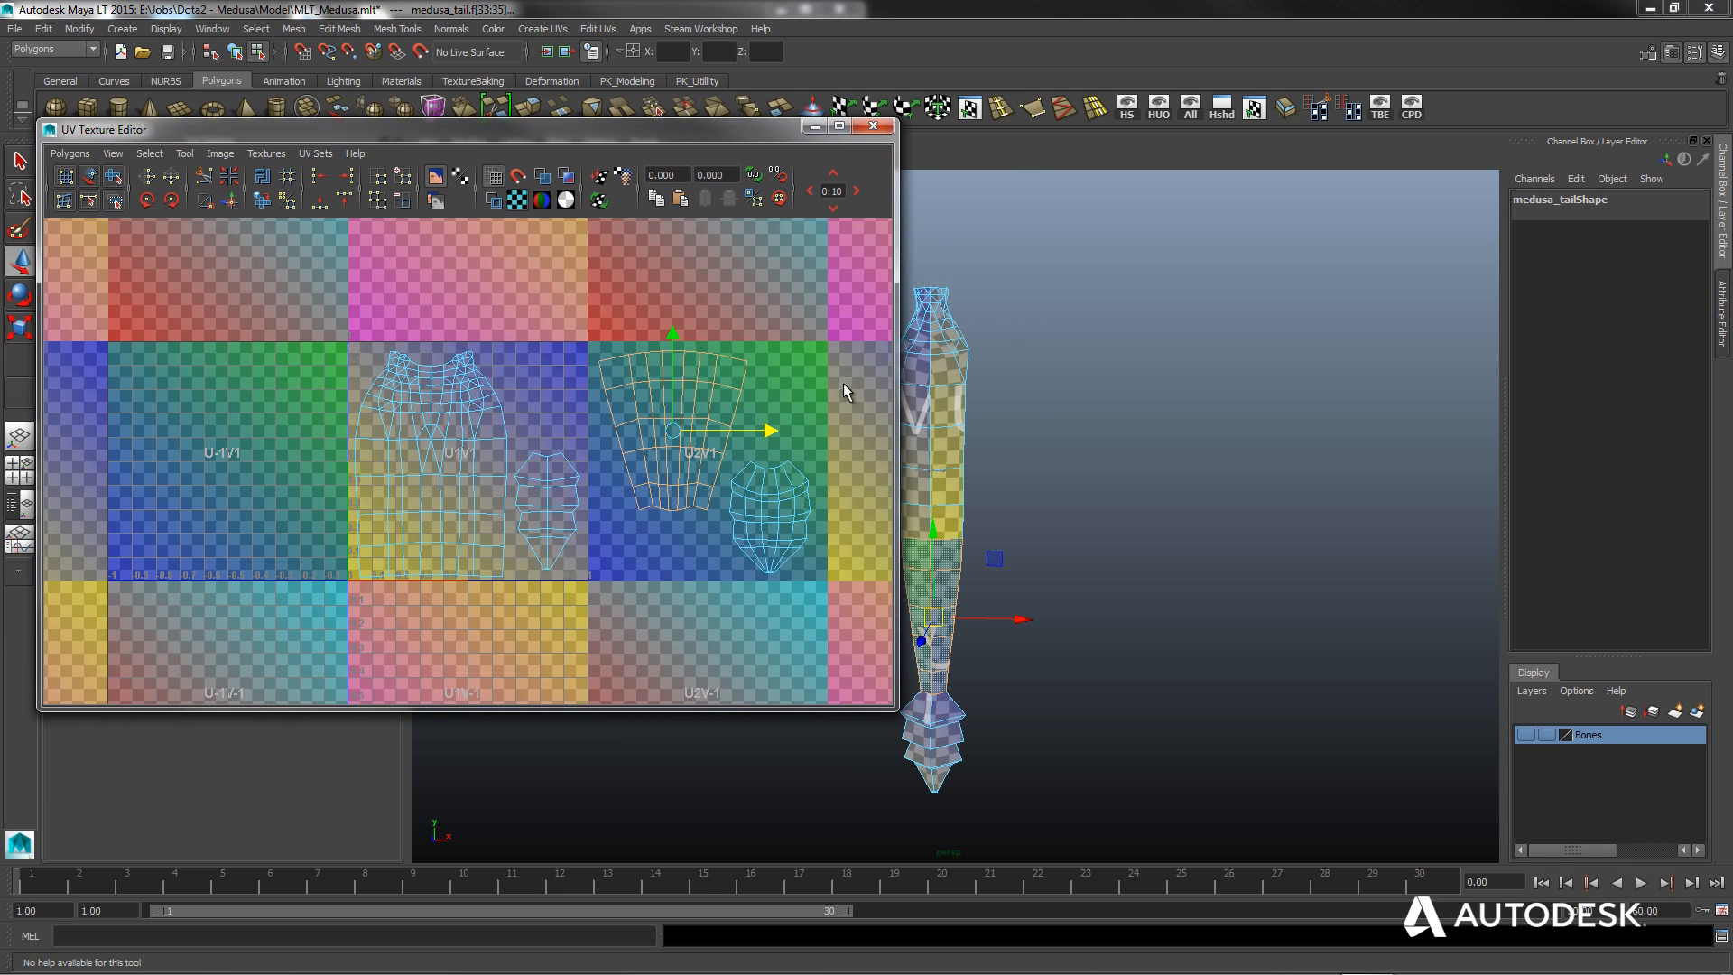
double_click(907, 384)
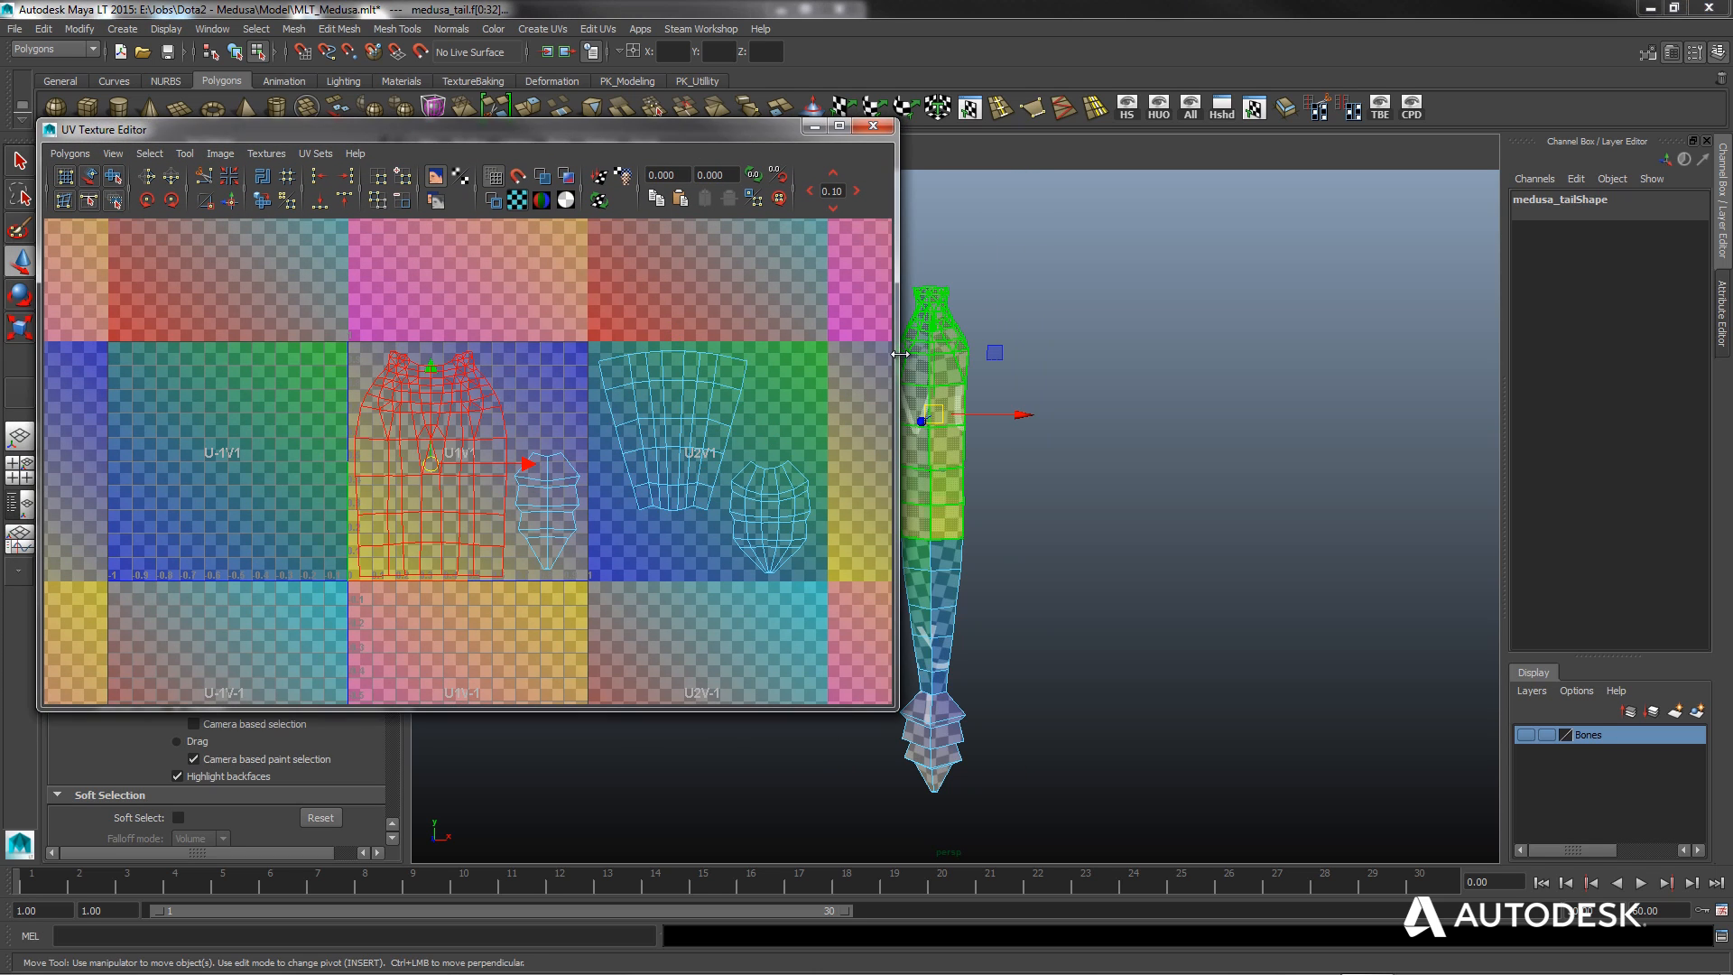
left_click_drag(893, 380, 826, 380)
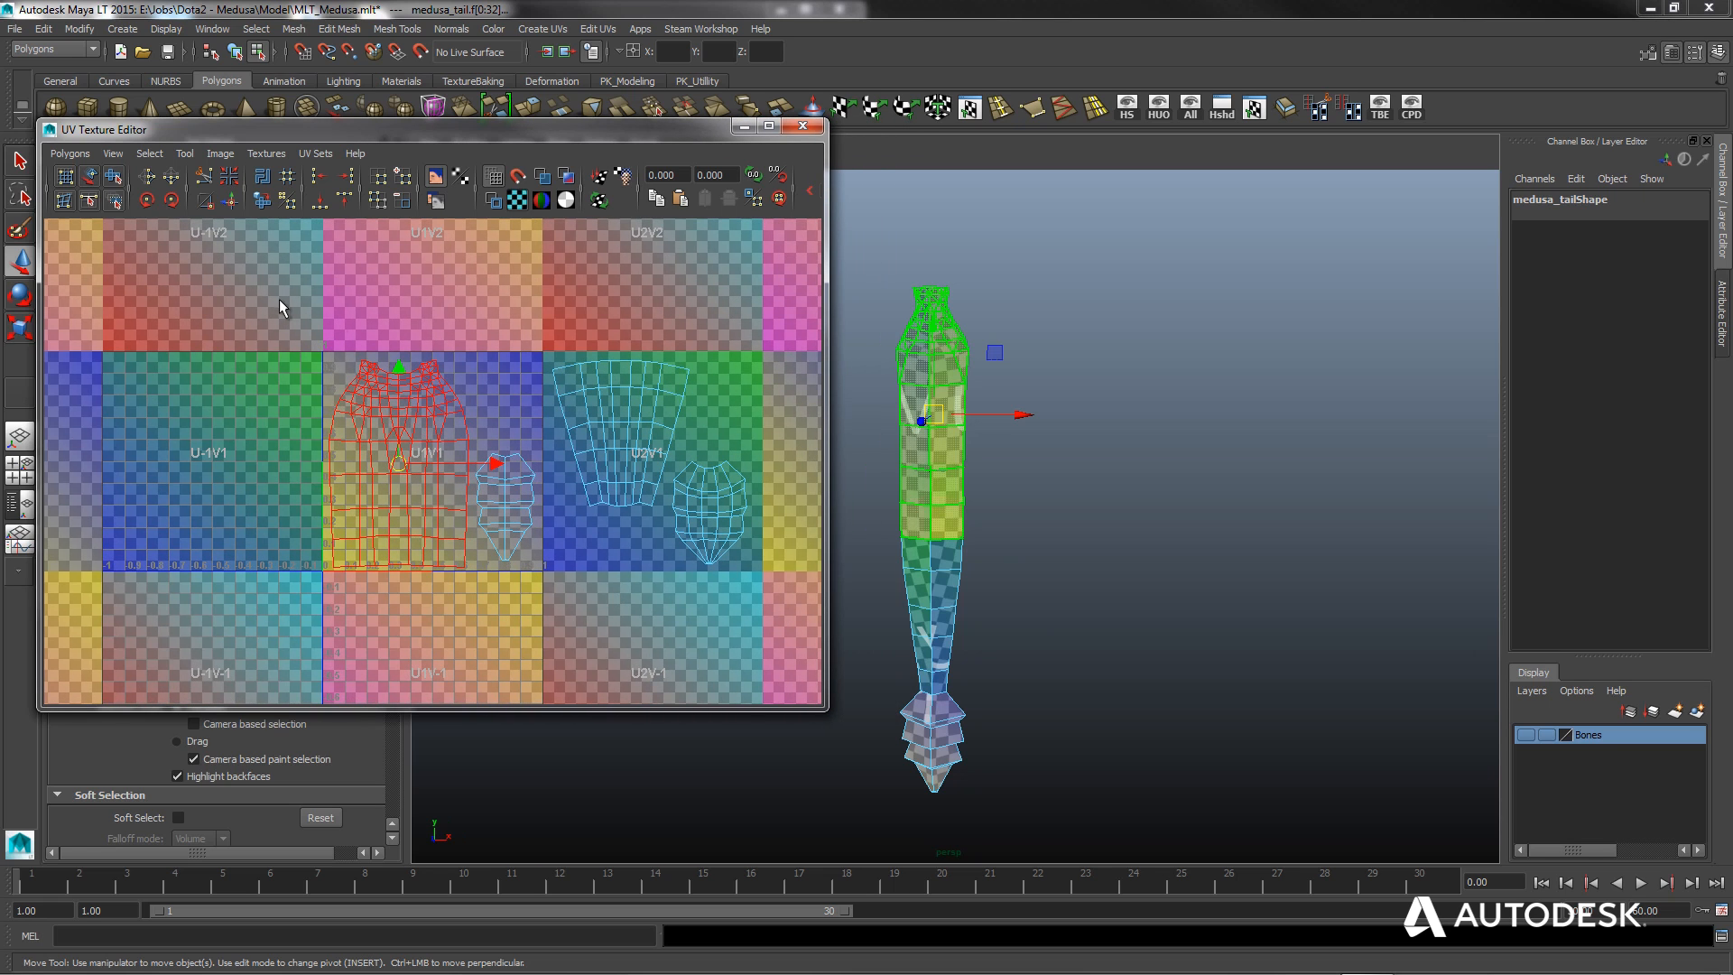
left_click_drag(775, 583, 775, 583)
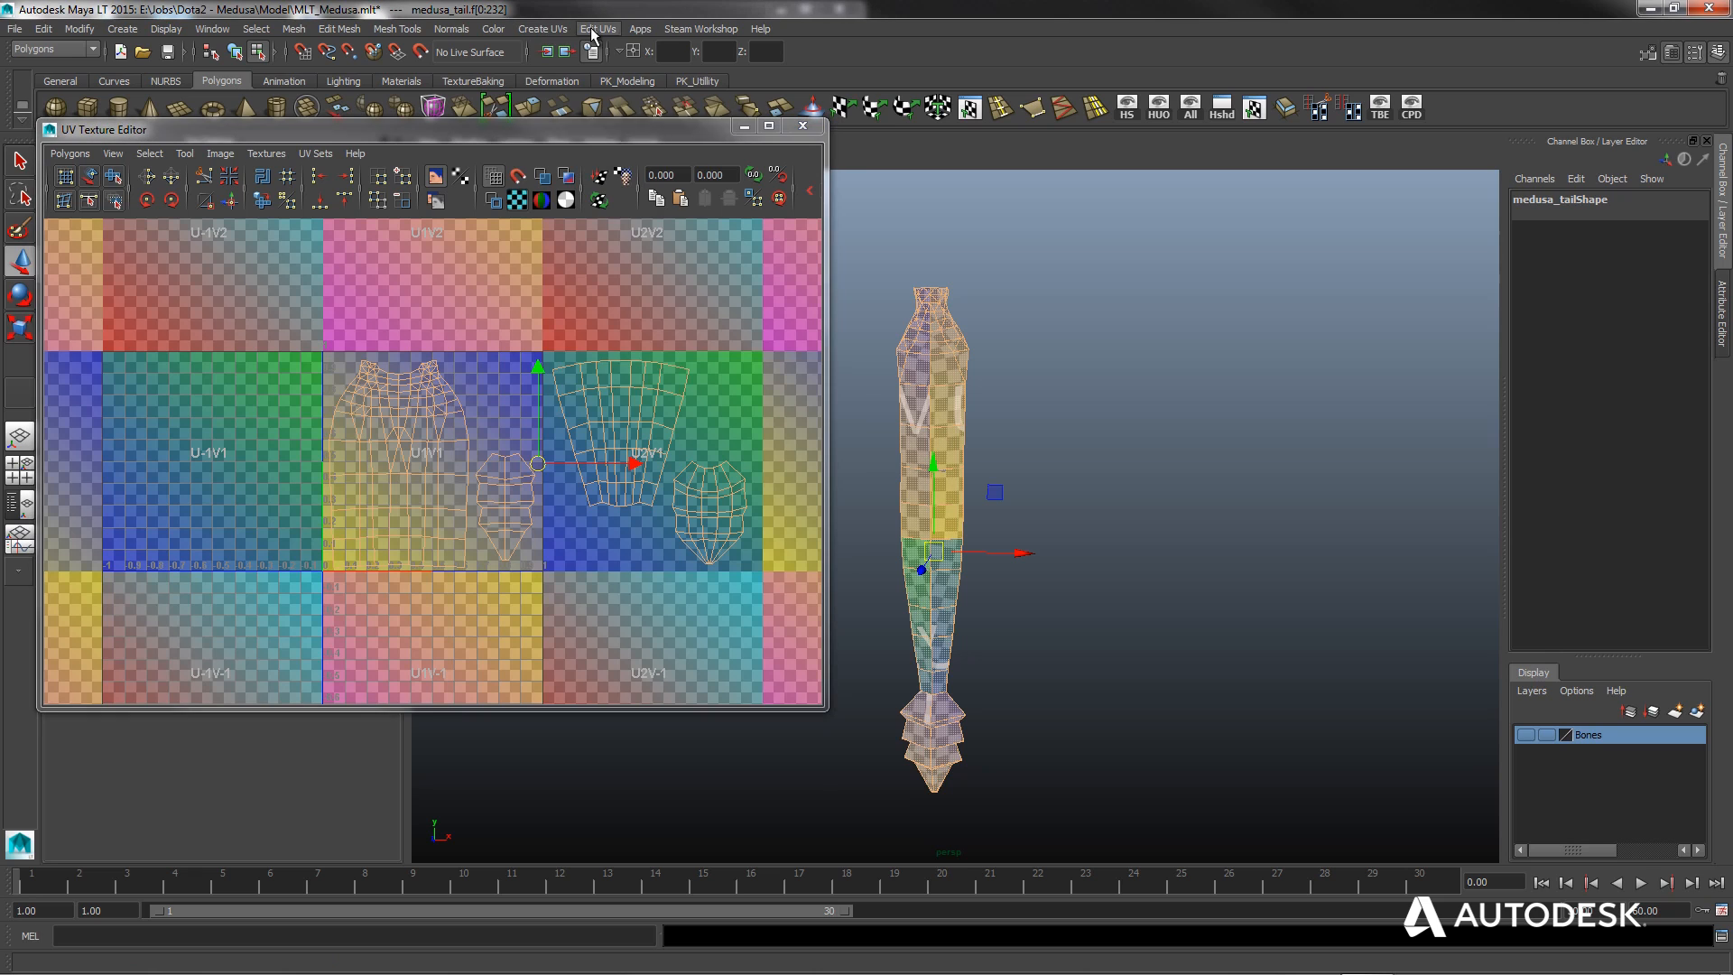
left_click(543, 29)
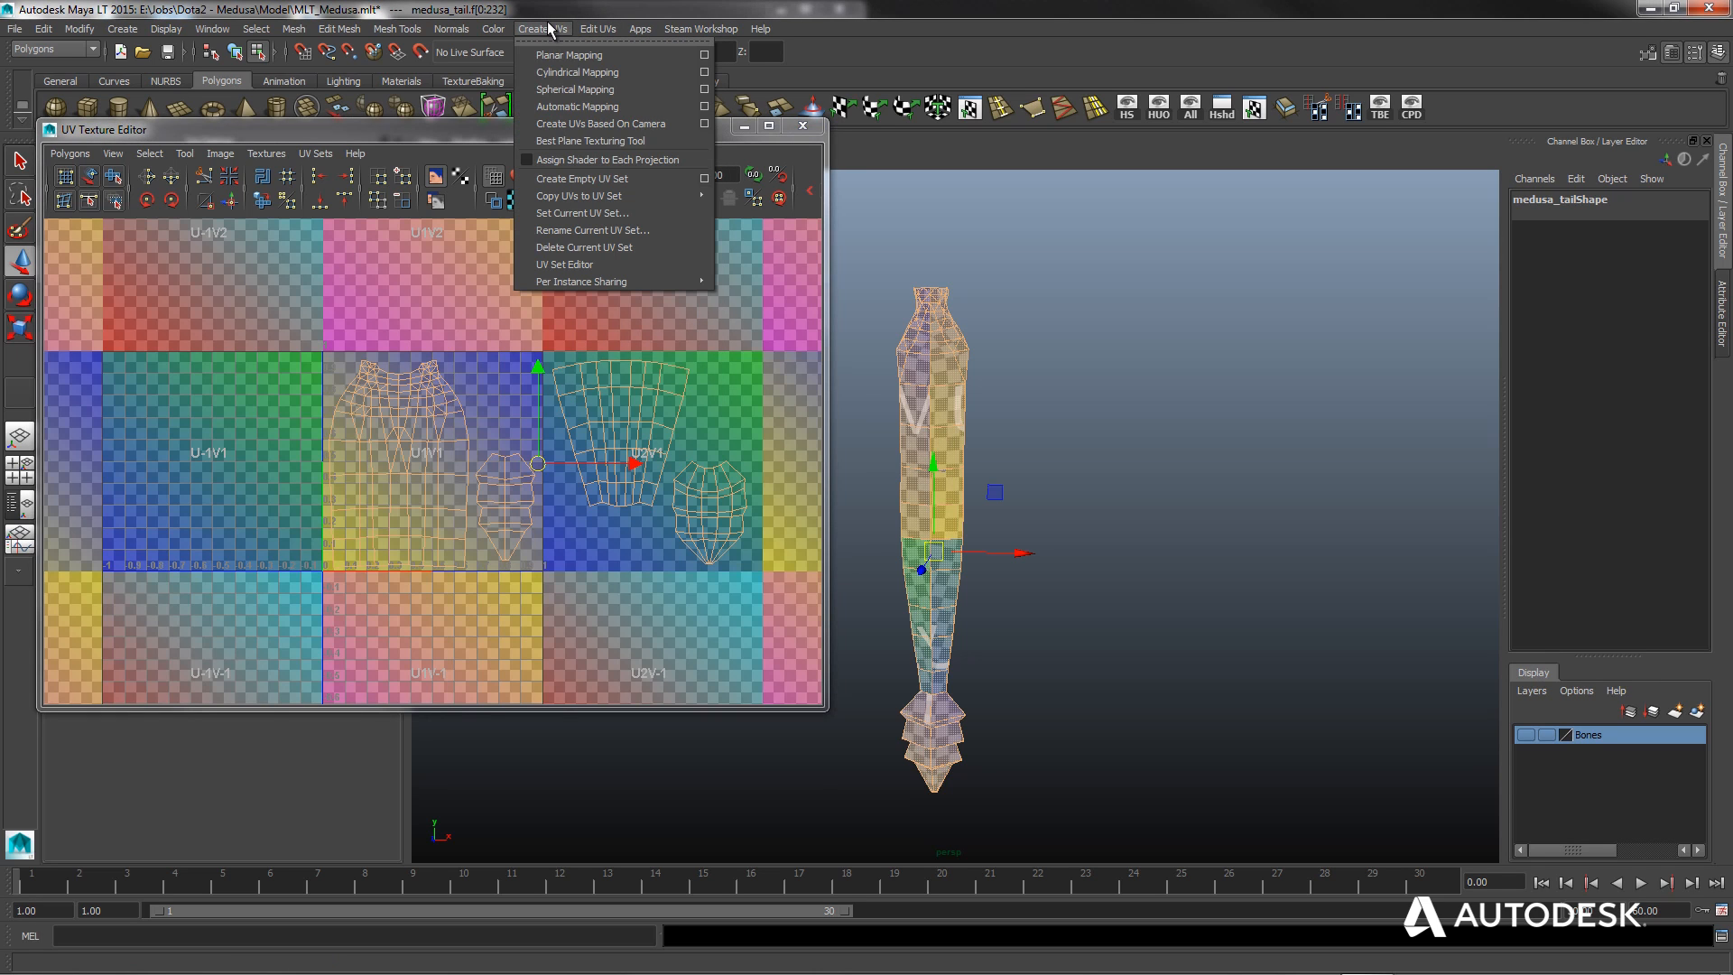
left_click(562, 109)
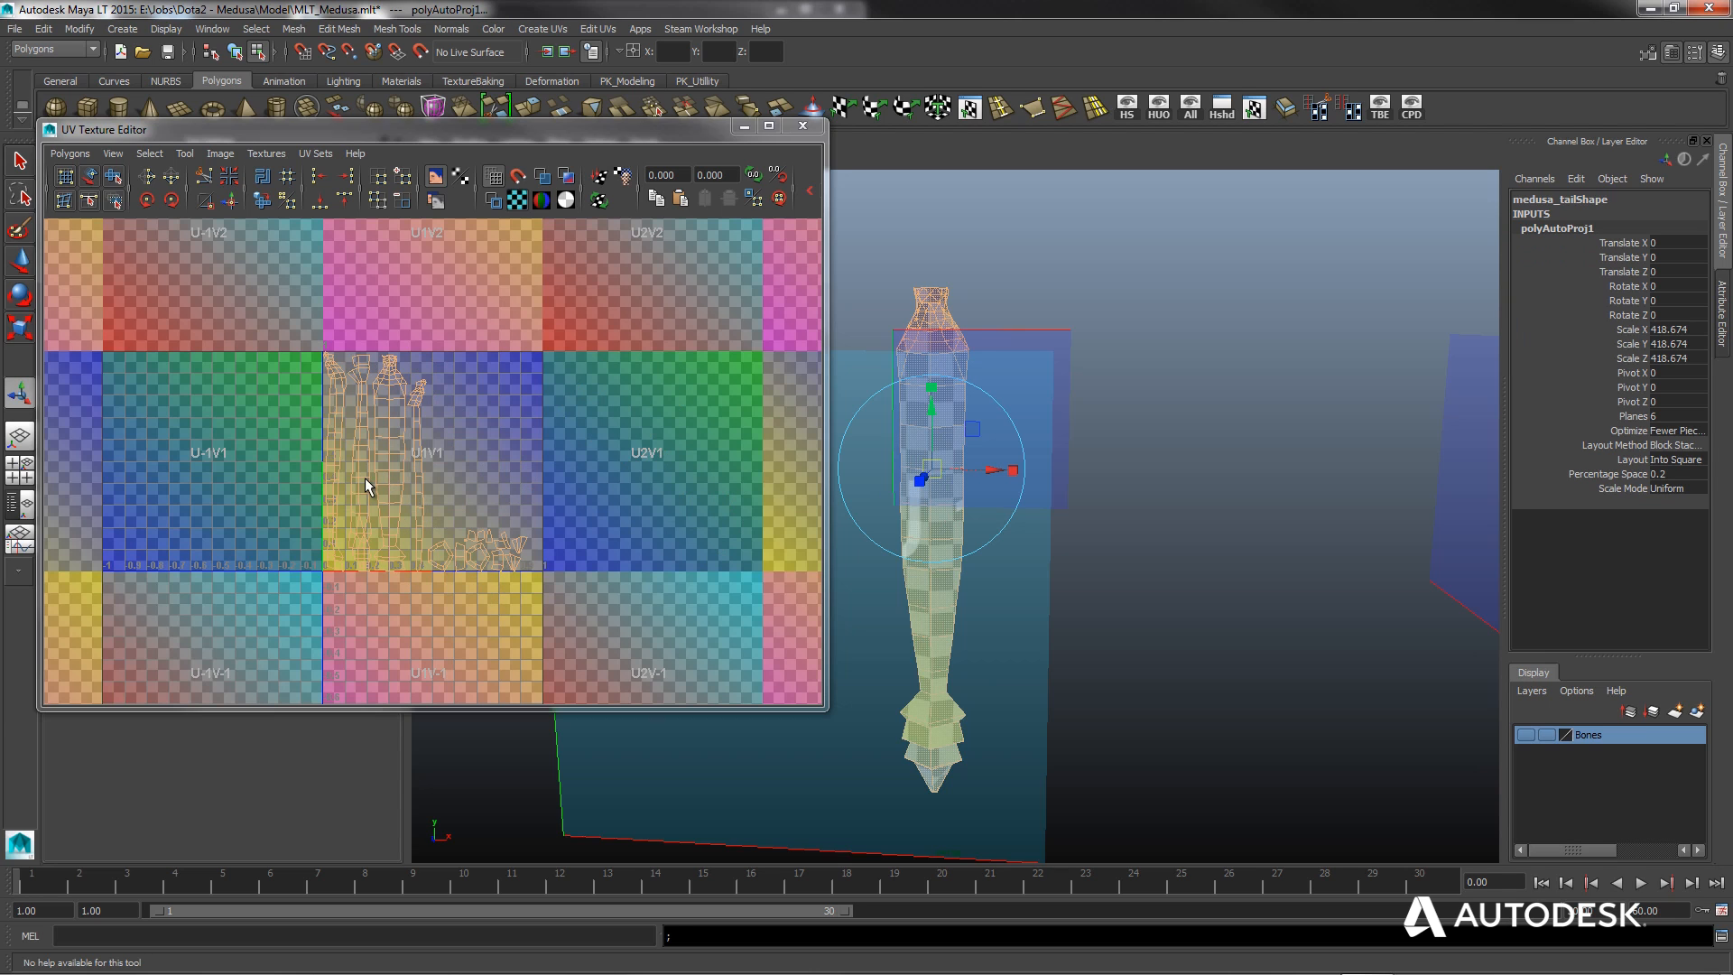
Select the whole automatically mapped tail and join all its UV pieces with Sew UV Edges.
middle_click_drag(371, 488, 457, 458, "alt")
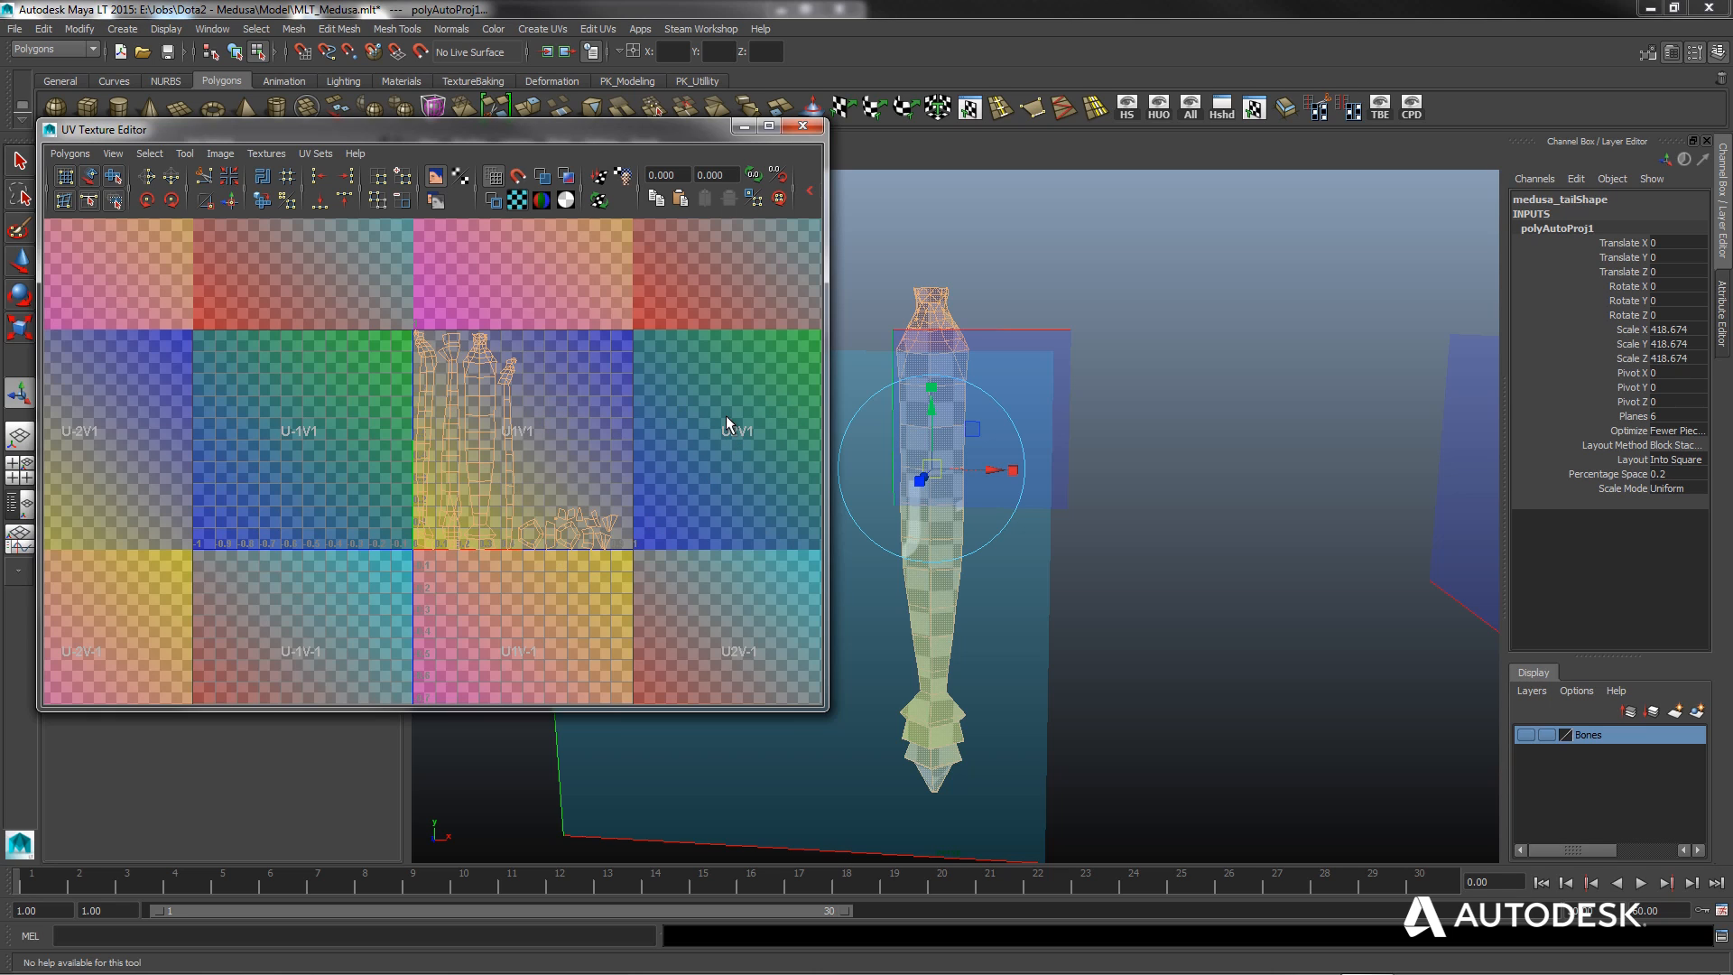
middle_click_drag(636, 463, 576, 487, "alt")
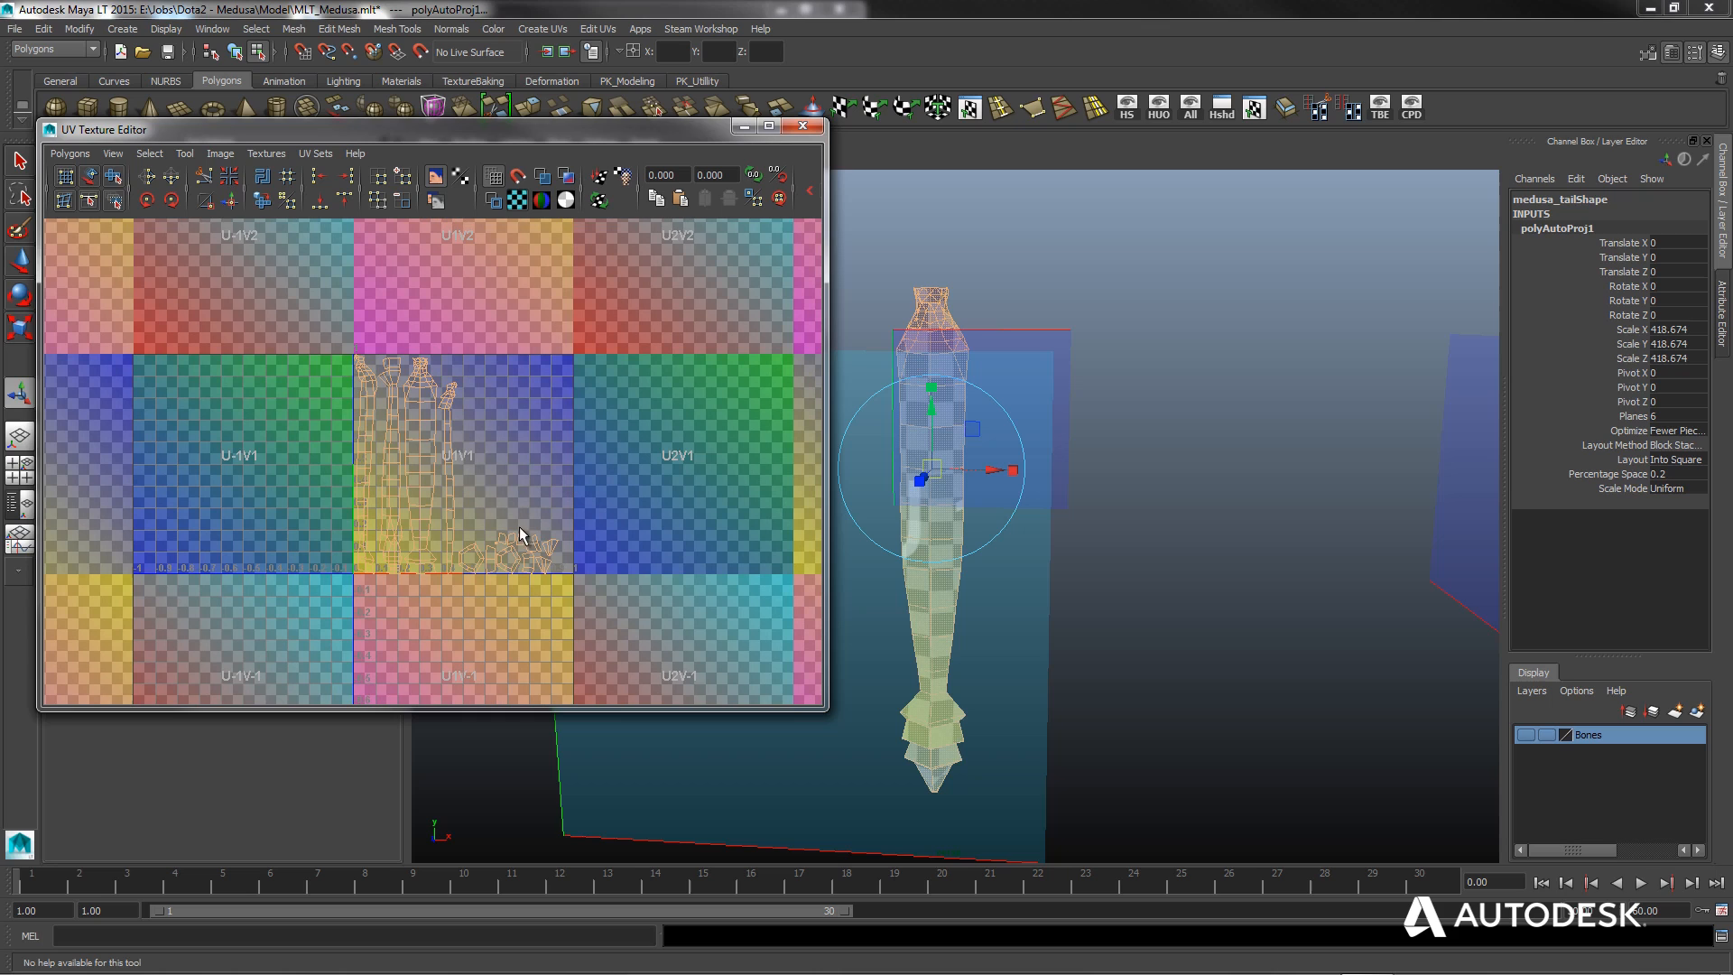
right_click(413, 413)
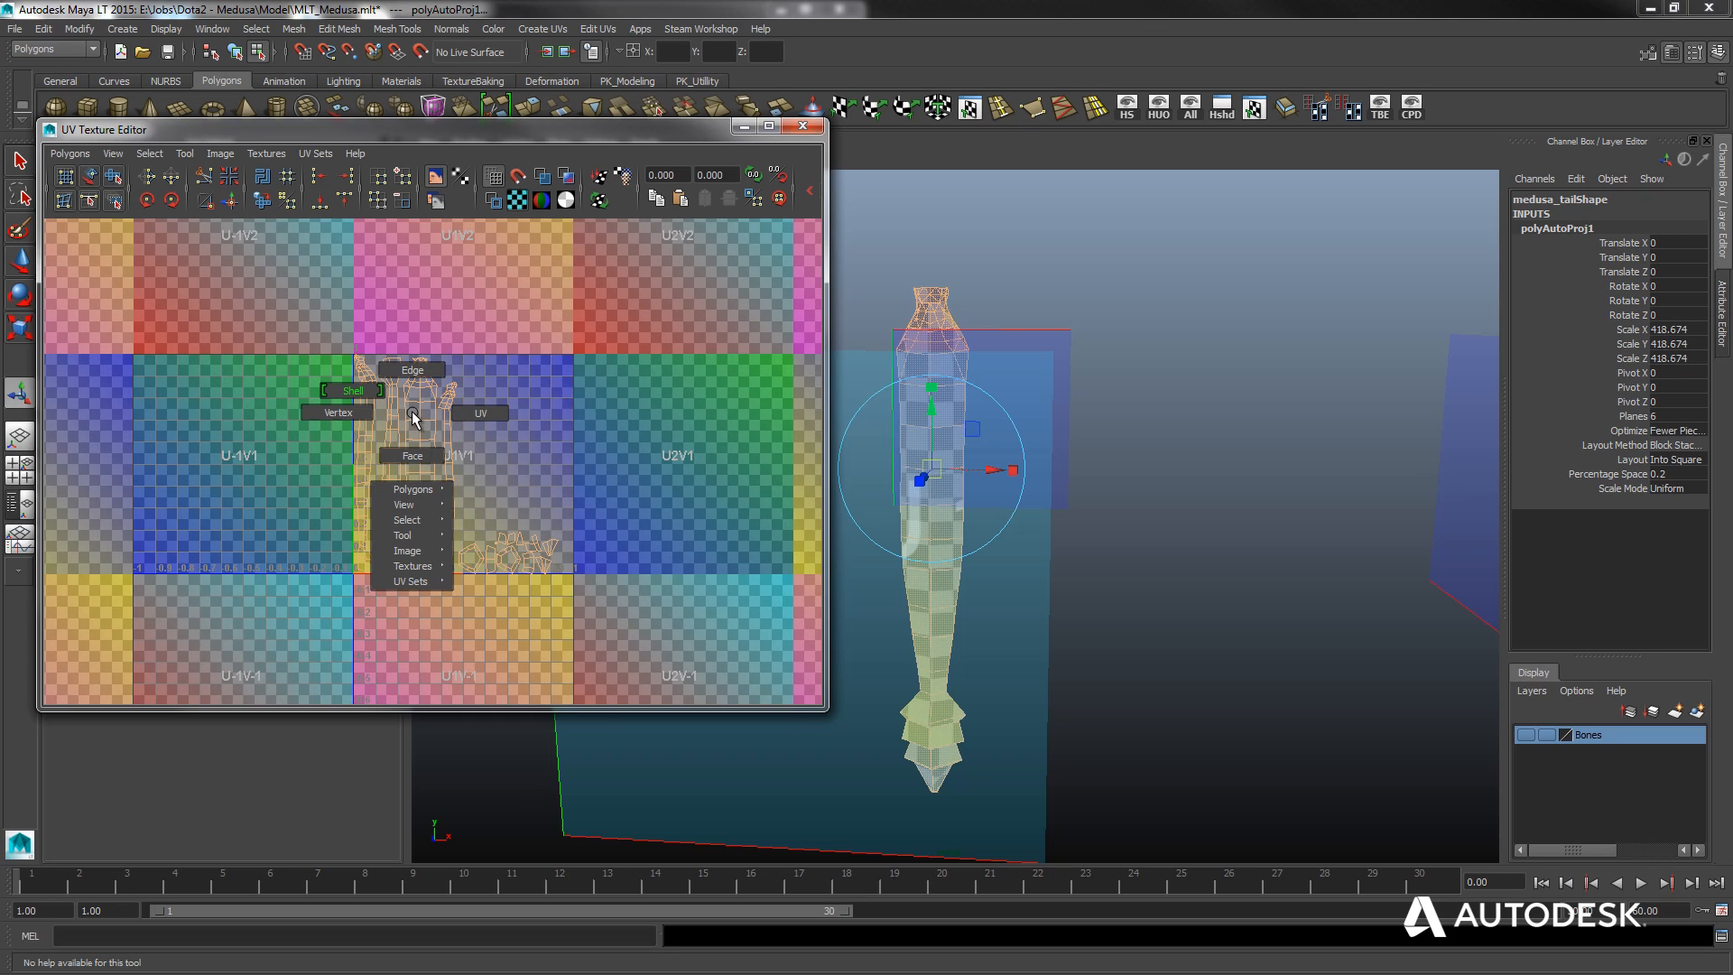
left_click(479, 415)
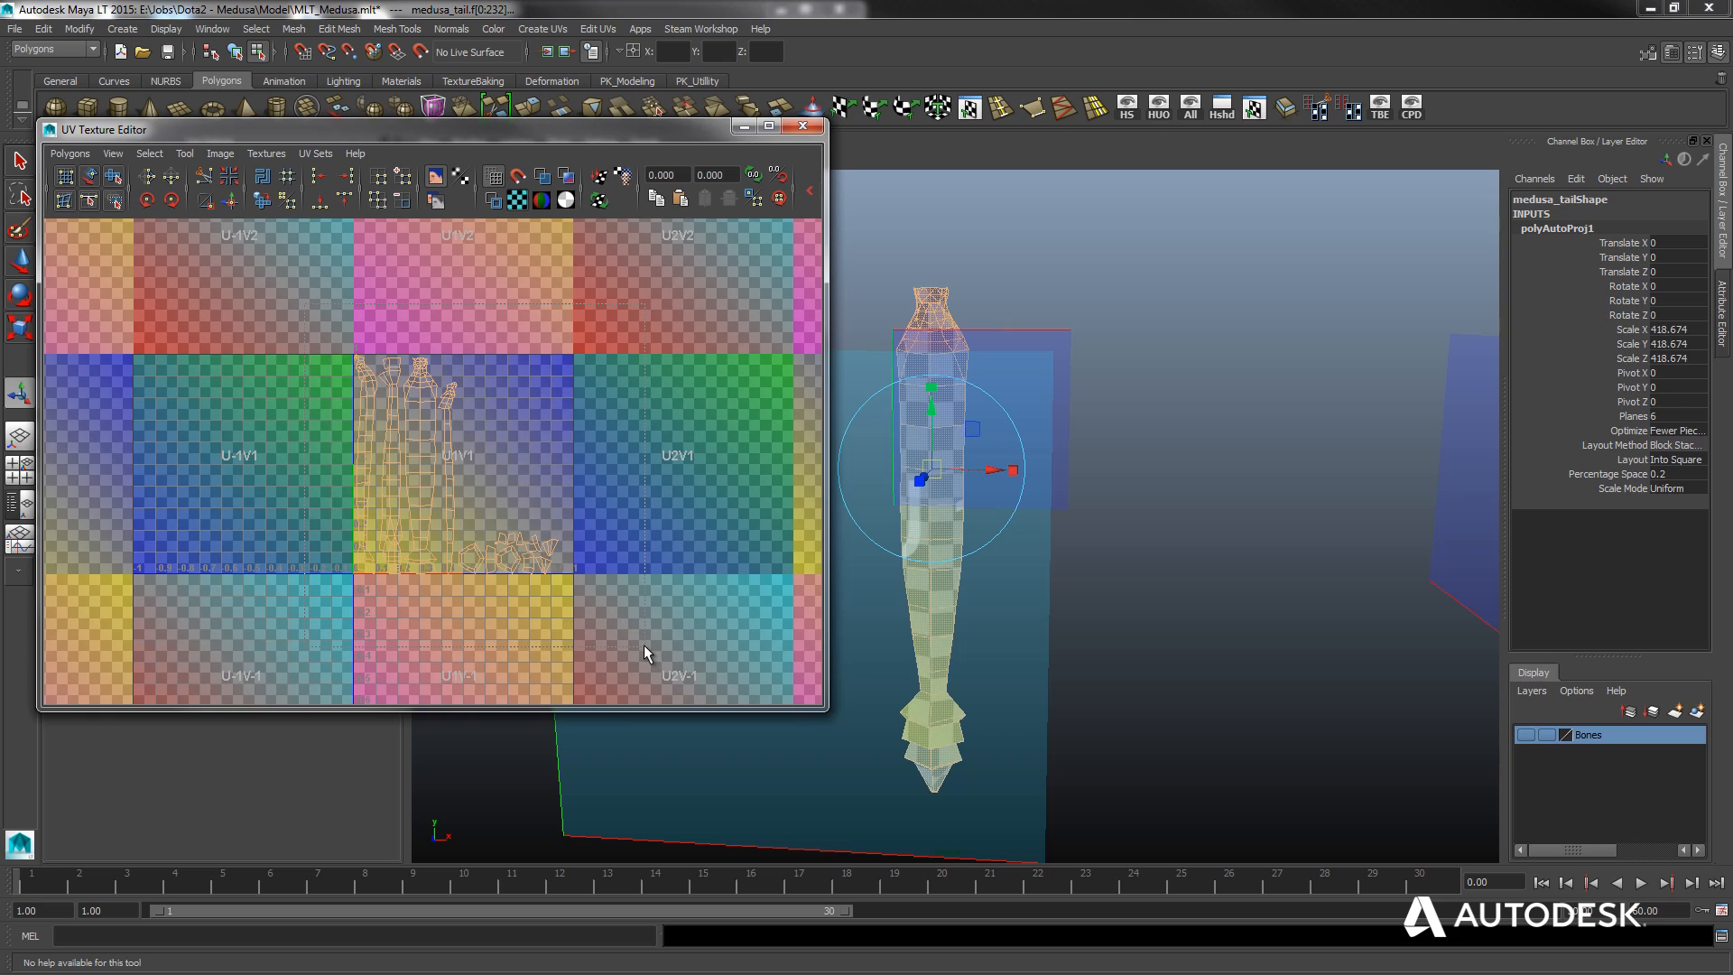
left_click_drag(644, 646, 645, 646)
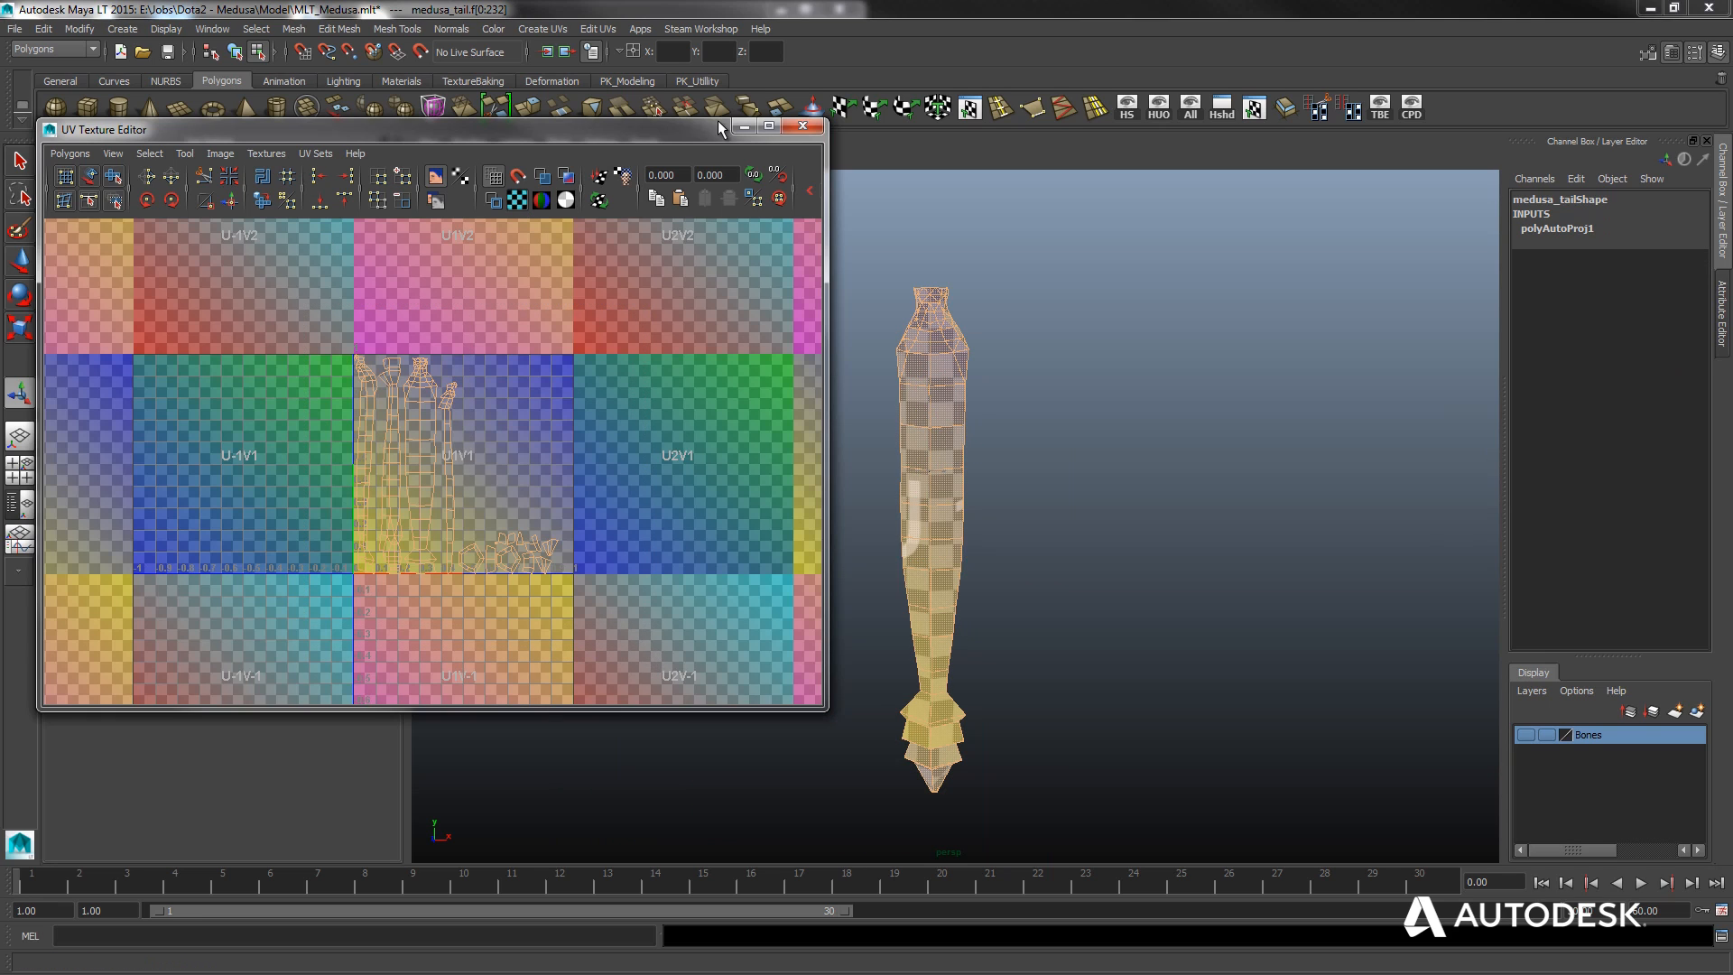
left_click(542, 29)
mouse_move(611, 27)
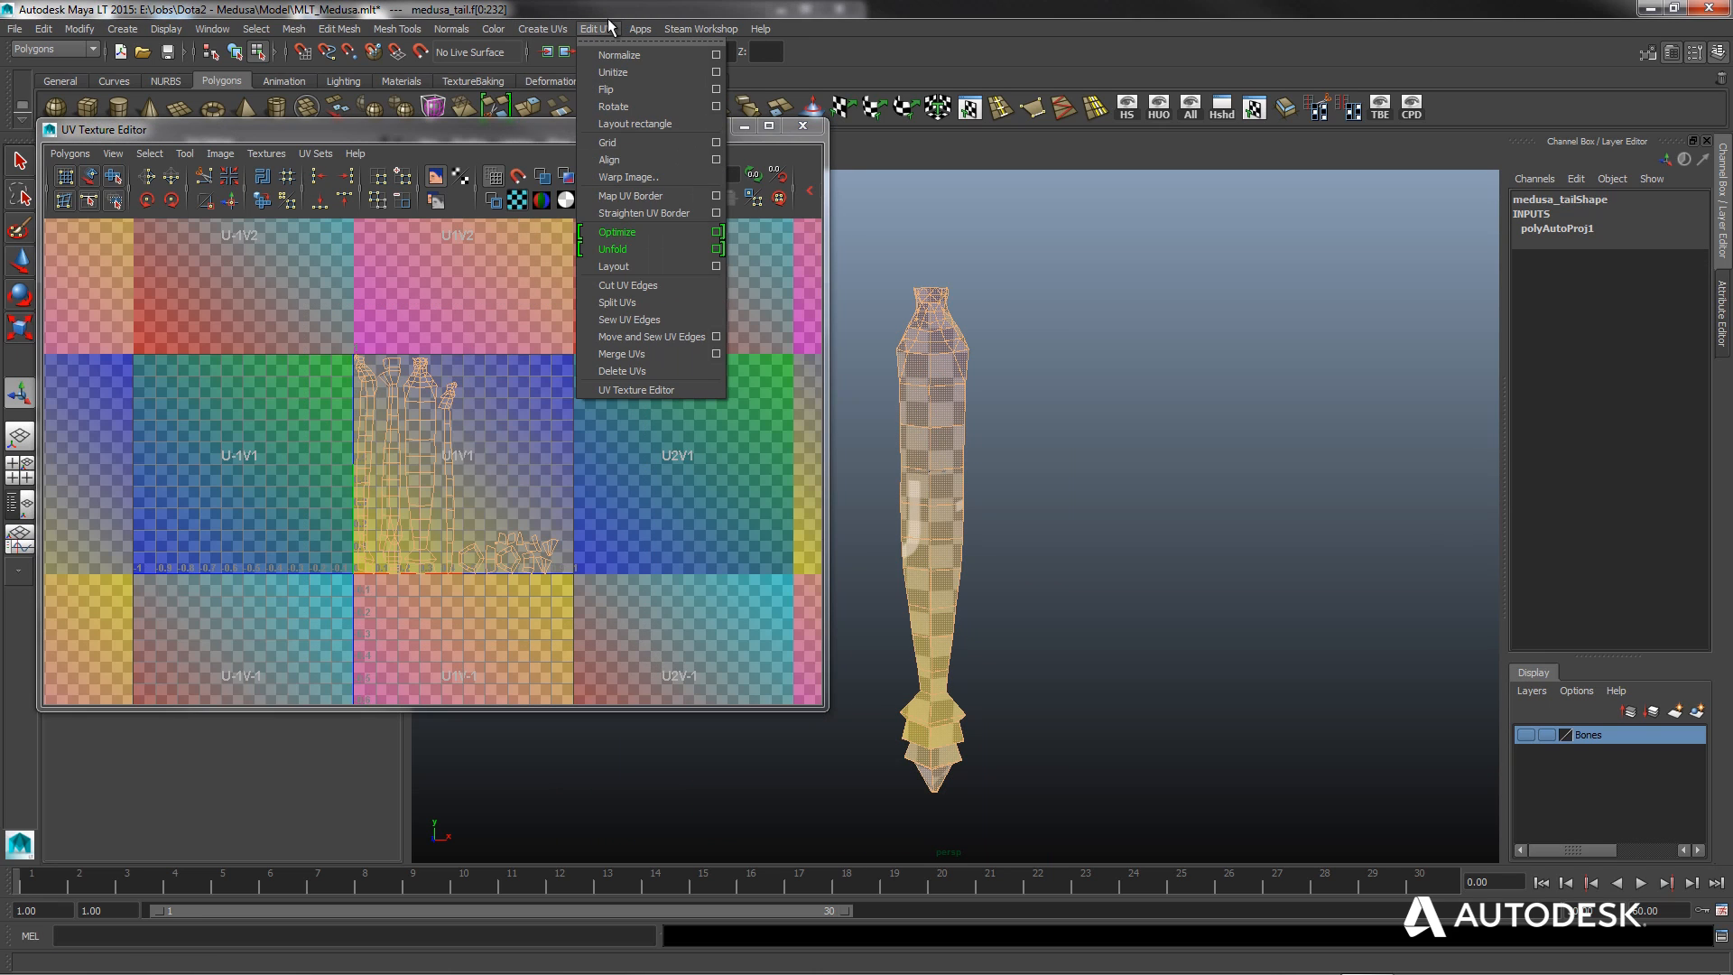
left_click(613, 320)
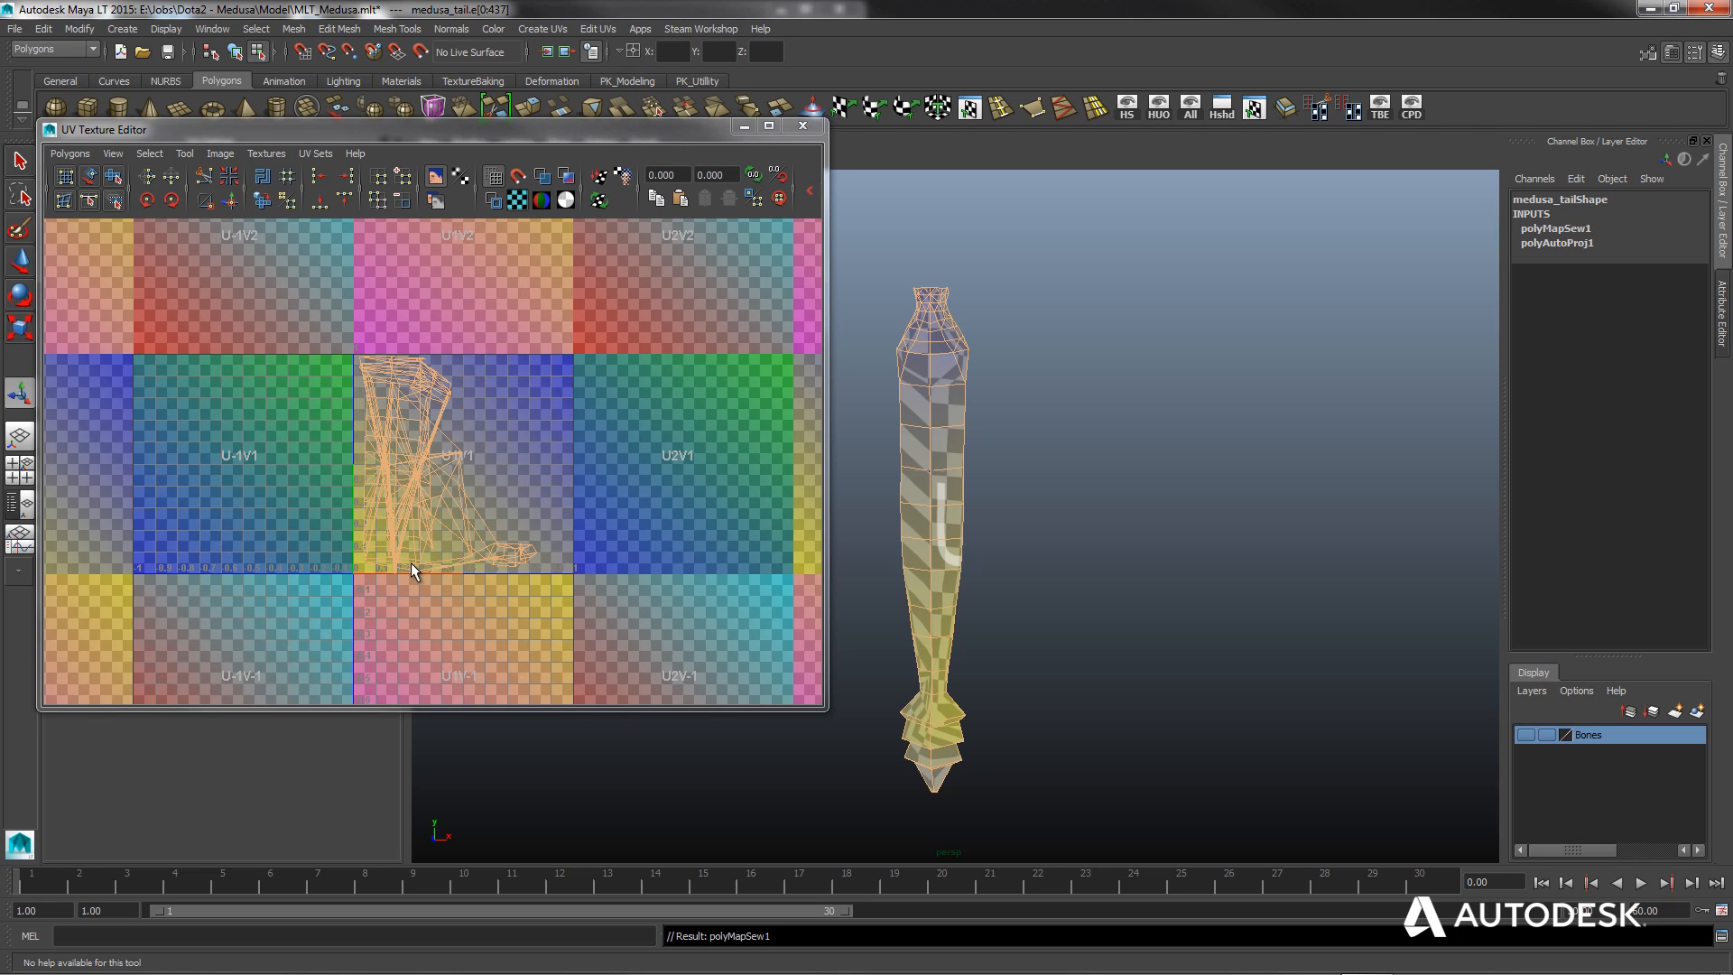
left_click(465, 578)
right_click(413, 477)
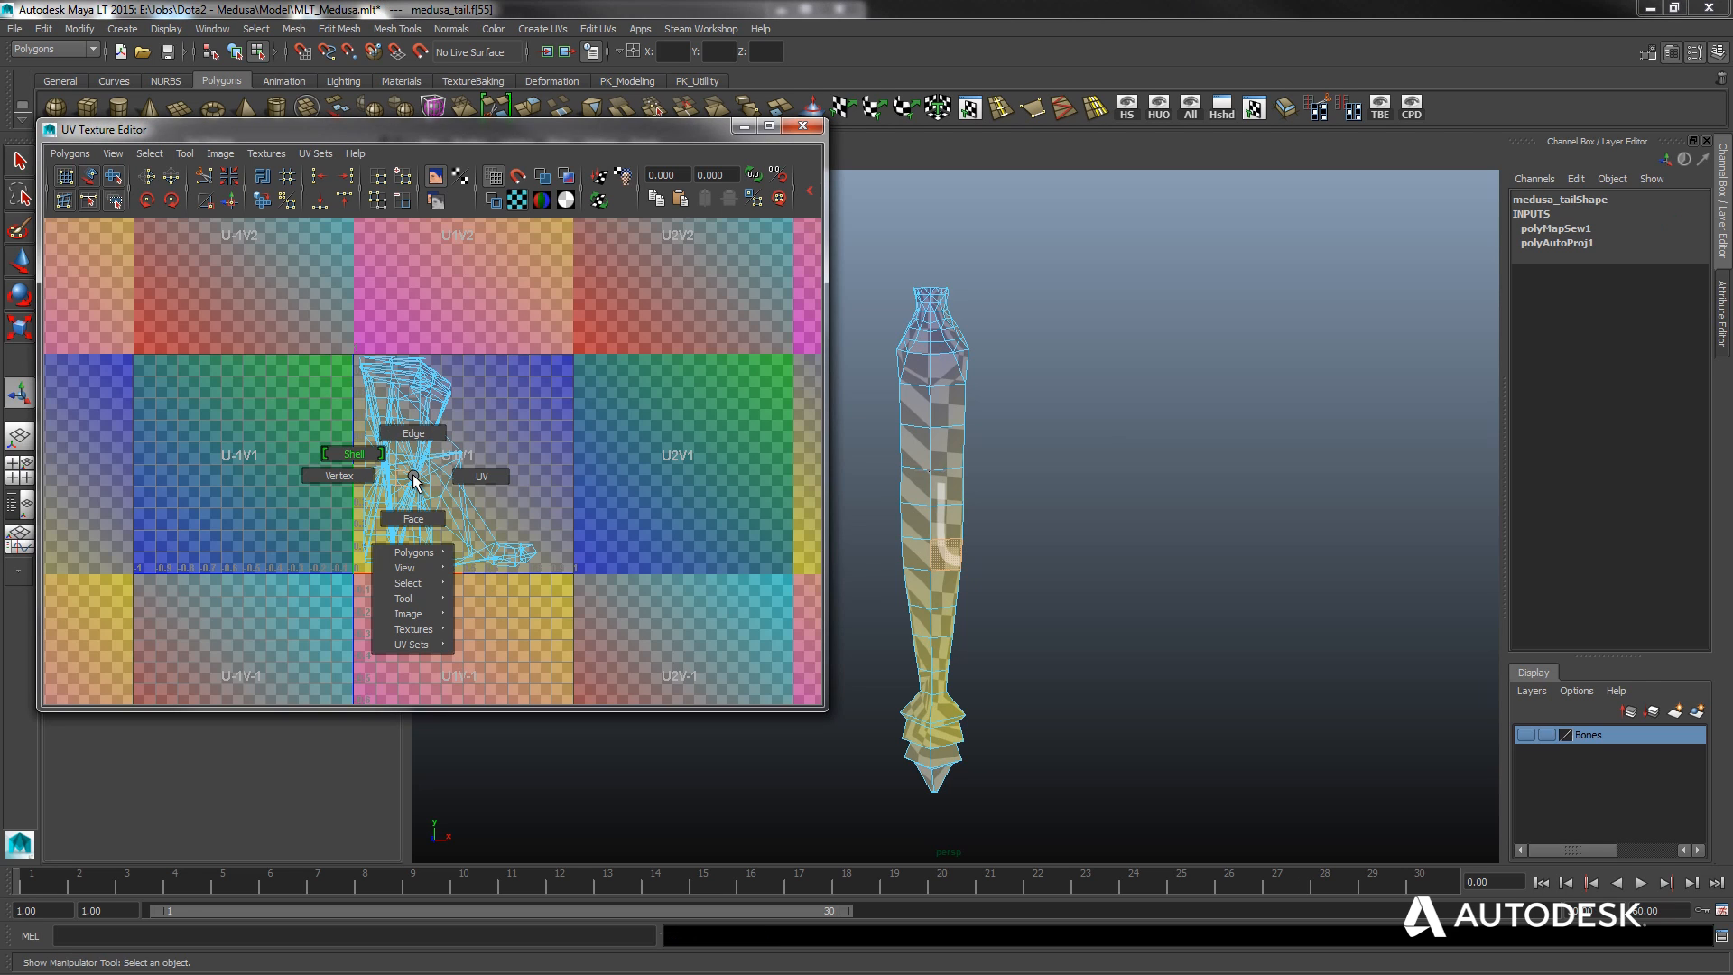
right_click_drag(414, 477, 422, 521)
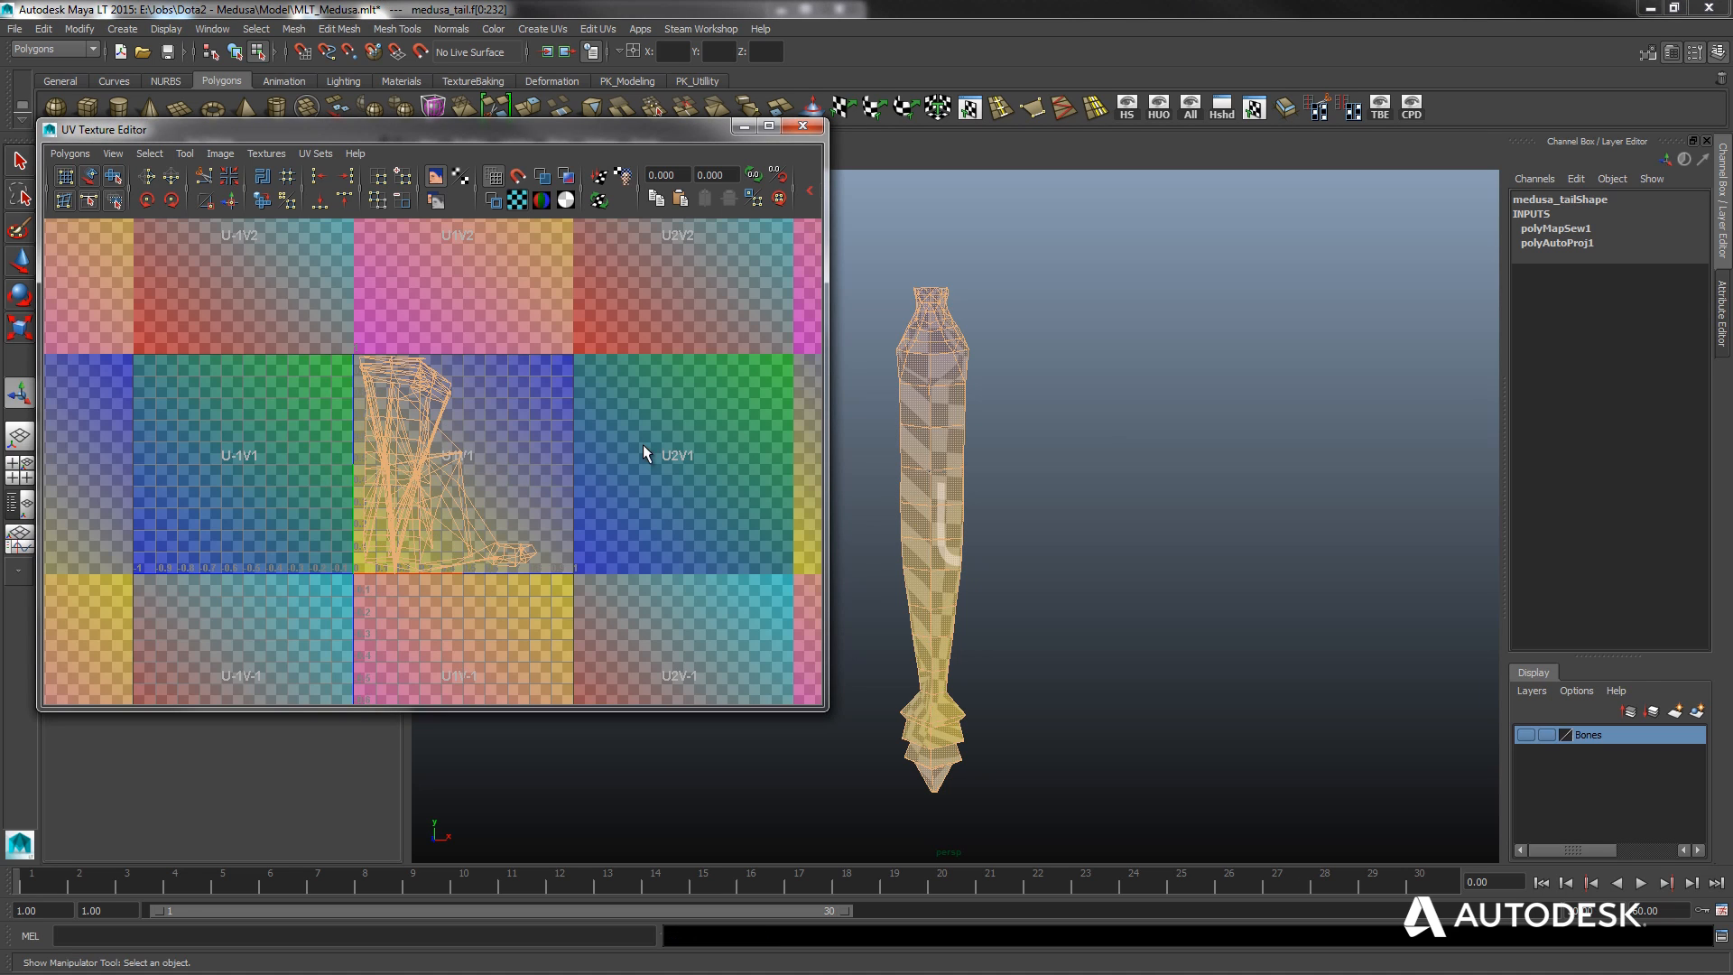
Select the line of edges running lengthwise down the tail from its neck and cut their UVs to form a seam.
right_click_drag(946, 422, 941, 379)
left_click_drag(993, 551, 917, 484, "alt")
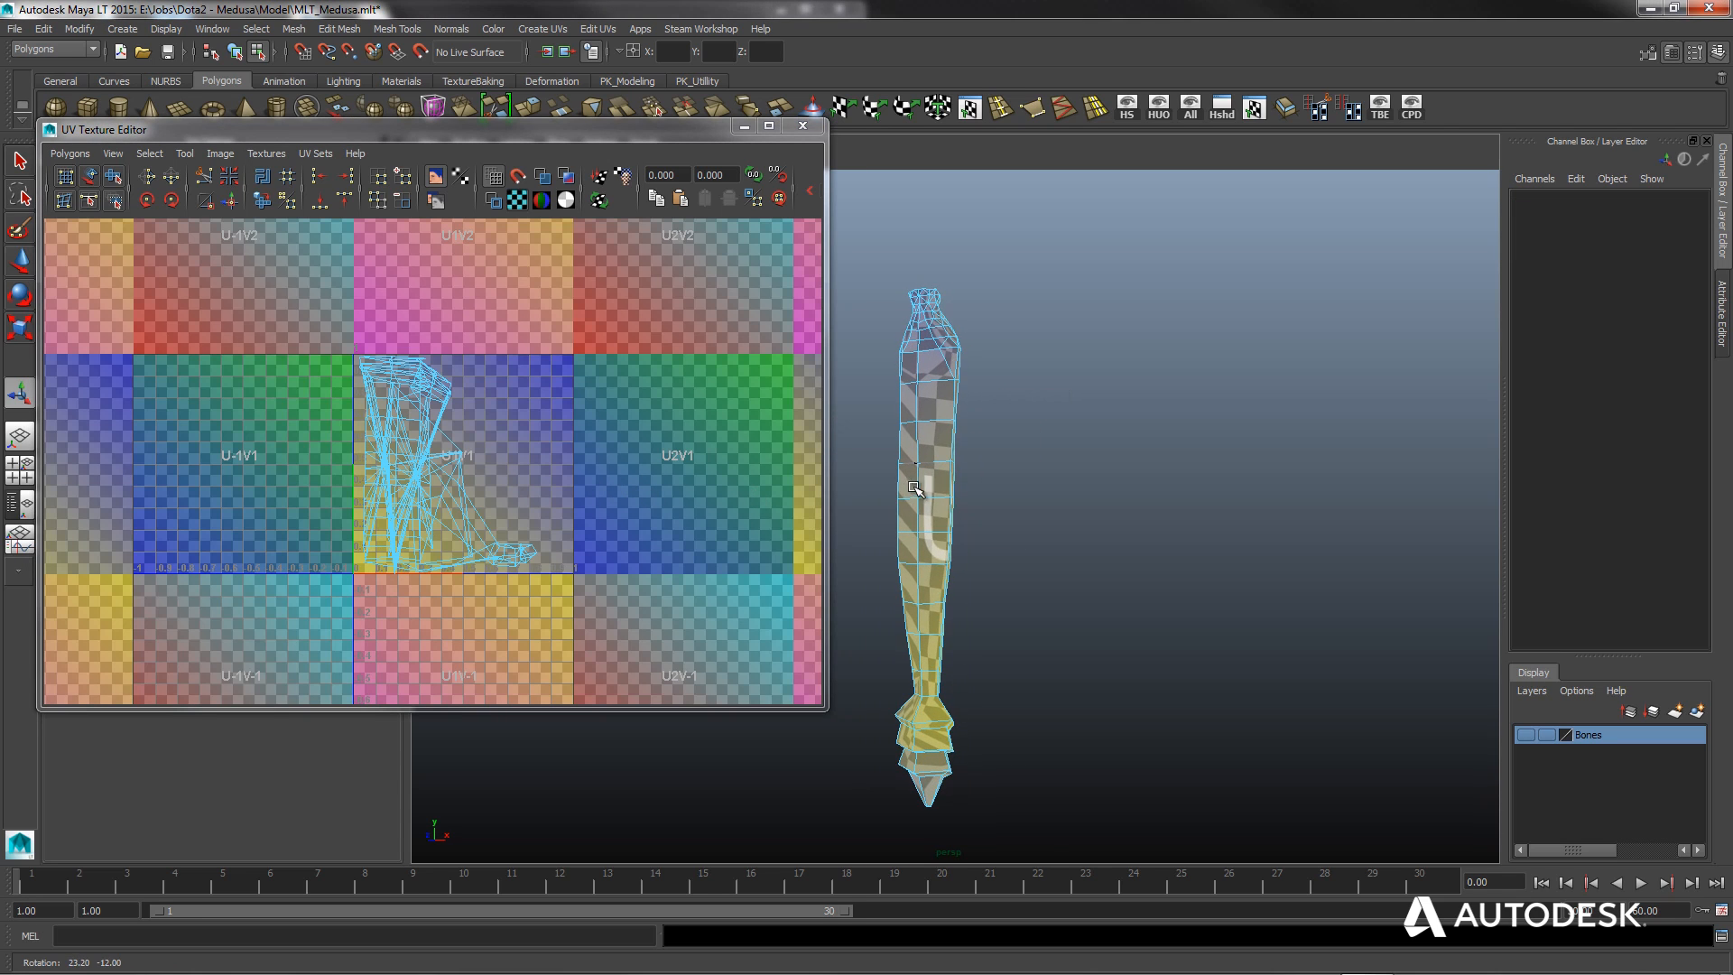
middle_click_drag(979, 390, 980, 399, "alt")
scroll(1068, 394, "up", 5)
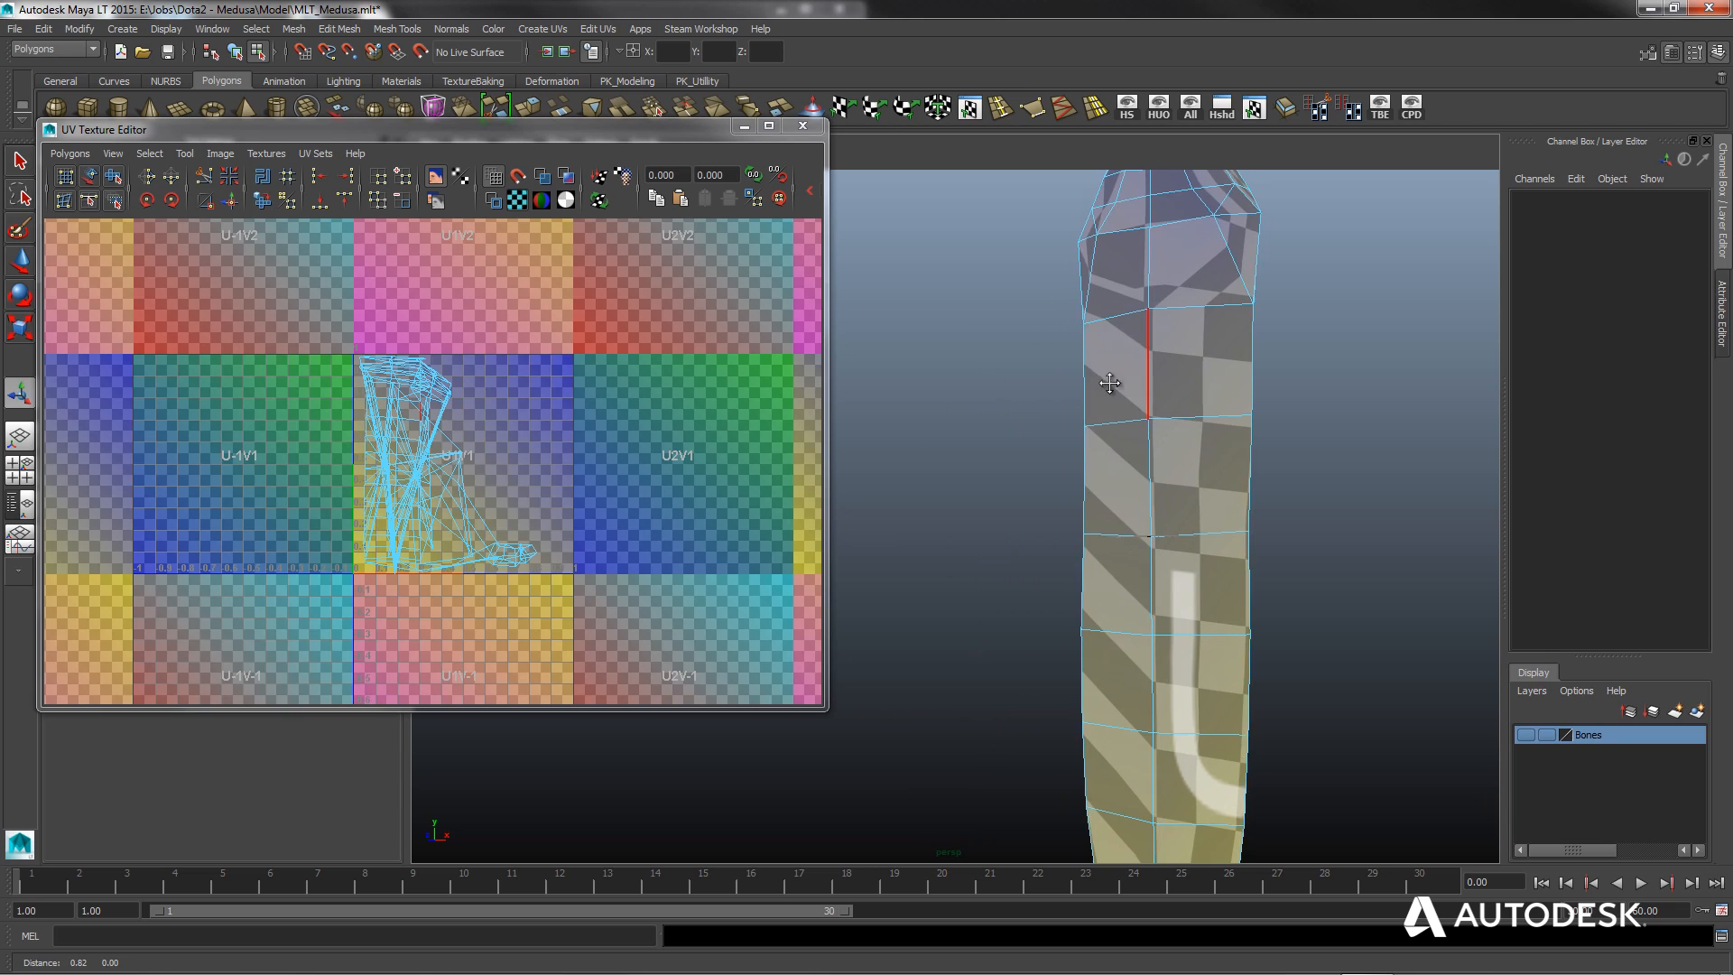
left_click_drag(965, 404, 997, 411, "alt")
scroll(1010, 333, "up", 5)
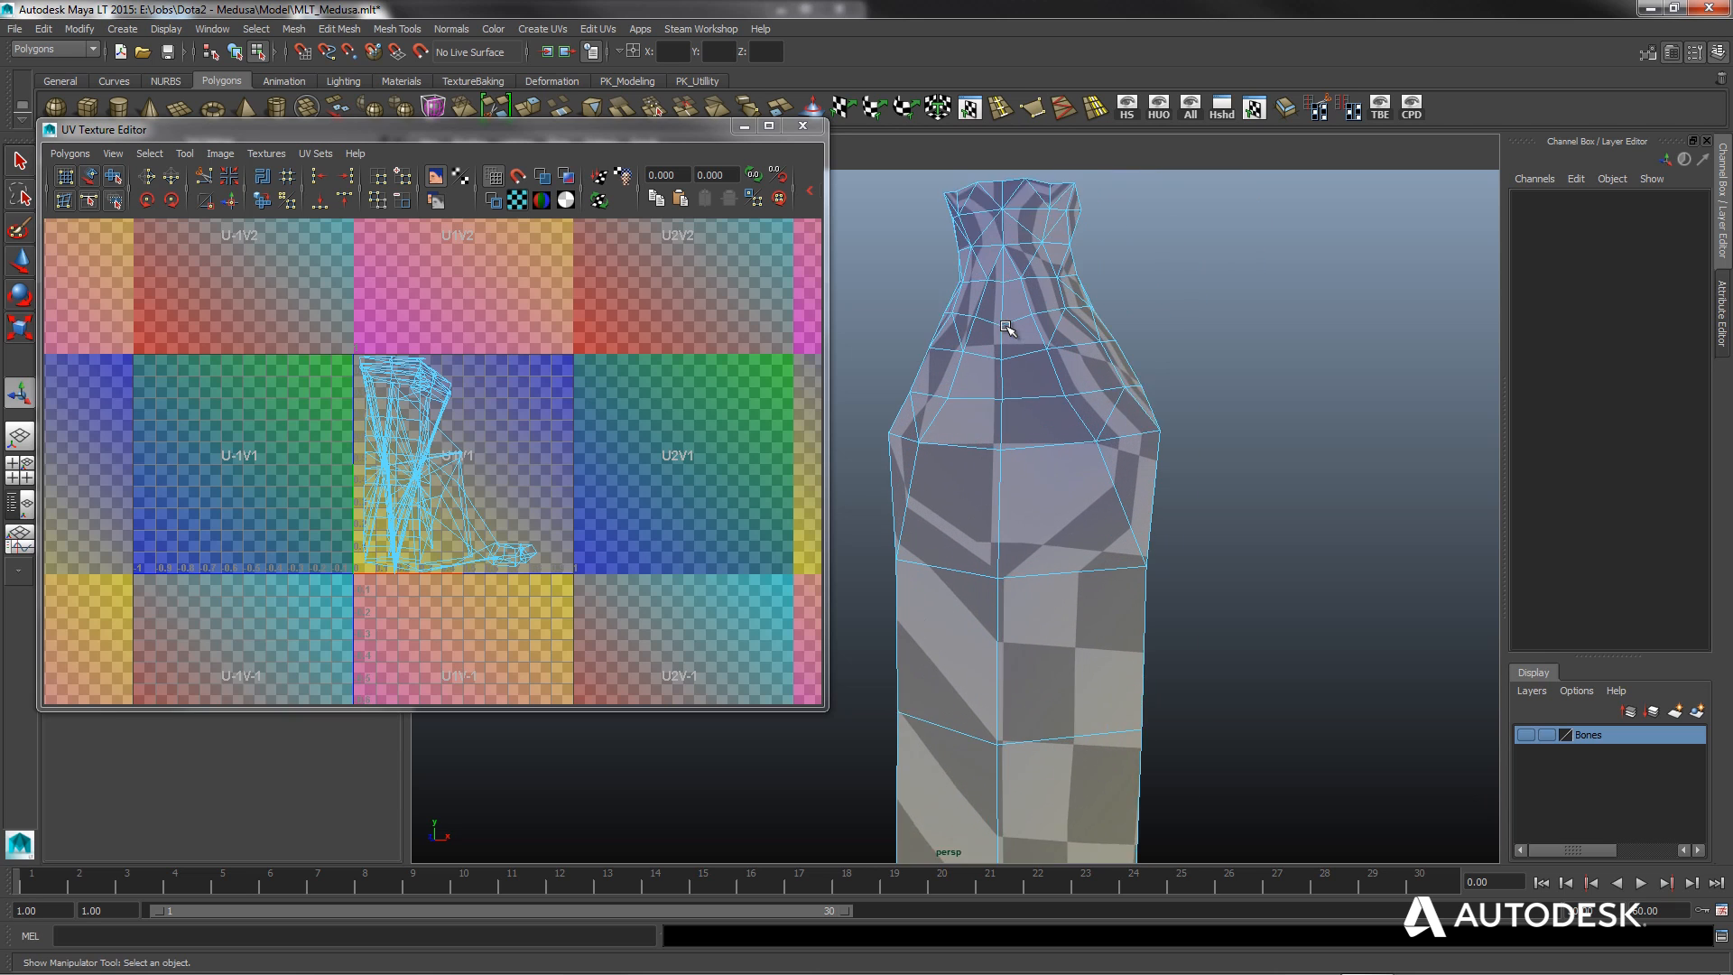
scroll(1029, 324, "down", 4)
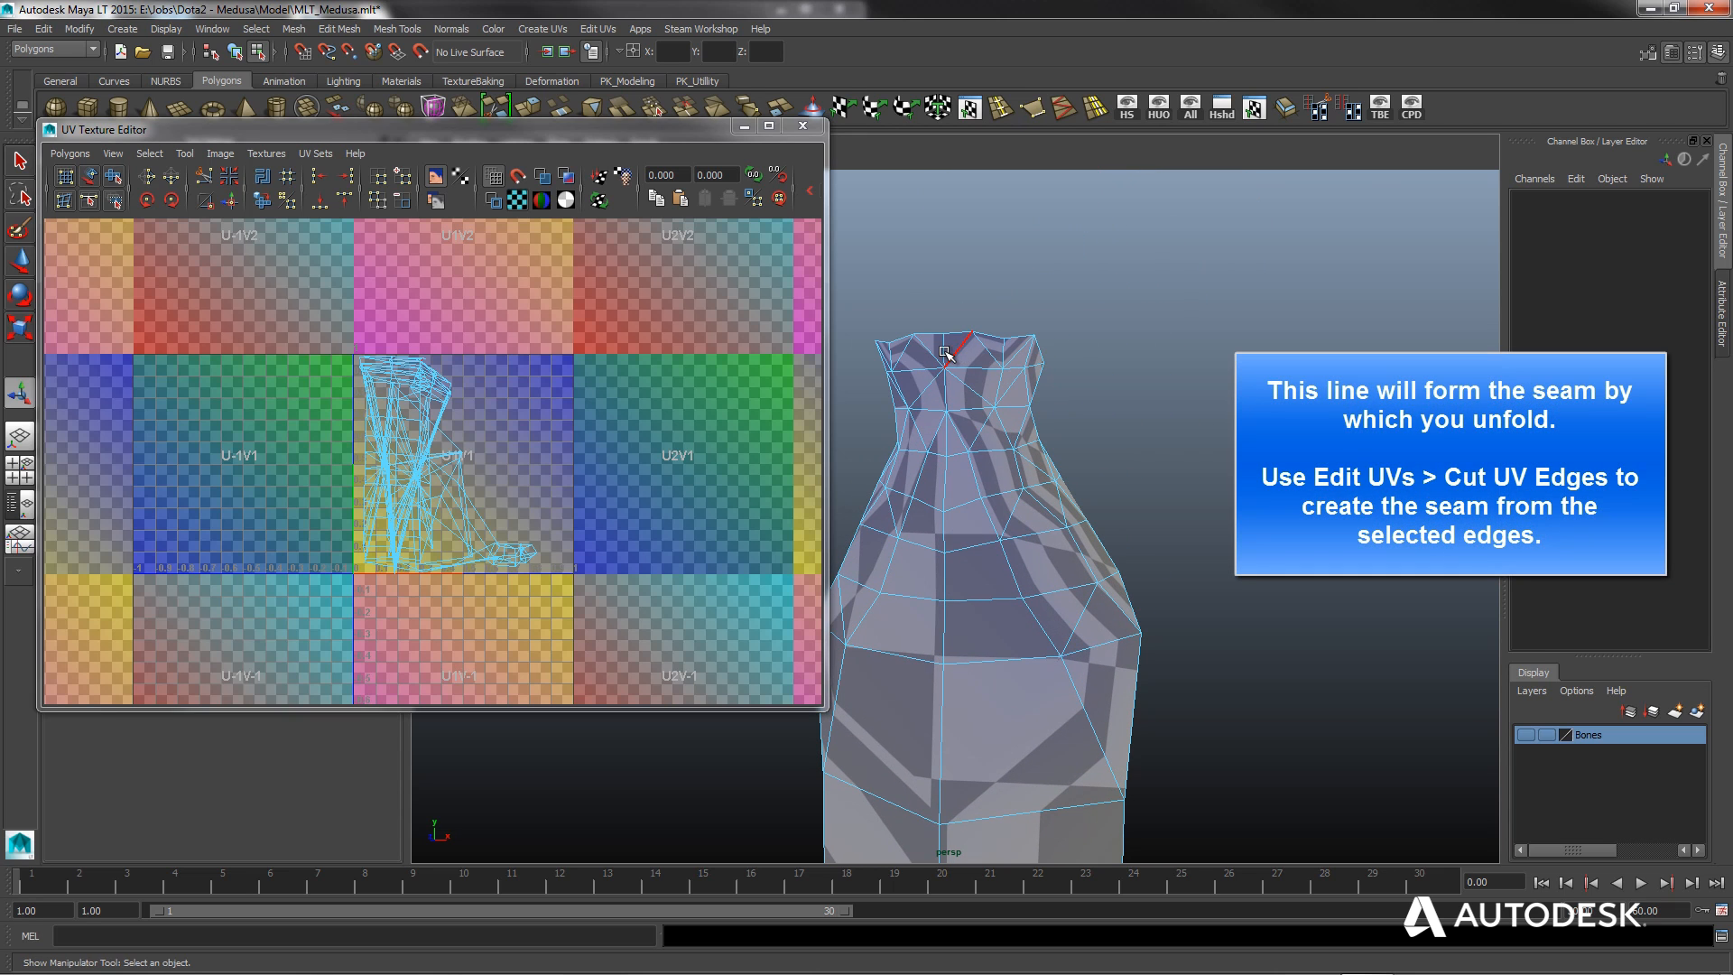
left_click(941, 353)
left_click(945, 395, "shift")
left_click(949, 442, "shift")
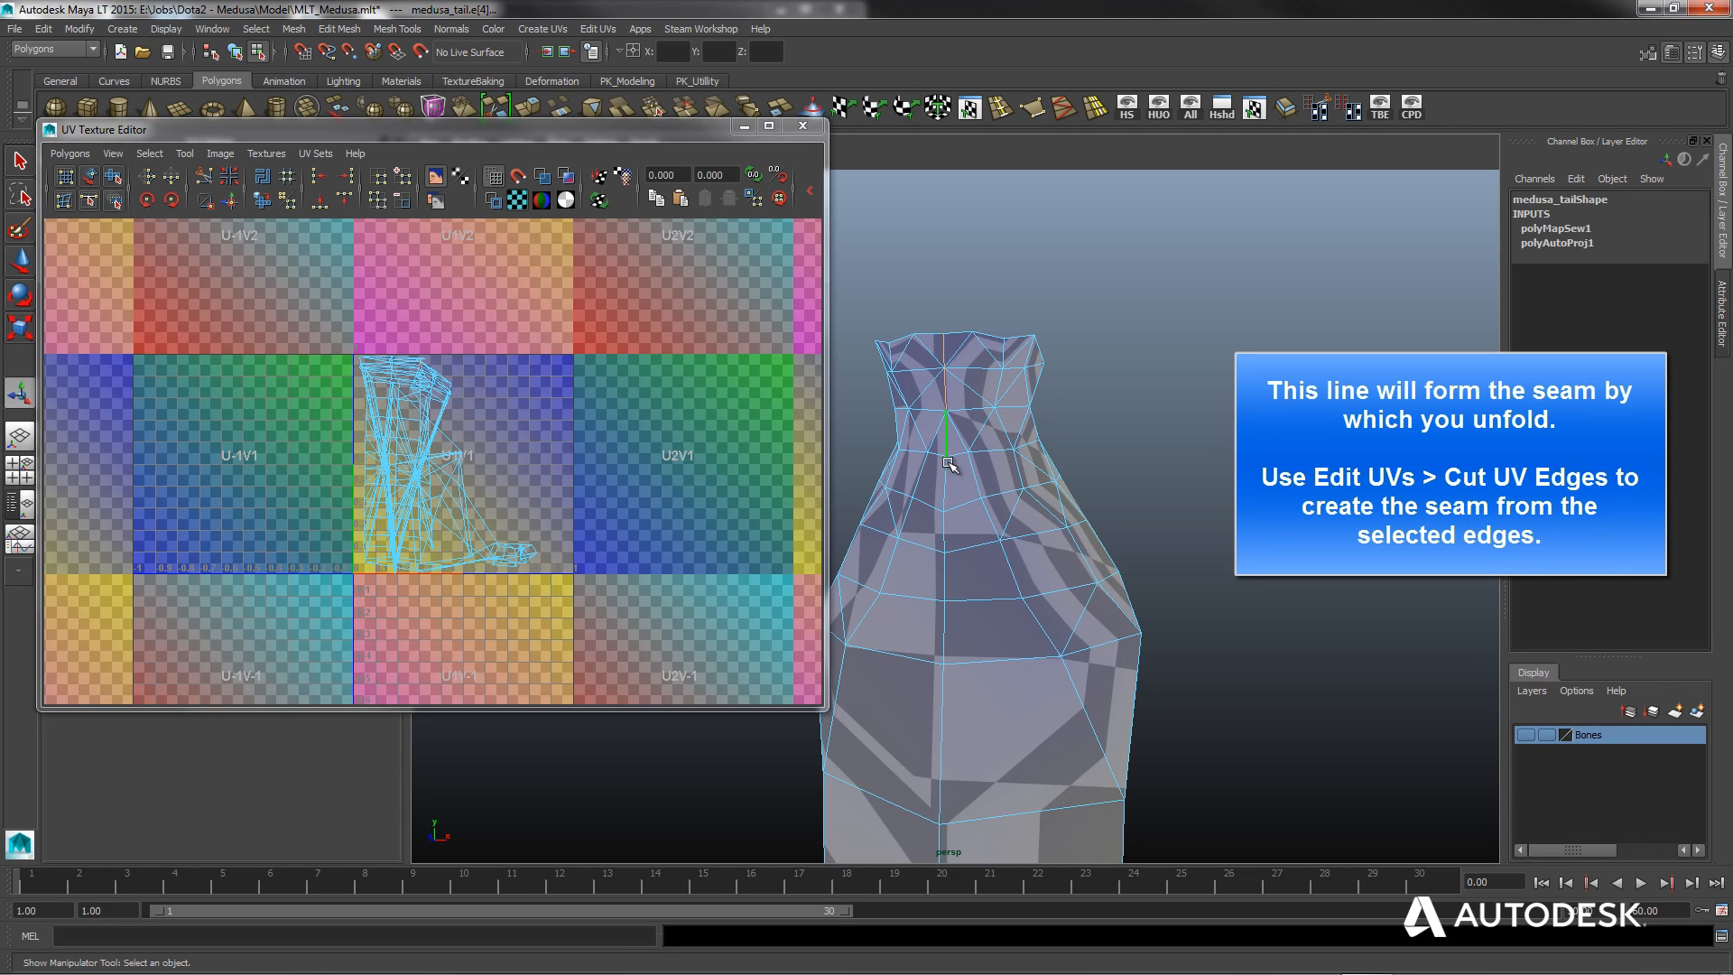
left_click(951, 495, "shift")
scroll(1021, 750, "down", 8)
middle_click_drag(1021, 758, 1063, 350, "alt")
left_click_drag(1054, 481, 1047, 555, "alt")
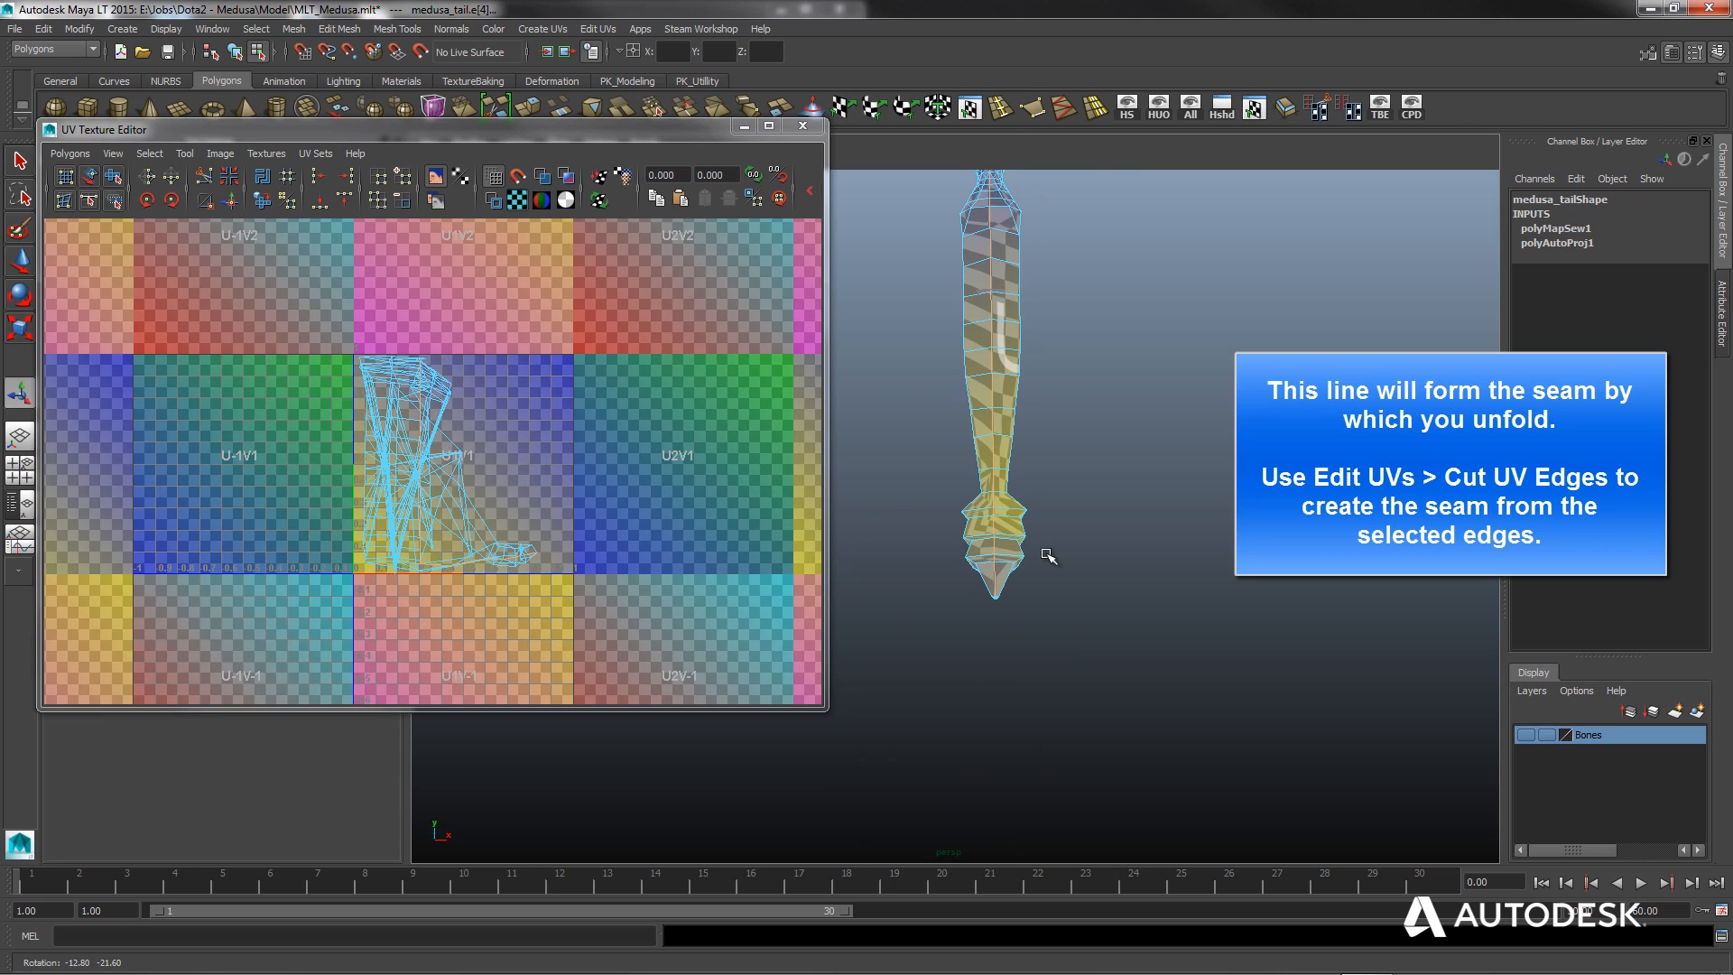
left_click(609, 31)
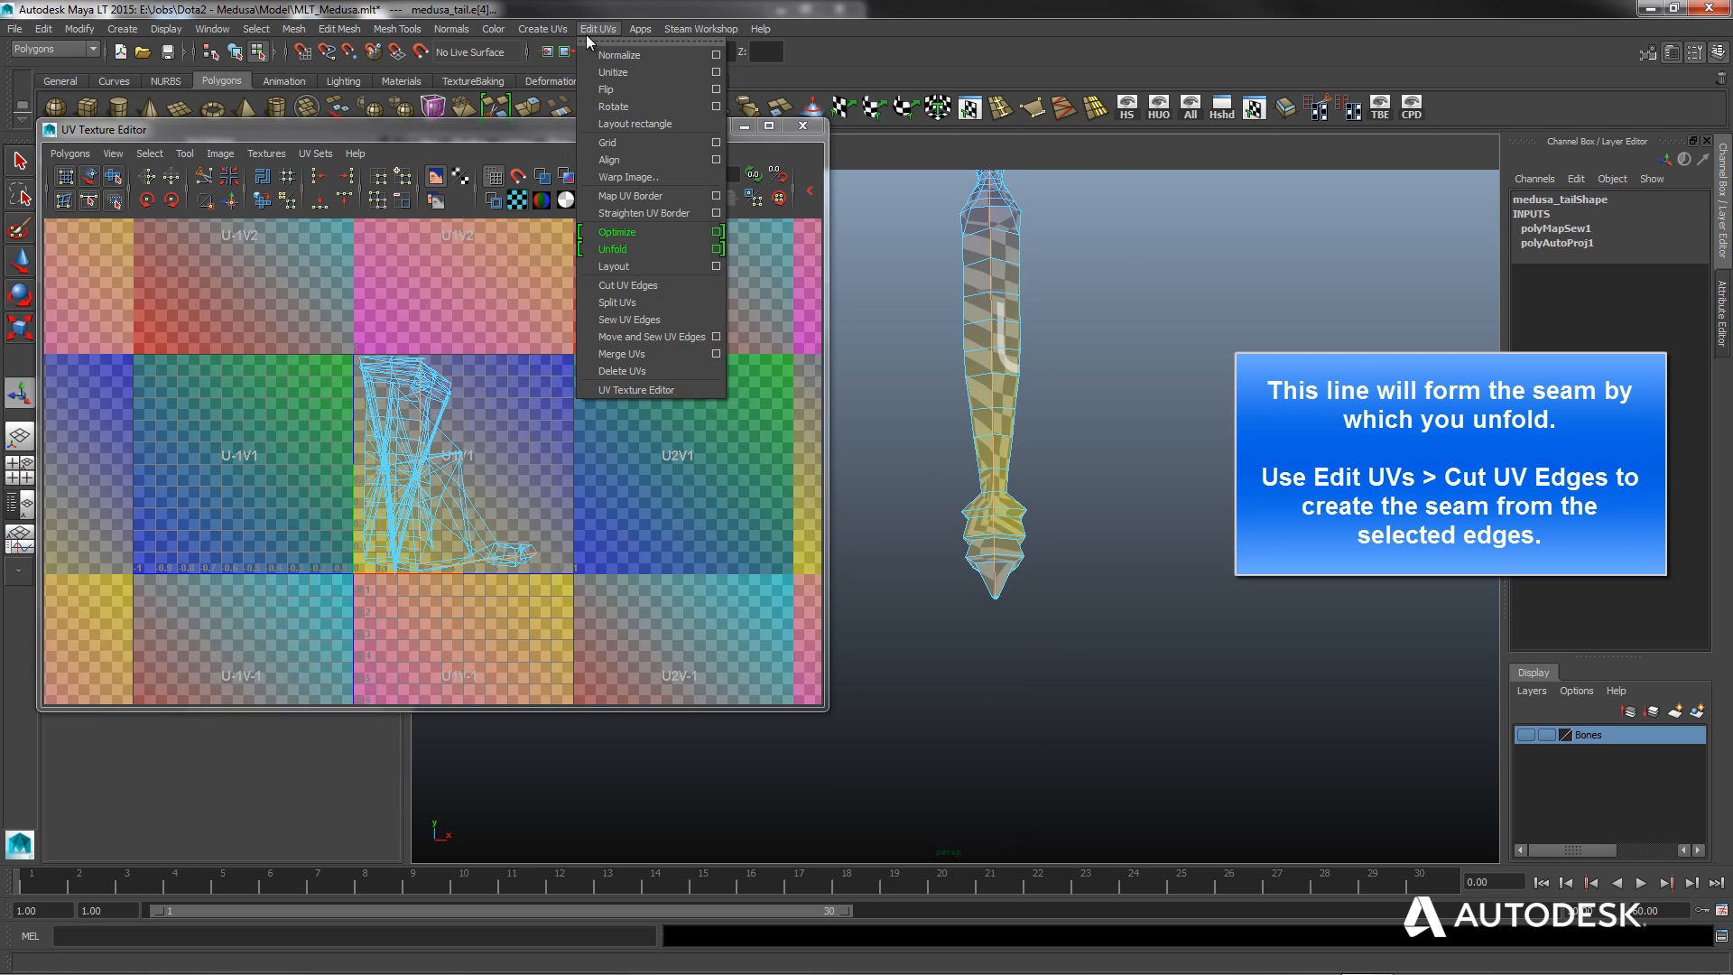
left_click(622, 287)
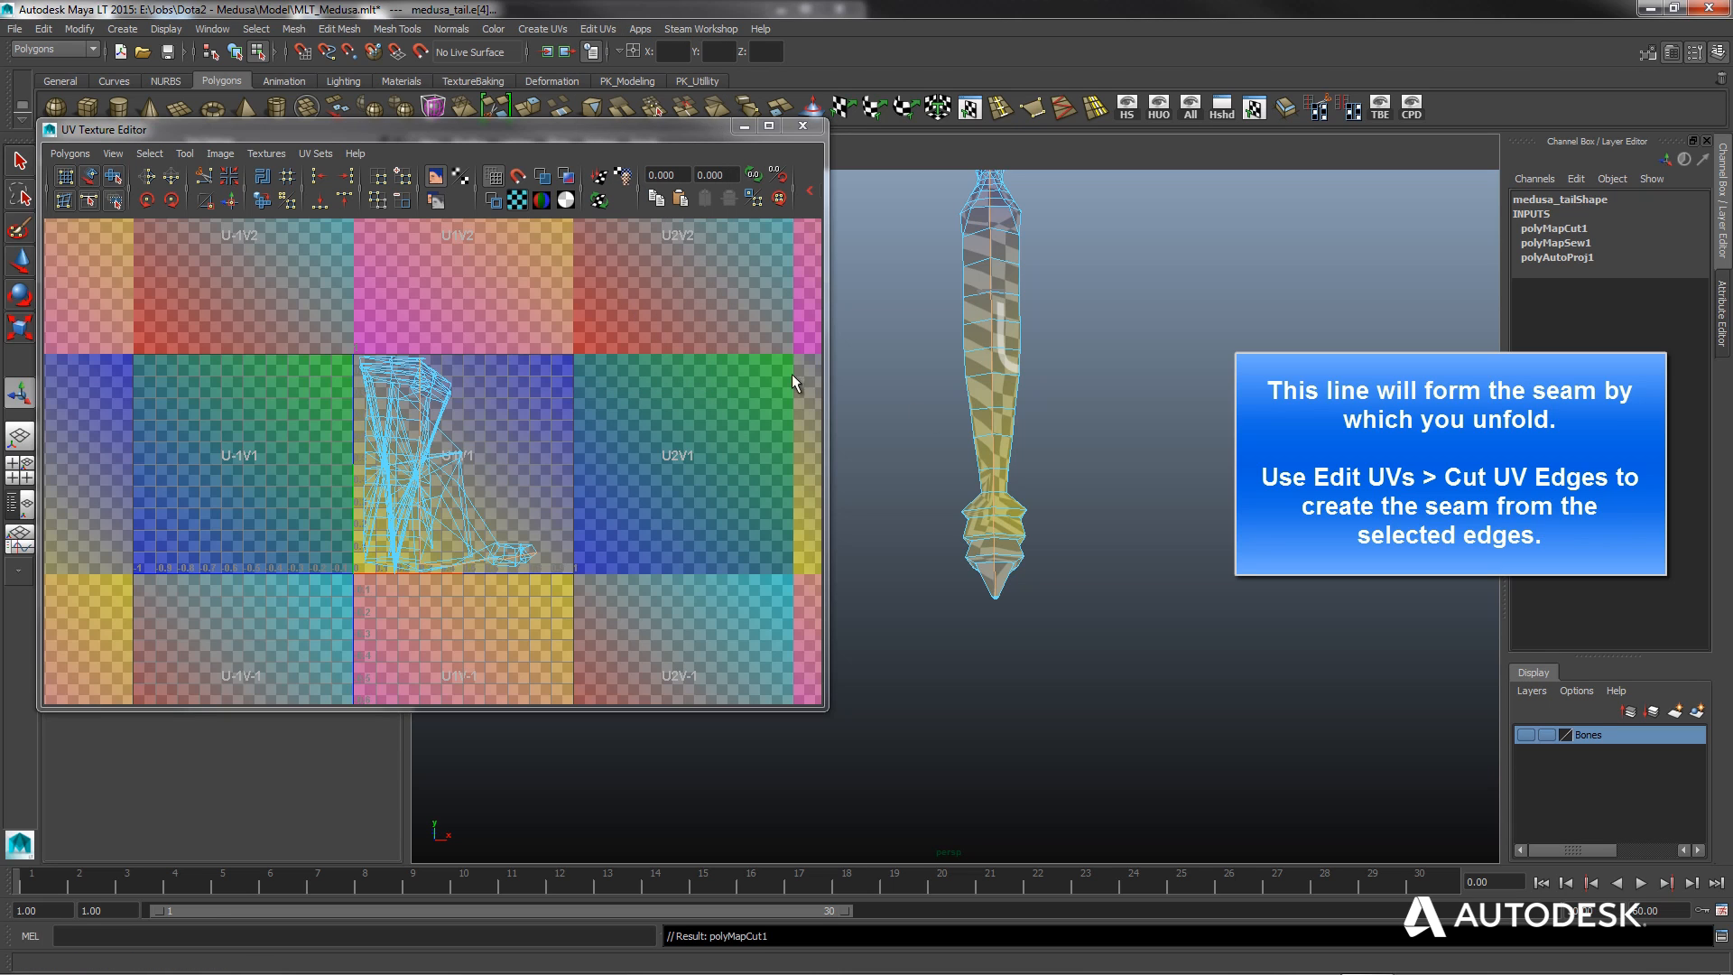
Select all UVs of the tail in the UV Texture Editor and unfold them with Unfold.
right_click(376, 461)
left_click(323, 457)
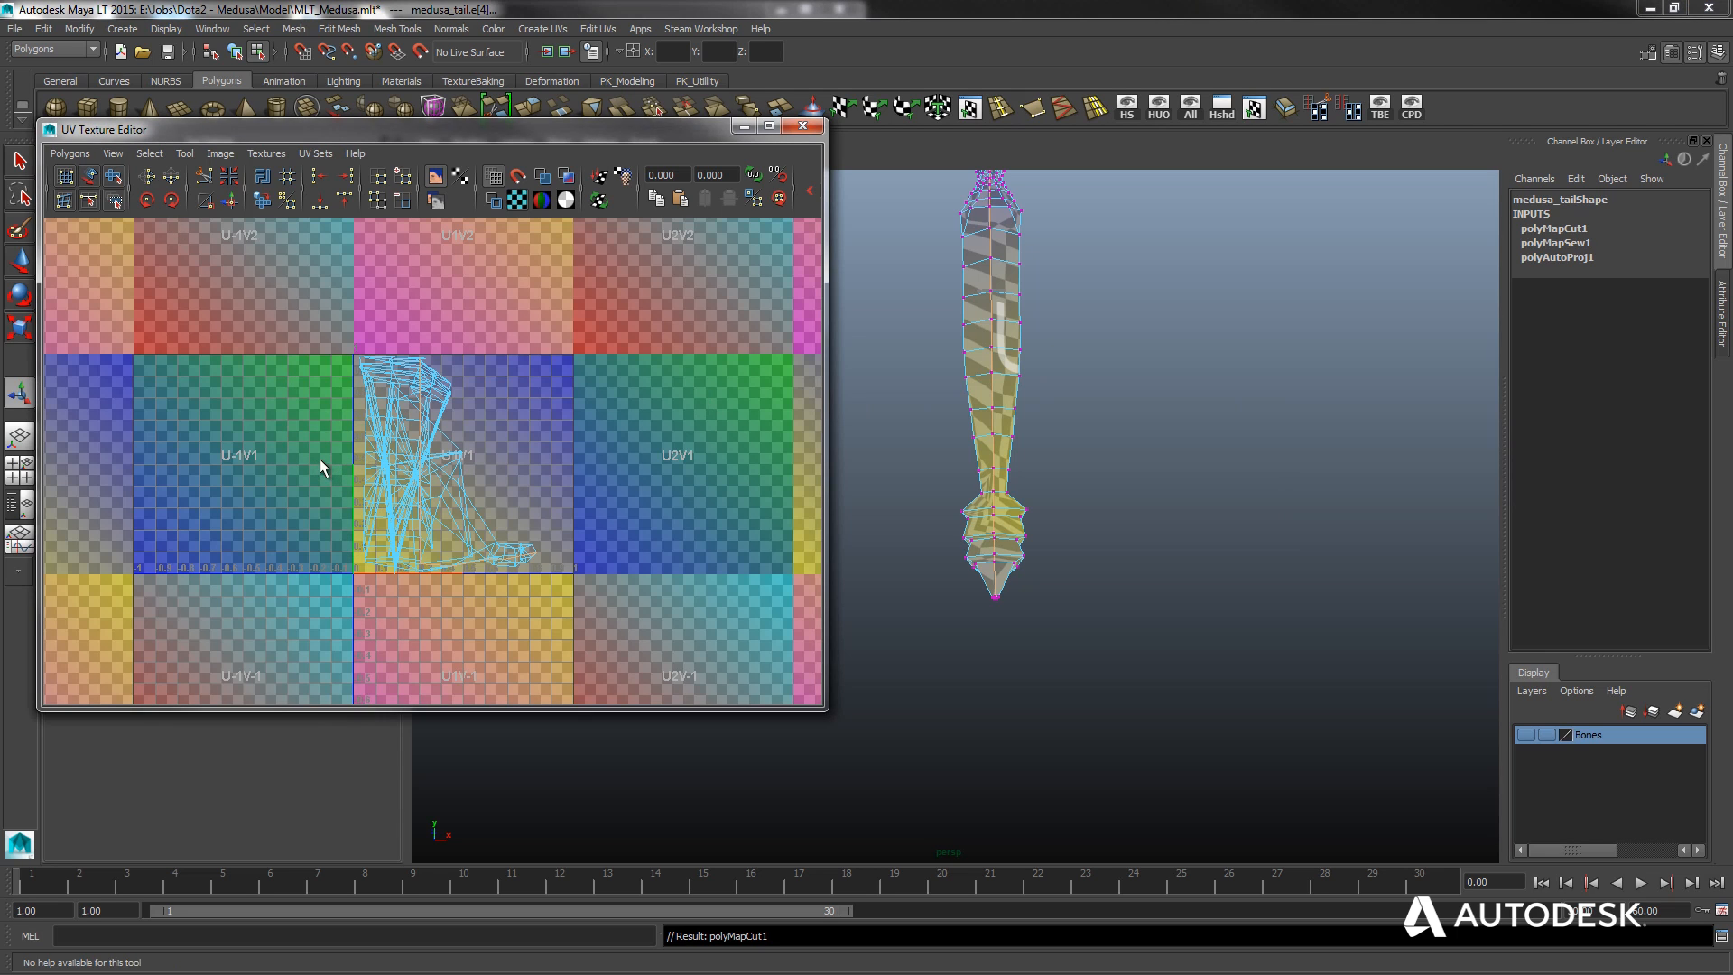
right_click(431, 455)
left_click(529, 463)
left_click_drag(309, 325, 607, 637)
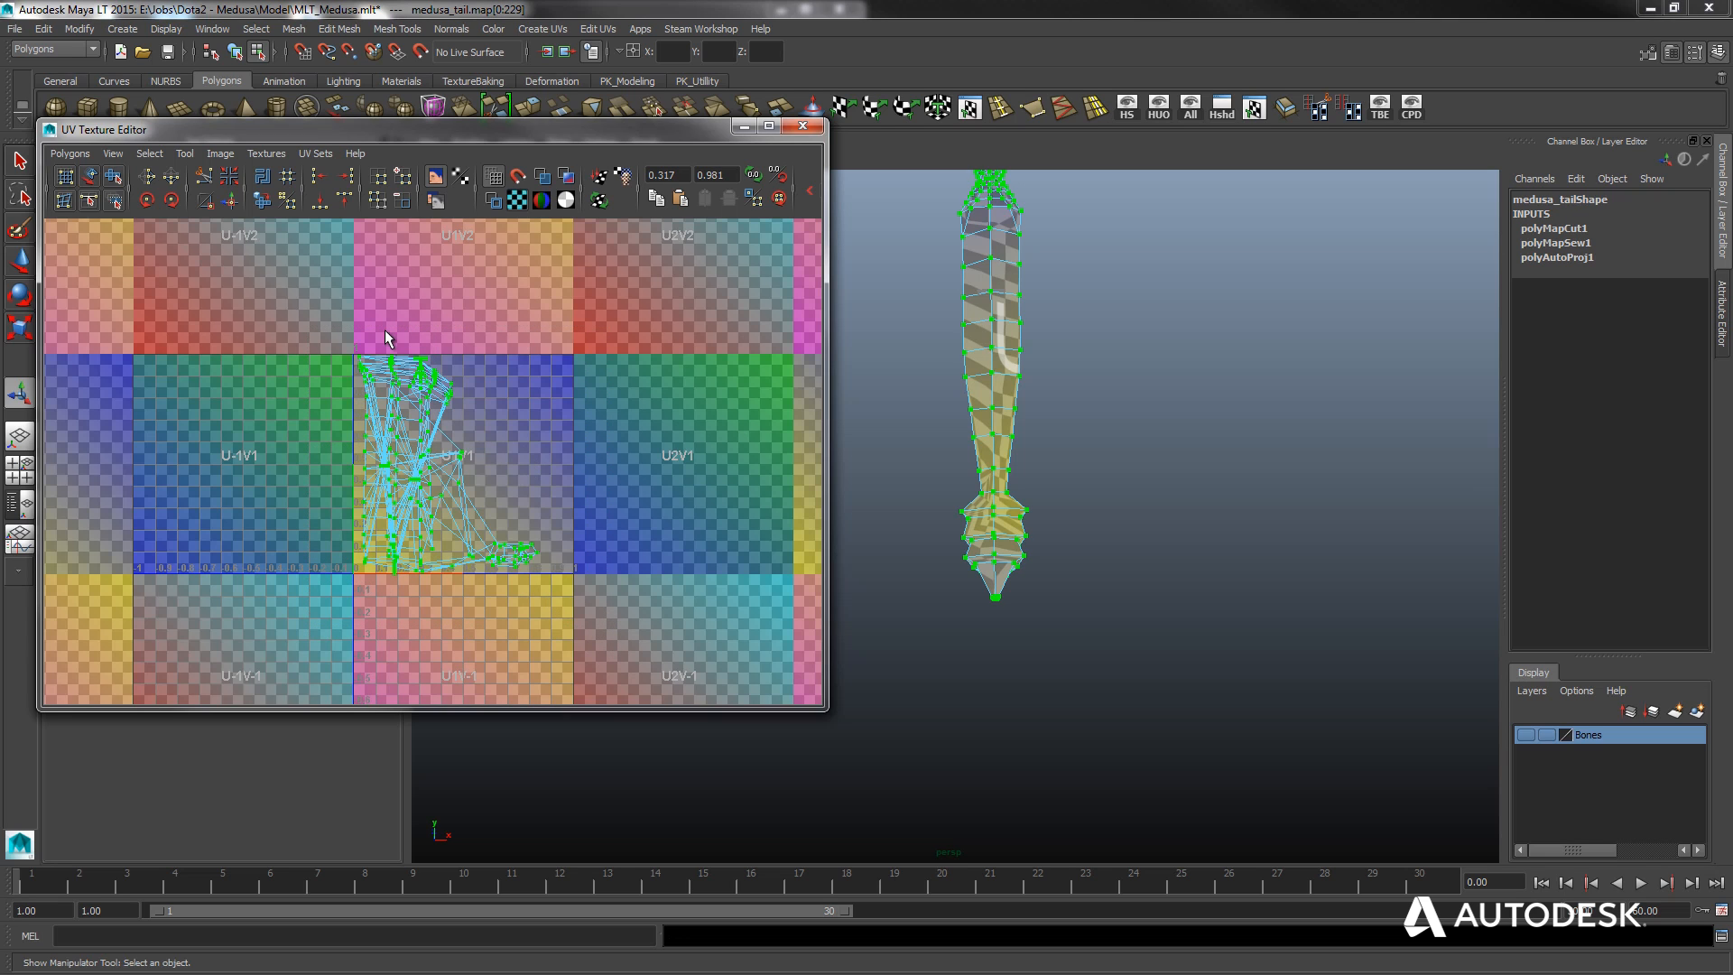
left_click(70, 154)
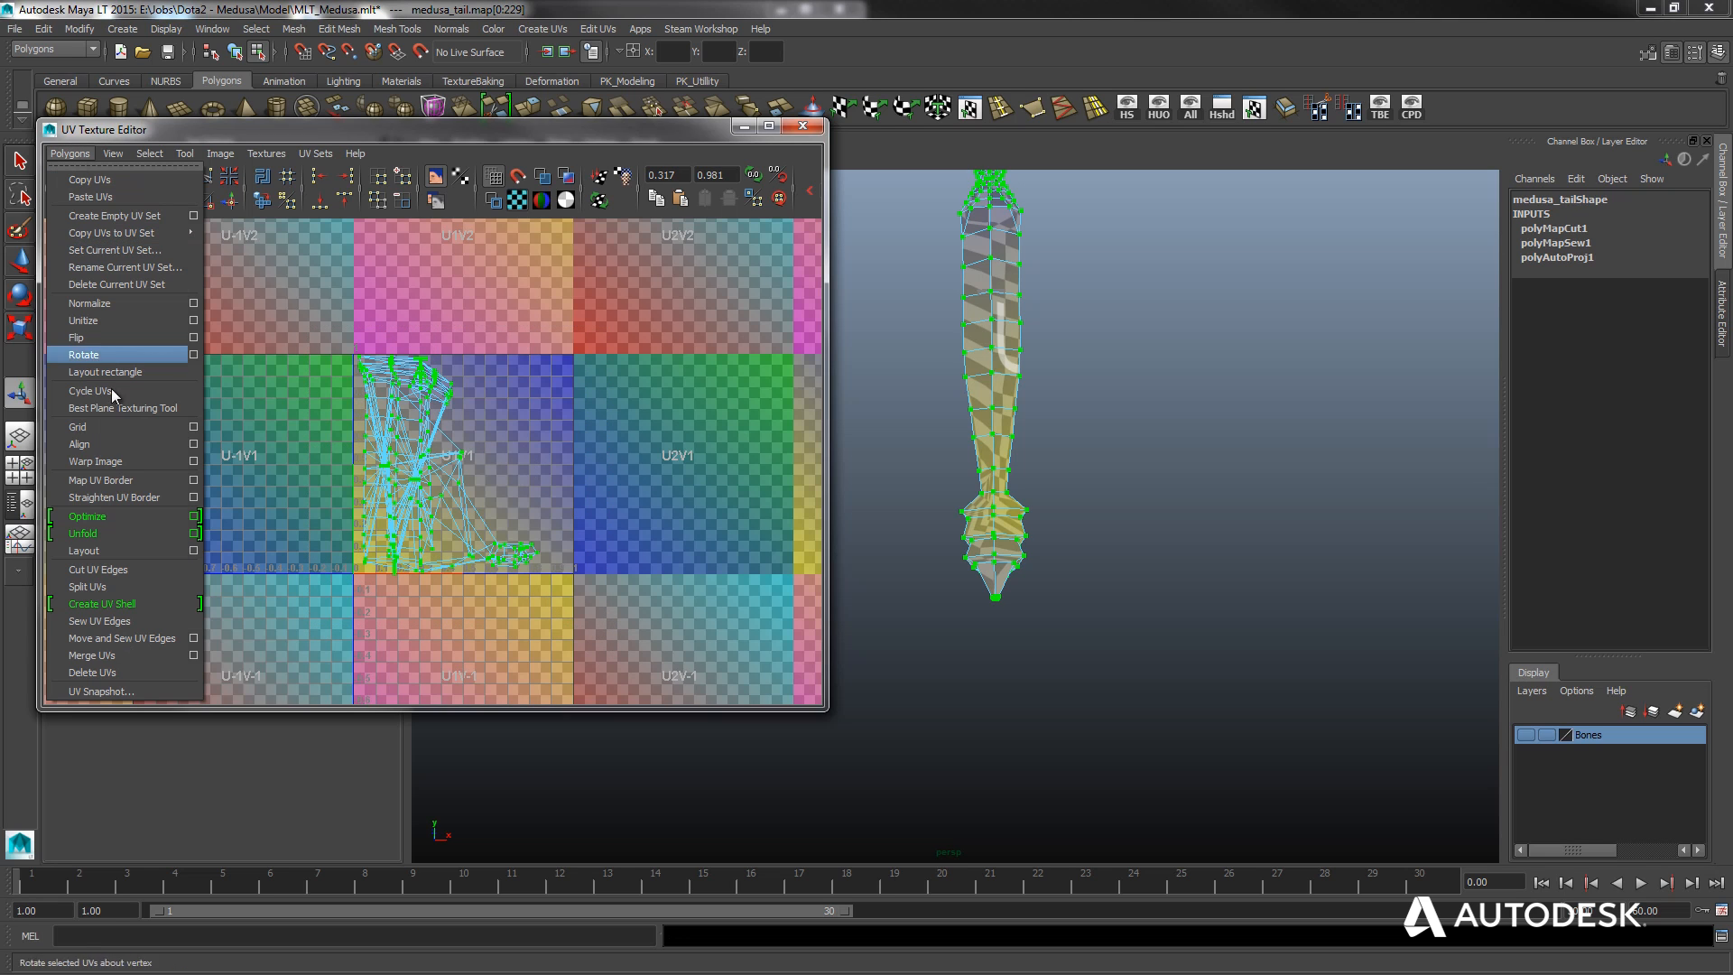
left_click(113, 535)
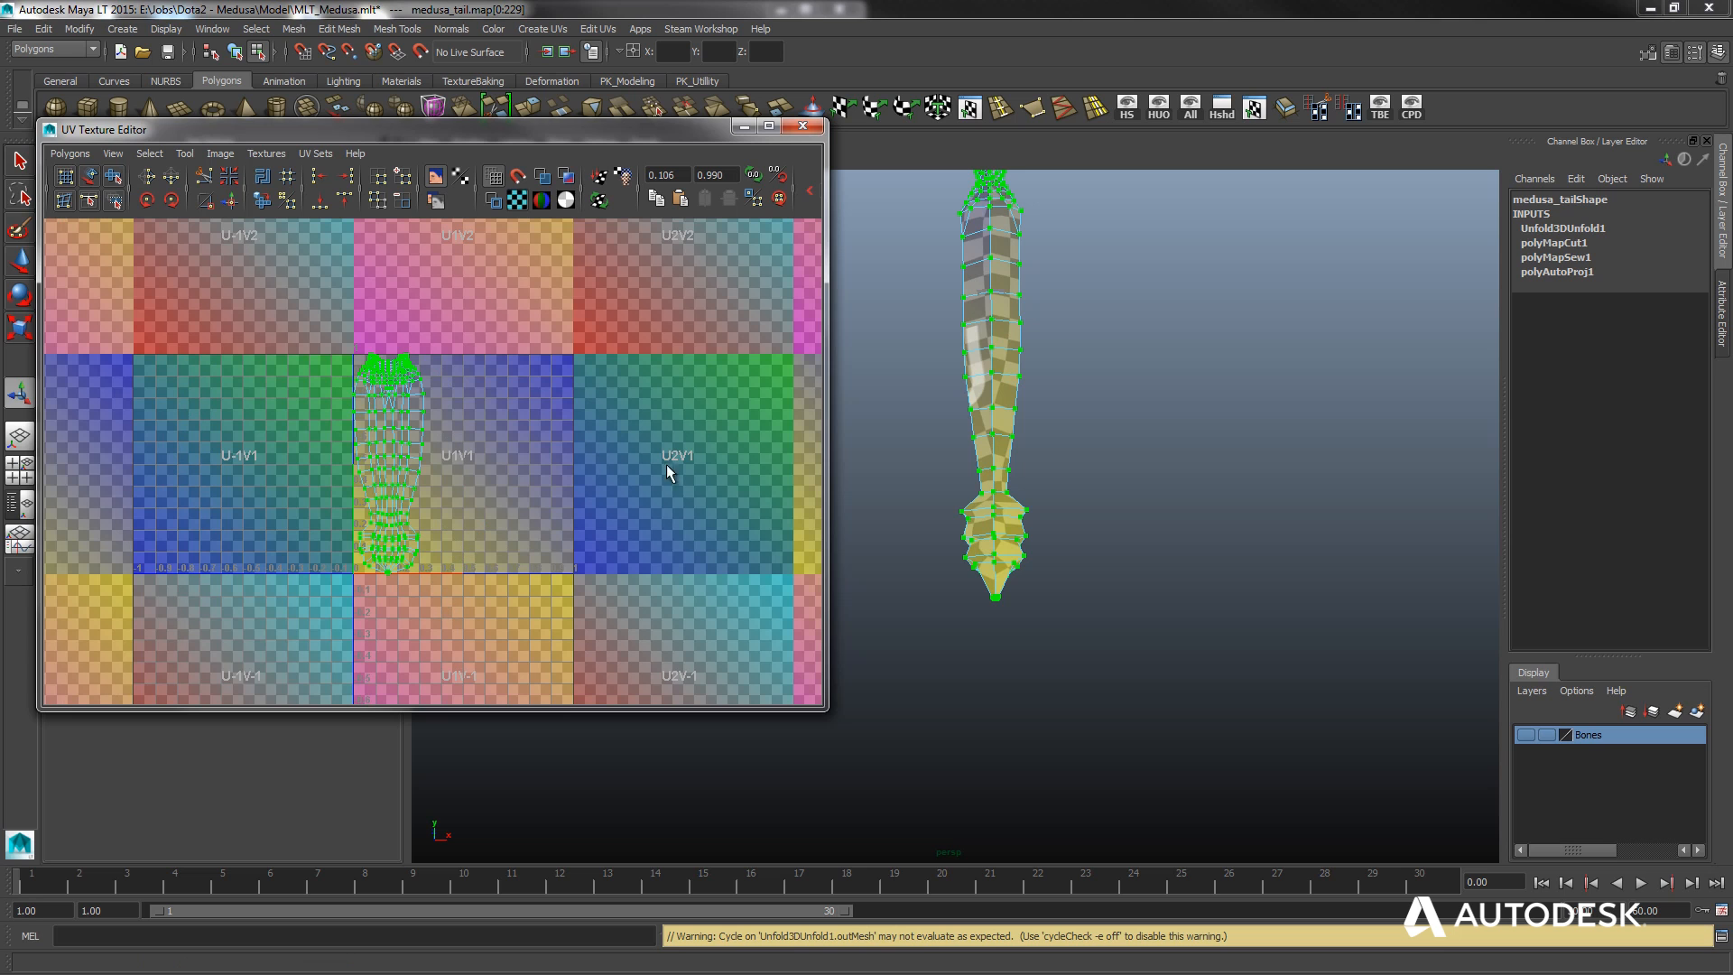
Examine the unfolded tail shell within the U1V1 tile, up close and as a whole.
scroll(391, 530, "up", 3)
scroll(386, 438, "up", 3)
scroll(340, 457, "down", 2)
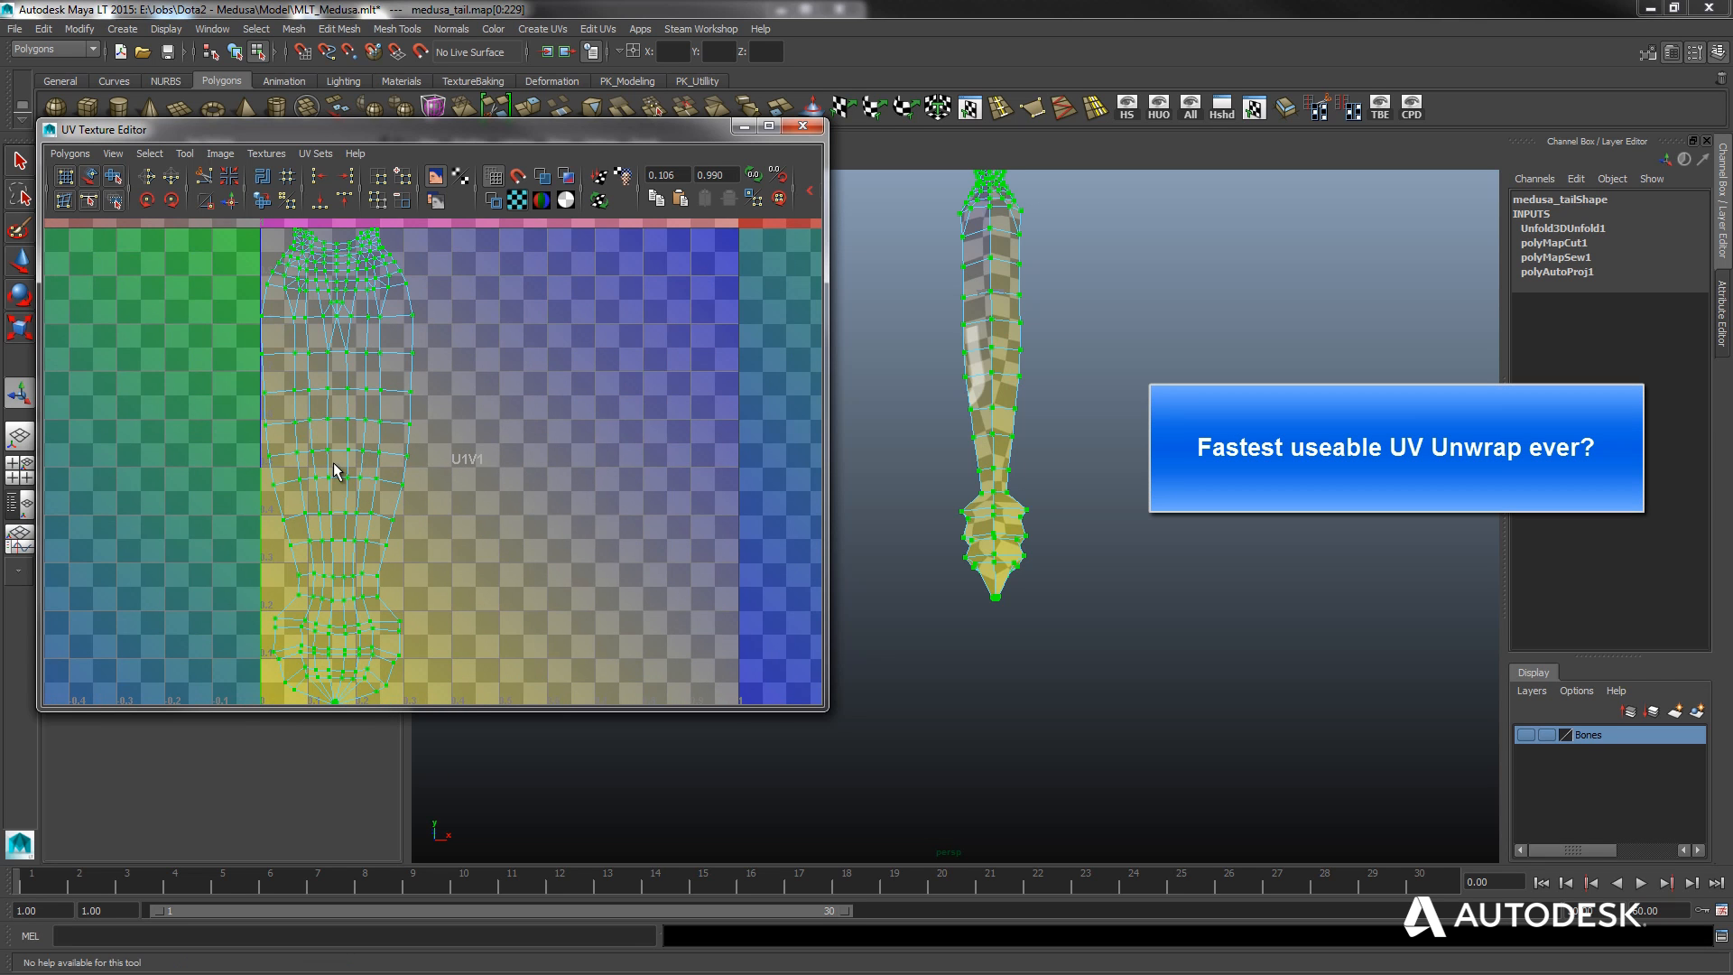
middle_click_drag(383, 432, 417, 475, "alt")
scroll(507, 398, "down", 1)
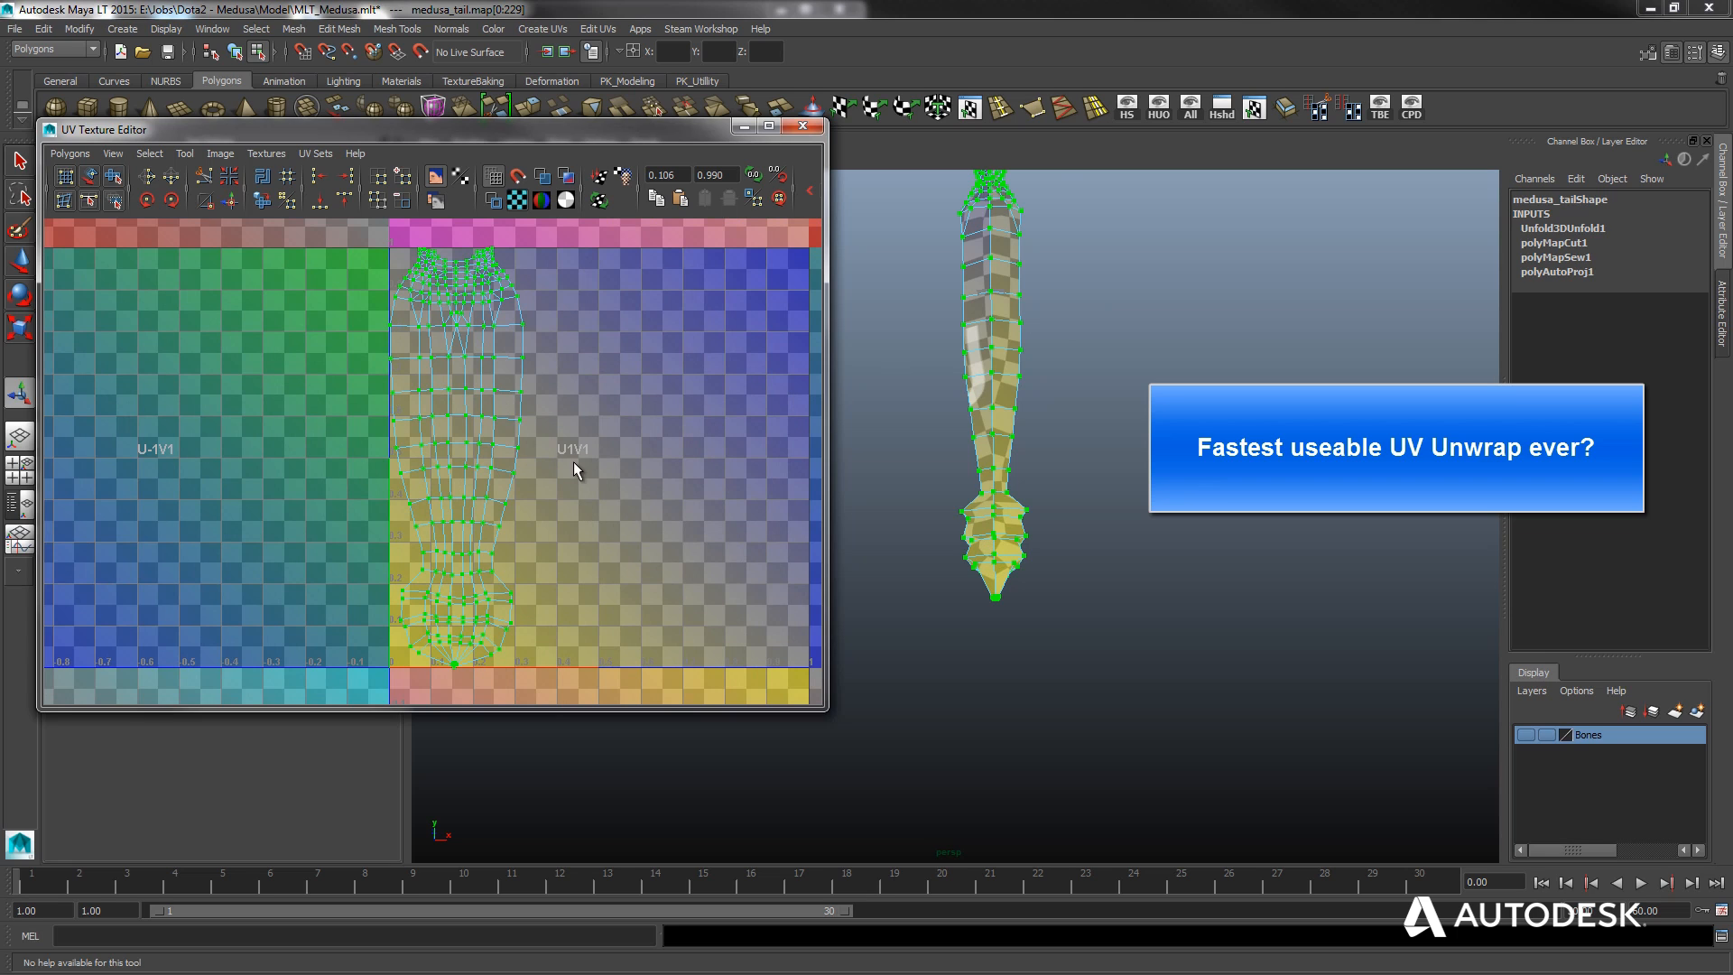
scroll(506, 440, "down", 1)
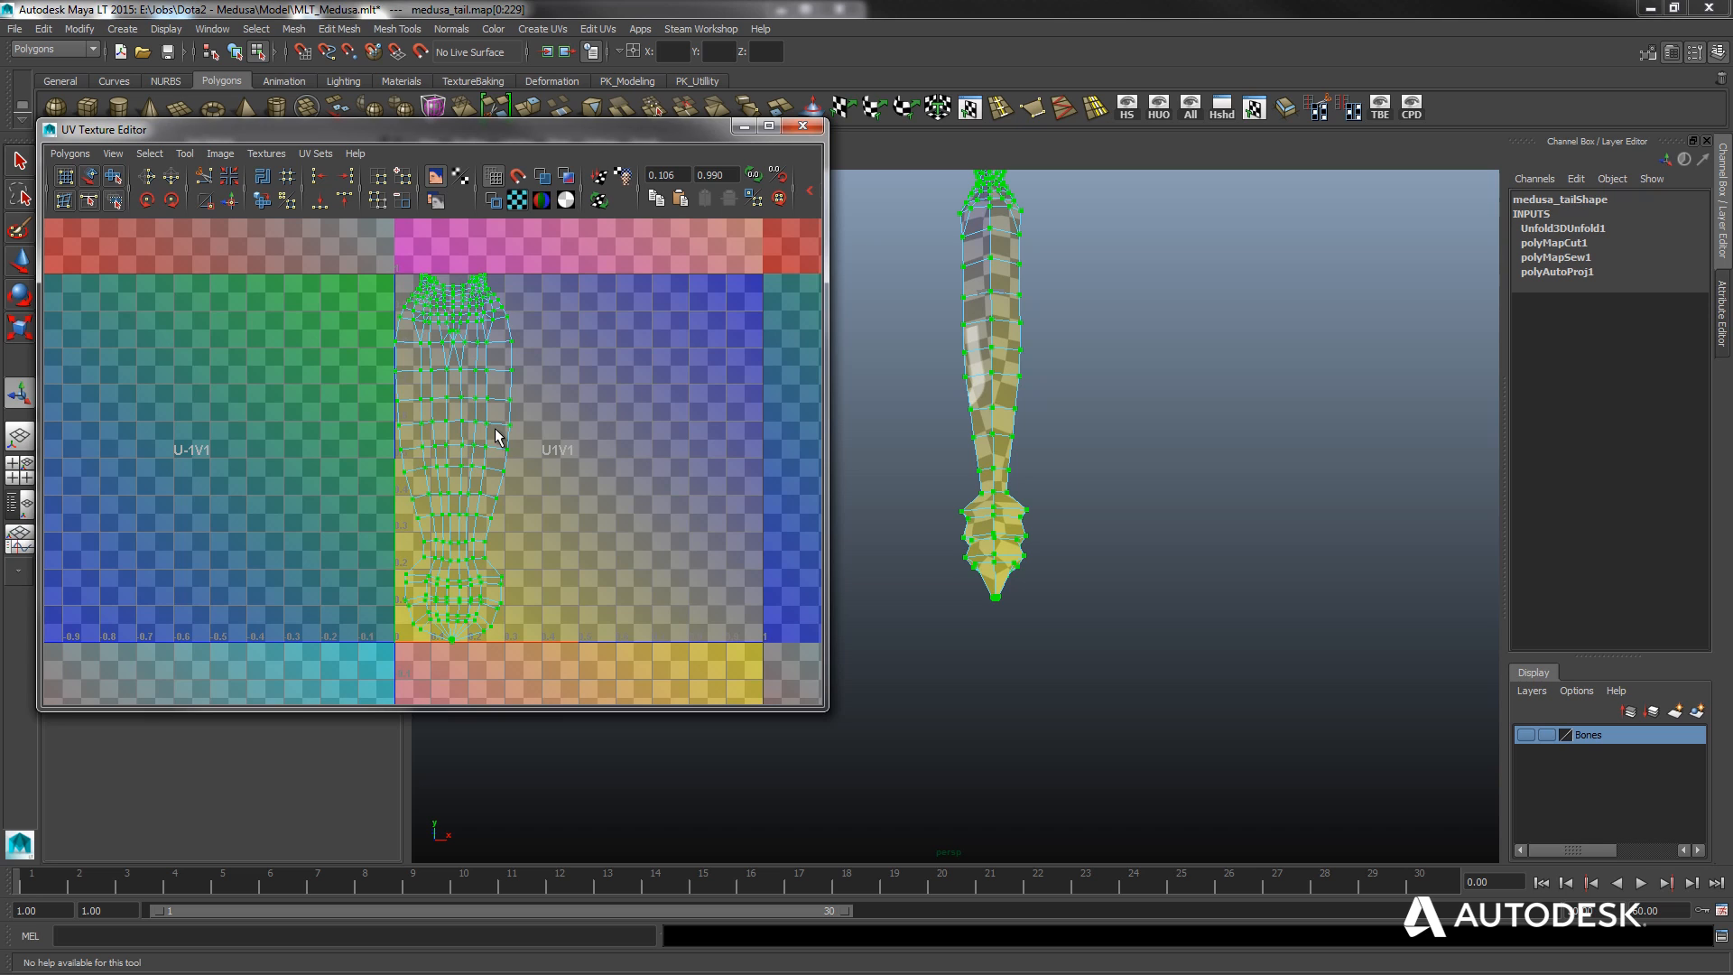
right_click(457, 411)
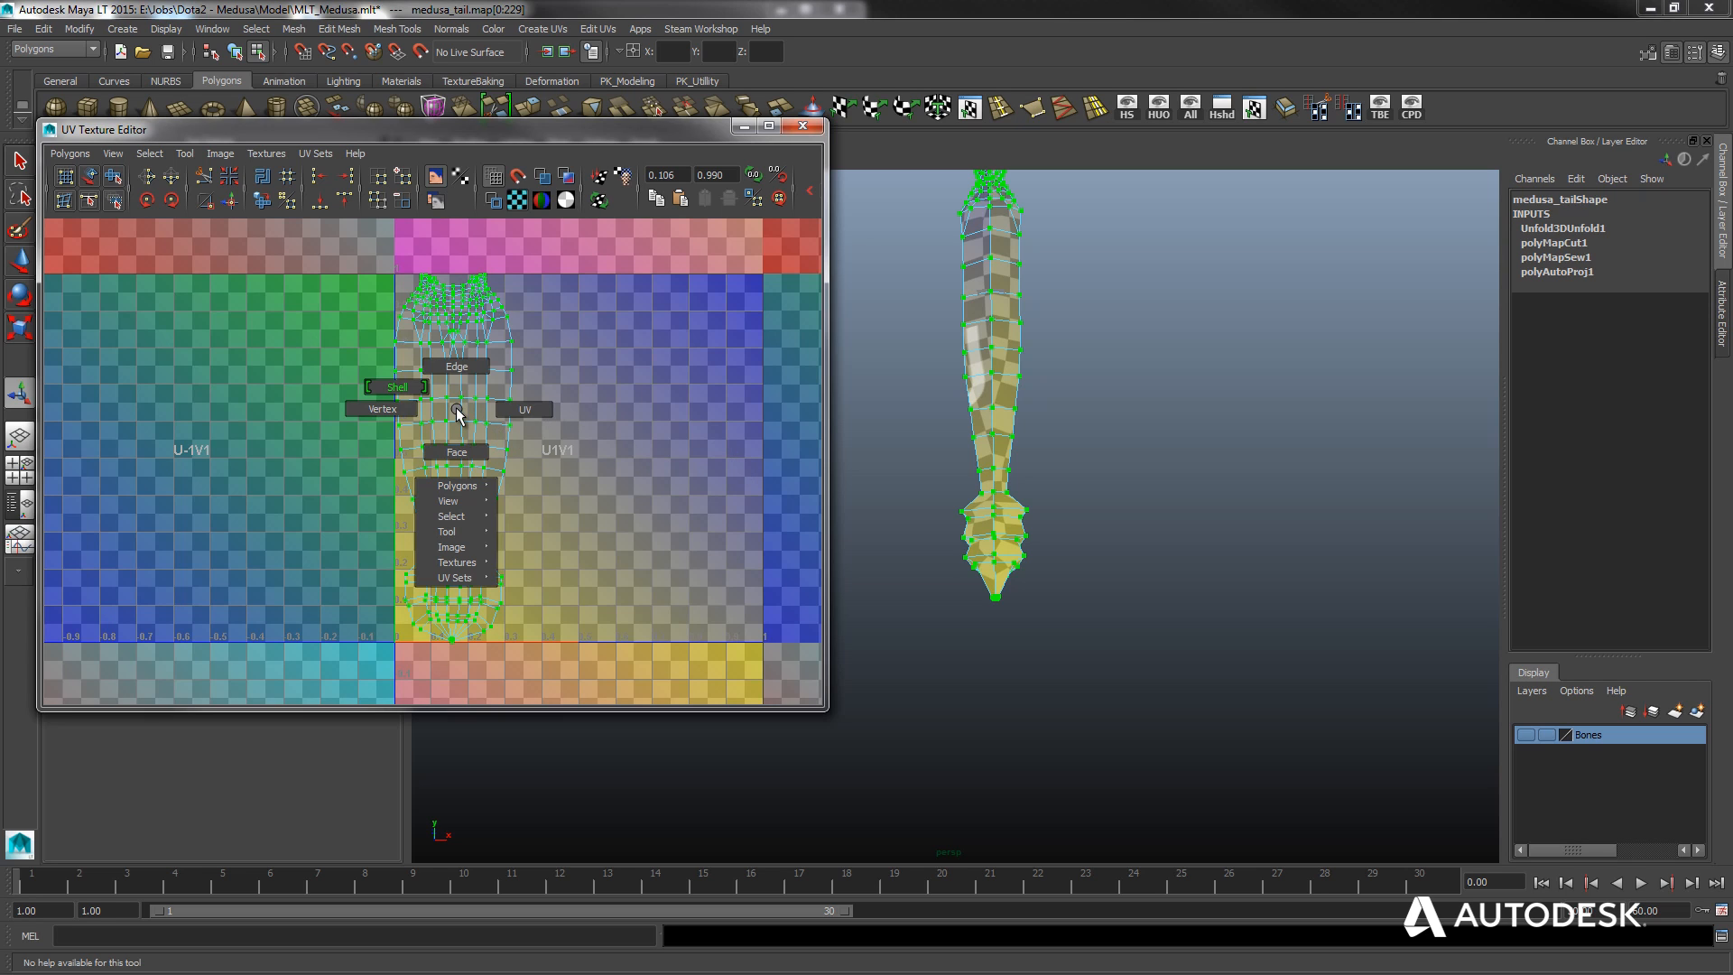
scroll(746, 489, "down", 2)
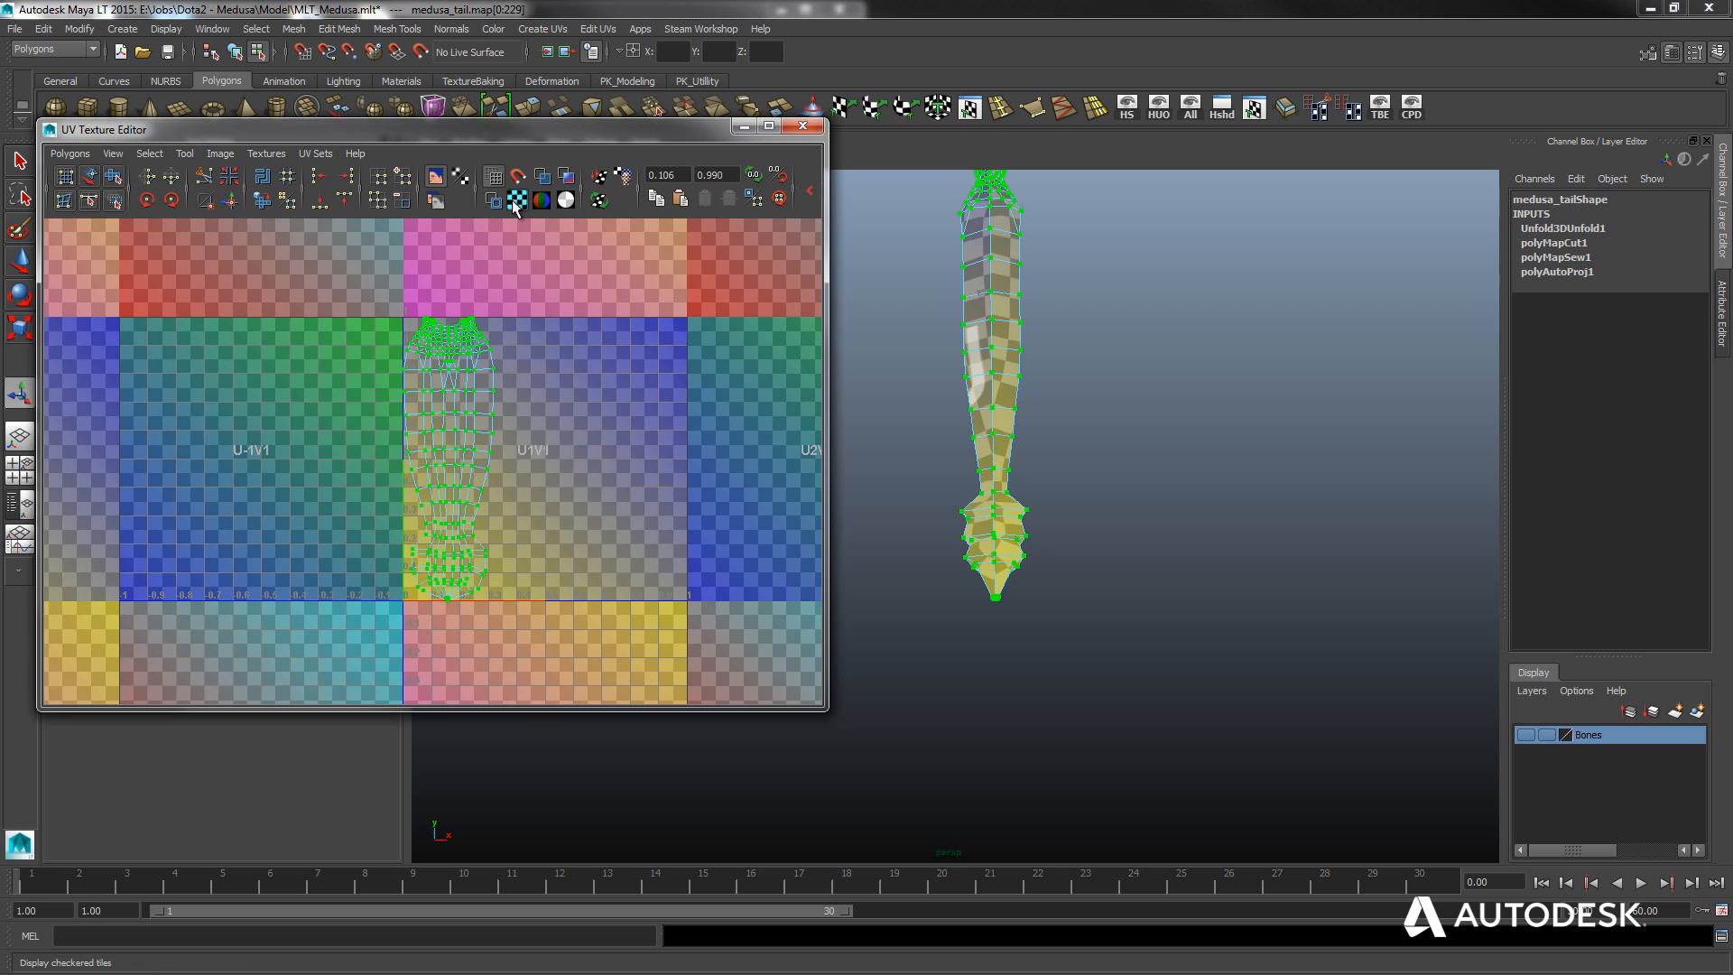
Turn on UV distortion shading and inspect the neck, body and tip of the unfolded tail shell.
left_click(567, 176)
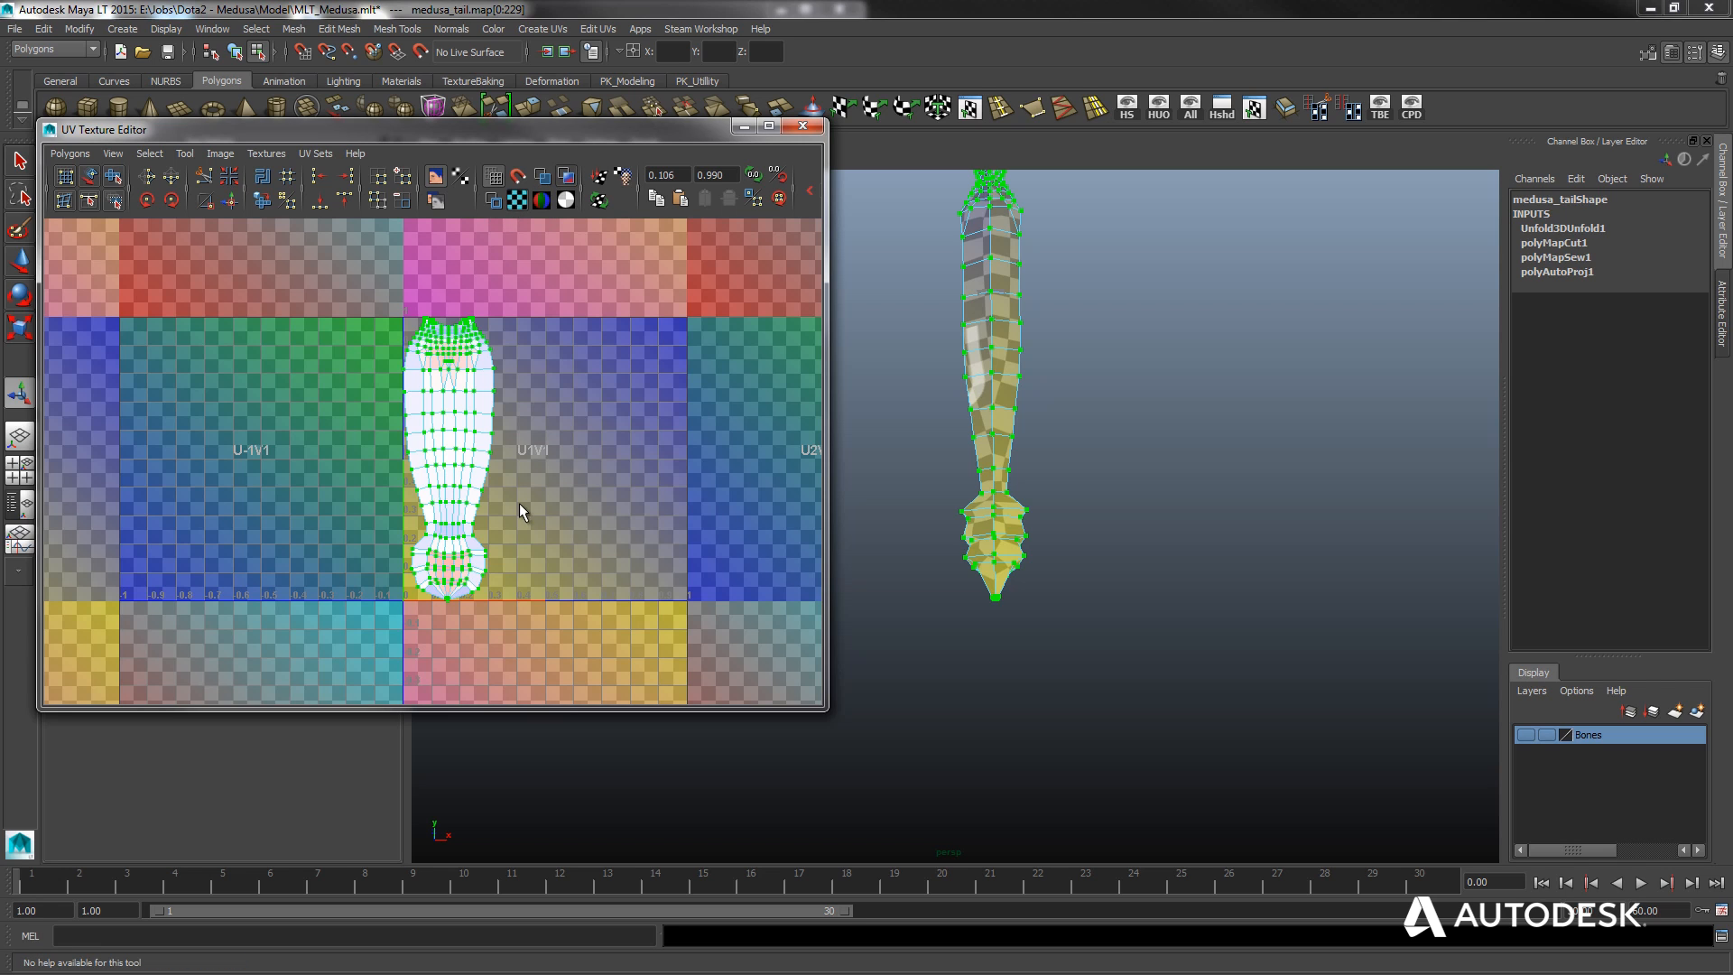
scroll(496, 495, "up", 3)
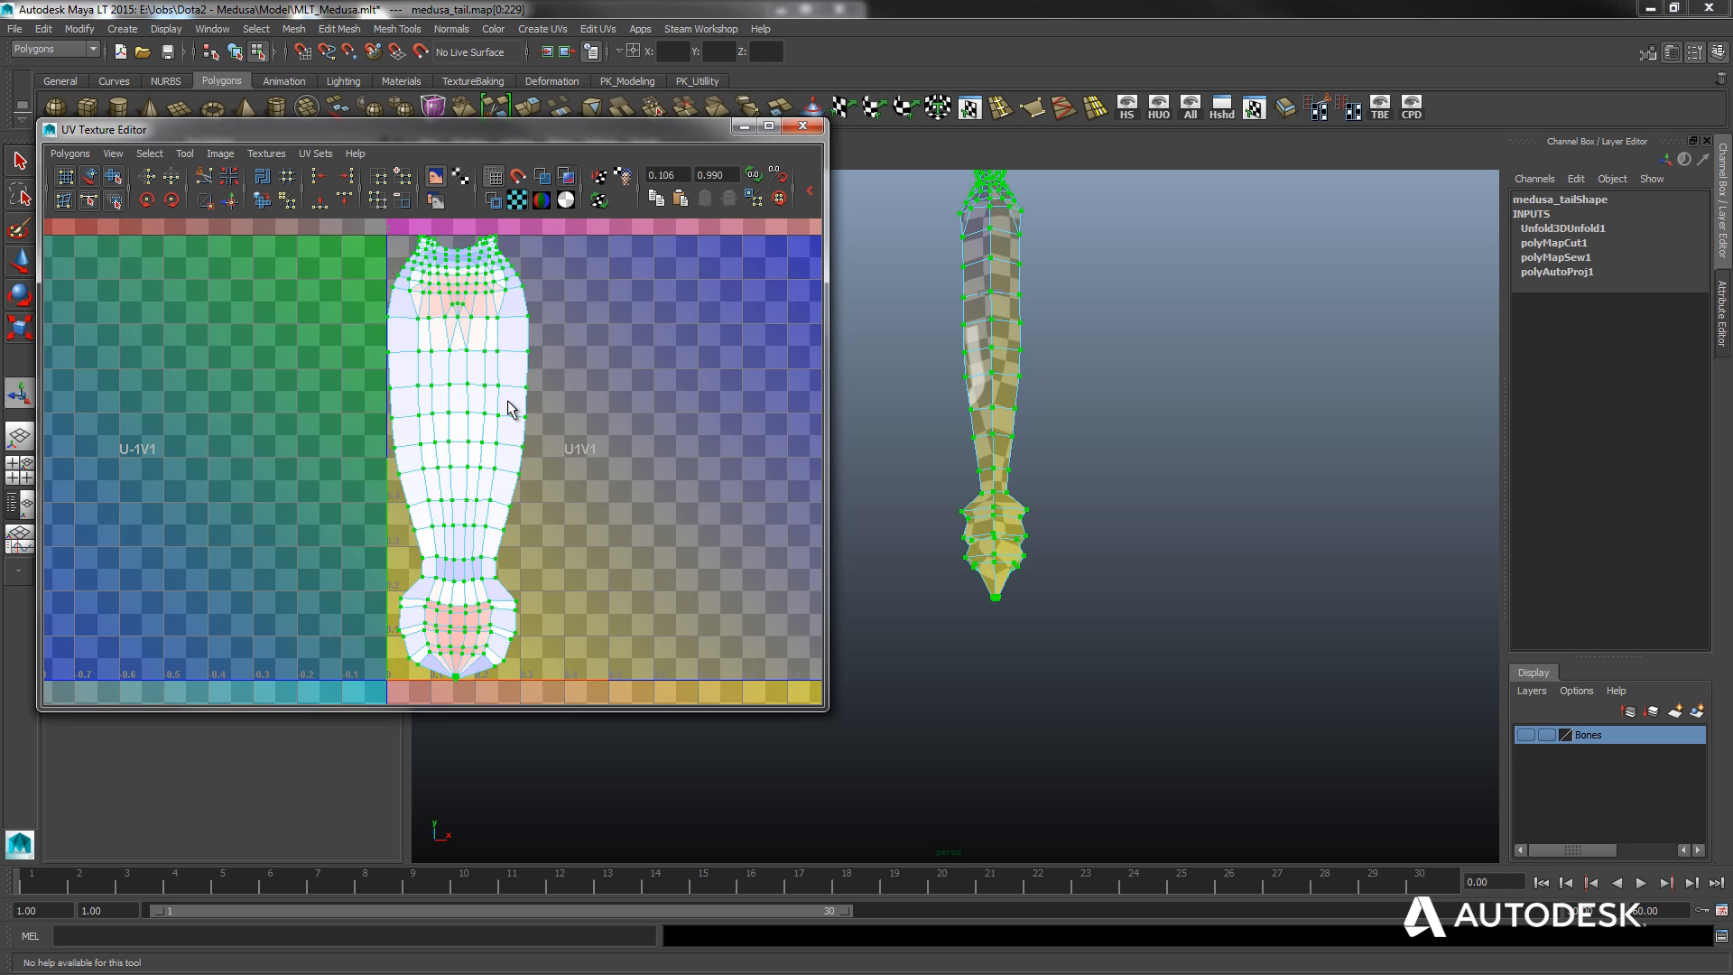
scroll(501, 405, "down", 5)
scroll(495, 388, "up", 5)
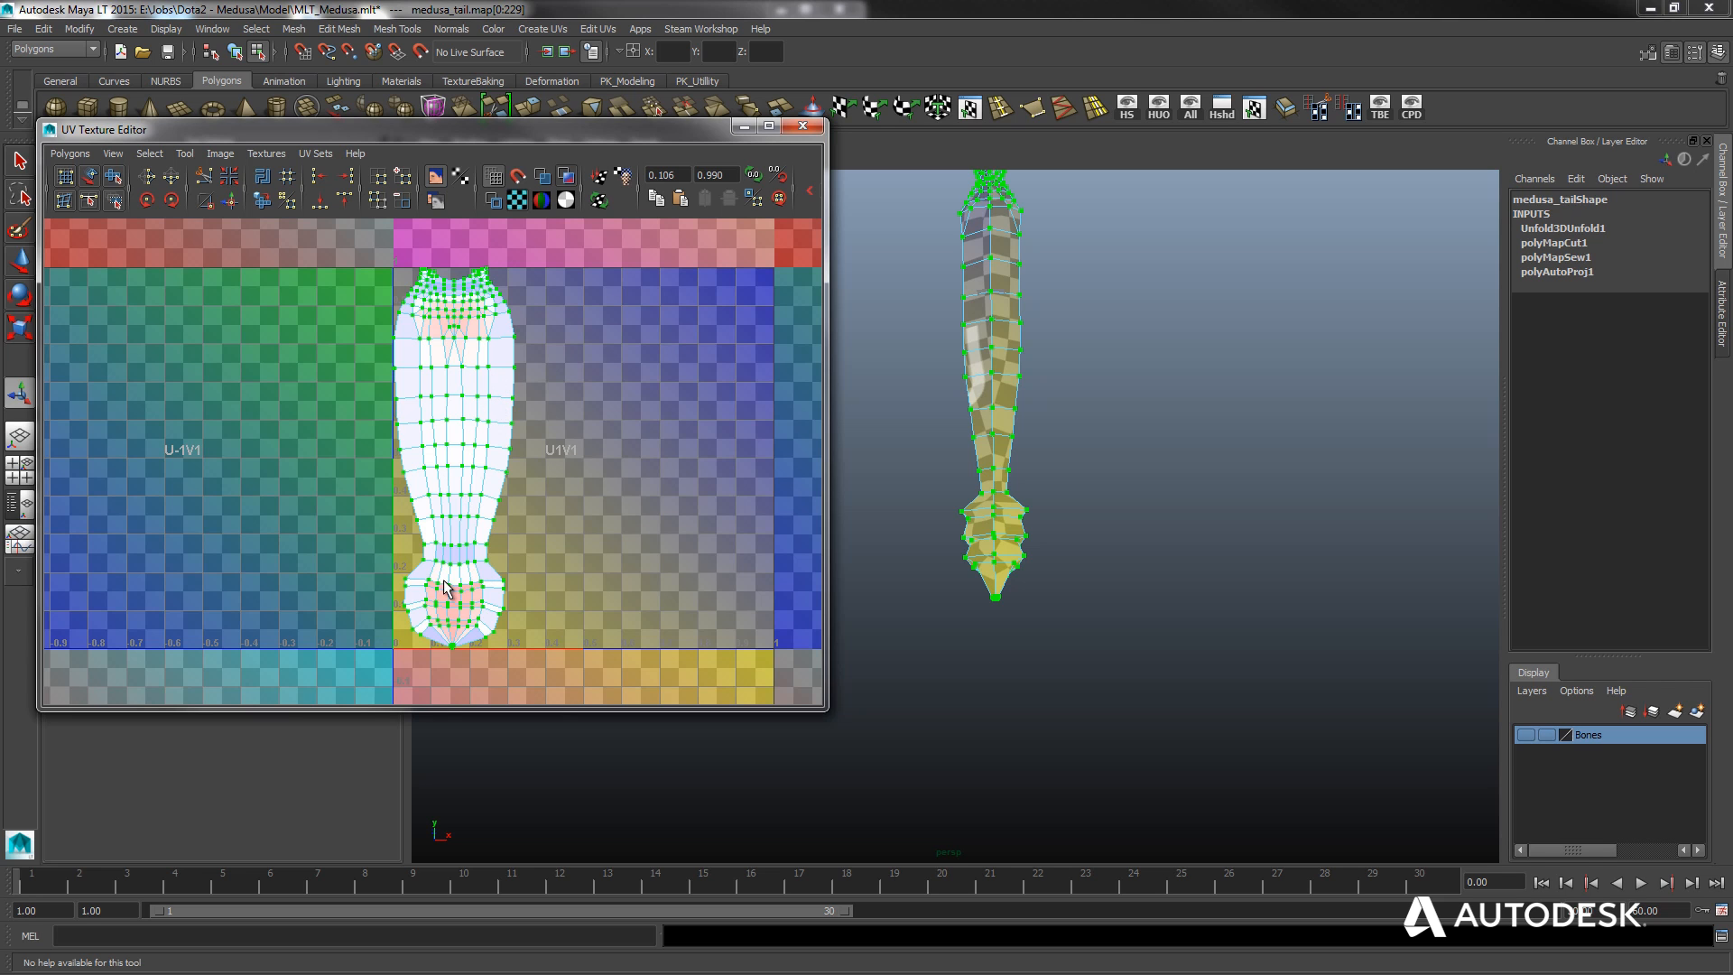
scroll(434, 410, "down", 3)
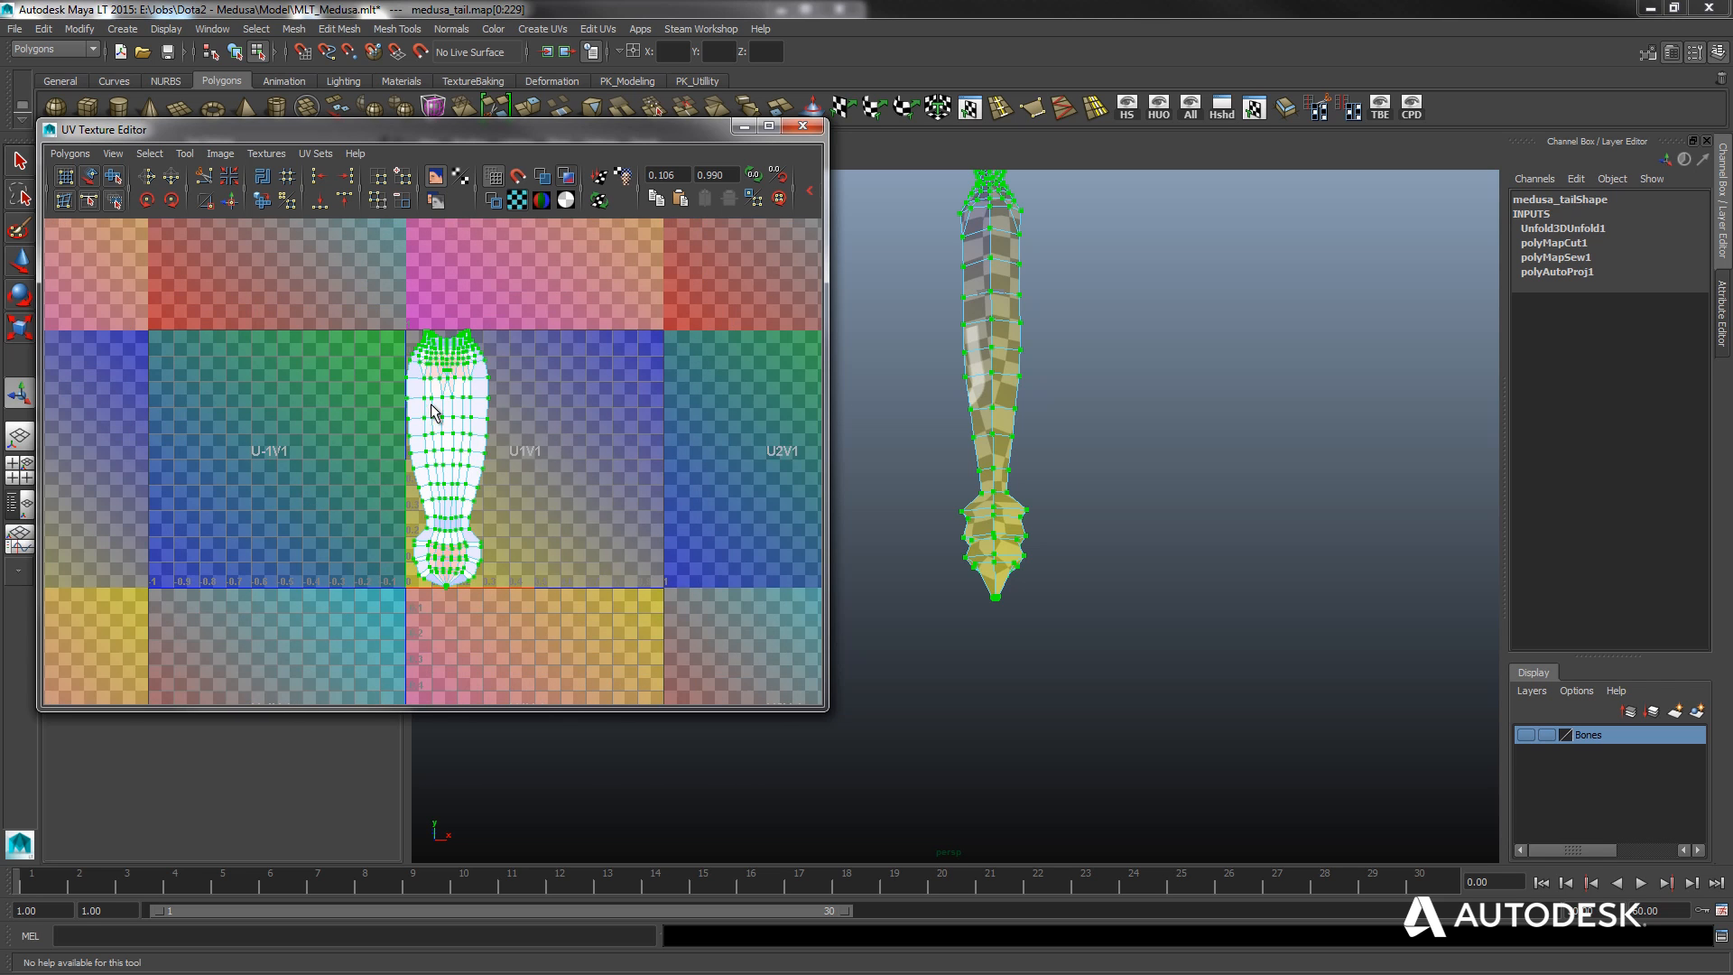
scroll(434, 391, "up", 2)
scroll(433, 391, "up", 1)
middle_click_drag(674, 440, 442, 413, "alt")
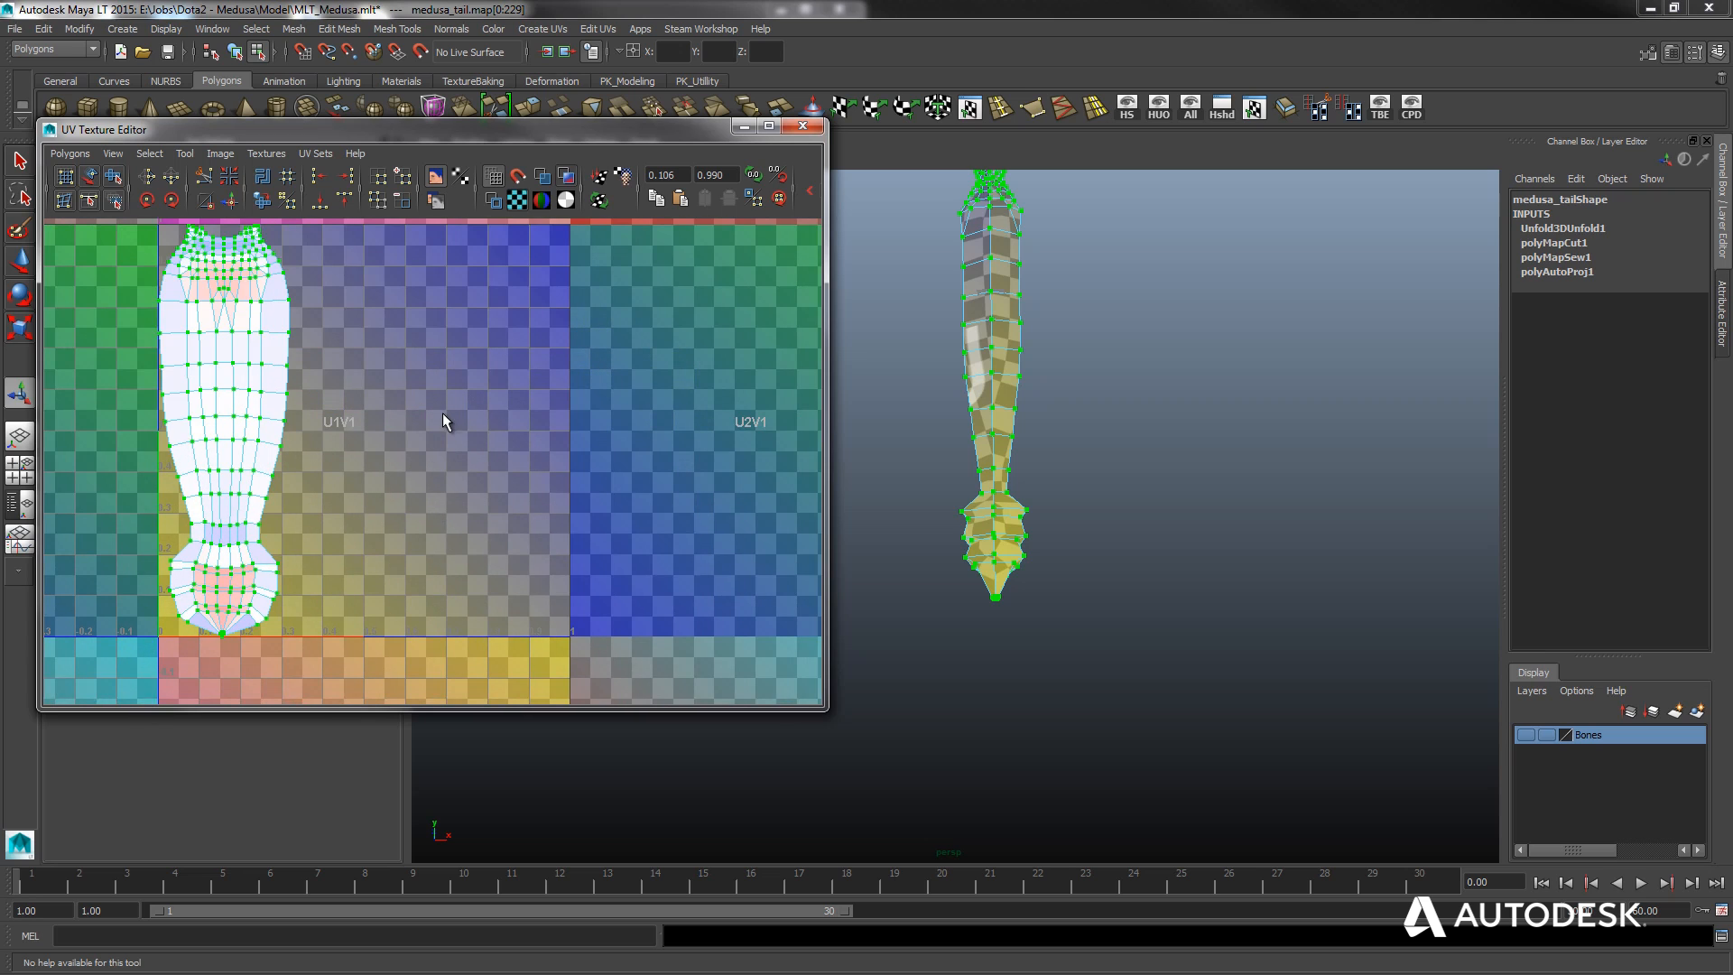
scroll(500, 401, "down", 4)
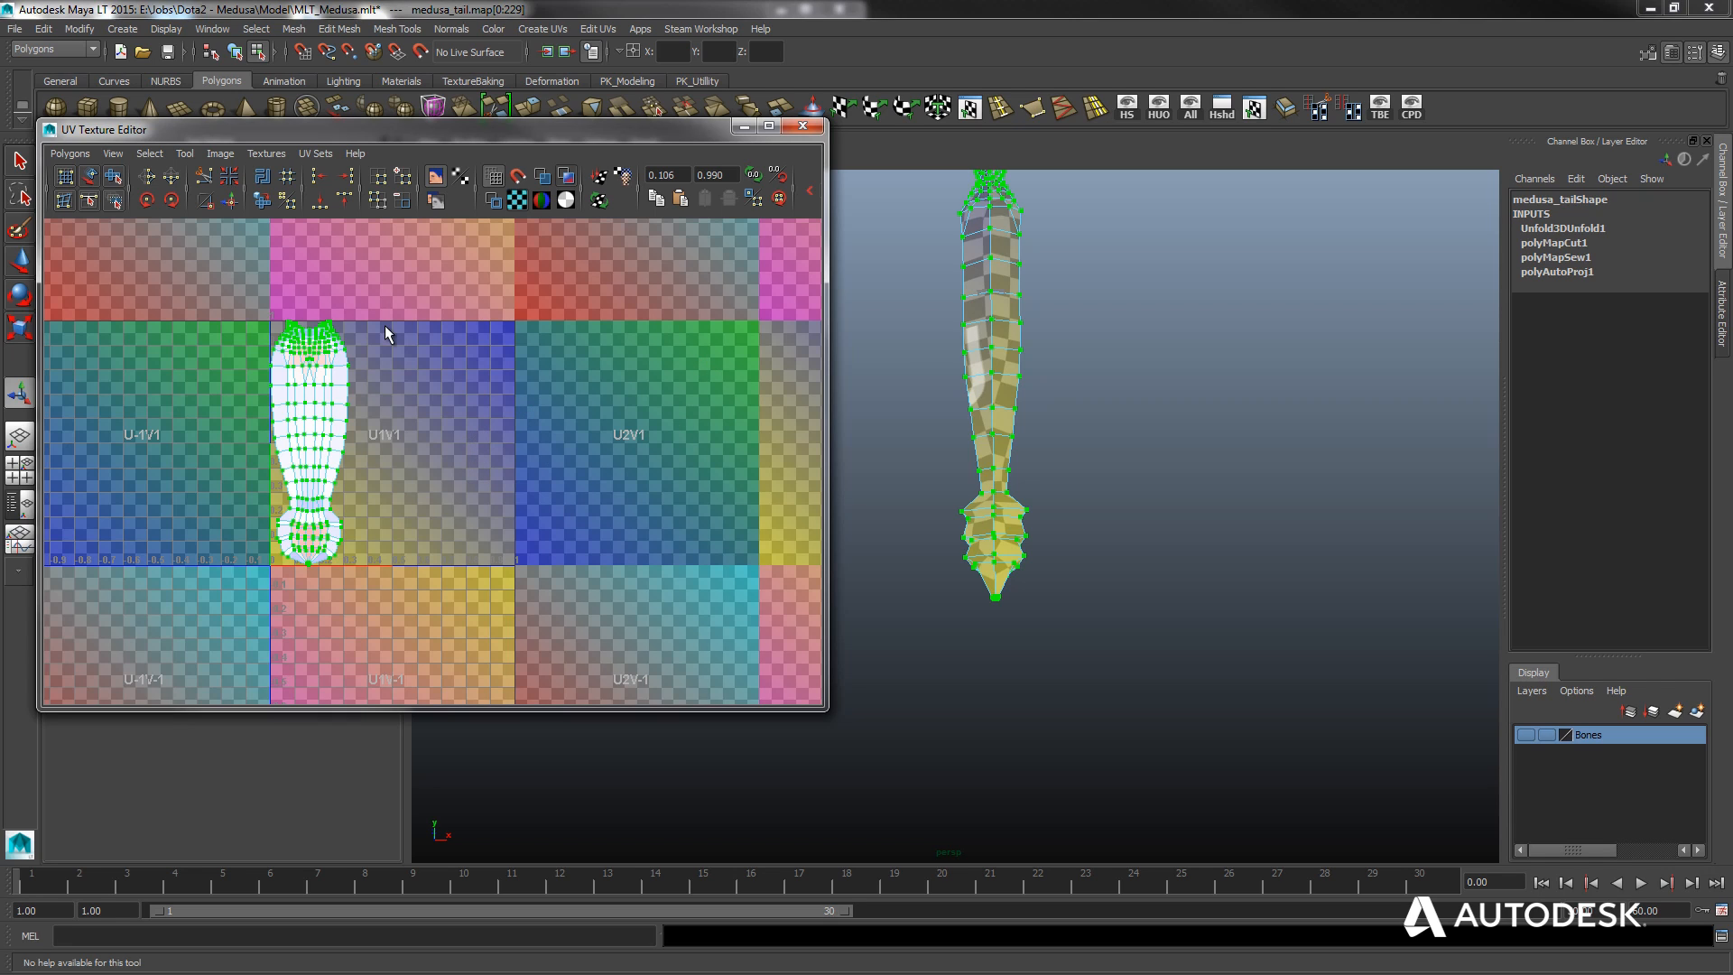
Select further edges on the tail and apply Cut UV Edges twice to define two more seams.
right_click(1007, 317)
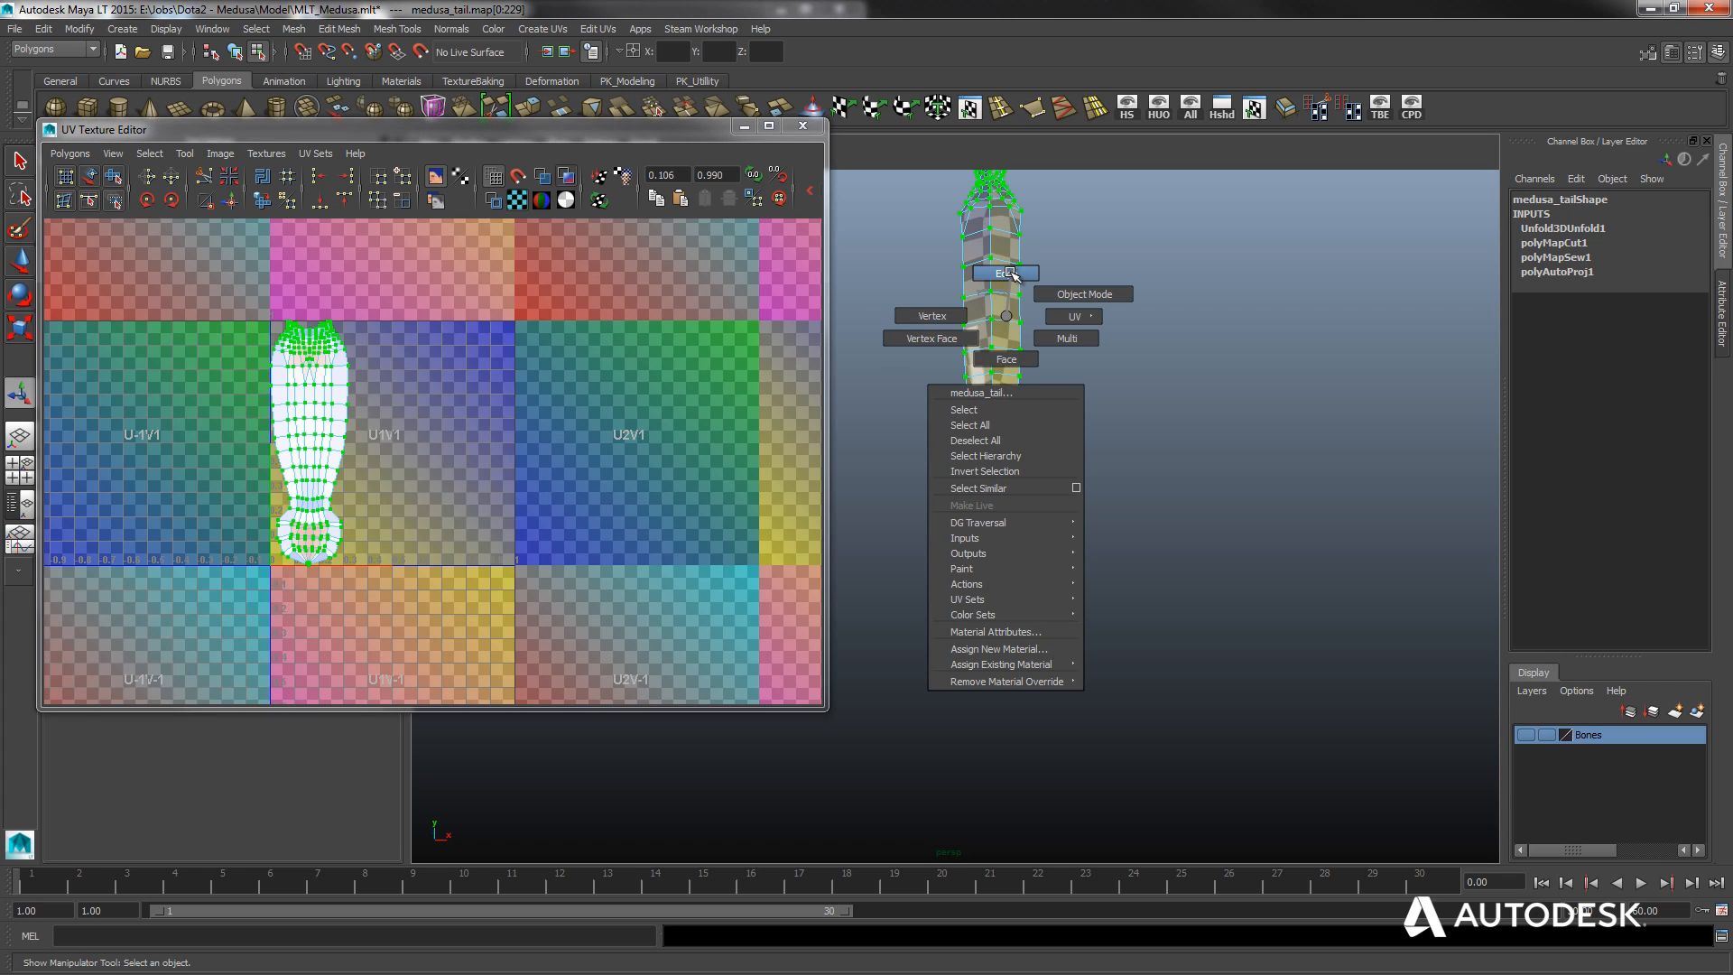
left_click(1010, 273)
mouse_move(1015, 348)
left_mouse_down("alt")
mouse_move(983, 379)
mouse_move(1002, 371)
left_mouse_up("alt")
middle_click_drag(1003, 370, 987, 441, "alt")
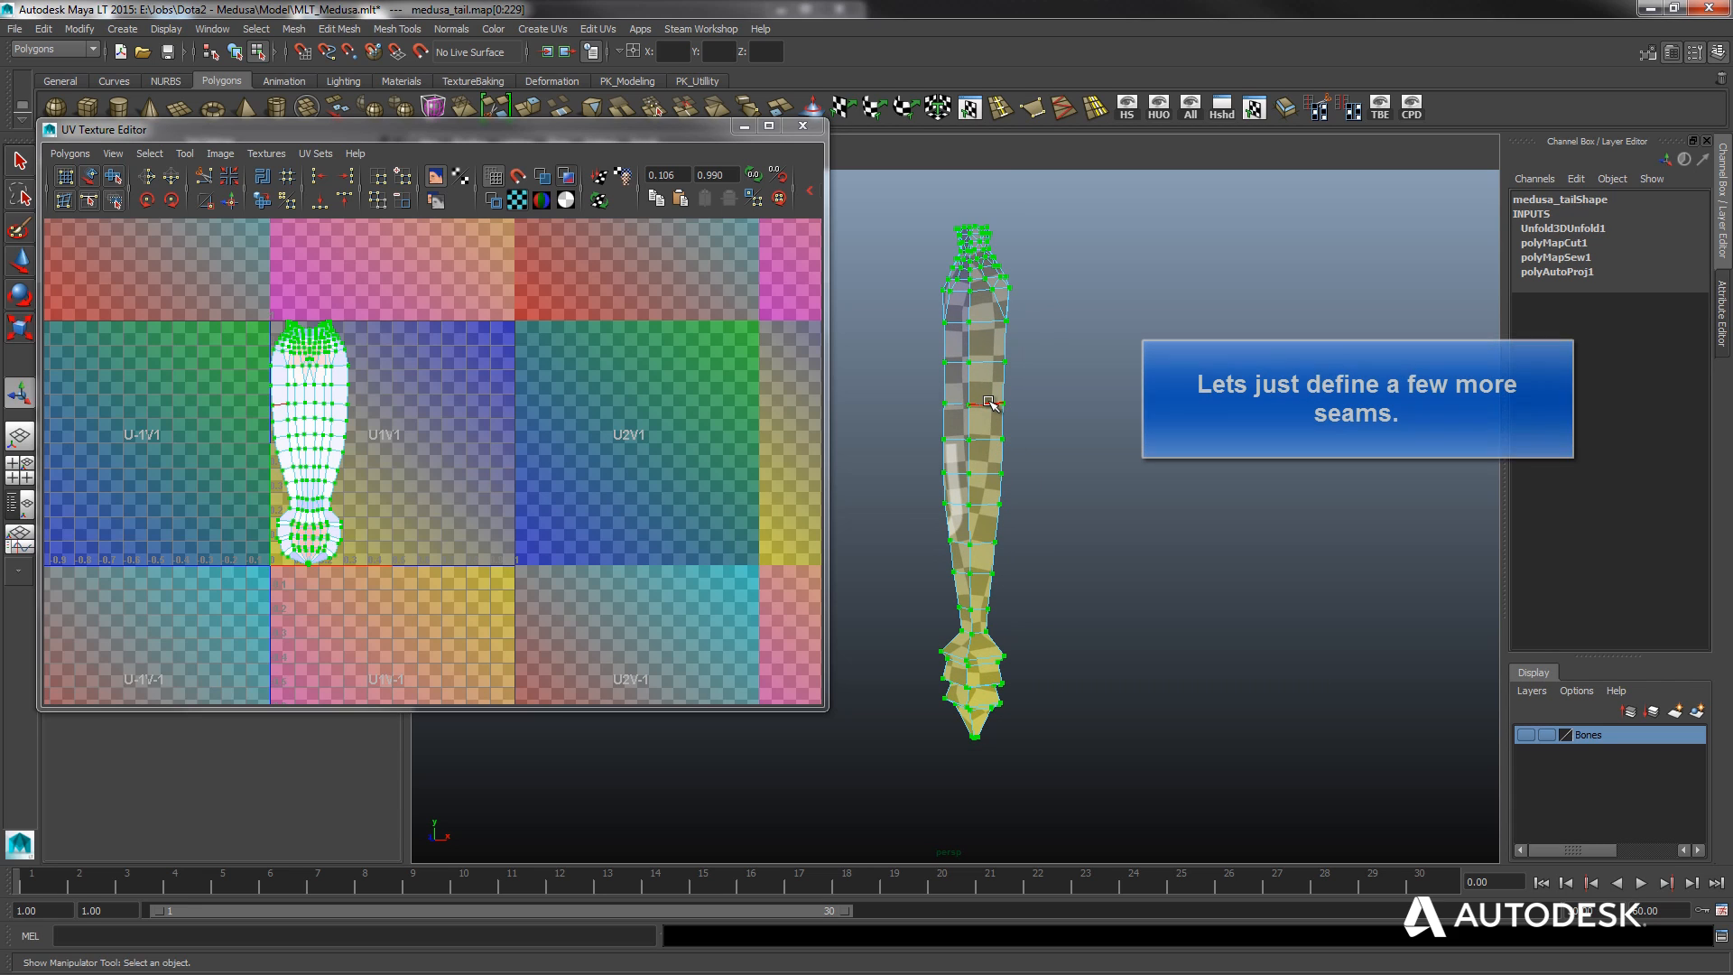
left_click(993, 409)
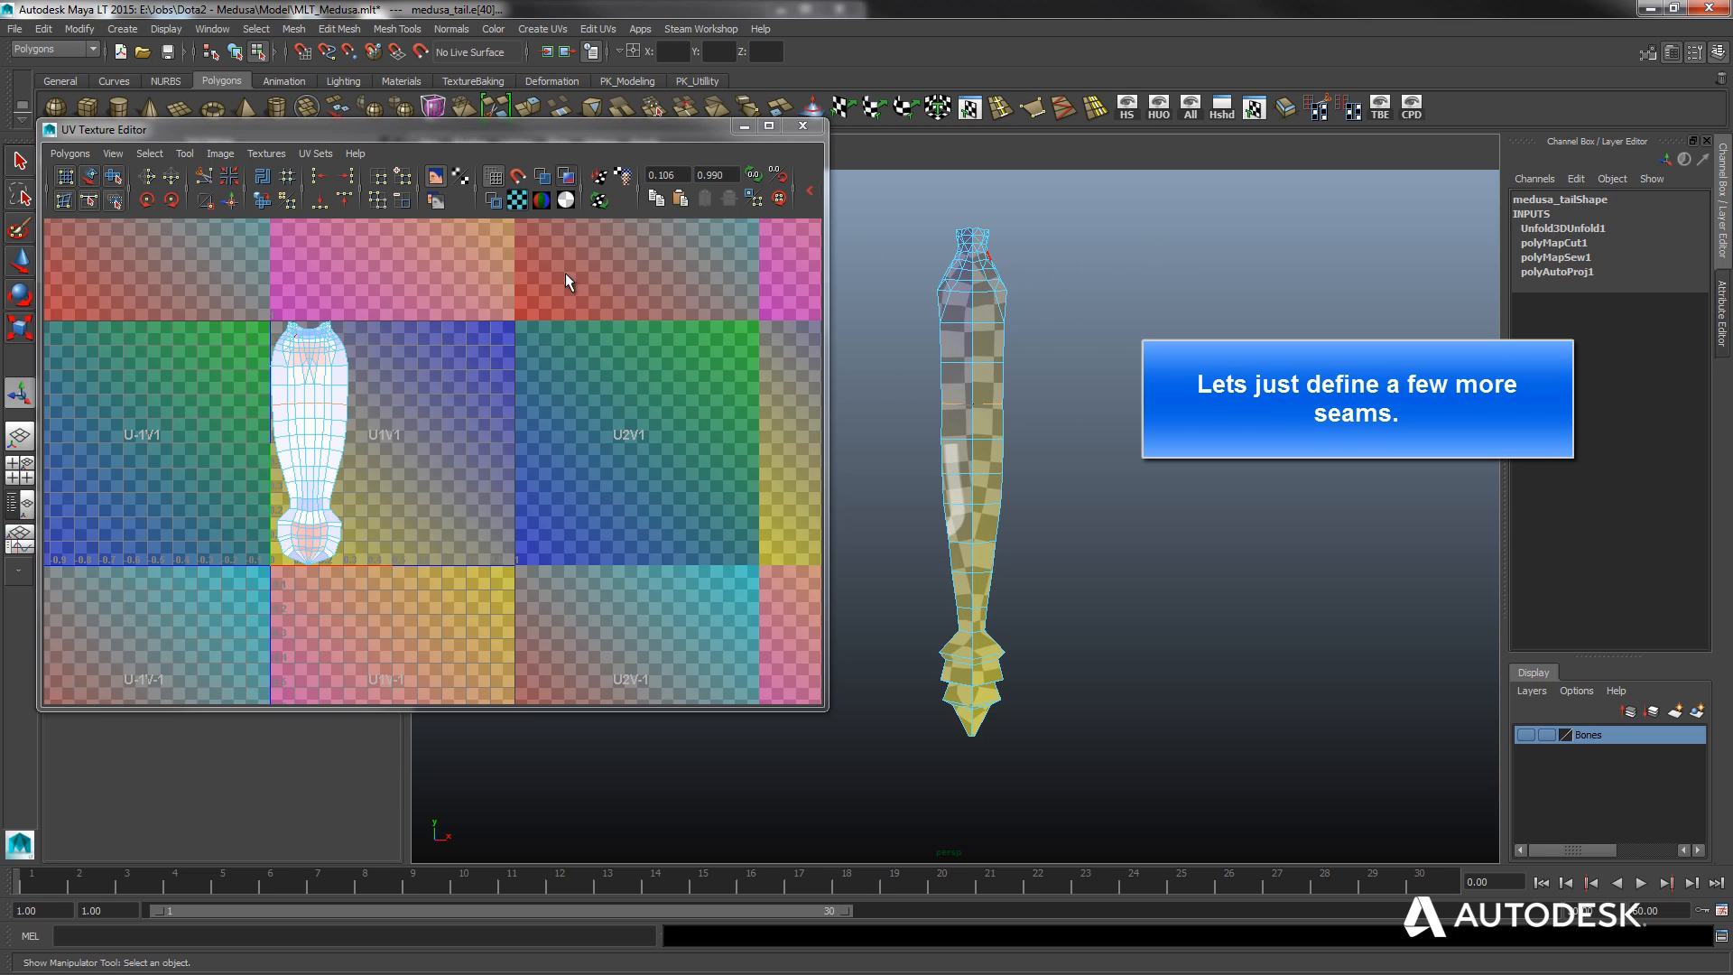
left_click(598, 28)
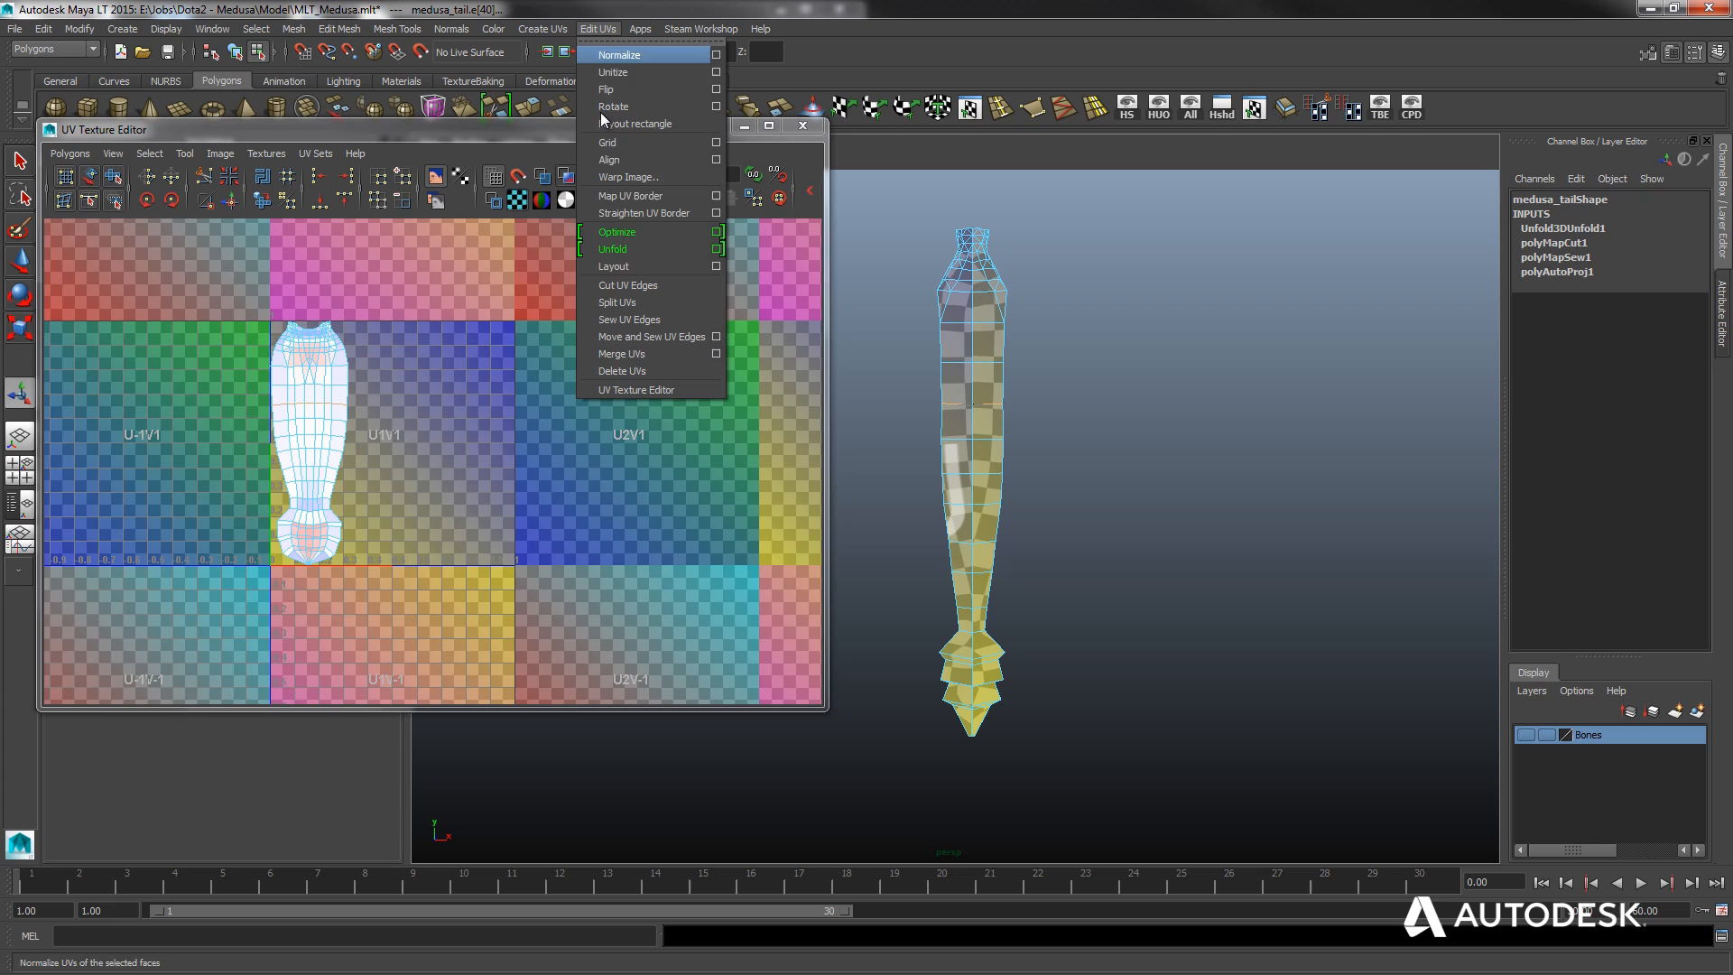
left_click(617, 289)
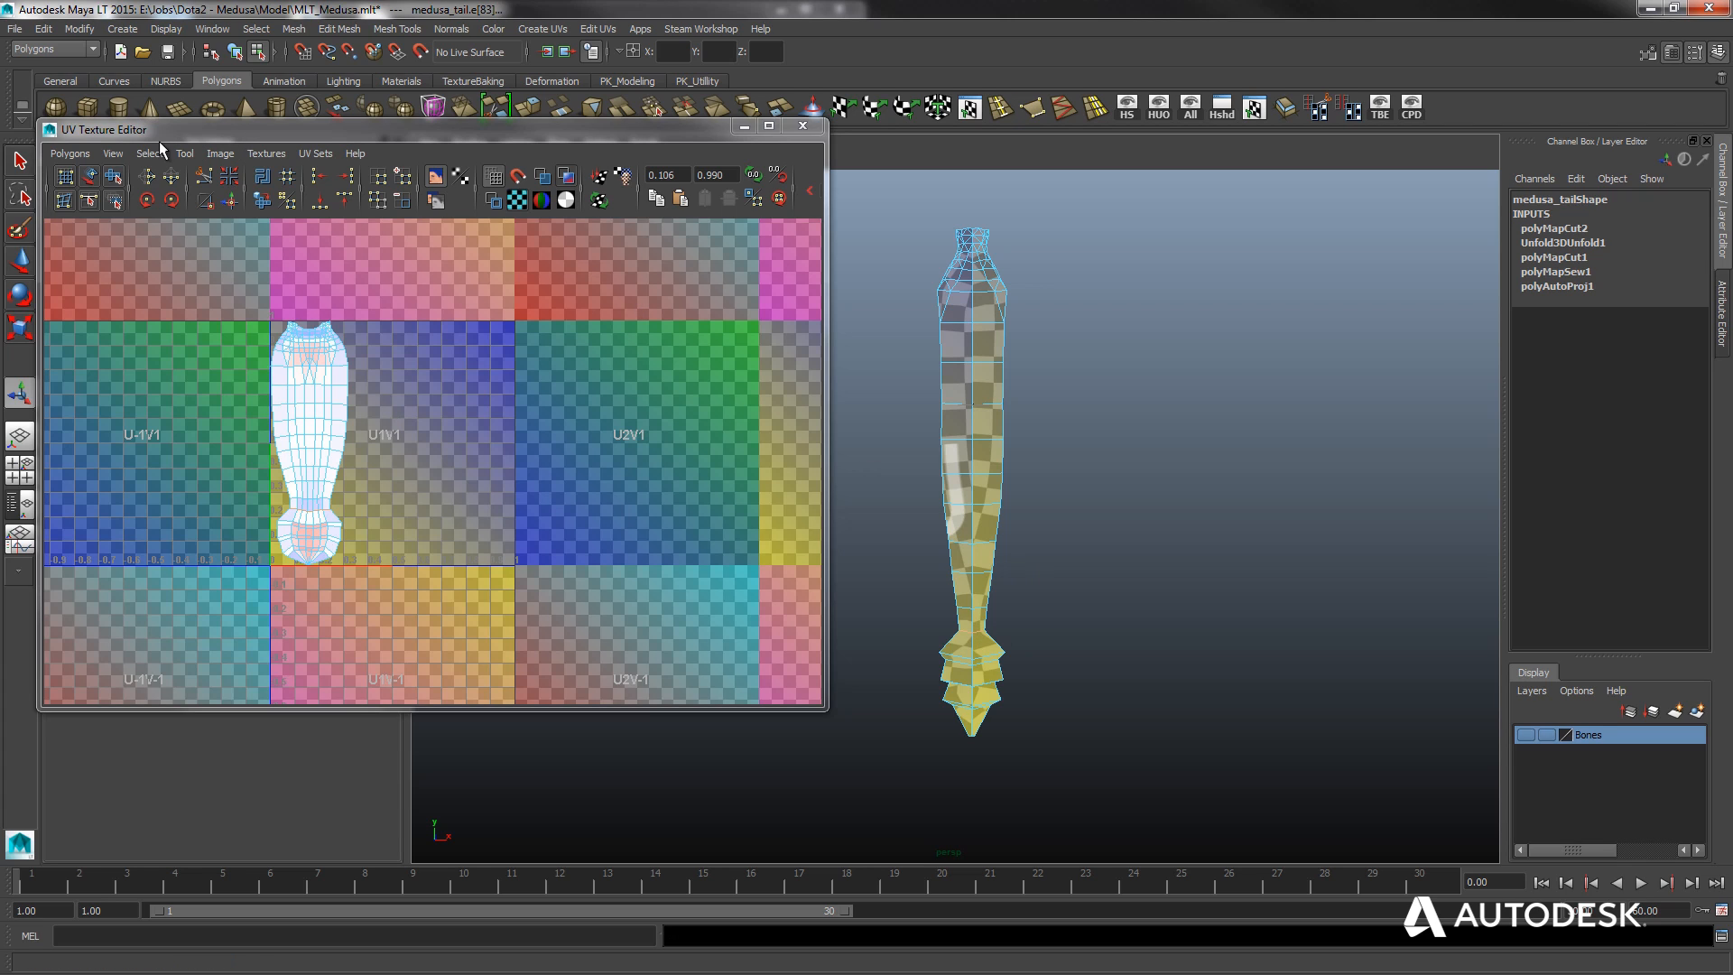
left_click(596, 29)
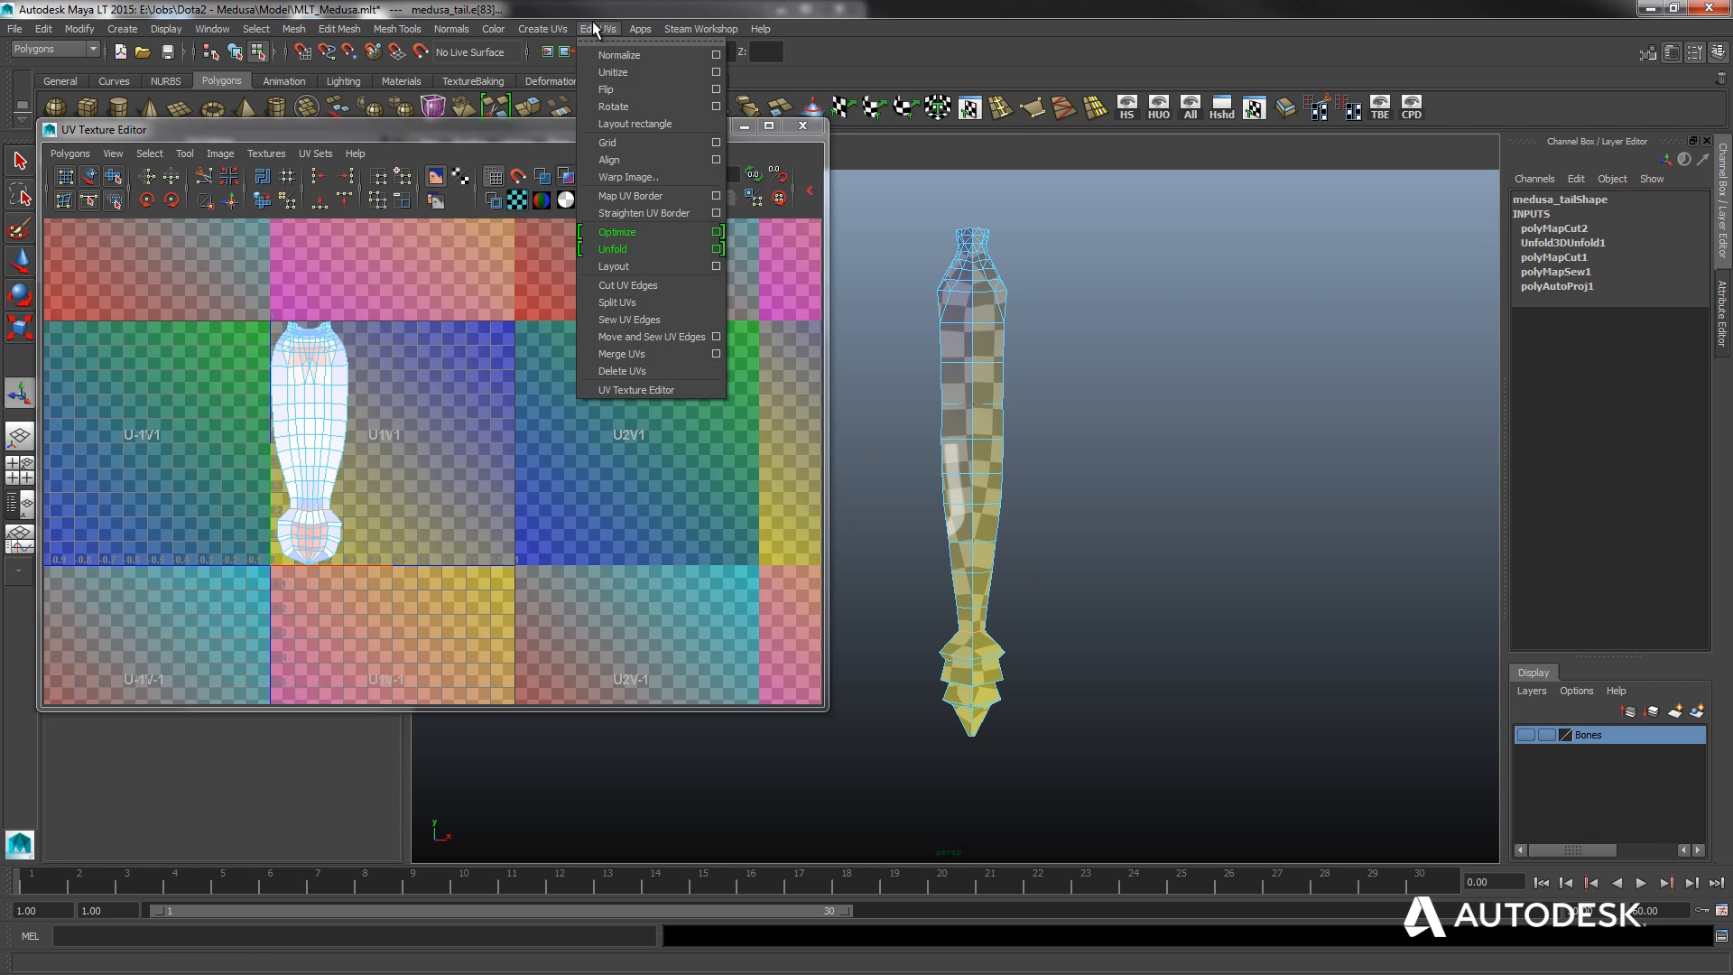
left_click(623, 285)
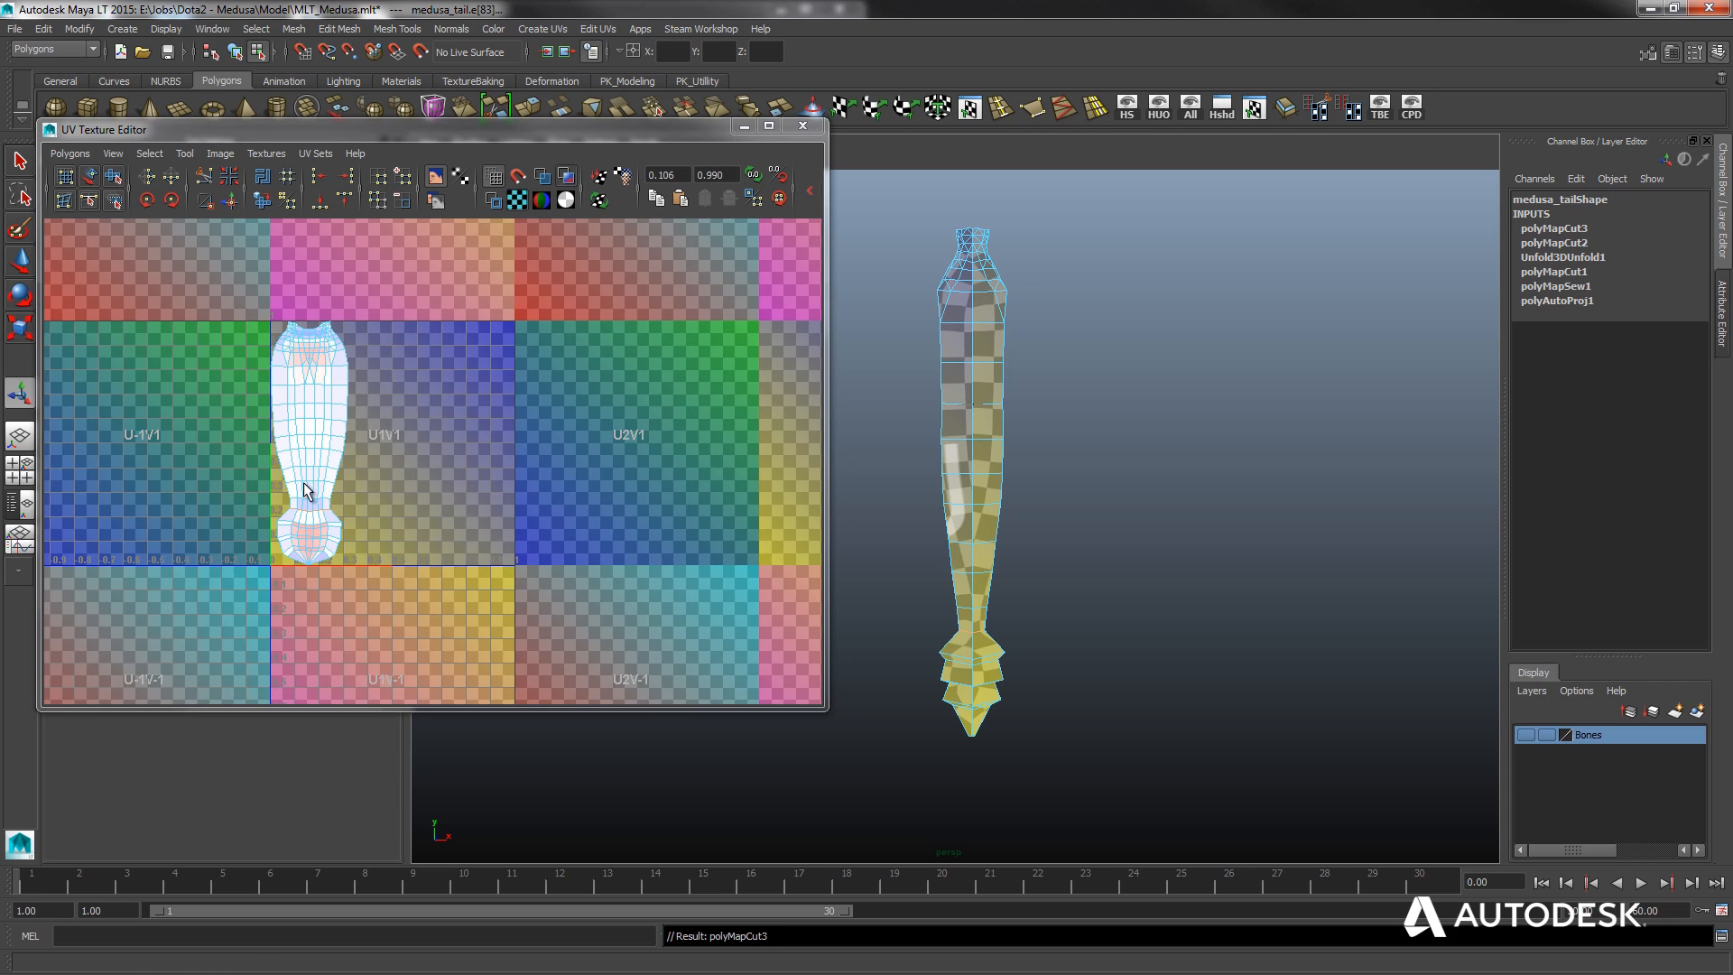
Select the edges running down the sides of the rattle and around its tip, and split them with Cut UV Edges.
left_click_drag(1056, 681, 1111, 674, "alt")
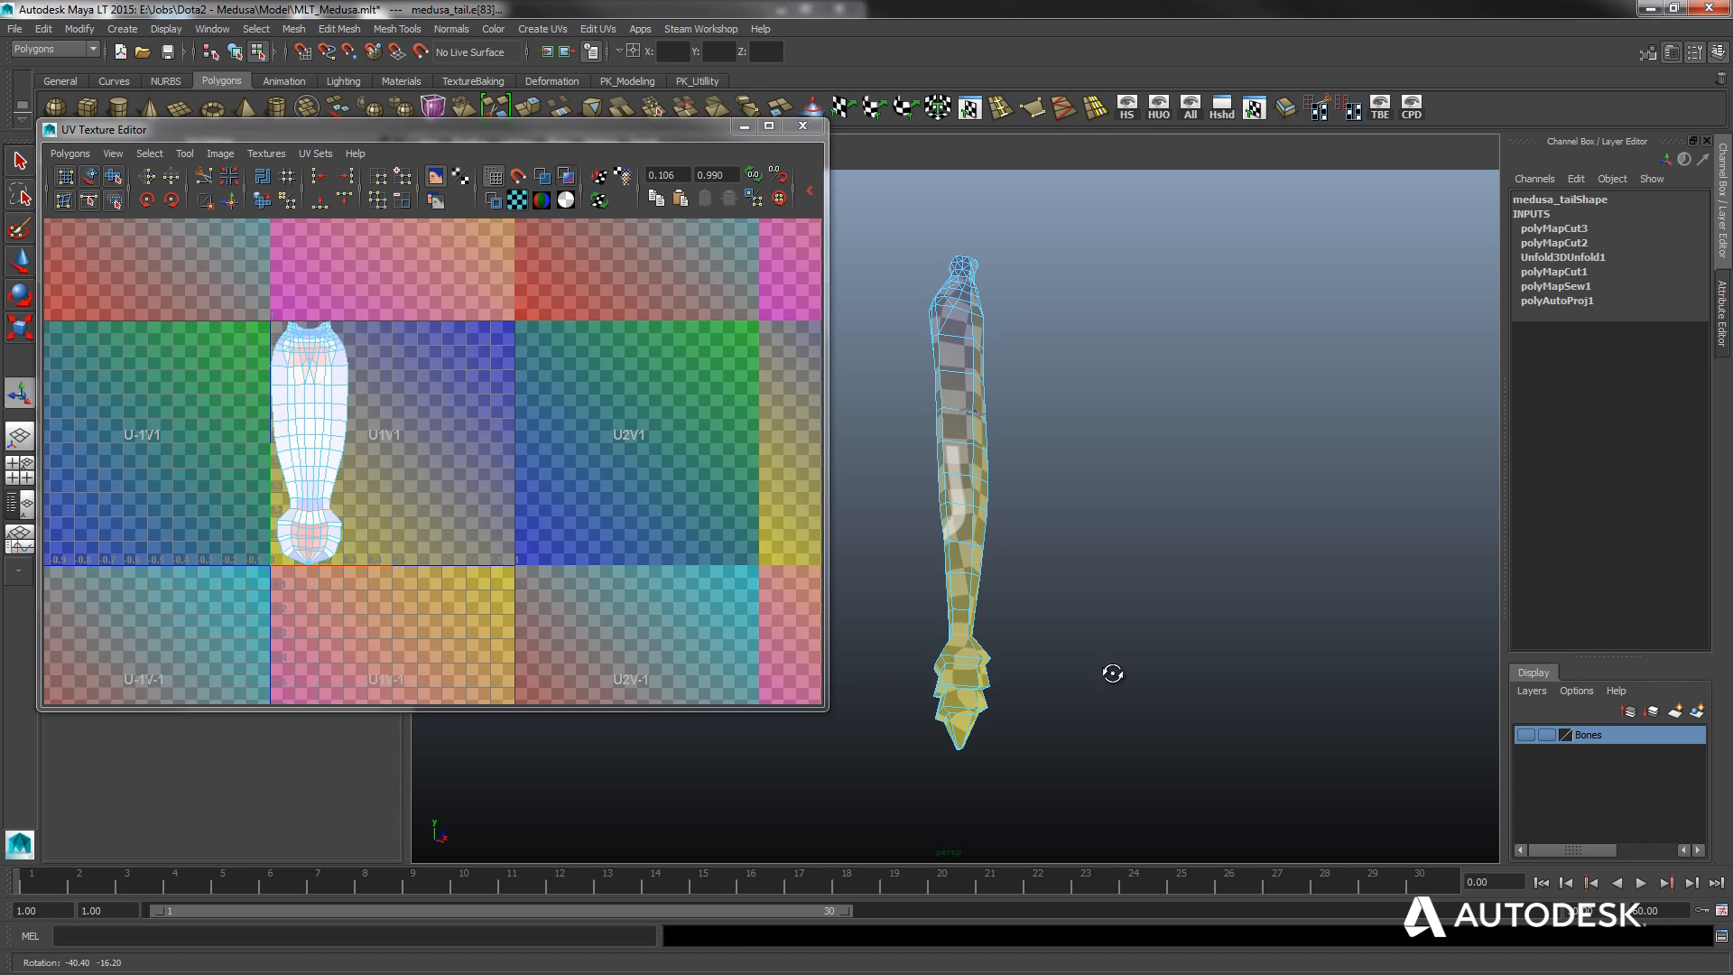
scroll(986, 700, "up", 3)
middle_click_drag(959, 733, 1020, 583, "alt")
mouse_move(1021, 583)
left_mouse_down("alt")
mouse_move(1004, 569)
mouse_move(1040, 571)
mouse_move(1022, 567)
left_mouse_up("alt")
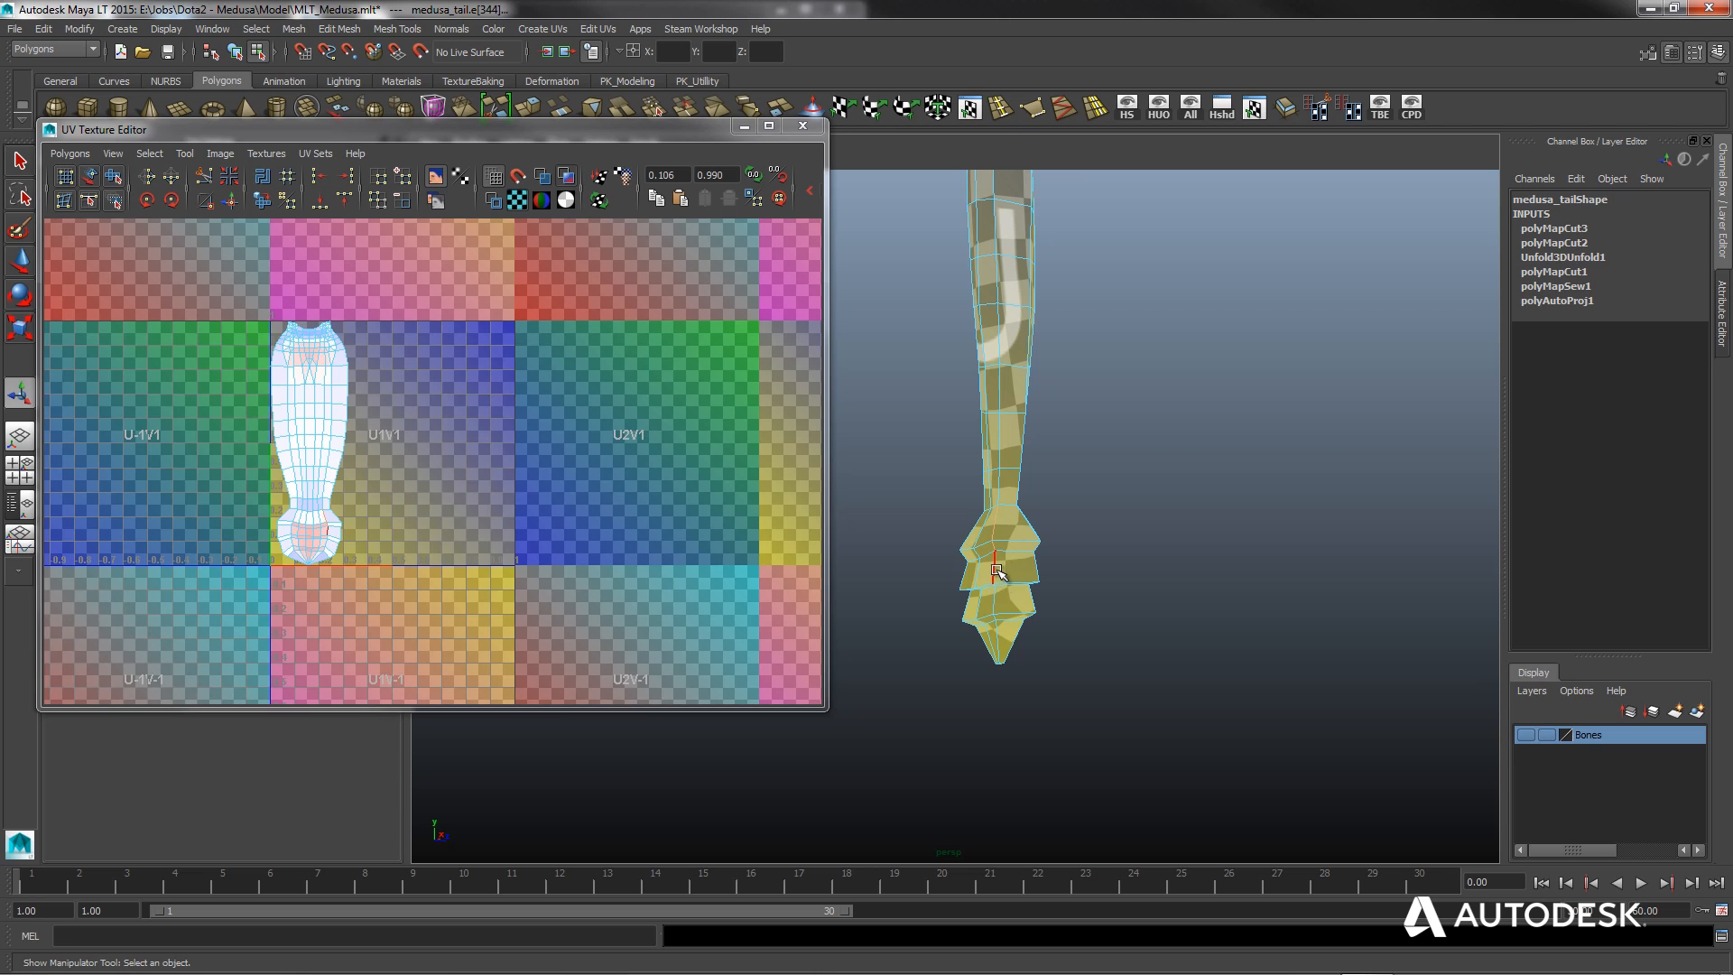
scroll(1040, 619, "up", 3)
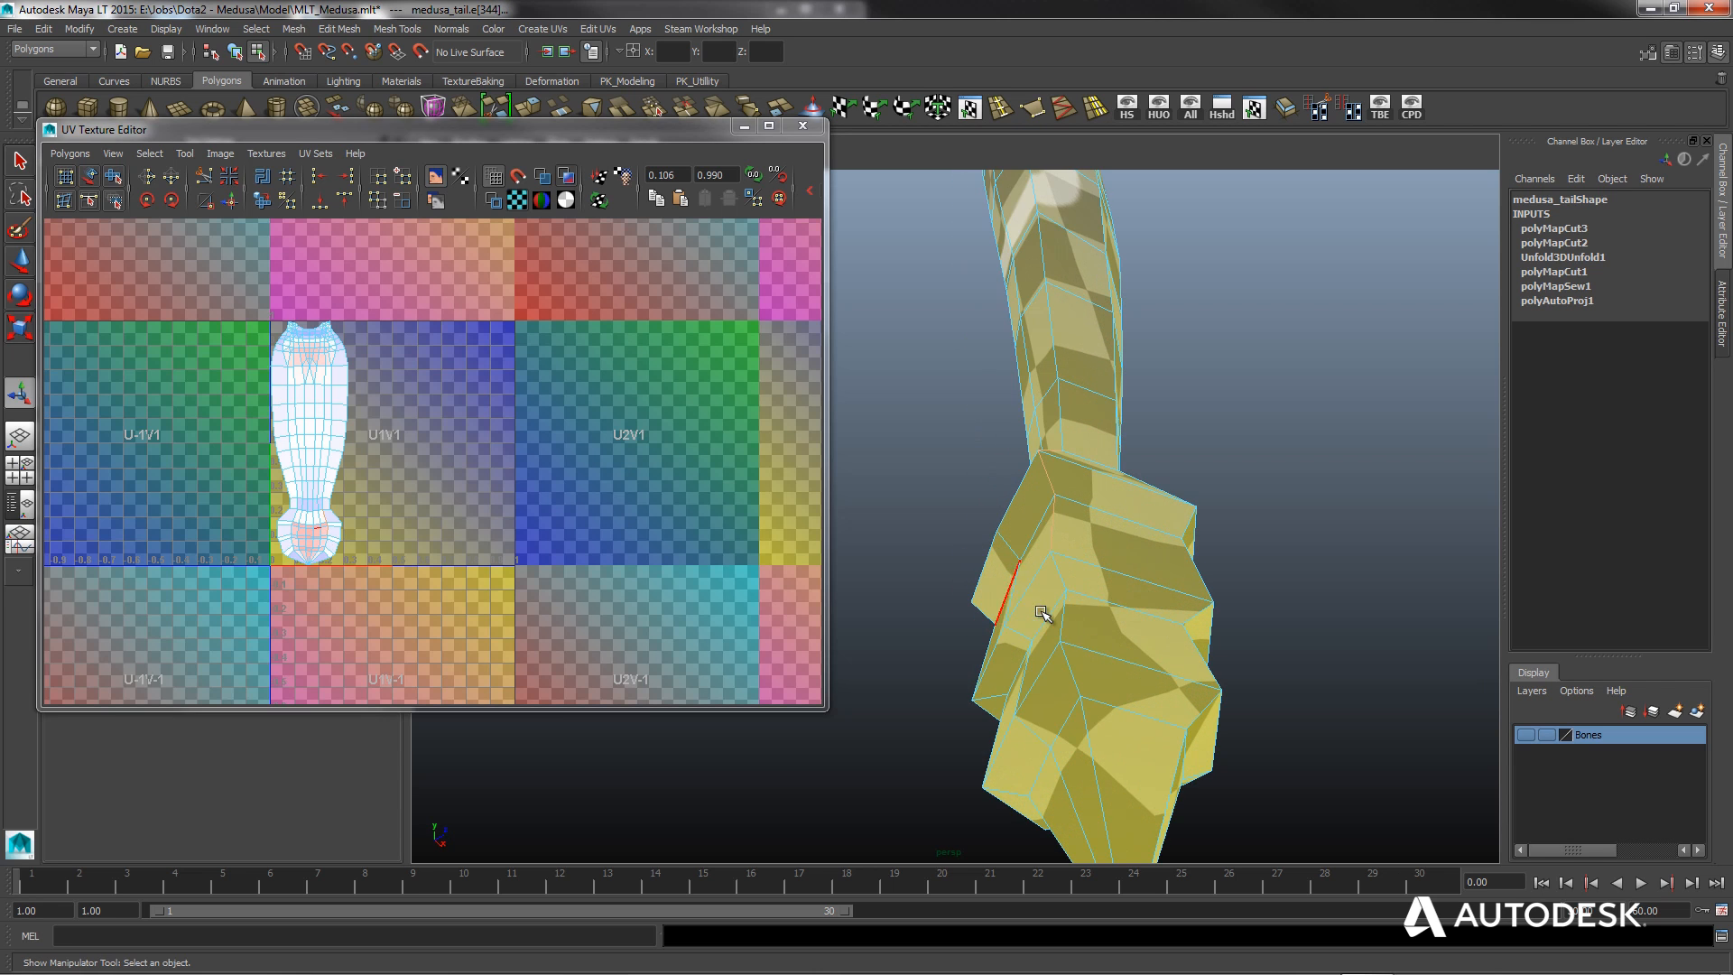
left_click_drag(1067, 616, 1102, 469, "alt")
left_click(1021, 471)
left_click(1021, 502, "shift")
left_click(1025, 561, "shift")
scroll(1102, 468, "up", 3)
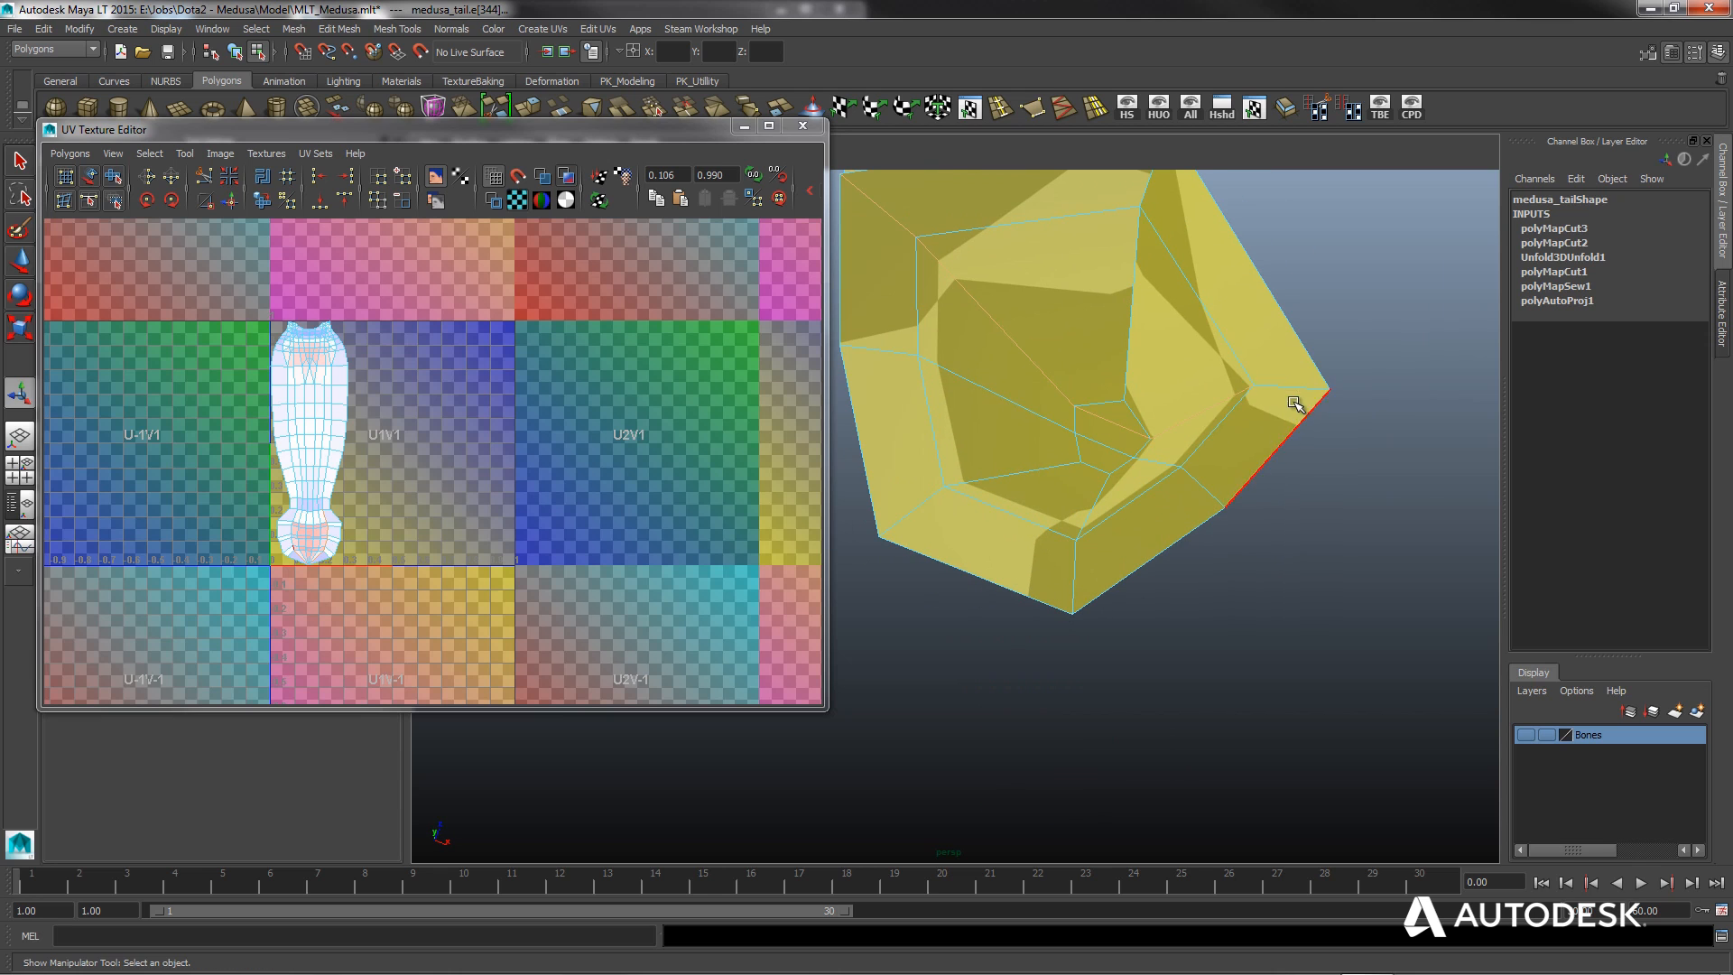
left_click_drag(1297, 402, 1142, 616, "alt")
left_click_drag(1068, 661, 1133, 638, "alt")
left_click(1206, 578, "shift")
left_click(1208, 424, "shift")
right_click_drag(1230, 359, 1116, 460, "alt")
left_click(1092, 392, "shift")
right_click_drag(1091, 392, 1025, 511, "alt")
left_click_drag(1026, 511, 975, 515, "alt")
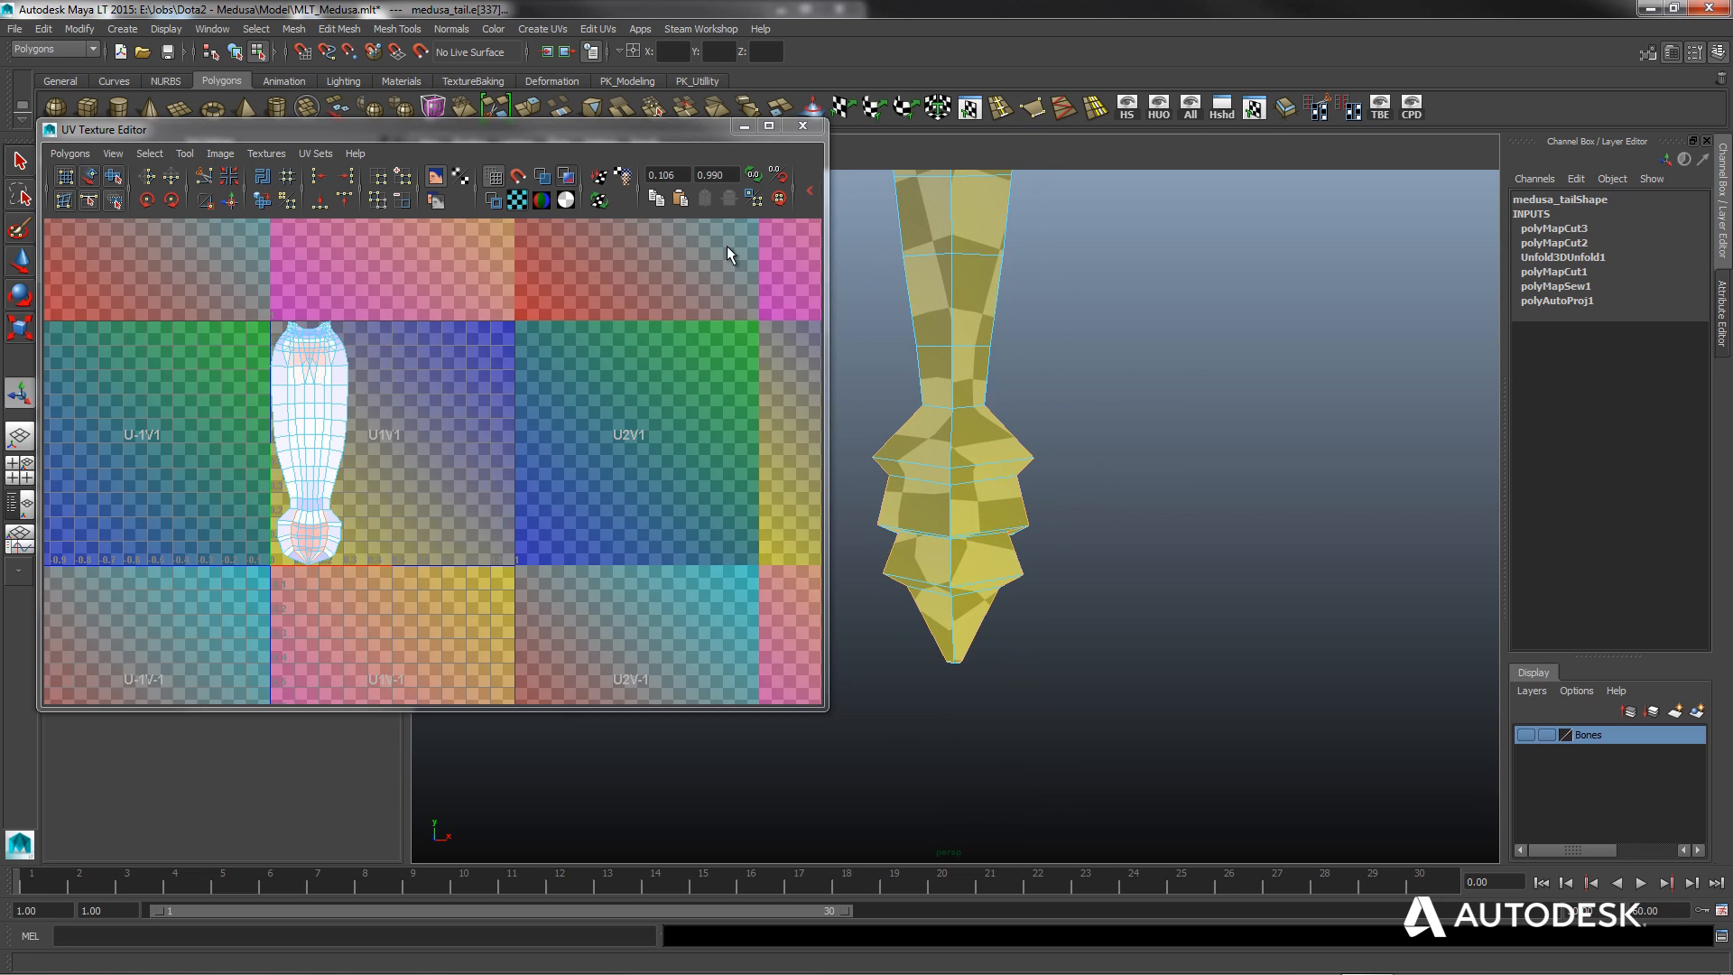
left_click(597, 29)
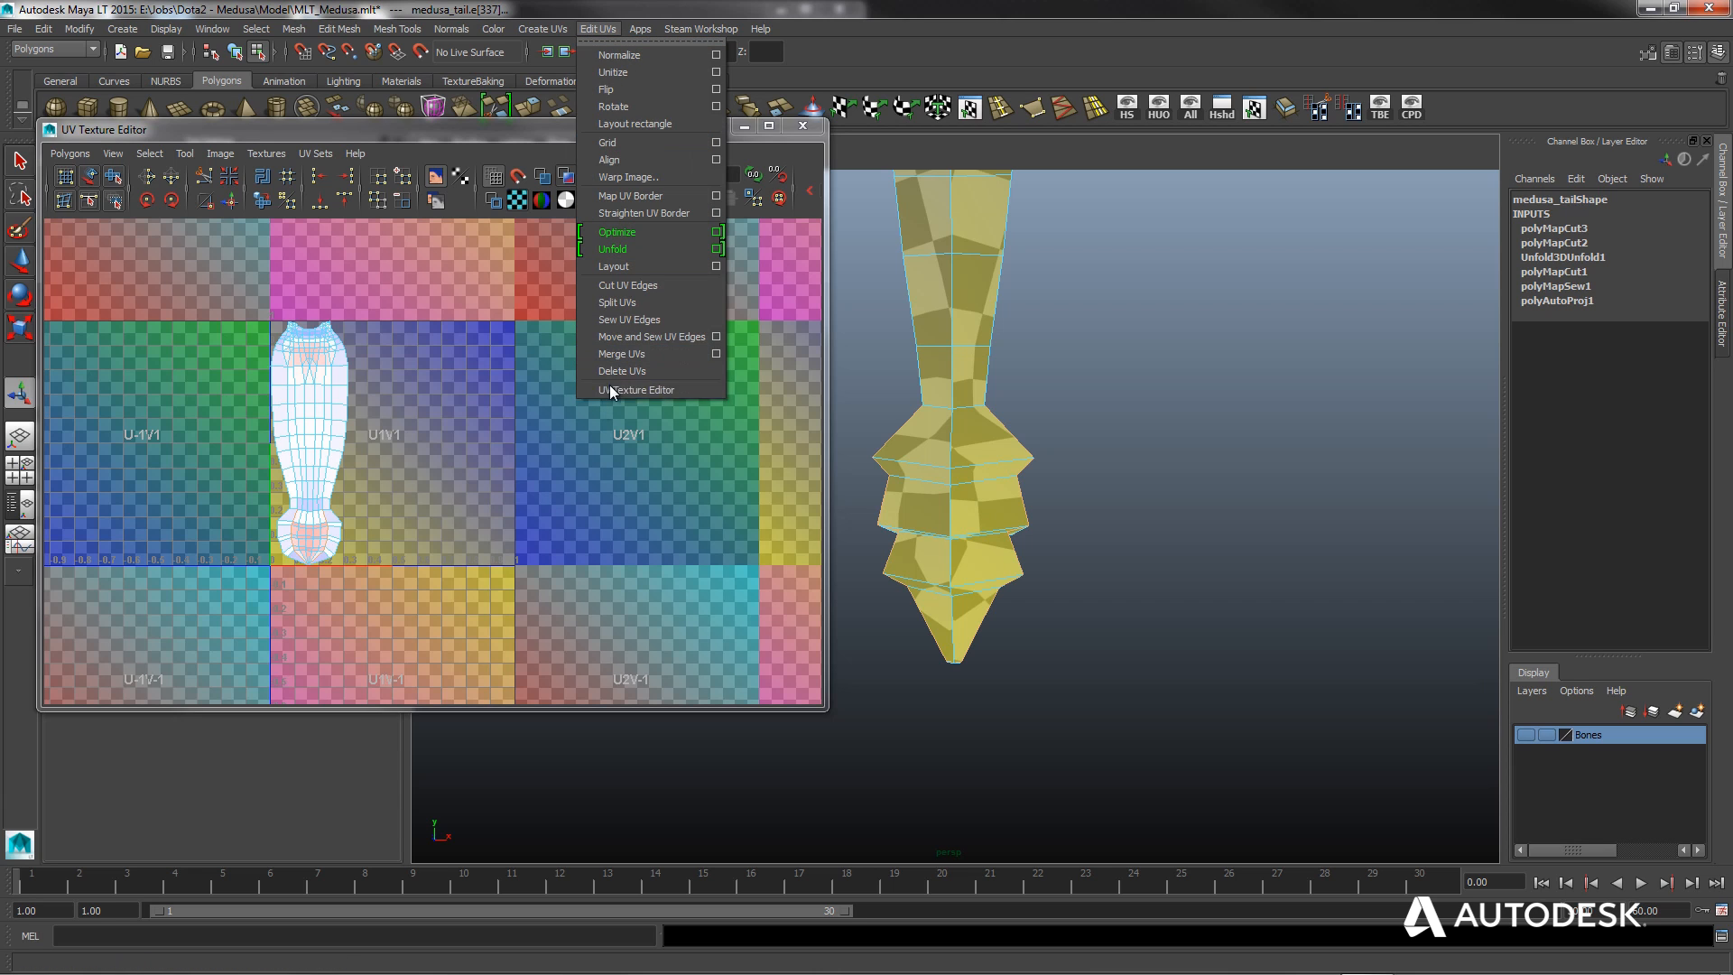
left_click(631, 287)
Select all of the tail's UVs in the UV Texture Editor, unfold them with Unfold and check the separated rattle shells.
middle_click_drag(934, 269, 1055, 441, "alt")
right_click_drag(1055, 440, 1123, 440)
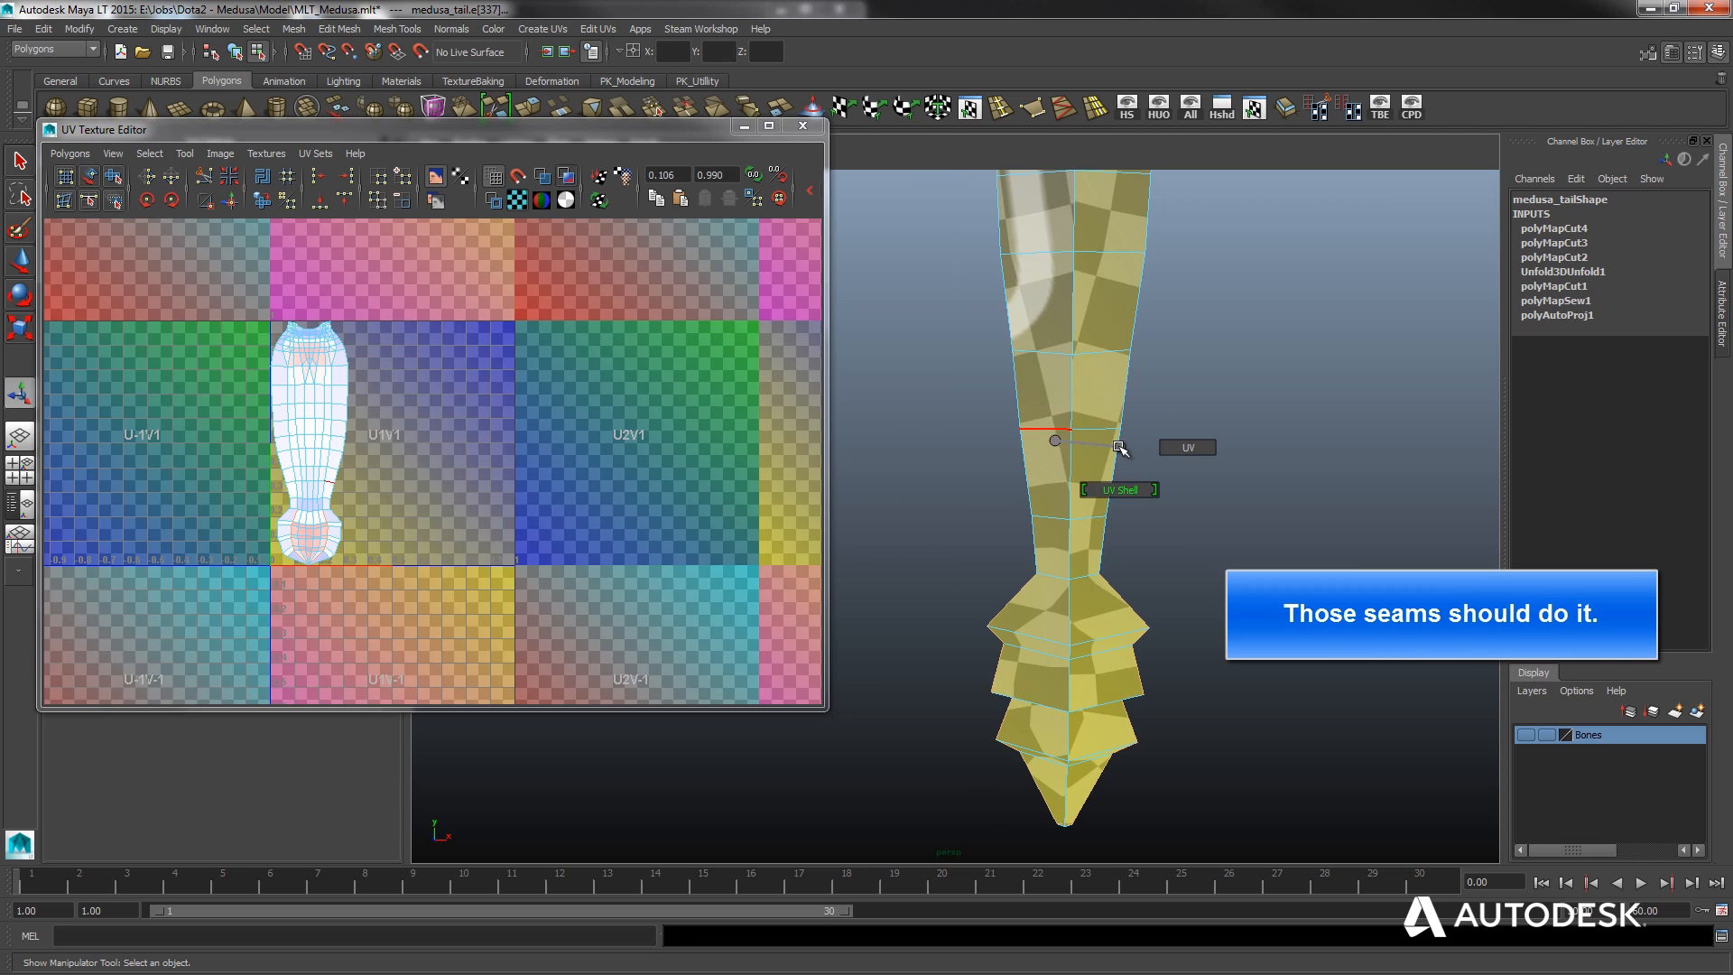
right_click_drag(279, 408, 350, 408)
left_click_drag(419, 571, 432, 588)
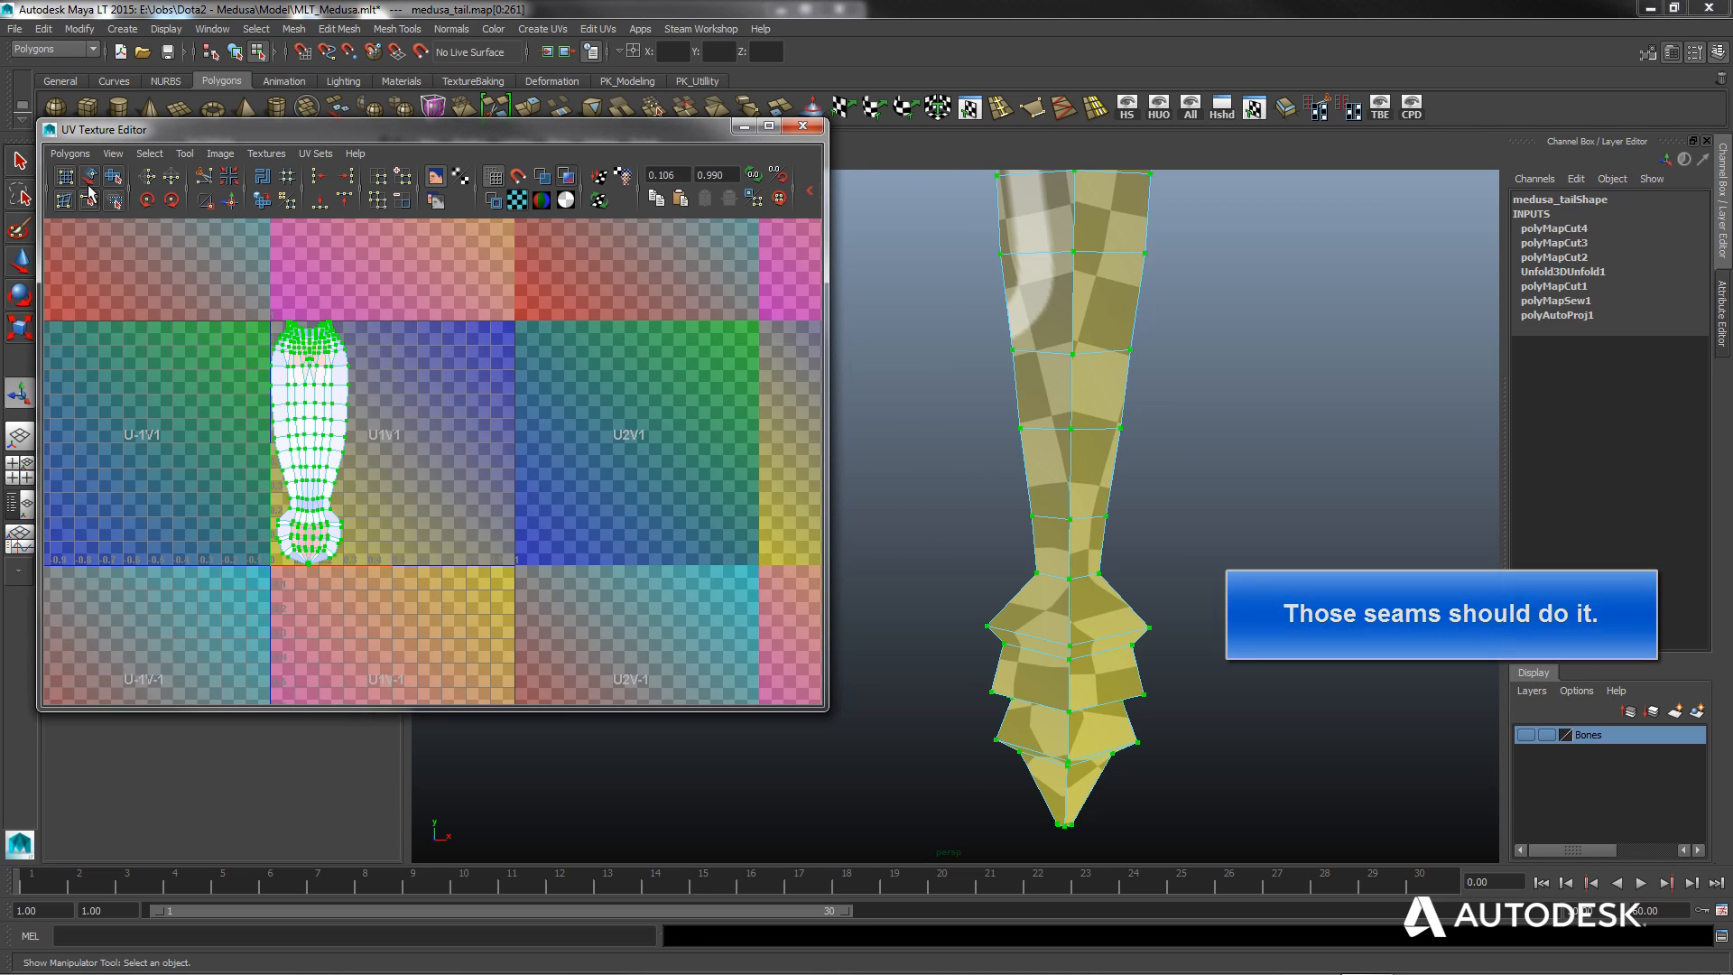
left_click(64, 155)
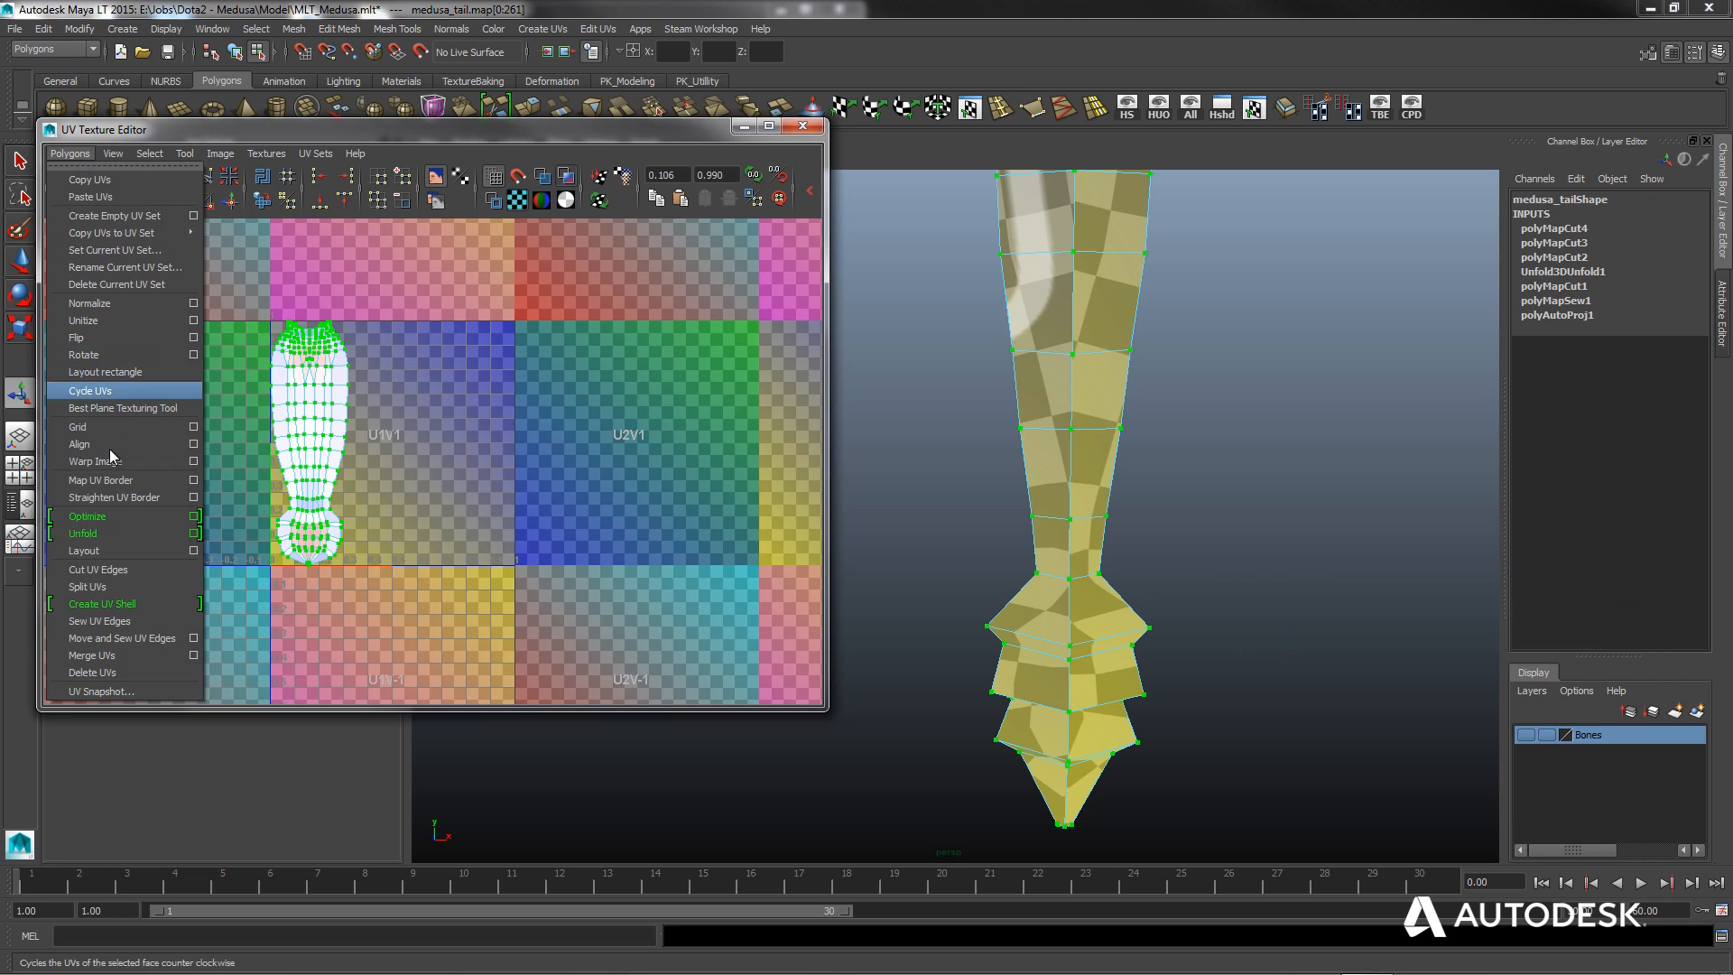
left_click(99, 535)
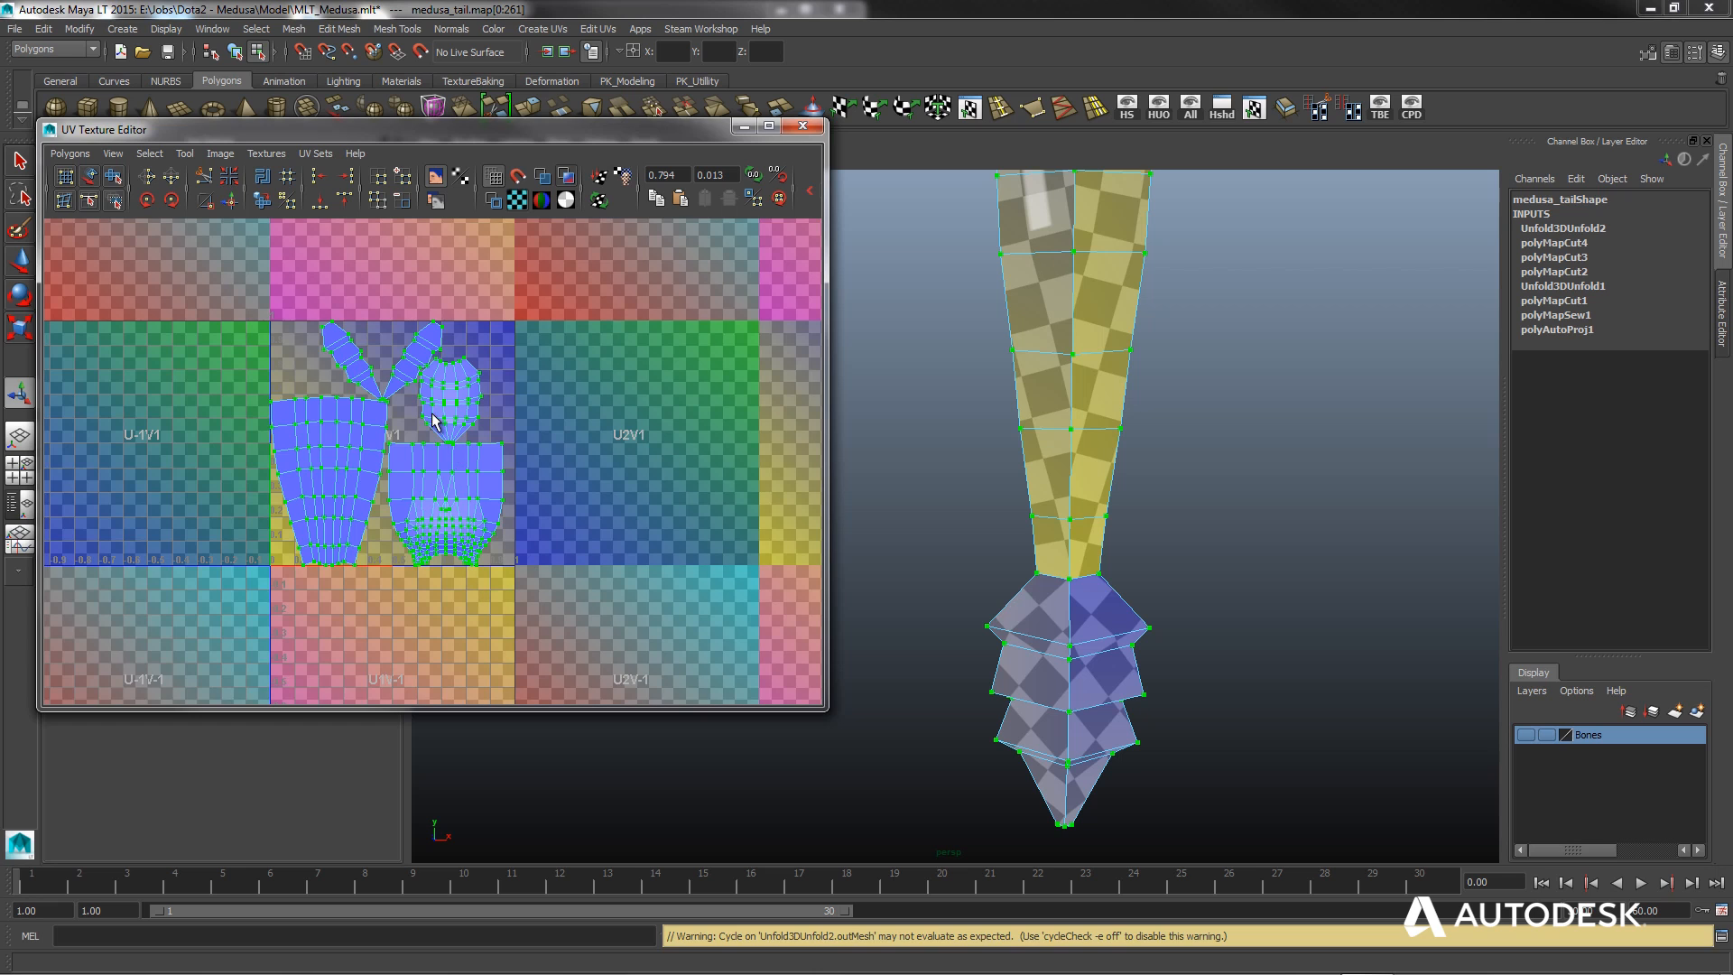
scroll(433, 421, "up", 6)
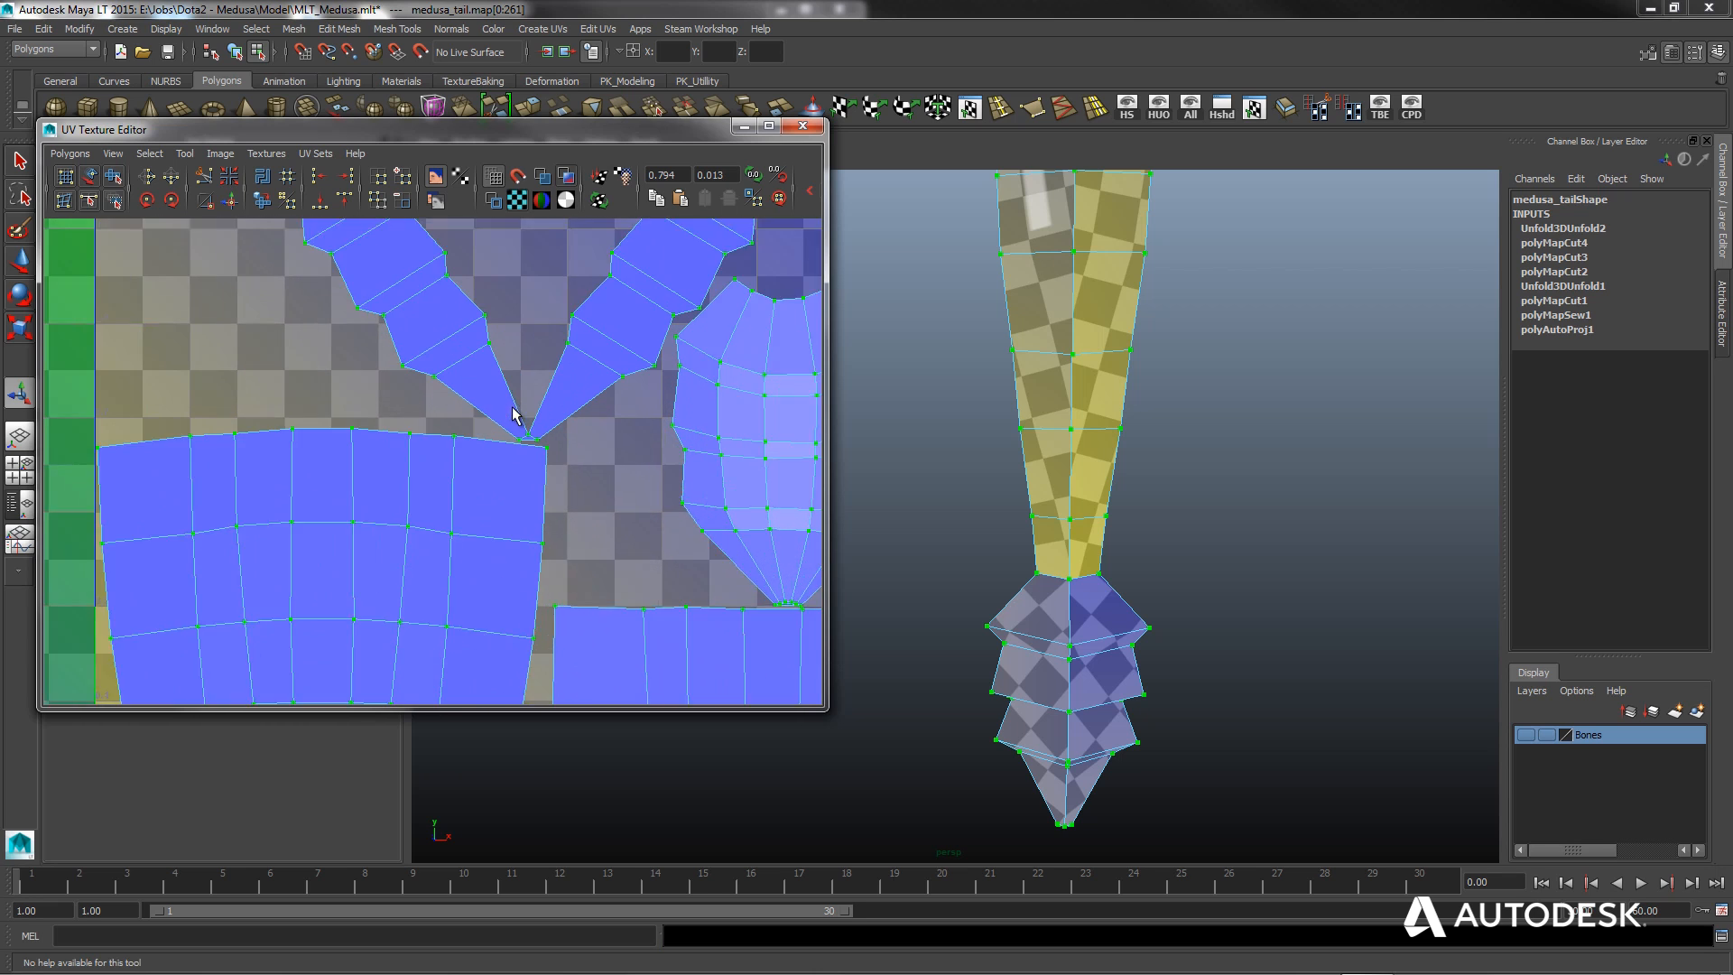
scroll(514, 414, "up", 2)
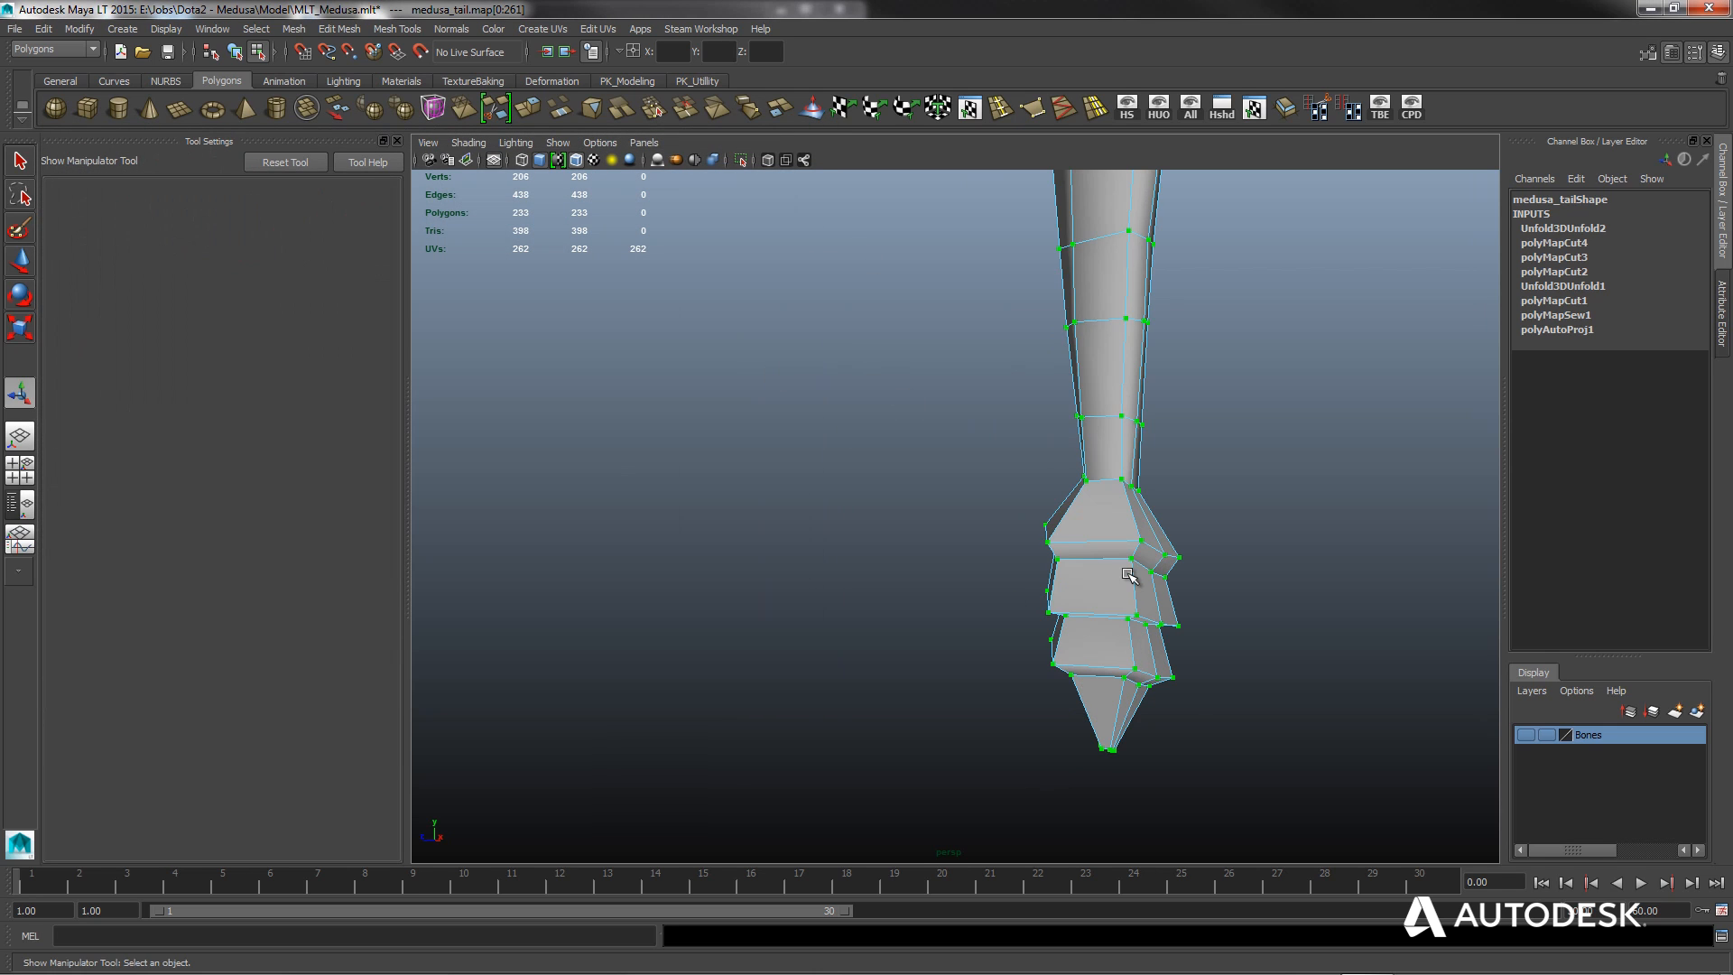
Select the tail as an object and turn on the display of its texture border edges to show the UV seams.
right_click_drag(1130, 575, 1145, 564)
left_click(1111, 605)
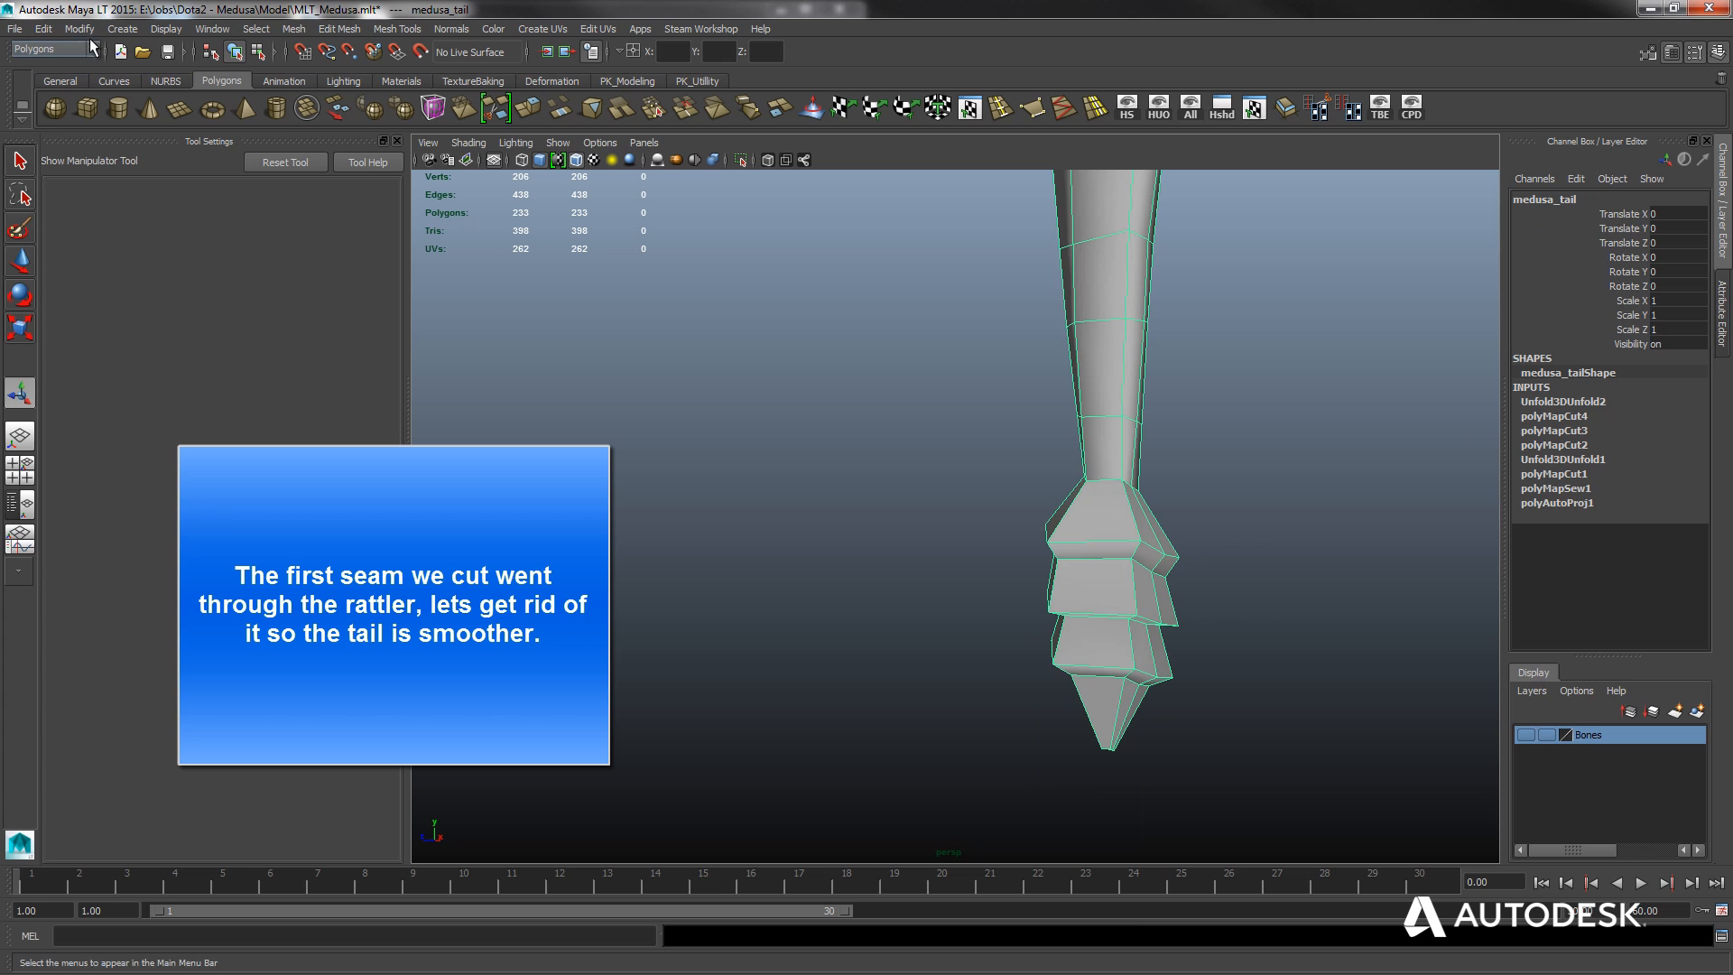
left_click(172, 33)
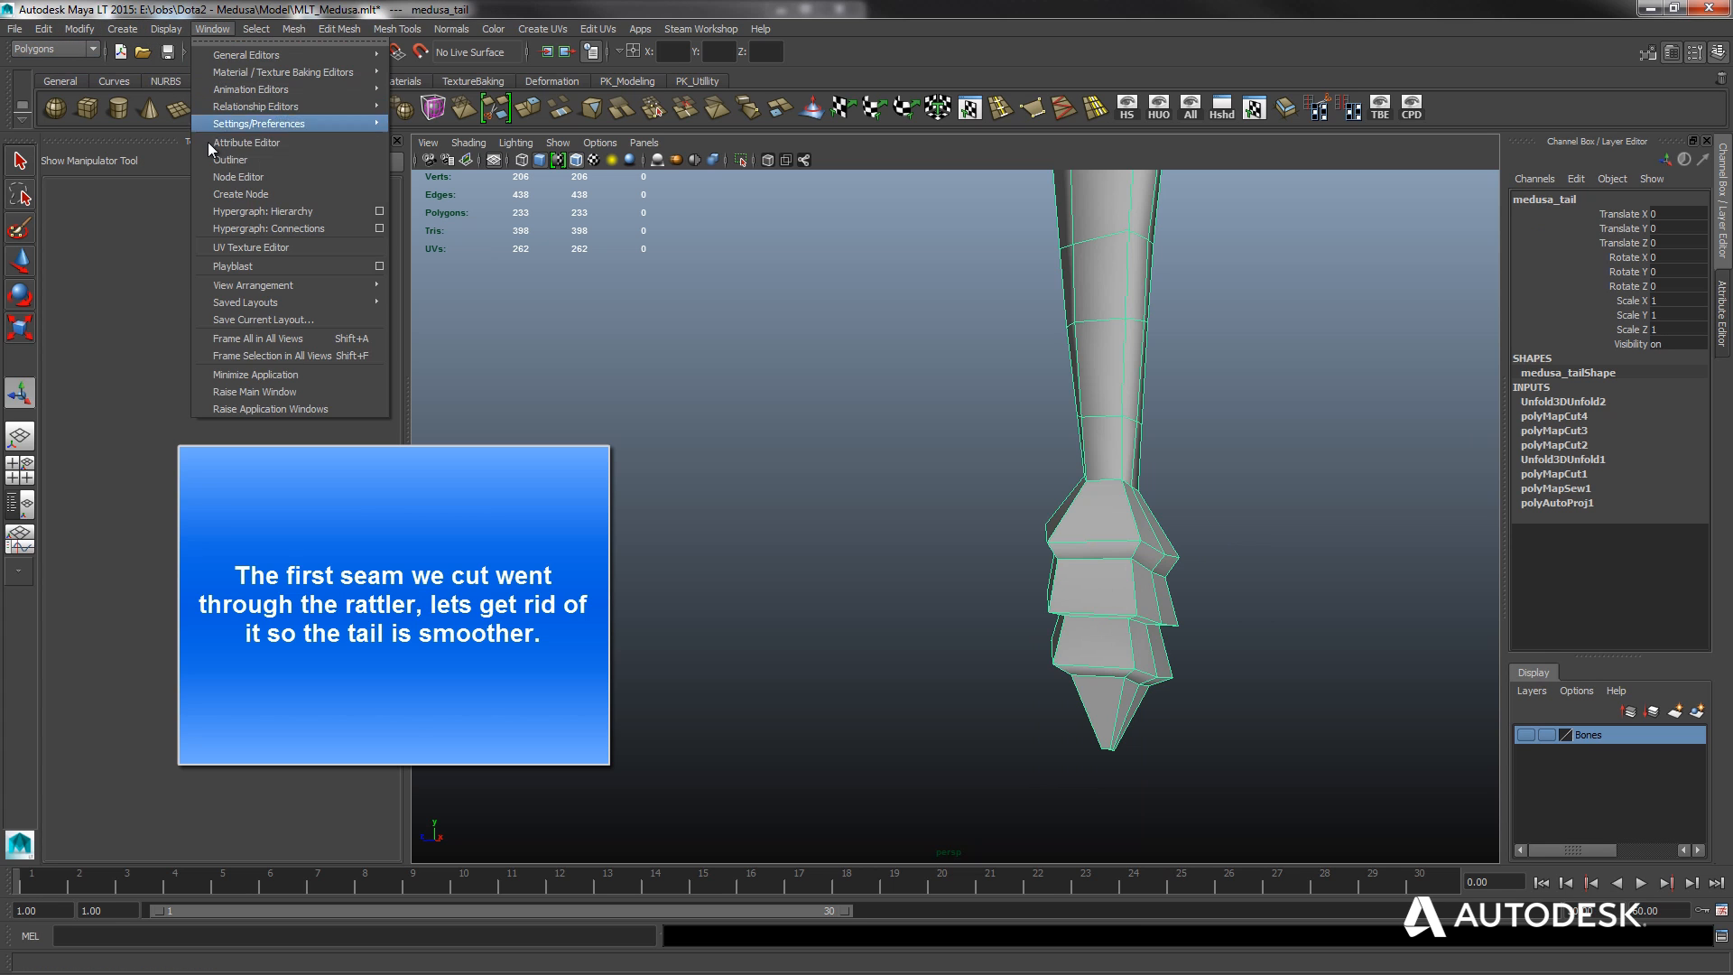
mouse_move(192, 216)
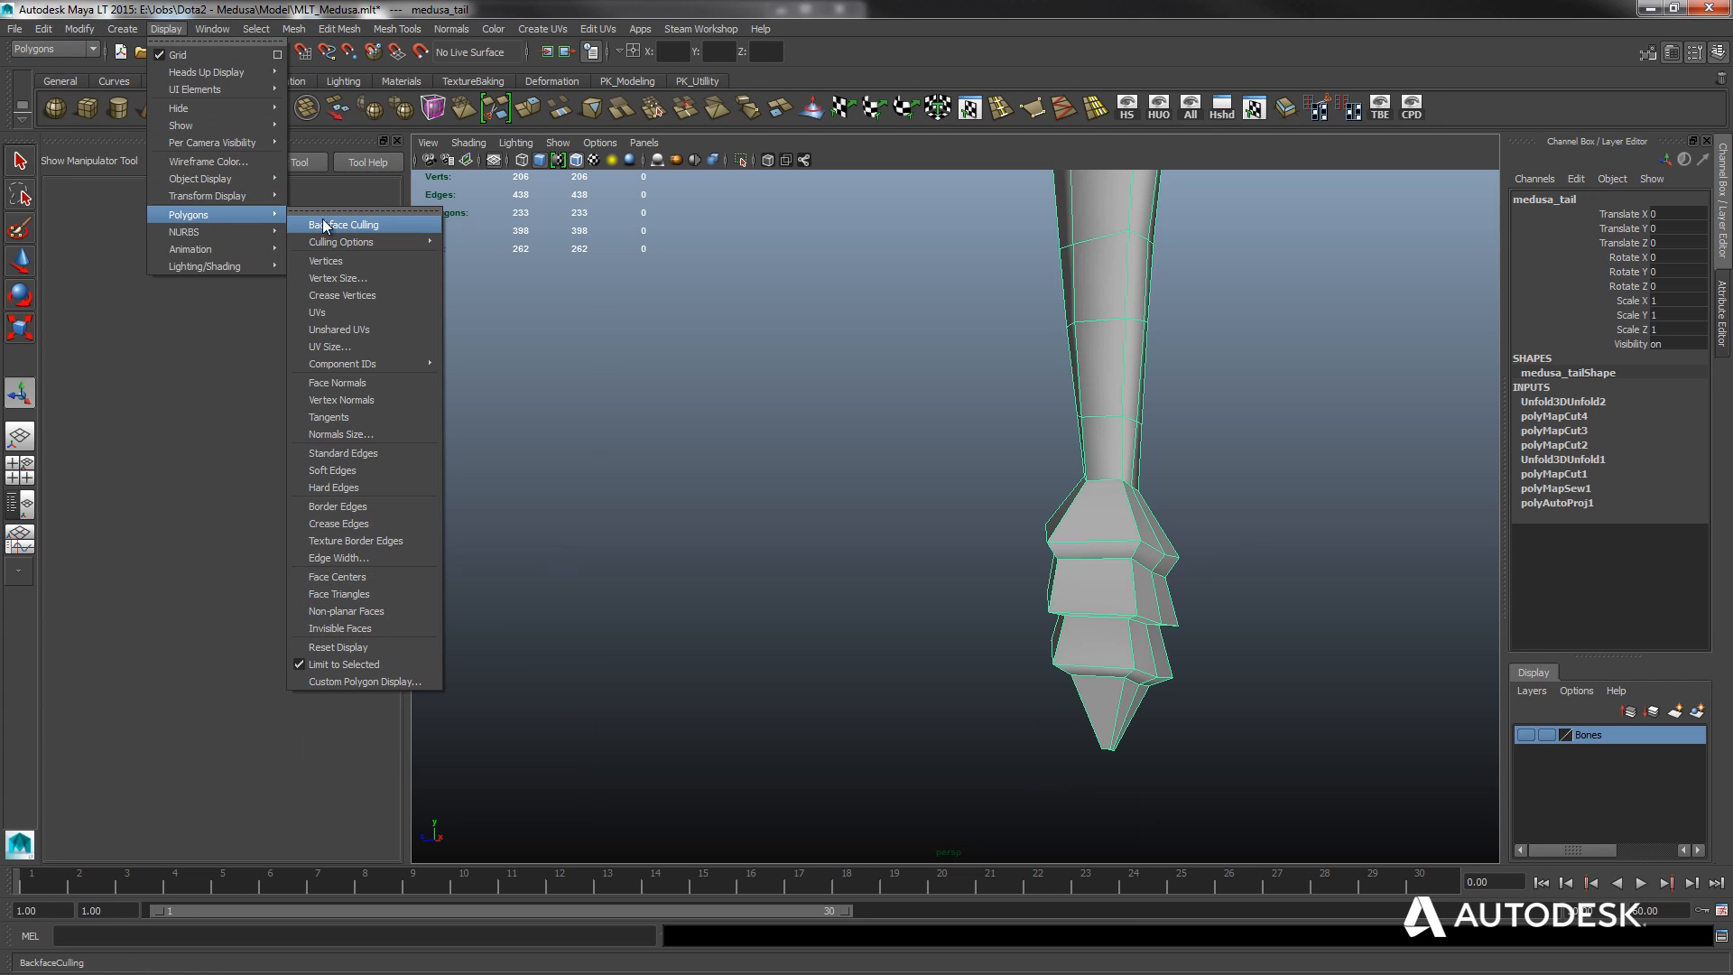
left_click(383, 539)
left_click_drag(1160, 689, 1200, 626, "alt")
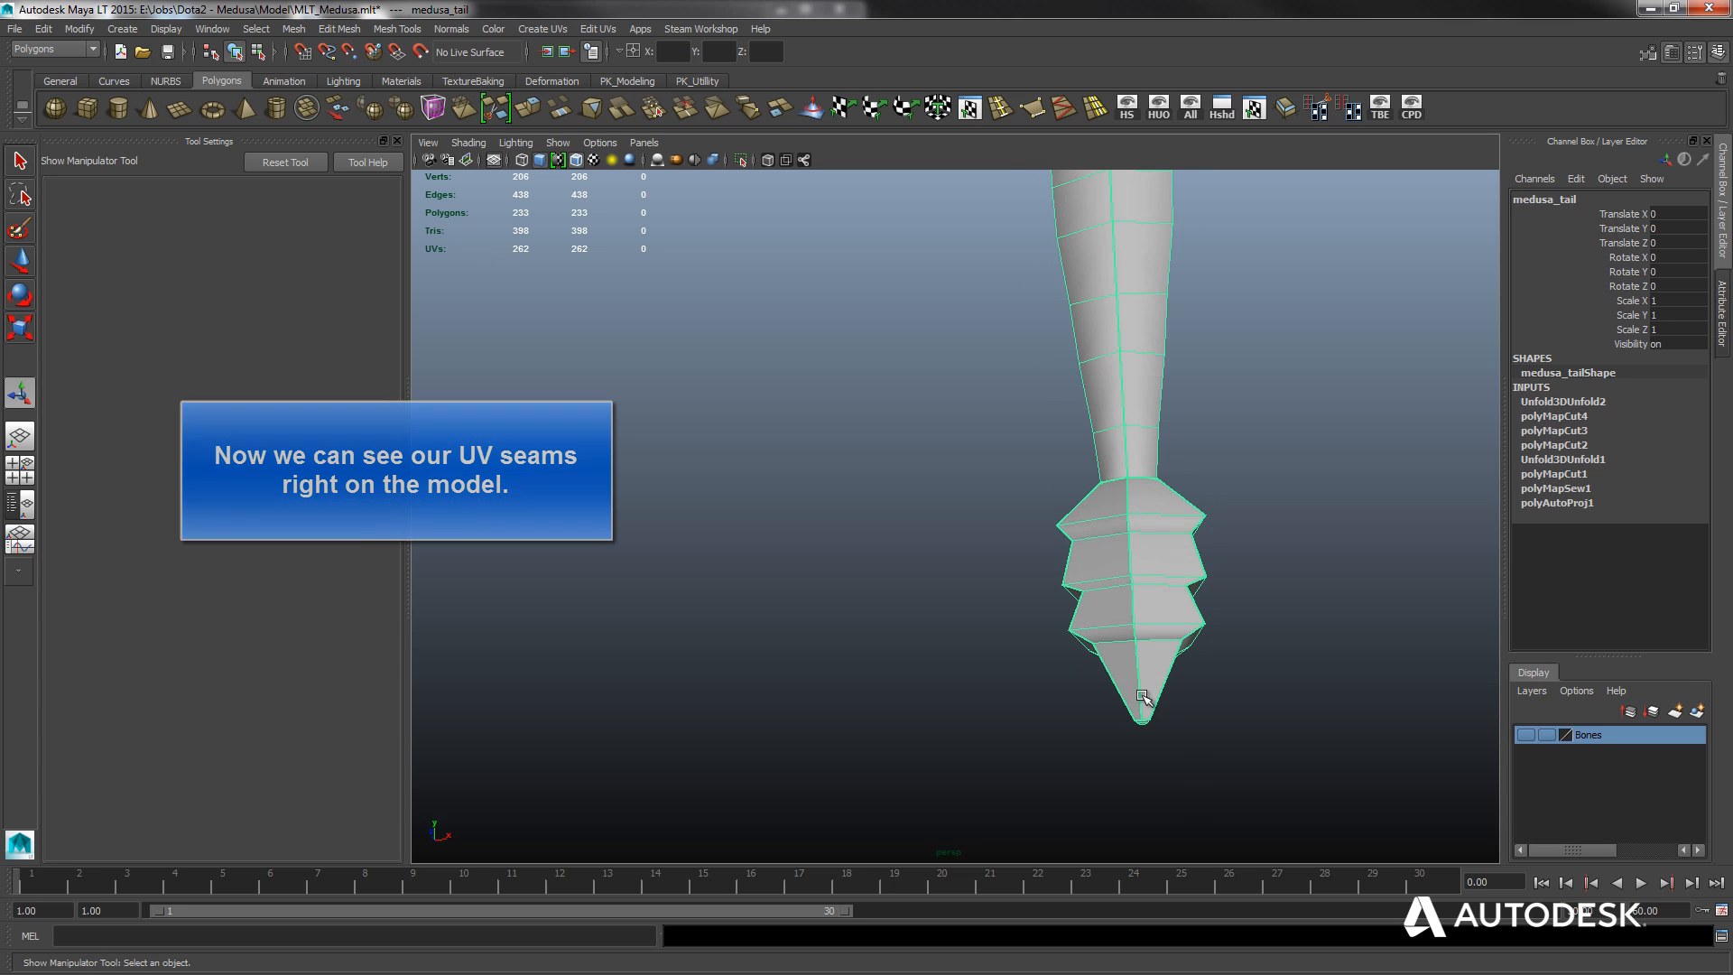
Select the first seam's edges down the middle of the rattle to its tip and join them with Sew UV Edges.
right_click(1124, 550)
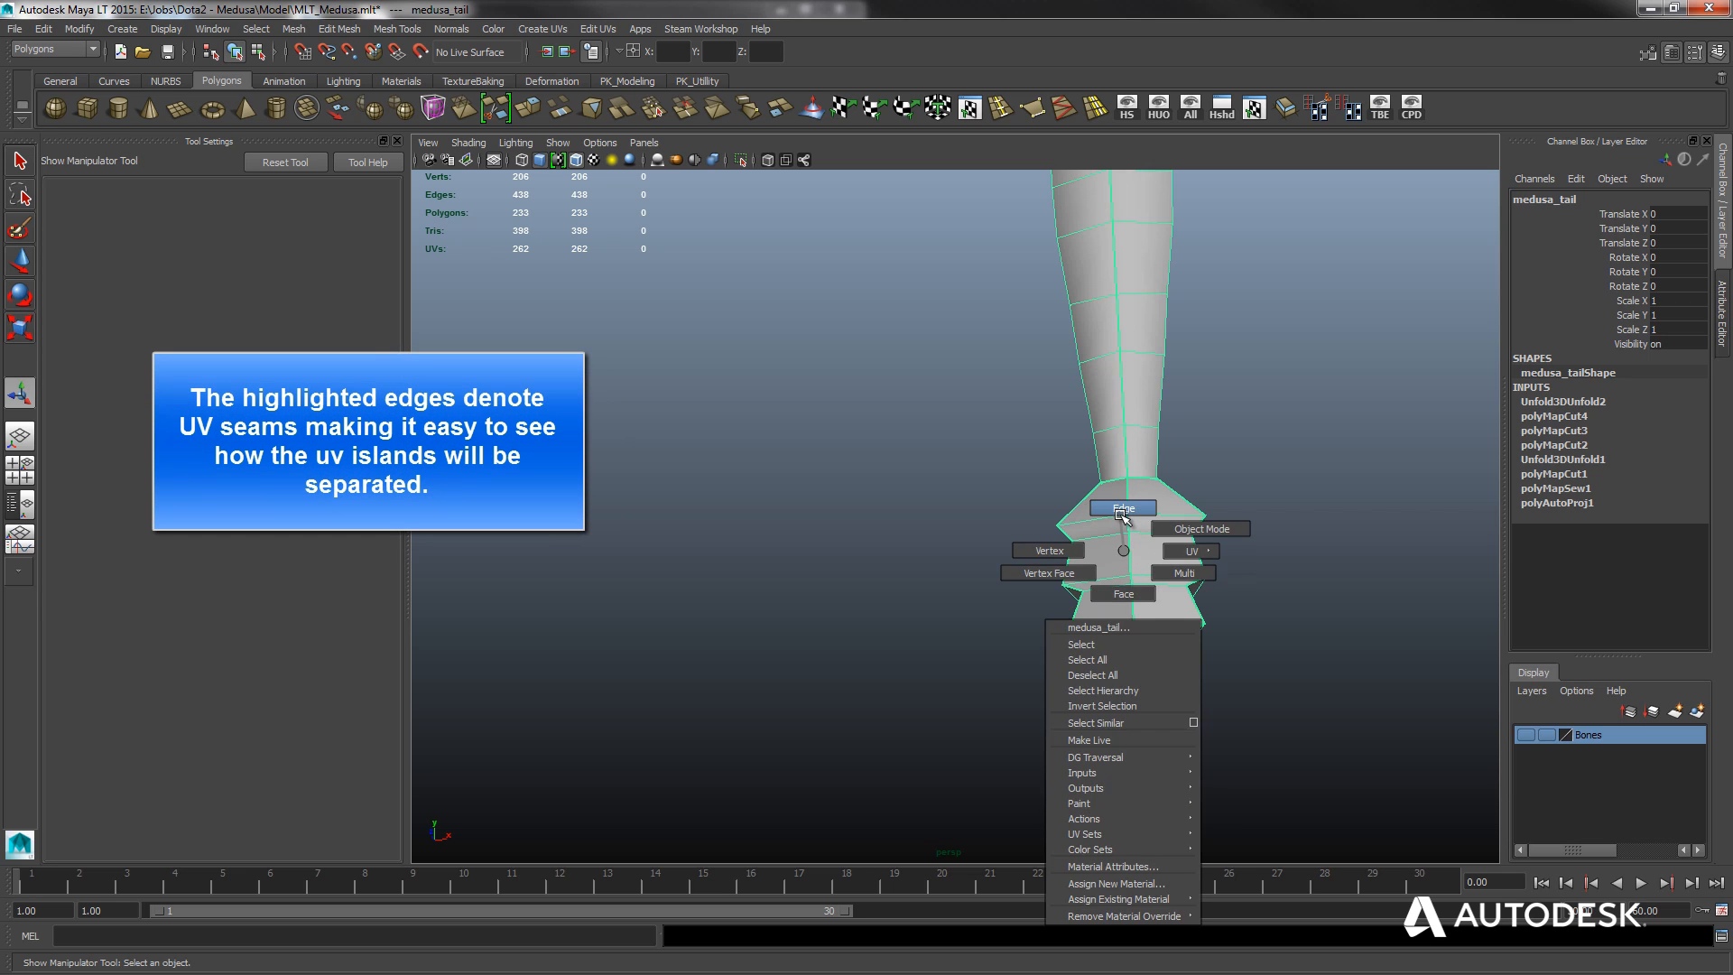
left_click(1124, 508)
left_click(1128, 499)
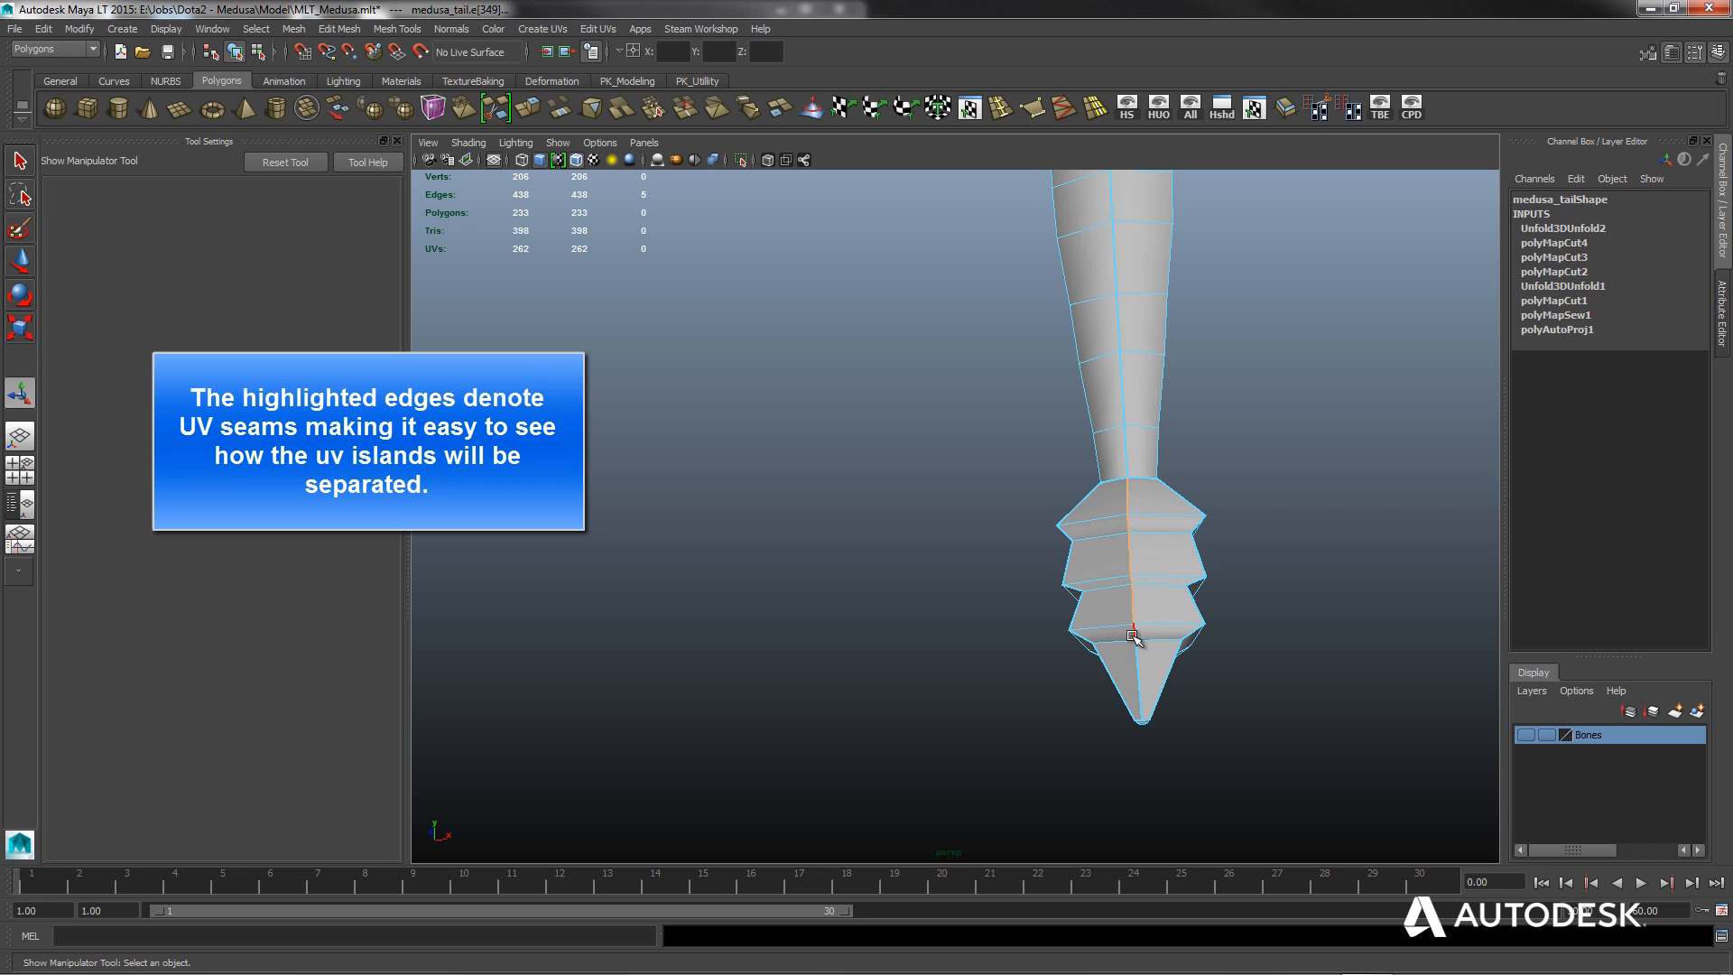
left_click_drag(1151, 679, 1124, 343, "alt")
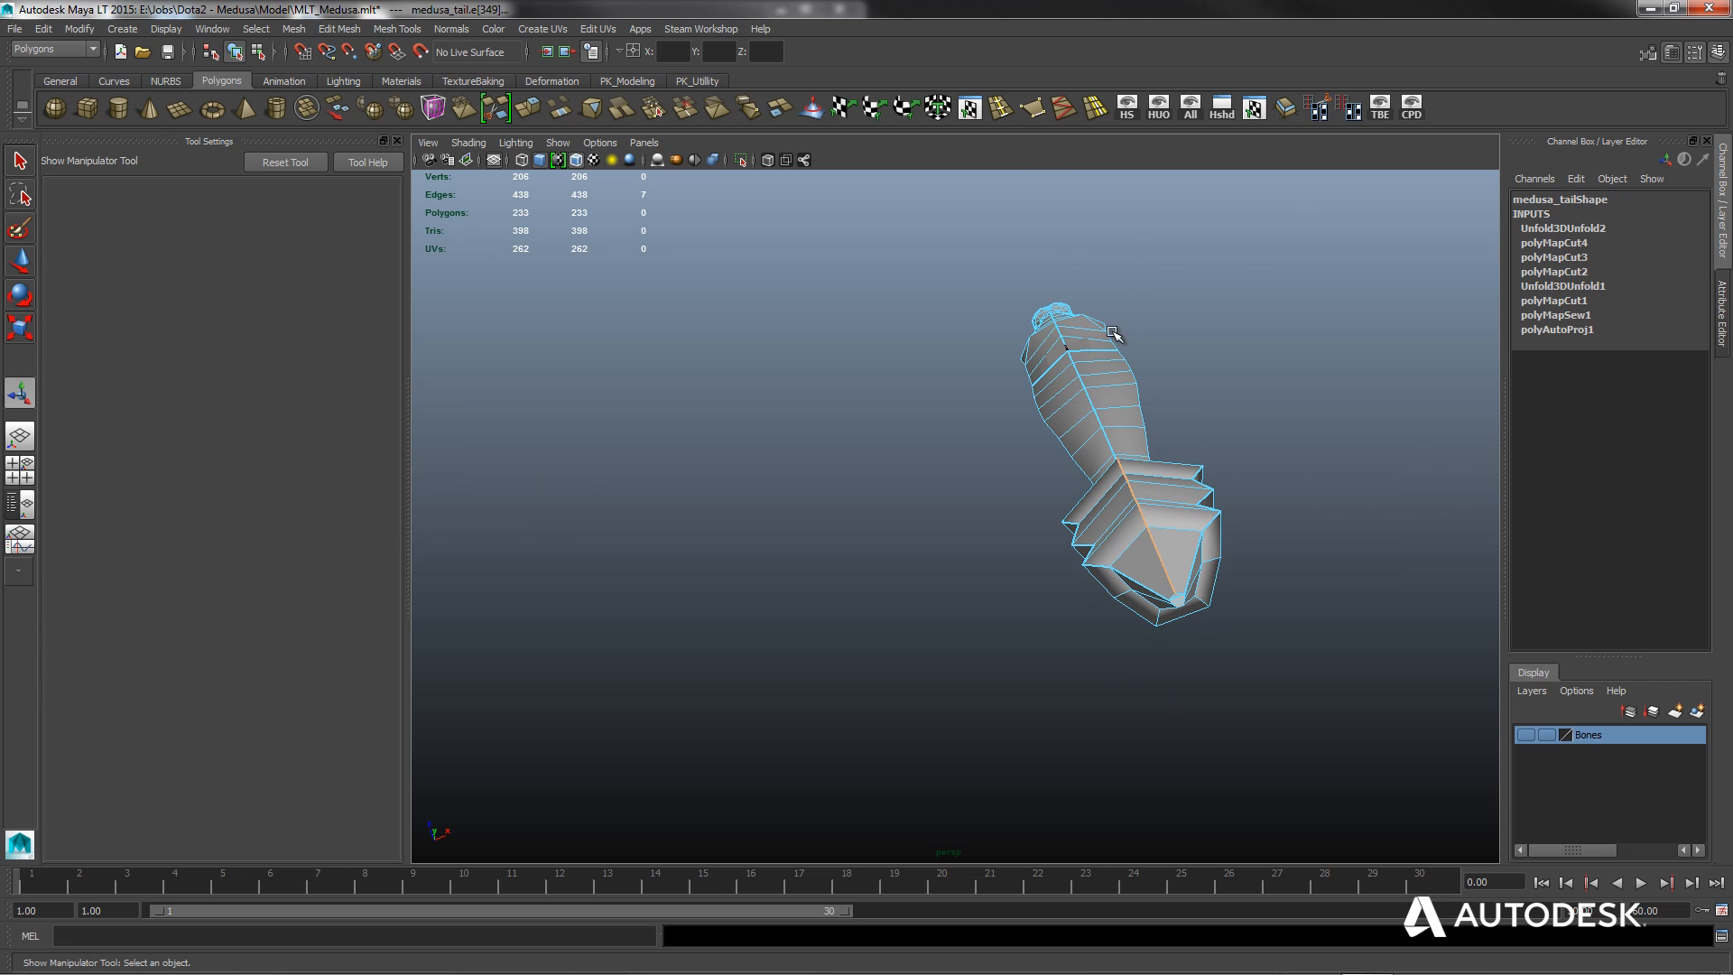
scroll(1240, 596, "up", 5)
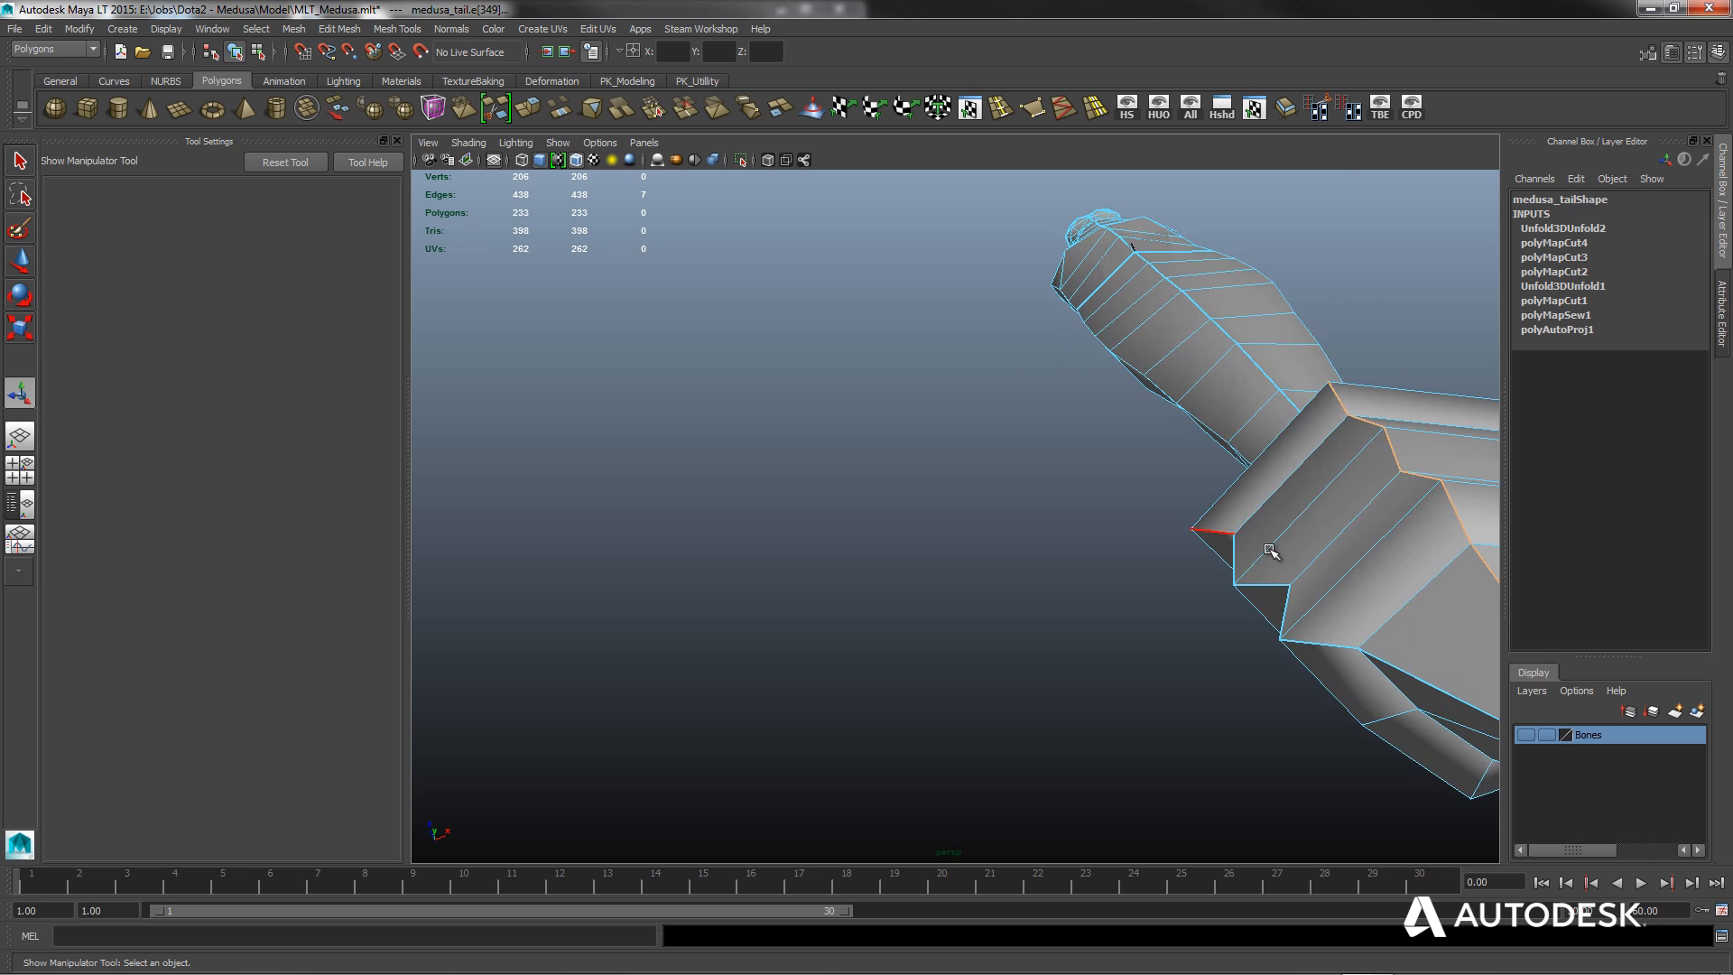
middle_click_drag(1143, 484, 868, 387, "alt")
scroll(1030, 509, "up", 1)
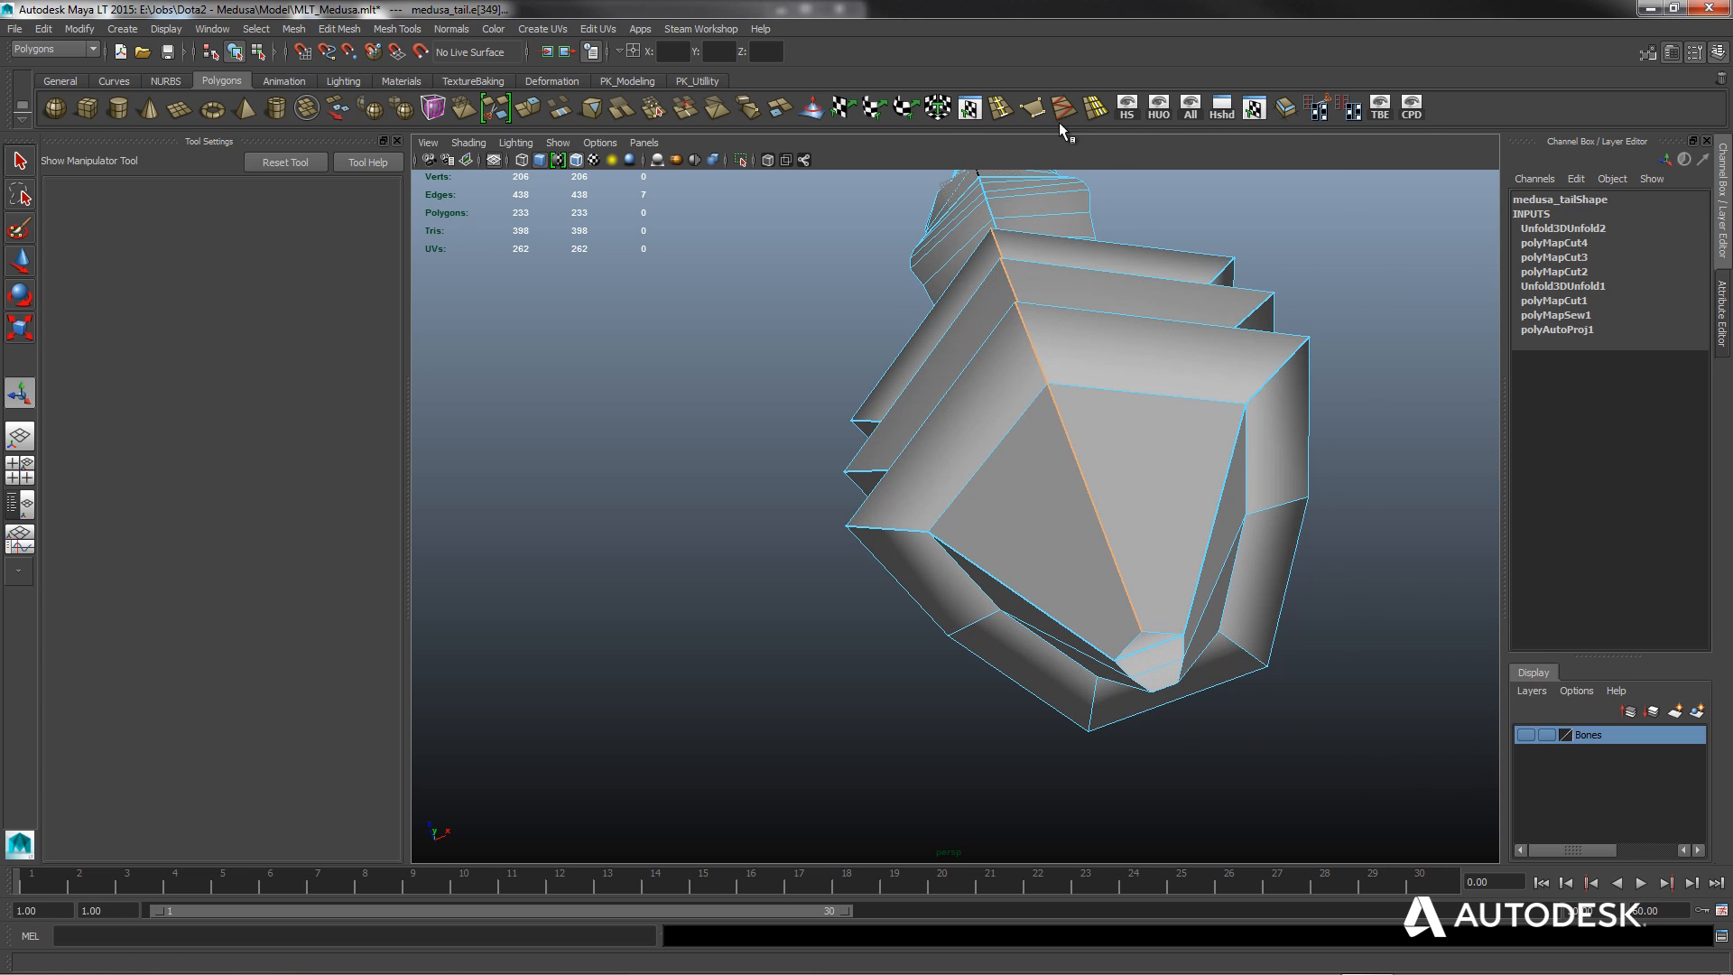
left_click(596, 30)
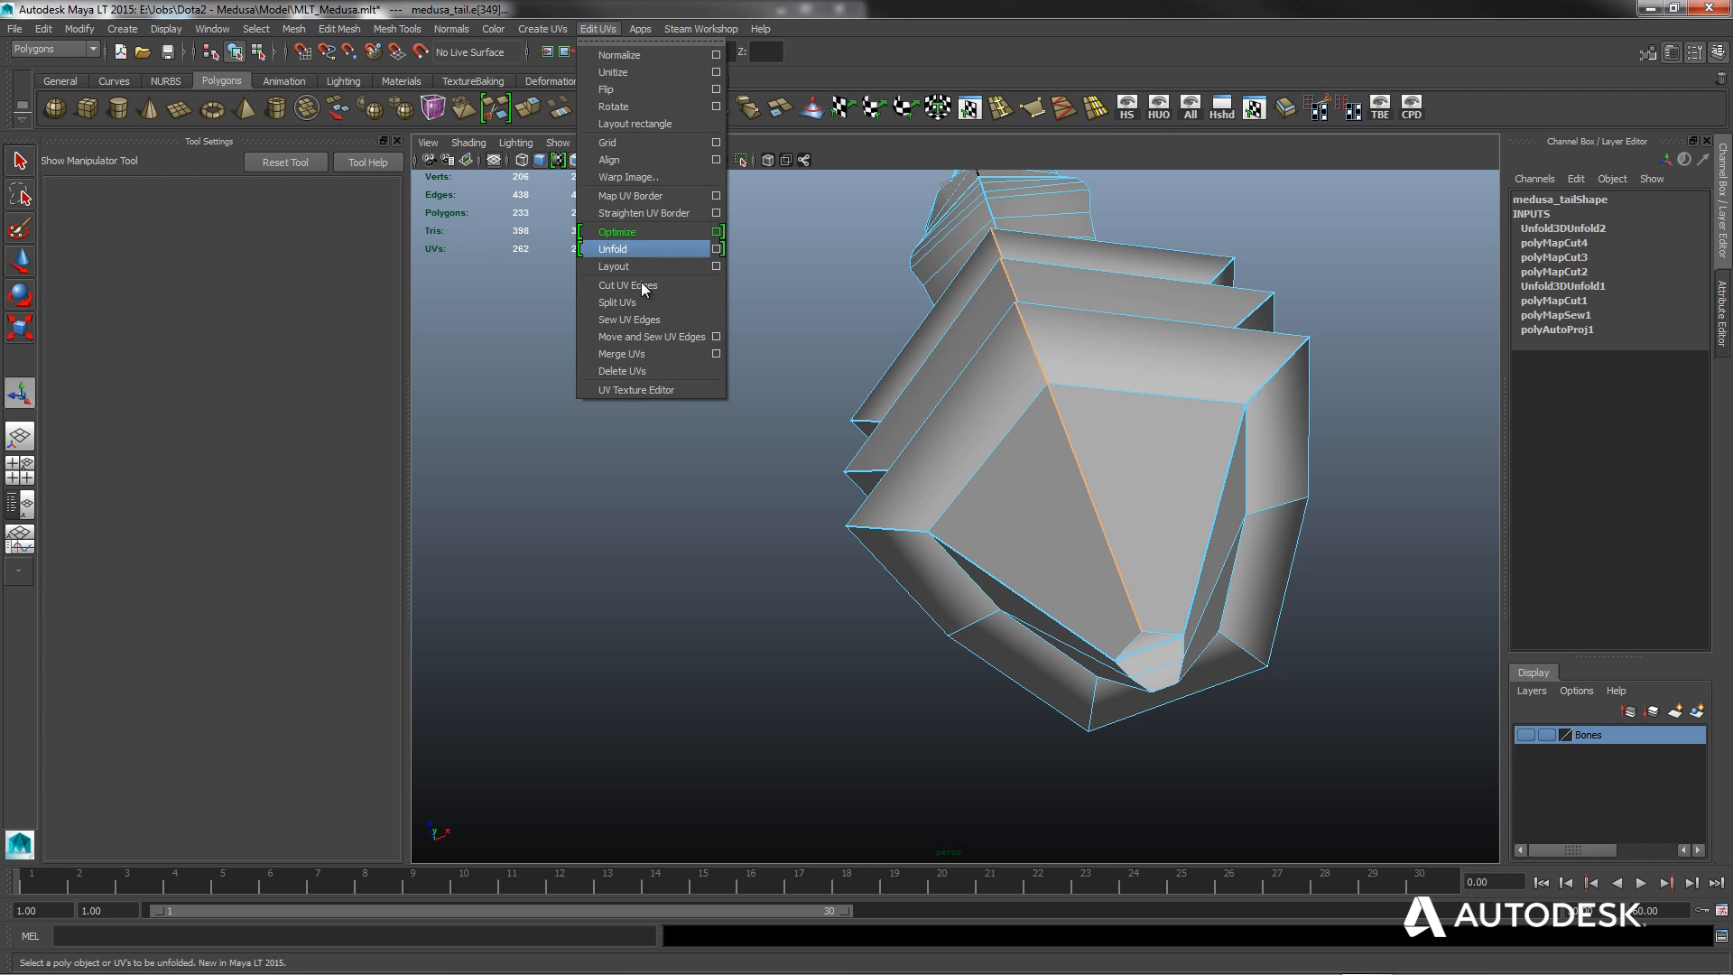
left_click(625, 319)
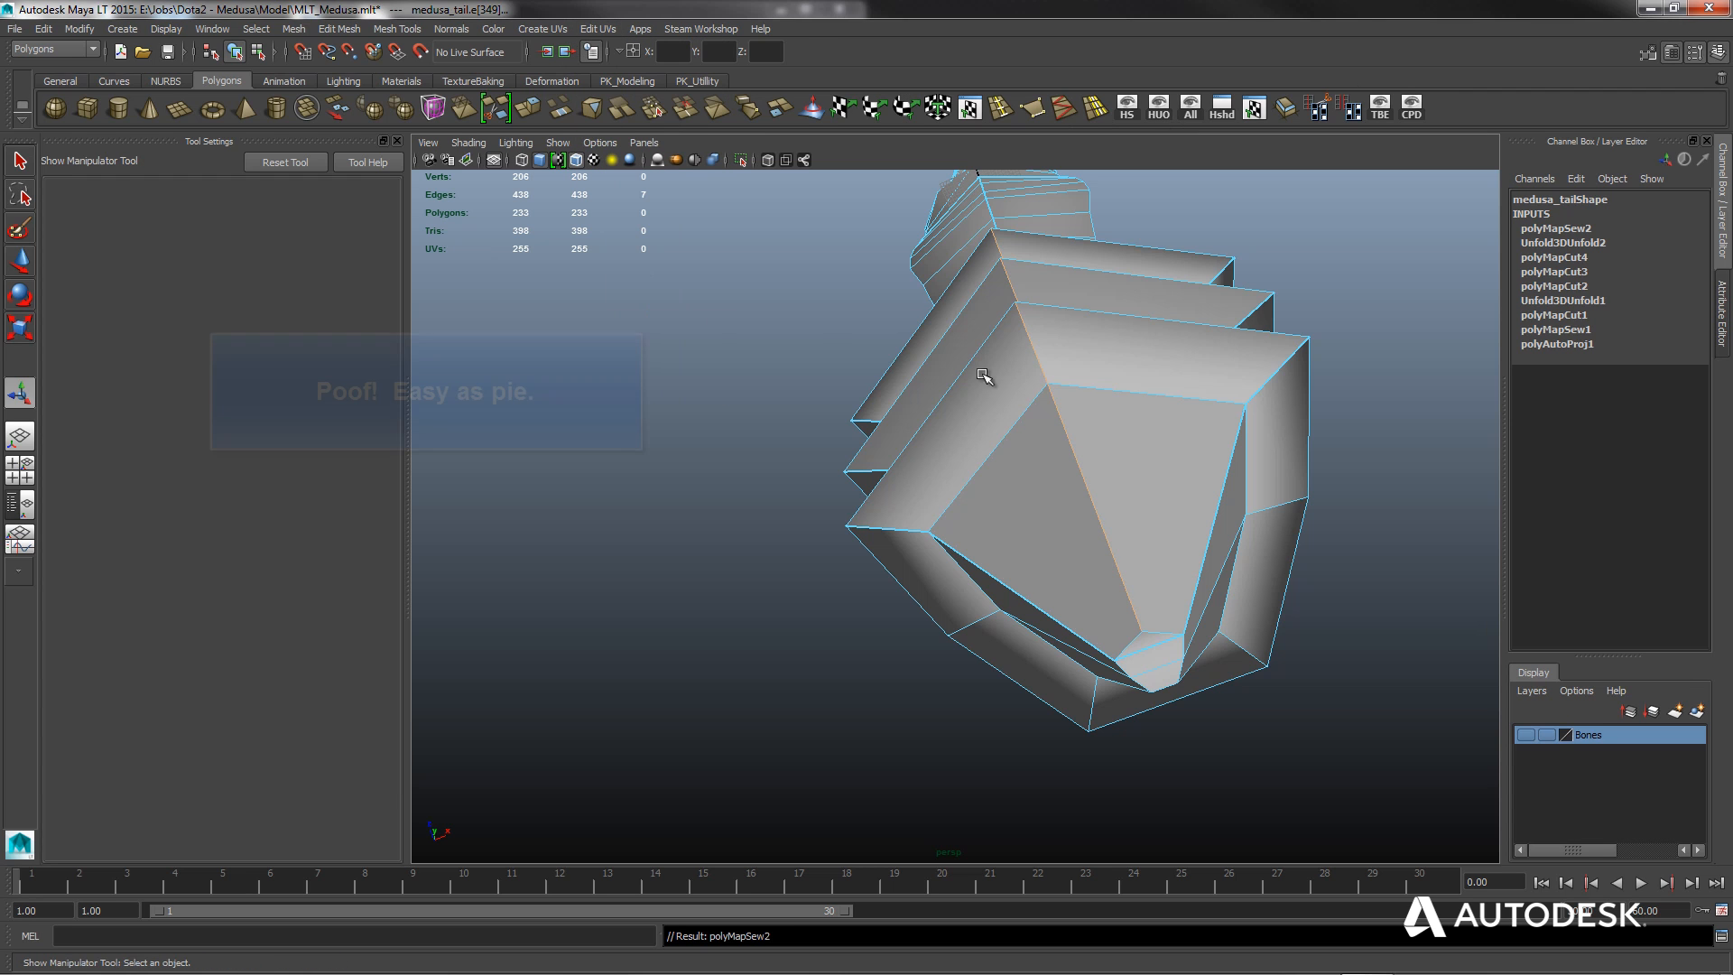
left_click_drag(987, 375, 1165, 398, "alt")
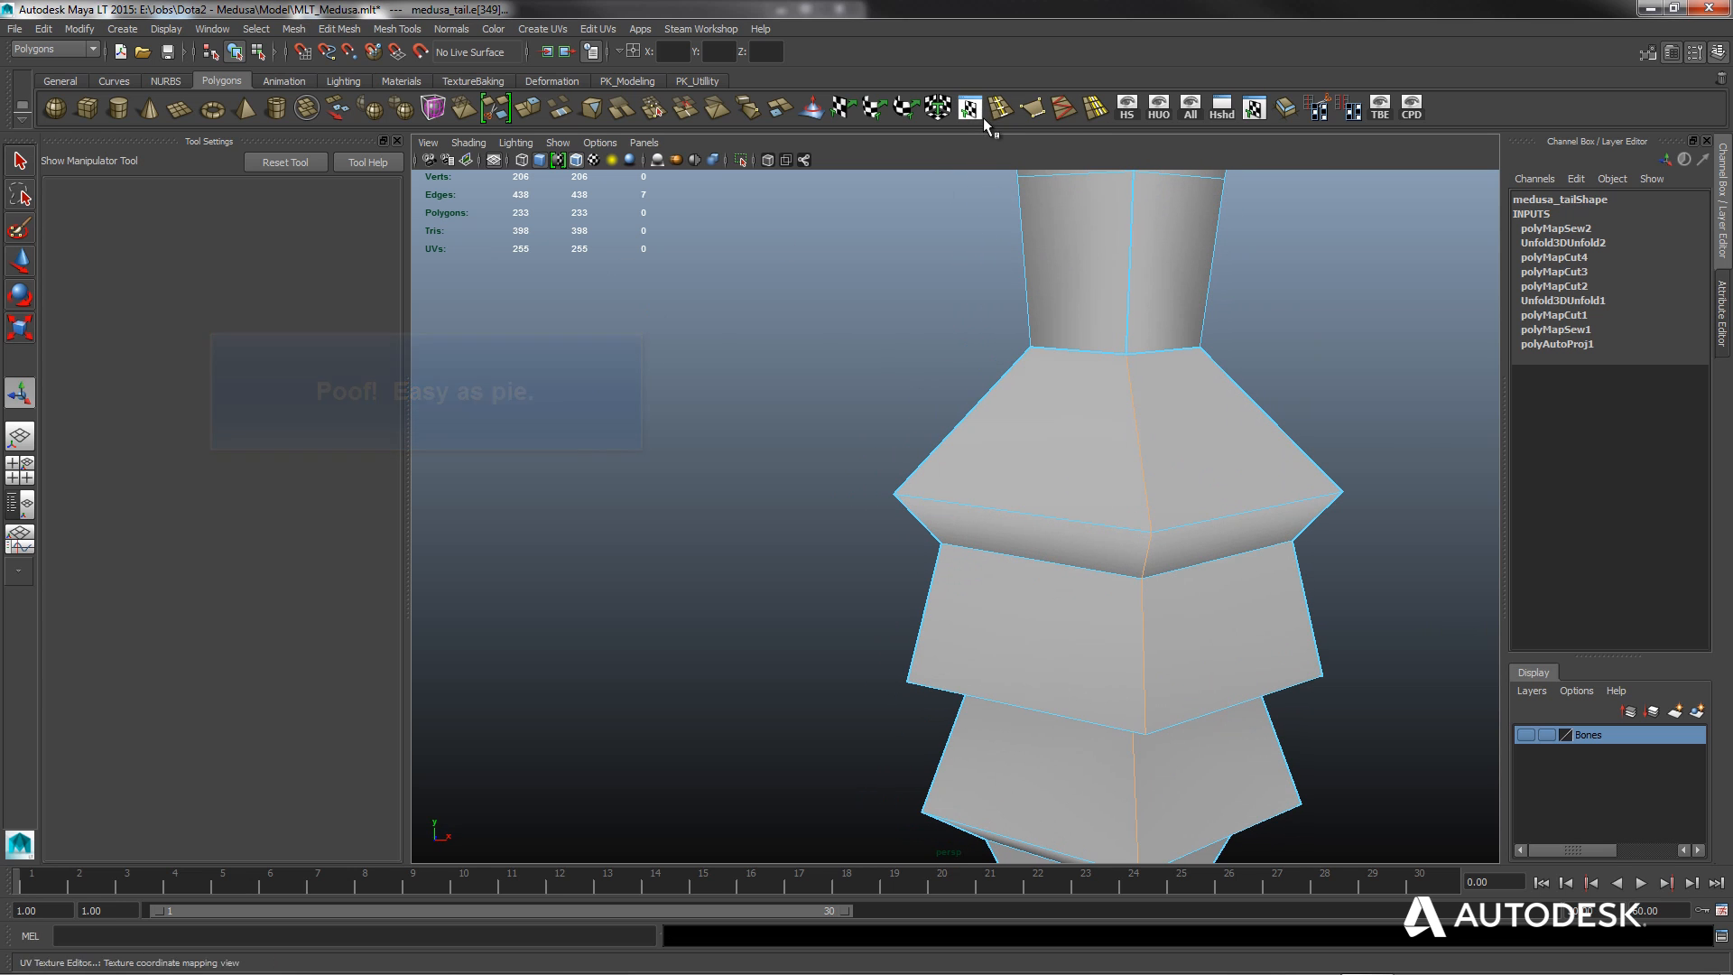
Reopen the UV Texture Editor, select the UVs of all four tail shells and unfold them again with Unfold.
left_click(1255, 109)
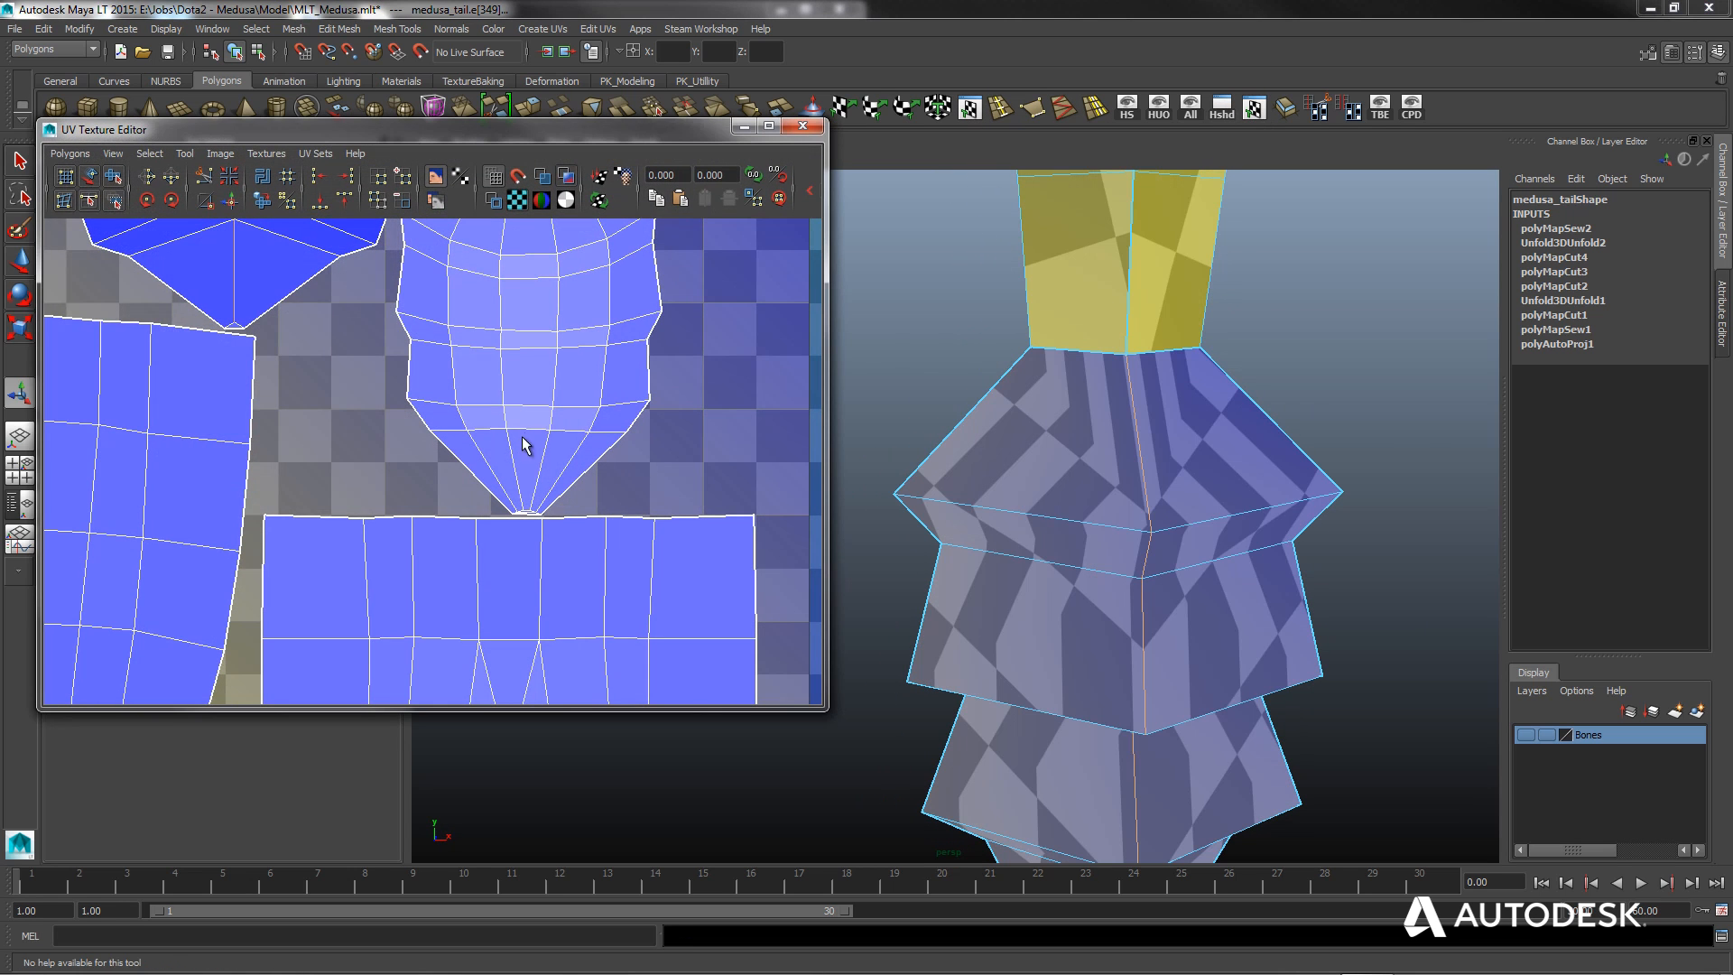
key("f")
scroll(335, 405, "up", 4)
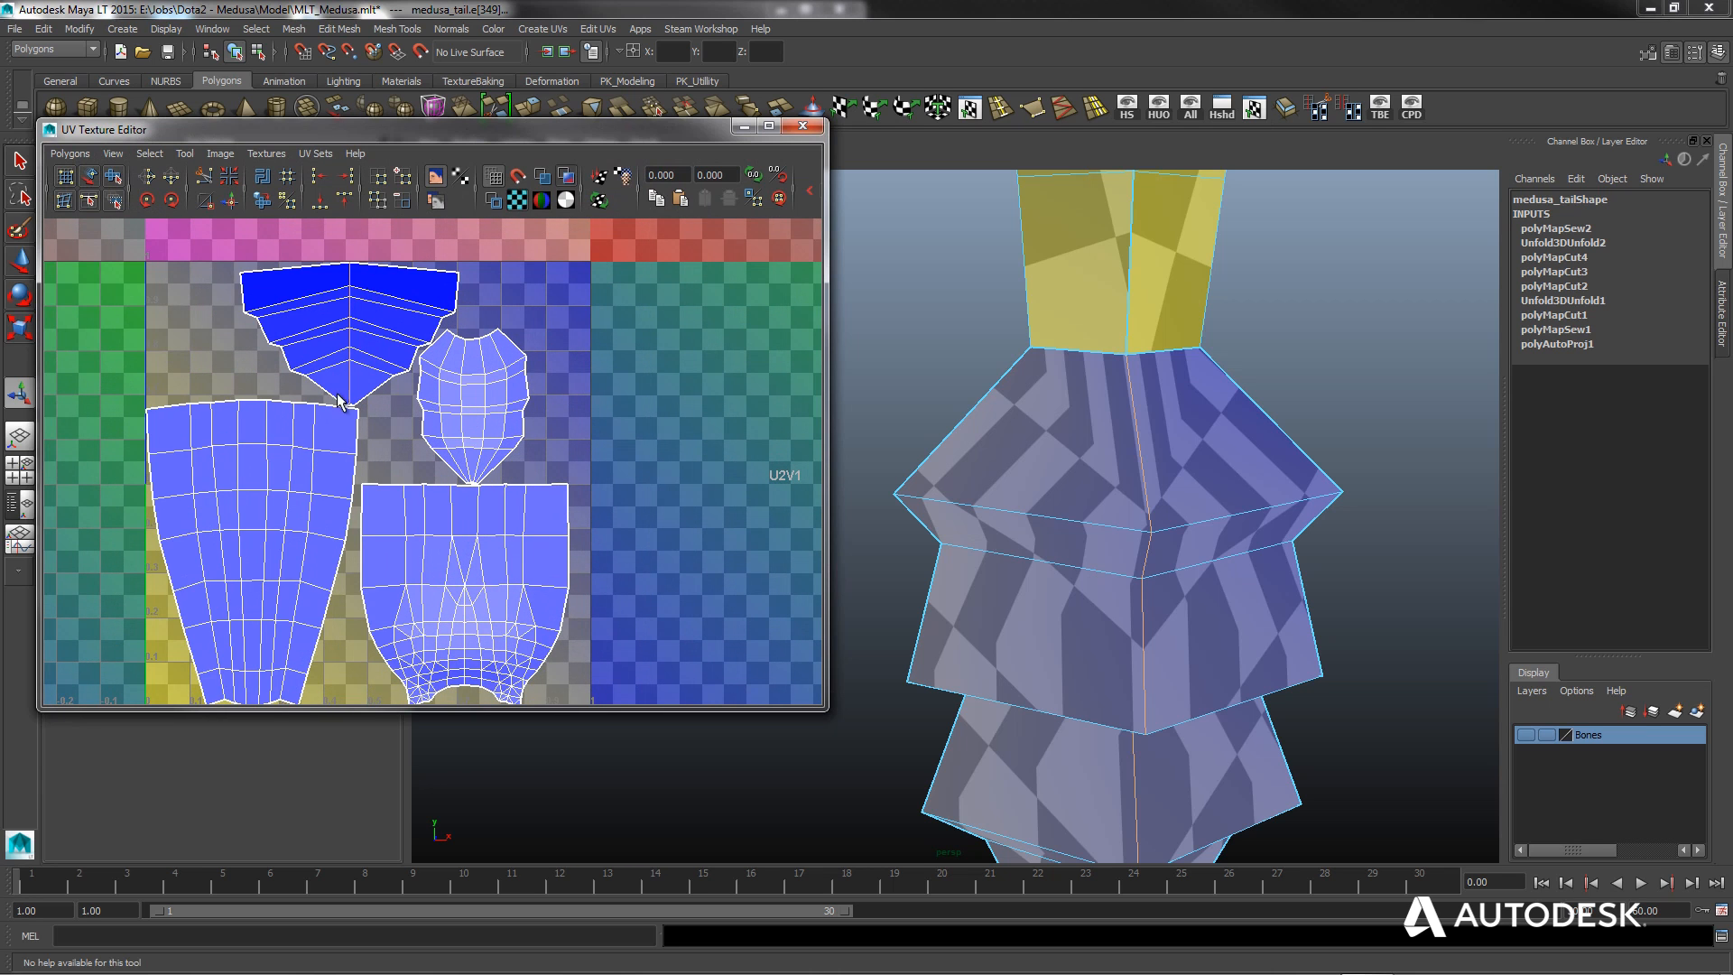
scroll(468, 471, "down", 4)
scroll(506, 492, "up", 3)
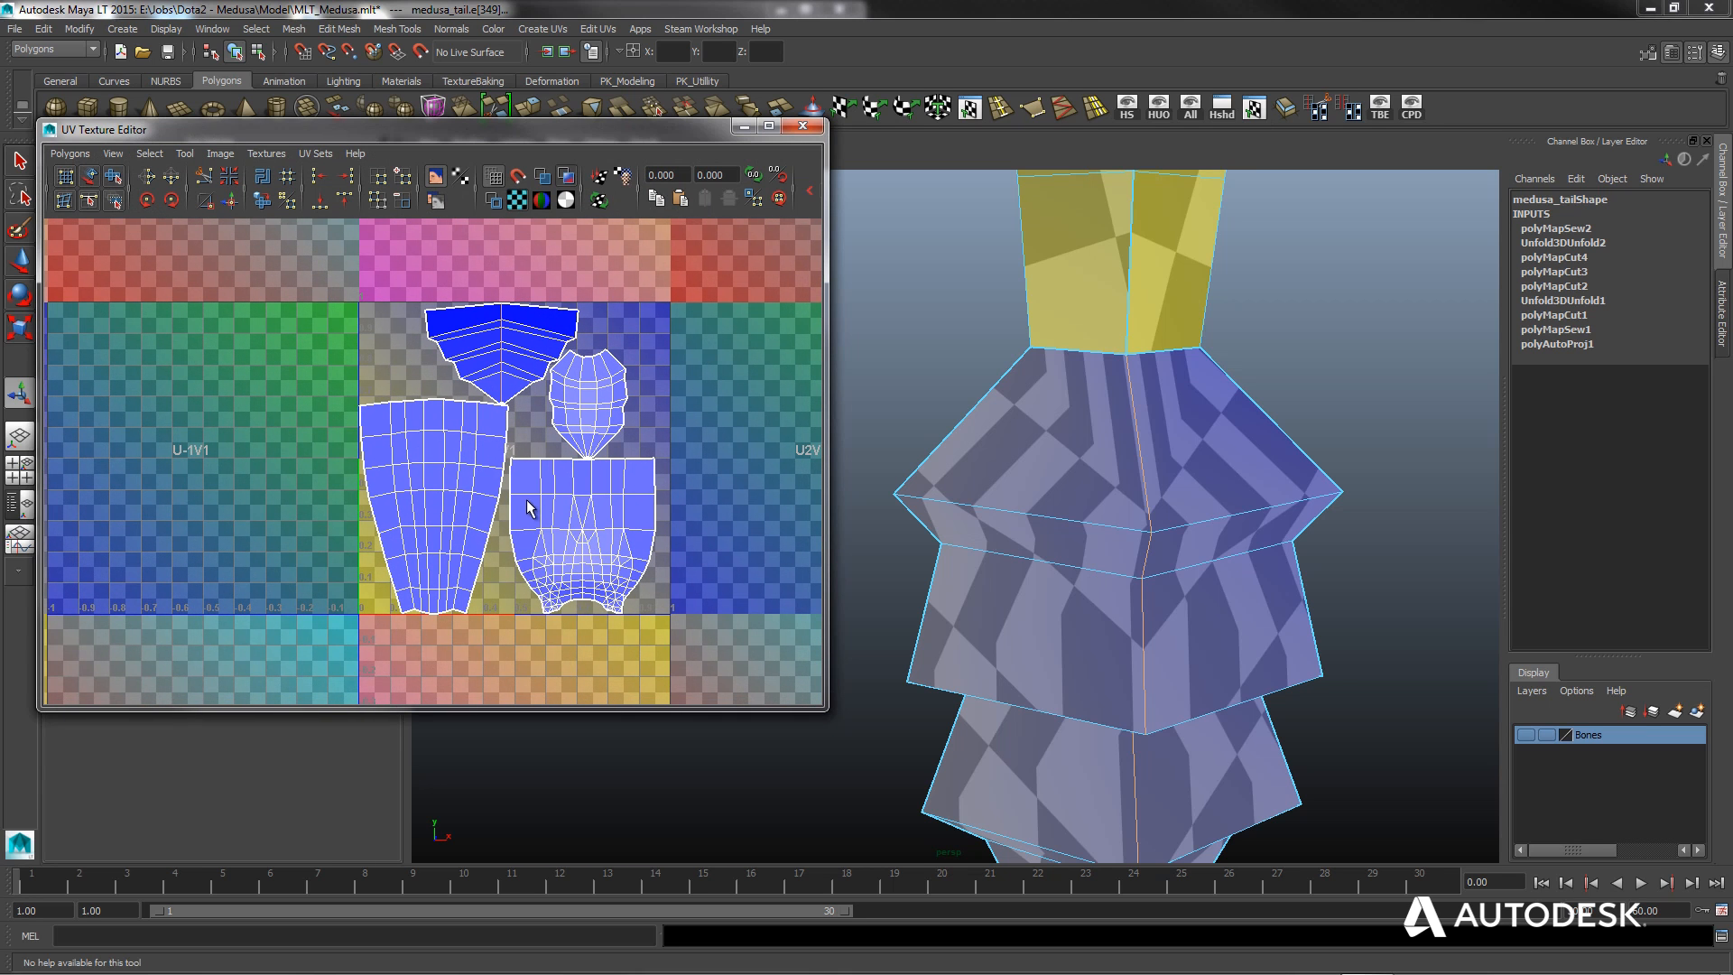
right_click(524, 502)
right_click_drag(528, 508, 600, 512)
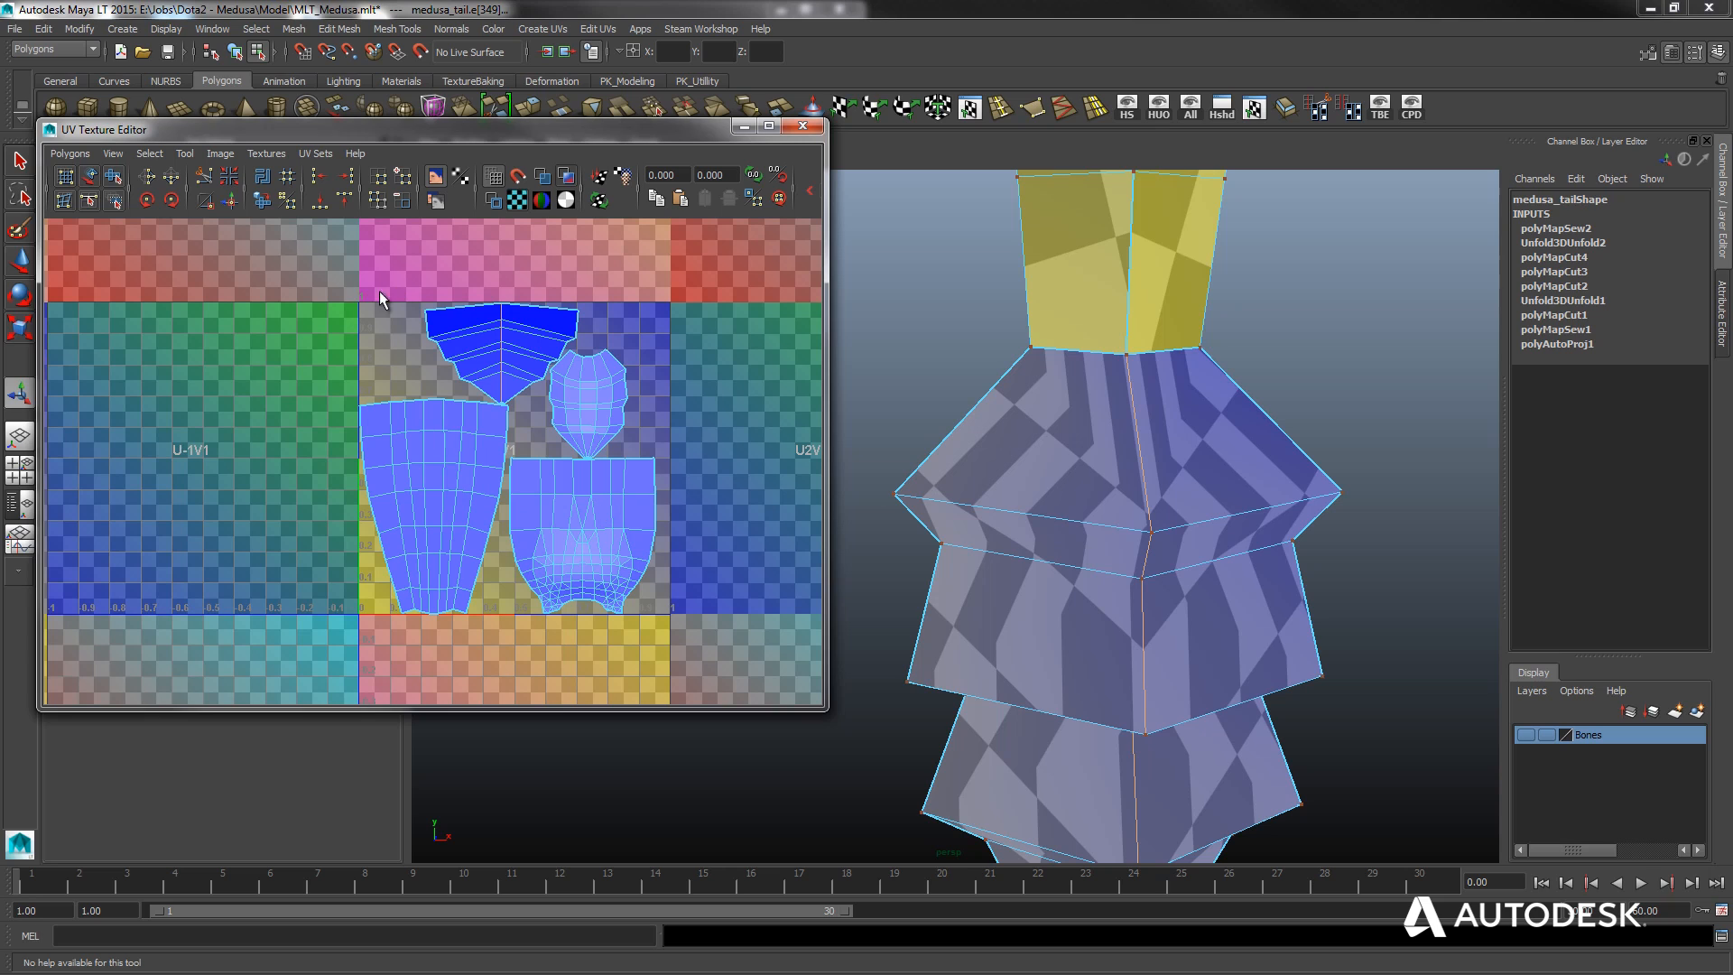
left_click_drag(714, 690, 715, 690)
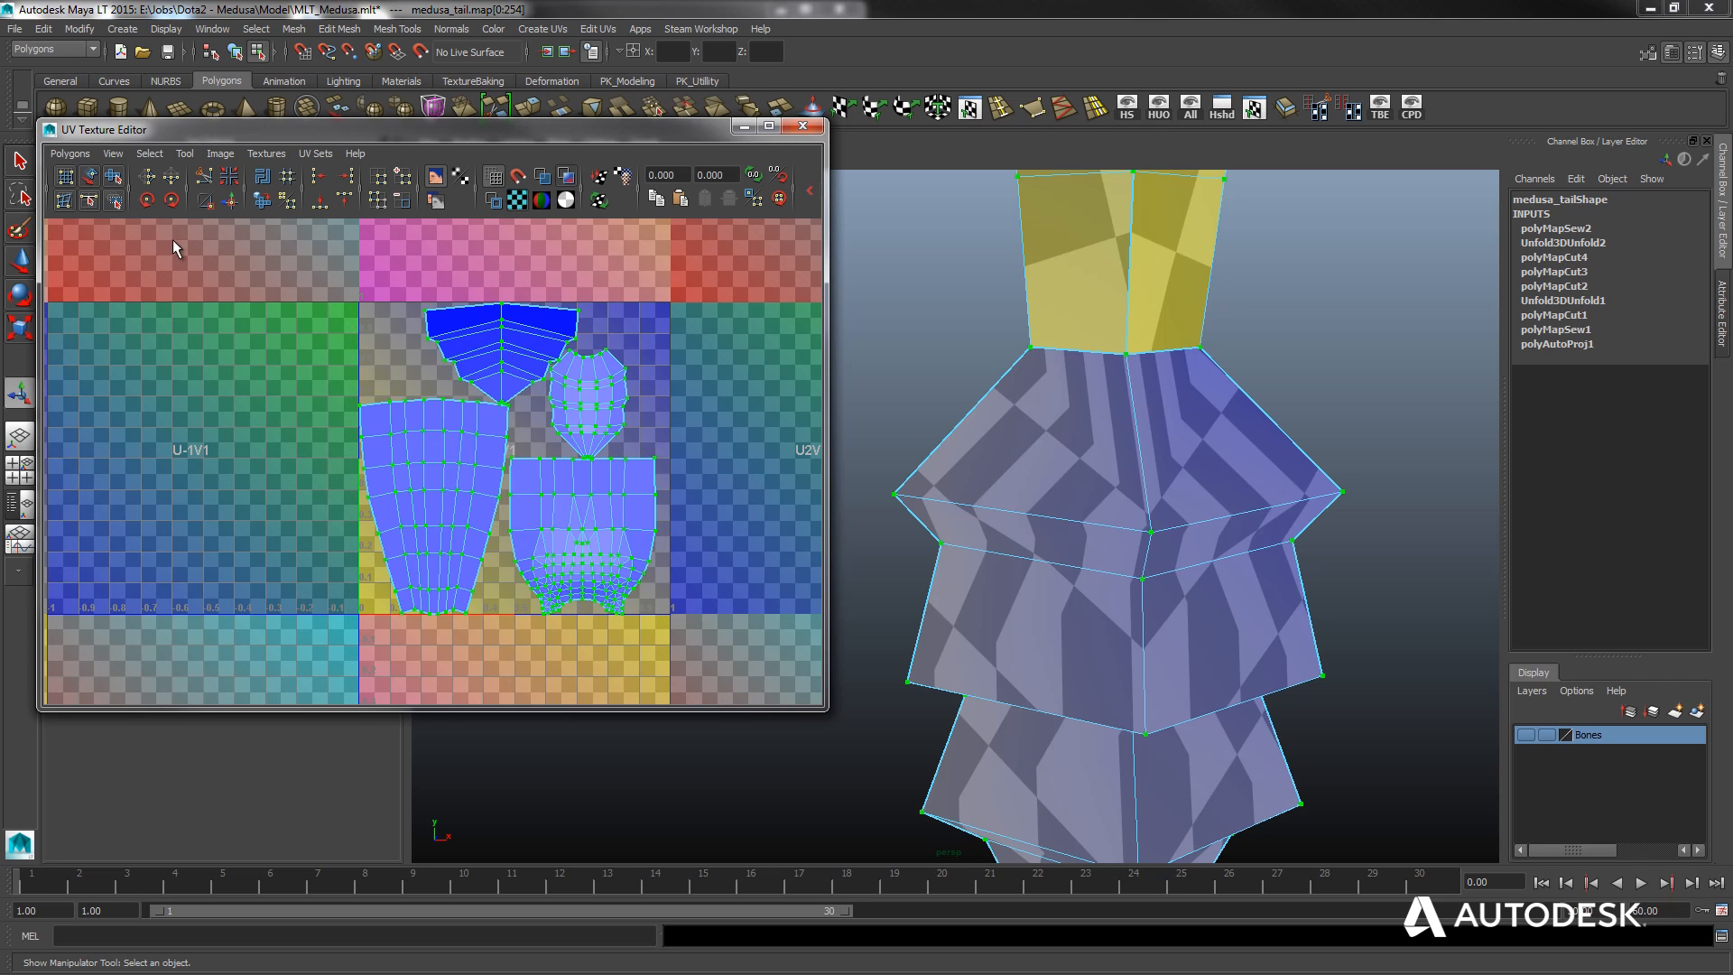
left_click(72, 155)
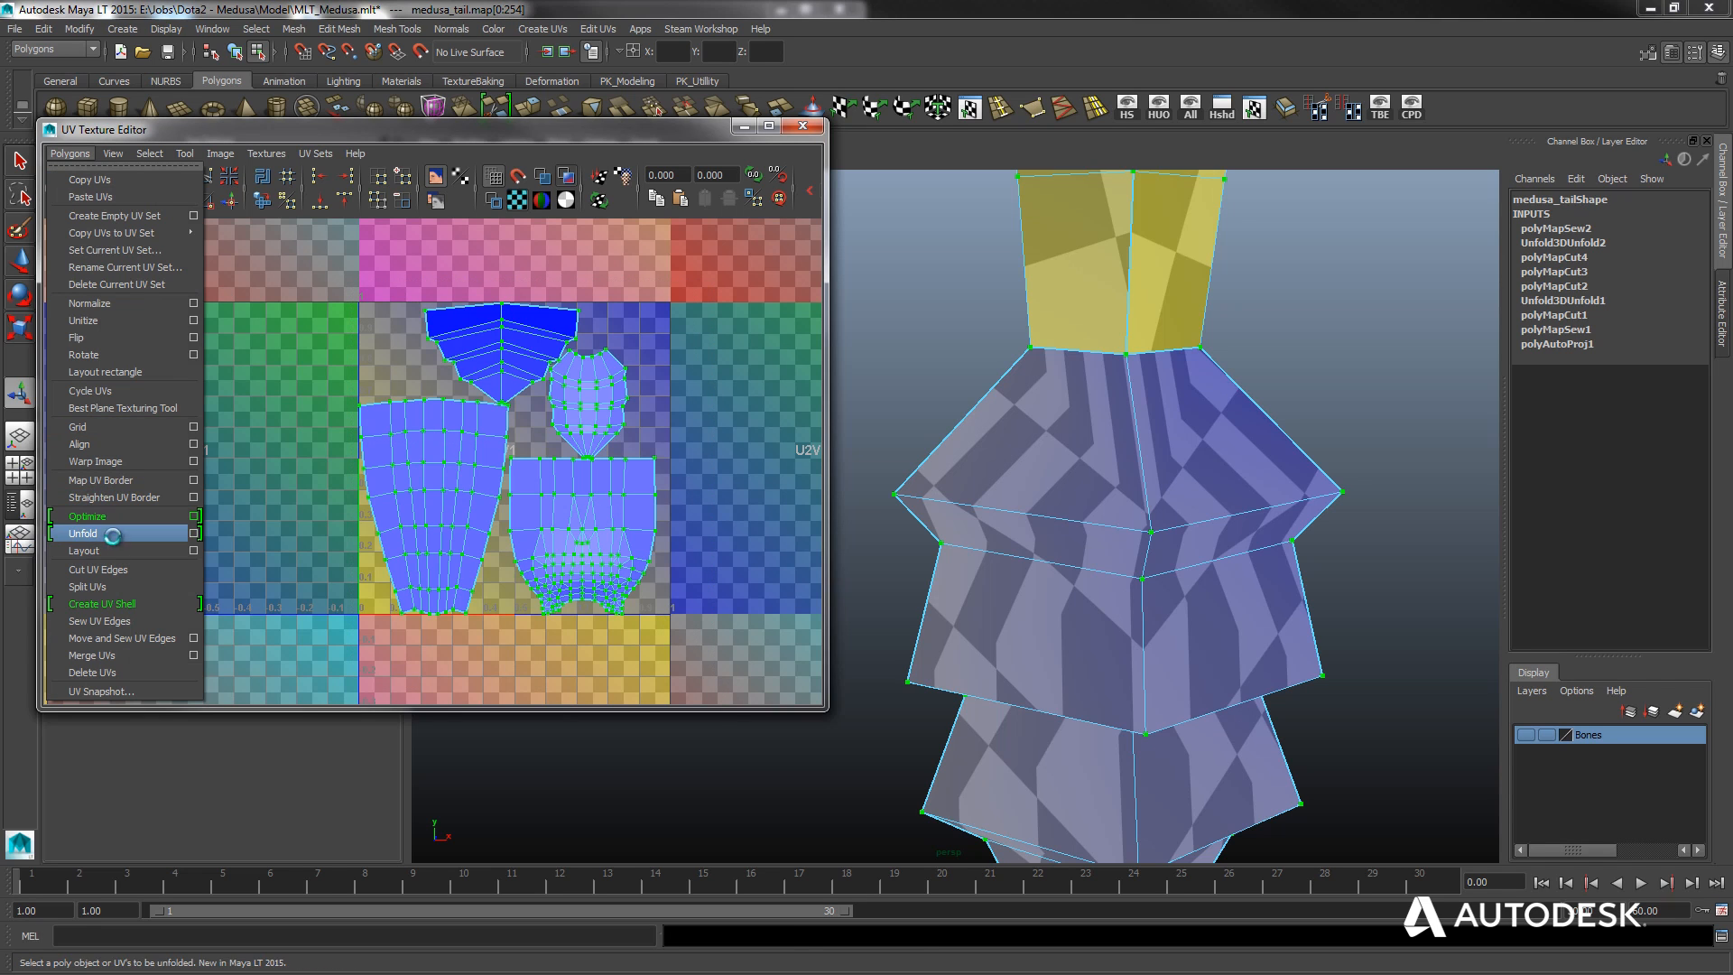
left_click(141, 535)
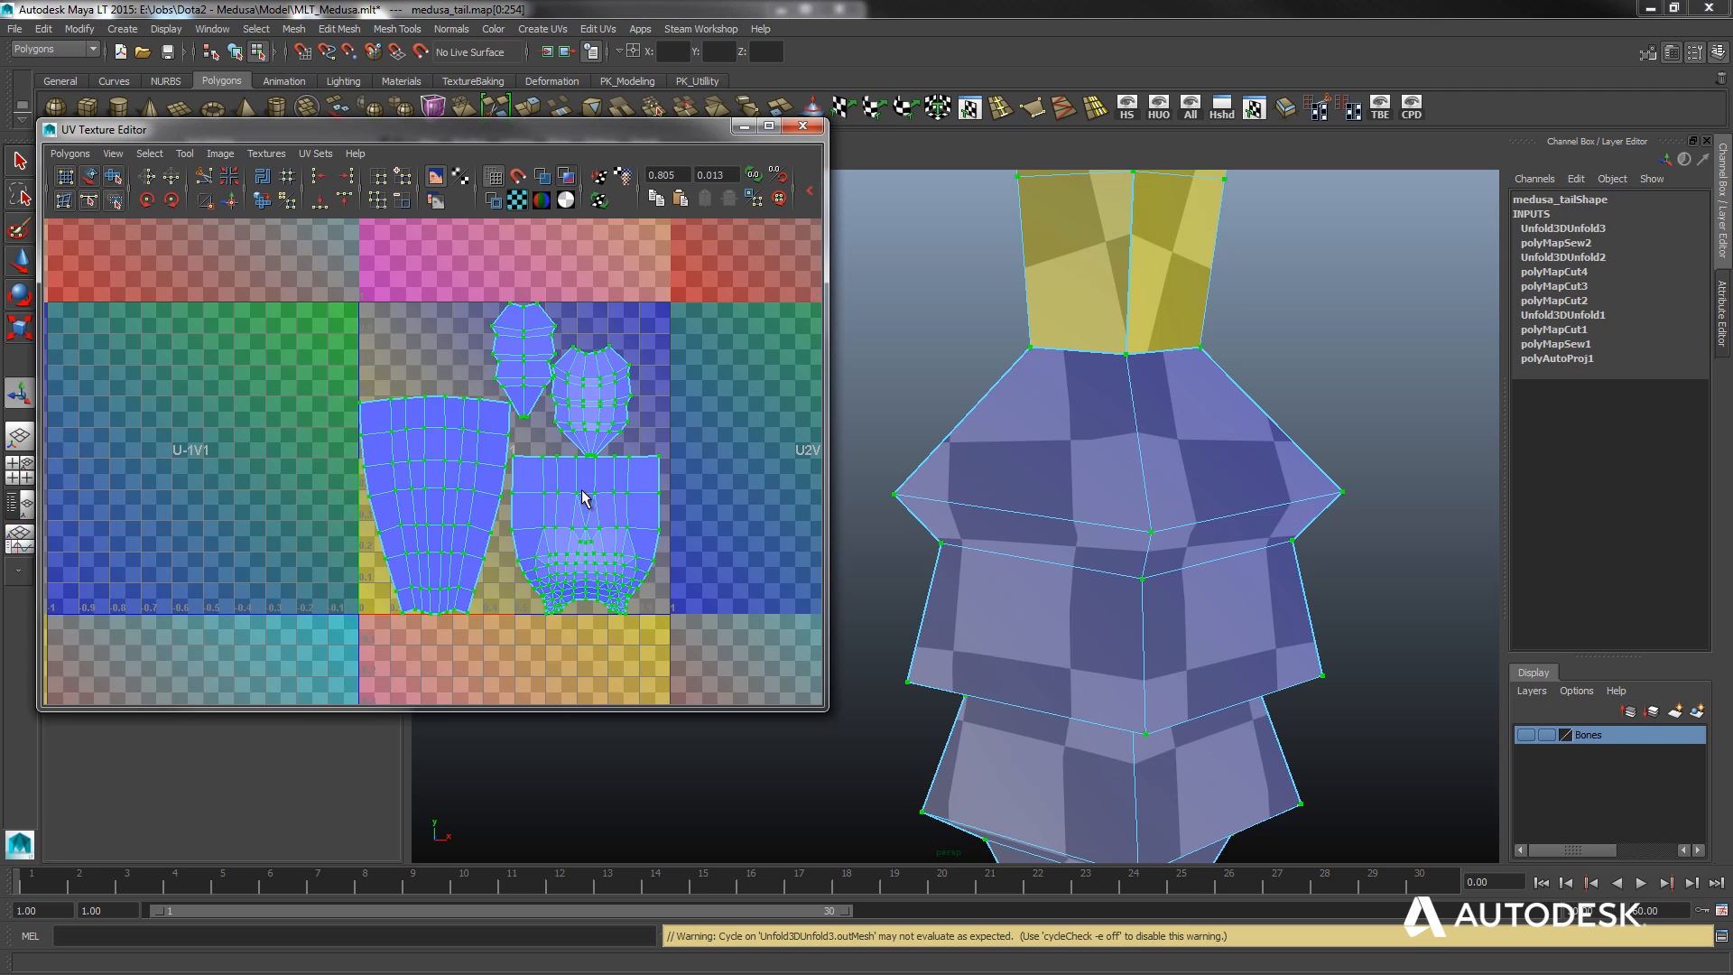
Scale all the tail's UV shells up uniformly to about 1.5 times their size and turn off the UV distortion shading.
middle_click_drag(584, 498, 393, 468, "alt")
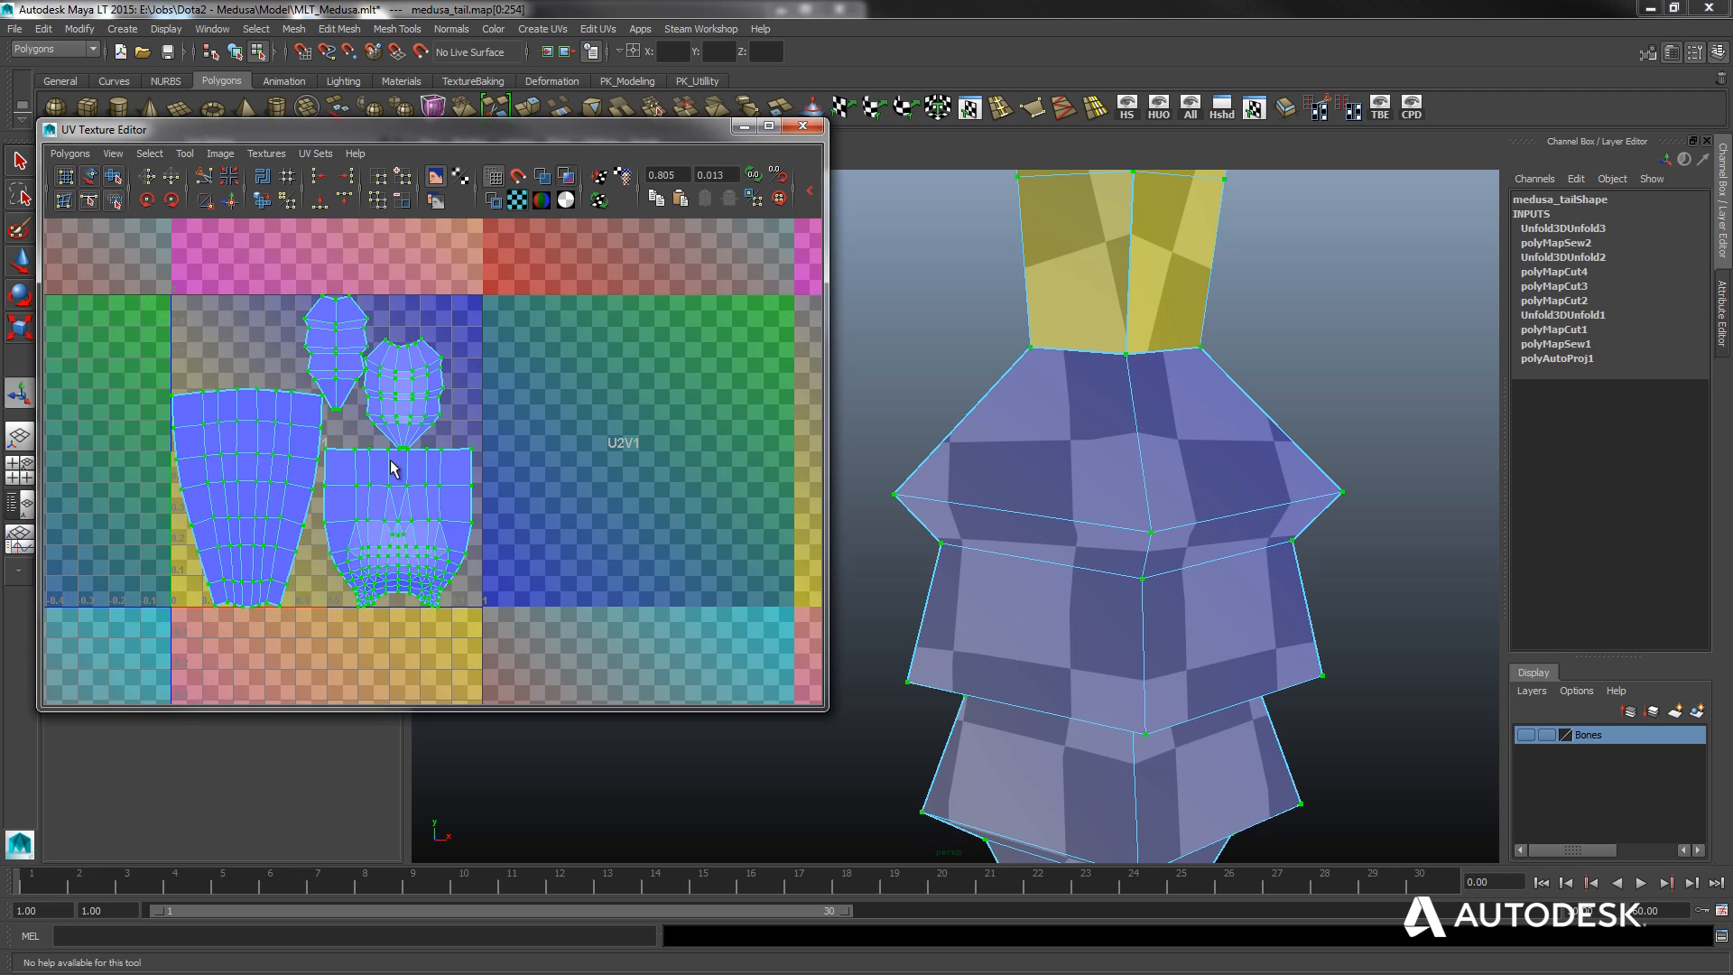
left_click(18, 332)
left_click_drag(319, 454, 373, 435)
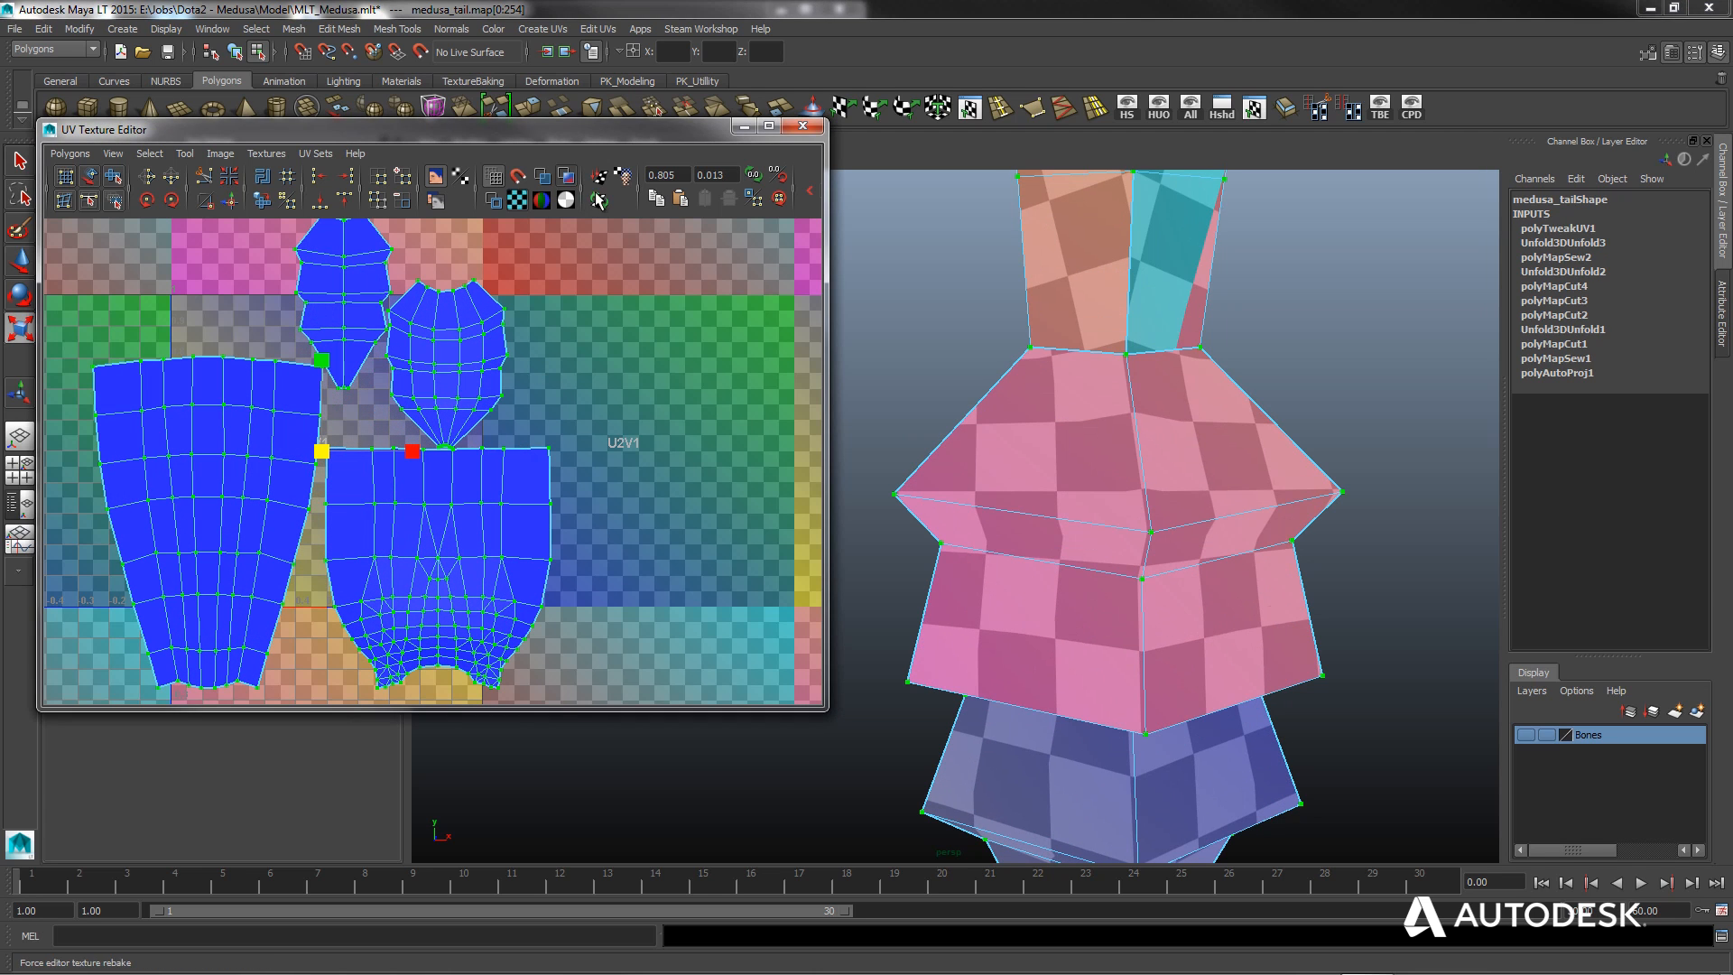
left_click(514, 204)
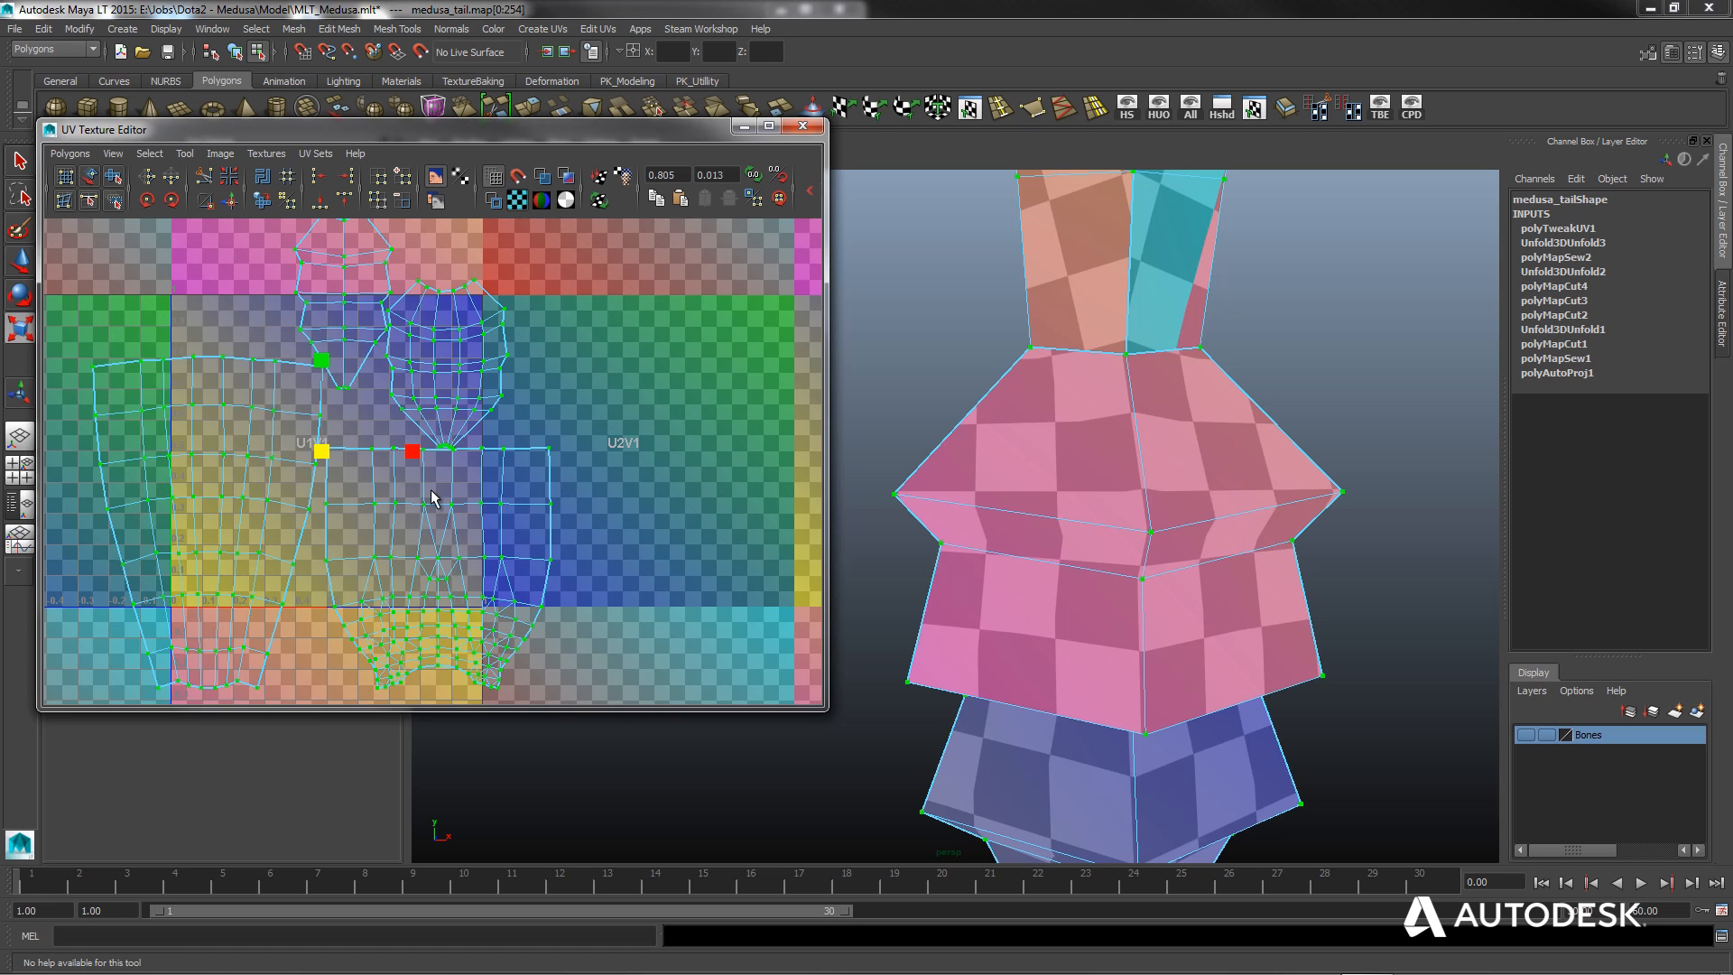
scroll(431, 452, "down", 2)
middle_click_drag(448, 518, 567, 477, "alt")
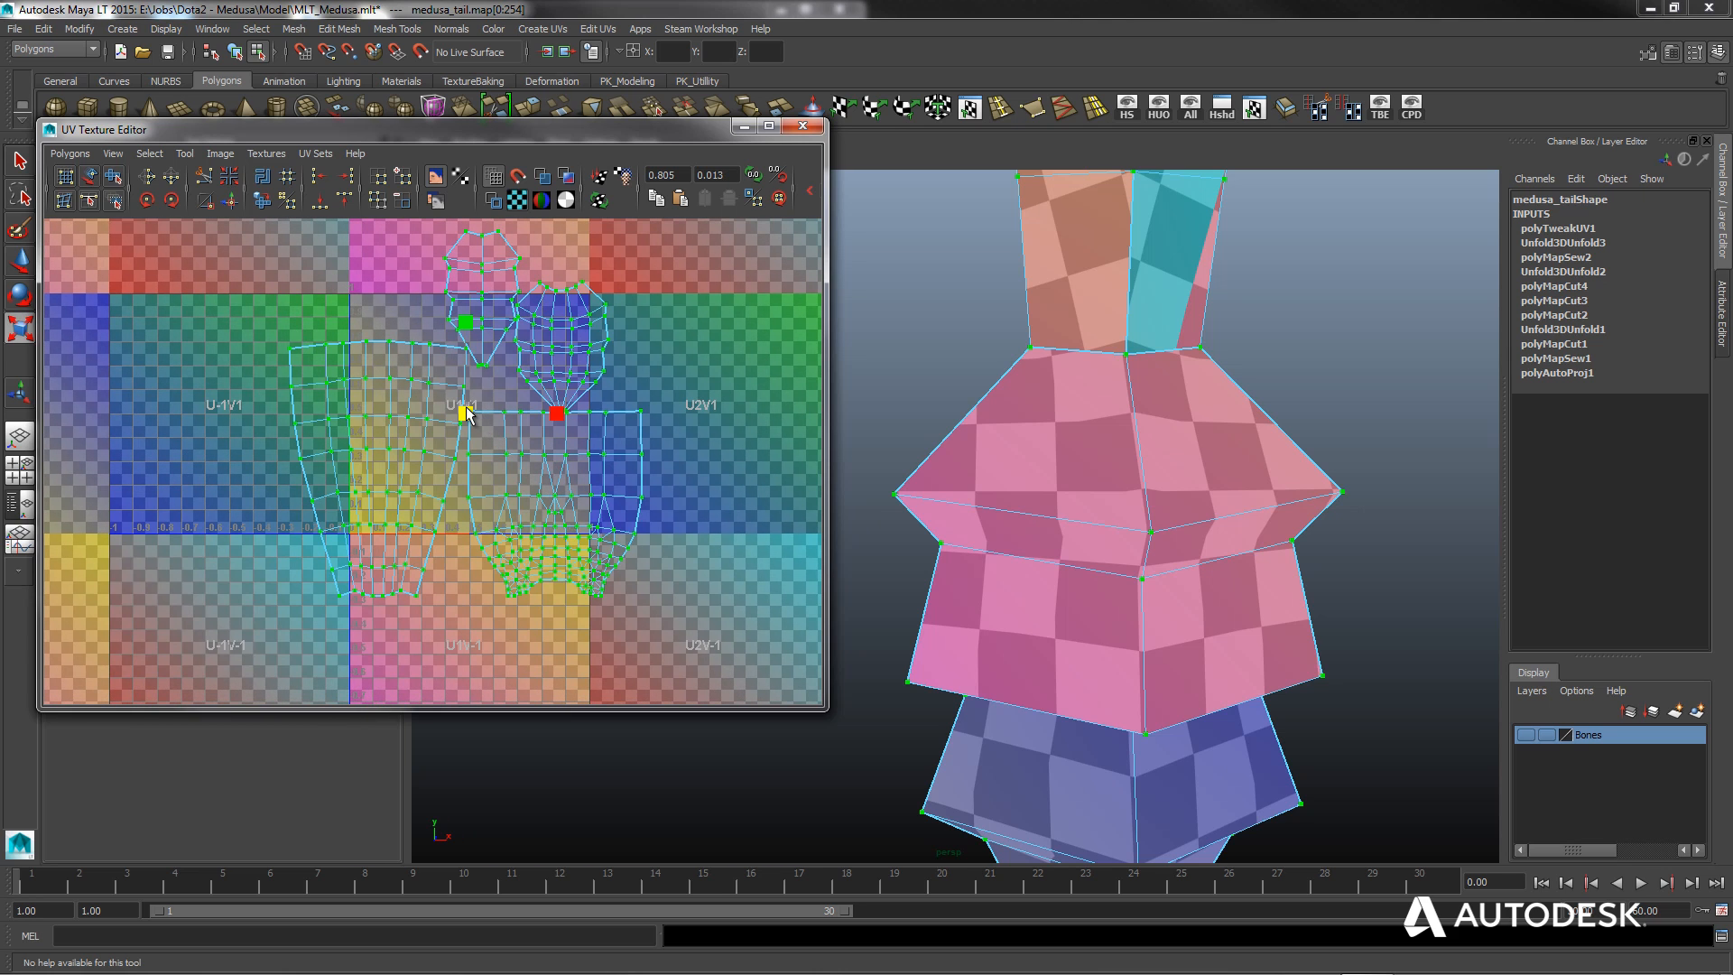
Scale all the tail's UV shells down slightly and deselect their UVs.
left_click_drag(466, 406, 475, 406)
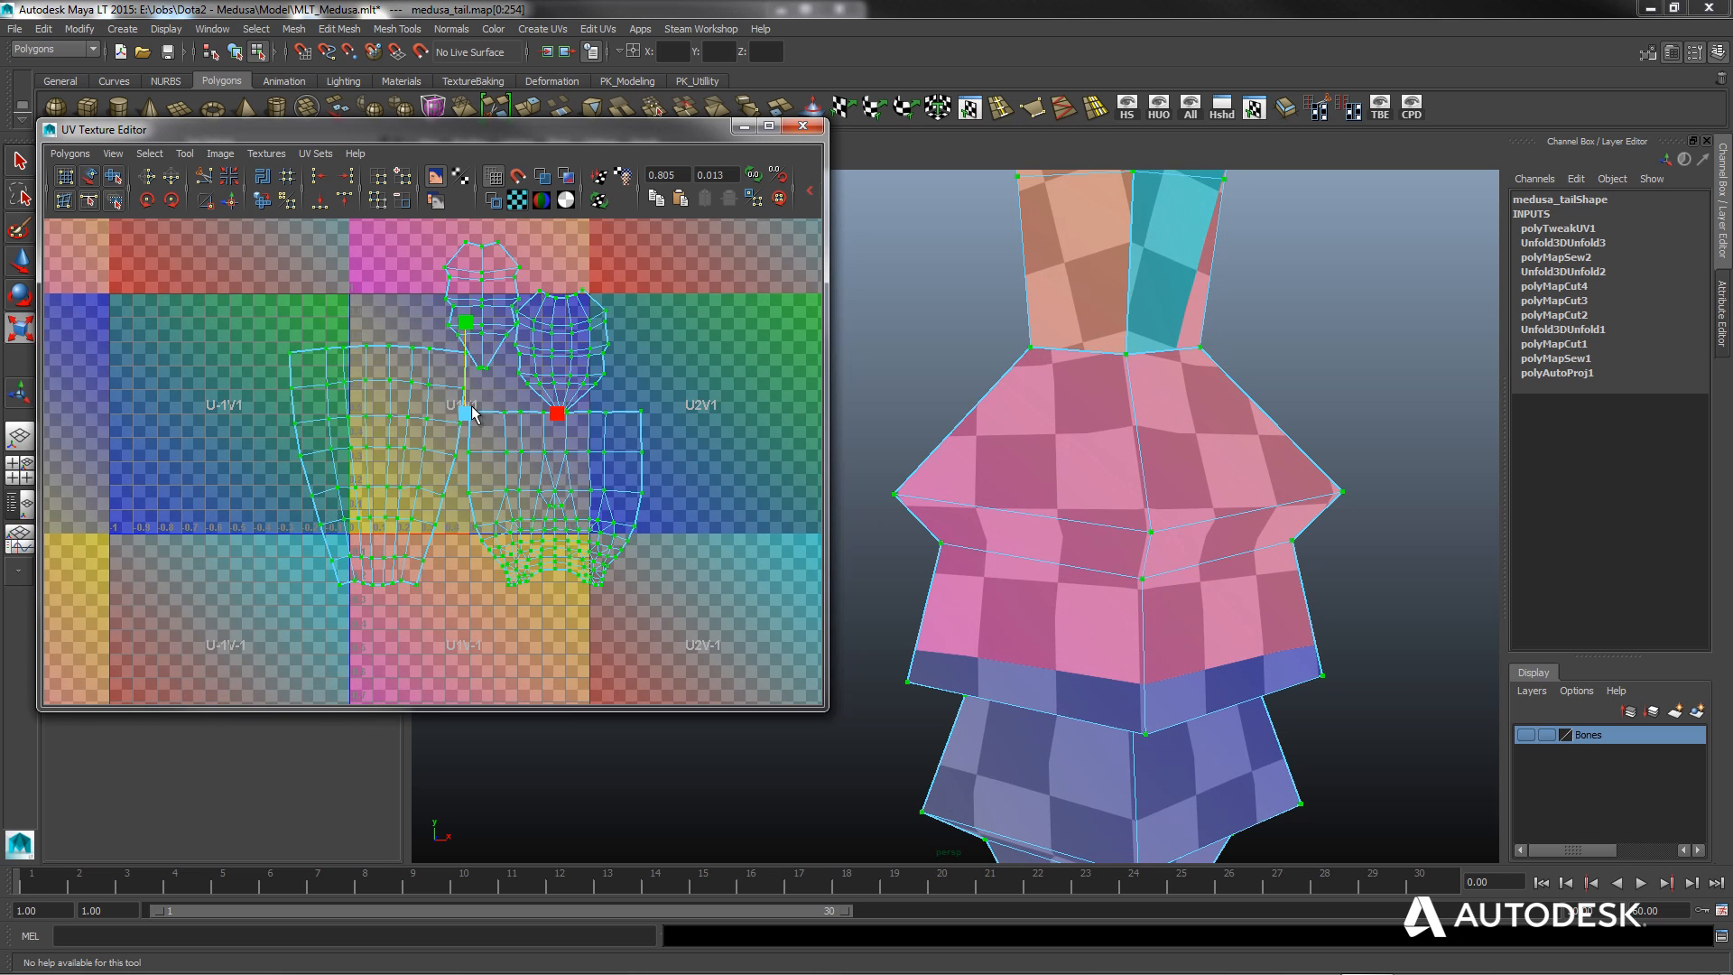
left_click(476, 415)
right_click_drag(401, 389, 451, 391)
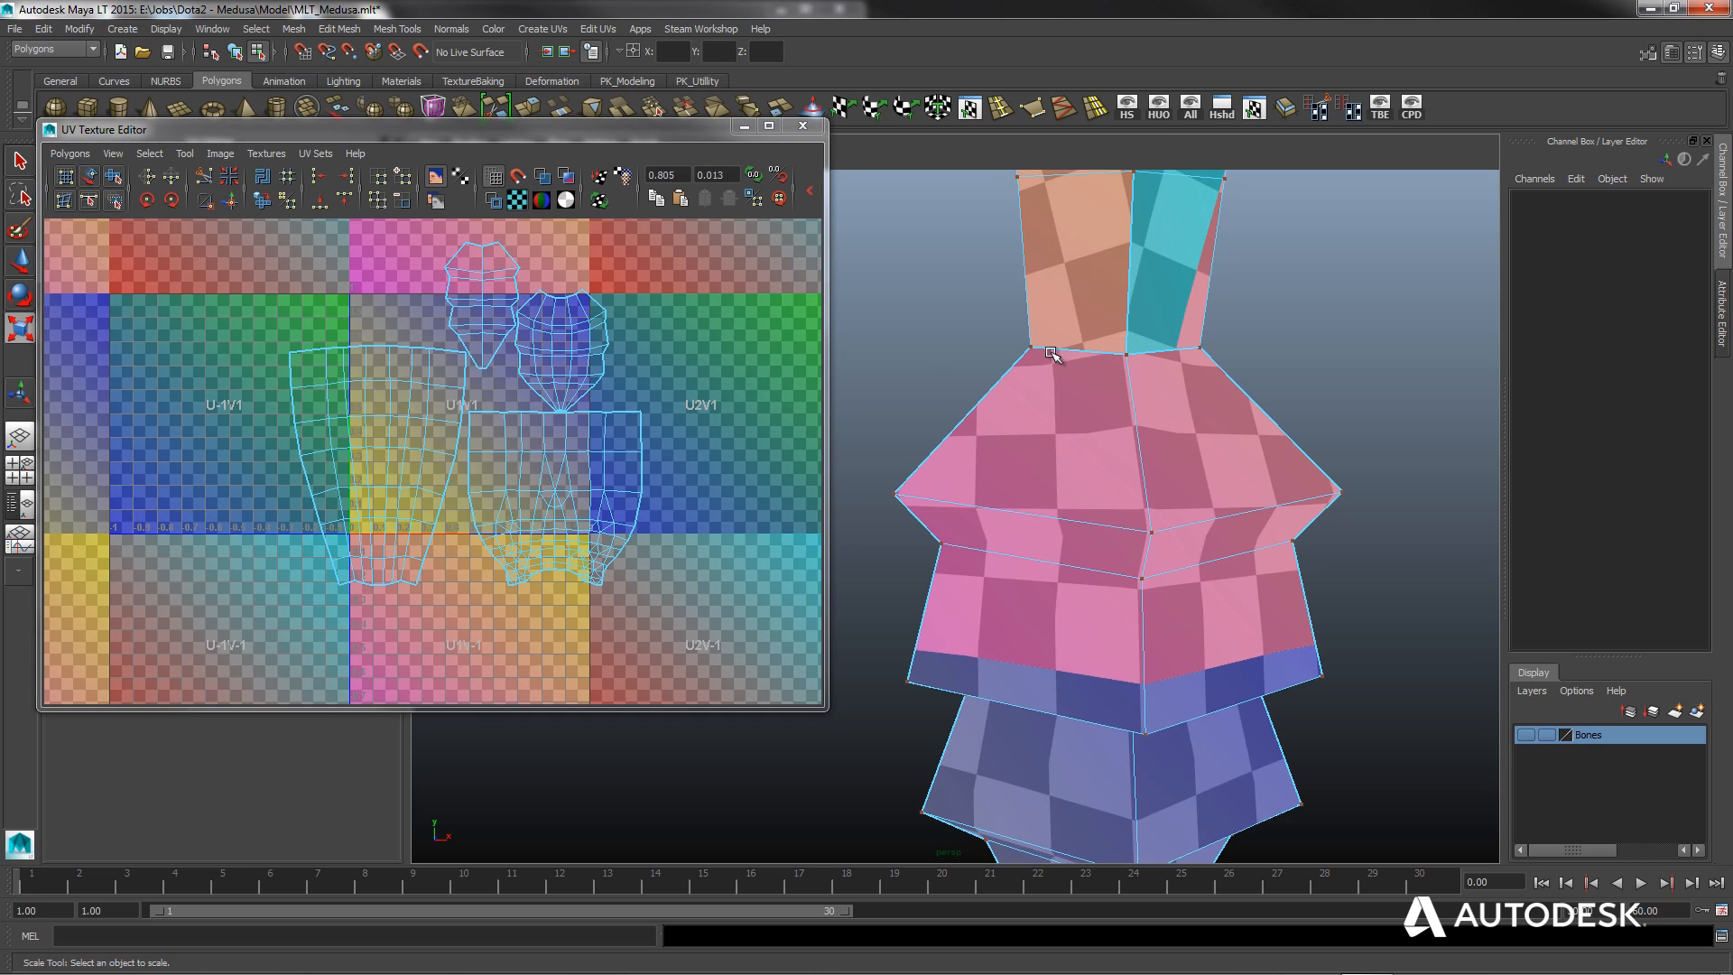
Select the ring of seam edges running around the tail's body and join it with Sew UV Edges.
scroll(982, 540, "down", 10)
left_click_drag(983, 540, 957, 497, "alt")
scroll(957, 496, "up", 8)
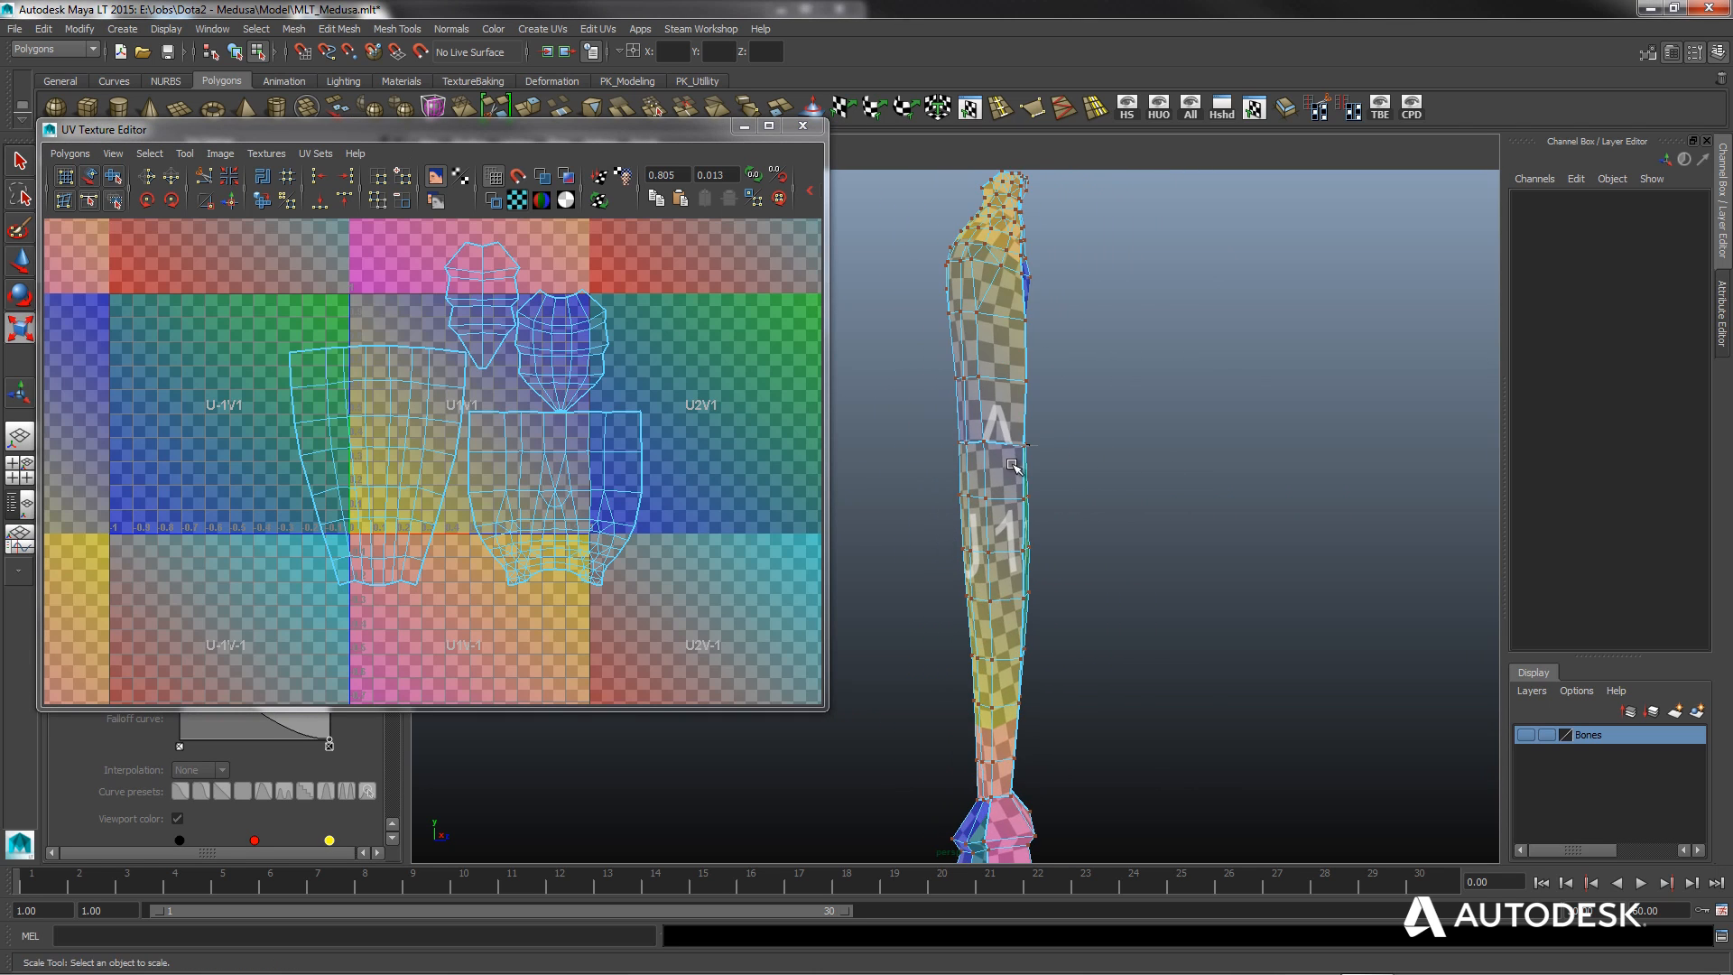
key("r")
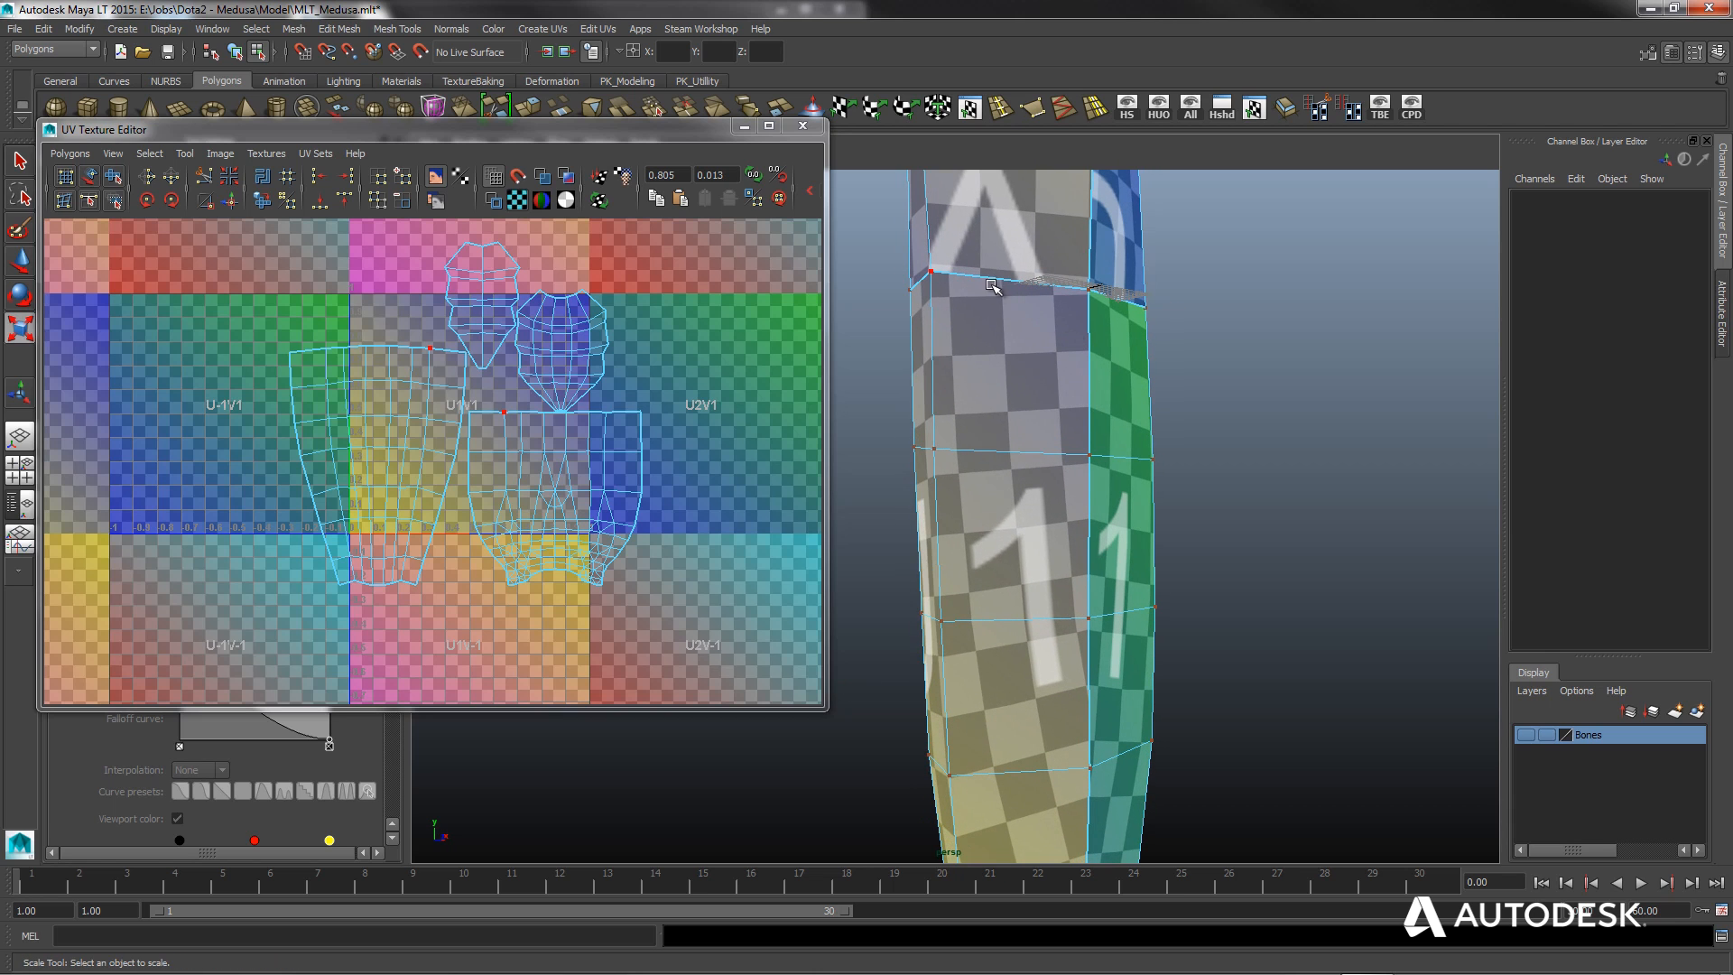
right_click_drag(993, 285, 1008, 267)
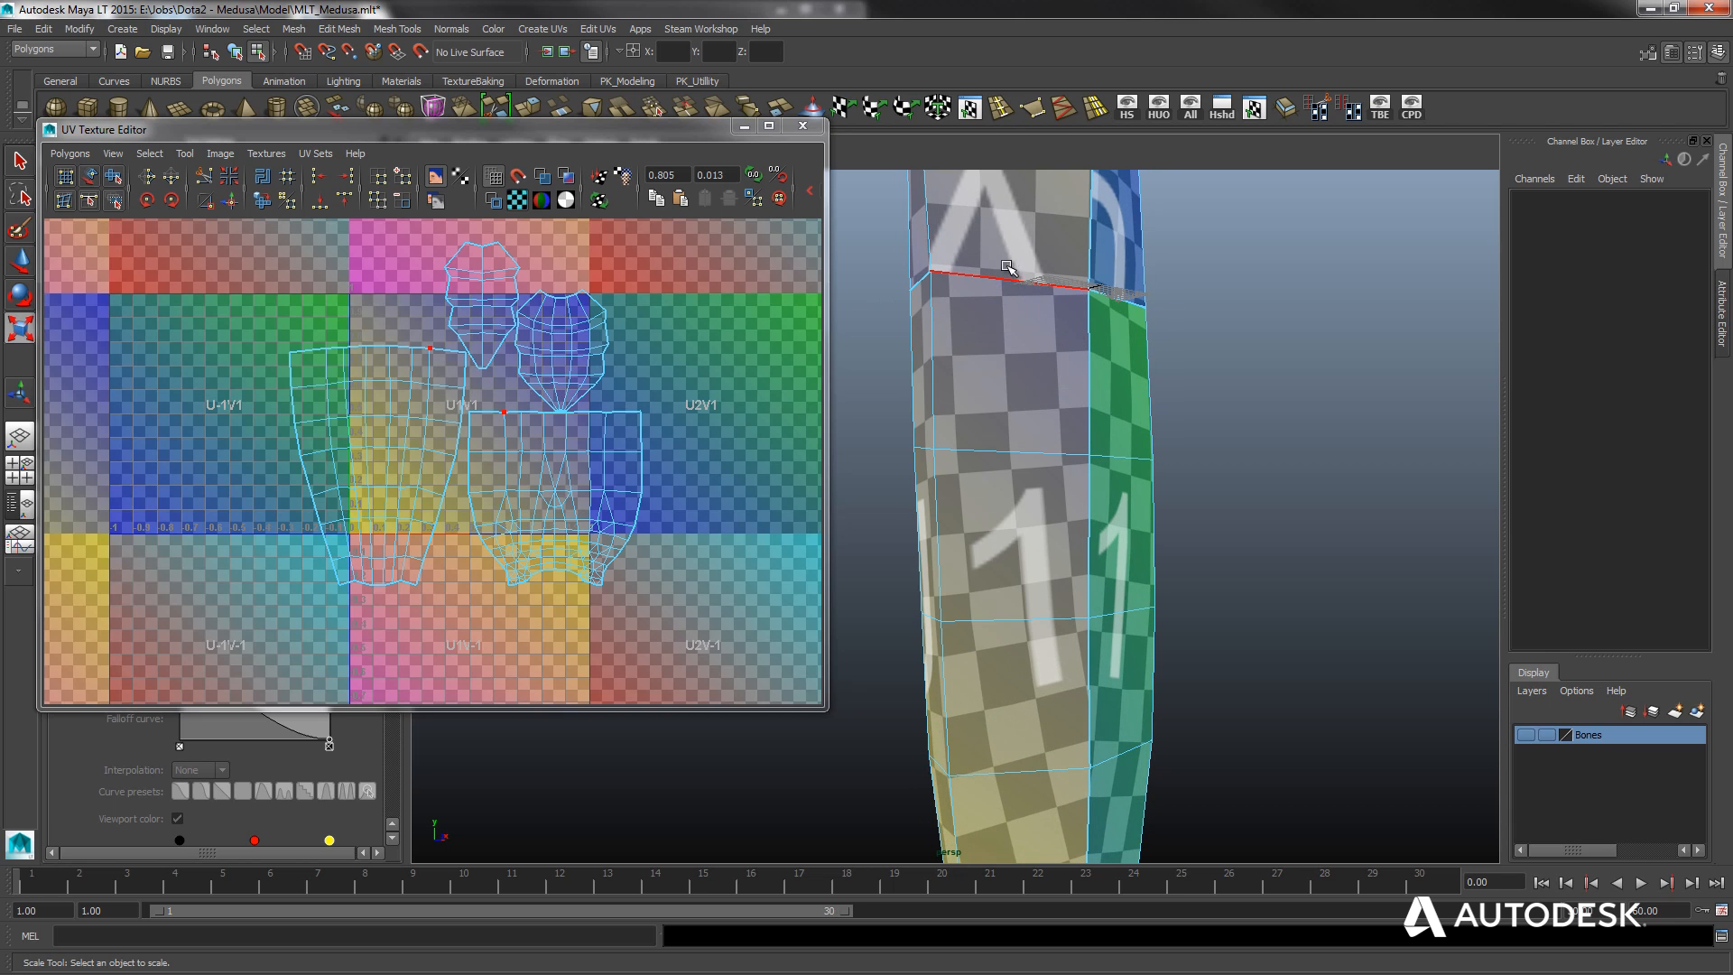
left_click(983, 284)
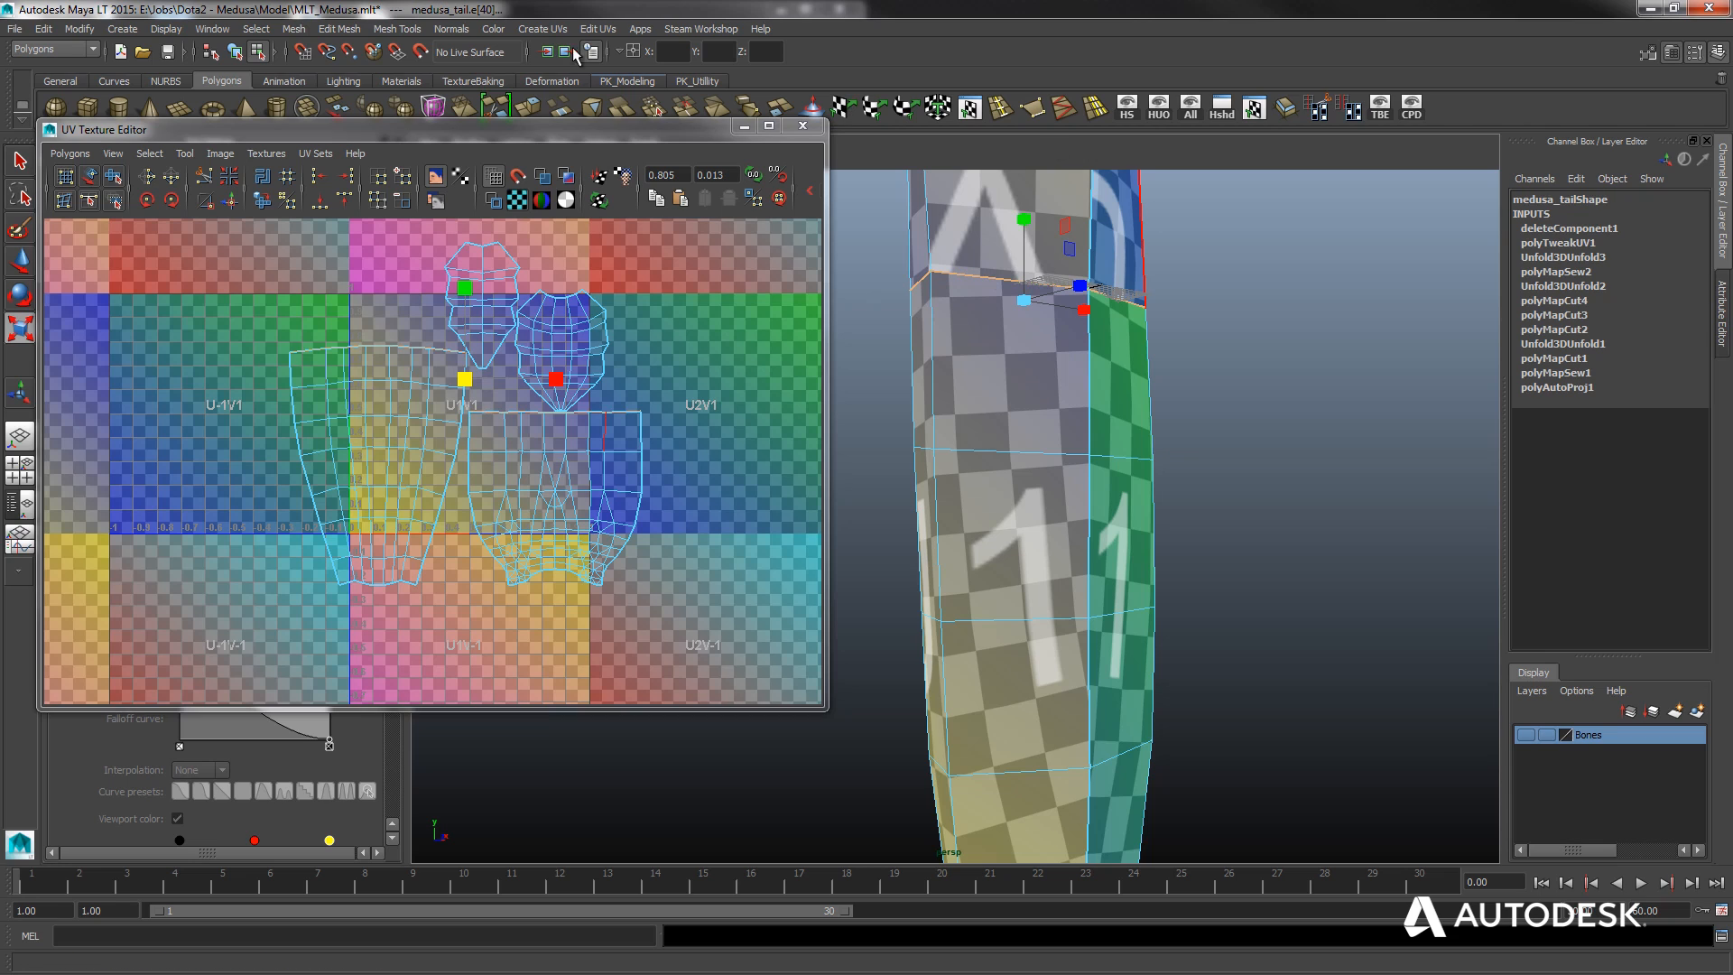
left_click(600, 29)
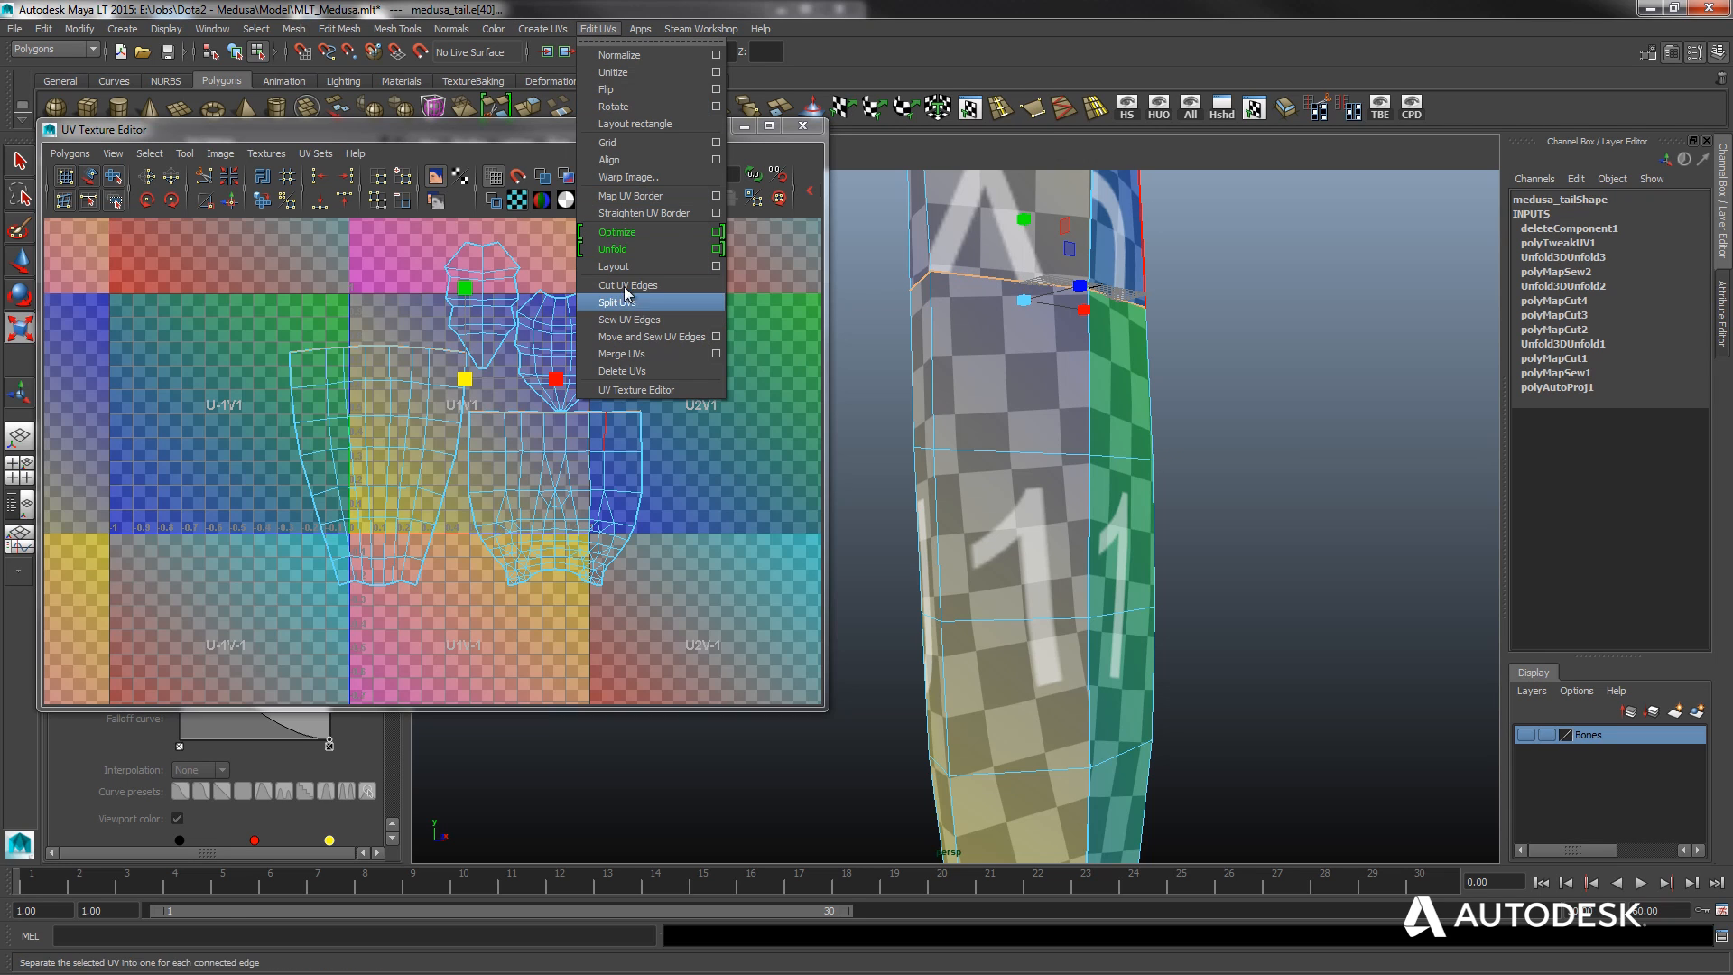
left_click(615, 319)
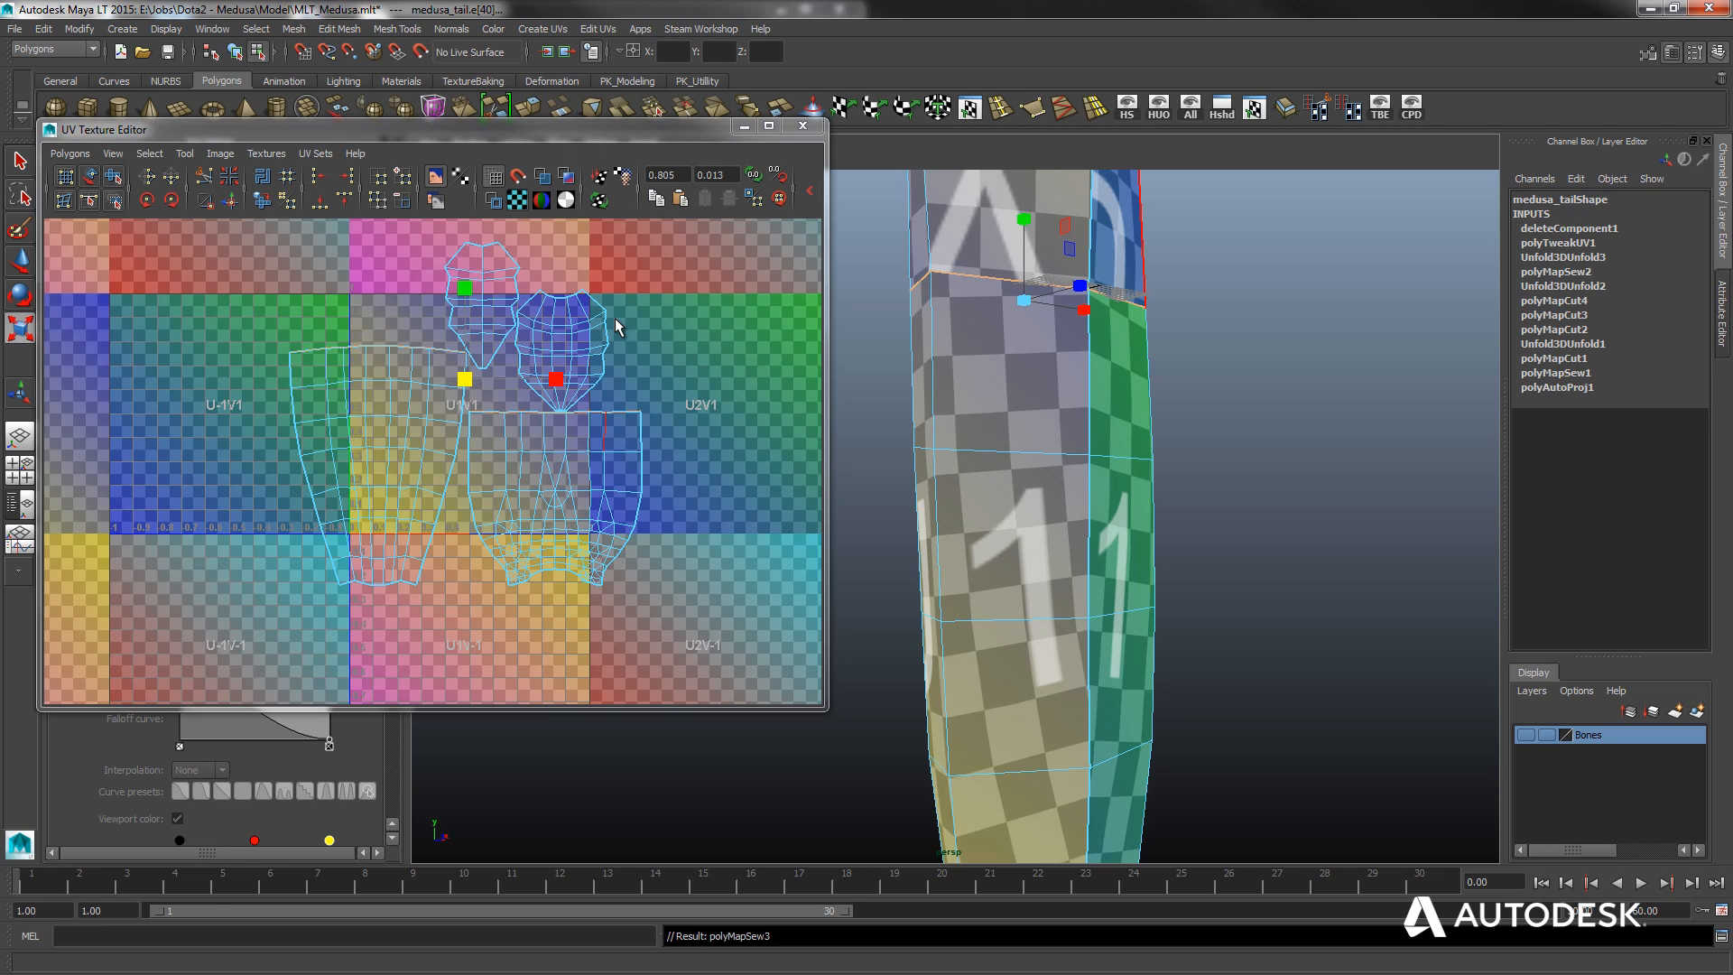
Select the edge ring one row below the sewn seam on the tail's body and split it with Cut UV Edges.
left_click(1021, 452)
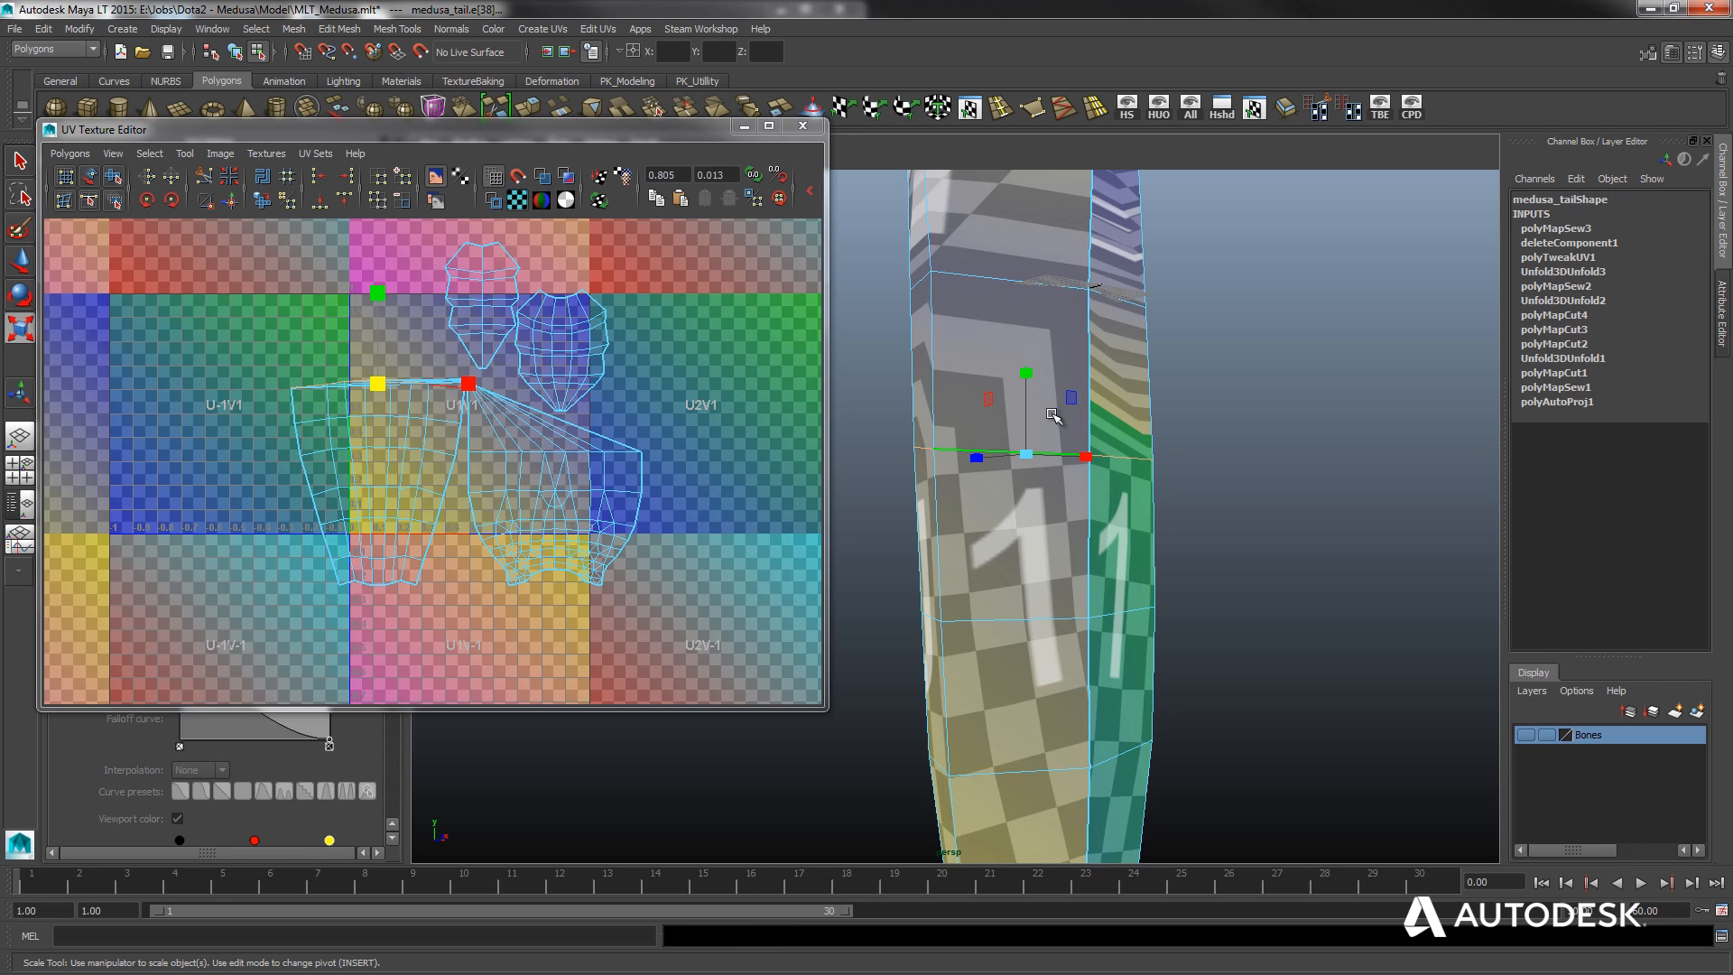
left_click(542, 29)
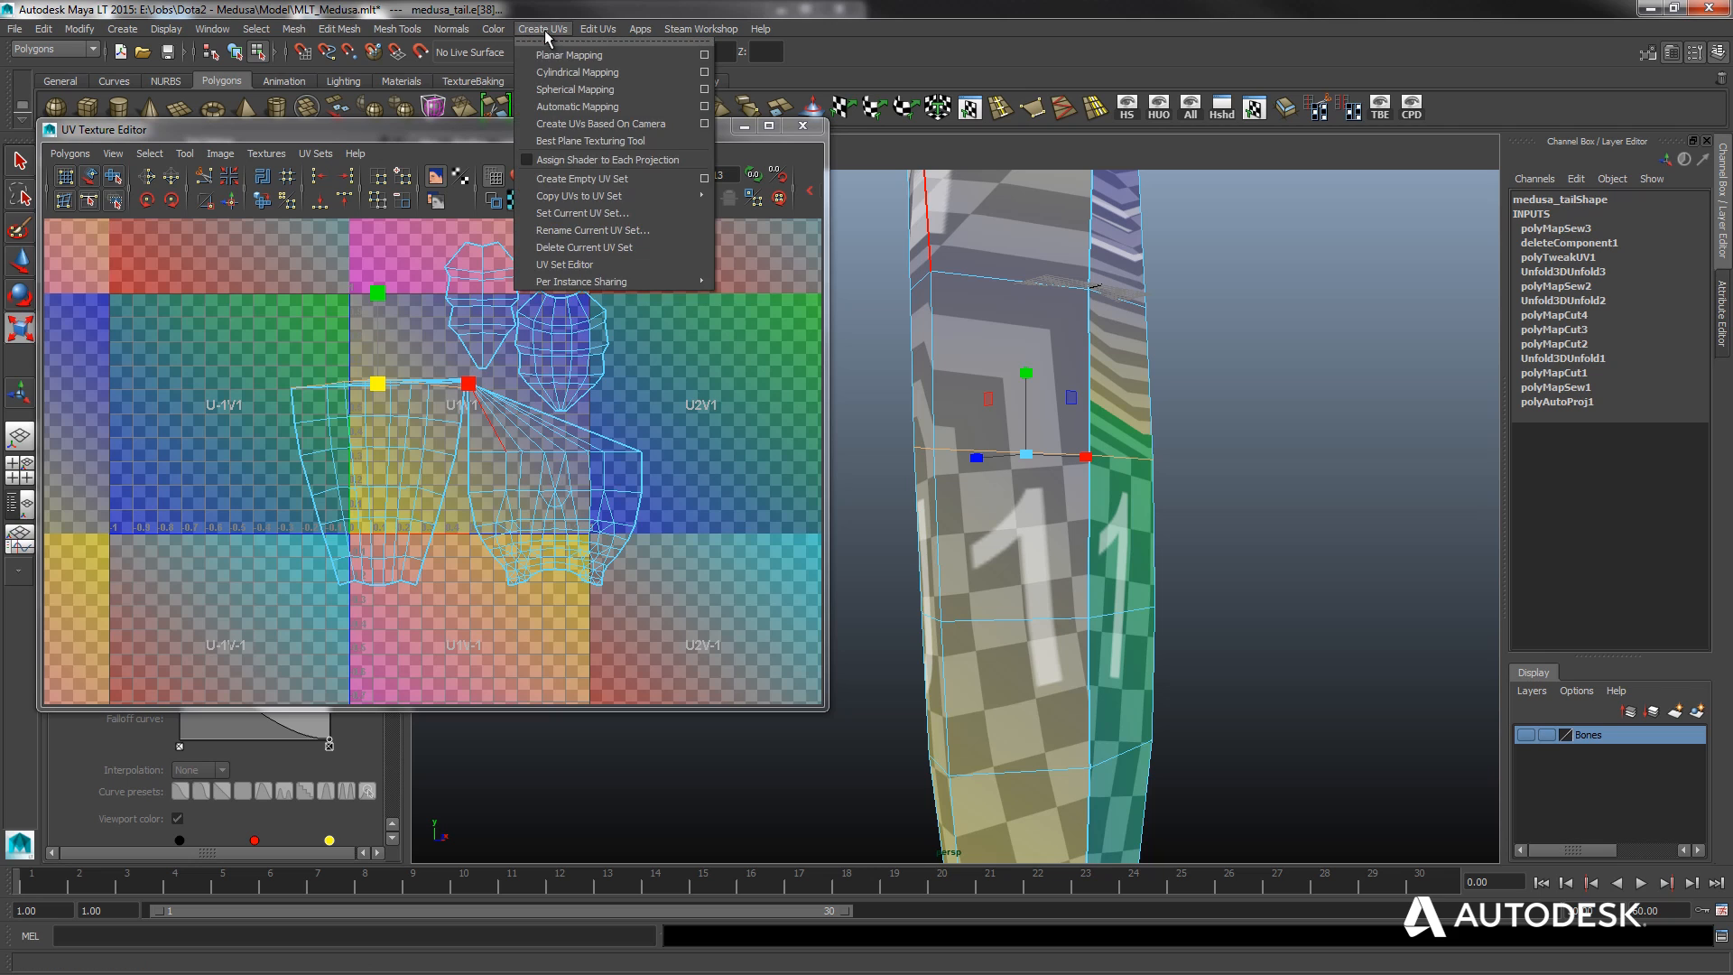
mouse_move(598, 28)
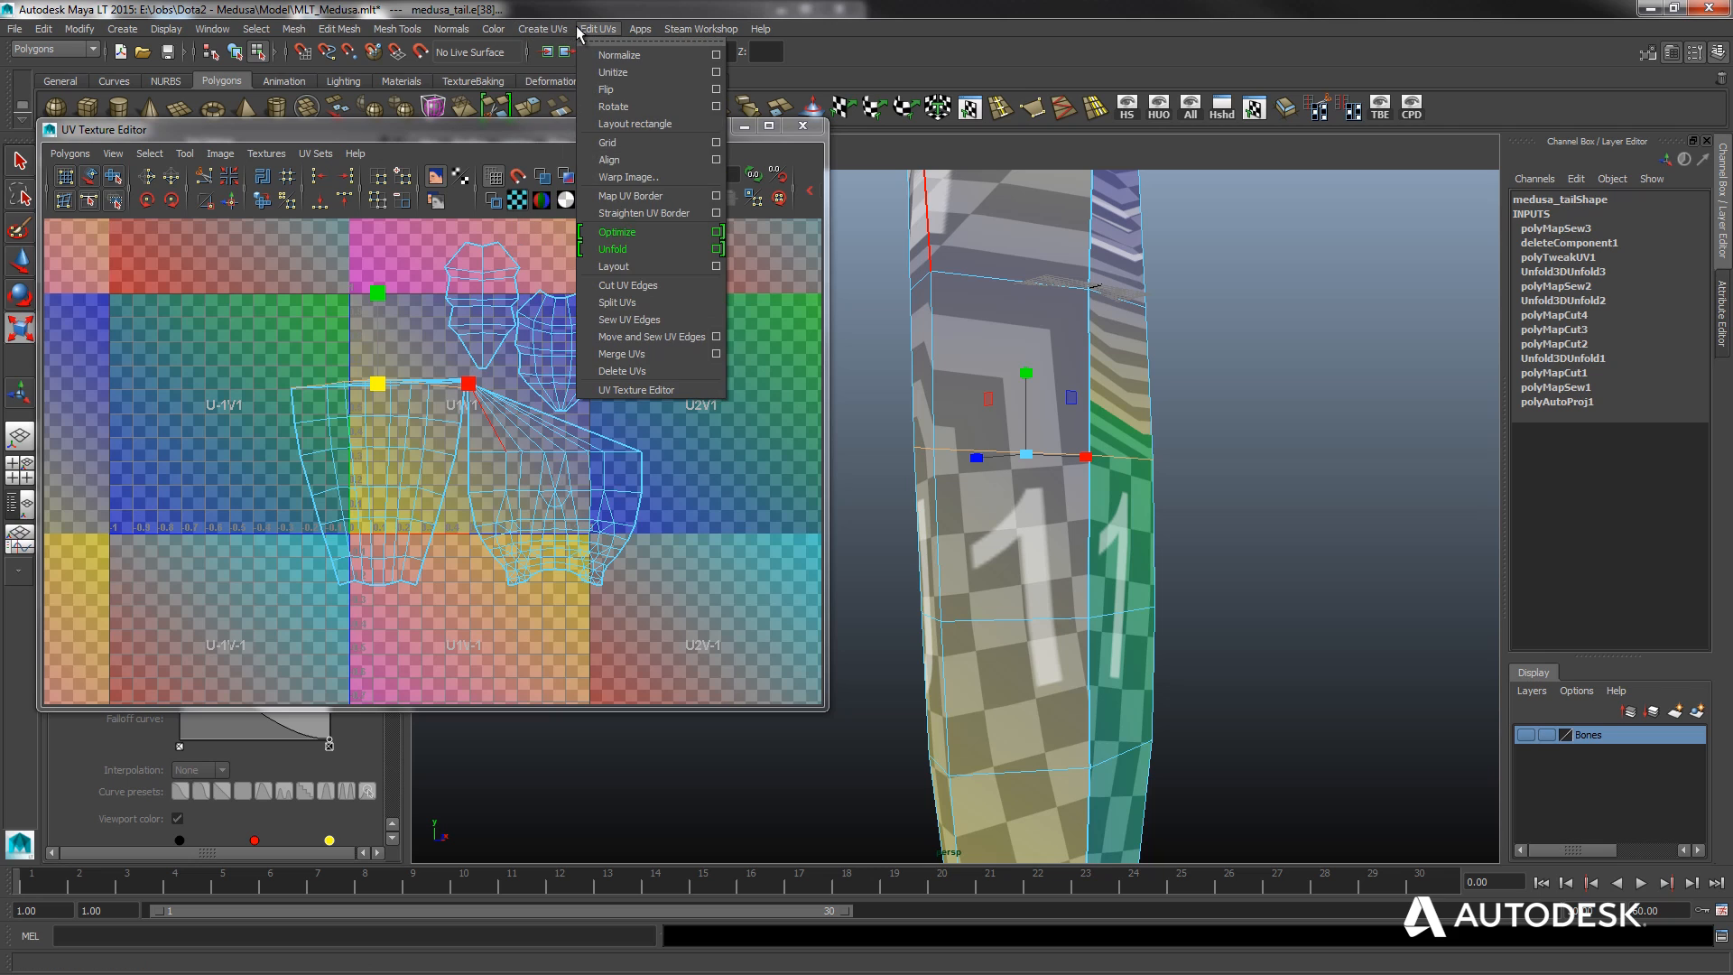
left_click(619, 303)
Select the UVs of all four tail shells in the UV Texture Editor and unfold them again with Unfold.
right_click(555, 436)
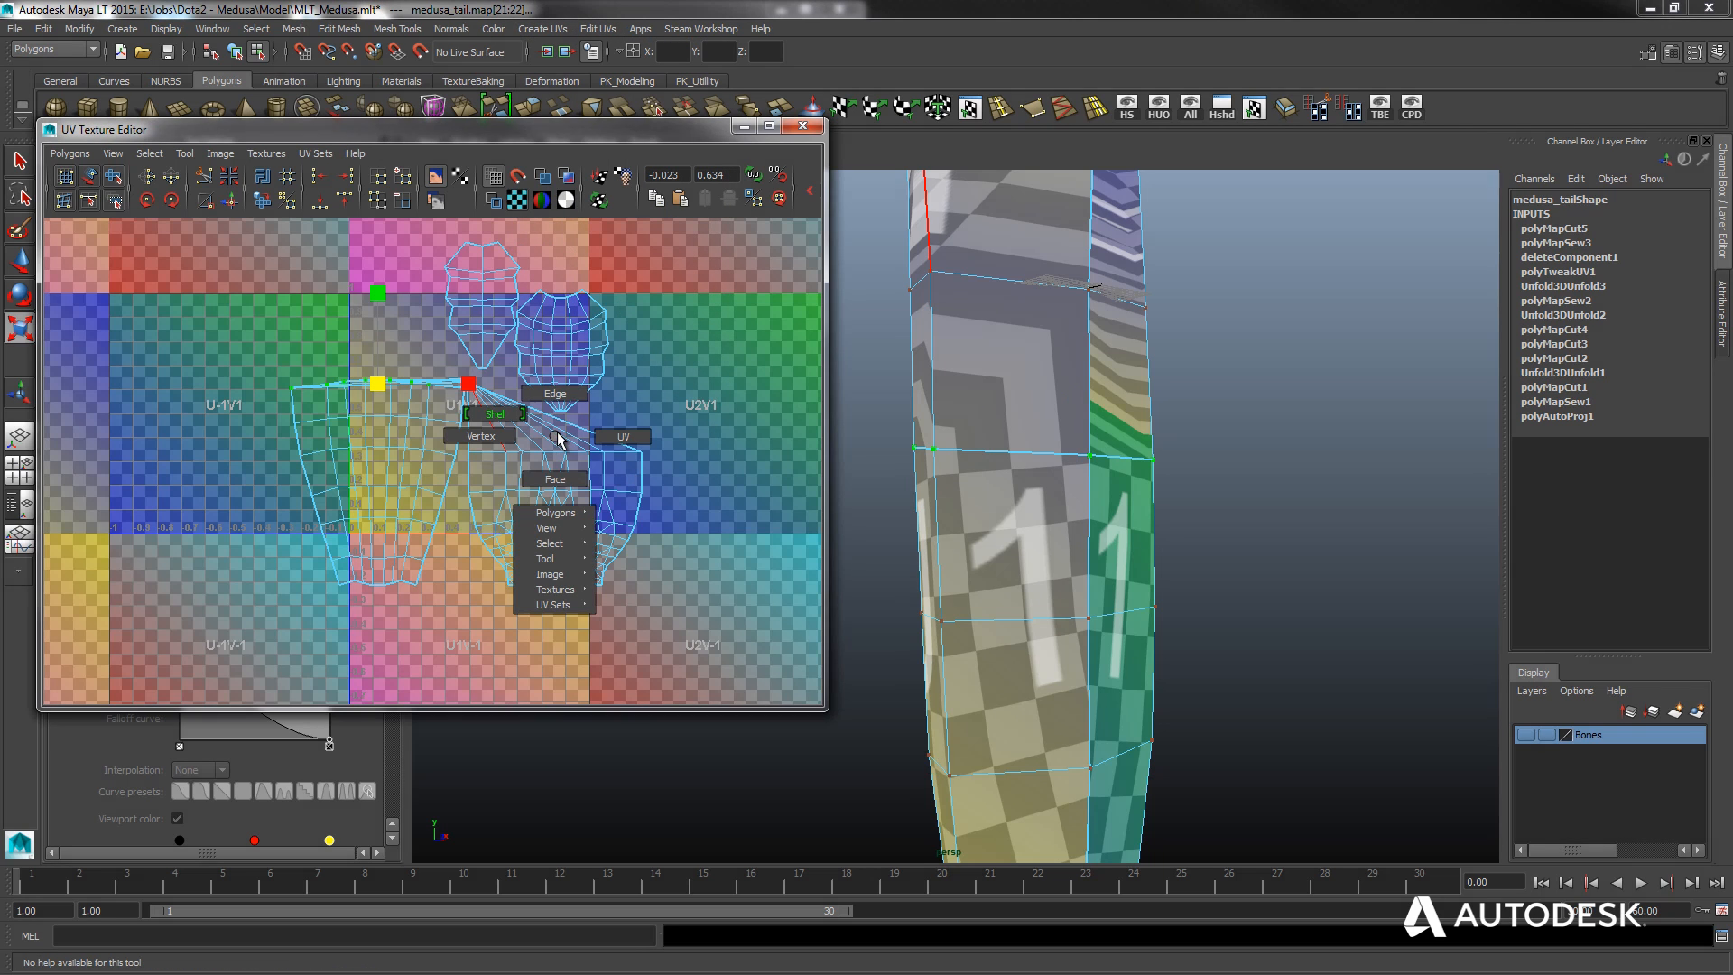
left_click(621, 438)
left_click_drag(233, 230, 707, 600)
left_click(72, 155)
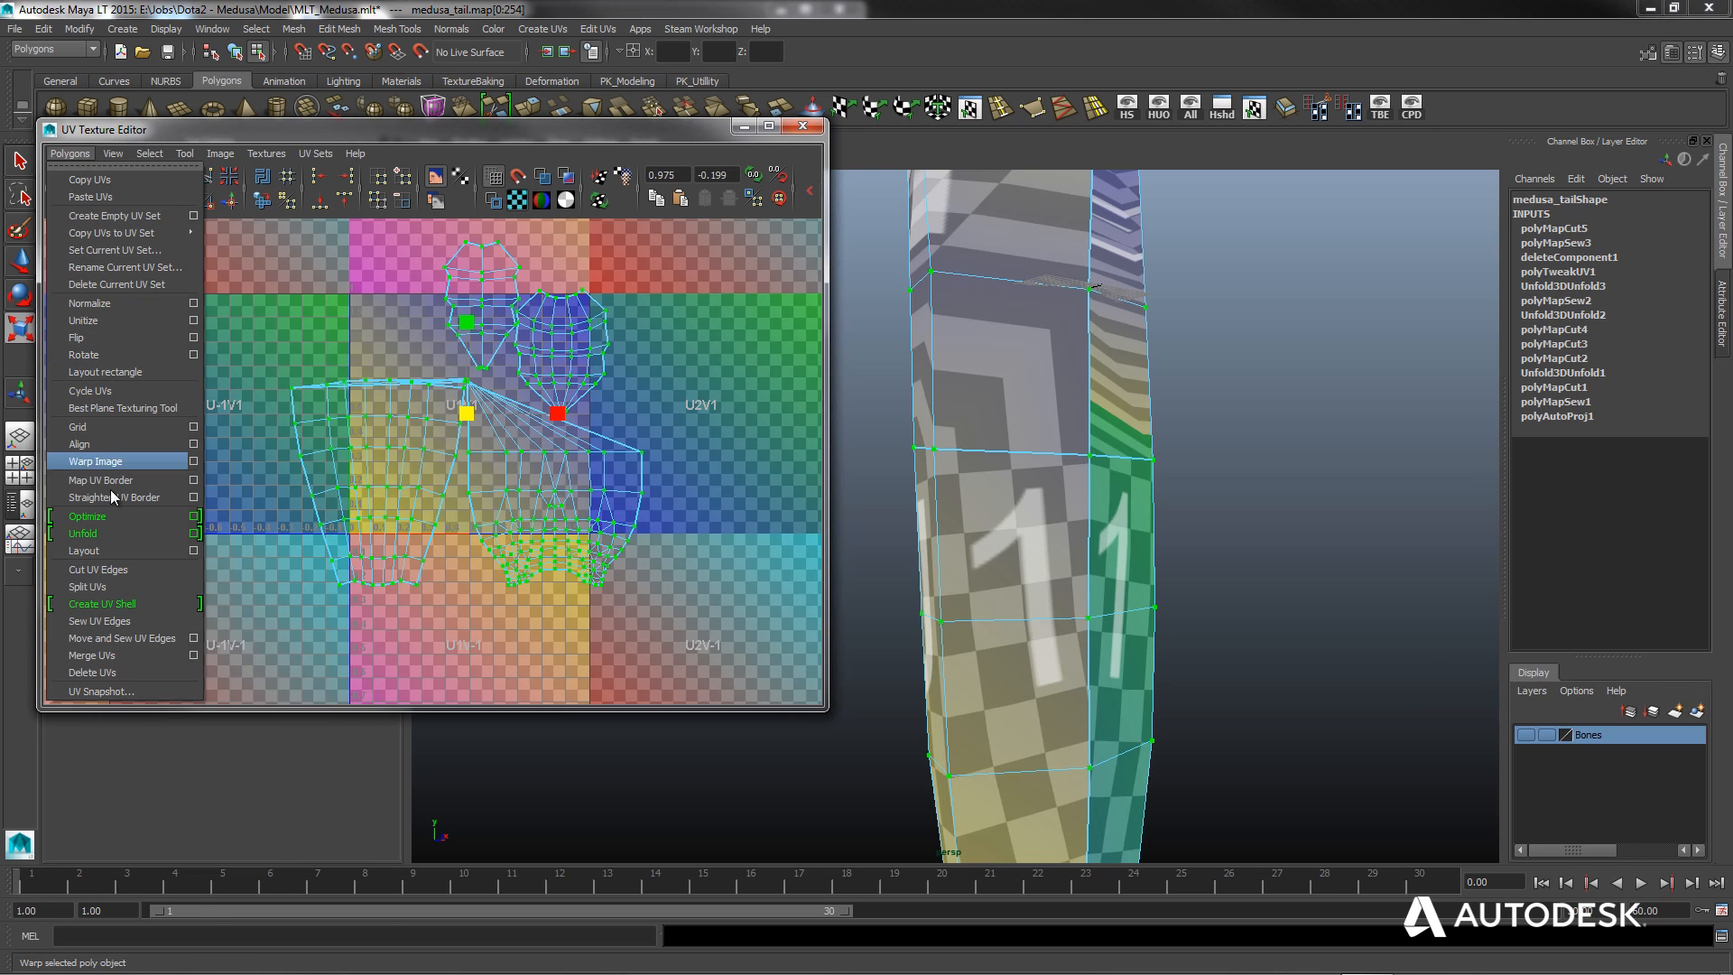
left_click(200, 531)
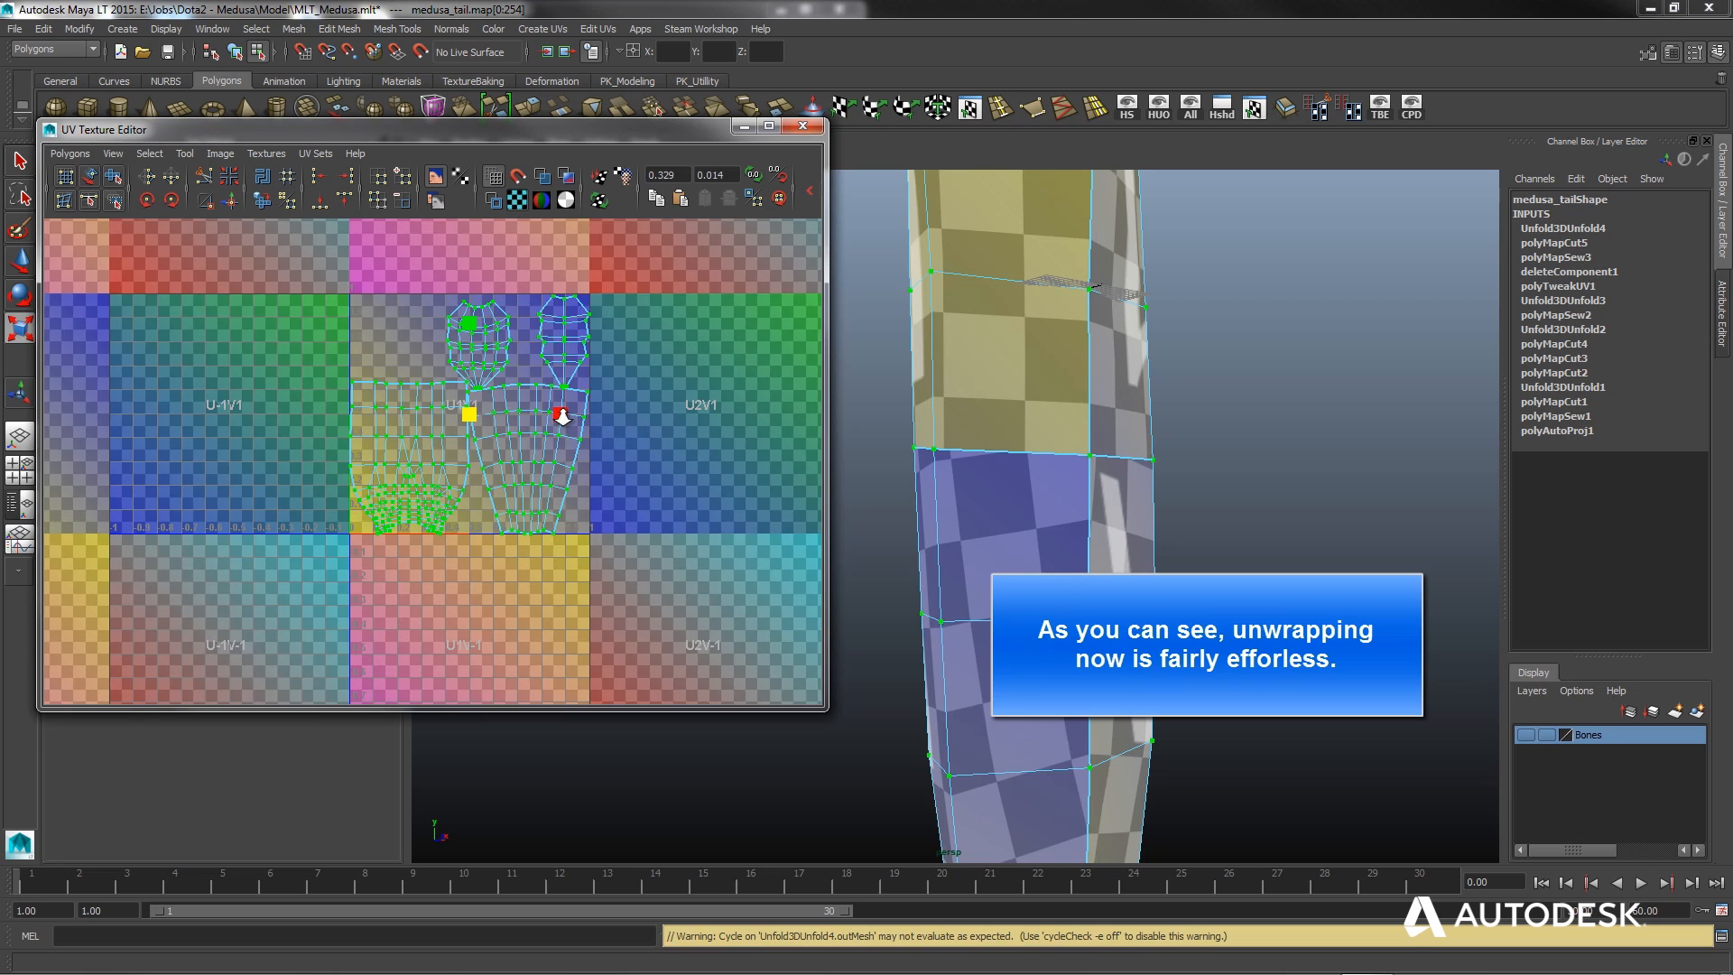
Scale all four unfolded UV shells up uniformly by about 1.4 times and shift them up and to the right.
scroll(562, 416, "up", 2)
middle_click_drag(561, 466, 423, 518, "alt")
scroll(493, 467, "down", 3)
middle_click_drag(482, 453, 460, 433, "alt")
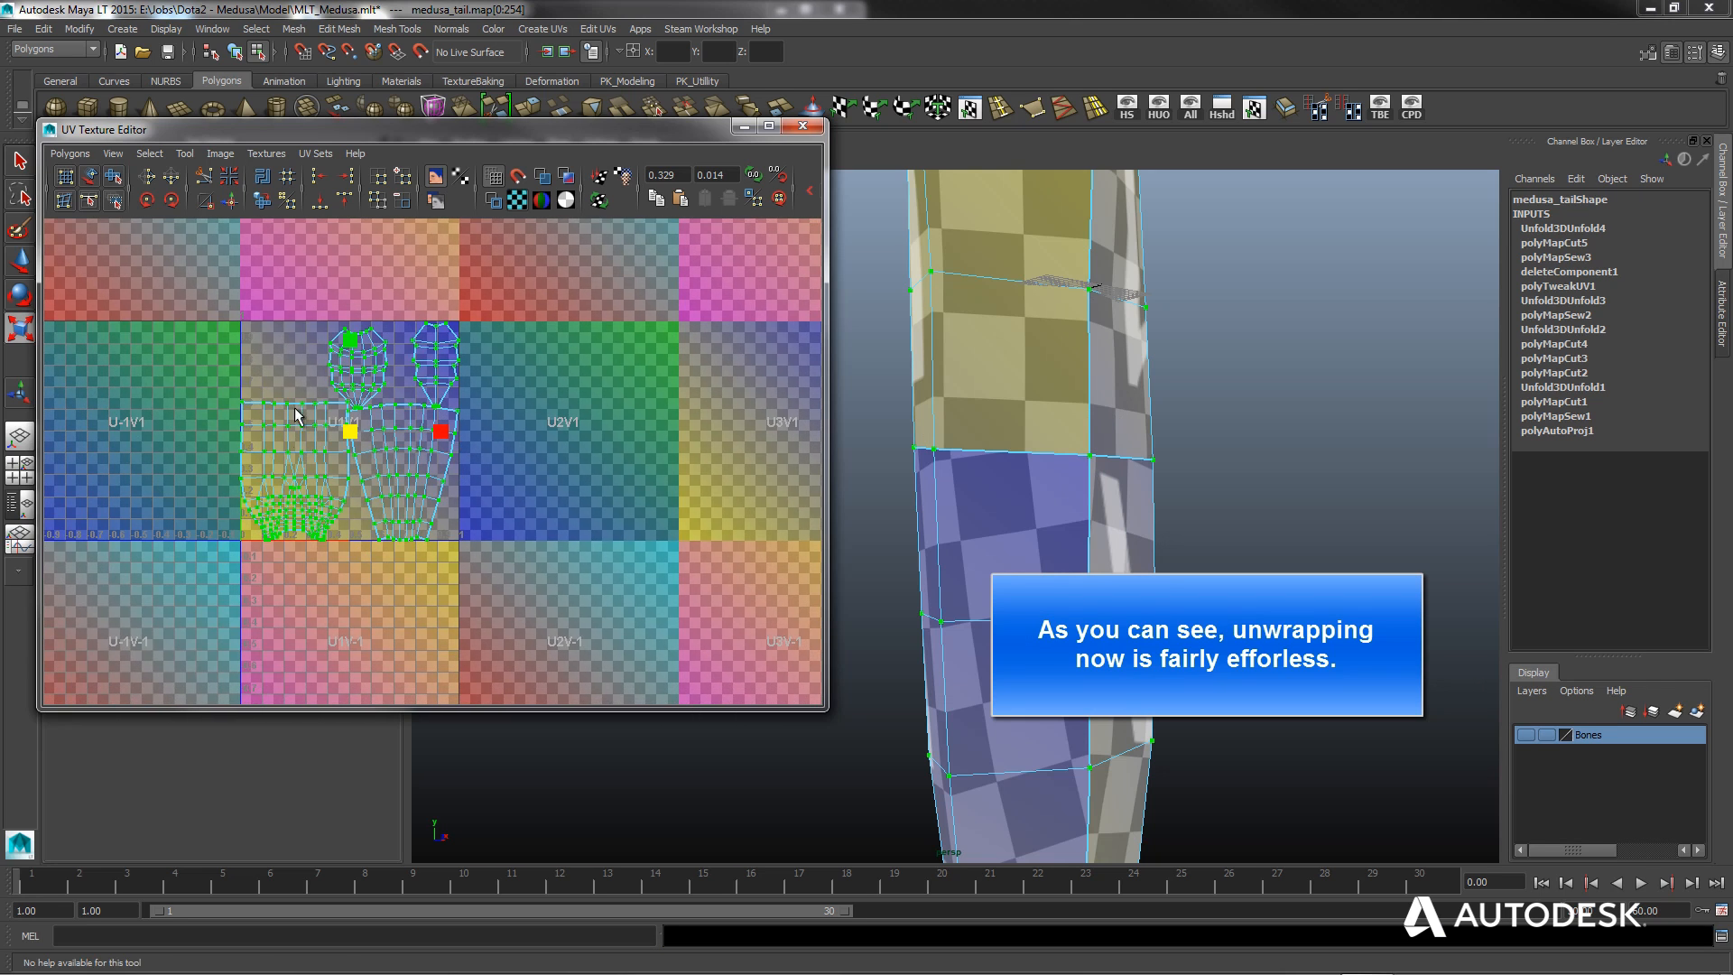
middle_click_drag(352, 428, 366, 418, "shift")
left_click_drag(367, 419, 405, 381)
key("ctrl+z")
left_click(21, 261)
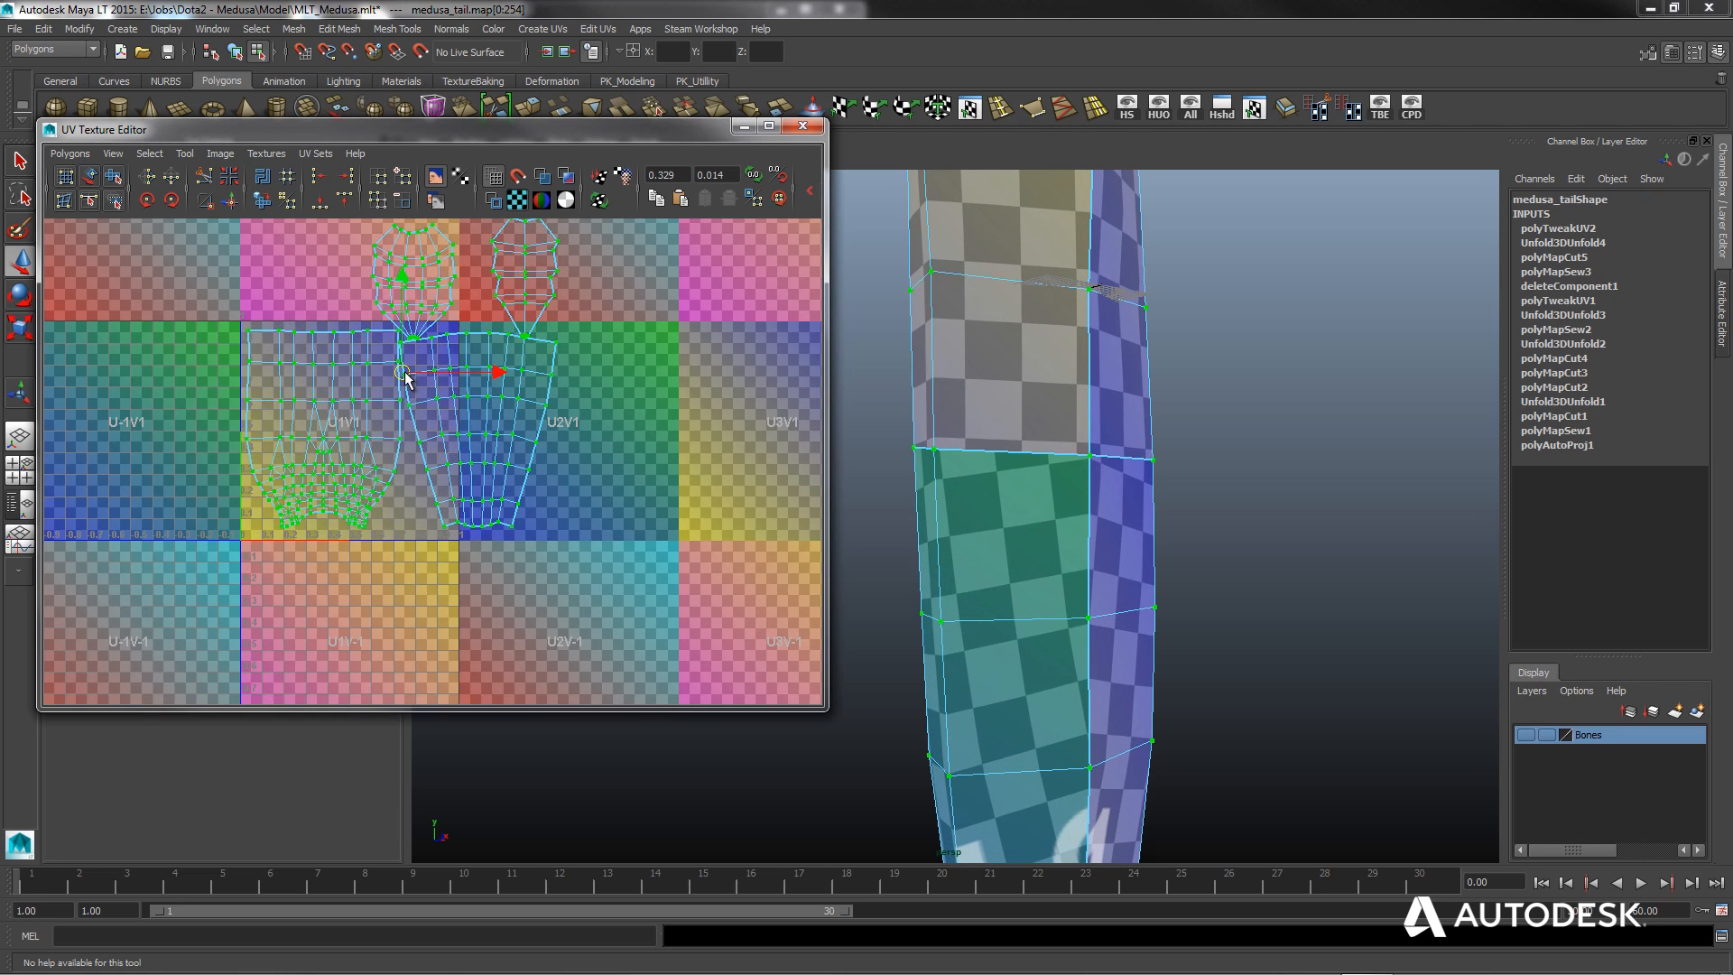
Switch to shell selection and move the fan-shaped UV shell sideways into the U2V1 tile.
left_click(643, 432)
right_click(510, 399)
right_click_drag(503, 406, 449, 377)
left_click(487, 418)
left_click_drag(481, 434, 598, 424)
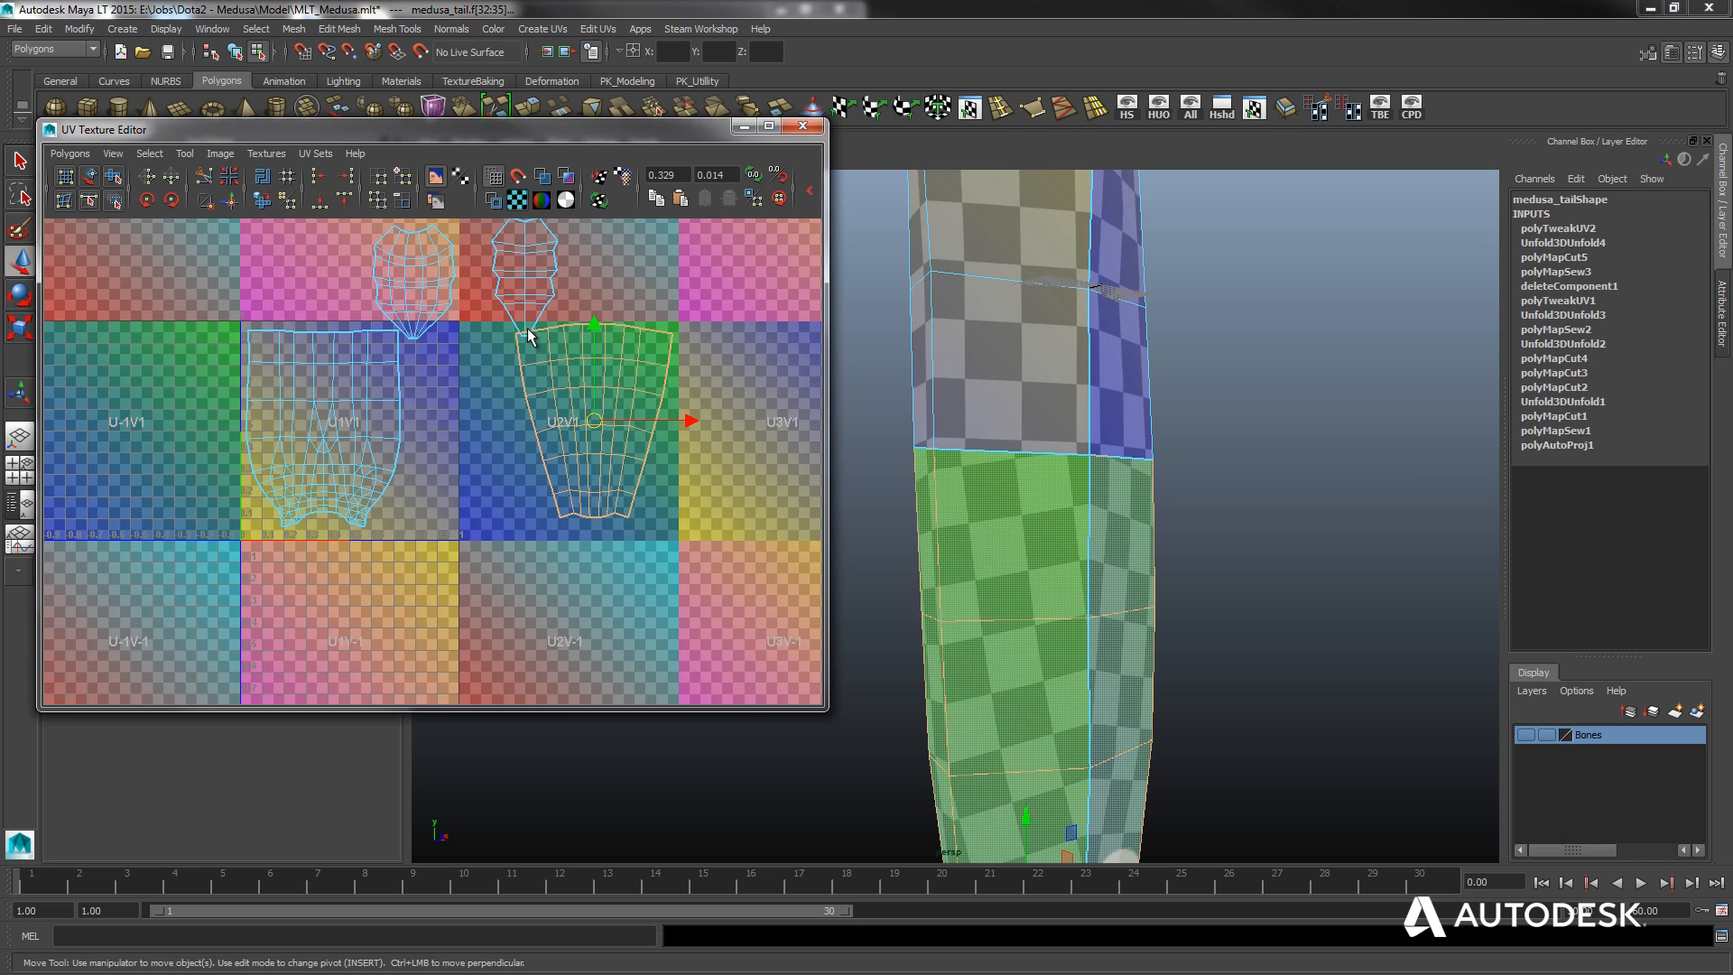
Move the narrow small shell beside the fan-shaped shell in U2V1 and the wider small shell beside the large shell's lower end in U1V1.
left_click(525, 286)
left_click_drag(513, 371, 499, 467)
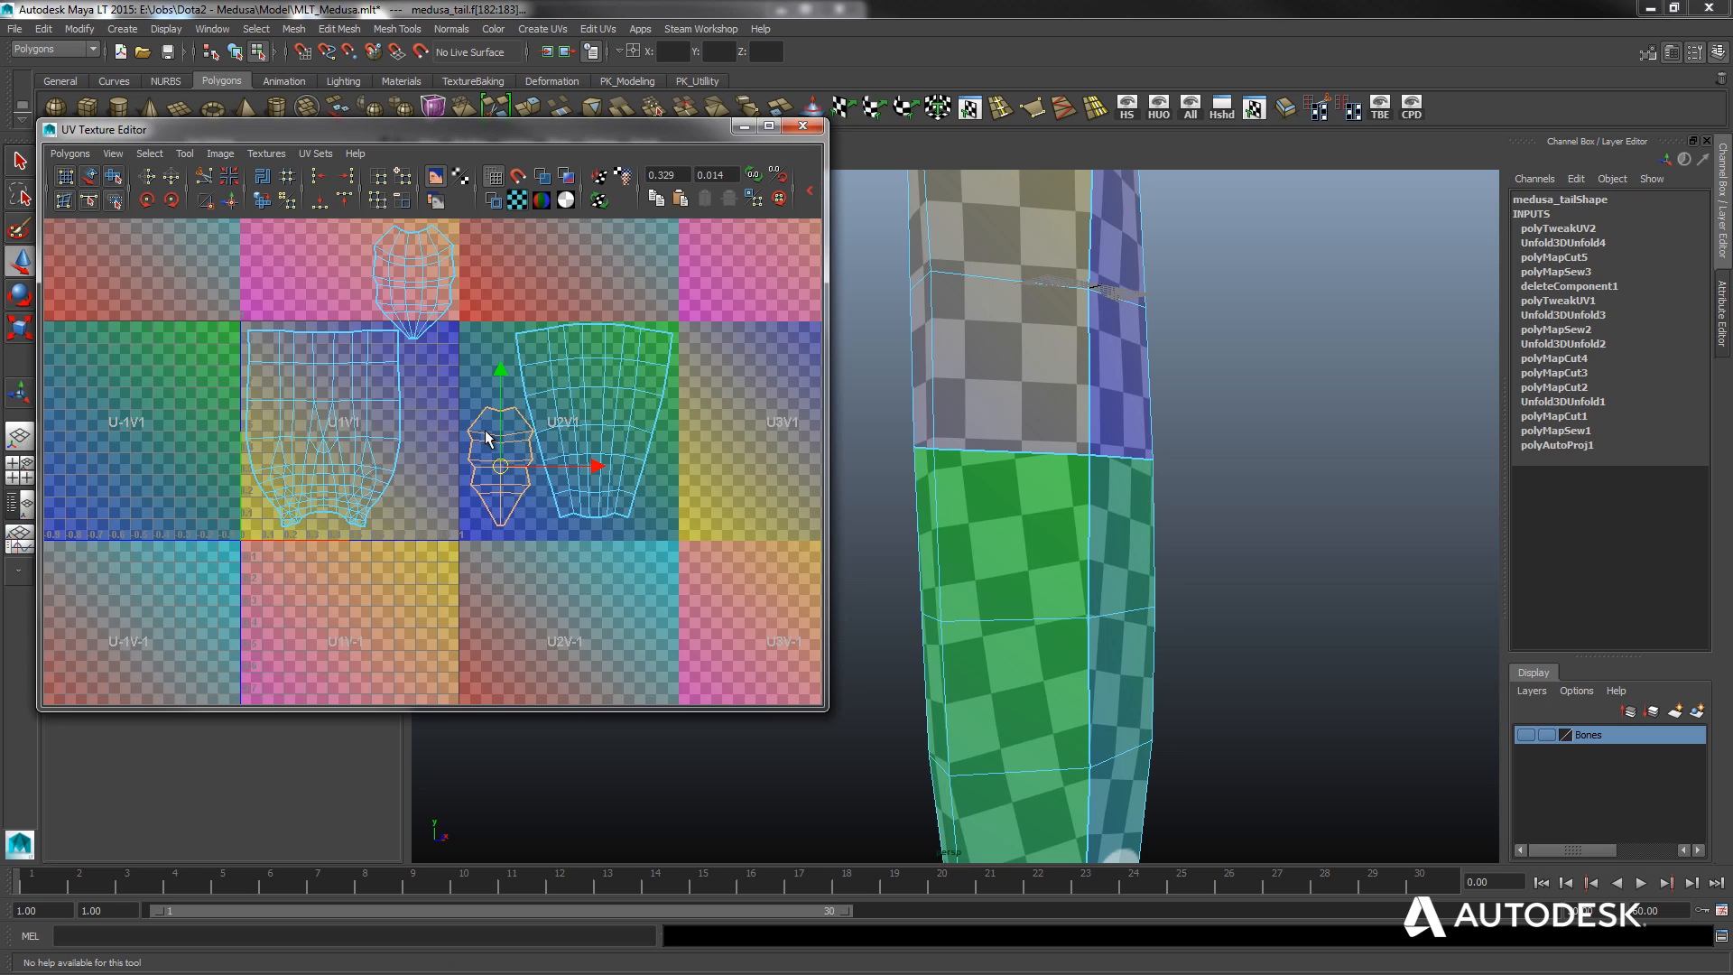
left_click(451, 311)
left_click_drag(419, 291, 449, 384)
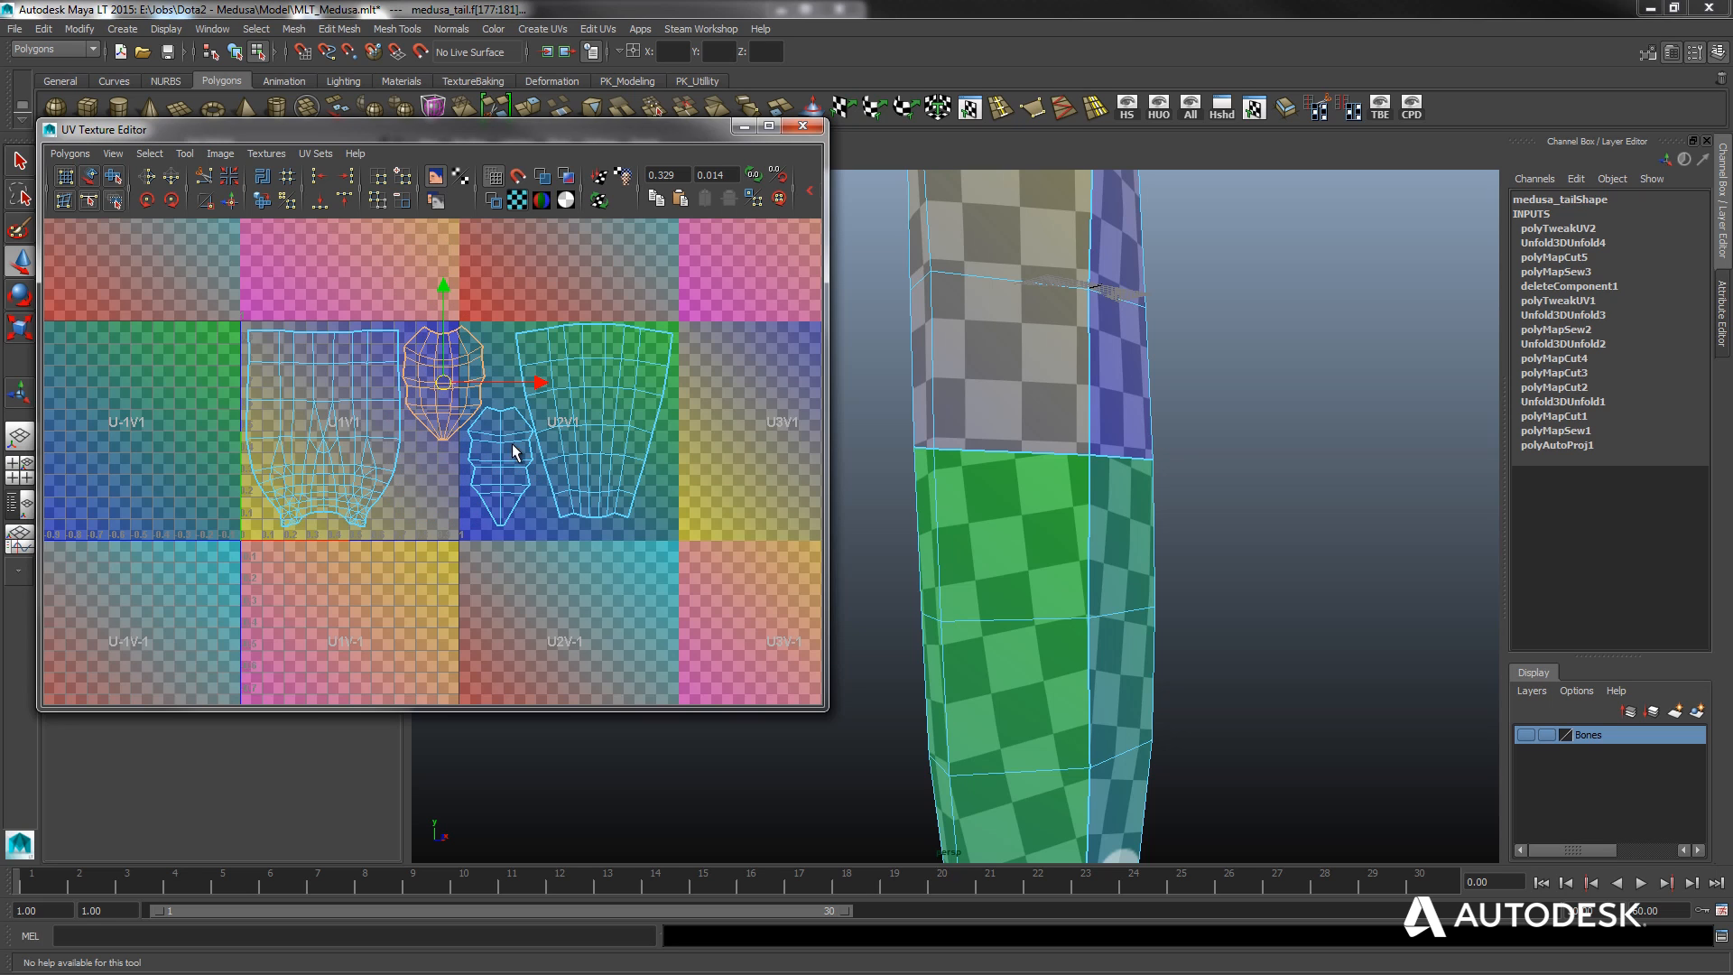
left_click(320, 441)
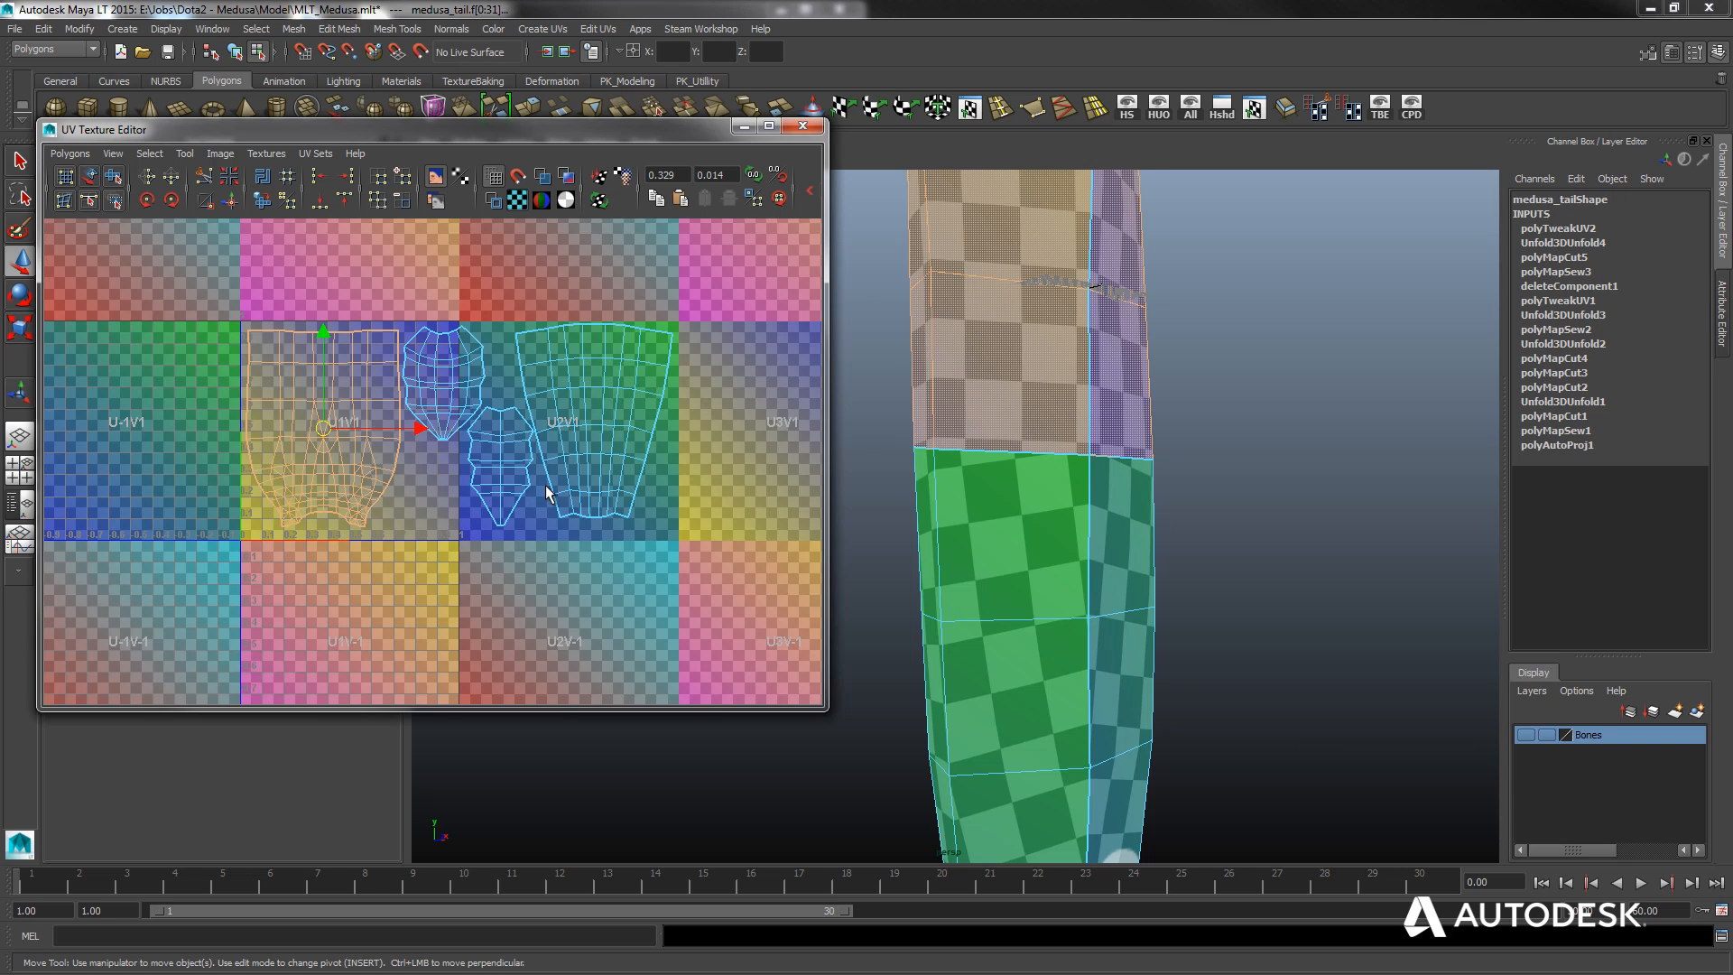
left_click(438, 383)
left_click_drag(438, 383, 409, 480)
left_click(376, 448)
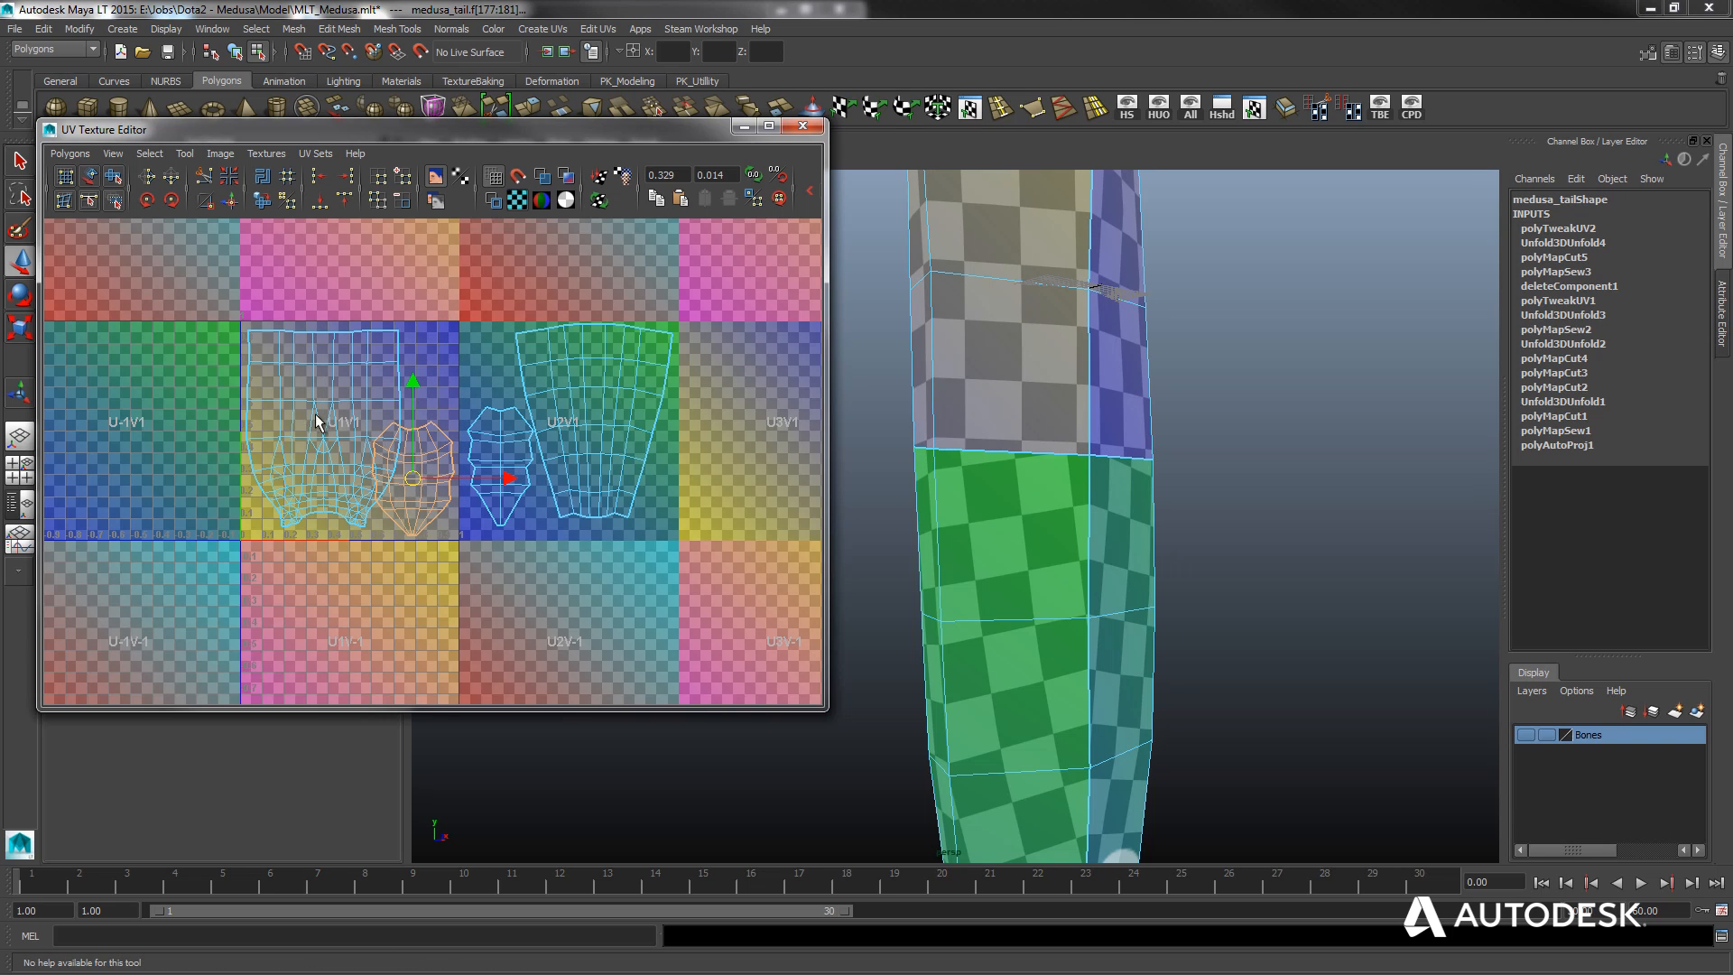
left_click(409, 479)
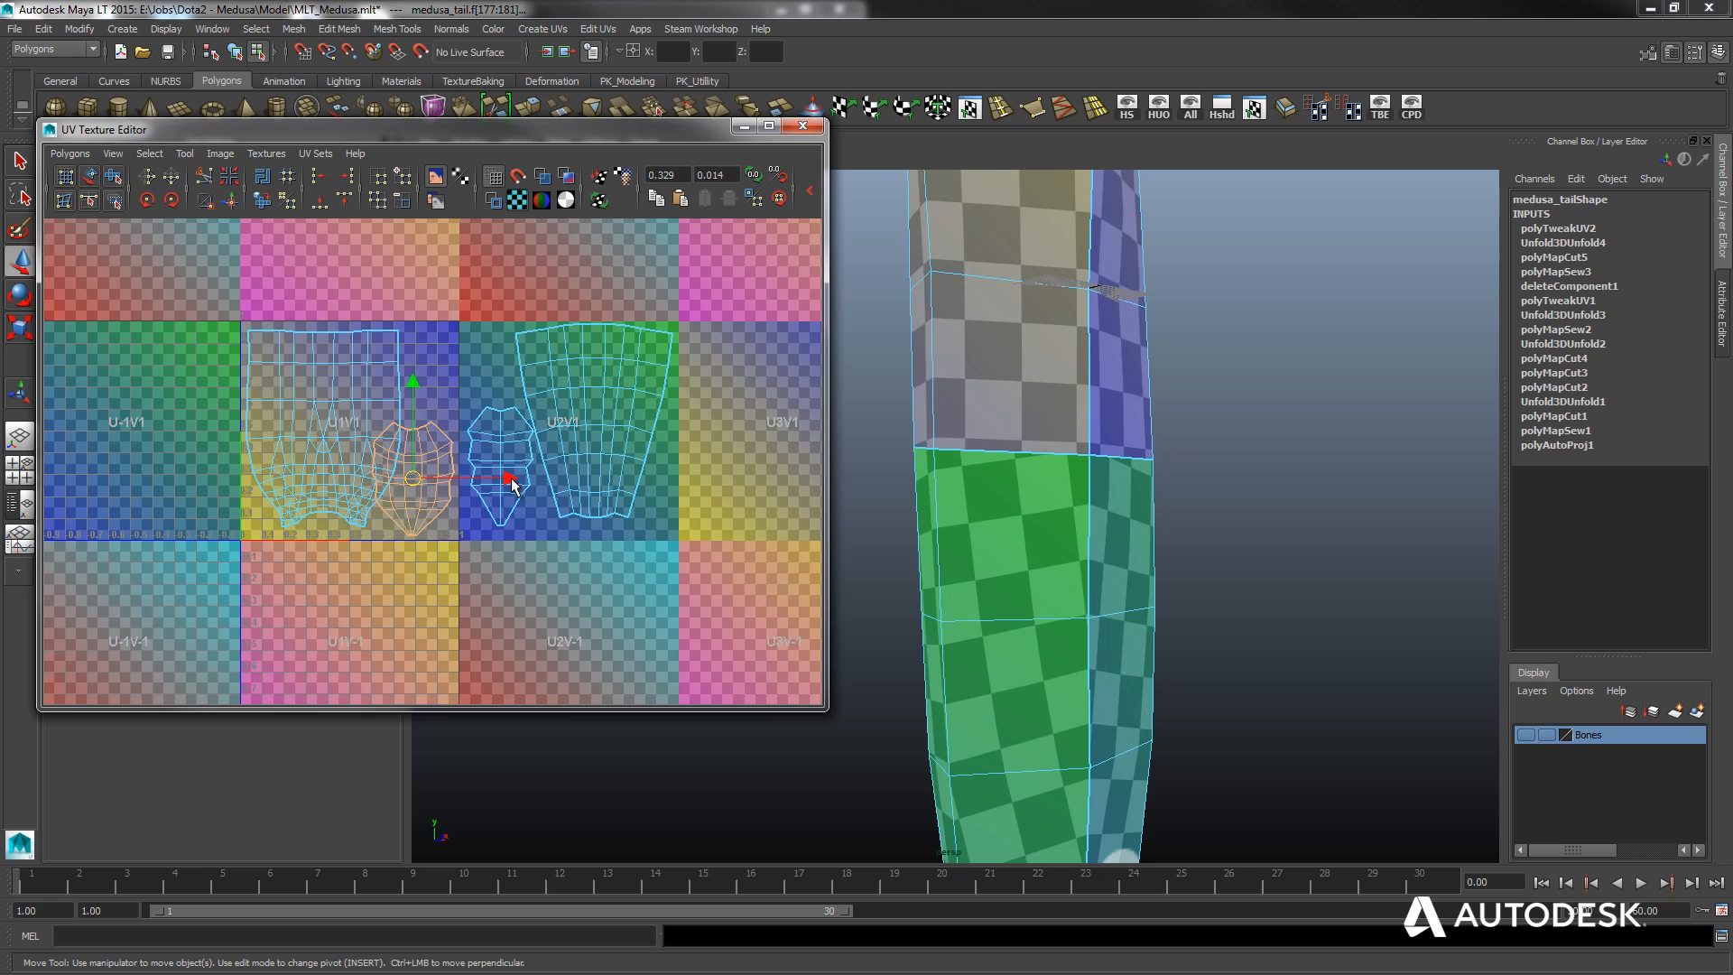
Select all four UV shells together, scale them down slightly and shift them up and to the left.
left_click(513, 446, "shift")
left_click(615, 399, "shift")
left_click(275, 411, "shift")
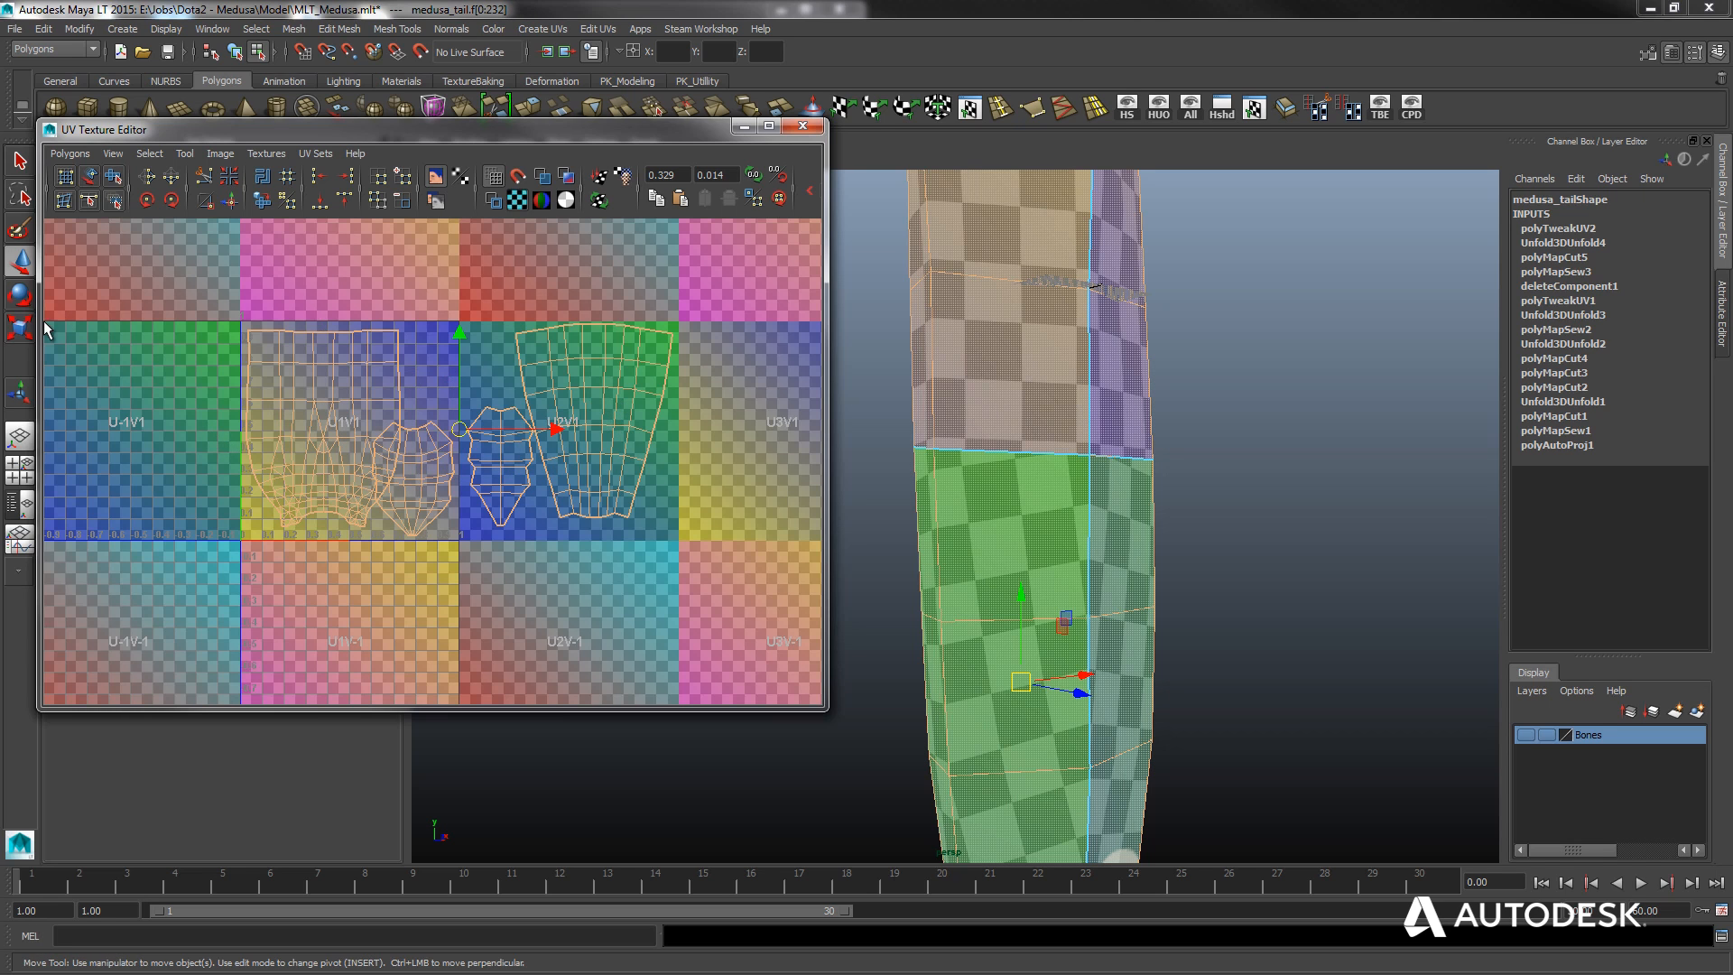
key("r")
left_click_drag(462, 440, 454, 437)
left_click(19, 165)
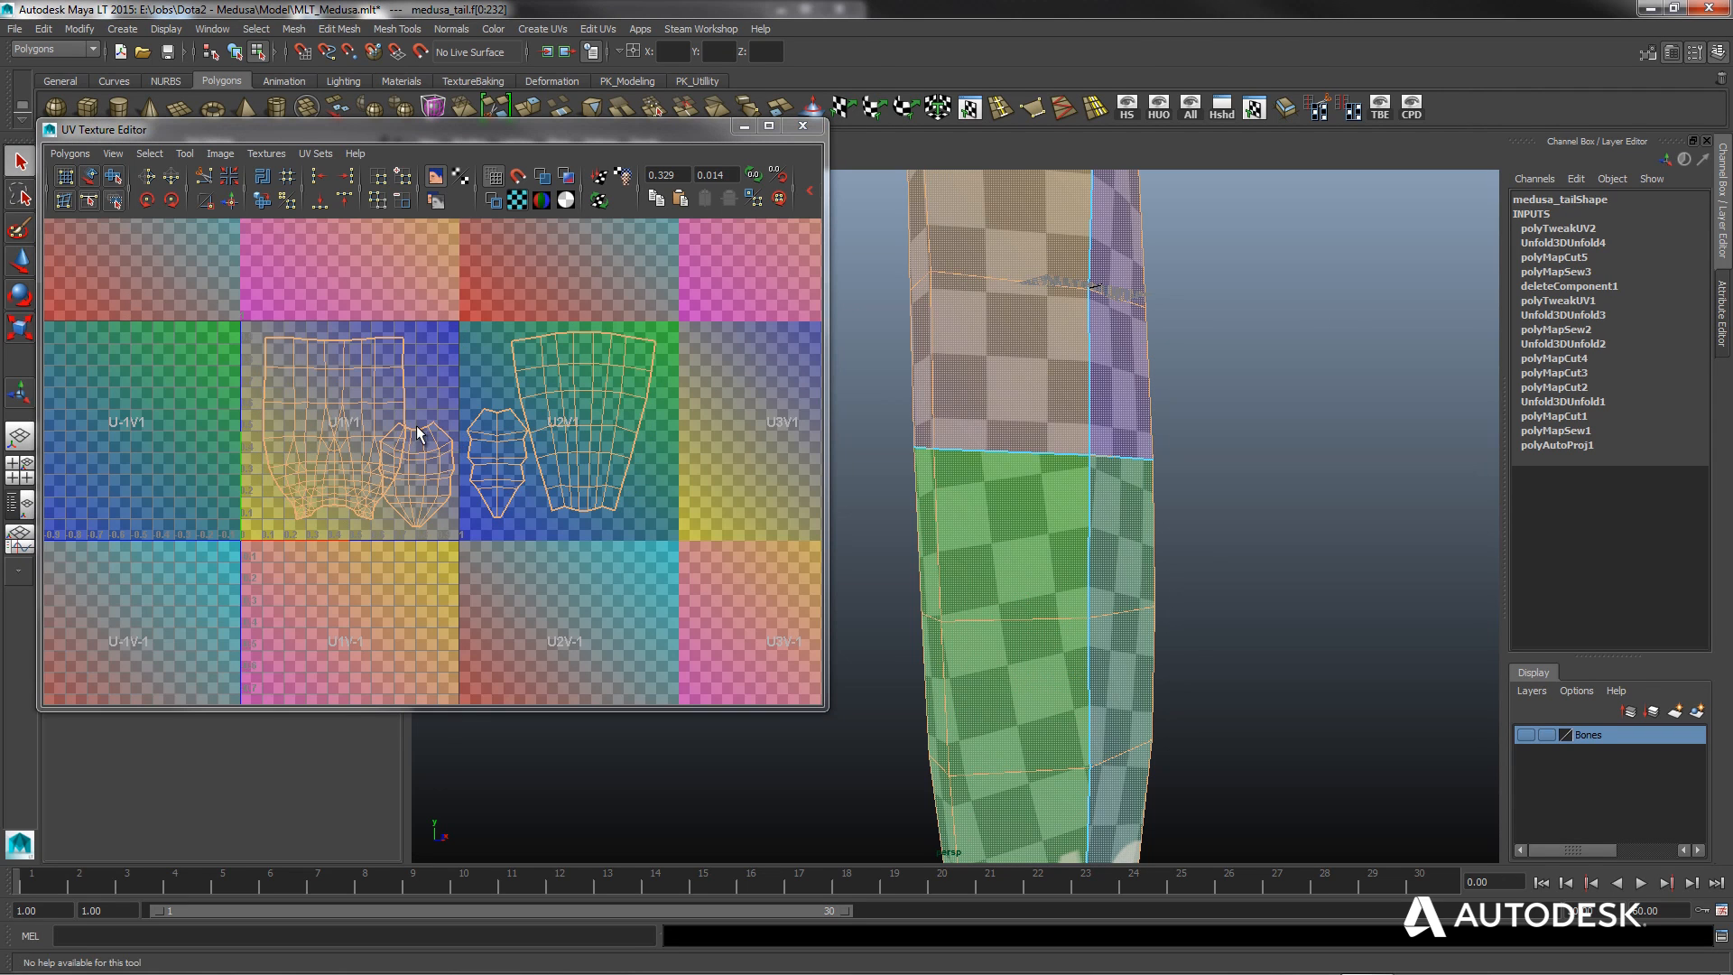
left_click(16, 259)
left_click_drag(463, 436, 425, 482)
left_click(625, 539)
Reposition the two small shells and the fan-shaped shell individually, keeping the wider small one in U1V1 and the other two in U2V1.
double_click(438, 480)
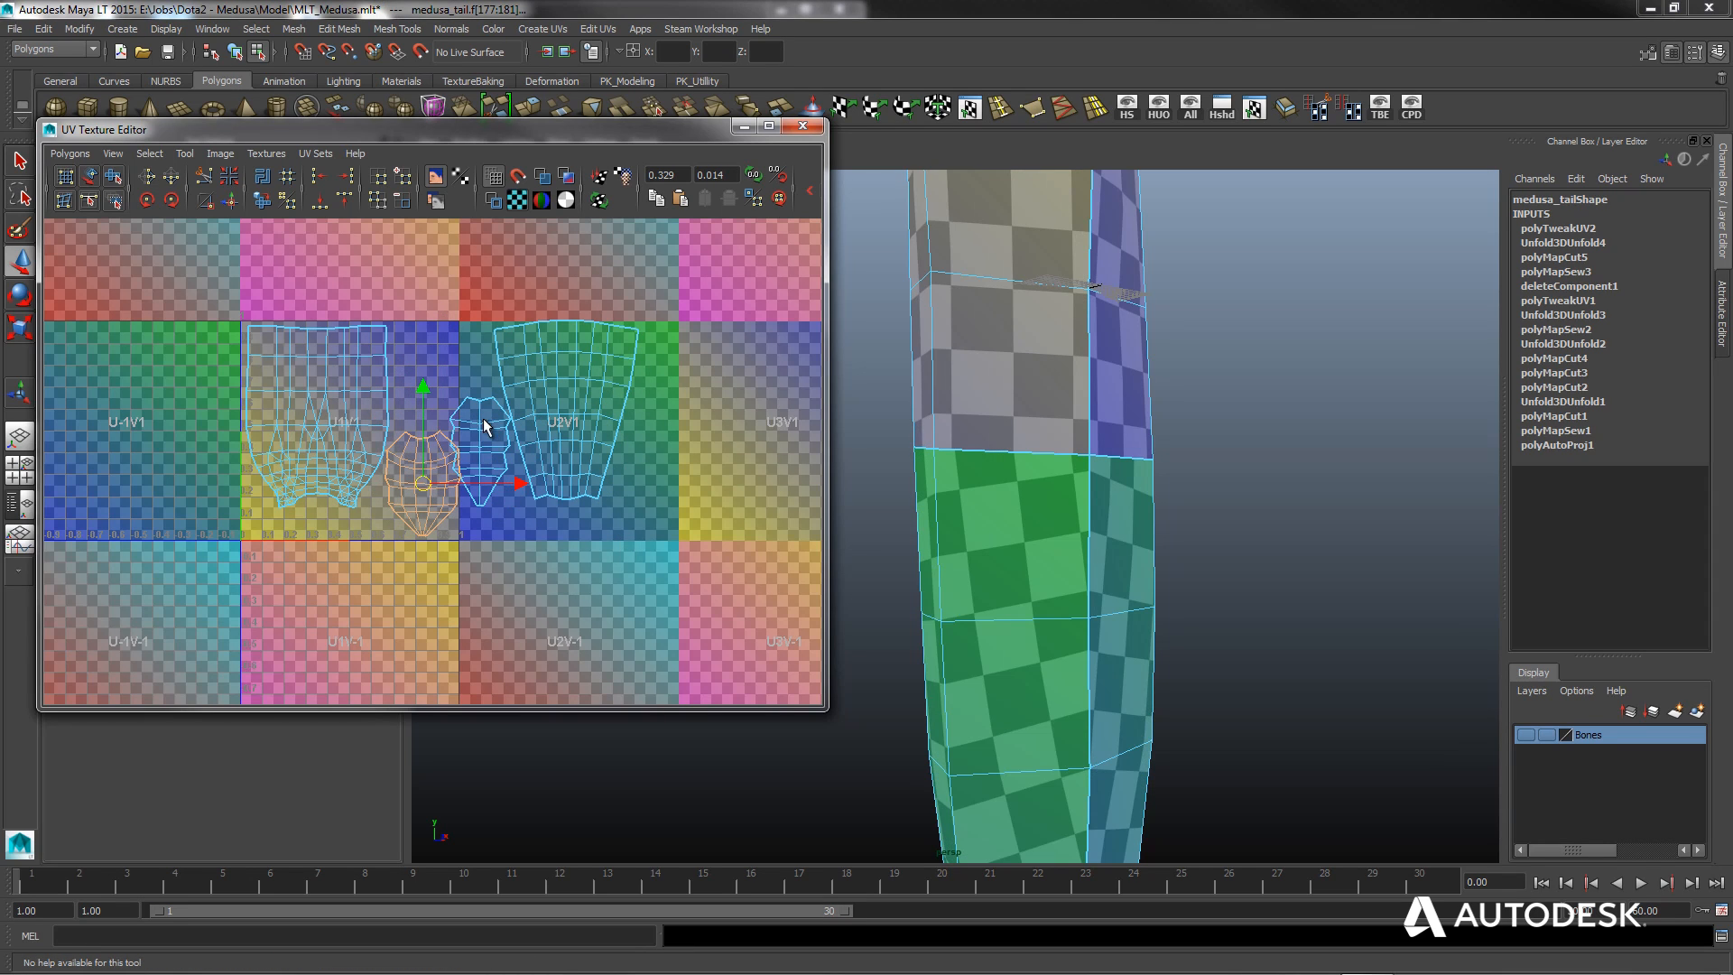
double_click(483, 456)
left_click_drag(483, 456, 502, 486)
double_click(567, 414)
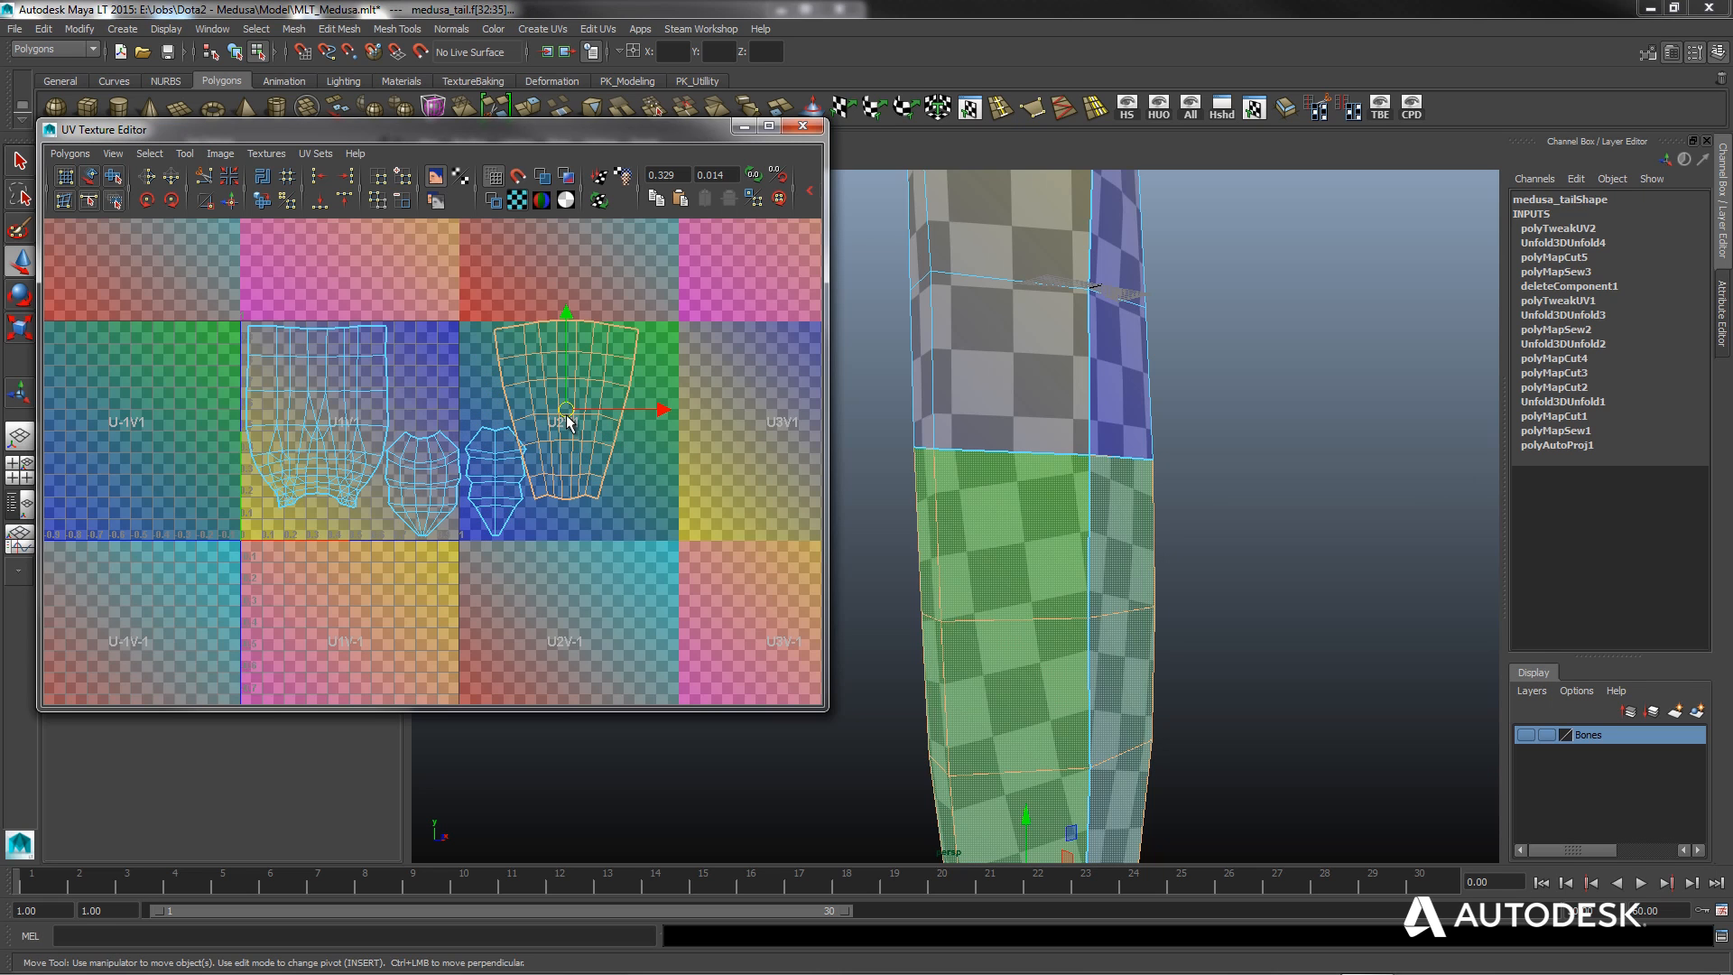
left_click_drag(569, 422, 593, 428)
Scale the wider small UV shell down slightly and nudge it toward the lower edge of the U1V1 tile.
double_click(435, 479)
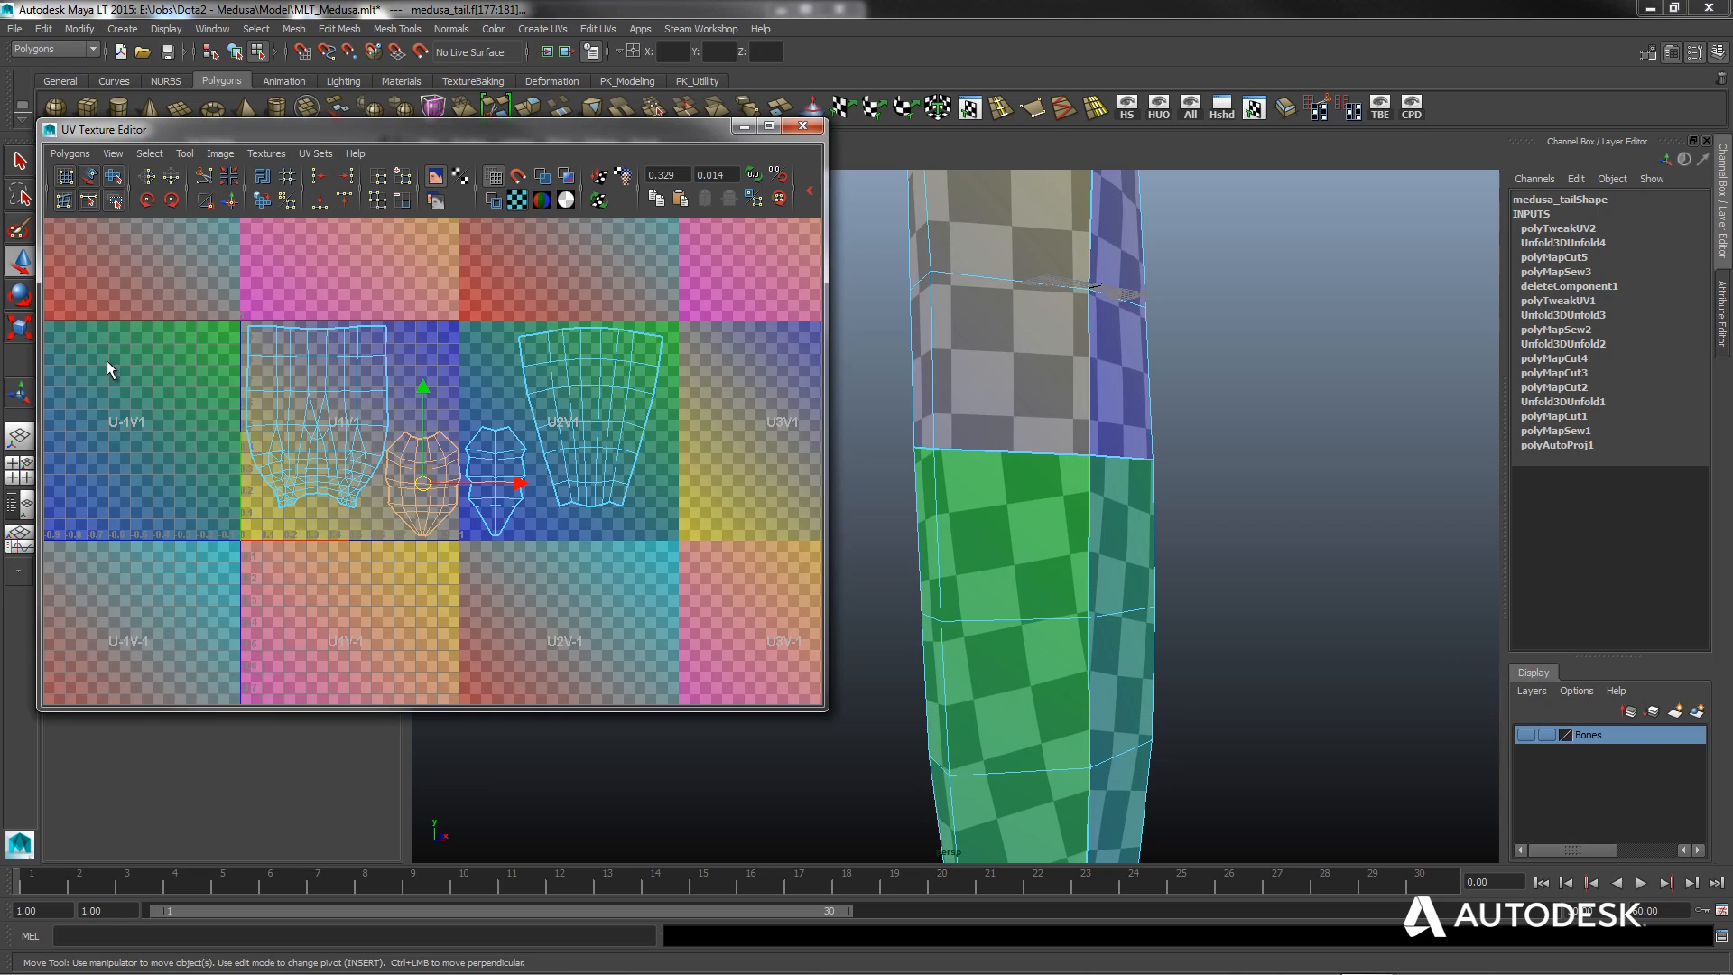
key("r")
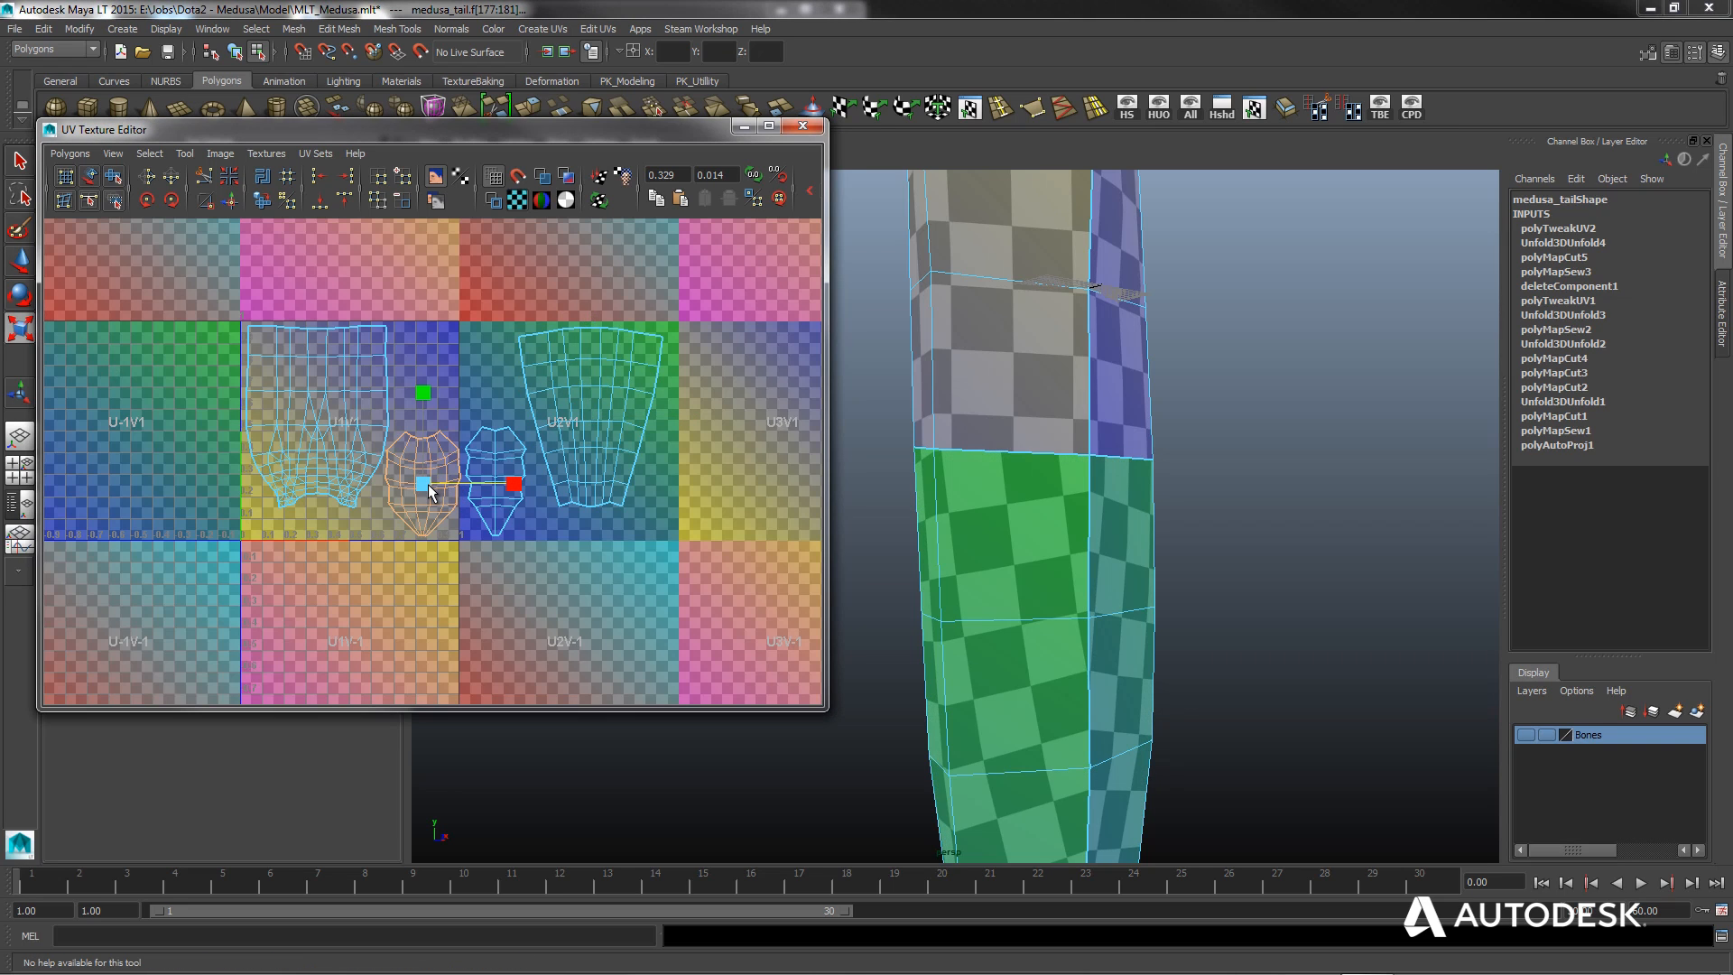
left_click_drag(425, 485, 413, 485)
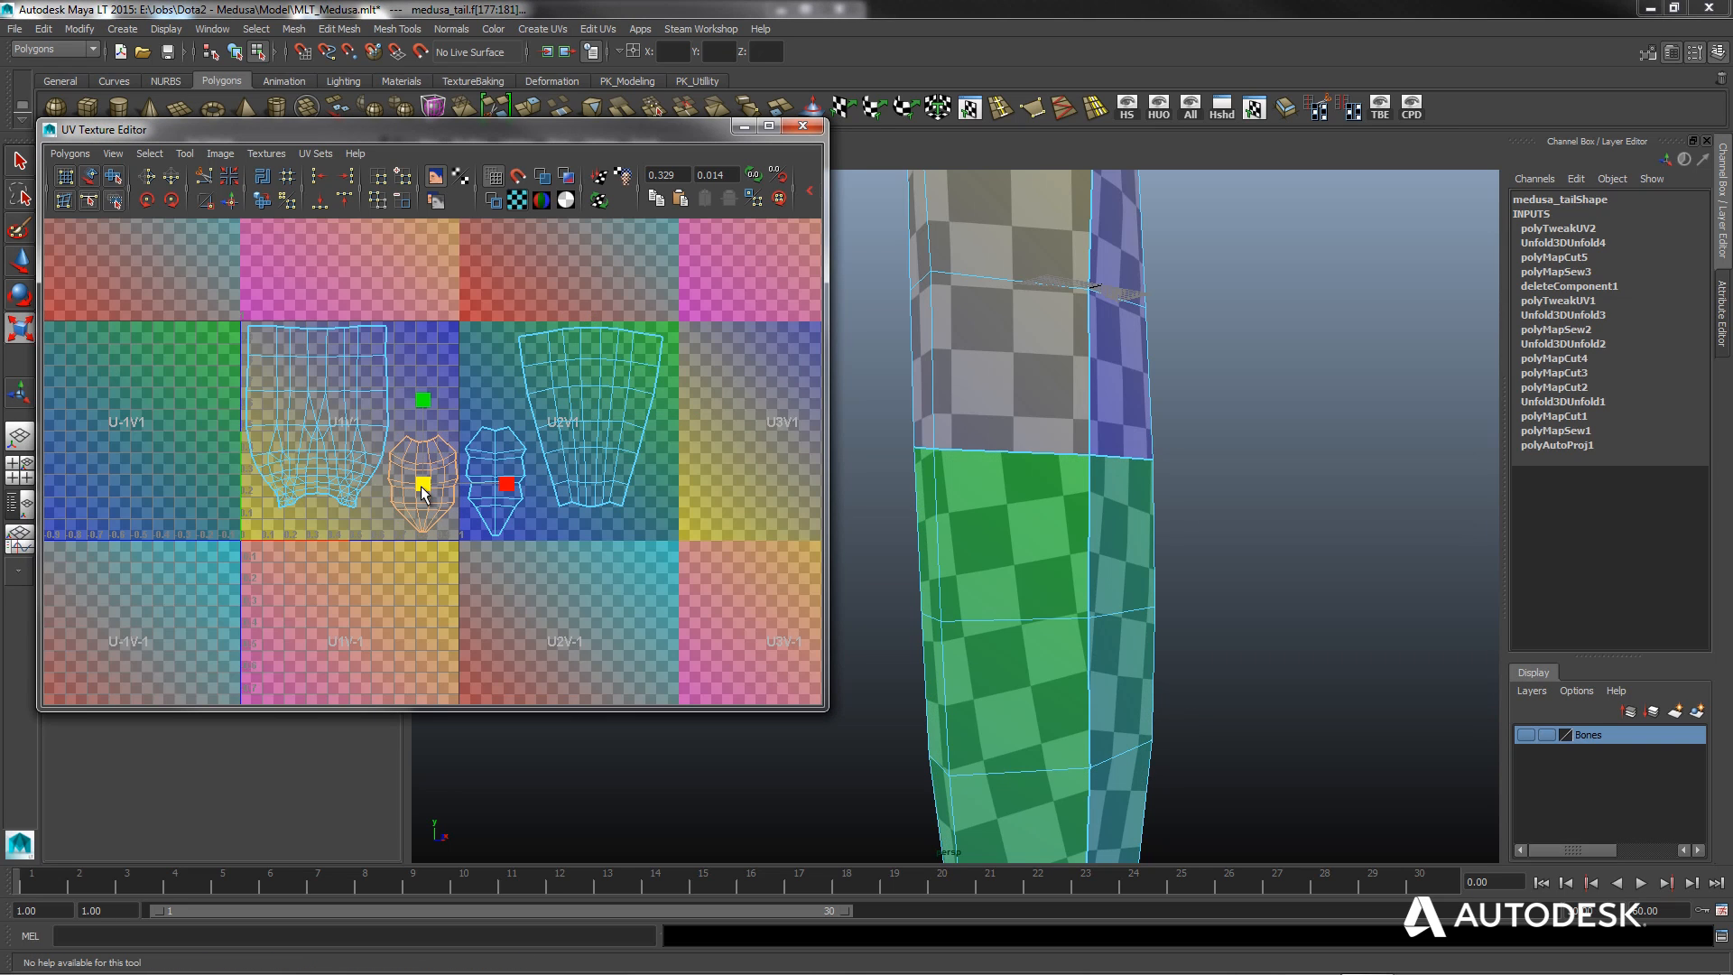
left_click(22, 262)
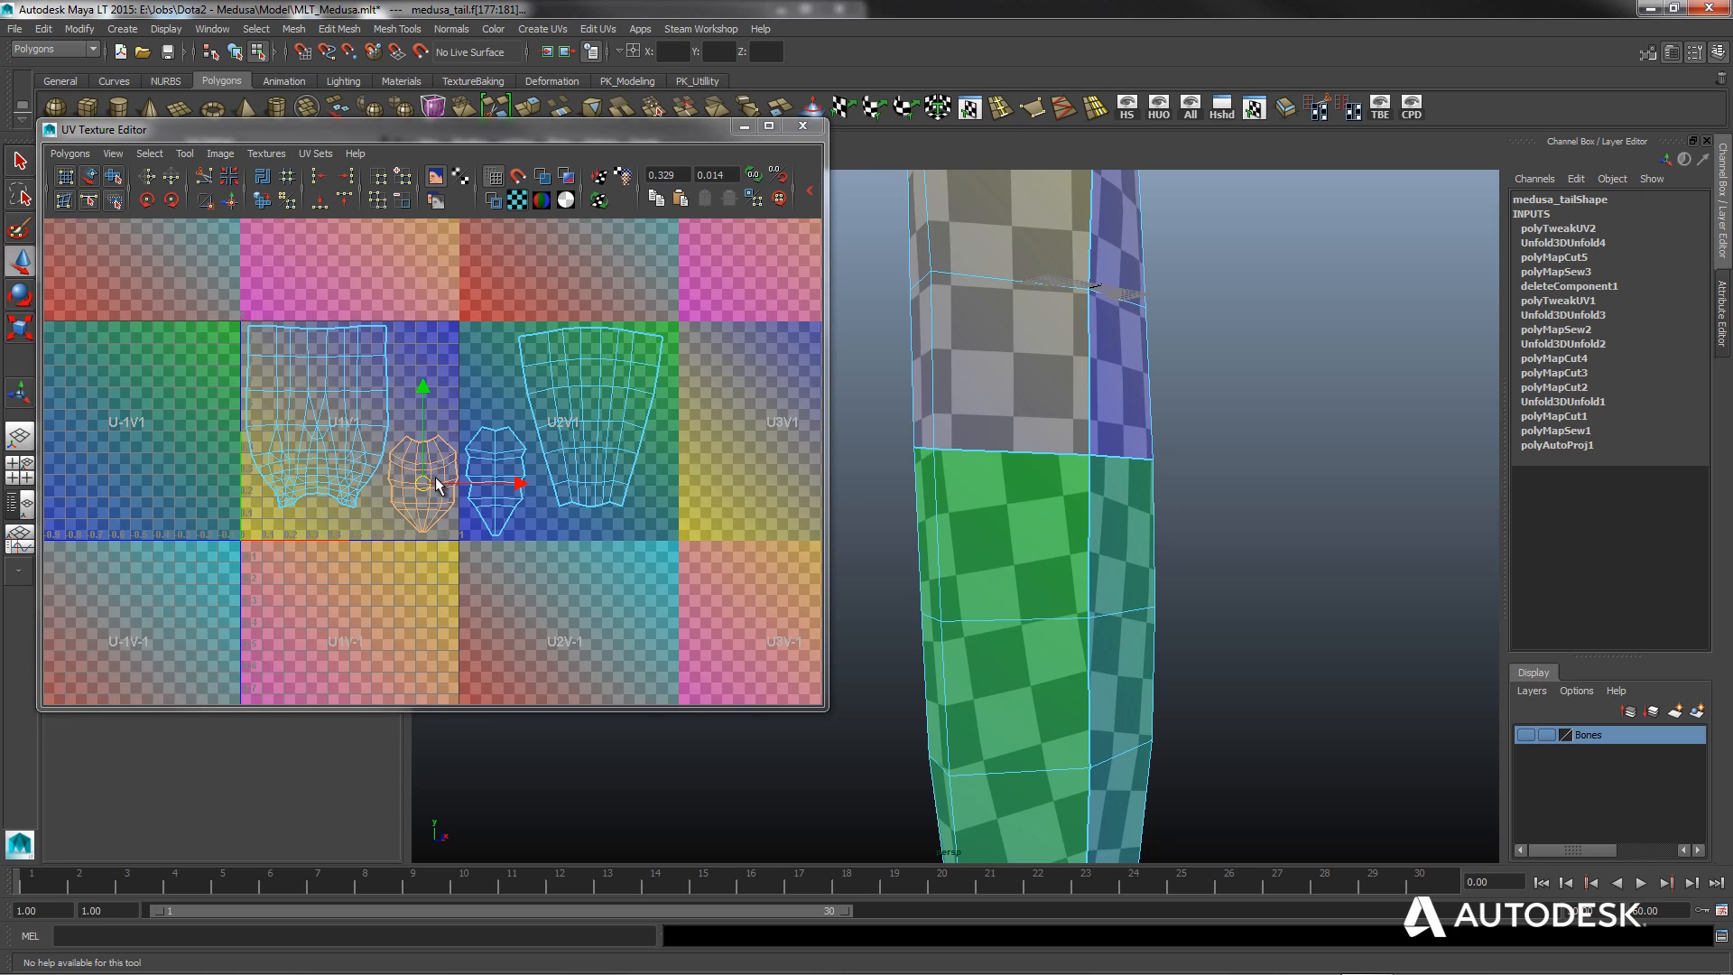
left_click_drag(432, 491, 429, 496)
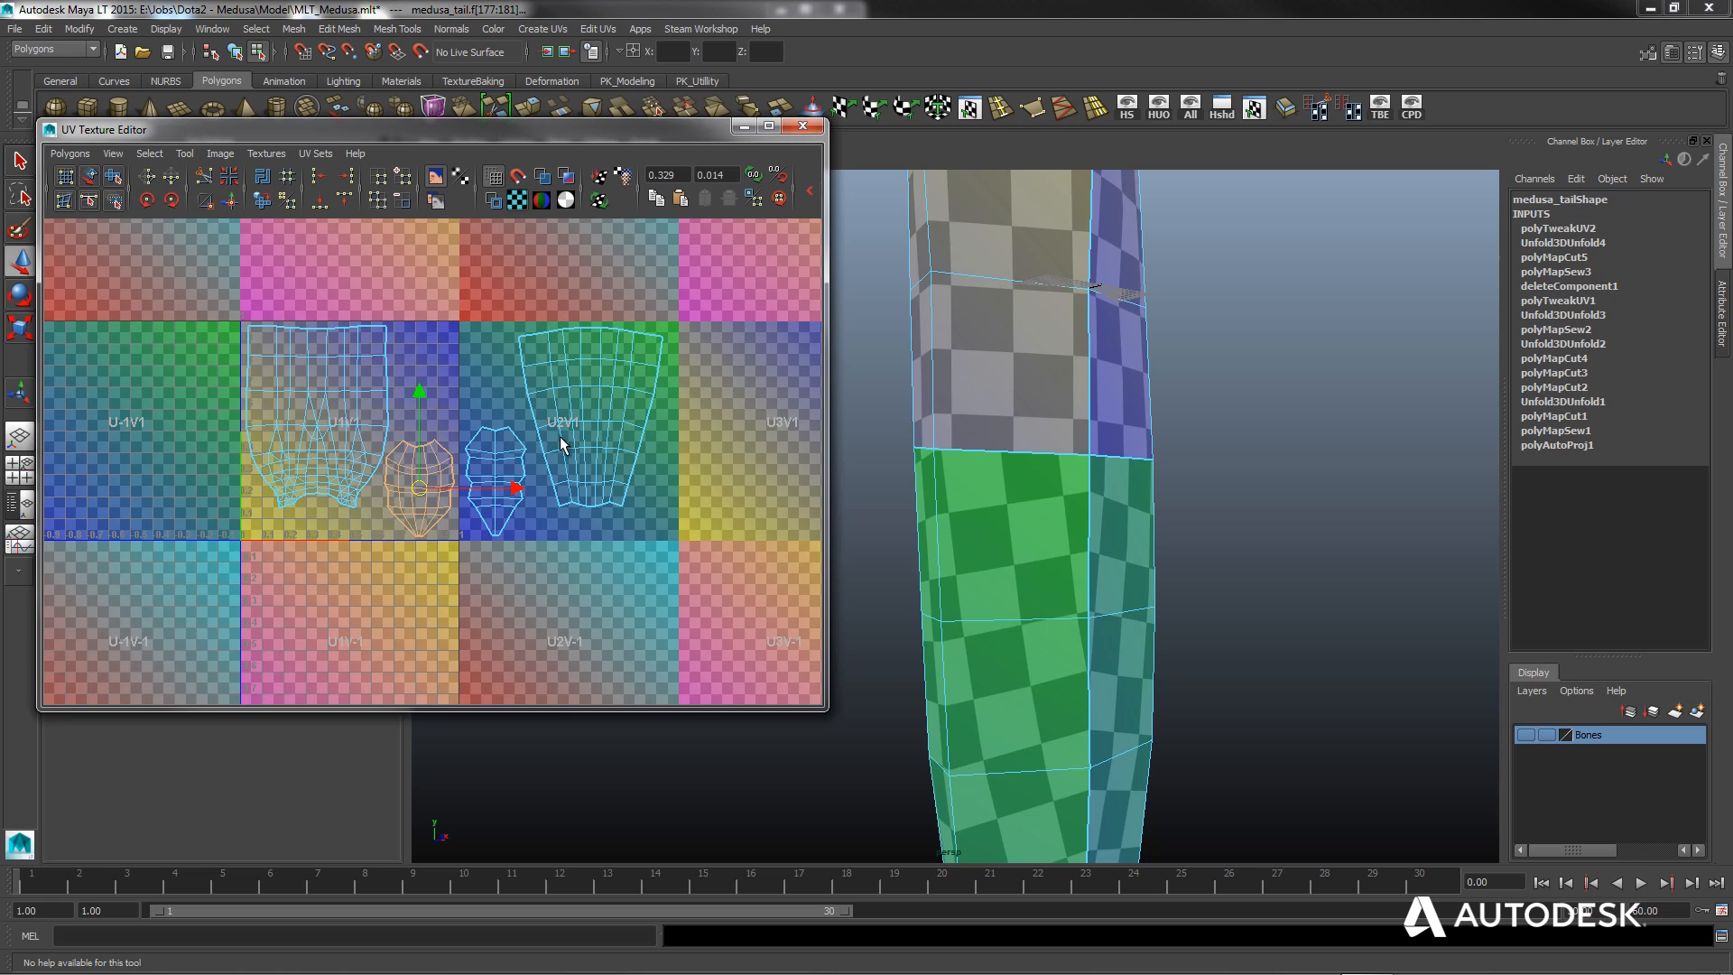
Close the UV Texture Editor, return the tail mesh to object mode and frame the whole mesh.
left_click(802, 127)
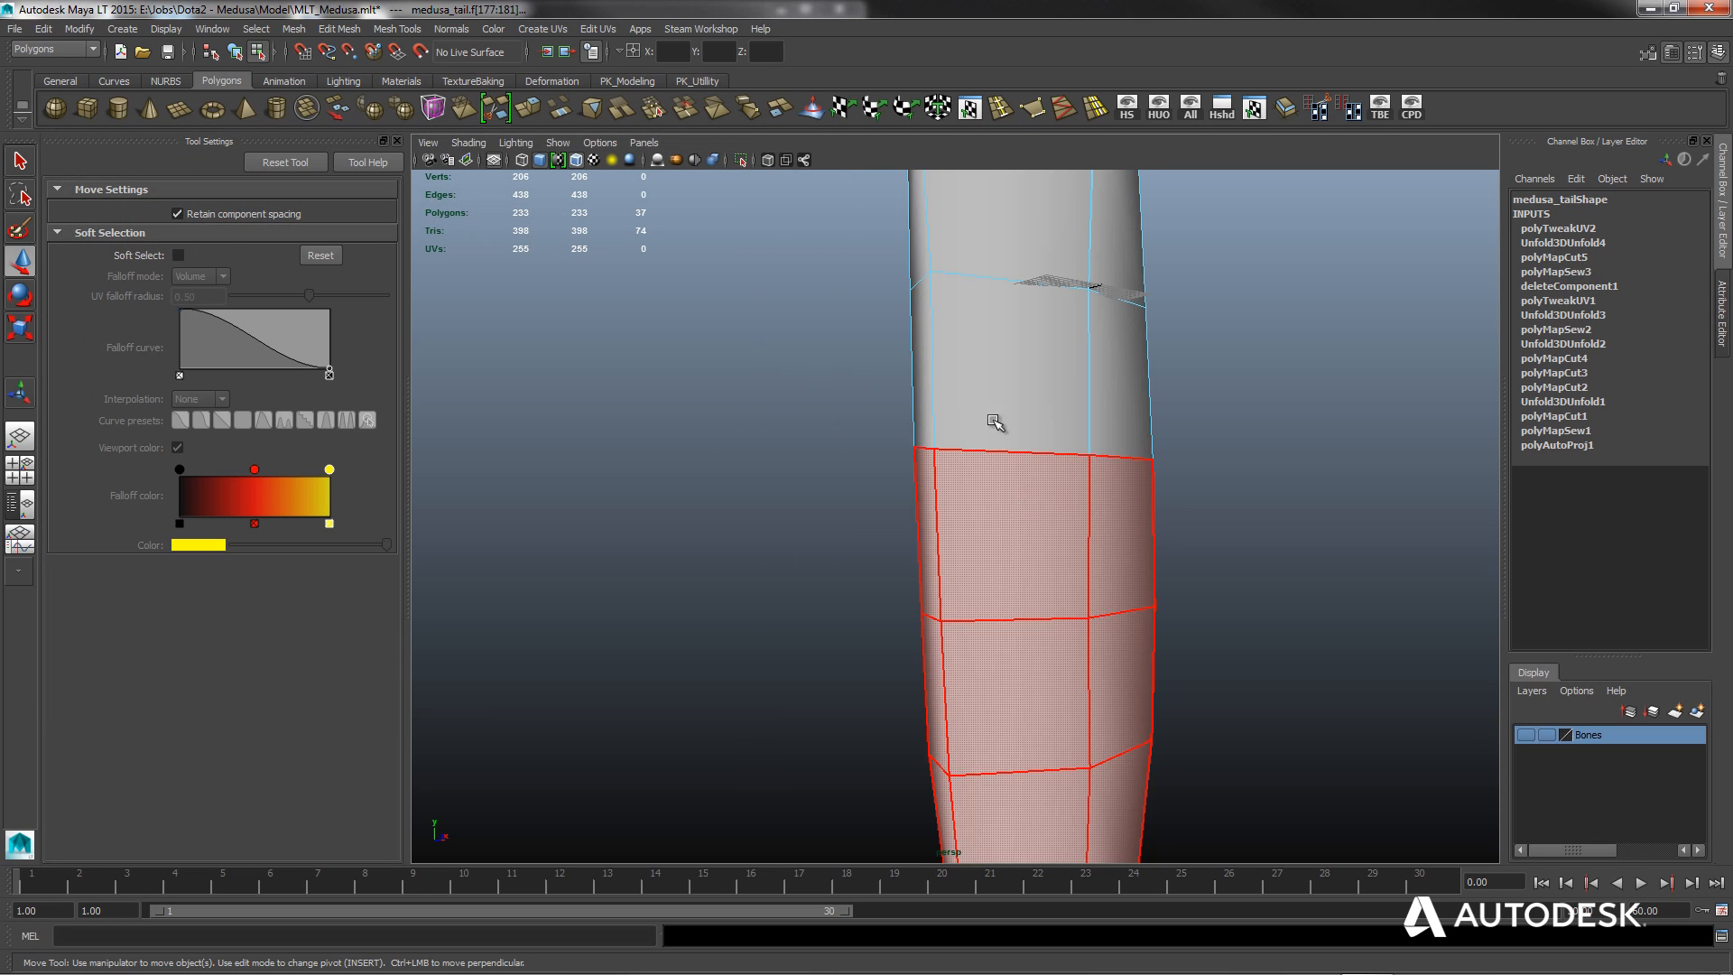
right_click_drag(997, 398, 1097, 393)
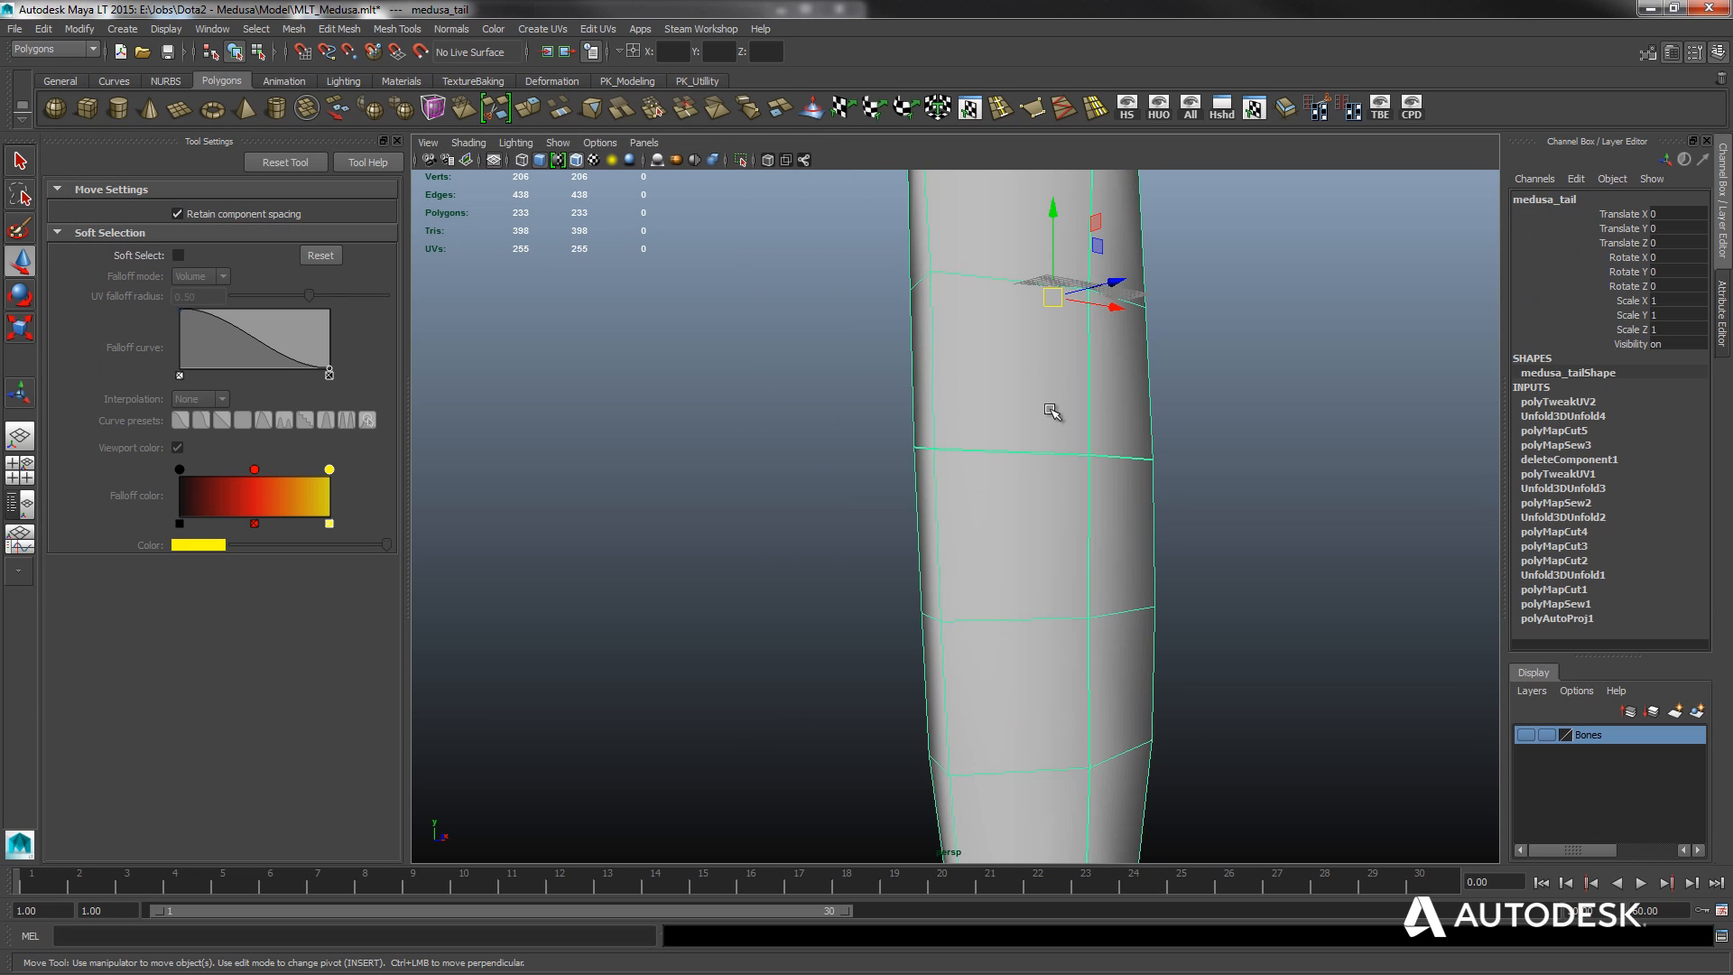
key("f")
Check the Export Selection dialog for the selected tail mesh with Fbx as the file type, and dismiss it without exporting.
left_click(14, 29)
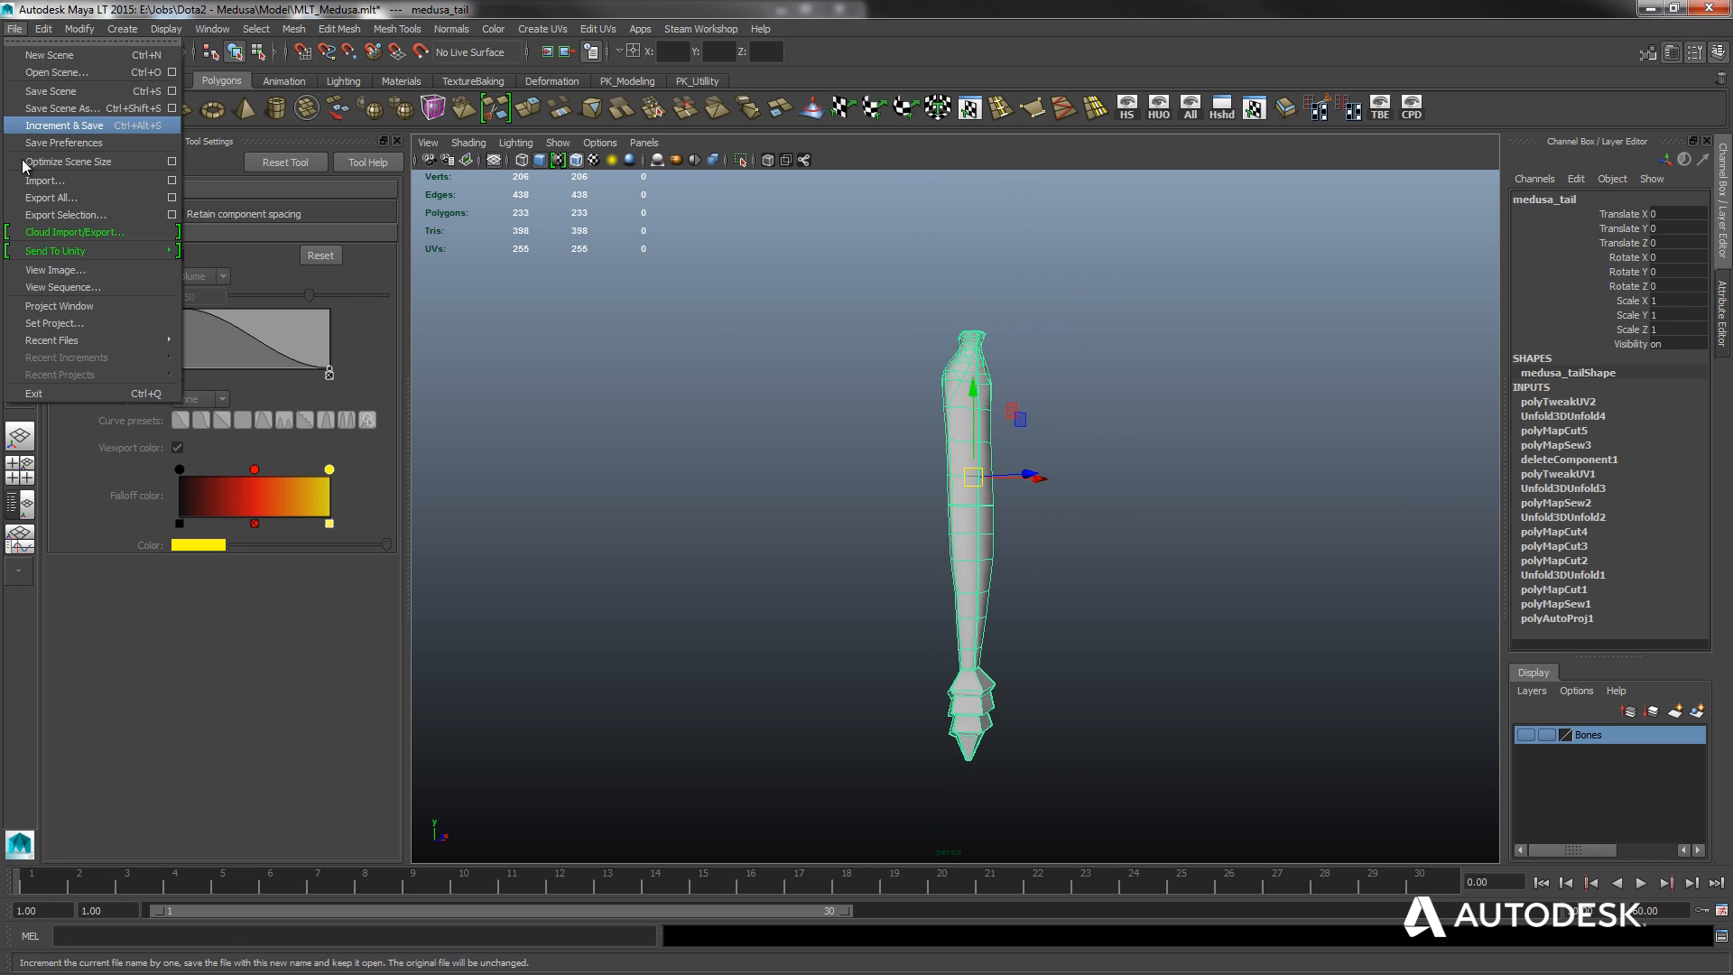
left_click(65, 215)
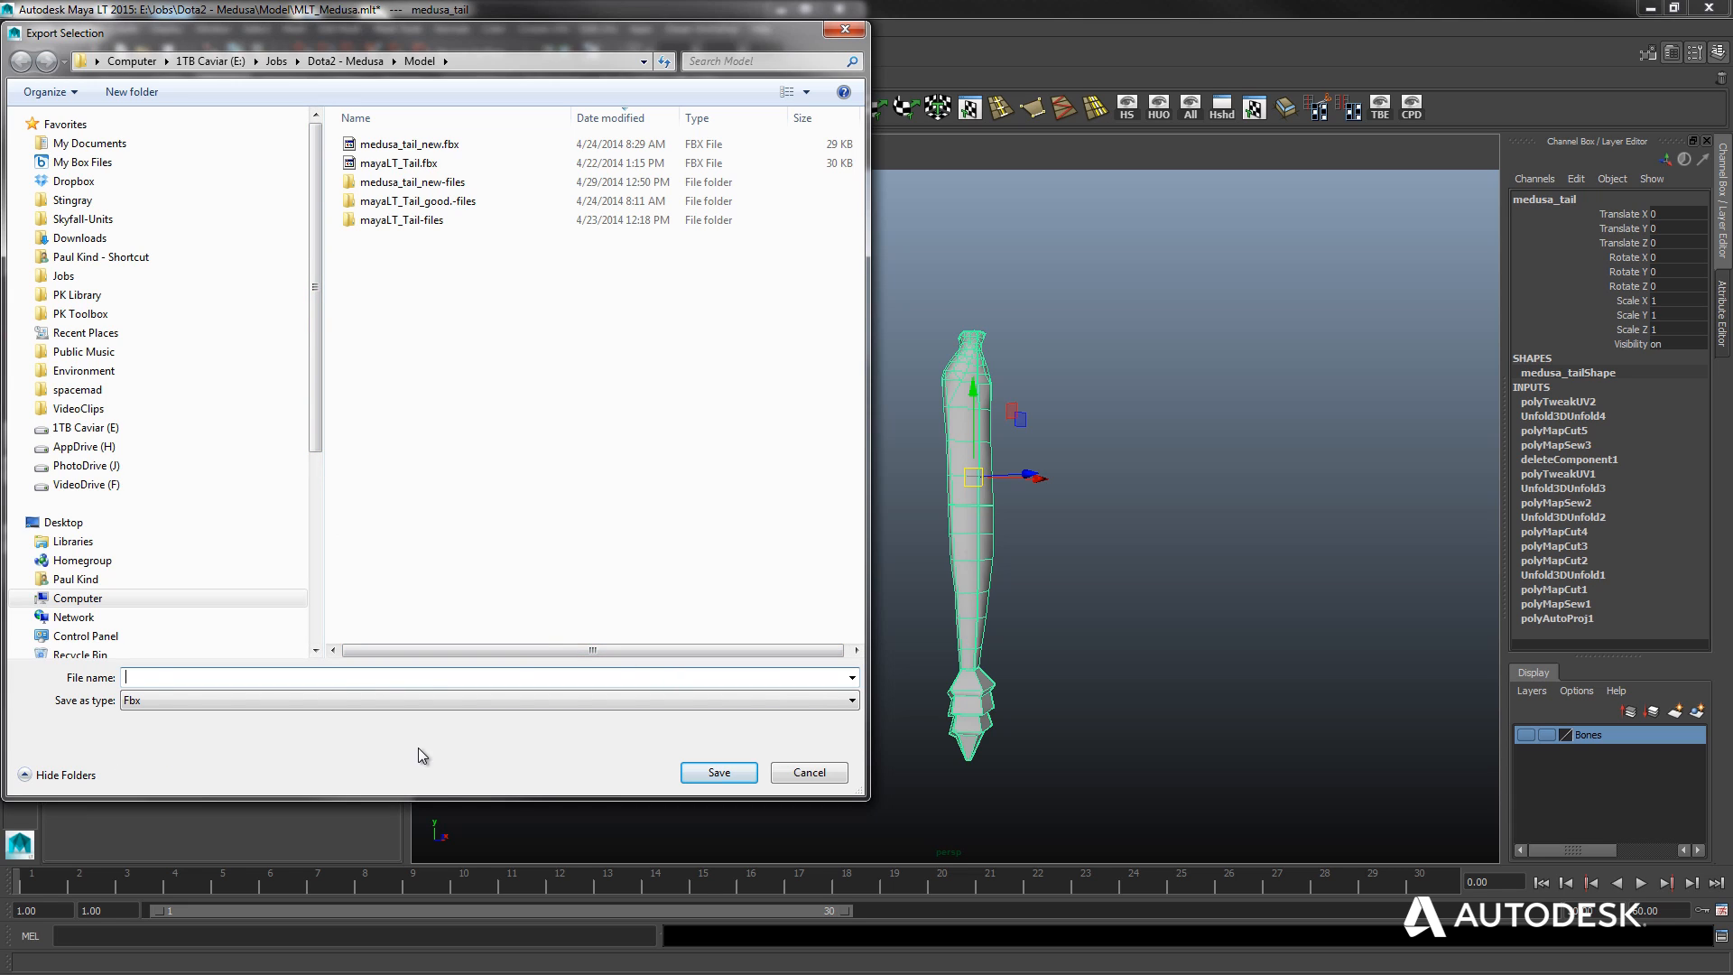
left_click(809, 772)
left_click_drag(983, 530, 1038, 534, "alt")
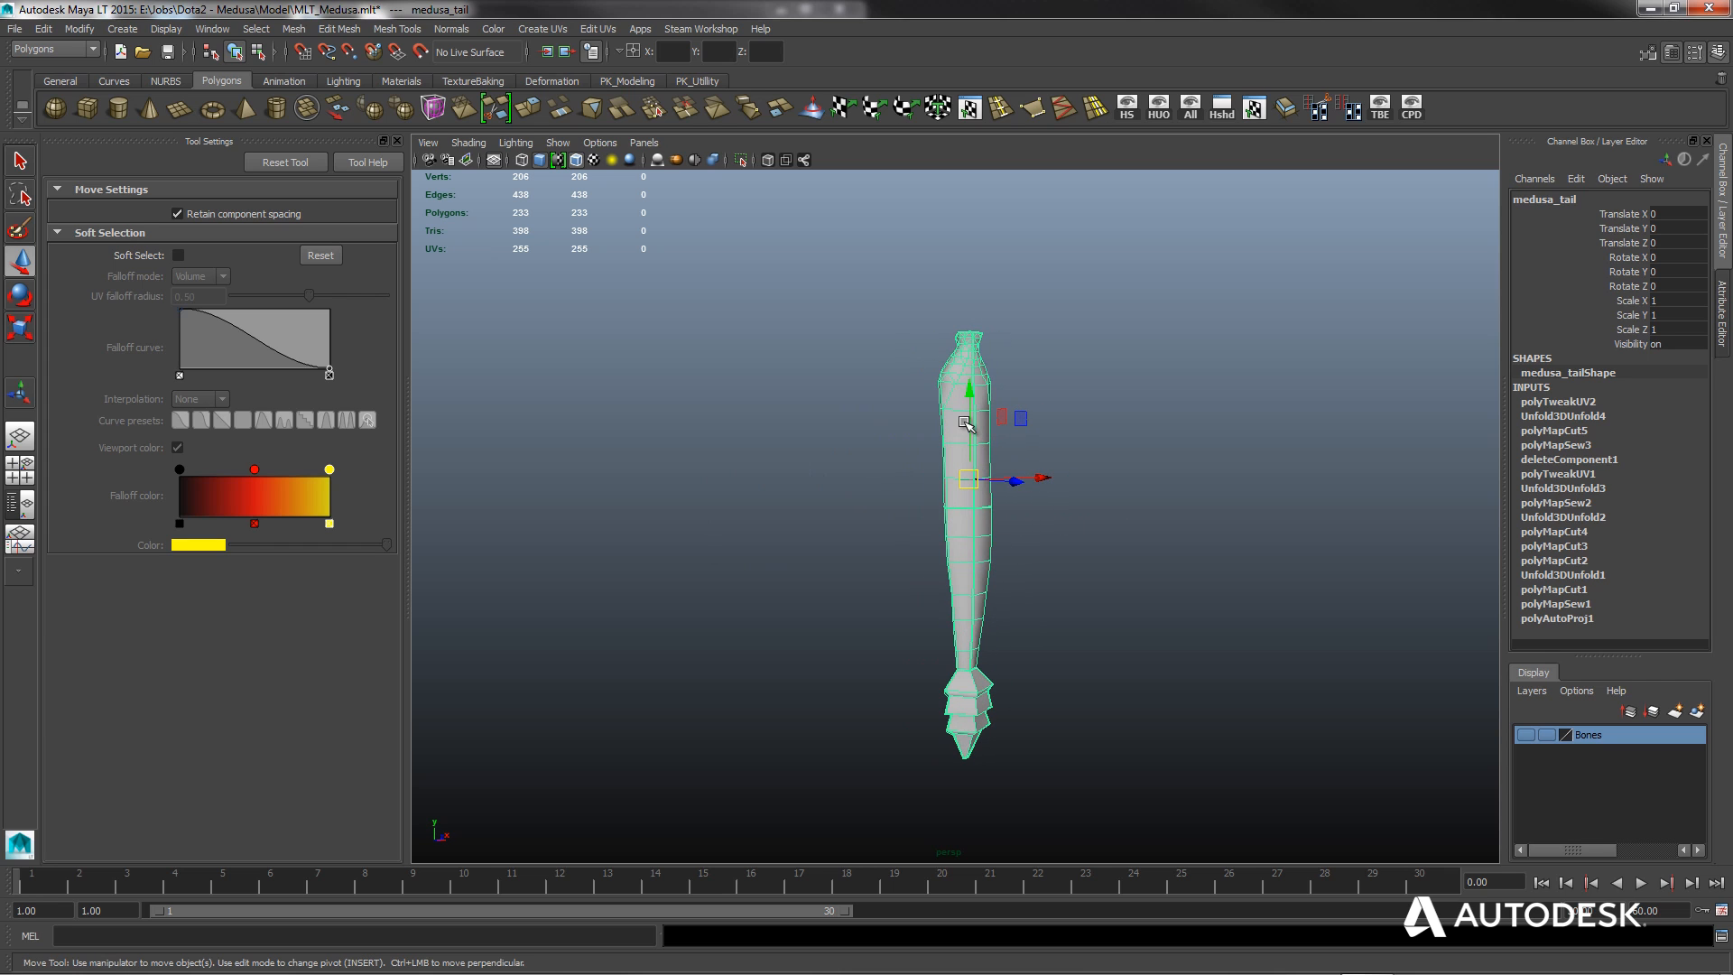
left_click_drag(886, 542, 1020, 555, "alt")
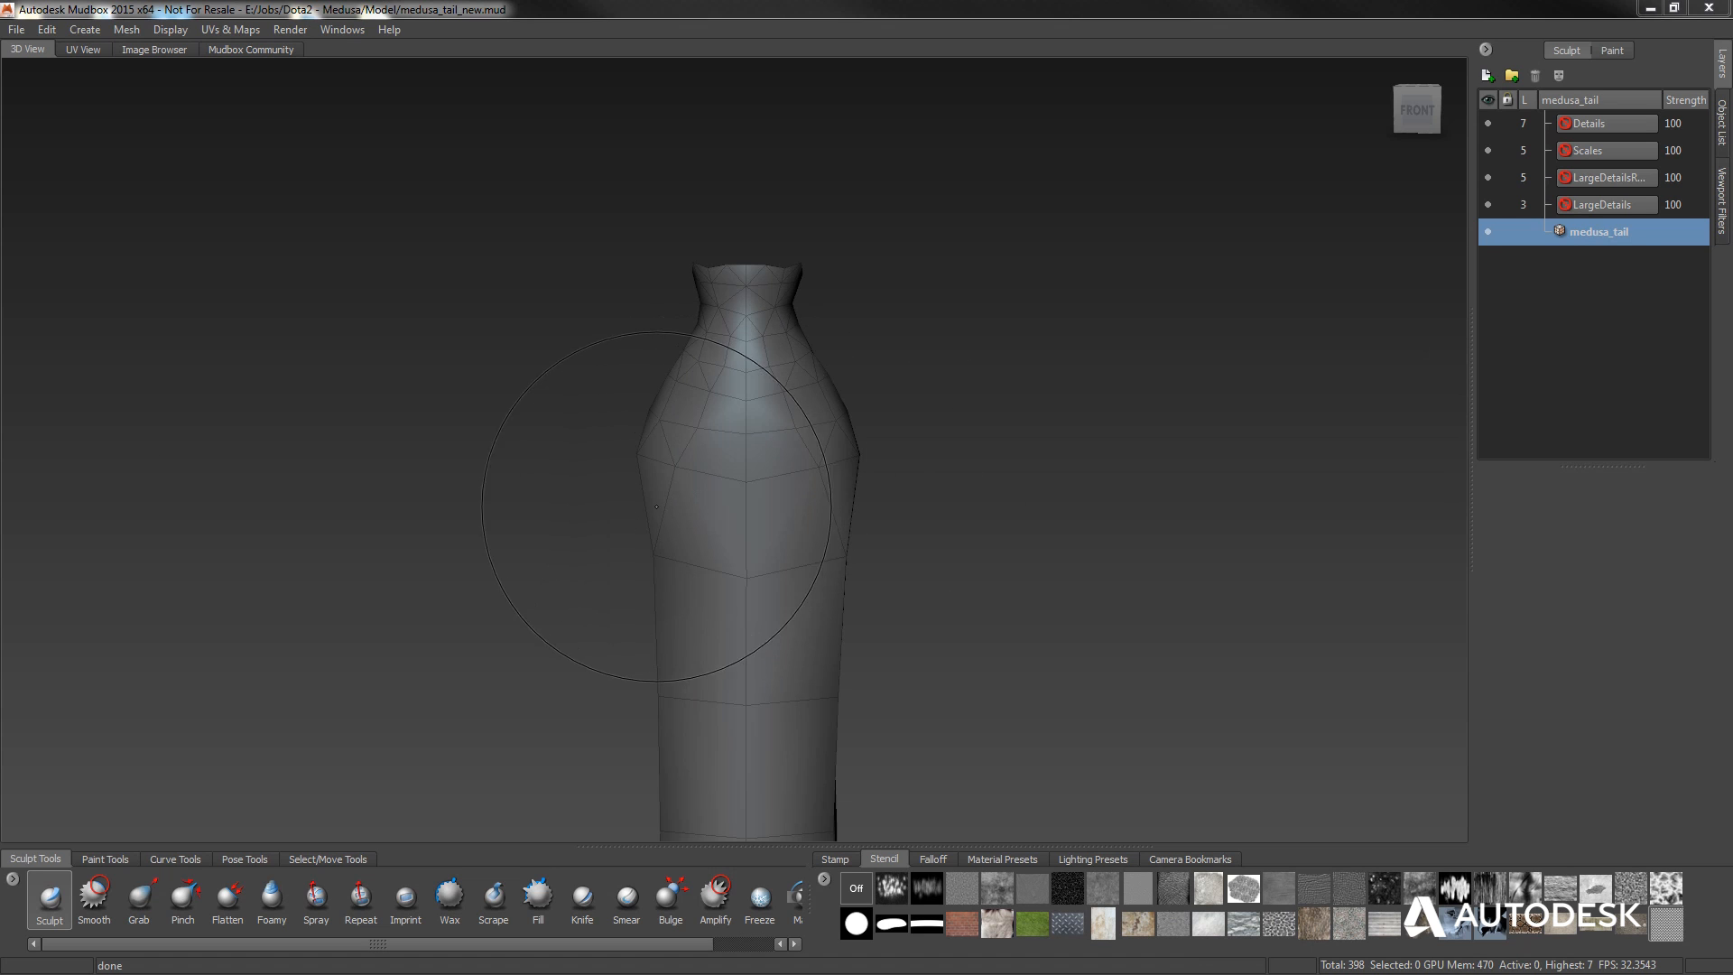
Switch to medusa_tail_new.mud in Mudbox, inspect the base tail mesh and raise it to subdivision level 7.
mouse_move(596, 507)
left_mouse_down("alt")
mouse_move(806, 535)
mouse_move(1029, 500)
left_mouse_up("alt")
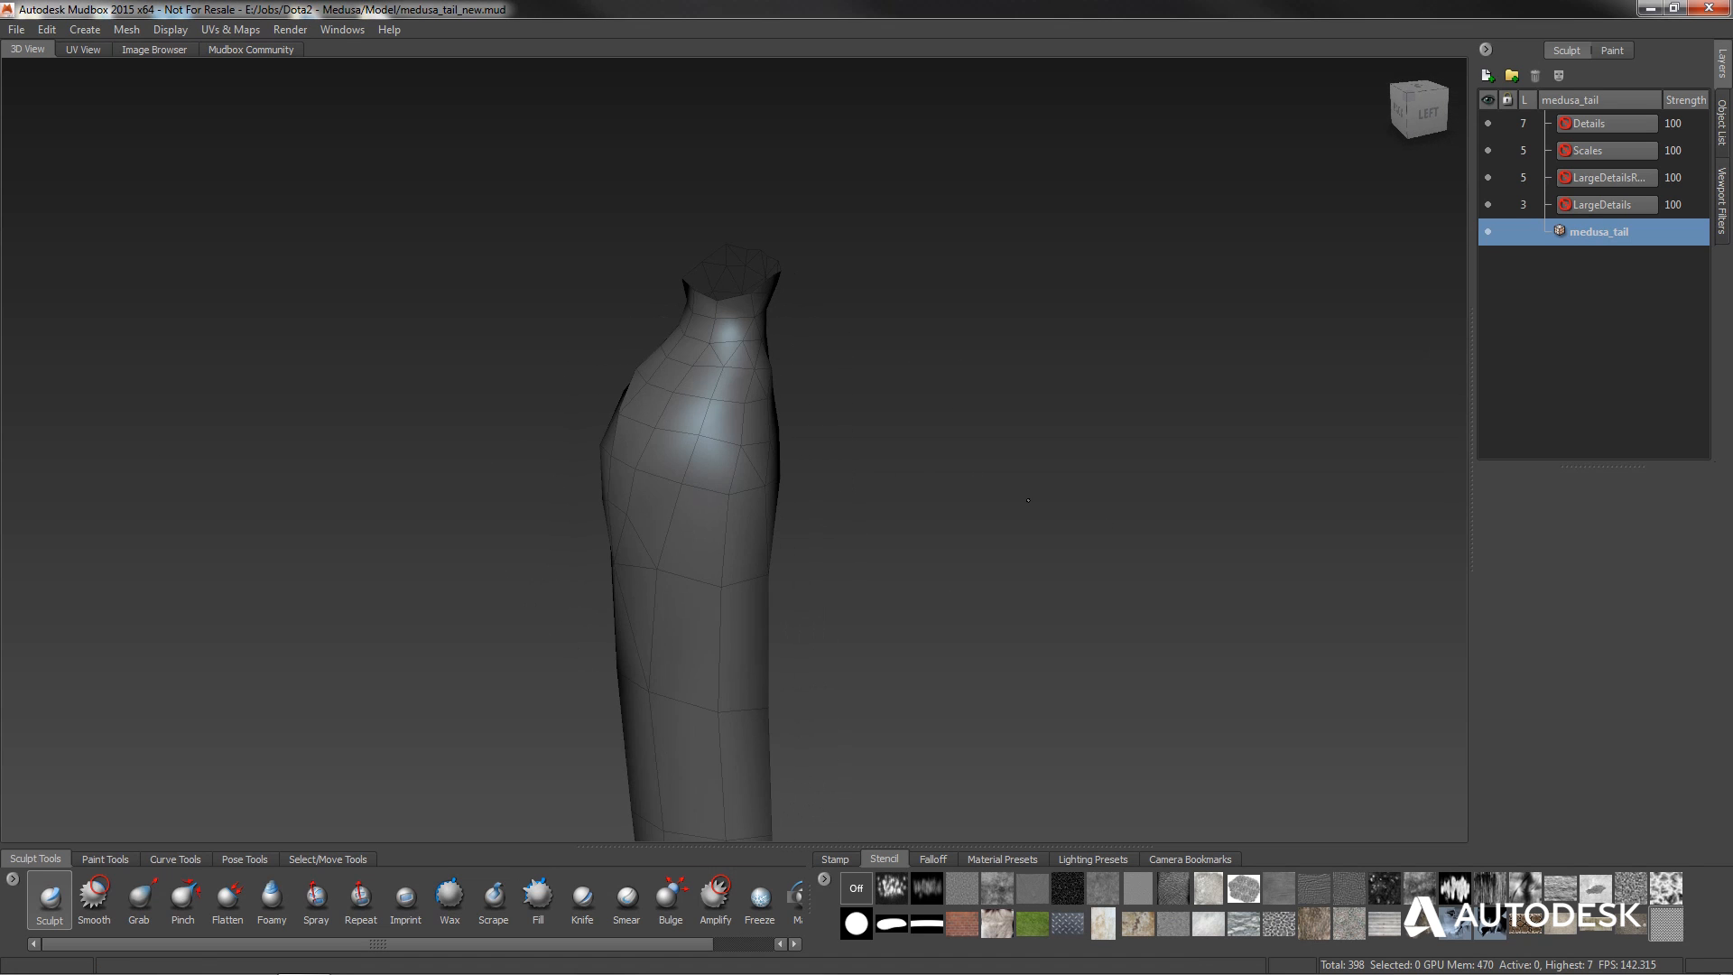
left_click_drag(841, 602, 310, 460, "alt")
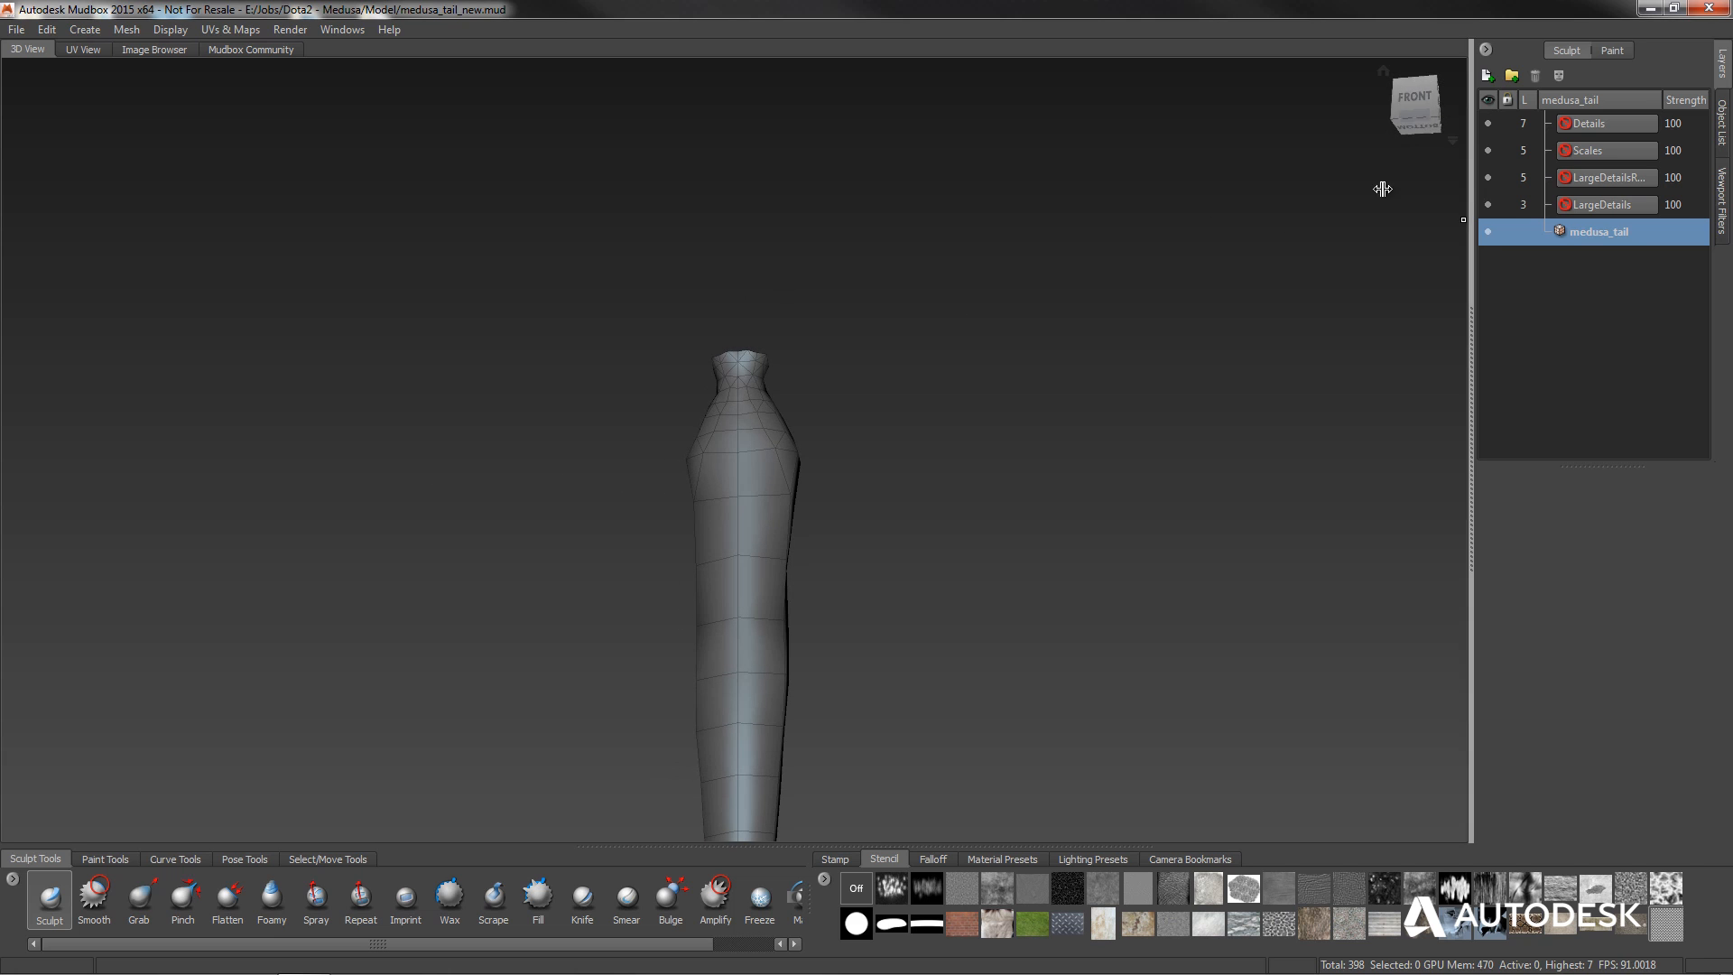
left_click_drag(826, 511, 686, 574, "alt")
key("Page_Up")
key("Page_Up")
key("Page_Up")
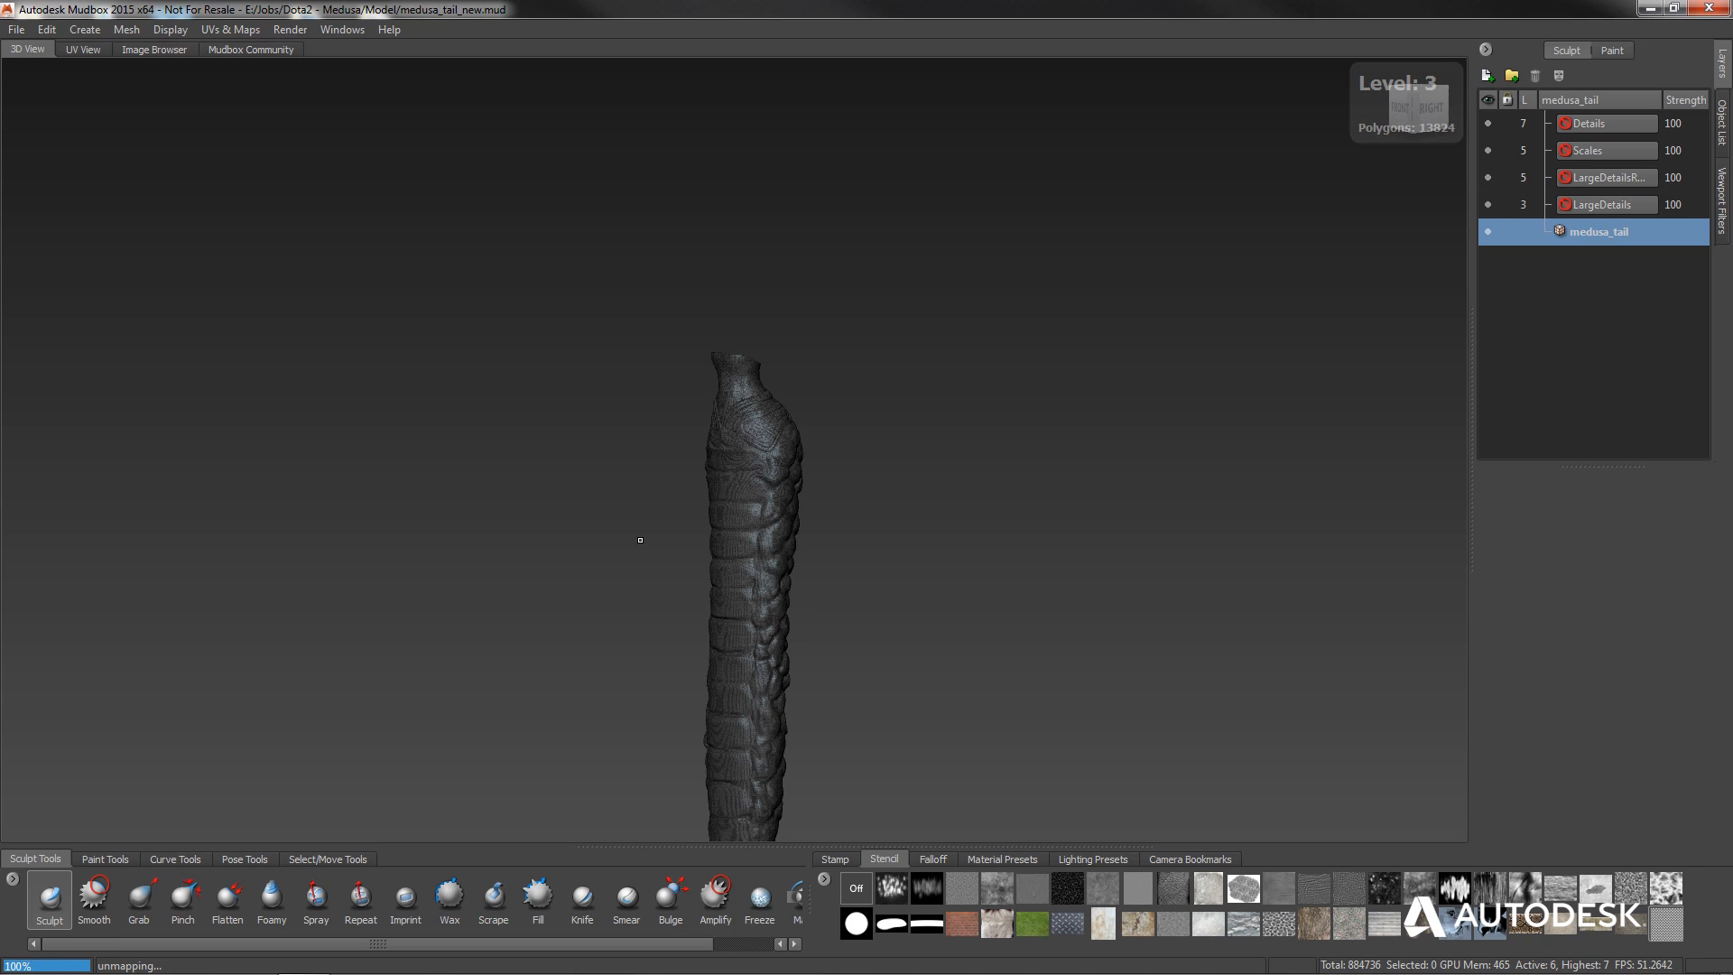
Show the Bump Map, Specular and Diffuse paint channels on the tail, leaving the Normal Map channel off.
left_click(1614, 52)
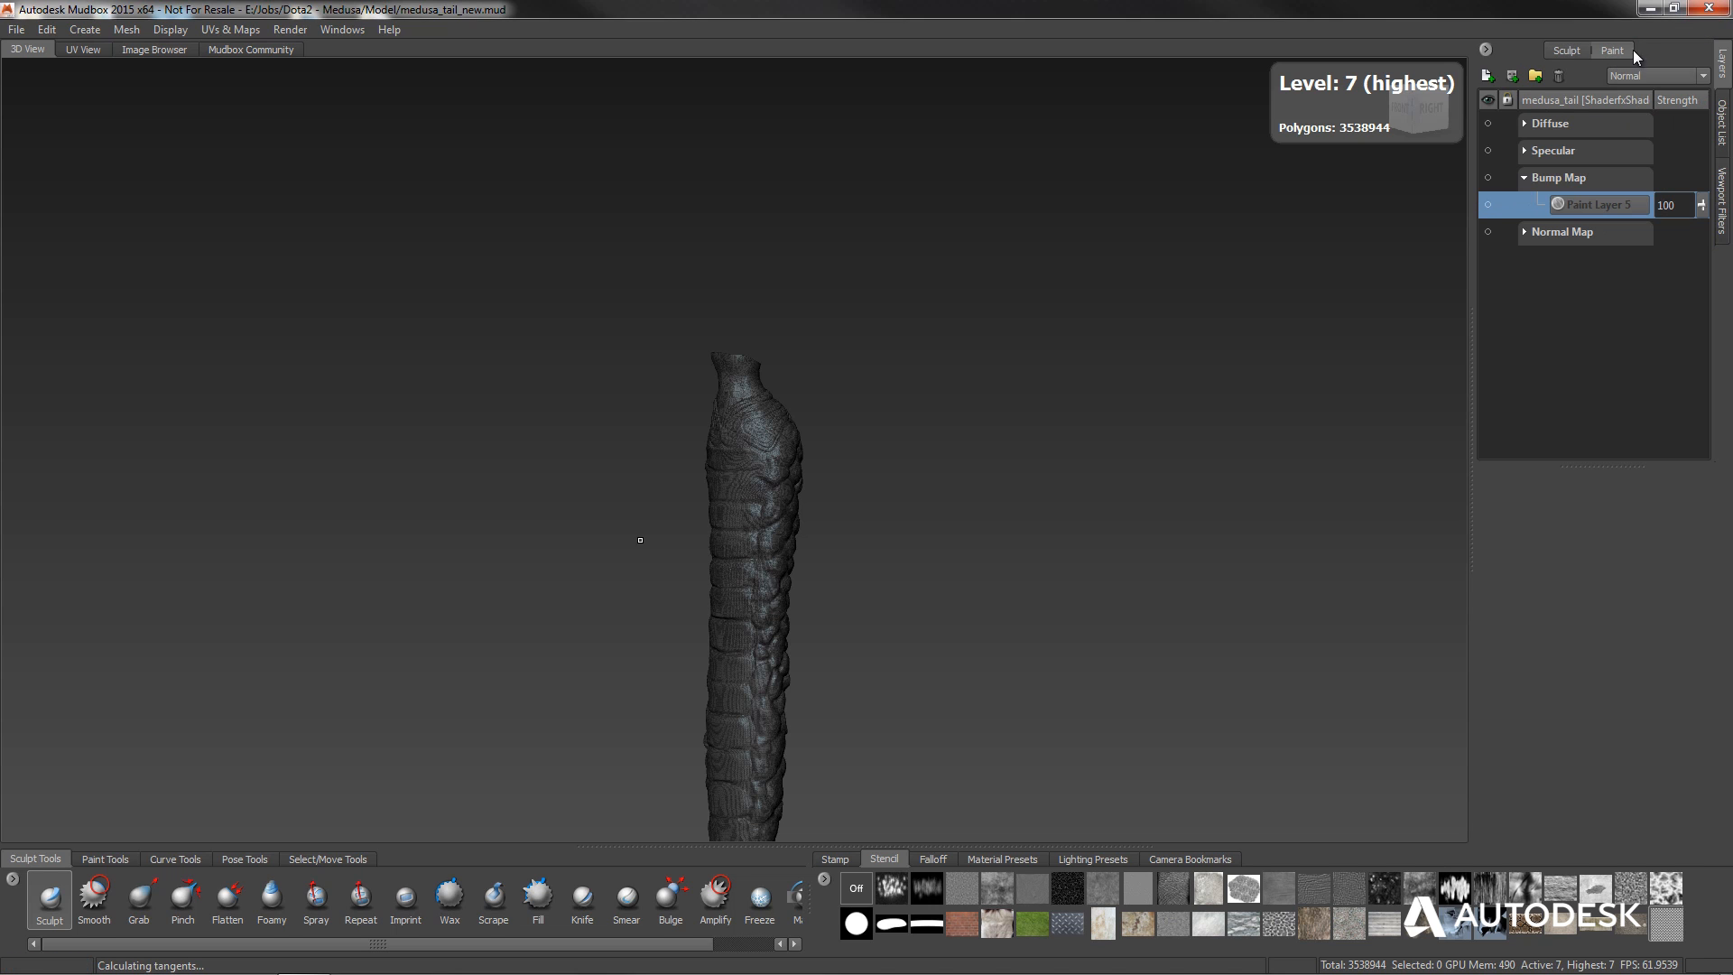
left_click(1488, 178)
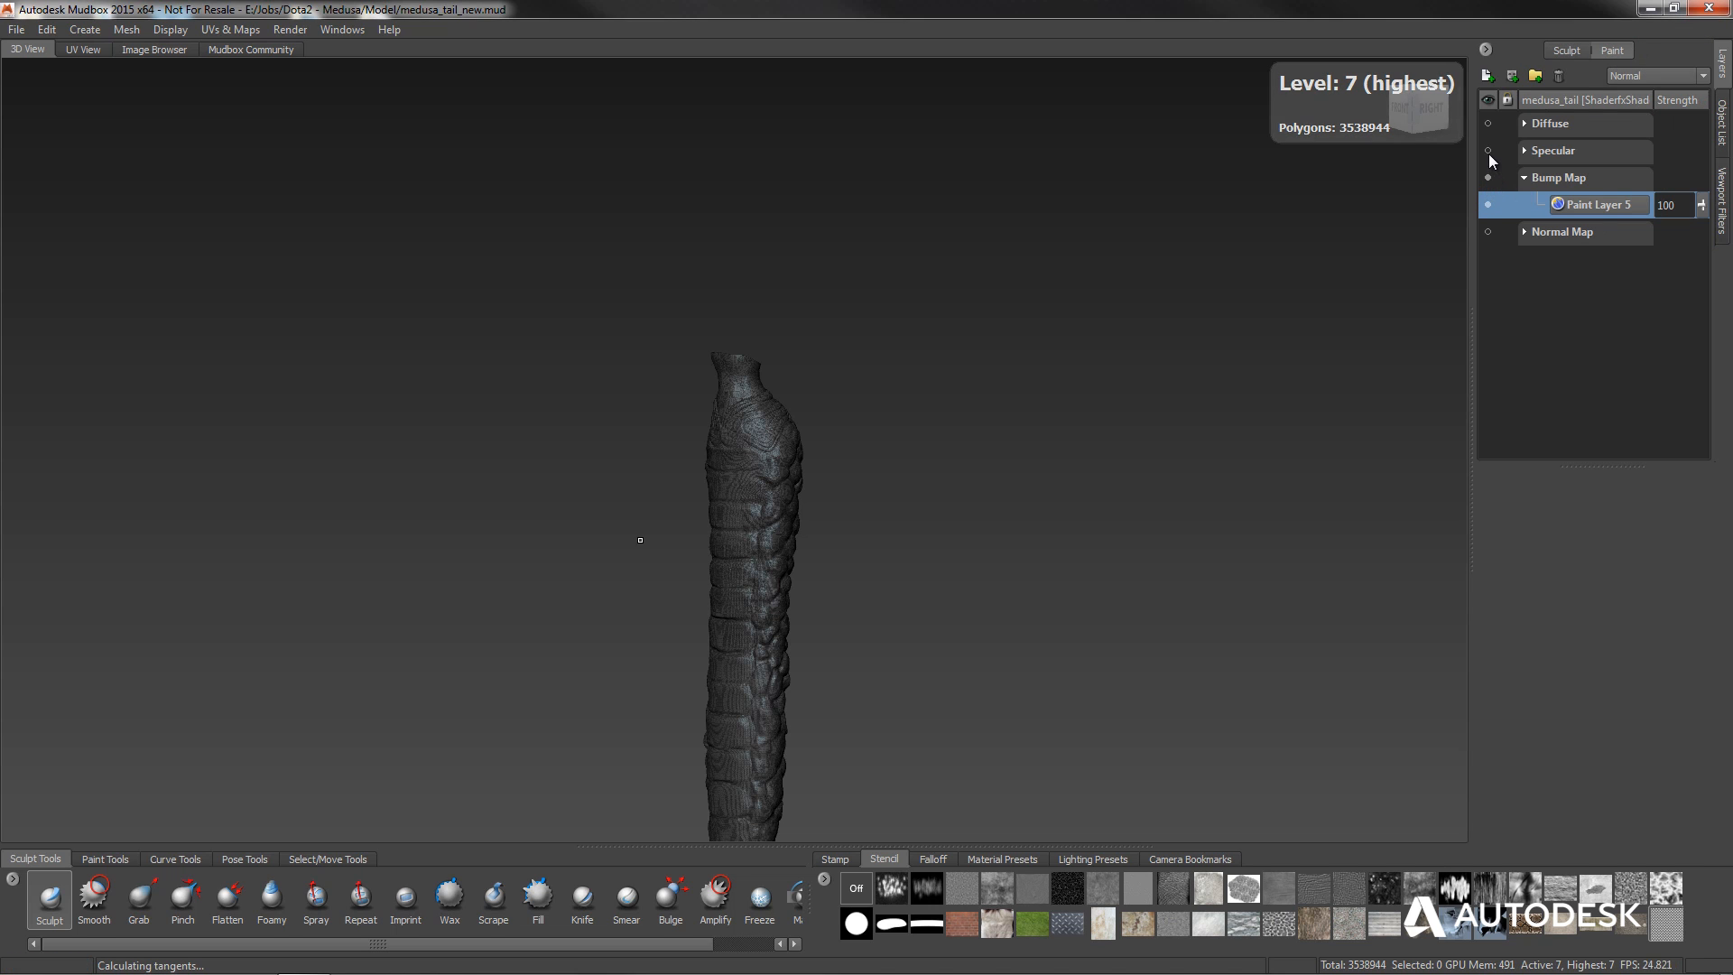
left_click(1488, 124)
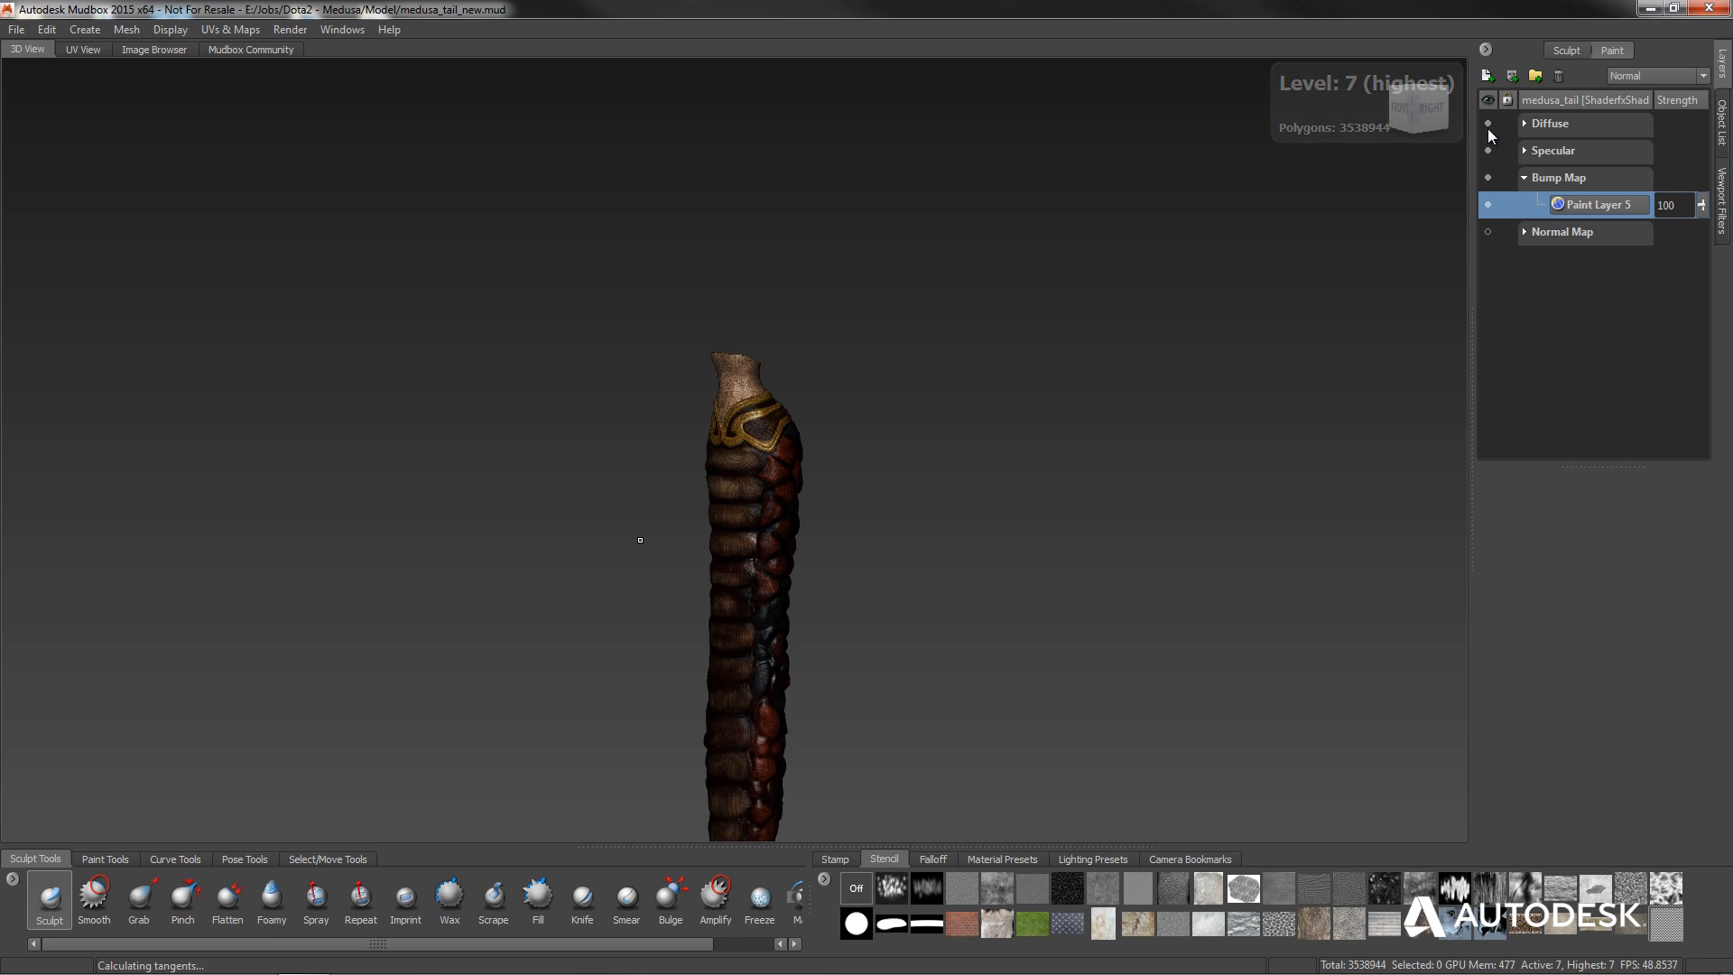
left_click(1489, 231)
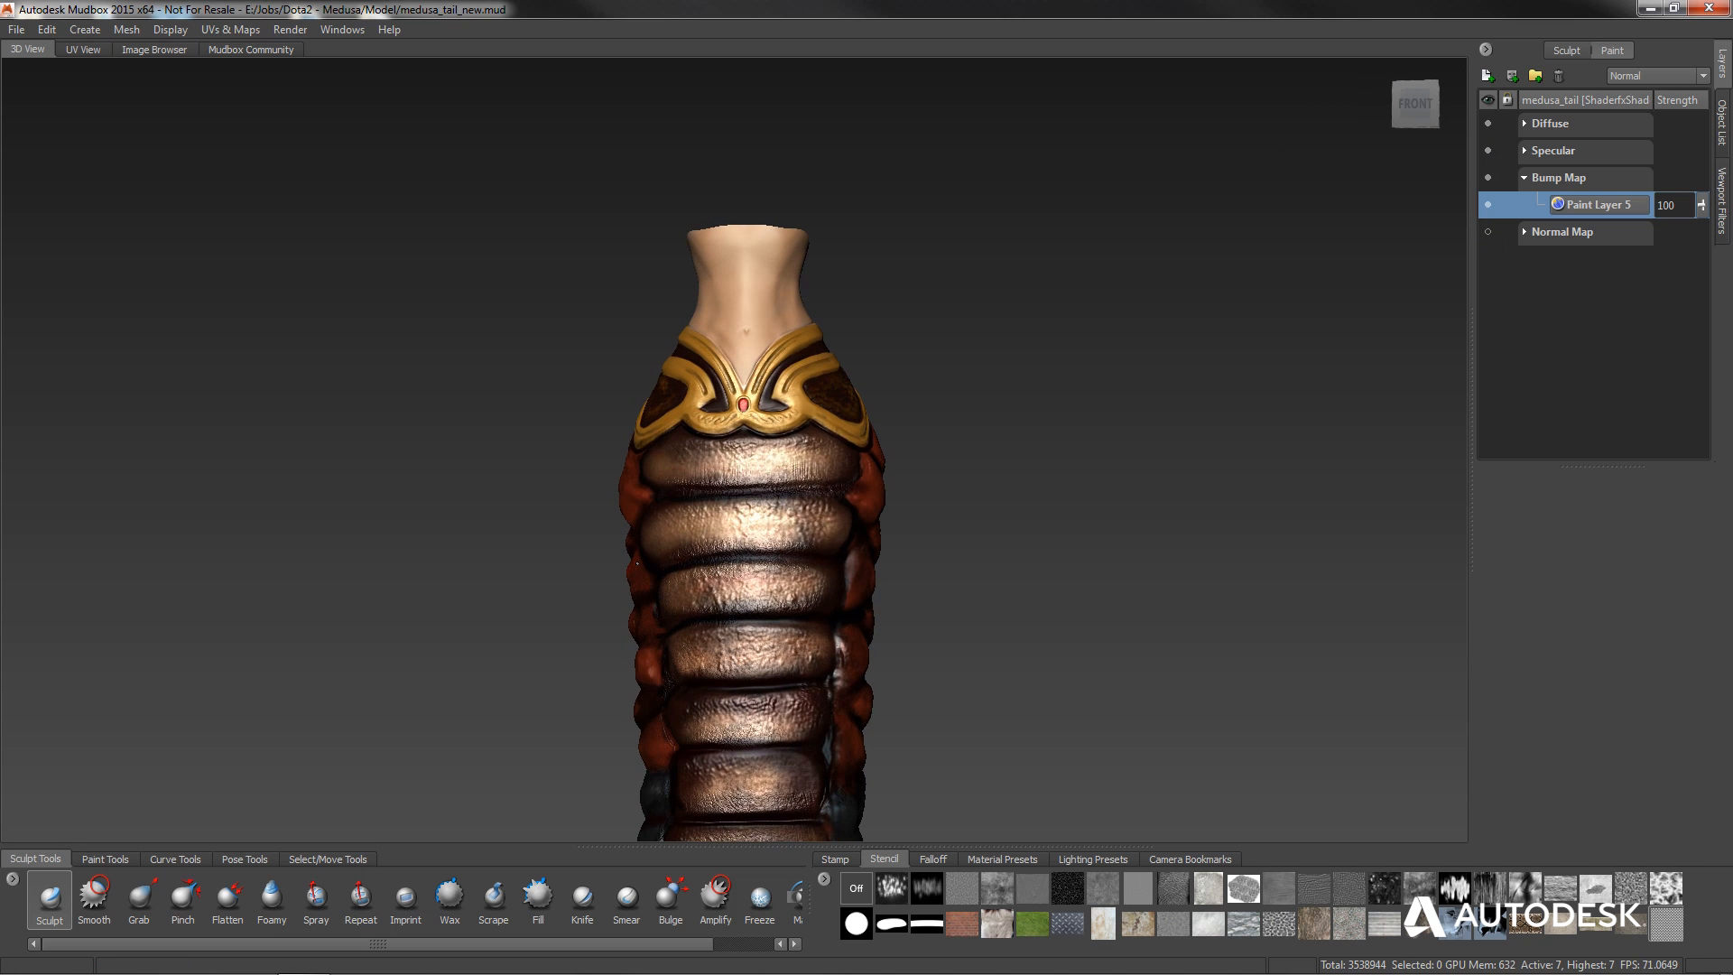
Examine the painted tail from the front, side and back, including the belly plates, gold trim and scales.
mouse_move(771, 650)
middle_mouse_down("alt")
mouse_move(718, 424)
mouse_move(663, 296)
middle_mouse_up("alt")
left_click_drag(663, 296, 197, 422, "alt")
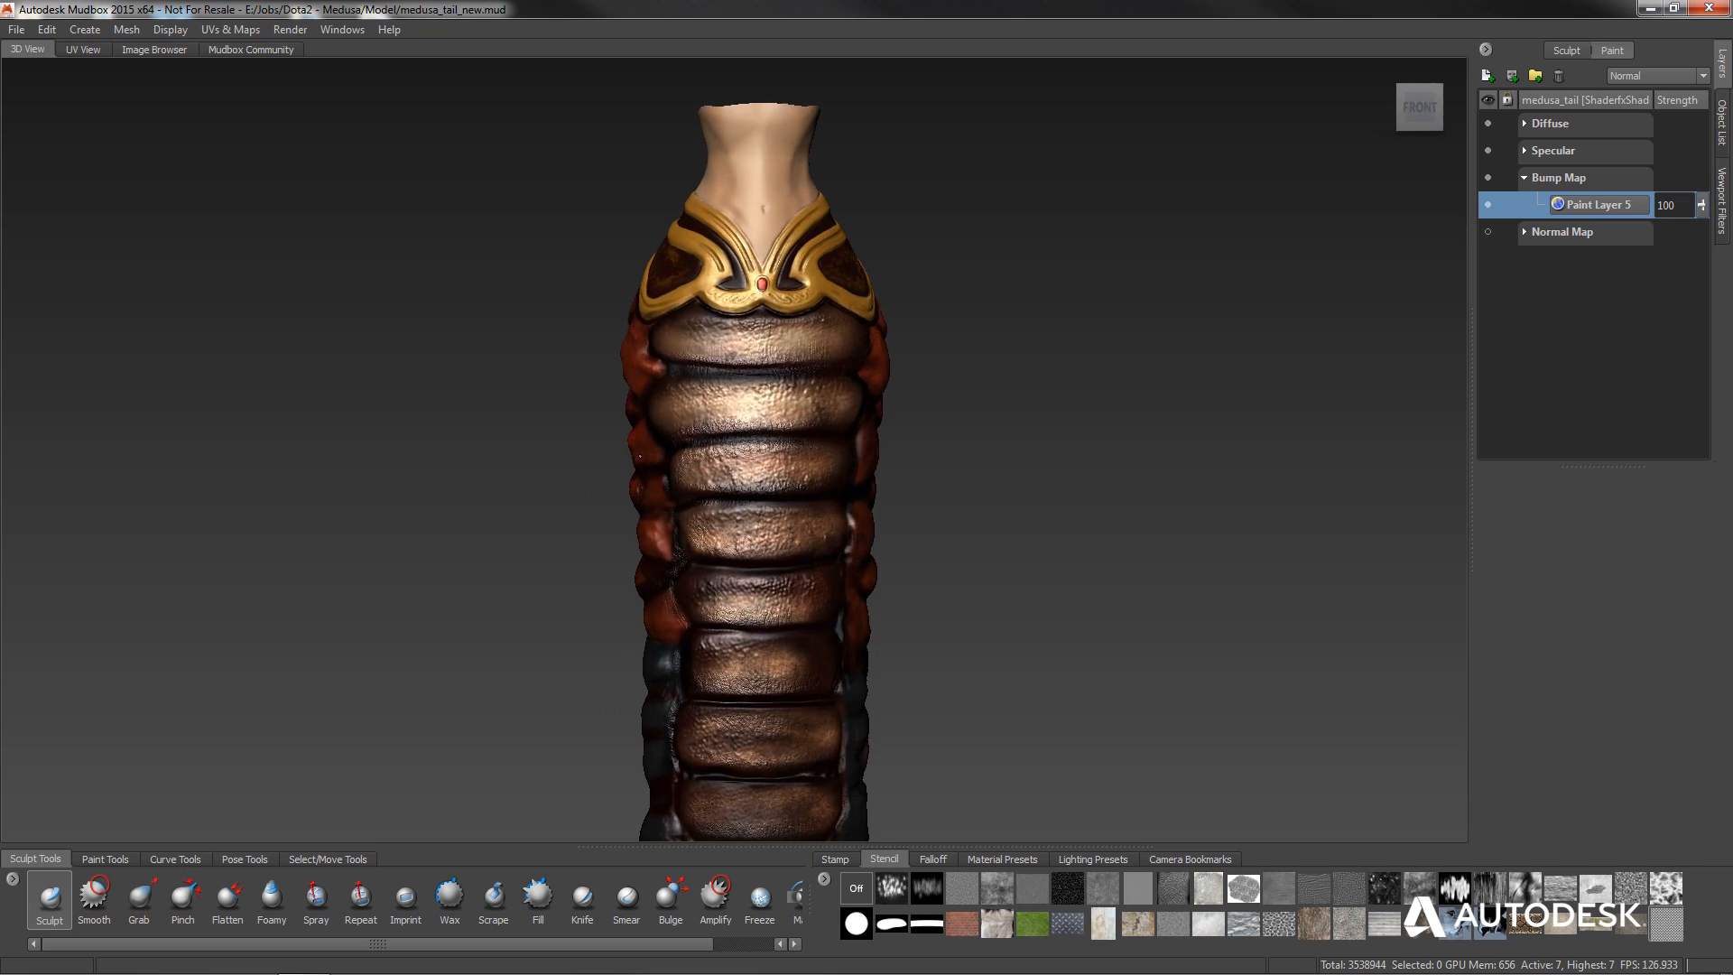
left_click_drag(720, 440, 946, 432, "alt")
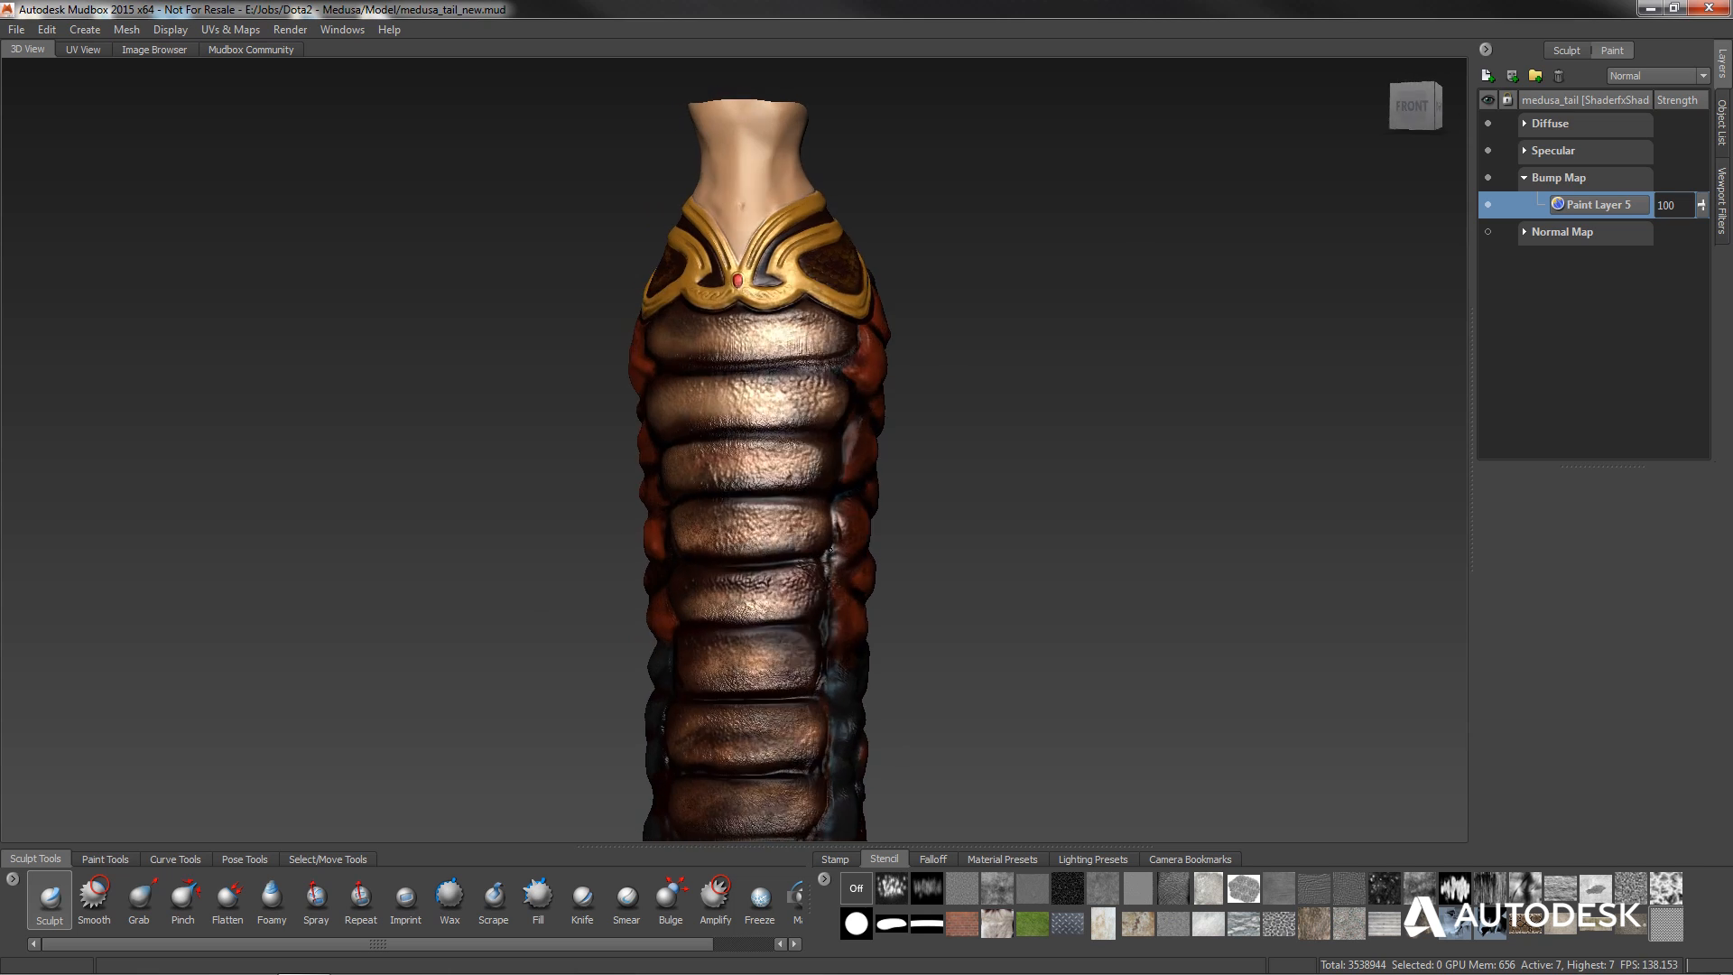
left_click_drag(938, 562, 986, 563, "alt")
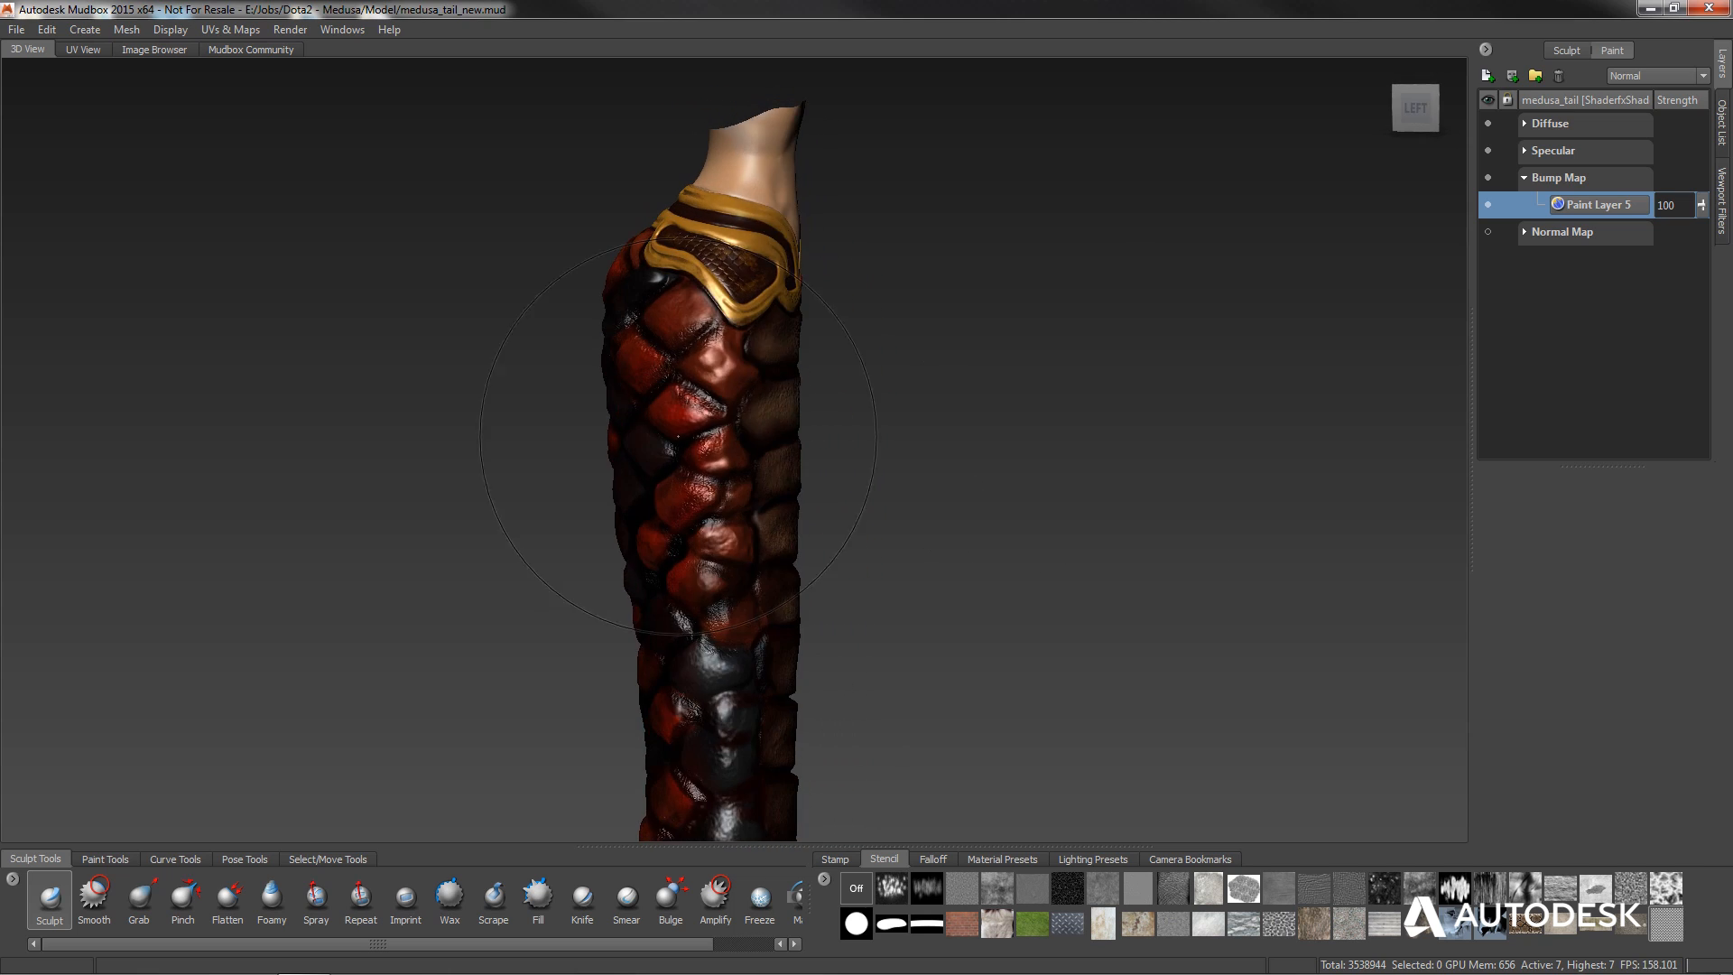
left_click_drag(449, 404, 624, 391, "alt")
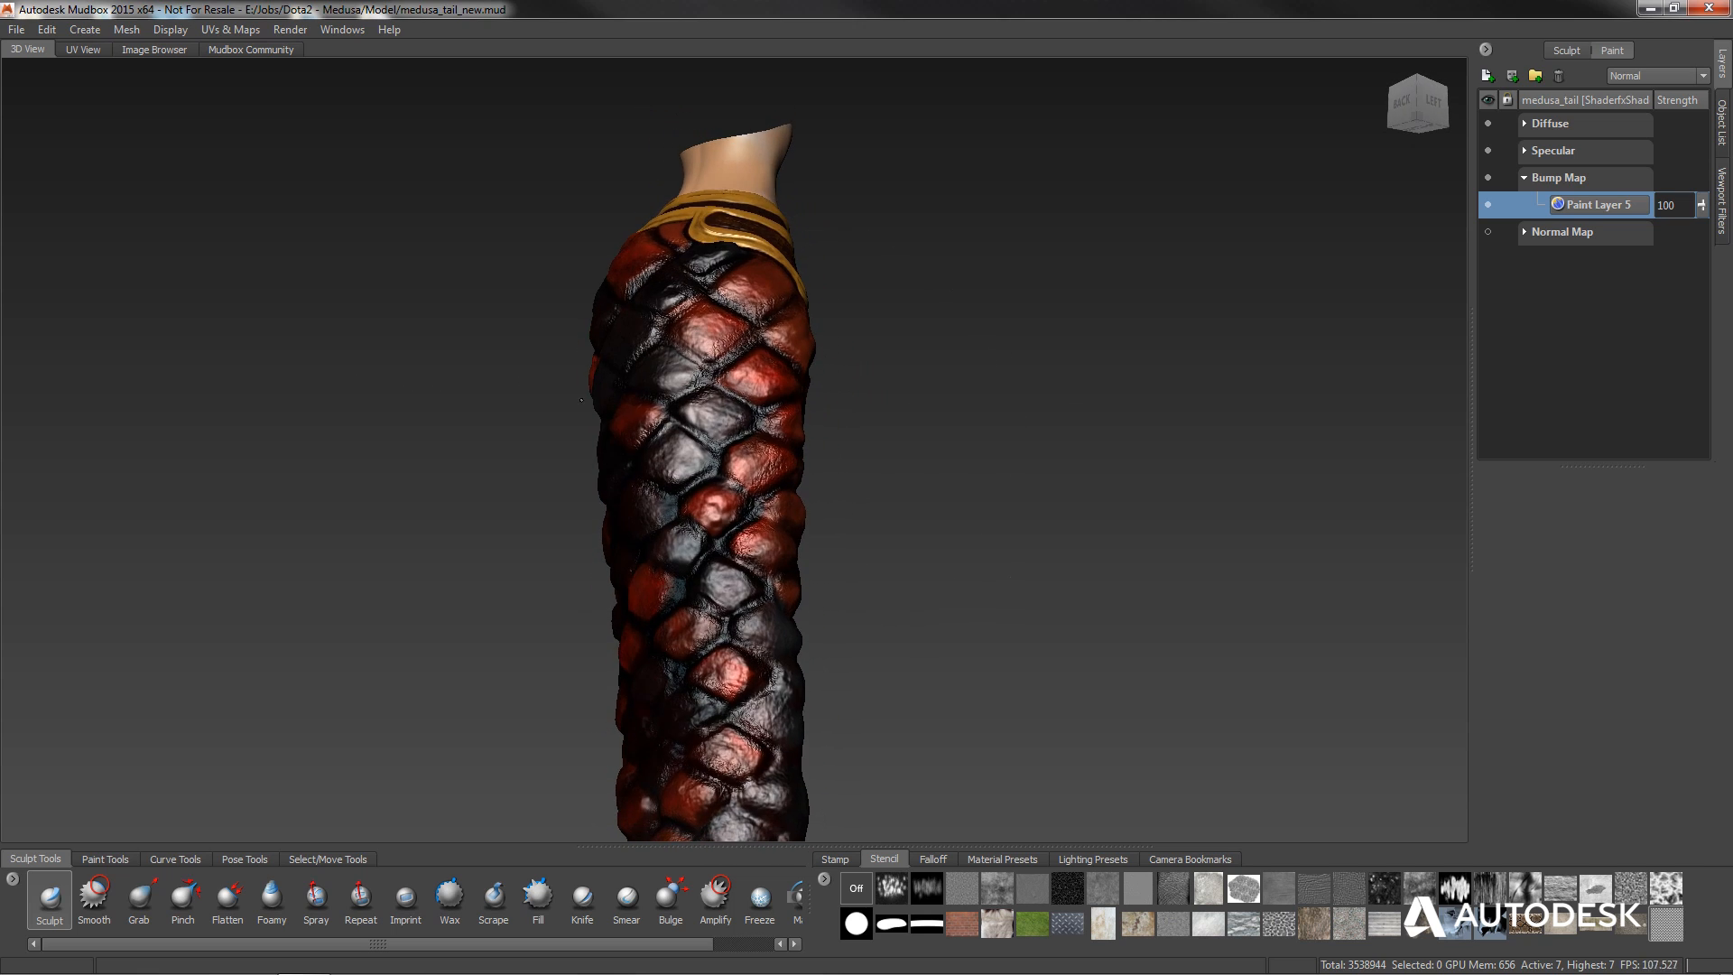
left_click_drag(464, 390, 489, 434, "alt")
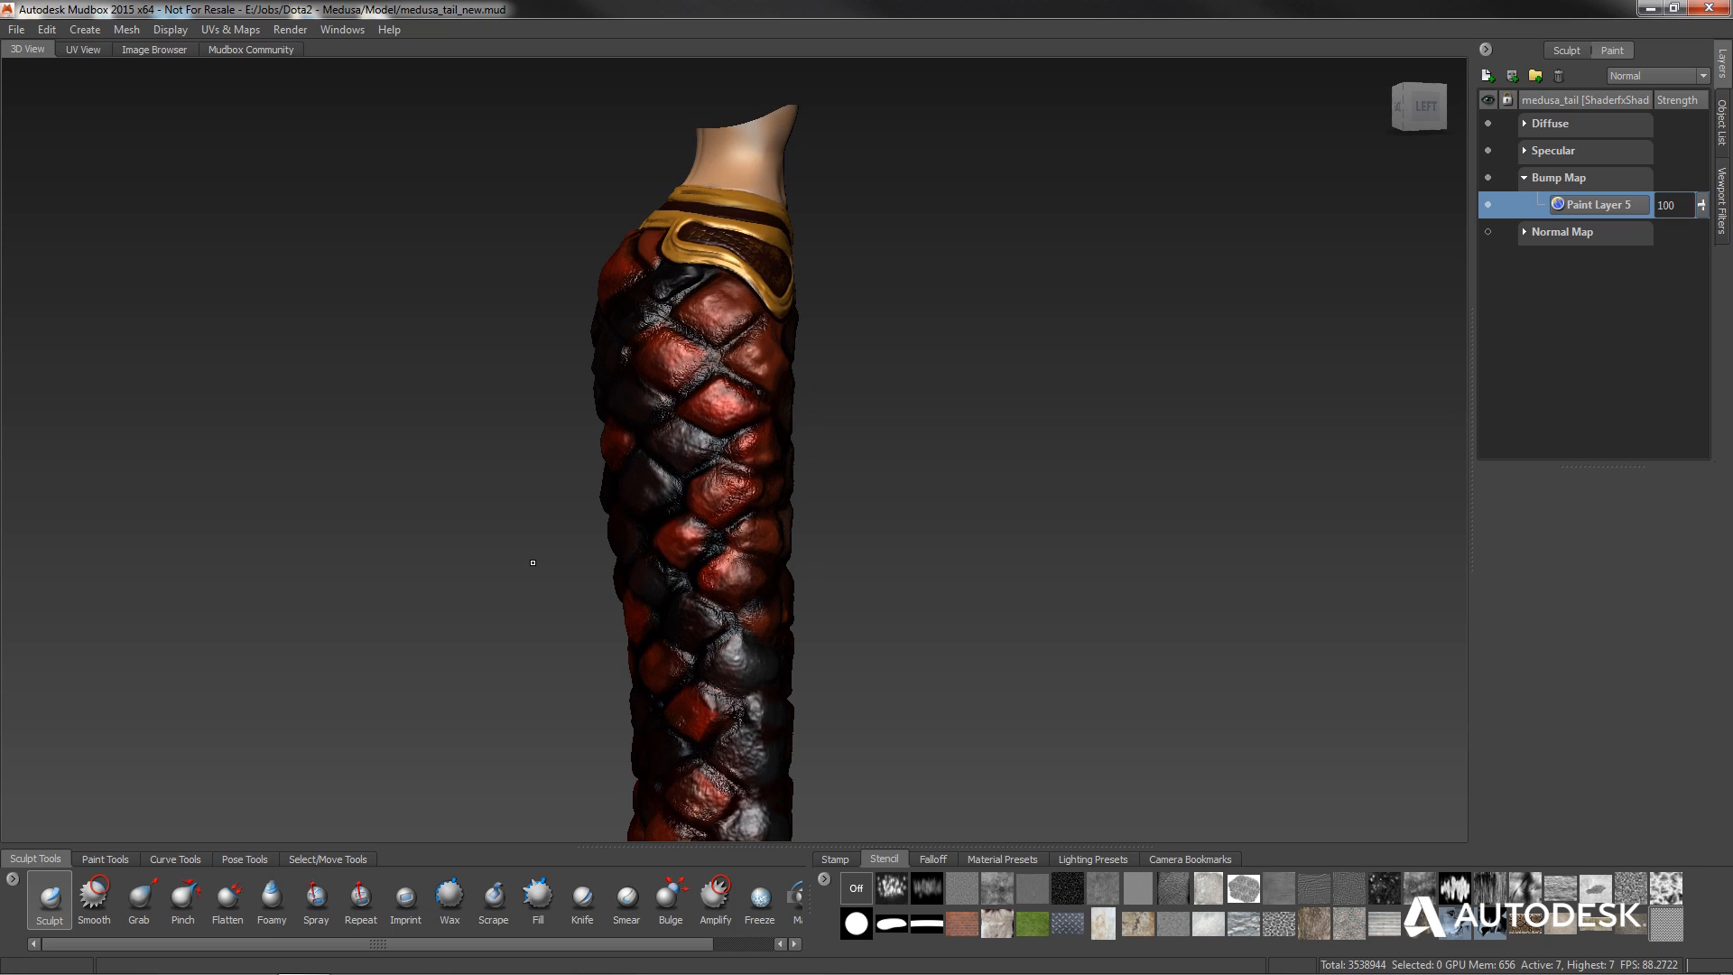
left_click_drag(533, 563, 655, 553, "alt")
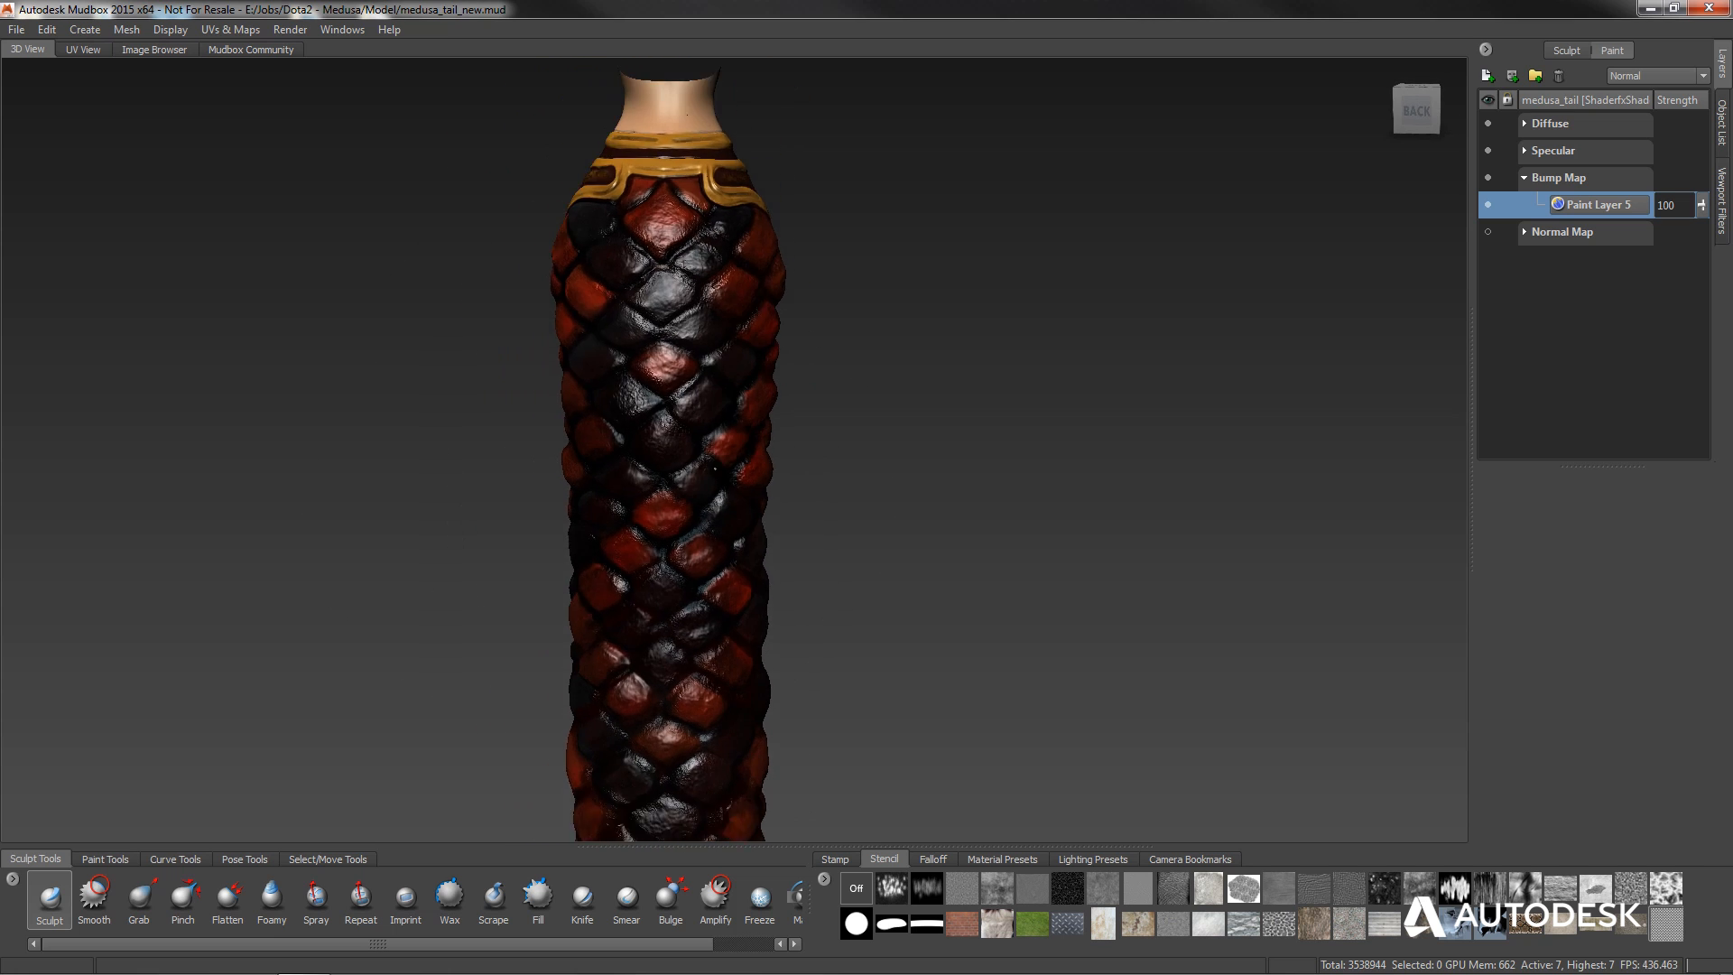
scroll(679, 329, "down", 3)
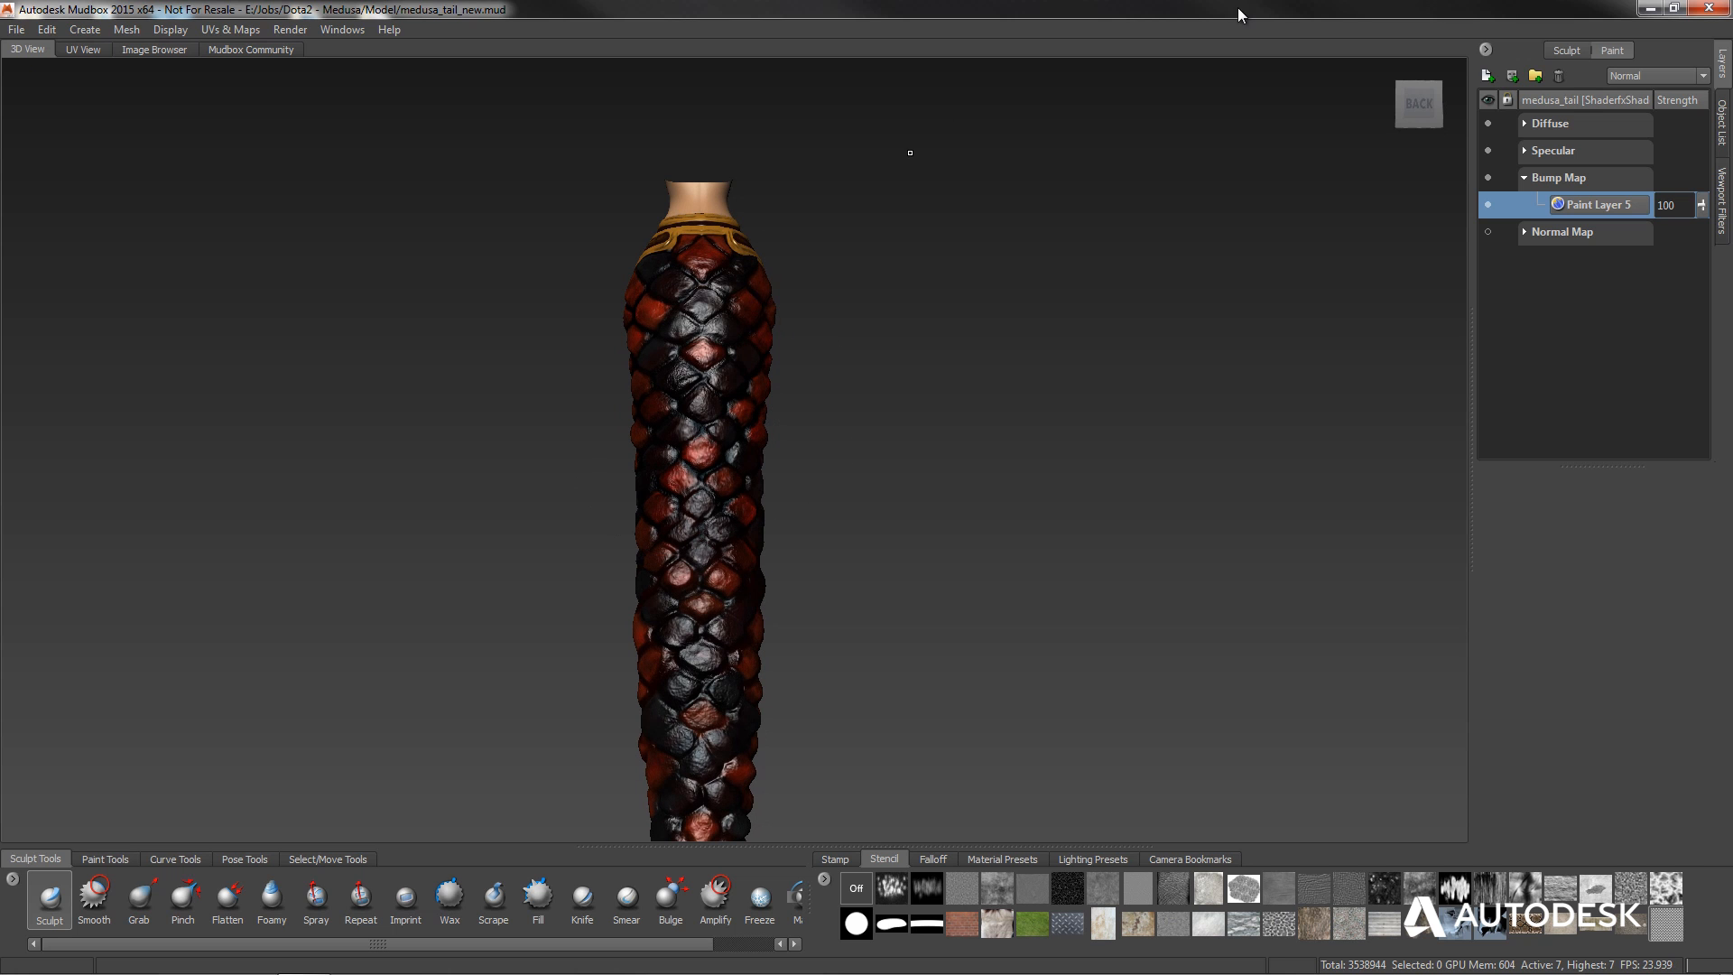
Hide all paint channels on the tail and step the mesh down to its lowest subdivision level.
left_click(1487, 206)
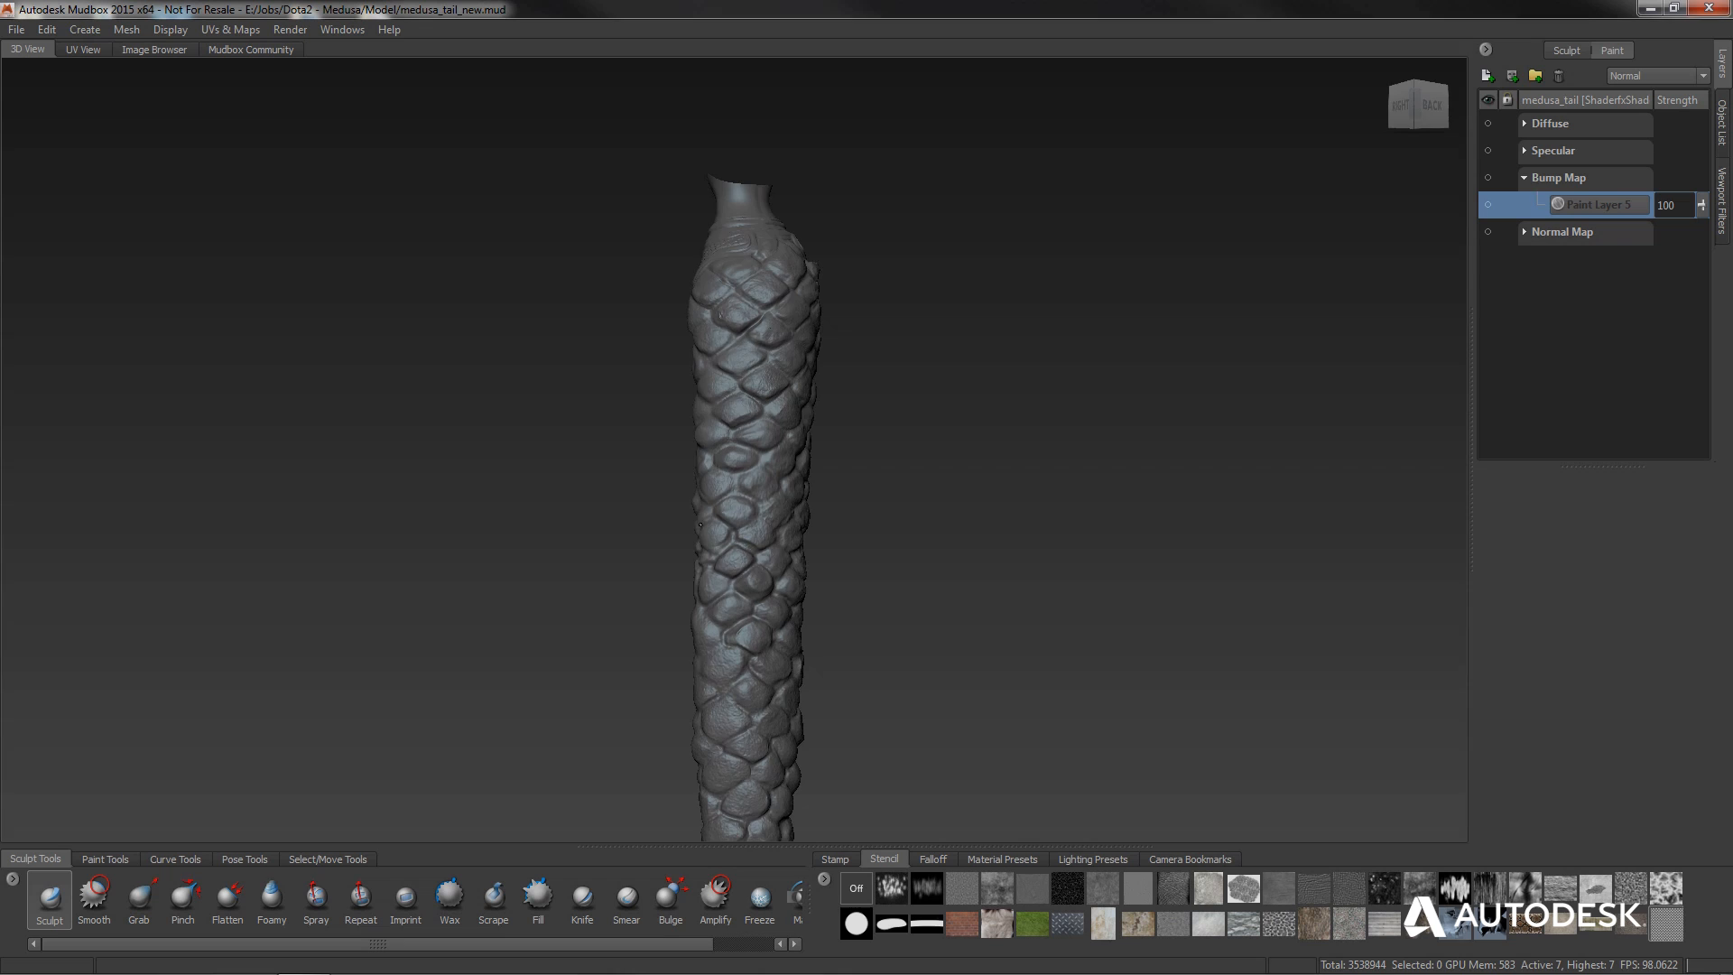
left_click_drag(1011, 537, 526, 515, "alt")
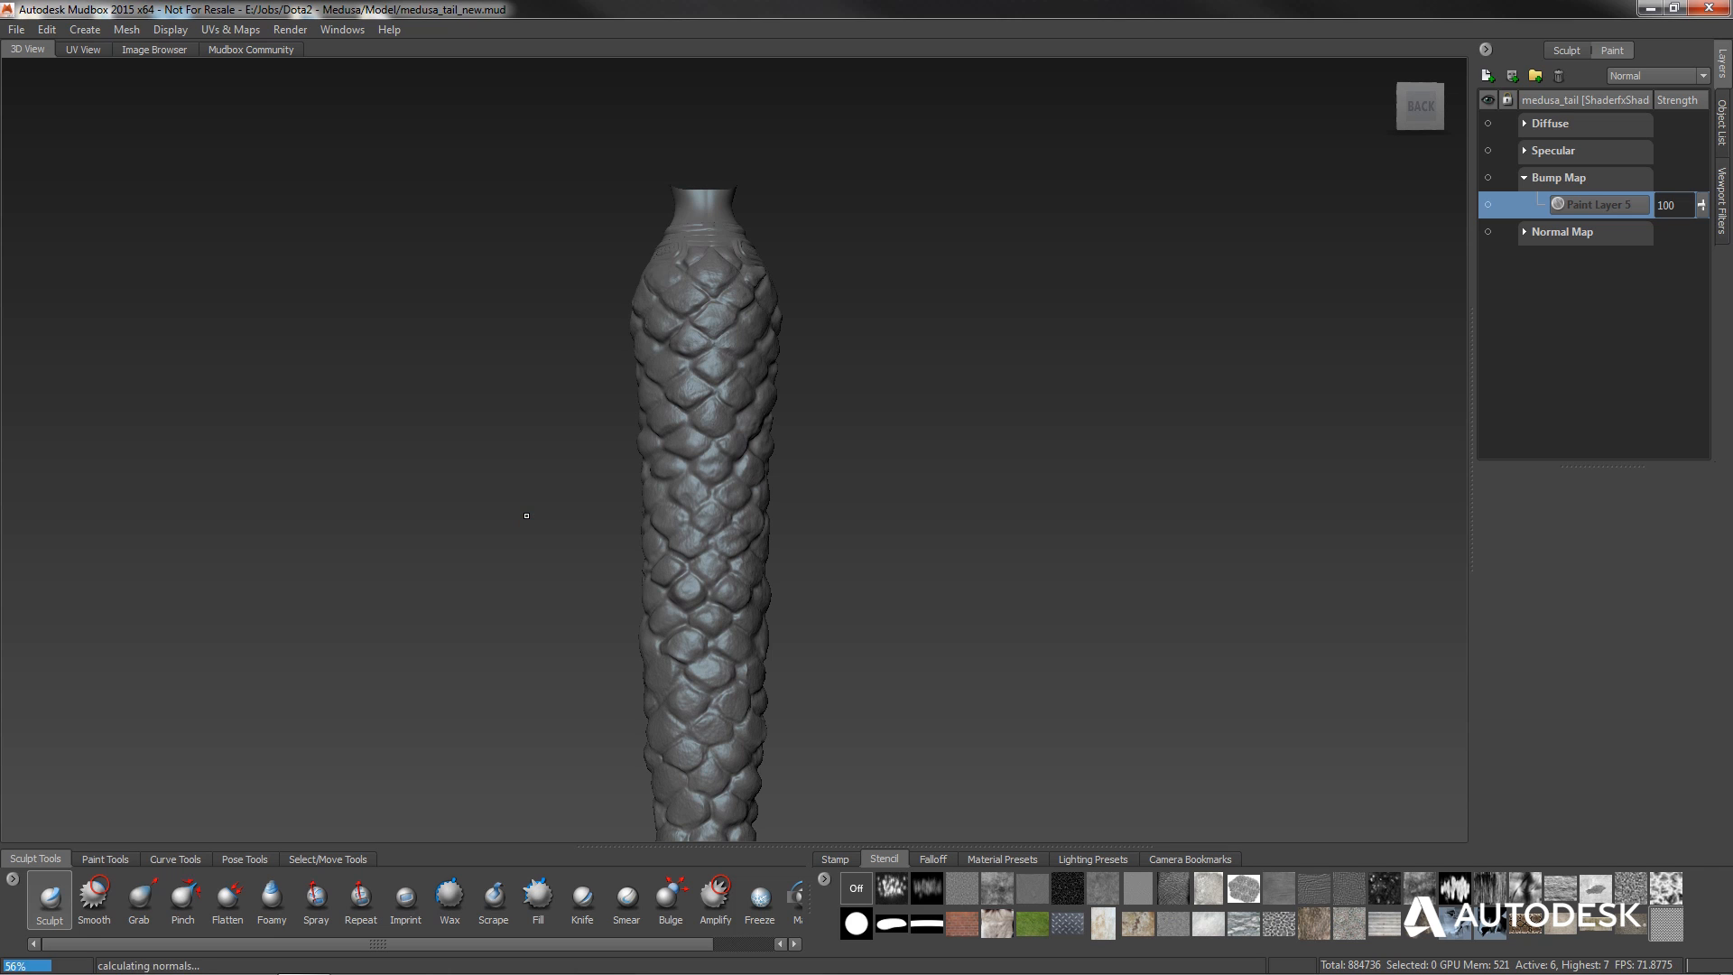
key("Page_Down")
key("Page_Down")
key("Page_Down")
key("Page_Down")
key("Page_Down")
key("Page_Down")
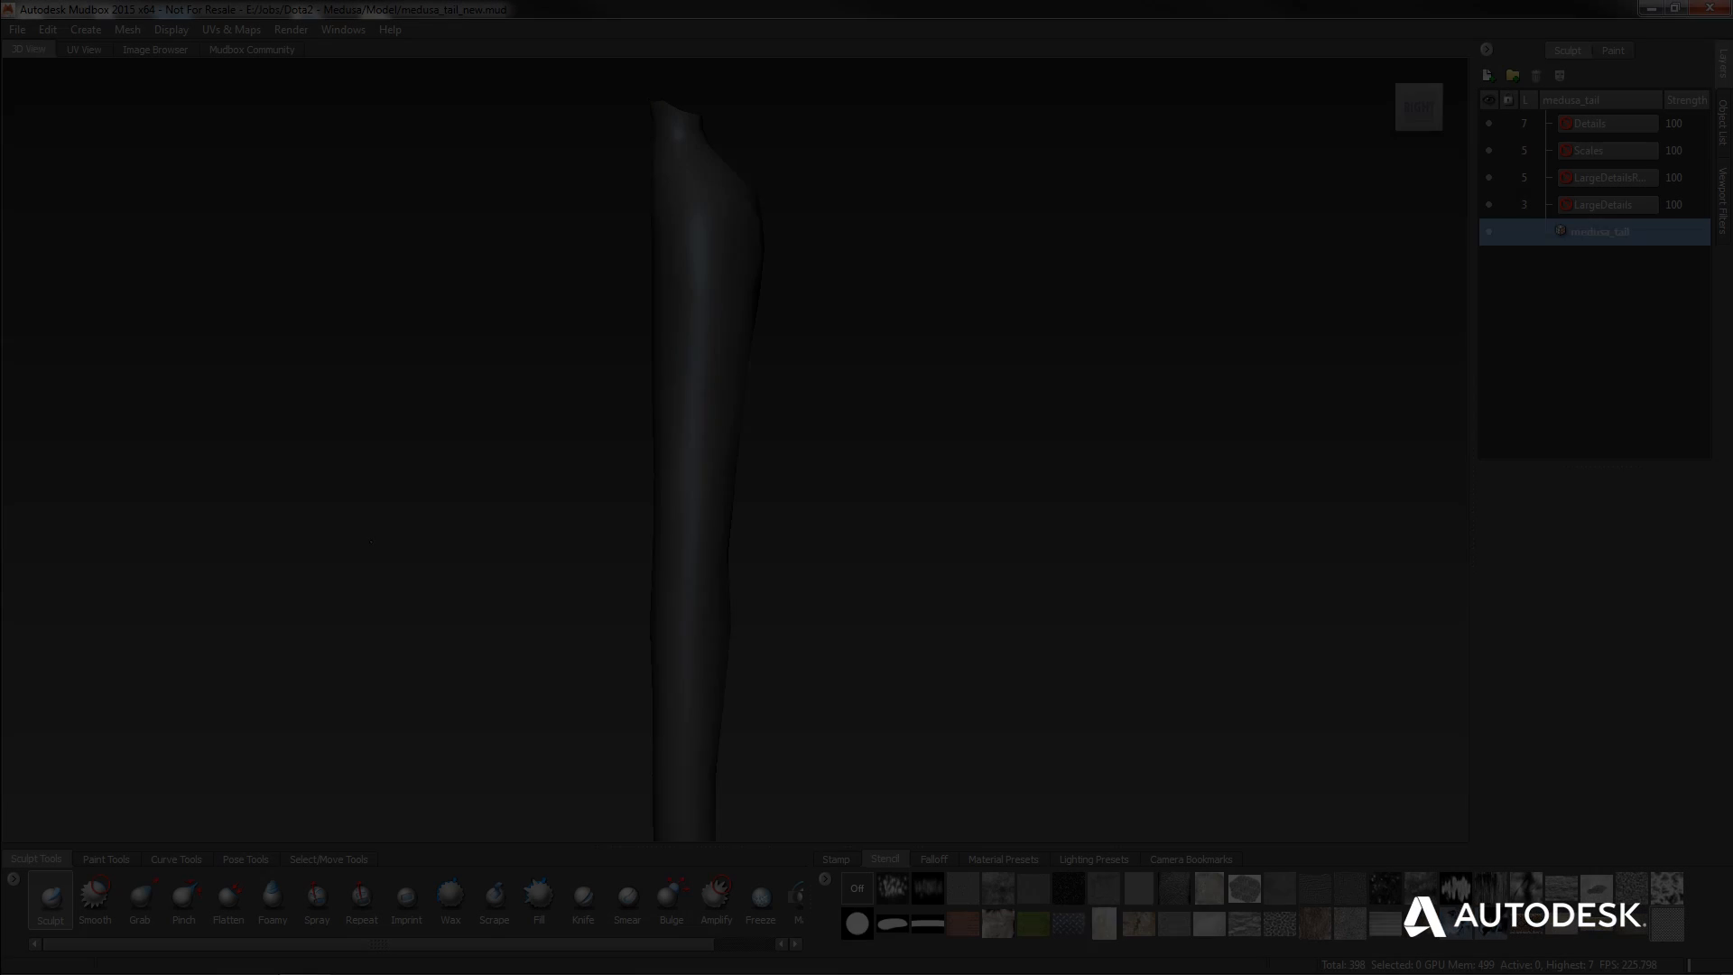
Raise the tail to subdivision level 3 and turn it to show its back.
key("Page_Up")
key("Page_Up")
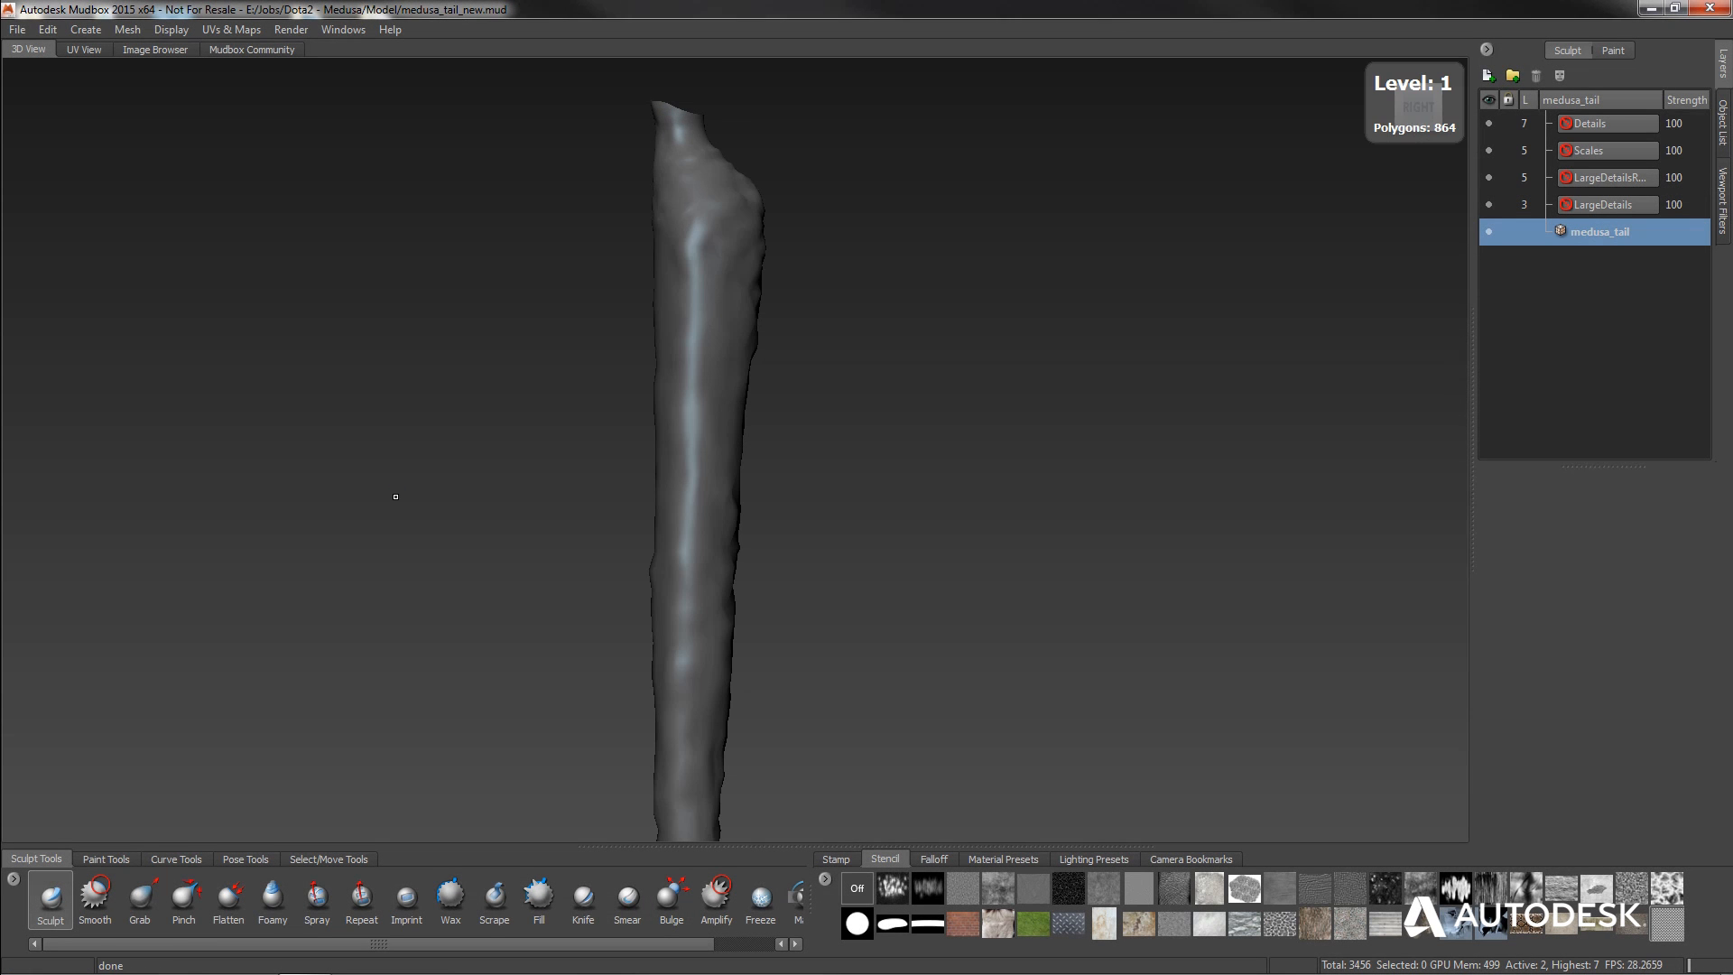
key("Page_Up")
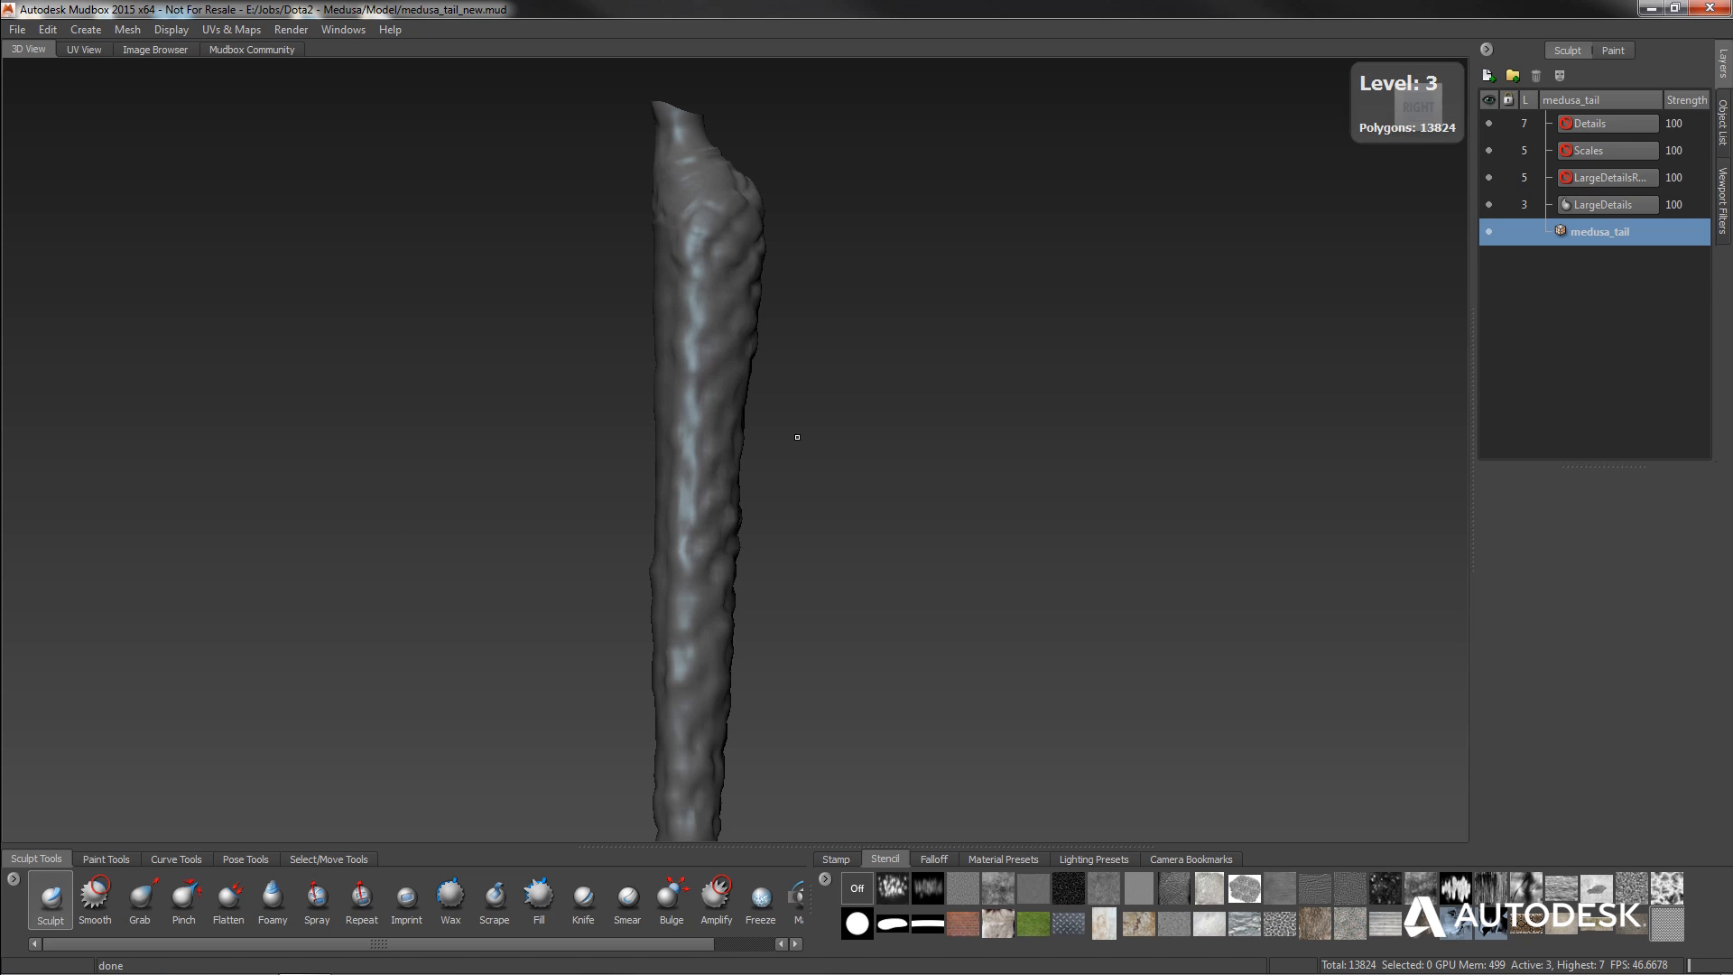
mouse_move(797, 437)
left_mouse_down("alt")
mouse_move(397, 408)
mouse_move(412, 406)
left_mouse_up("alt")
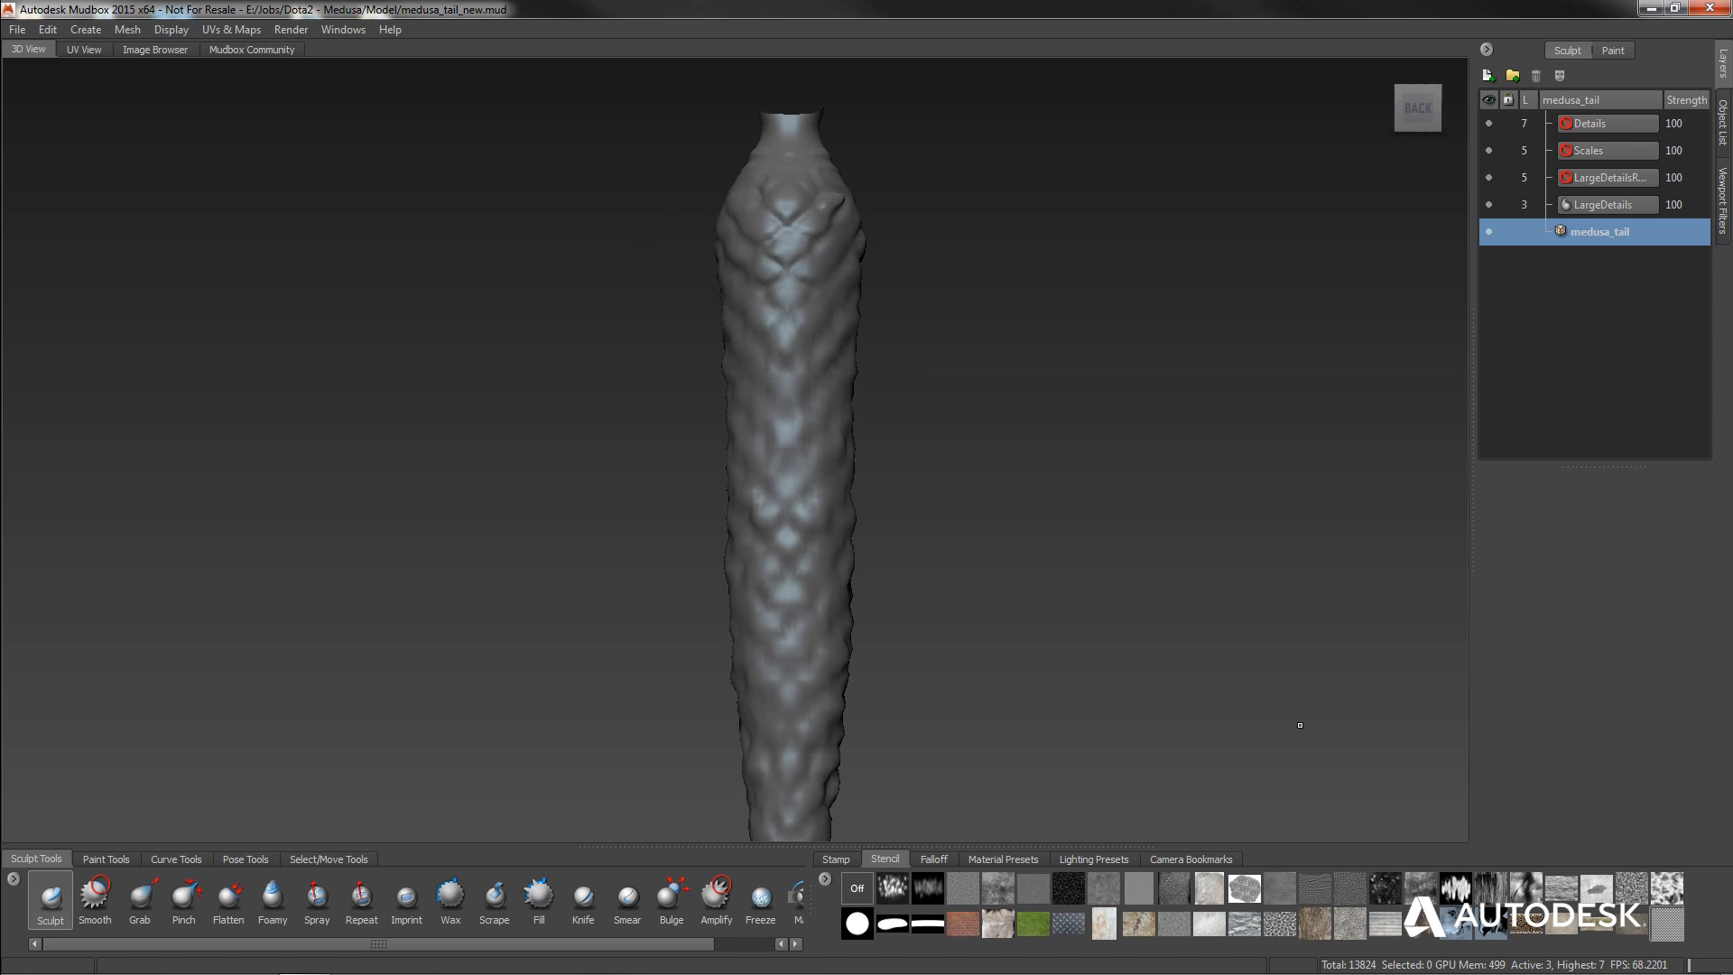
Activate the tiled scale-pattern stencil 7693-bump.jpg and enlarge its scales over the back of the tail.
left_click(1668, 925)
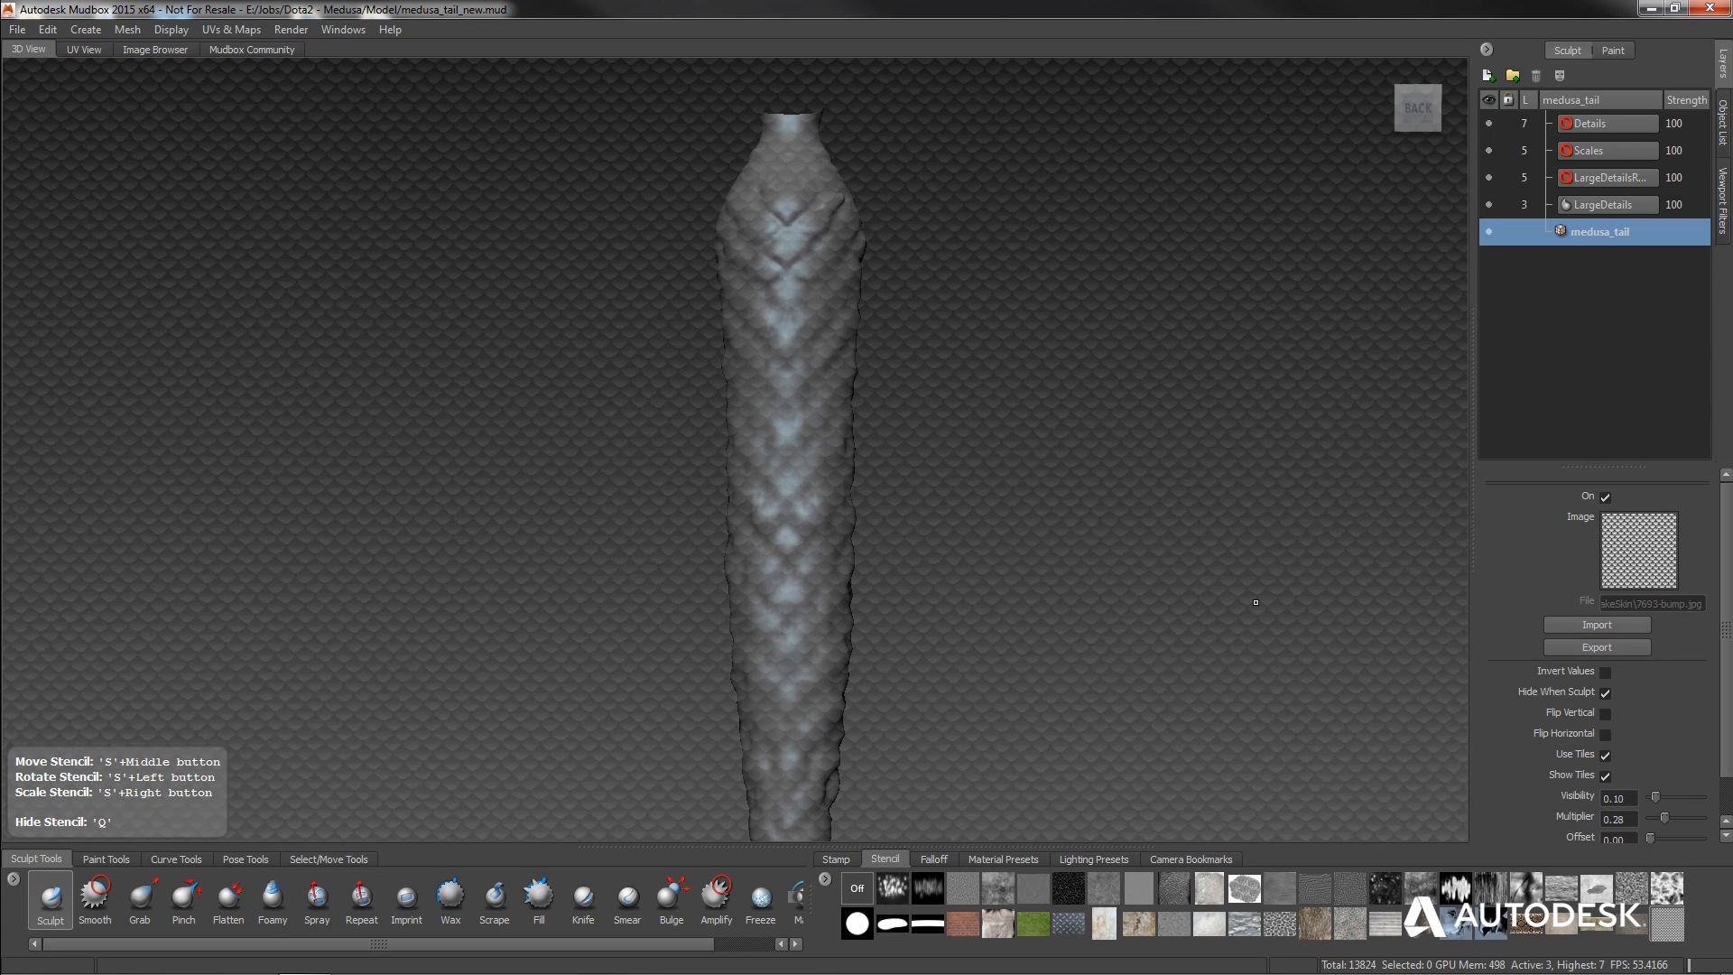
right_click_drag(821, 511, 831, 700)
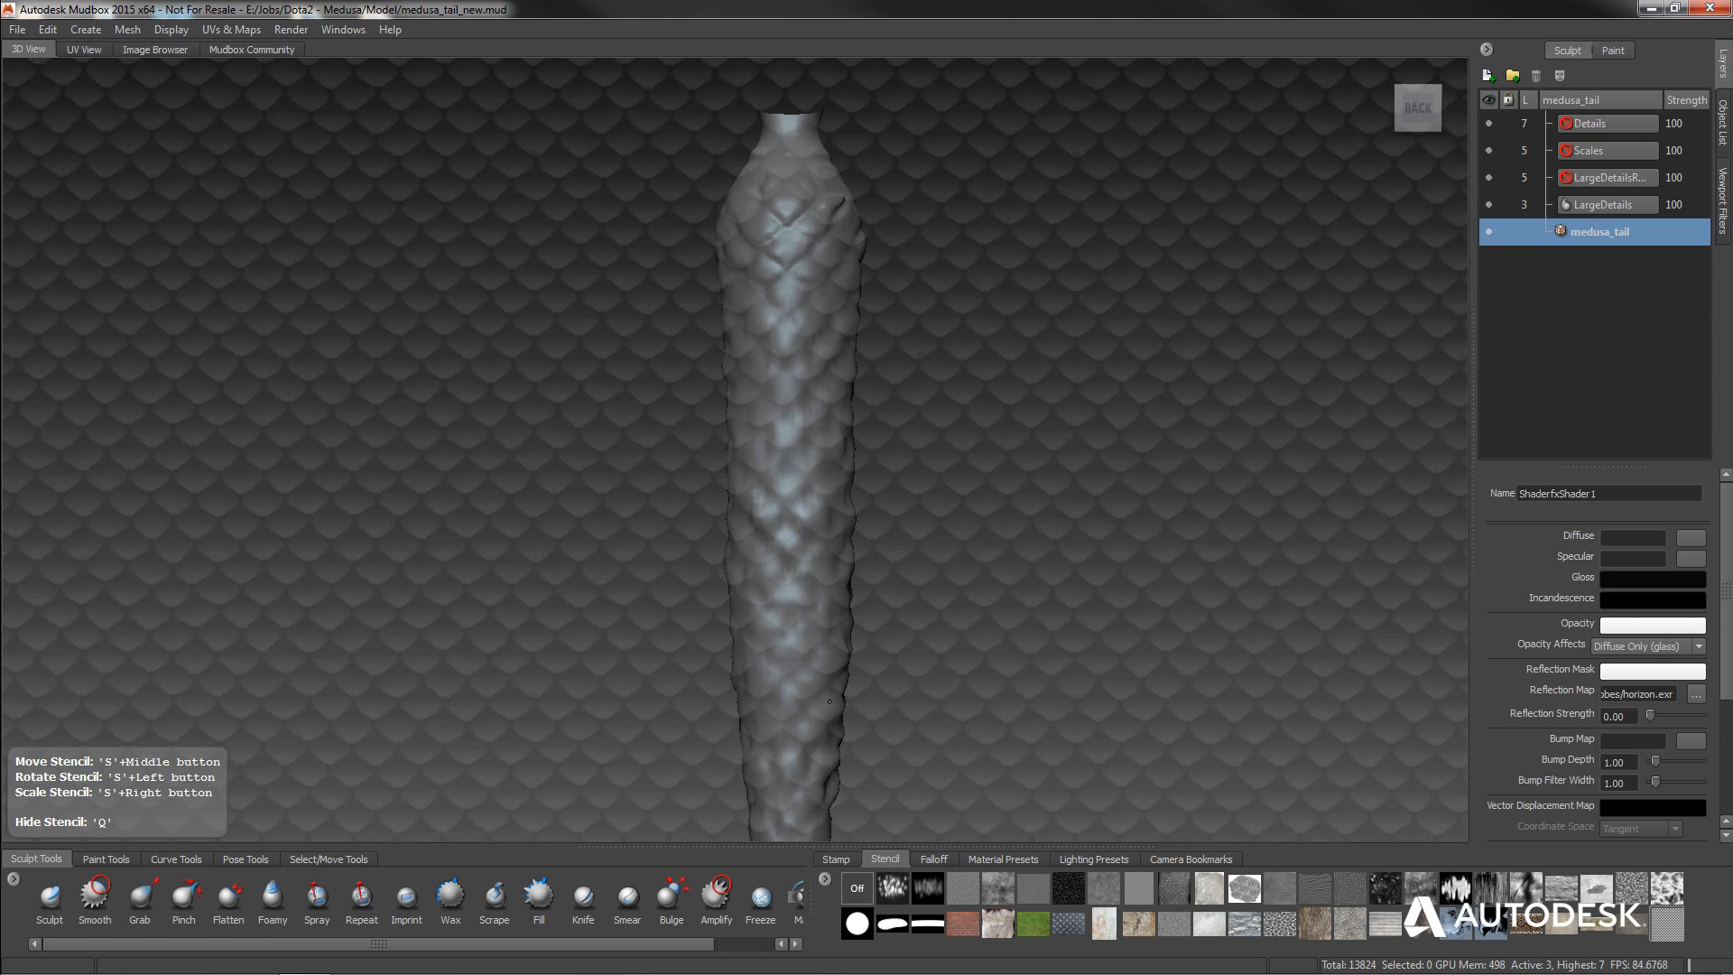
right_click_drag(827, 702, 825, 707)
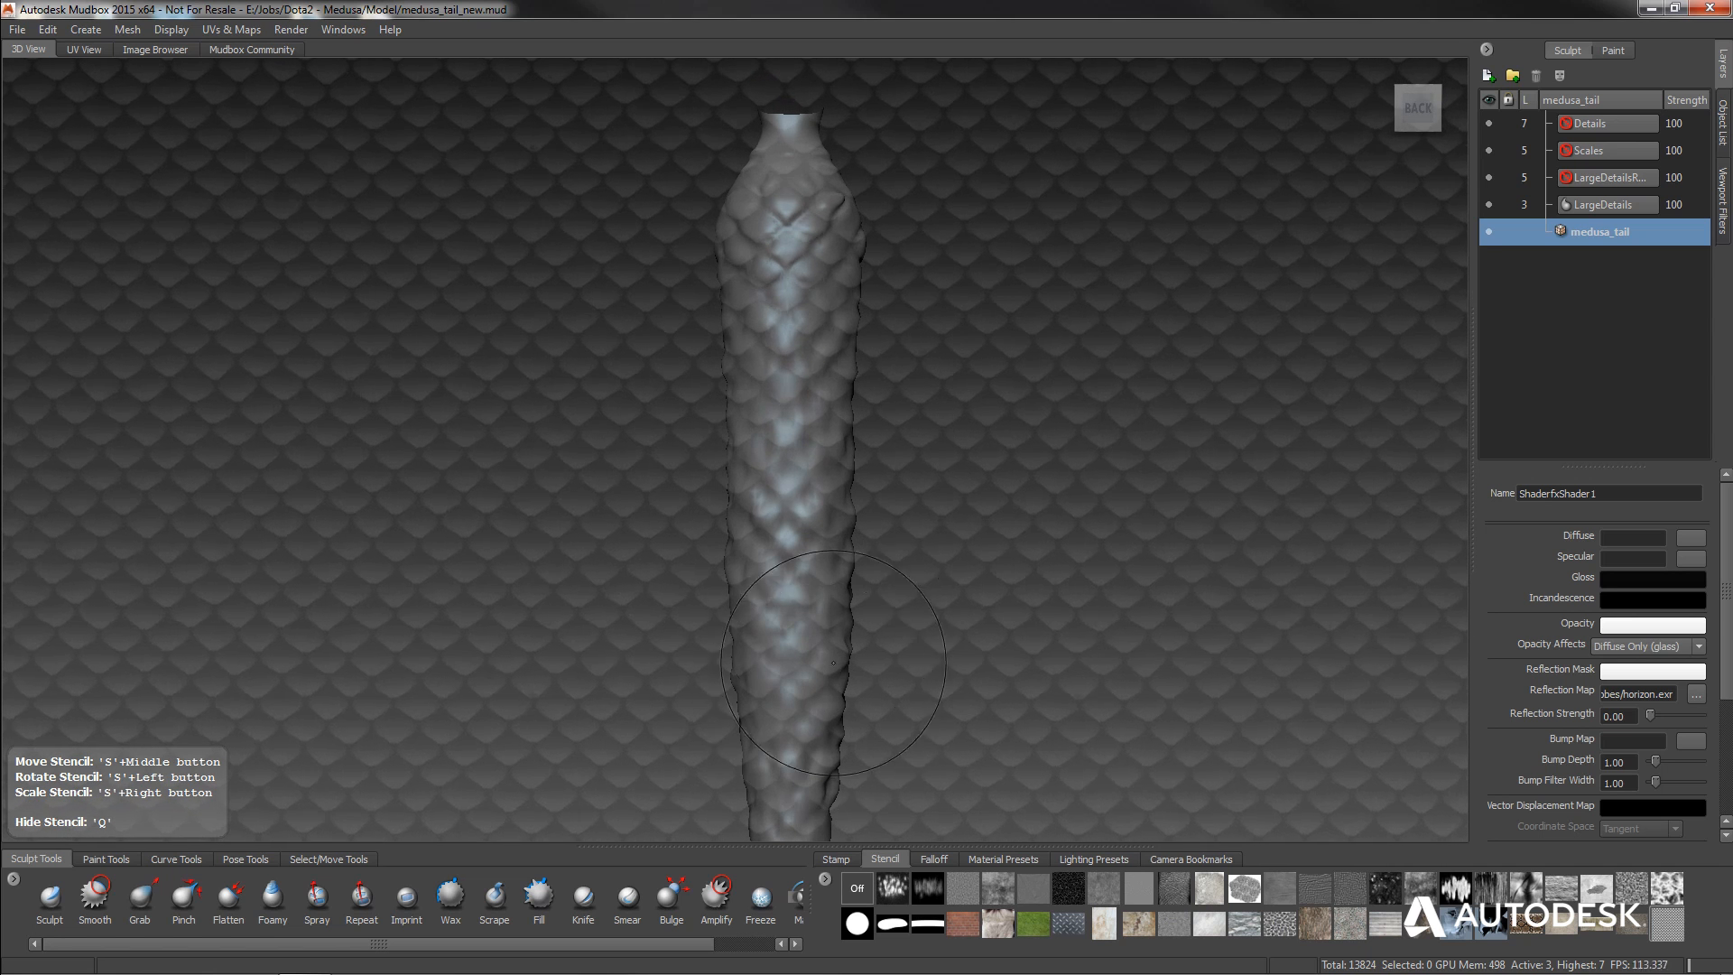
right_click_drag(792, 582, 772, 610)
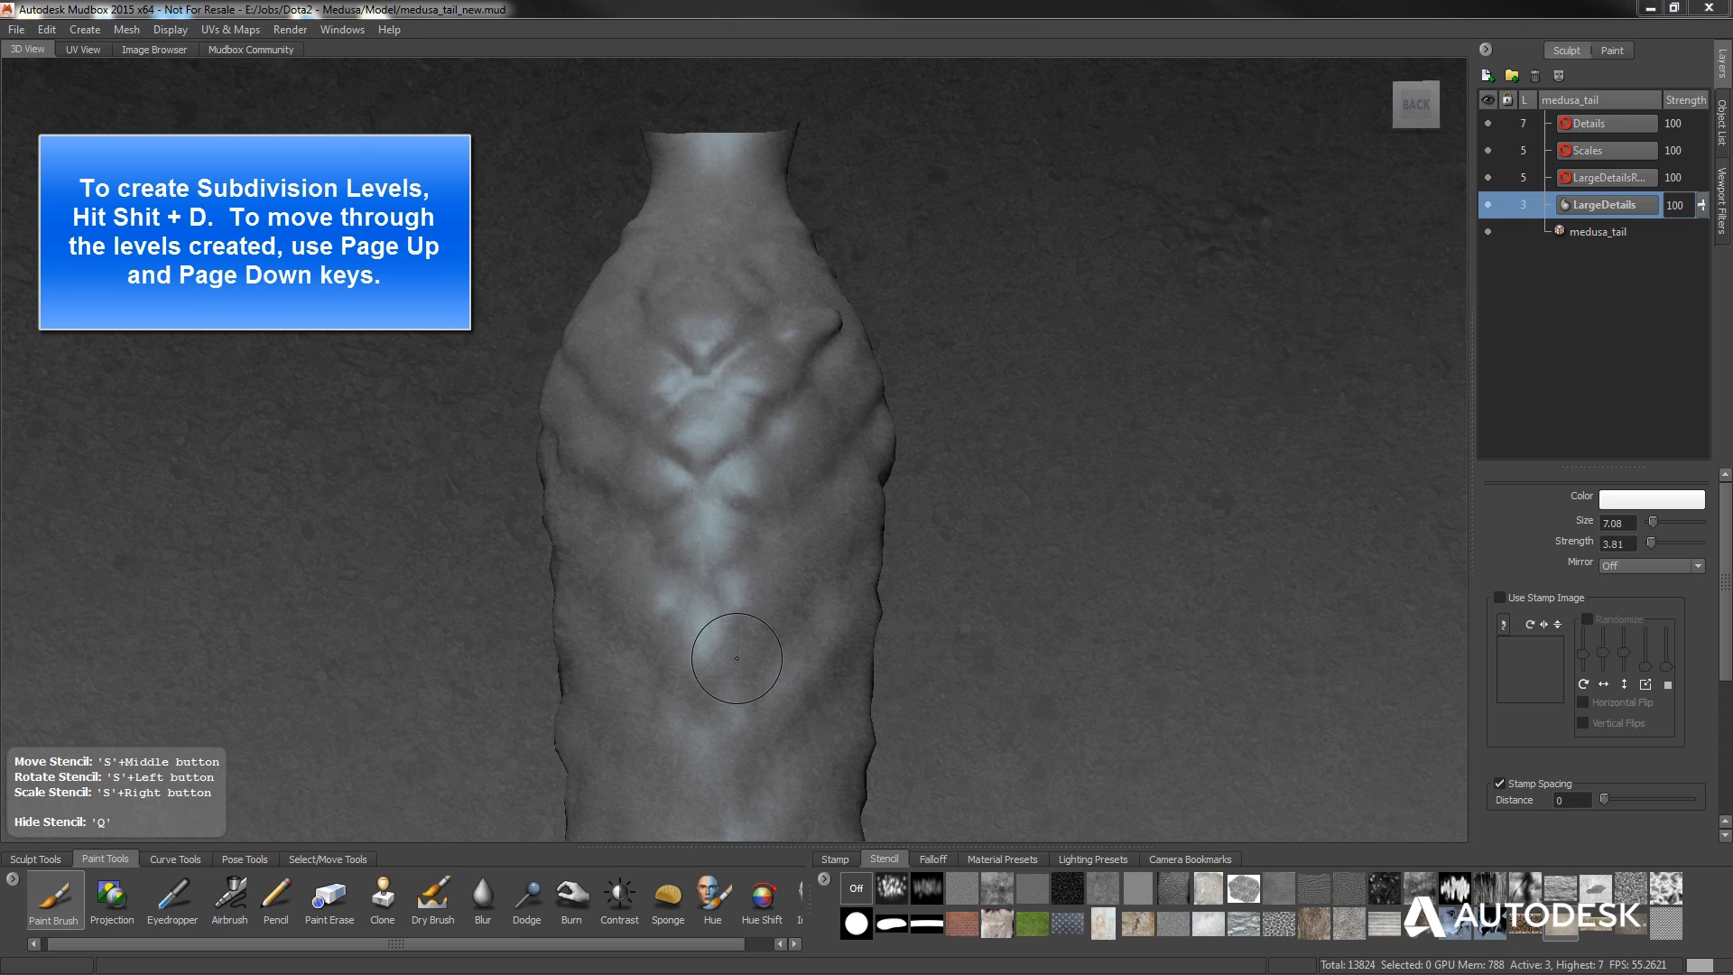
Activate the Sculpt tool for the LargeDetails layer and turn the stencil off.
mouse_move(691, 508)
left_mouse_down("alt")
mouse_move(761, 528)
mouse_move(682, 540)
left_mouse_up("alt")
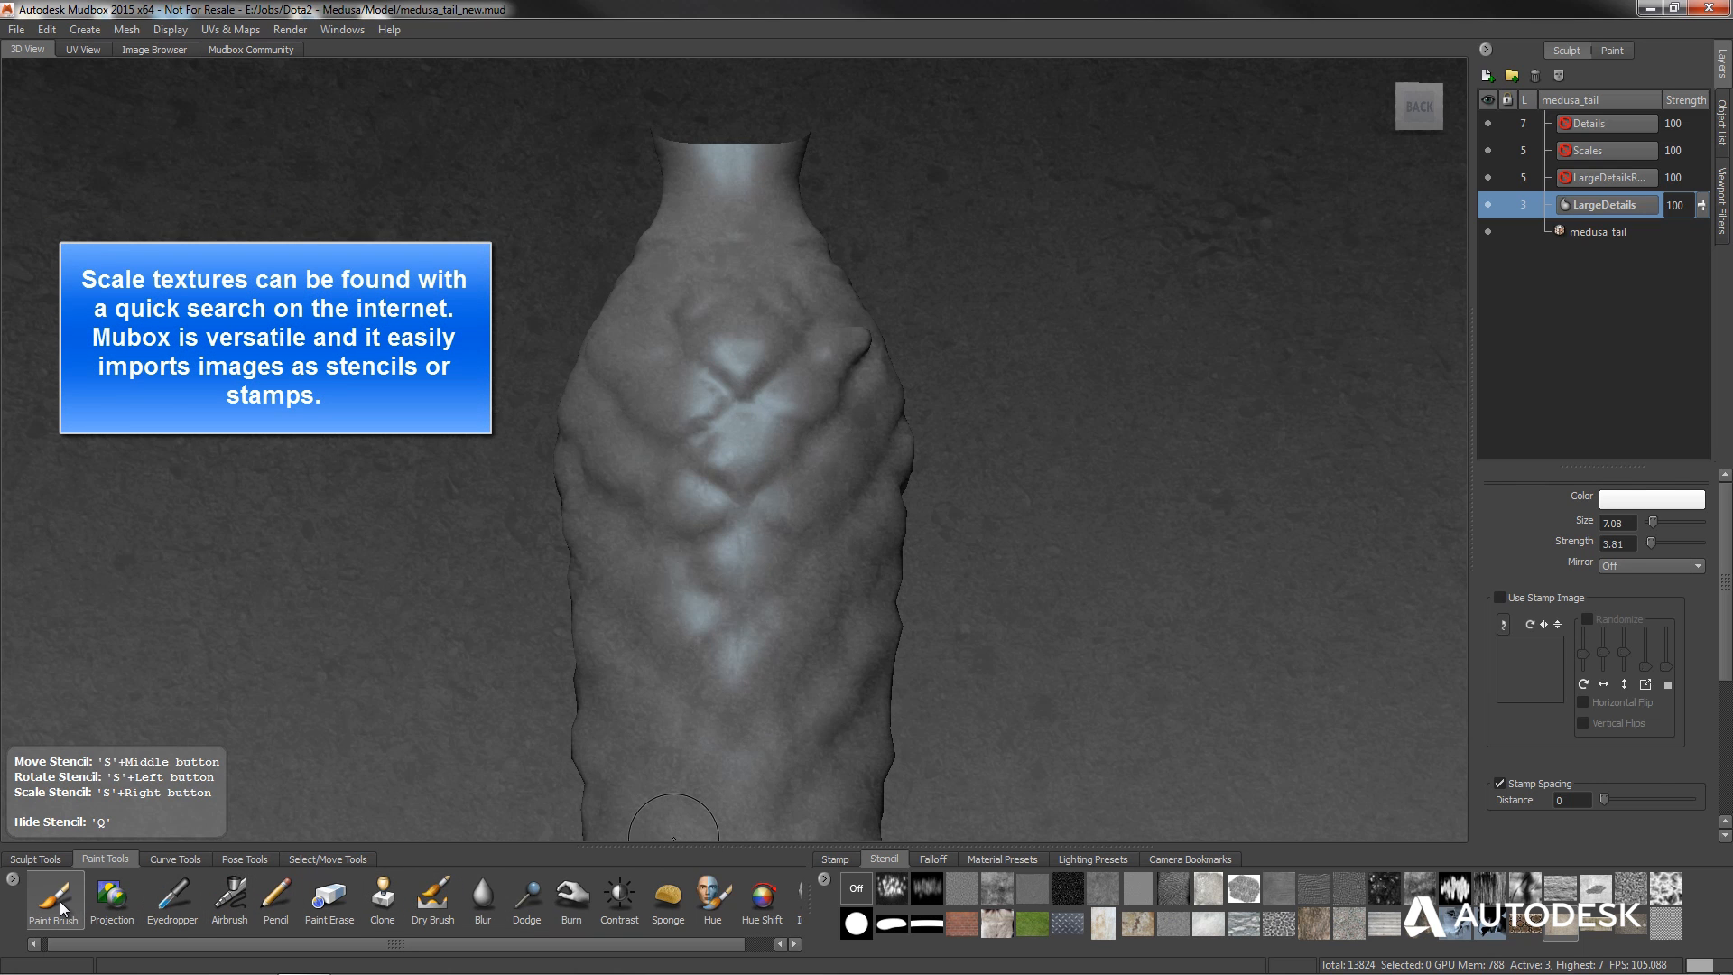
left_click(35, 858)
left_click(46, 896)
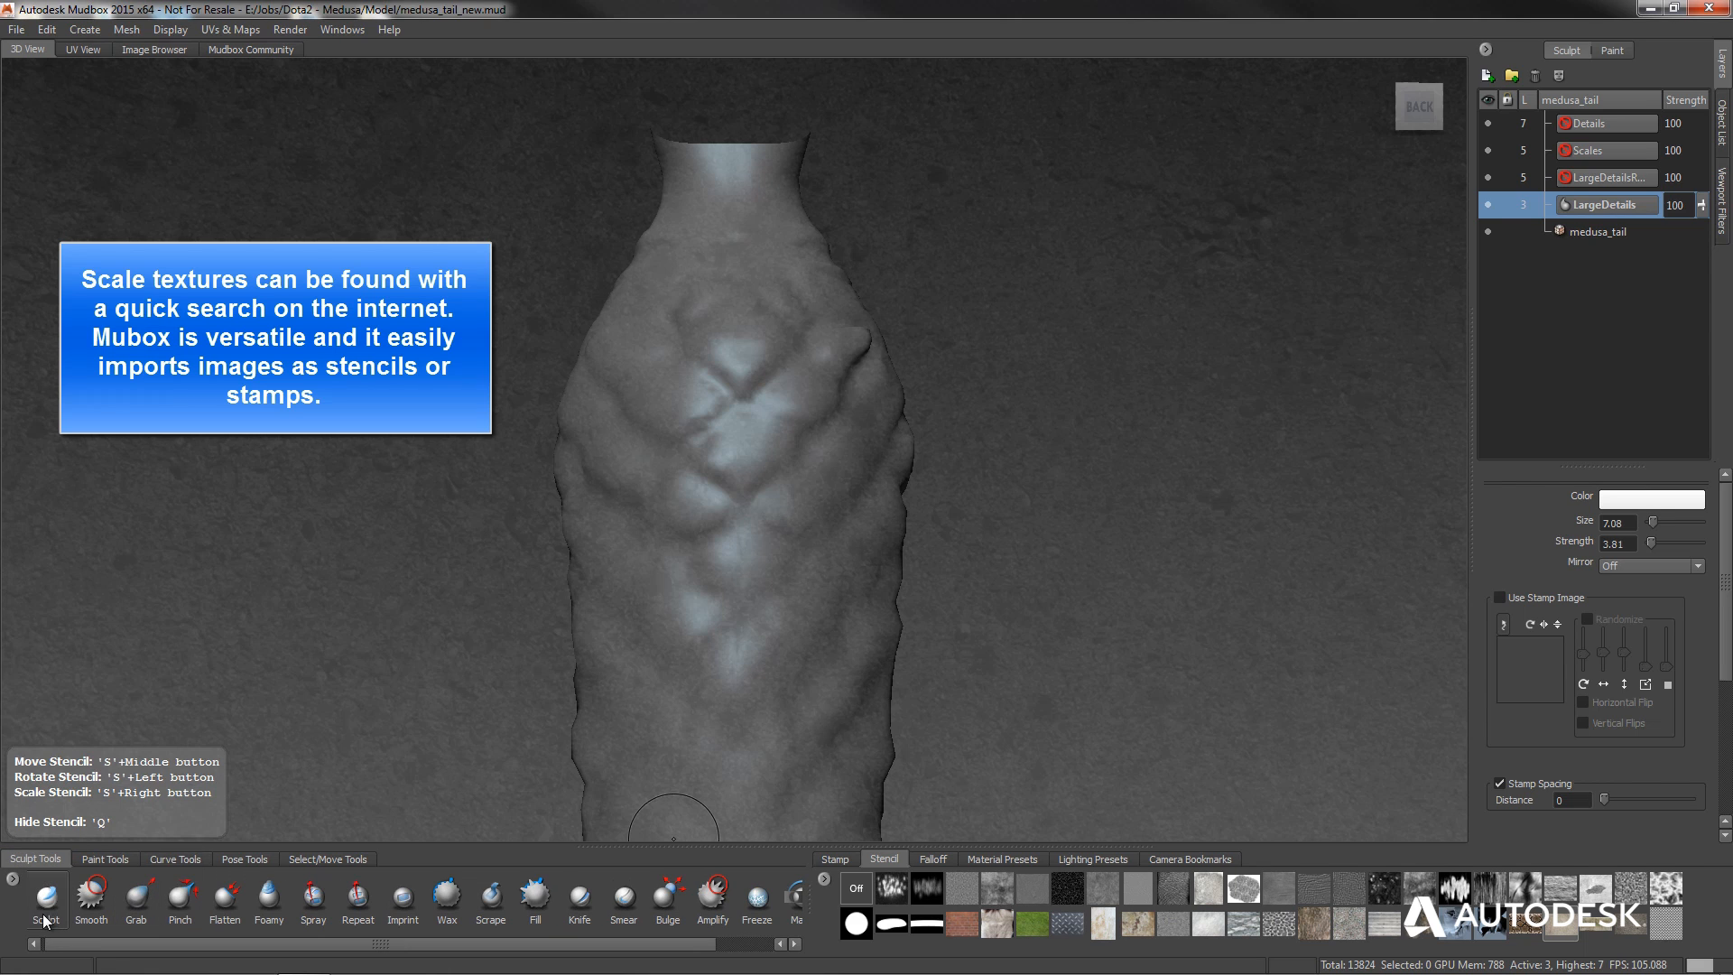
left_click(856, 888)
Try a short Sculpt stroke on a scale in the upper middle of the tail's back, and undo it.
left_click_drag(754, 435, 744, 455)
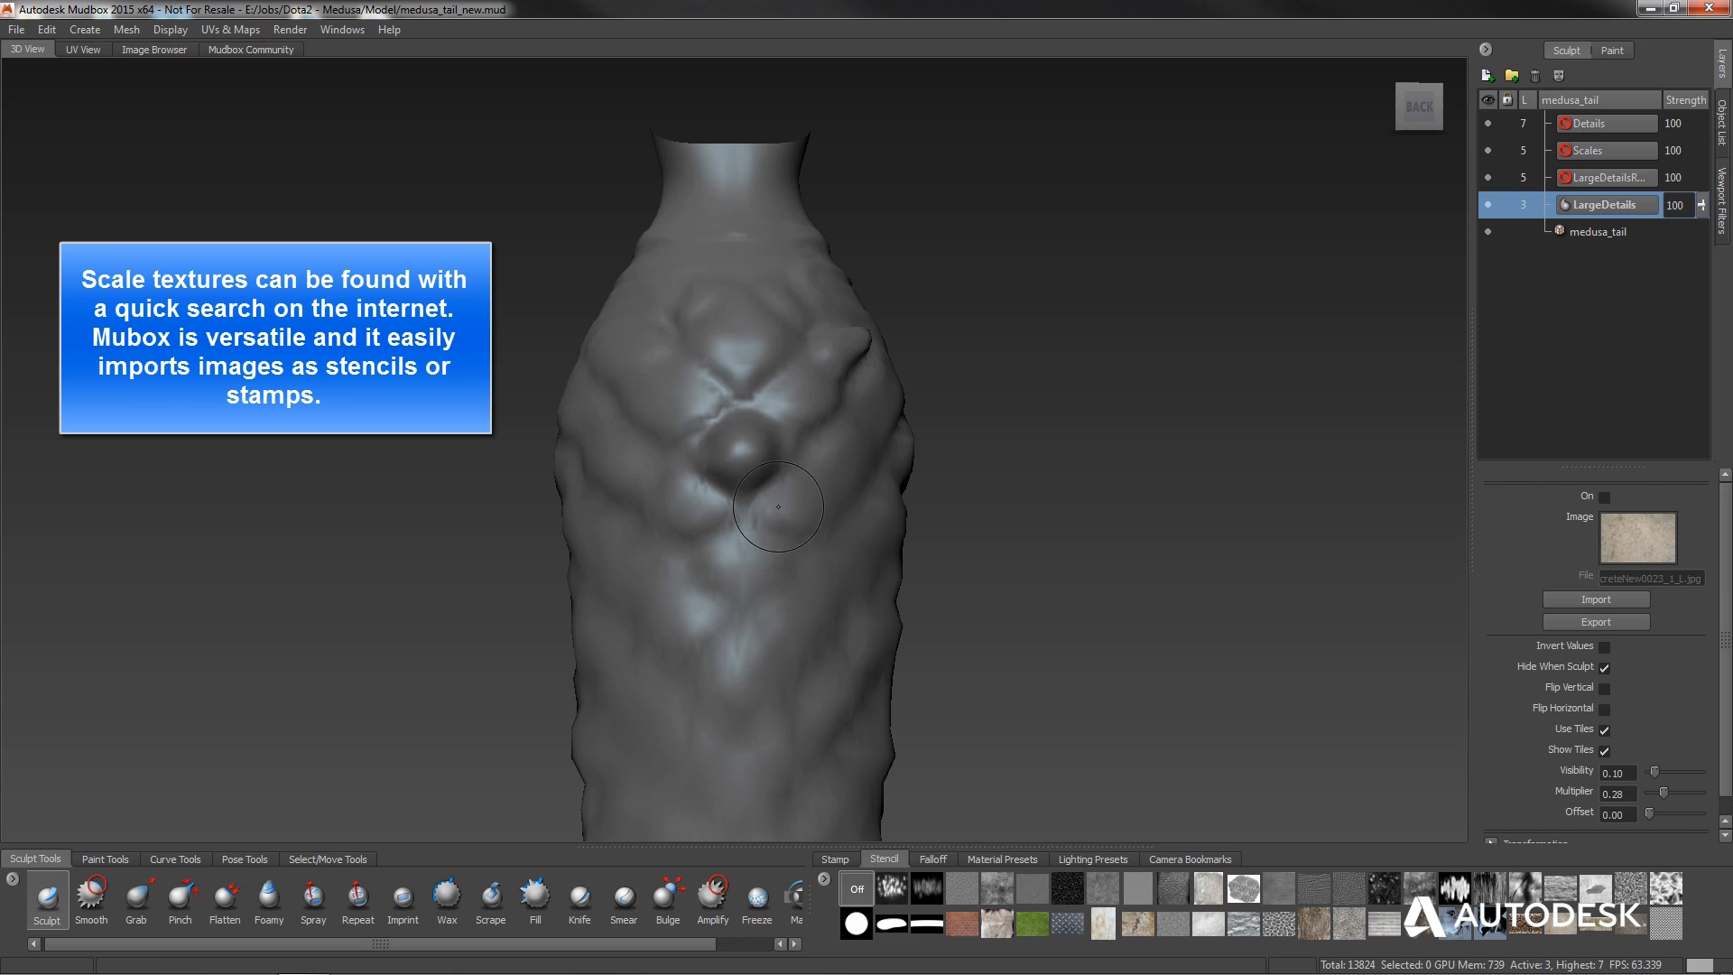
key("ctrl+z")
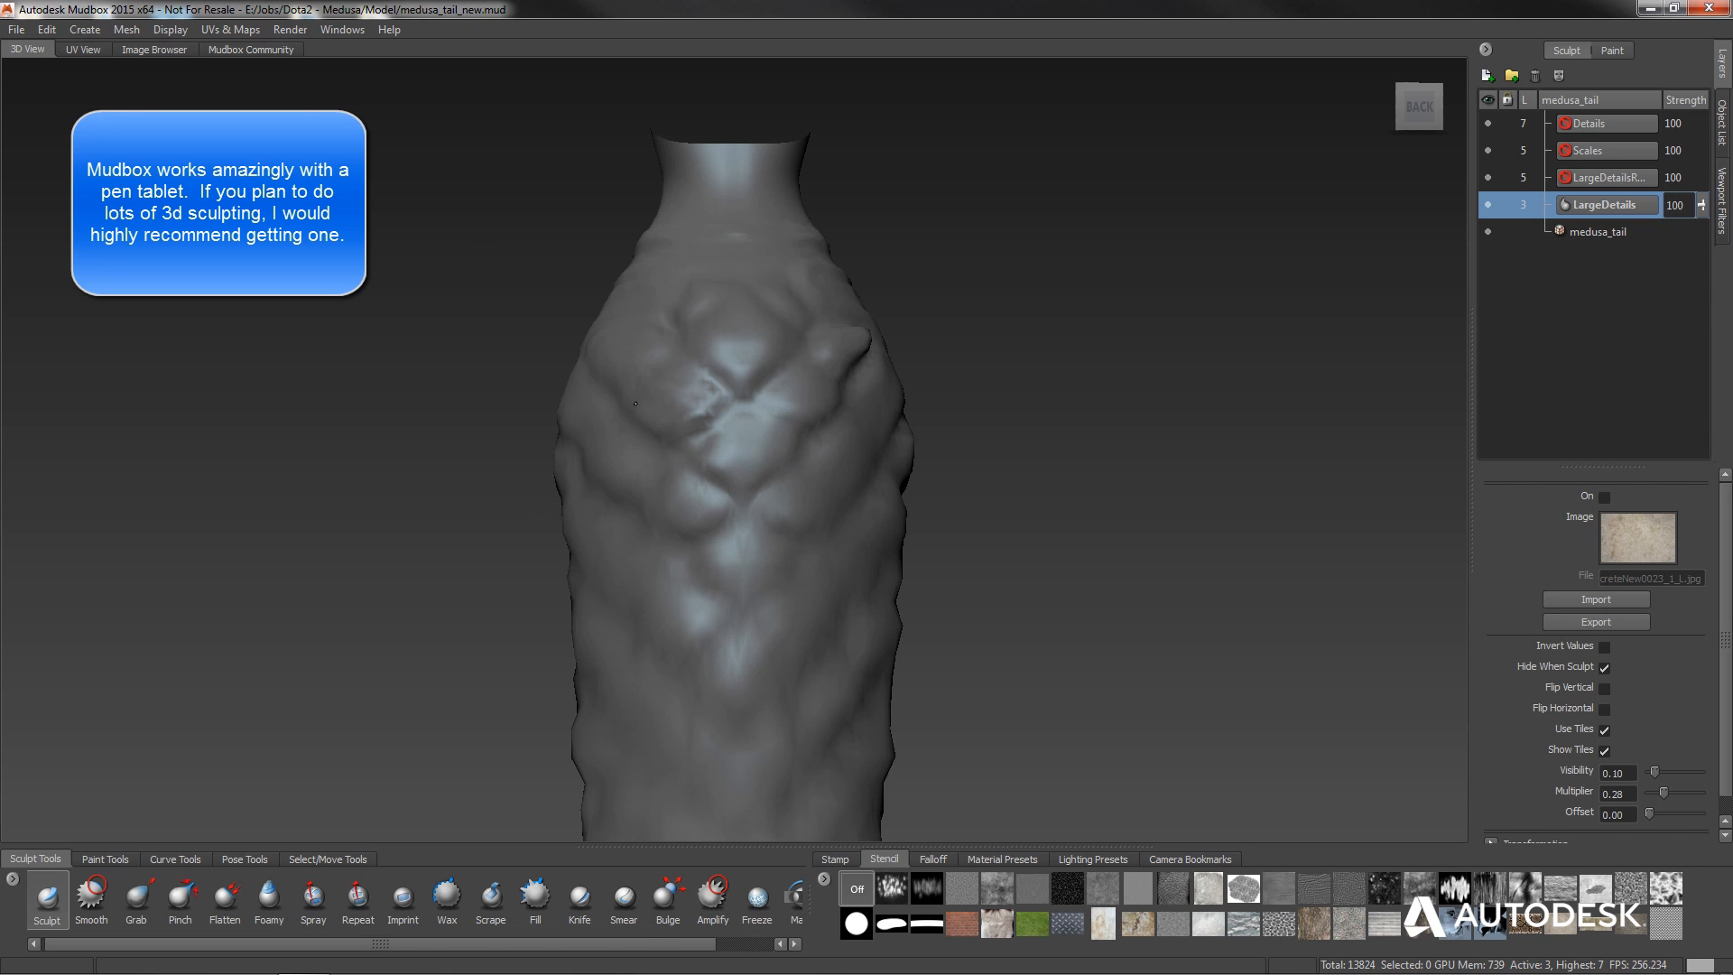
left_click_drag(734, 368, 755, 429, "alt")
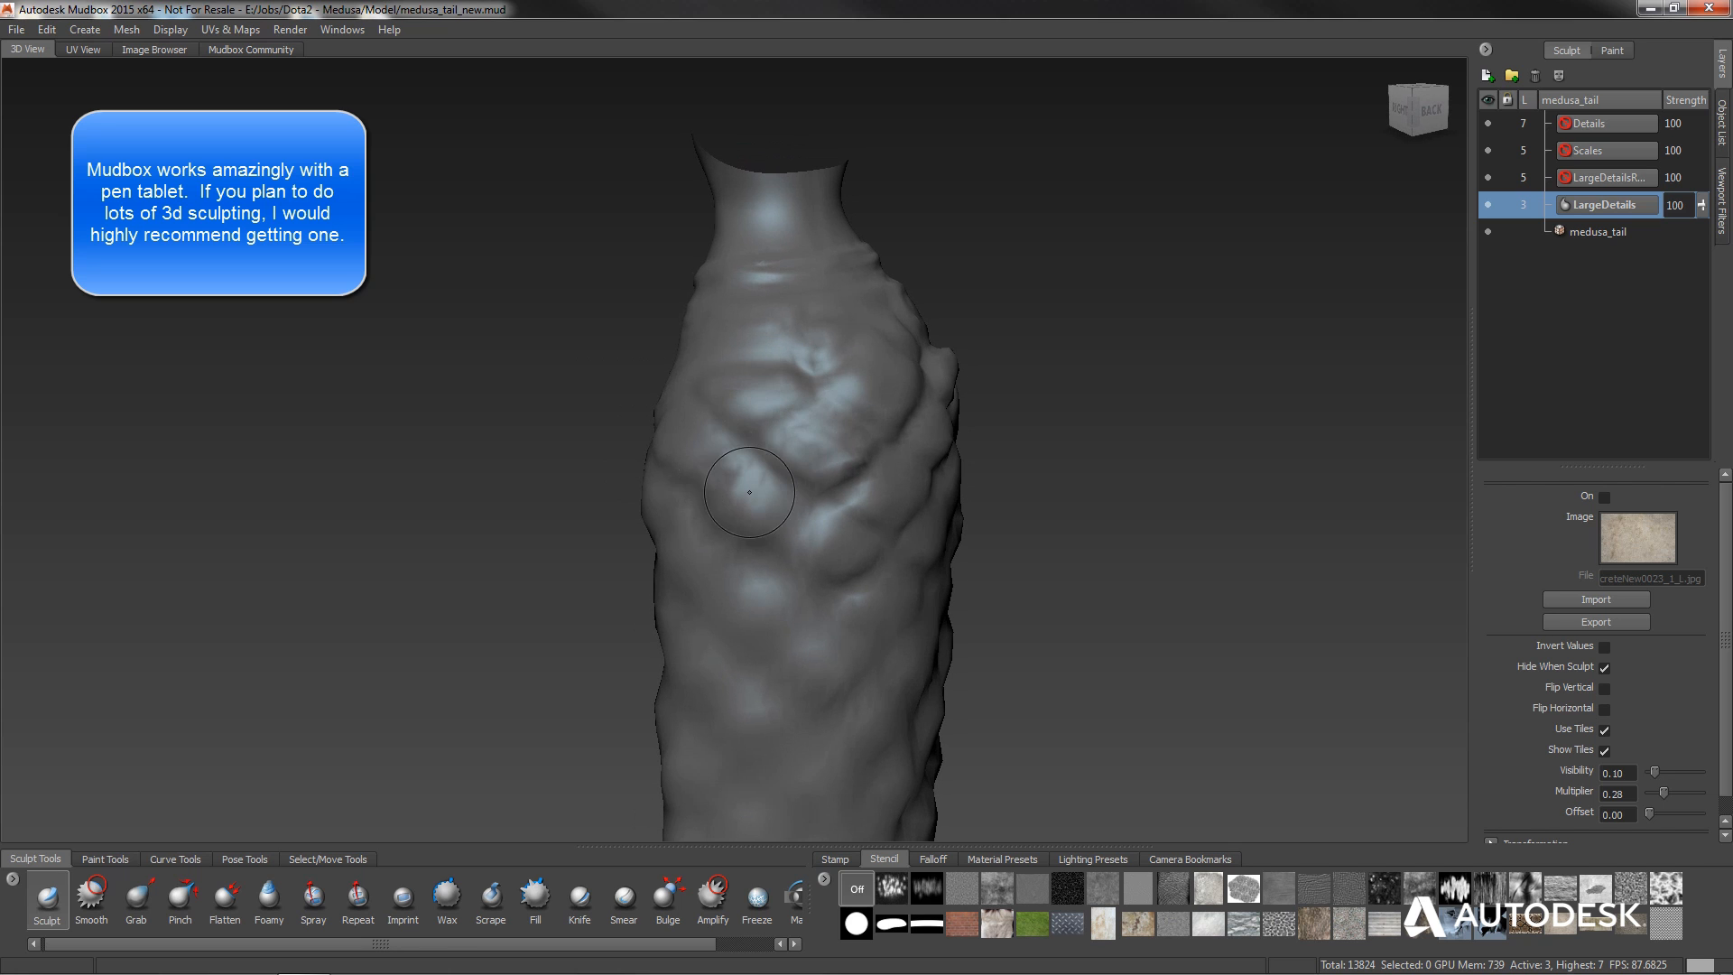
Raise the tail to subdivision level 5 and turn it to show the scales on its back.
mouse_move(860, 511)
left_mouse_down("alt")
mouse_move(776, 397)
mouse_move(856, 366)
left_mouse_up("alt")
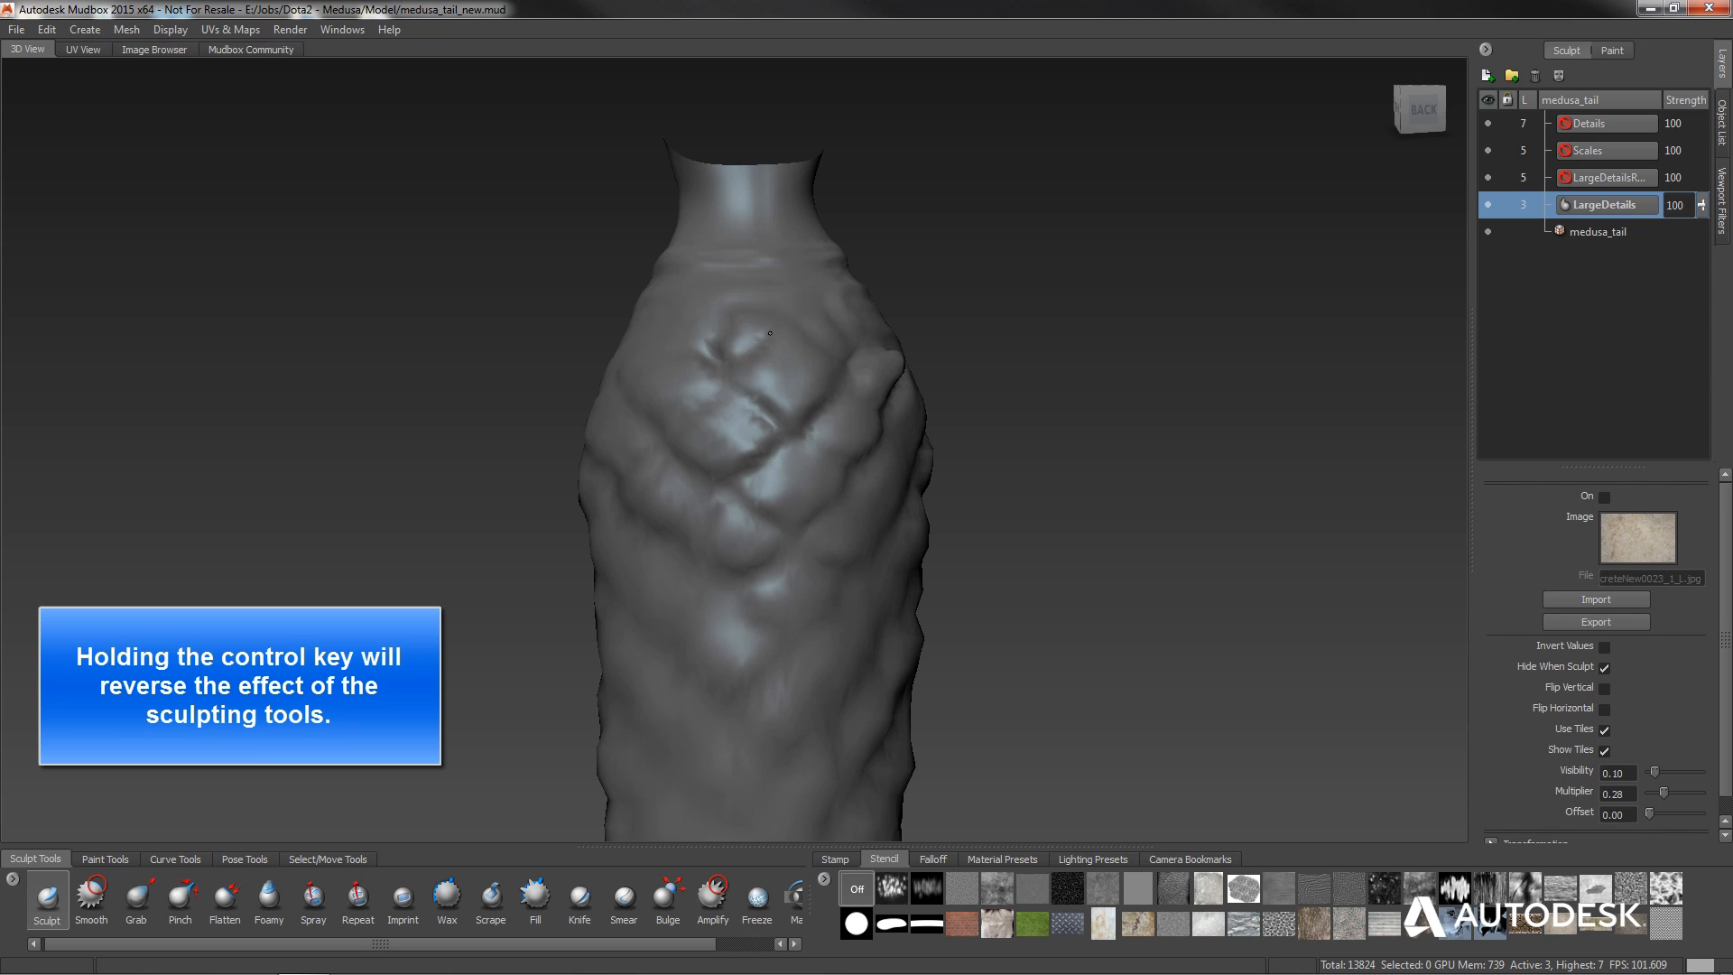
mouse_move(844, 433)
left_mouse_down("alt")
mouse_move(750, 436)
mouse_move(835, 402)
mouse_move(735, 387)
left_mouse_up("alt")
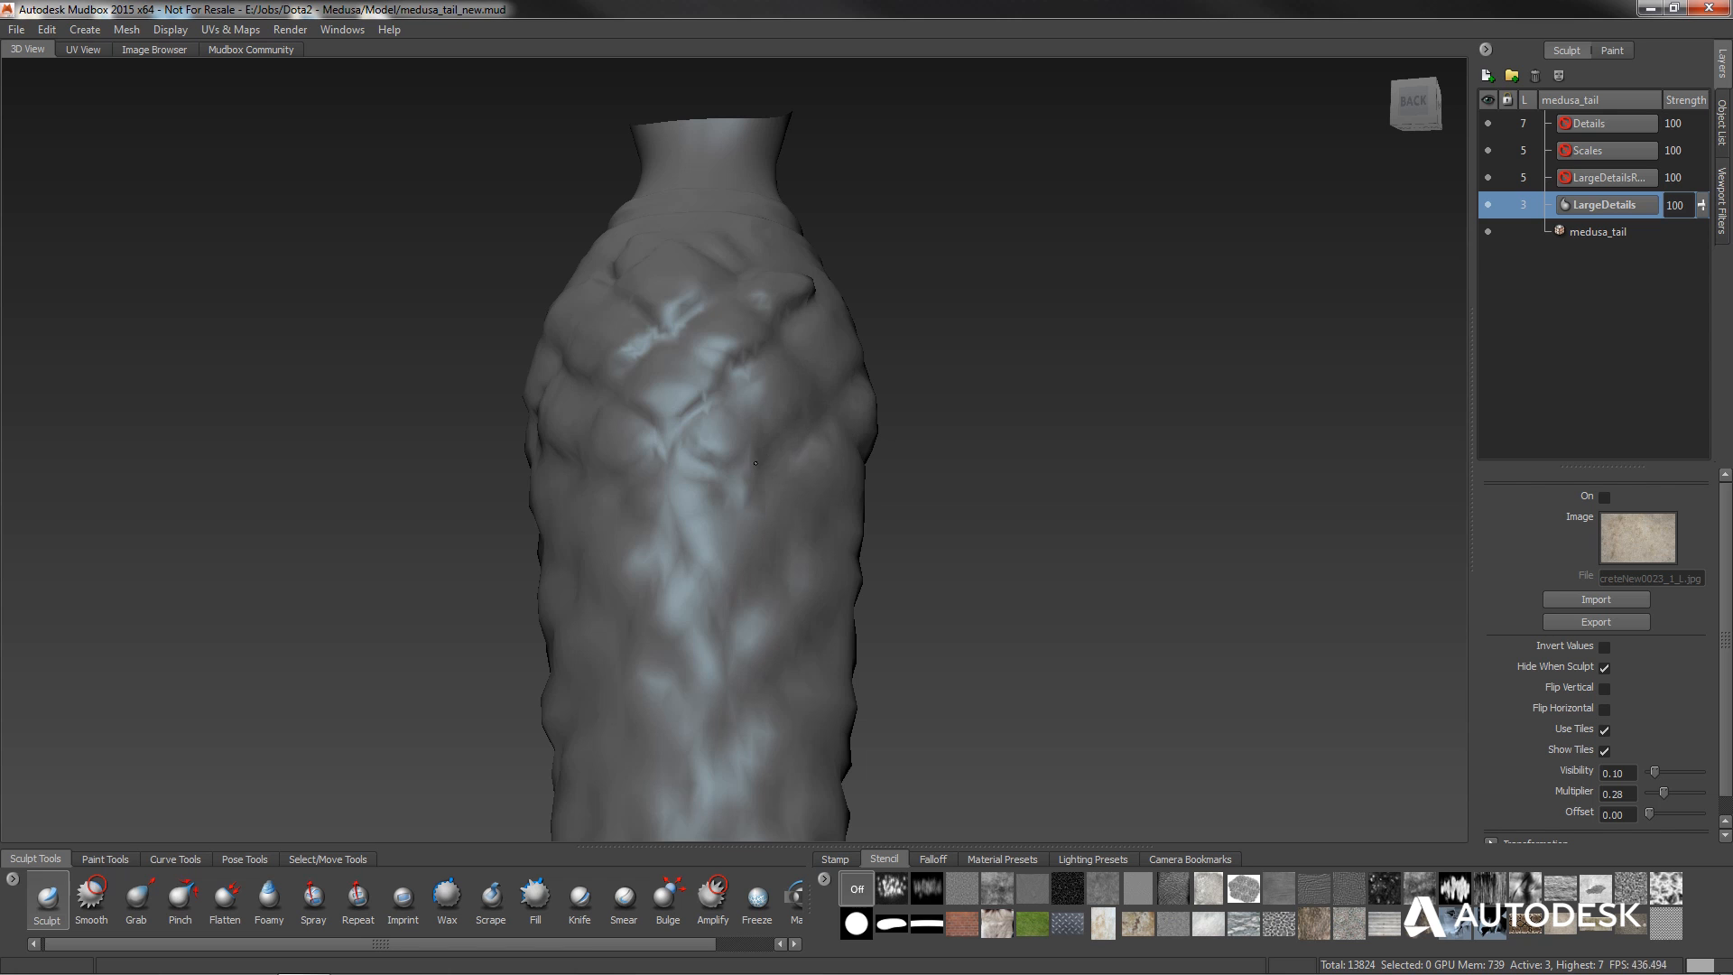
mouse_move(749, 416)
left_mouse_down("alt")
mouse_move(691, 448)
mouse_move(724, 393)
mouse_move(675, 223)
mouse_move(636, 353)
left_mouse_up("alt")
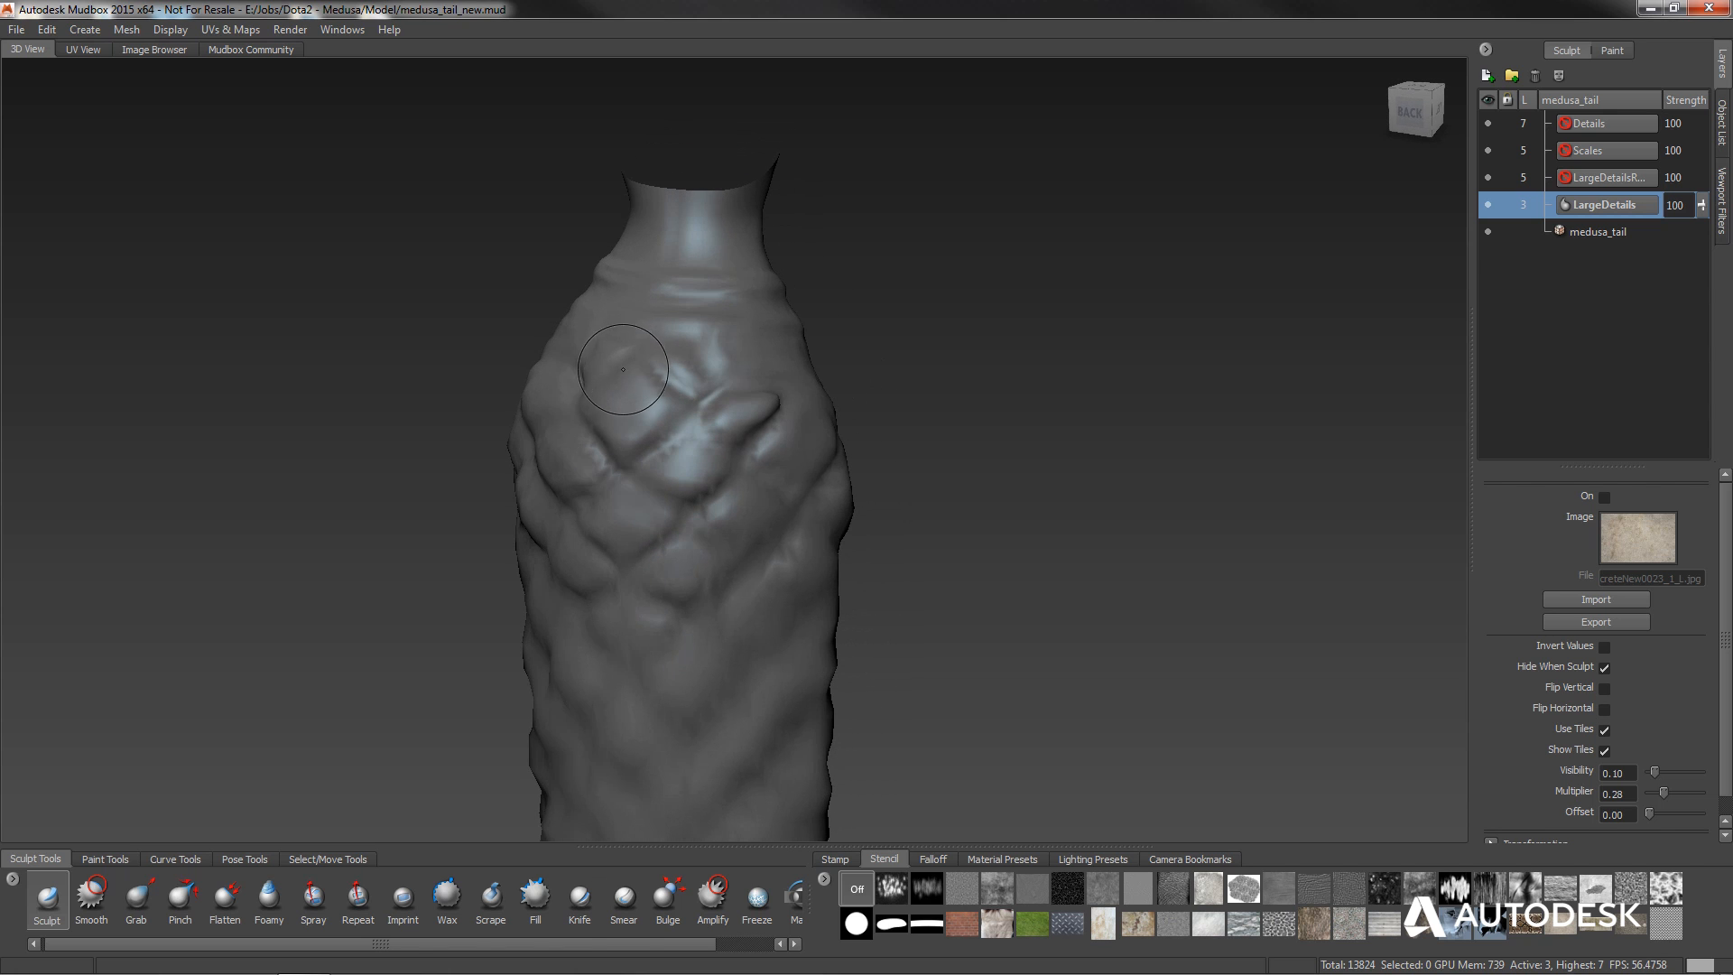
key("Page_Up")
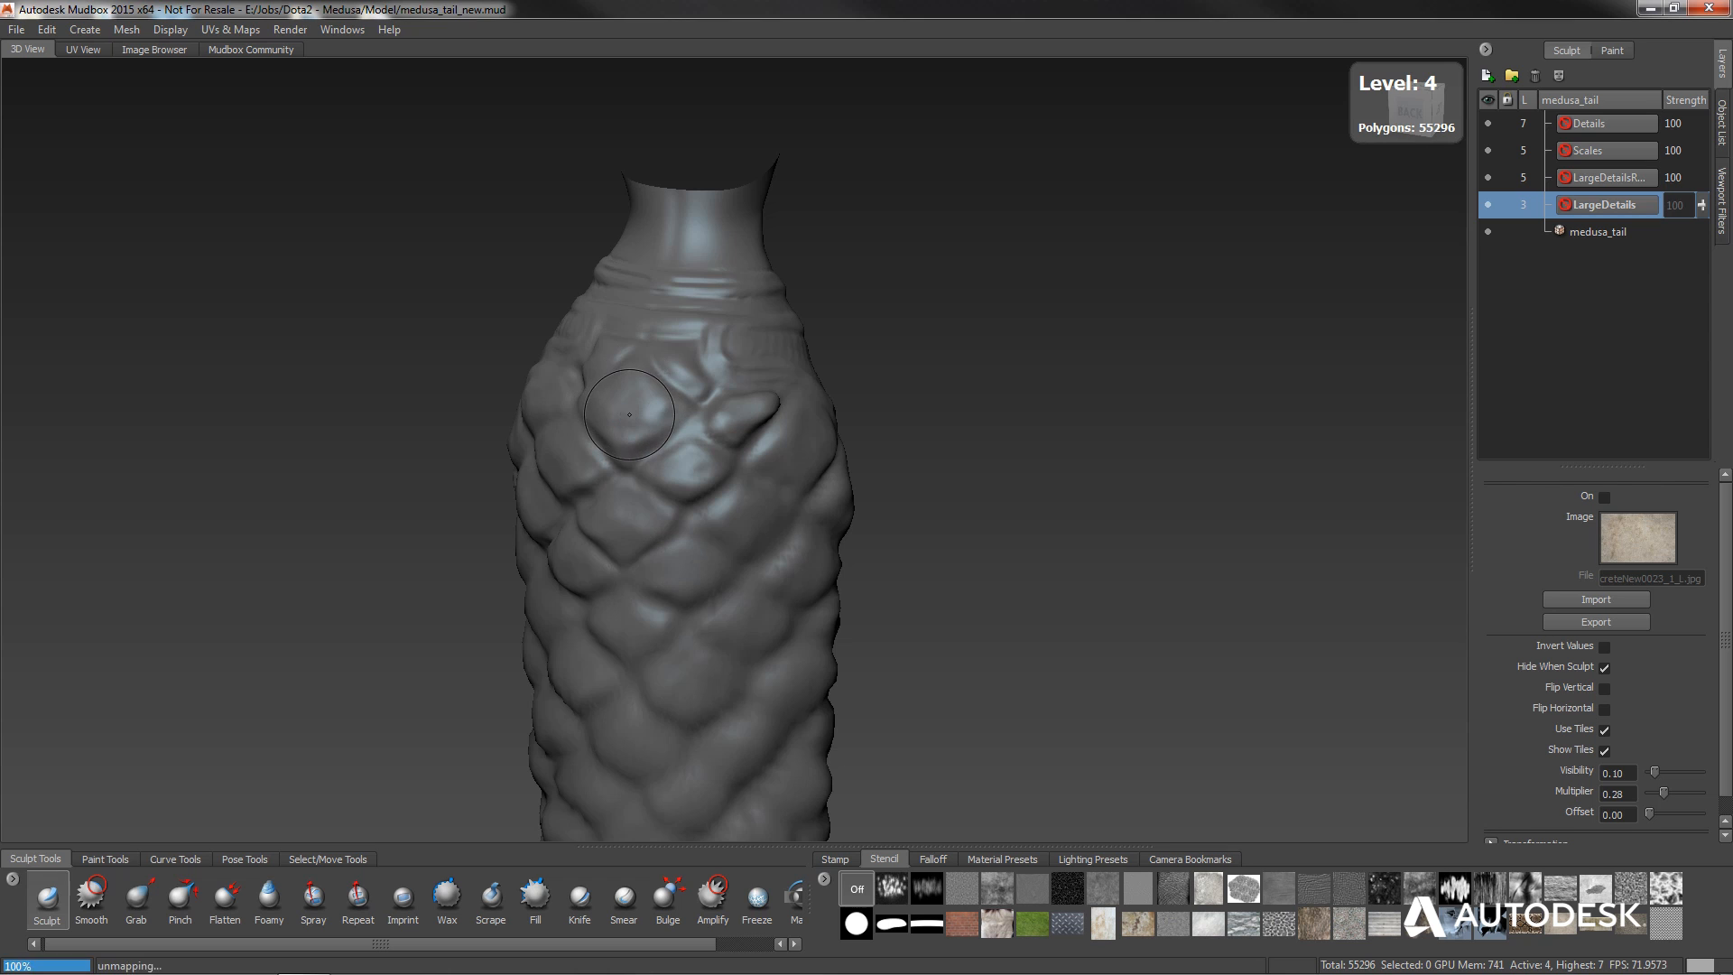
key("Page_Up")
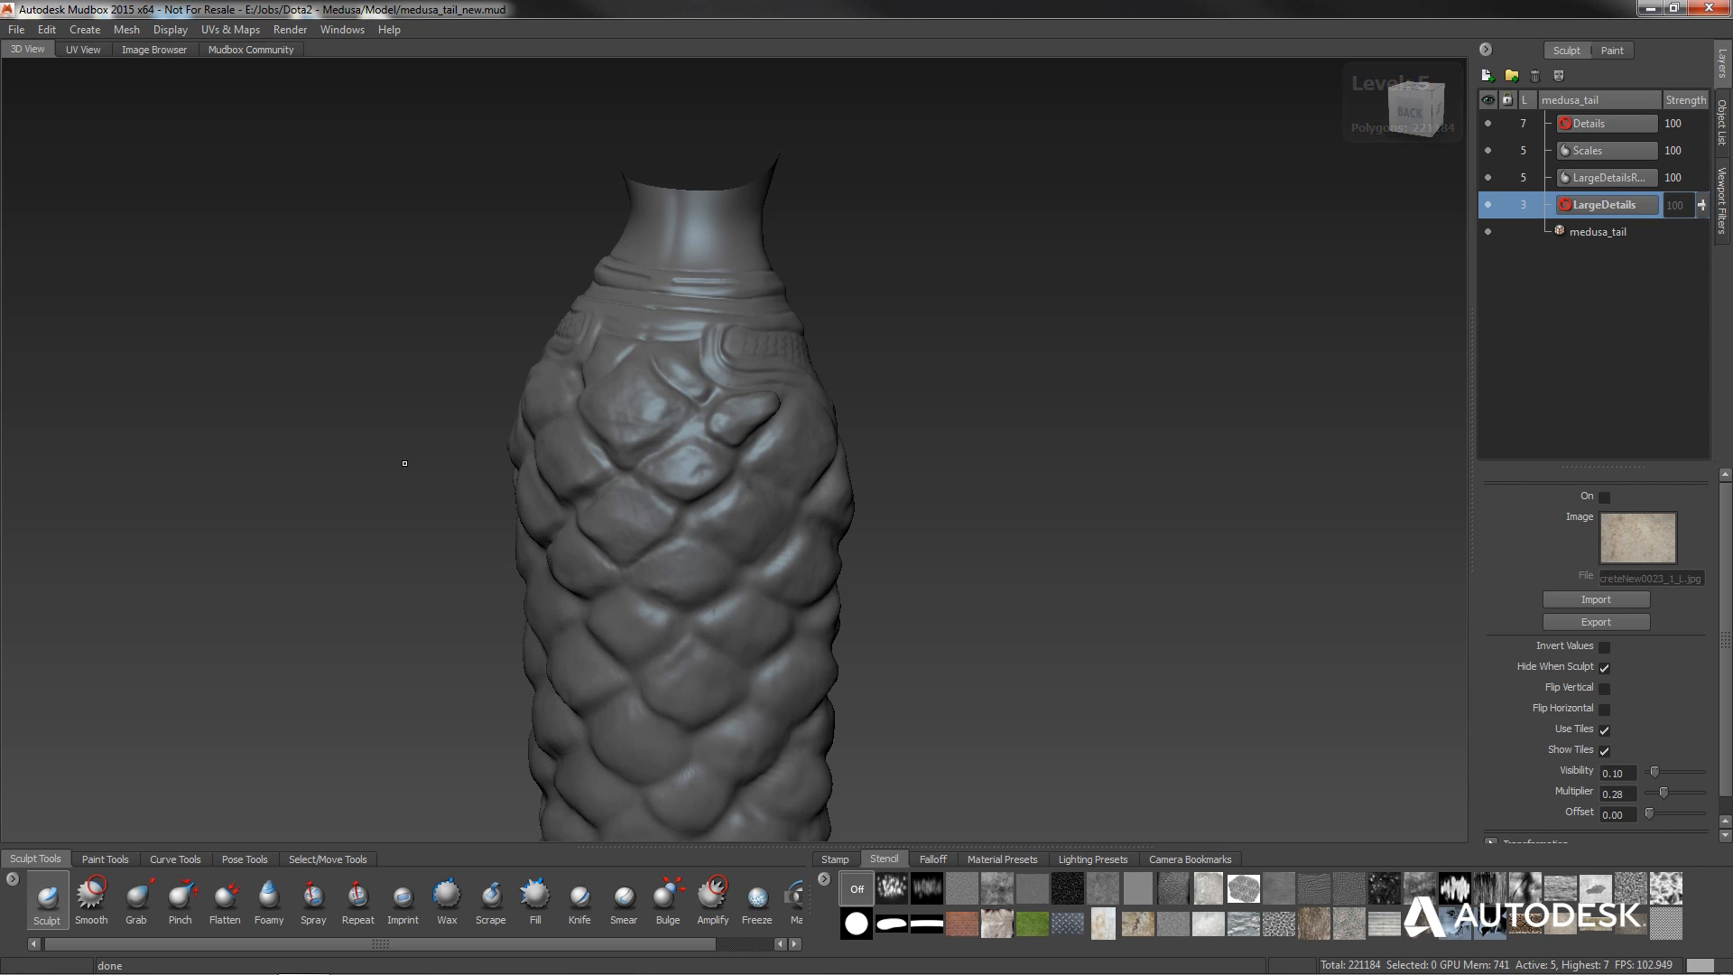
left_click_drag(403, 468, 596, 386, "alt")
left_click_drag(801, 435, 716, 398, "alt")
Make the level 5 layer above LargeDetails the active sculpt layer and Sculpt a short stroke between scales on the tail's back.
left_click(718, 432)
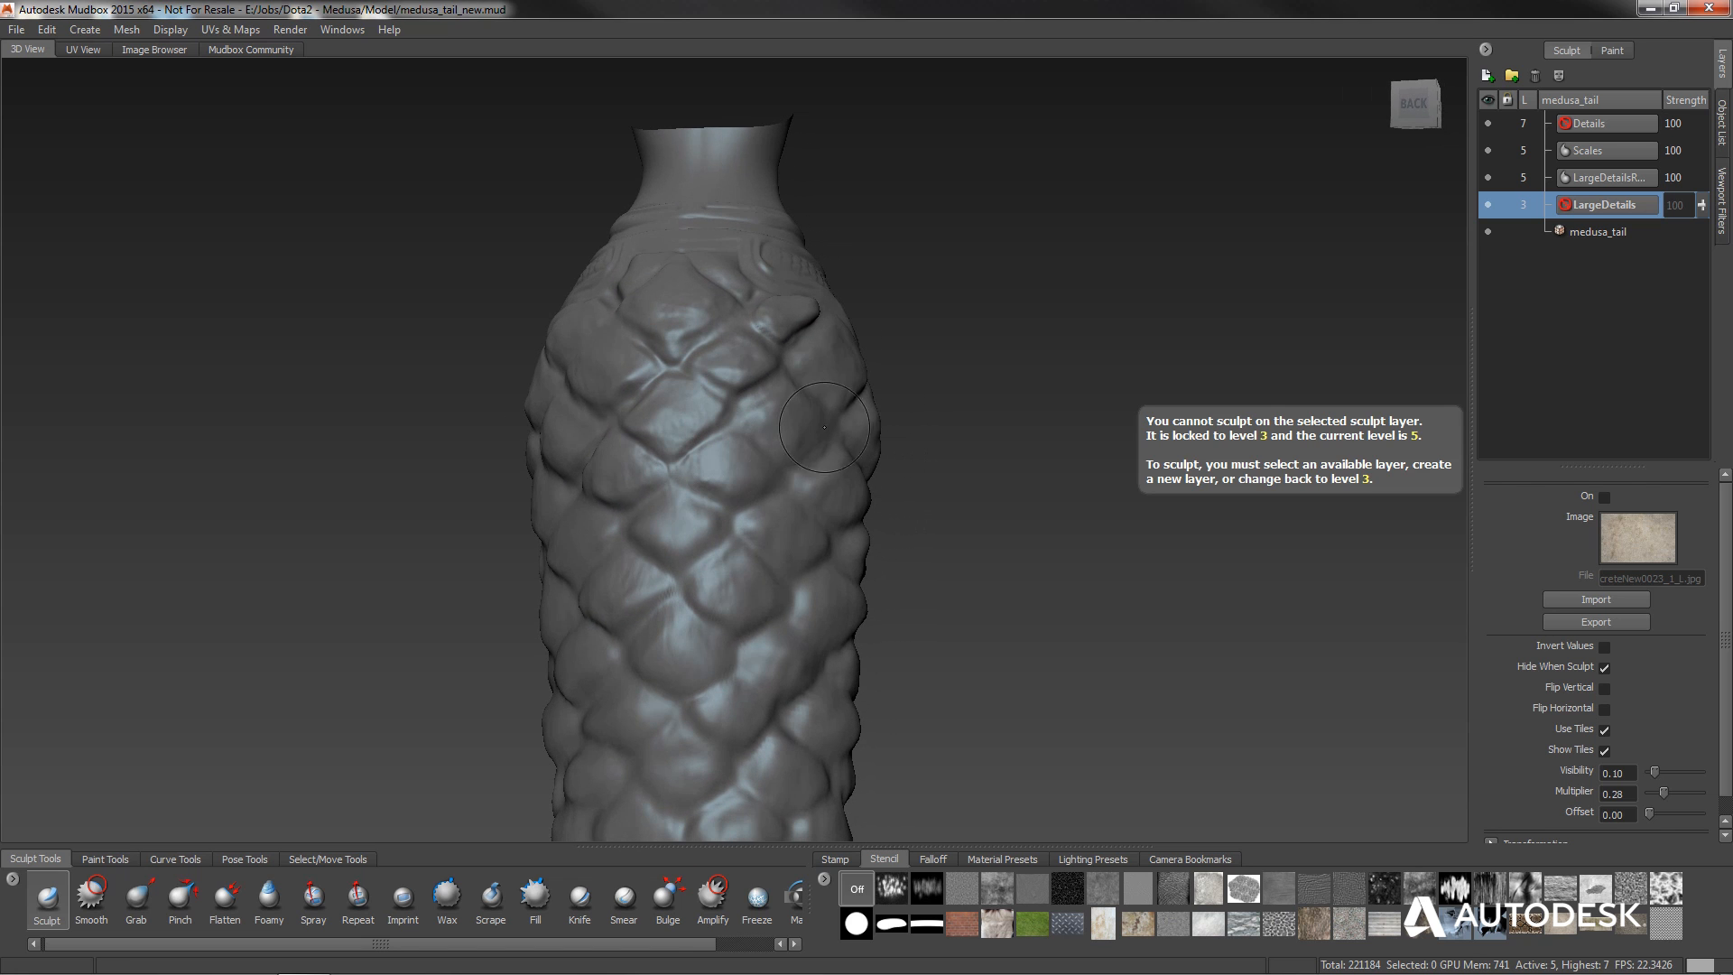
left_click(1569, 184)
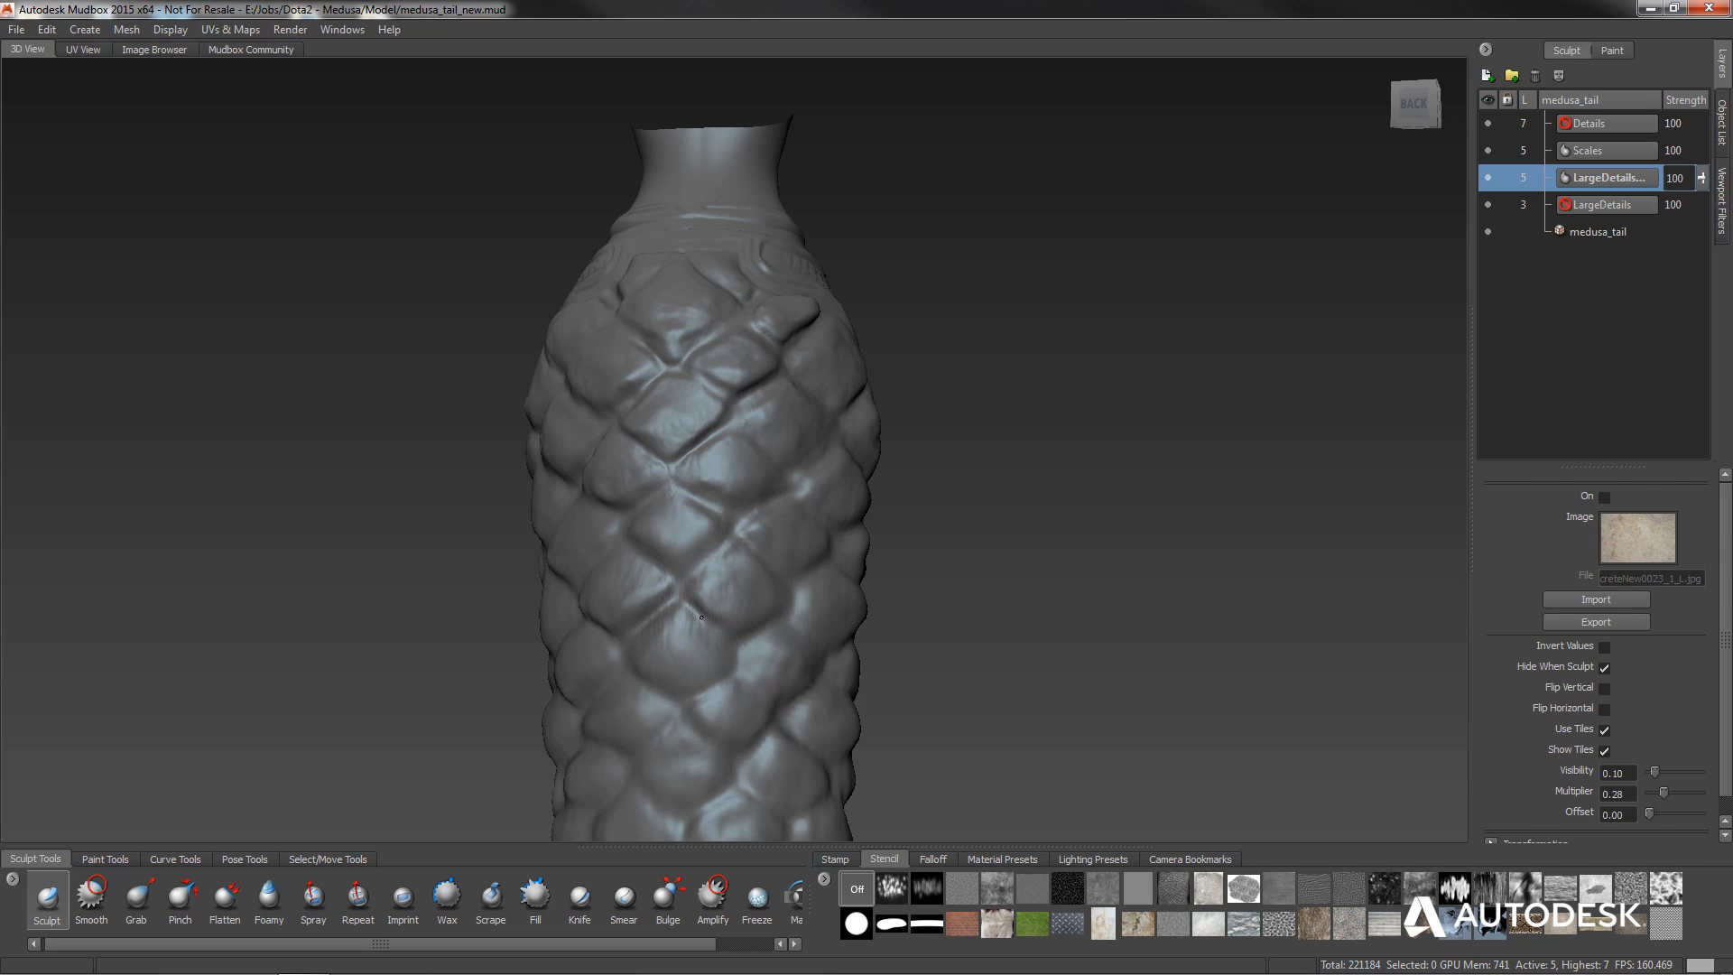
left_click_drag(776, 542, 743, 485, "alt")
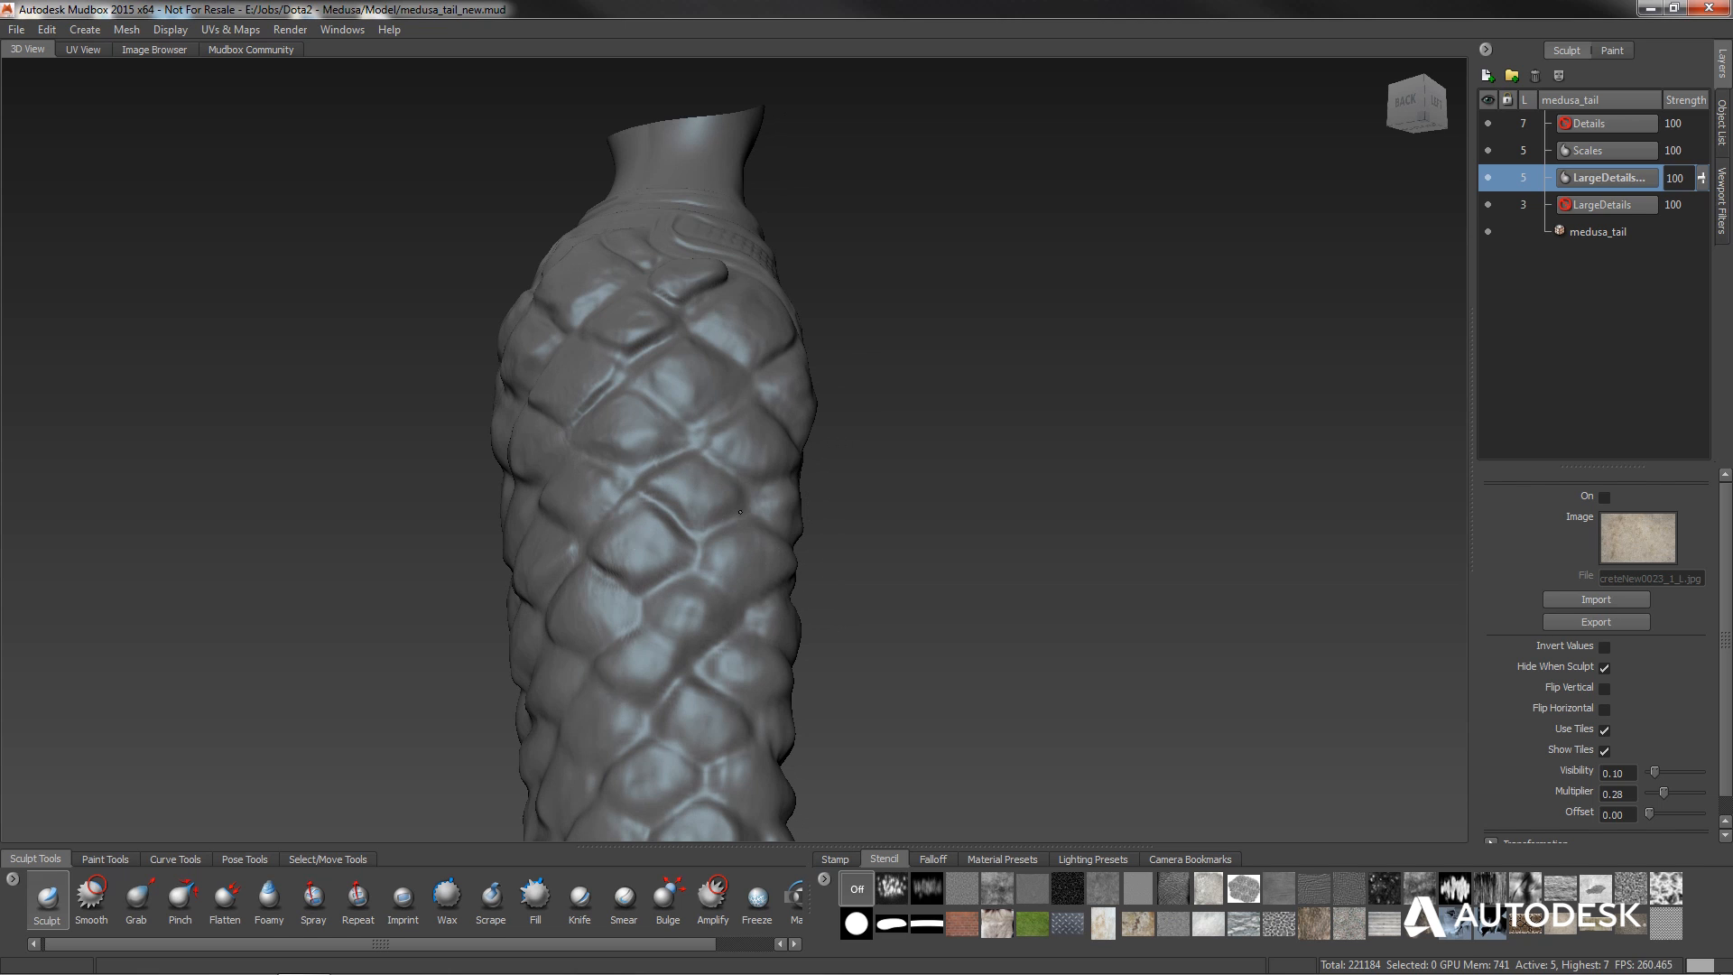
left_click_drag(706, 547, 691, 565)
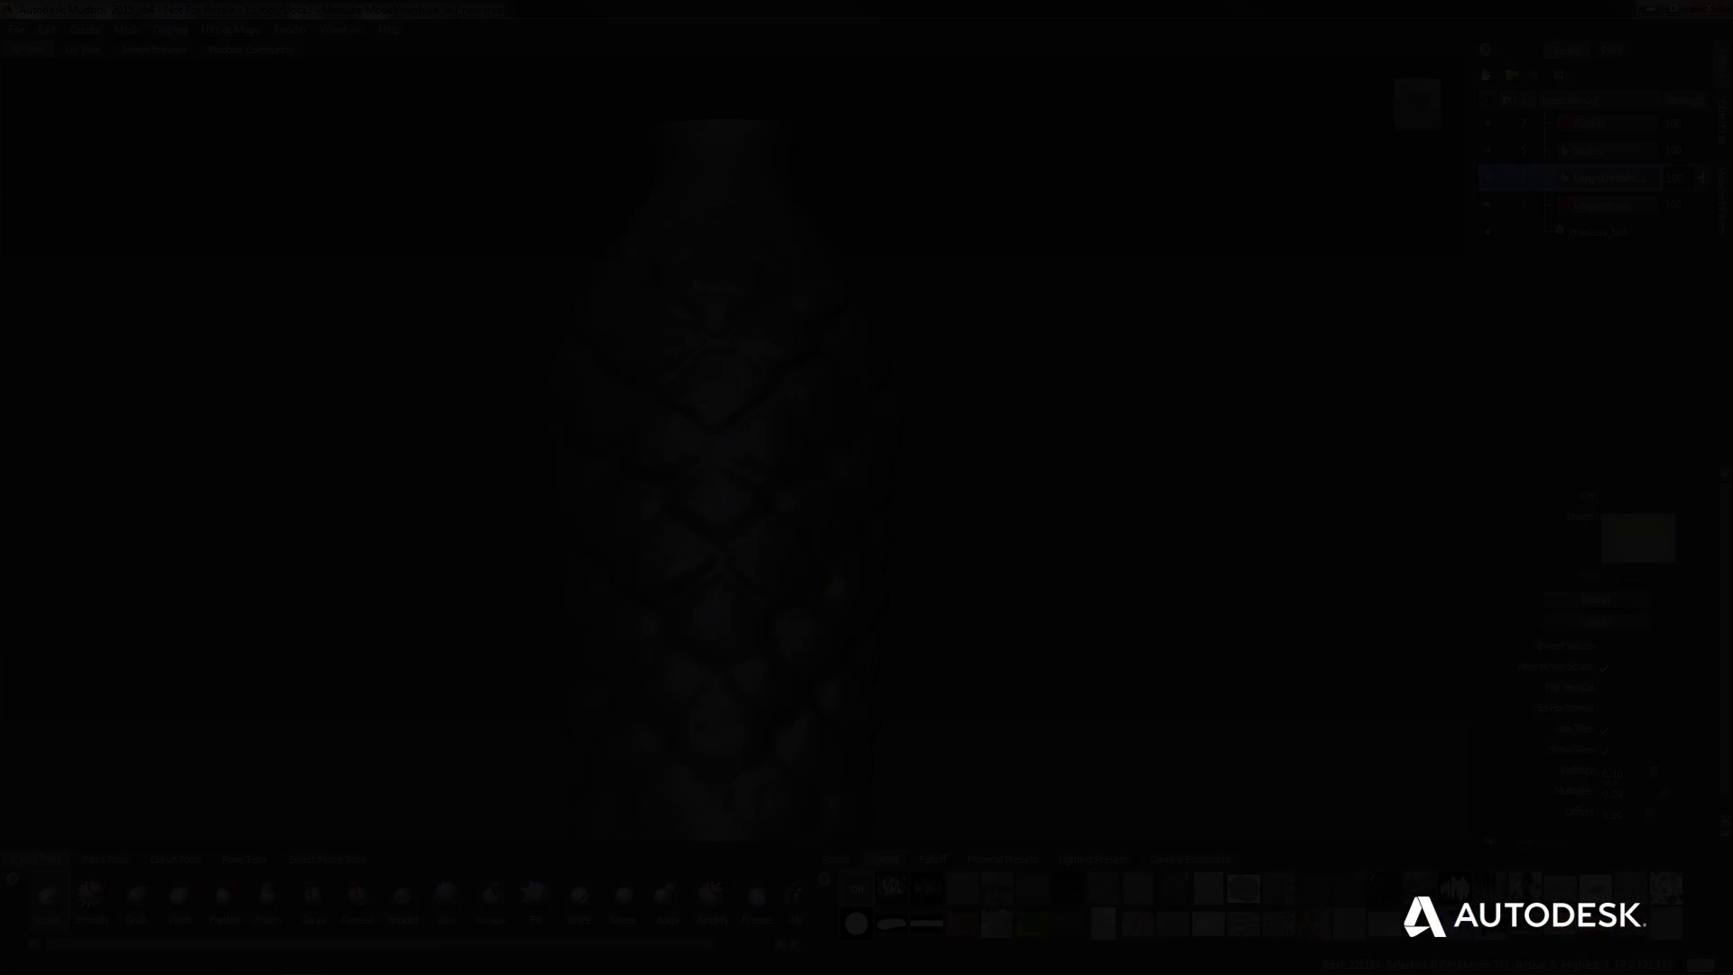
Enable Steady Stroke for the Sculpt tool.
left_click_drag(505, 614, 587, 695, "alt")
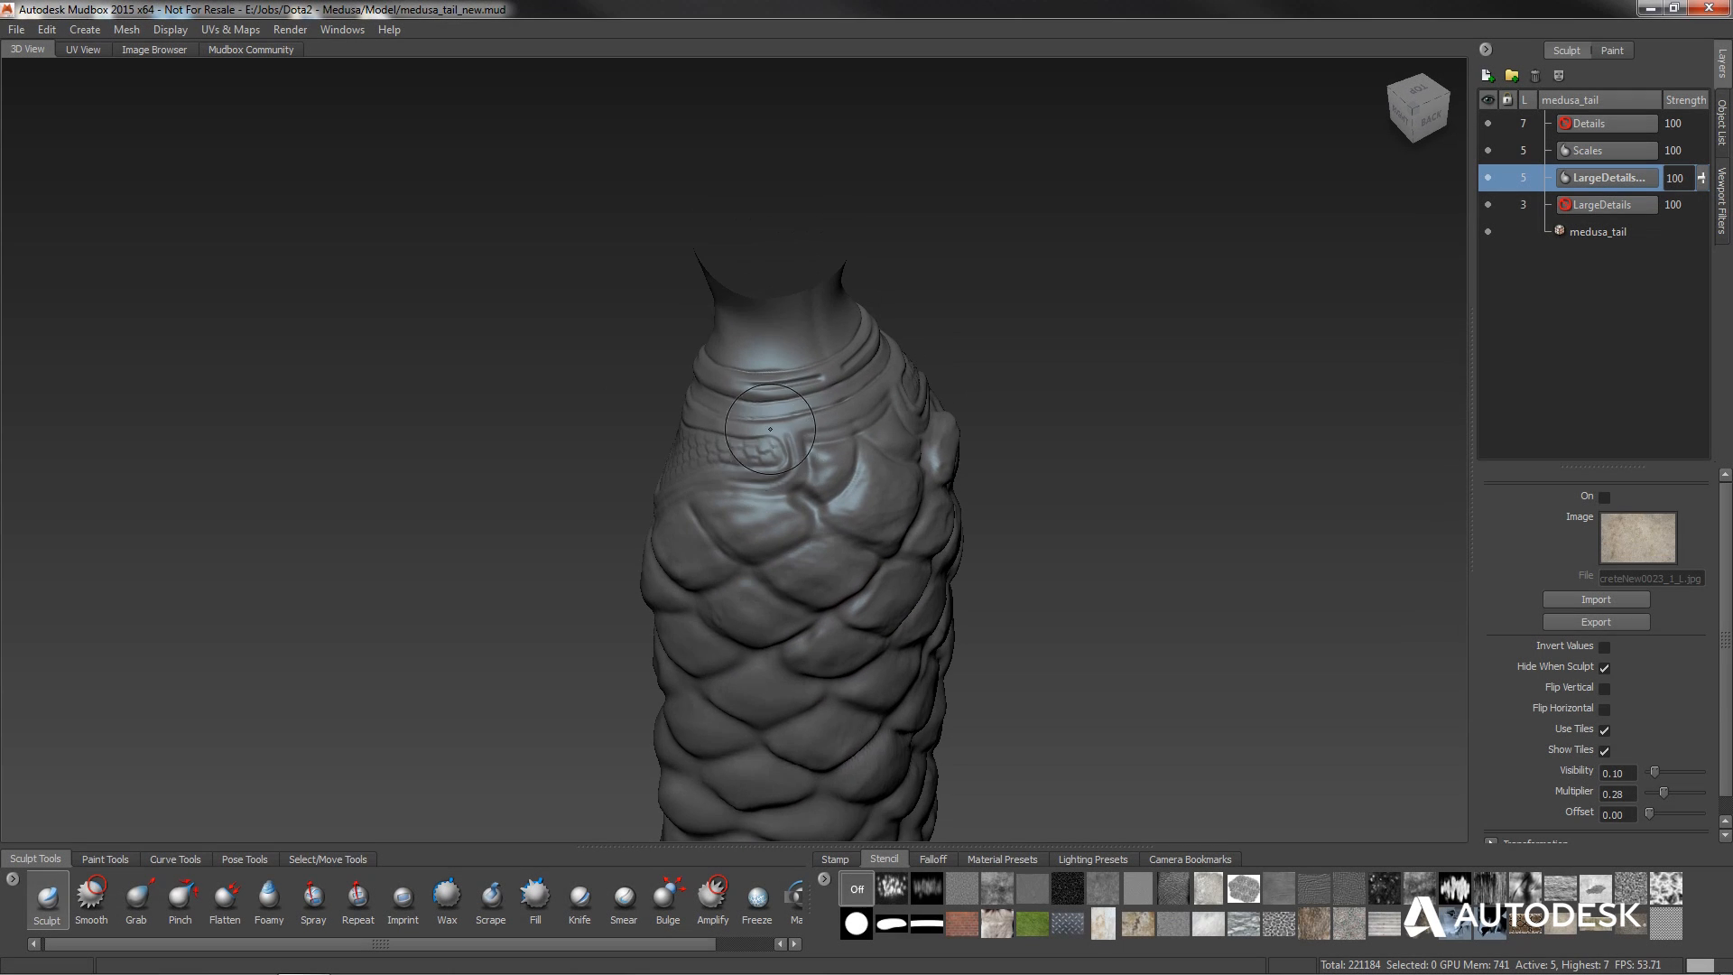
right_click_drag(560, 722, 673, 737, "alt")
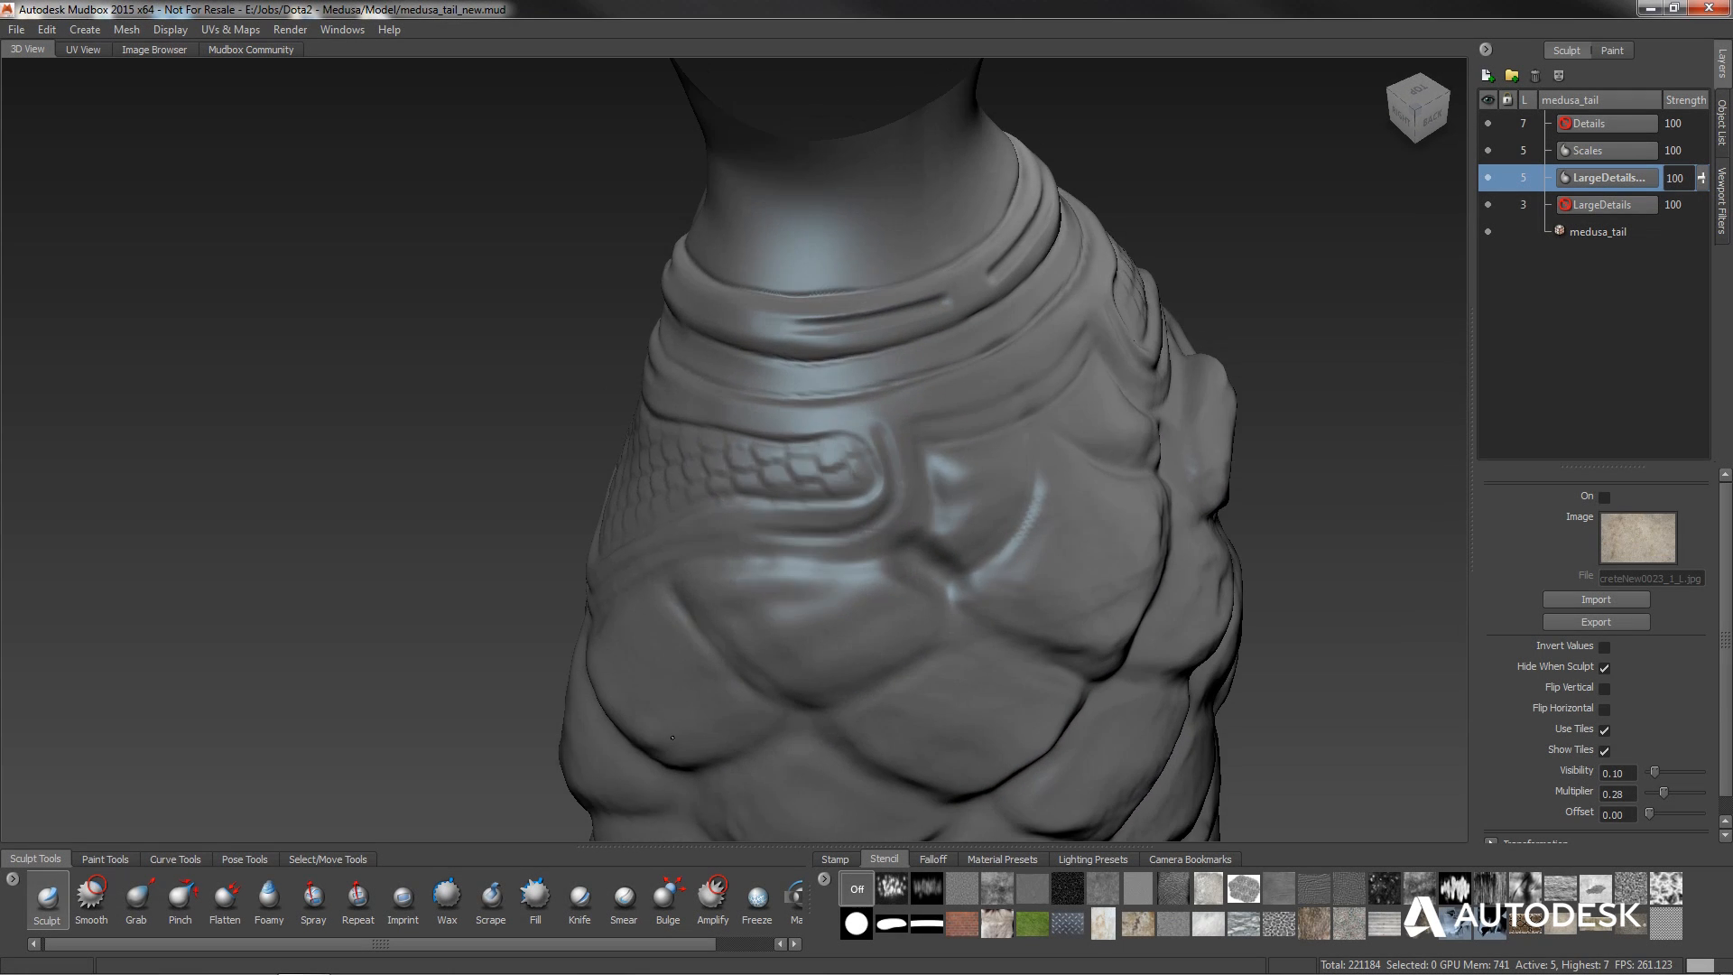
left_click_drag(673, 738, 957, 451, "alt")
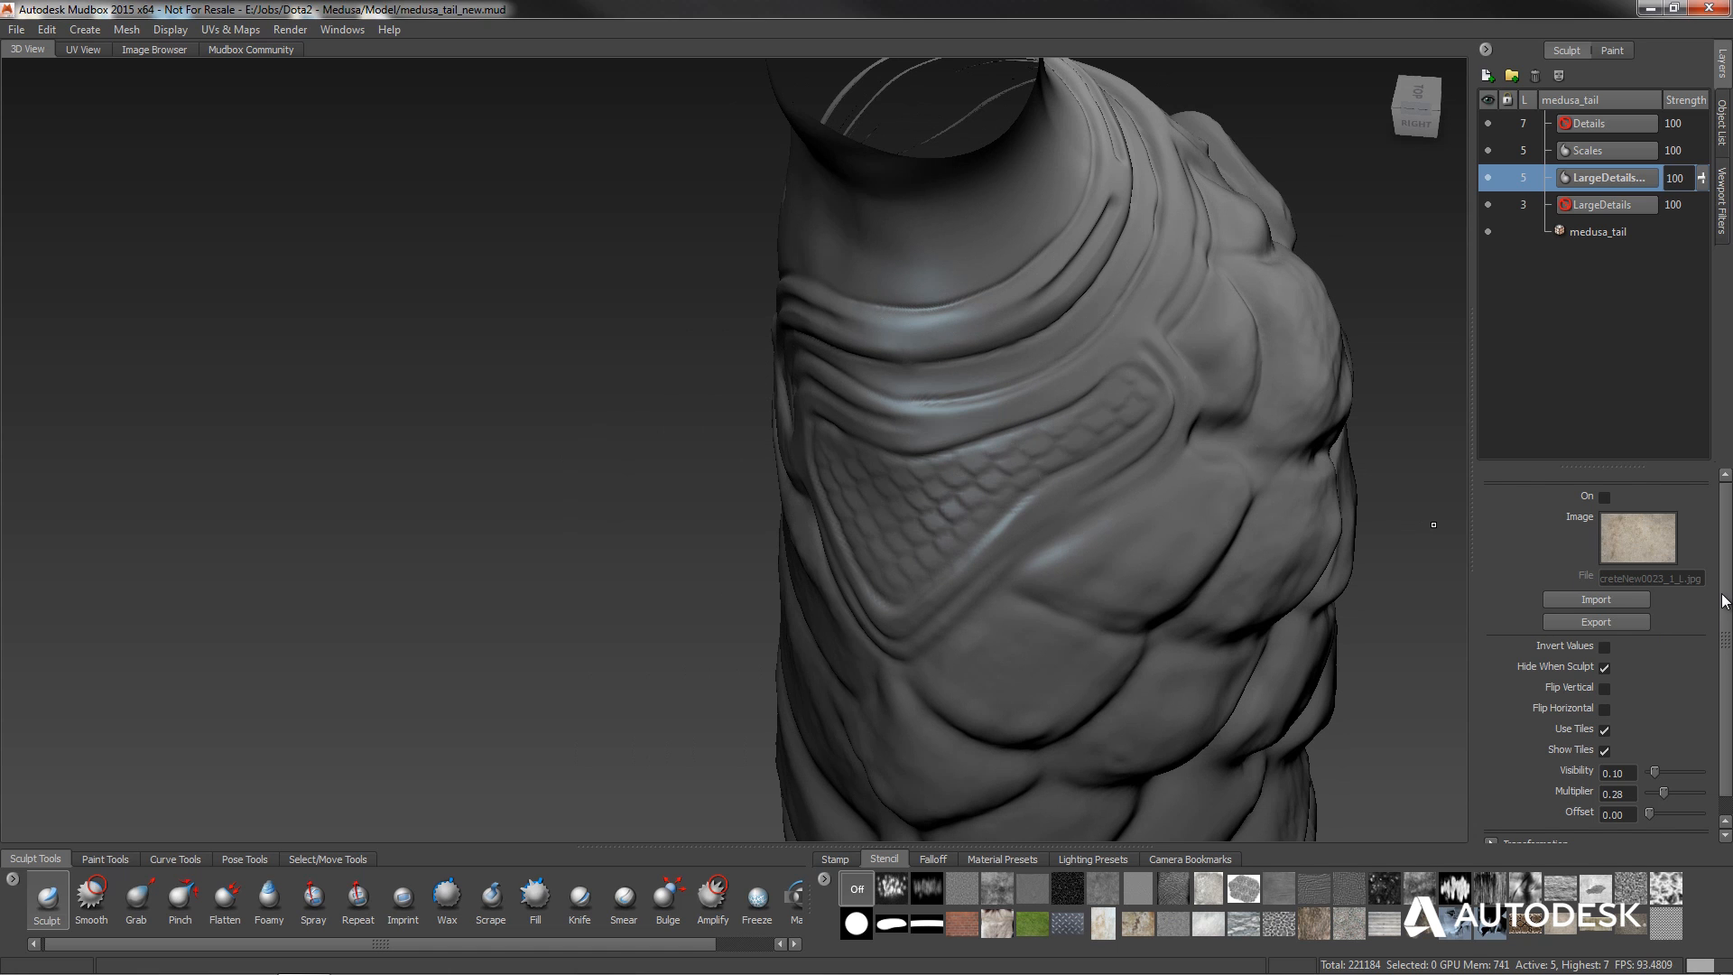
left_click_drag(1724, 600, 1720, 670)
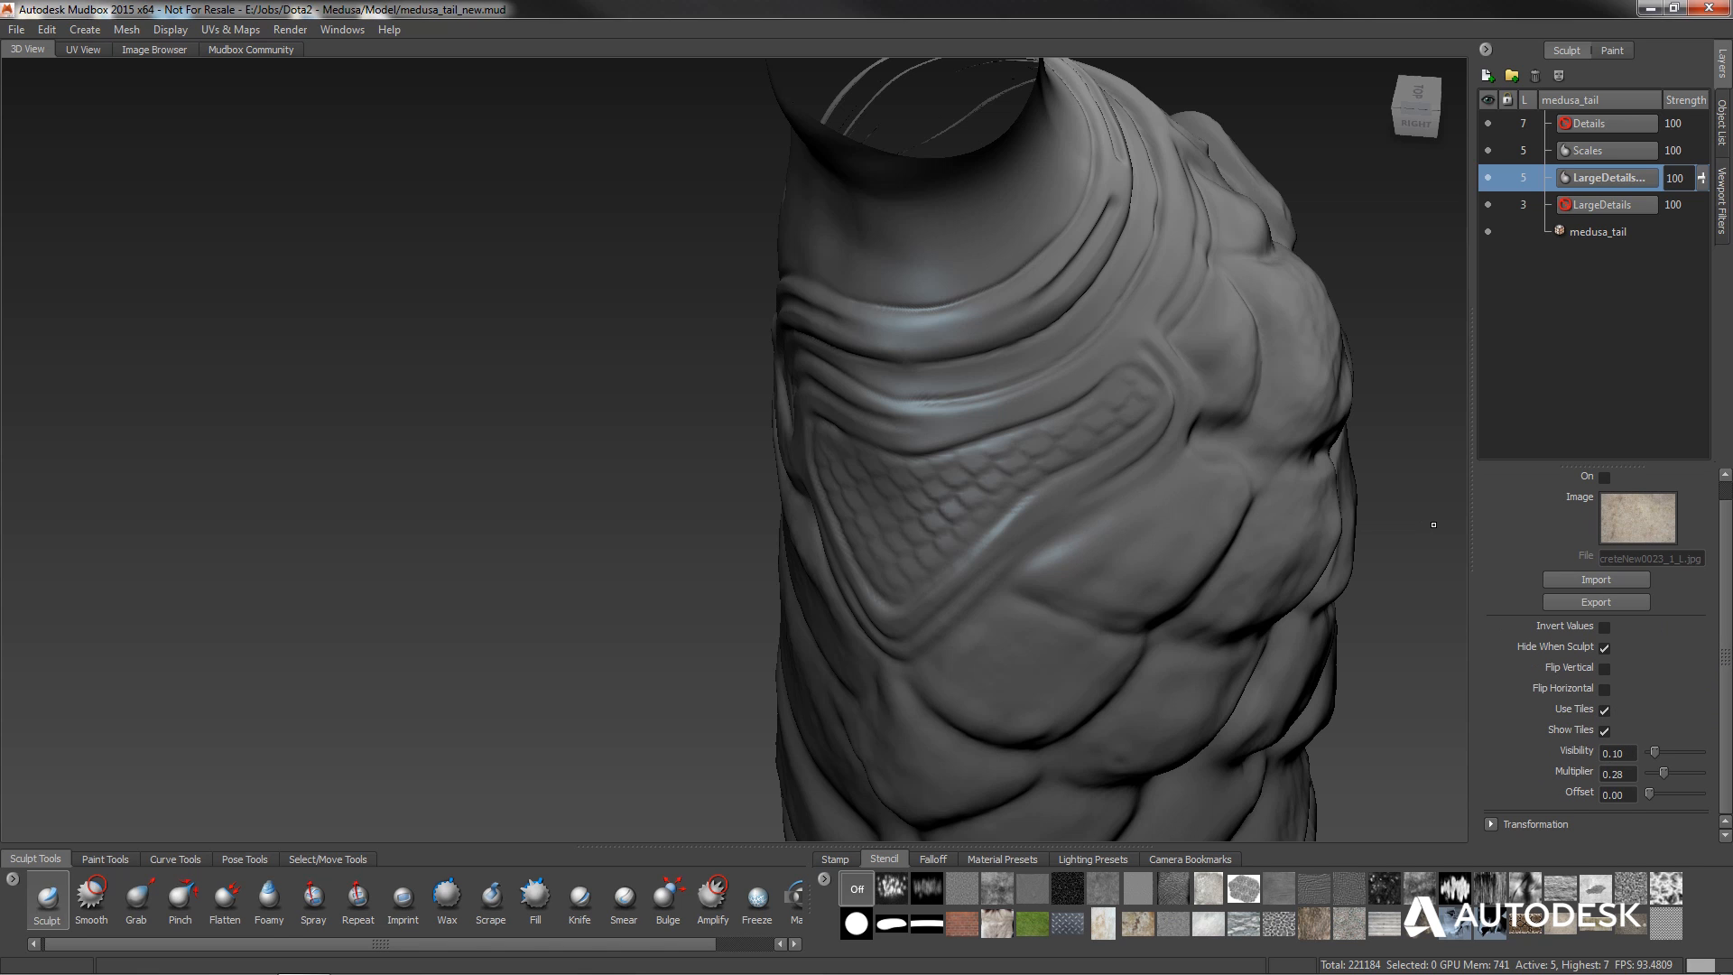
left_click(45, 898)
scroll(1693, 652, "down", 5)
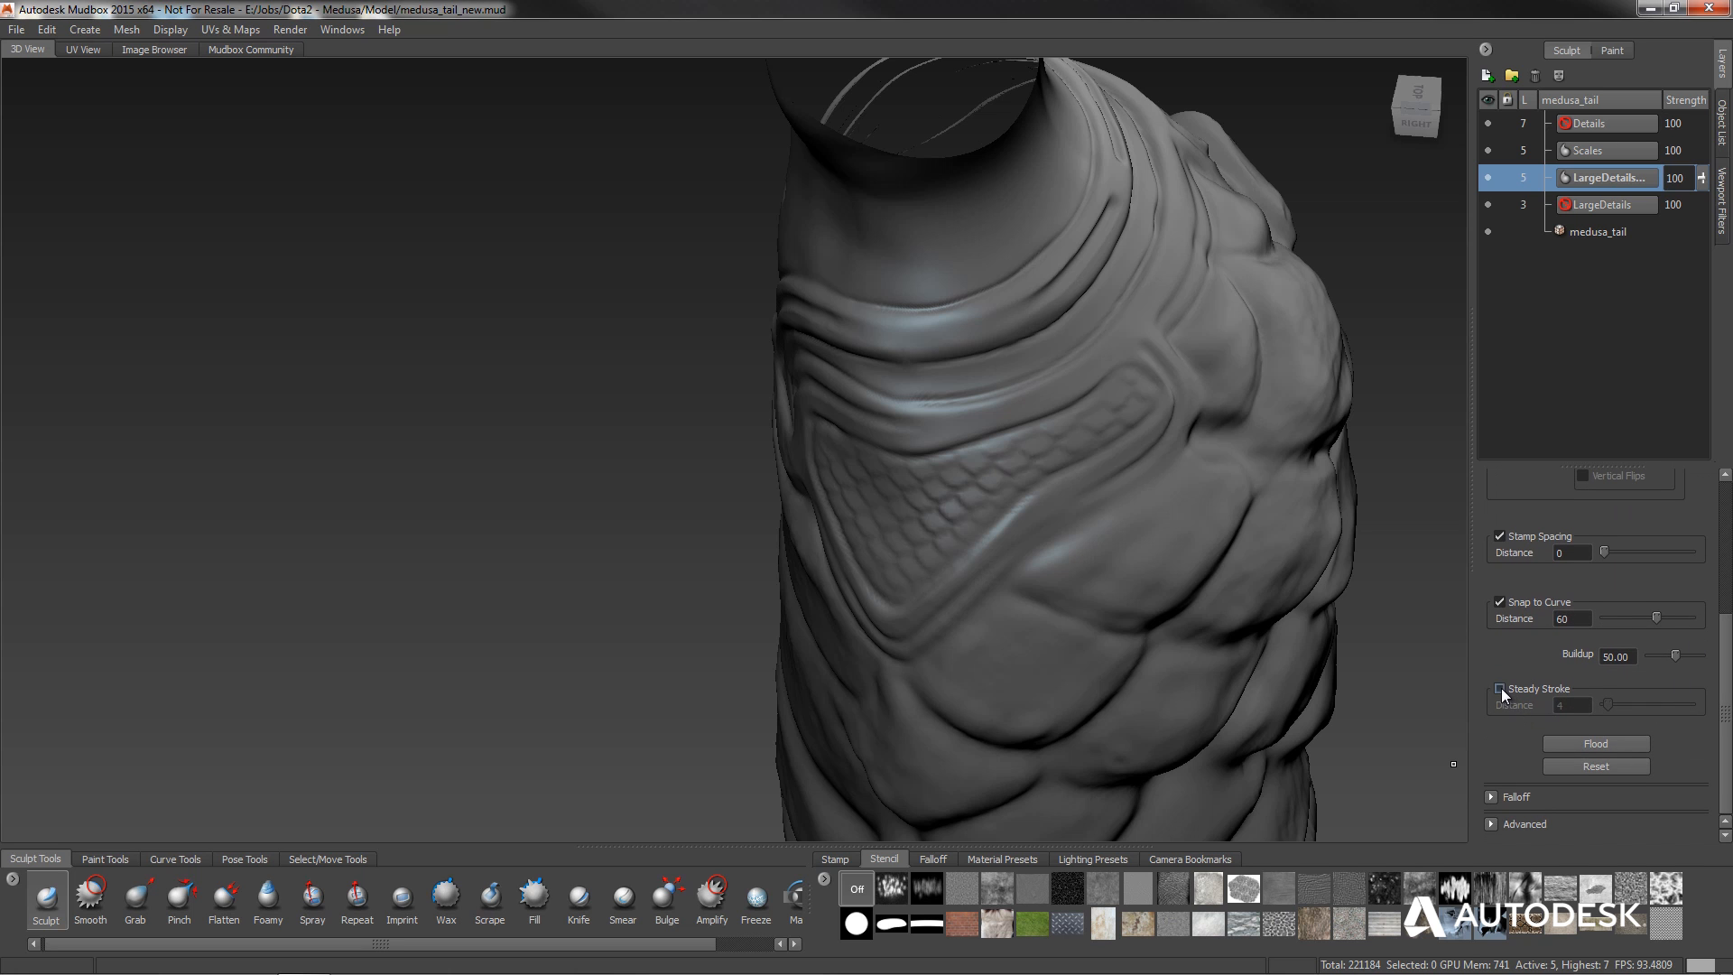
left_click(1501, 690)
Enlarge the brush and try a broad Sculpt stroke across the waist above the belt folds.
left_click_drag(1048, 415, 987, 360, "alt")
right_click_drag(846, 305, 899, 301, "alt")
middle_click_drag(950, 206, 883, 337, "alt")
key("b")
left_click_drag(744, 336, 632, 336)
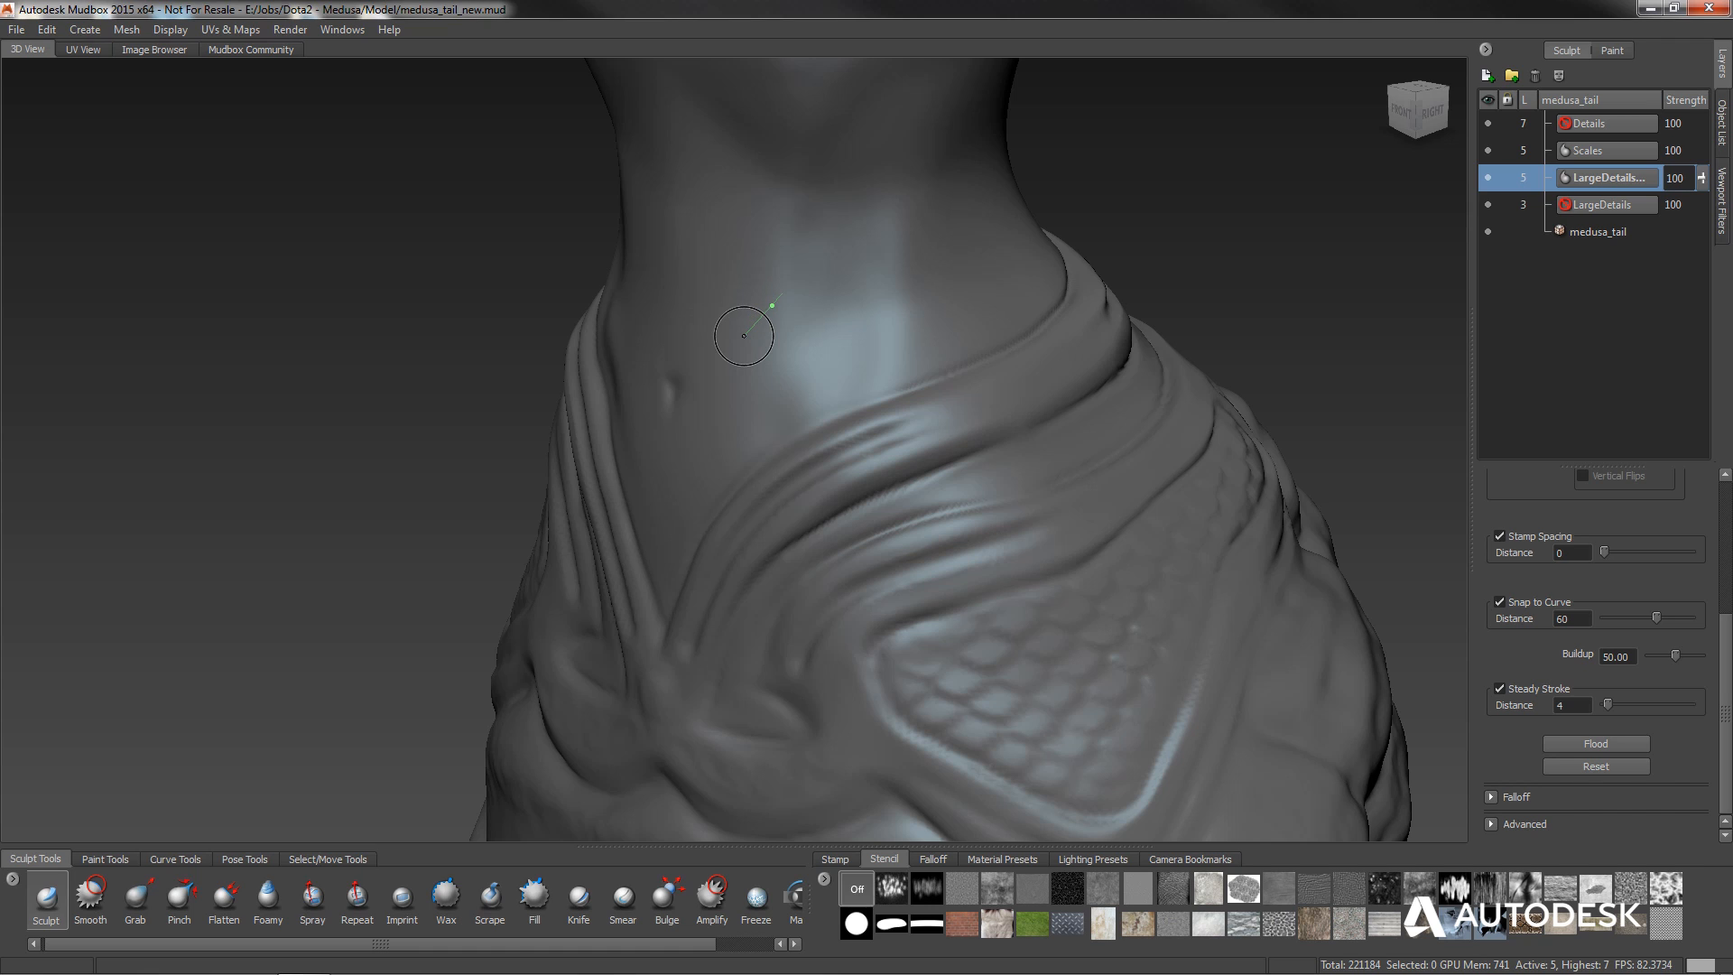
mouse_move(789, 300)
left_mouse_down()
mouse_move(868, 262)
mouse_move(1062, 233)
mouse_move(1038, 188)
left_mouse_up()
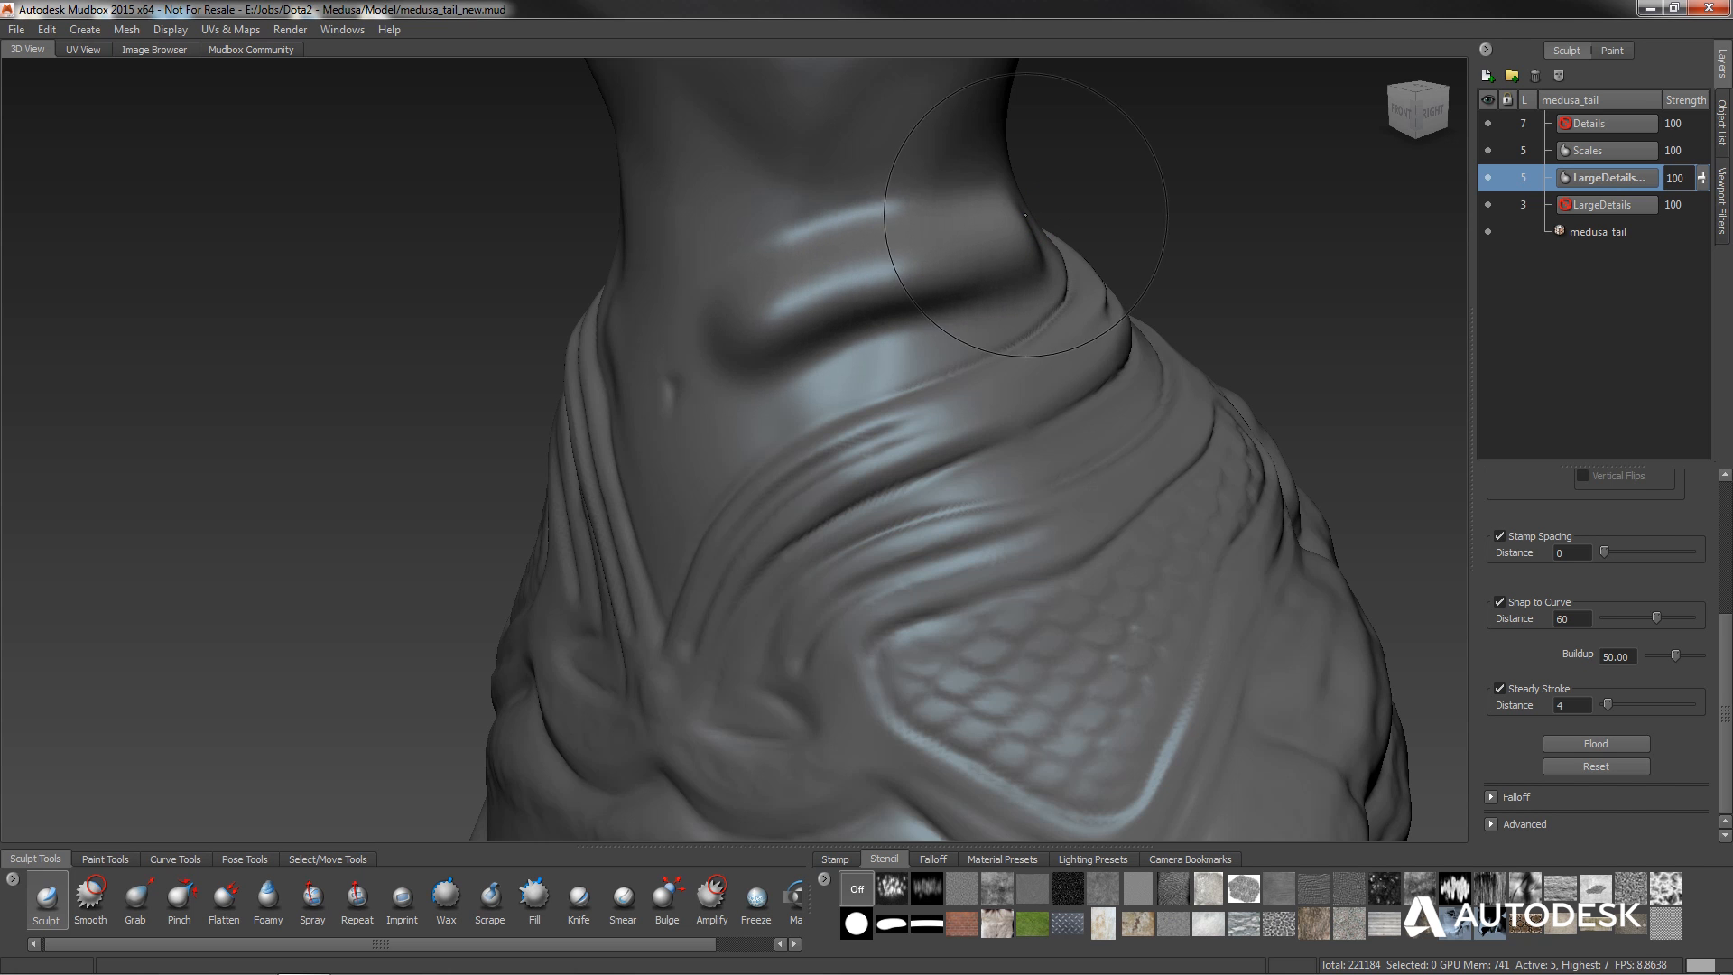
mouse_move(1065, 327)
left_mouse_down("alt")
mouse_move(766, 357)
mouse_move(820, 375)
mouse_move(929, 290)
left_mouse_up("alt")
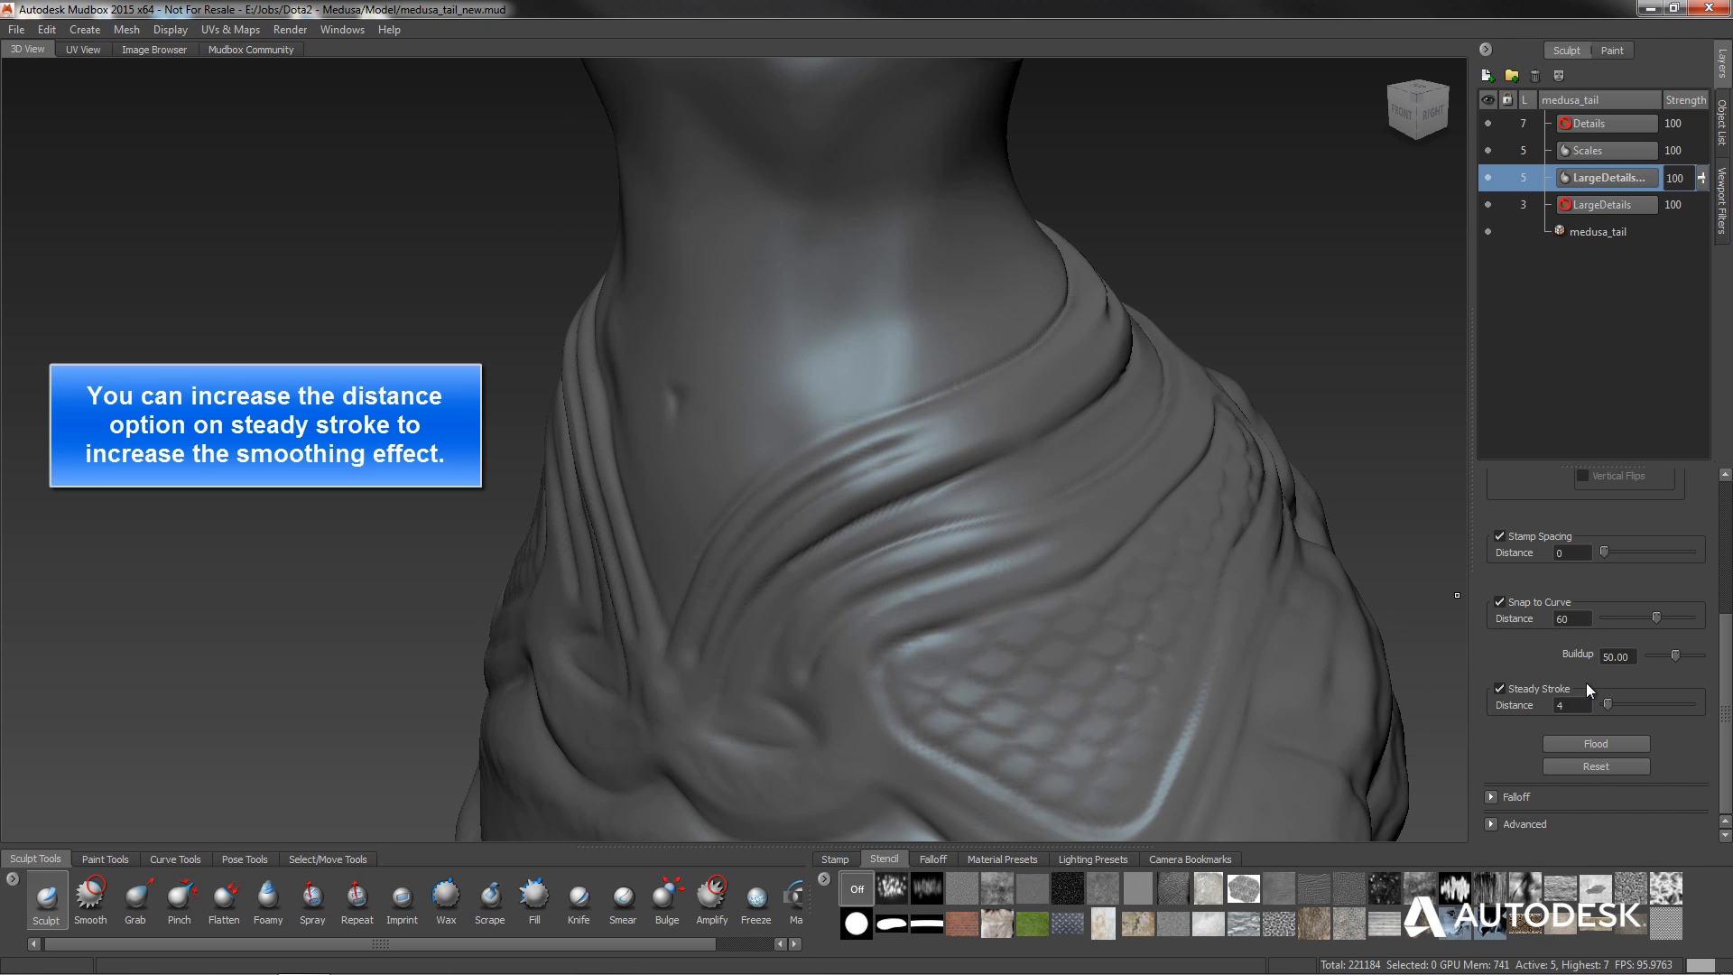
Set the Sculpt brush's strength to 1 and its size to 2.
left_click_drag(1718, 660, 1728, 511)
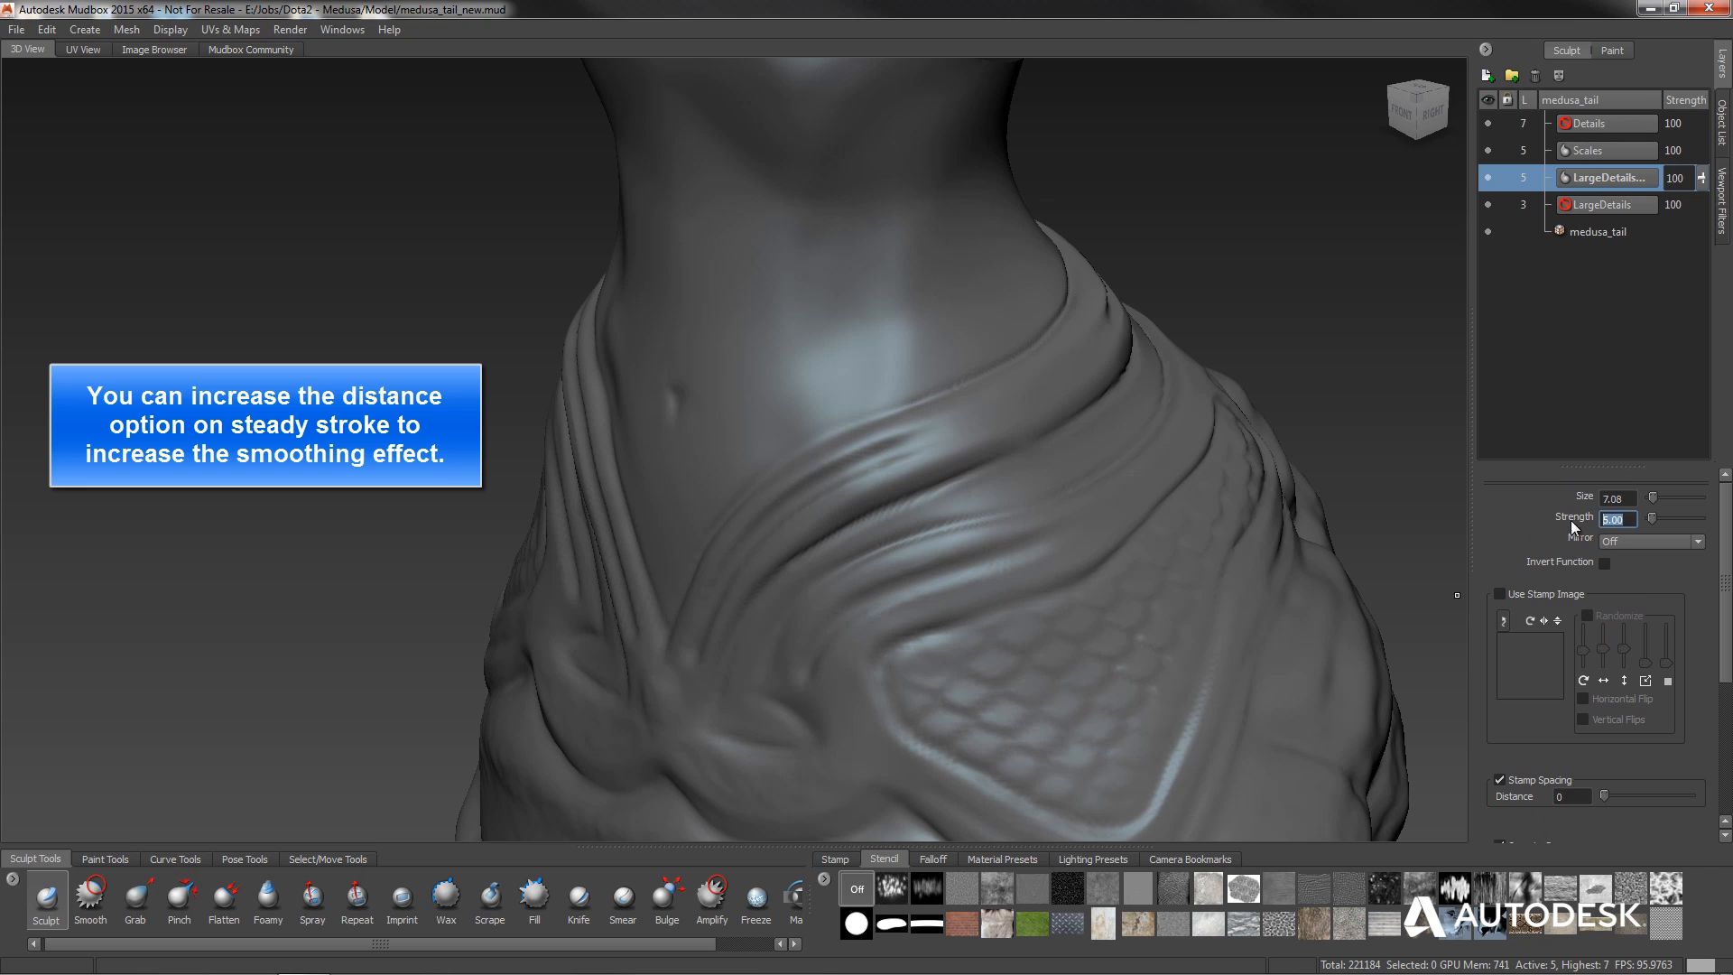
type("1")
left_click(1616, 499)
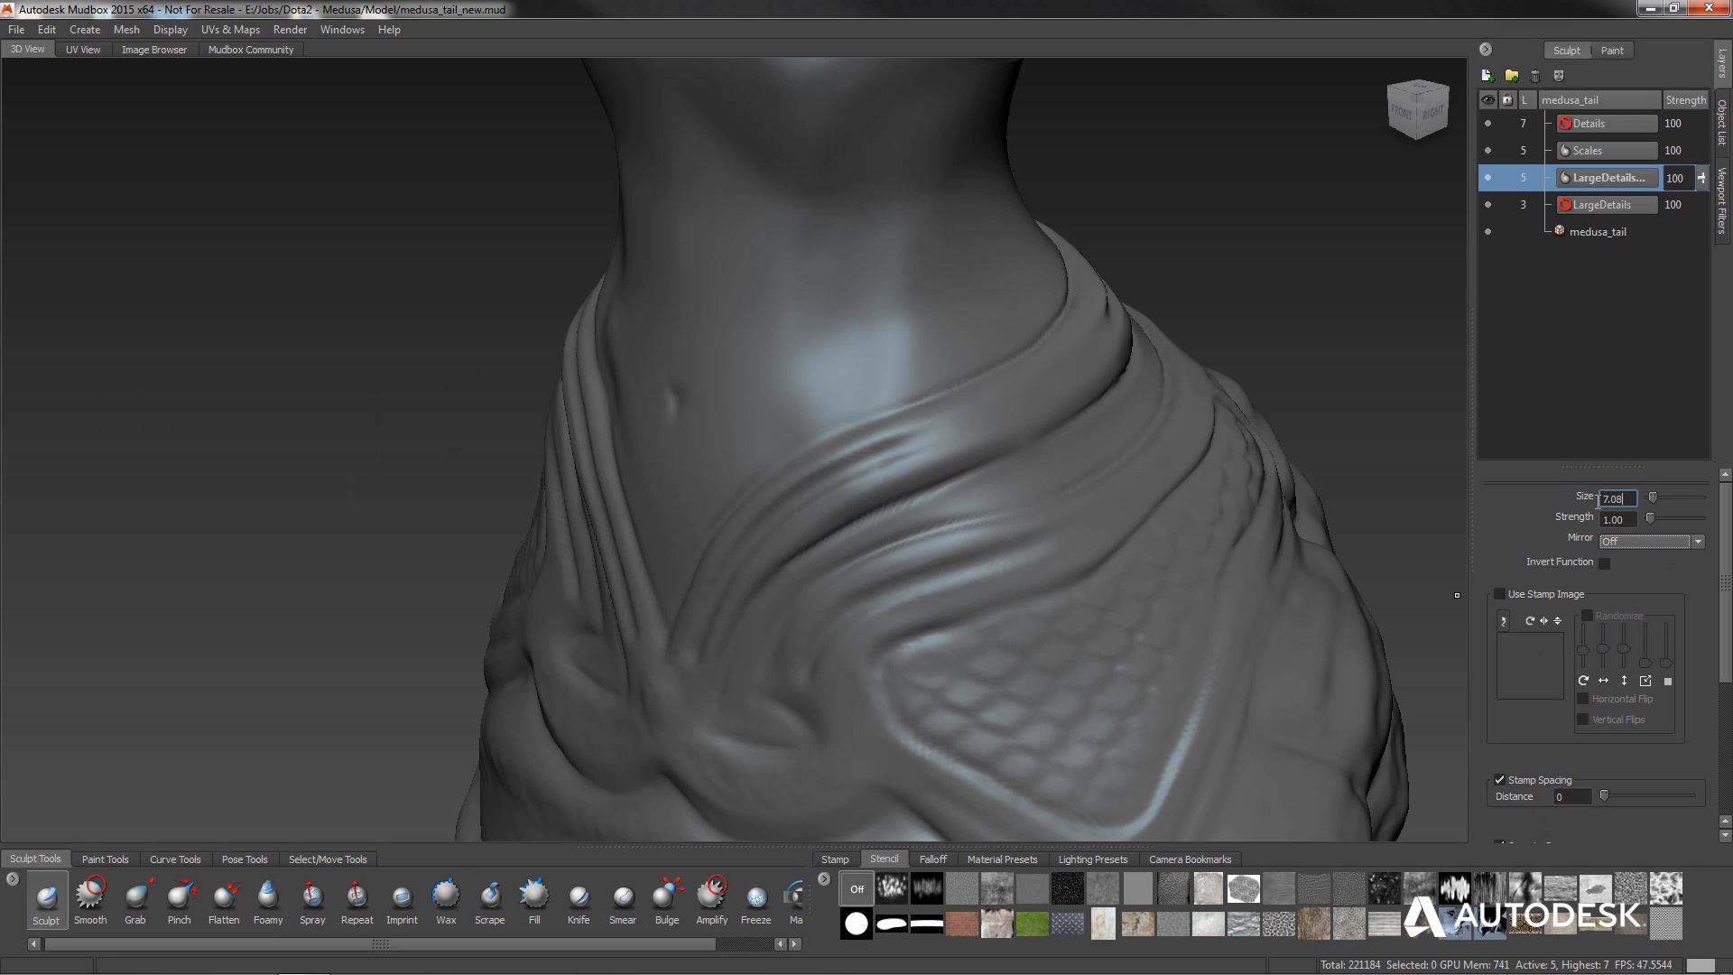
type("2")
key("Tab")
Try a thin Sculpt stroke across the waist above the belt folds, and undo it.
mouse_move(753, 395)
left_mouse_down()
mouse_move(835, 304)
mouse_move(1052, 264)
left_mouse_up()
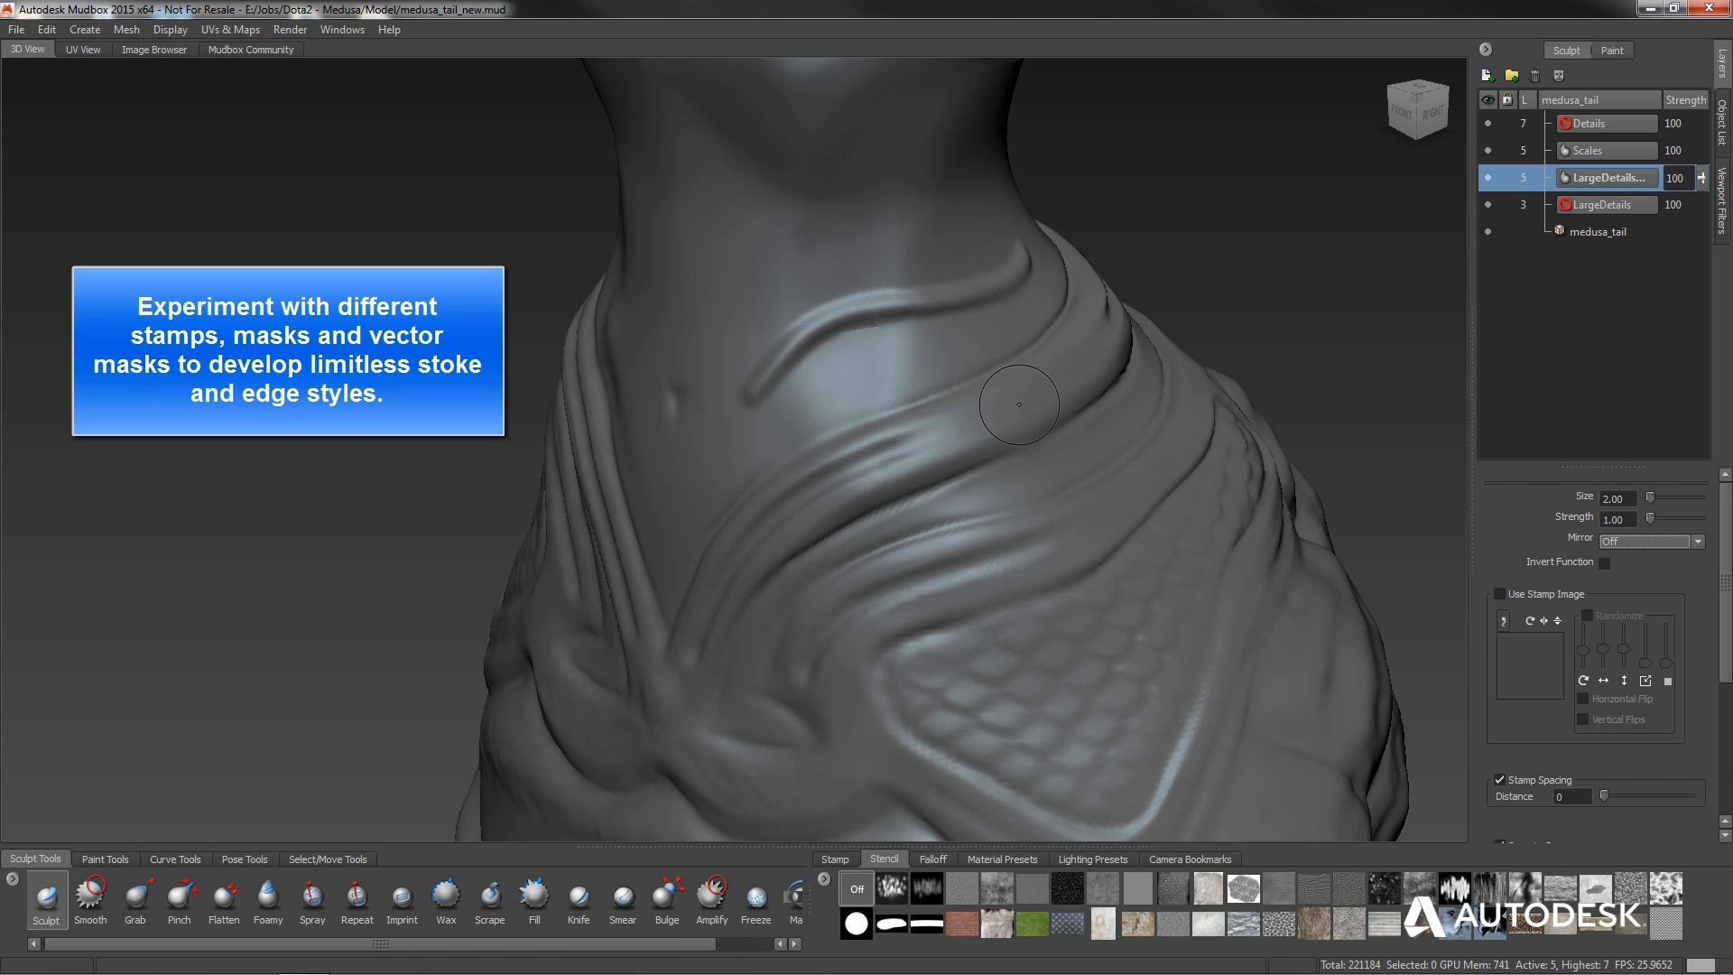
key("ctrl+z")
left_click_drag(879, 498, 900, 495, "alt")
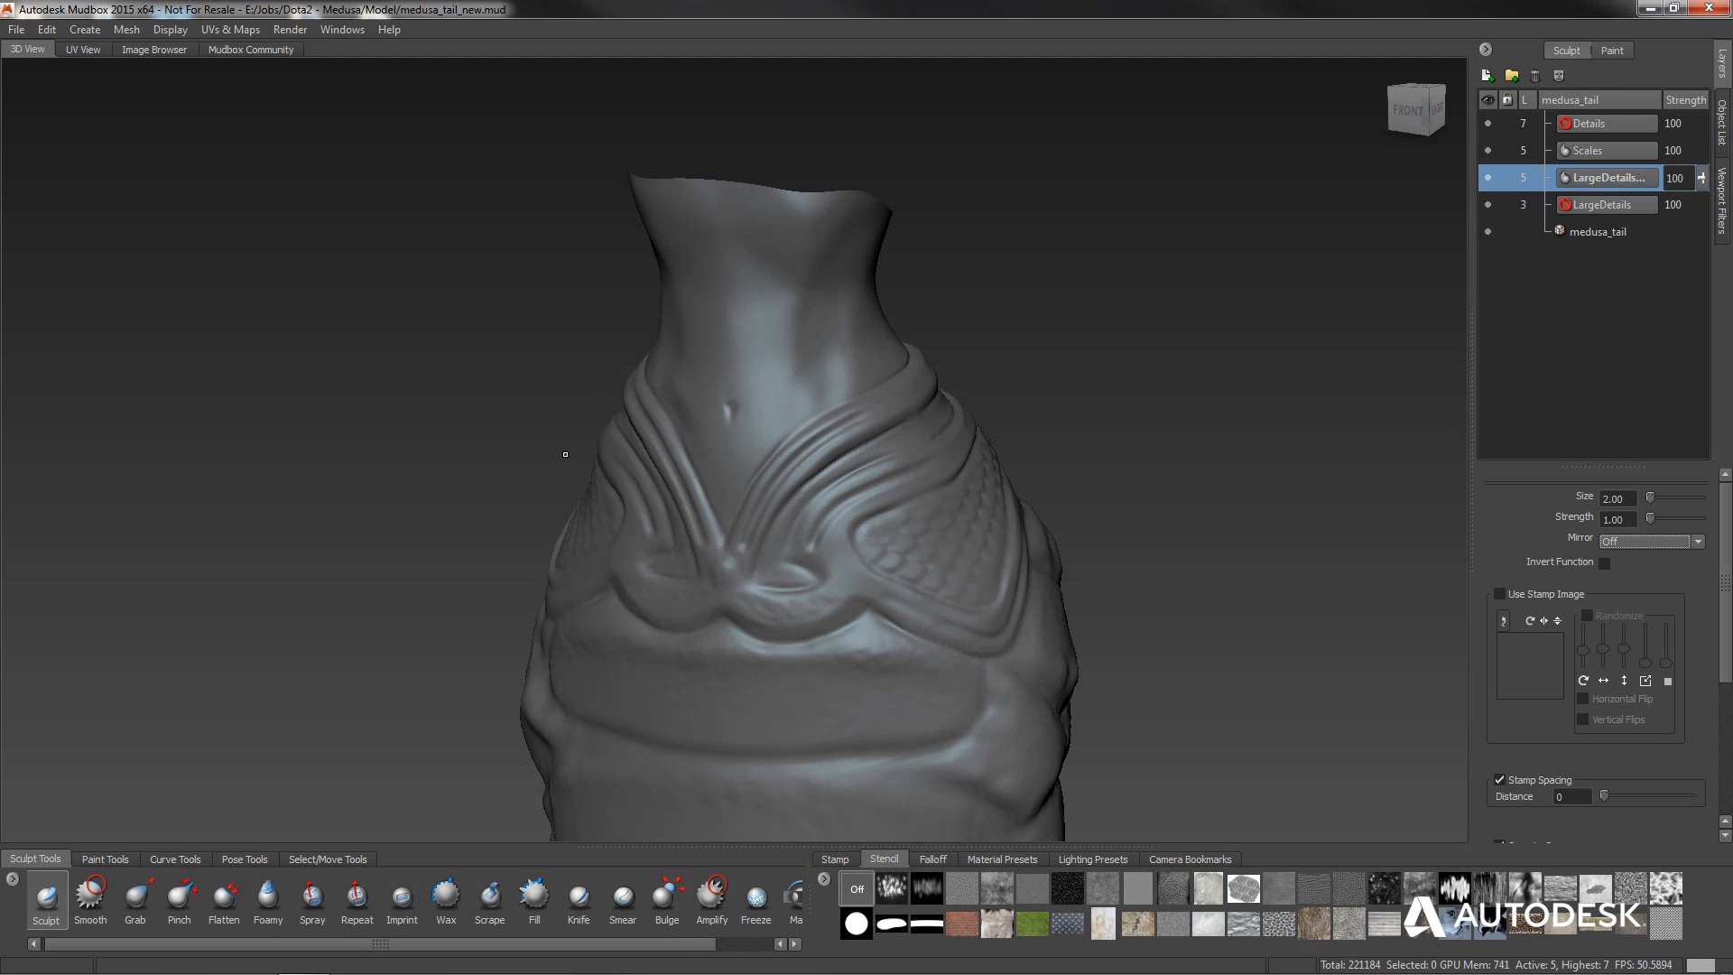
Raise the tail to subdivision level 7, make Details the active sculpt layer and turn to the scales on the back.
key("Page_Up")
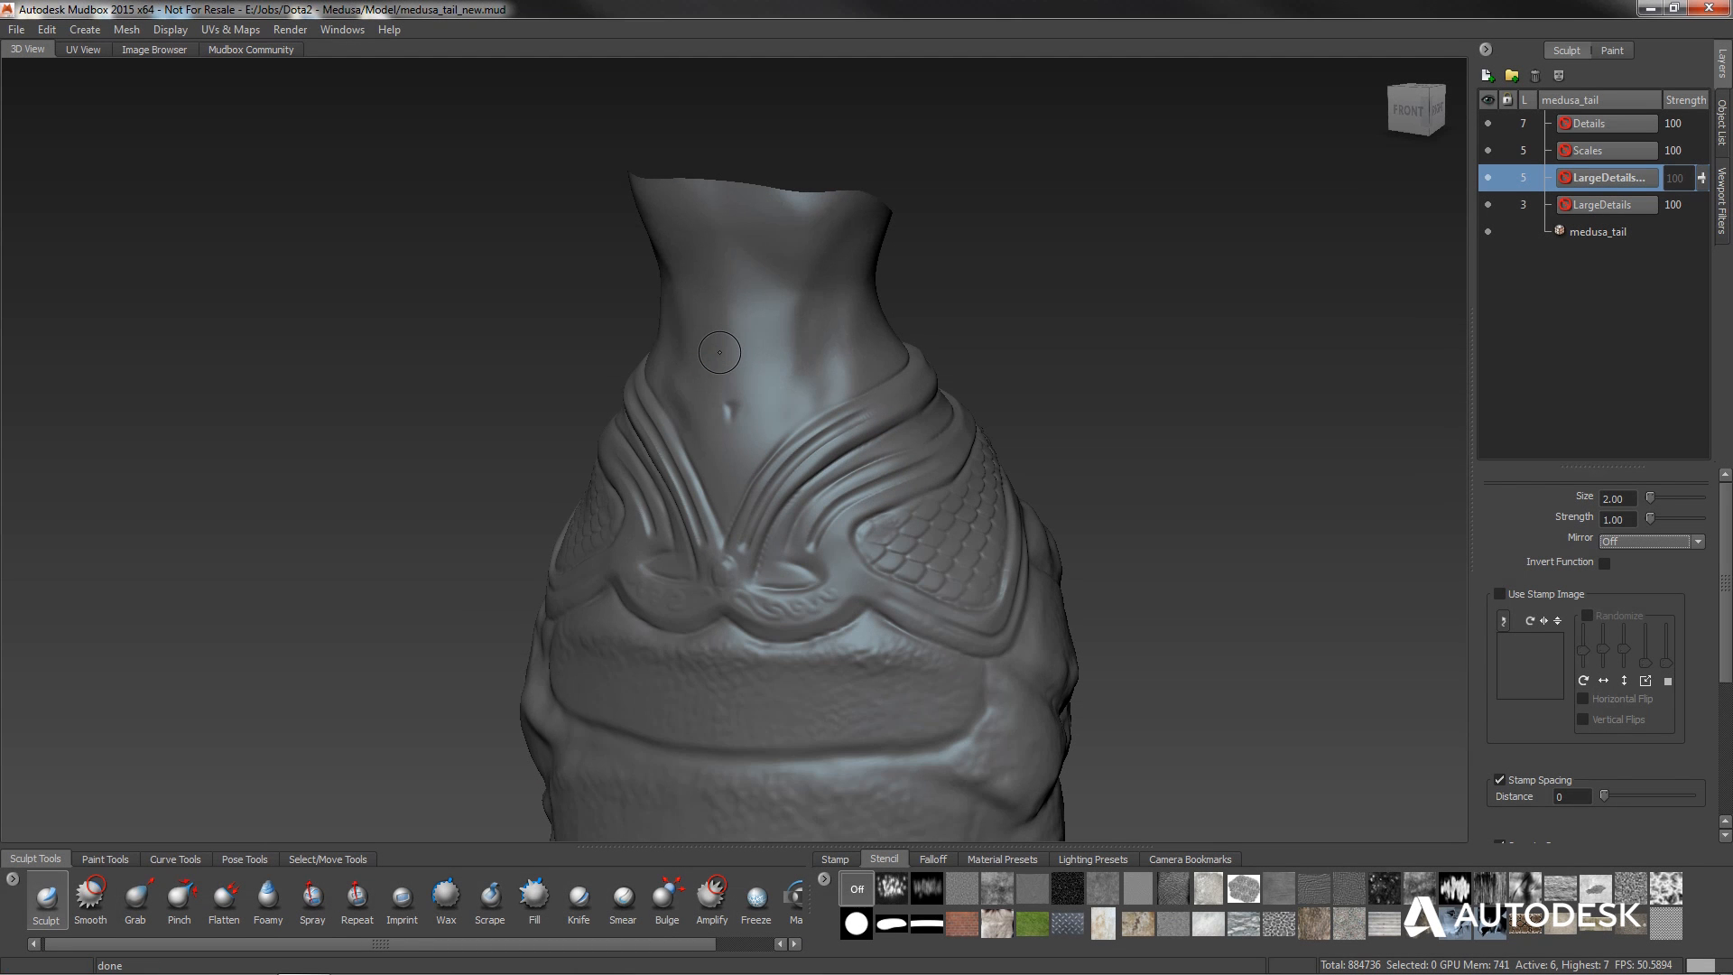
left_click(1564, 123)
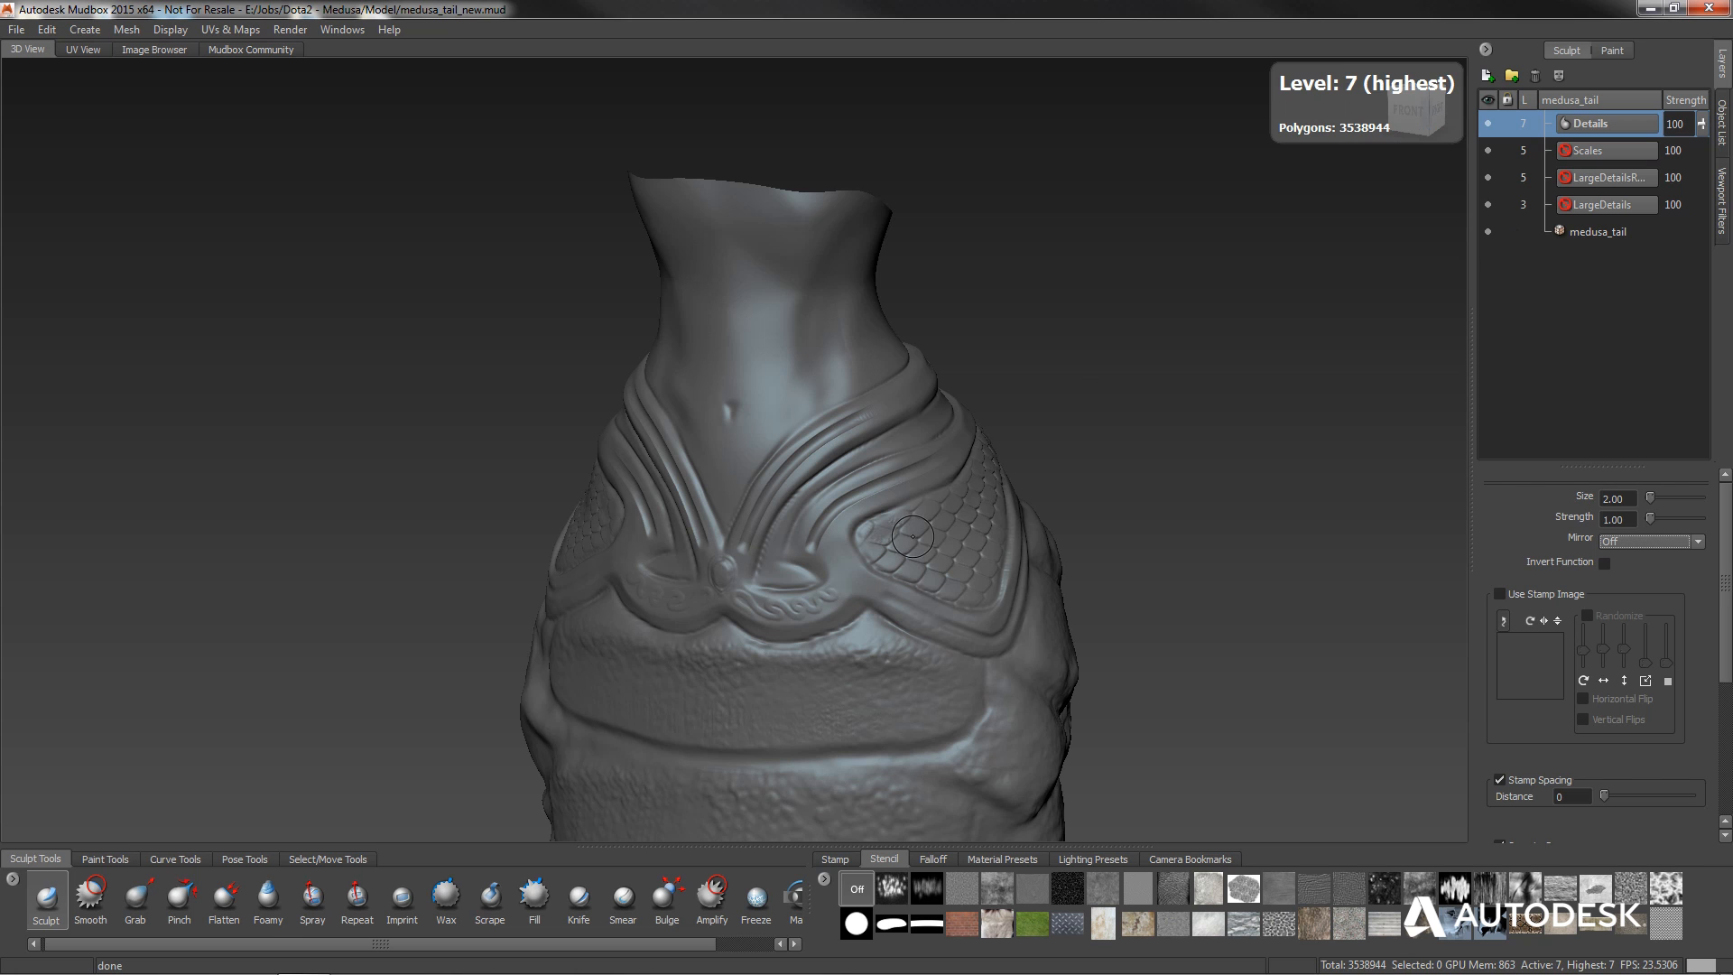
middle_click_drag(755, 585, 798, 483, "alt")
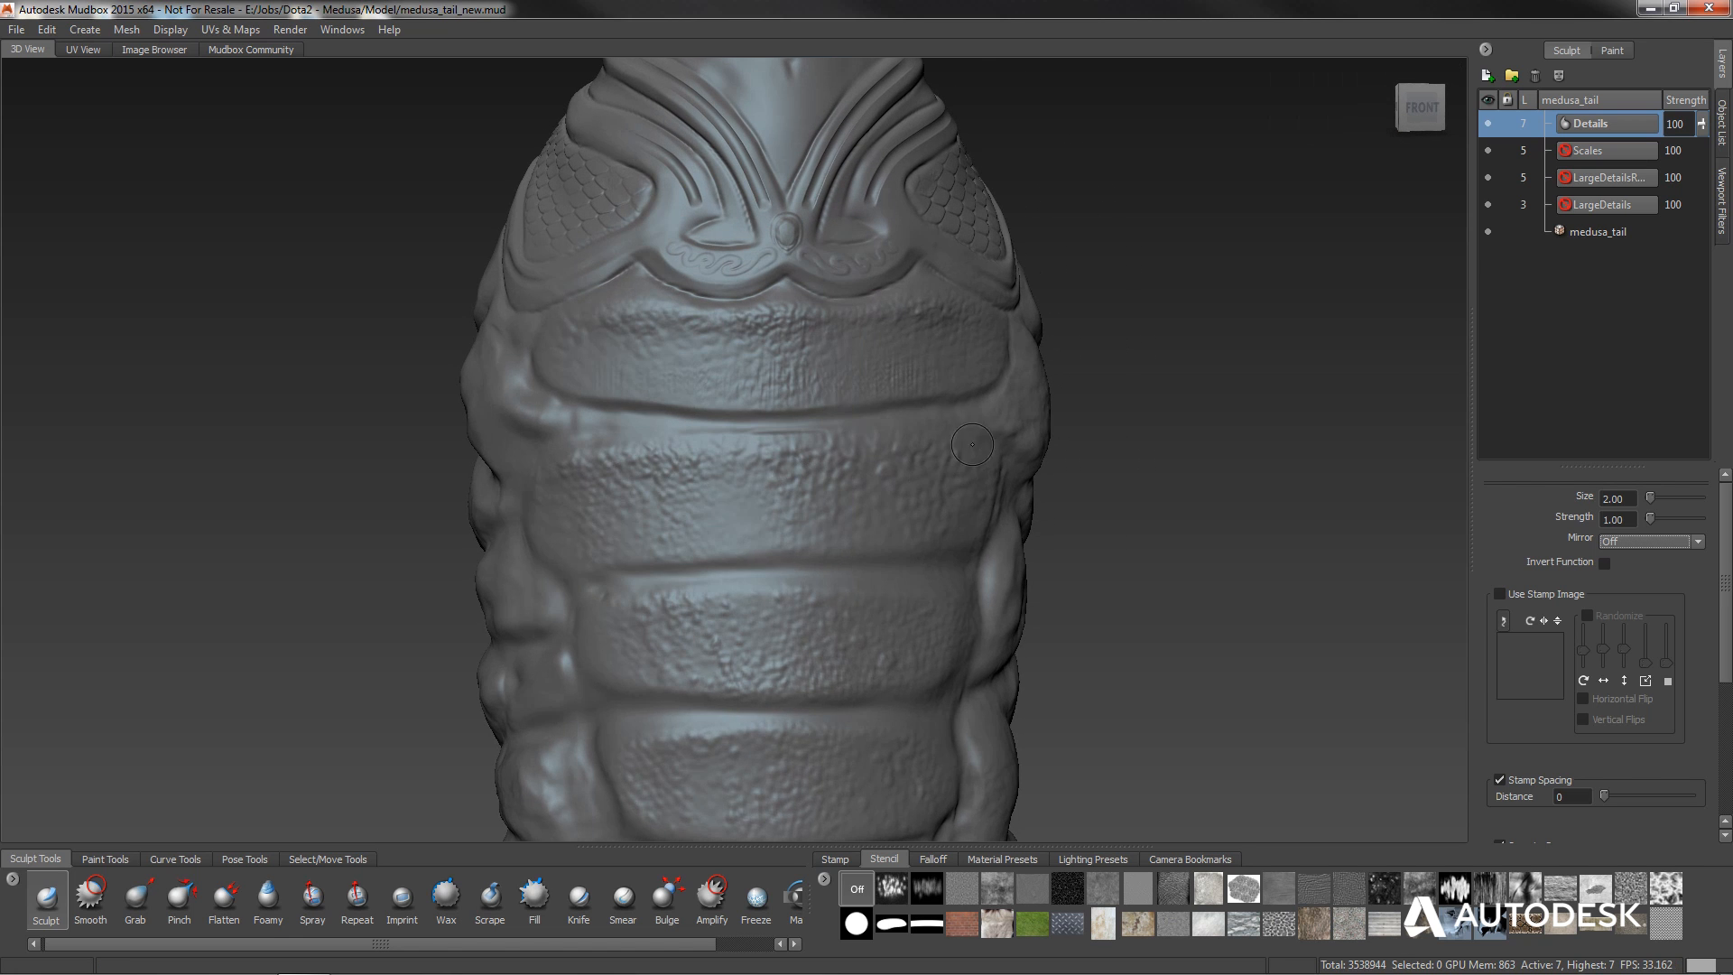
left_click_drag(371, 483, 1192, 532, "alt")
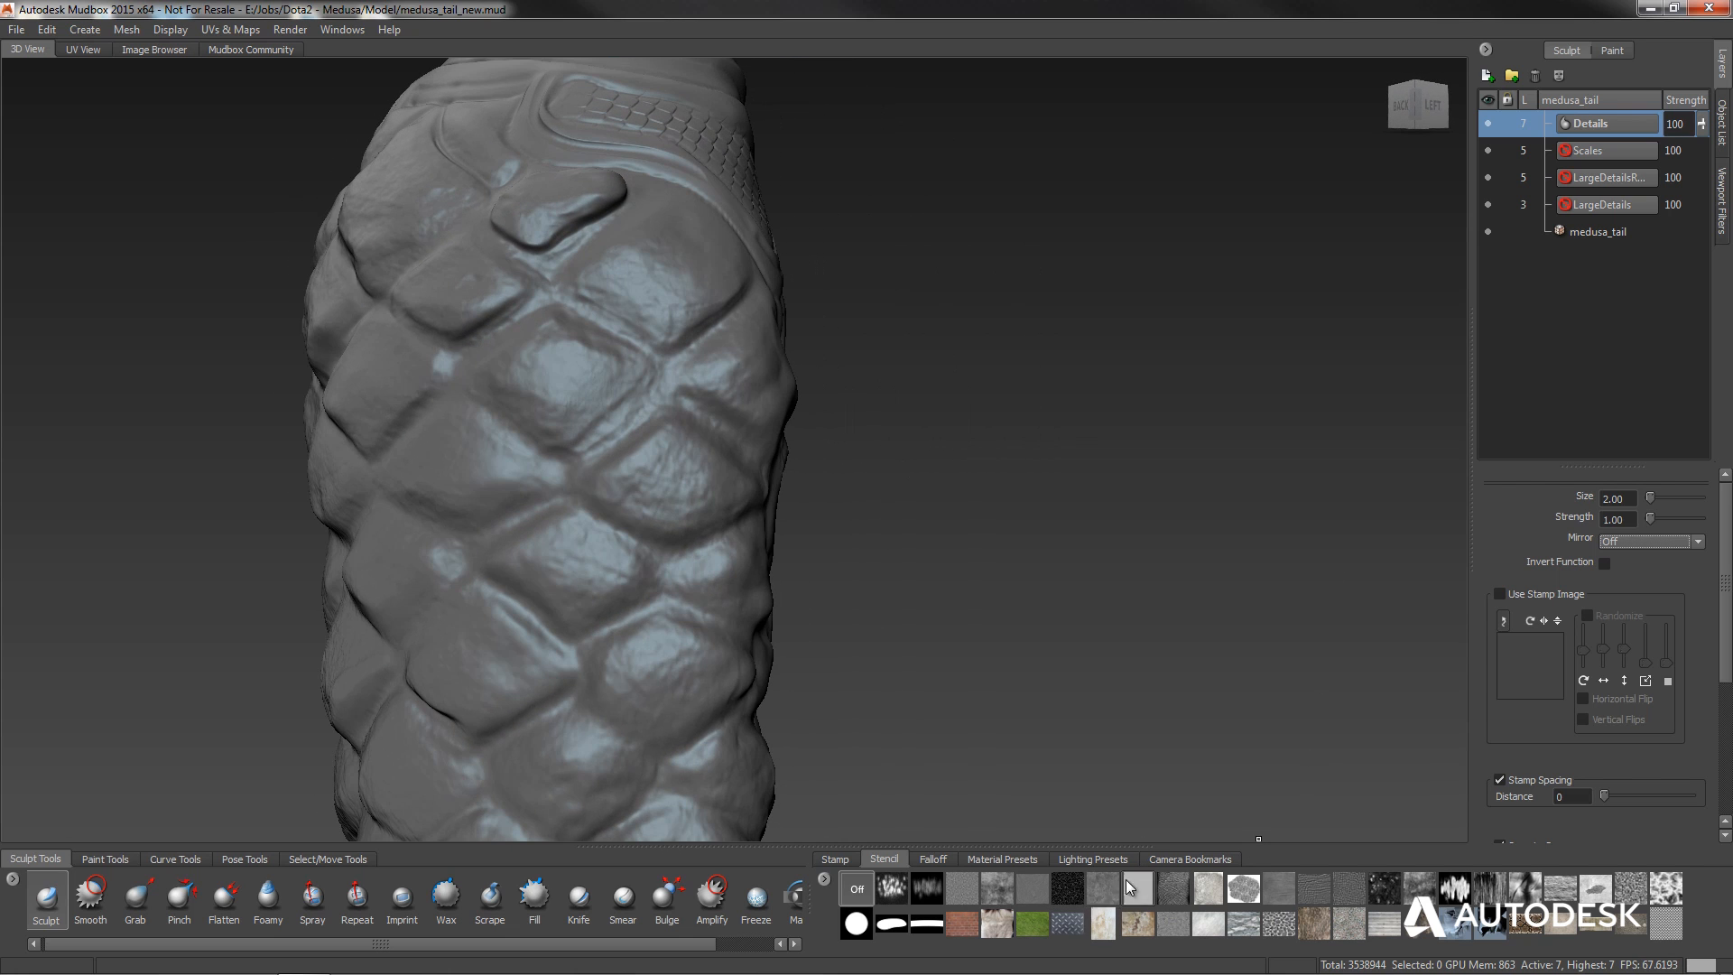
Activate the tiled beige concrete texture stencil over the scales on the tail's back.
left_click(1103, 889)
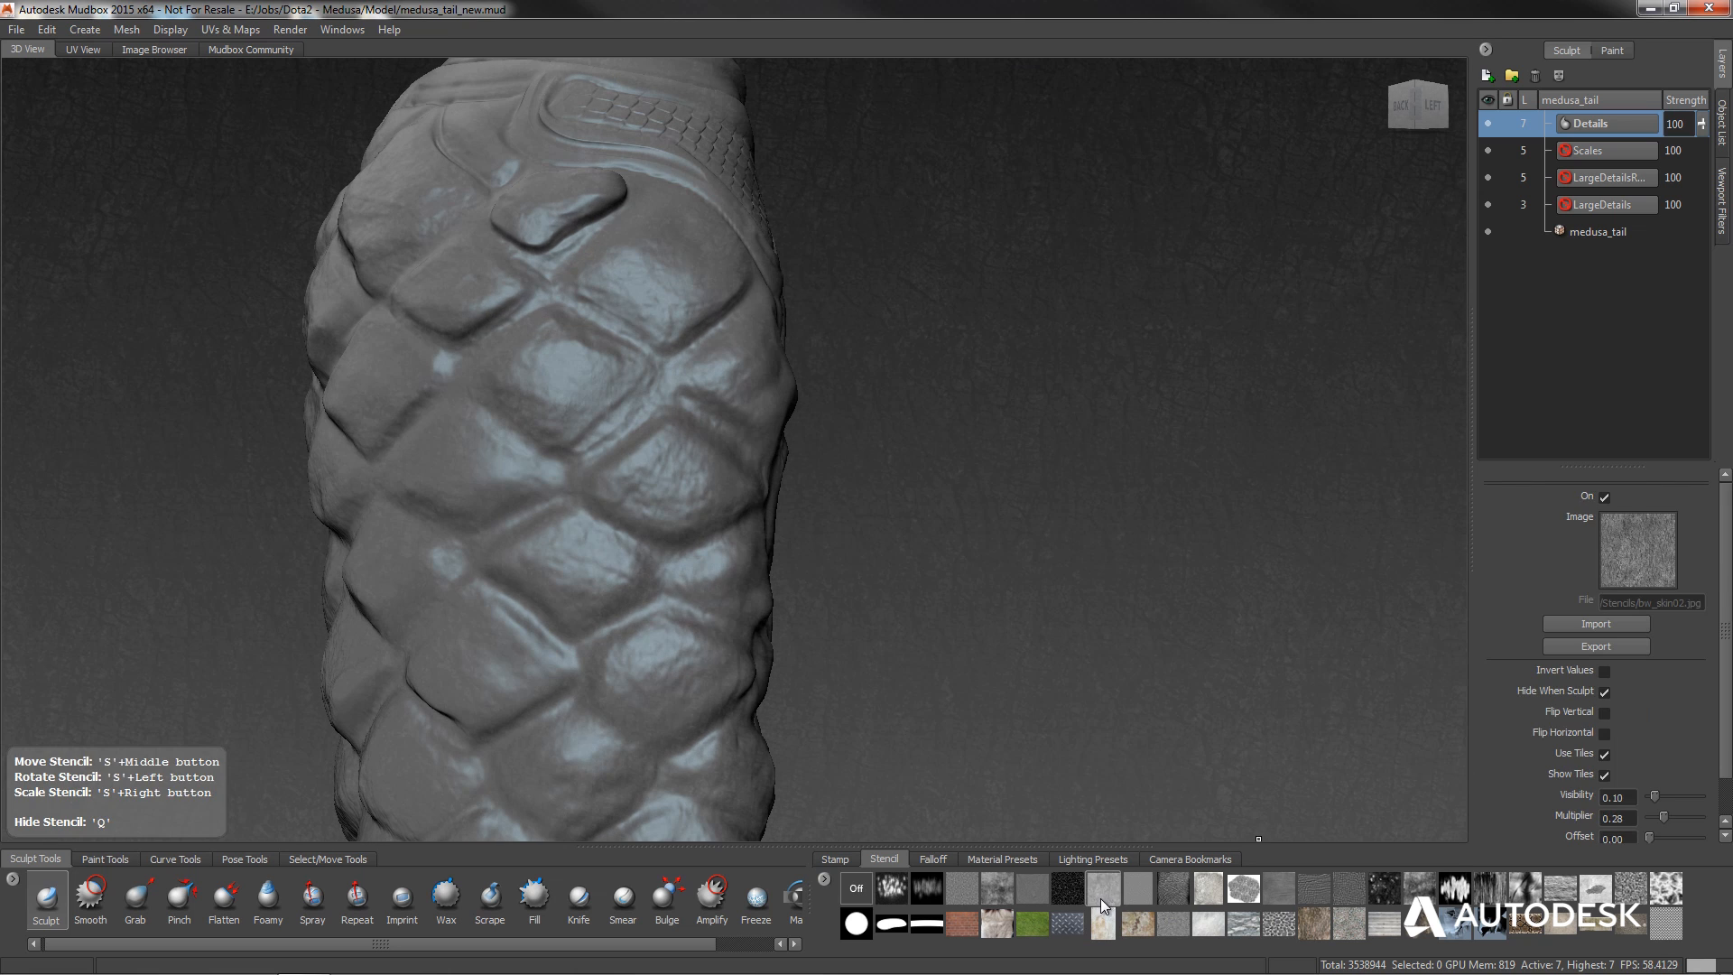
left_click(1549, 930)
left_click_drag(529, 287, 619, 453, "alt")
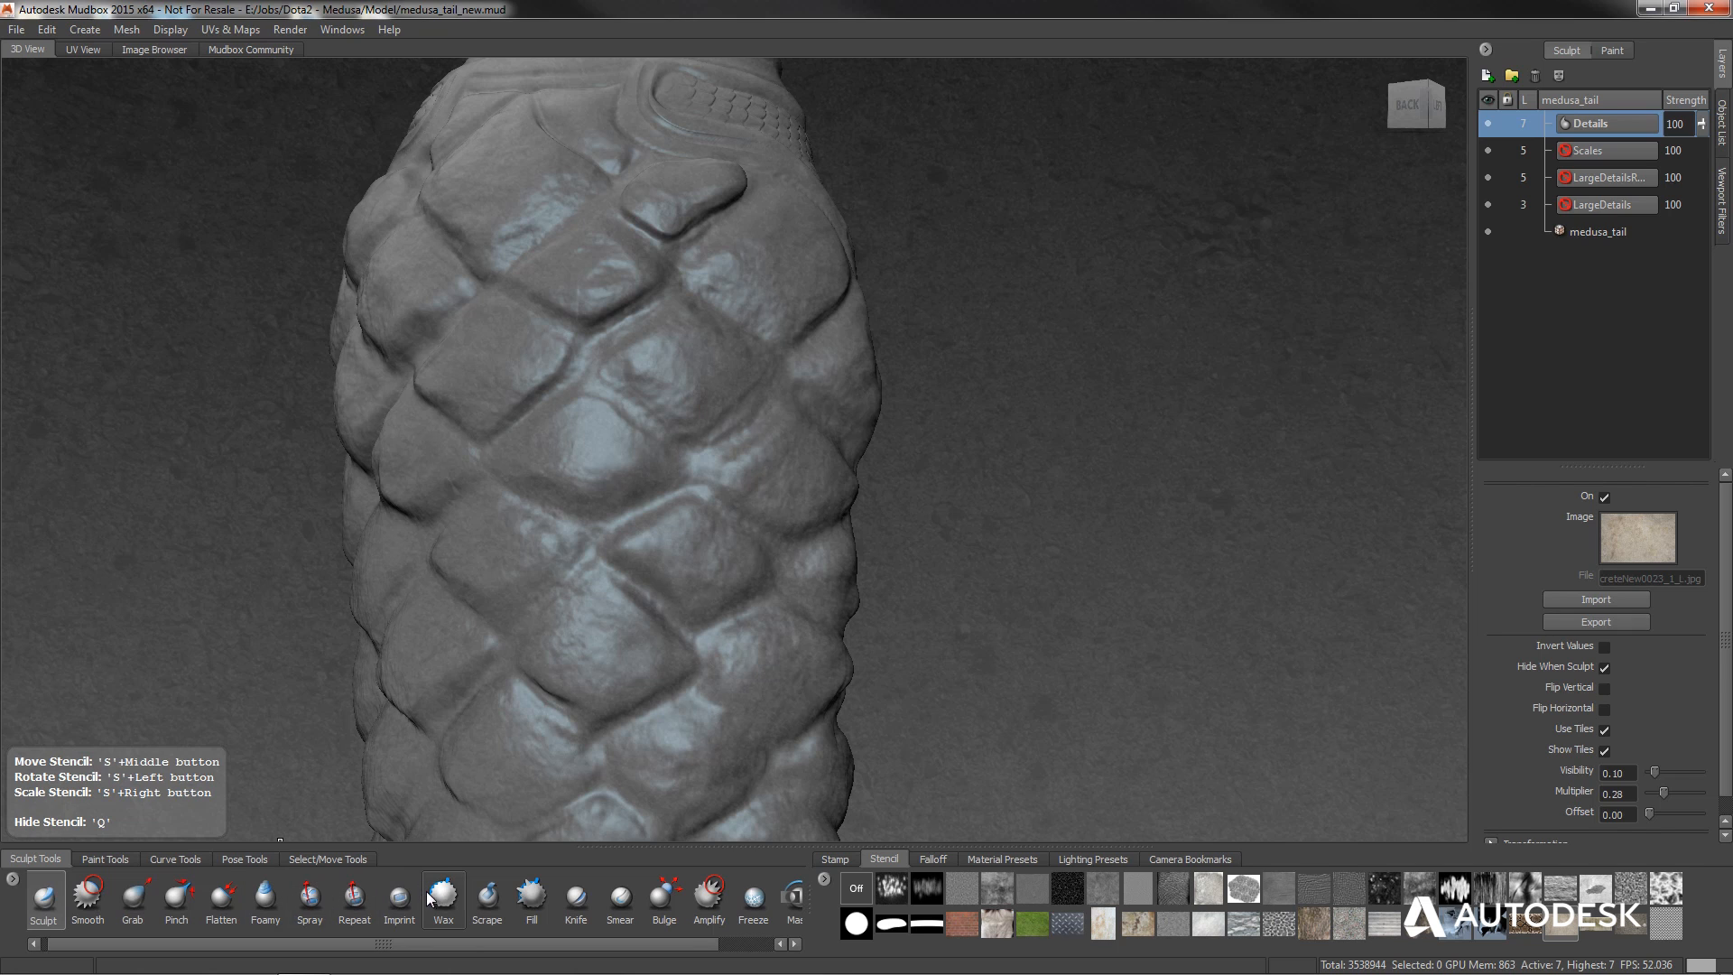
left_click_drag(589, 423, 553, 473)
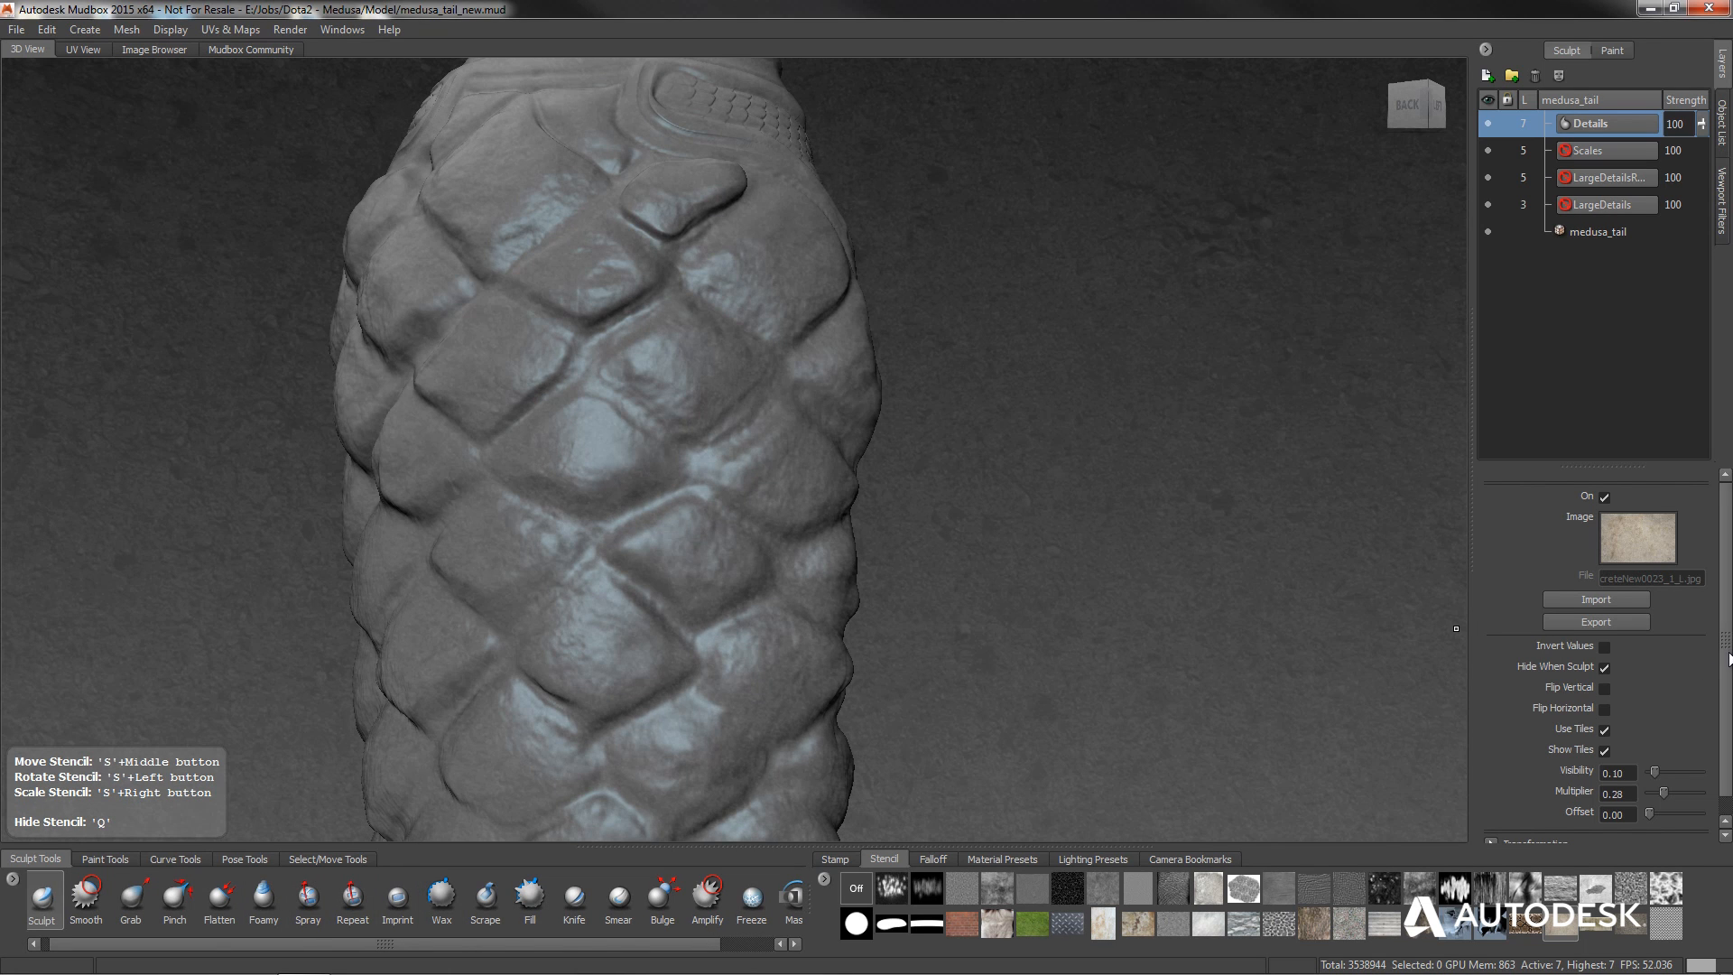
Turn off Steady Stroke for the Sculpt tool.
scroll(1730, 659, "down", 1)
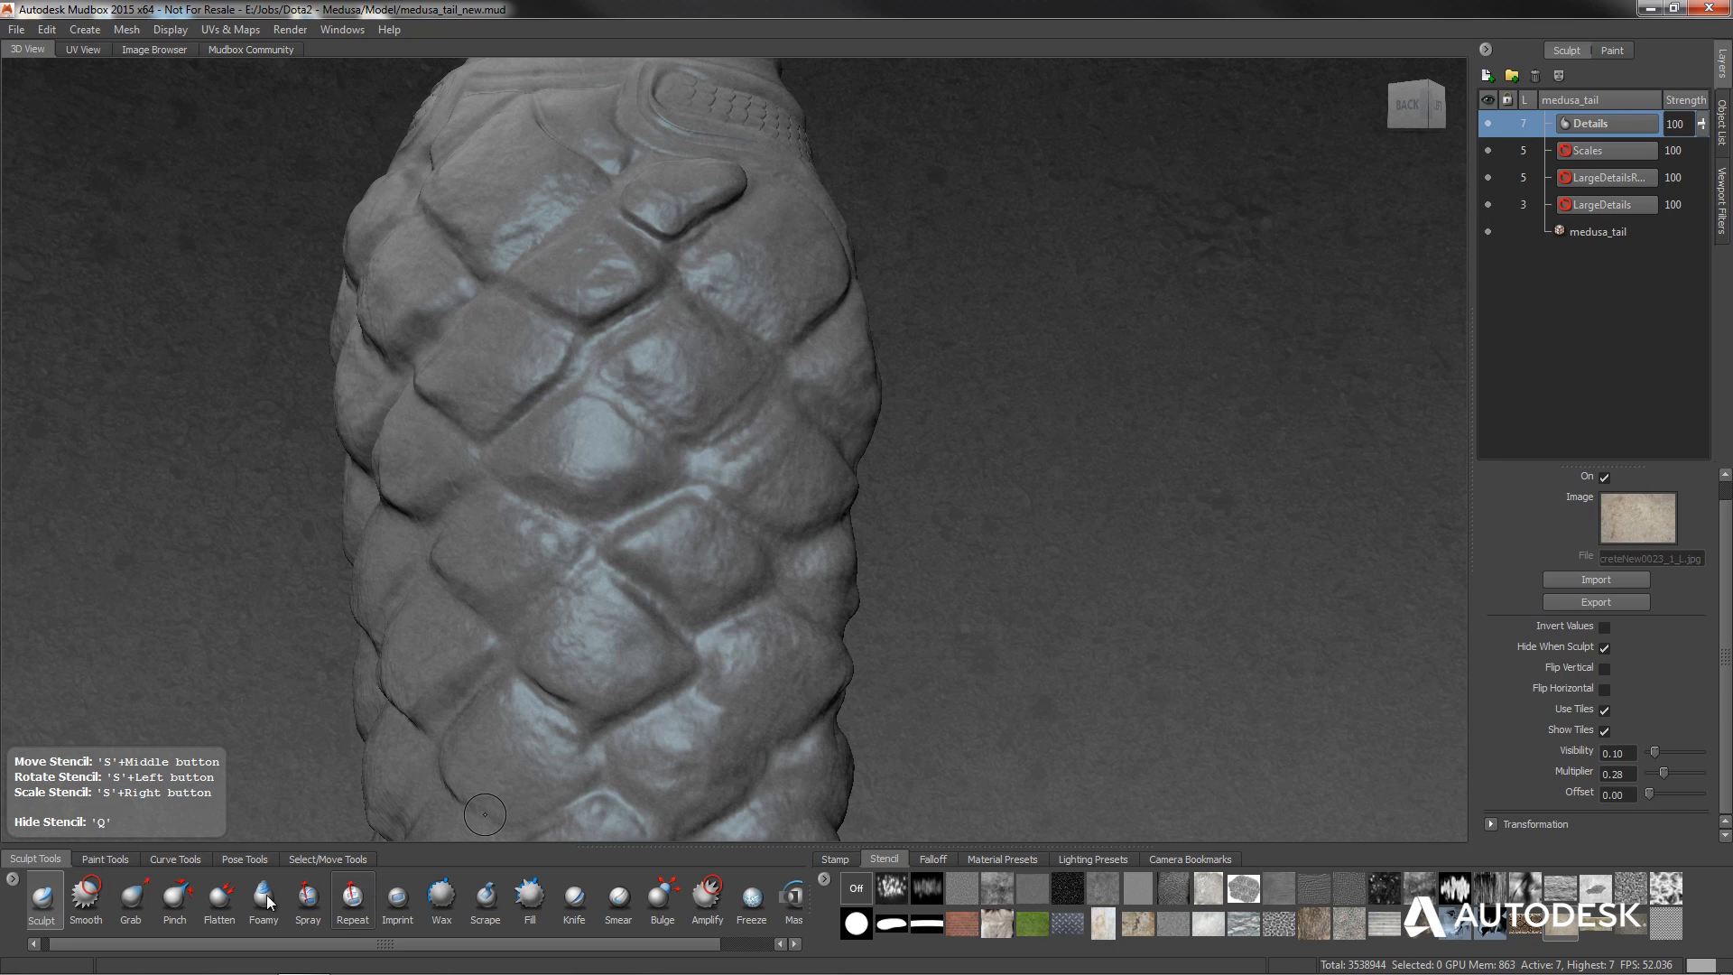
left_click(43, 898)
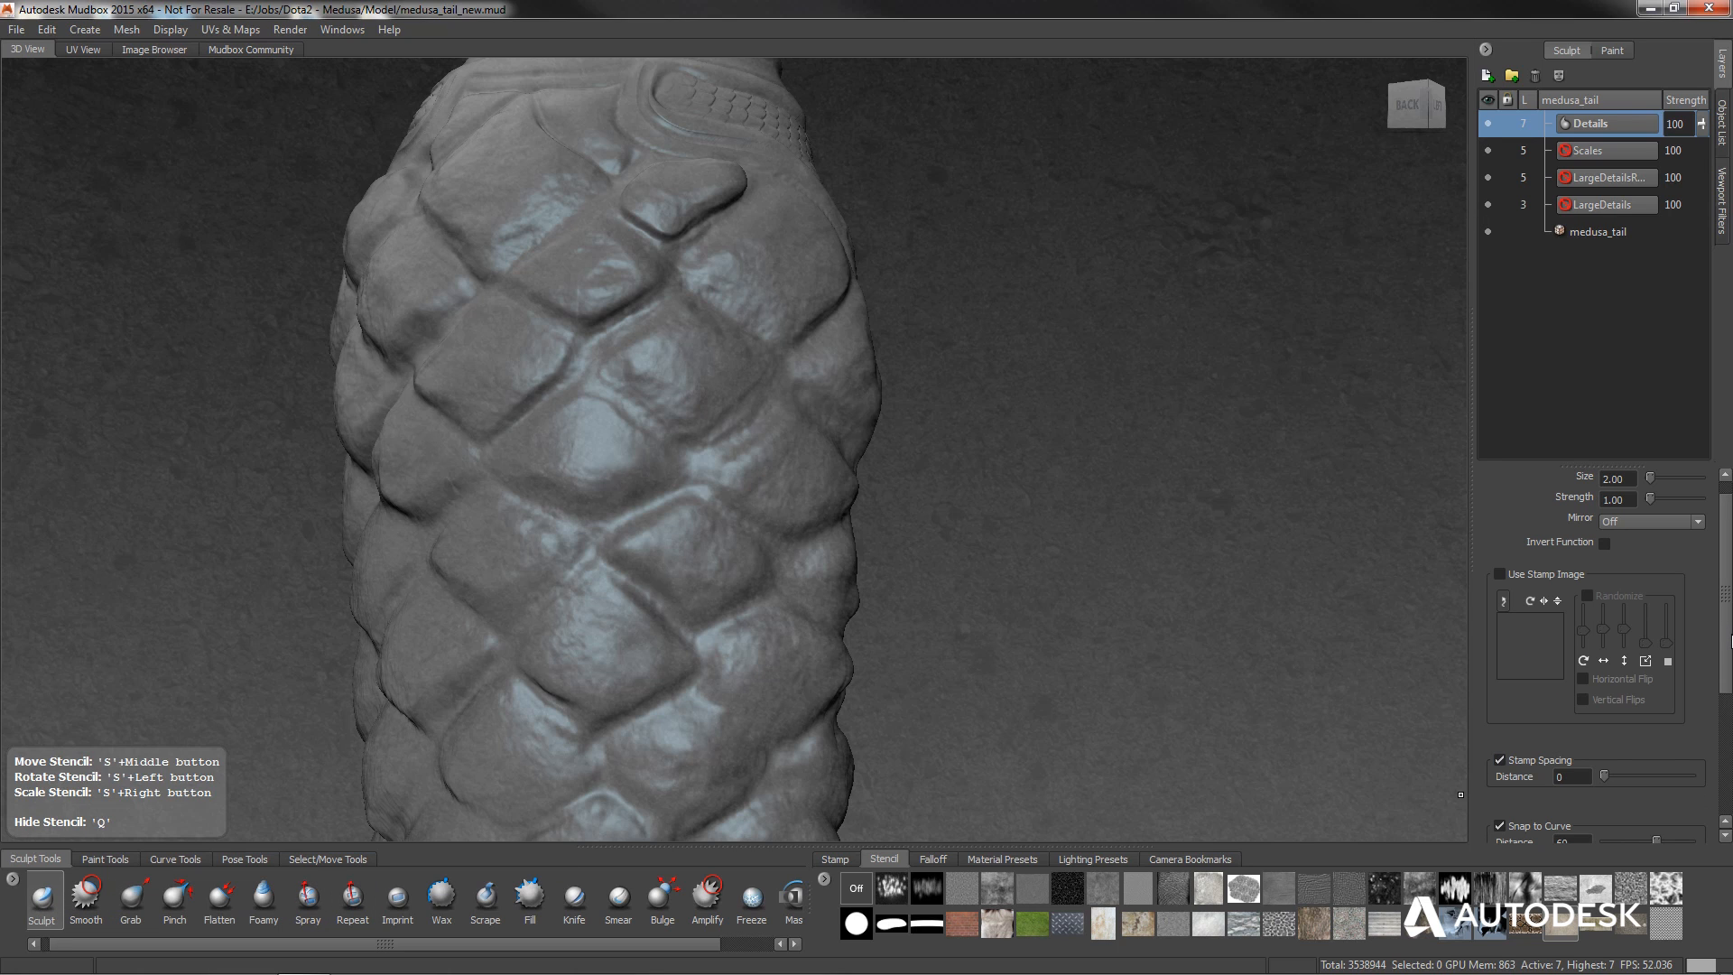
scroll(1697, 686, "down", 3)
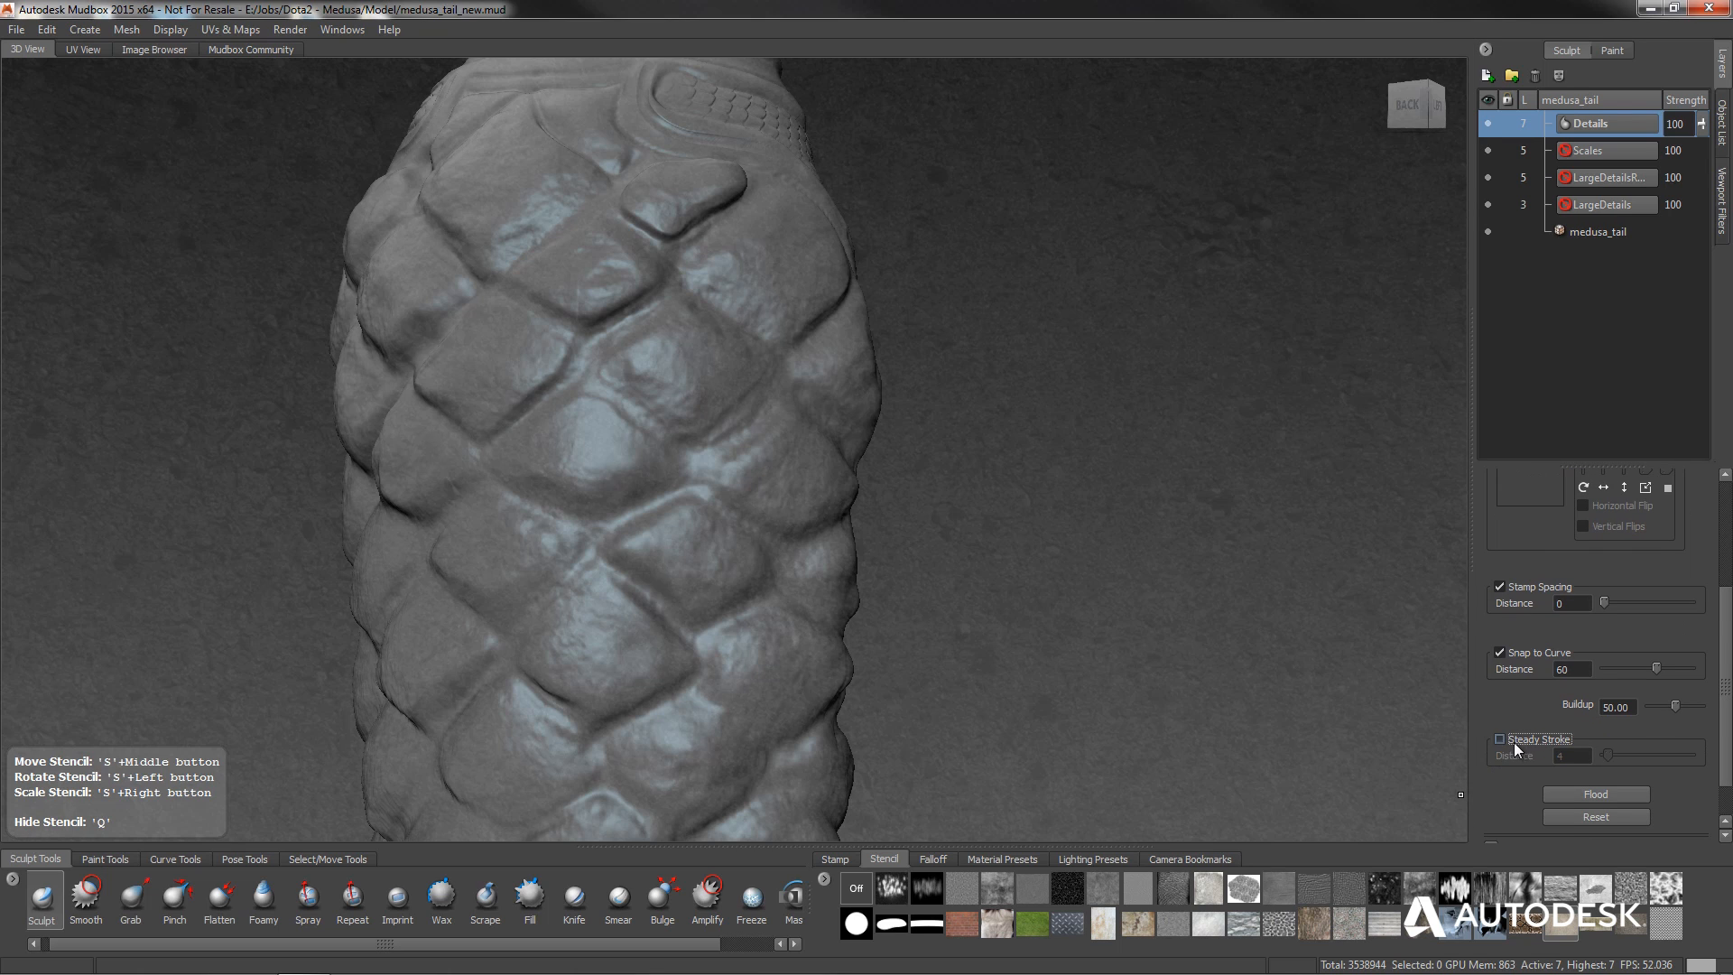
Examine the surface of the back scales with the stencil repeatedly hidden and shown, leaving the stencil on.
key("q")
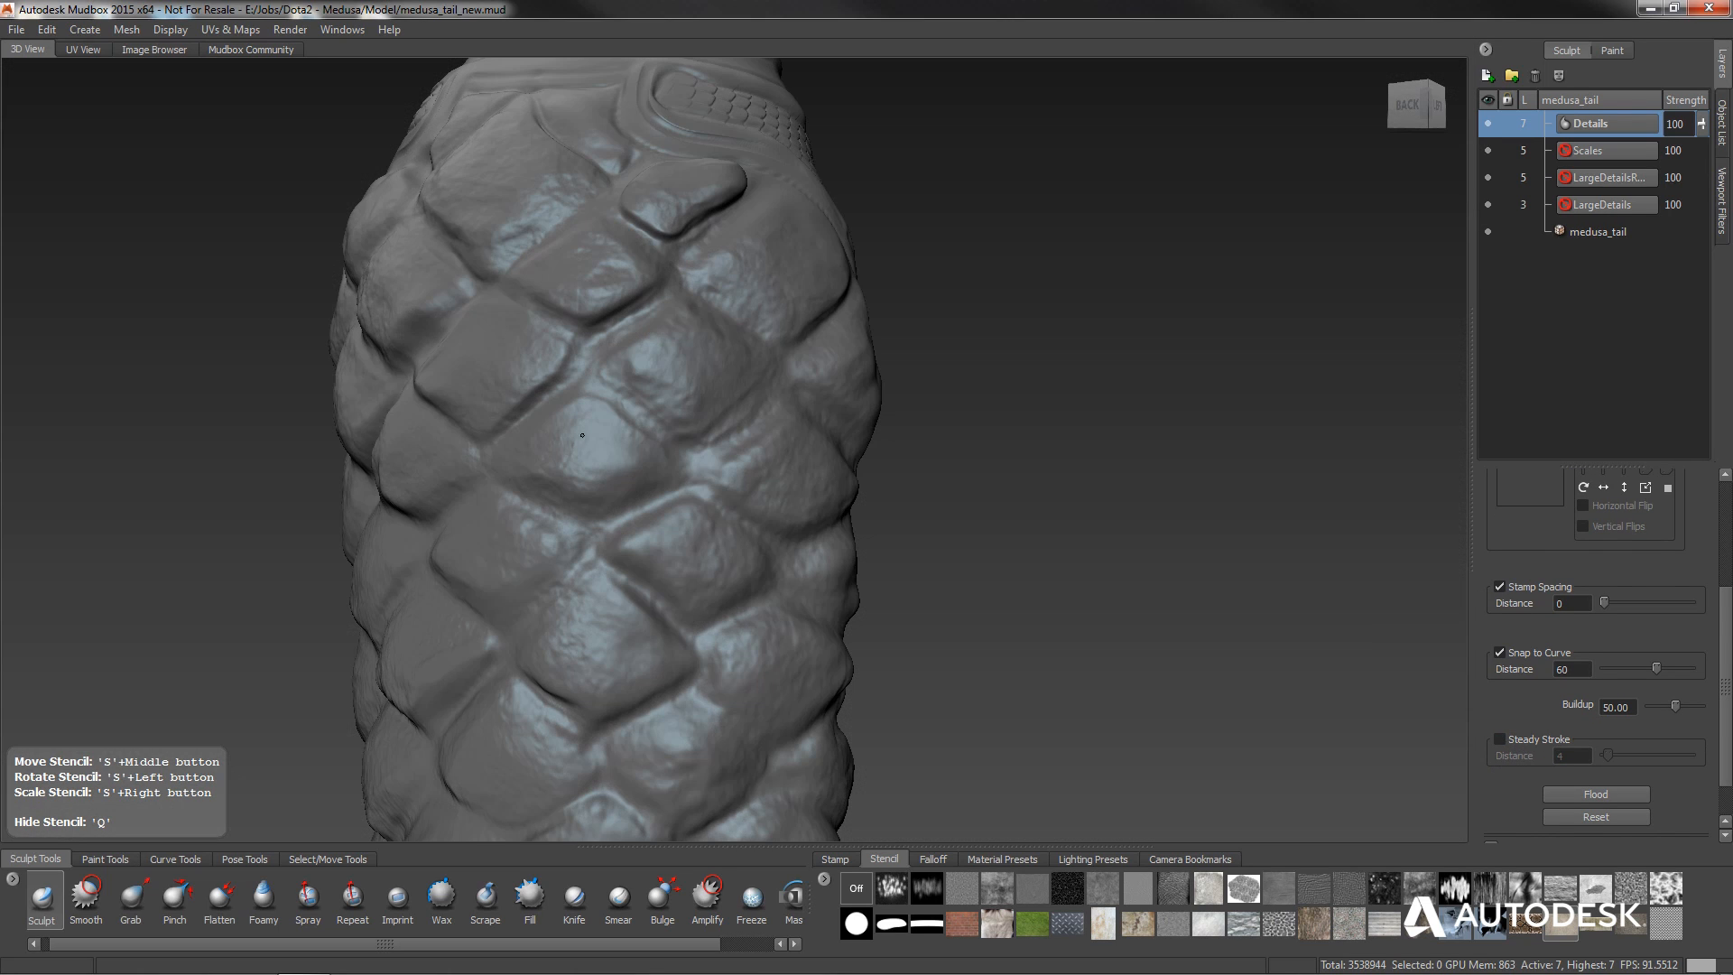
key("q")
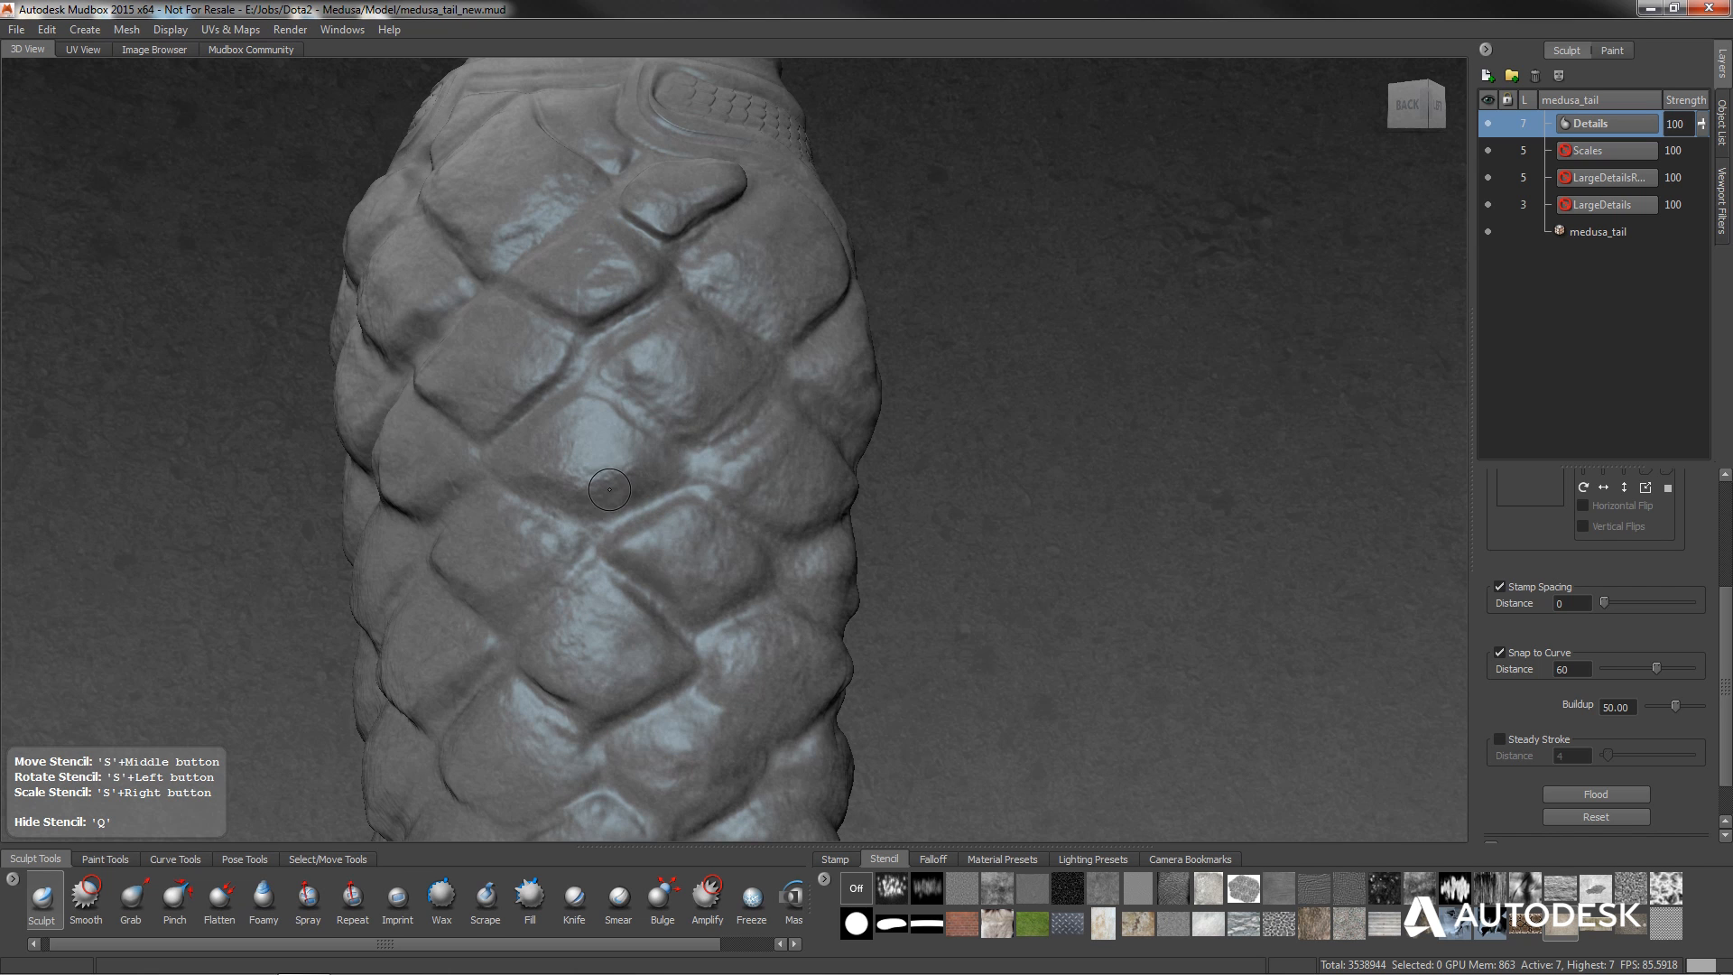
key("q")
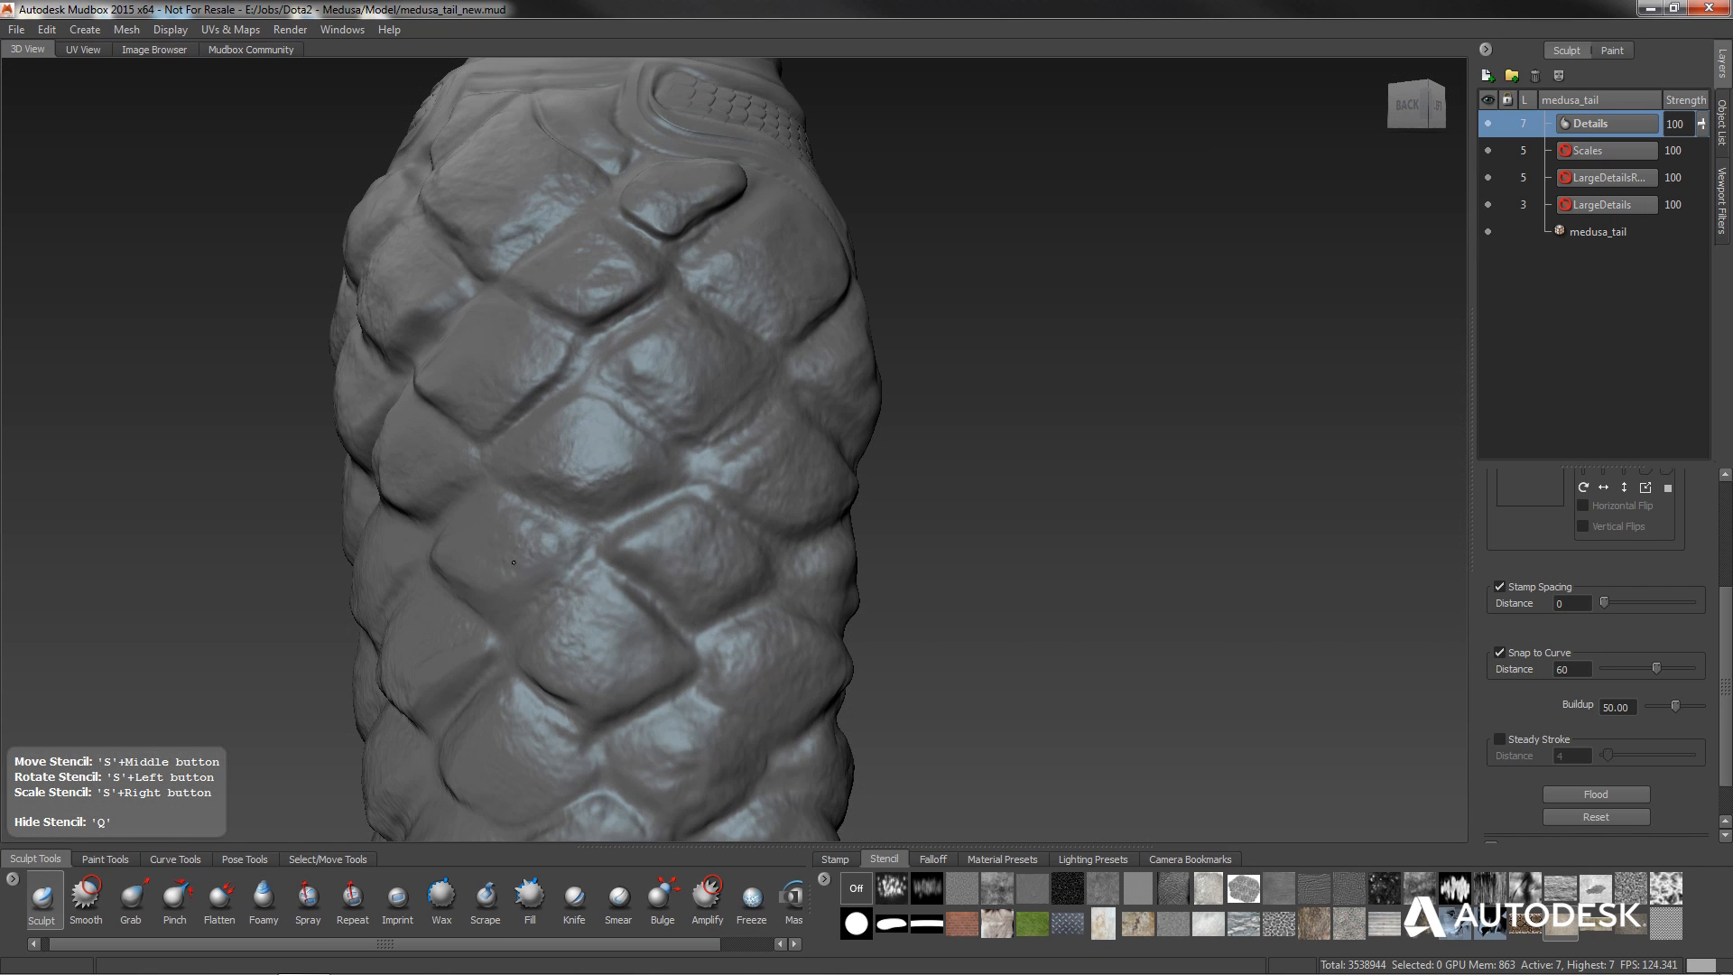
key("q")
key("q")
key("q")
key("q")
key("q")
key("q")
key("q")
mouse_move(638, 689)
left_mouse_down("alt")
mouse_move(745, 558)
mouse_move(633, 453)
mouse_move(658, 572)
mouse_move(870, 452)
mouse_move(794, 472)
mouse_move(845, 487)
mouse_move(702, 494)
left_mouse_up("alt")
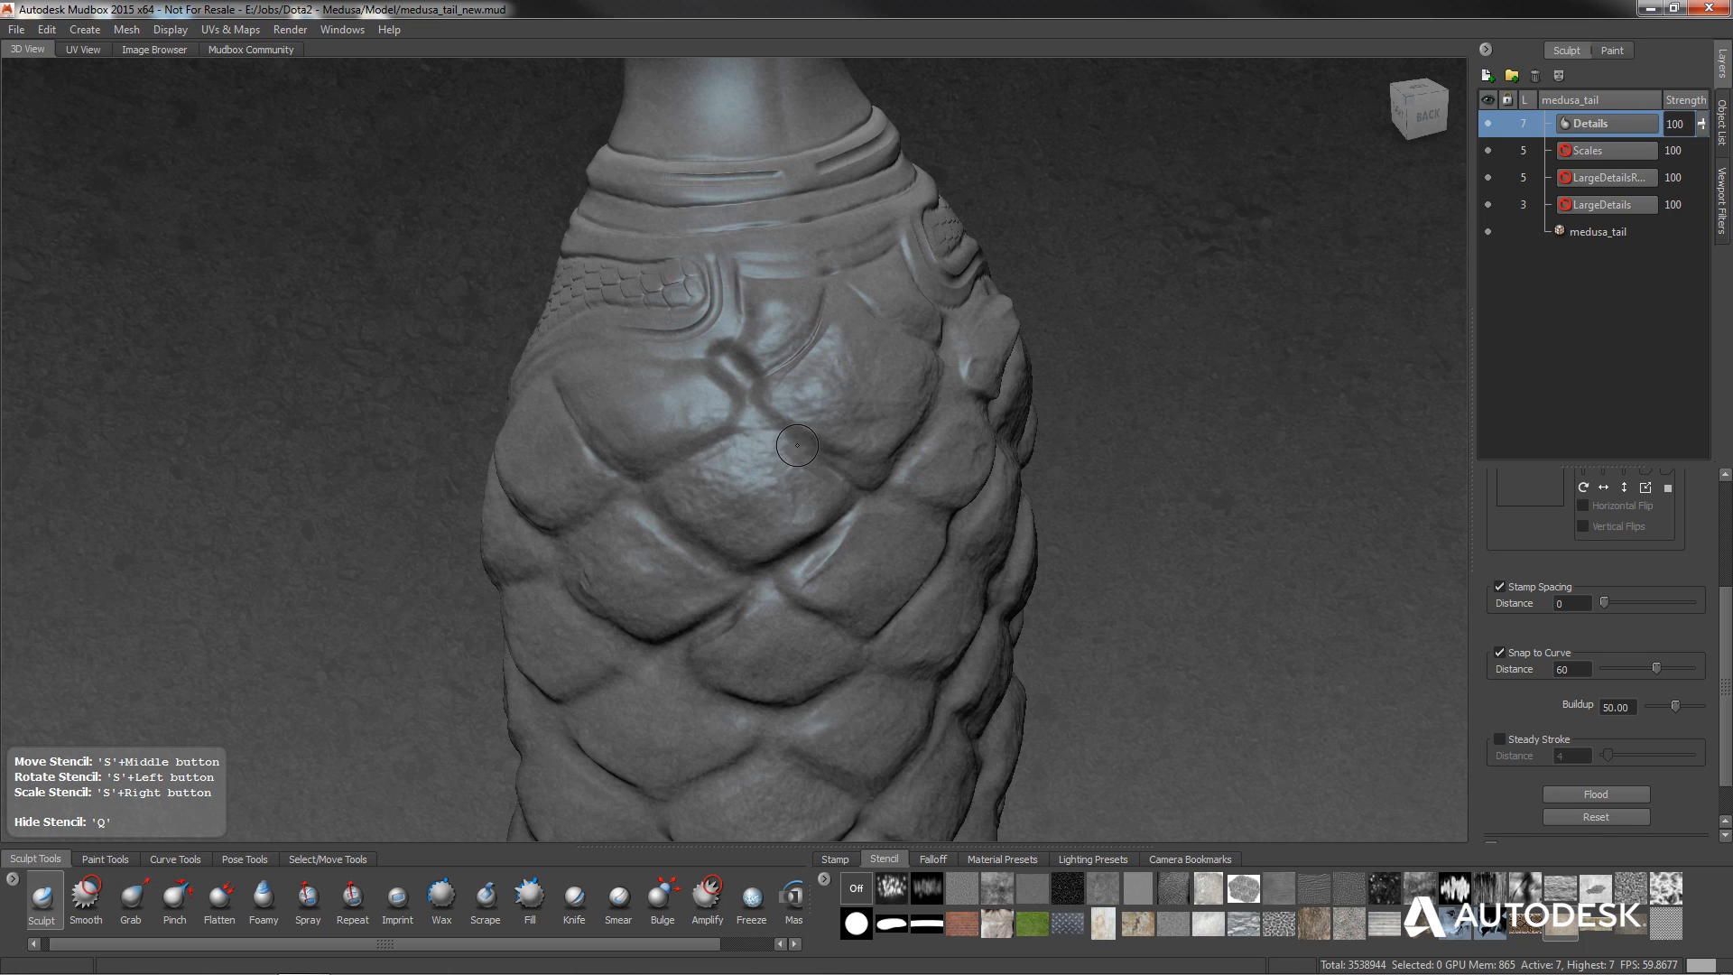
Inspect the scales around the tail's back and along its length, finishing at the upper back.
left_click_drag(797, 445, 659, 456, "alt")
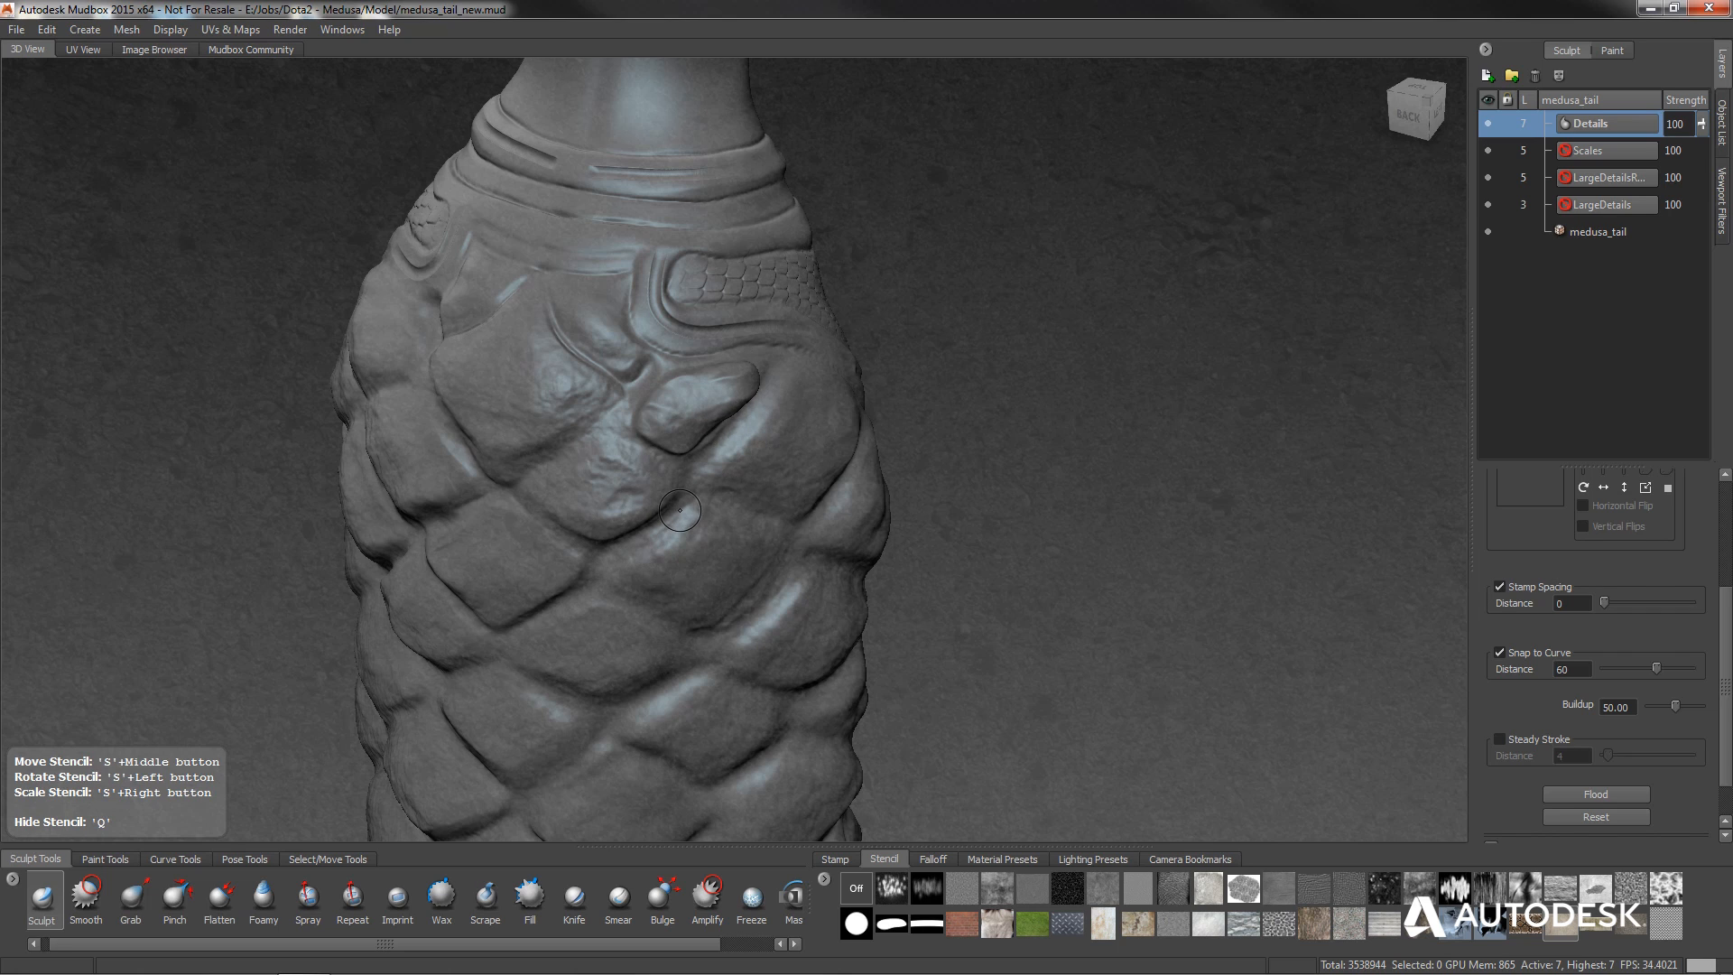
left_click_drag(655, 515, 614, 502, "alt")
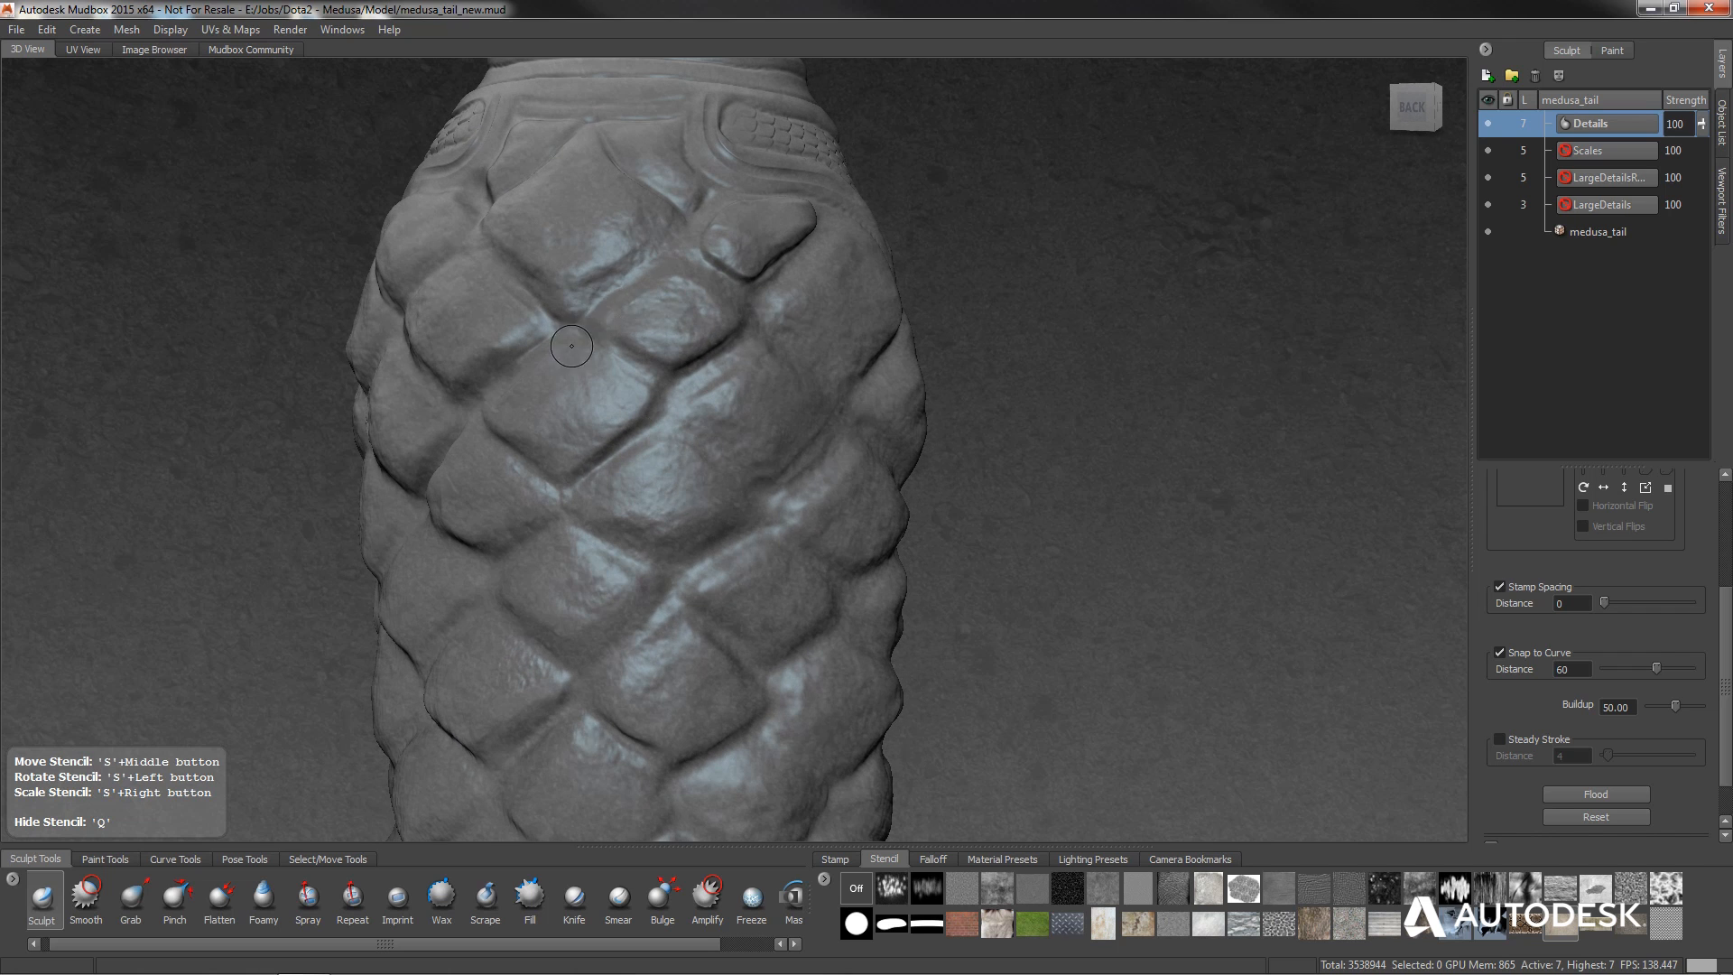
middle_click_drag(660, 342, 775, 368, "alt")
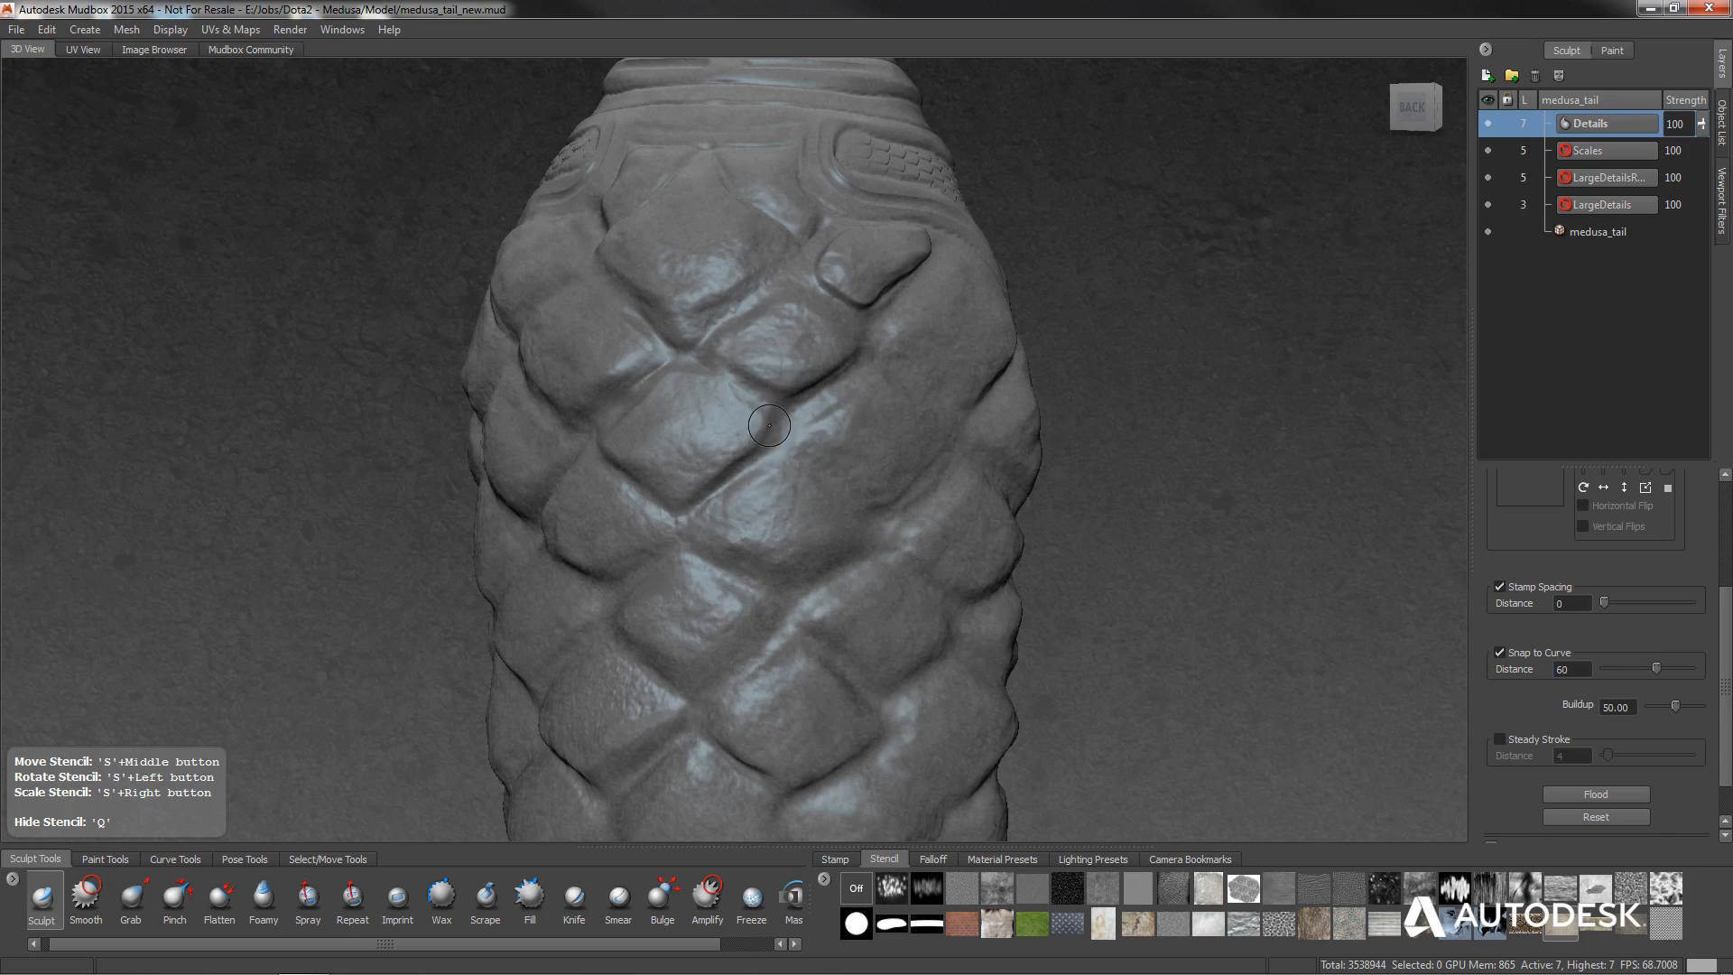
left_click_drag(769, 426, 696, 434, "alt")
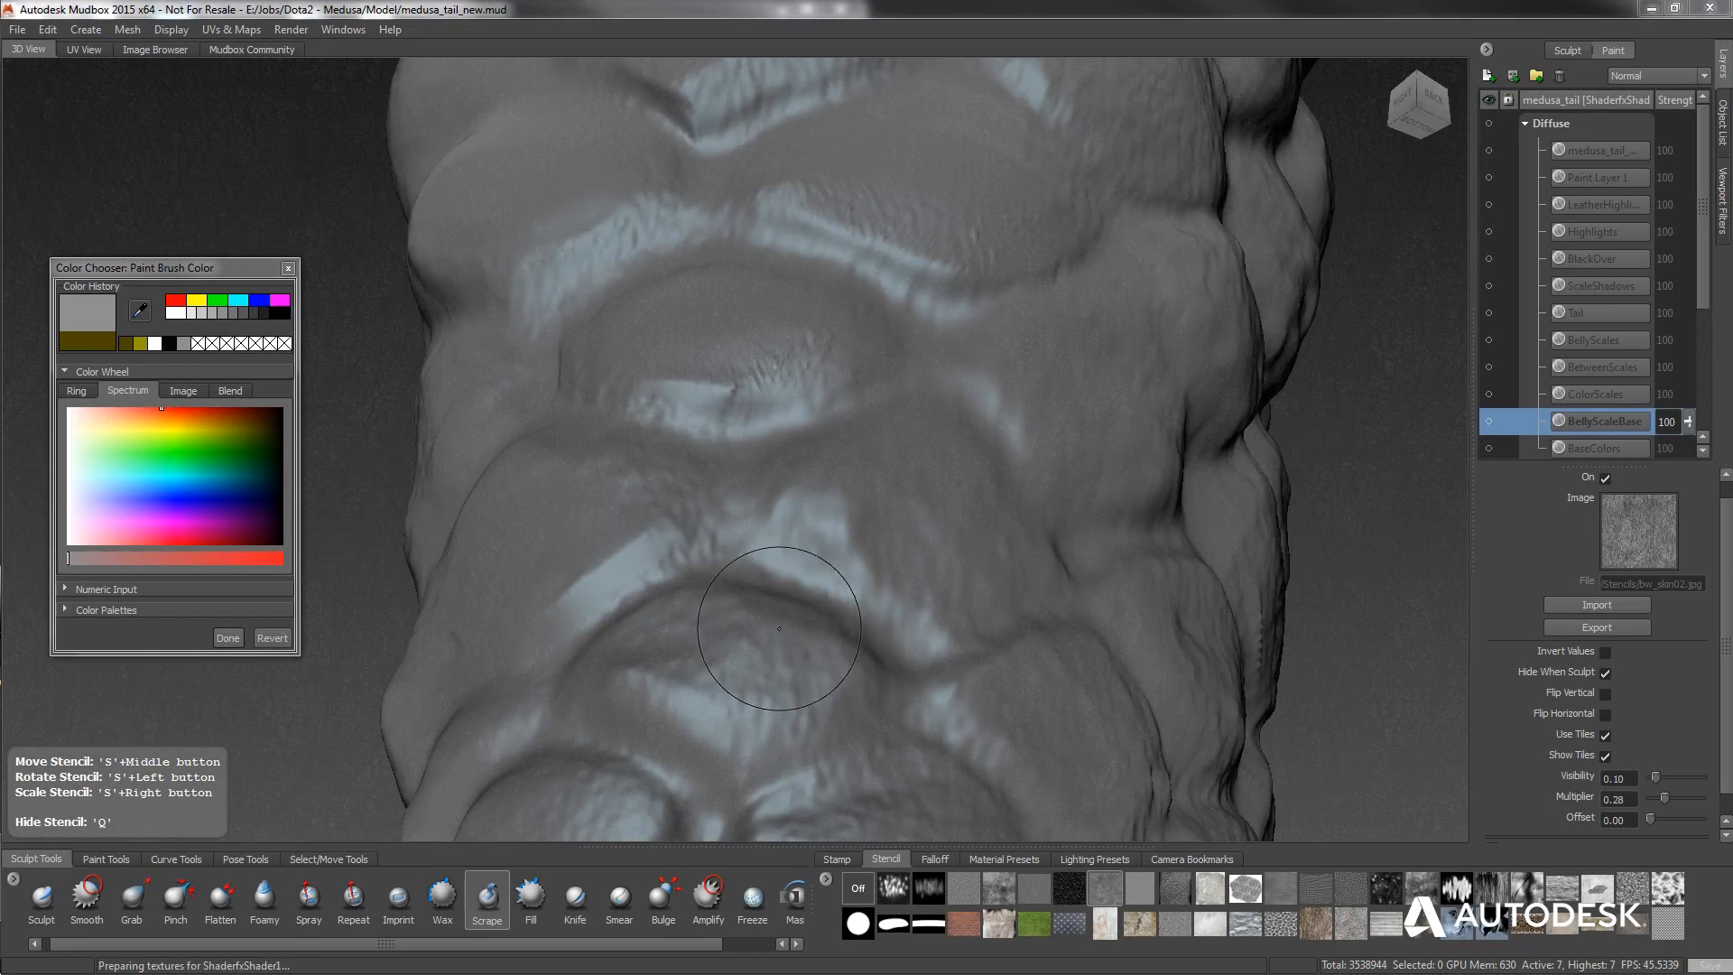
mouse_move(794, 298)
left_mouse_down("alt")
mouse_move(758, 202)
mouse_move(704, 325)
mouse_move(694, 436)
left_mouse_up("alt")
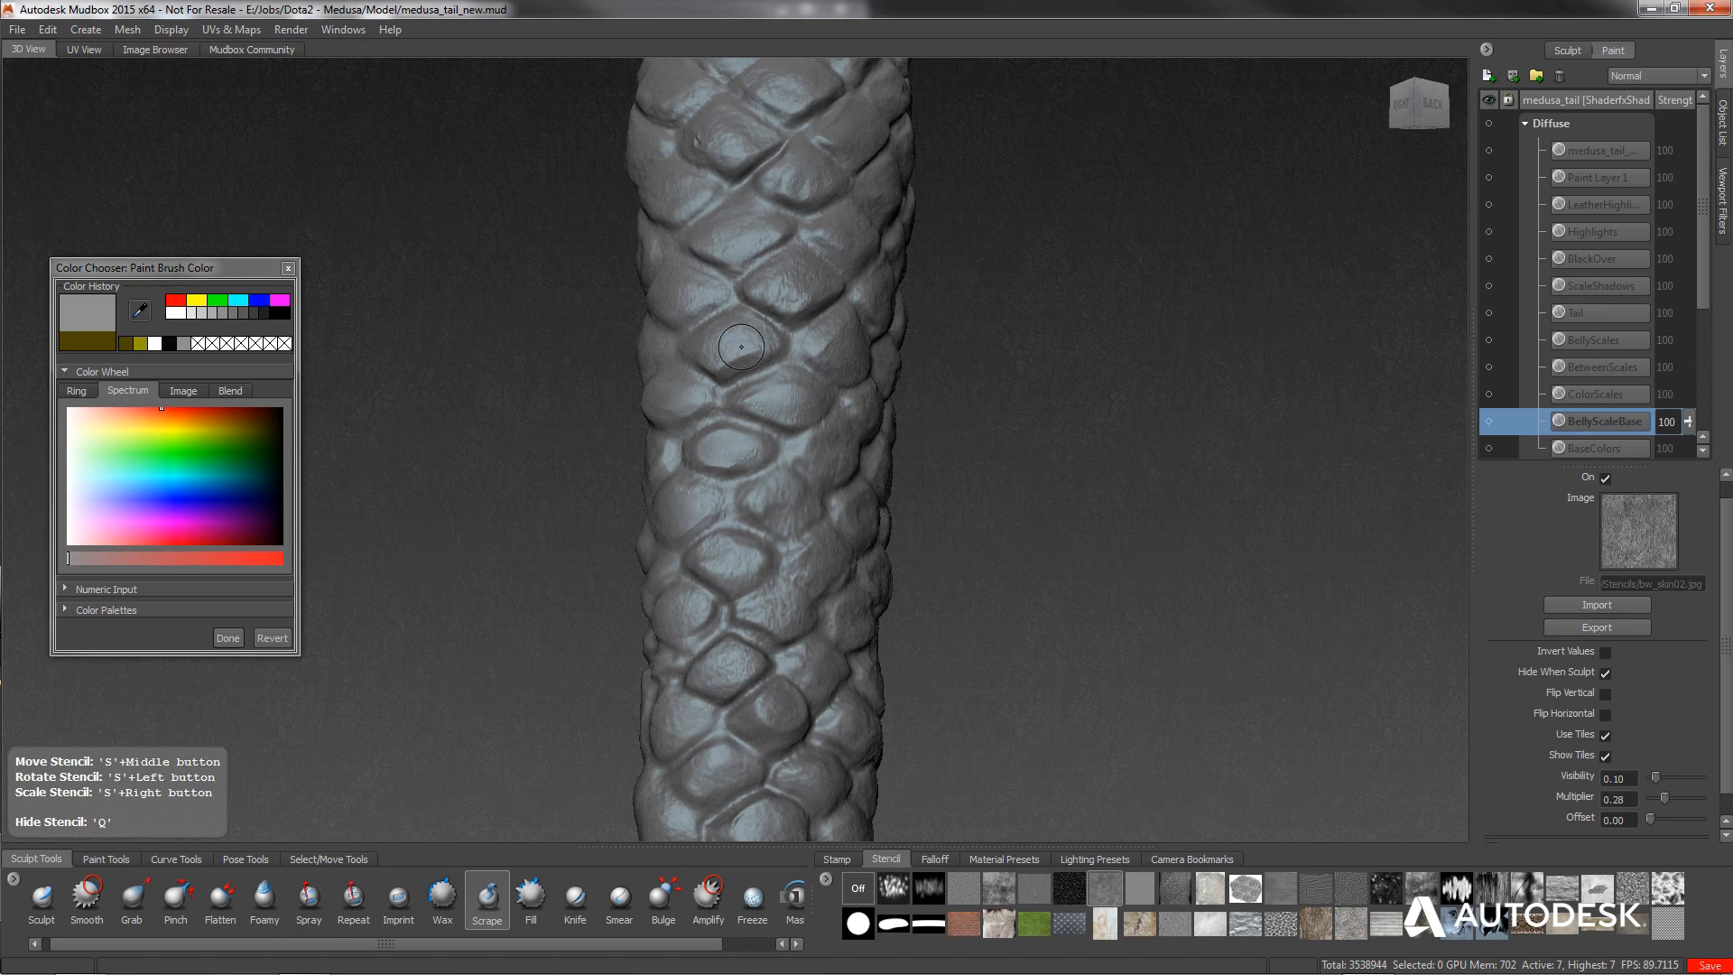
right_click_drag(742, 347, 756, 266, "alt")
middle_click_drag(795, 245, 812, 515, "alt")
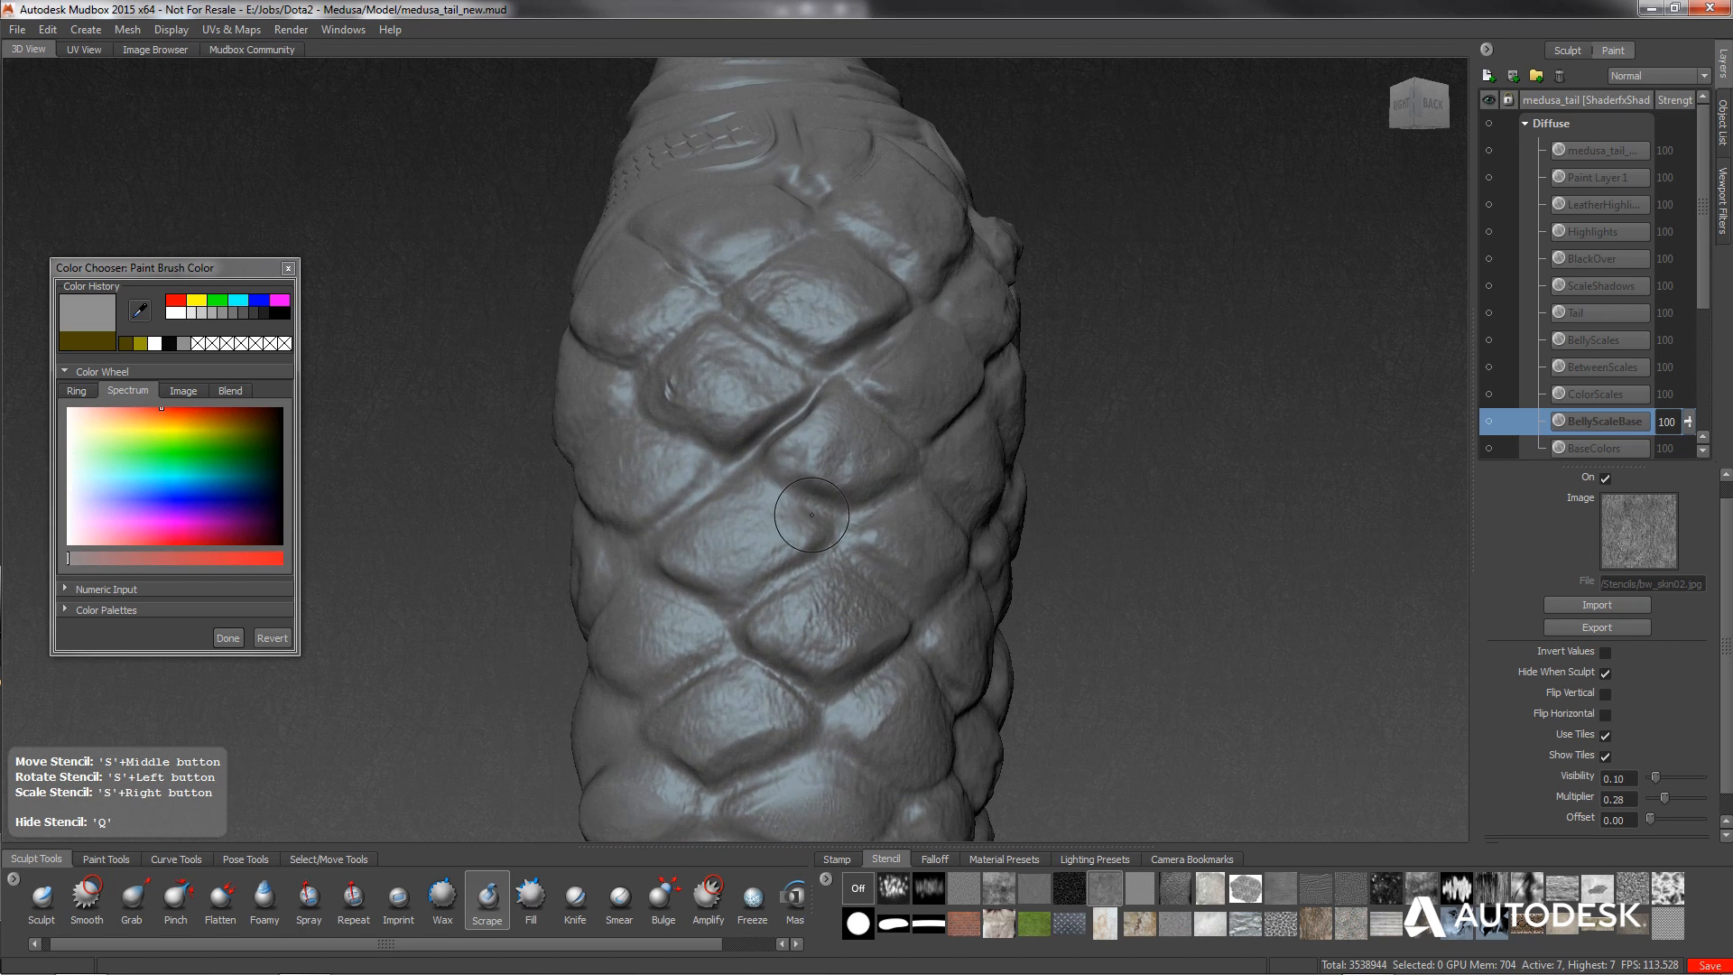
Try the Scrape tool with the grey skin stencil active on one upper scale between the tail's right side and back.
right_click_drag(811, 515, 862, 632, "alt")
mouse_move(717, 365)
left_mouse_down("alt")
mouse_move(748, 411)
mouse_move(741, 383)
left_mouse_up("alt")
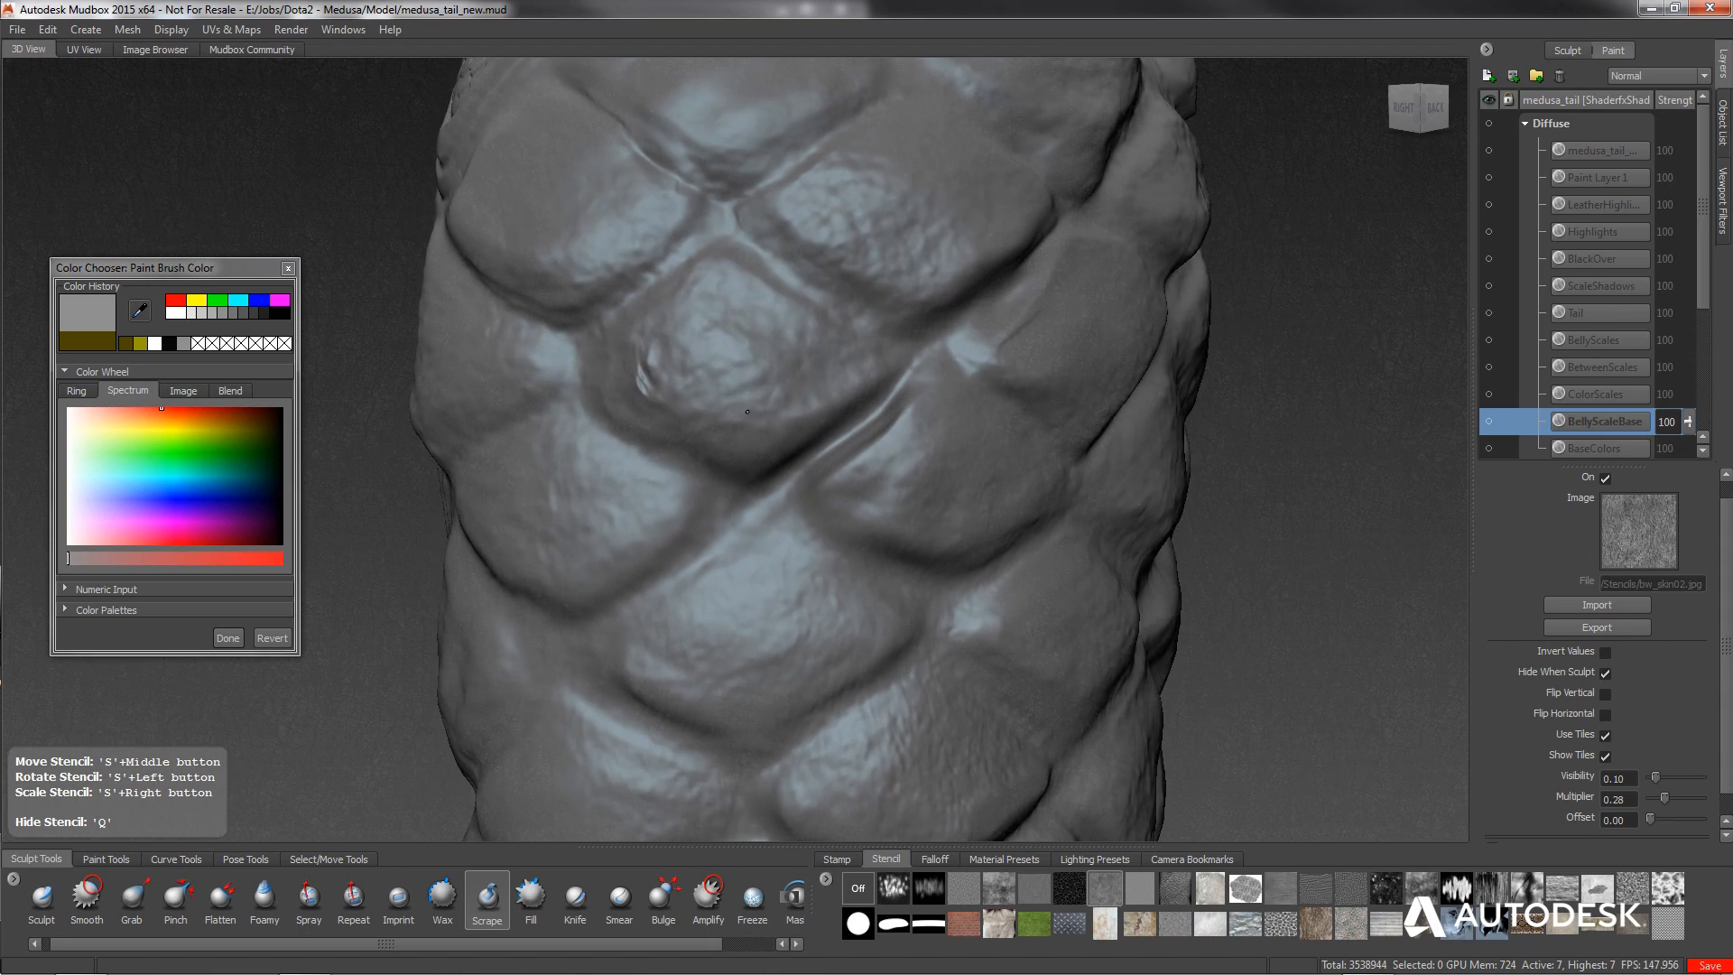
mouse_move(741, 381)
right_mouse_down("alt")
mouse_move(758, 408)
mouse_move(749, 390)
right_mouse_up("alt")
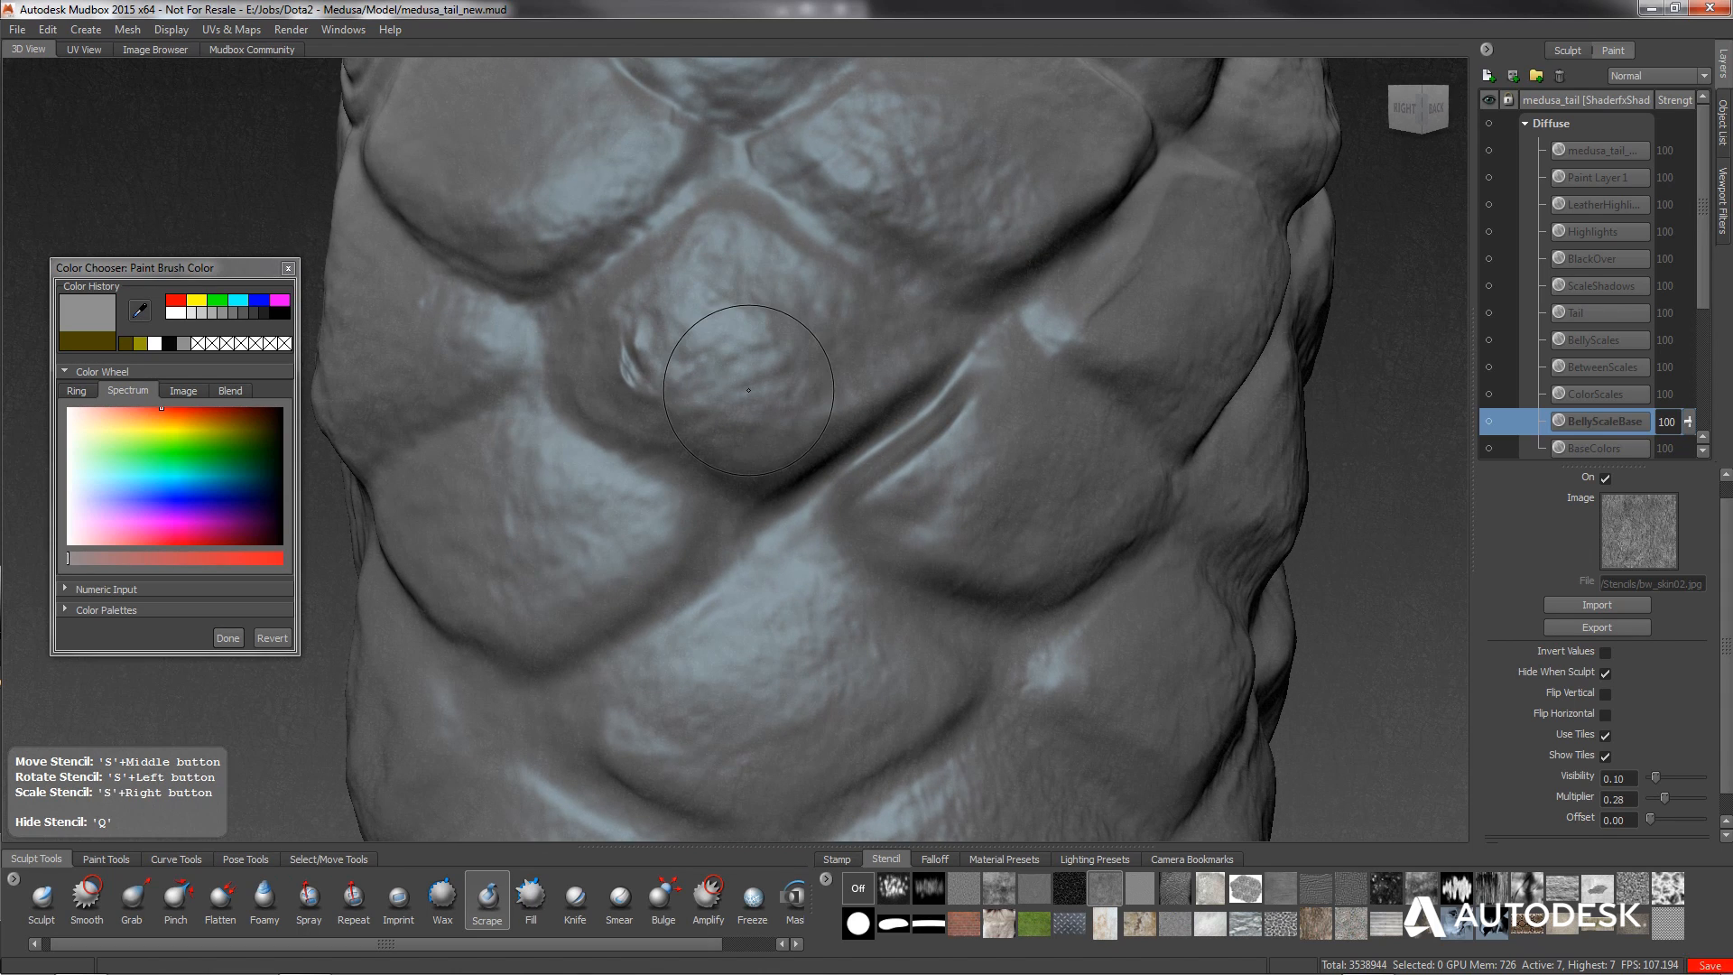
left_click(488, 896)
left_click_drag(731, 282, 715, 357)
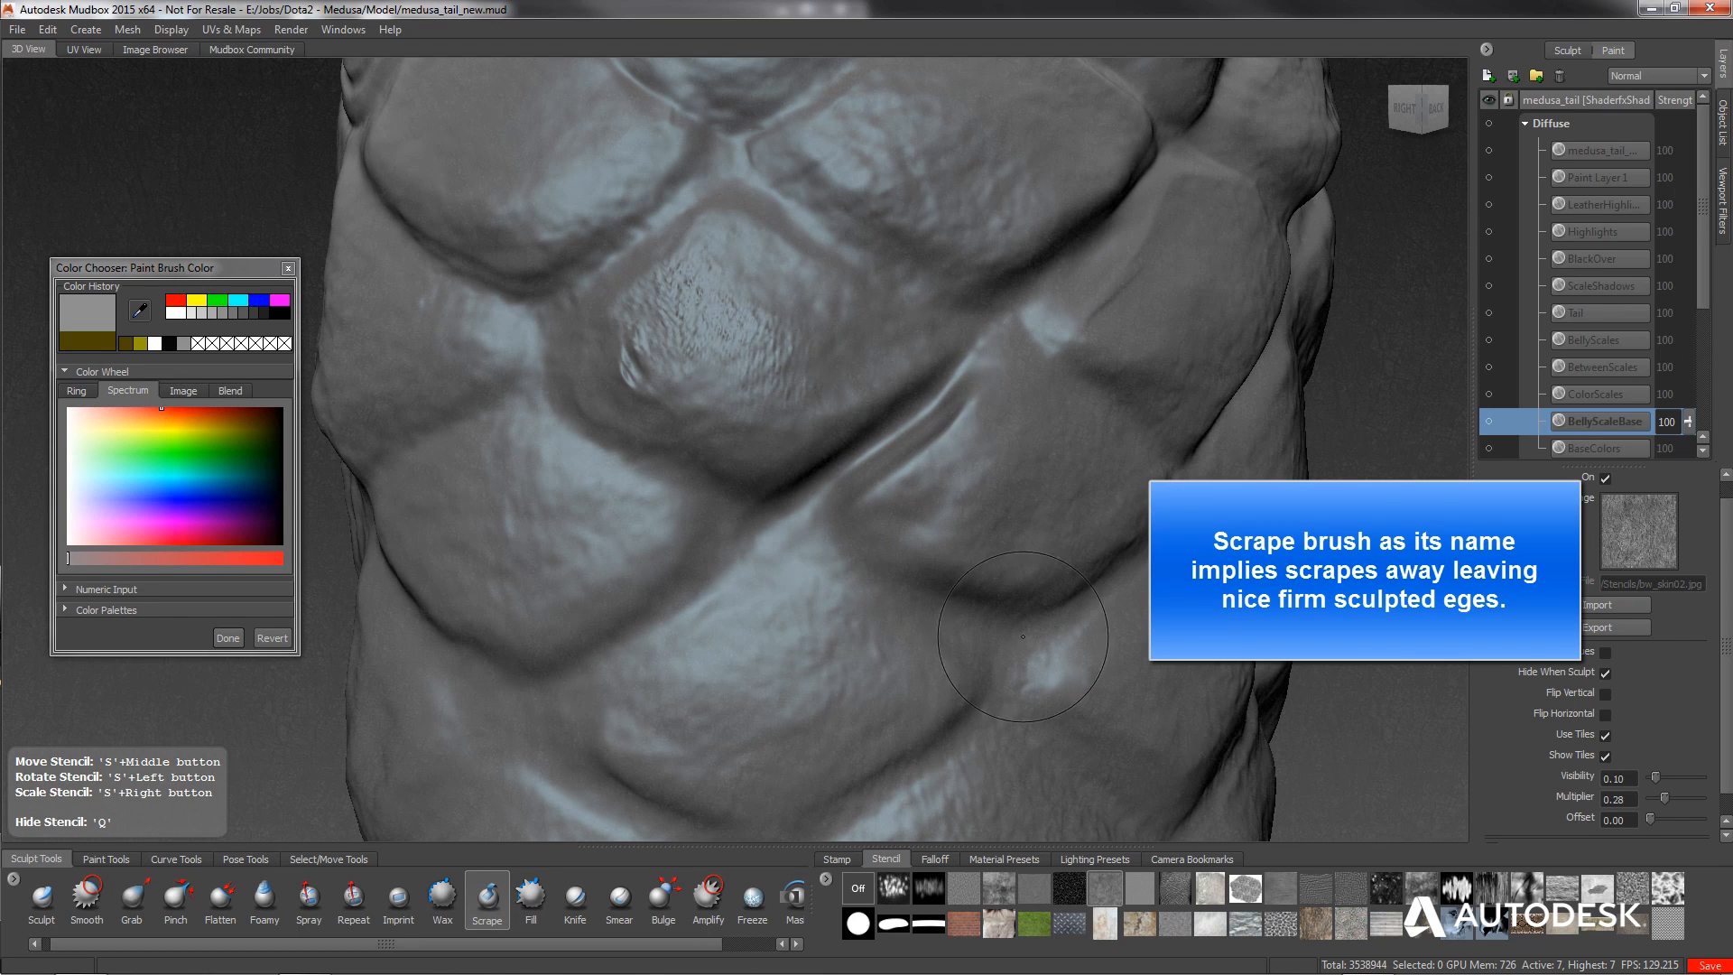
left_click_drag(713, 271, 664, 352)
Turn the stencil off and scrape the same upper scale into a smooth, flat surface.
left_click(859, 890)
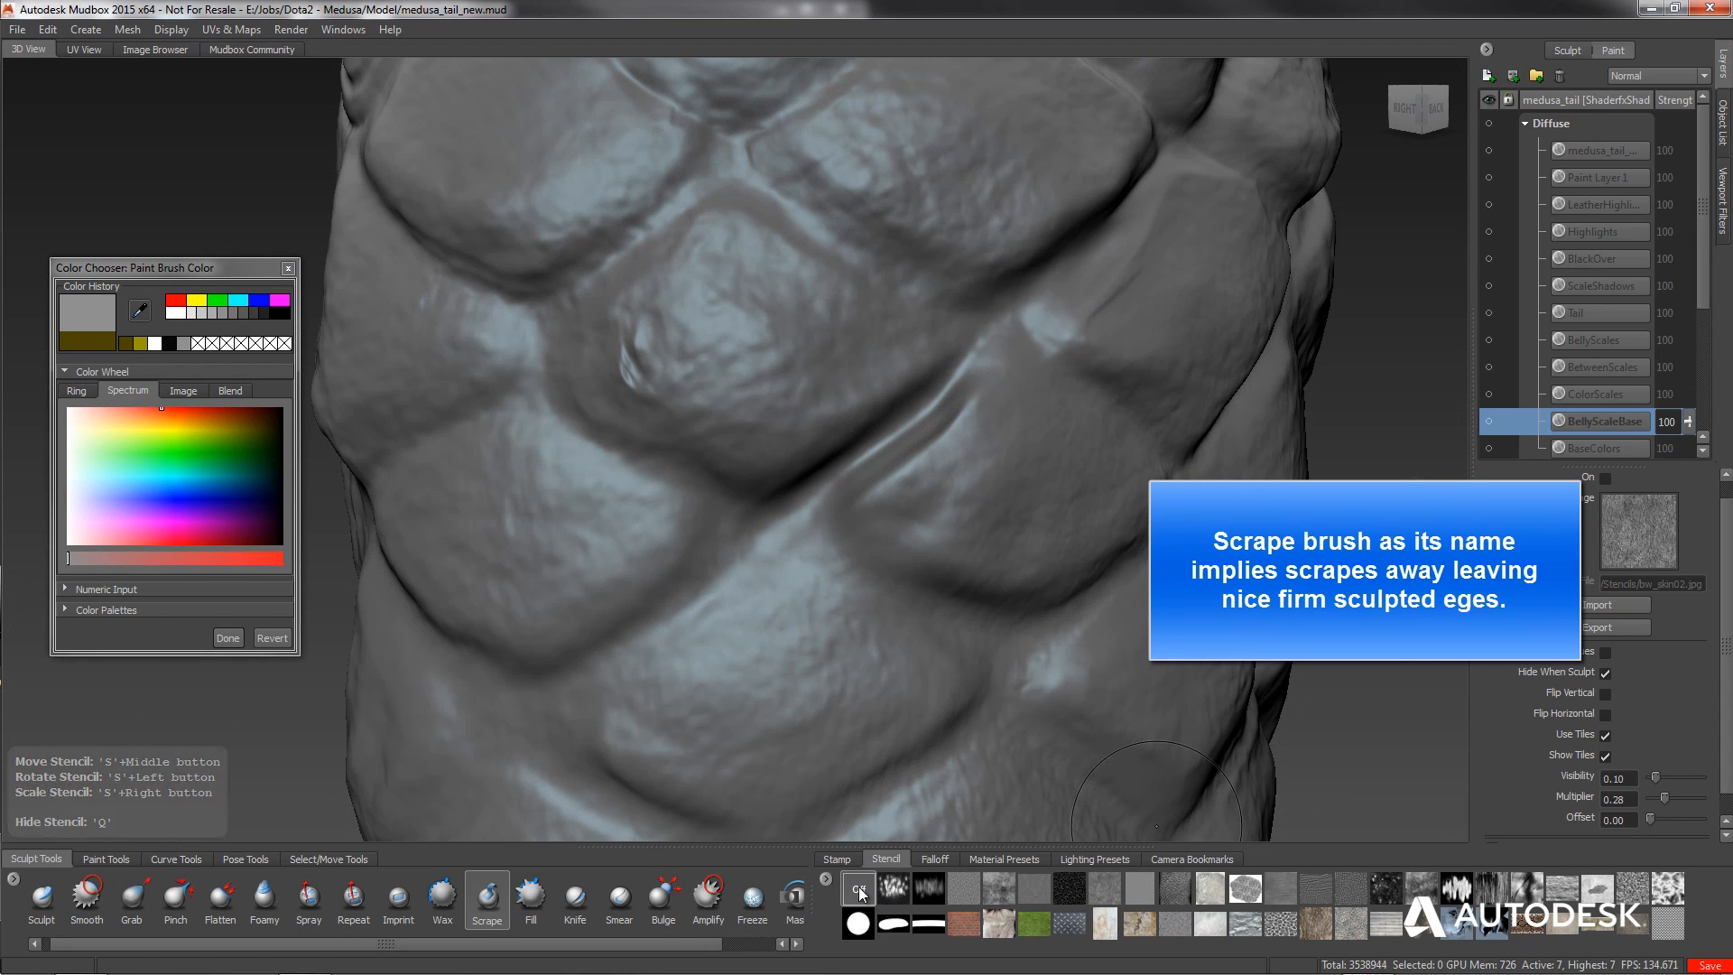
left_click_drag(638, 311, 740, 370)
mouse_move(632, 361)
left_mouse_down()
mouse_move(759, 425)
mouse_move(780, 370)
mouse_move(736, 316)
mouse_move(802, 271)
left_mouse_up()
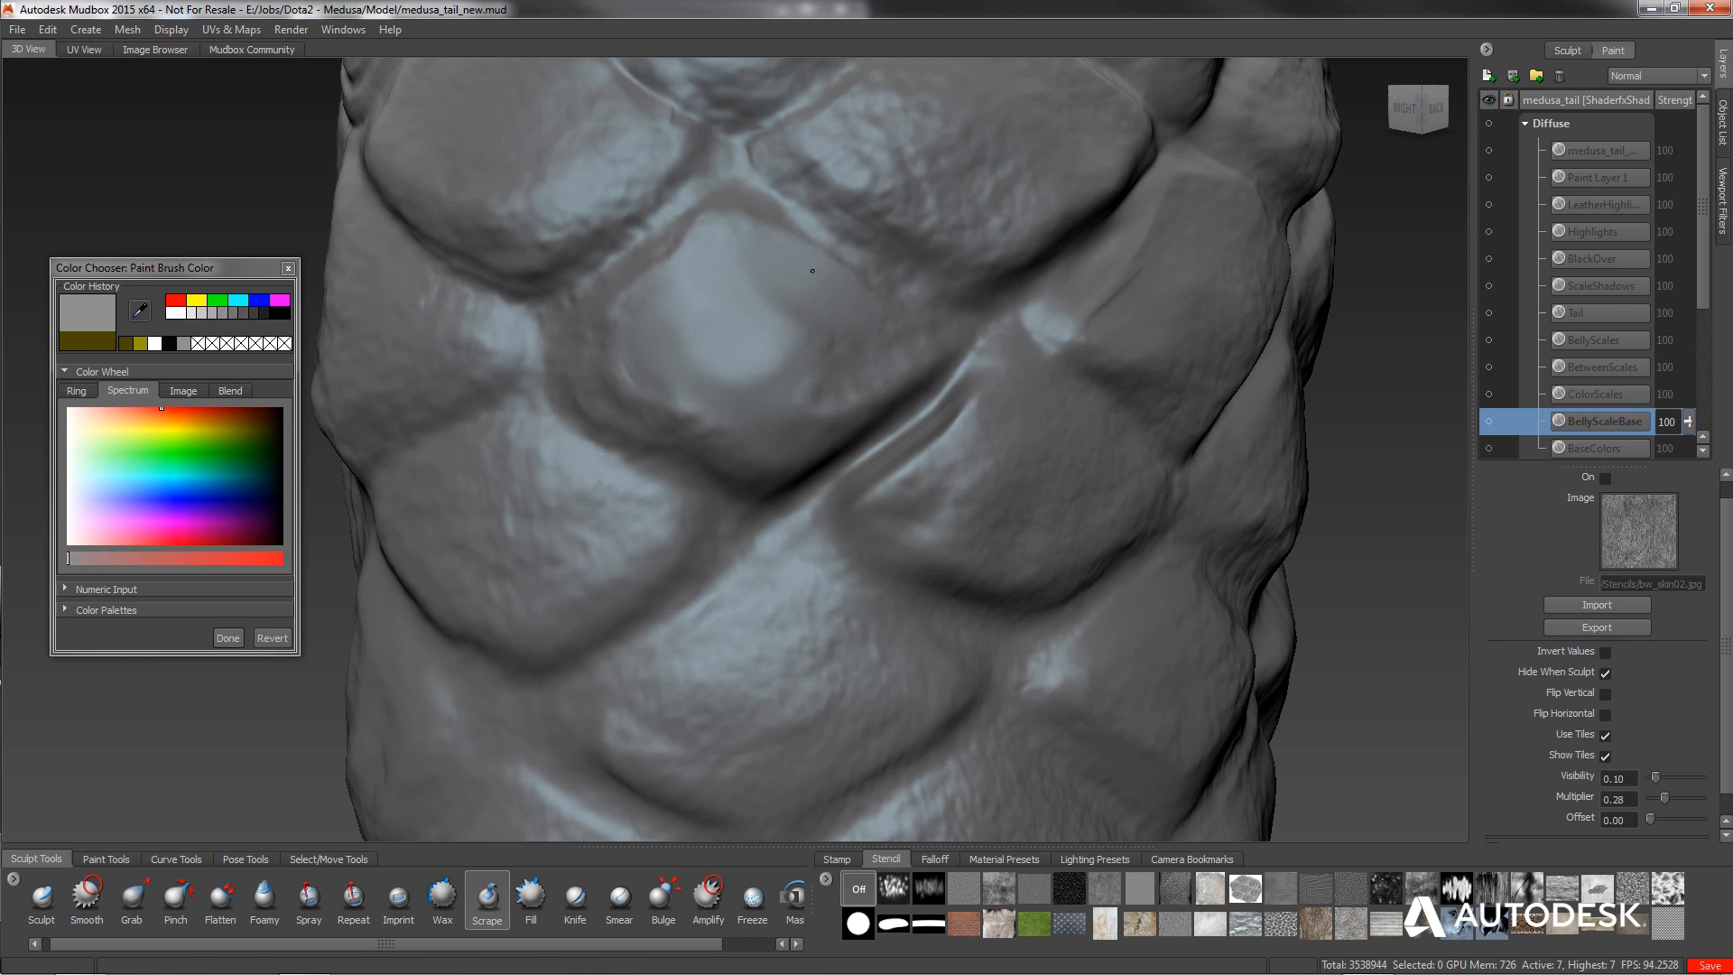
mouse_move(833, 382)
left_mouse_down()
mouse_move(813, 424)
mouse_move(831, 443)
mouse_move(759, 474)
mouse_move(698, 418)
mouse_move(768, 388)
mouse_move(794, 343)
mouse_move(755, 270)
mouse_move(903, 199)
left_mouse_up()
Reactivate the grey skin stencil and scrape its texture into the smoothed scale and the neighbouring scale towards the back.
mouse_move(1102, 577)
left_mouse_down("alt")
mouse_move(993, 533)
mouse_move(934, 431)
mouse_move(866, 415)
mouse_move(984, 460)
mouse_move(975, 537)
left_mouse_up("alt")
left_click(1105, 890)
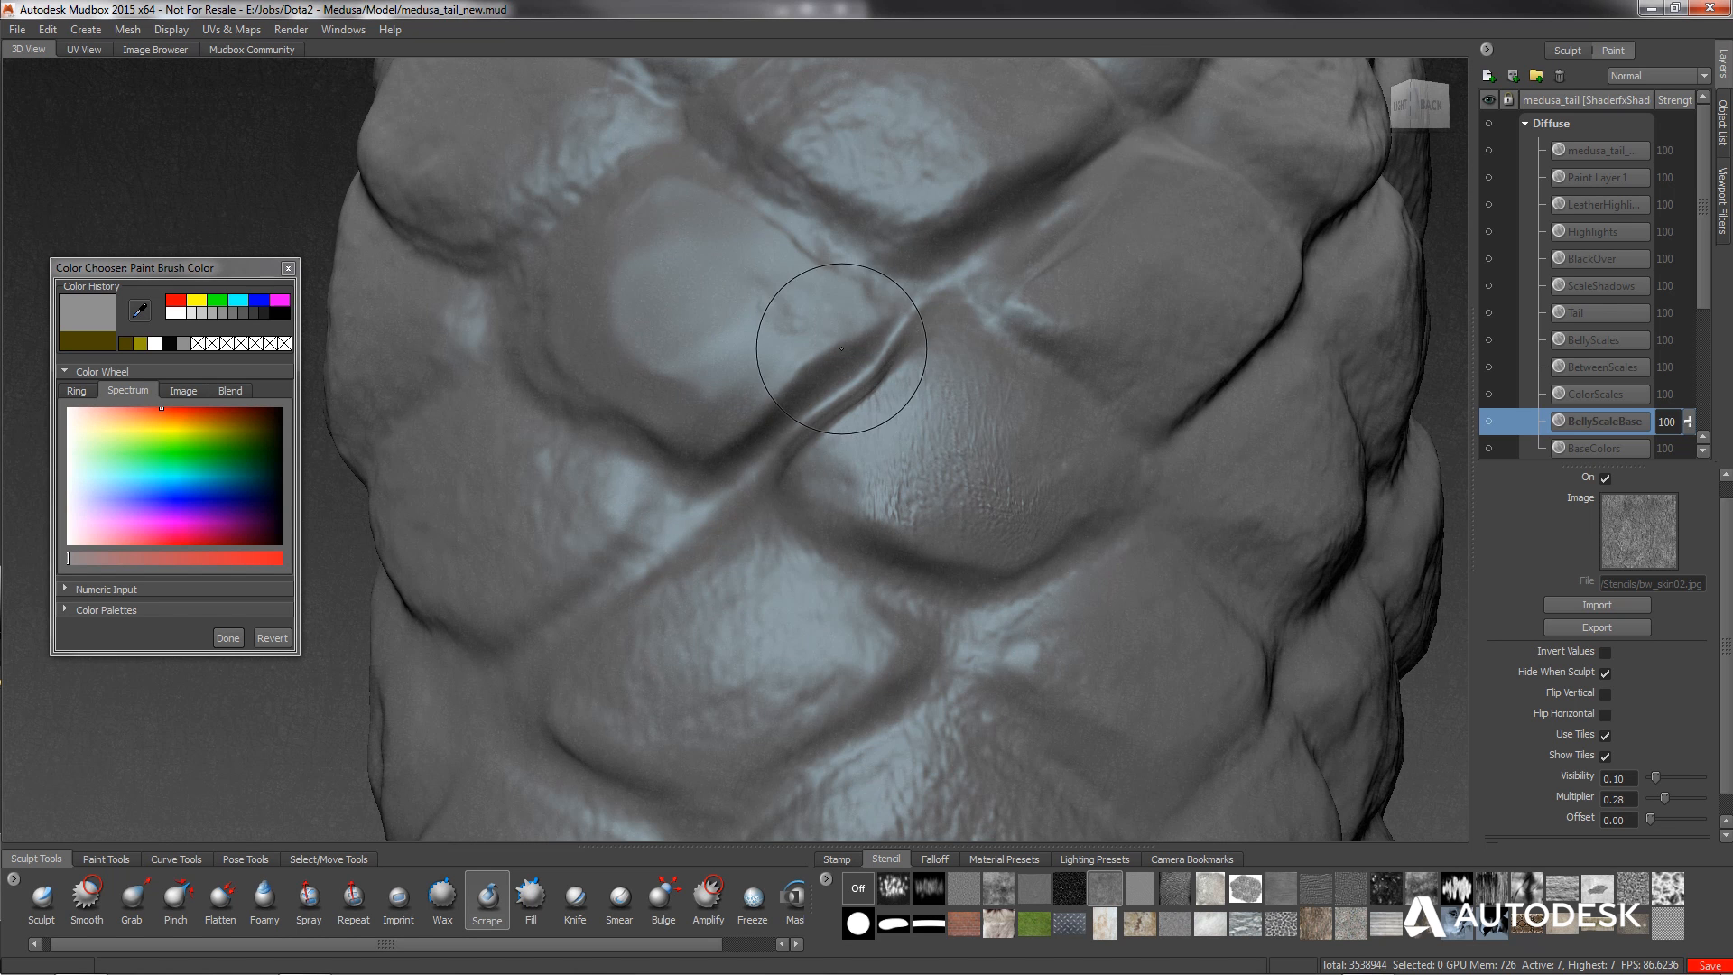
left_click_drag(439, 476, 490, 495, "alt")
left_click_drag(733, 350, 696, 360)
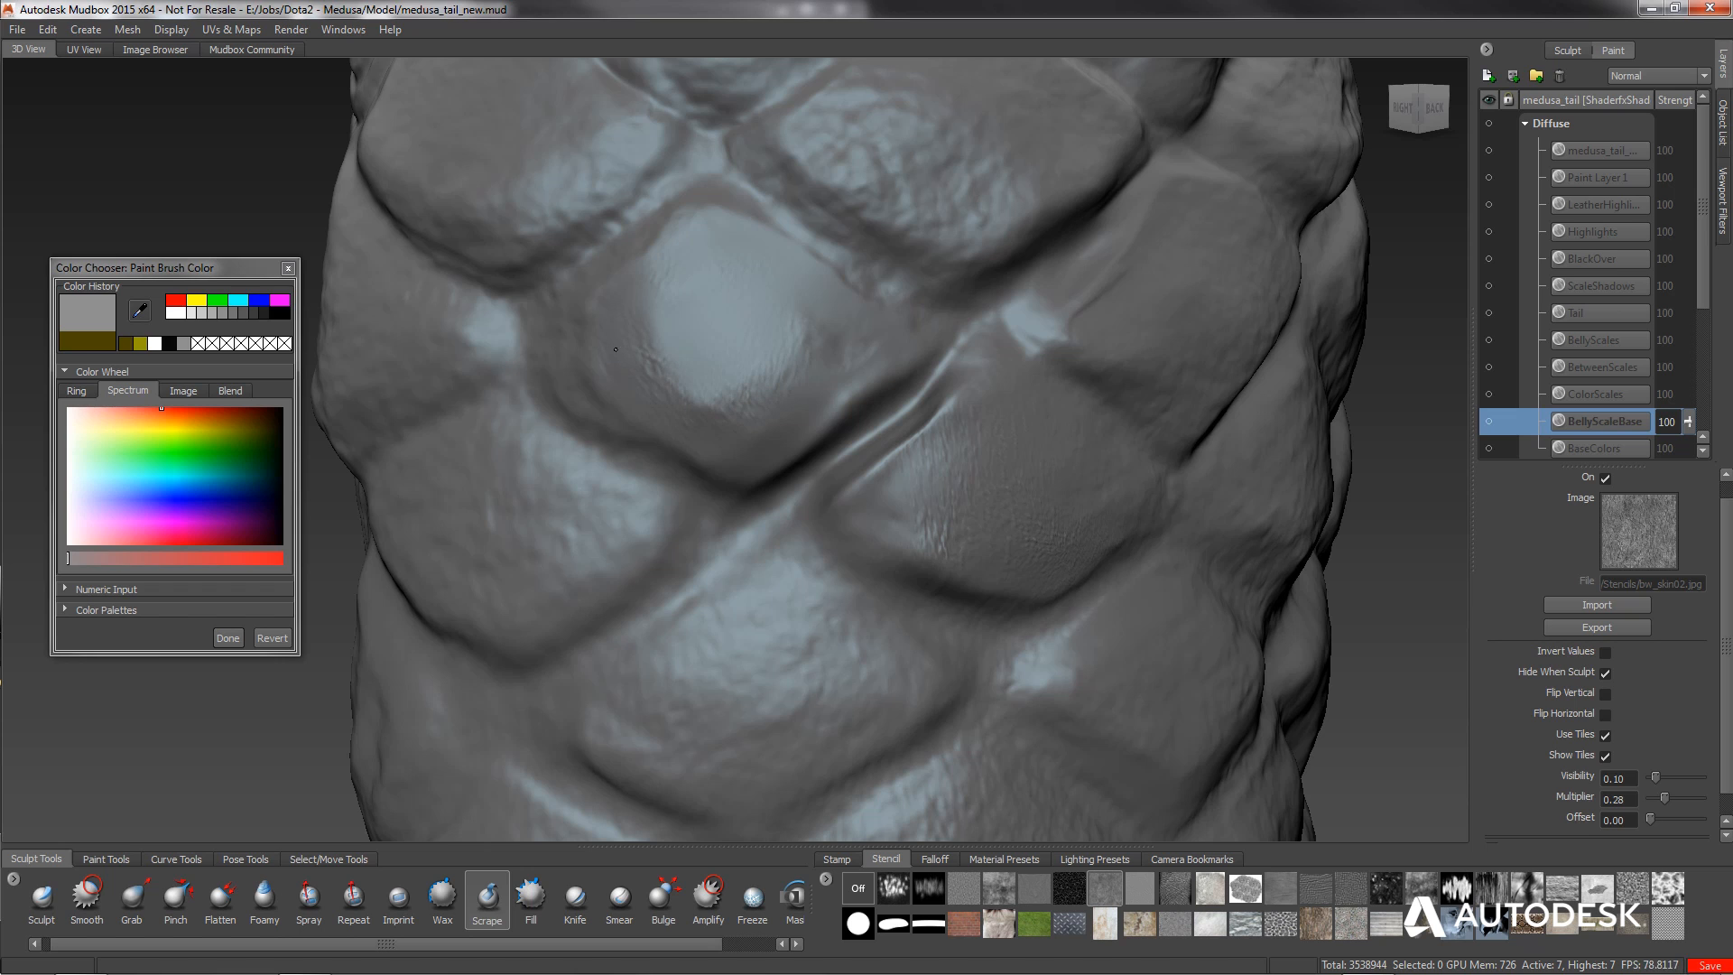
Reduce the Scrape brush size to about 3.40 over the diamond-shaped back scale and turn the stencil off.
left_click_drag(1090, 553, 866, 650, "alt")
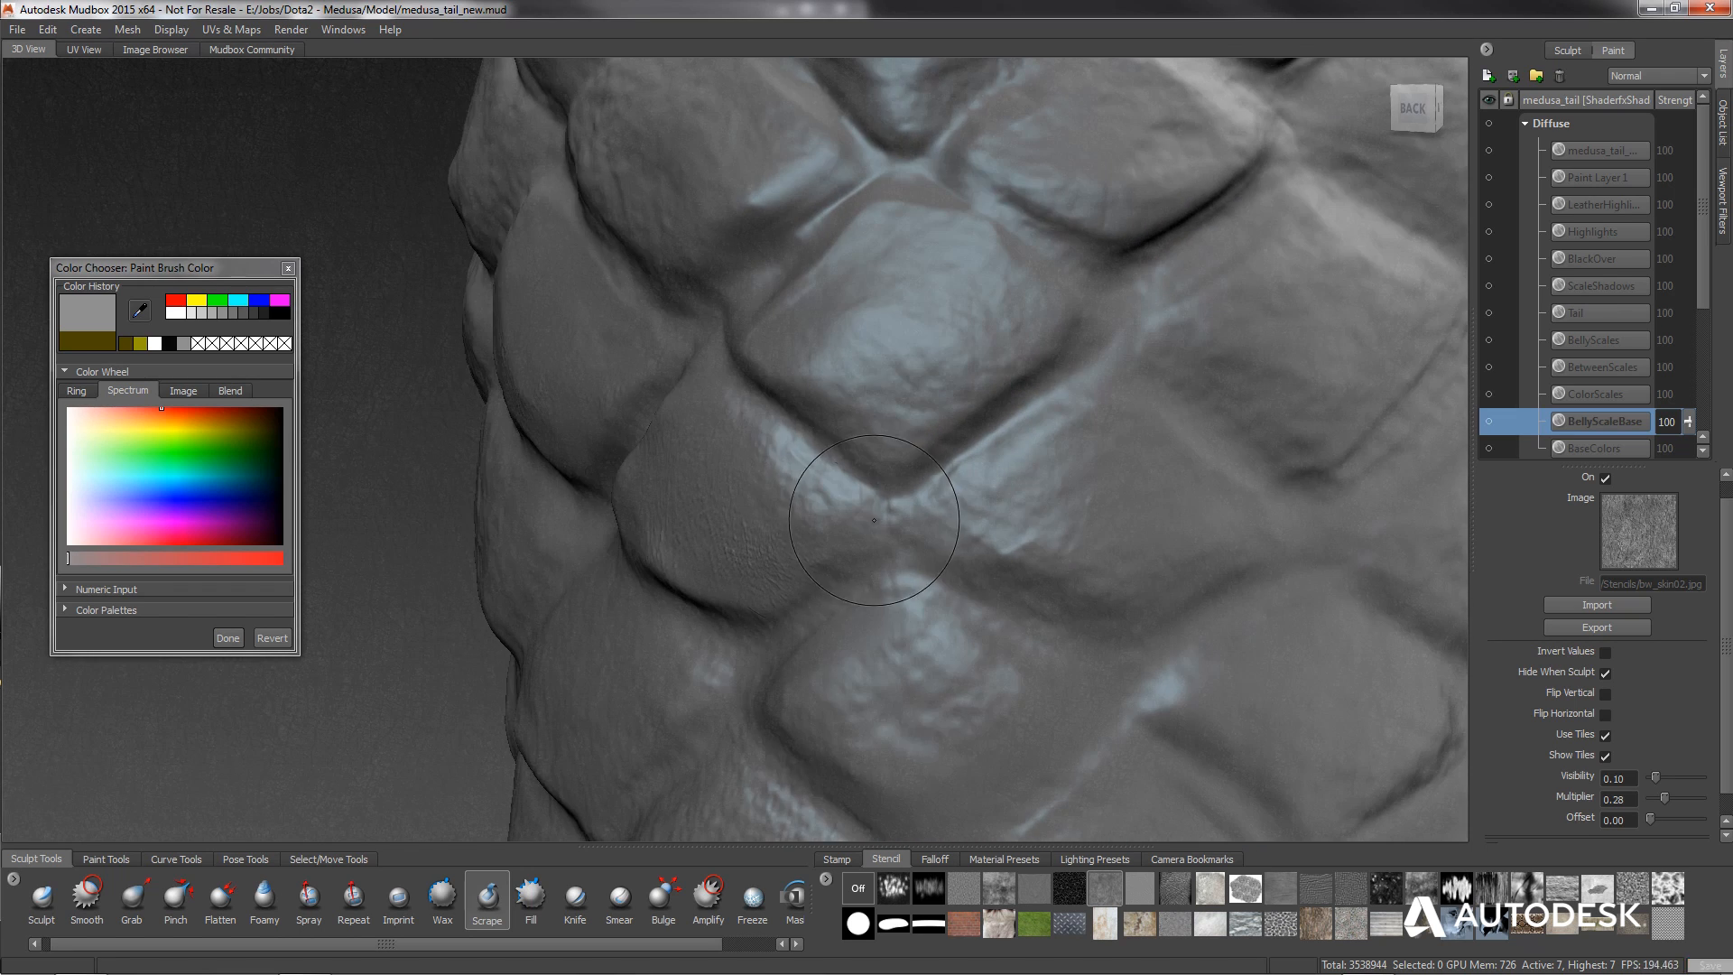
left_click(488, 903)
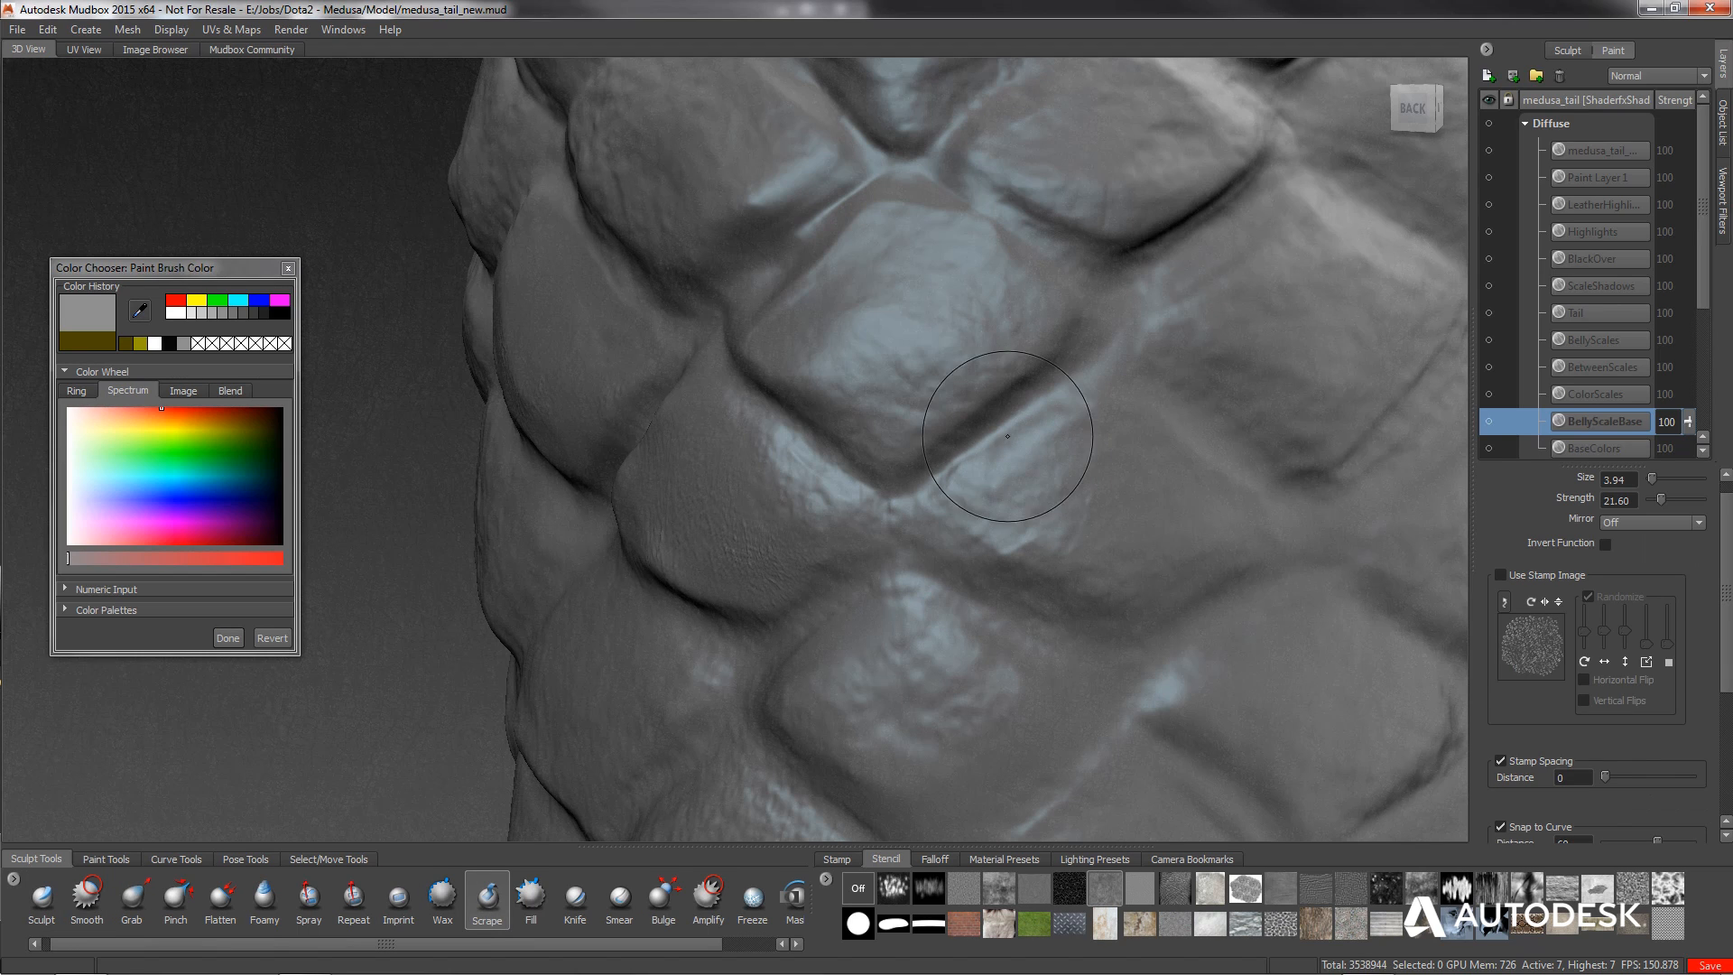
key("b")
mouse_move(963, 367)
left_mouse_down()
mouse_move(936, 366)
mouse_move(951, 366)
left_mouse_up()
left_click(859, 888)
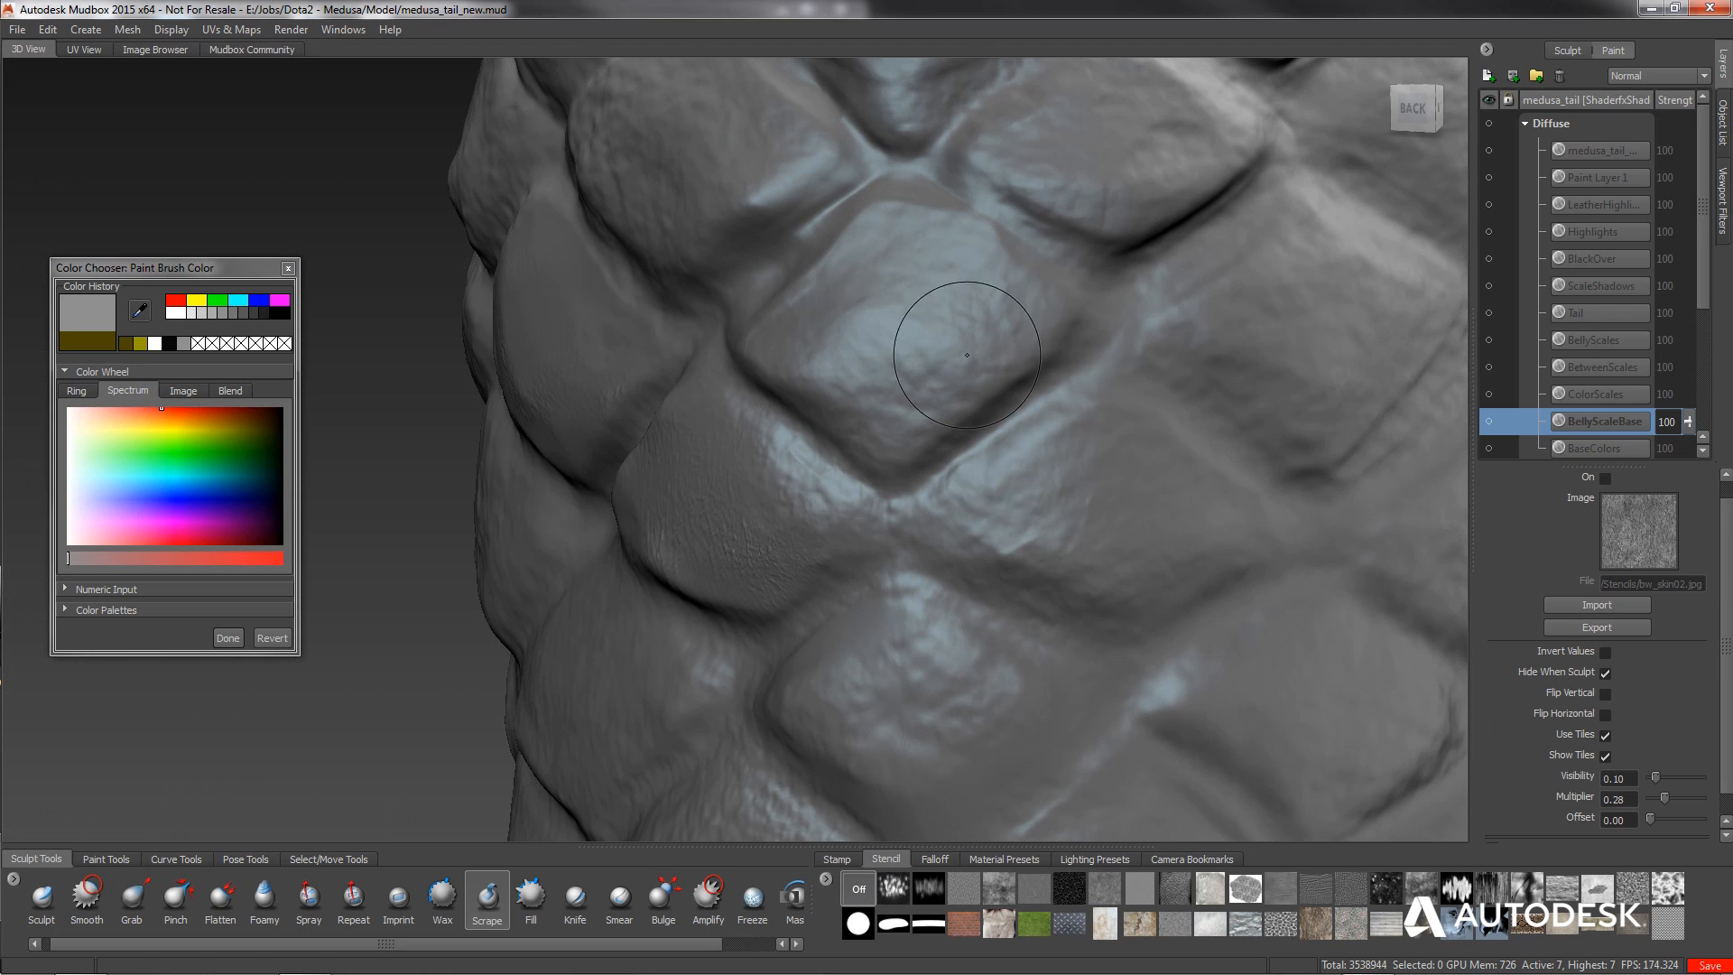
Scrape the diamond-shaped scale in the middle of the back flat, leaving firm edges.
mouse_move(864, 351)
left_mouse_down()
mouse_move(921, 425)
mouse_move(975, 397)
mouse_move(981, 298)
left_mouse_up()
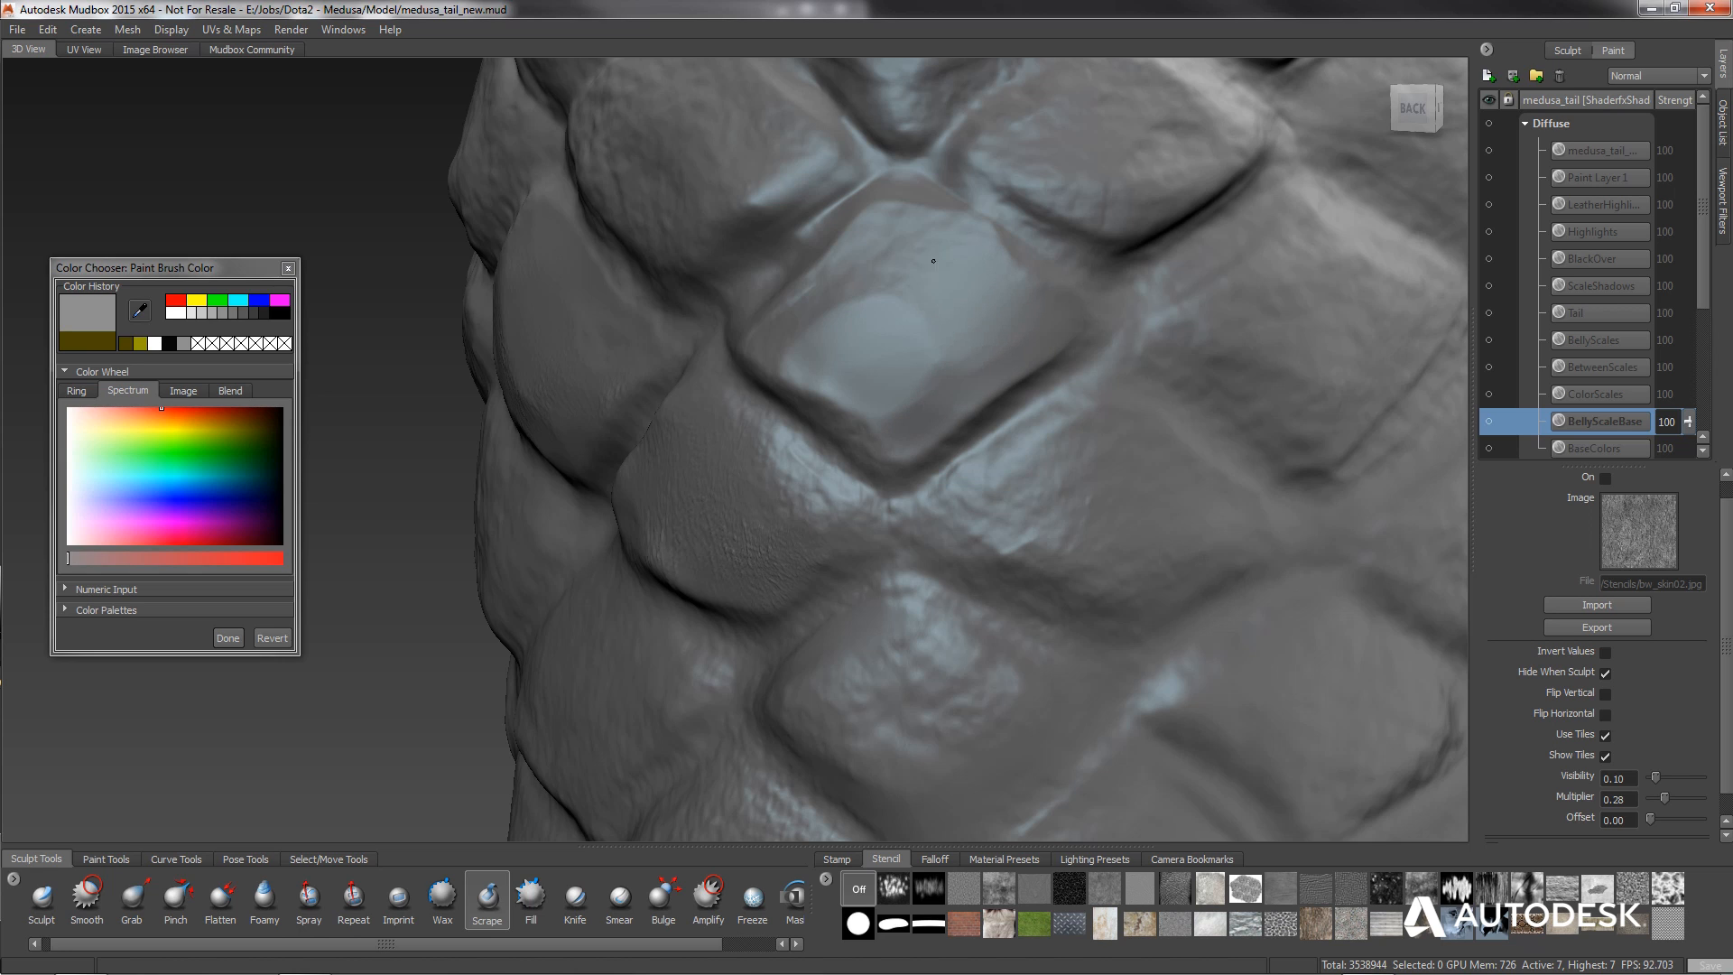
mouse_move(842, 244)
left_mouse_down()
mouse_move(874, 298)
mouse_move(790, 370)
mouse_move(869, 413)
left_mouse_up()
mouse_move(854, 338)
left_mouse_down()
mouse_move(835, 325)
mouse_move(814, 345)
mouse_move(973, 408)
mouse_move(991, 366)
left_mouse_up()
Flatten the scales surrounding and above the diamond-shaped one on the upper back with the Scrape tool.
right_click_drag(975, 448, 878, 300, "alt")
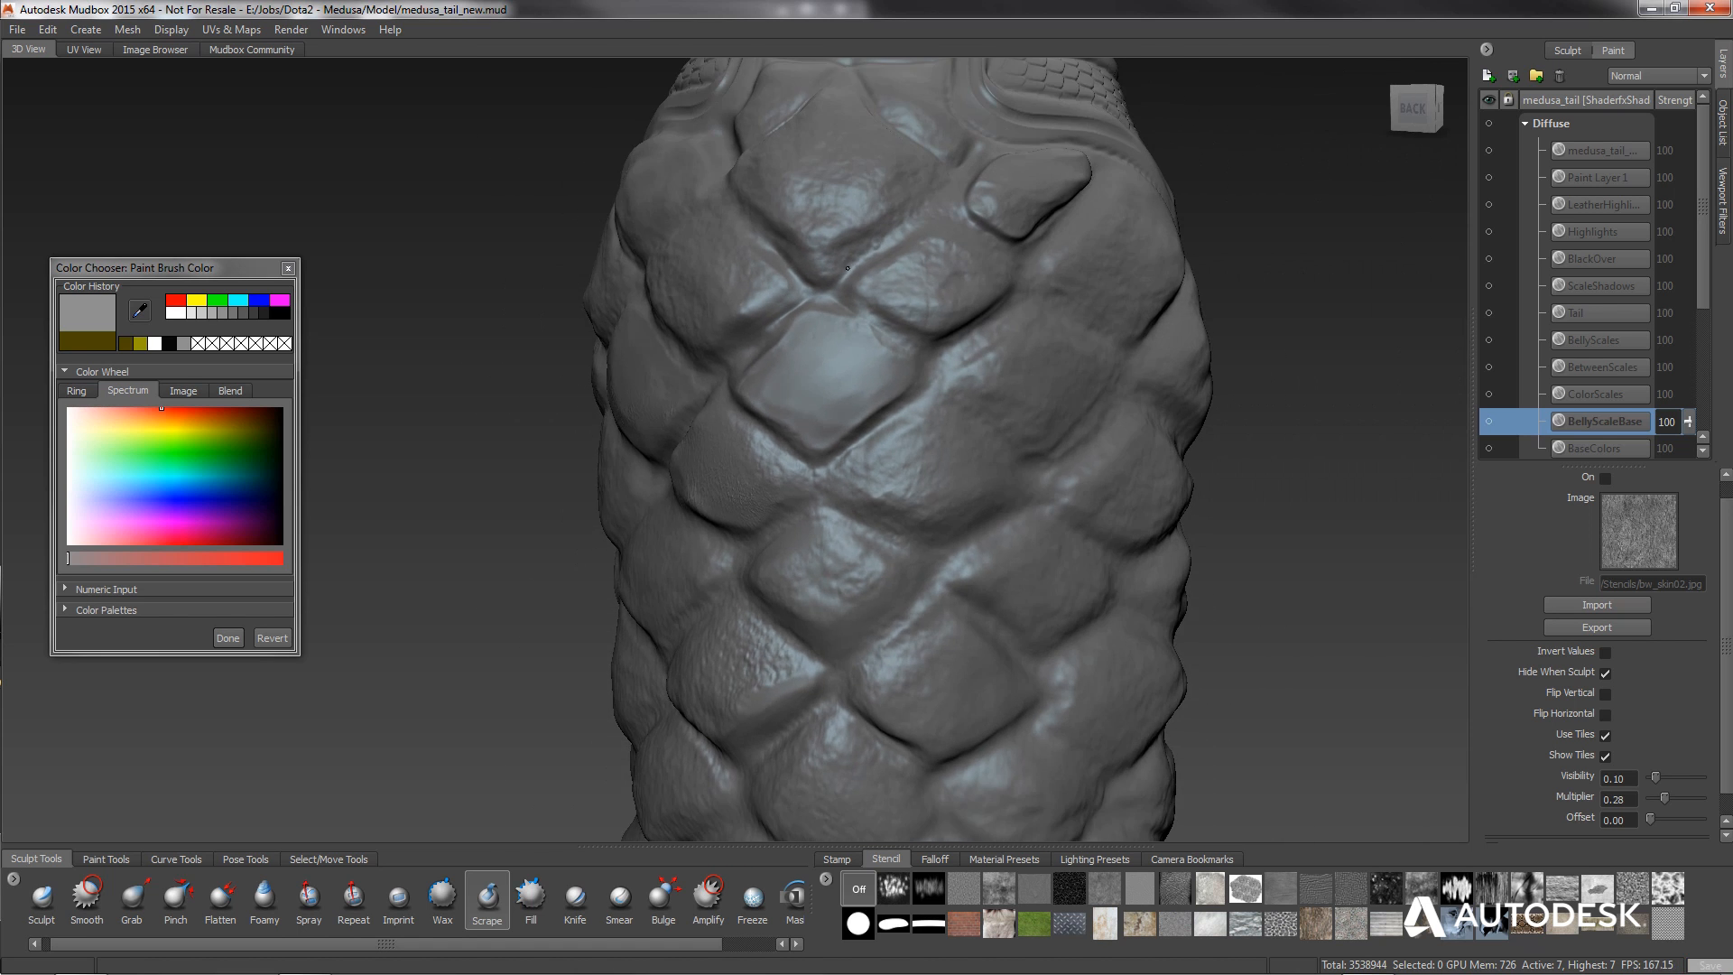
mouse_move(777, 363)
left_mouse_down("alt")
mouse_move(893, 371)
mouse_move(804, 312)
mouse_move(849, 329)
mouse_move(839, 288)
left_mouse_up("alt")
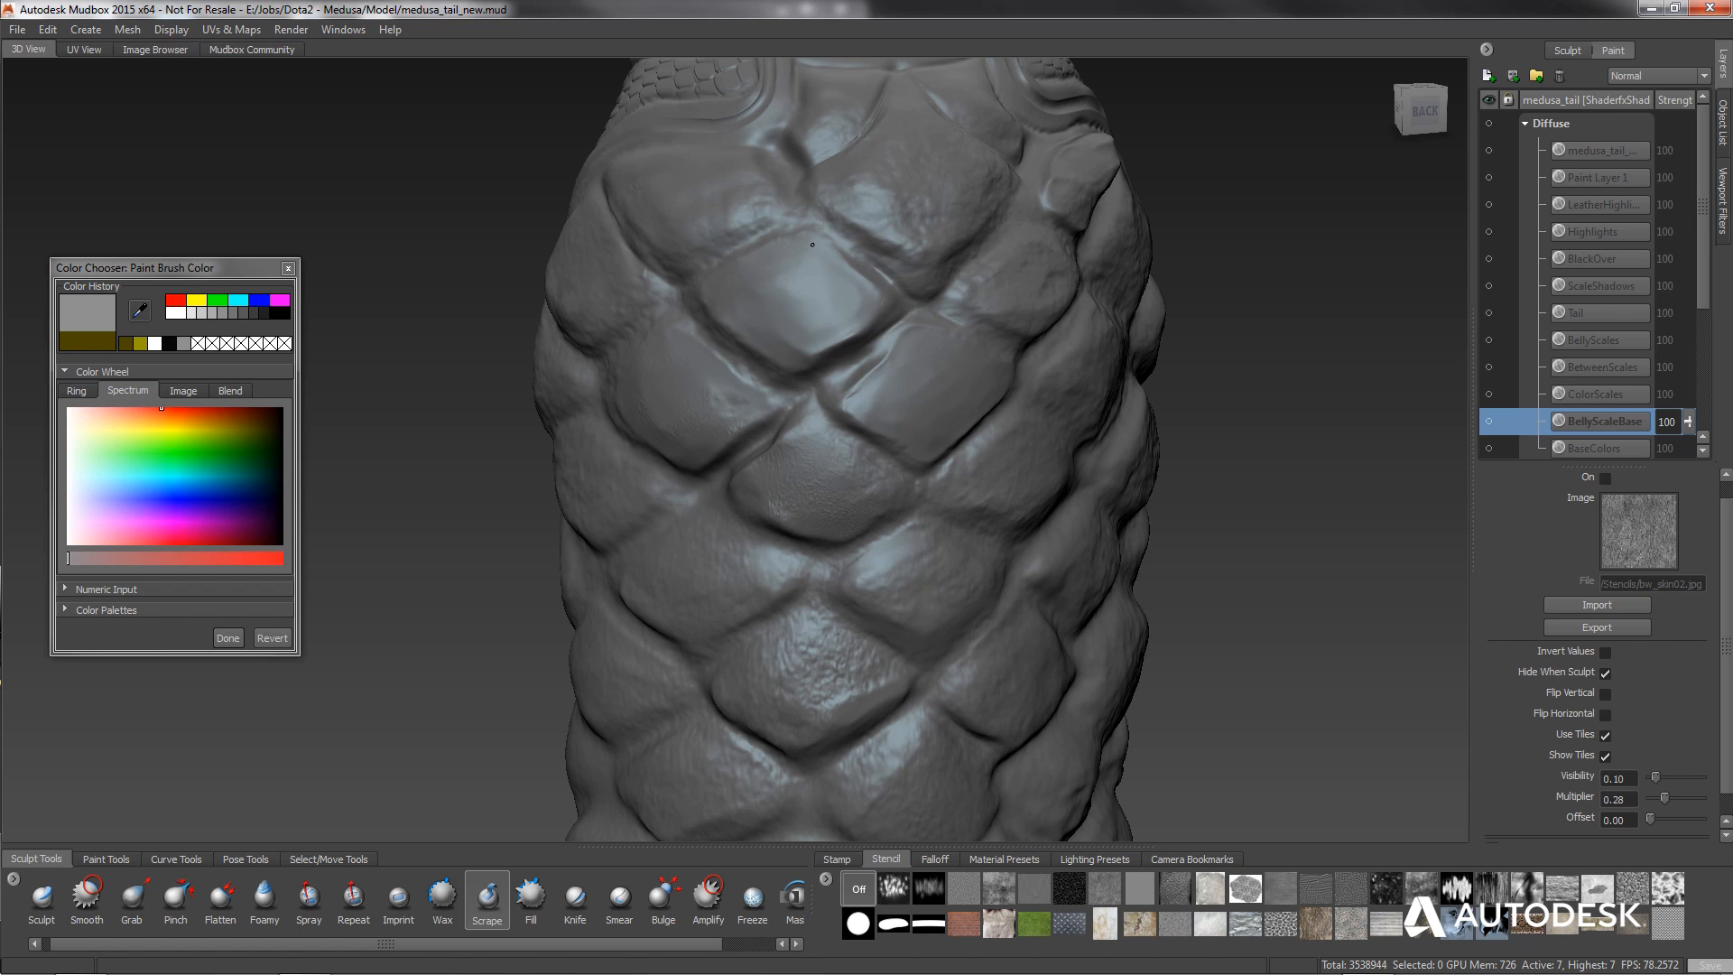
left_click_drag(858, 305, 771, 321, "alt")
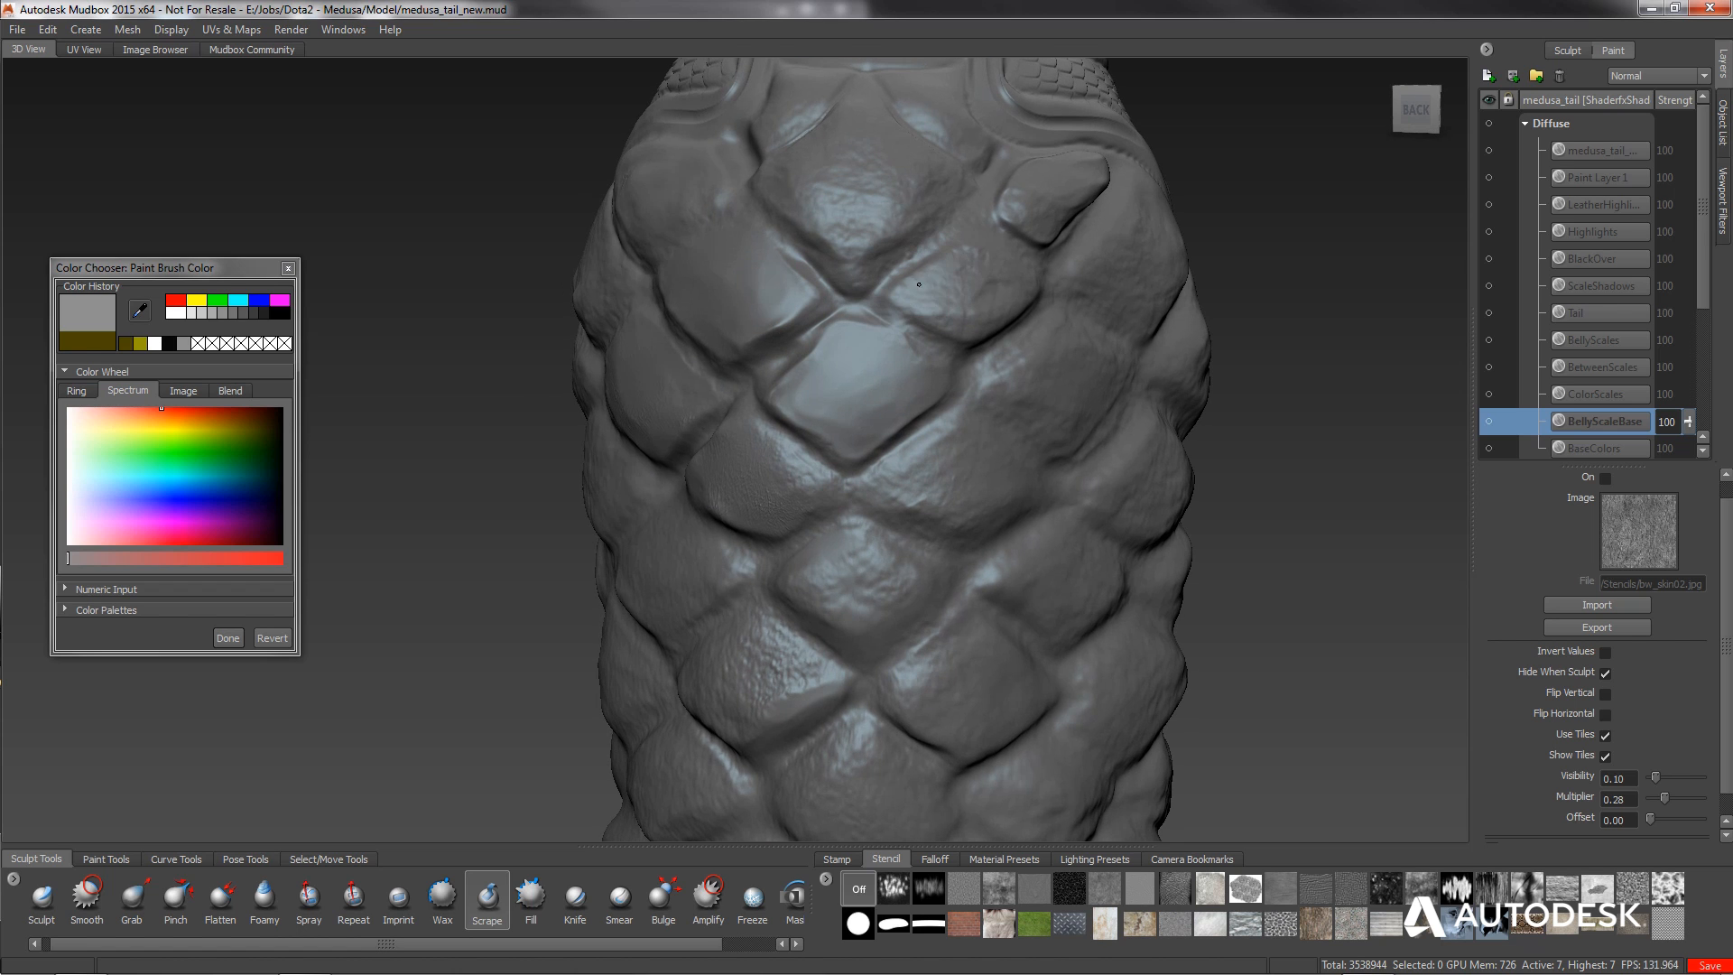
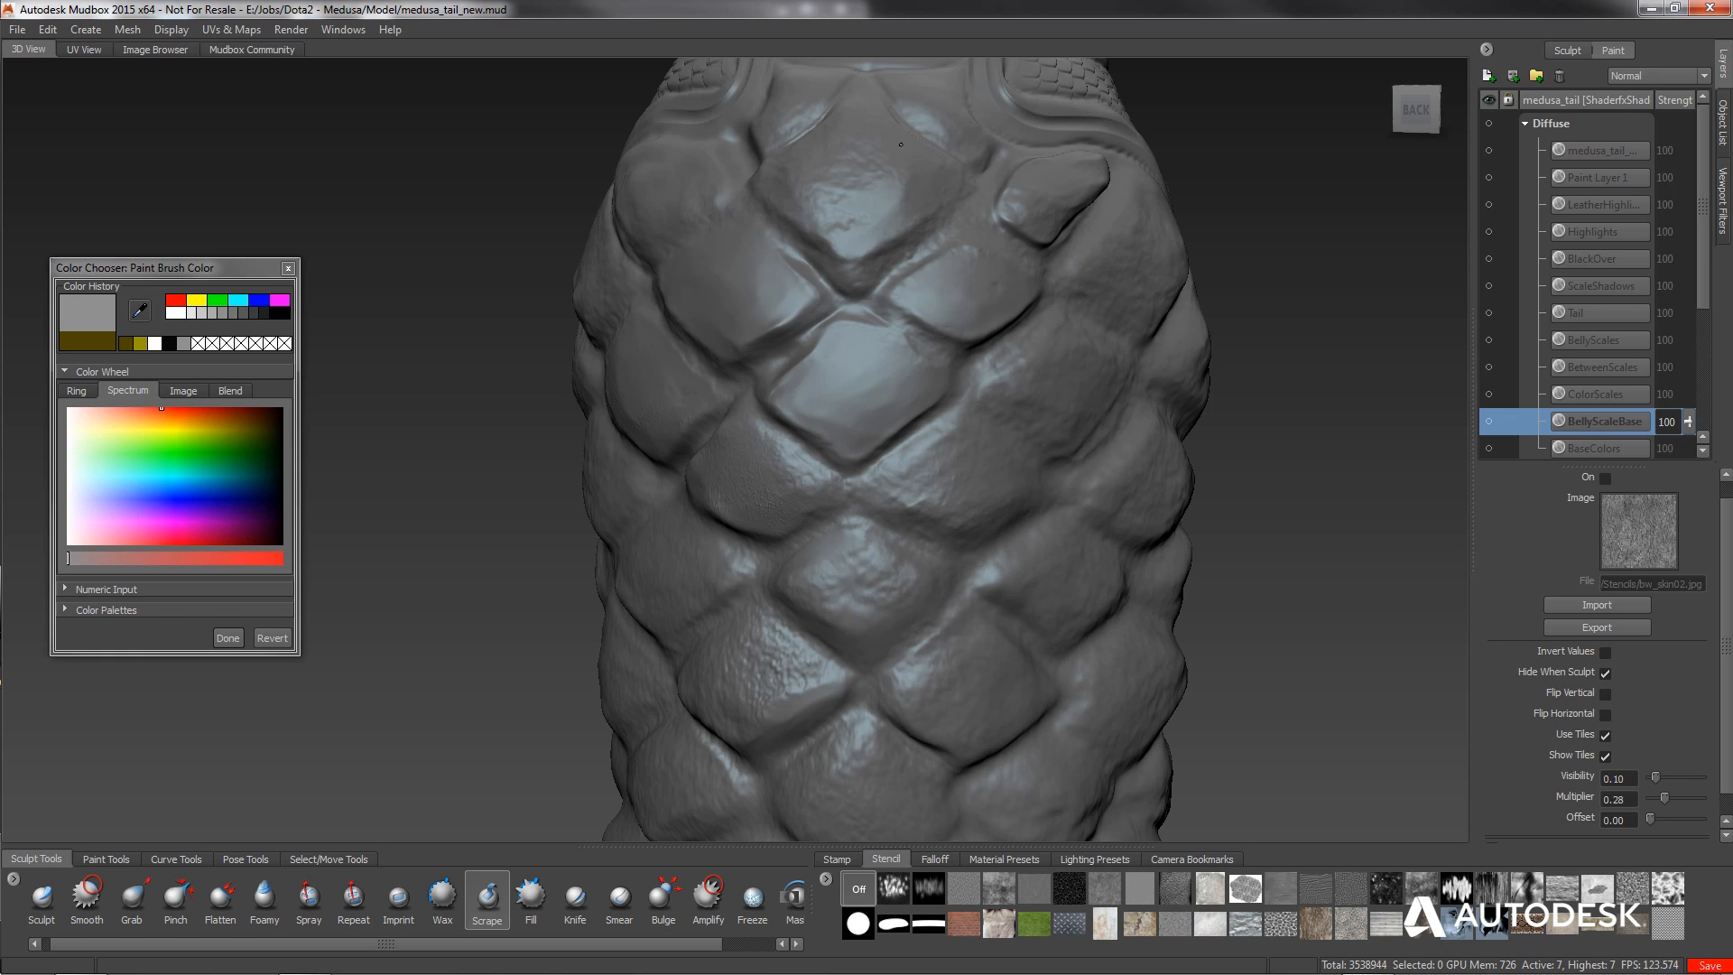
mouse_move(886, 217)
left_mouse_down("alt")
mouse_move(931, 238)
mouse_move(863, 185)
mouse_move(880, 267)
mouse_move(831, 241)
left_mouse_up("alt")
left_click_drag(916, 117, 915, 333, "alt")
left_click_drag(917, 188, 907, 194)
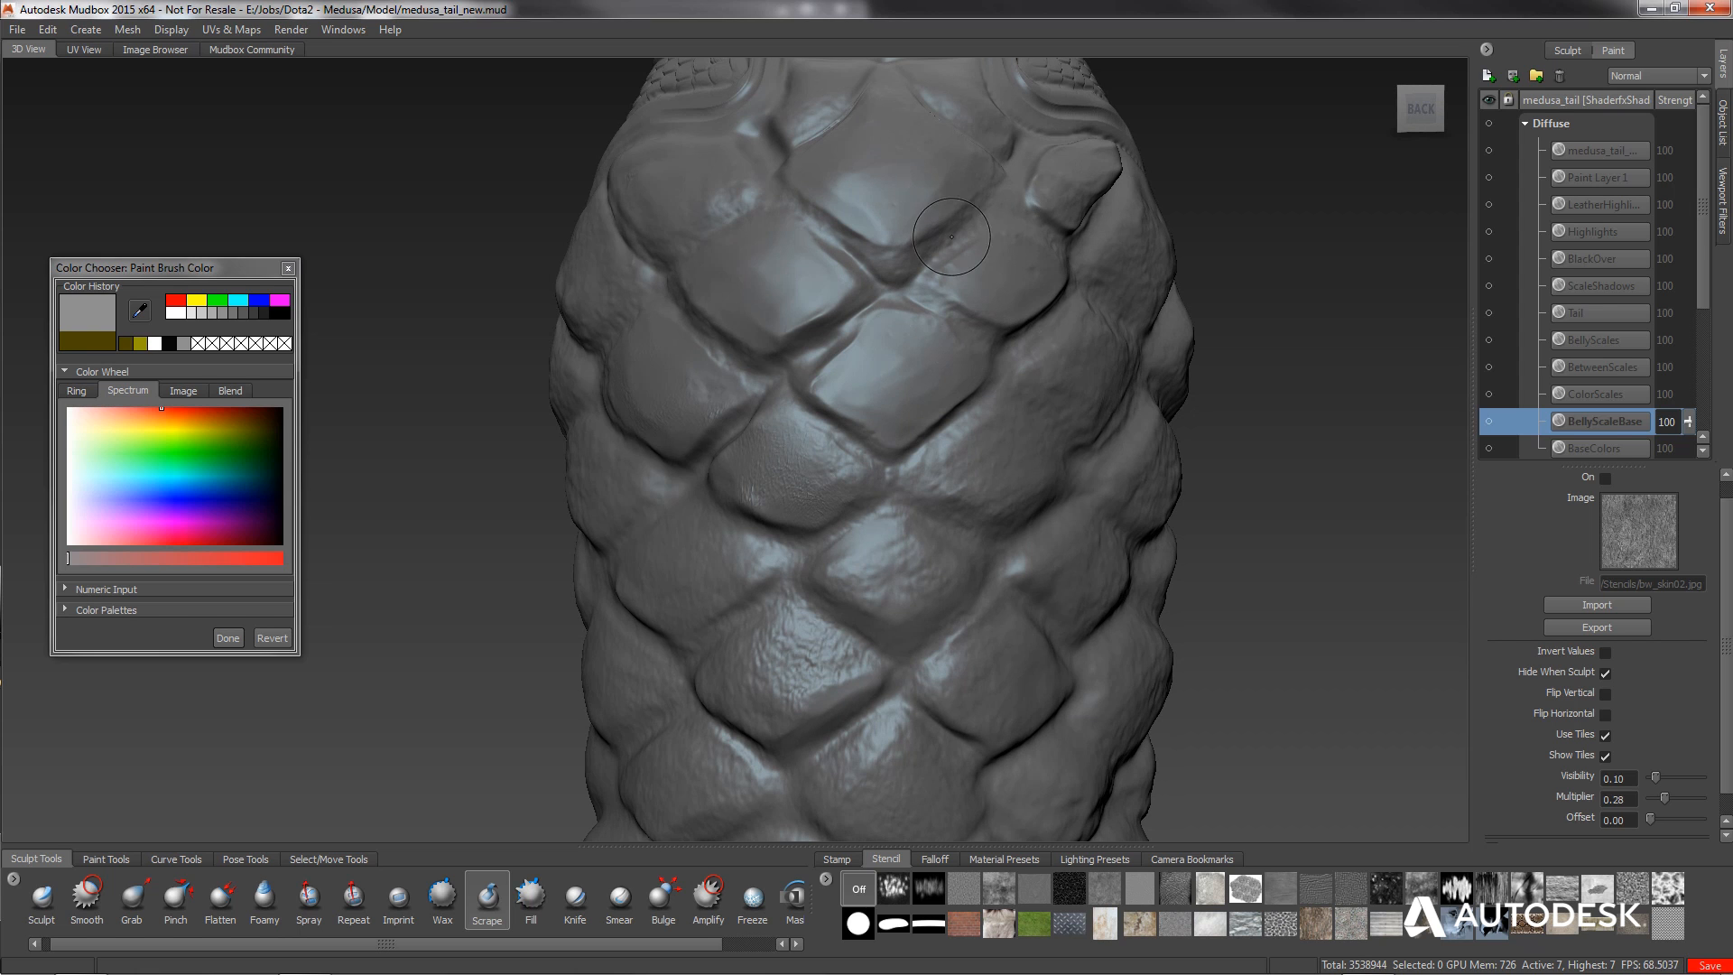
Scrape the upper scales on the tail's right side smooth, then turn back to the rear scales.
mouse_move(862, 248)
left_mouse_down("alt")
mouse_move(785, 310)
mouse_move(669, 314)
left_mouse_up("alt")
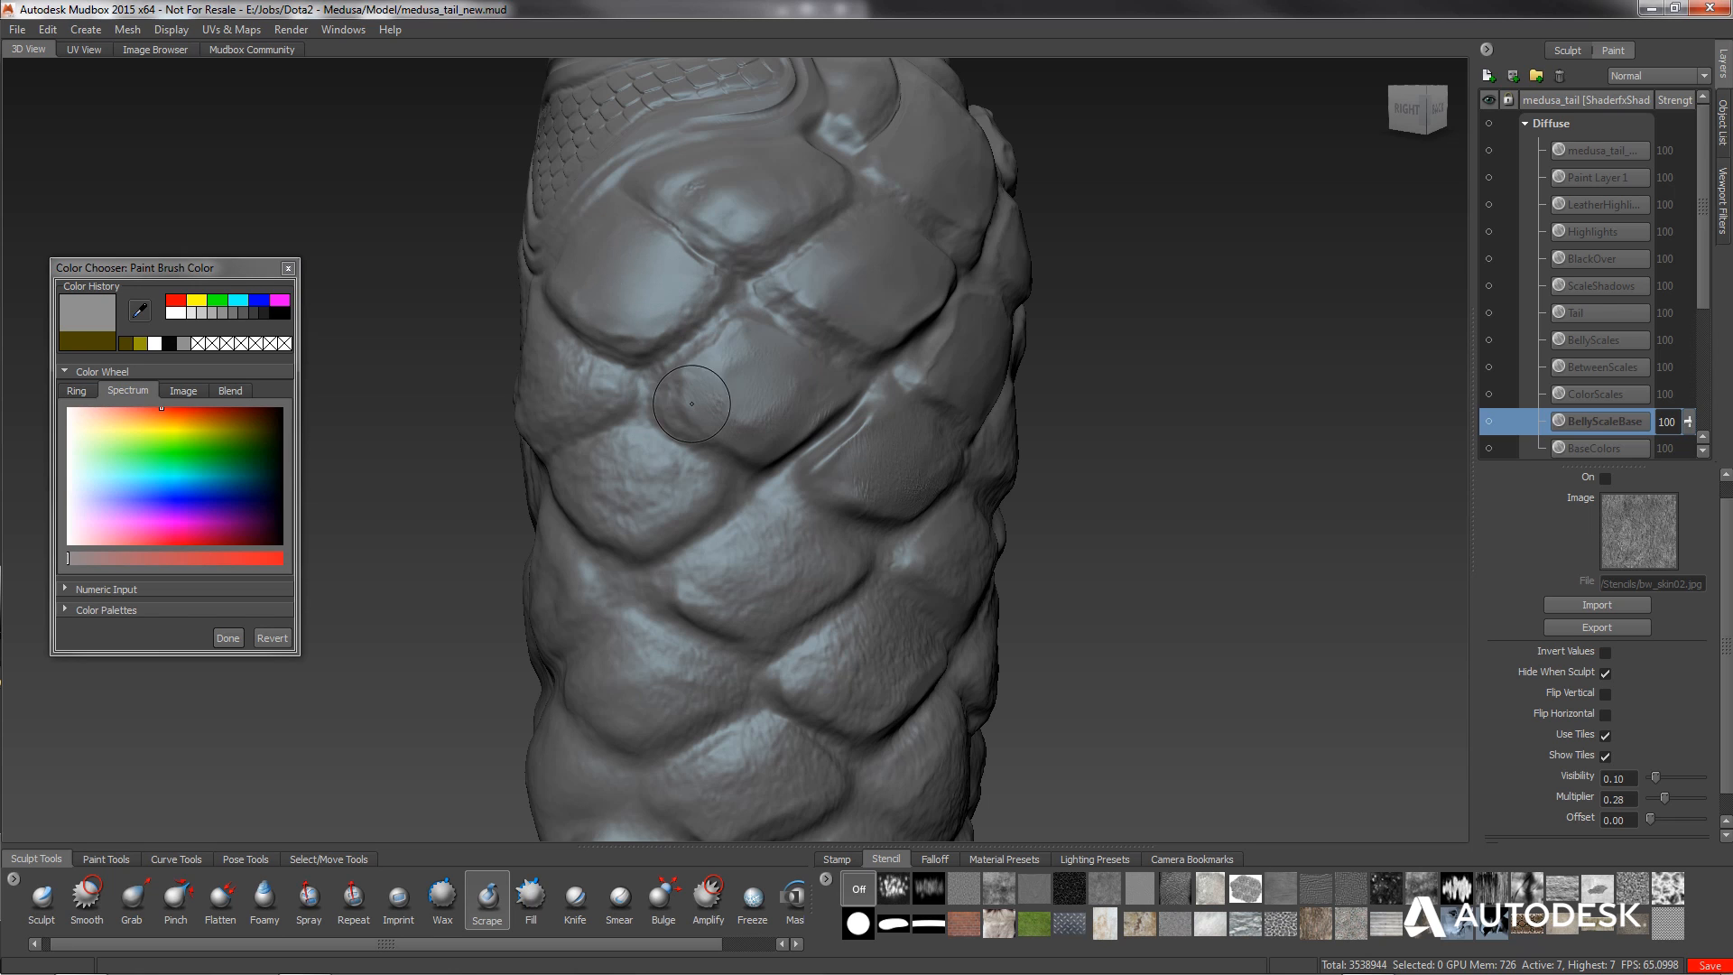
left_click_drag(665, 401, 722, 397)
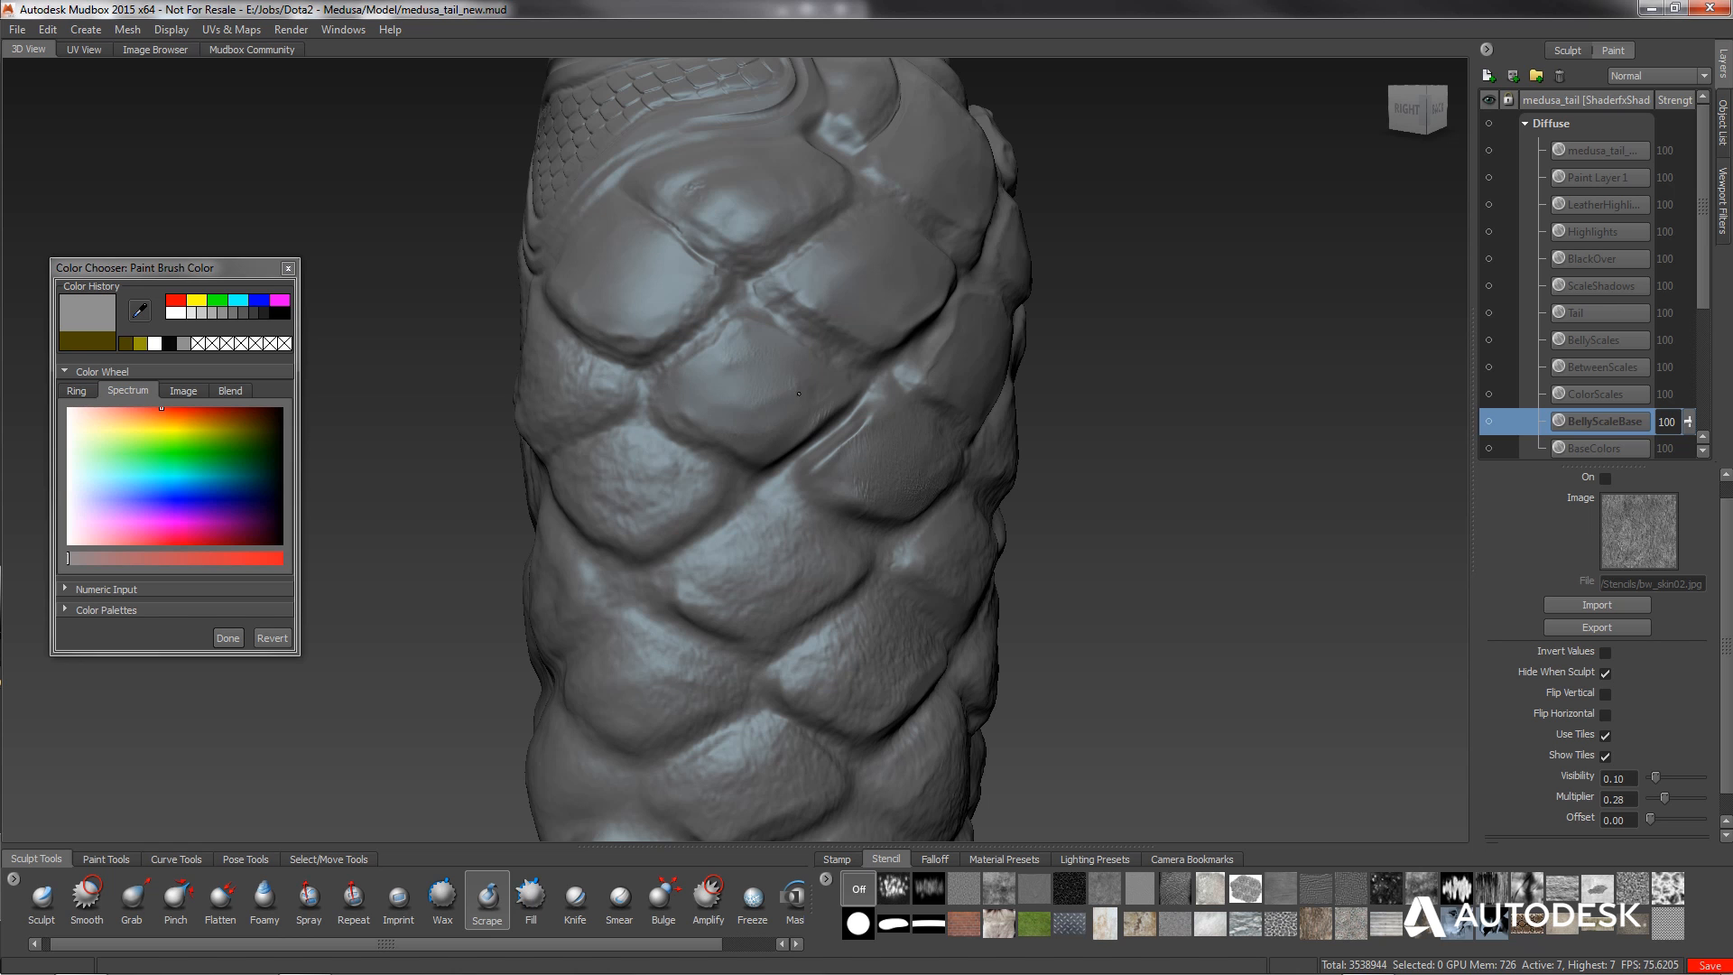
left_click_drag(804, 359, 1023, 431, "alt")
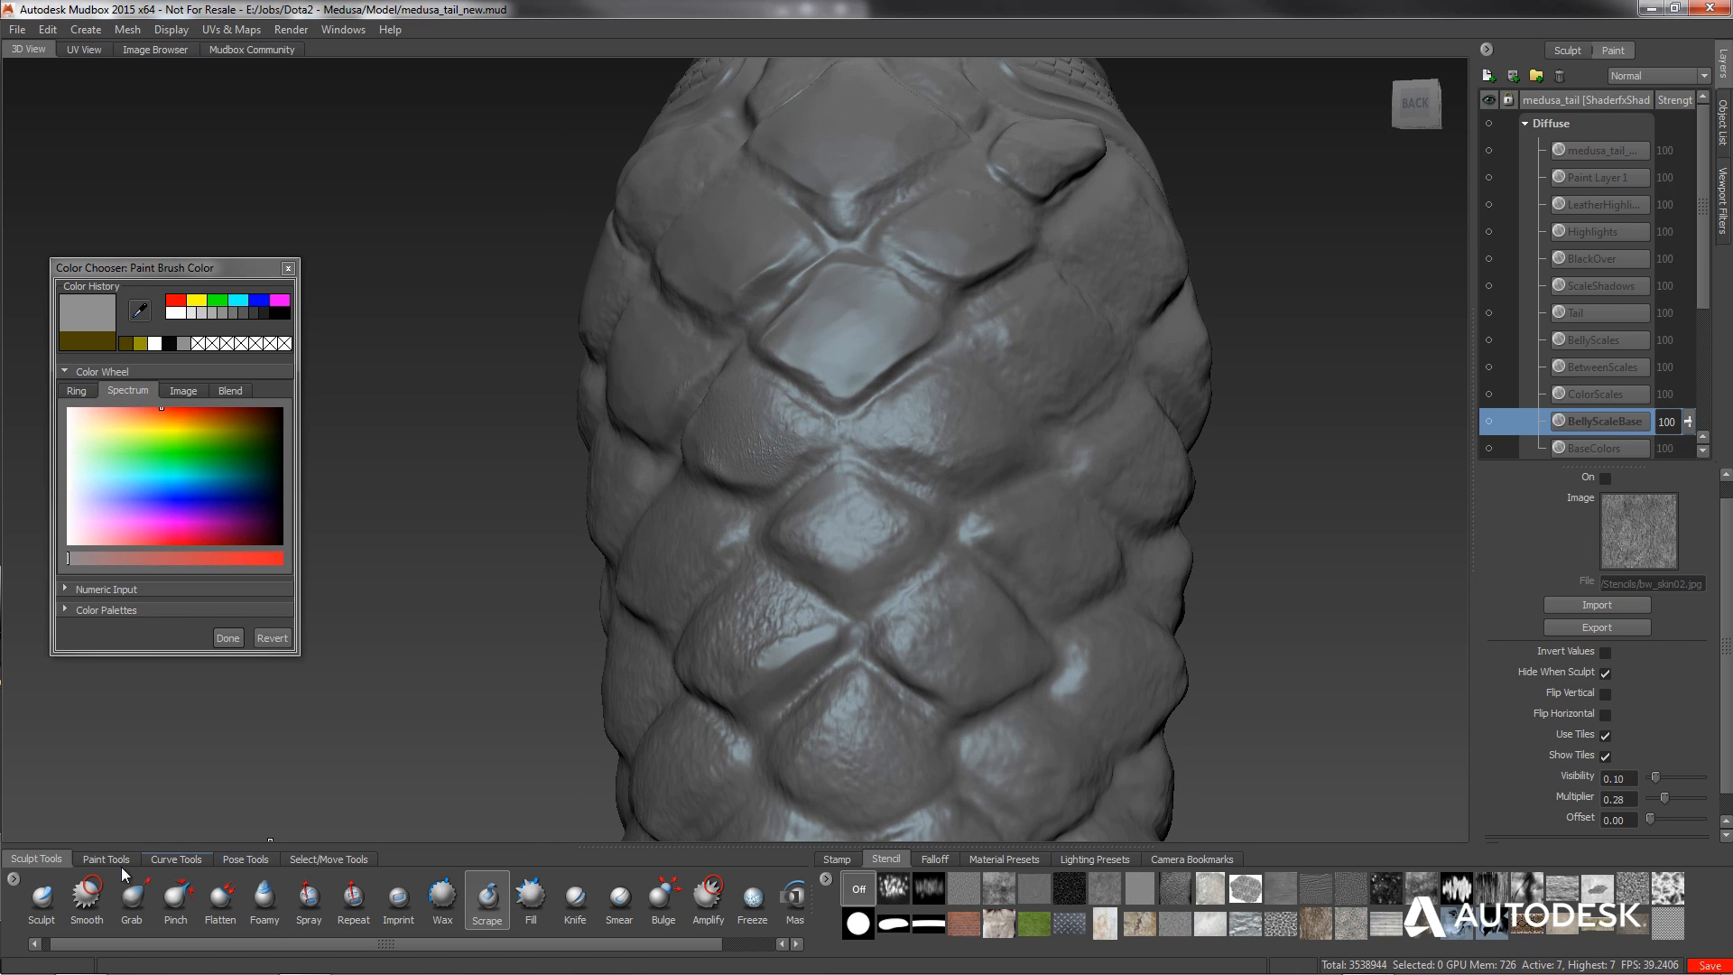
Reselect the Scrape tool after switching to Sculpt and flatten the scale diagonally below the diamond-shaped one, towards the left side.
left_click(42, 895)
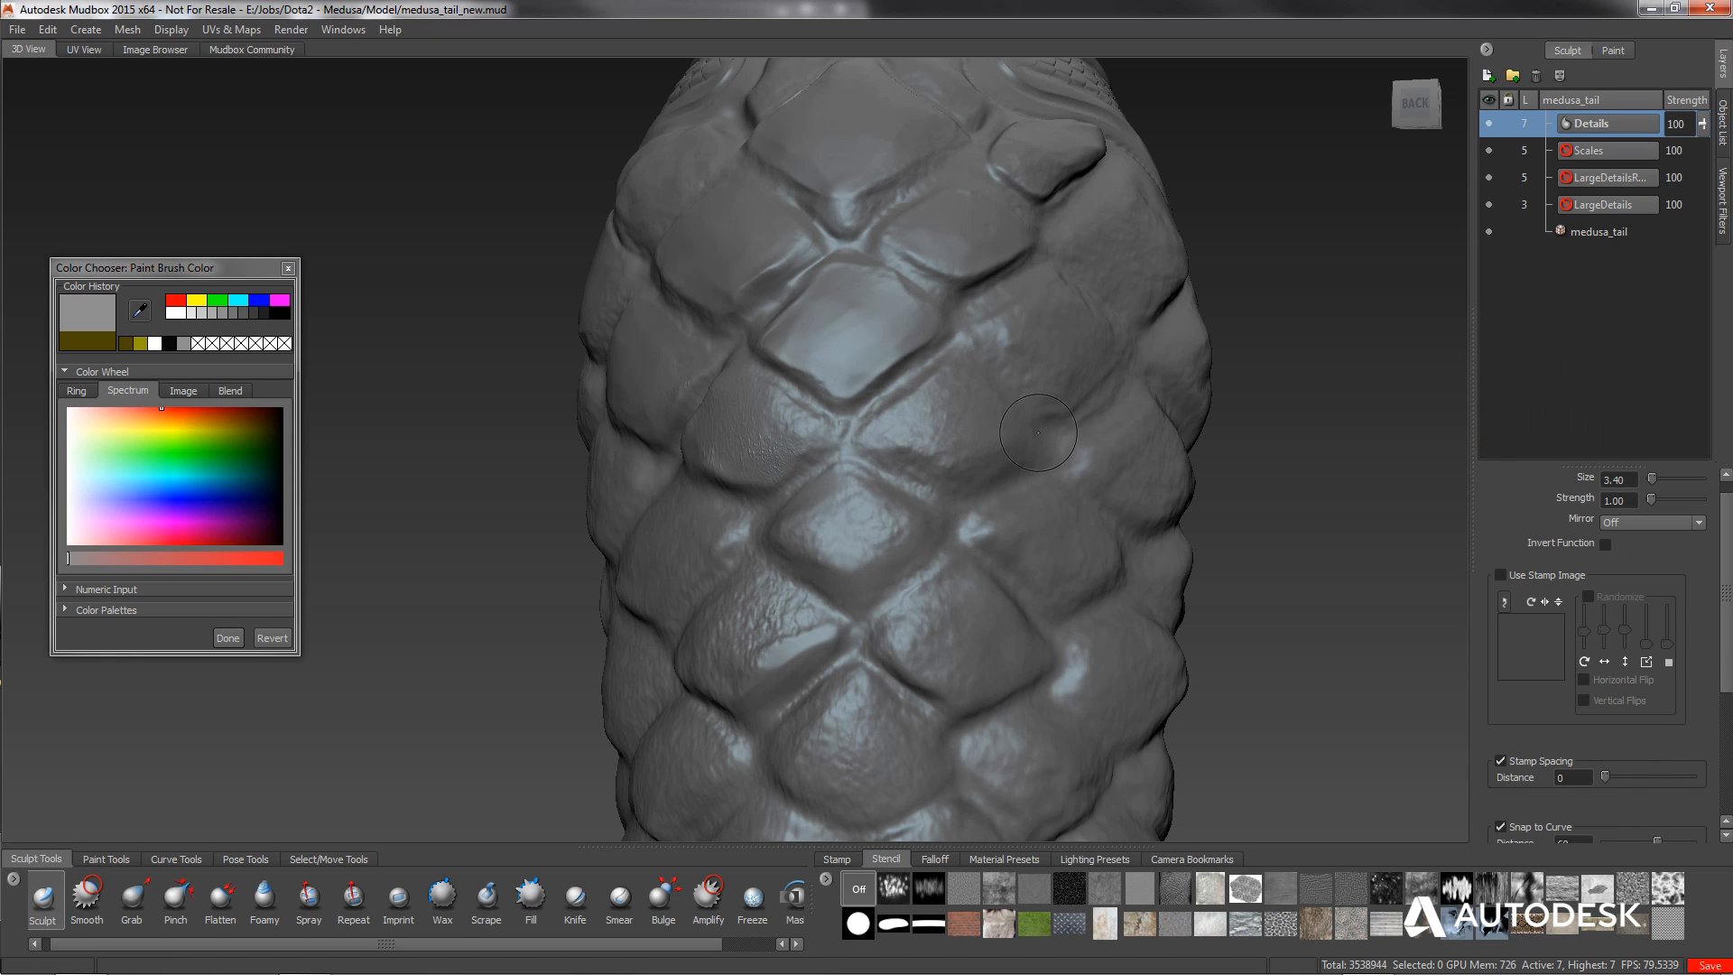
left_click_drag(1038, 432, 600, 630, "alt")
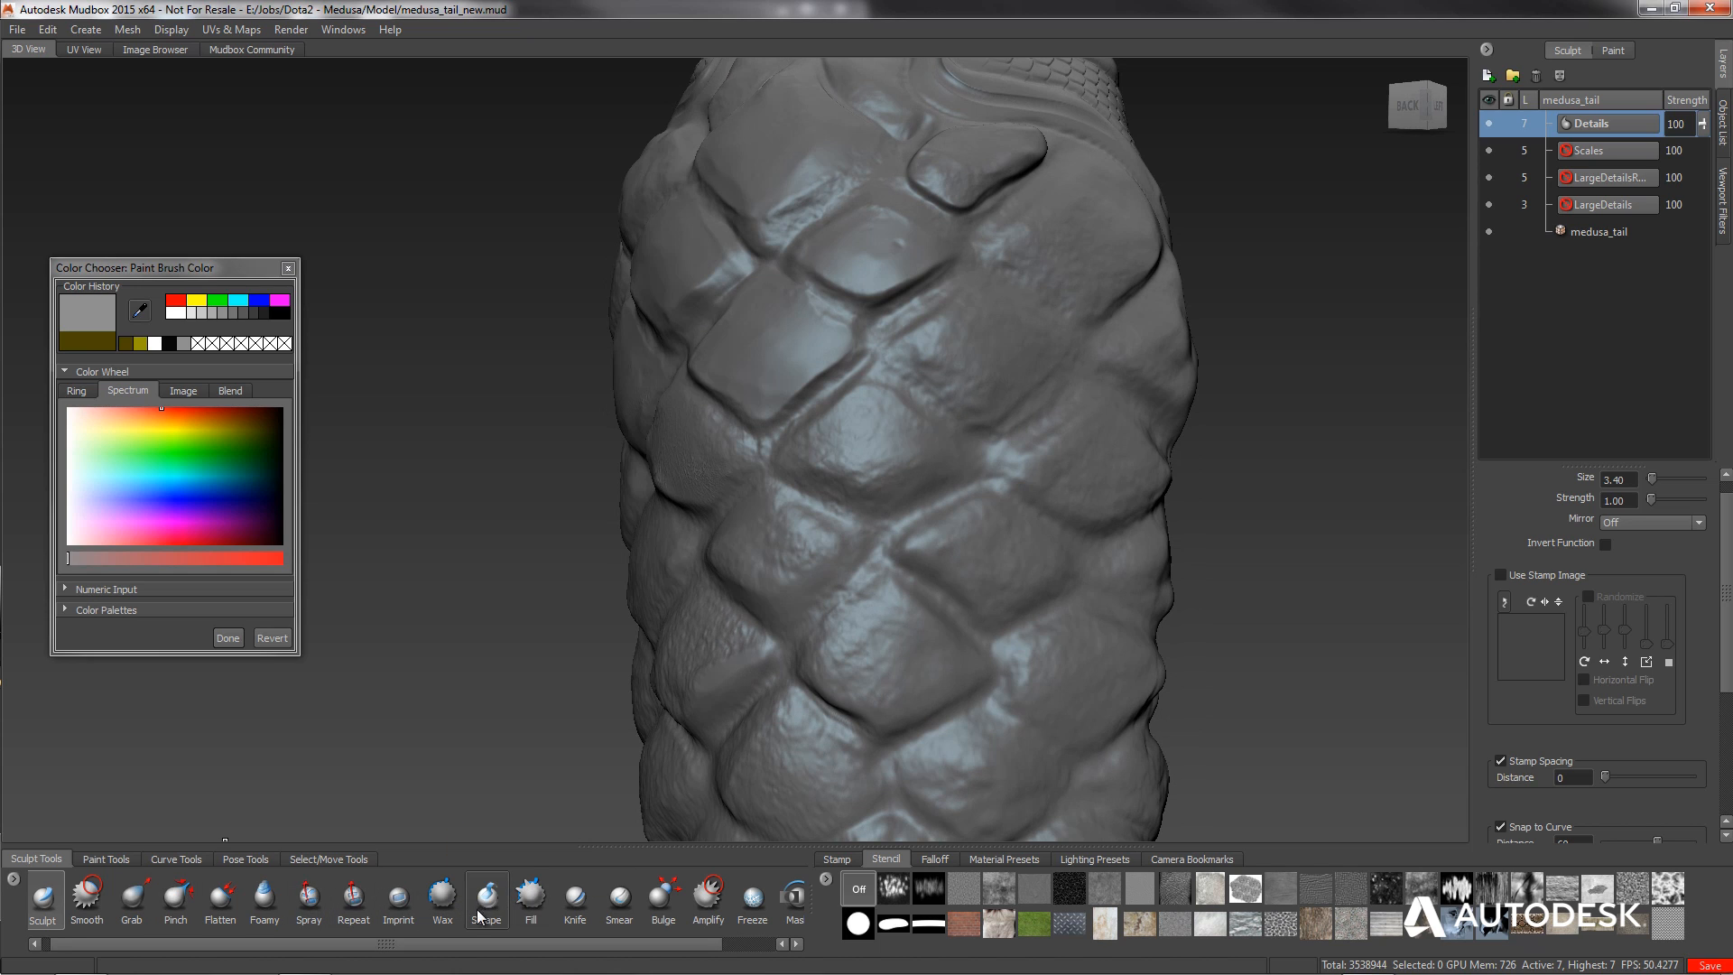
scroll(510, 904, "down", 1)
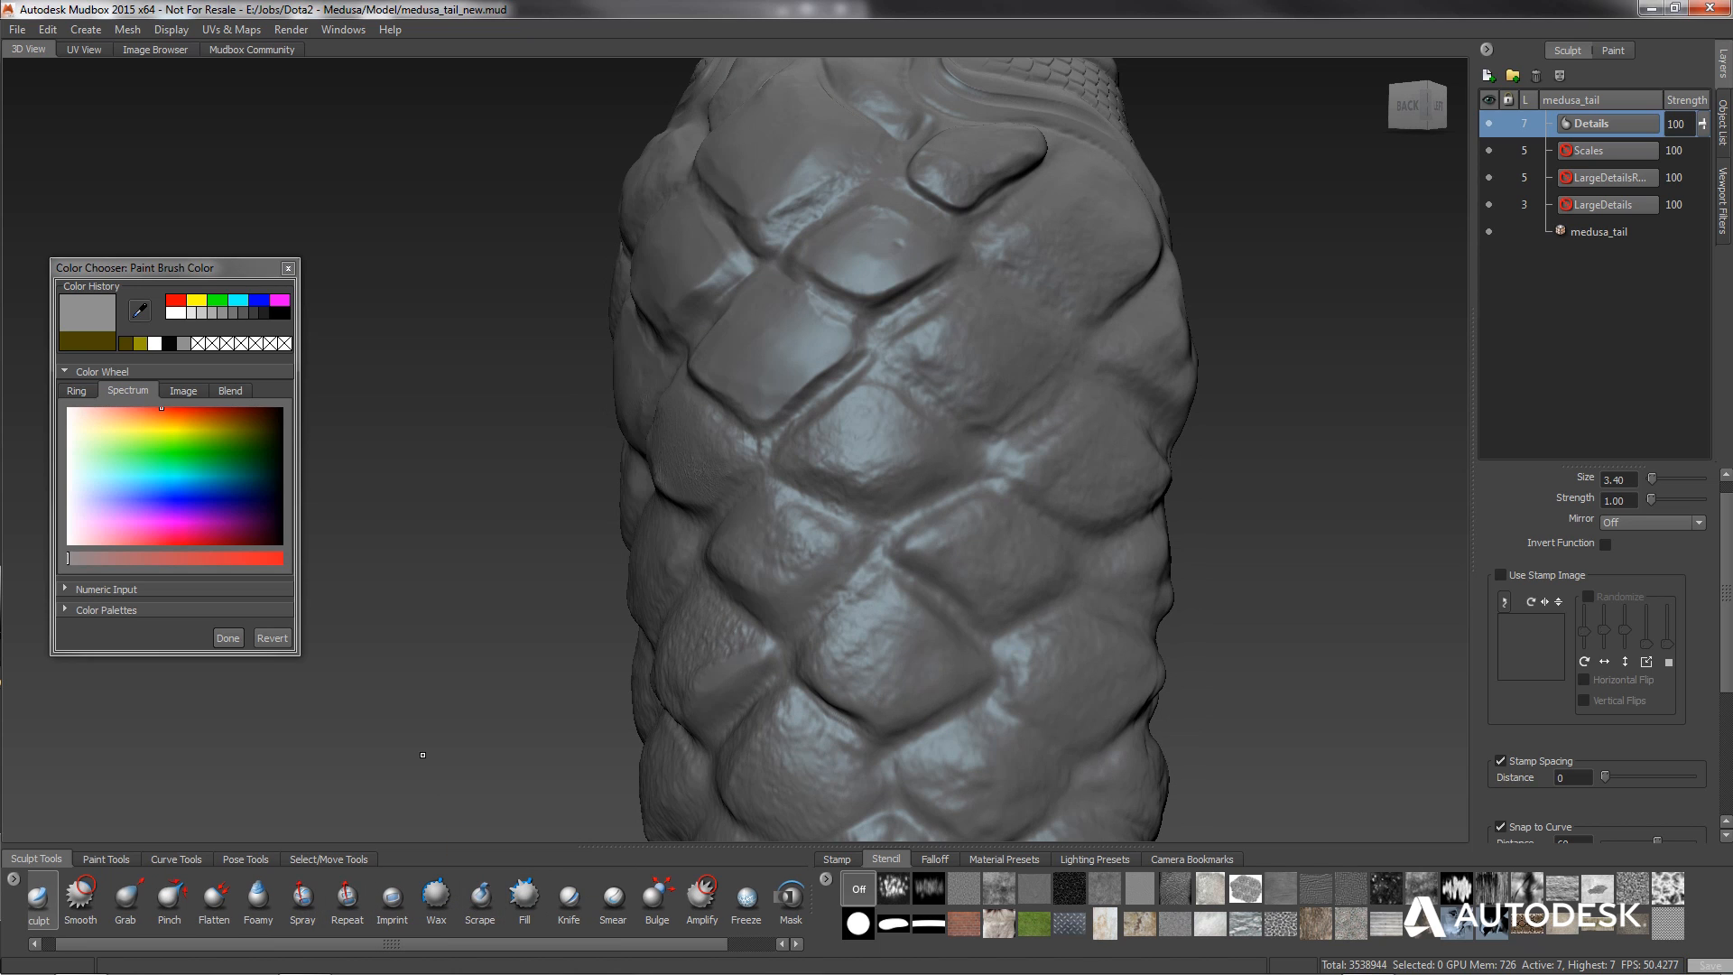
left_click(488, 898)
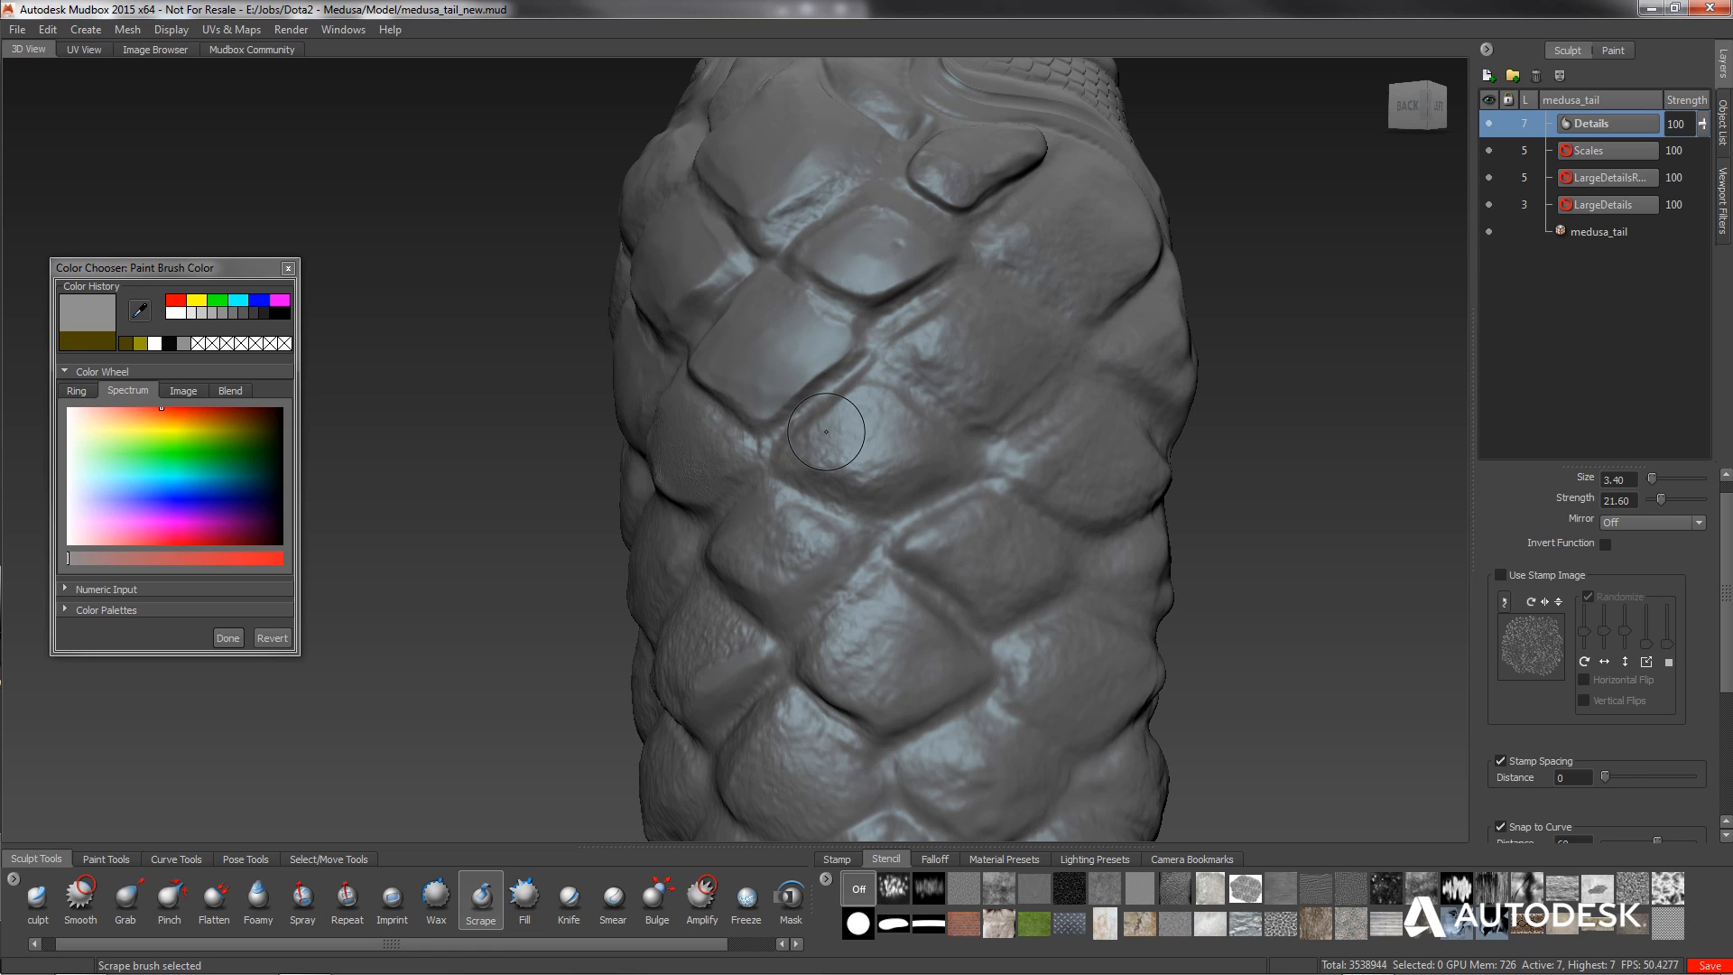
mouse_move(858, 404)
left_mouse_down()
mouse_move(836, 424)
mouse_move(877, 487)
mouse_move(853, 476)
left_mouse_up()
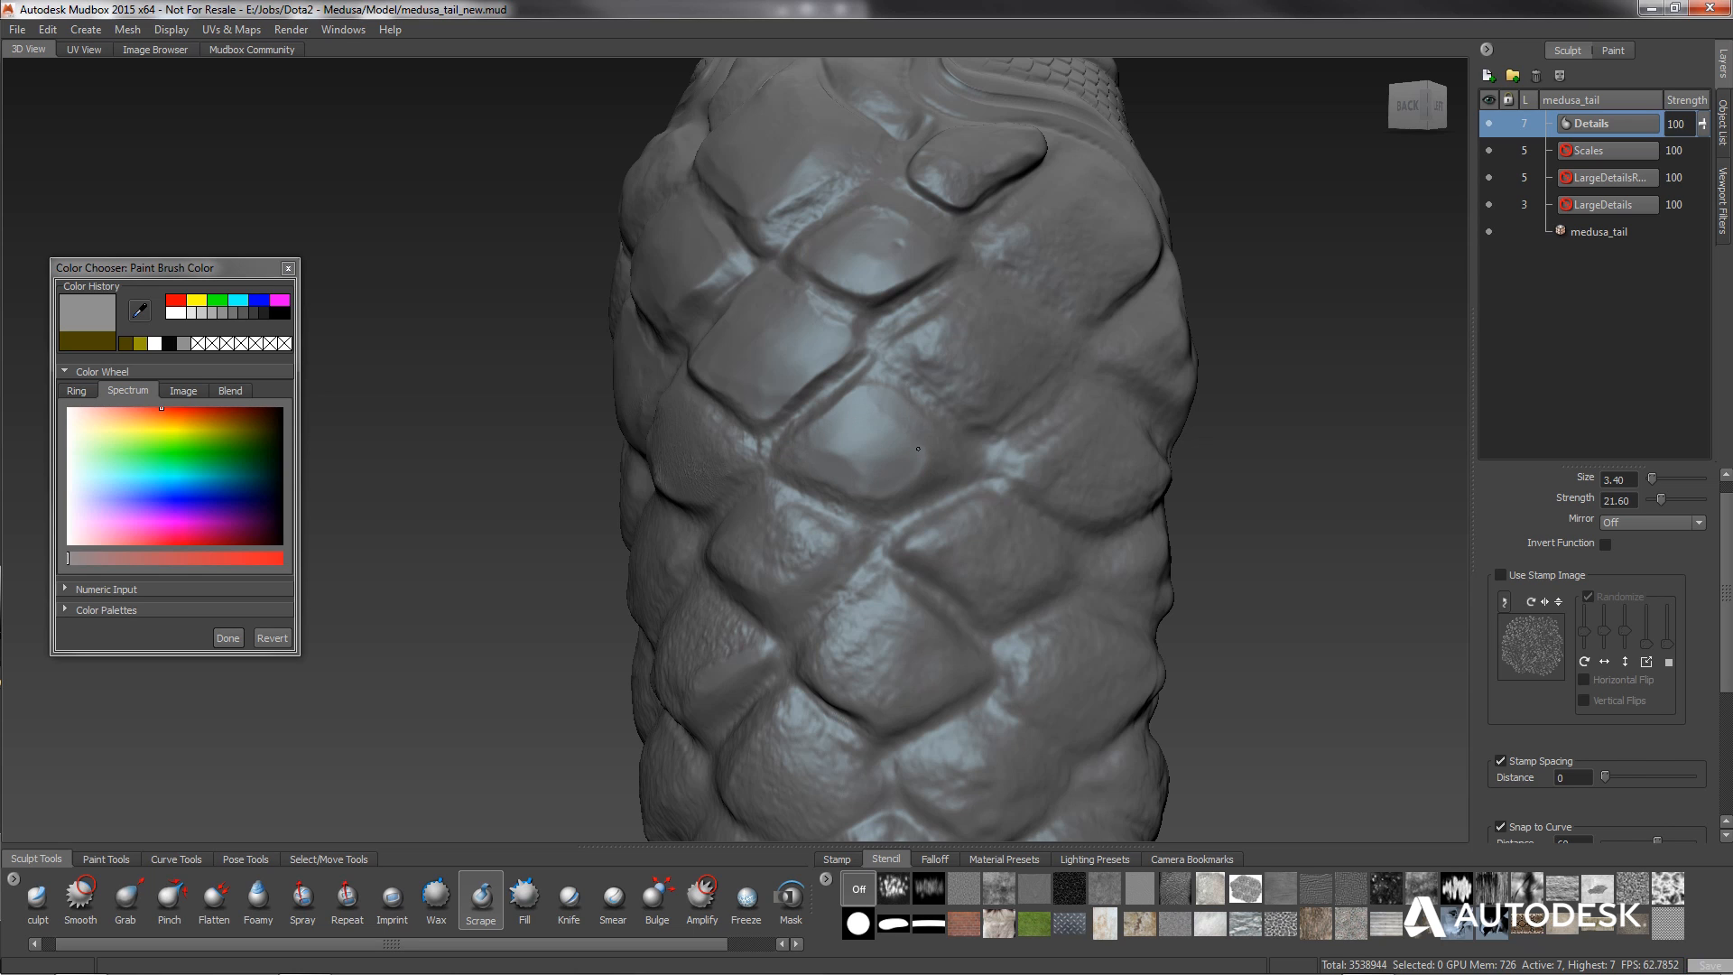
left_click_drag(893, 437, 930, 433)
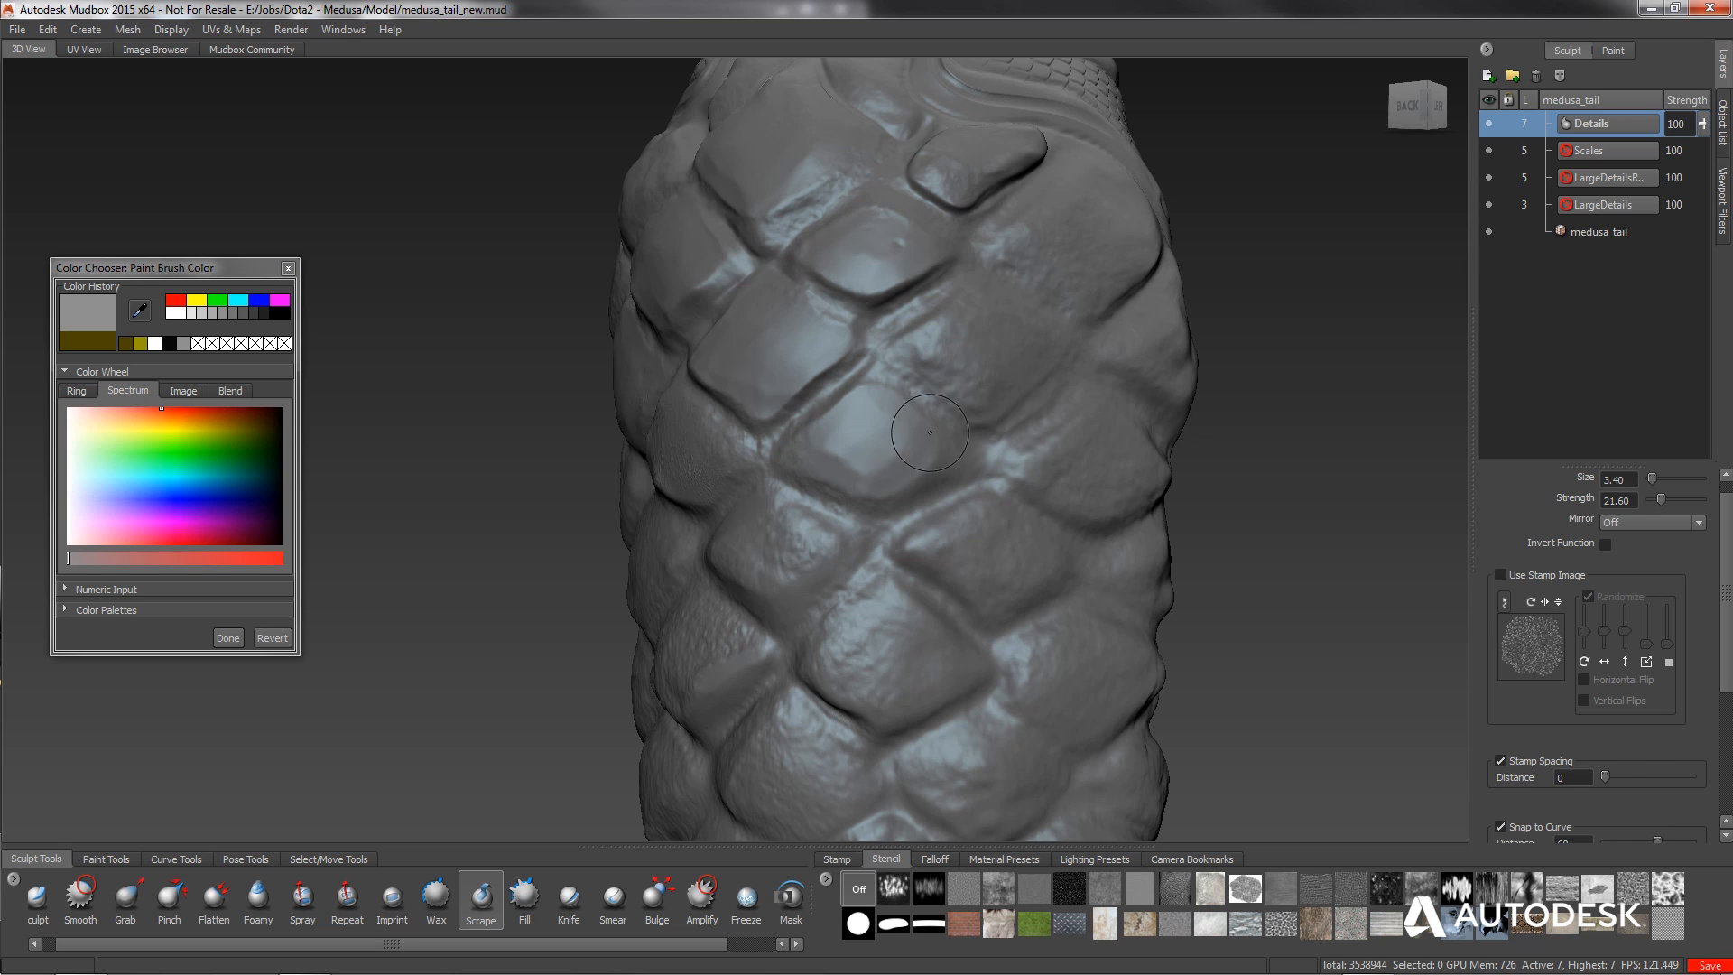
Scrape the larger scales between the back and left side flat, around and below the small raised scale.
mouse_move(795, 493)
left_mouse_down("alt")
mouse_move(858, 496)
mouse_move(795, 511)
left_mouse_up("alt")
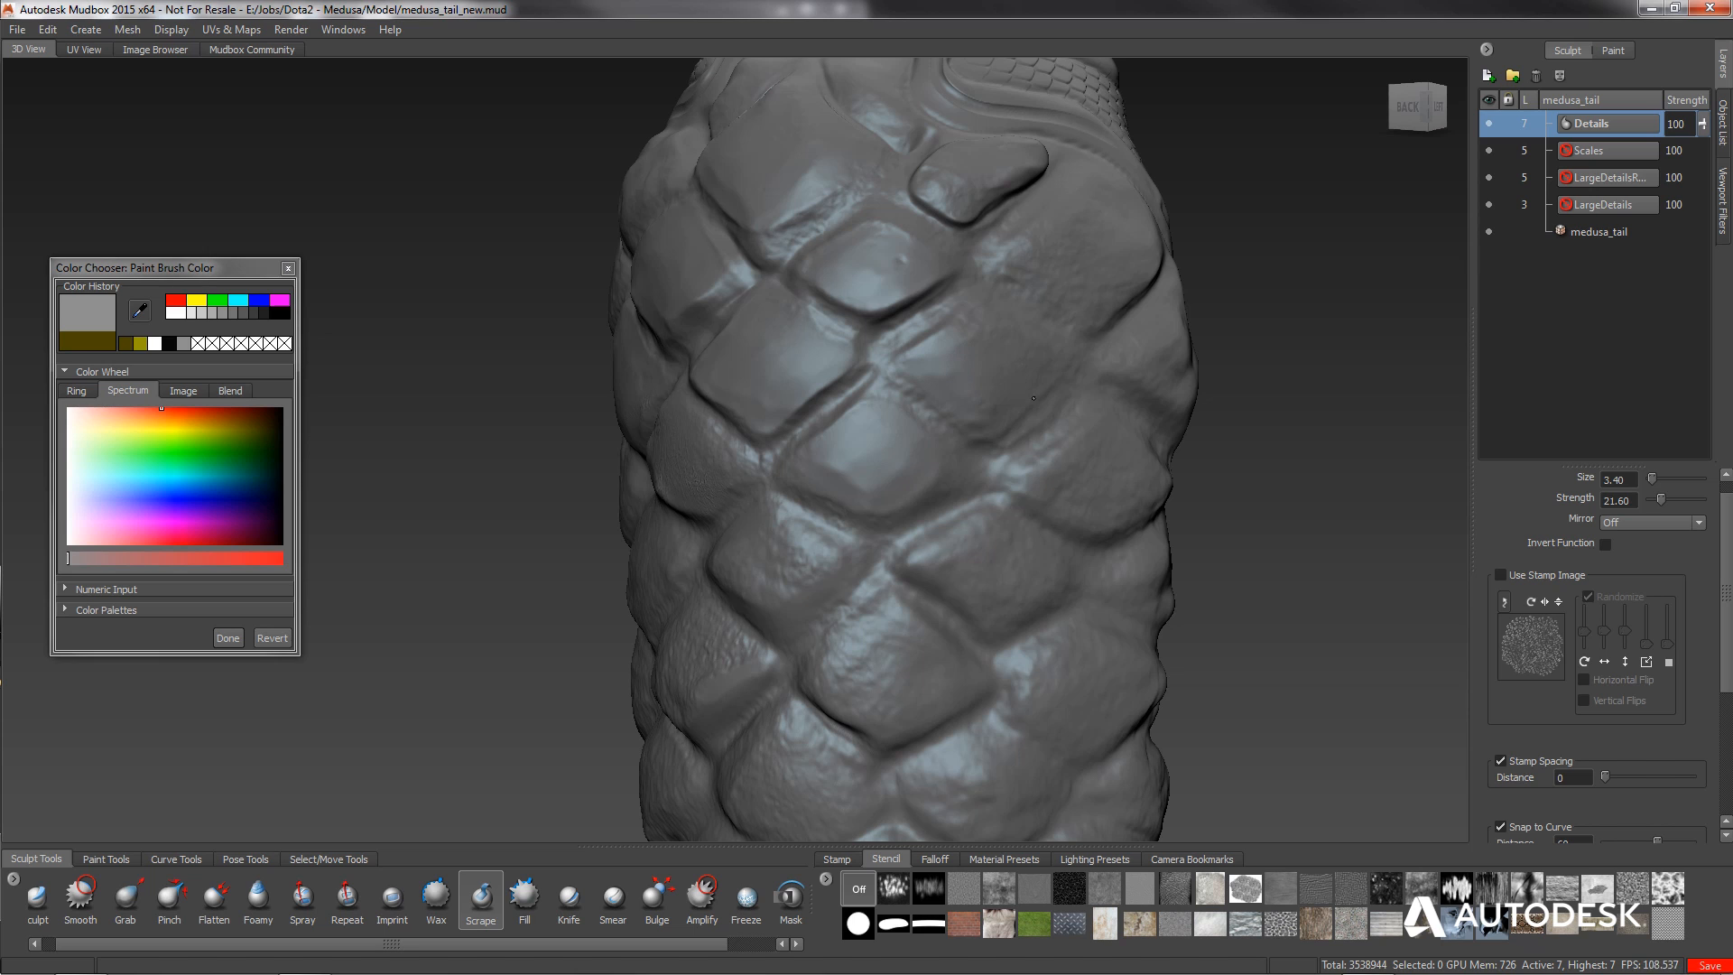
left_click_drag(1034, 398, 866, 379, "alt")
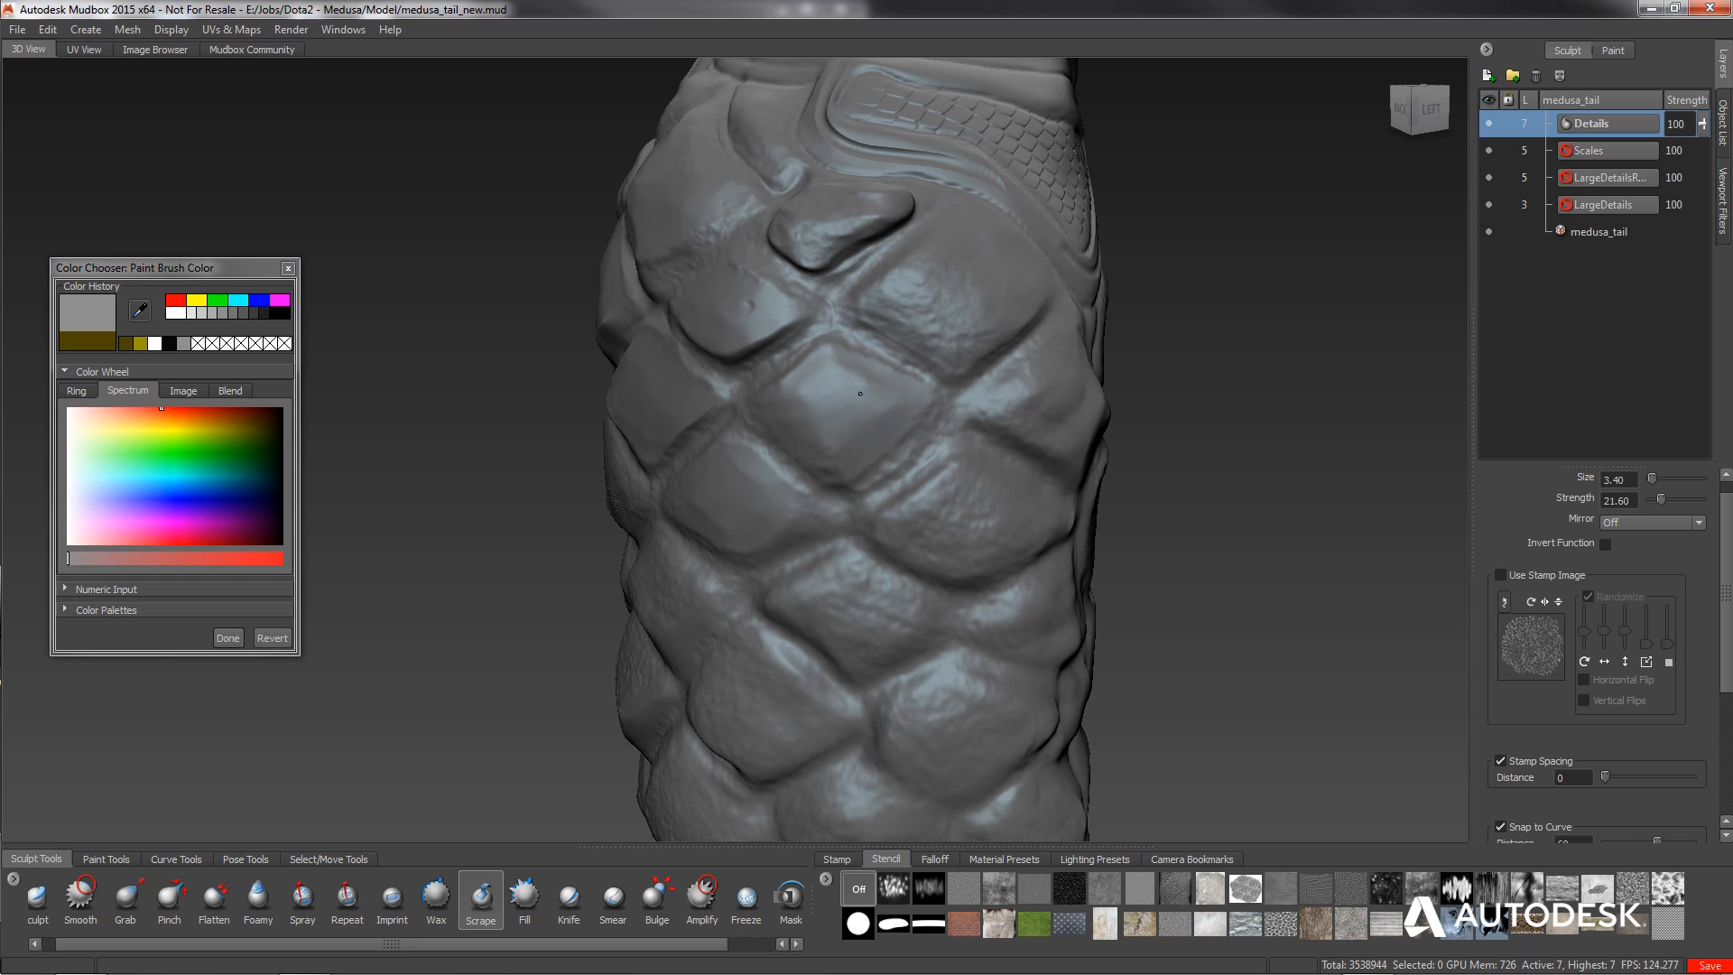
left_click_drag(882, 449, 862, 476, "alt")
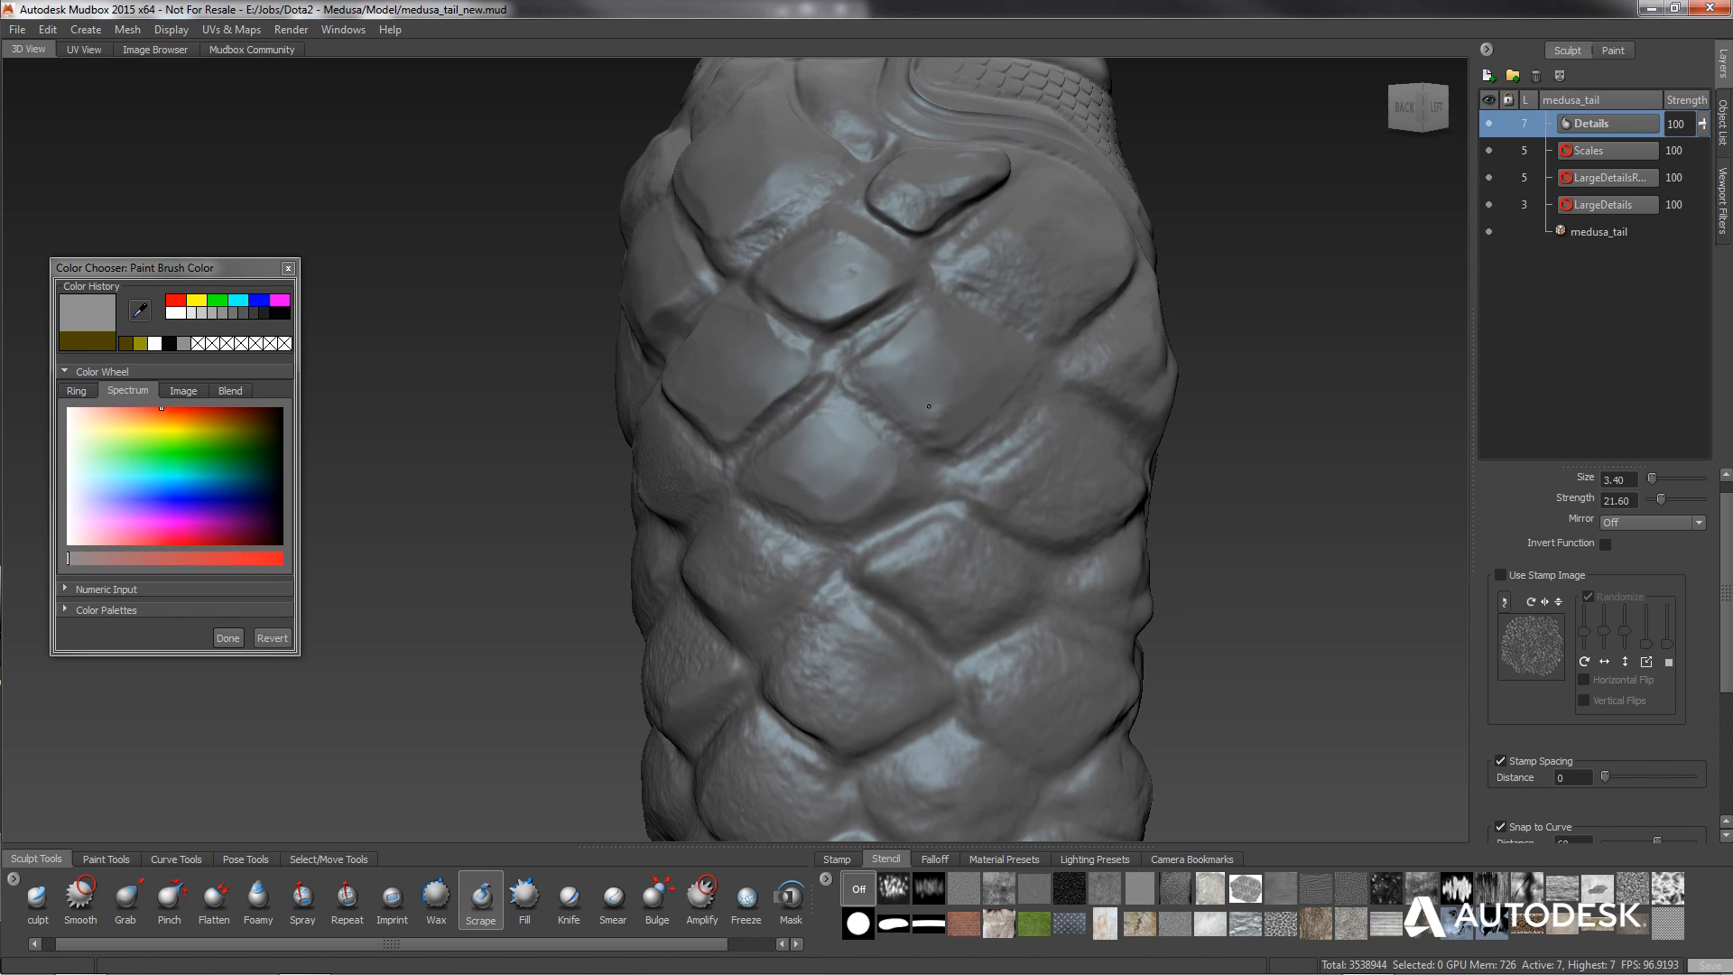
left_click_drag(993, 370, 903, 415, "alt")
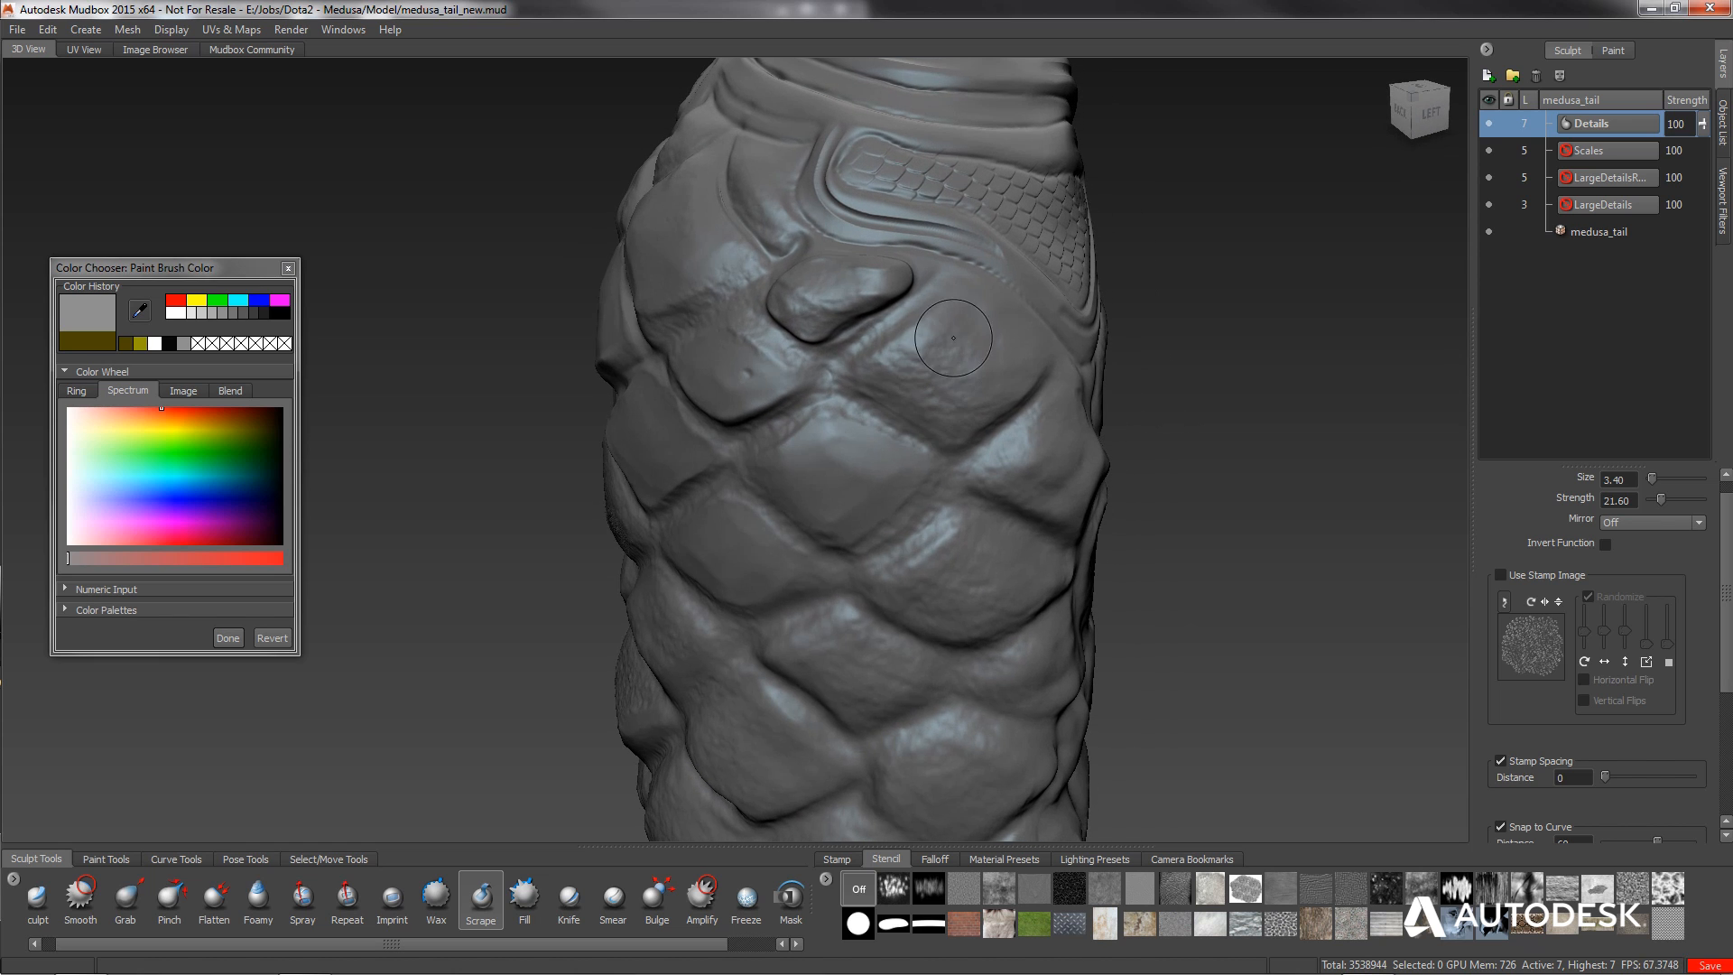
Scrape the scales below the small raised scale flat with firmer edges, working from the left side round to the back.
left_click_drag(963, 340, 923, 379)
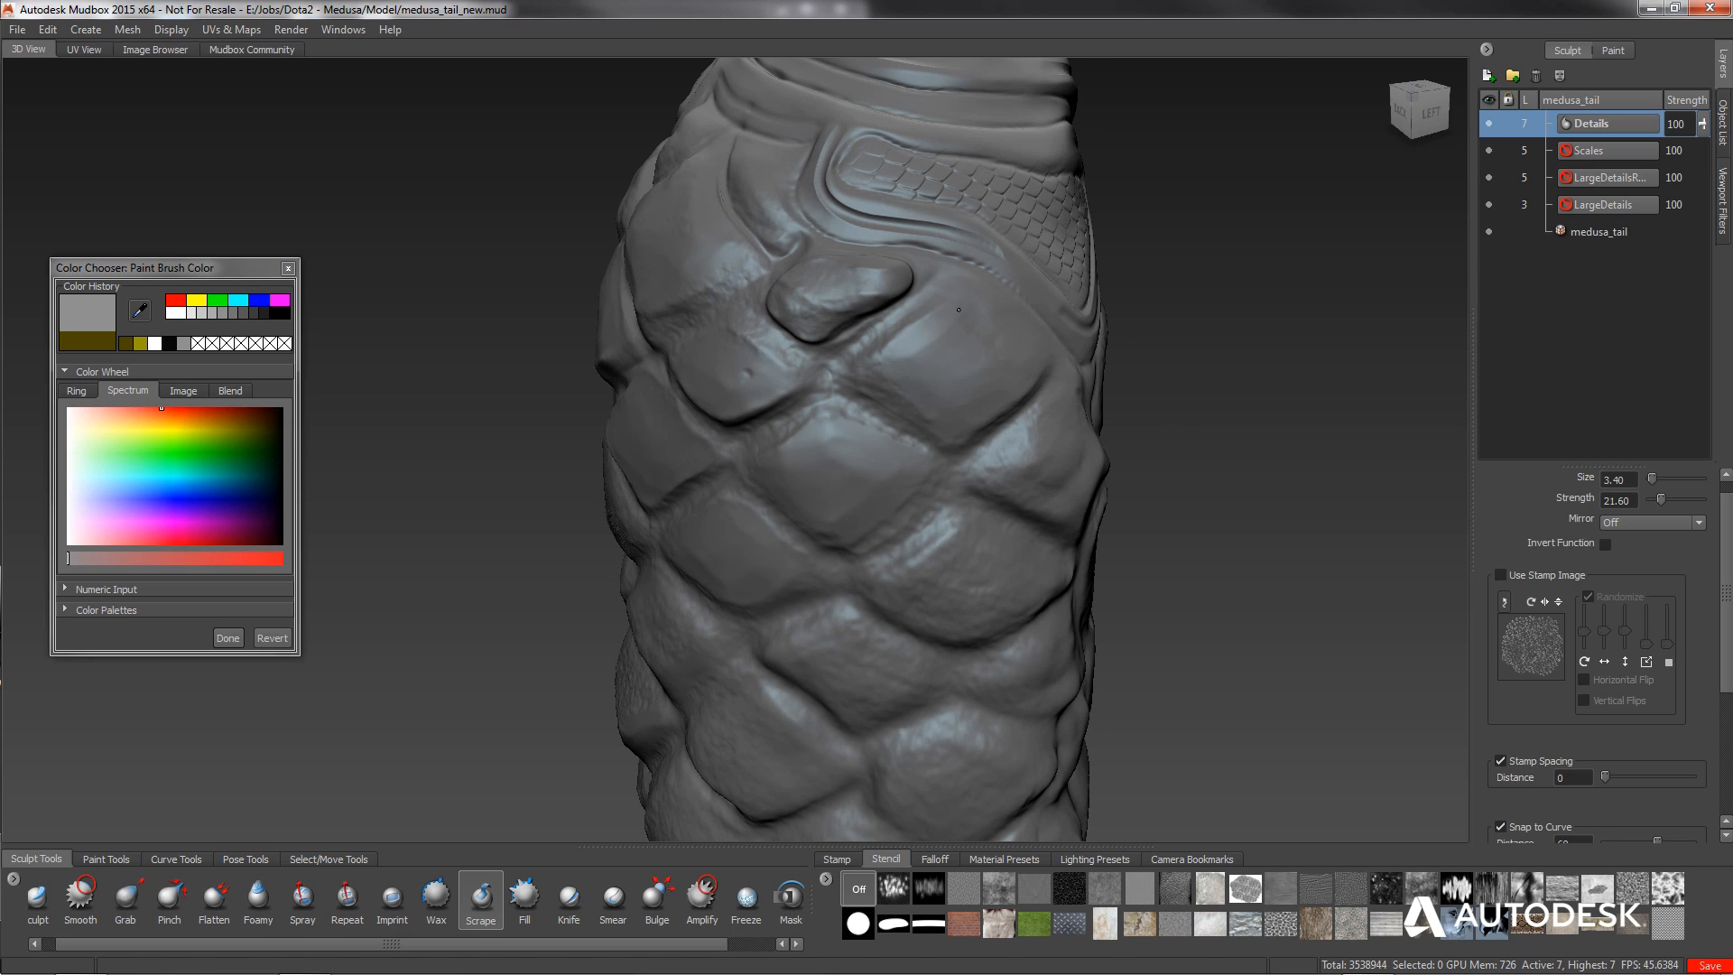
left_click_drag(984, 307, 747, 392, "alt")
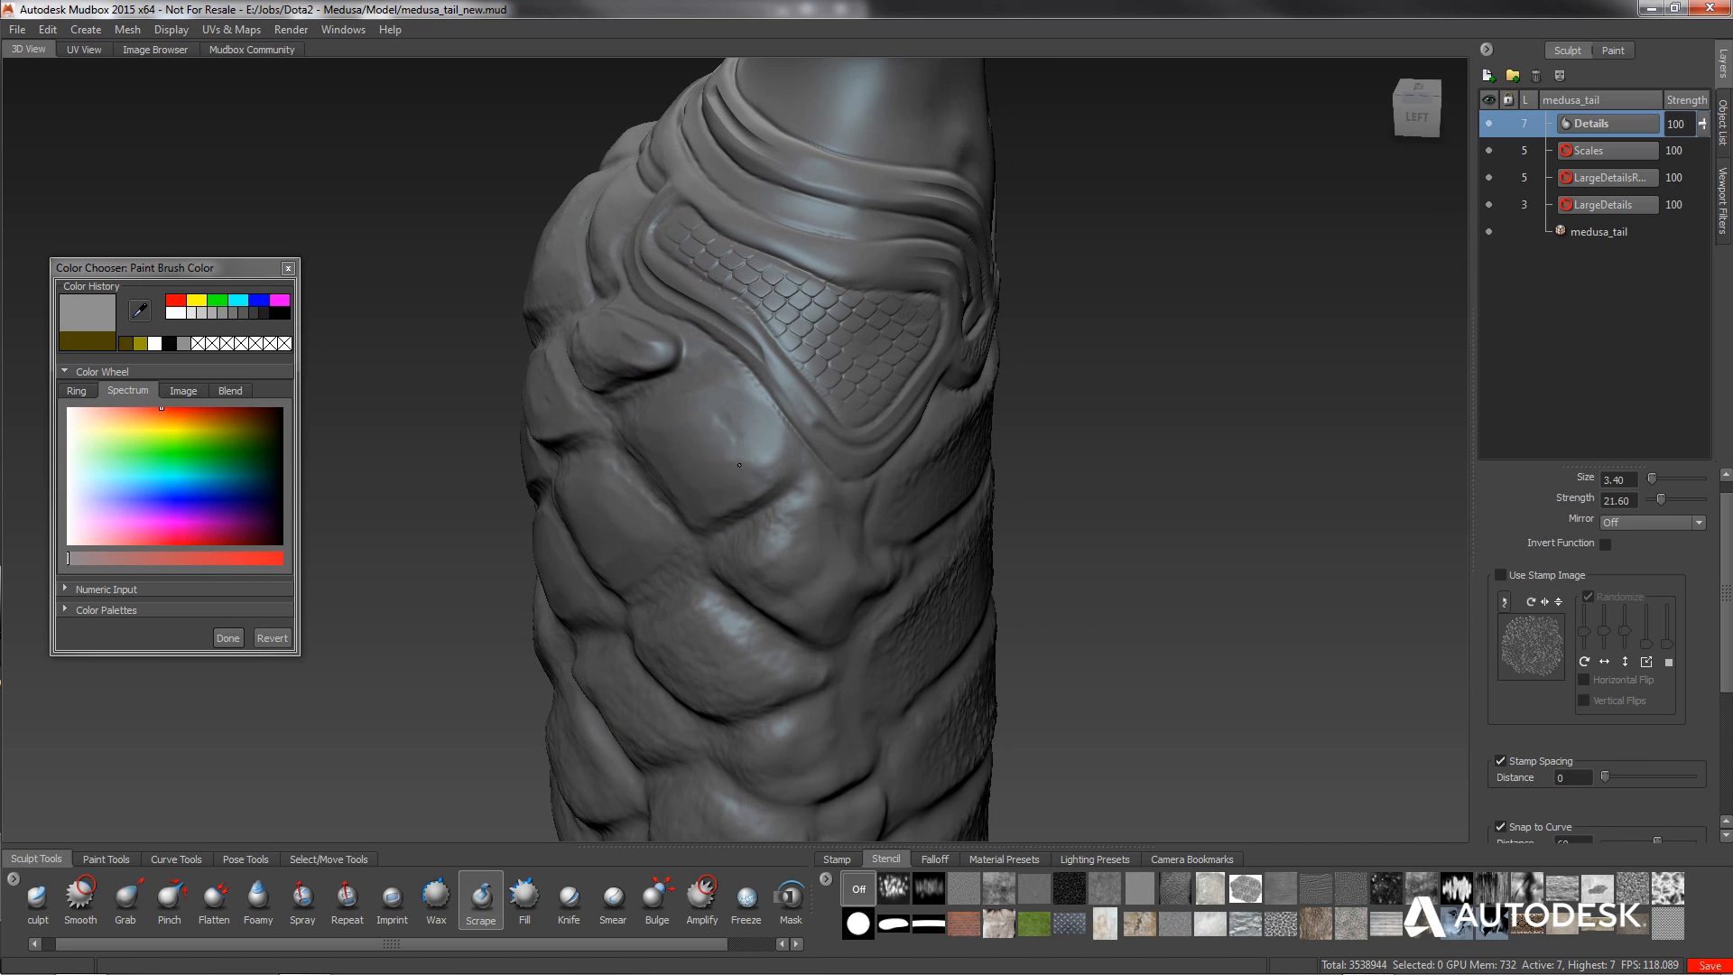
mouse_move(739, 465)
left_mouse_down("alt")
mouse_move(890, 451)
mouse_move(864, 426)
mouse_move(848, 461)
mouse_move(938, 476)
left_mouse_up("alt")
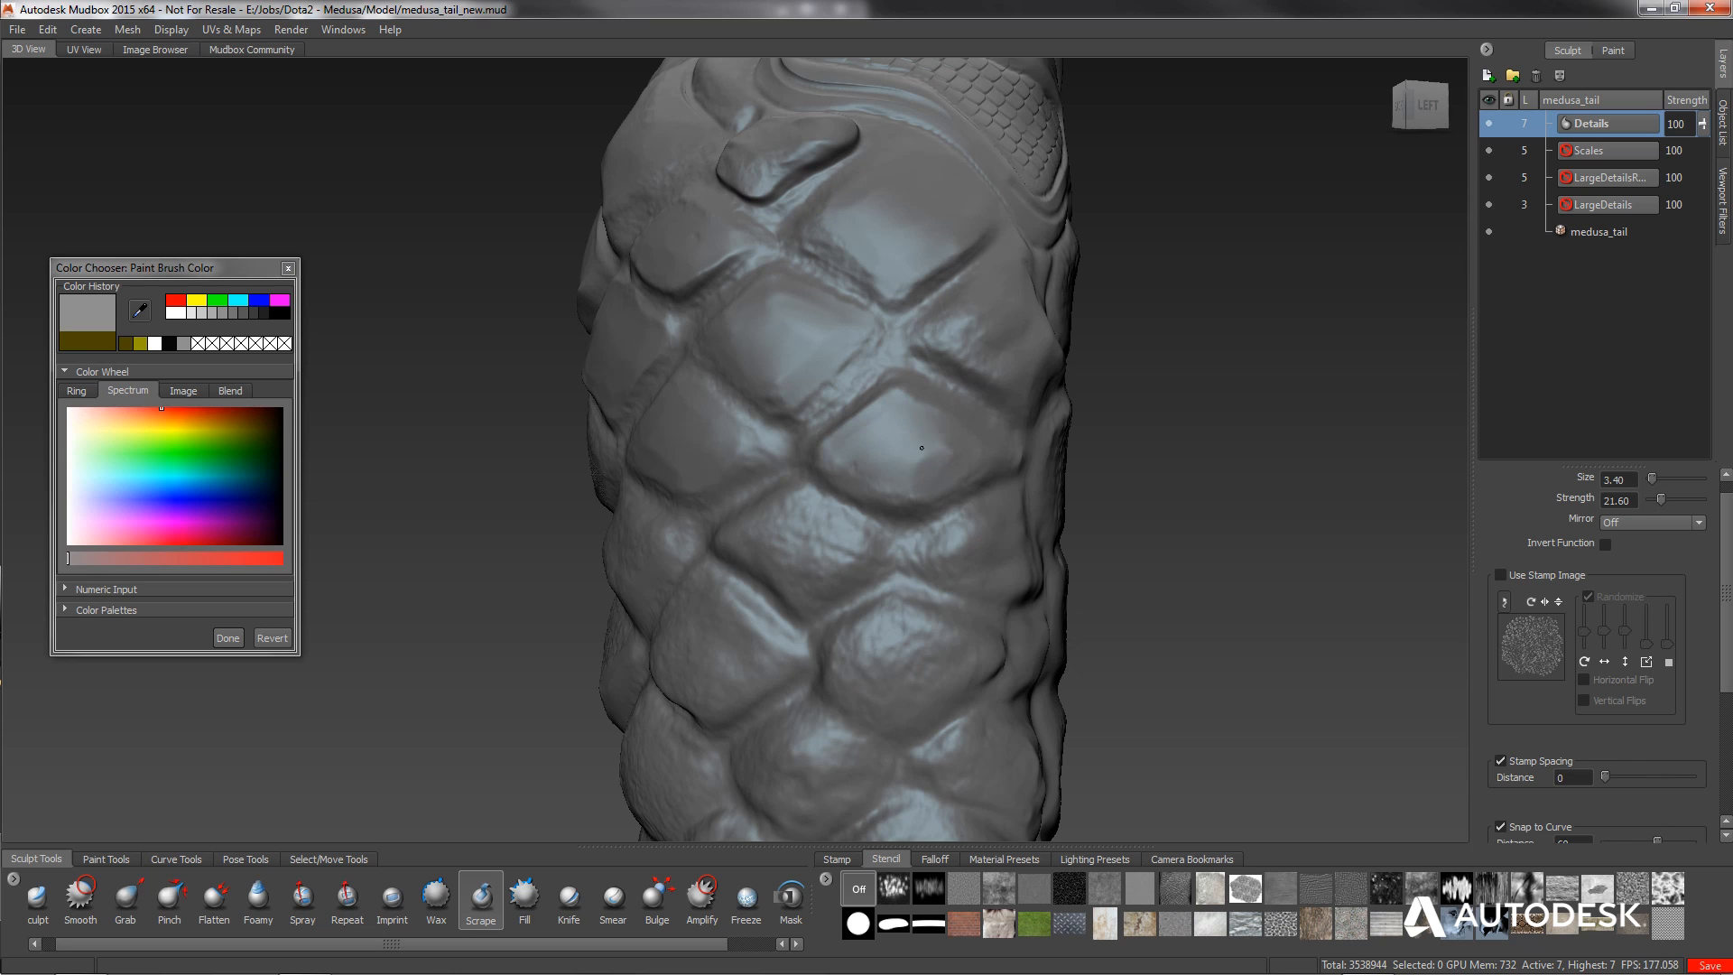
left_click_drag(888, 485, 948, 361, "alt")
mouse_move(938, 297)
left_mouse_down()
mouse_move(873, 318)
mouse_move(870, 341)
mouse_move(857, 327)
mouse_move(941, 438)
mouse_move(894, 480)
mouse_move(857, 456)
mouse_move(928, 510)
left_mouse_up()
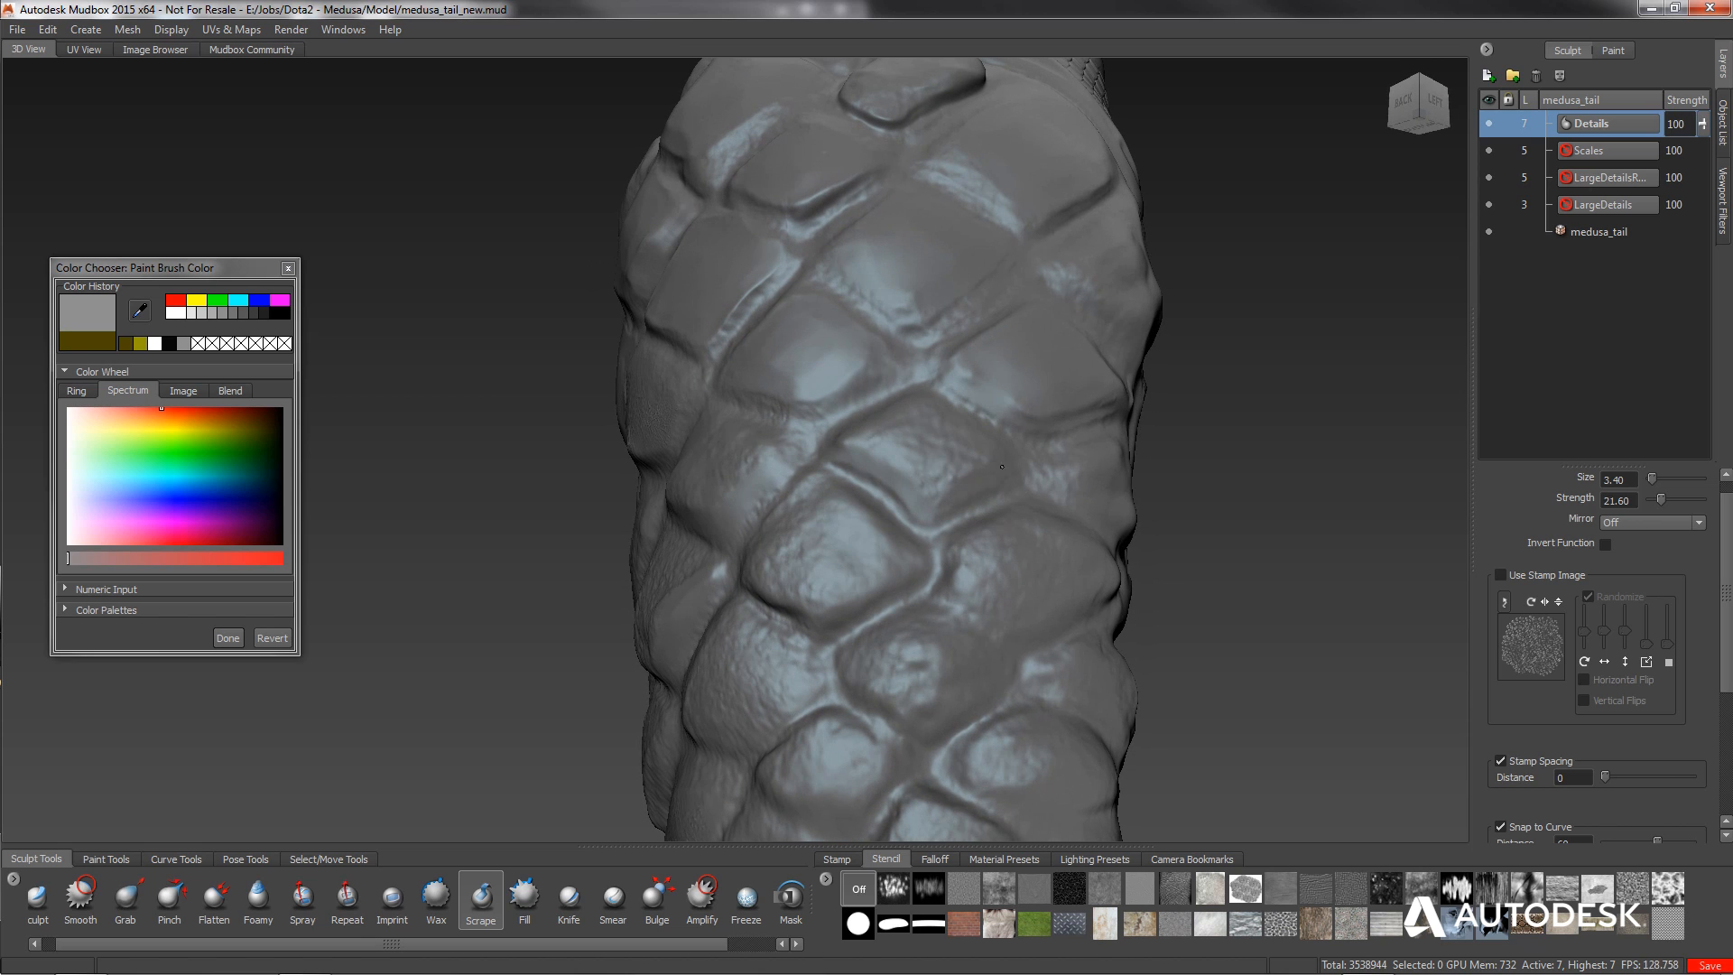
left_click_drag(975, 447, 926, 541, "alt")
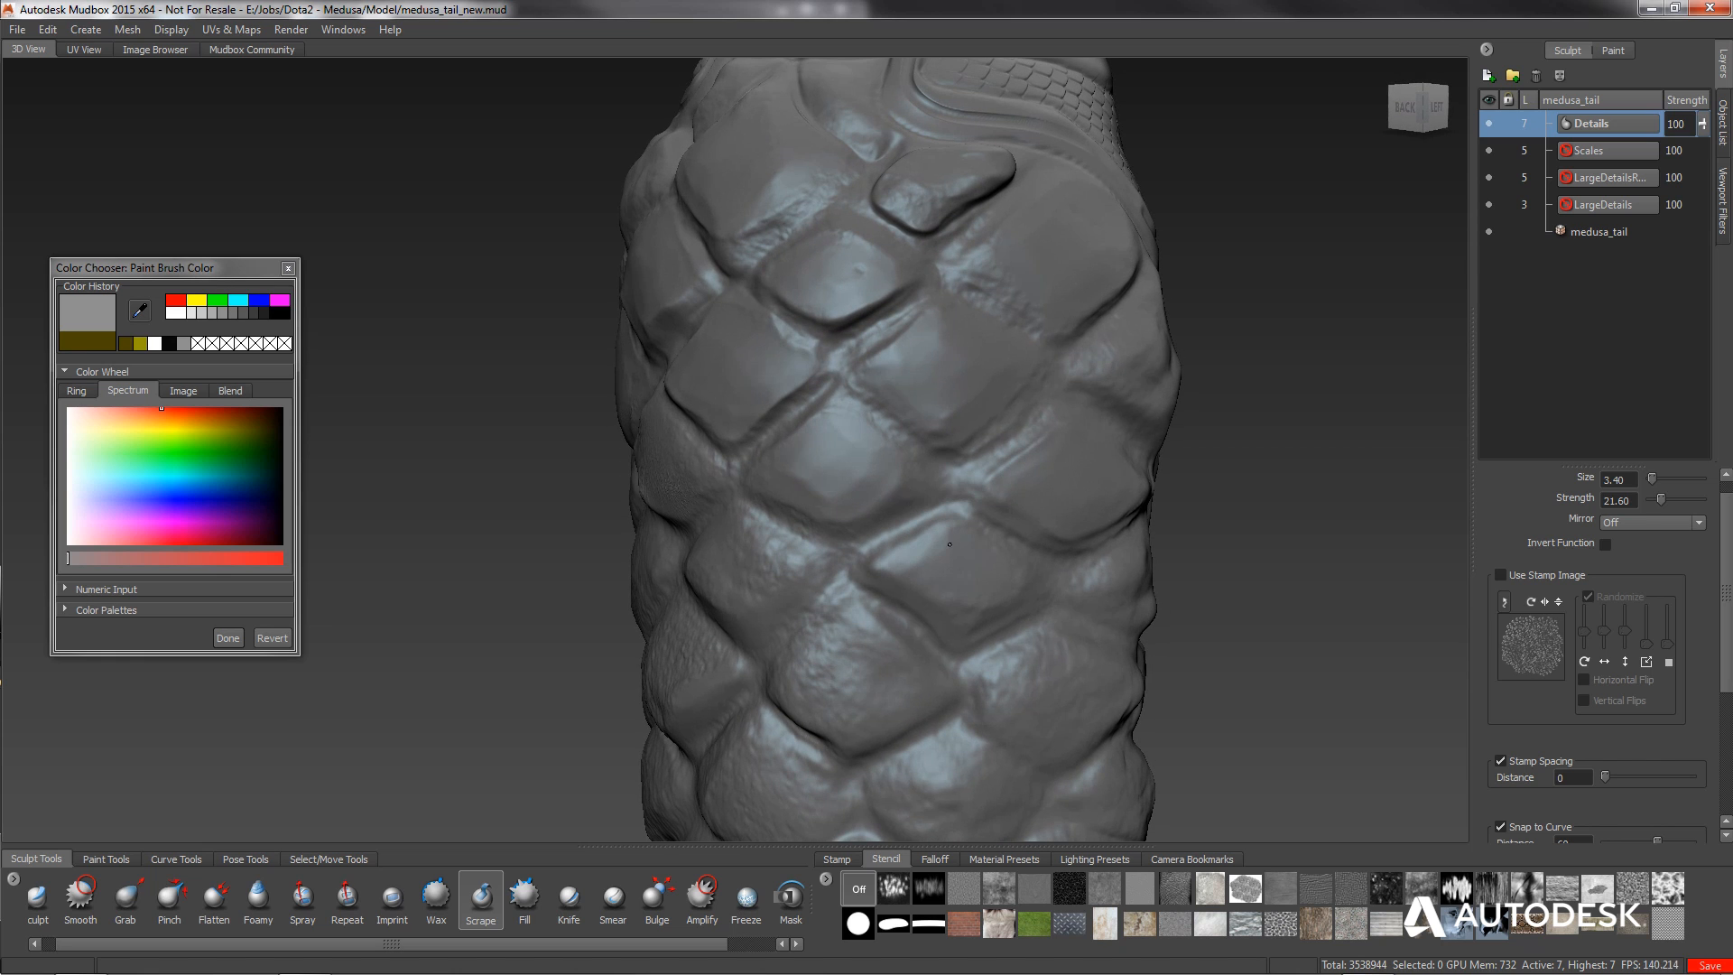
left_click_drag(885, 520, 1012, 452, "alt")
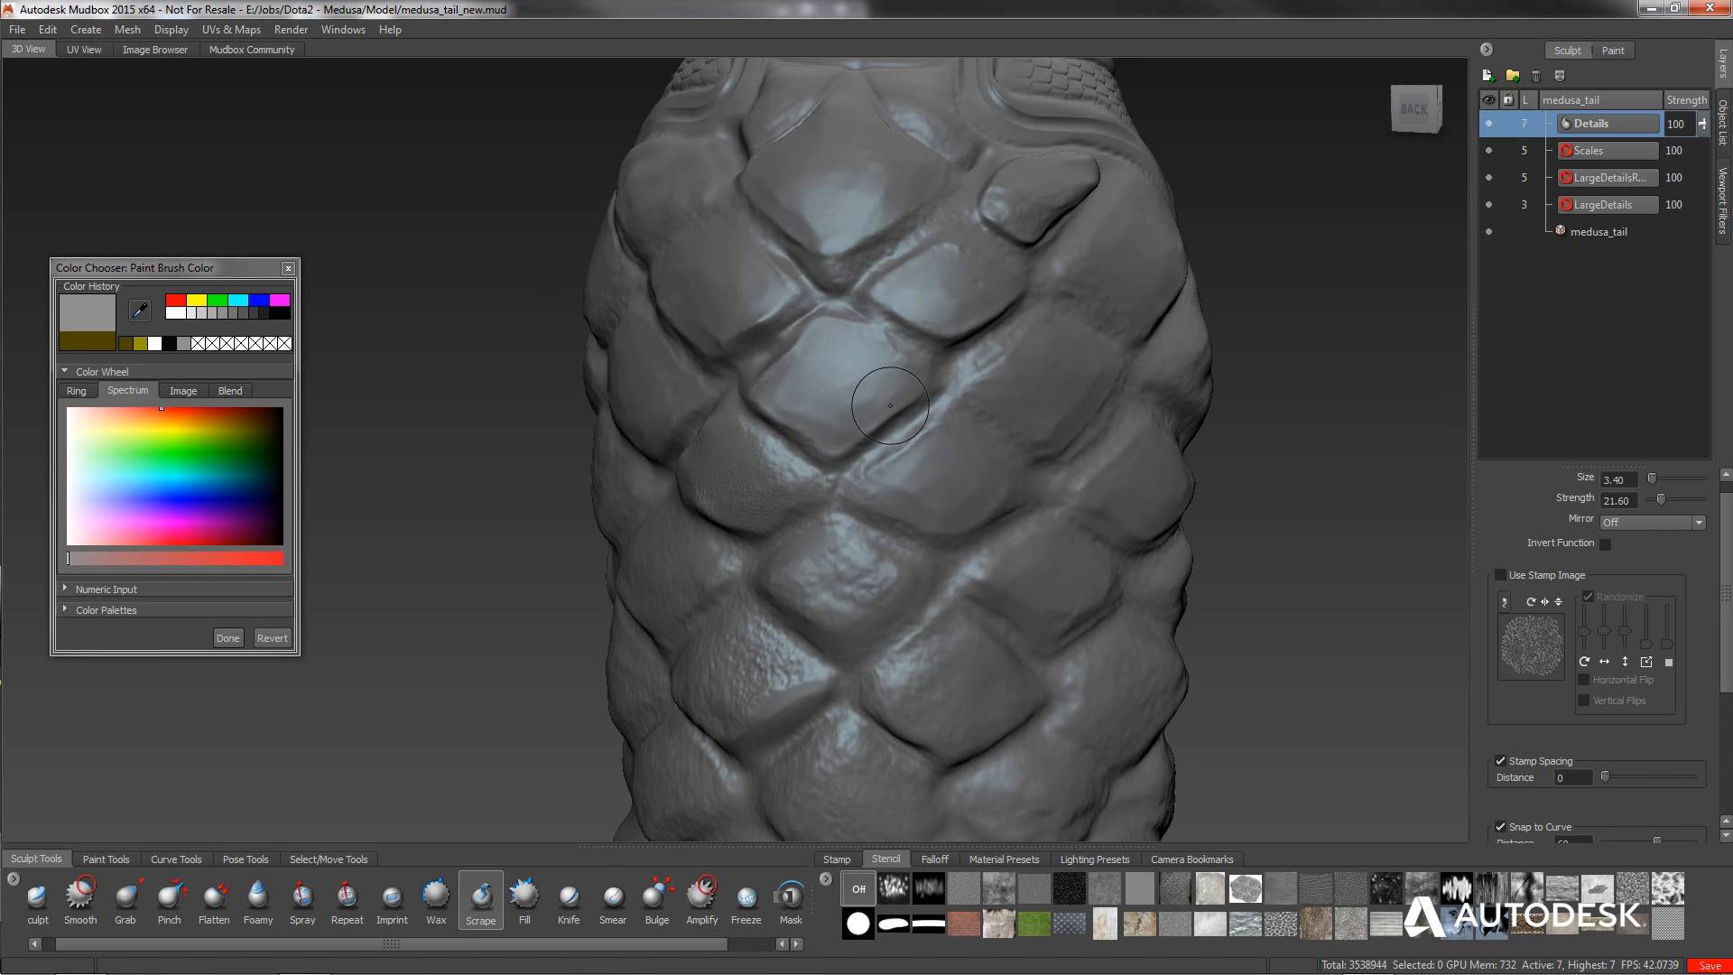
Examine the scraped scales across the tail's back, from a distance, from slight side angles and up close.
right_click_drag(896, 574, 937, 421, "alt")
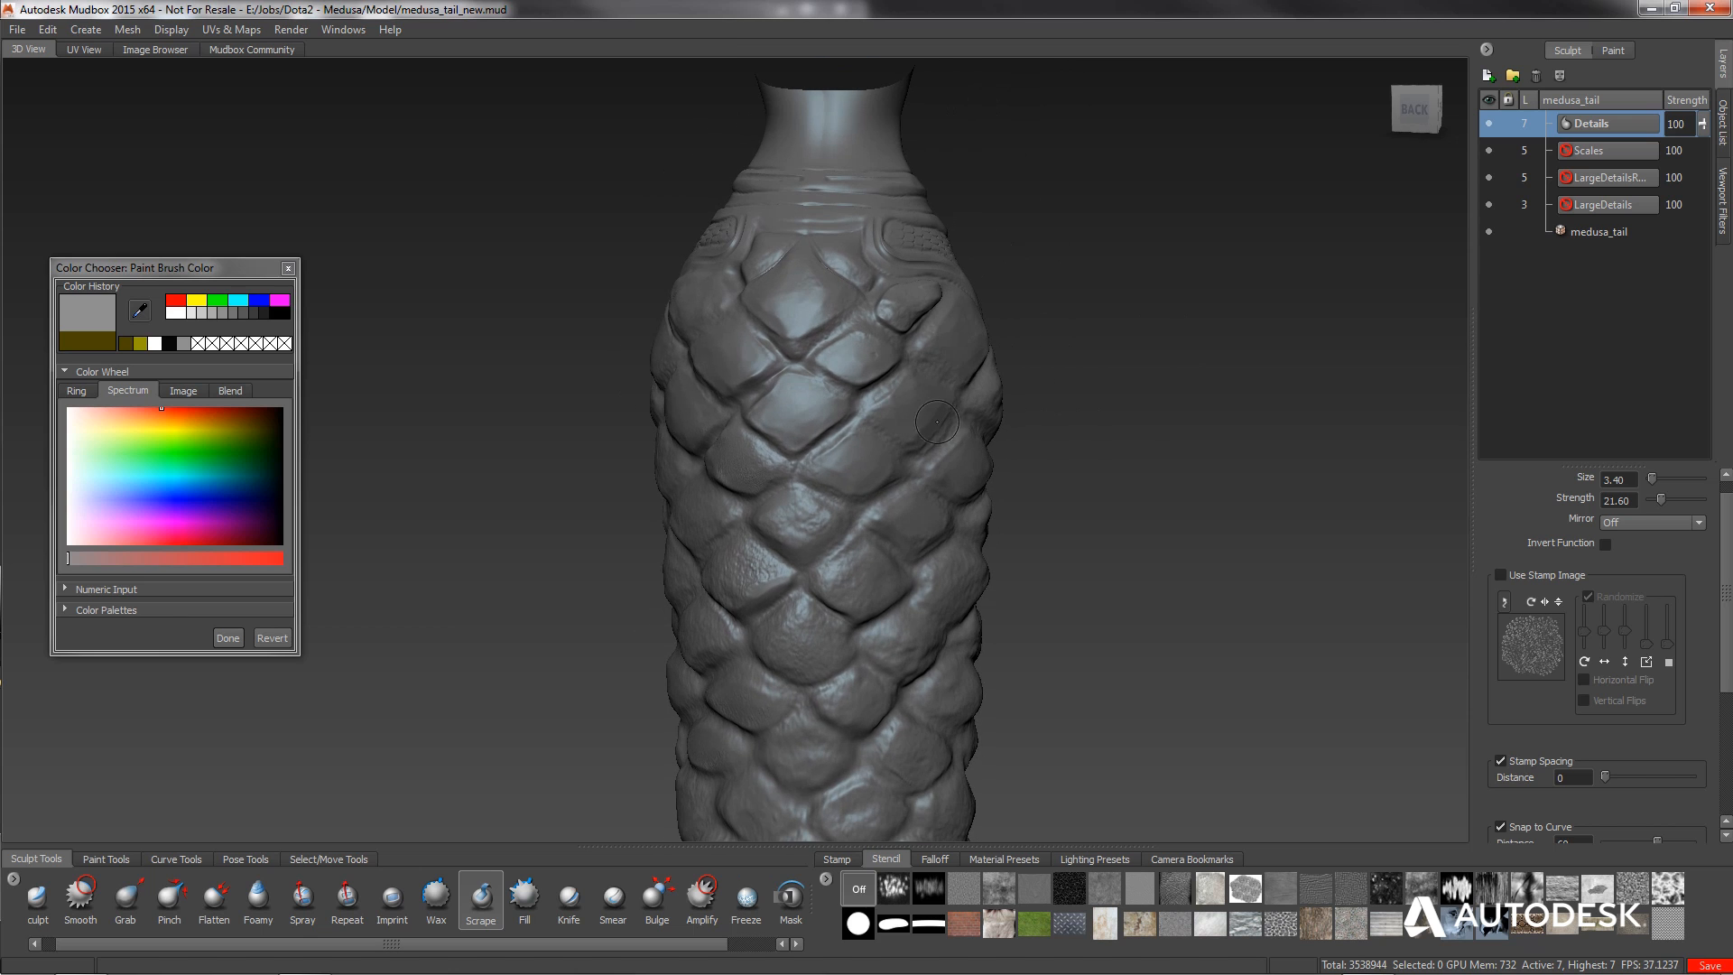
mouse_move(758, 420)
left_mouse_down("alt")
mouse_move(784, 326)
mouse_move(674, 389)
mouse_move(879, 482)
mouse_move(966, 468)
left_mouse_up("alt")
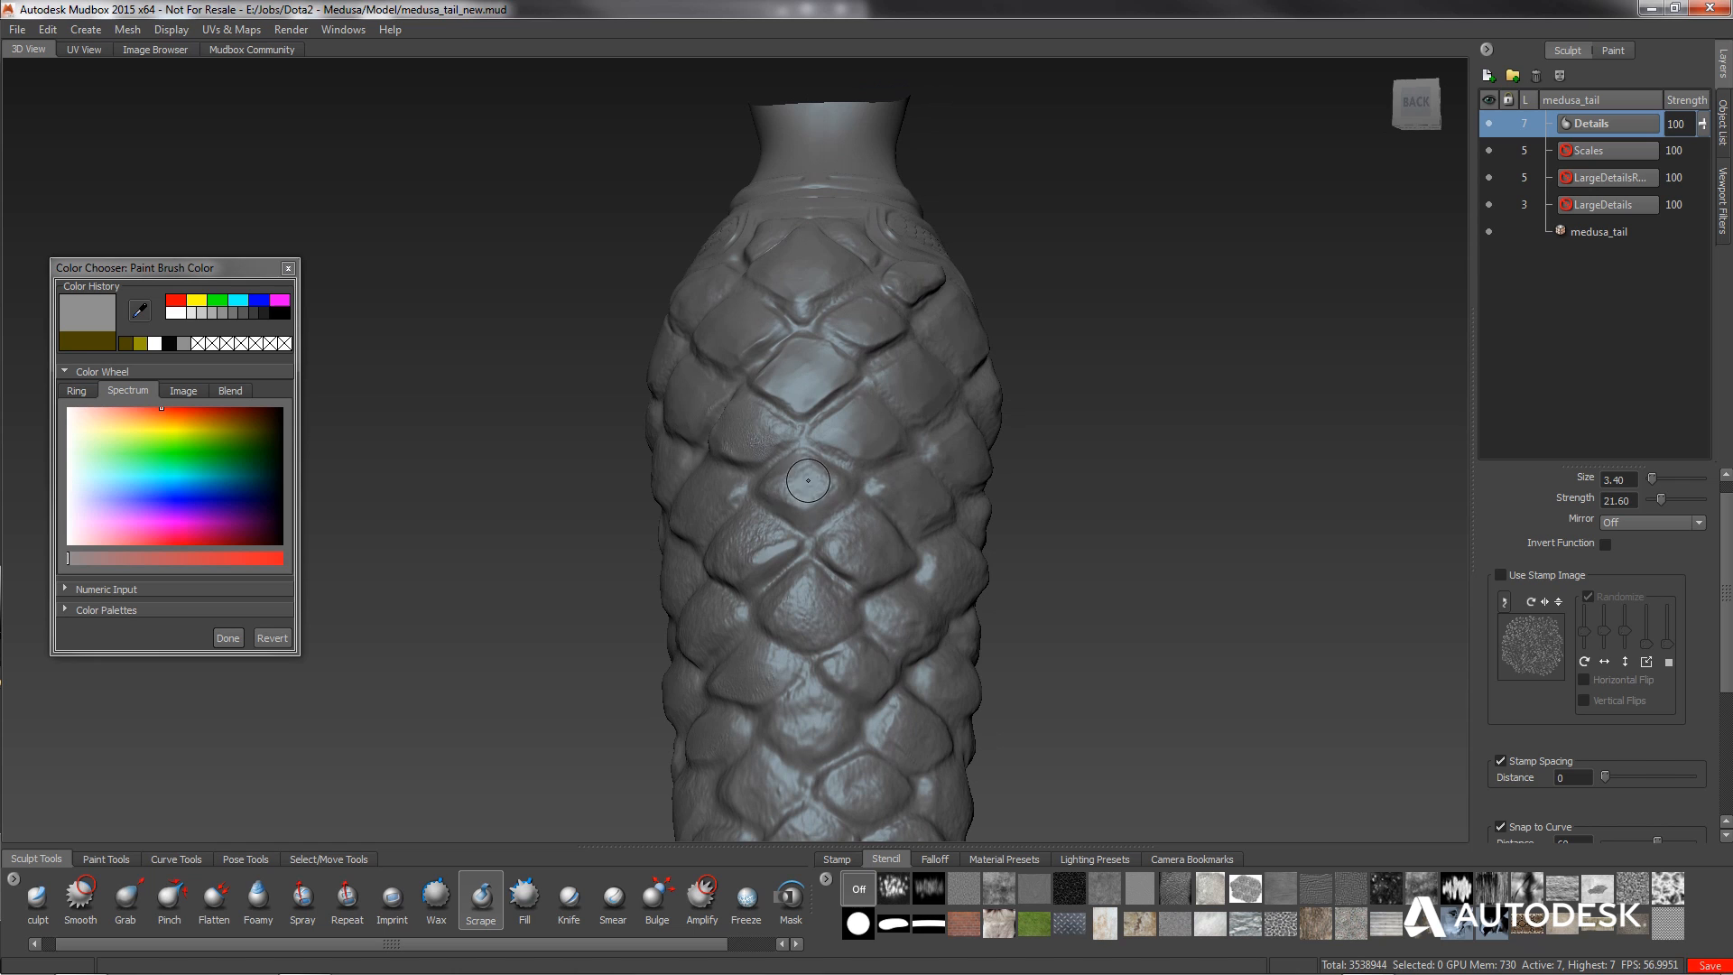
left_click_drag(808, 480, 876, 474, "alt")
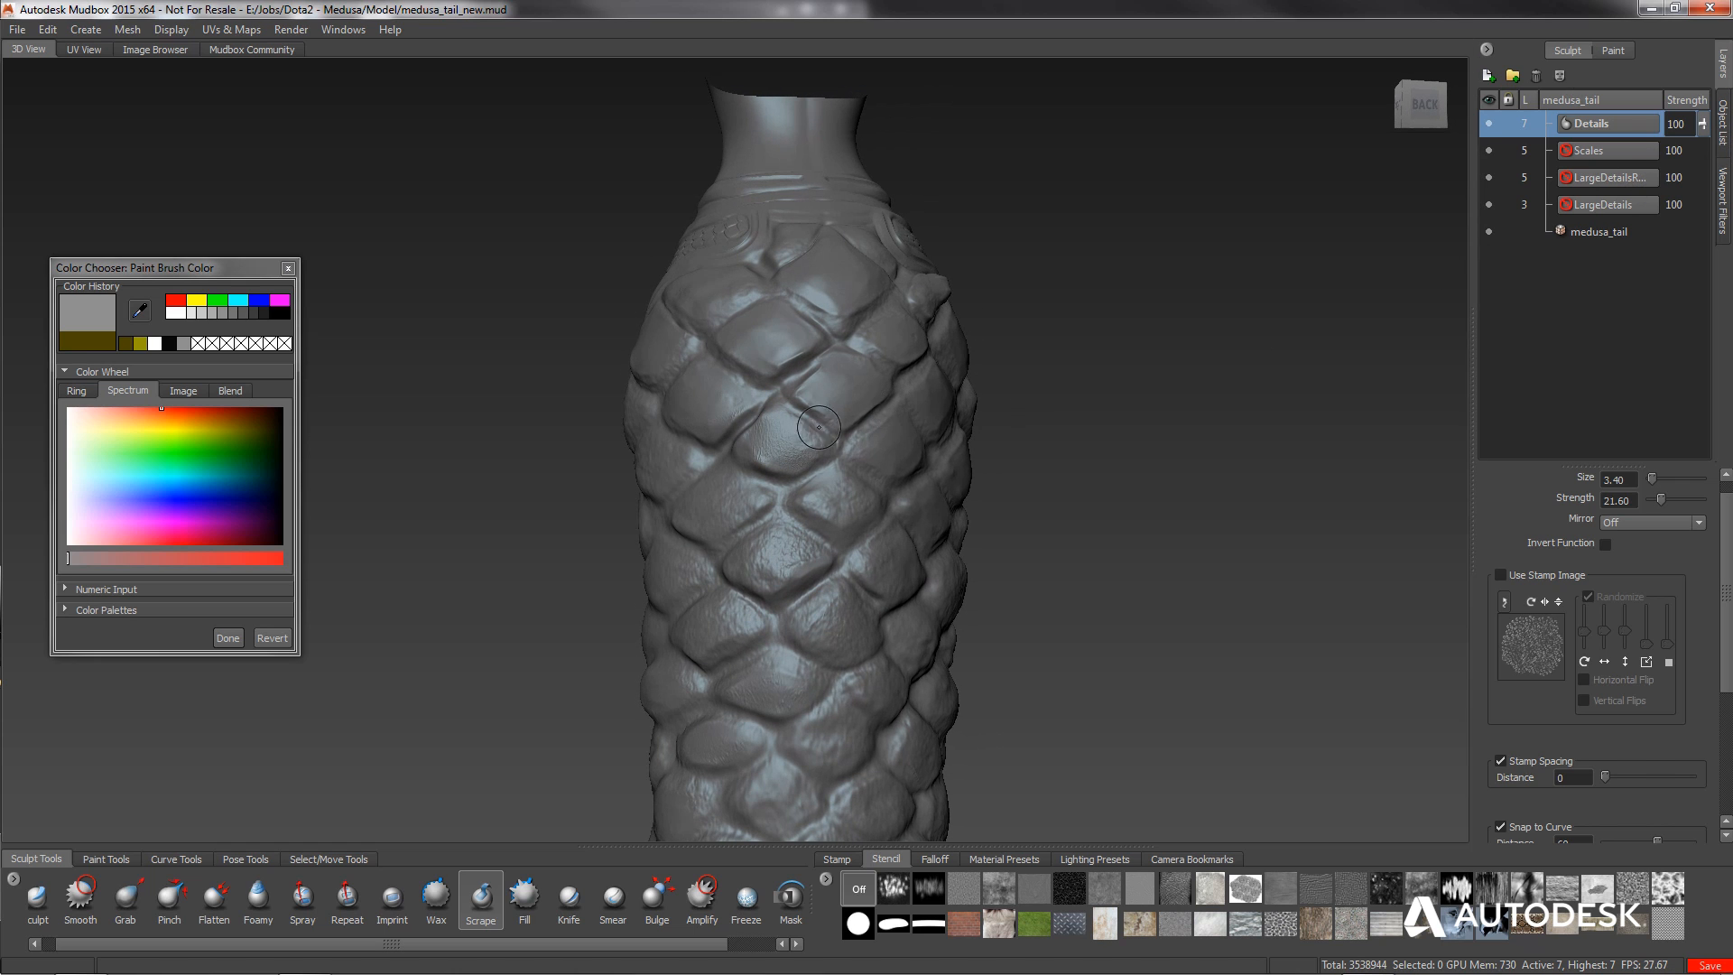
left_click_drag(819, 427, 739, 446, "alt")
left_click_drag(837, 420, 840, 393, "alt")
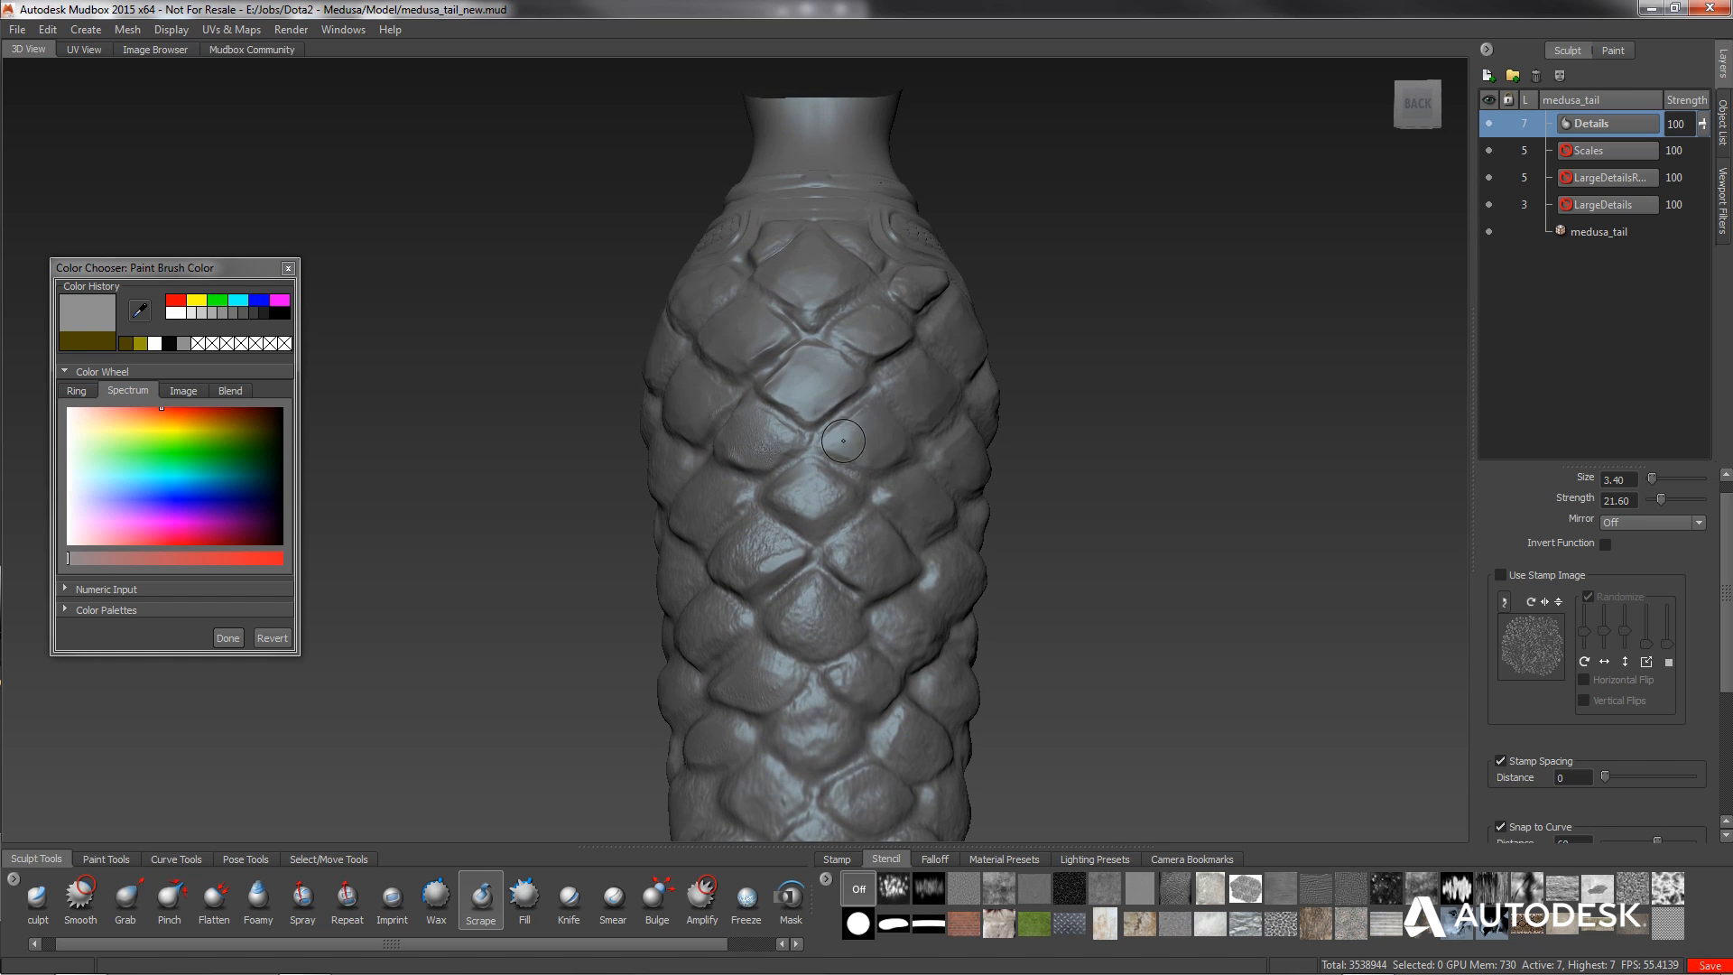
middle_click_drag(850, 433, 866, 479, "alt")
mouse_move(867, 478)
right_mouse_down("alt")
mouse_move(838, 563)
mouse_move(867, 499)
right_mouse_up("alt")
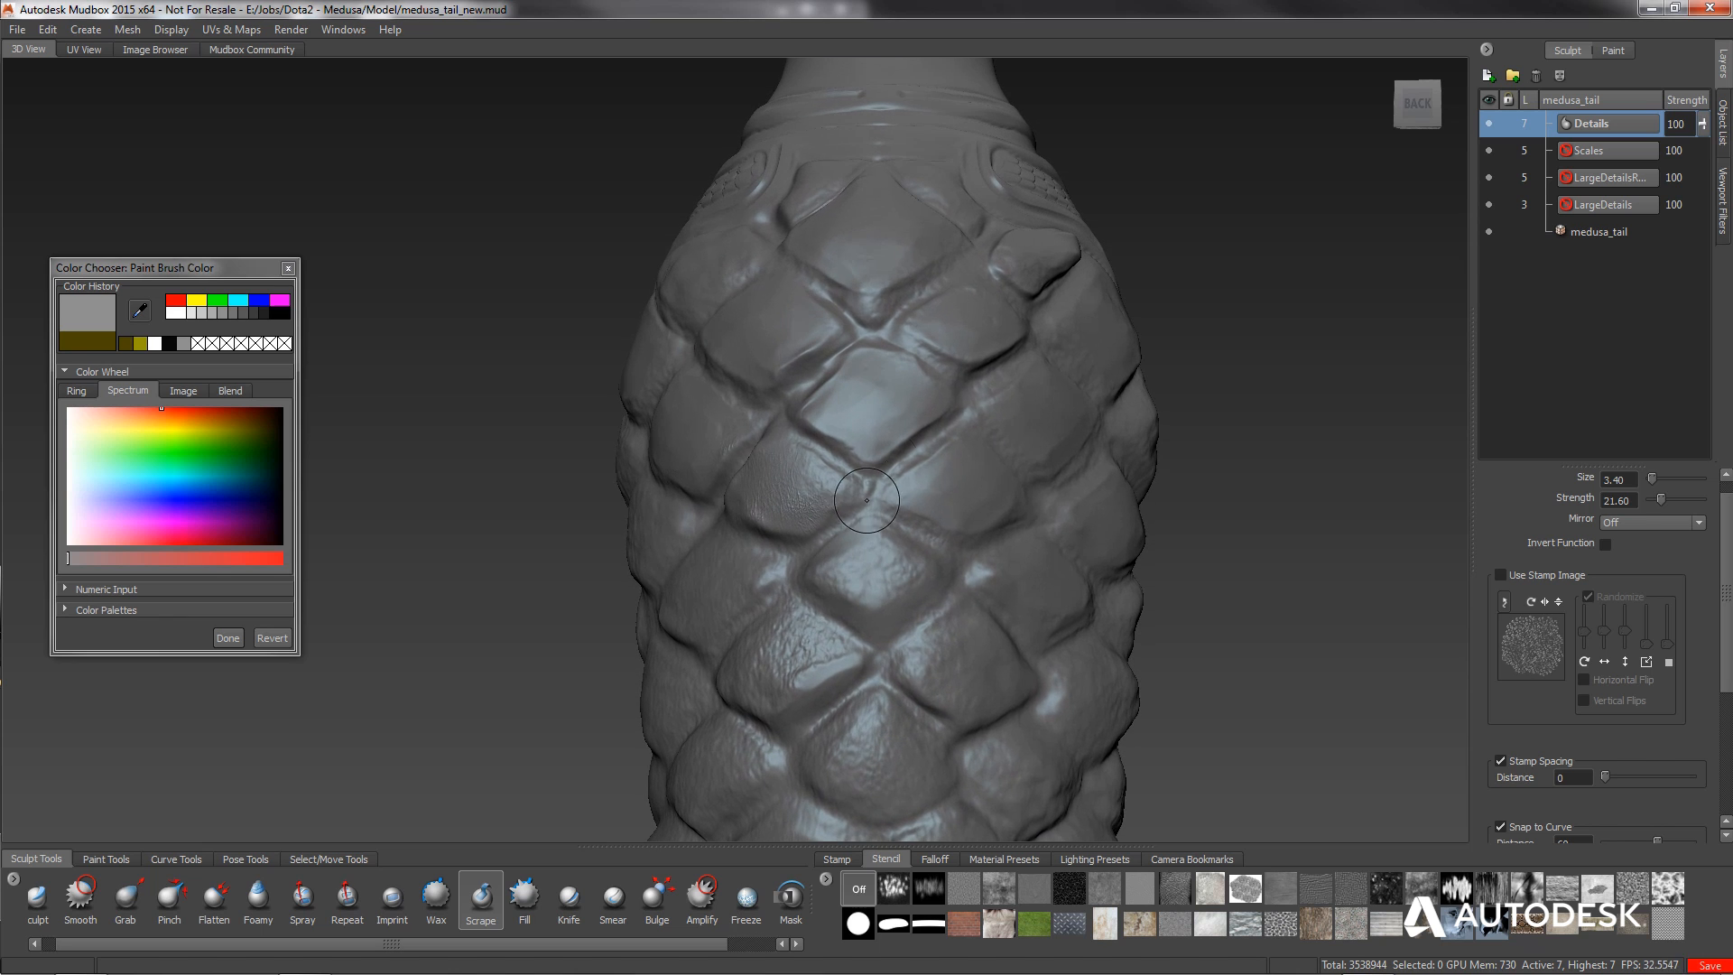
middle_click_drag(887, 461, 743, 399, "alt")
left_click_drag(702, 393, 722, 426, "alt")
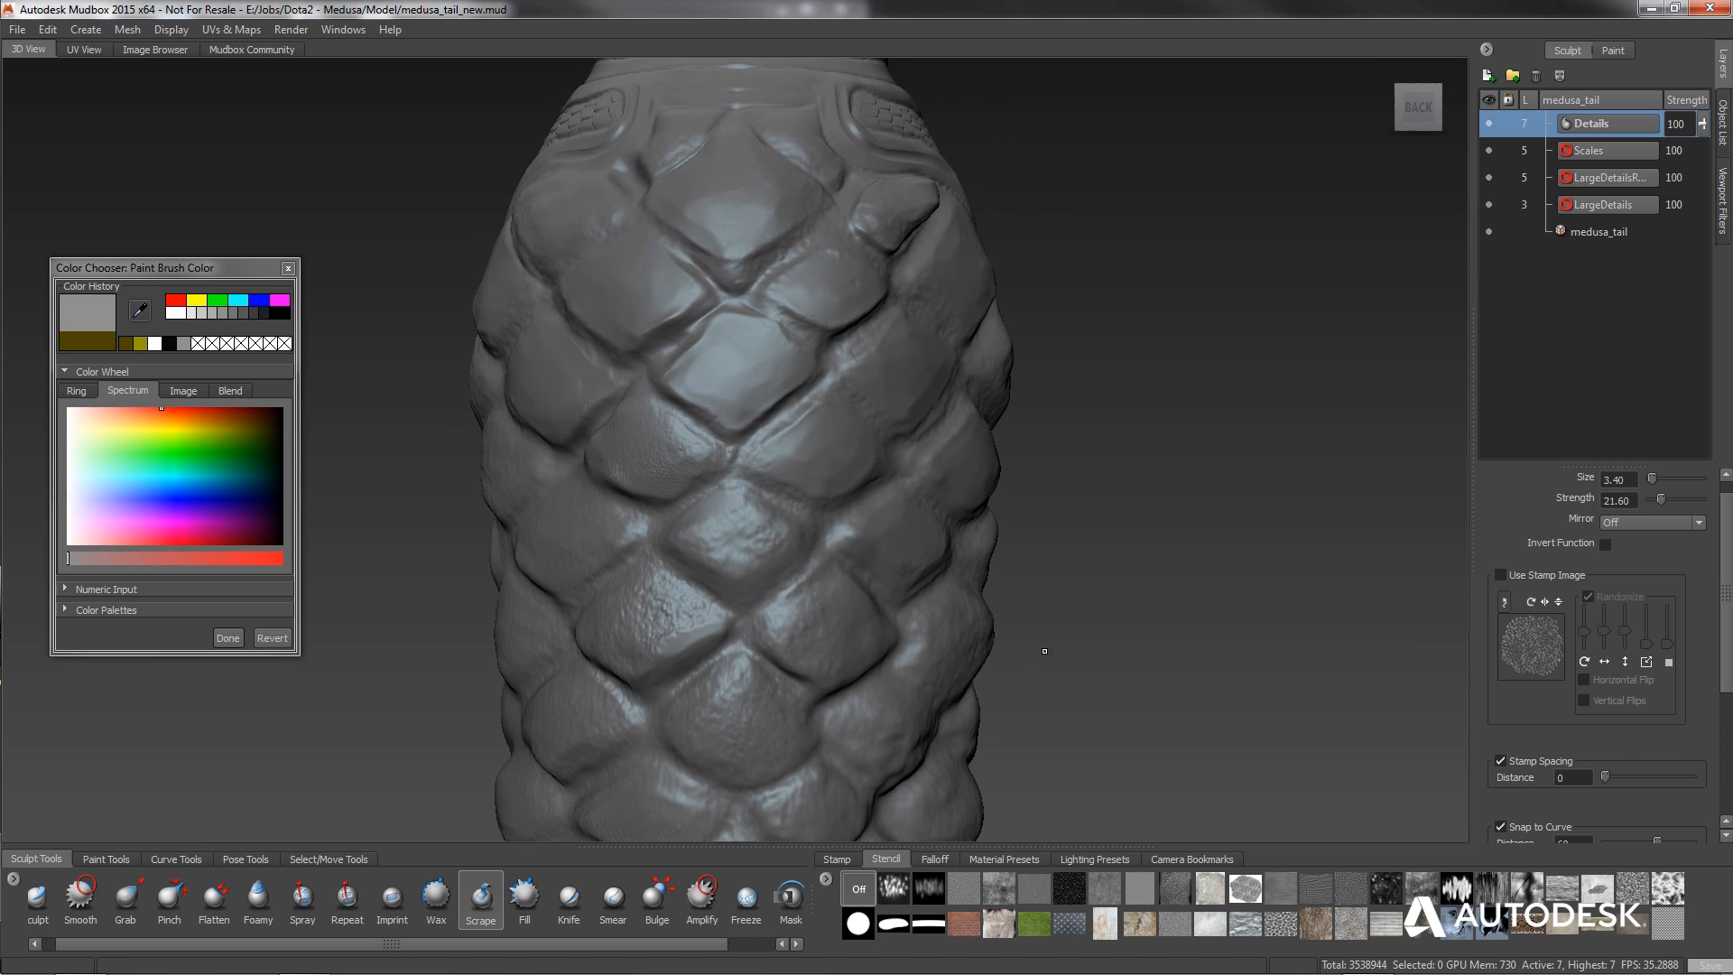
Turn on the grimeScratched stencil and scrape its texture into the central diamond-shaped scale on the back and its neighbours.
left_click(1002, 899)
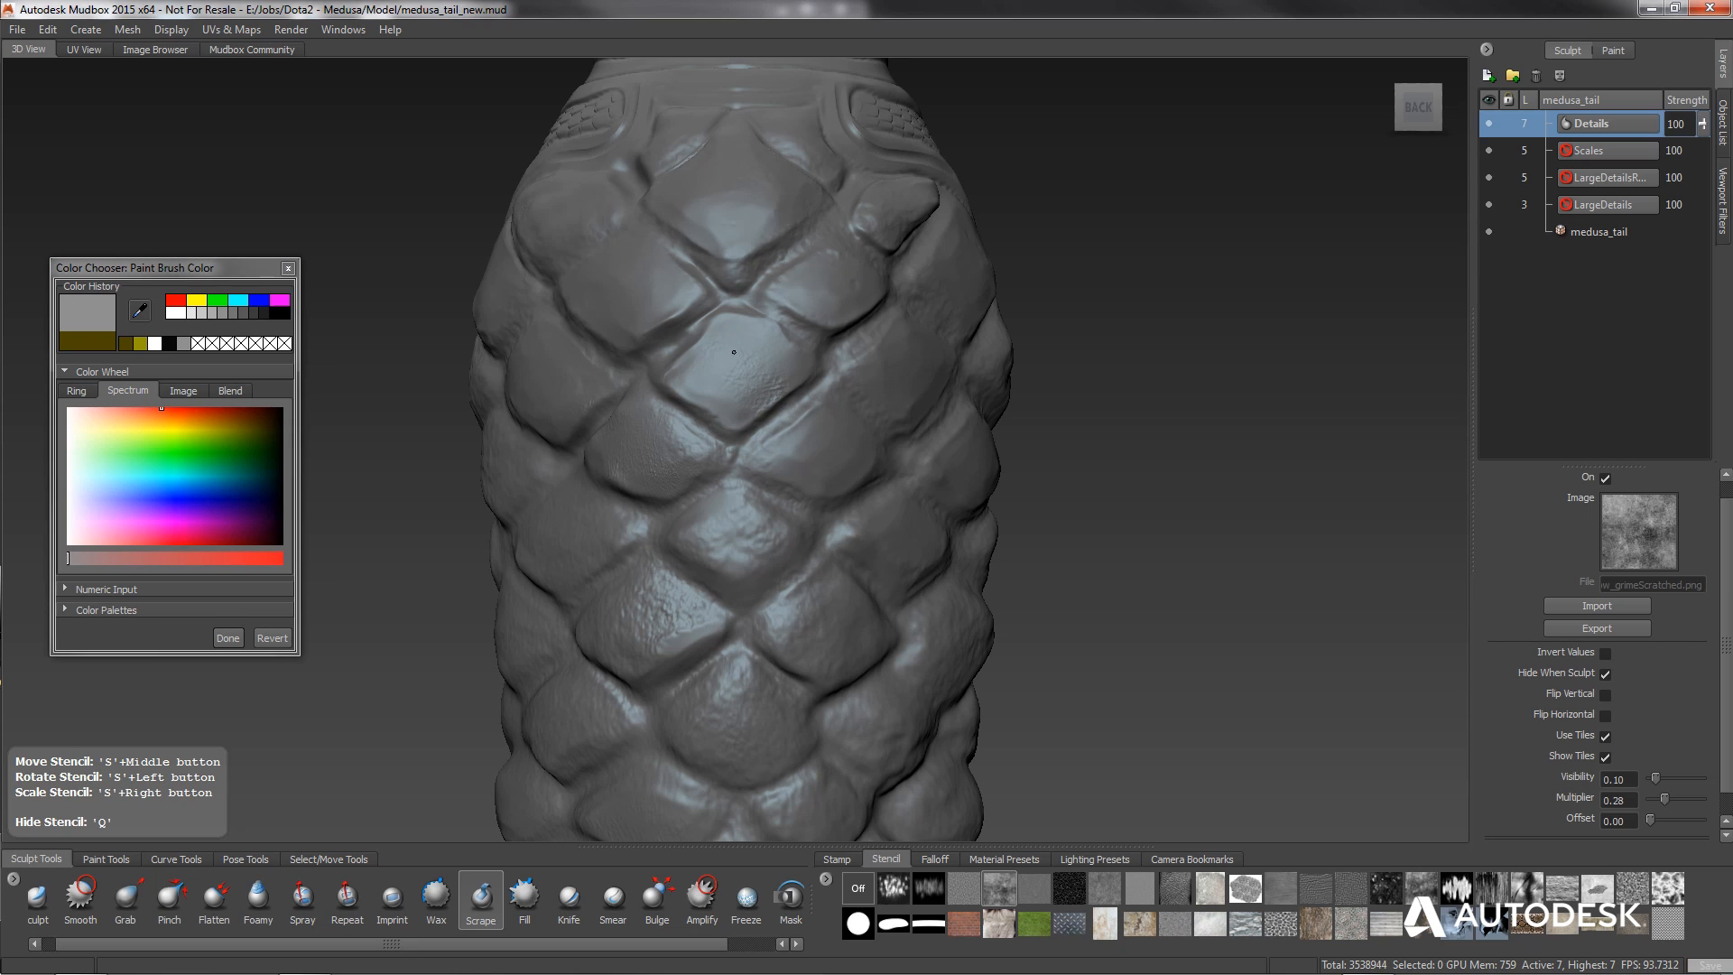
left_click_drag(734, 352, 813, 368)
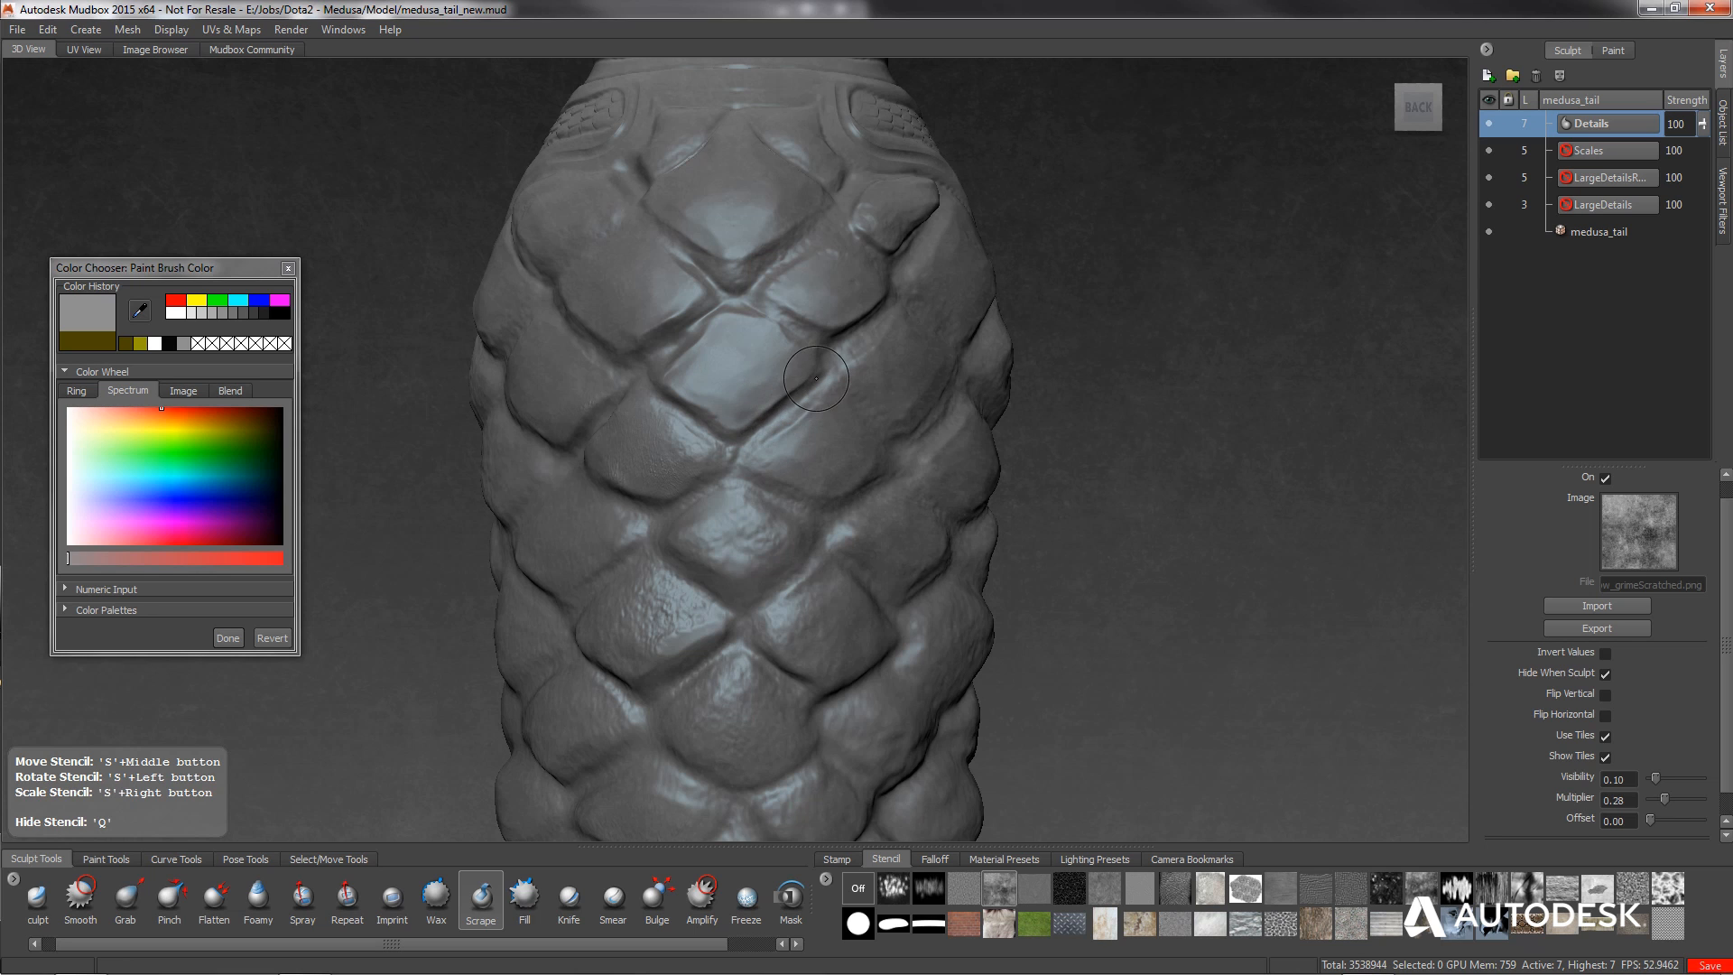
left_click_drag(772, 372, 811, 365, "alt")
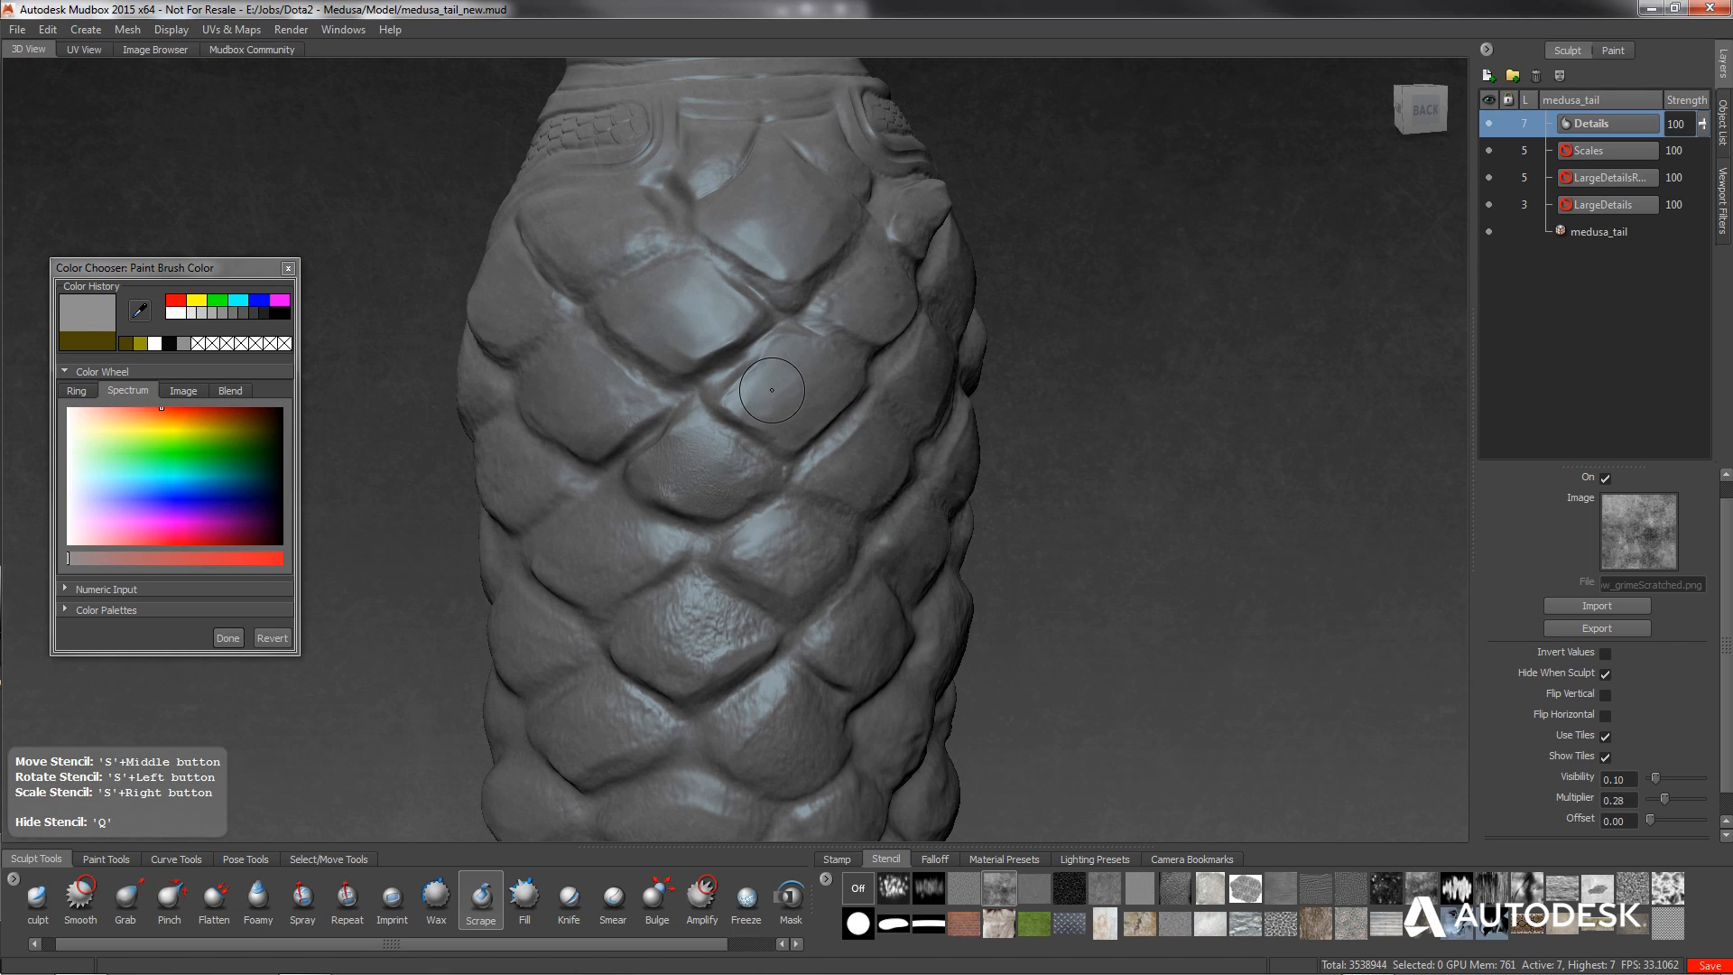
key("q")
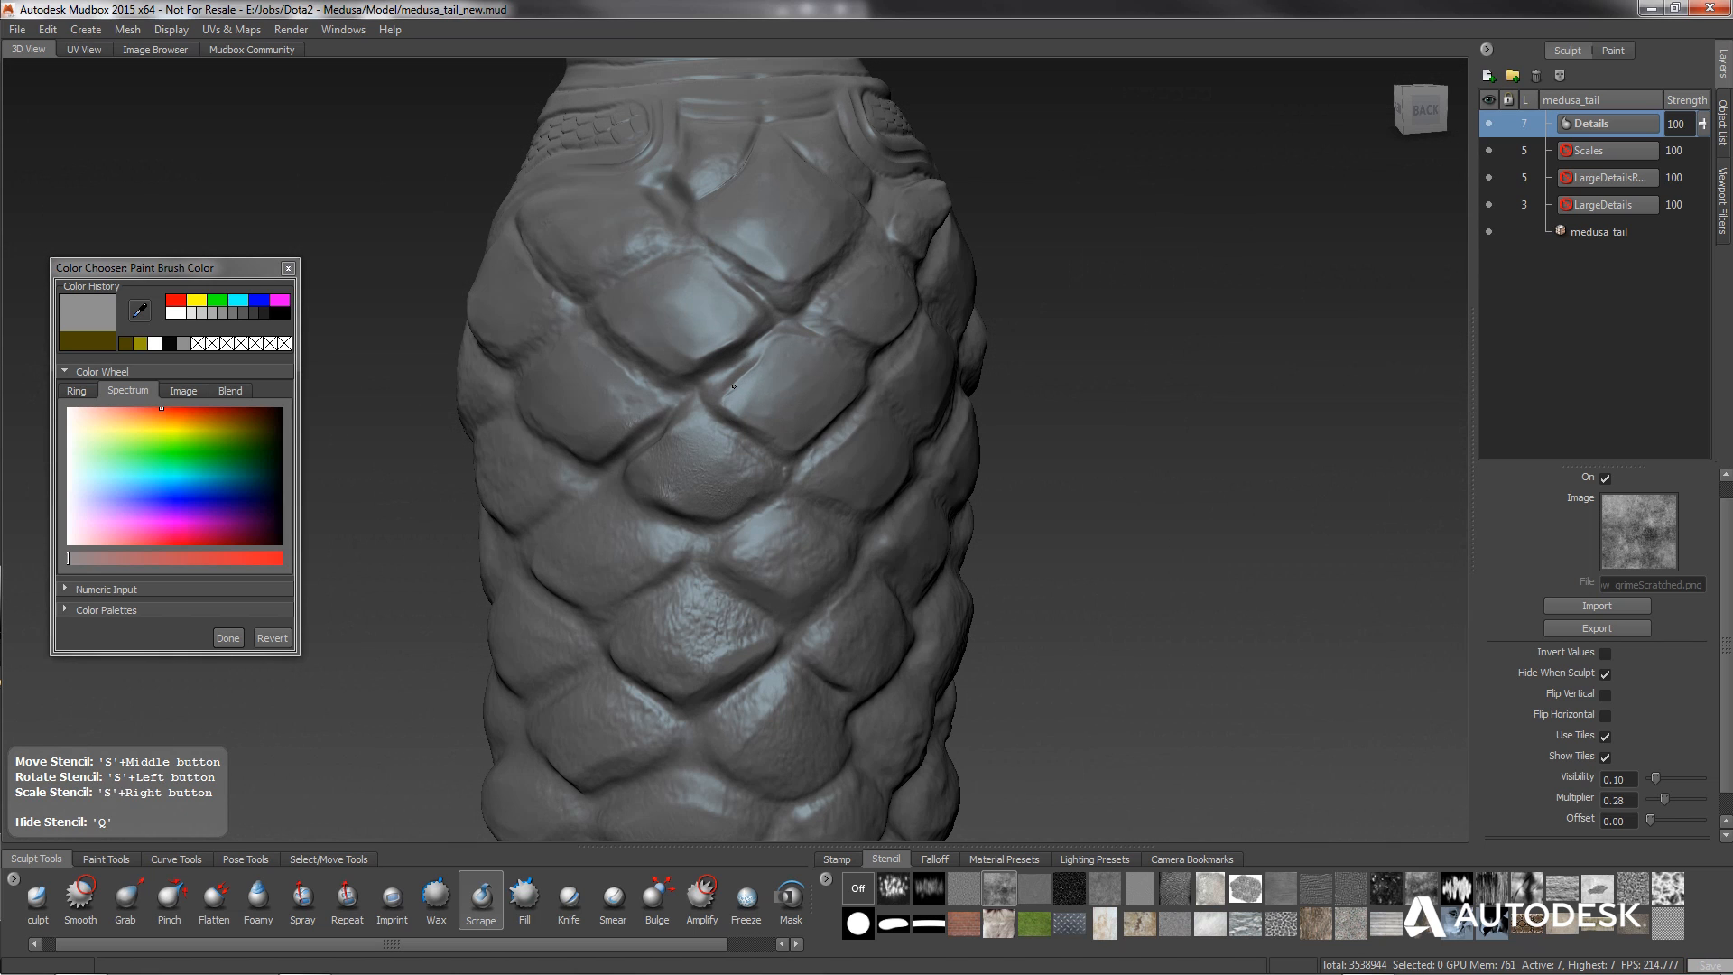
mouse_move(736, 399)
left_mouse_down()
mouse_move(758, 390)
mouse_move(722, 368)
left_mouse_up()
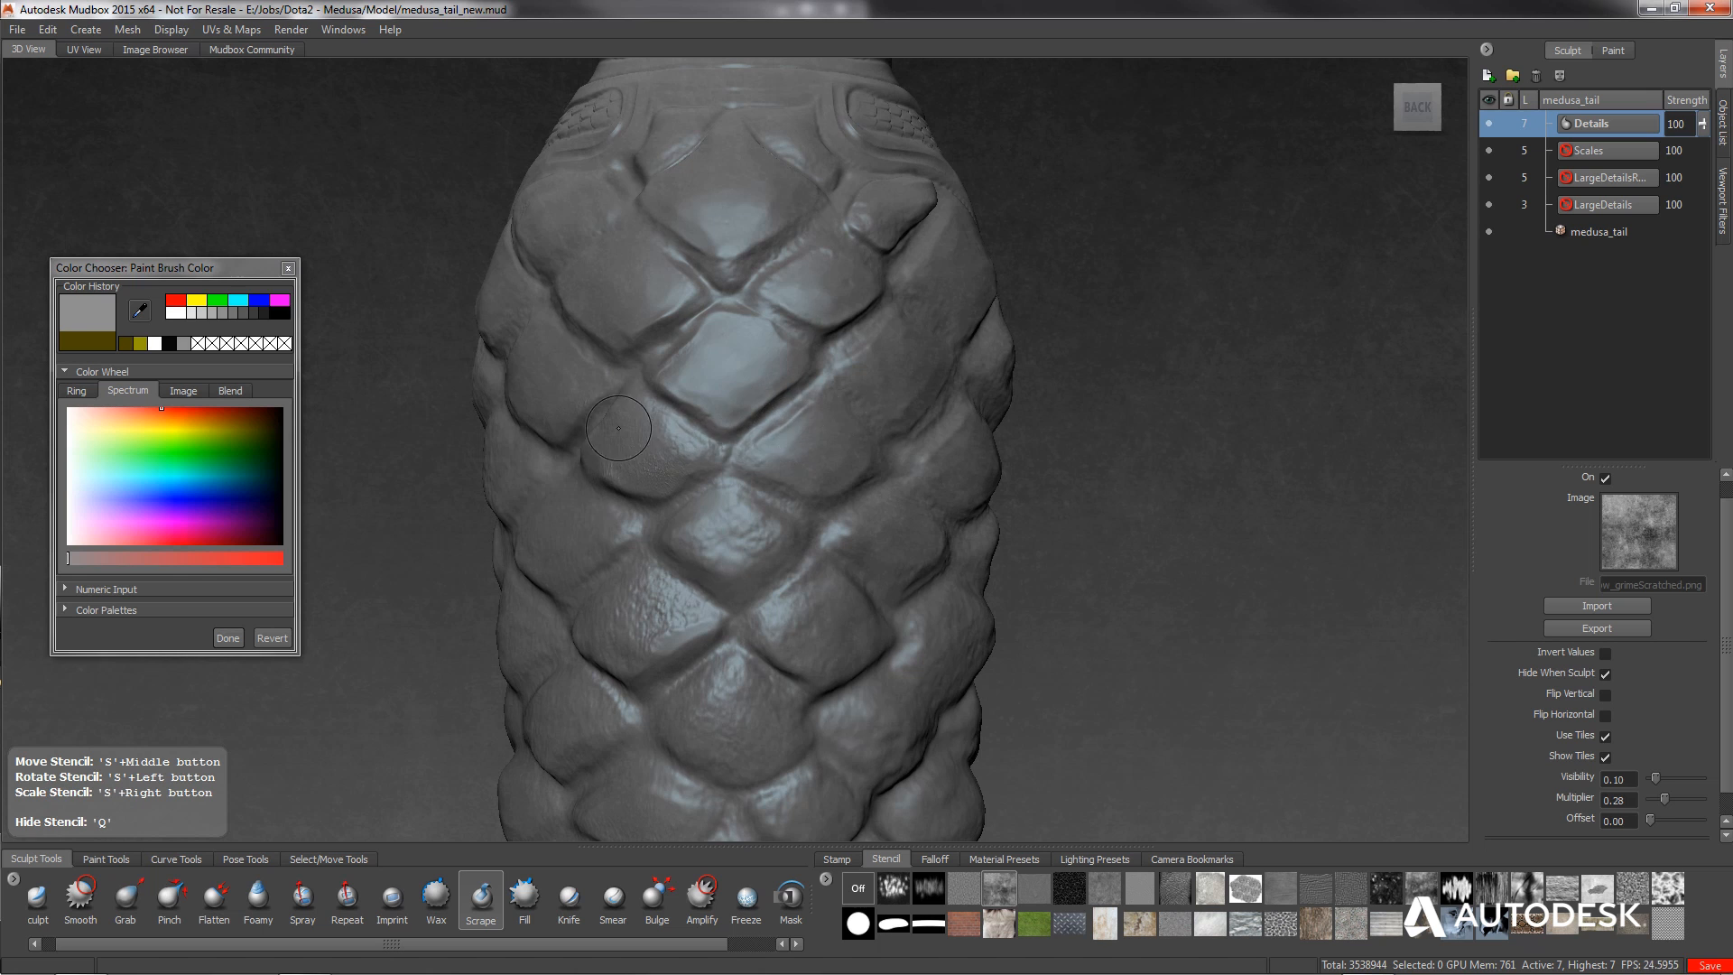
left_click_drag(619, 428, 868, 356, "alt")
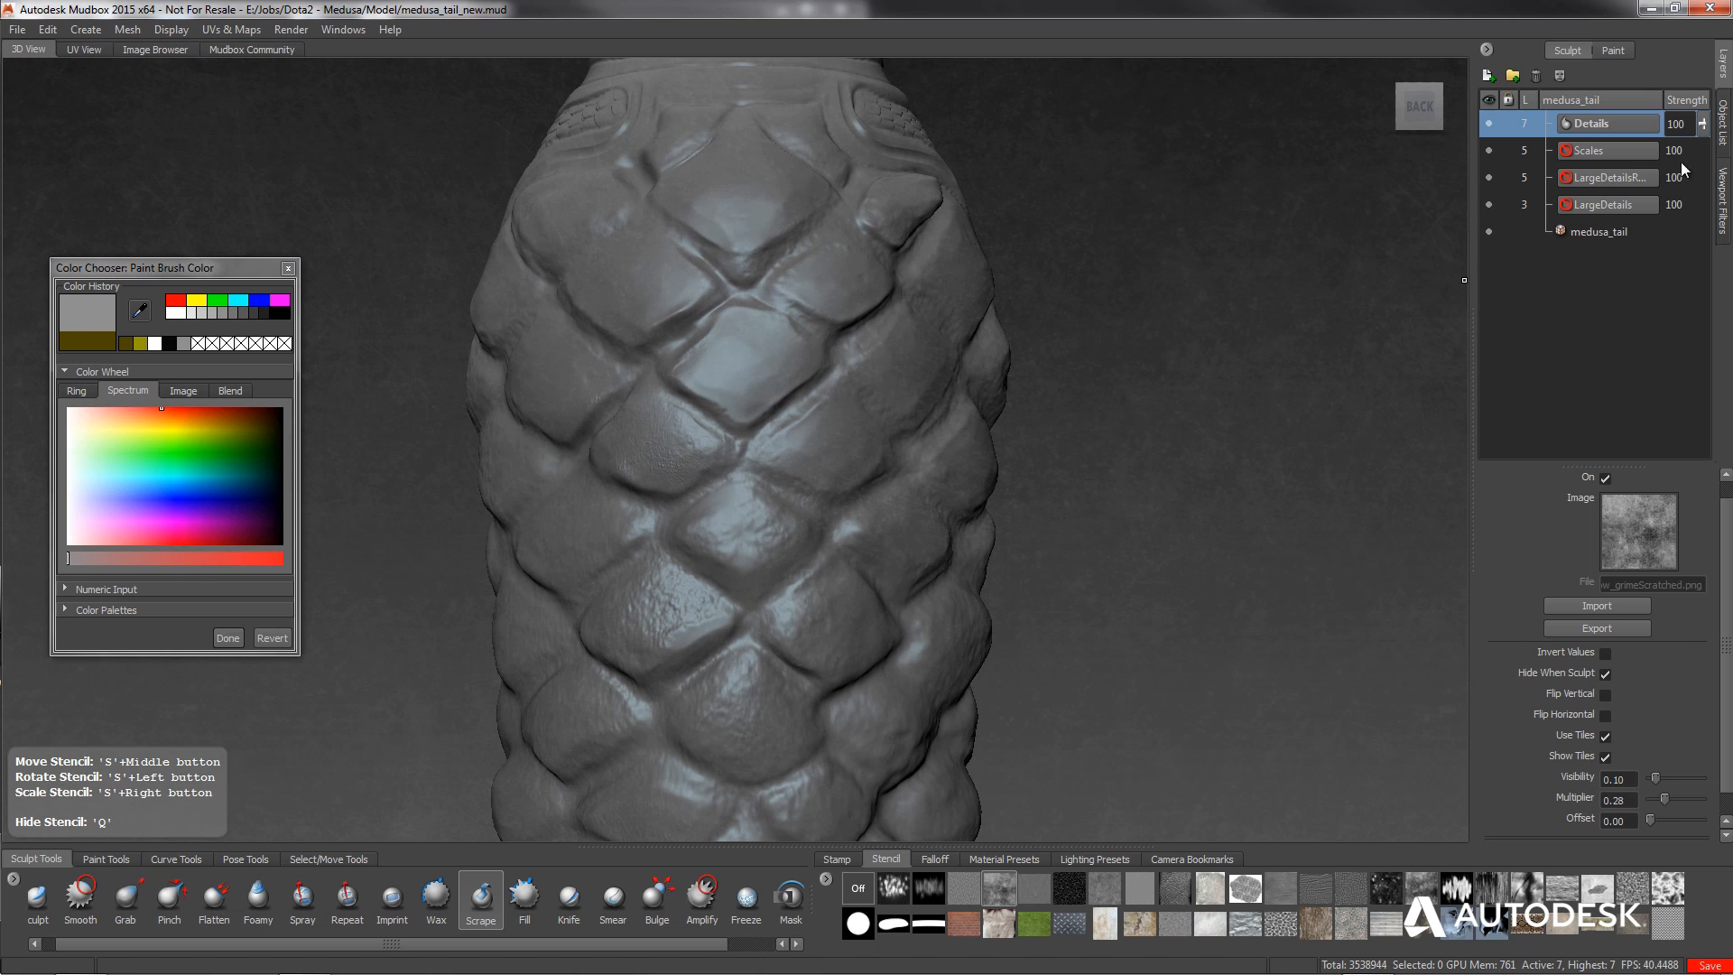
Switch to the paint layers and show Paint Layer 5 under Bump Map on the tail.
left_click(1616, 52)
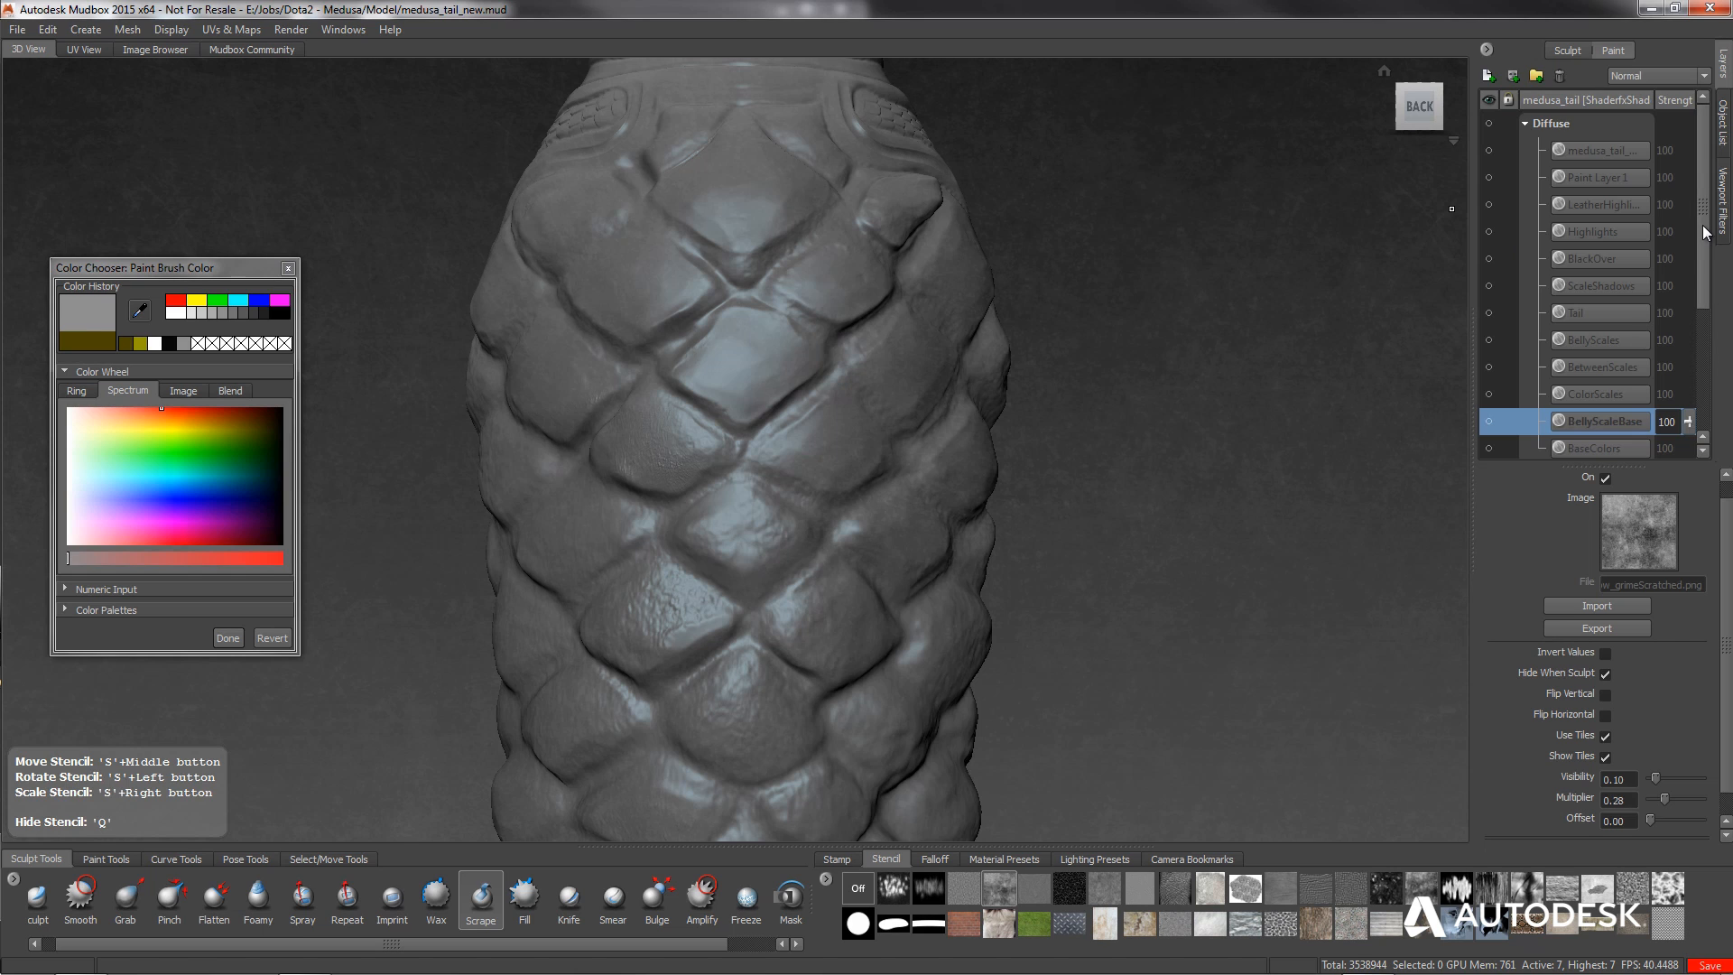
left_click_drag(1706, 233, 1688, 388)
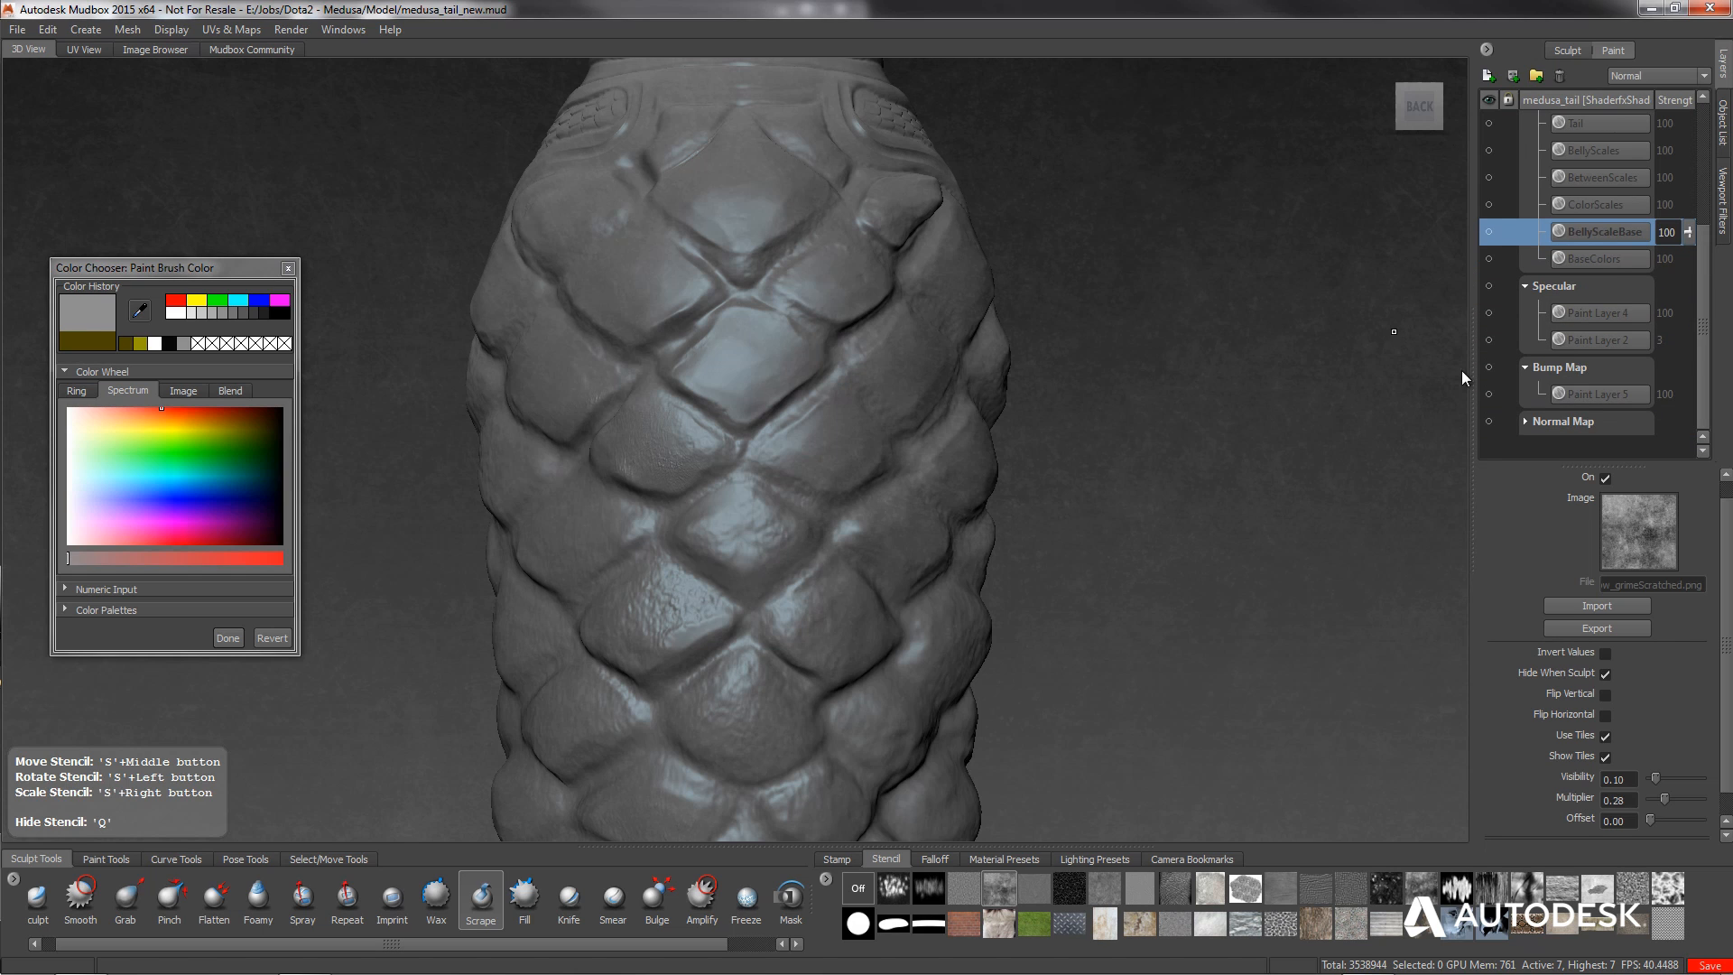
scroll(1488, 366, "up", 5)
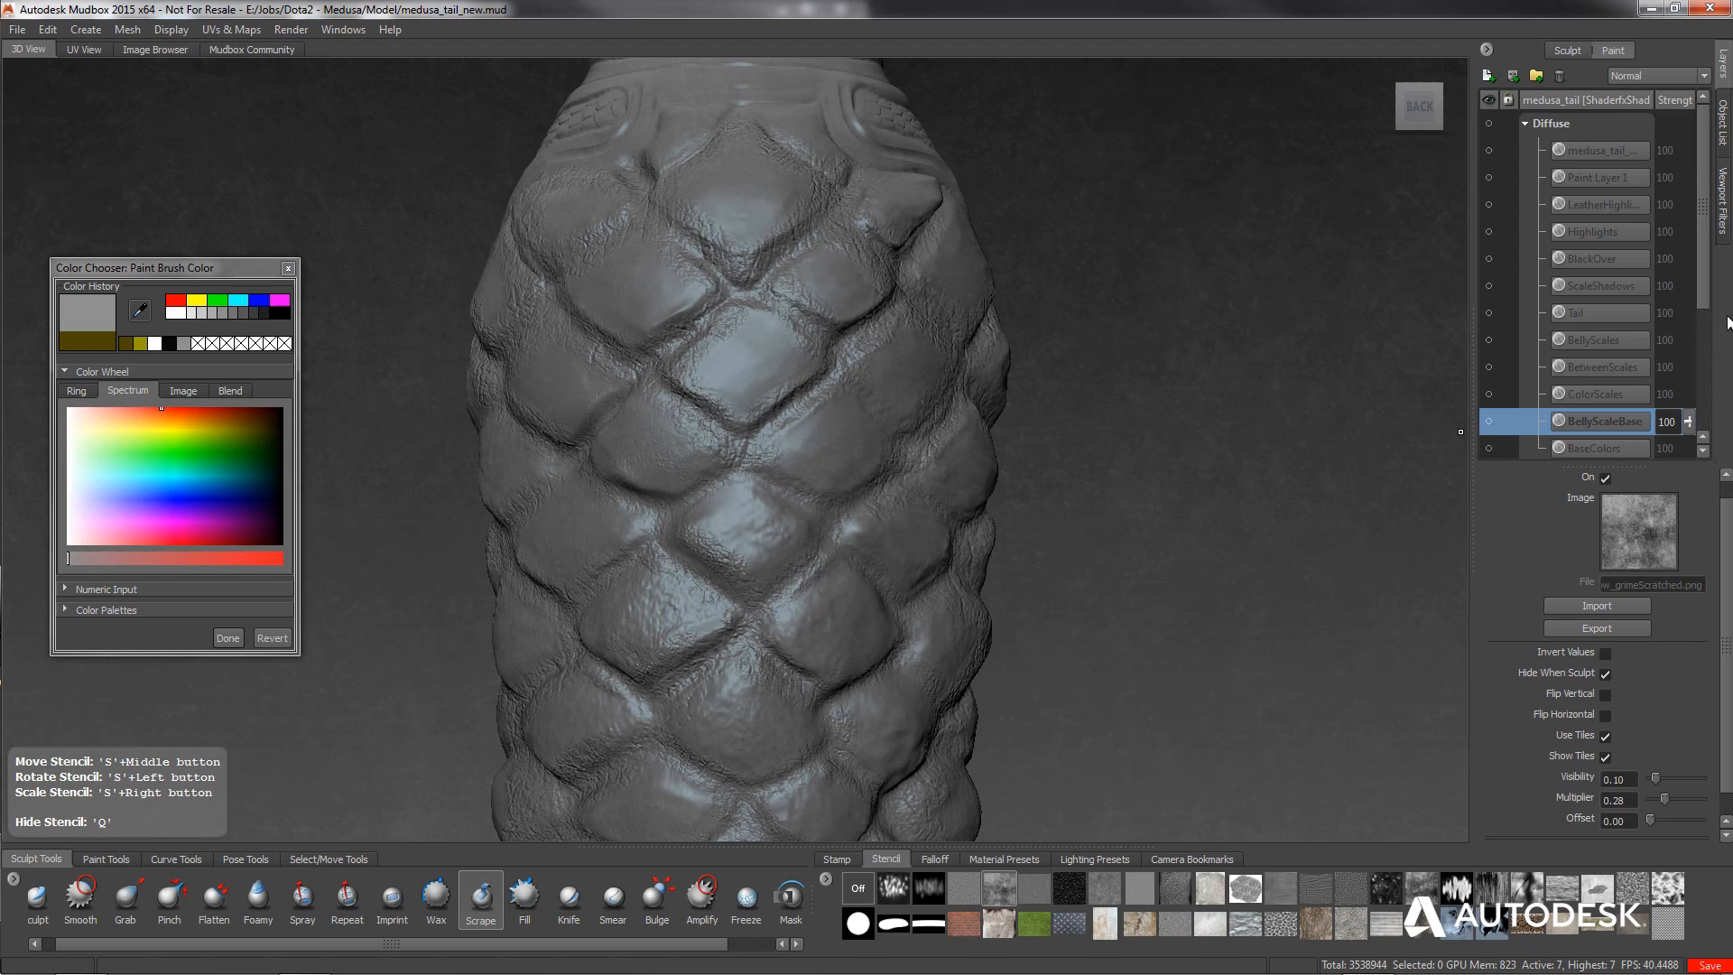
left_click_drag(1701, 298, 1648, 430)
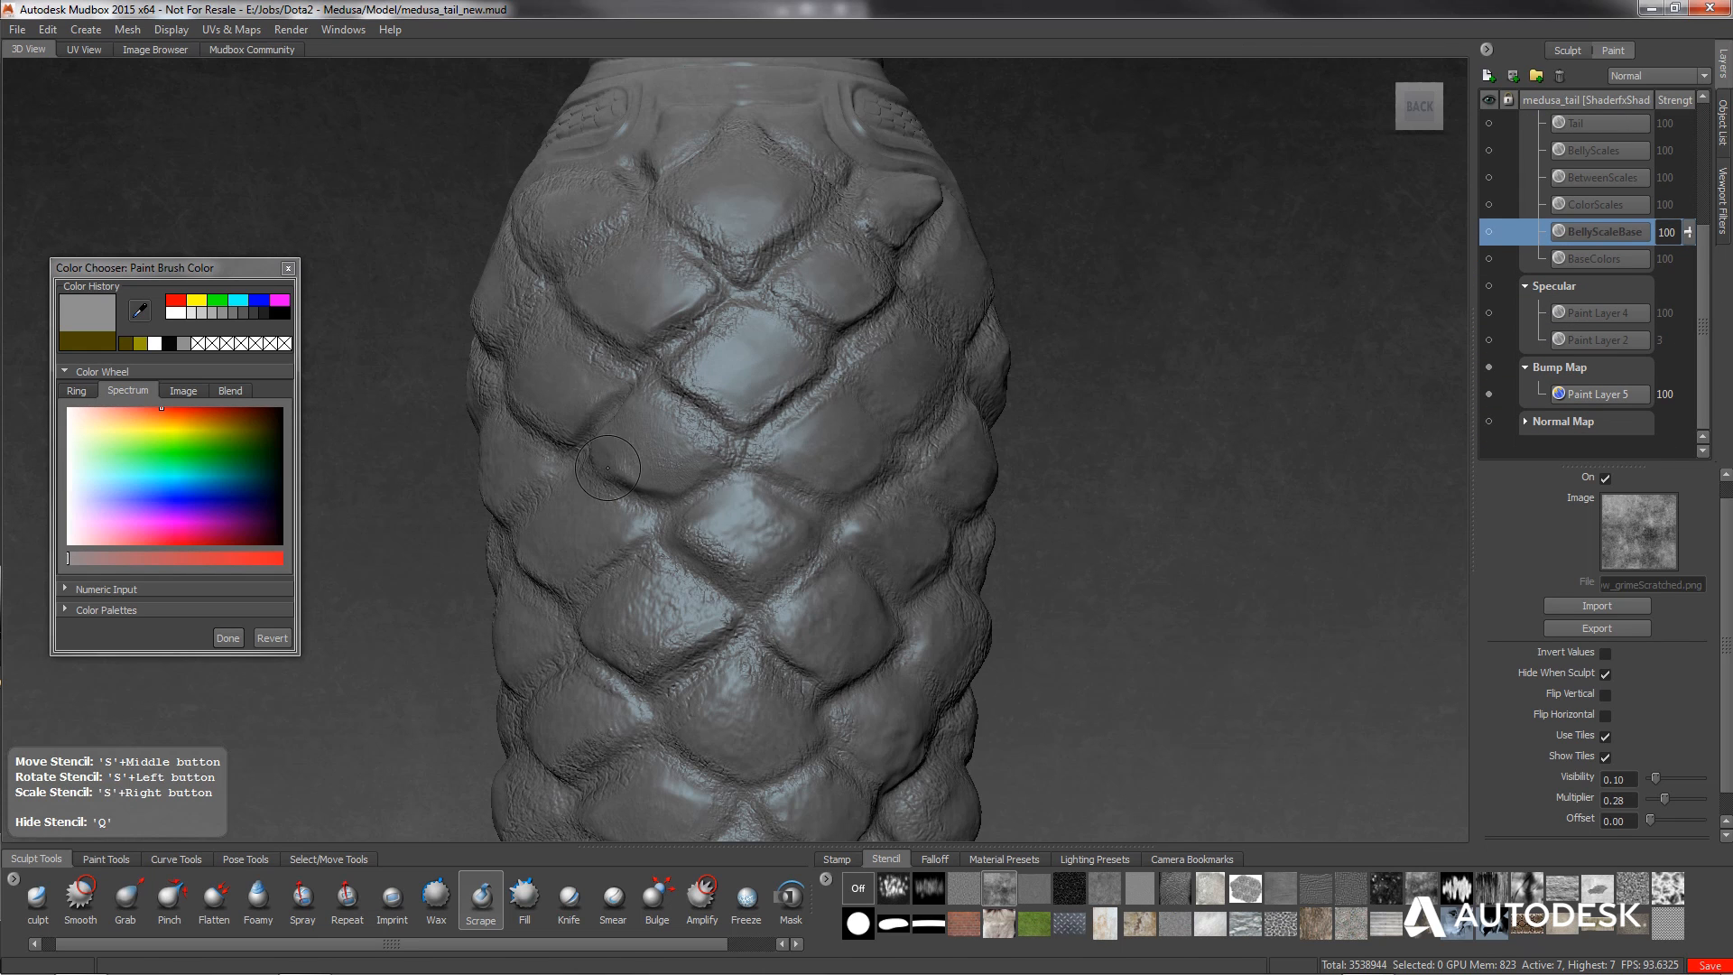
Turn to the tail's back-left side and lower the mesh's subdivision to level 1 to compare the bump detail.
left_click_drag(790, 506, 478, 421, "alt")
left_click_drag(823, 431, 851, 416, "alt")
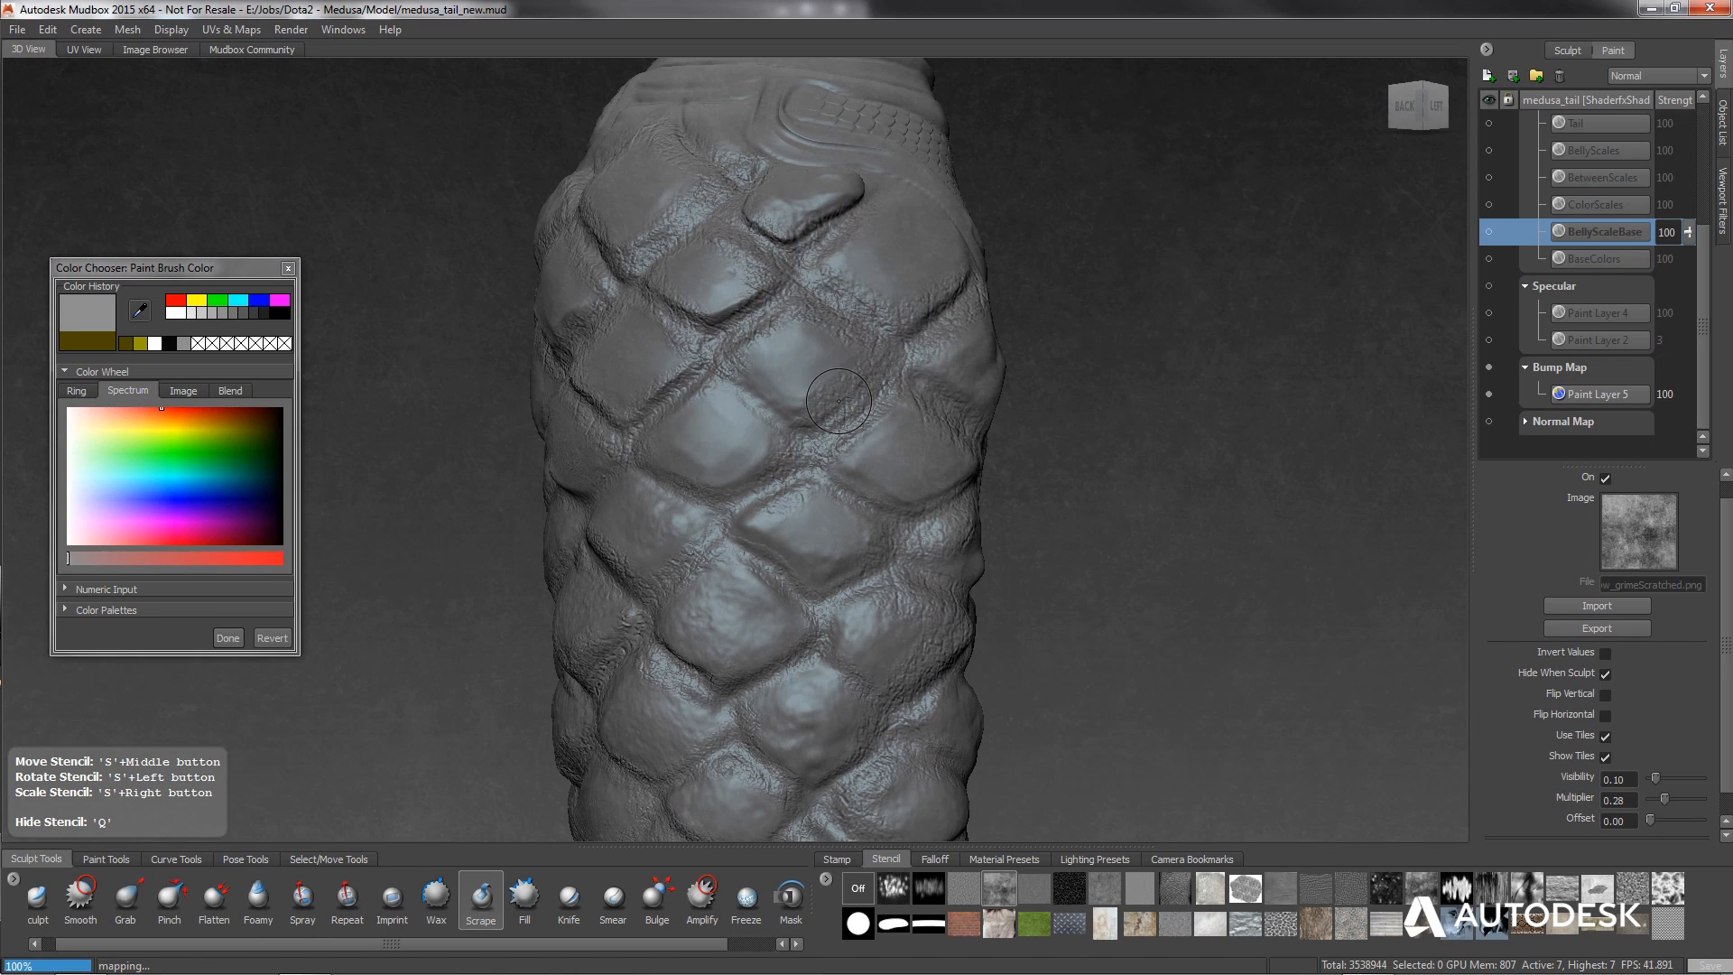
key("Page_Down")
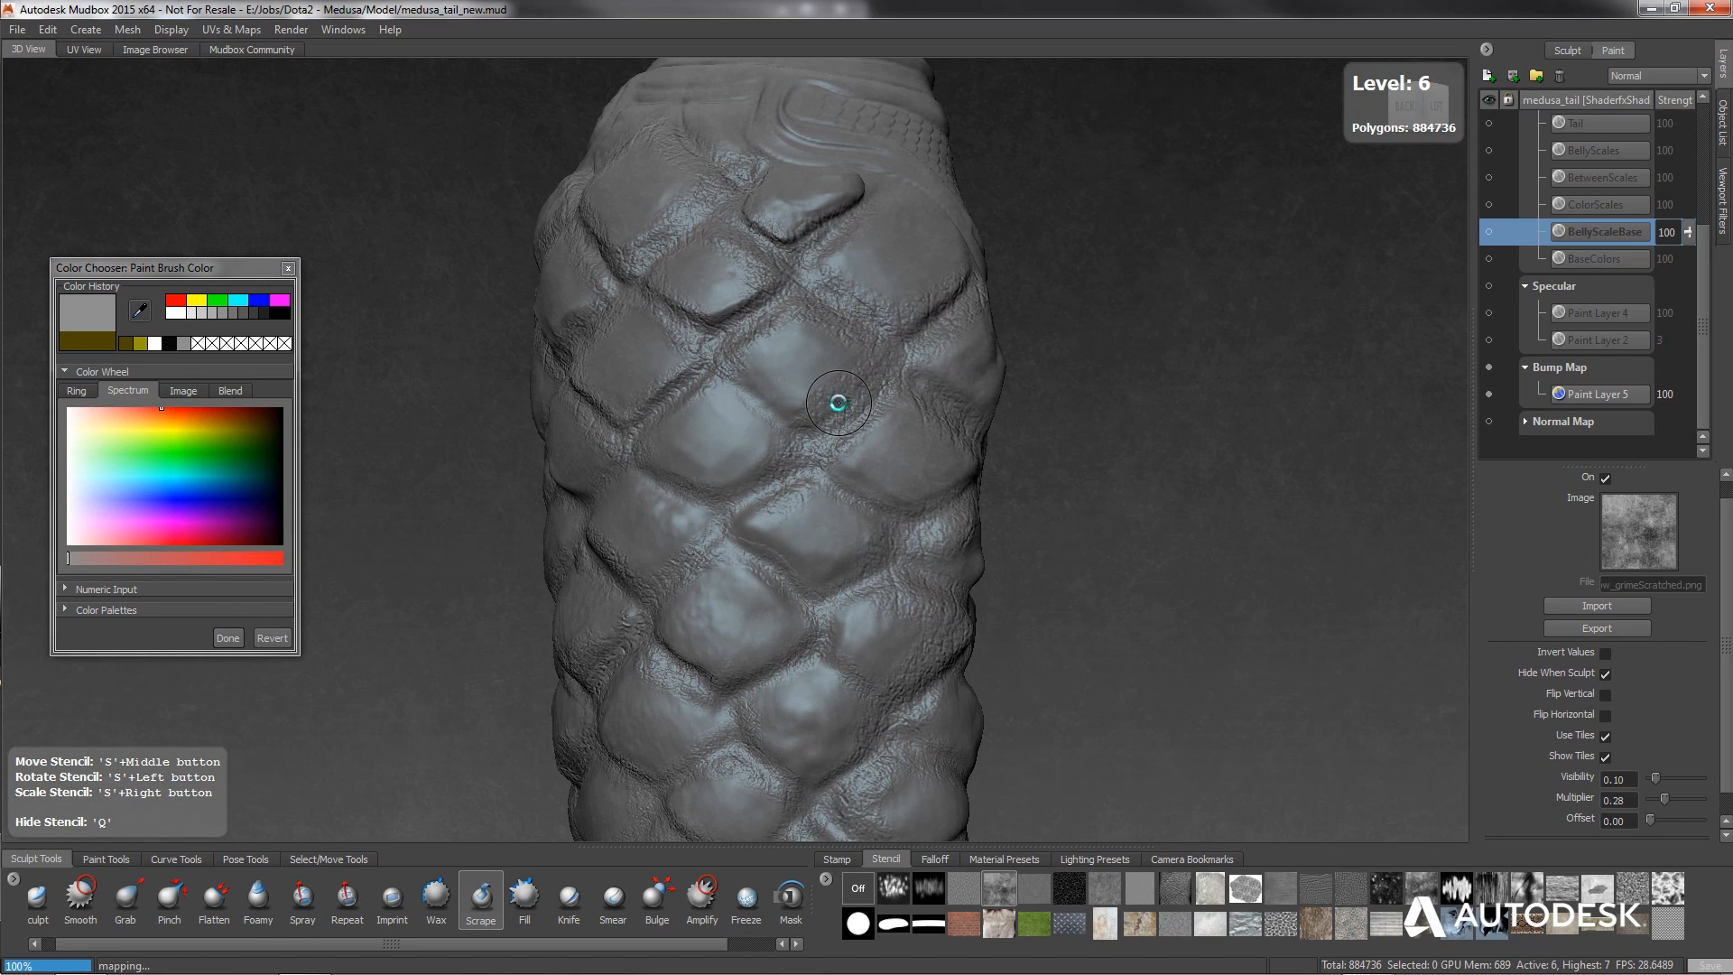
key("Page_Down")
key("Page_Down")
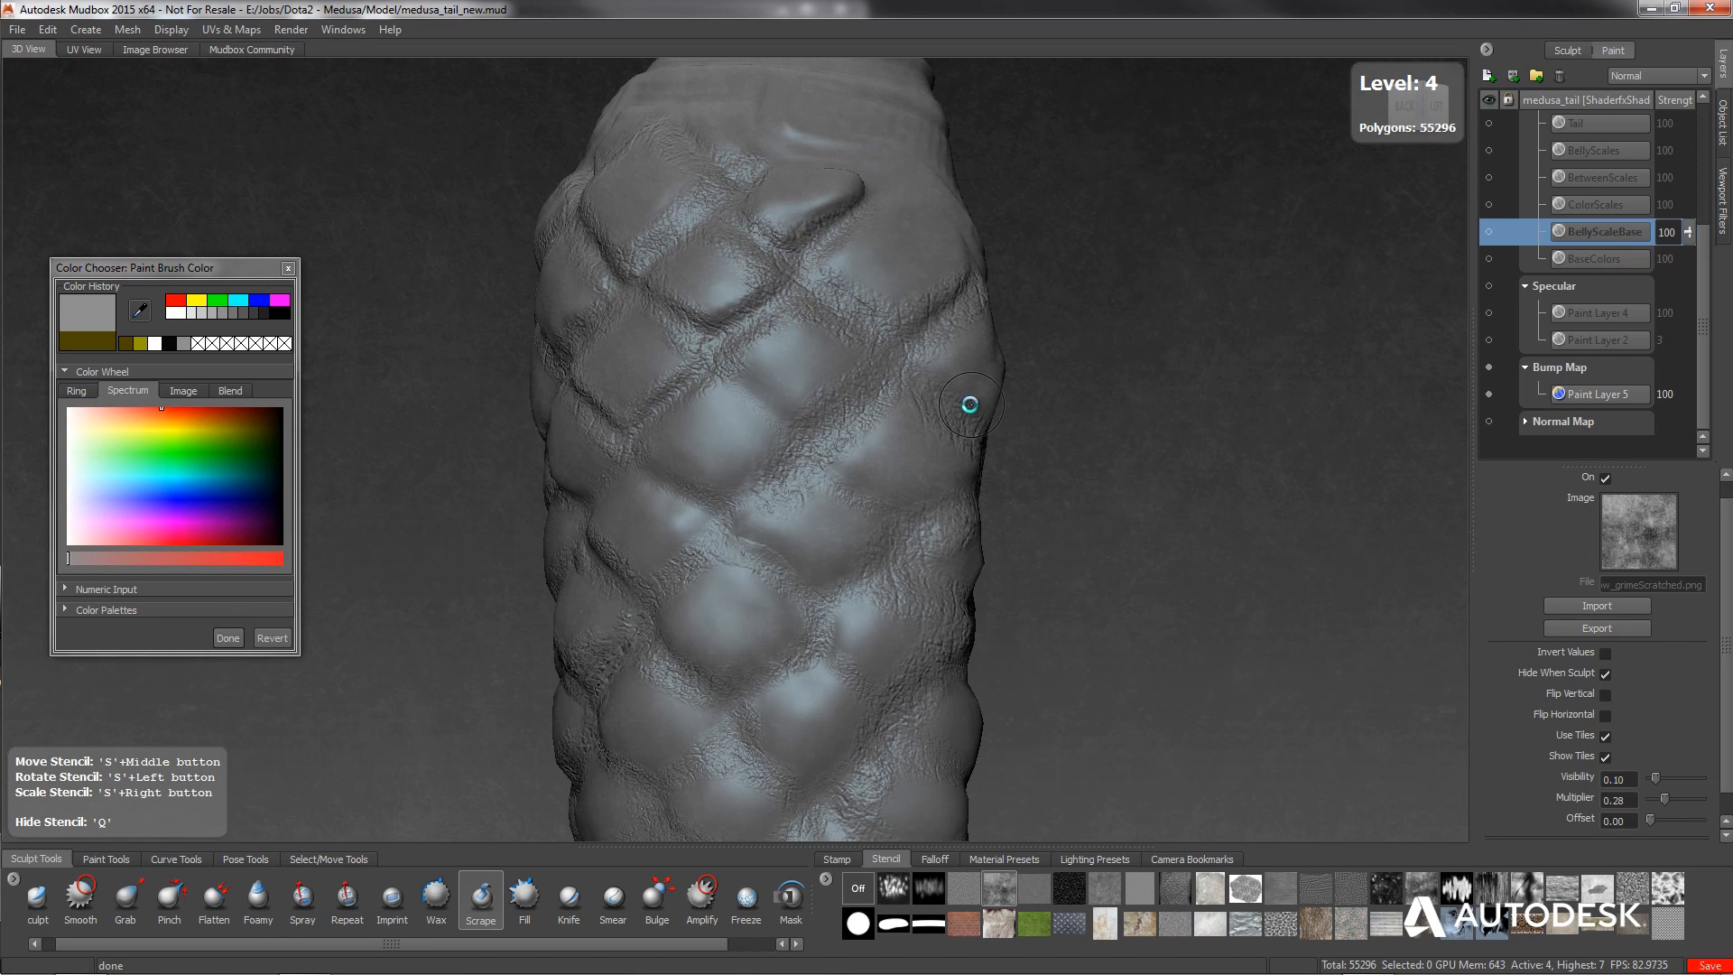
key("Page_Down")
key("Page_Down")
key("Page_Down")
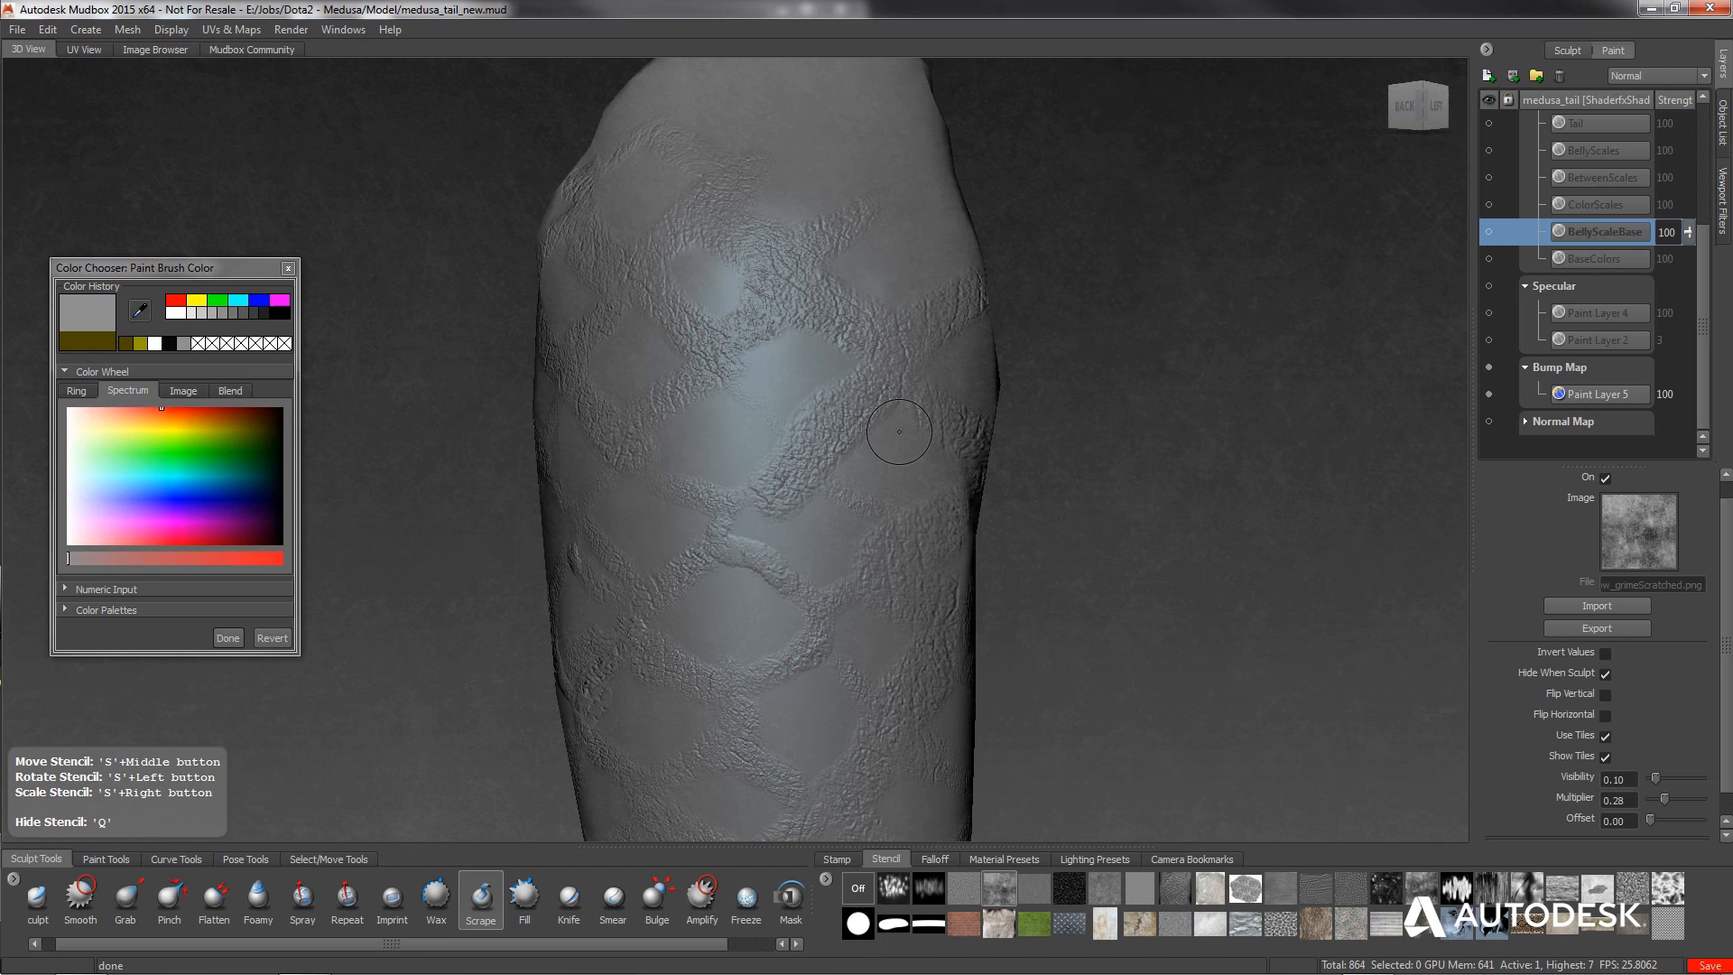
Raise the tail's subdivision step by step to level 7, comparing the bump detail at each level.
key("Page_Up")
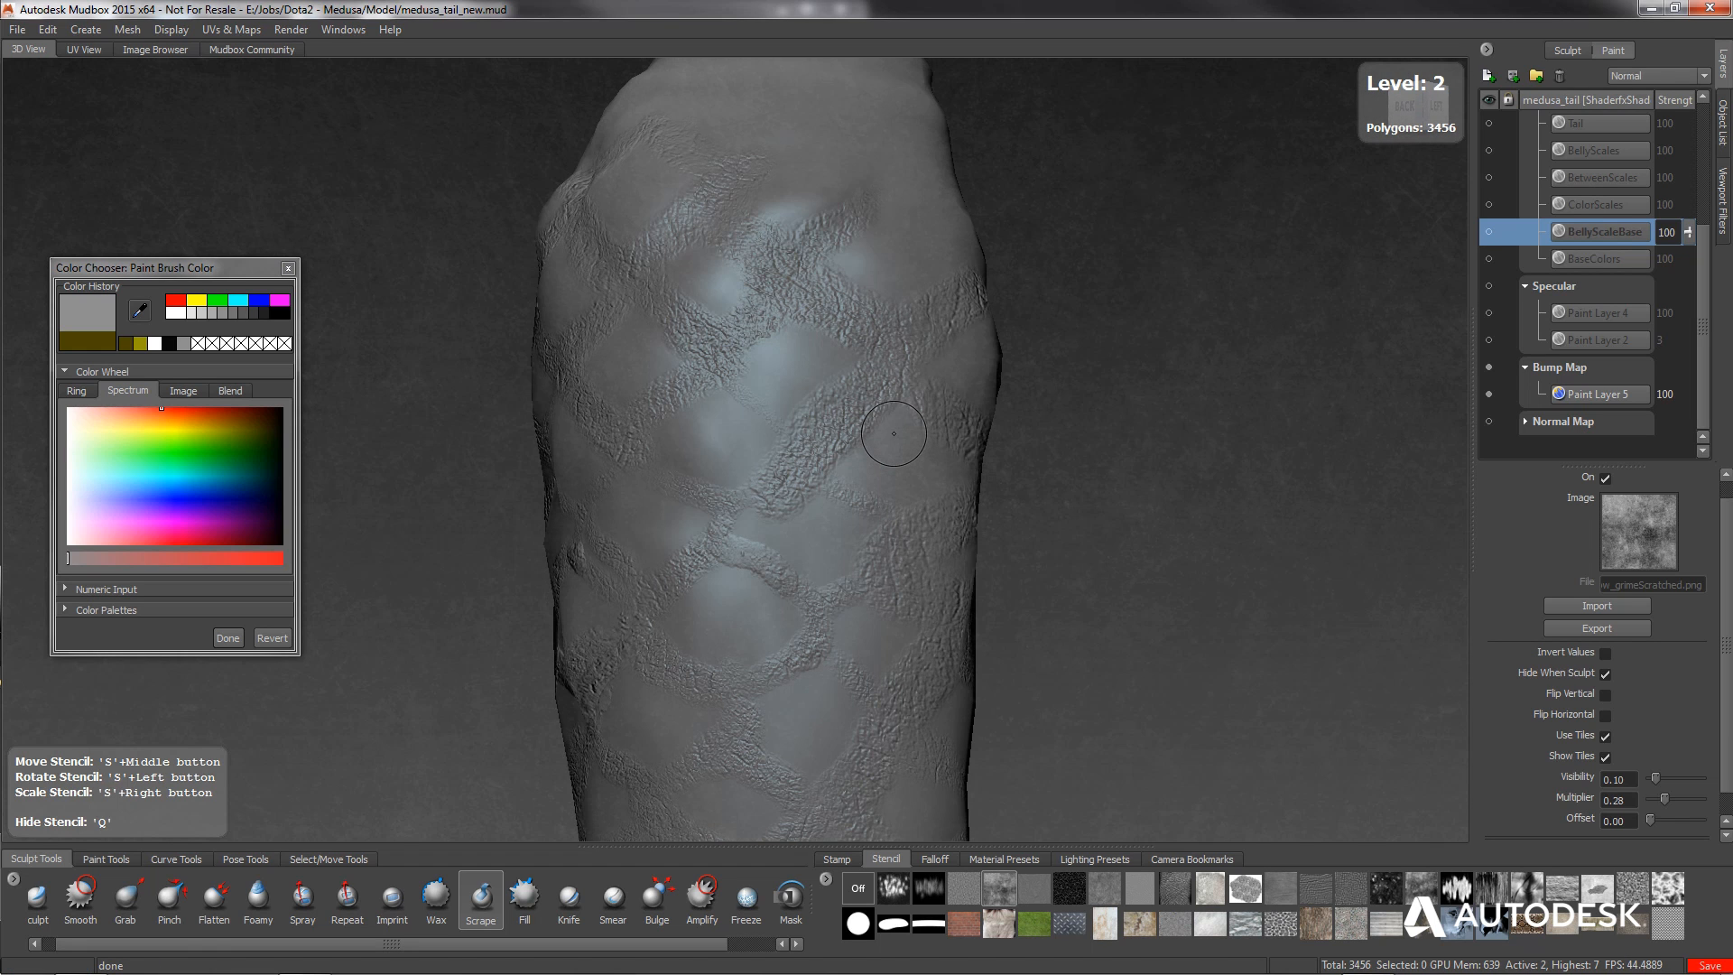
key("Page_Up")
key("Page_Up")
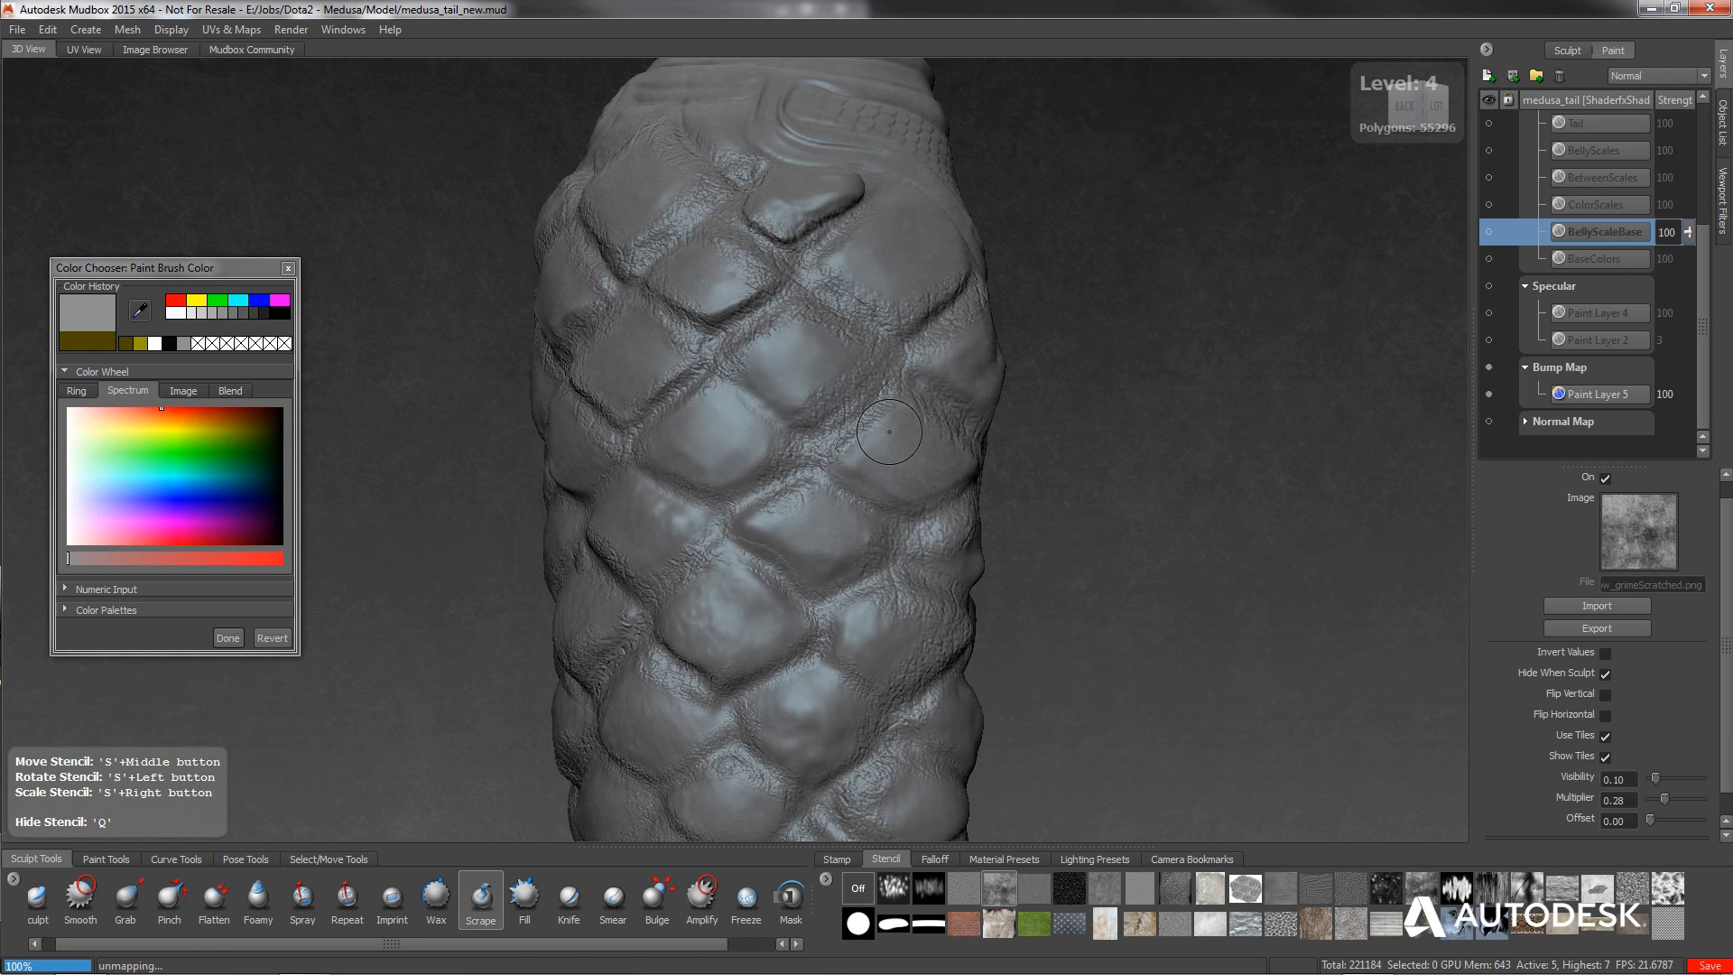
key("Page_Up")
key("Page_Up")
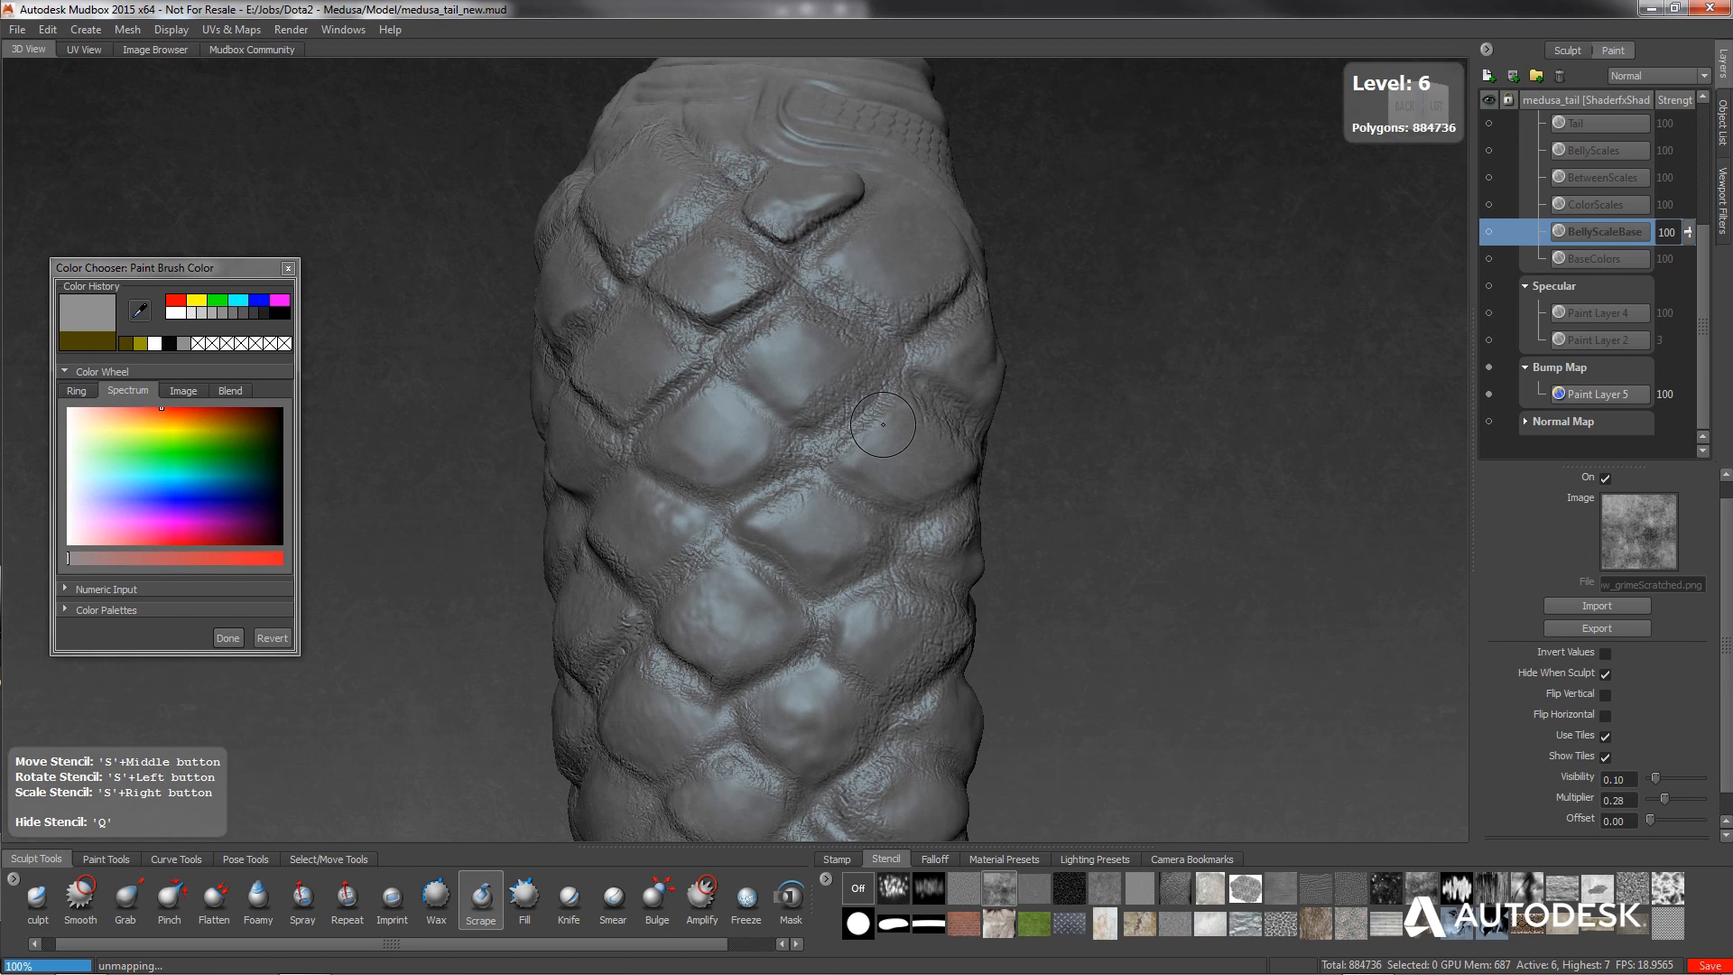
key("Page_Up")
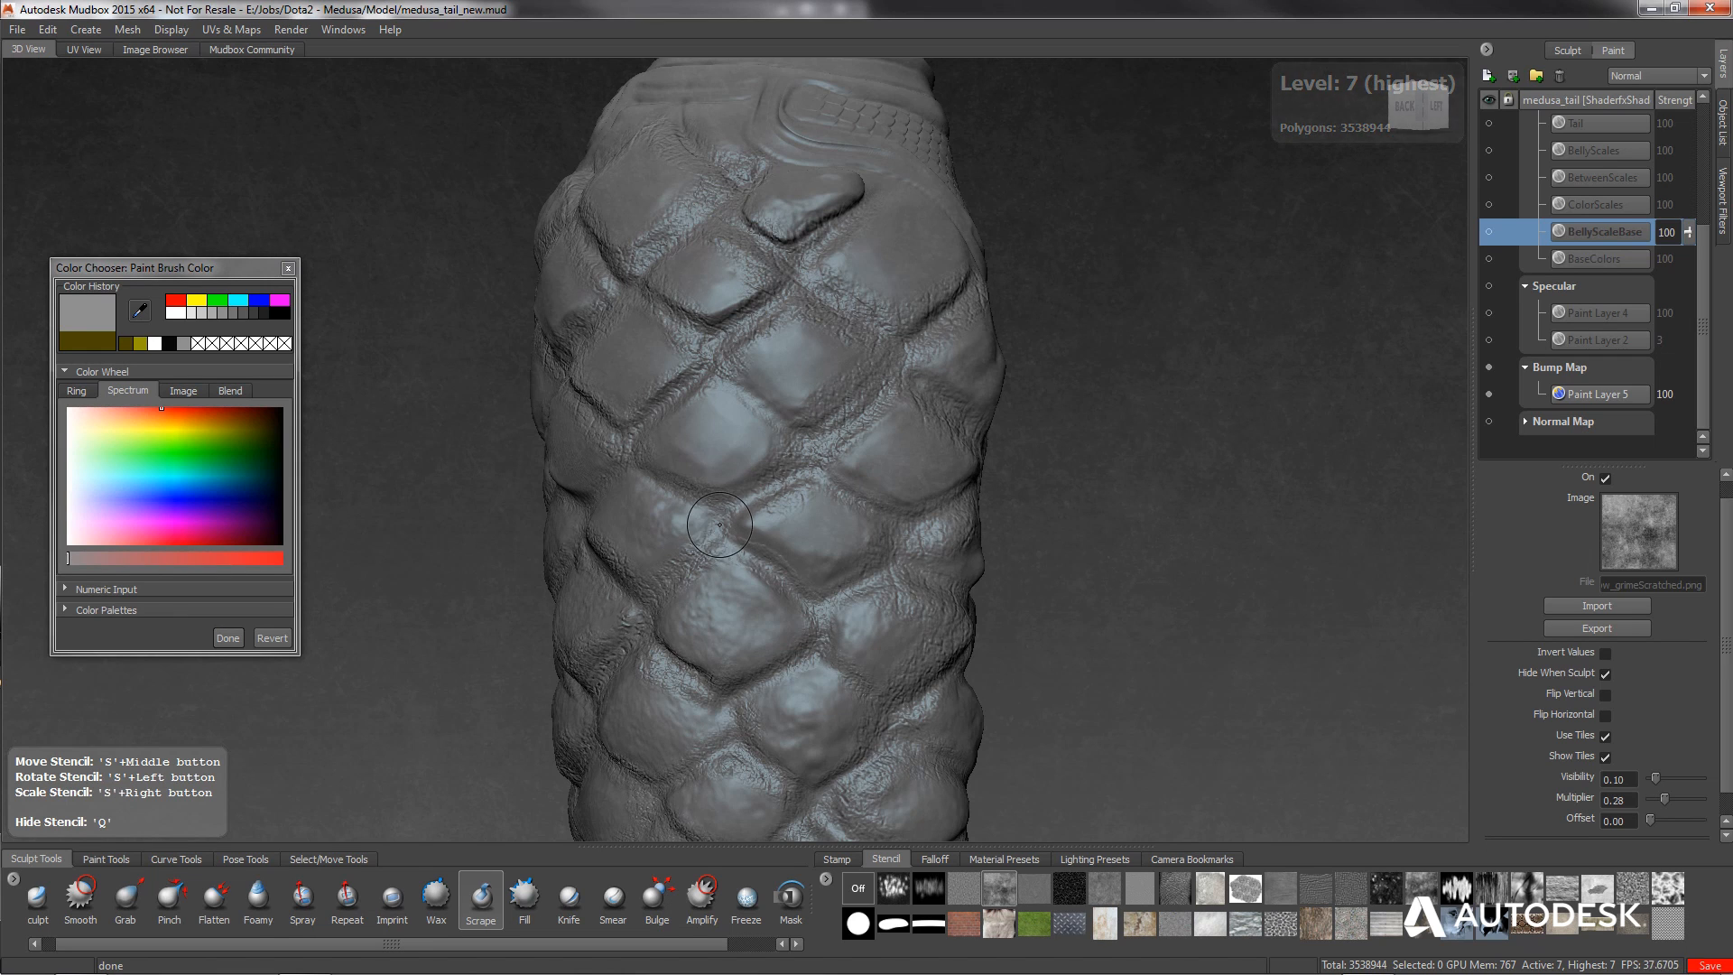
Inspect the bump texture in and between the scales up close around the tail's back and left side.
mouse_move(738, 528)
left_mouse_down("alt")
mouse_move(783, 463)
mouse_move(623, 541)
mouse_move(646, 533)
left_mouse_up("alt")
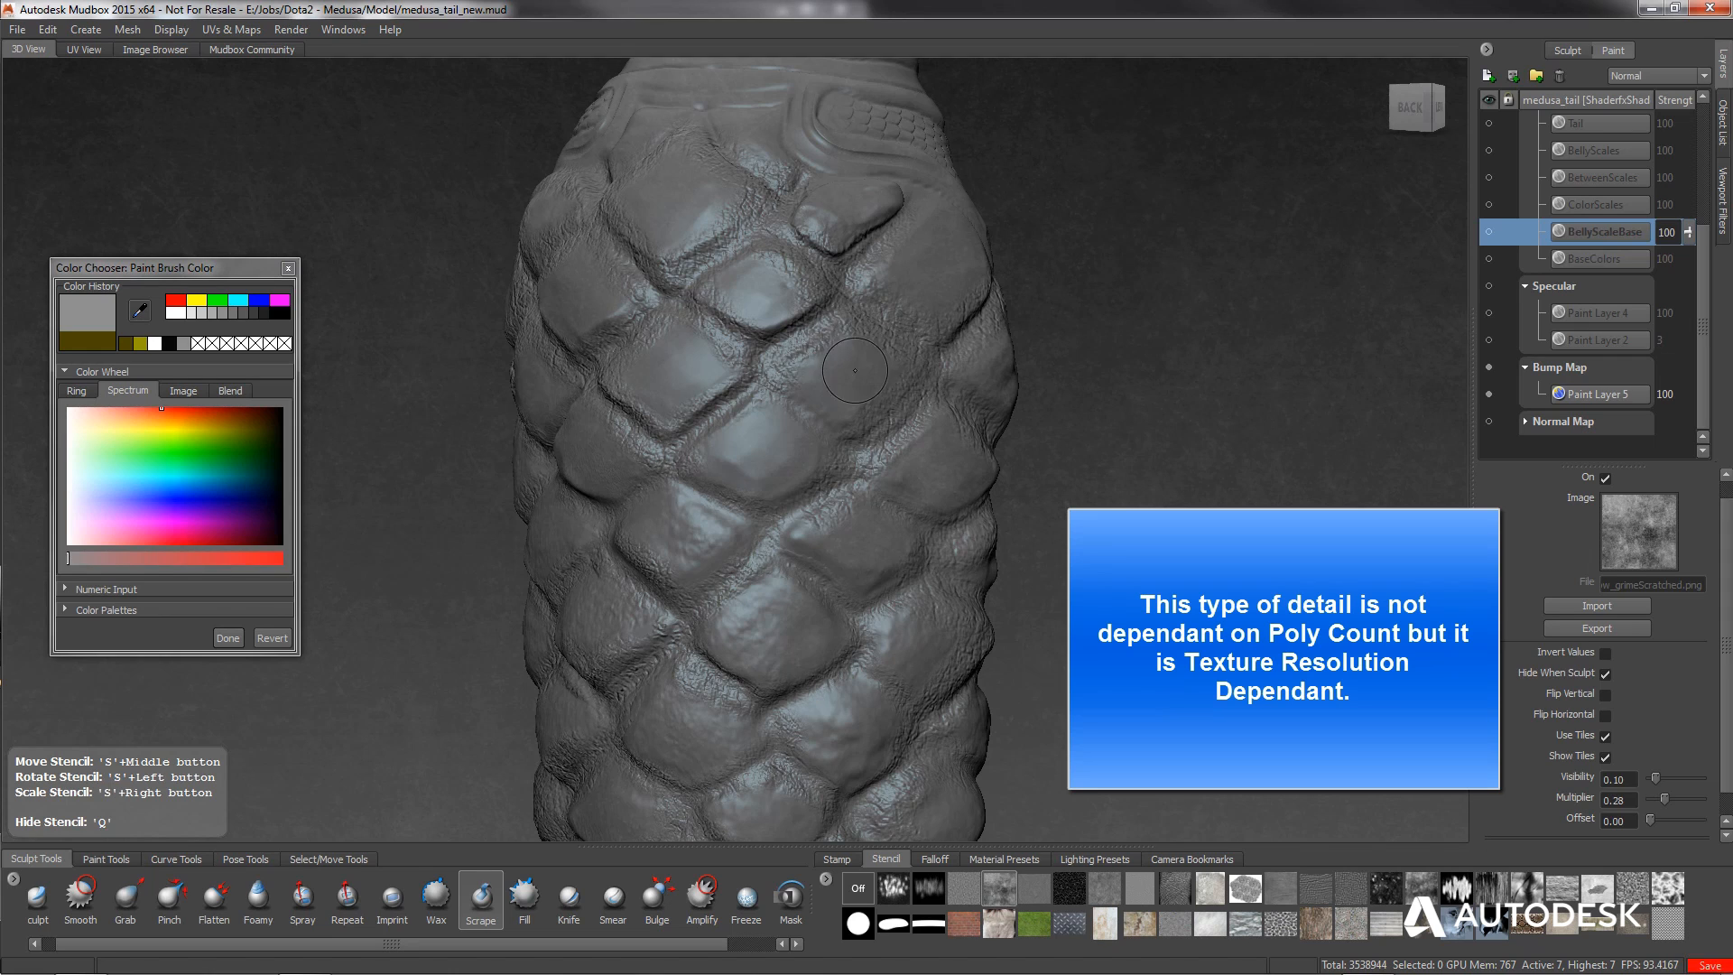
left_click_drag(855, 370, 804, 489, "alt")
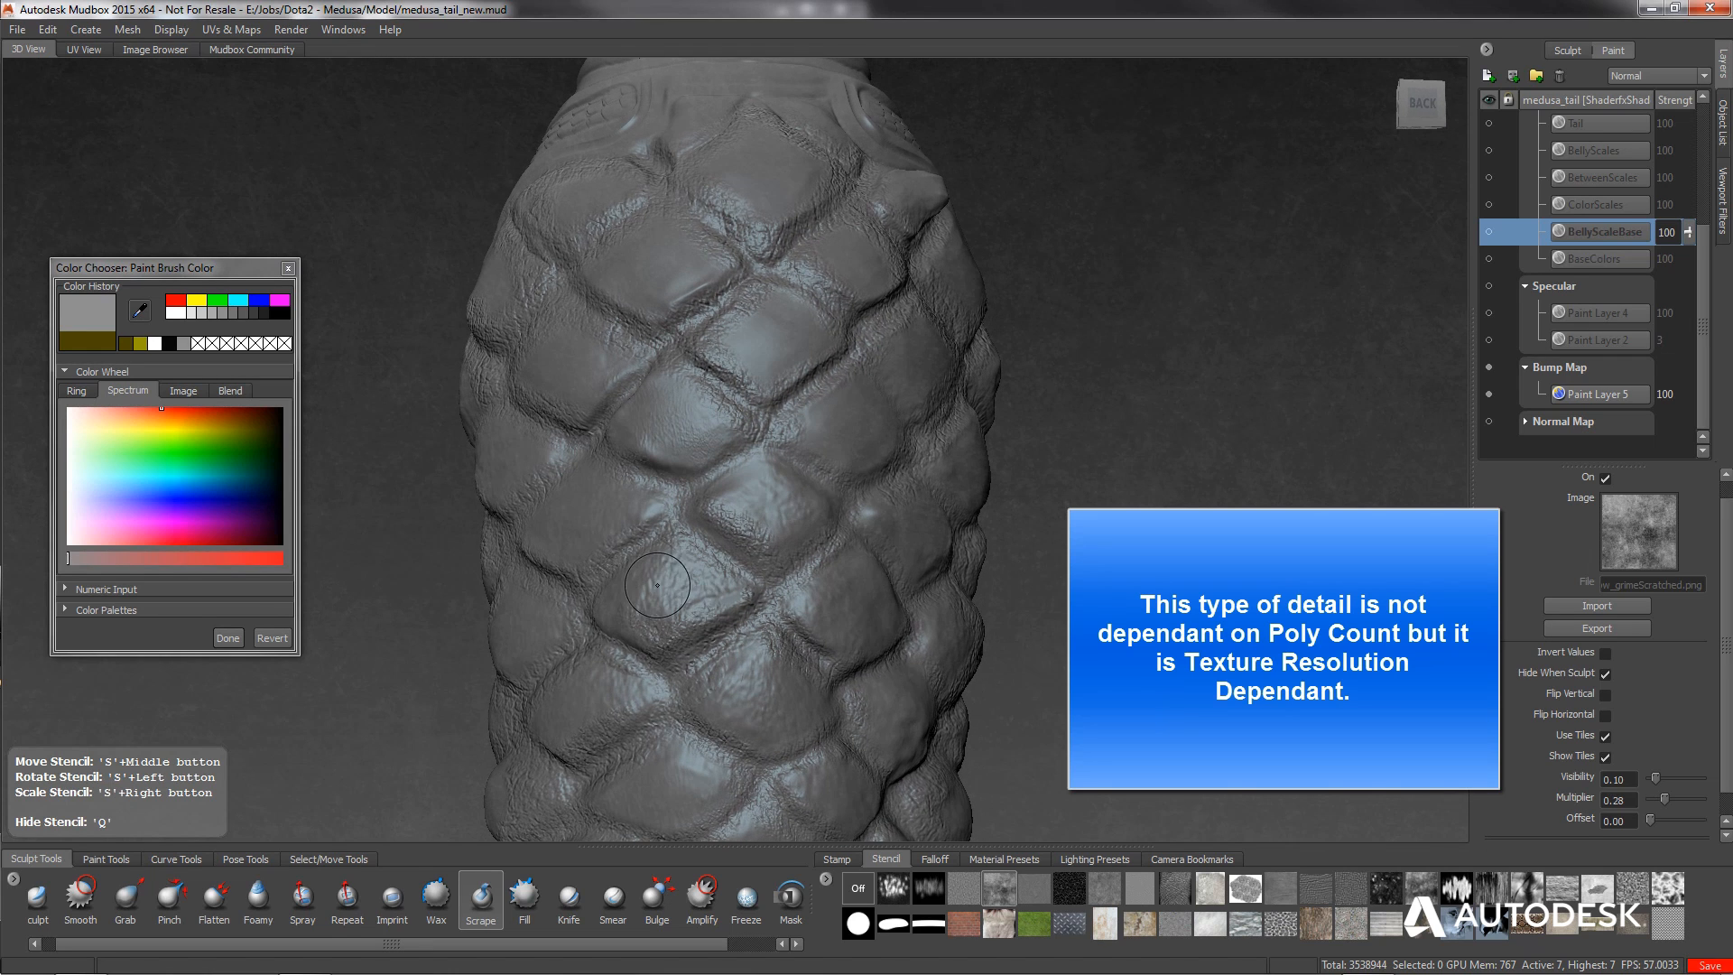
mouse_move(708, 586)
left_mouse_down("alt")
mouse_move(718, 490)
mouse_move(715, 540)
left_mouse_up("alt")
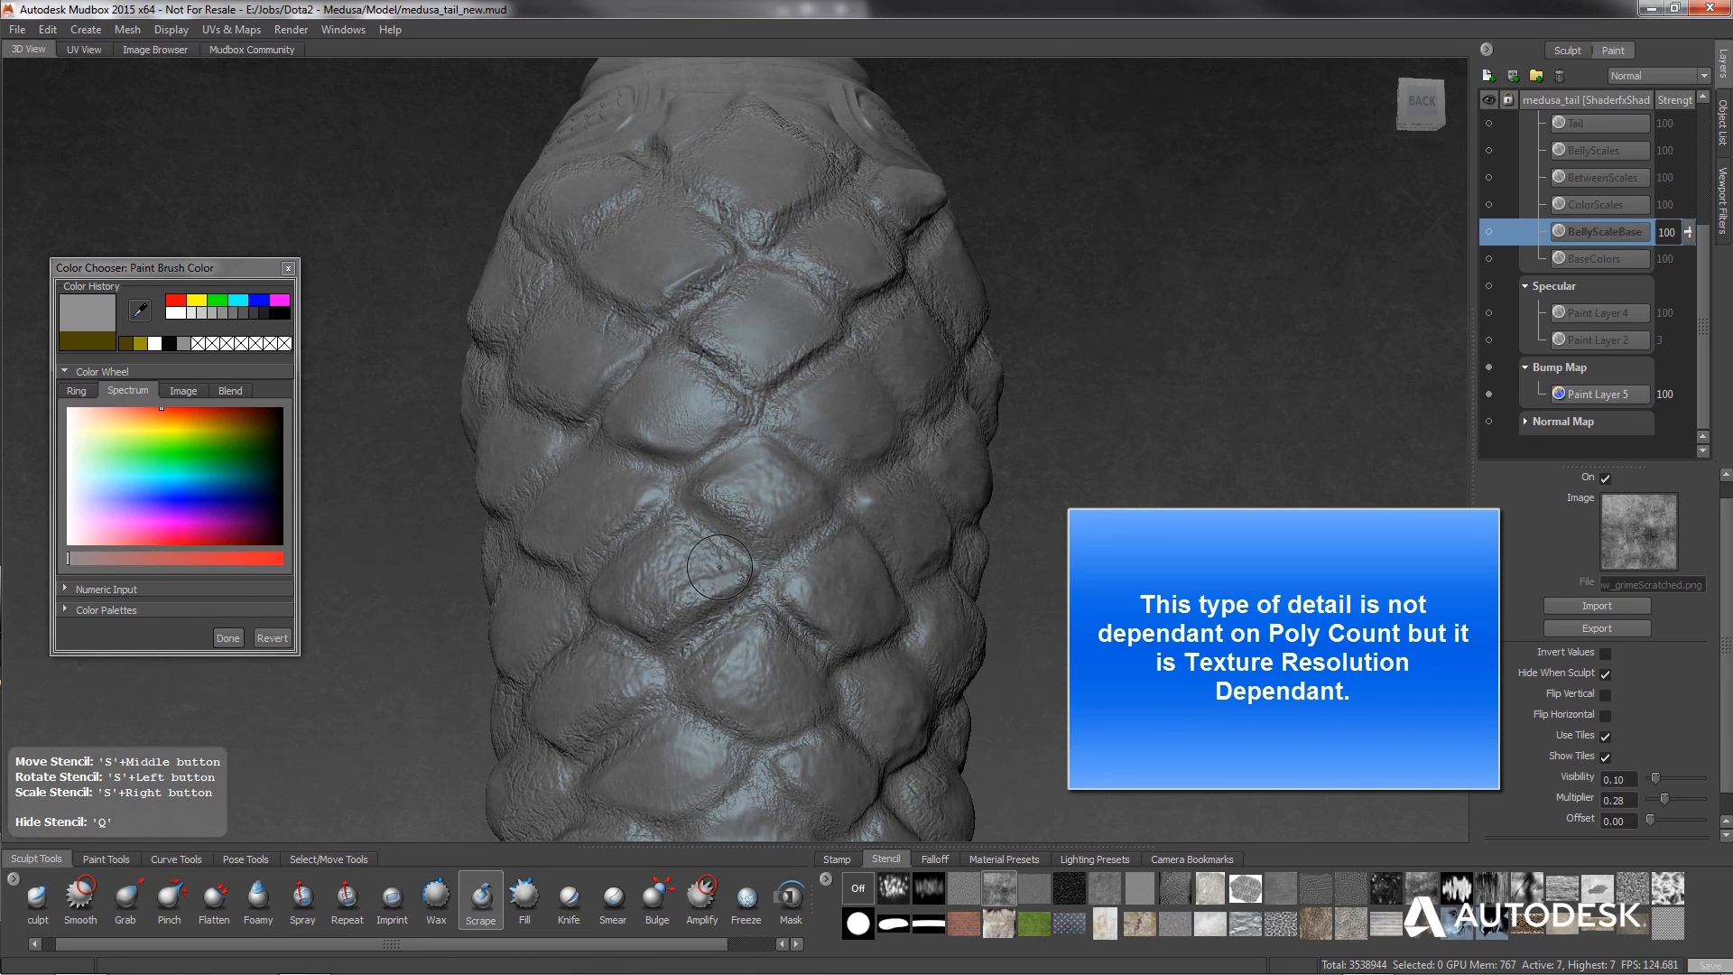
scroll(720, 567, "up", 8)
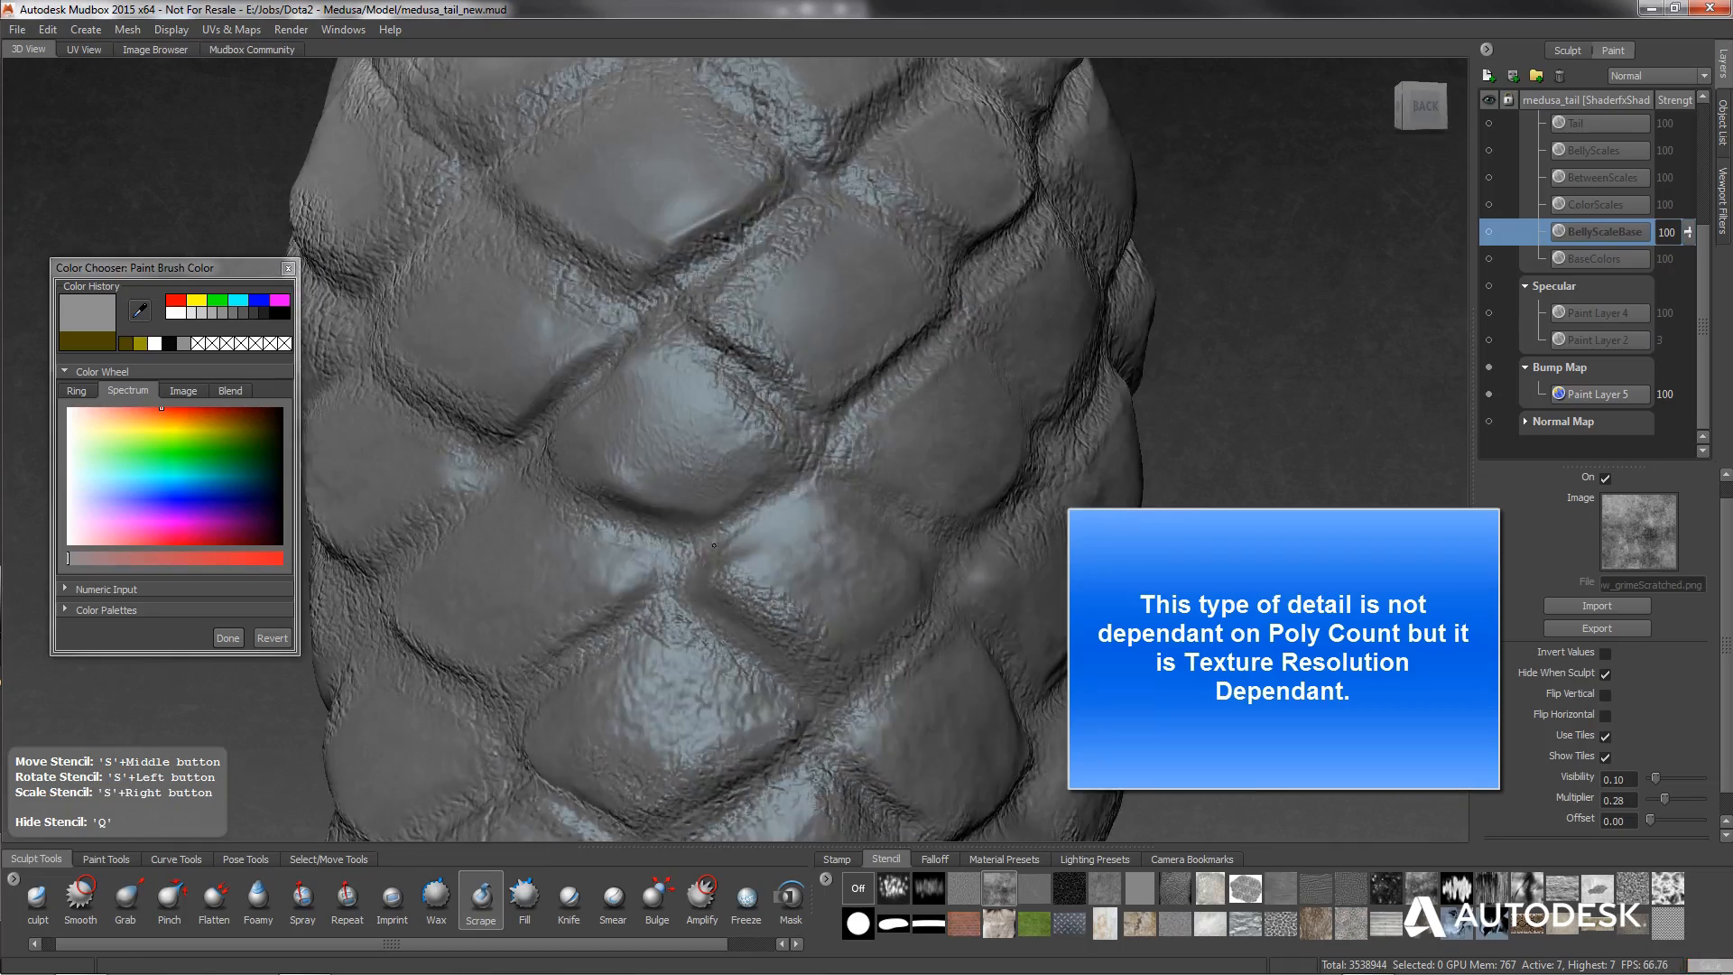
mouse_move(714, 546)
left_mouse_down("alt")
mouse_move(549, 487)
mouse_move(888, 368)
mouse_move(1004, 385)
mouse_move(975, 424)
left_mouse_up("alt")
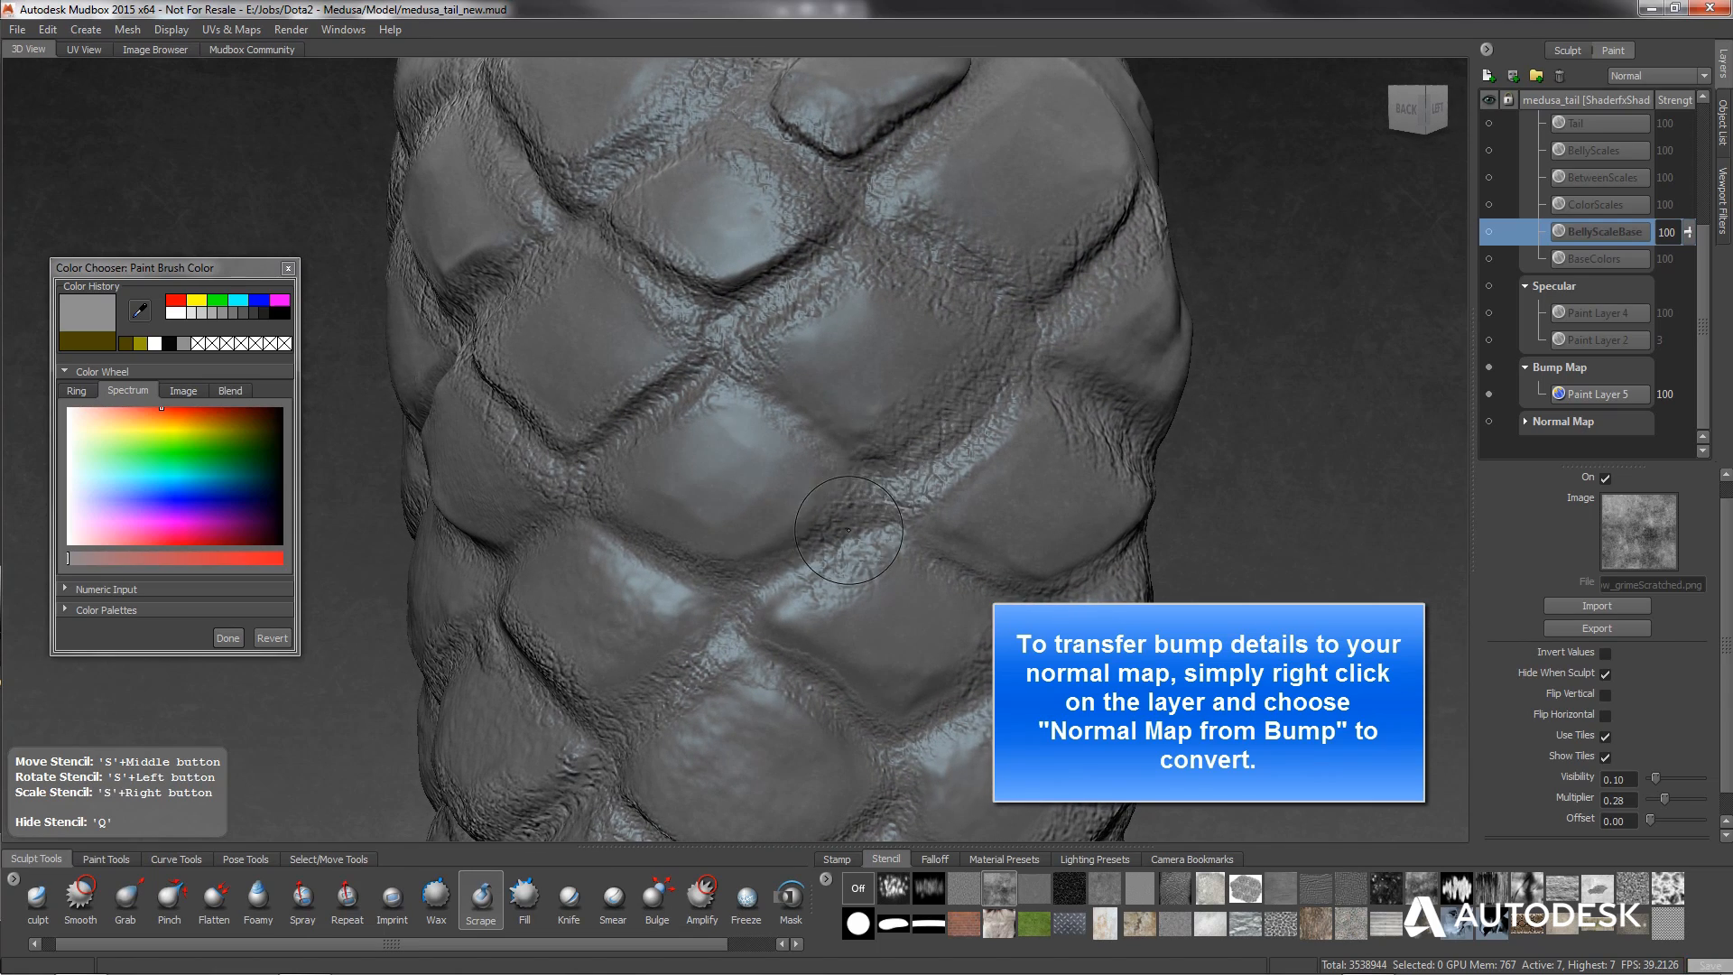
Examine the bump detail on and between the scales across the upper back of the tail from several angles.
right_click_drag(849, 530, 742, 308, "alt")
mouse_move(742, 309)
left_mouse_down("alt")
mouse_move(651, 346)
mouse_move(642, 373)
left_mouse_up("alt")
left_click_drag(766, 458, 771, 452, "alt")
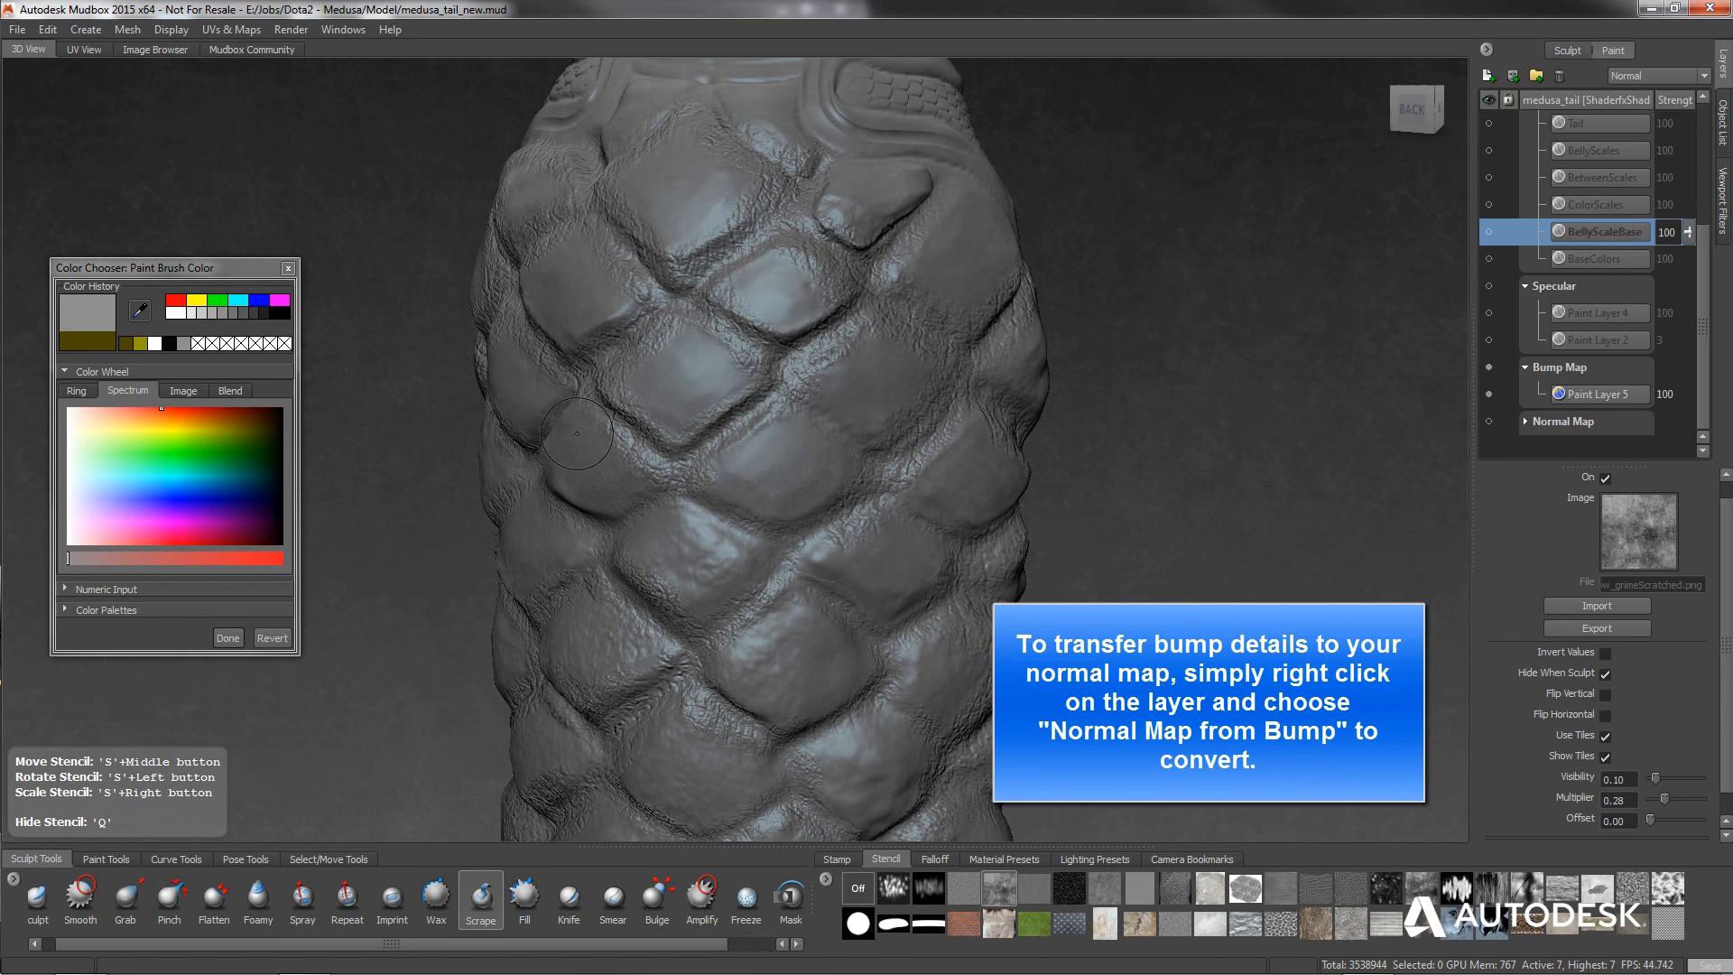
left_click_drag(577, 433, 677, 425, "alt")
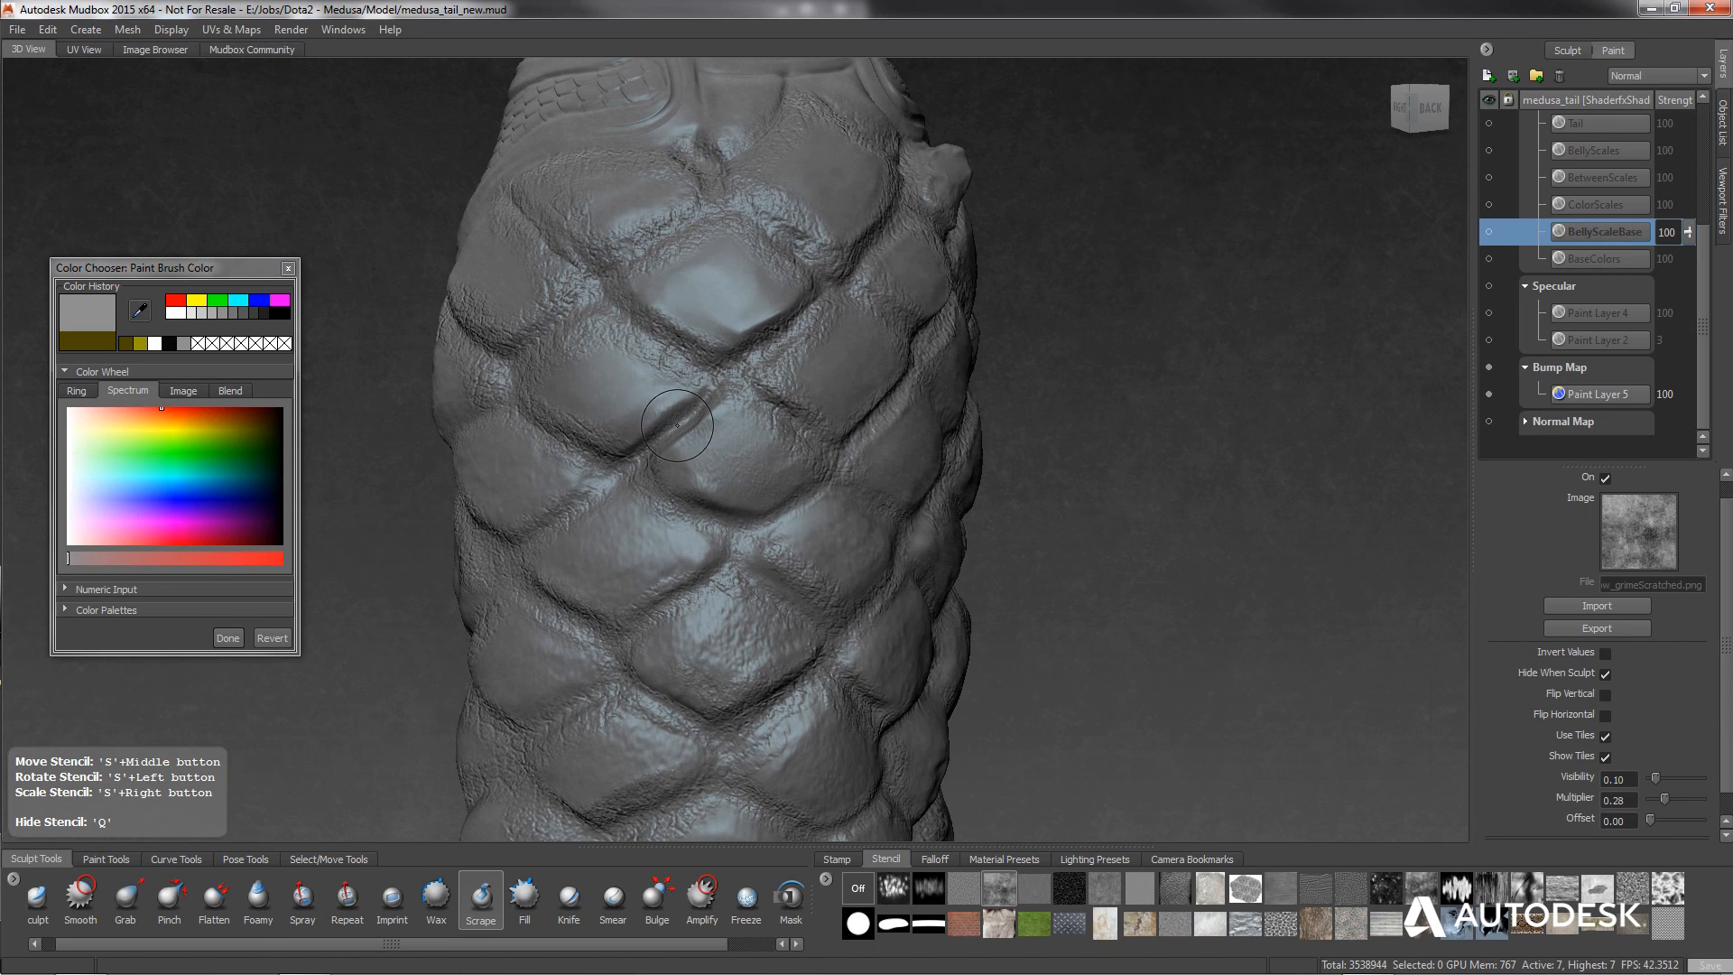
left_click_drag(798, 528, 729, 485, "alt")
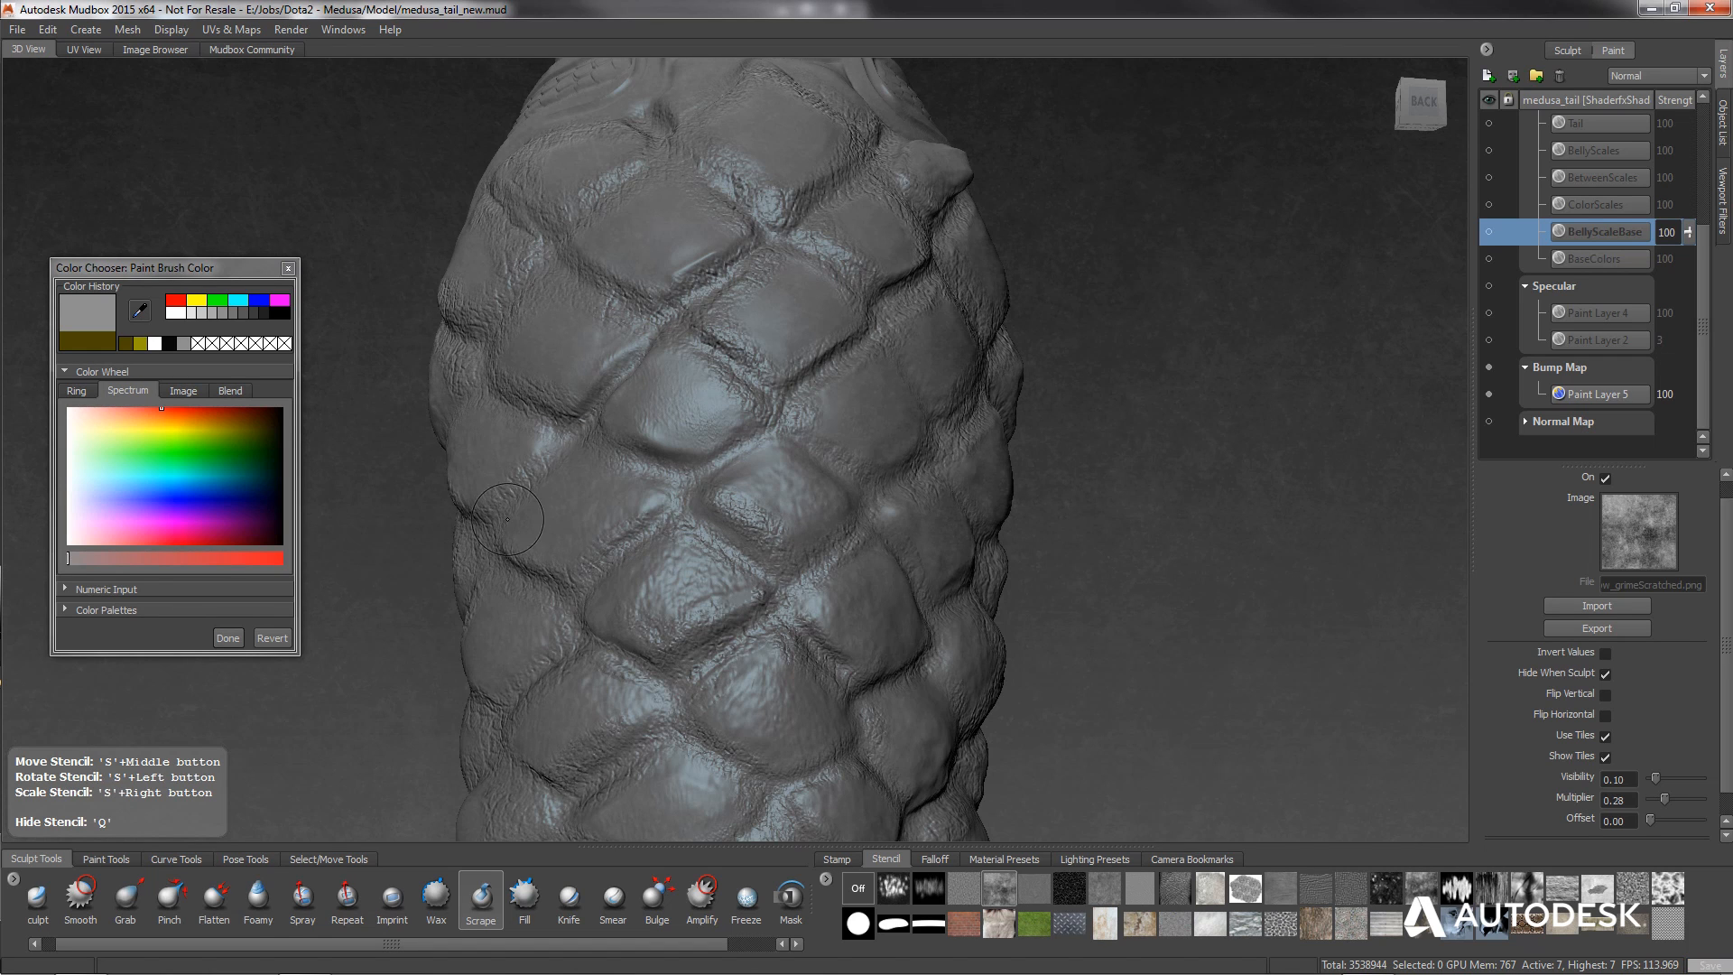
mouse_move(731, 574)
left_mouse_down("alt")
mouse_move(748, 641)
mouse_move(734, 537)
left_mouse_up("alt")
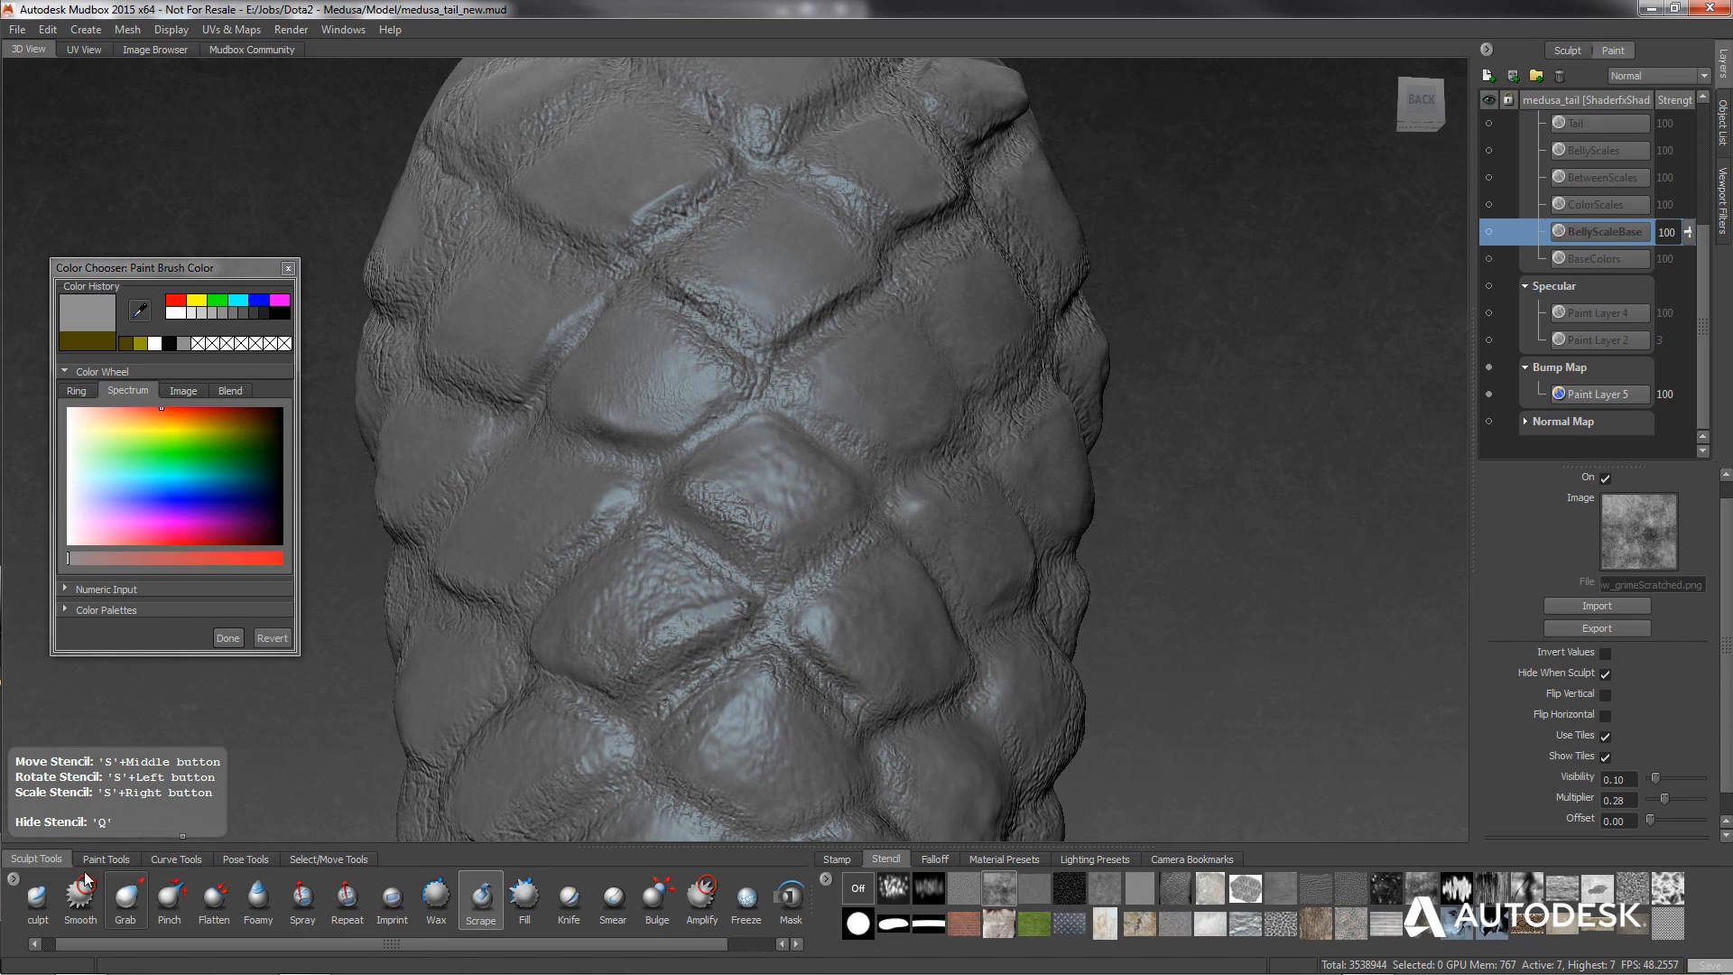
Bring up the painting tools and hide Paint Layer 5 in the Bump Map channel.
left_click(107, 860)
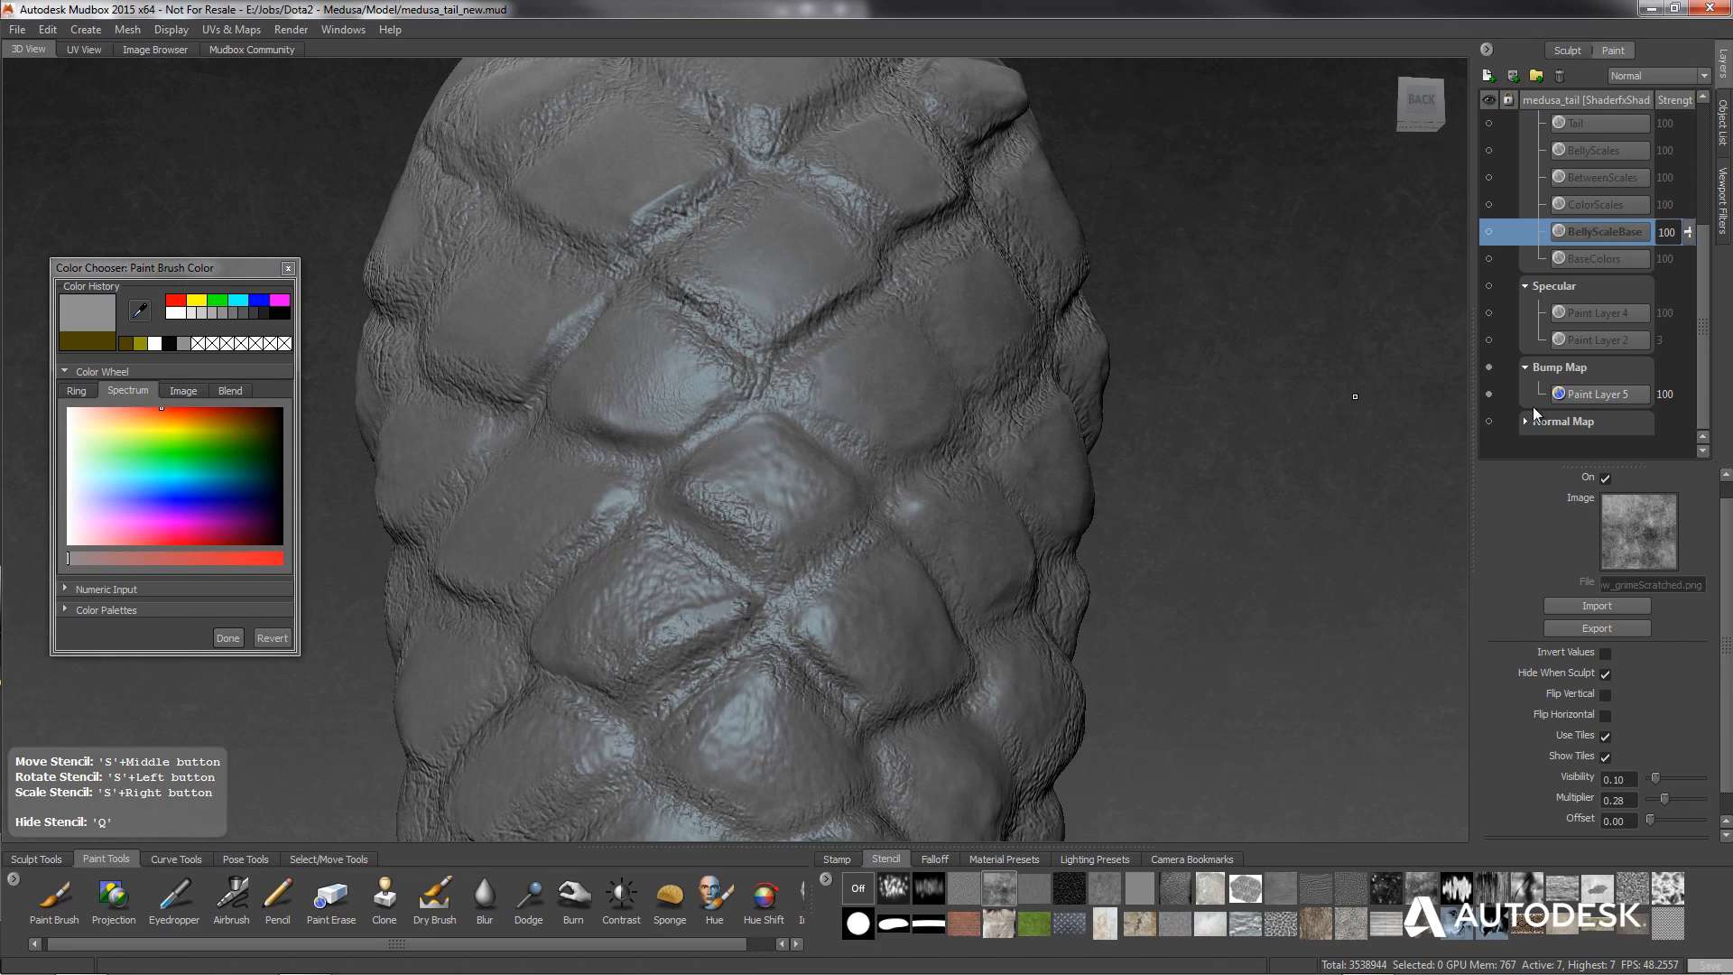
scroll(1565, 377, "up", 3)
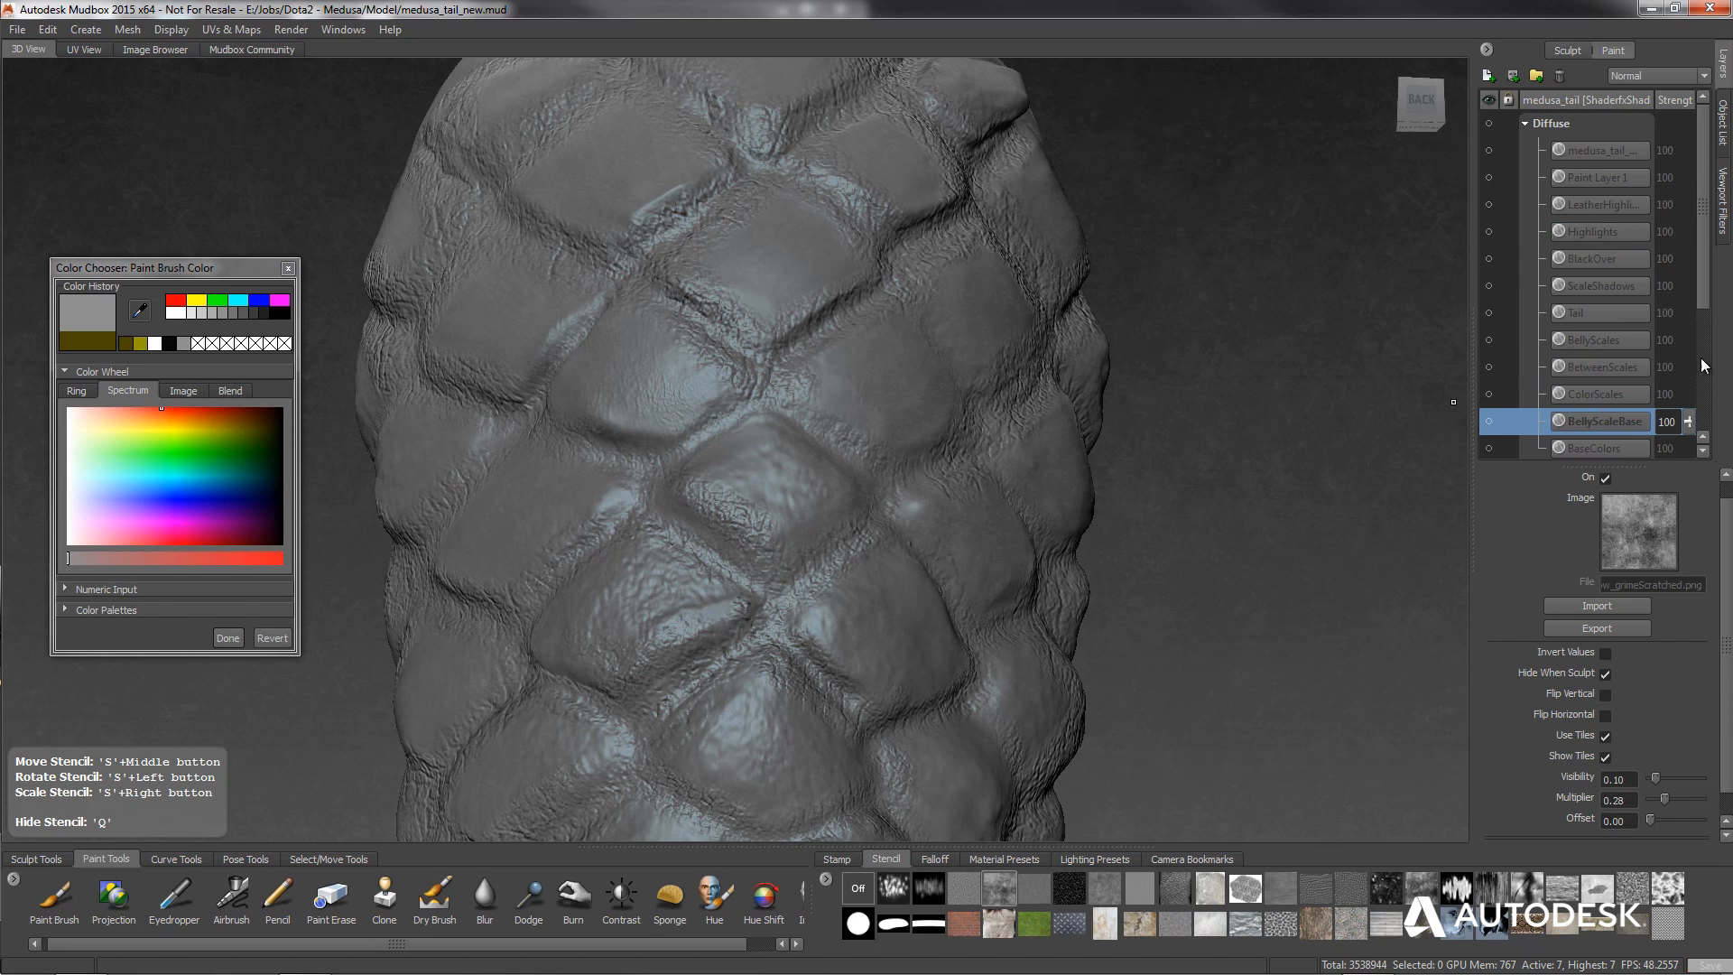
scroll(1707, 318, "down", 3)
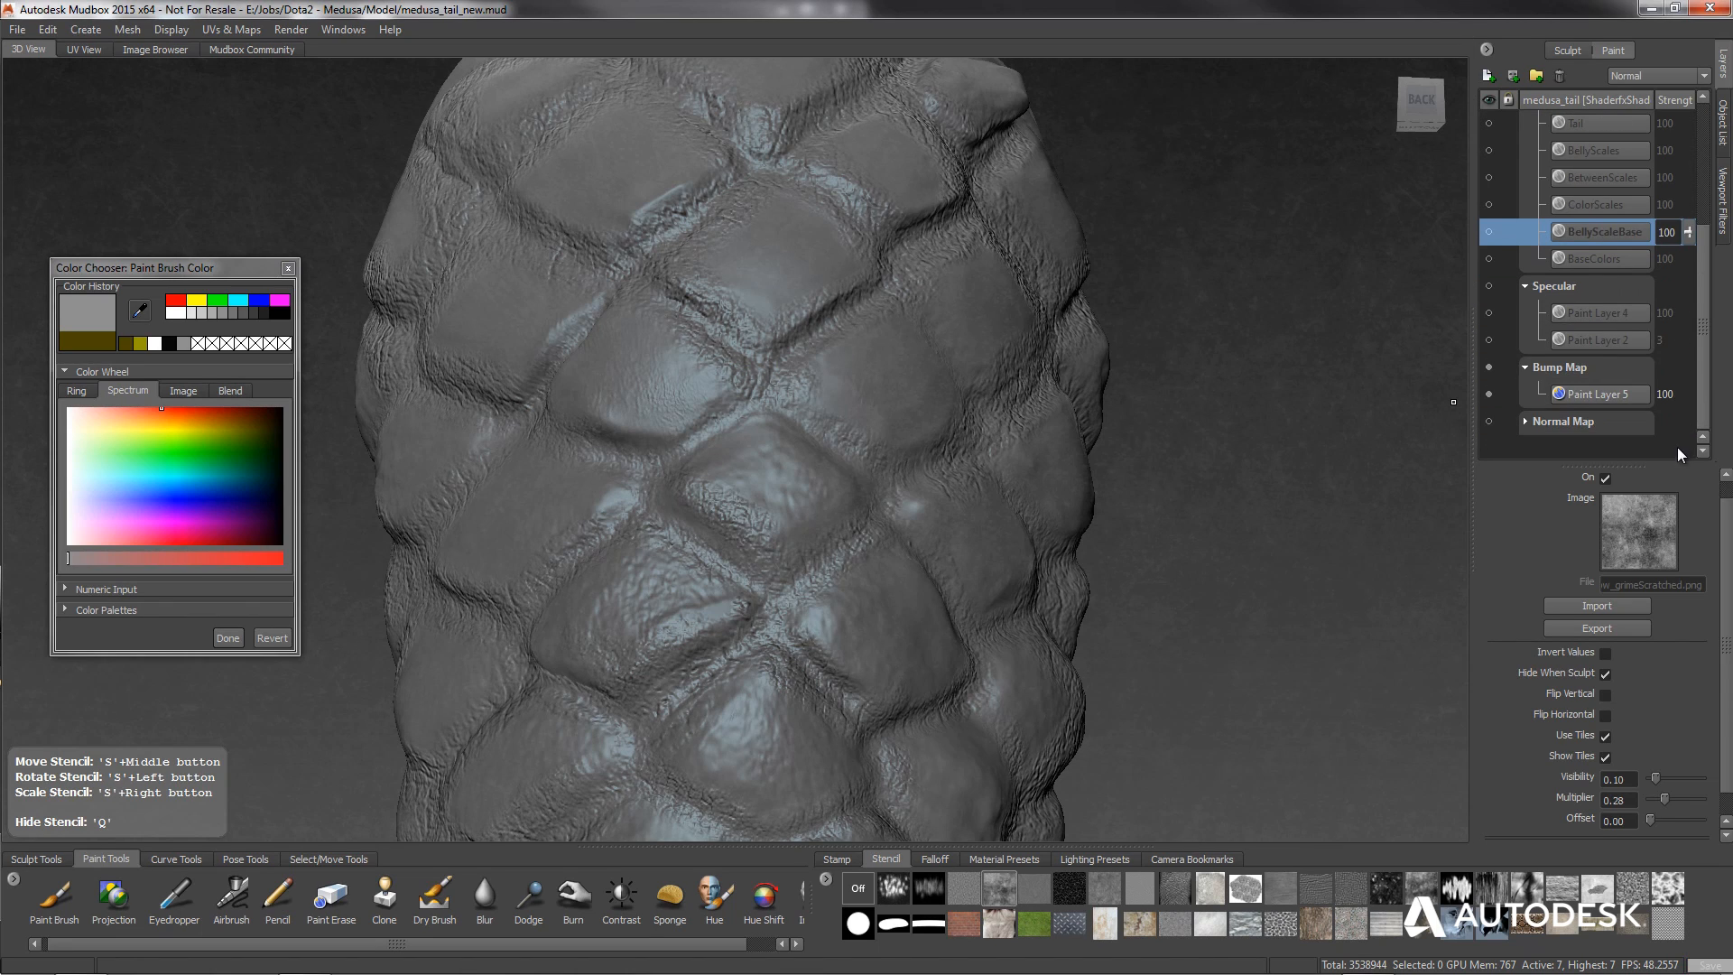
left_click(1489, 395)
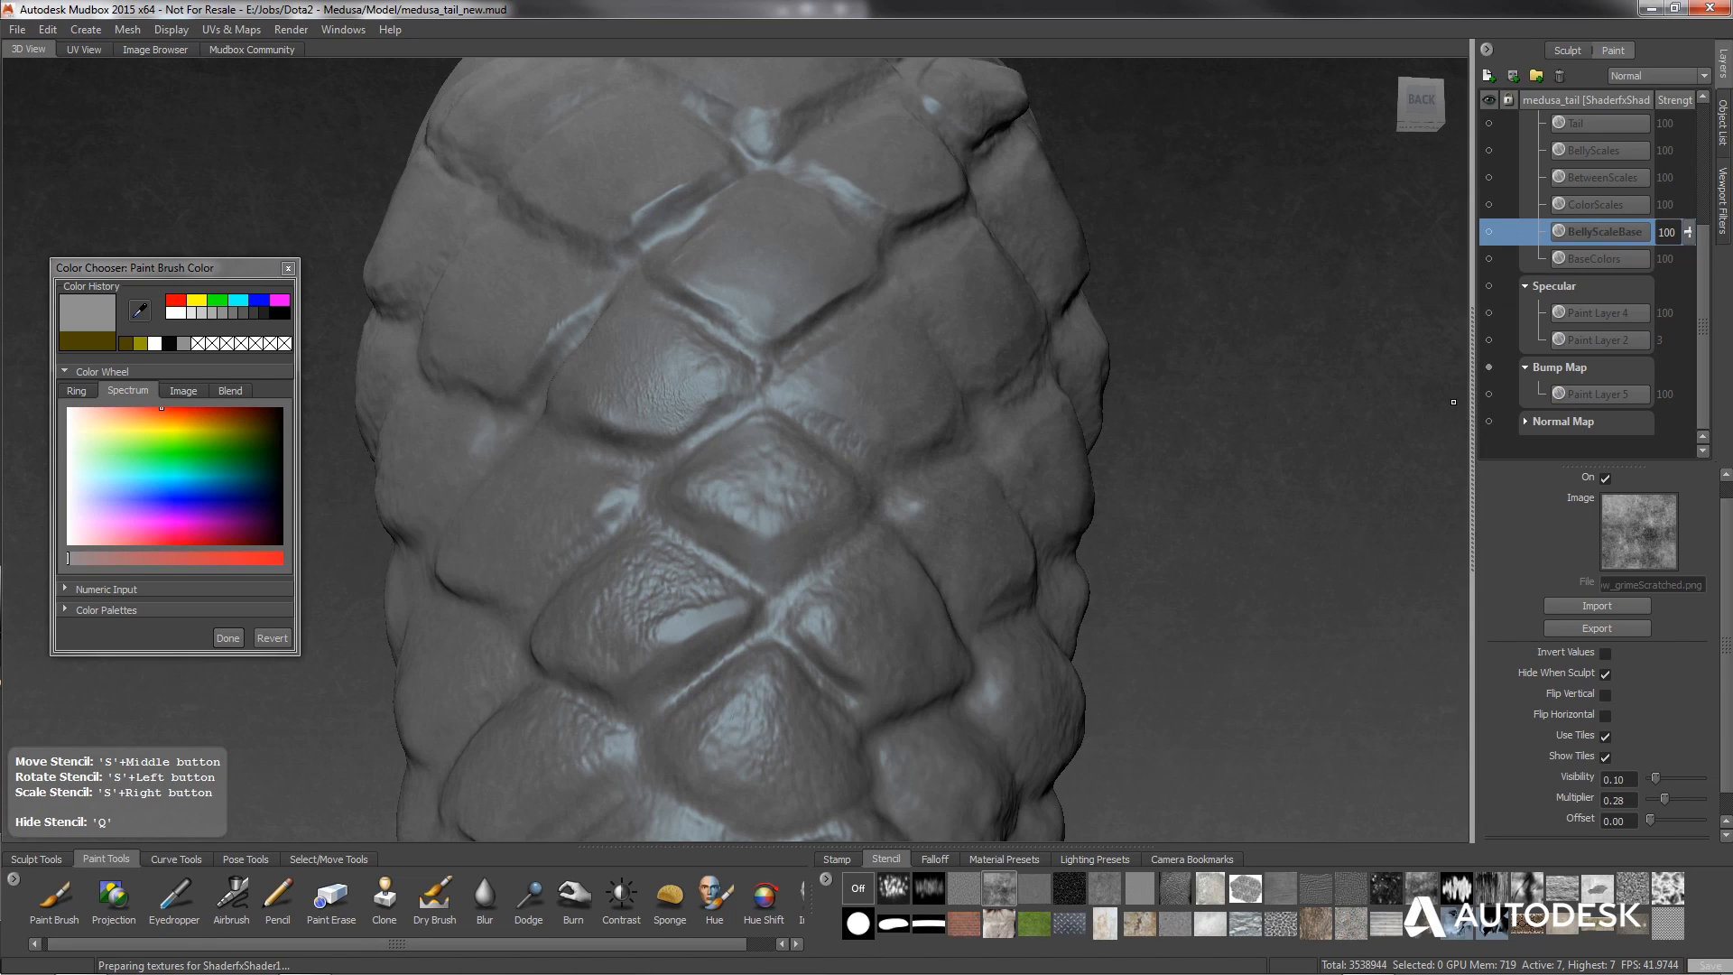
Create a new 4096 paint layer named TestBump in the Bump Map channel, saved as TIFF [8 bit, RGBA].
left_click(1572, 399)
right_click(1571, 369)
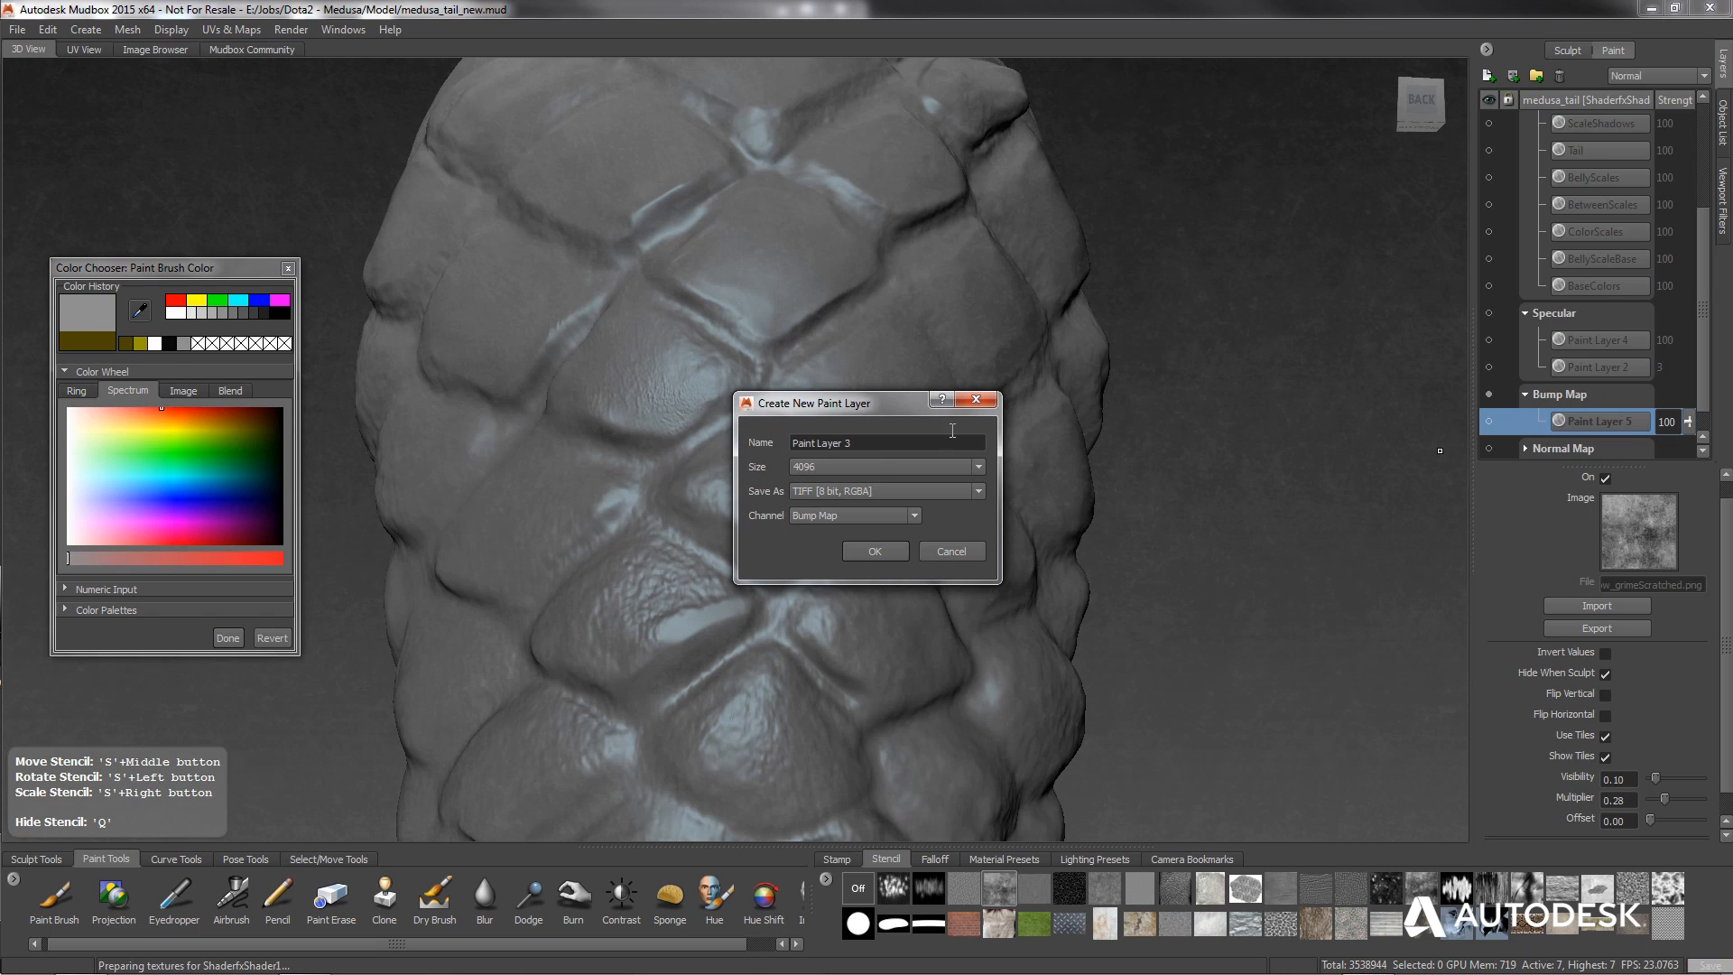
left_click_drag(852, 449, 780, 443)
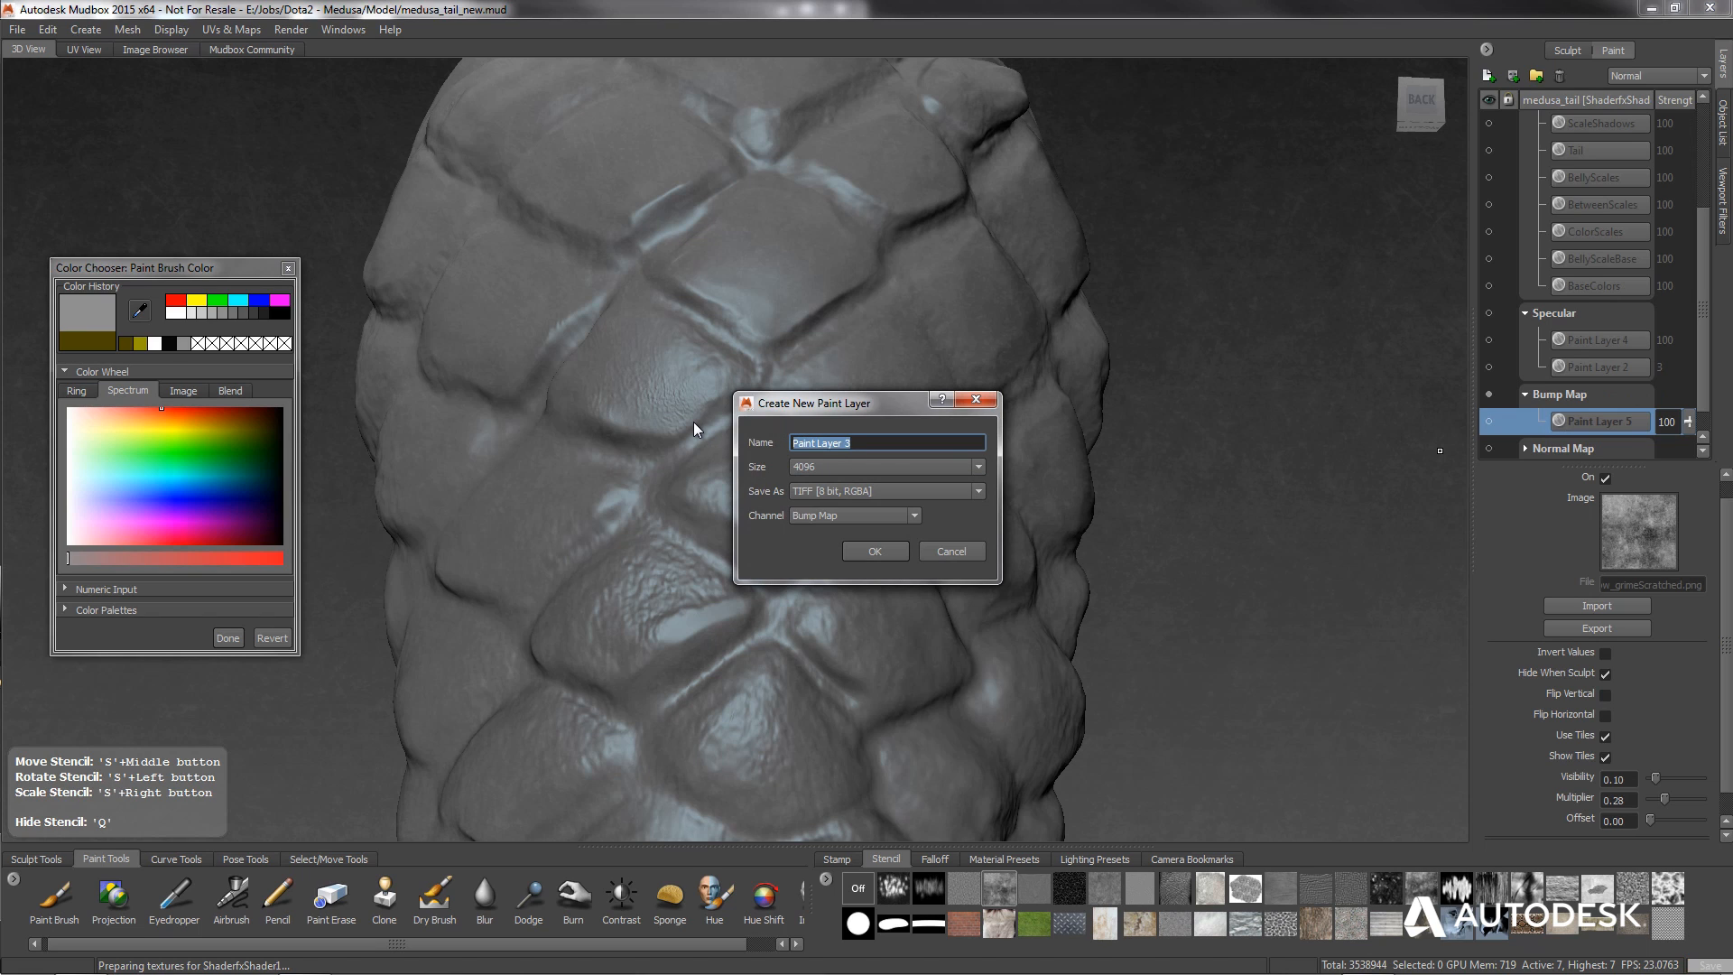
type("TestBump")
key("Tab")
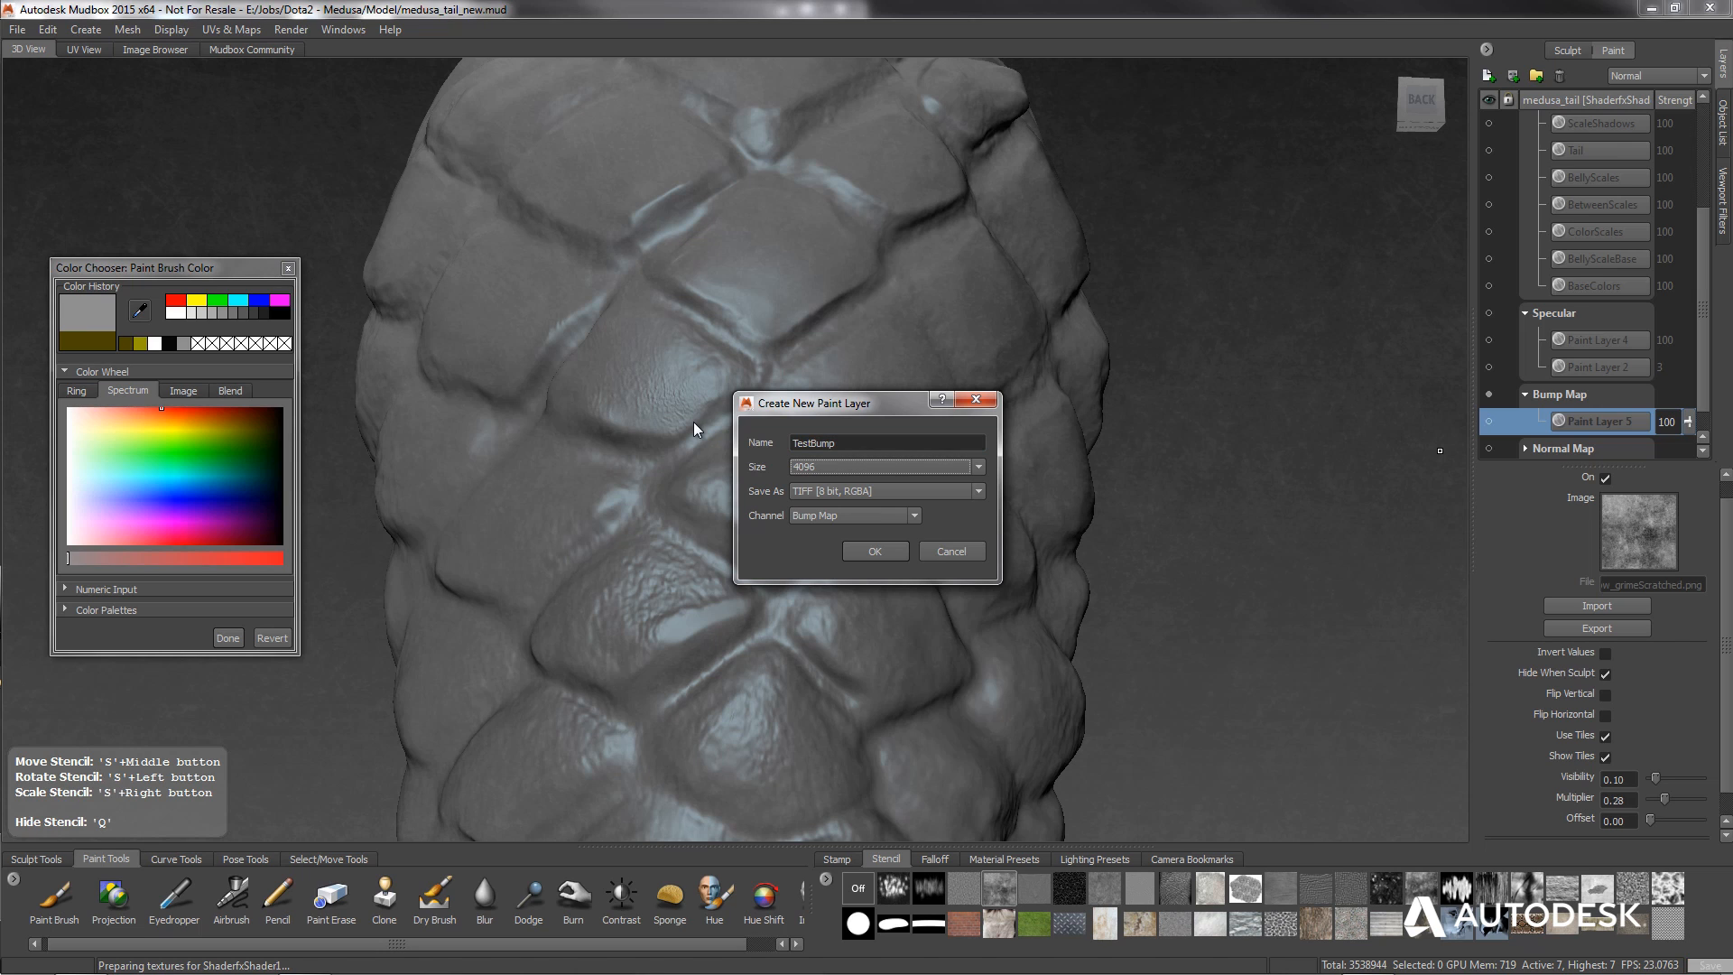
left_click(829, 516)
left_click(840, 607)
left_click(891, 549)
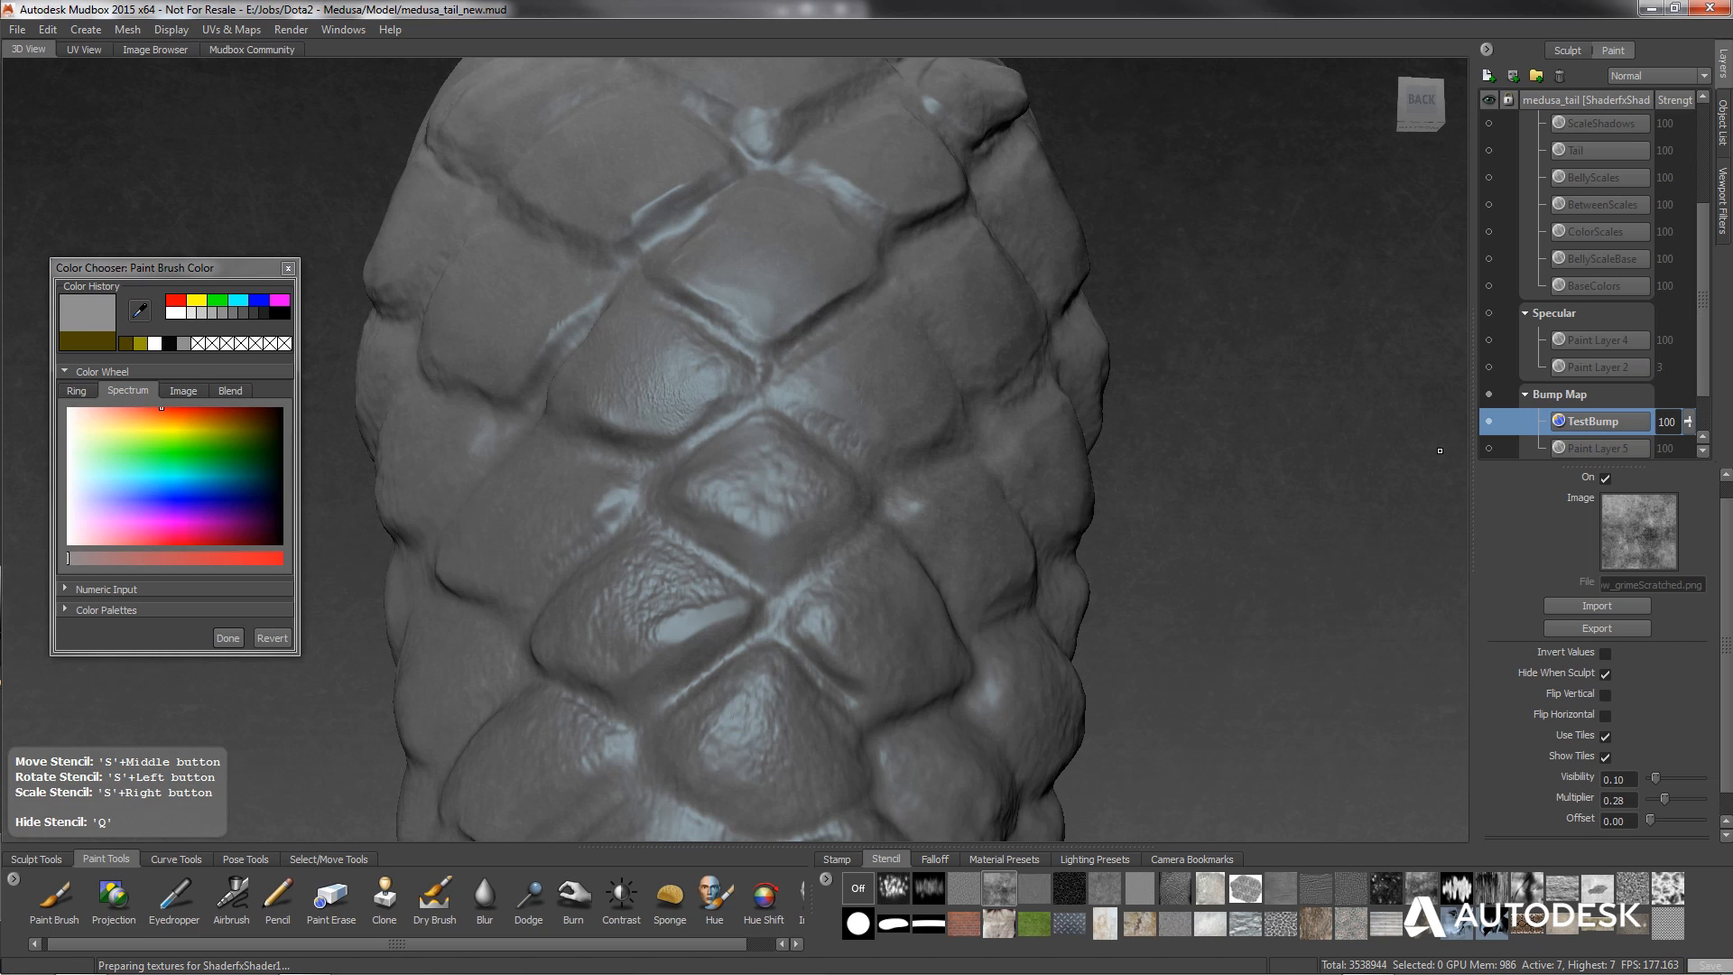
Paint bump detail along a diagonal groove between the back scales with the Paint Brush and the rgb_rust.jpg stencil.
left_click(76, 917)
left_click(62, 918)
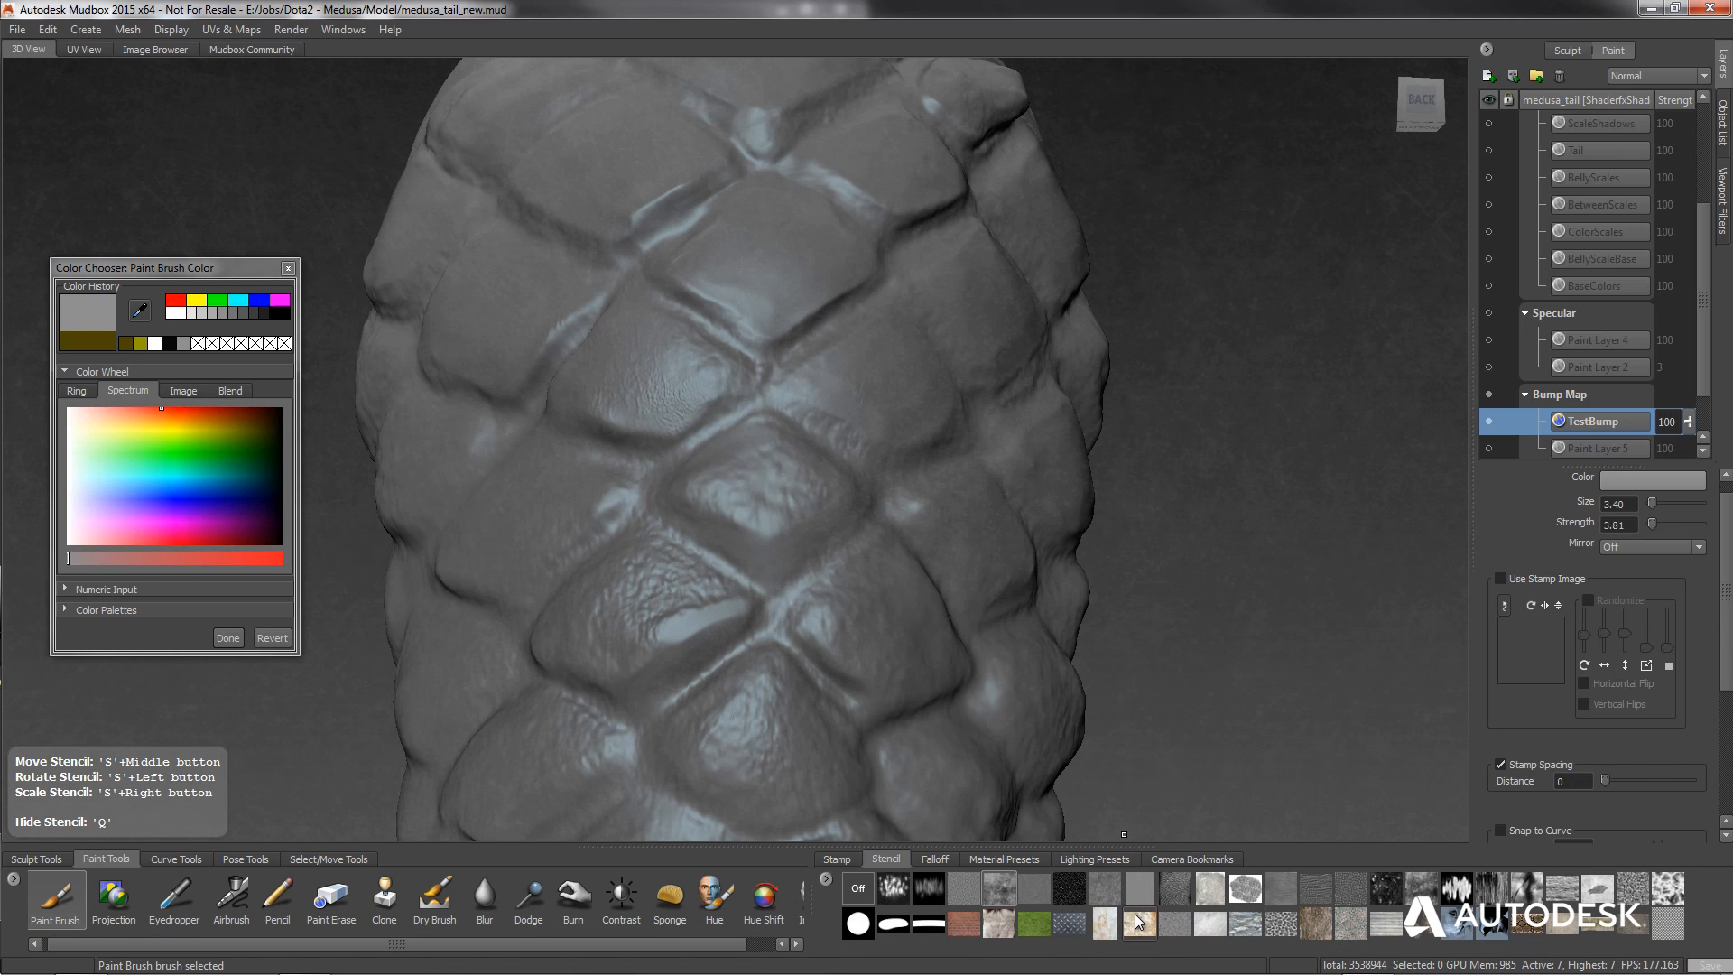
left_click(1107, 887)
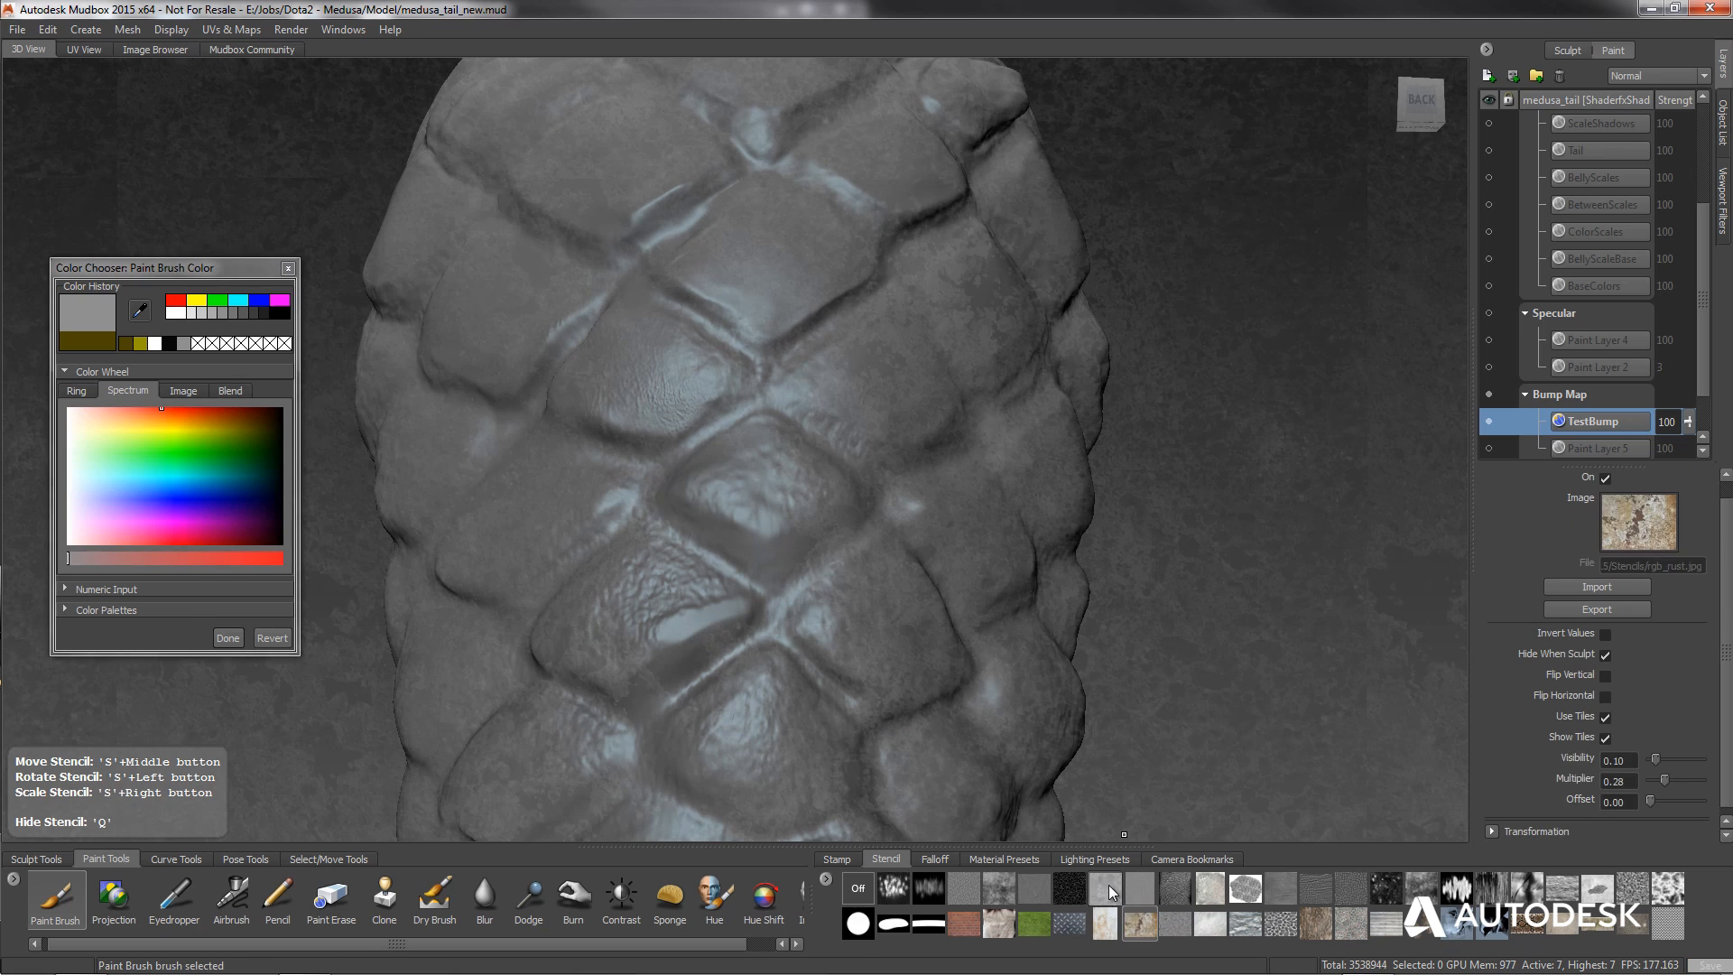
left_click(1149, 915)
left_click_drag(743, 394, 684, 449)
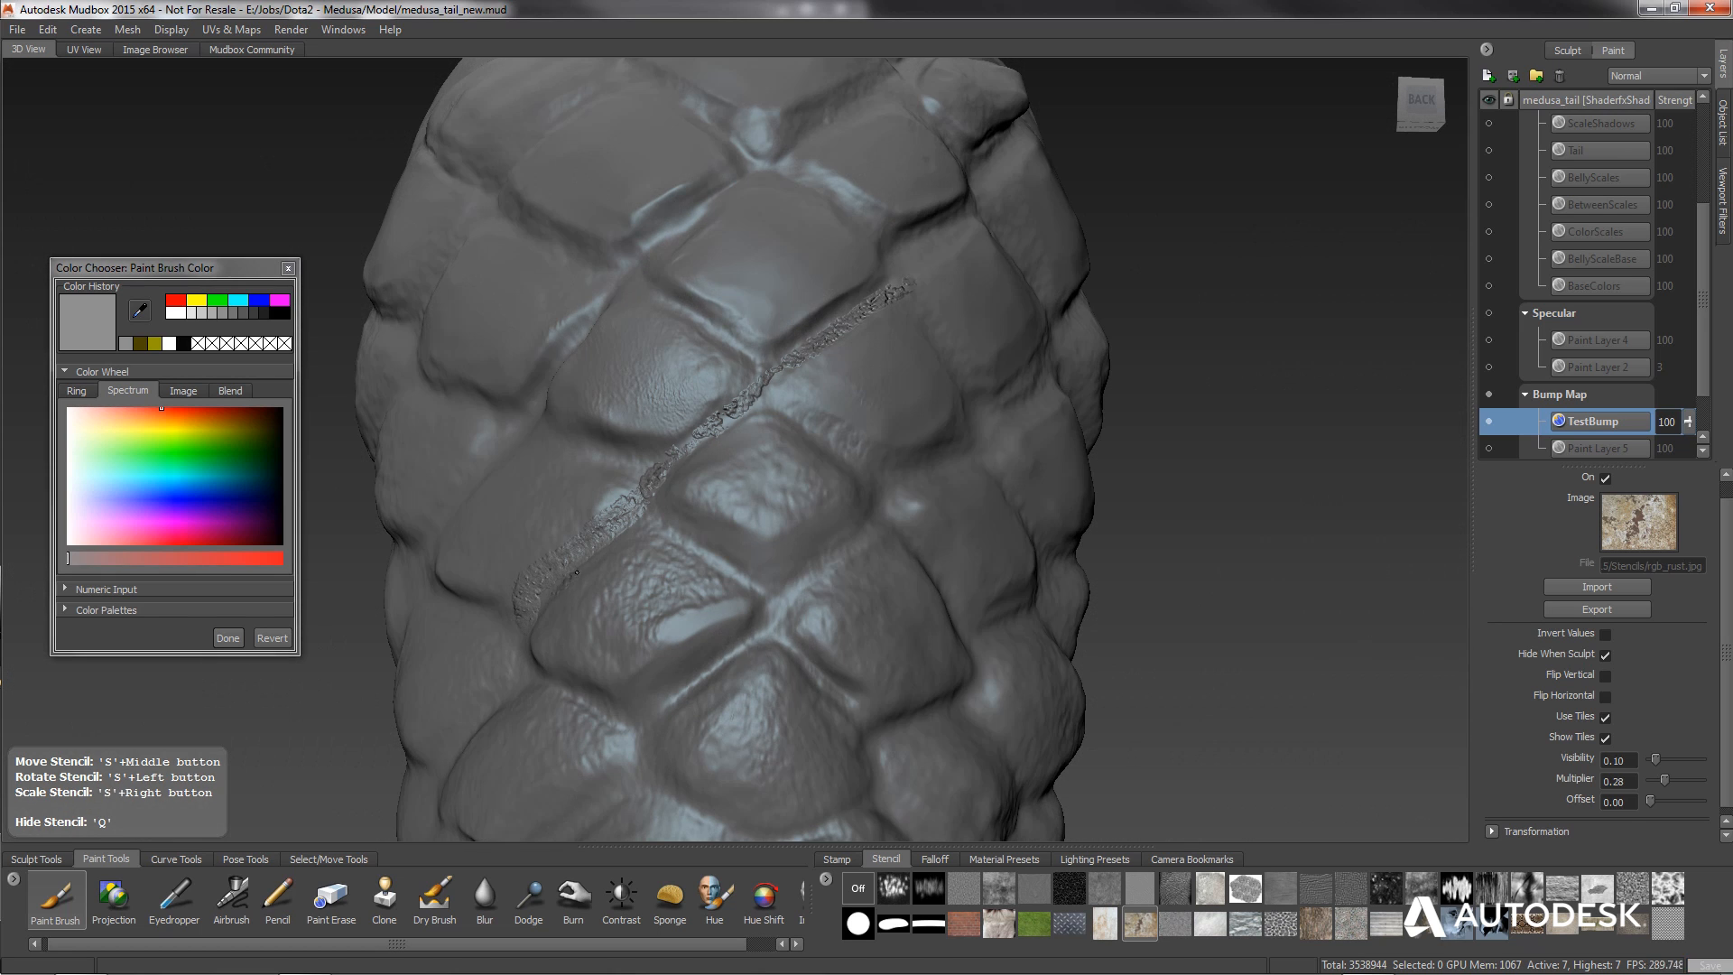
left_click_drag(576, 572, 536, 578)
Paint the rust-textured bump into the neighbouring grooves around the scales toward the tail's back-right side.
mouse_move(651, 507)
left_mouse_down("alt")
mouse_move(659, 587)
mouse_move(720, 615)
mouse_move(665, 638)
mouse_move(705, 619)
left_mouse_up("alt")
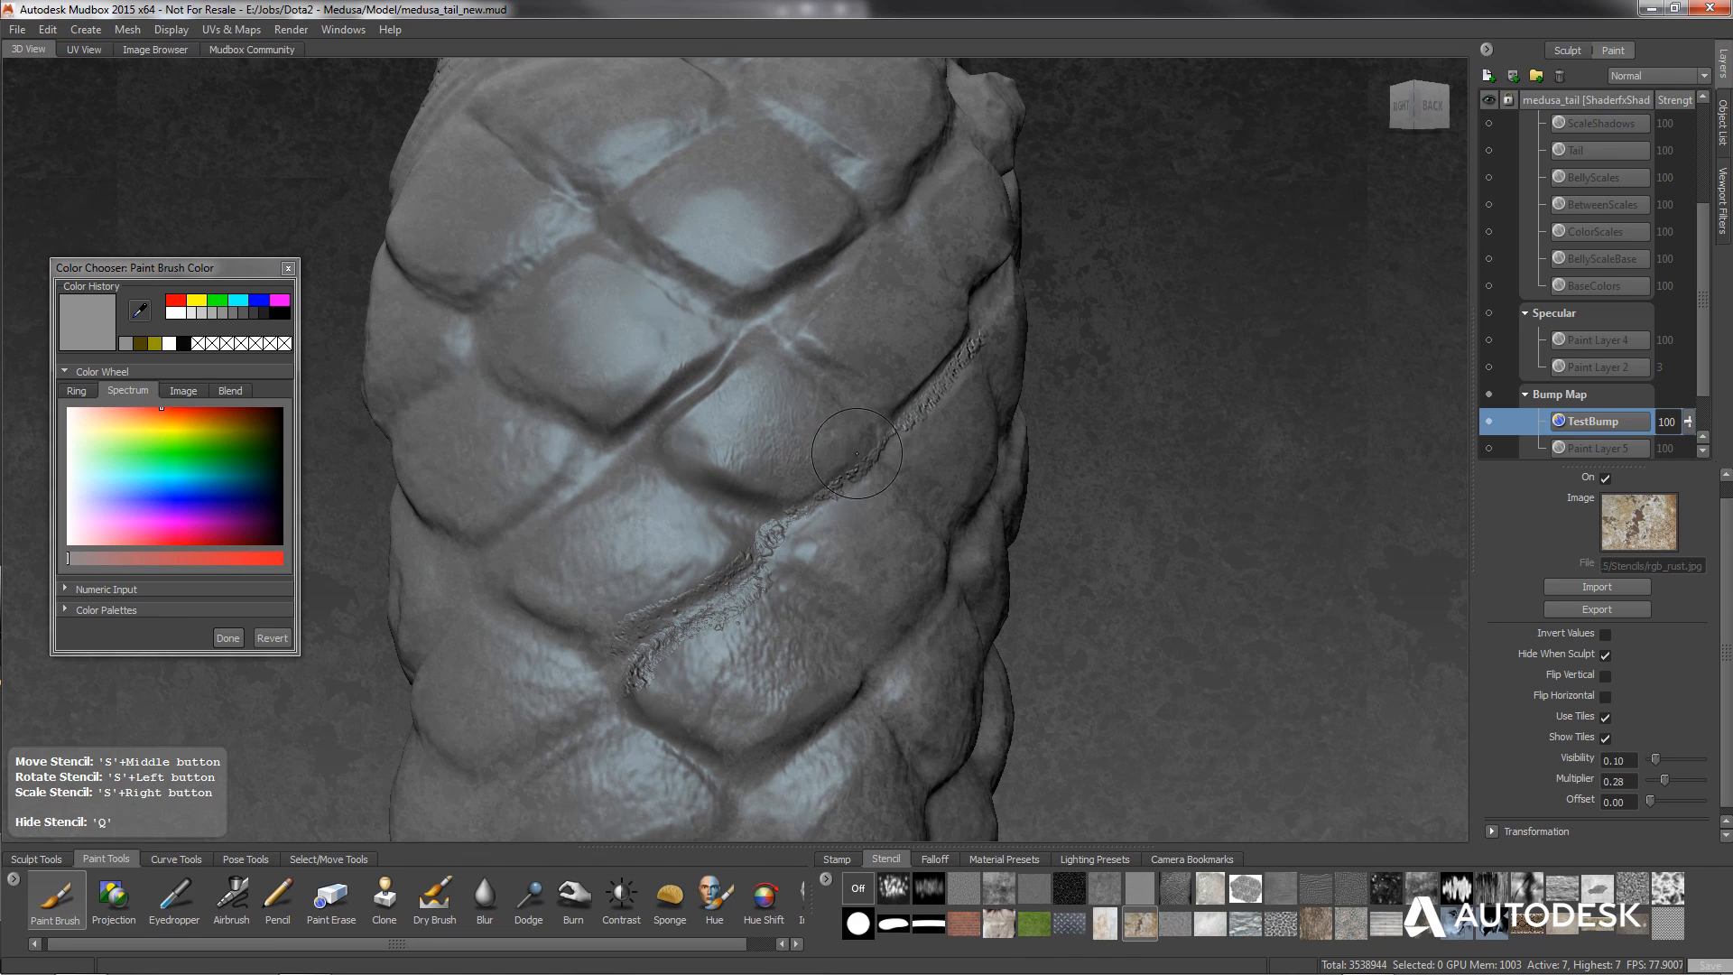
left_click_drag(835, 465, 754, 483, "alt")
left_click_drag(706, 578, 739, 611)
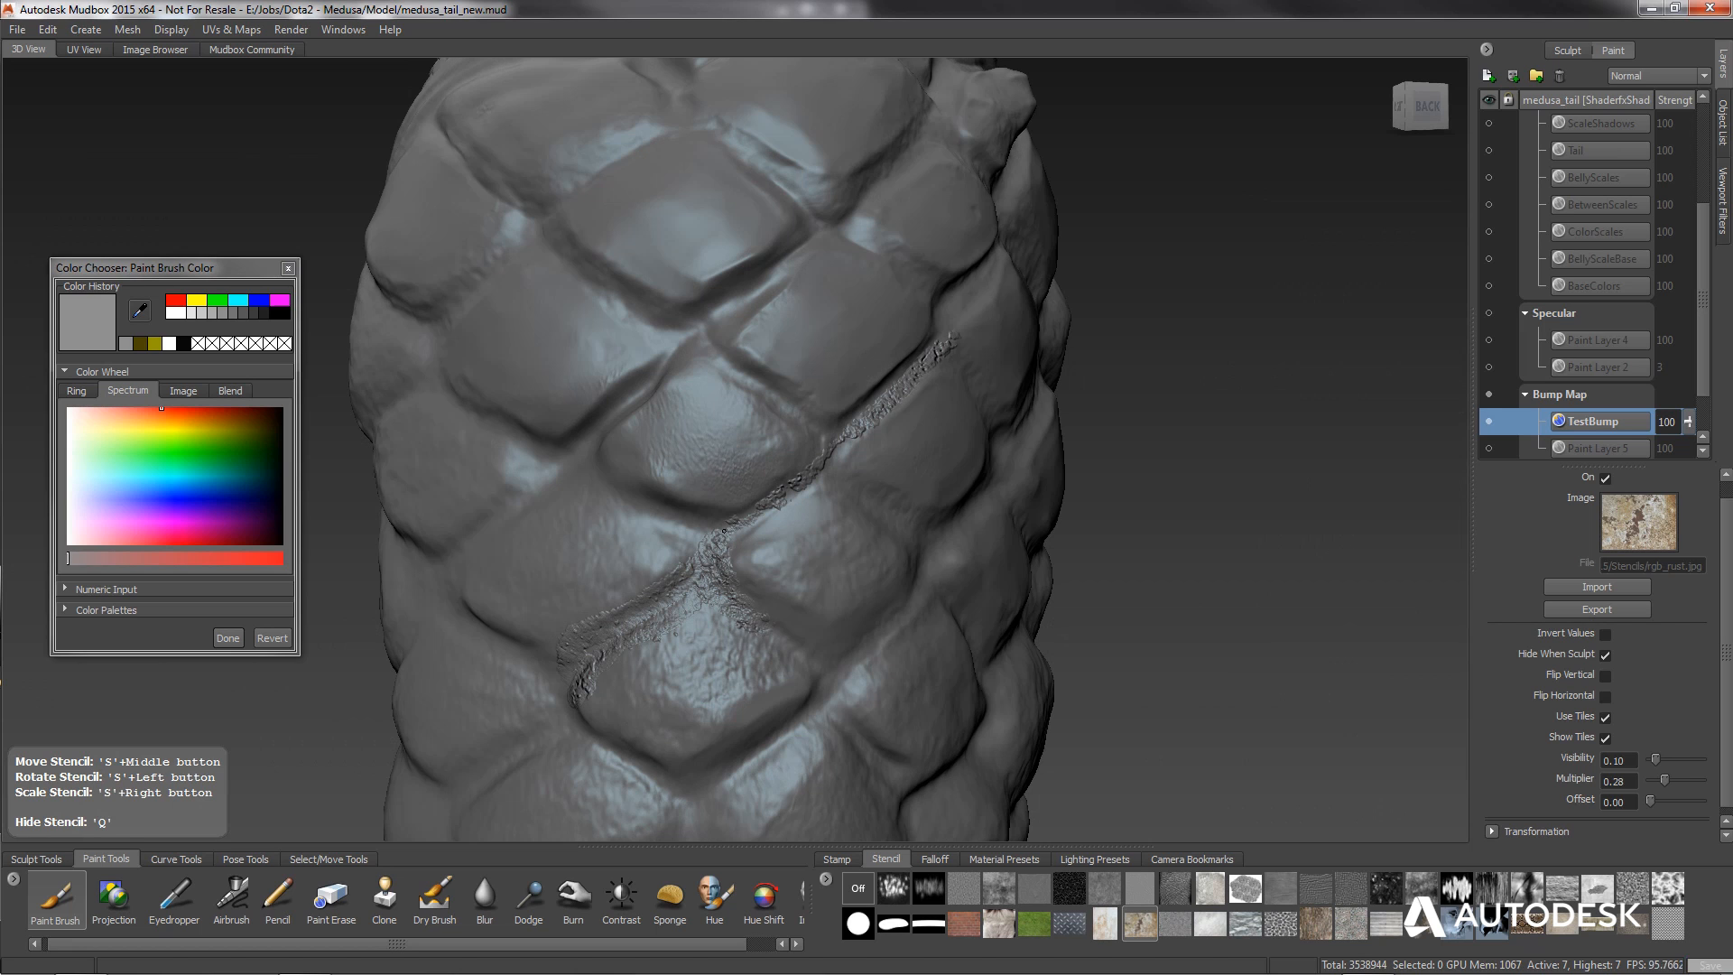
mouse_move(686, 525)
left_mouse_down()
mouse_move(614, 492)
mouse_move(716, 484)
left_mouse_up()
mouse_move(705, 424)
left_mouse_down()
mouse_move(643, 448)
mouse_move(589, 507)
left_mouse_up()
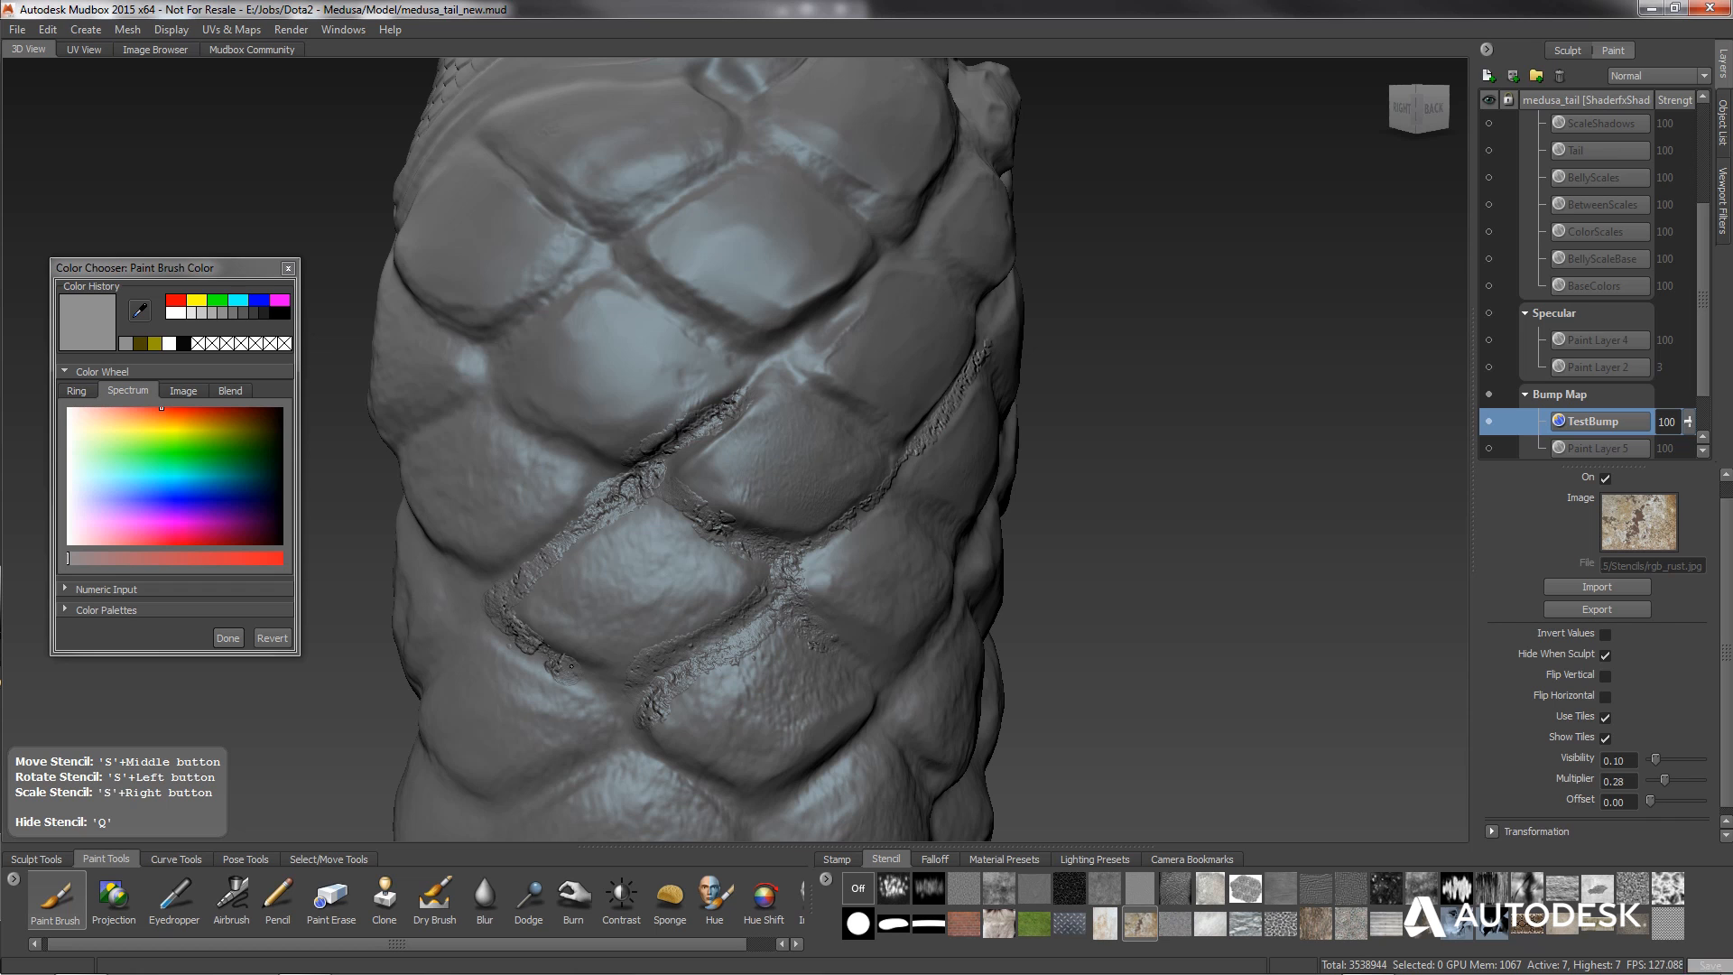
left_click_drag(571, 668, 622, 715)
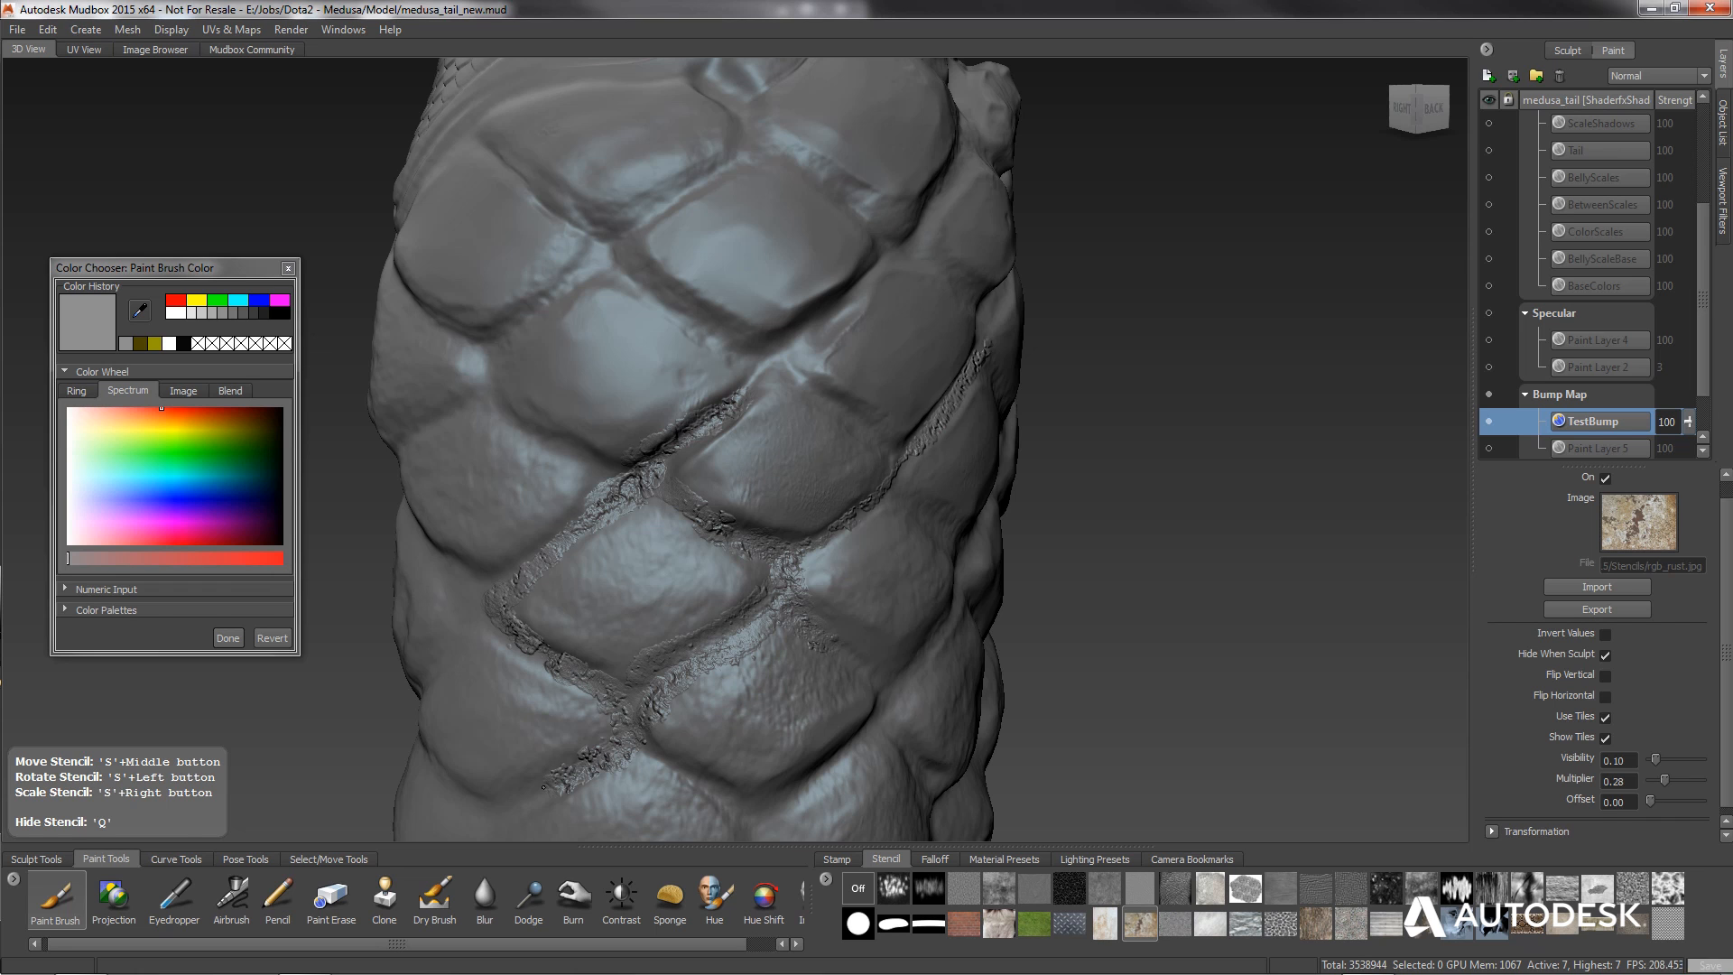
Extend the rust-textured bump into the grooves around the lower scales on the tail's back-right side.
mouse_move(544, 787)
left_mouse_down("alt")
mouse_move(624, 618)
mouse_move(589, 593)
left_mouse_up("alt")
mouse_move(687, 703)
left_mouse_down("alt")
mouse_move(632, 705)
mouse_move(645, 722)
mouse_move(723, 715)
mouse_move(803, 663)
mouse_move(715, 664)
left_mouse_up("alt")
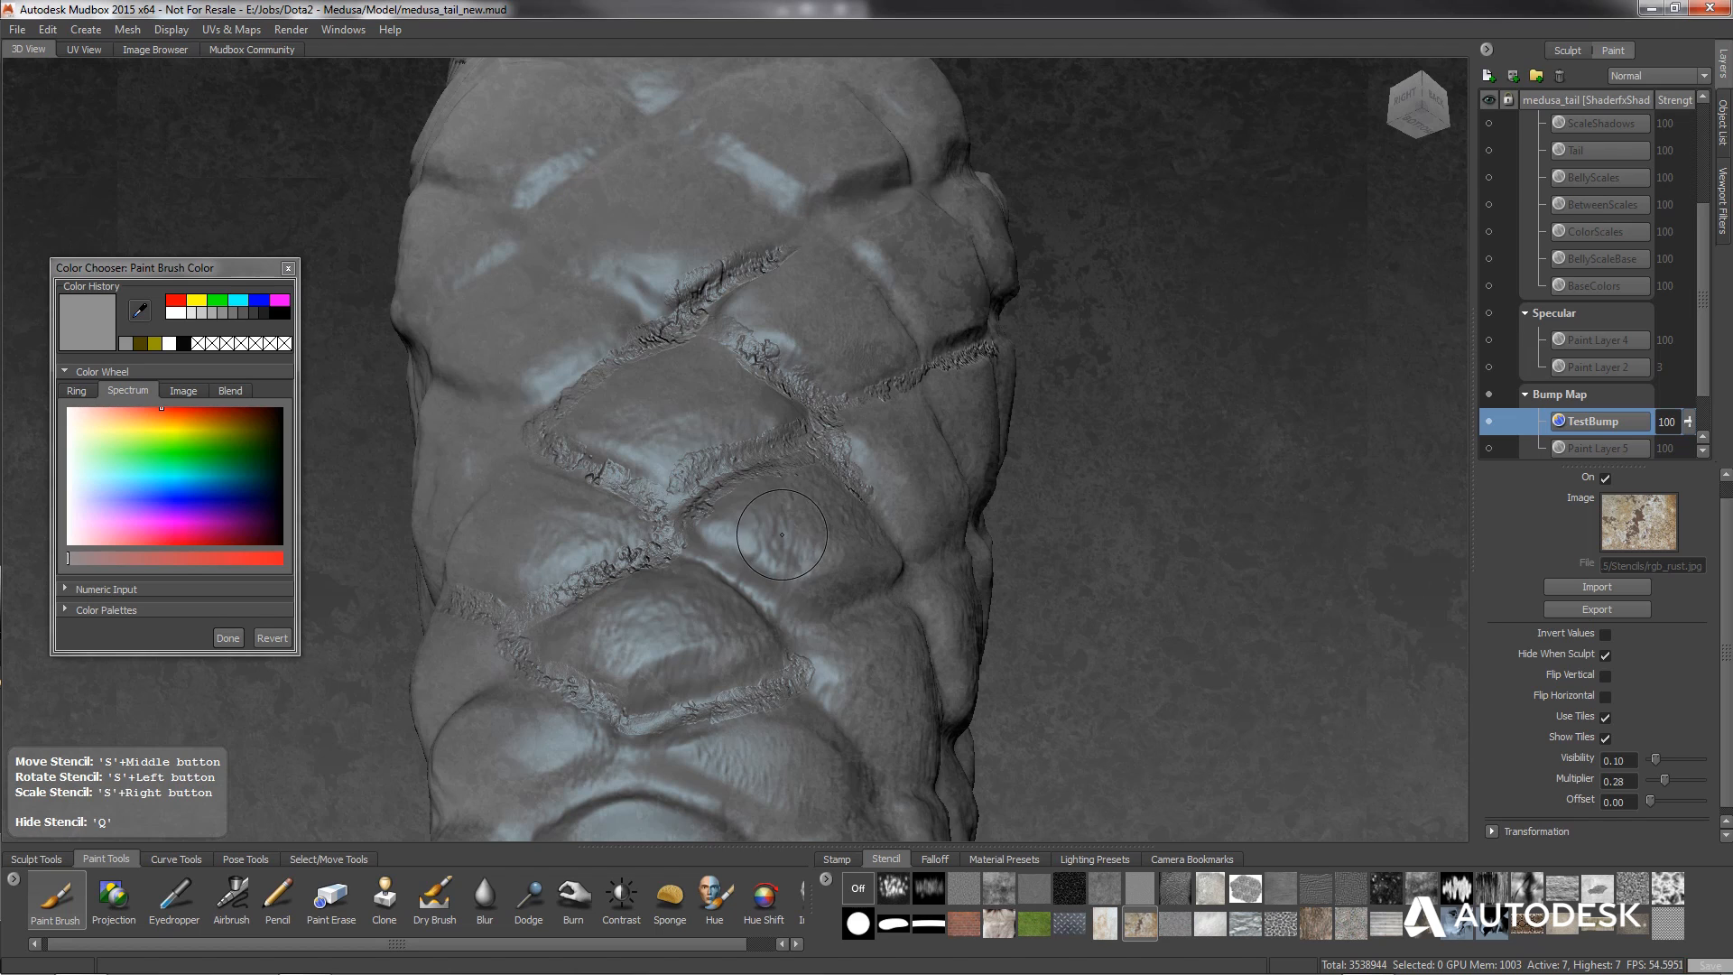
left_click_drag(782, 535, 731, 607, "alt")
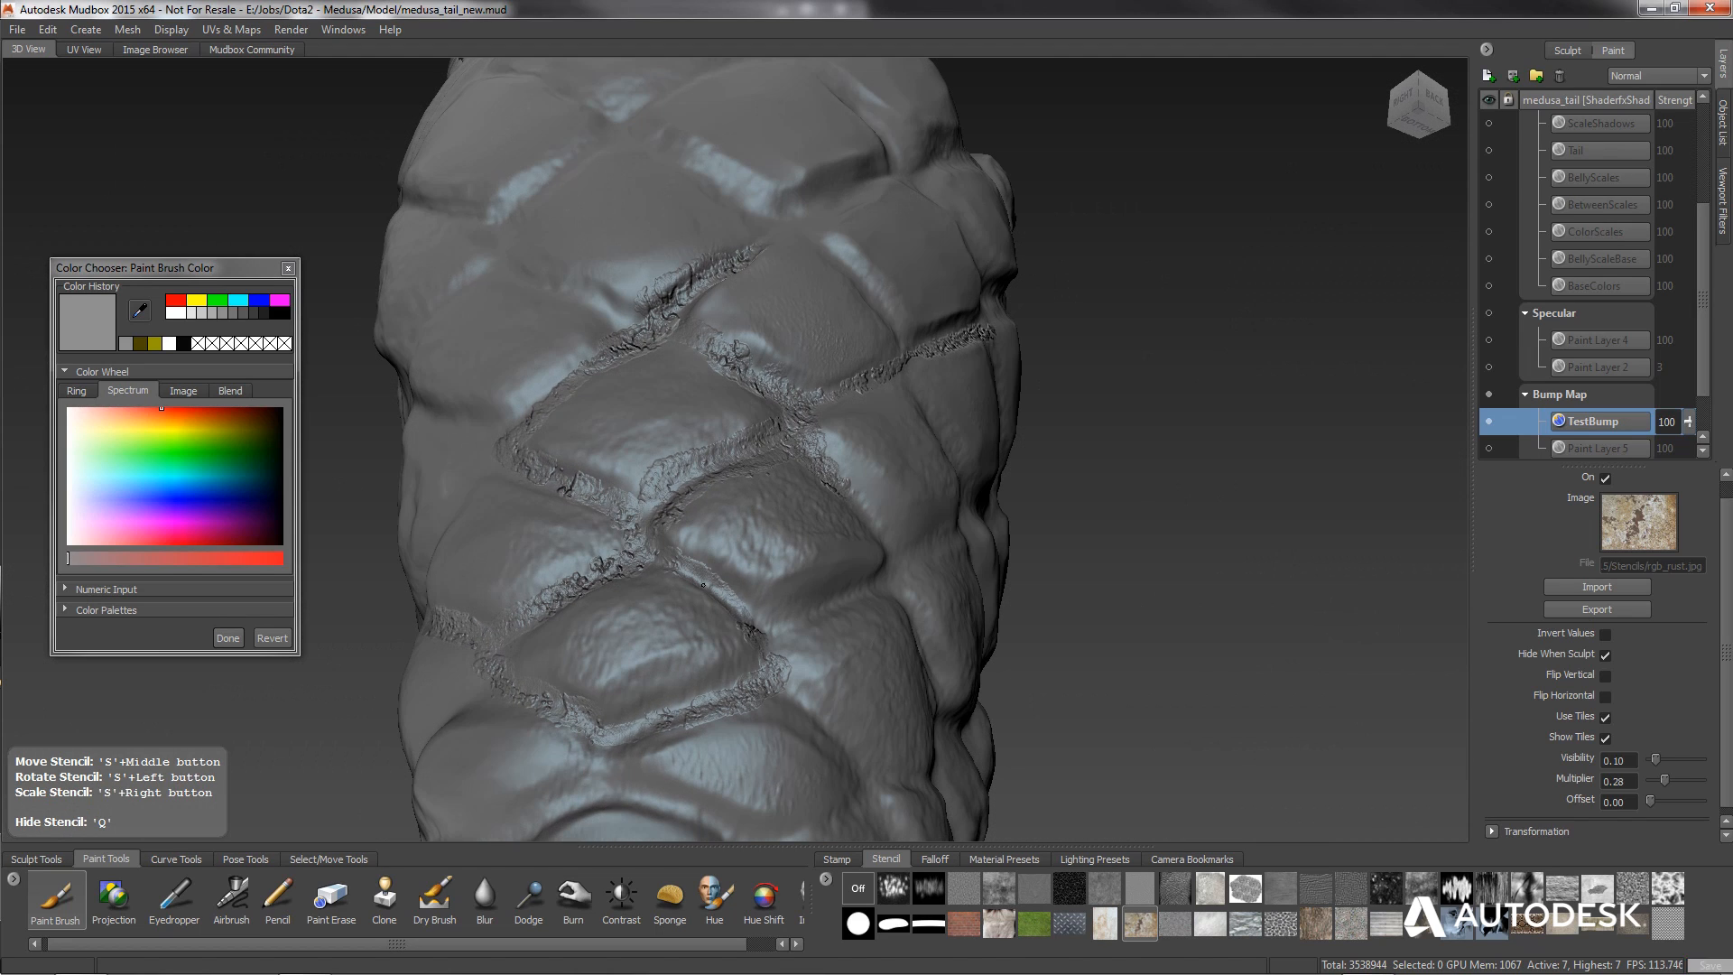
mouse_move(878, 597)
left_mouse_down("alt")
mouse_move(828, 611)
mouse_move(818, 647)
left_mouse_up("alt")
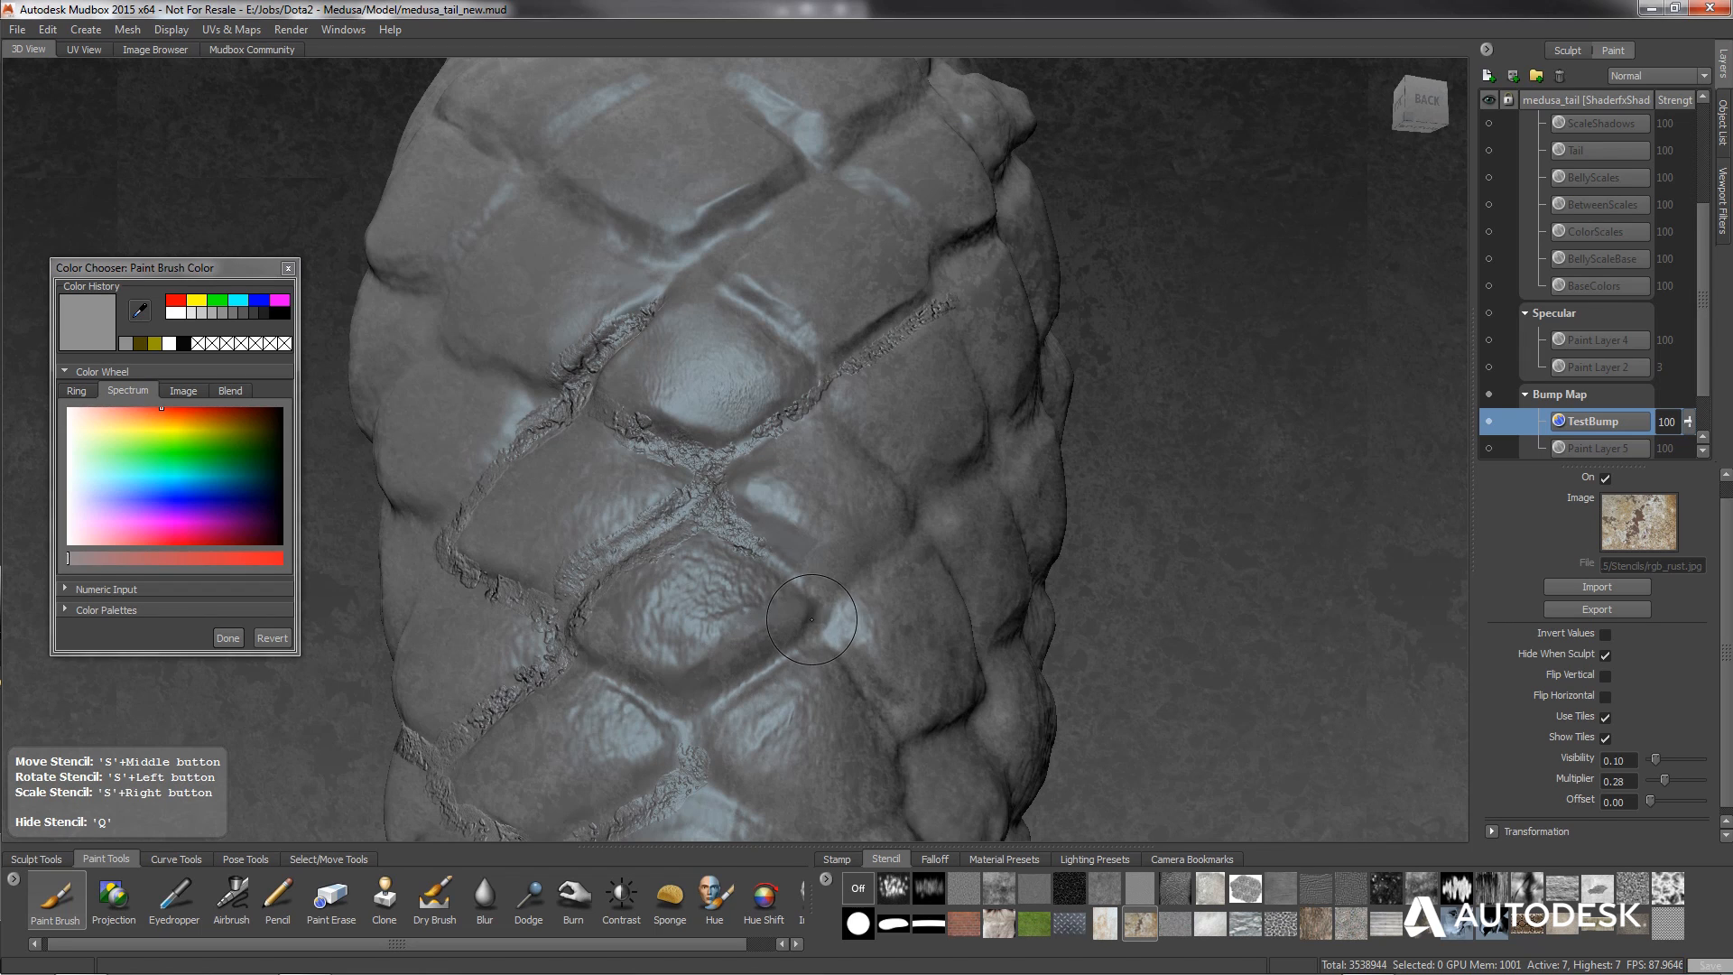
left_click_drag(805, 588, 798, 592)
Lower the tail to subdivision level 5 and continue the rust-textured bump in the grooves below the middle back scale.
key("Page_Down")
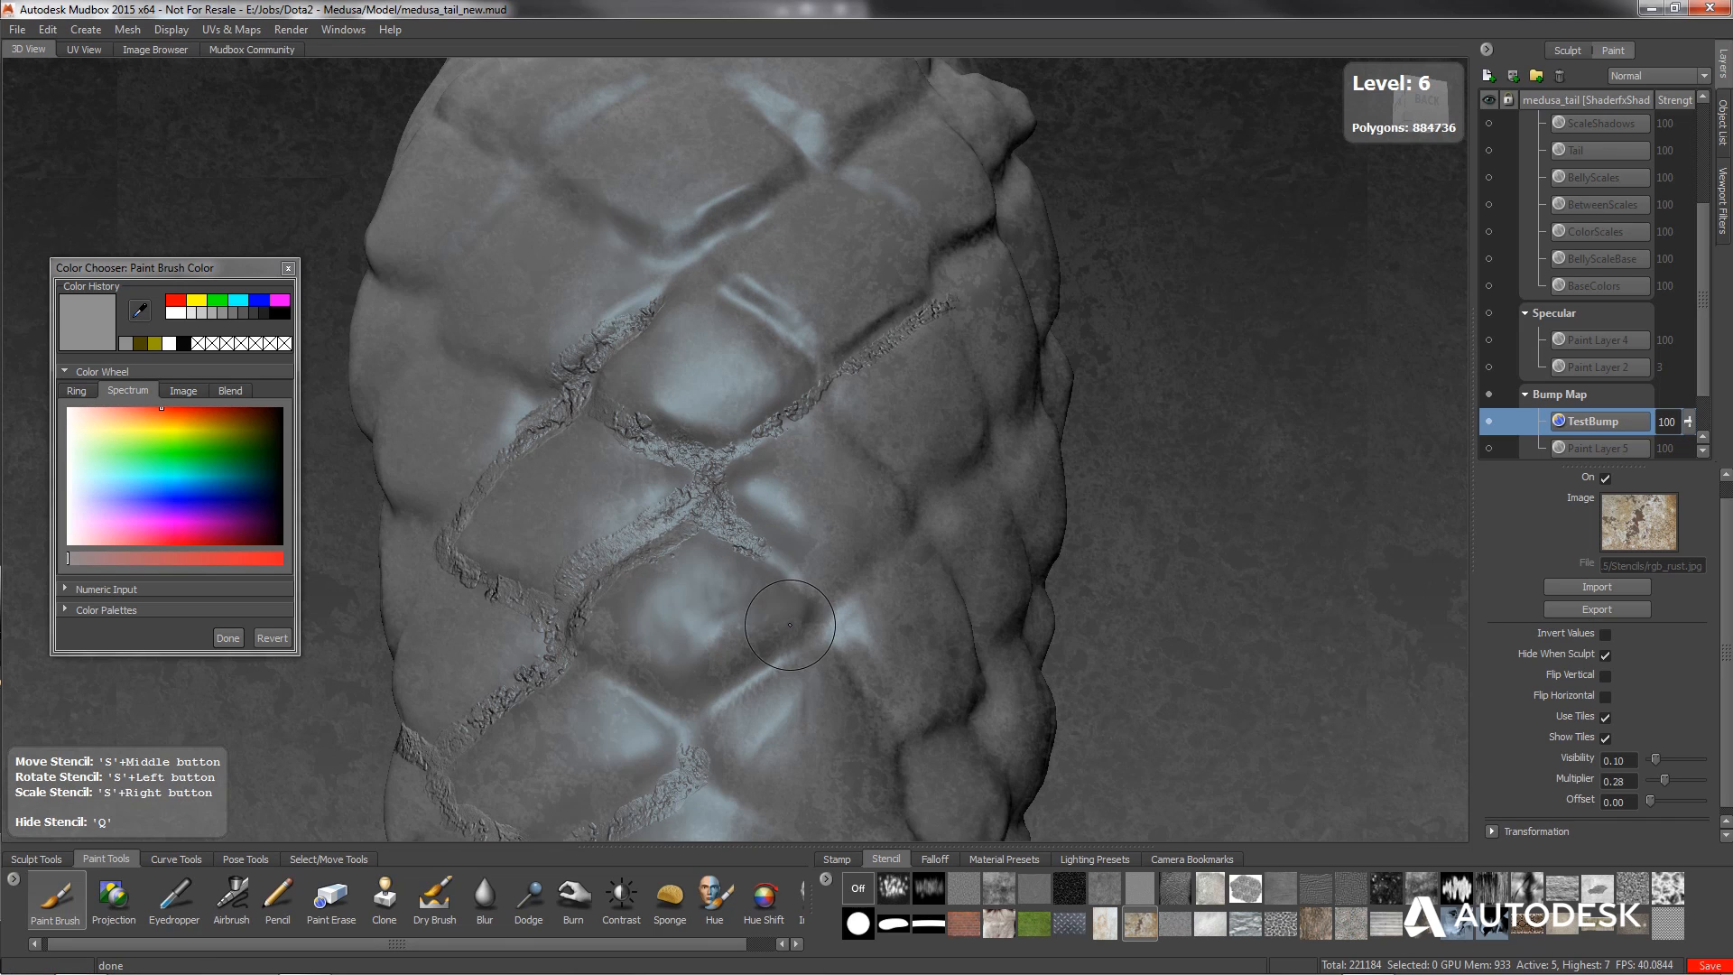
key("Page_Down")
key("q")
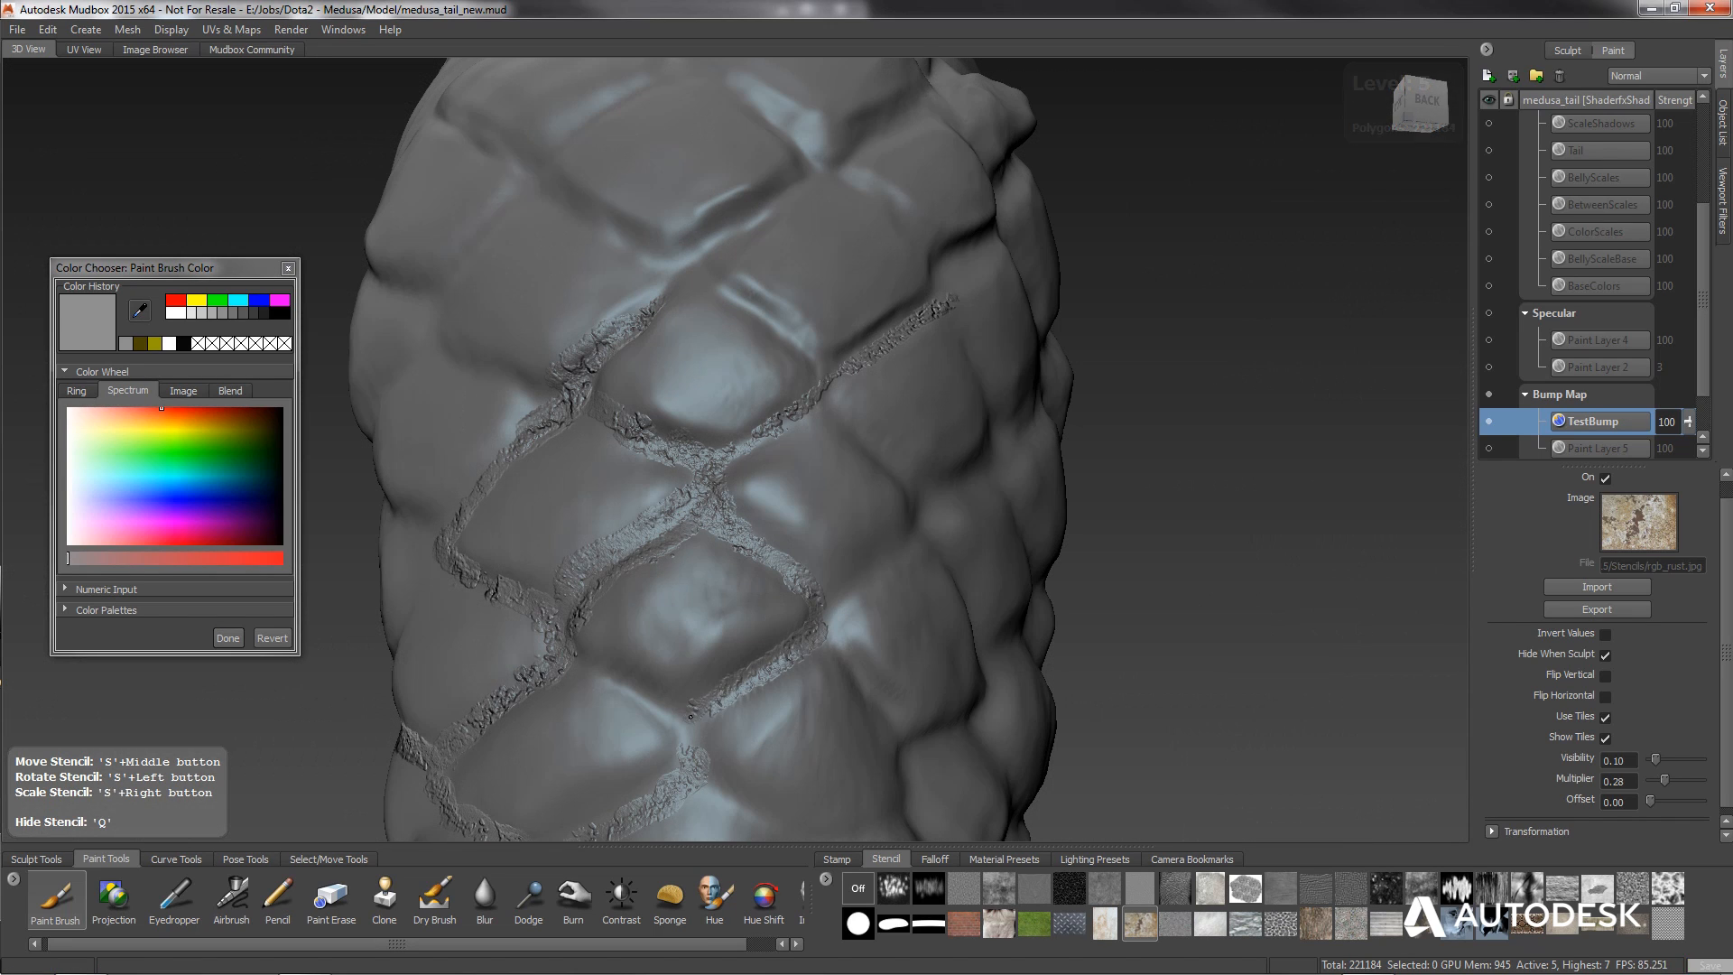
left_click_drag(671, 713, 707, 767)
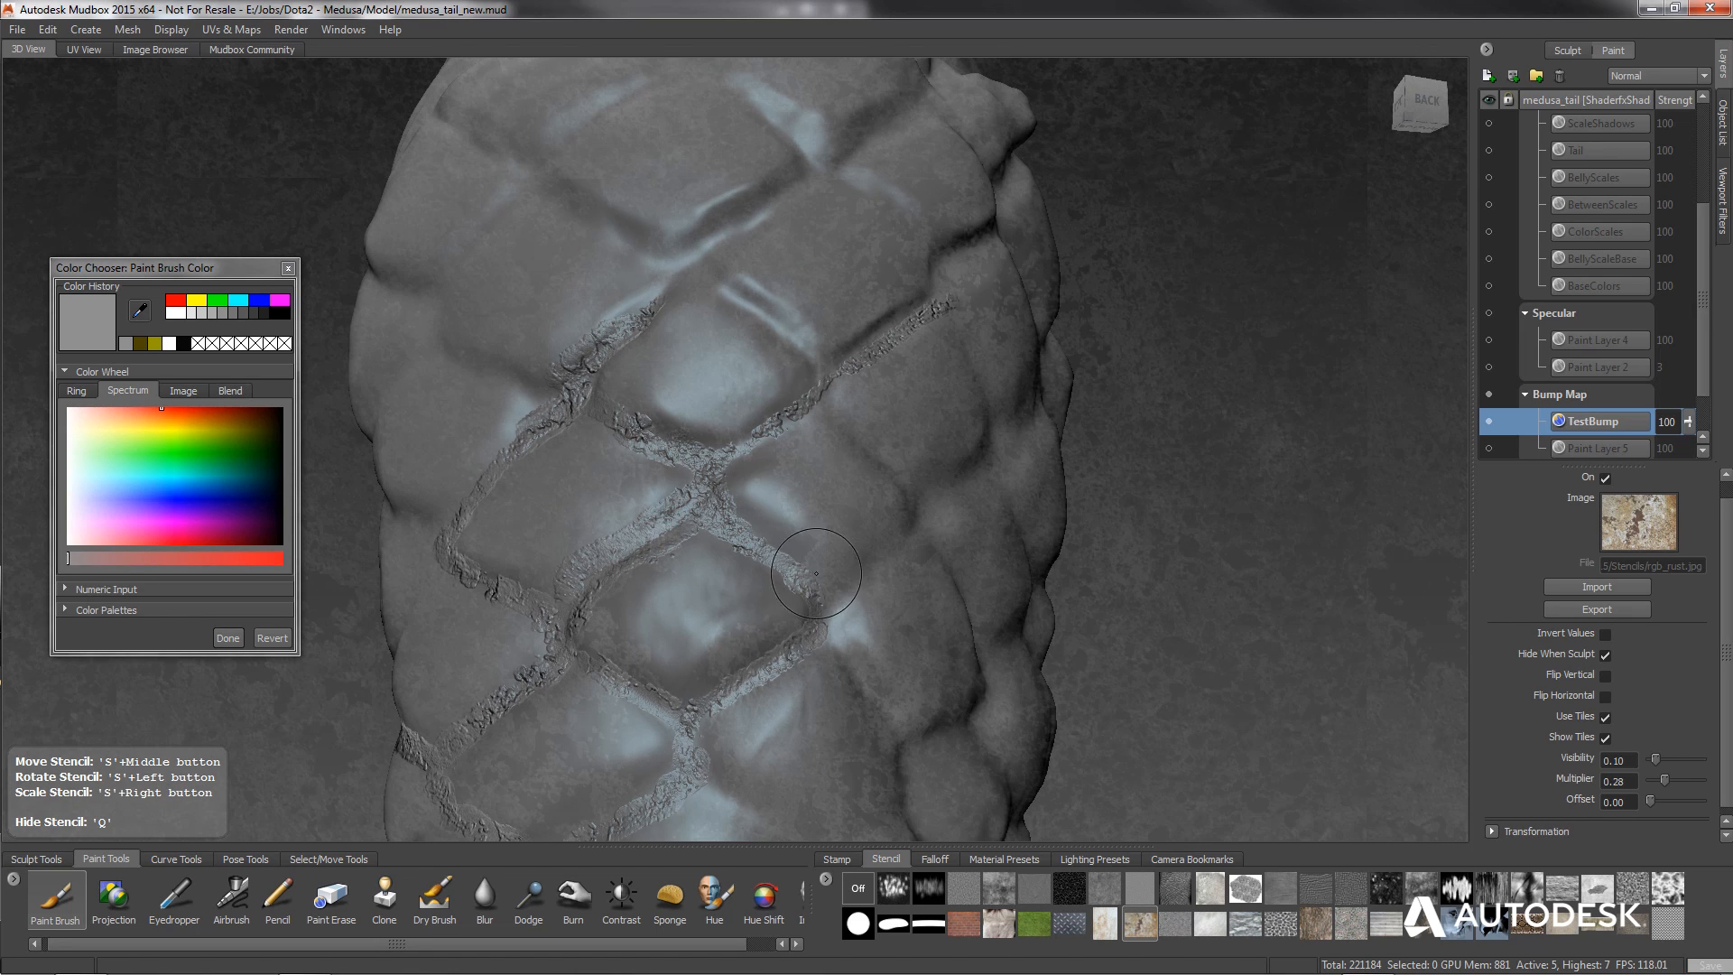
Paint the rust-textured bump through the grooves around the scales across the centre and left of the tail's back.
mouse_move(827, 596)
left_mouse_down("alt")
mouse_move(745, 588)
mouse_move(803, 553)
left_mouse_up("alt")
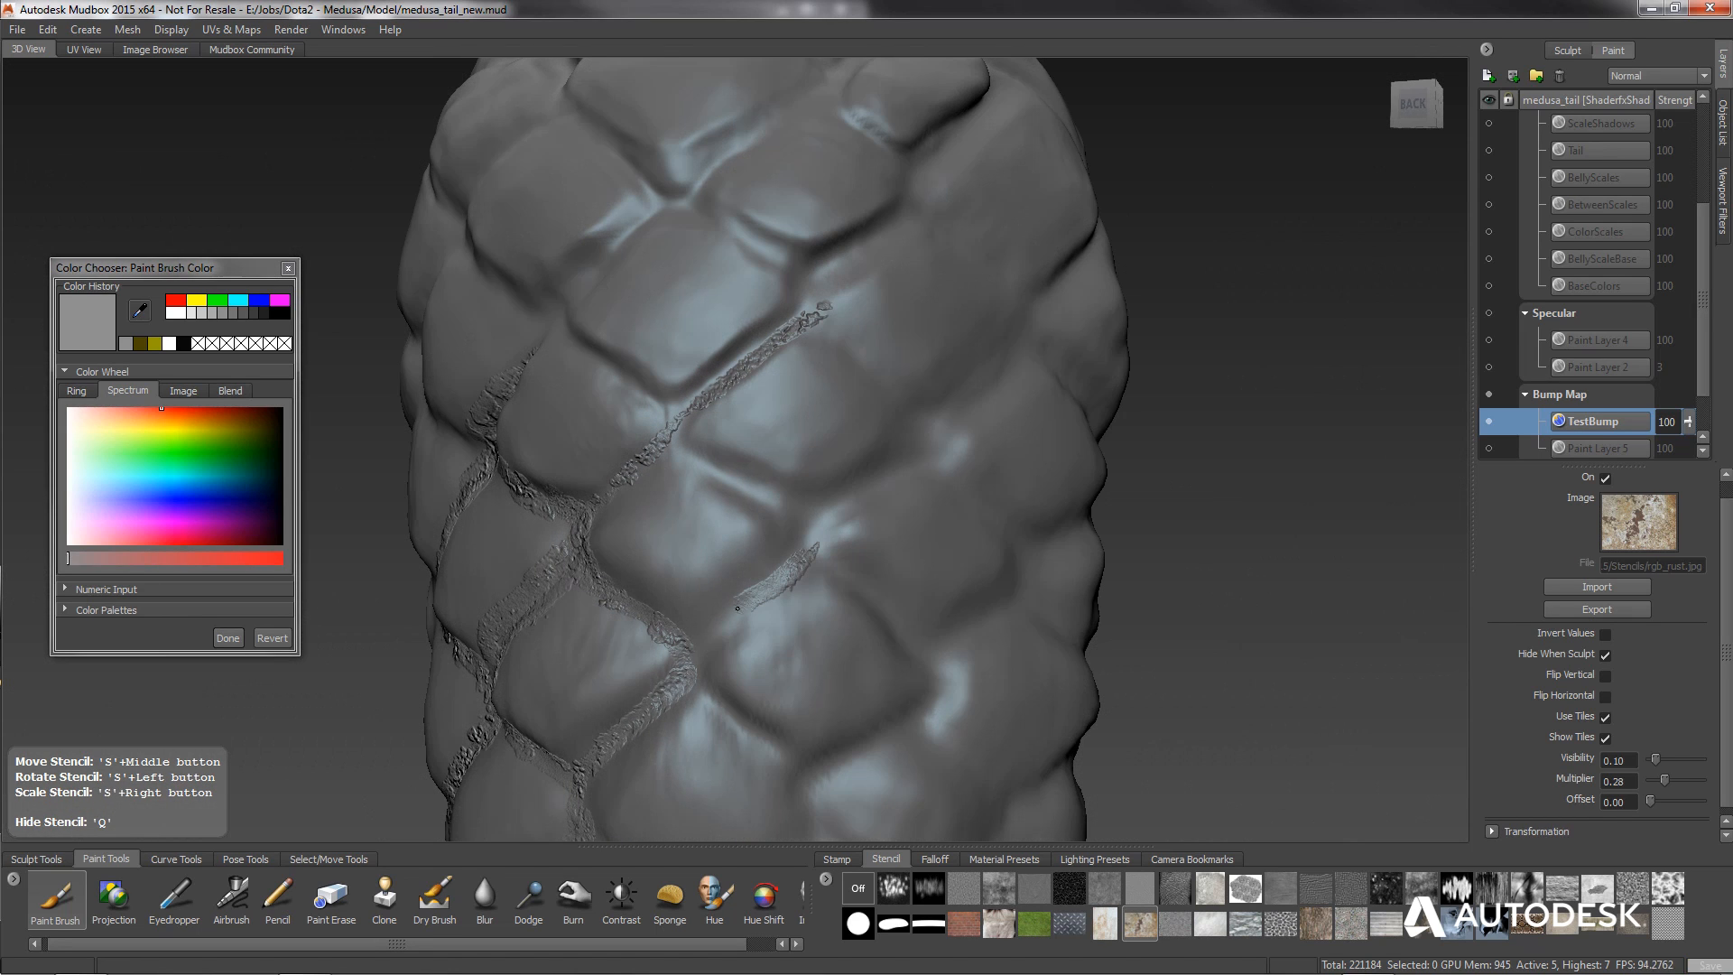
left_click_drag(682, 677, 686, 673)
left_click_drag(673, 444, 726, 469)
left_click_drag(814, 516, 809, 529)
left_click_drag(923, 426, 805, 518)
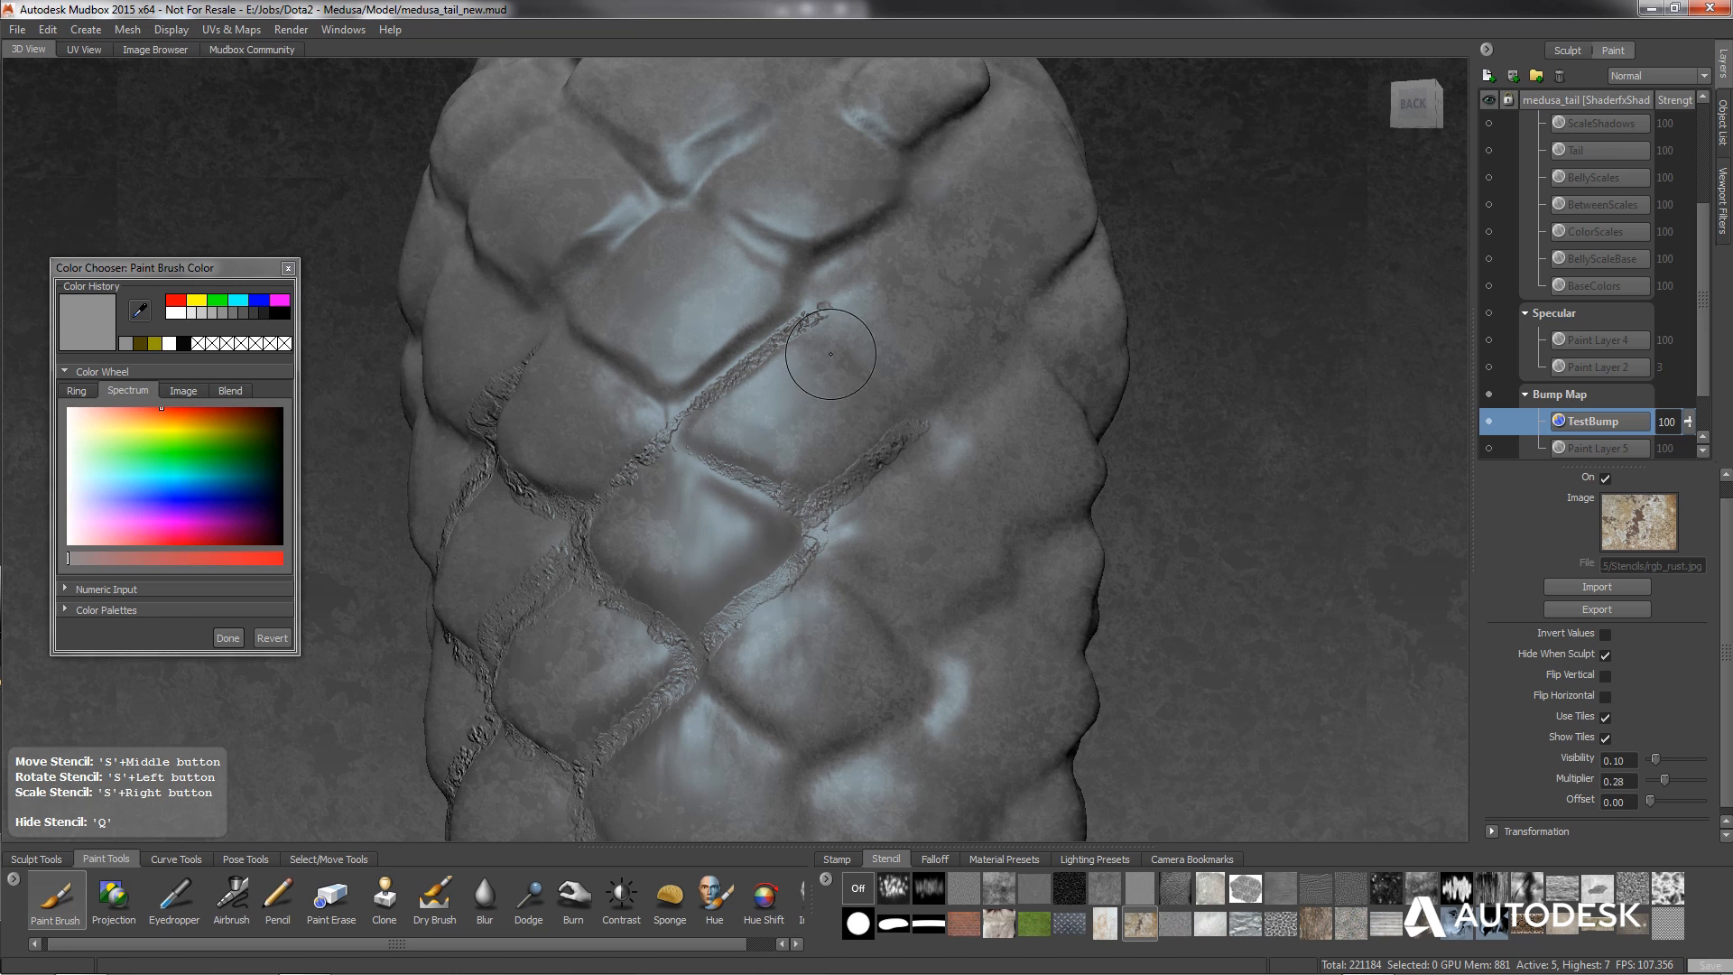
left_click_drag(831, 354, 894, 395)
left_click_drag(1029, 343, 921, 417)
mouse_move(913, 252)
left_mouse_down()
mouse_move(951, 303)
mouse_move(817, 298)
left_mouse_up()
Raise the tail to subdivision level 7 and paint the rust-textured bump into the grooves beside the upper back scales.
mouse_move(655, 450)
left_mouse_down("alt")
mouse_move(755, 445)
mouse_move(727, 392)
mouse_move(710, 395)
left_mouse_up("alt")
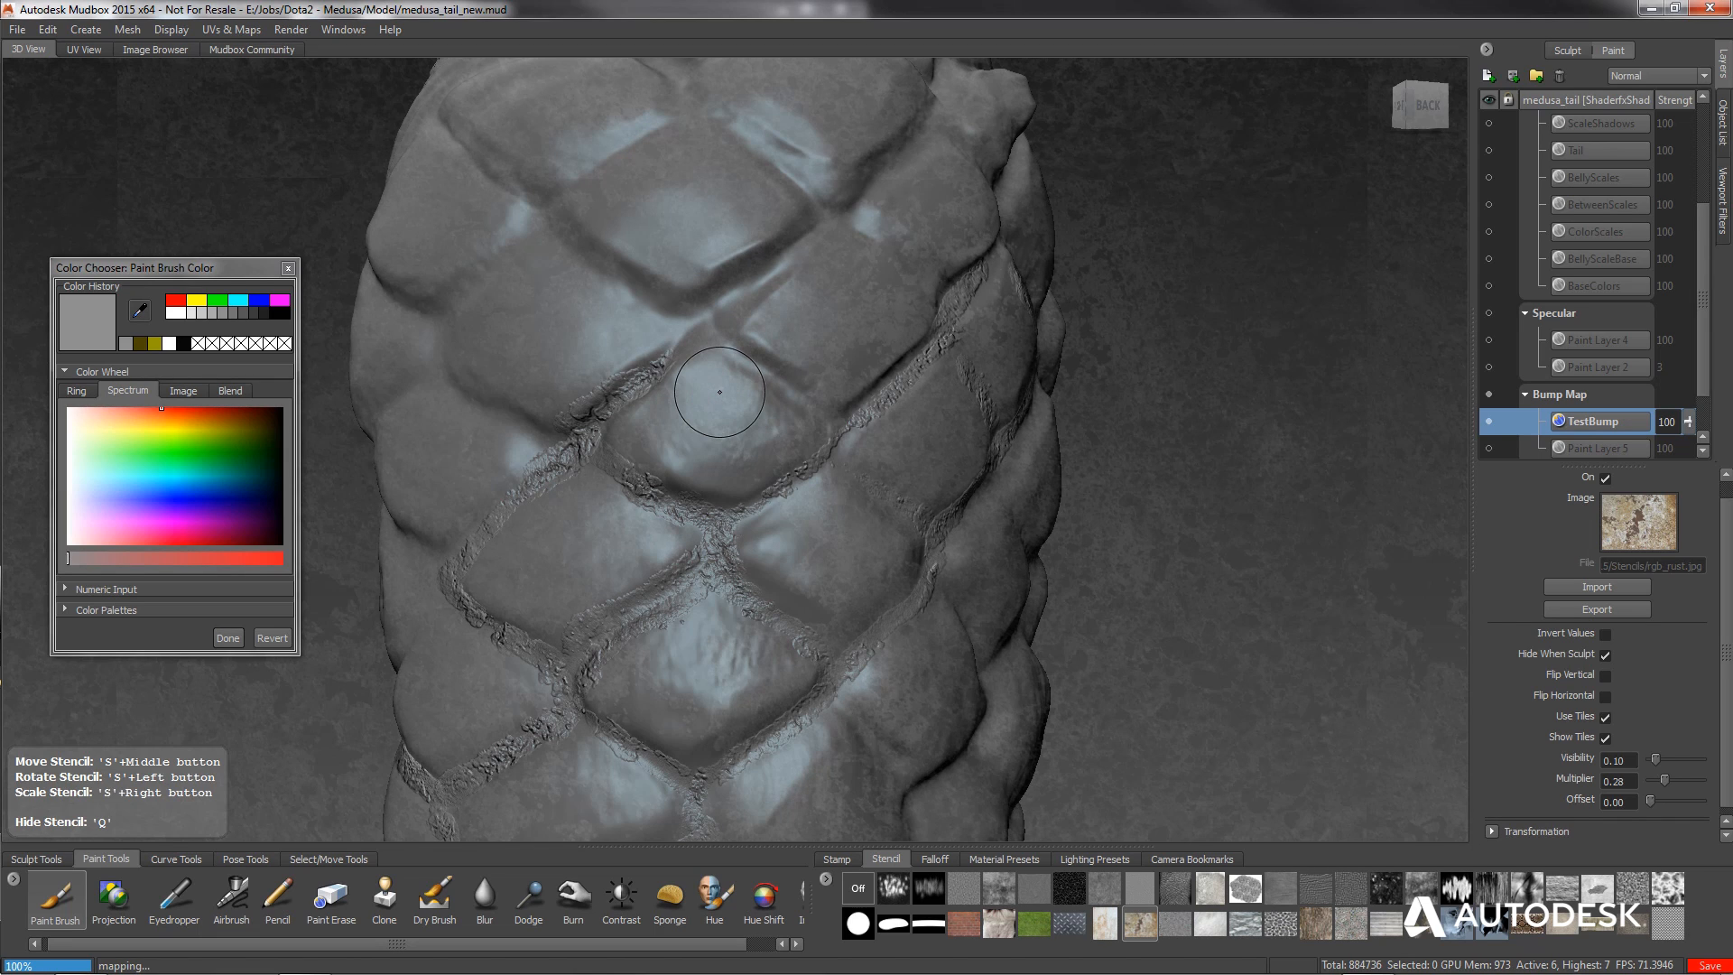
key("Page_Up")
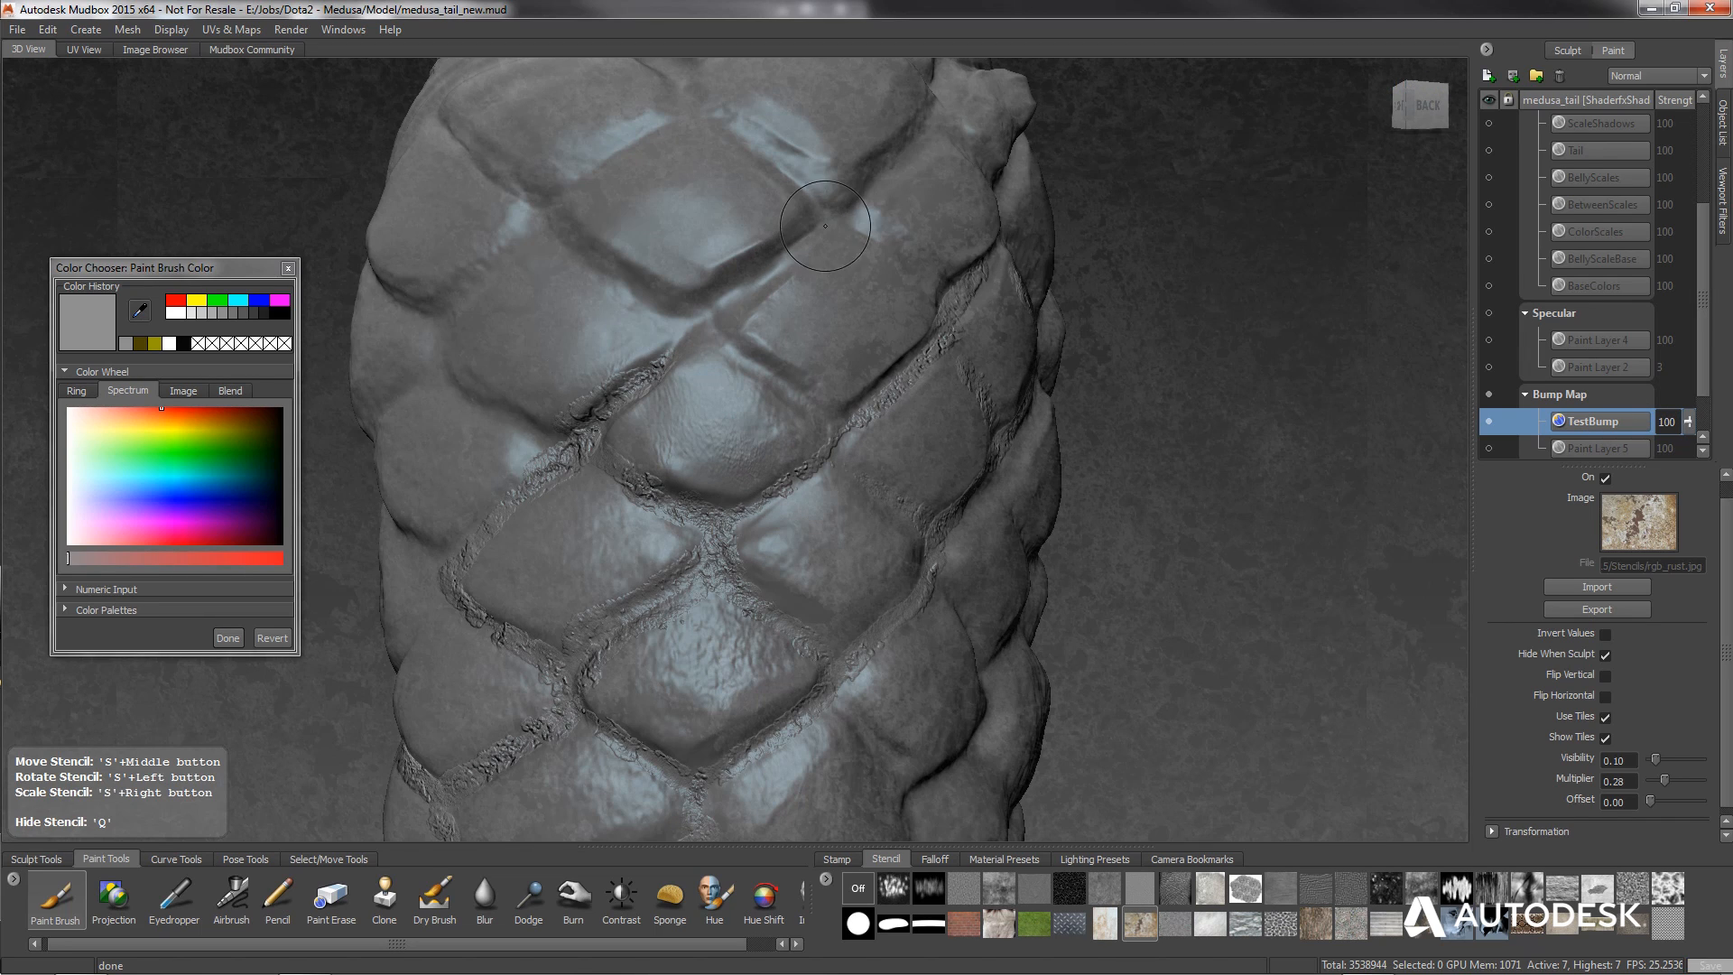
mouse_move(606, 348)
left_mouse_down("alt")
mouse_move(813, 348)
mouse_move(641, 385)
mouse_move(680, 305)
mouse_move(925, 363)
mouse_move(641, 371)
mouse_move(634, 393)
mouse_move(689, 332)
left_mouse_up("alt")
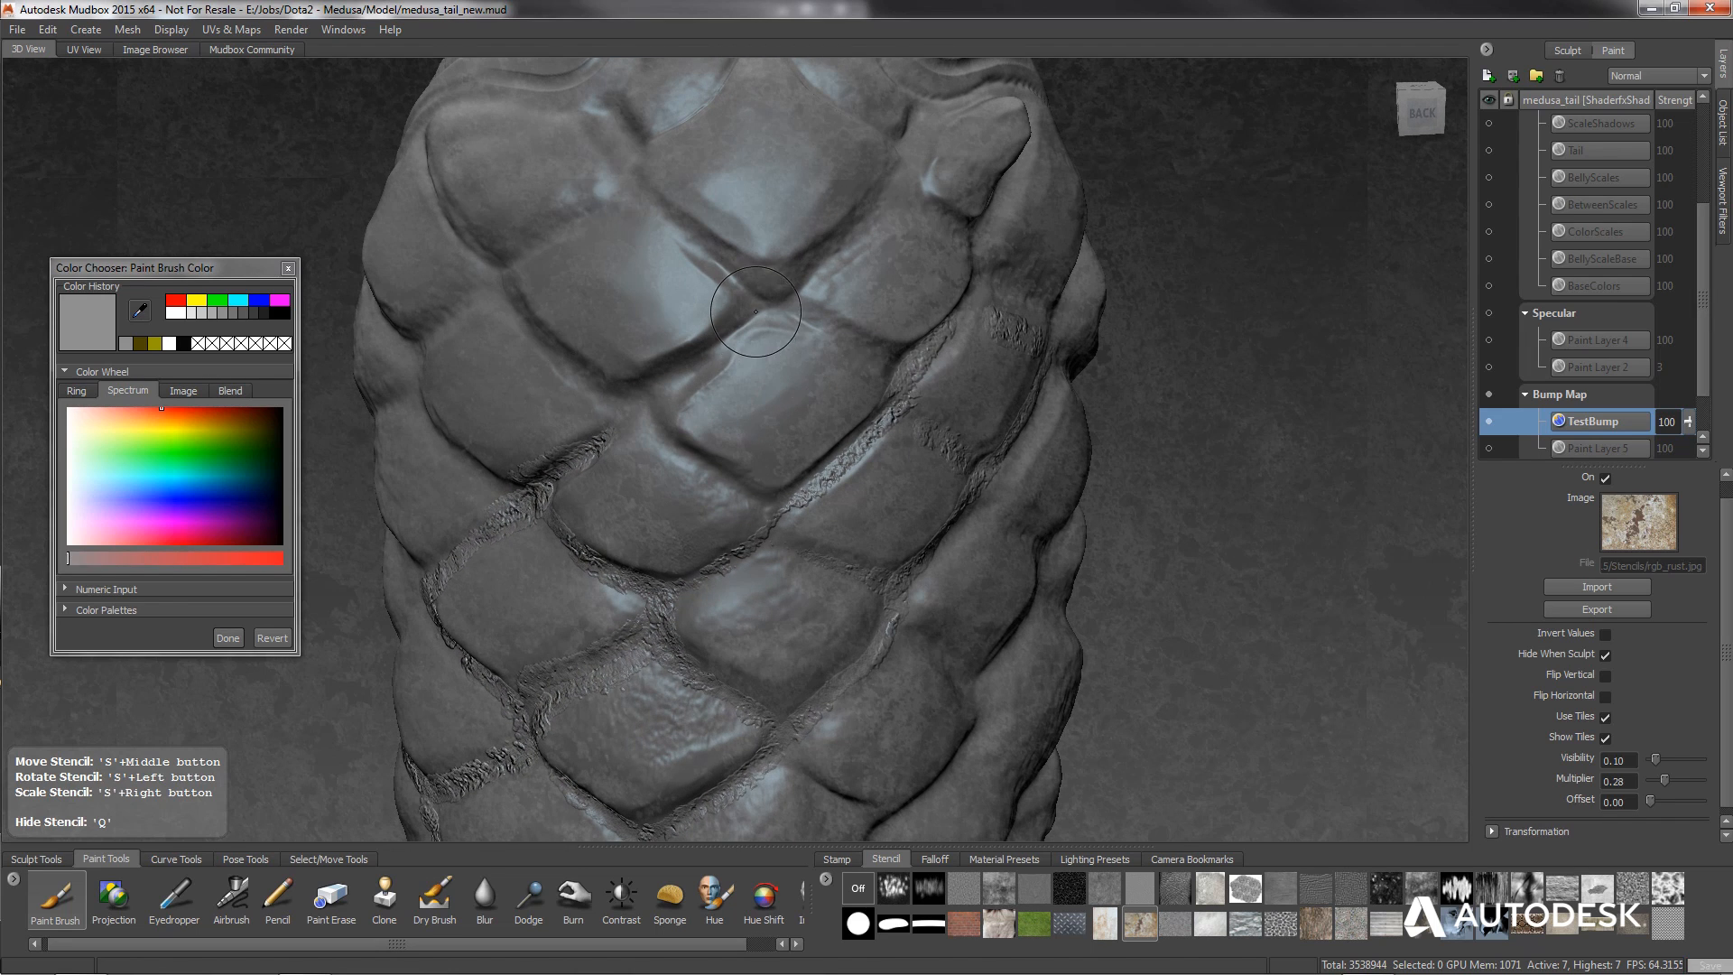
key("q")
left_click_drag(661, 398, 632, 414)
left_click_drag(722, 370, 622, 420)
mouse_move(677, 389)
left_mouse_down()
mouse_move(587, 447)
mouse_move(736, 456)
mouse_move(691, 420)
left_mouse_up()
left_click_drag(639, 358, 736, 401)
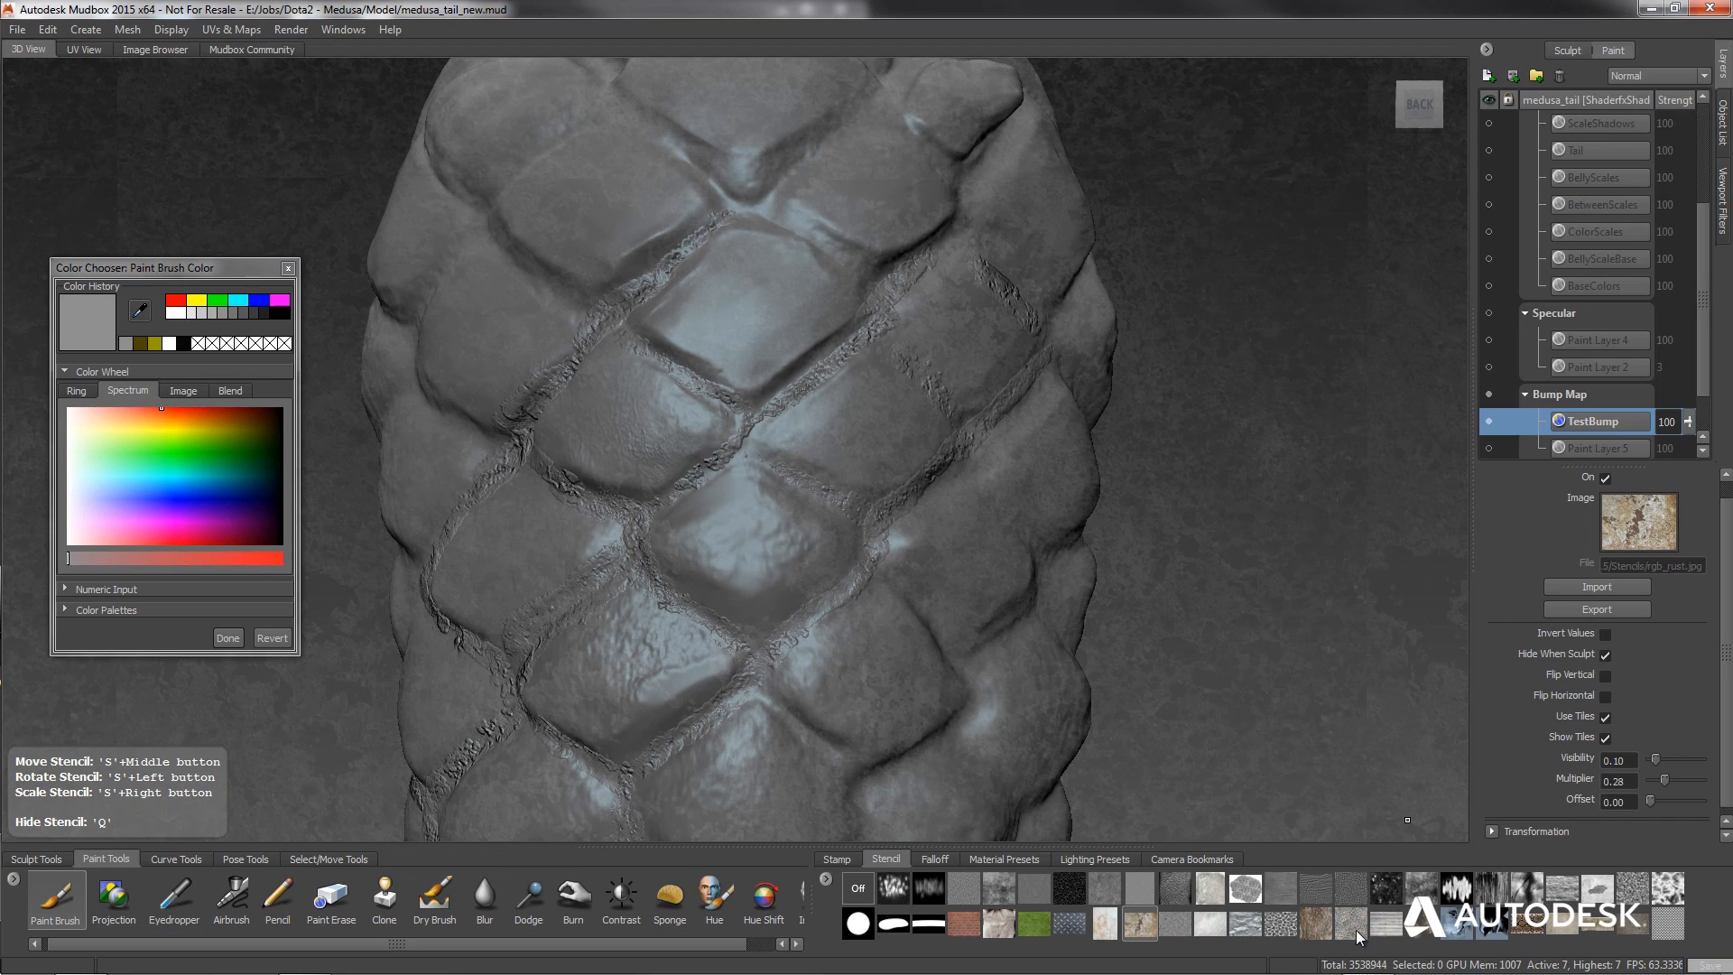
Try the cracked-stone stencil on the upper middle back scale and undo the stroke.
left_click(1317, 925)
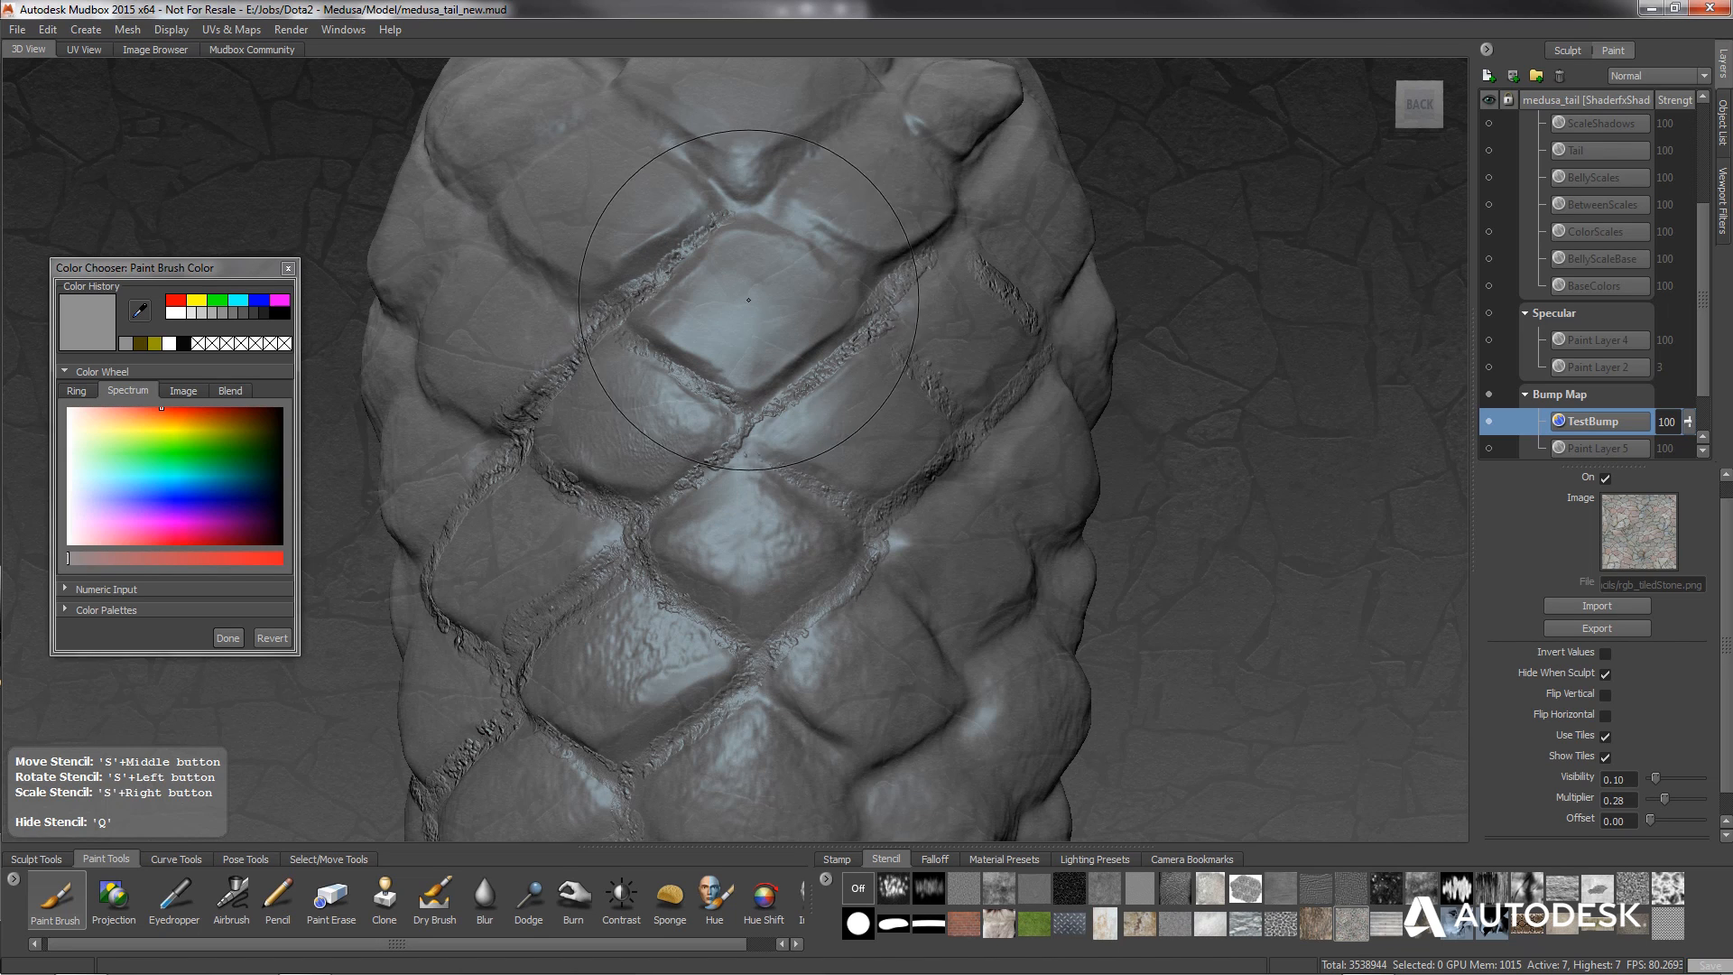
key("q")
mouse_move(709, 318)
left_mouse_down()
mouse_move(784, 319)
mouse_move(759, 336)
mouse_move(770, 316)
left_mouse_up()
key("ctrl+z")
Try the rgb_sidewalk.jpg stencil on the face of the upper middle back scale and undo the painted pattern.
left_click(1164, 924)
mouse_move(700, 295)
left_mouse_down()
mouse_move(722, 287)
mouse_move(754, 365)
left_mouse_up()
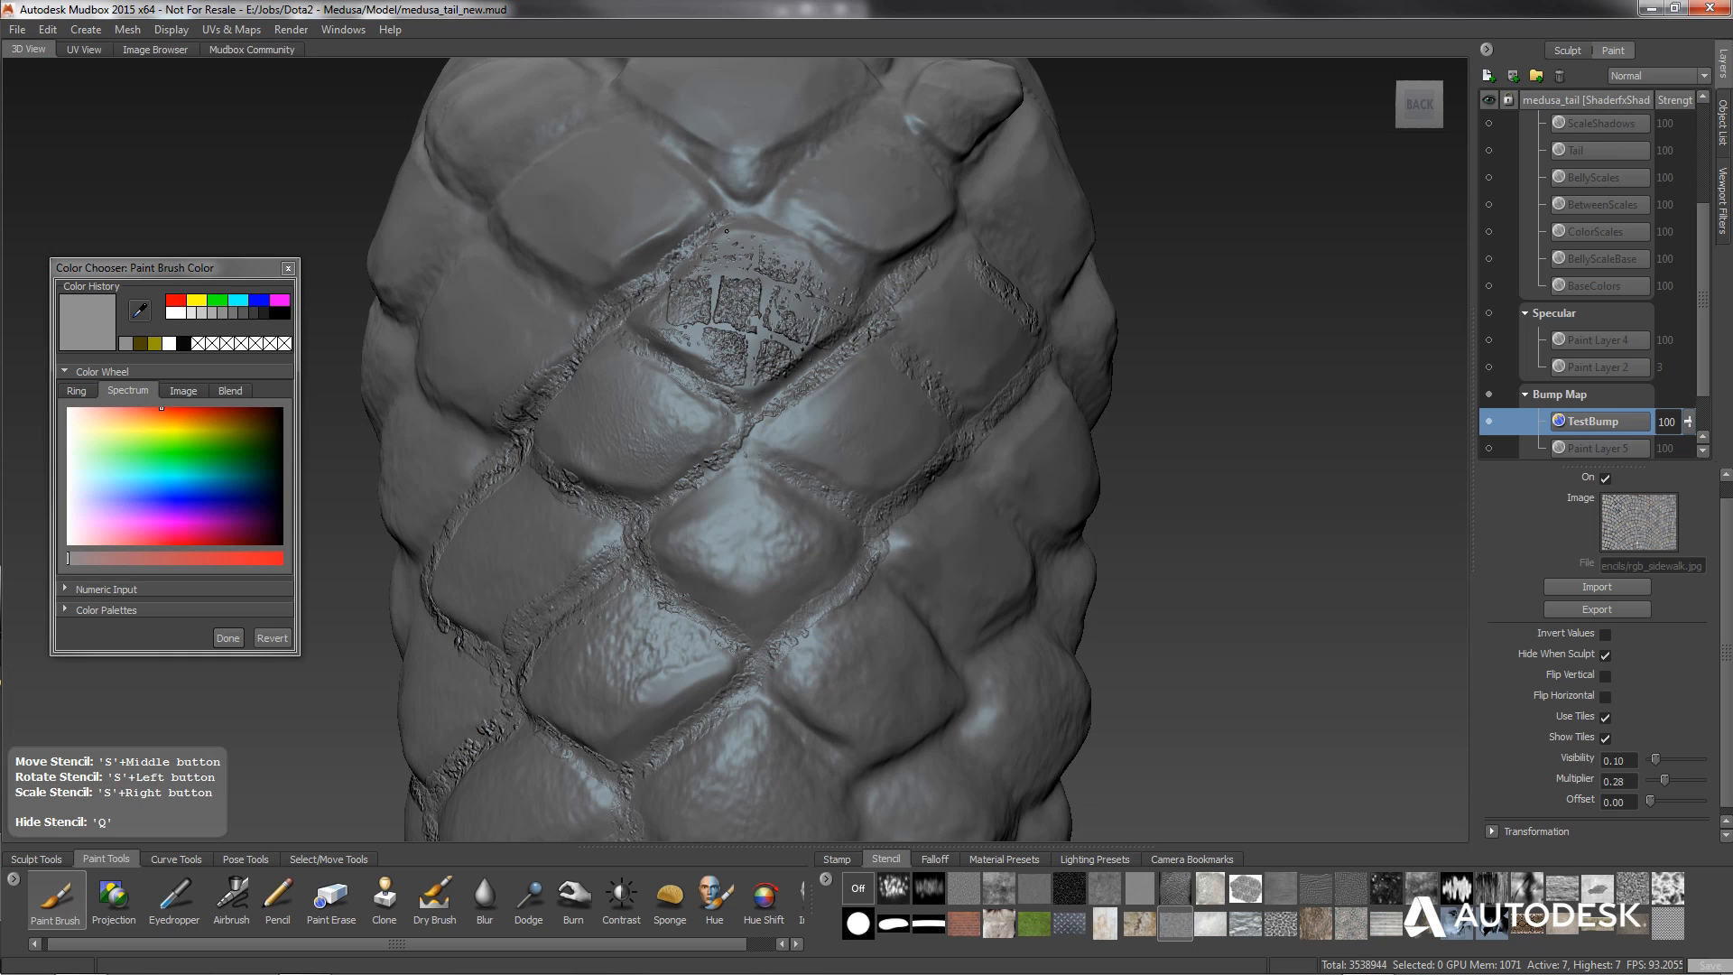
mouse_move(841, 285)
left_mouse_down()
mouse_move(777, 248)
mouse_move(663, 307)
left_mouse_up()
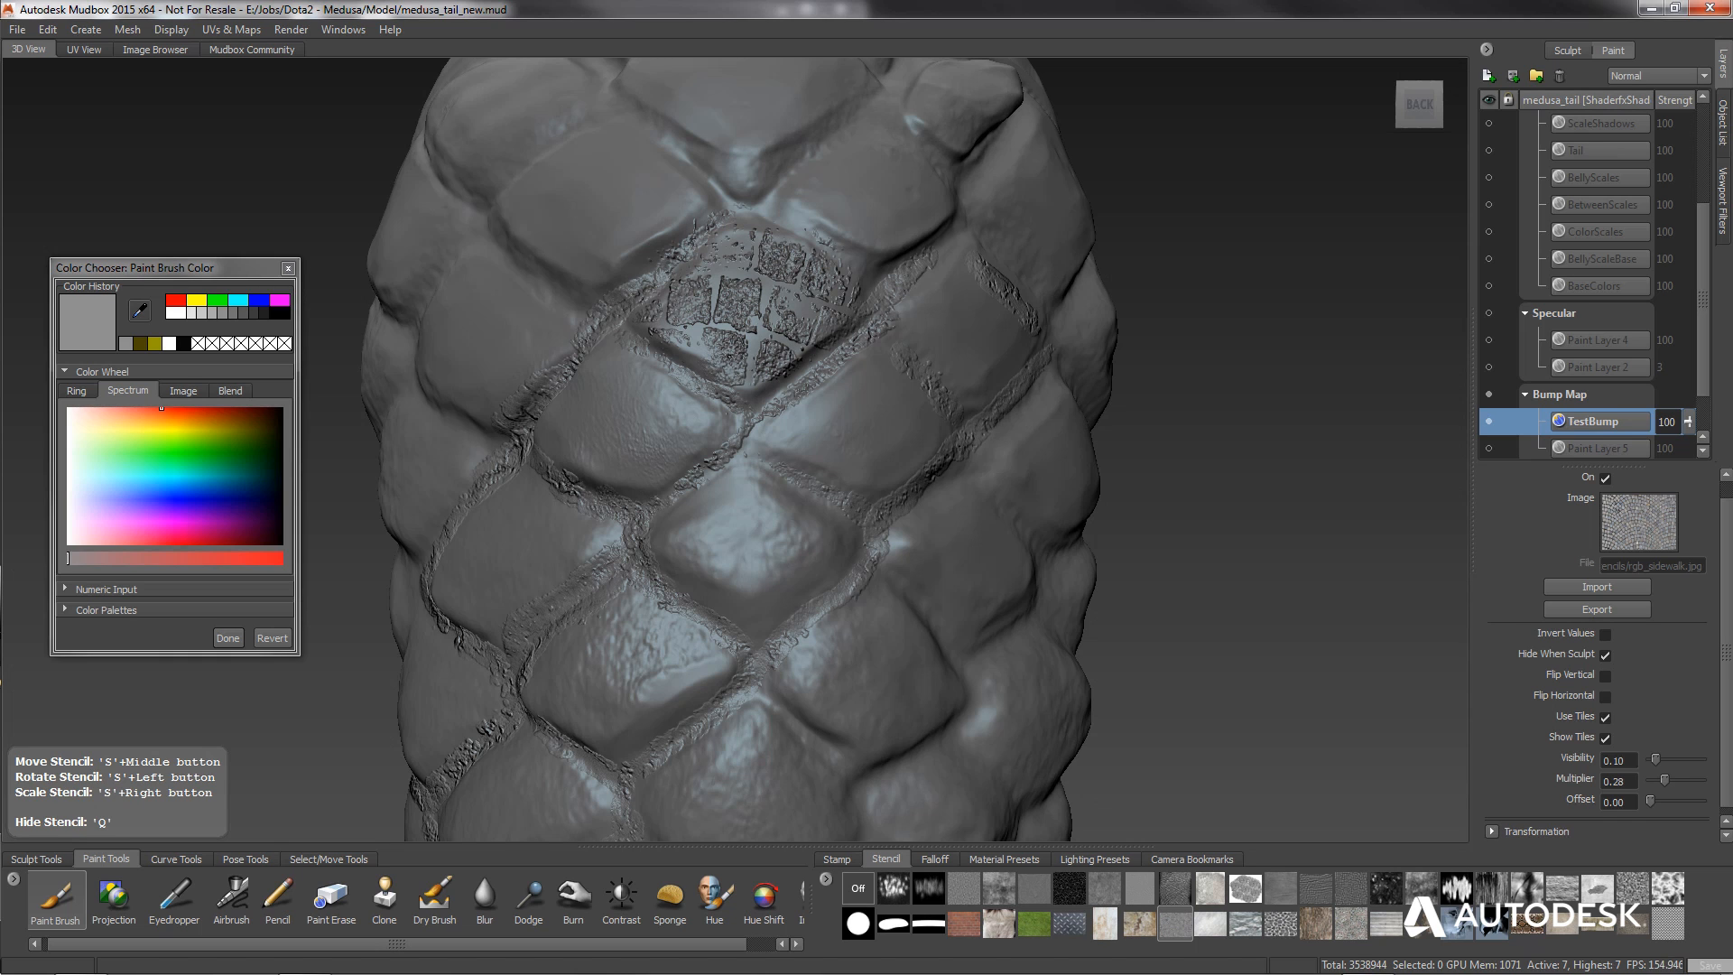
key("ctrl+z")
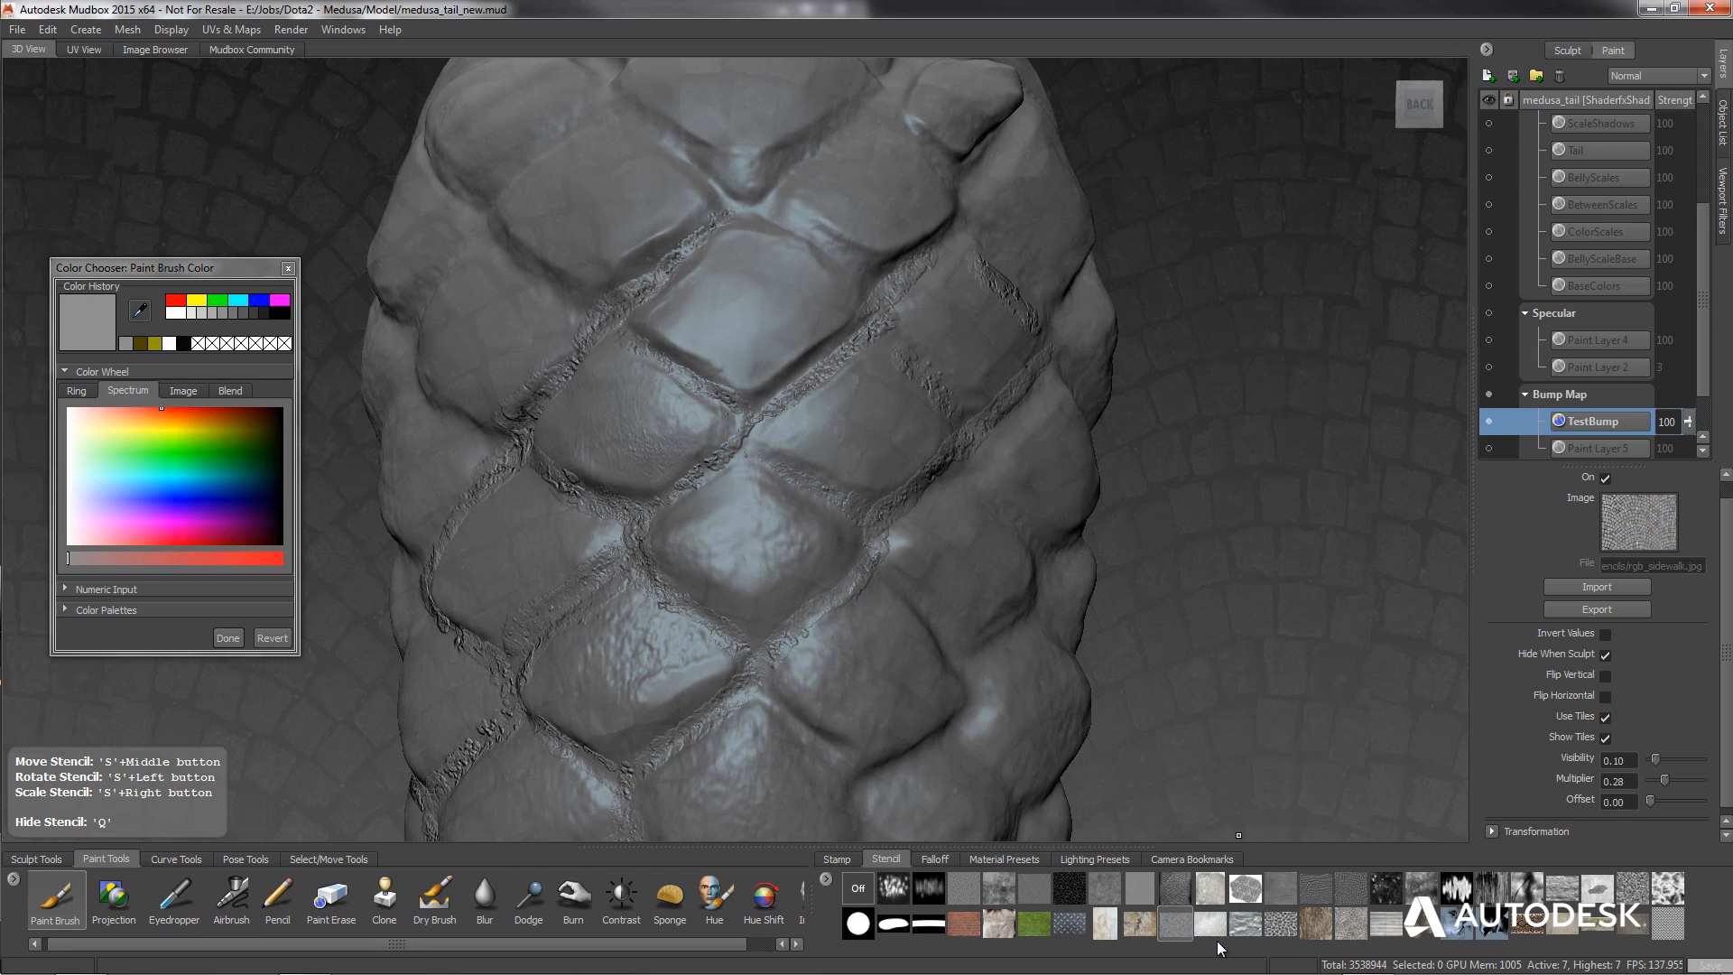
Try the bw_skin04.jpg stencil on the upper middle back scale and the scale diagonally below it, and undo the painted skin pattern.
left_click(1177, 896)
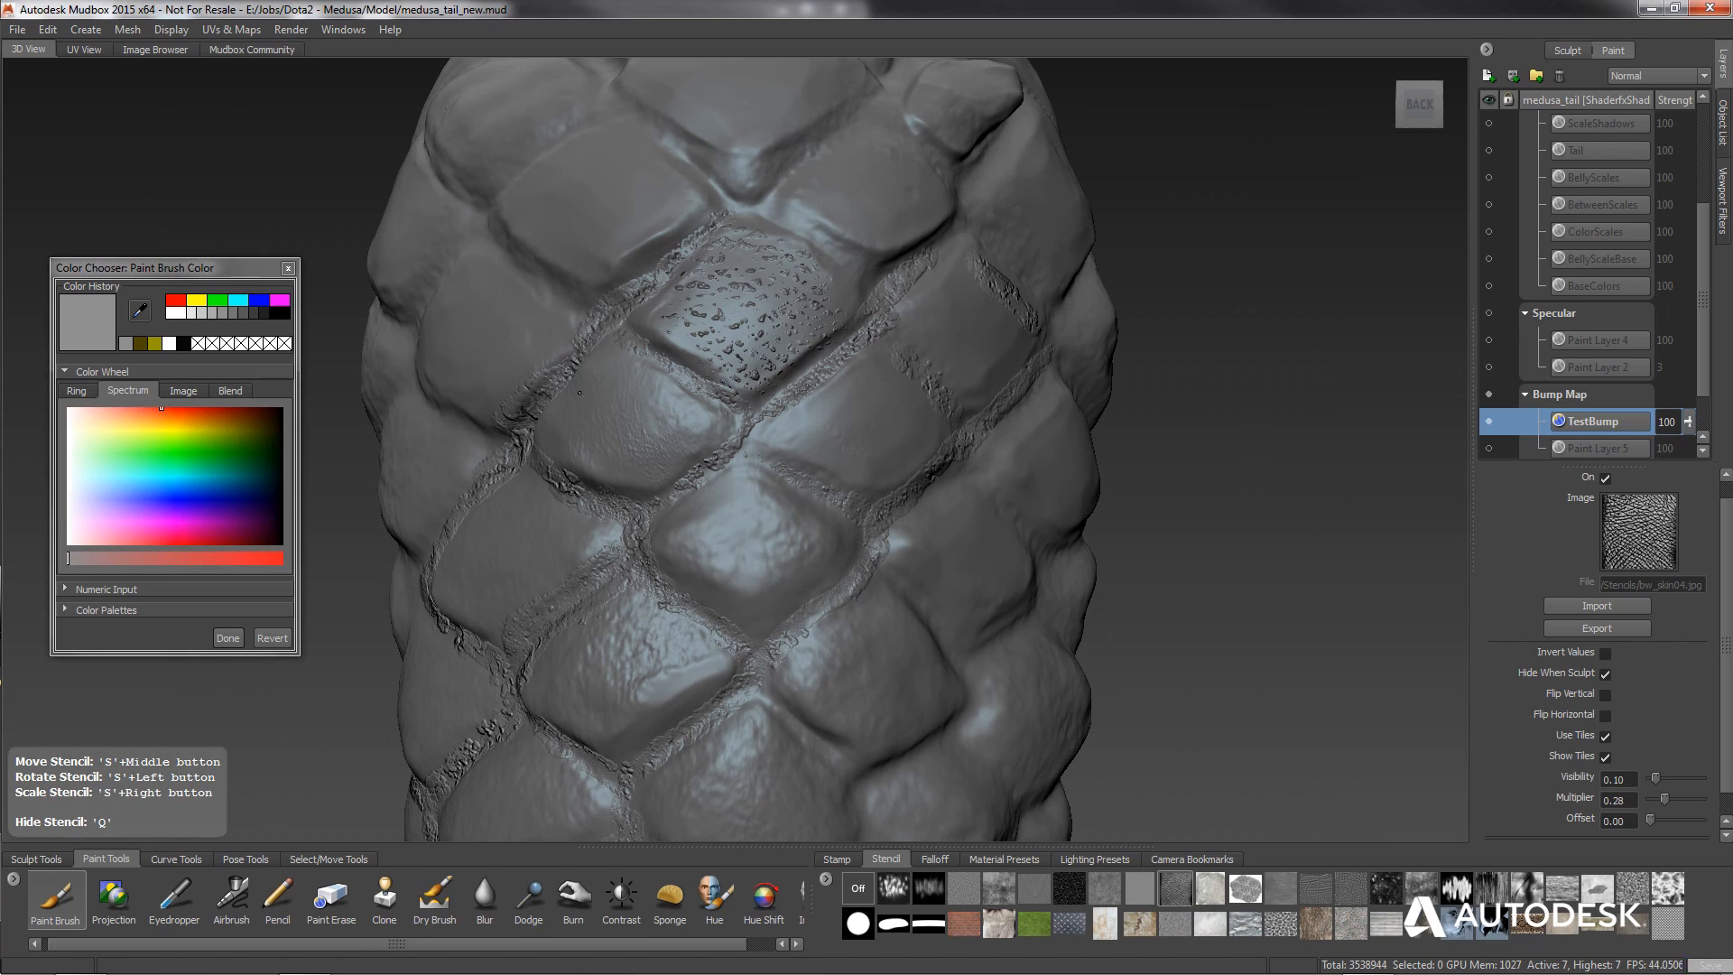
left_click_drag(633, 405, 646, 478)
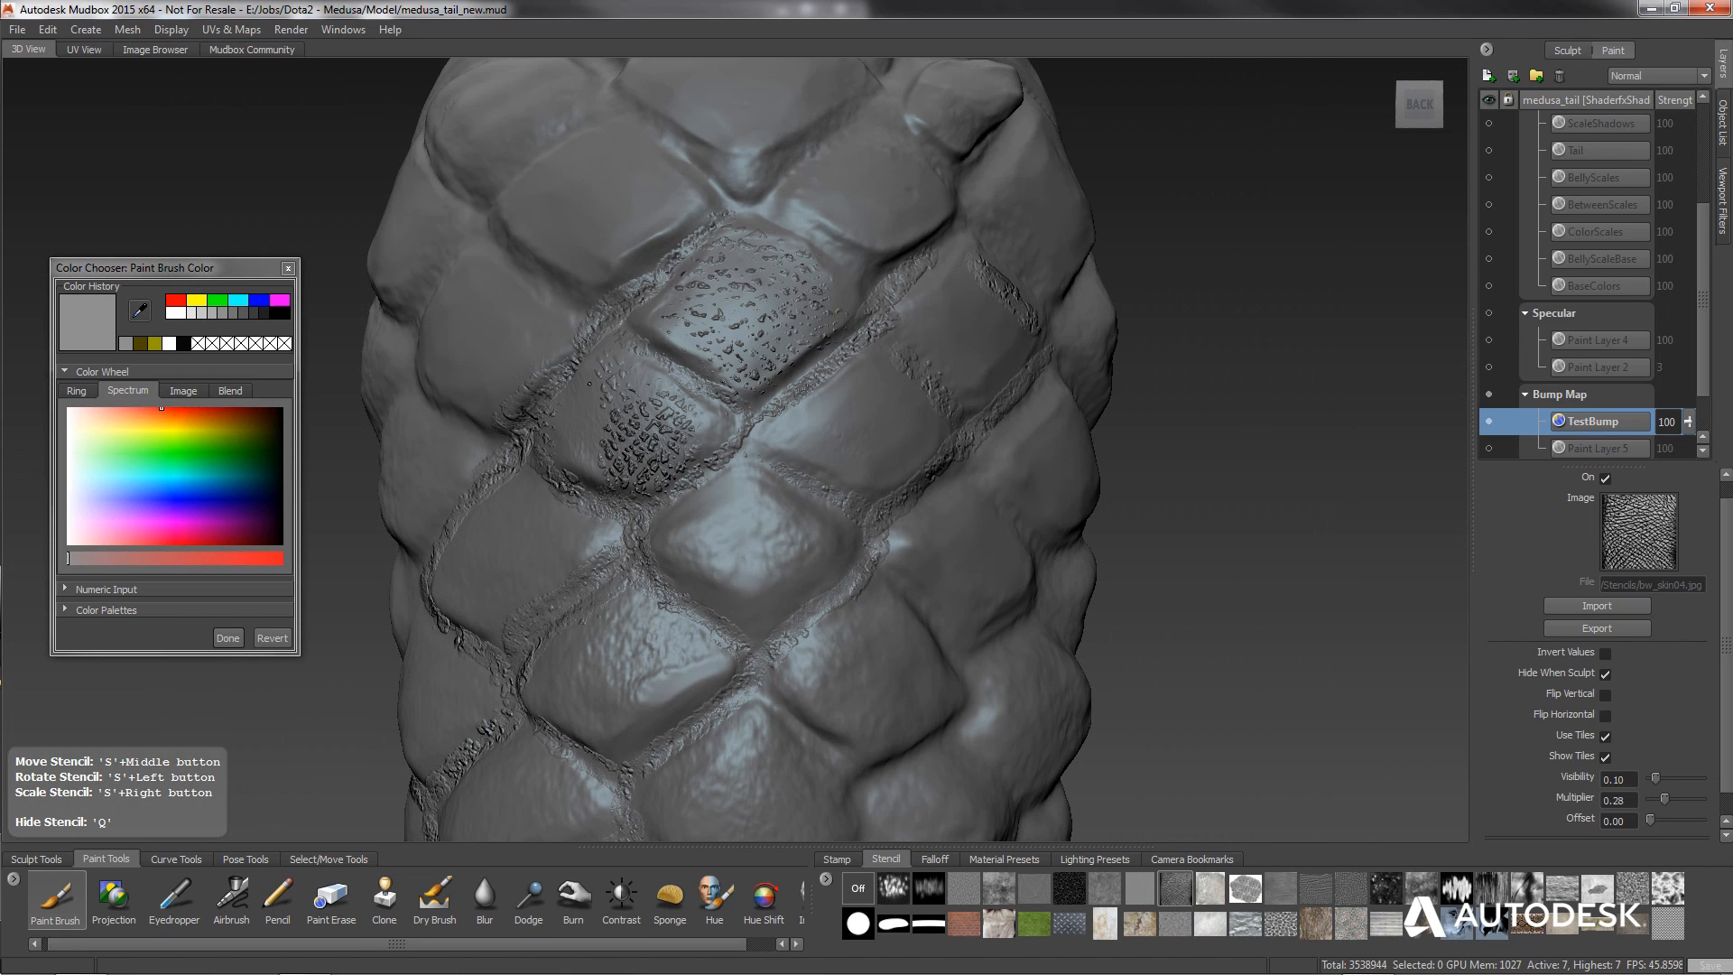
left_click_drag(601, 374, 625, 384)
left_click_drag(677, 490, 804, 485, "alt")
right_click_drag(804, 486, 742, 433, "alt")
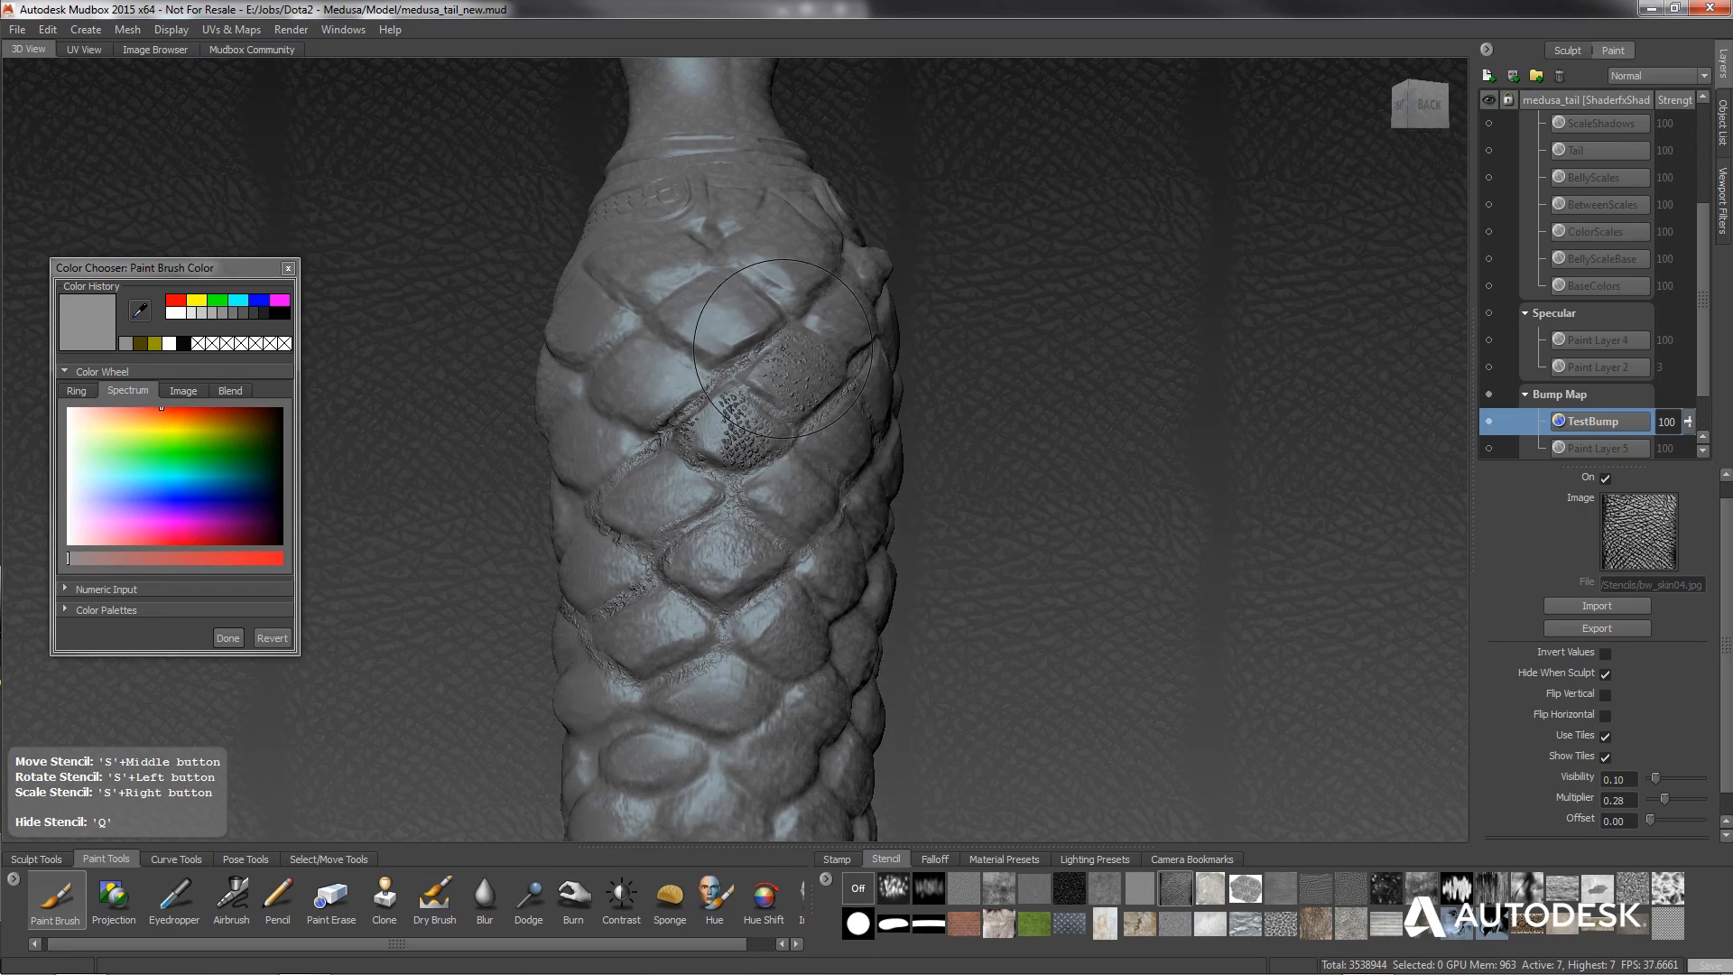
mouse_move(742, 434)
left_mouse_down("alt")
mouse_move(695, 438)
mouse_move(752, 442)
left_mouse_up("alt")
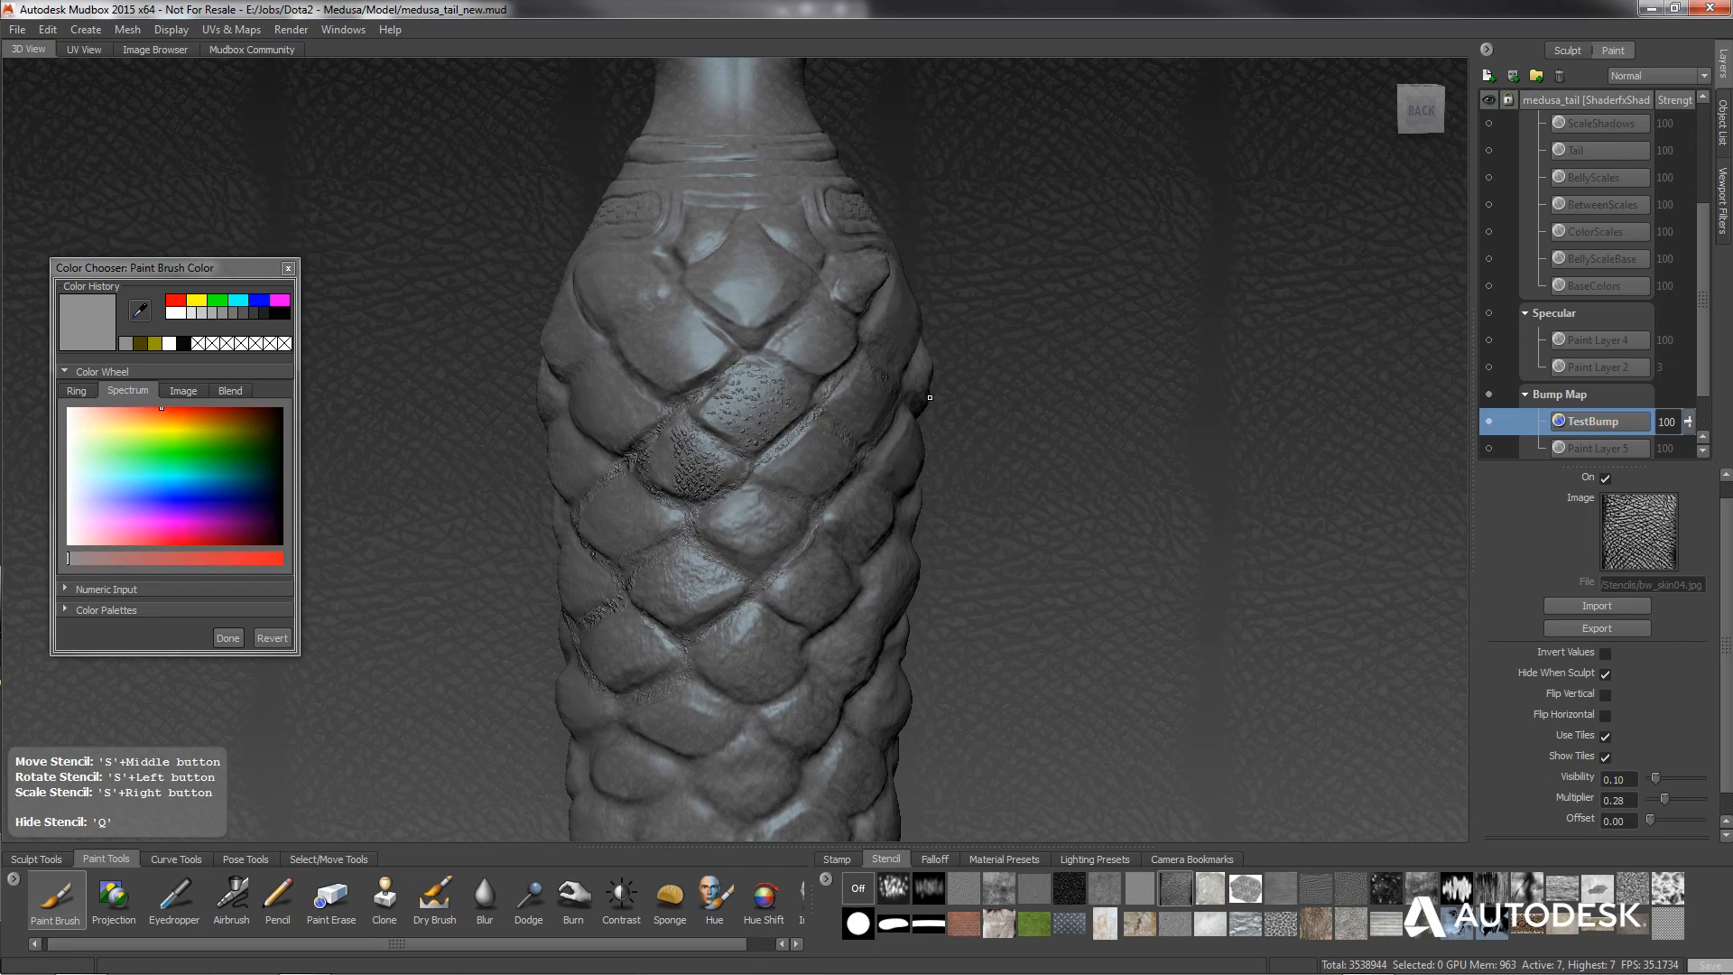
left_click_drag(903, 419, 856, 463, "alt")
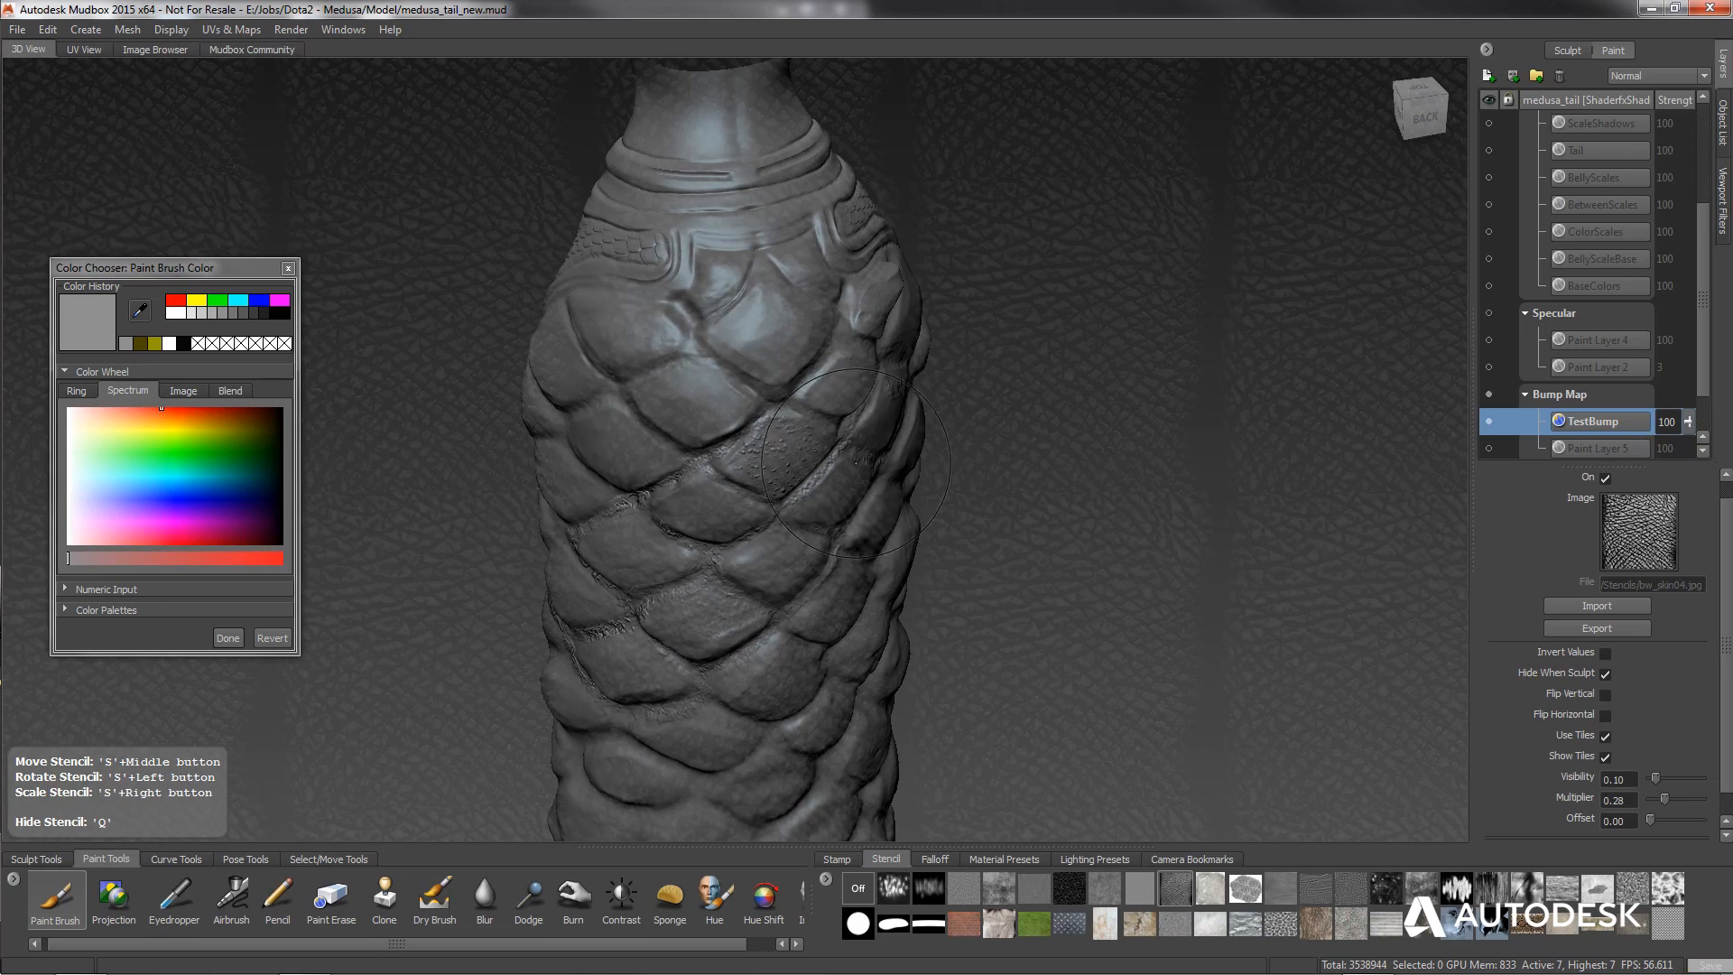
right_click_drag(857, 462, 774, 523, "alt")
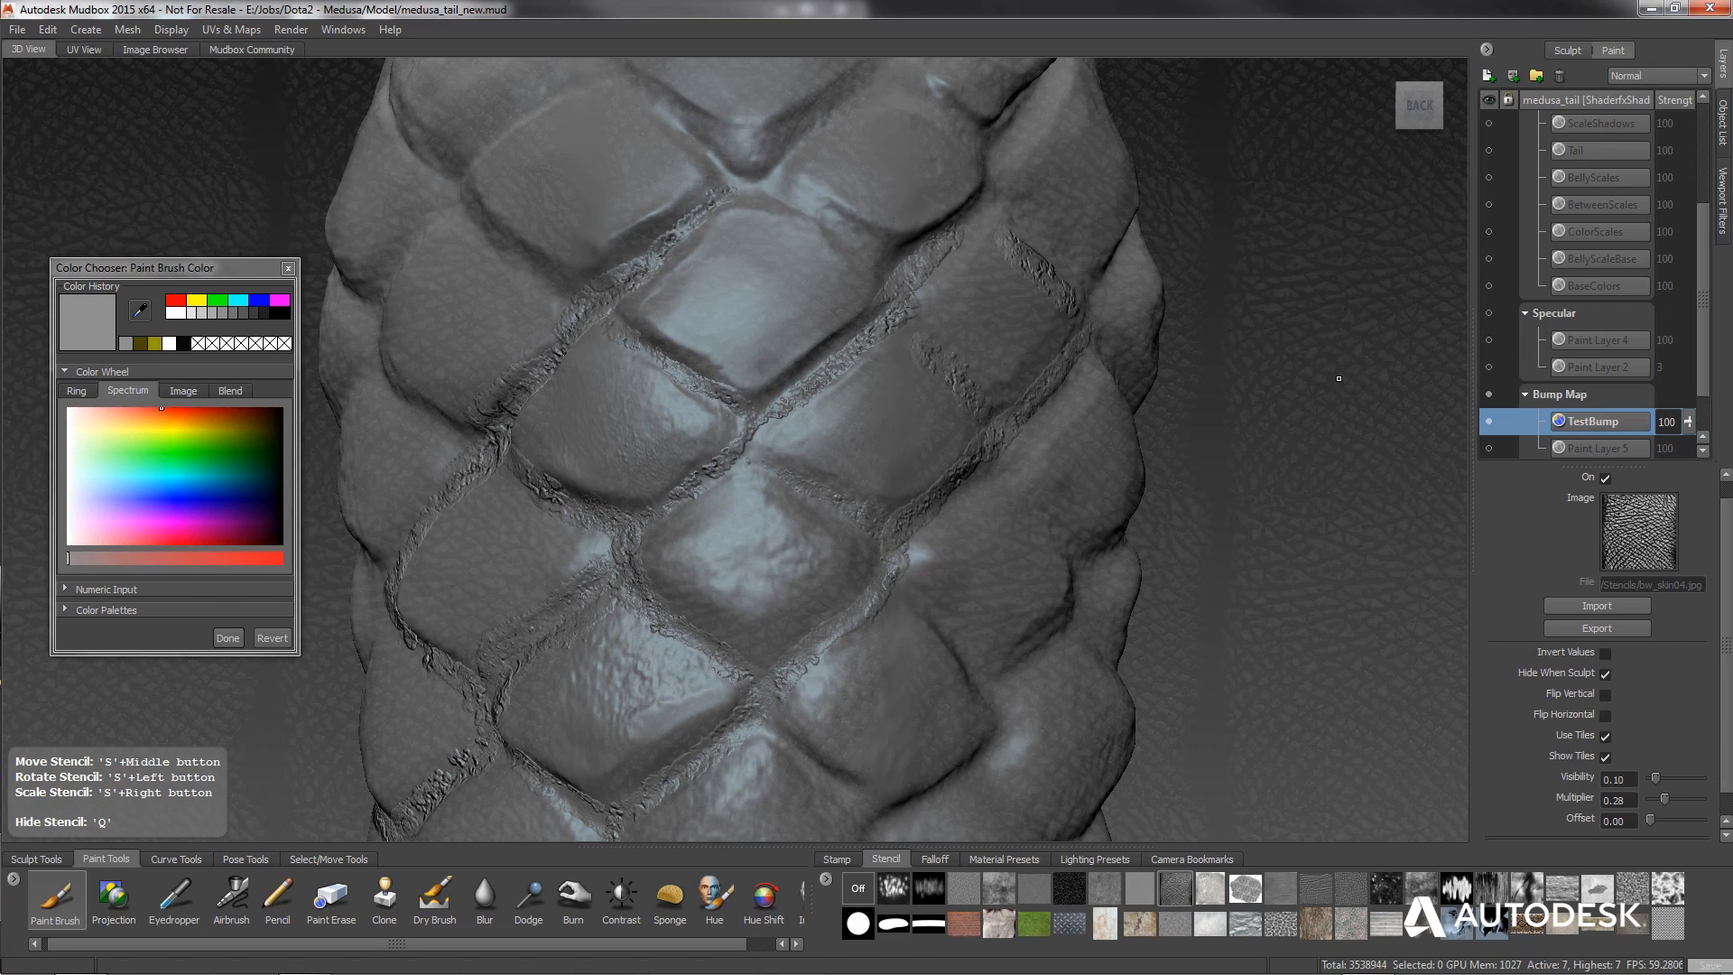
left_click_drag(768, 262, 795, 374, "alt")
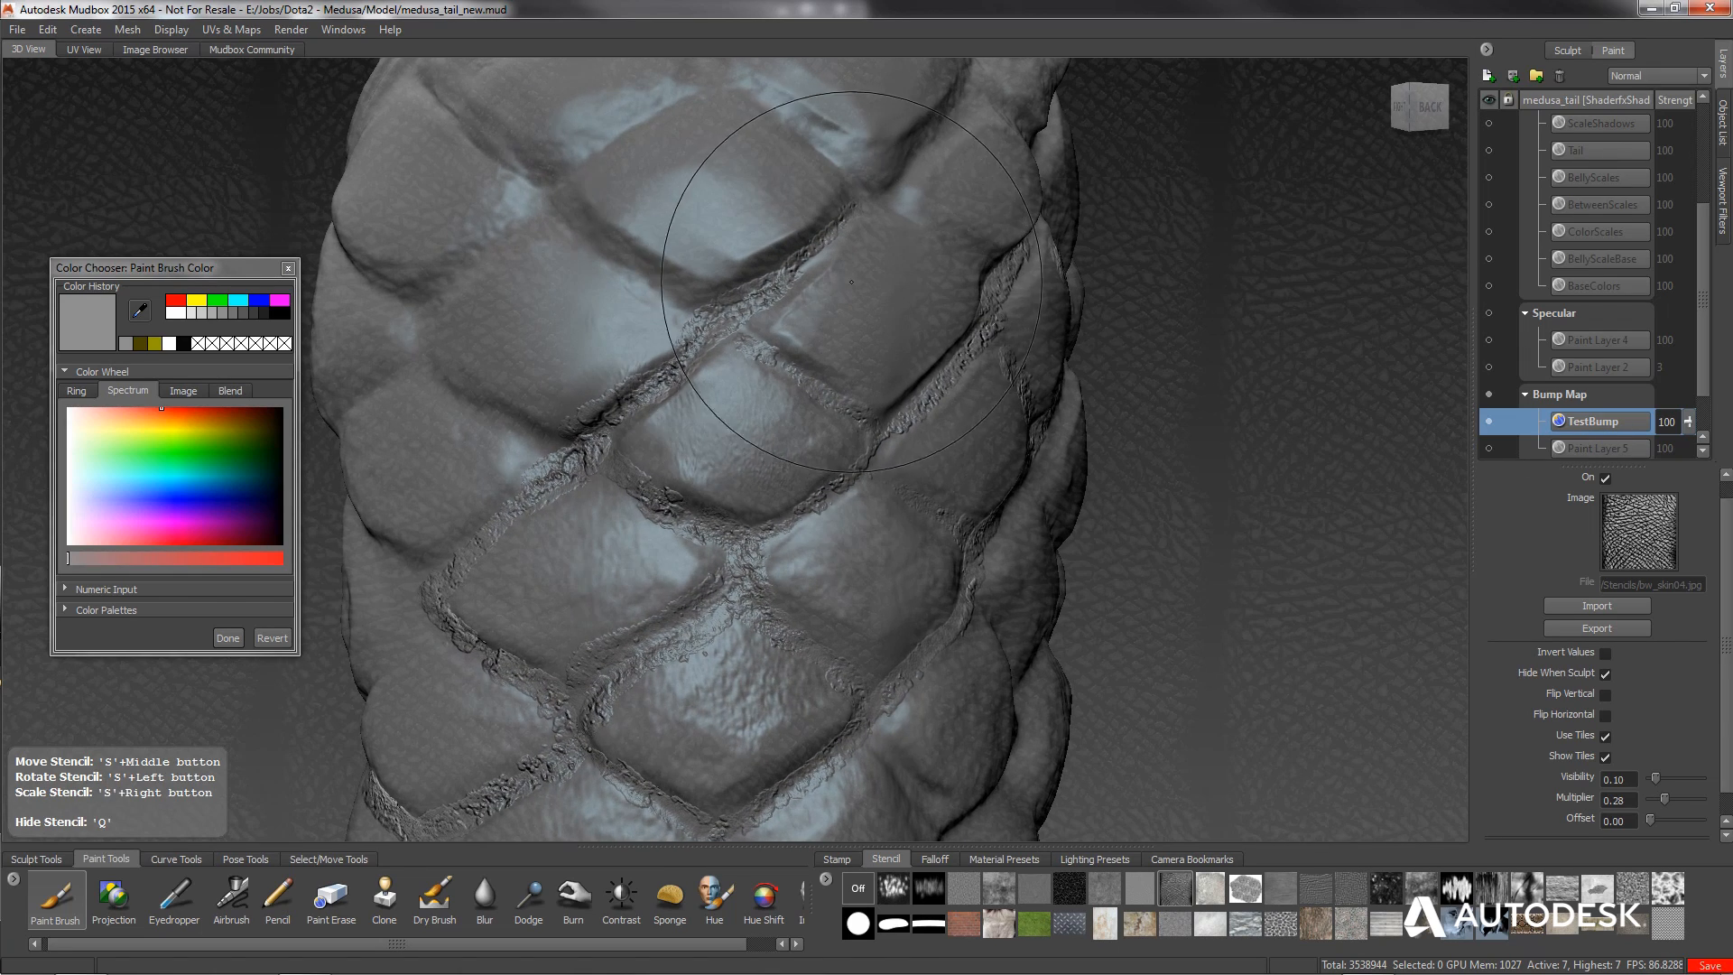
Hide the TestBump layer and create a 4096 TIFF [8 bit, RGBA] paint layer named "test diffuse" in the Diffuse channel.
right_click_drag(735, 213, 806, 446, "alt")
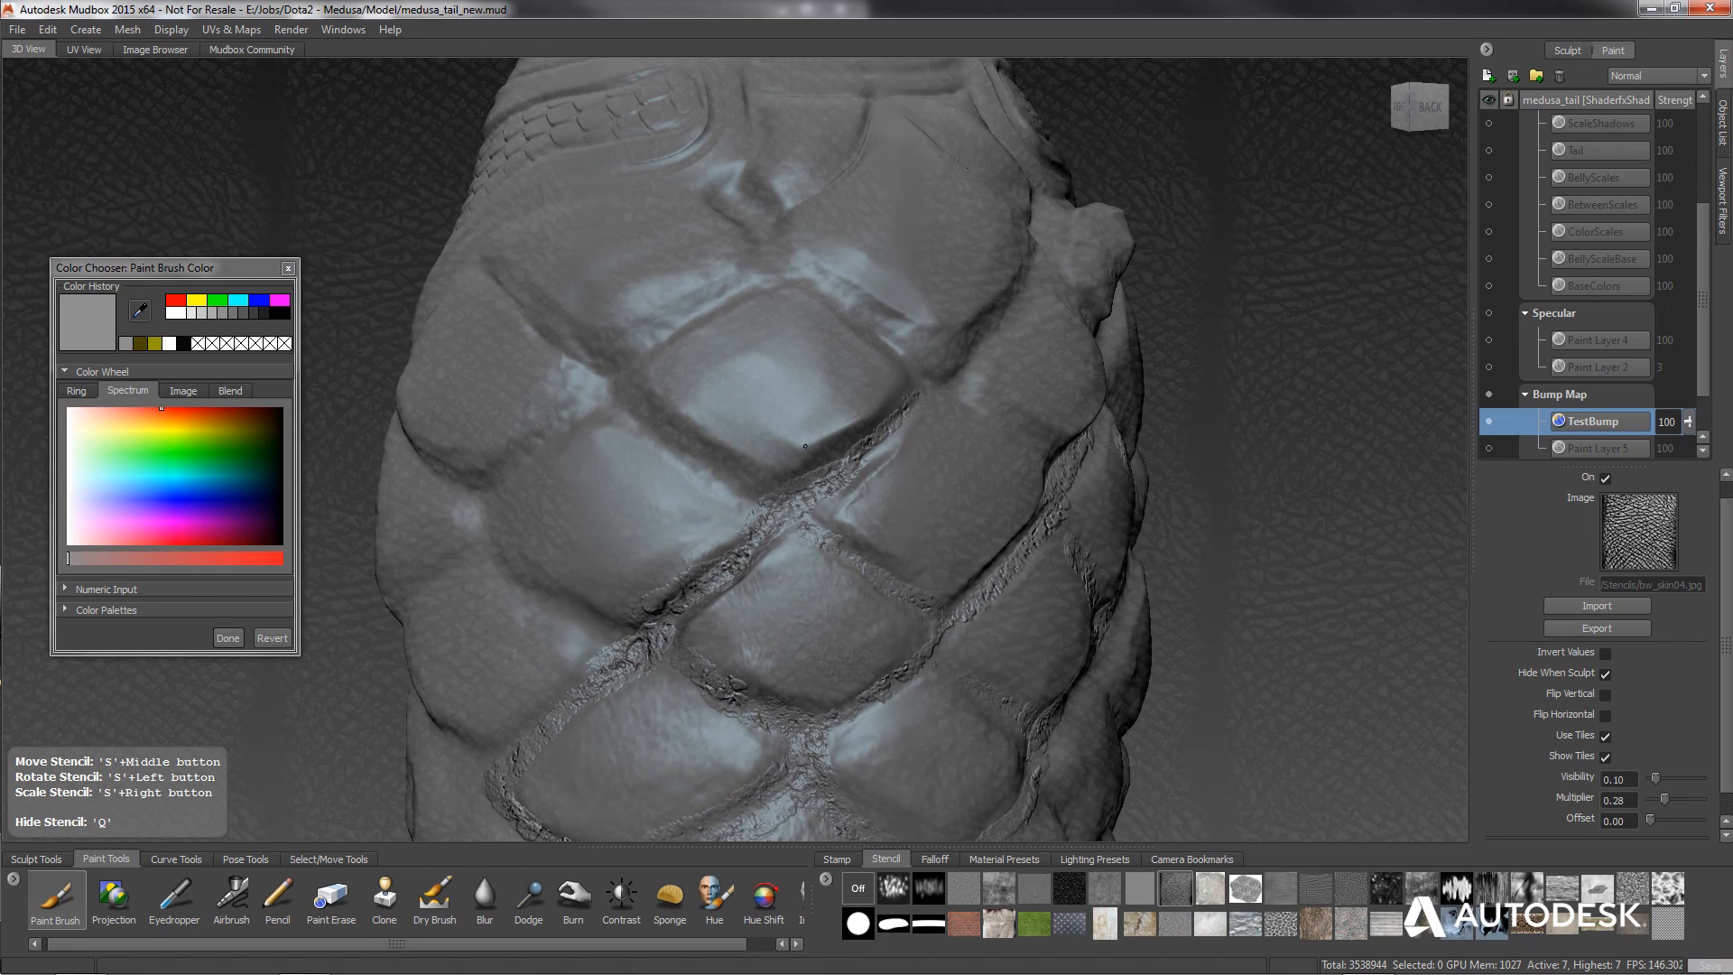
left_click(1489, 420)
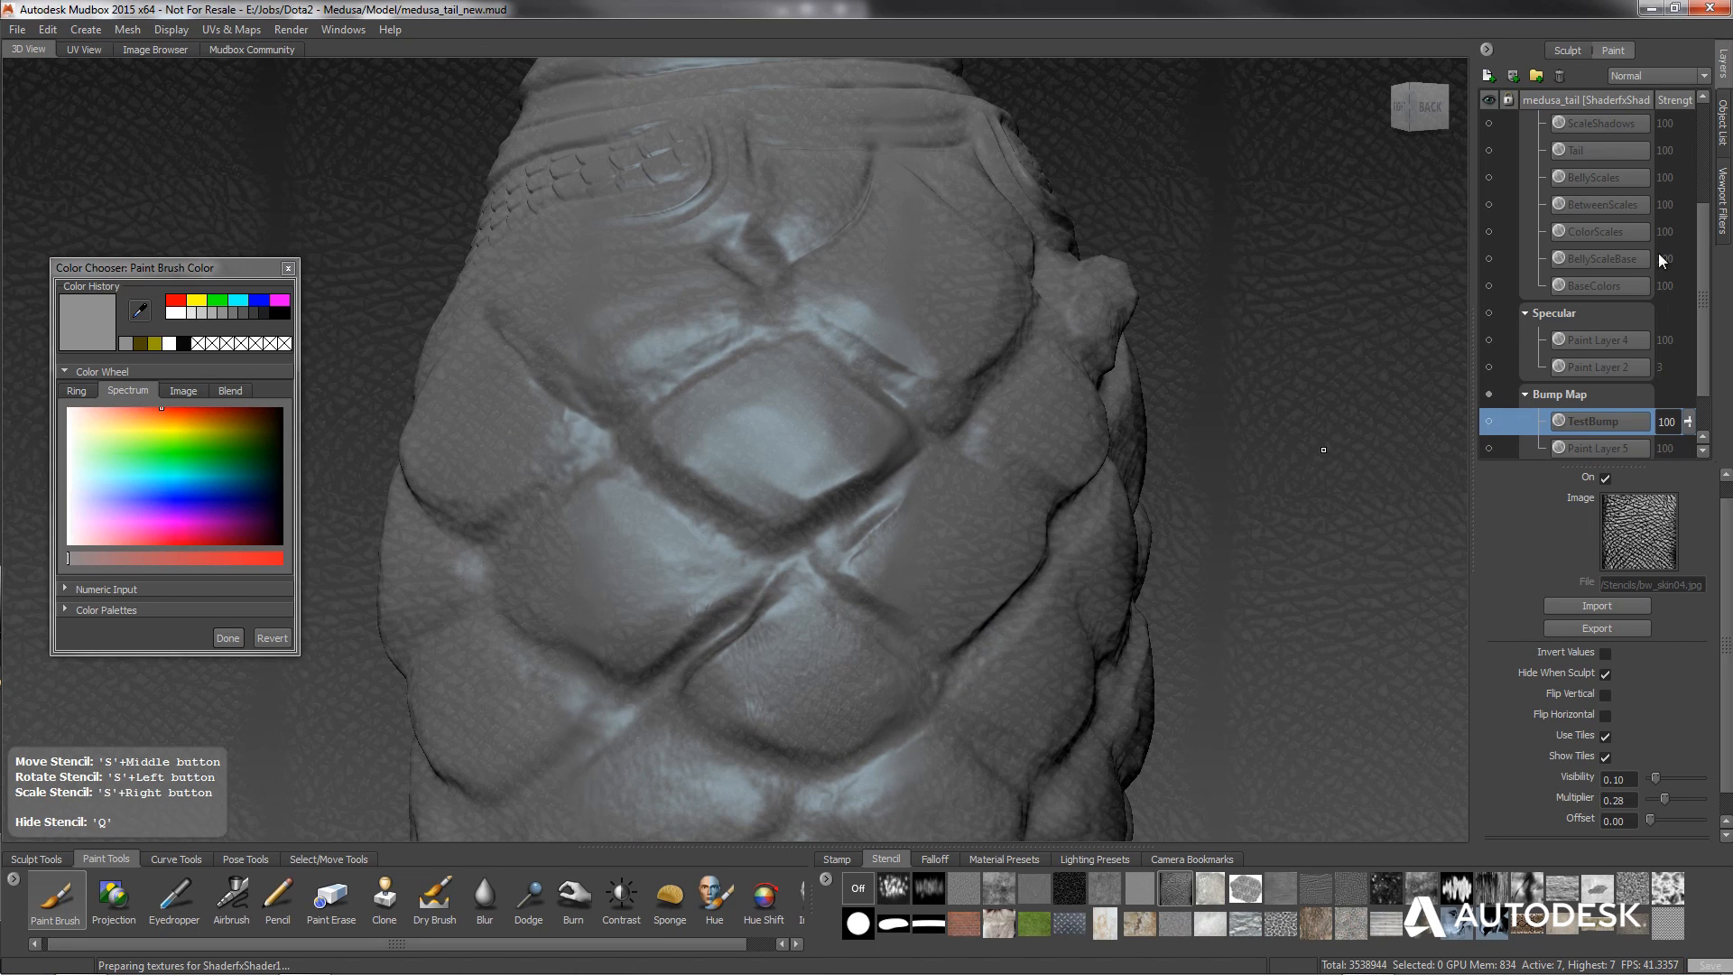
left_click_drag(1705, 322, 1719, 215)
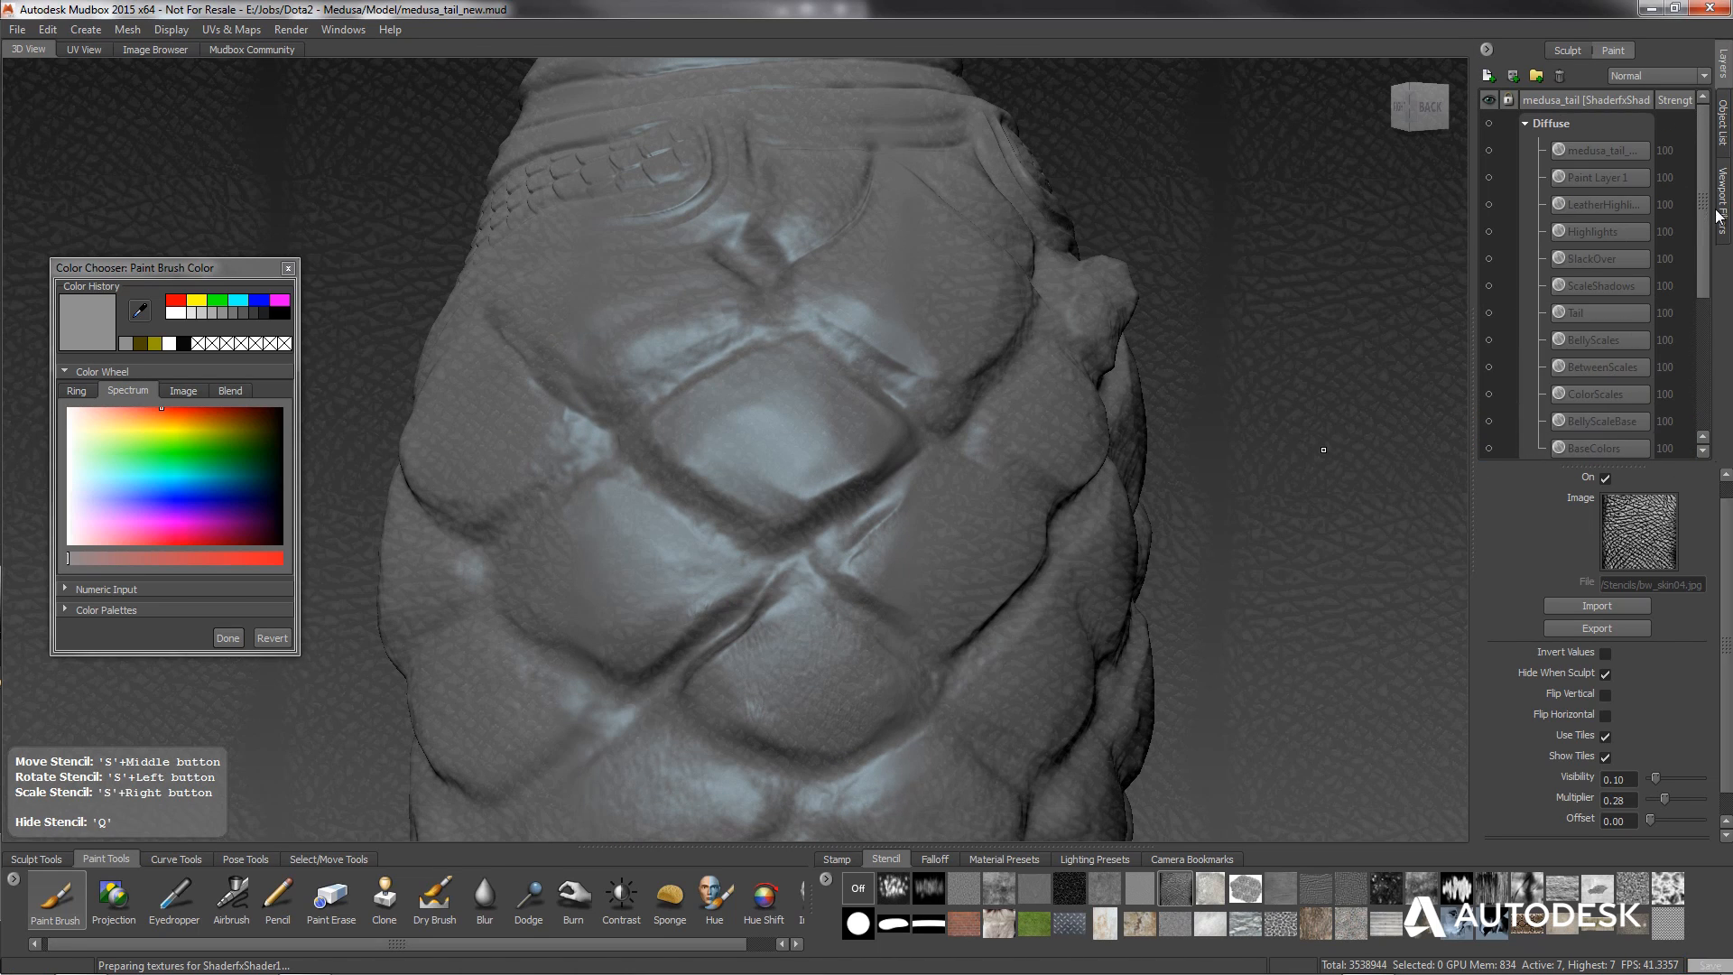
right_click(1589, 160)
left_click(1644, 180)
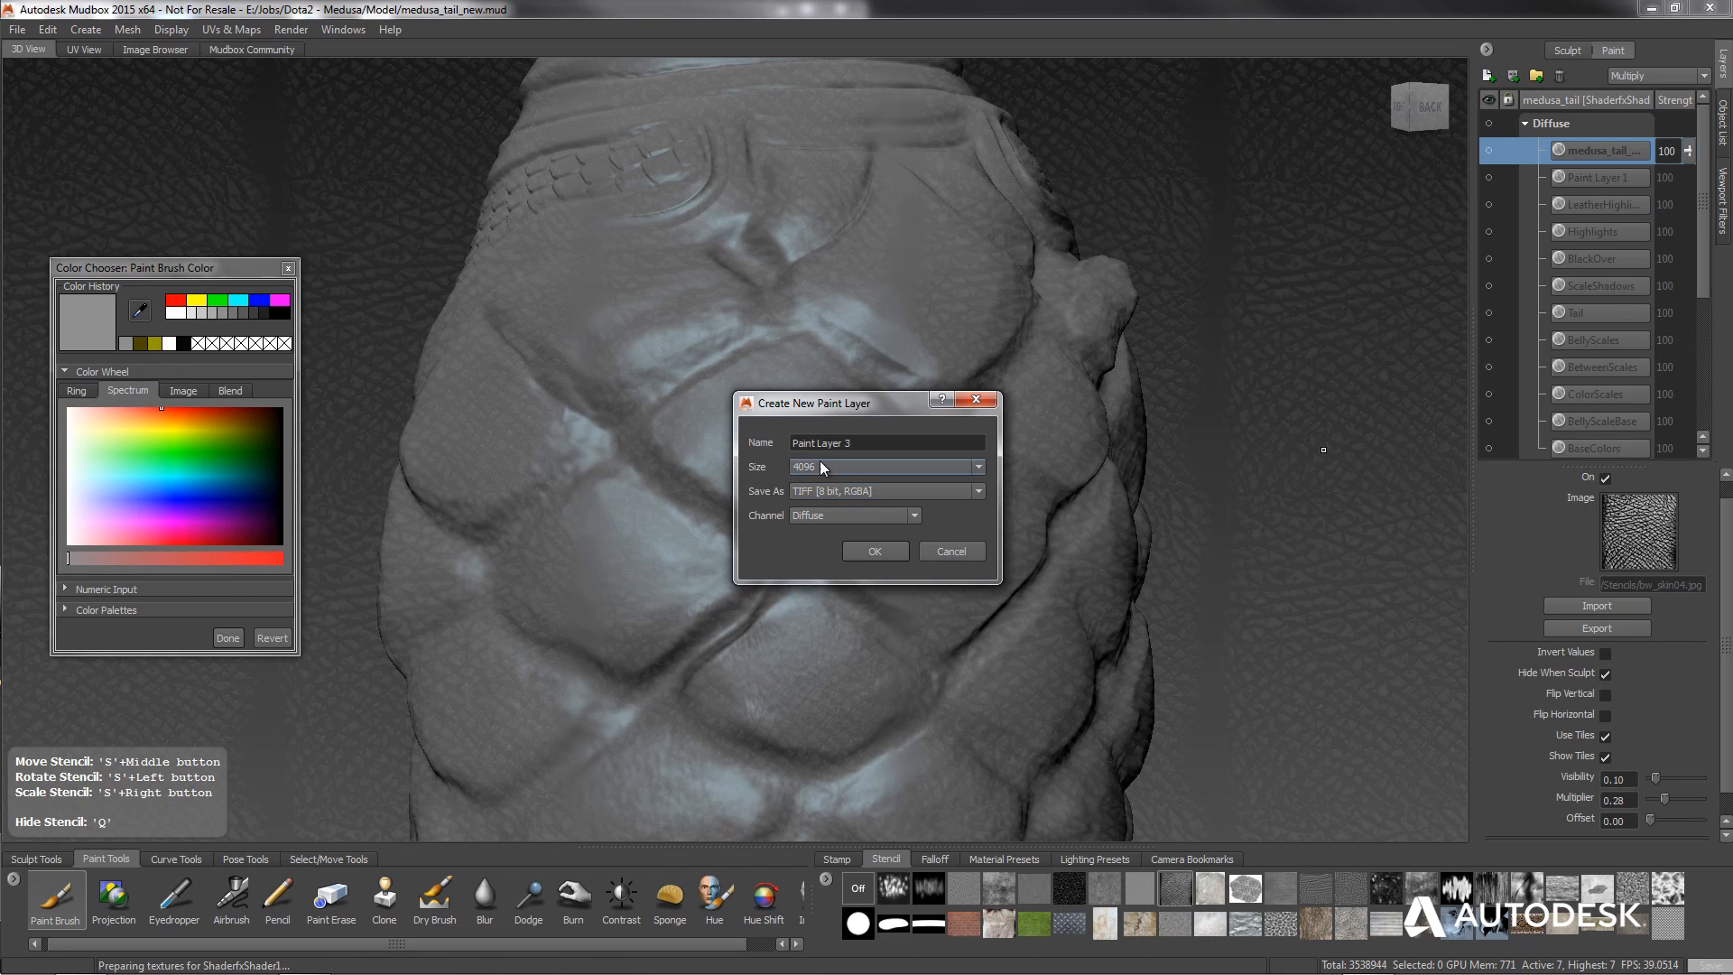
left_click_drag(869, 442, 781, 410)
type("test diffuse")
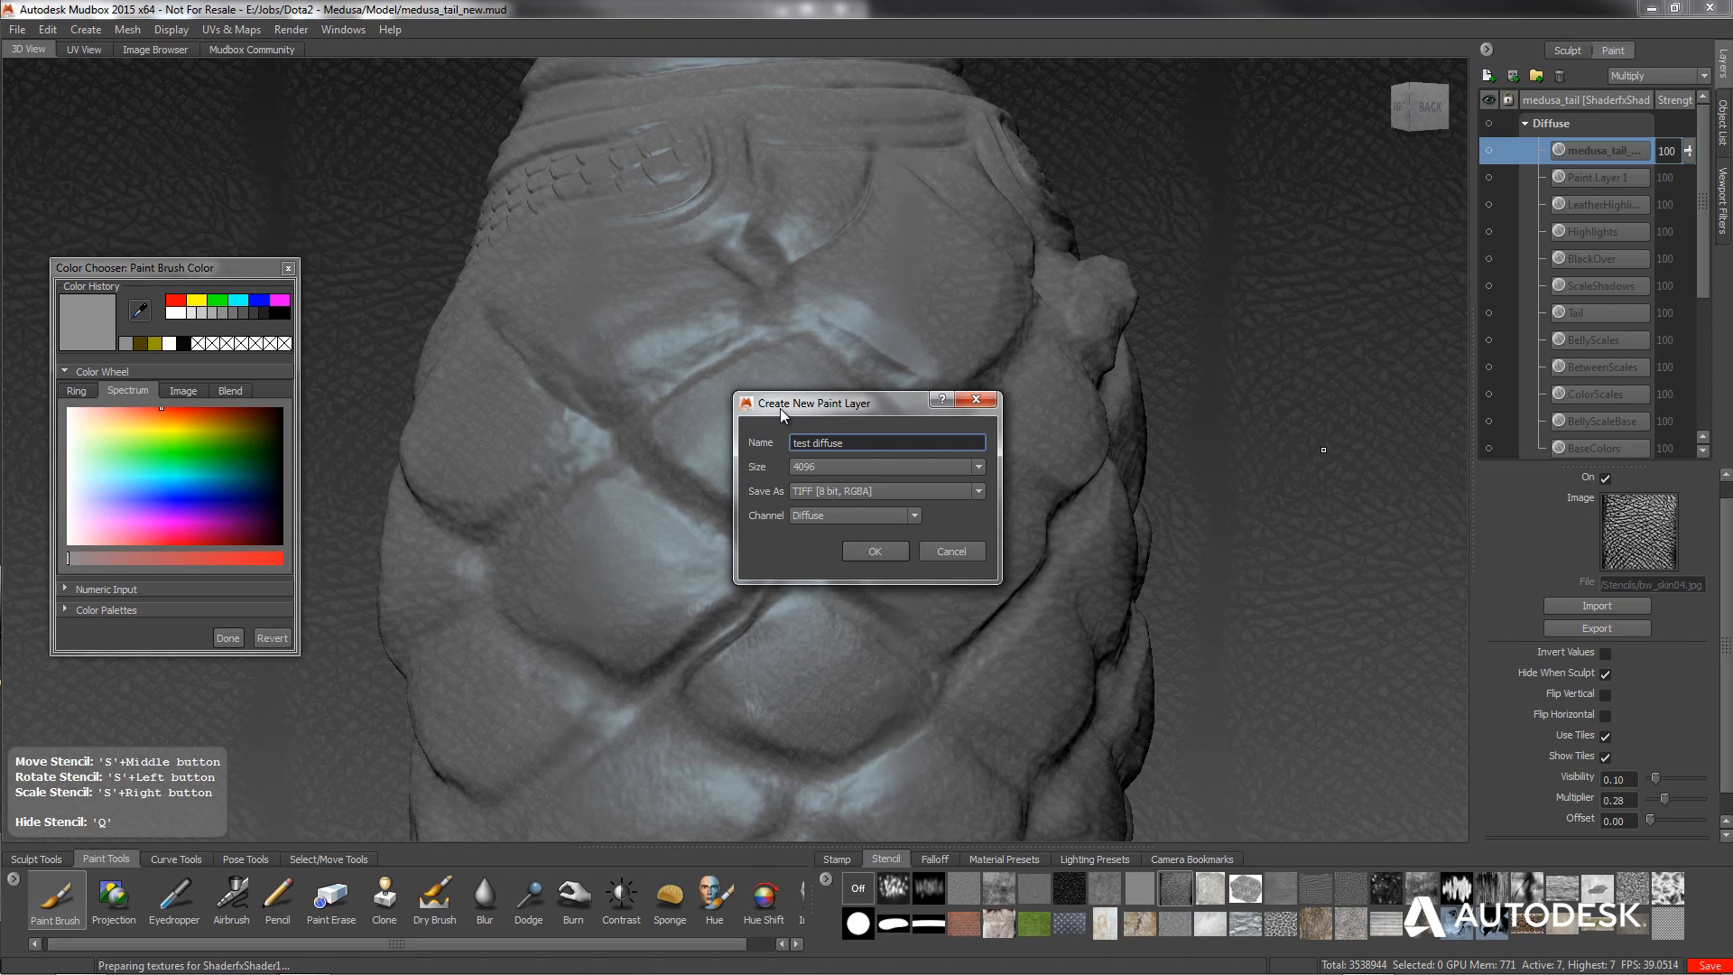
key("Return")
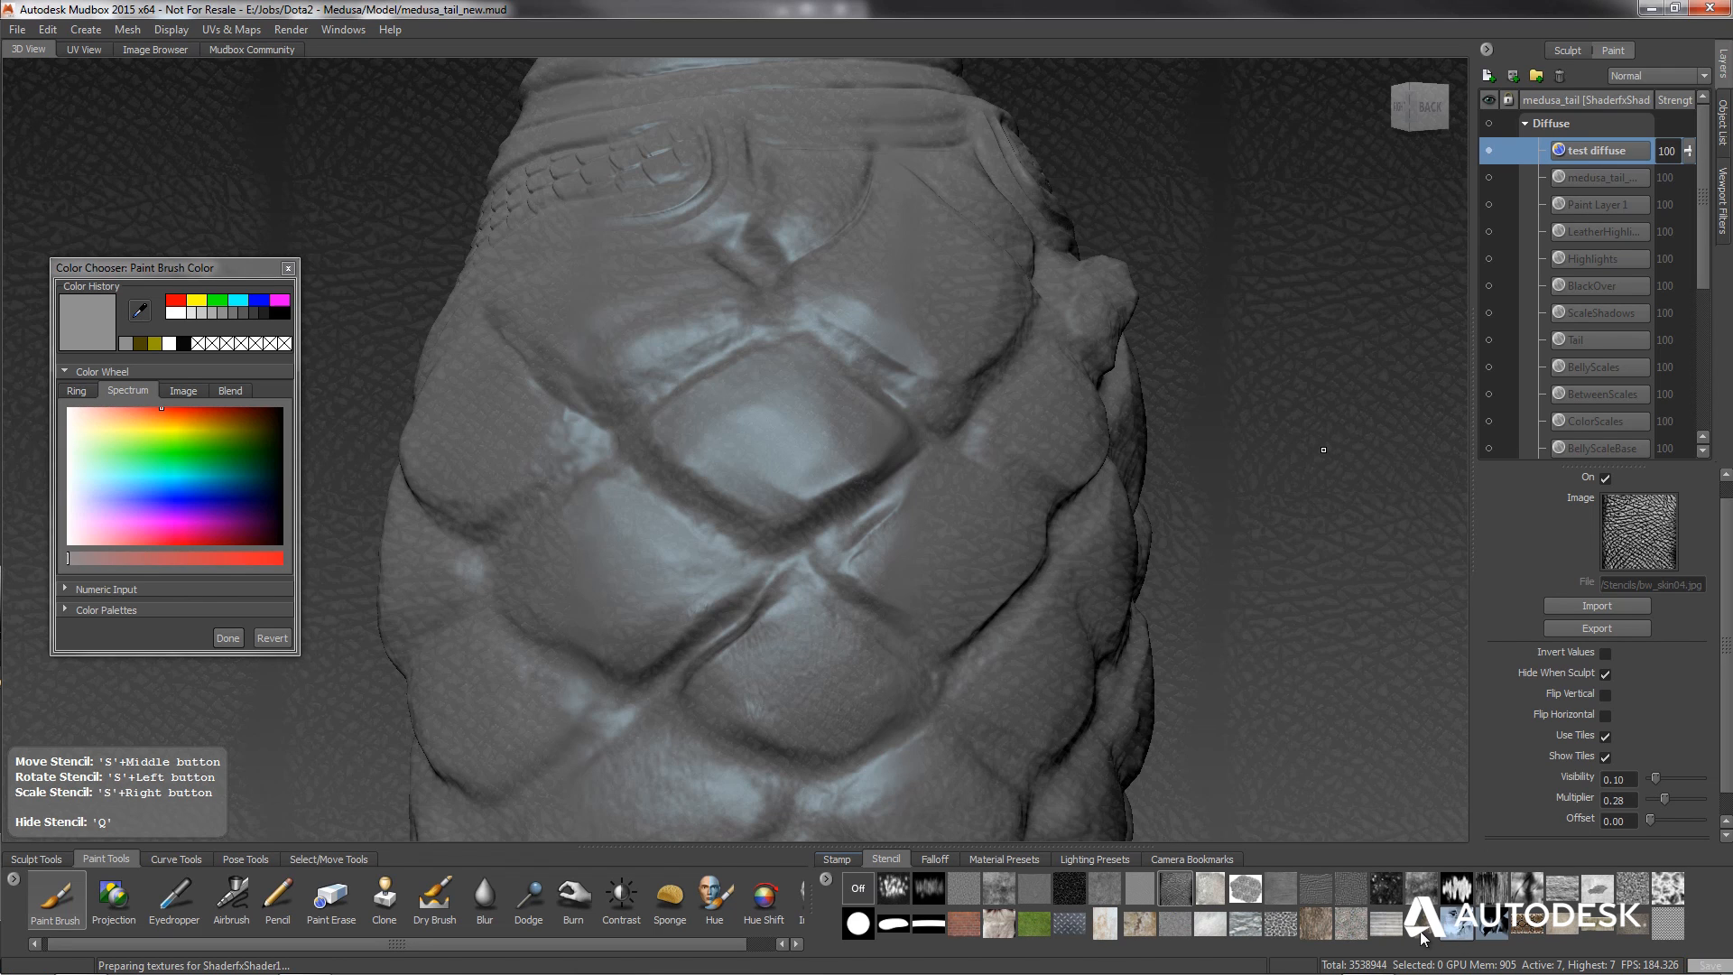
Choose the Paint Brush and pick a saturated dark red in its color chooser.
left_click_drag(923, 568, 782, 395, "alt")
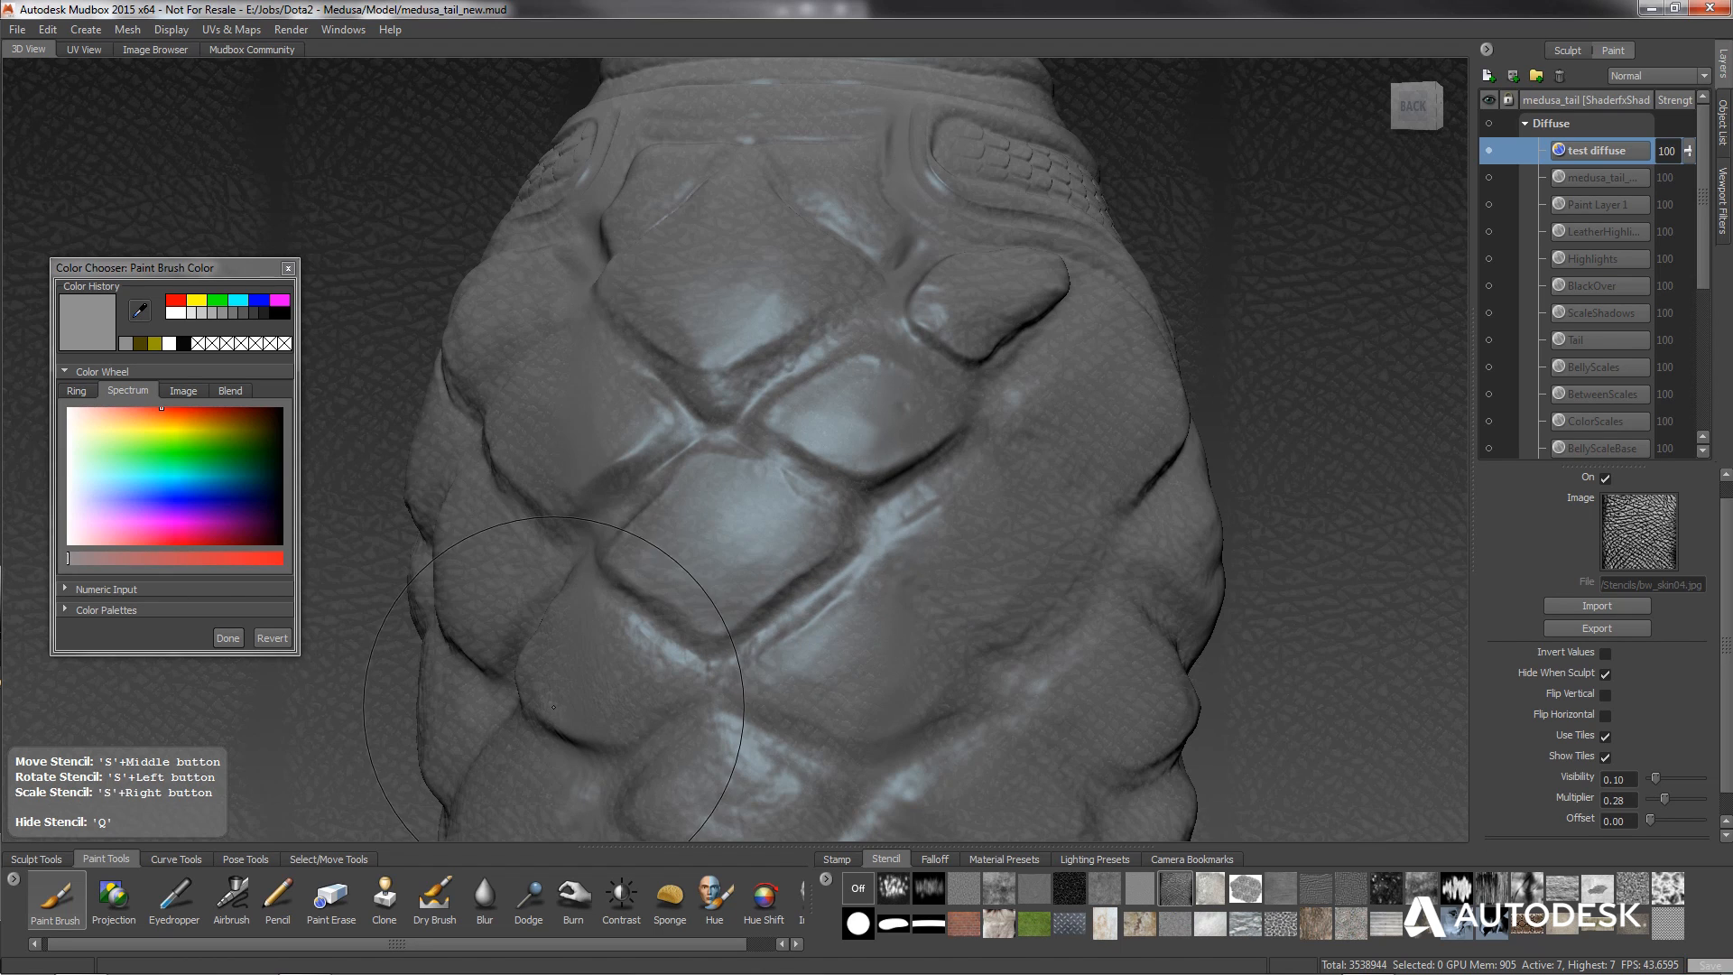
mouse_move(615, 575)
left_mouse_down("alt")
mouse_move(778, 569)
mouse_move(695, 562)
mouse_move(718, 580)
left_mouse_up("alt")
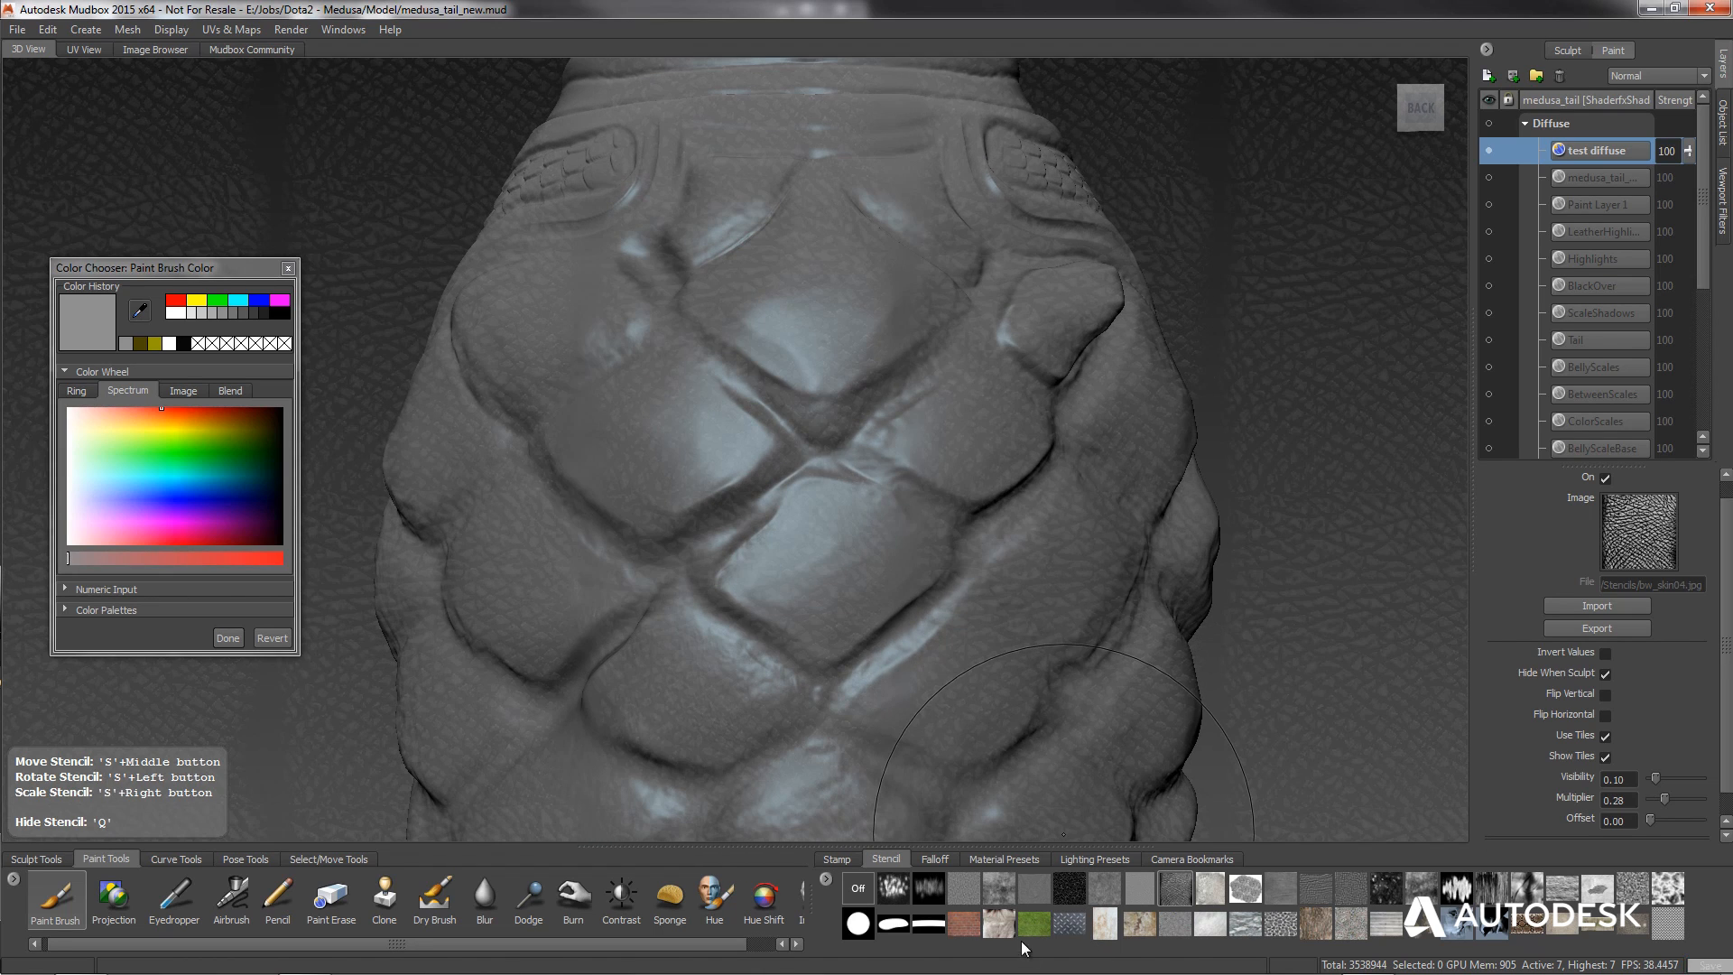
left_click(56, 896)
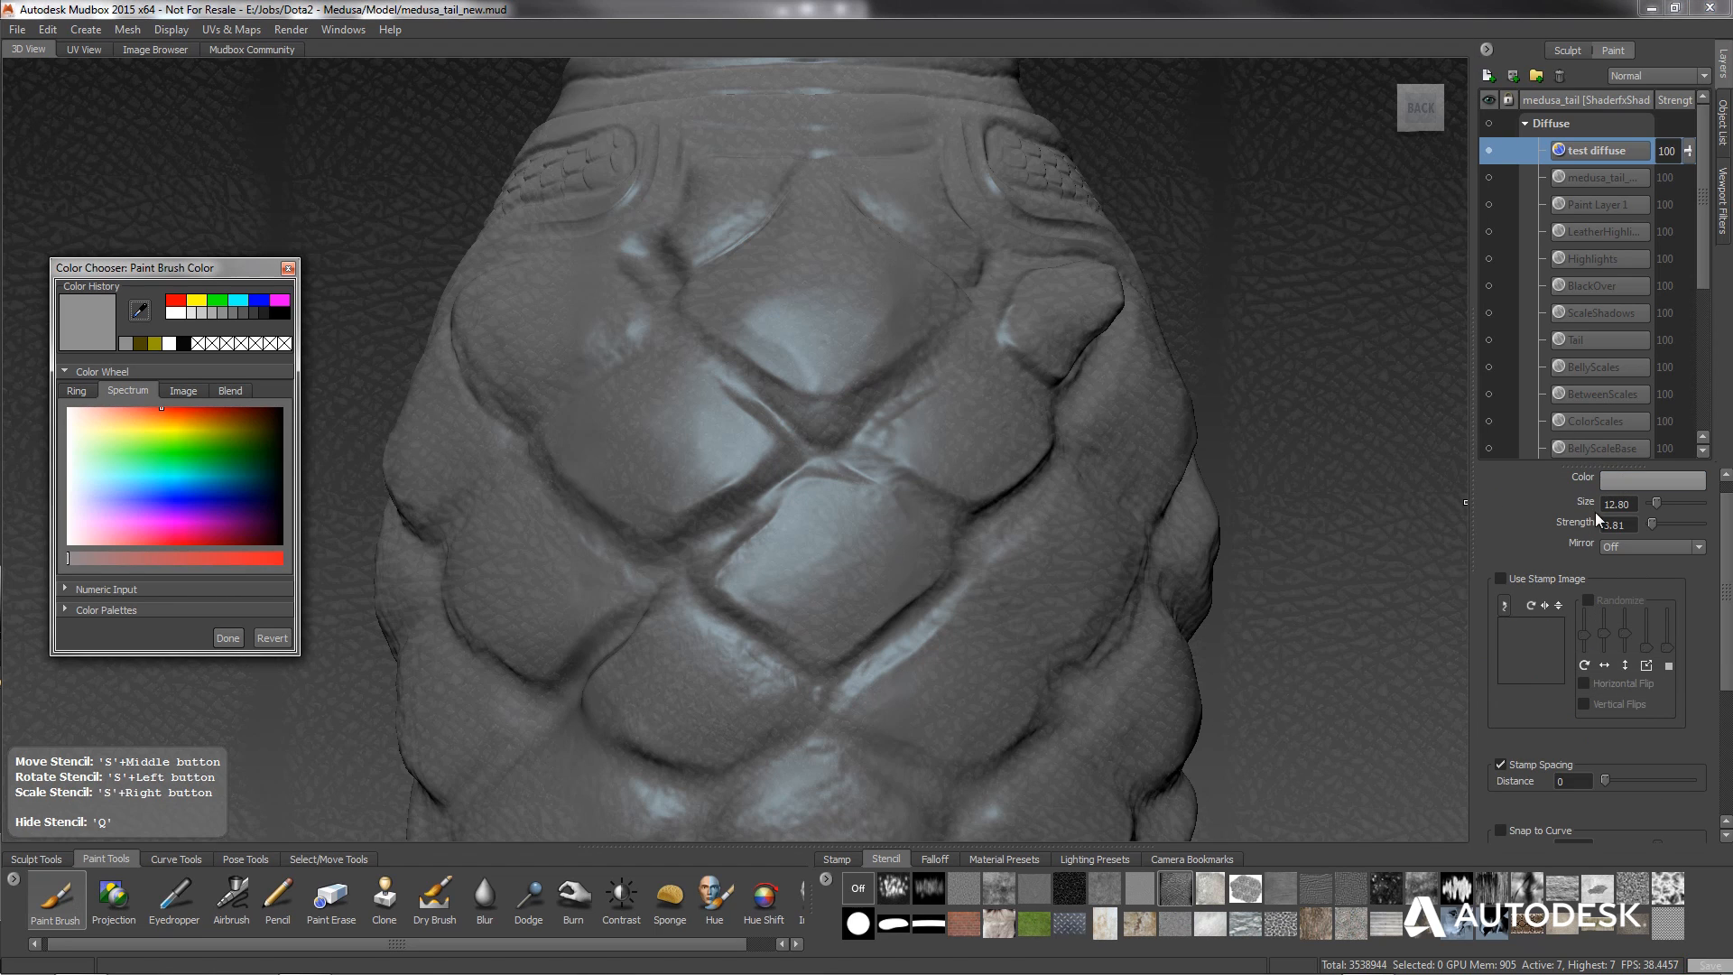
mouse_move(216, 529)
left_mouse_down()
mouse_move(252, 534)
mouse_move(236, 526)
mouse_move(252, 529)
mouse_move(248, 408)
left_mouse_up()
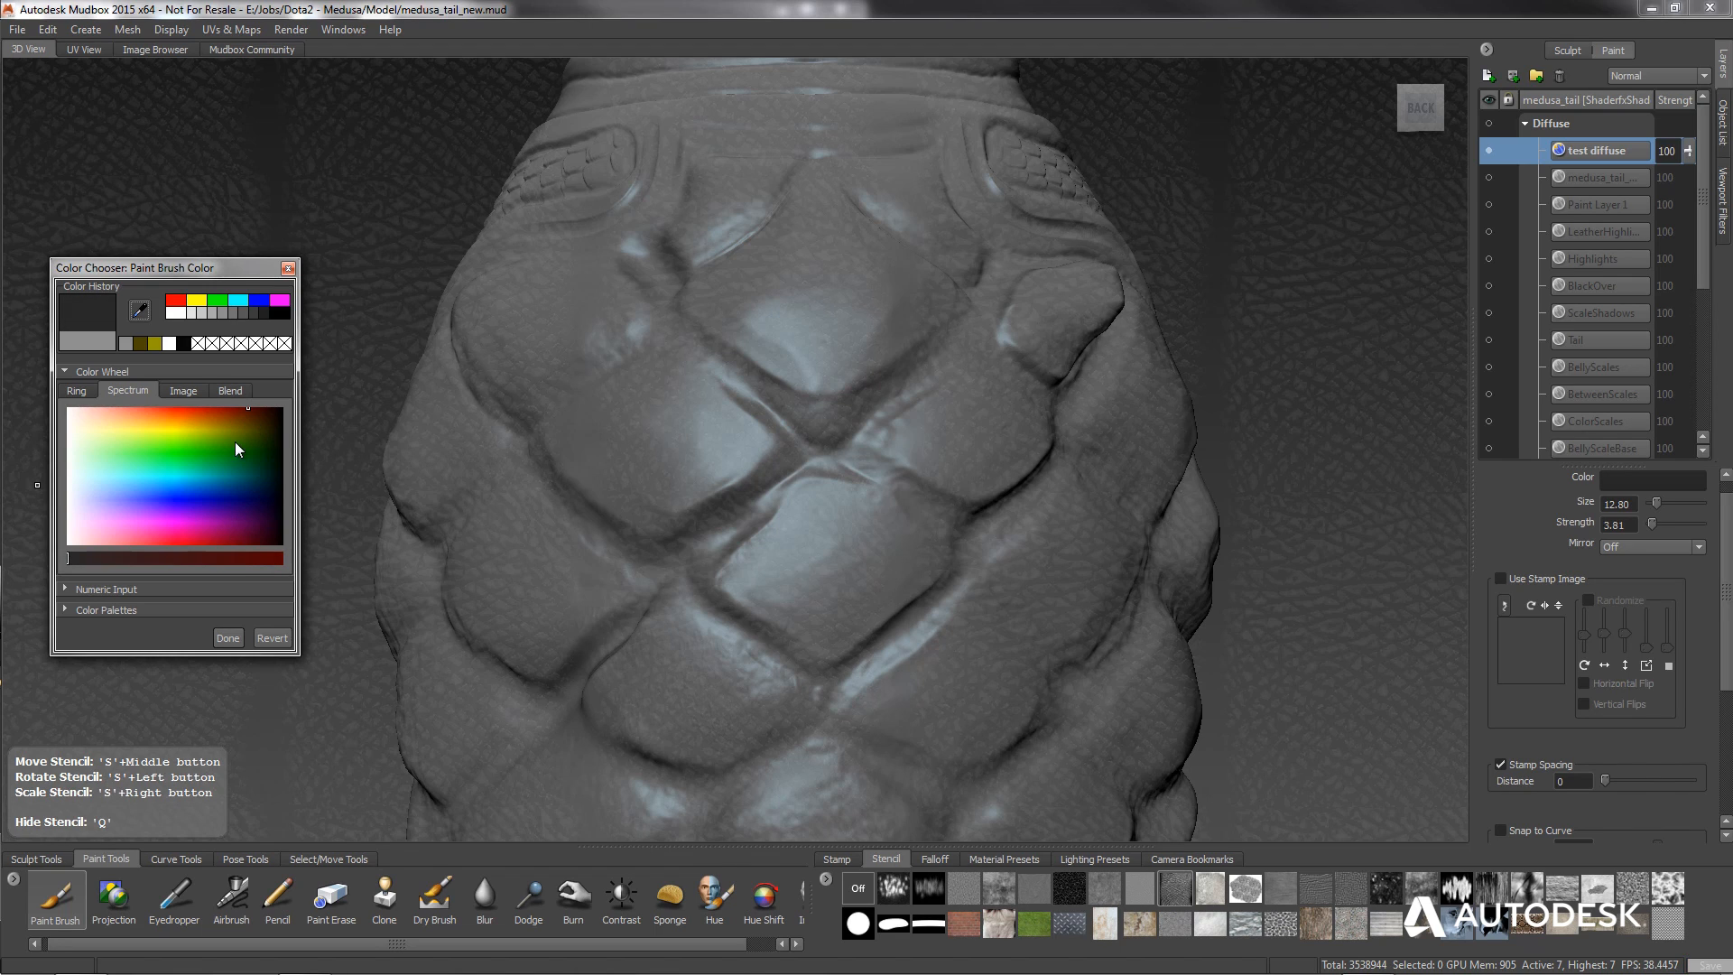
left_click(247, 558)
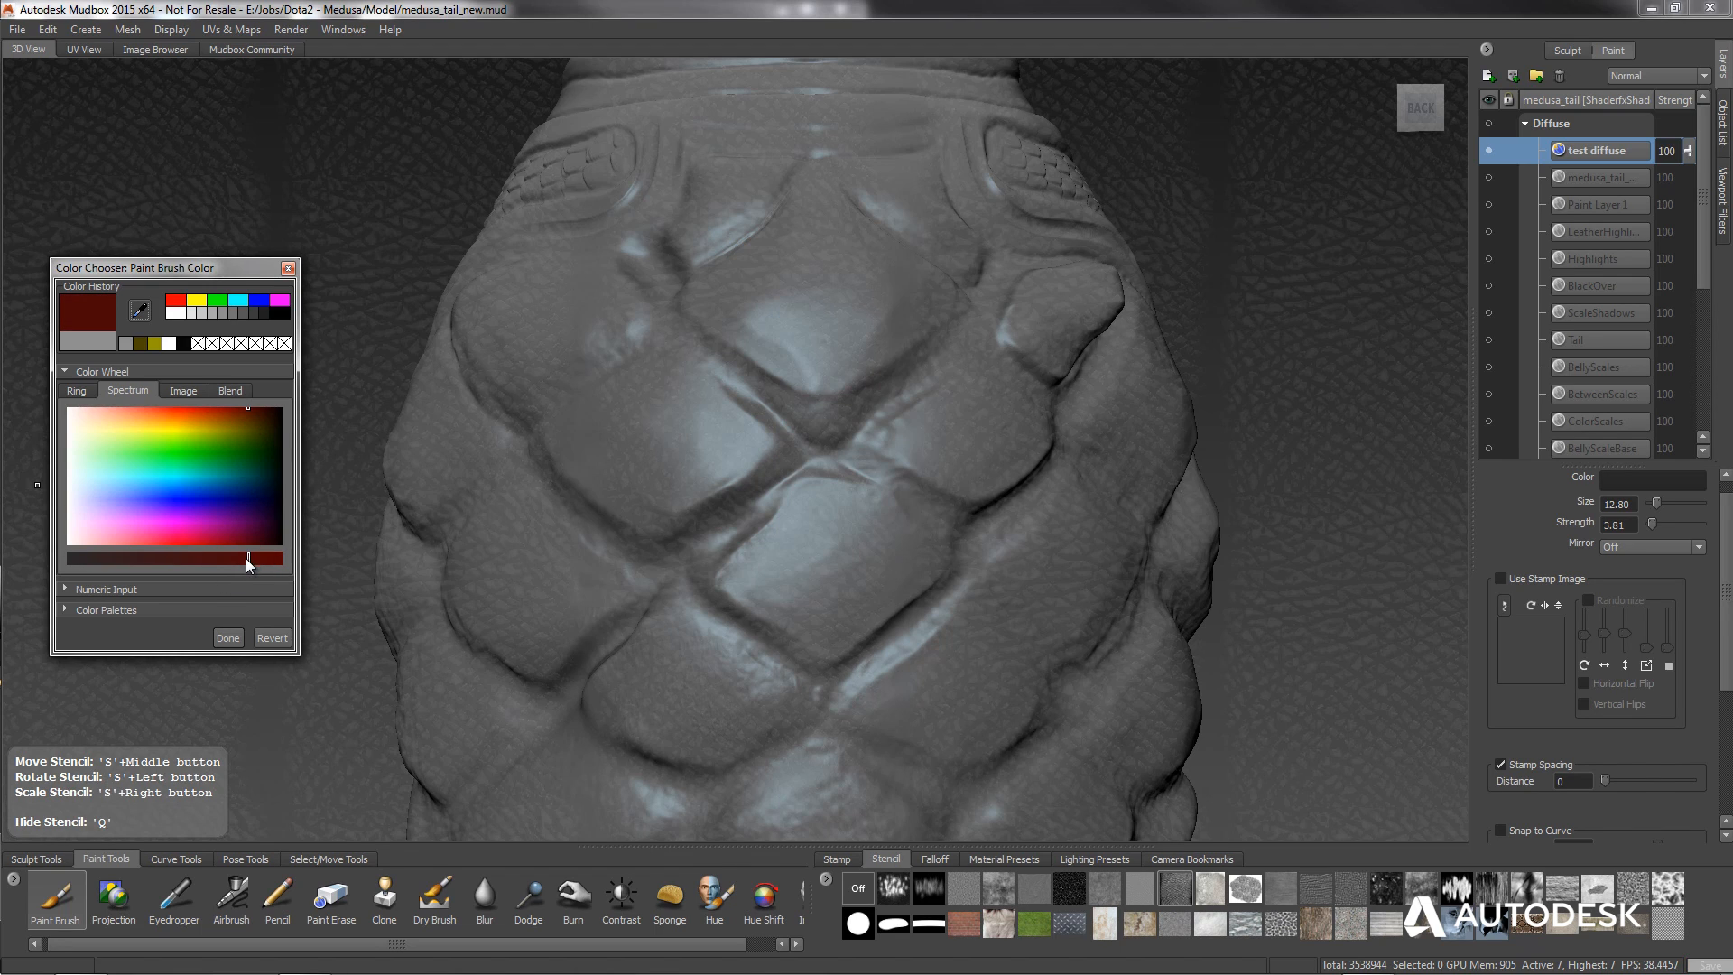
left_click(227, 637)
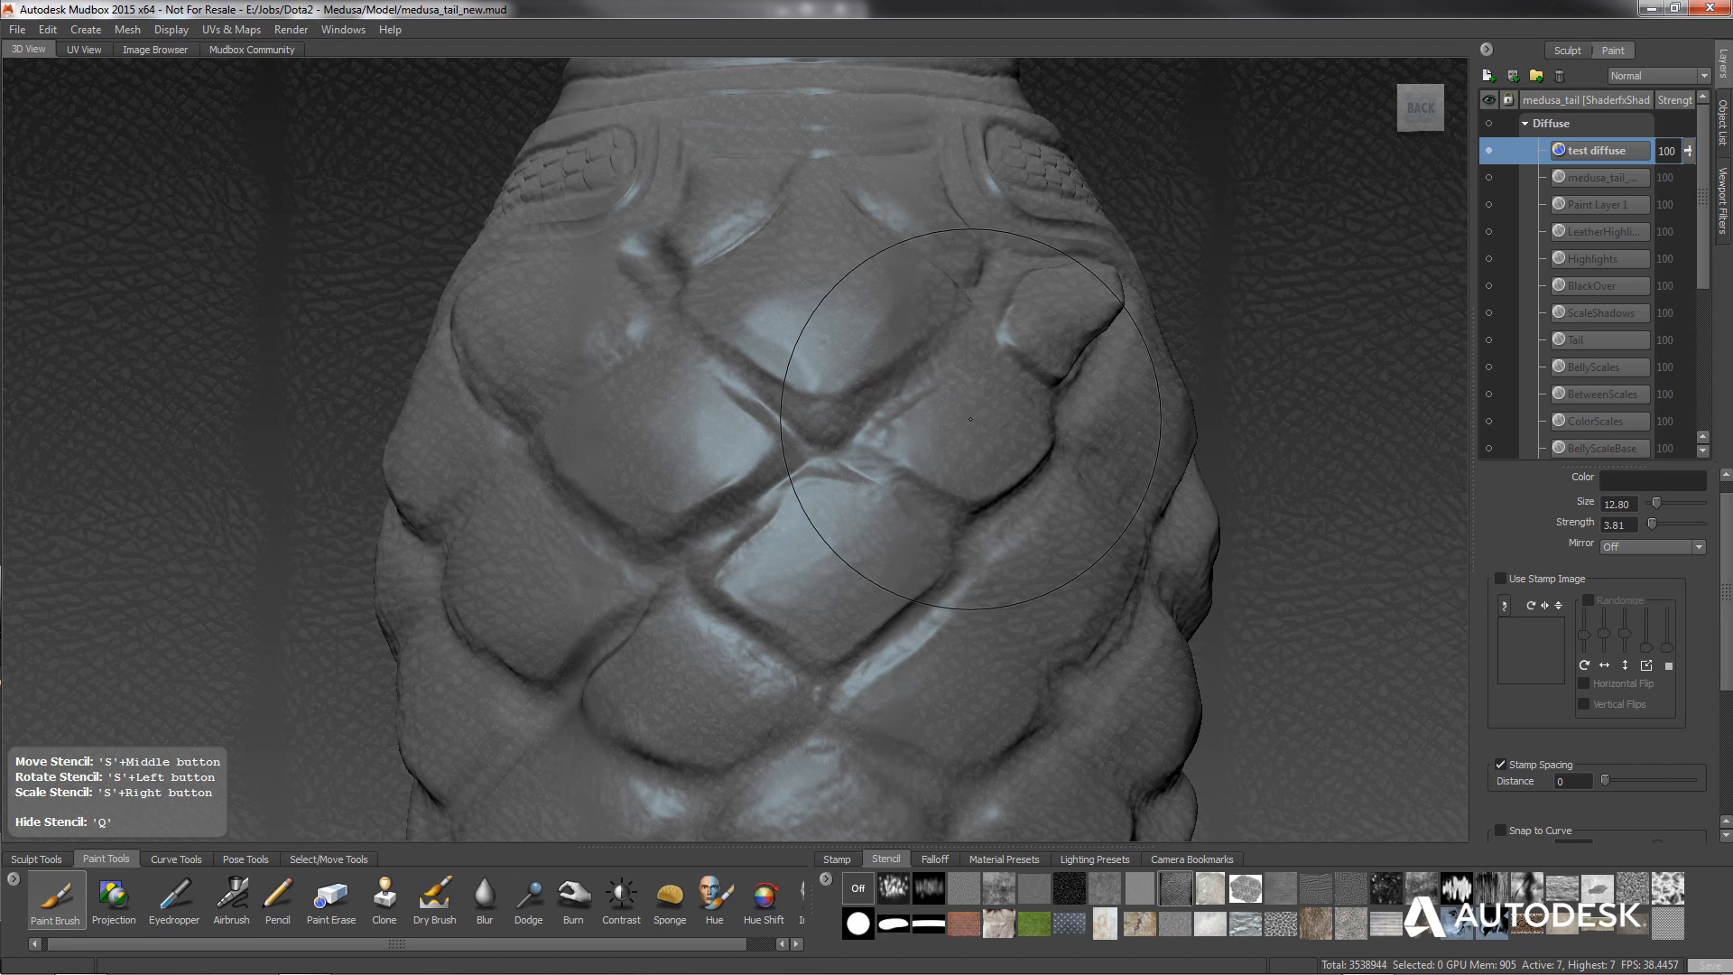
Turn off the skin stencil and paint a short dark stroke on the central scale of the tail's back.
left_click_drag(994, 426, 973, 428)
left_click(862, 885)
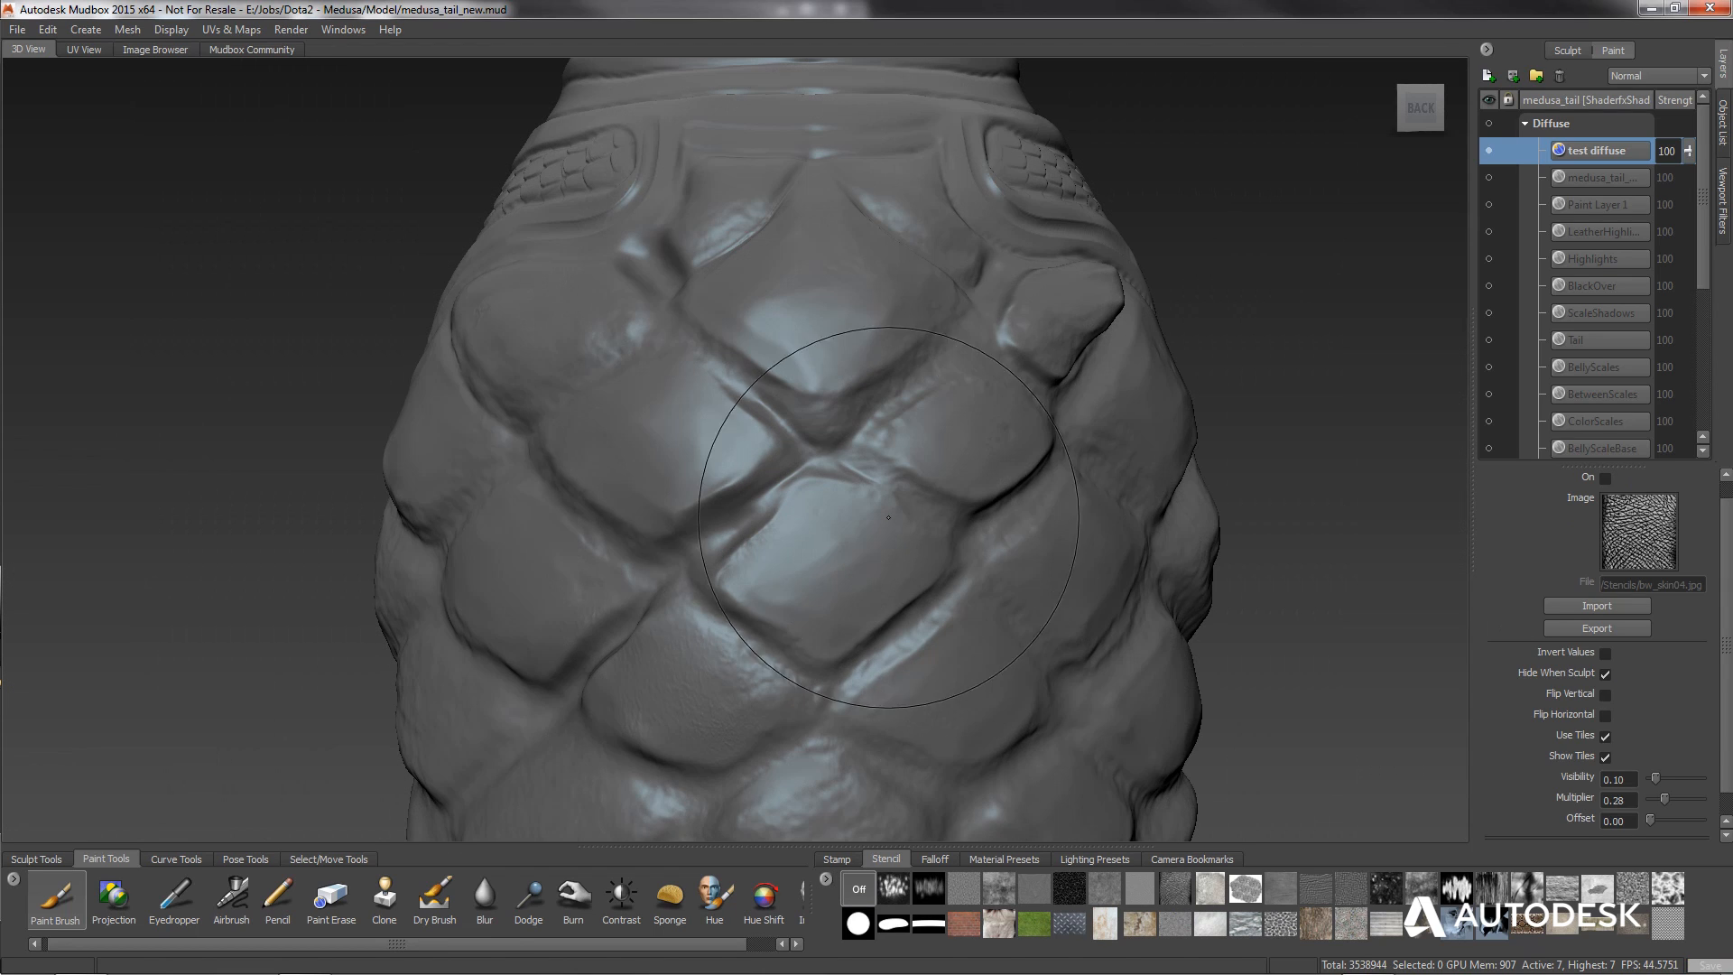
mouse_move(790, 556)
left_mouse_down()
mouse_move(858, 569)
mouse_move(813, 596)
left_mouse_up()
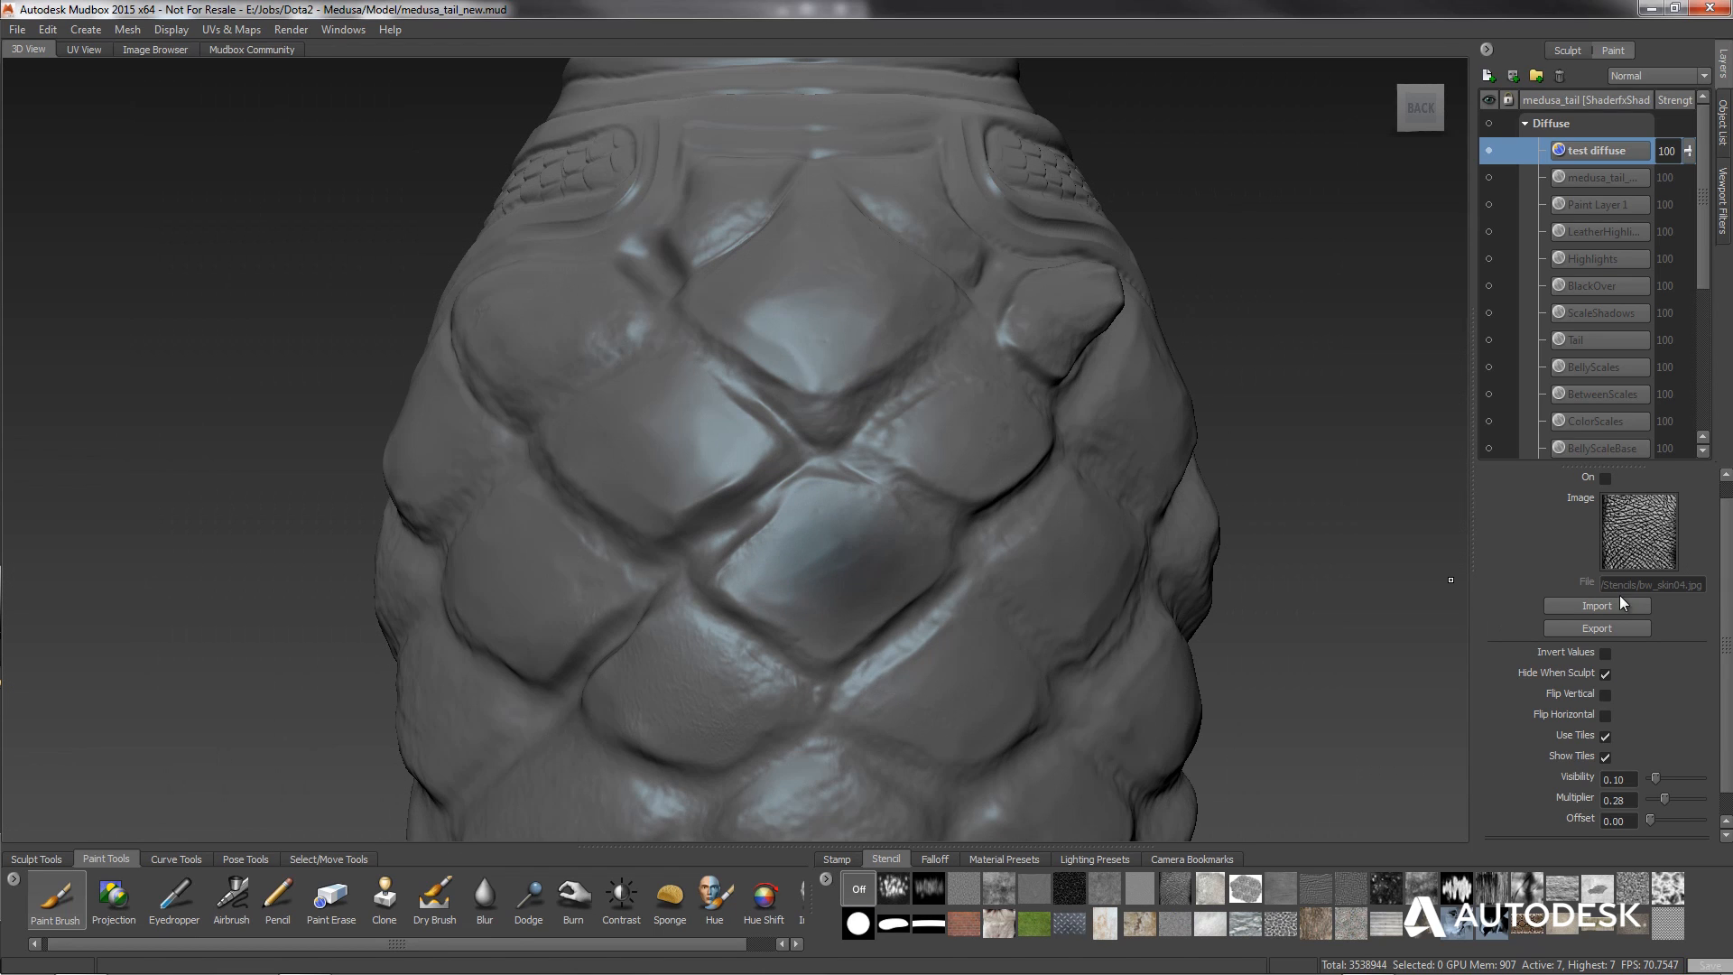
Set the Paint Brush color to the dark red stored in the color history.
left_click_drag(1726, 604, 1729, 542)
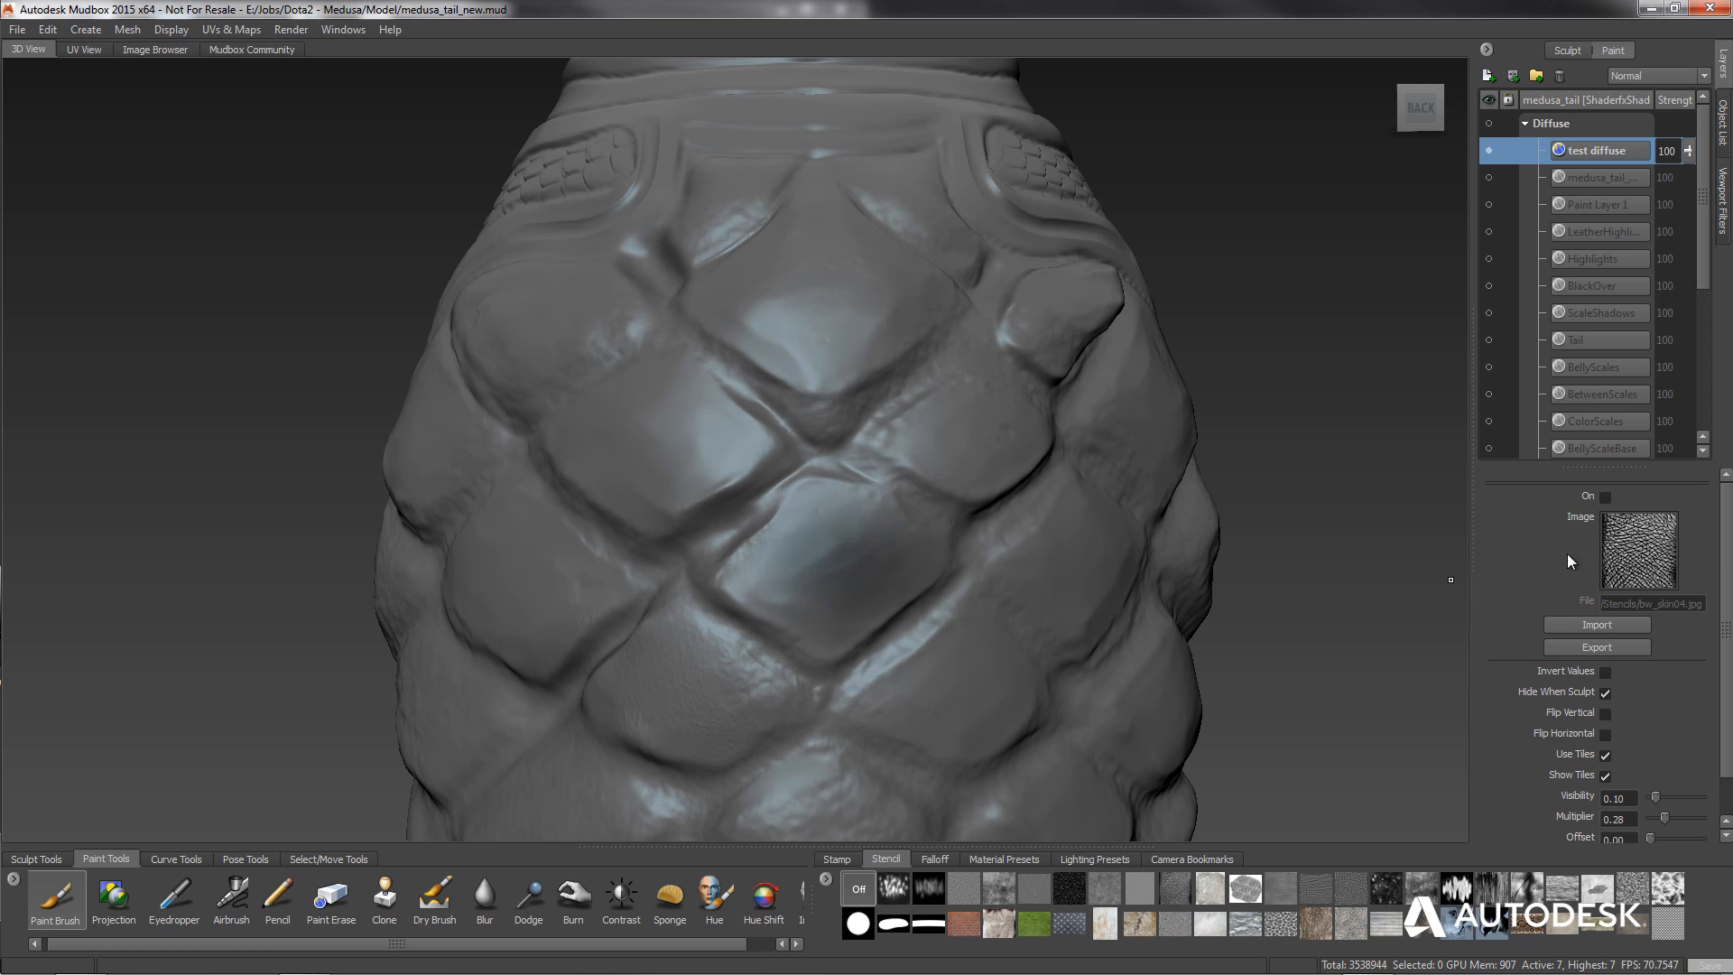
left_click(62, 903)
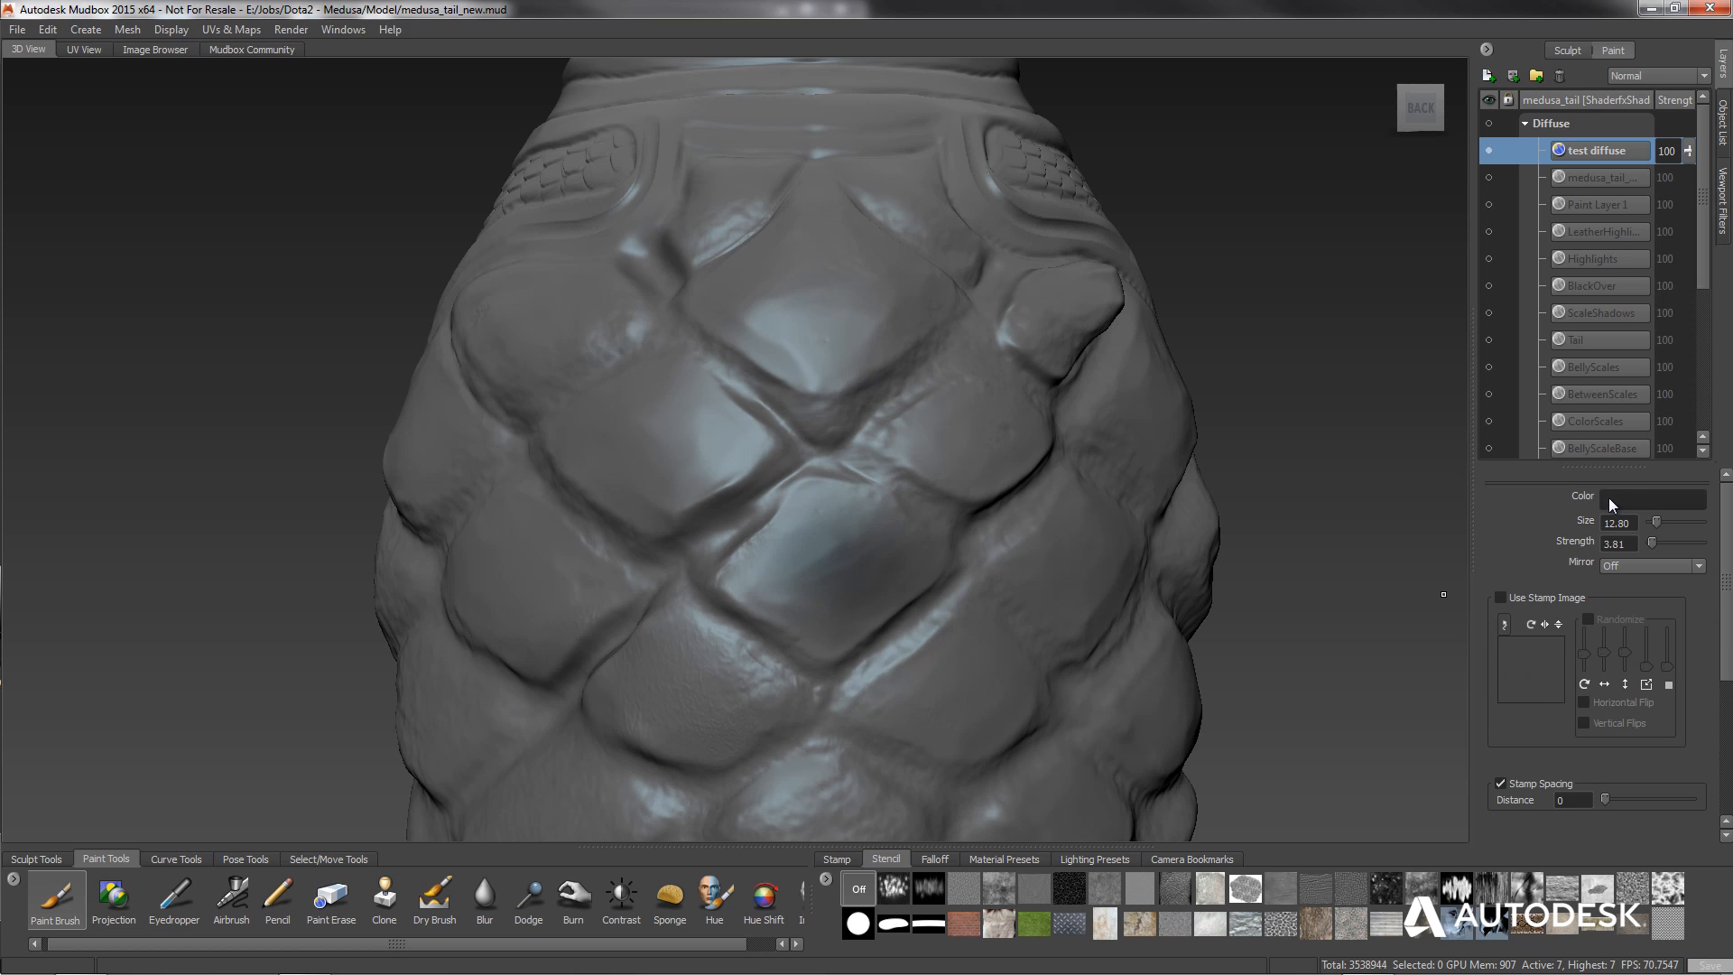
left_click(1609, 500)
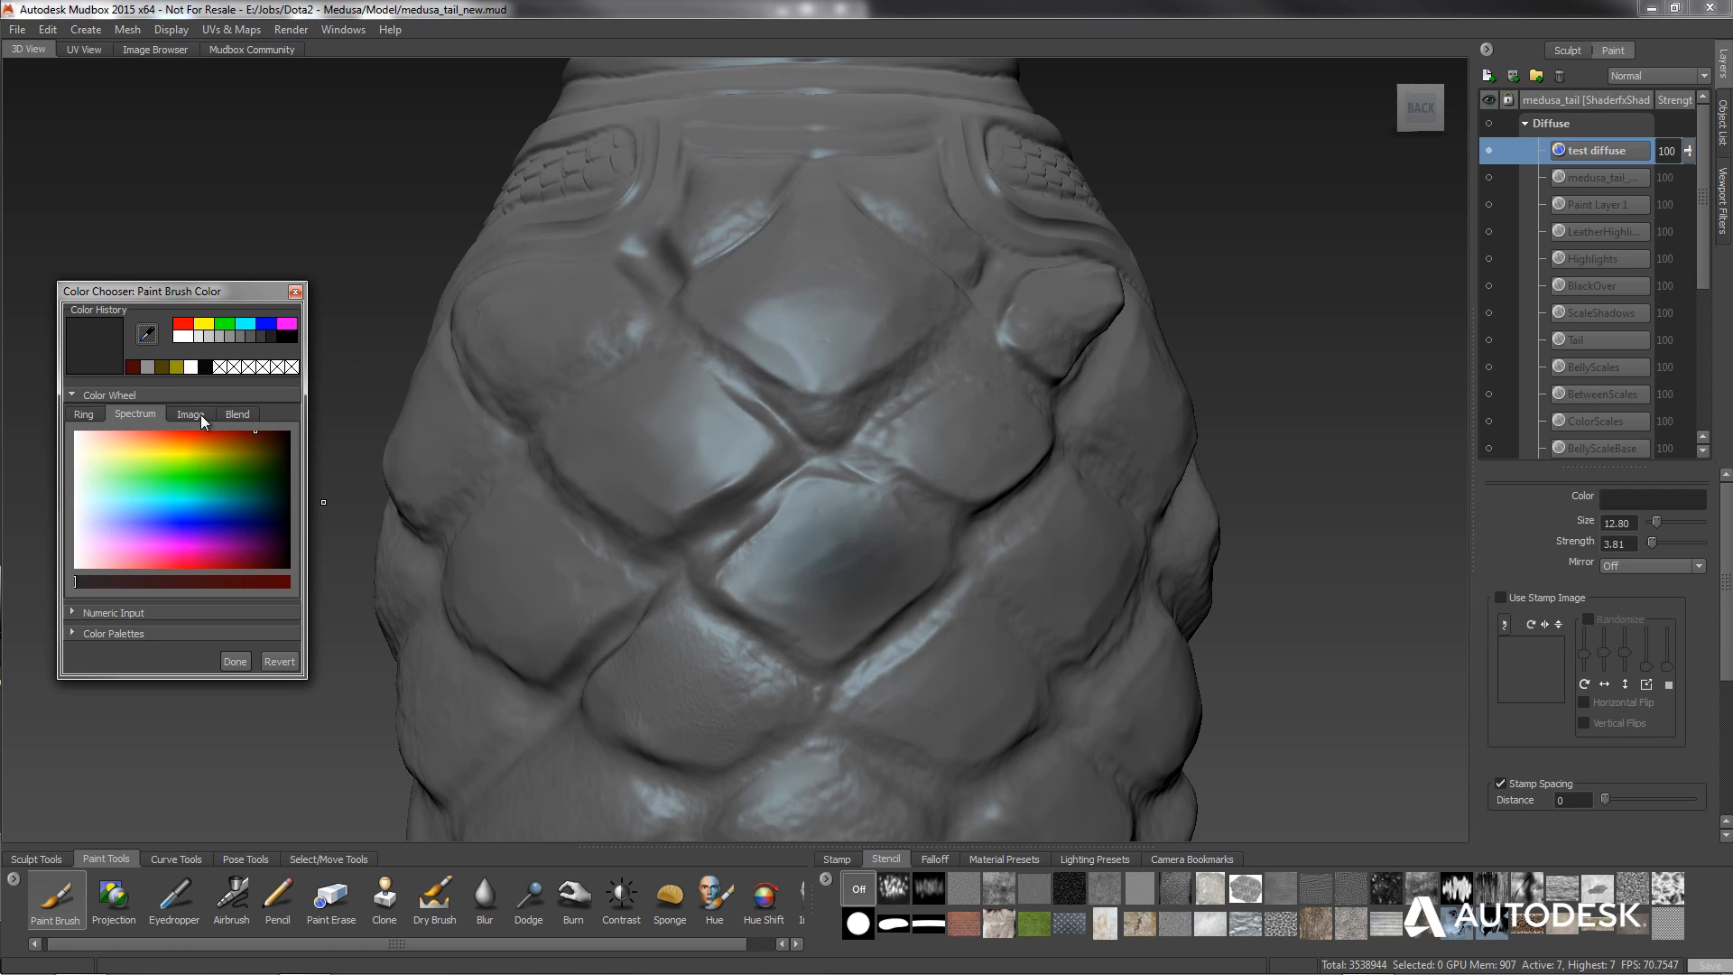
left_click(133, 366)
left_click(235, 662)
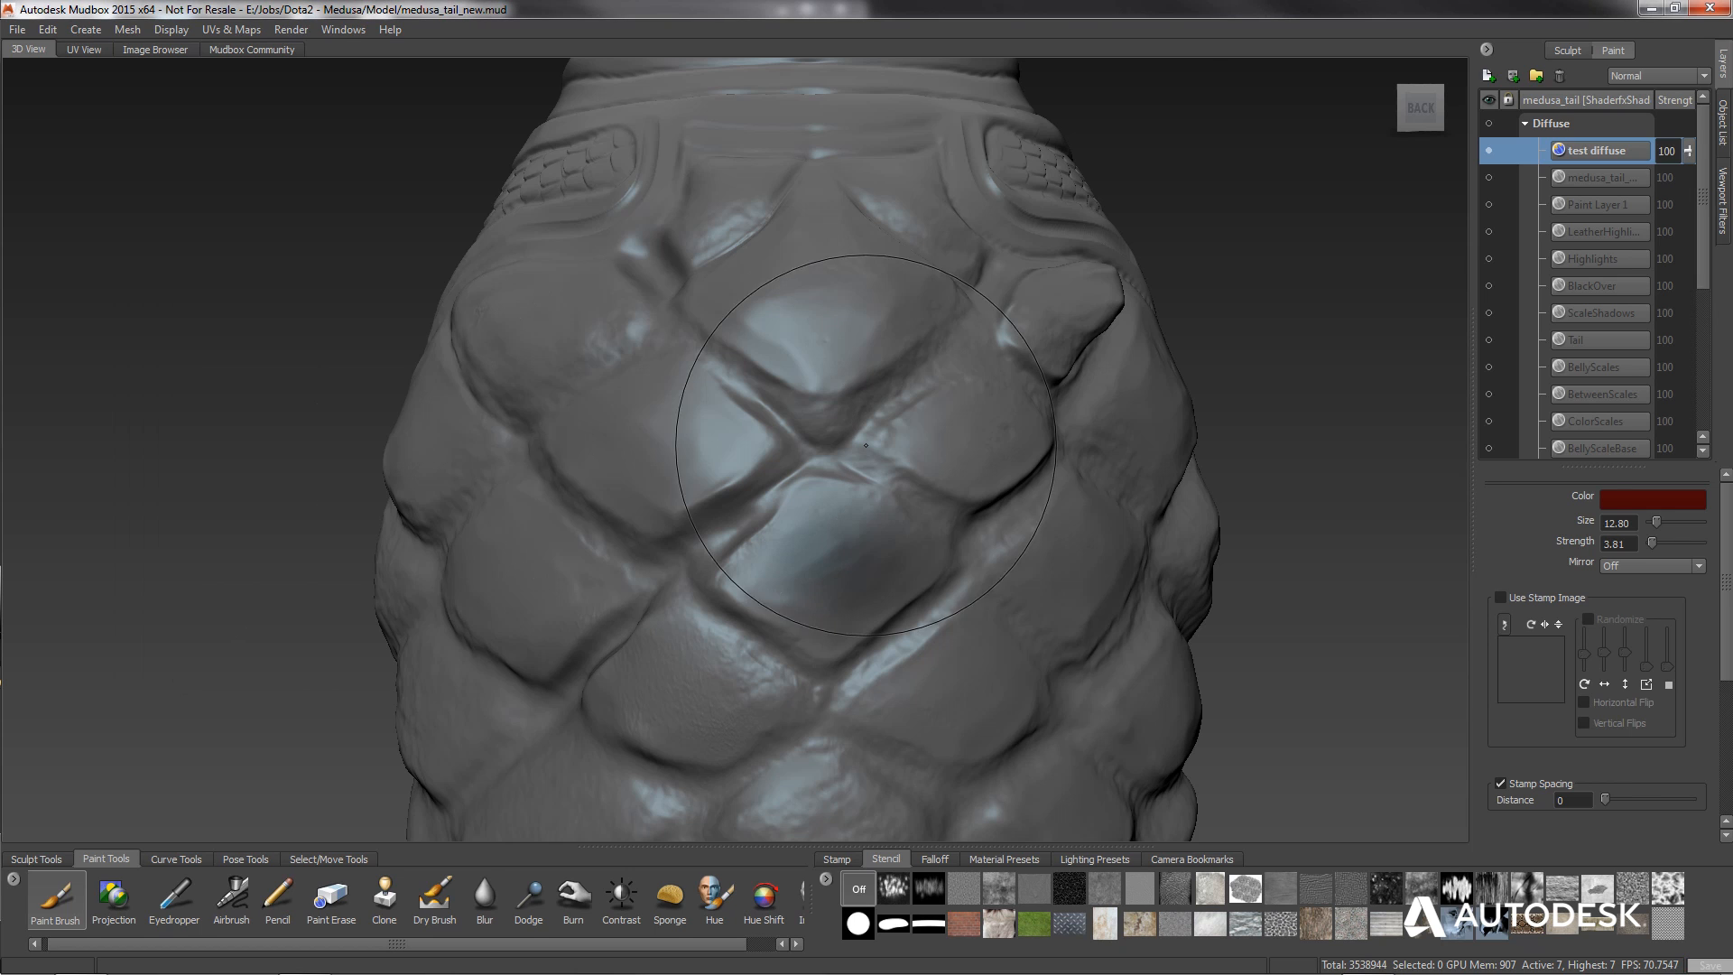
Paint the central scale and the scale to its upper right dark red, reducing the brush size to 3.55 for the second scale.
left_click_drag(771, 564, 859, 523)
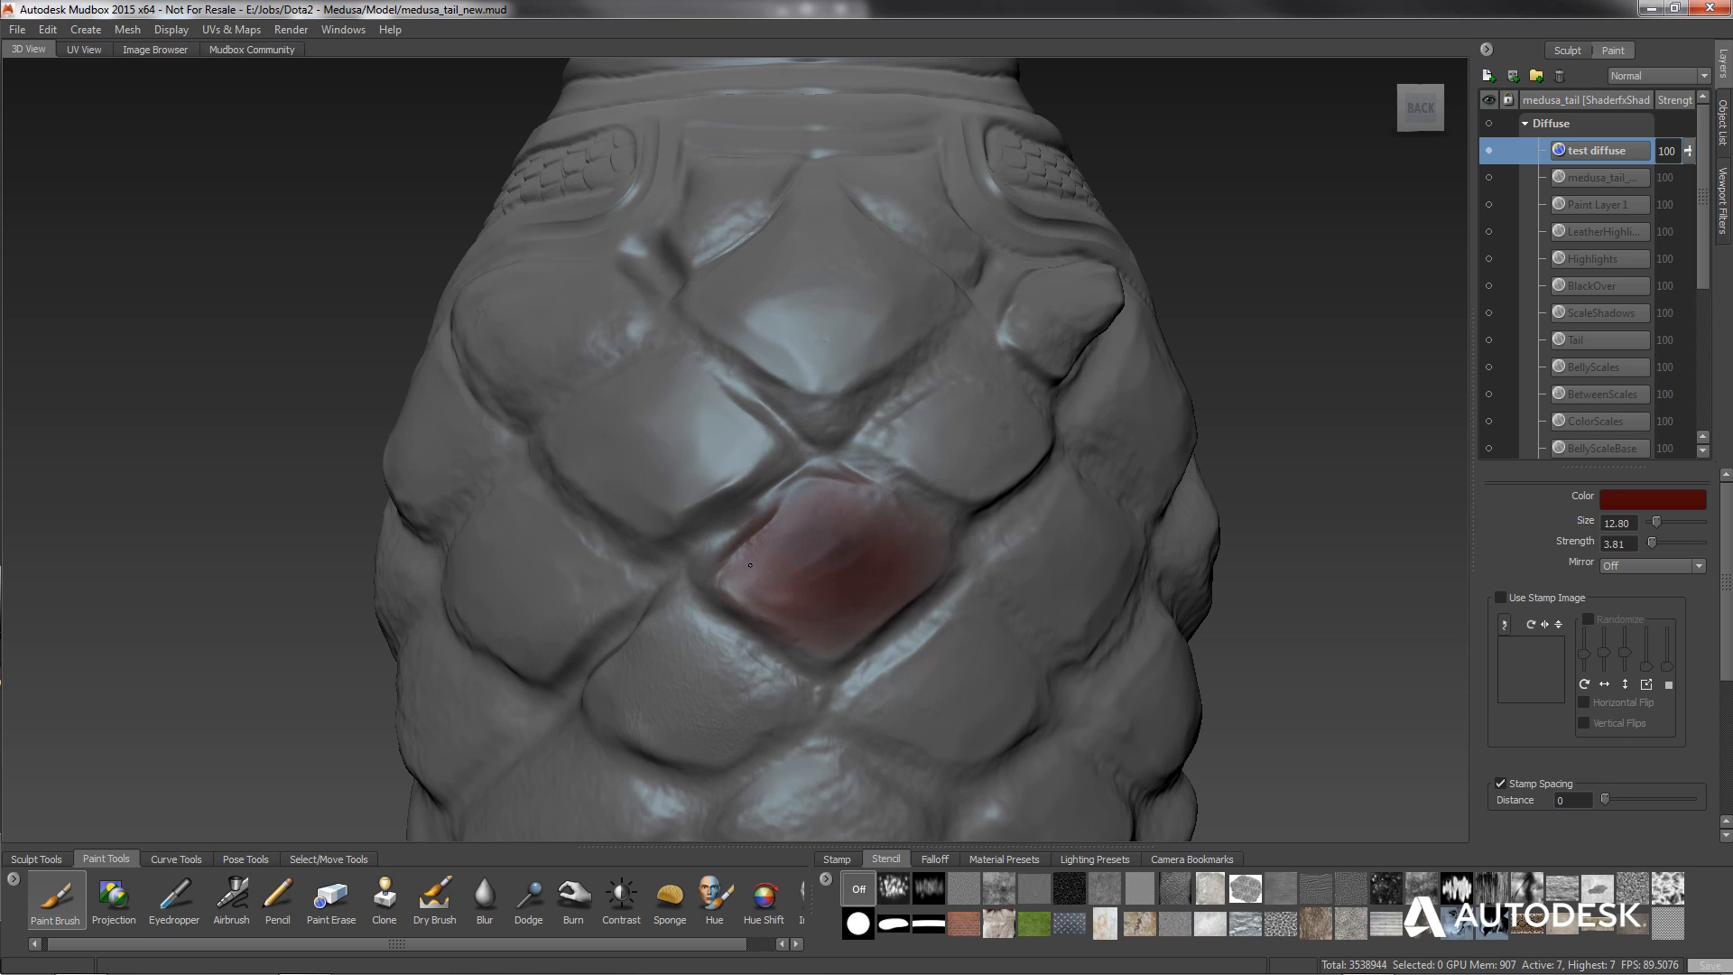
mouse_move(930, 438)
left_mouse_down()
mouse_move(961, 424)
mouse_move(936, 447)
mouse_move(876, 447)
left_mouse_up()
key("b")
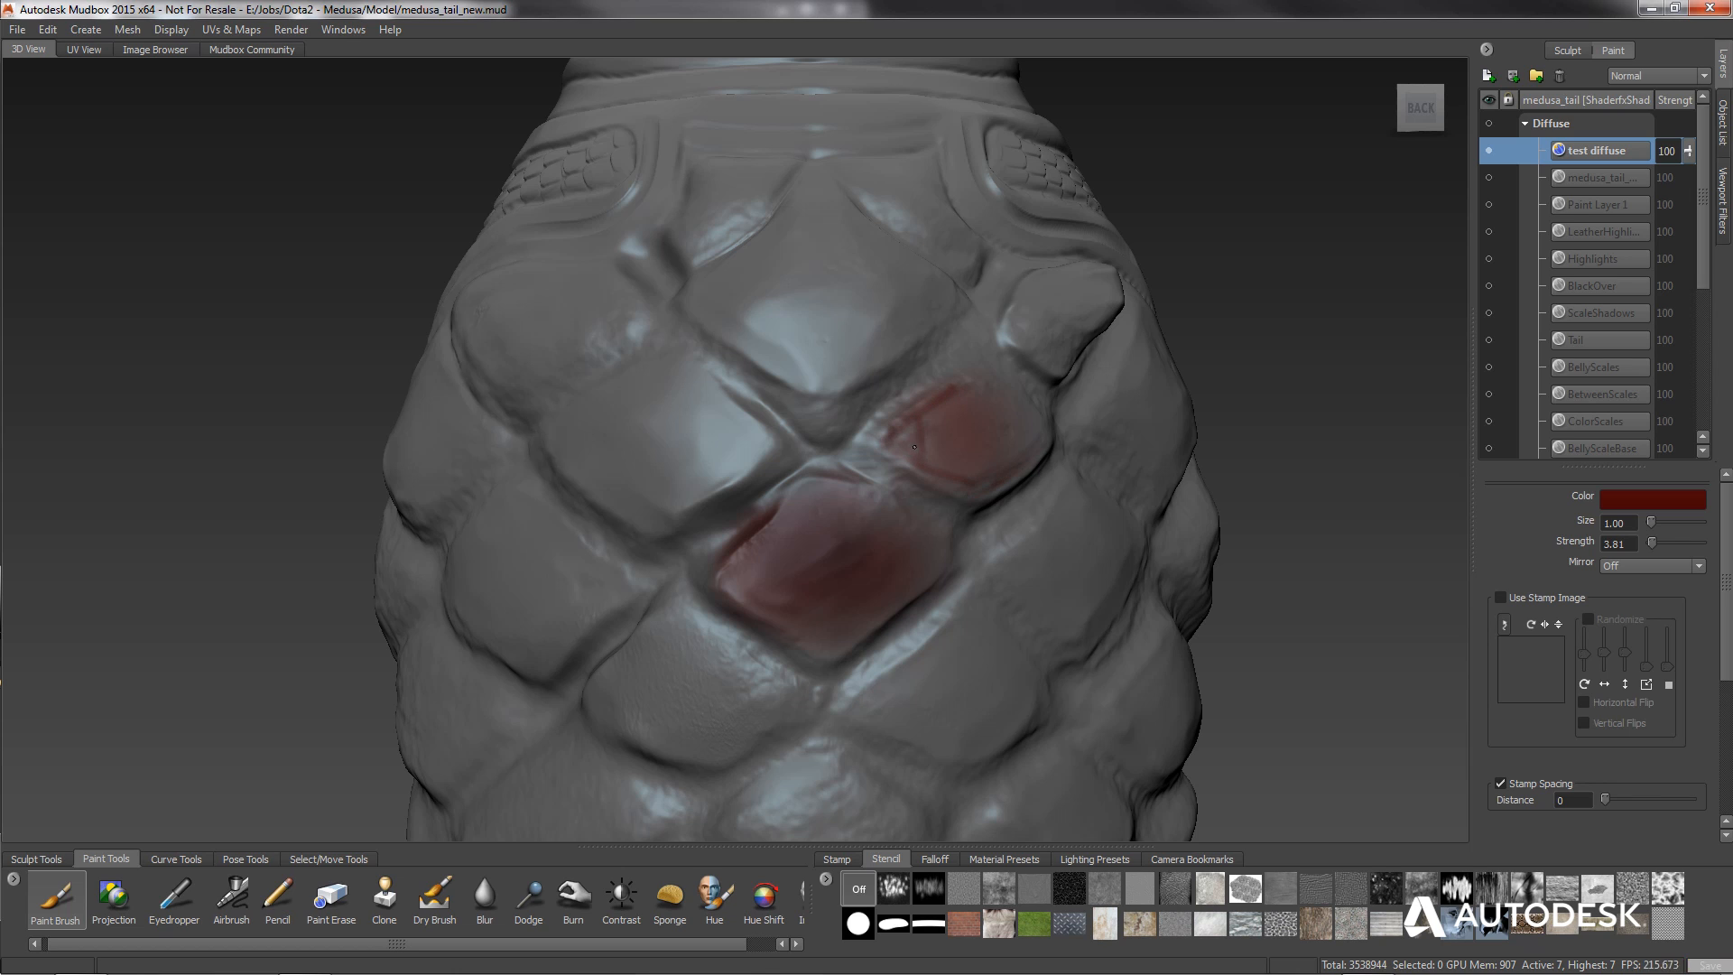
left_click_drag(1031, 463, 981, 454)
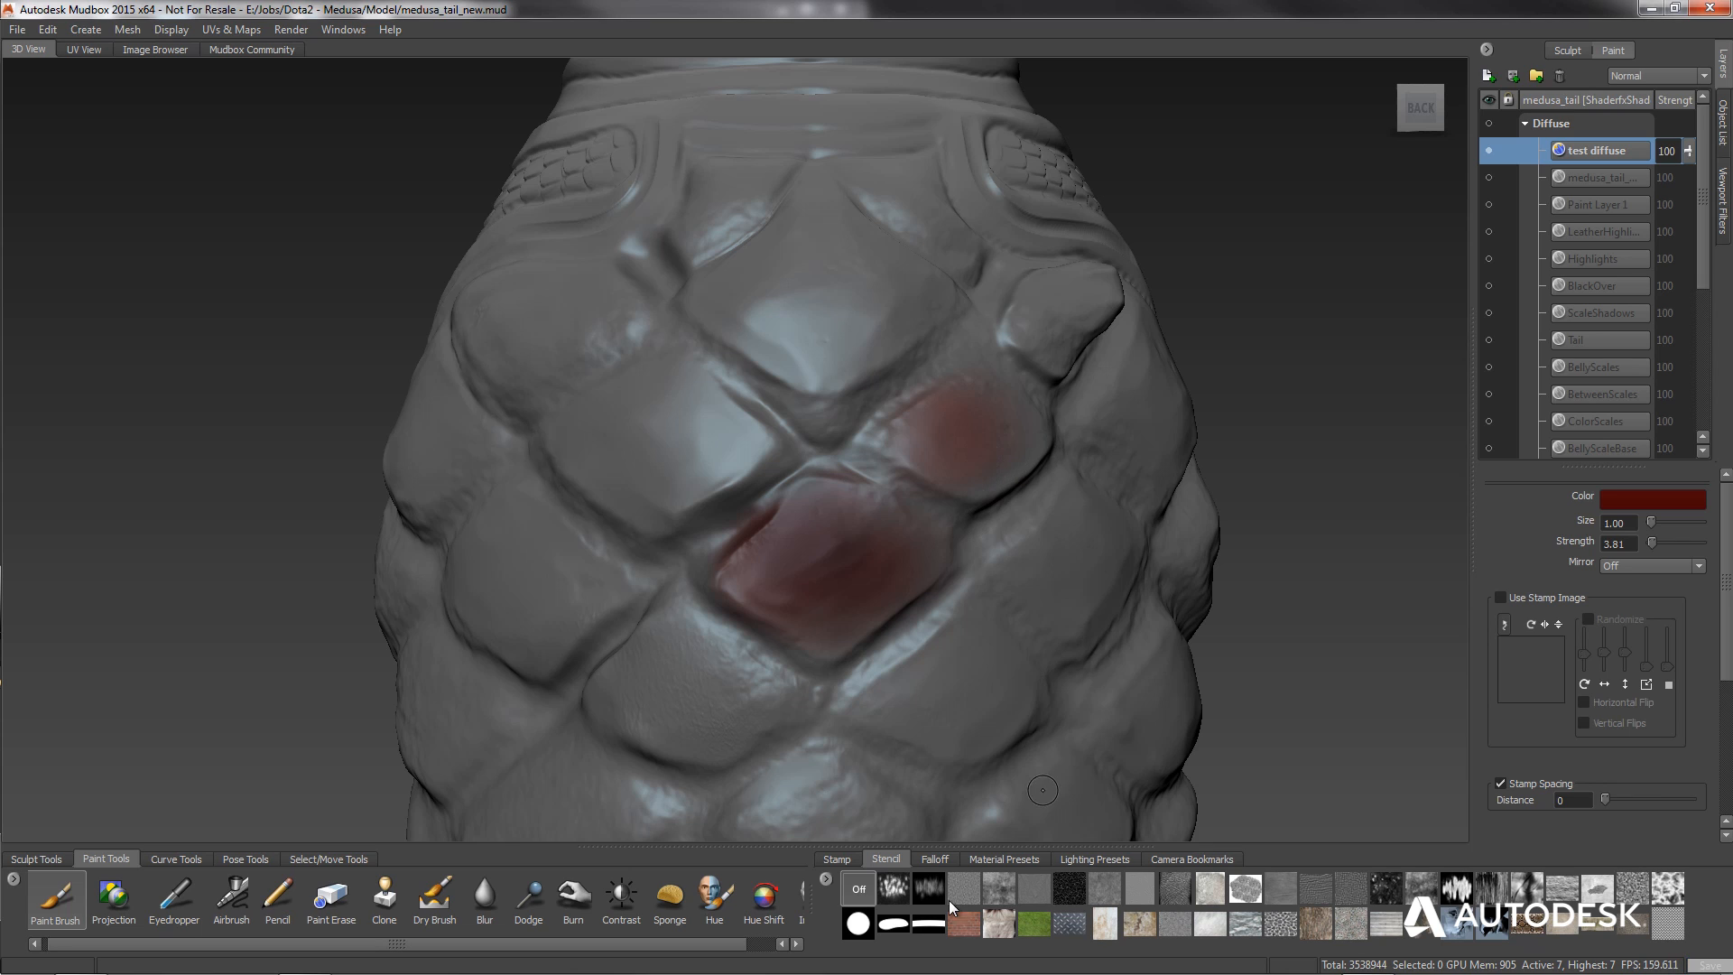
left_click_drag(895, 504, 928, 505)
left_click_drag(983, 410, 961, 405)
left_click_drag(894, 451, 872, 441)
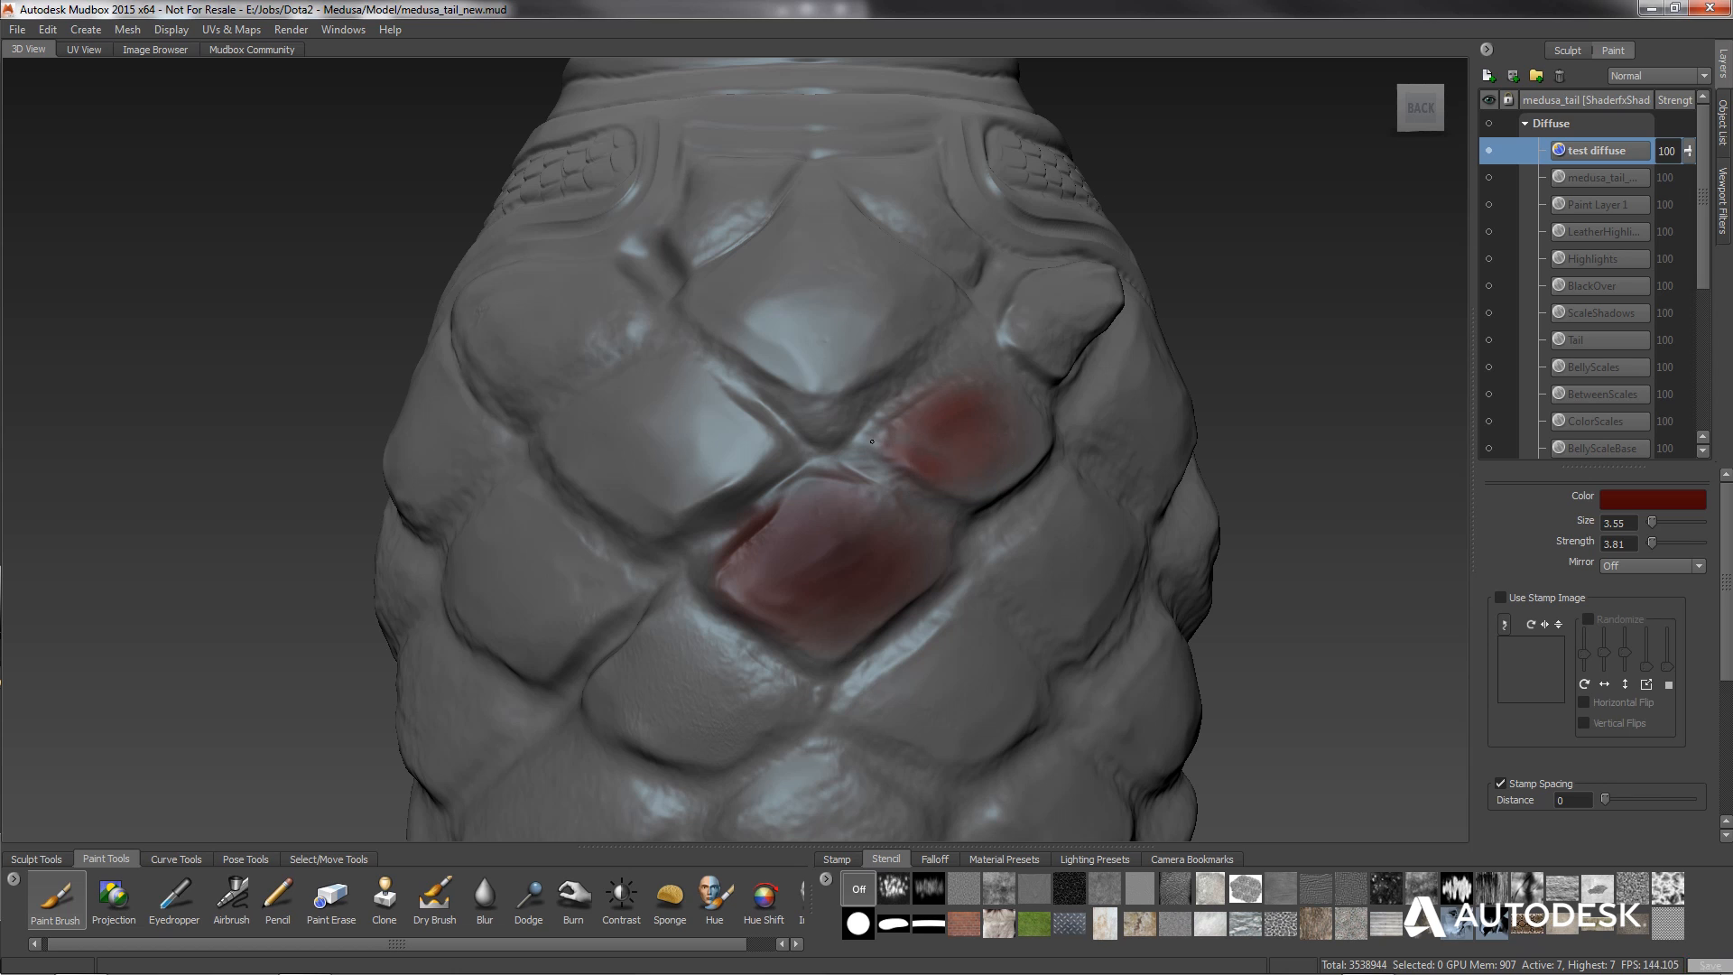
left_click_drag(992, 394, 924, 449)
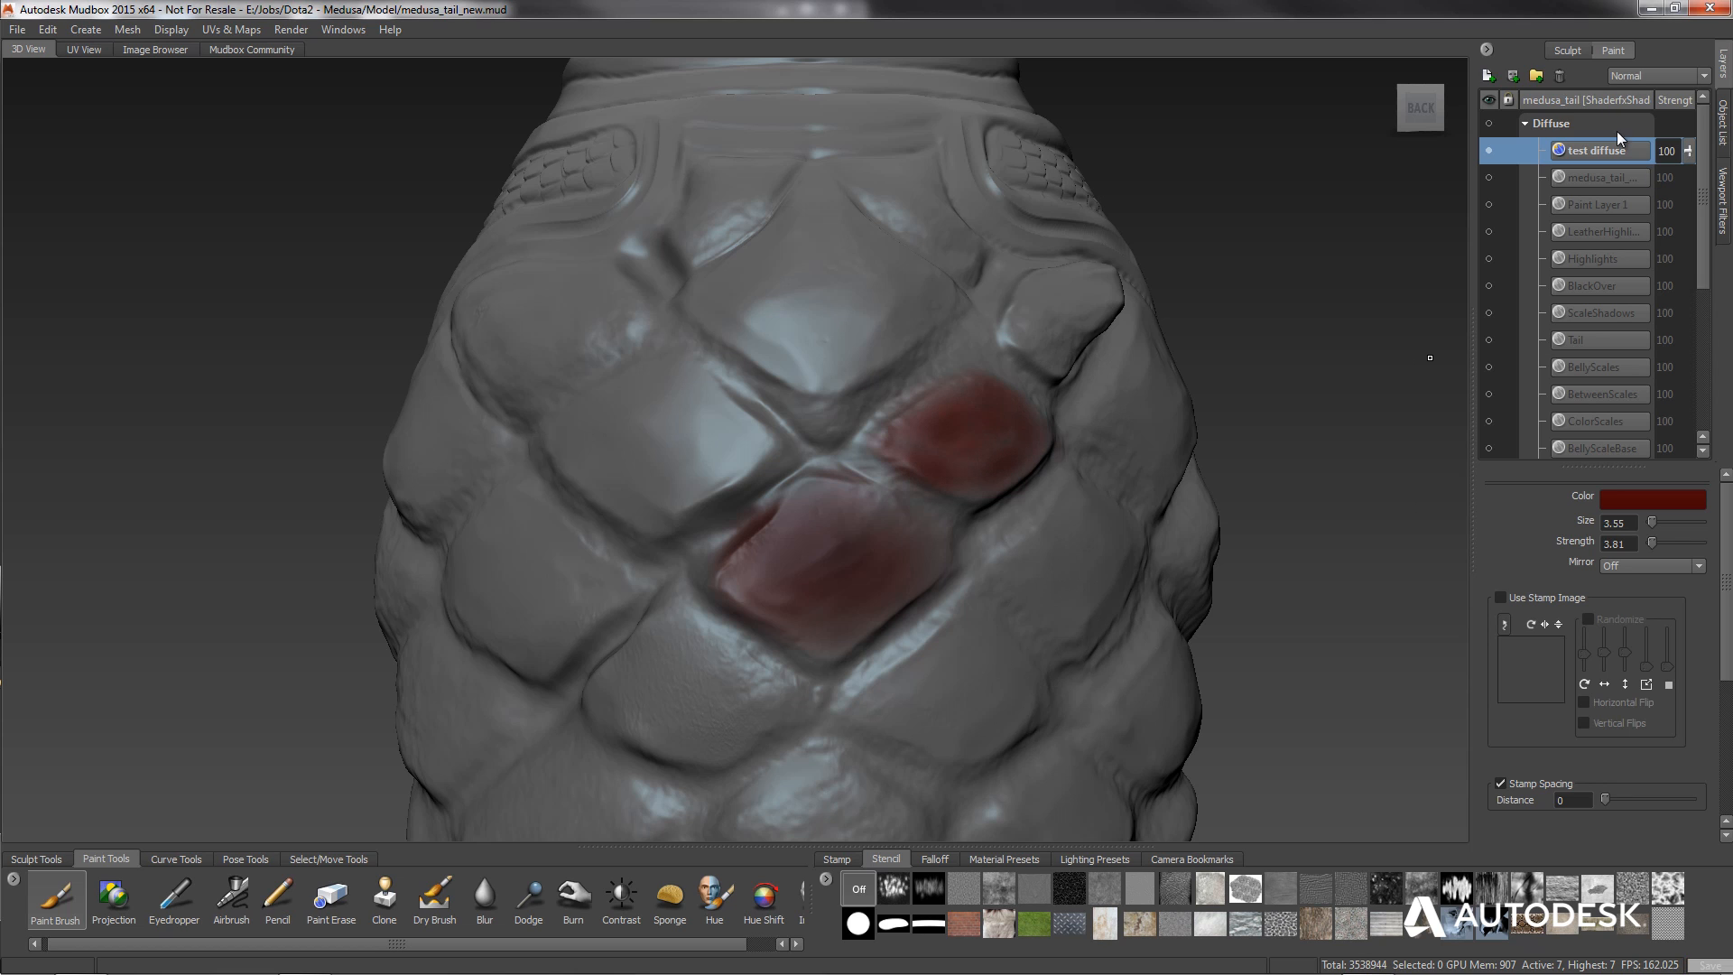
Check the layer's blend modes without changing them and paint the scale to the upper left of the central one dark red.
left_click(1637, 80)
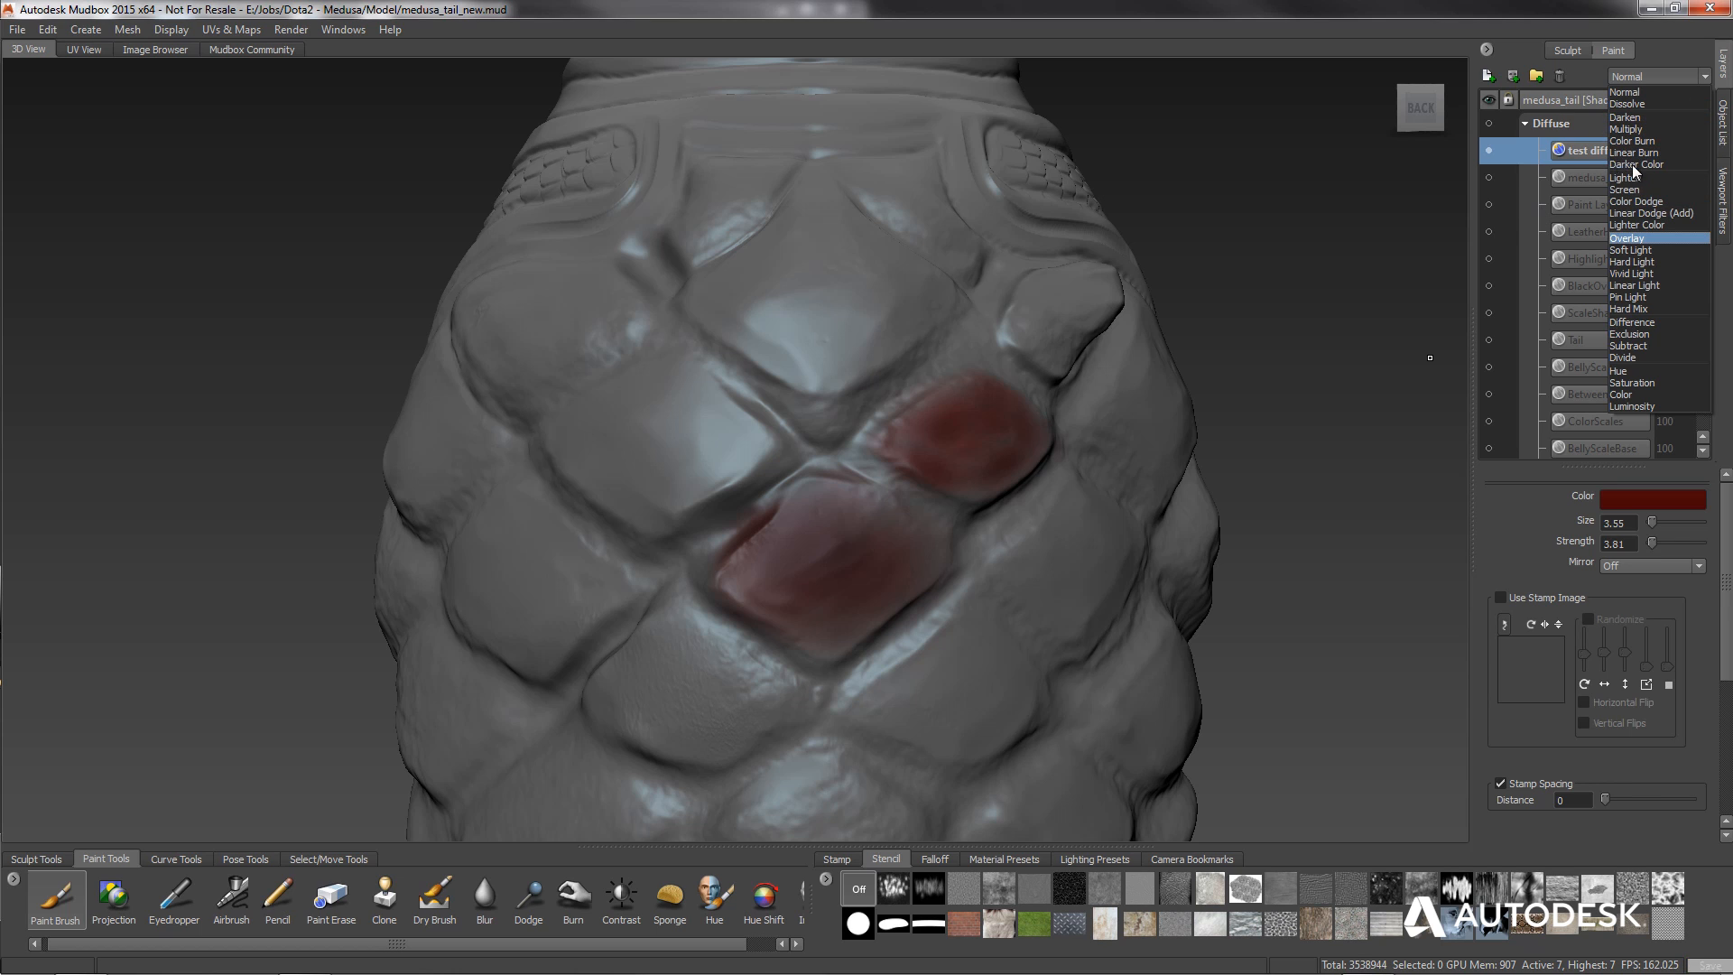
left_click(1559, 147)
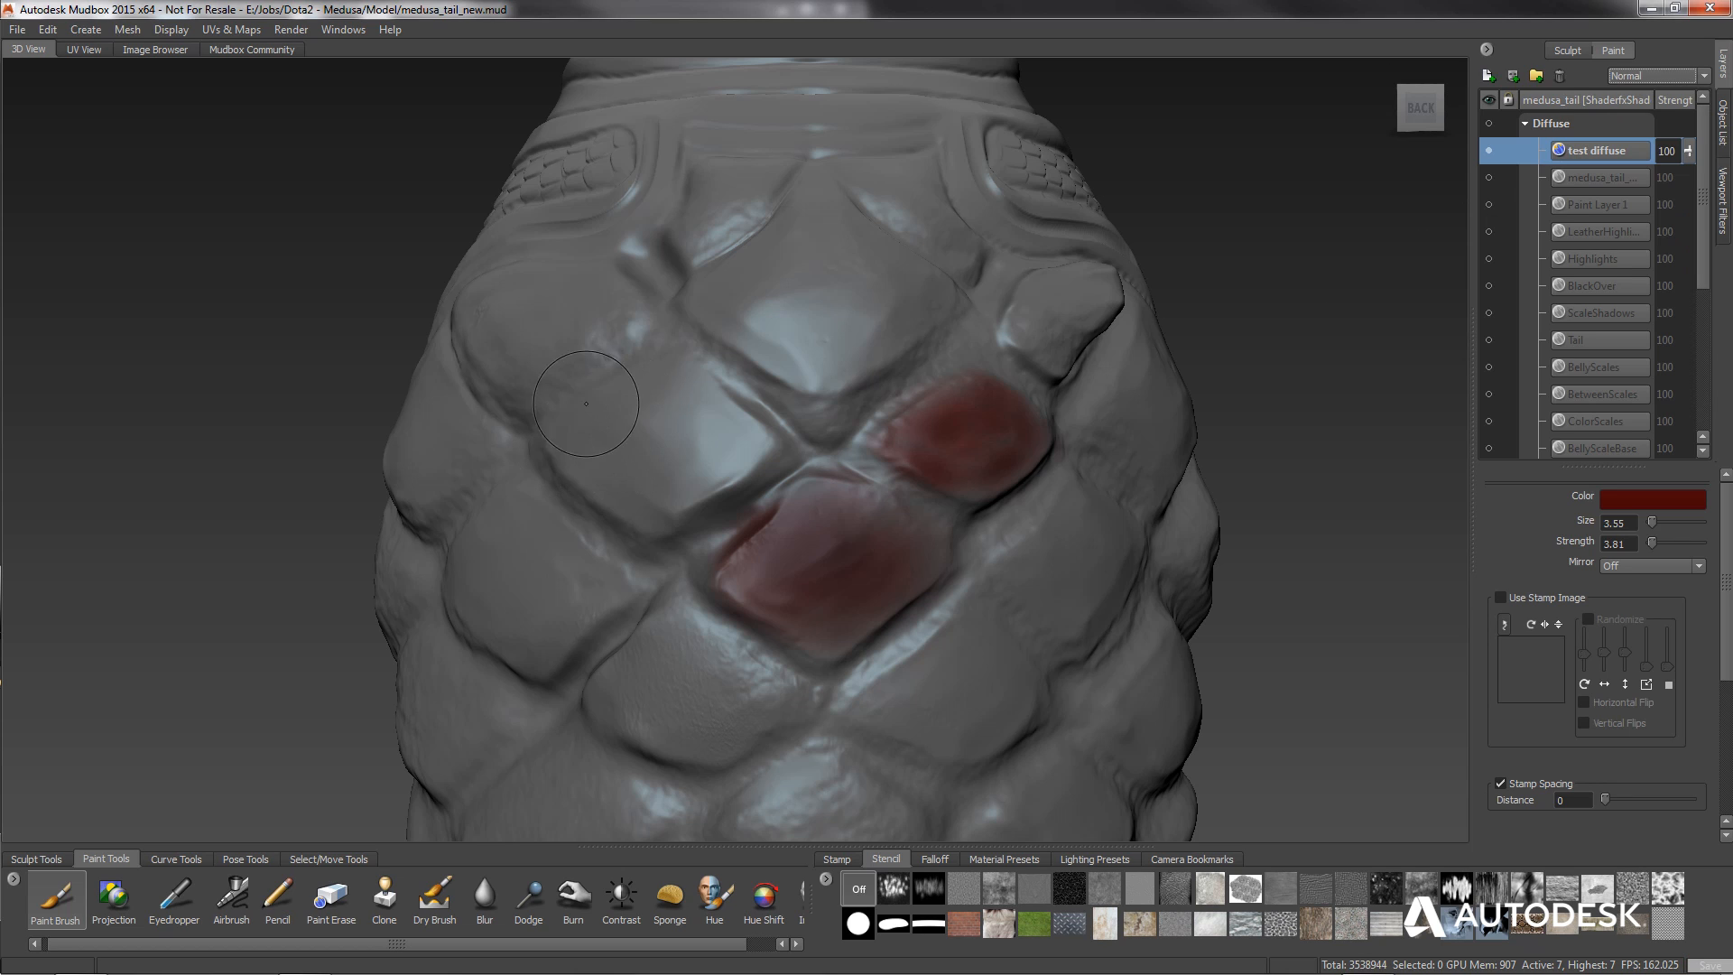
mouse_move(619, 392)
left_mouse_down()
mouse_move(583, 410)
mouse_move(700, 389)
mouse_move(632, 443)
mouse_move(741, 487)
mouse_move(657, 515)
mouse_move(722, 429)
mouse_move(682, 379)
mouse_move(641, 365)
mouse_move(709, 442)
mouse_move(767, 452)
mouse_move(722, 488)
mouse_move(746, 471)
mouse_move(601, 505)
mouse_move(568, 424)
mouse_move(630, 395)
mouse_move(745, 420)
left_mouse_up()
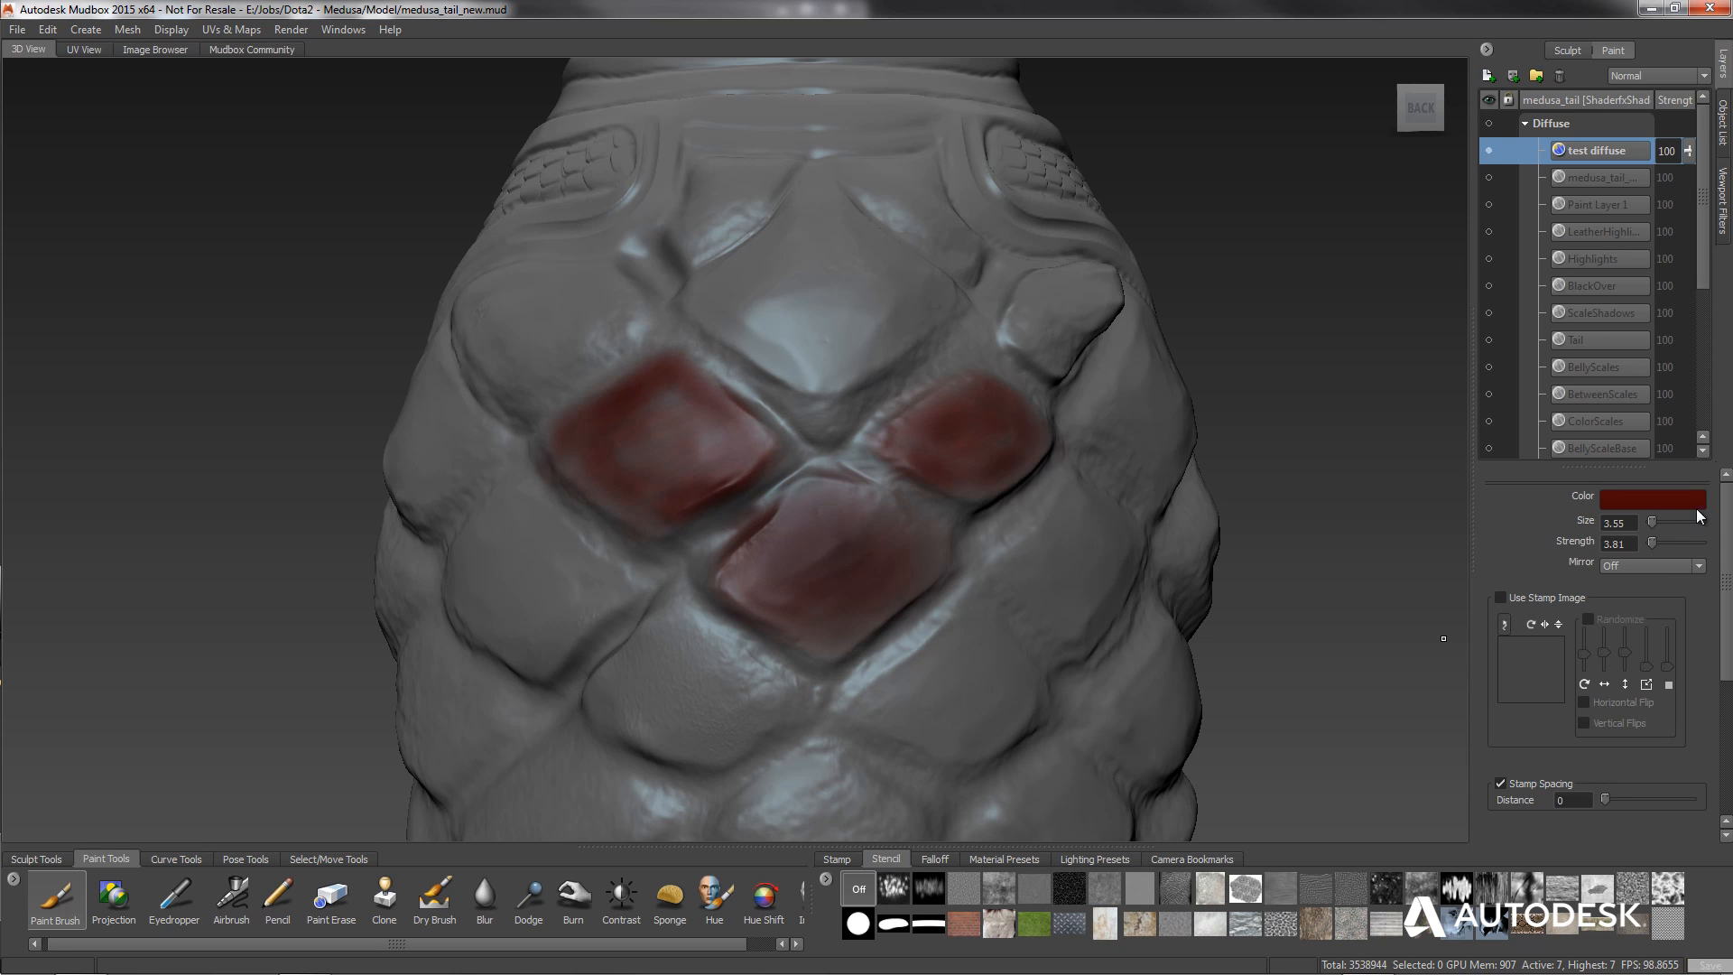
Set the brush color to a near-black brown and shade the grooves around and between the three red scales.
left_click(1696, 501)
left_click_drag(230, 487, 287, 465)
mouse_move(1000, 347)
left_mouse_down()
mouse_move(830, 453)
mouse_move(934, 522)
left_mouse_up()
mouse_move(1011, 578)
left_mouse_down("alt")
mouse_move(884, 560)
mouse_move(902, 469)
mouse_move(672, 643)
left_mouse_up("alt")
mouse_move(672, 642)
left_mouse_down("alt")
mouse_move(840, 621)
mouse_move(763, 550)
mouse_move(794, 546)
left_mouse_up("alt")
mouse_move(853, 452)
left_mouse_down()
mouse_move(804, 487)
mouse_move(831, 473)
left_mouse_up()
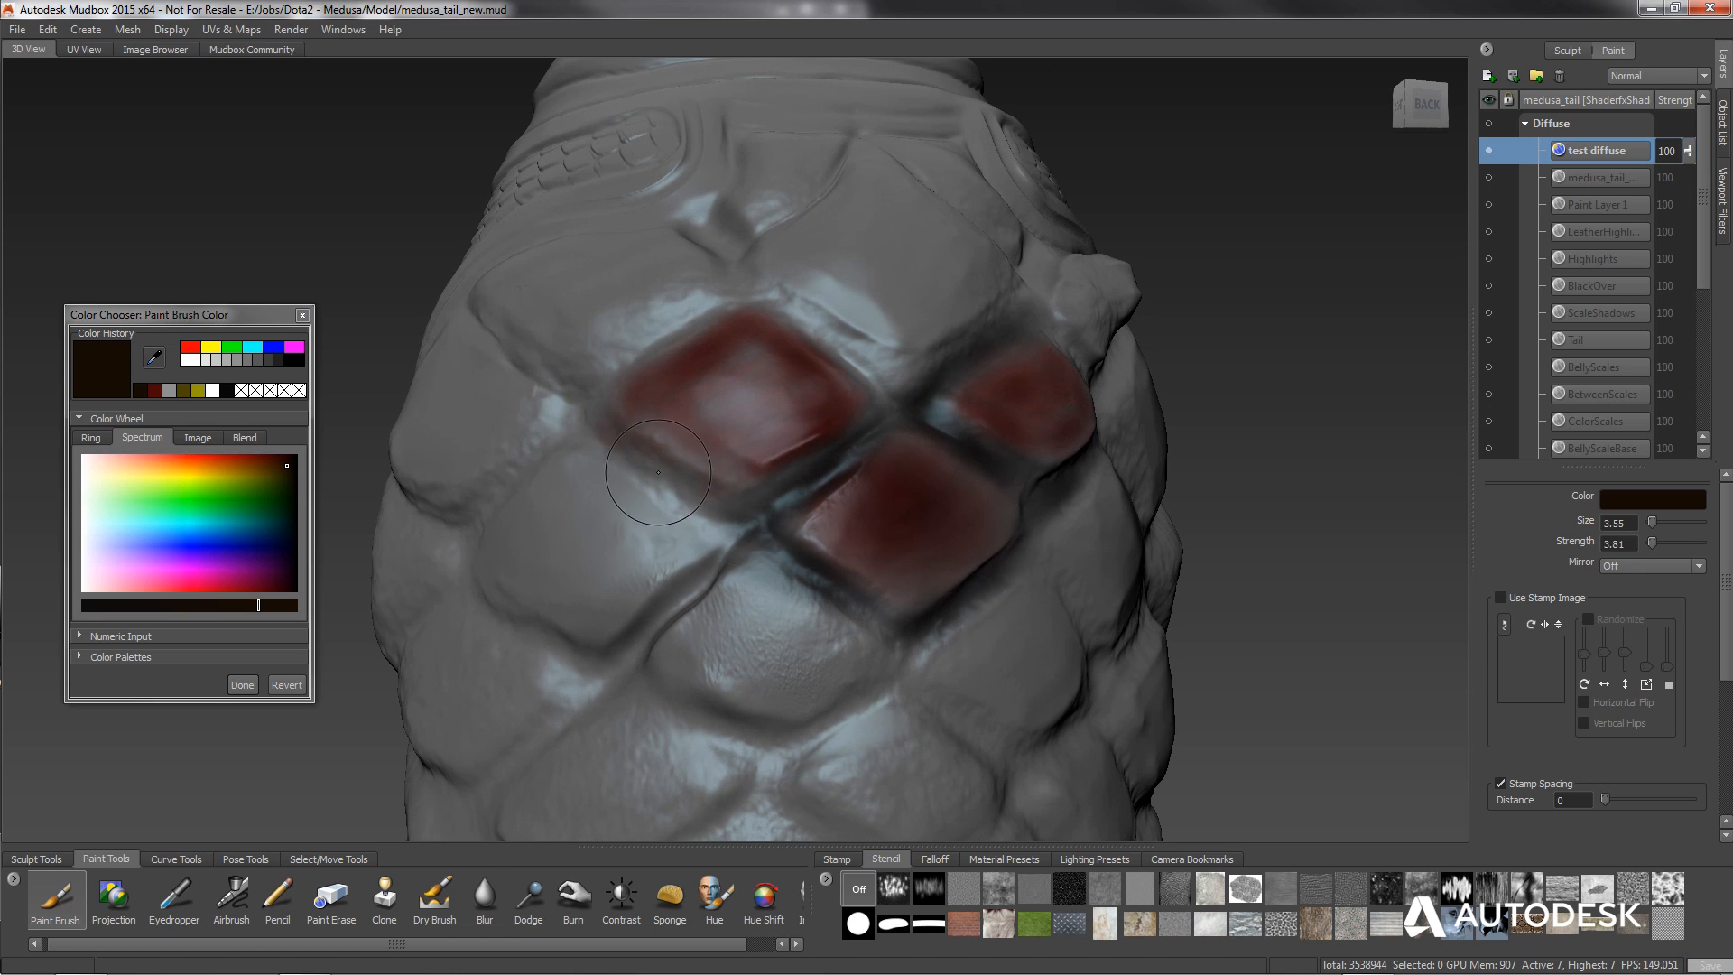
Shade the grooves below the upper central scale and beside the right-hand red scale with the near-black brown.
mouse_move(651, 485)
left_mouse_down("alt")
mouse_move(795, 528)
mouse_move(813, 558)
mouse_move(730, 495)
mouse_move(835, 381)
mouse_move(682, 465)
left_mouse_up("alt")
mouse_move(883, 483)
left_mouse_down("alt")
mouse_move(863, 483)
mouse_move(796, 398)
left_mouse_up("alt")
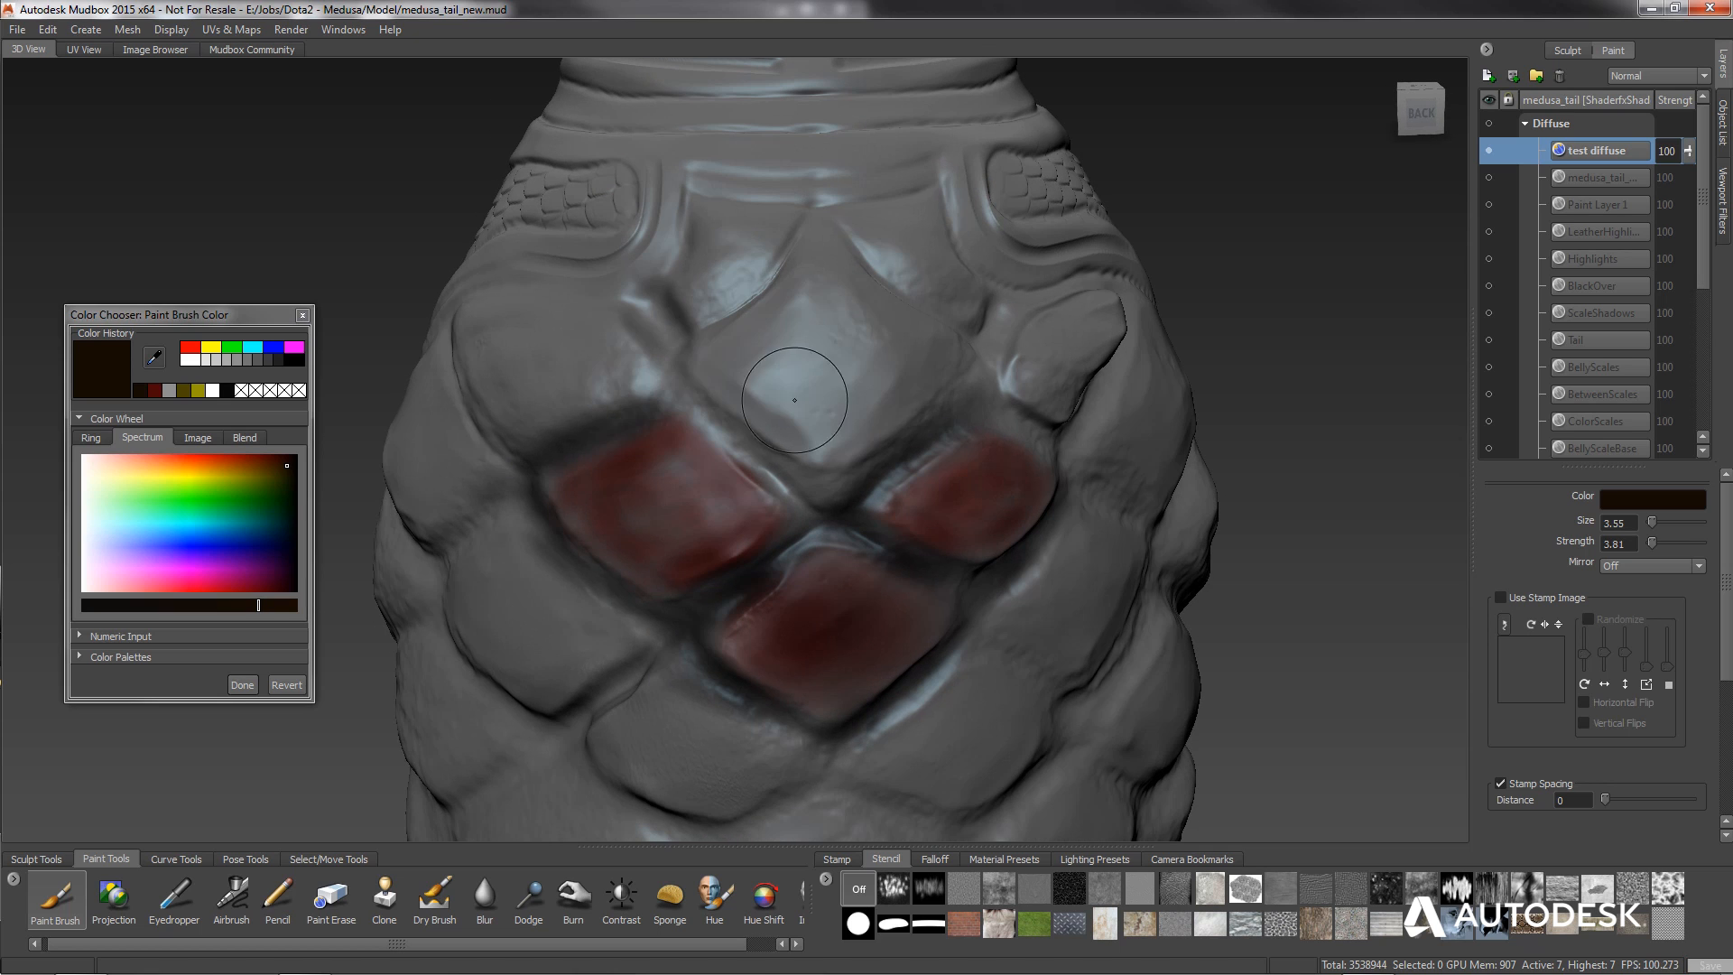
mouse_move(677, 359)
left_mouse_down()
mouse_move(646, 327)
mouse_move(664, 397)
mouse_move(657, 357)
mouse_move(723, 435)
mouse_move(802, 495)
mouse_move(818, 488)
left_mouse_up()
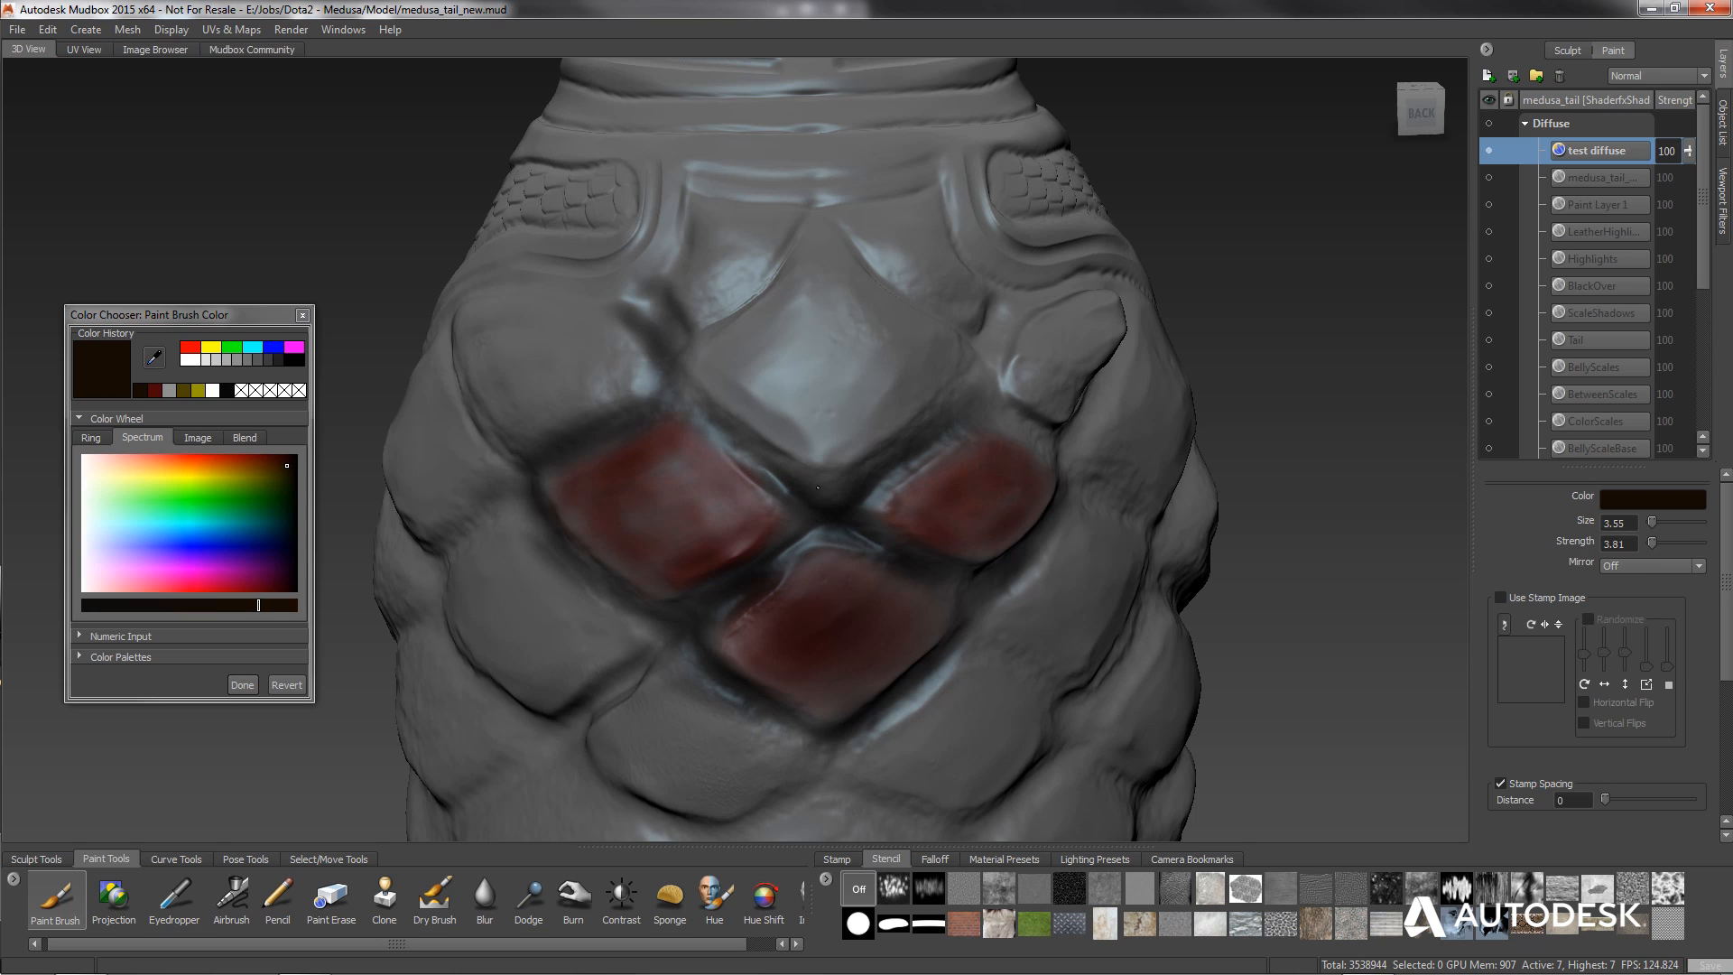
left_click_drag(984, 348, 826, 401, "alt")
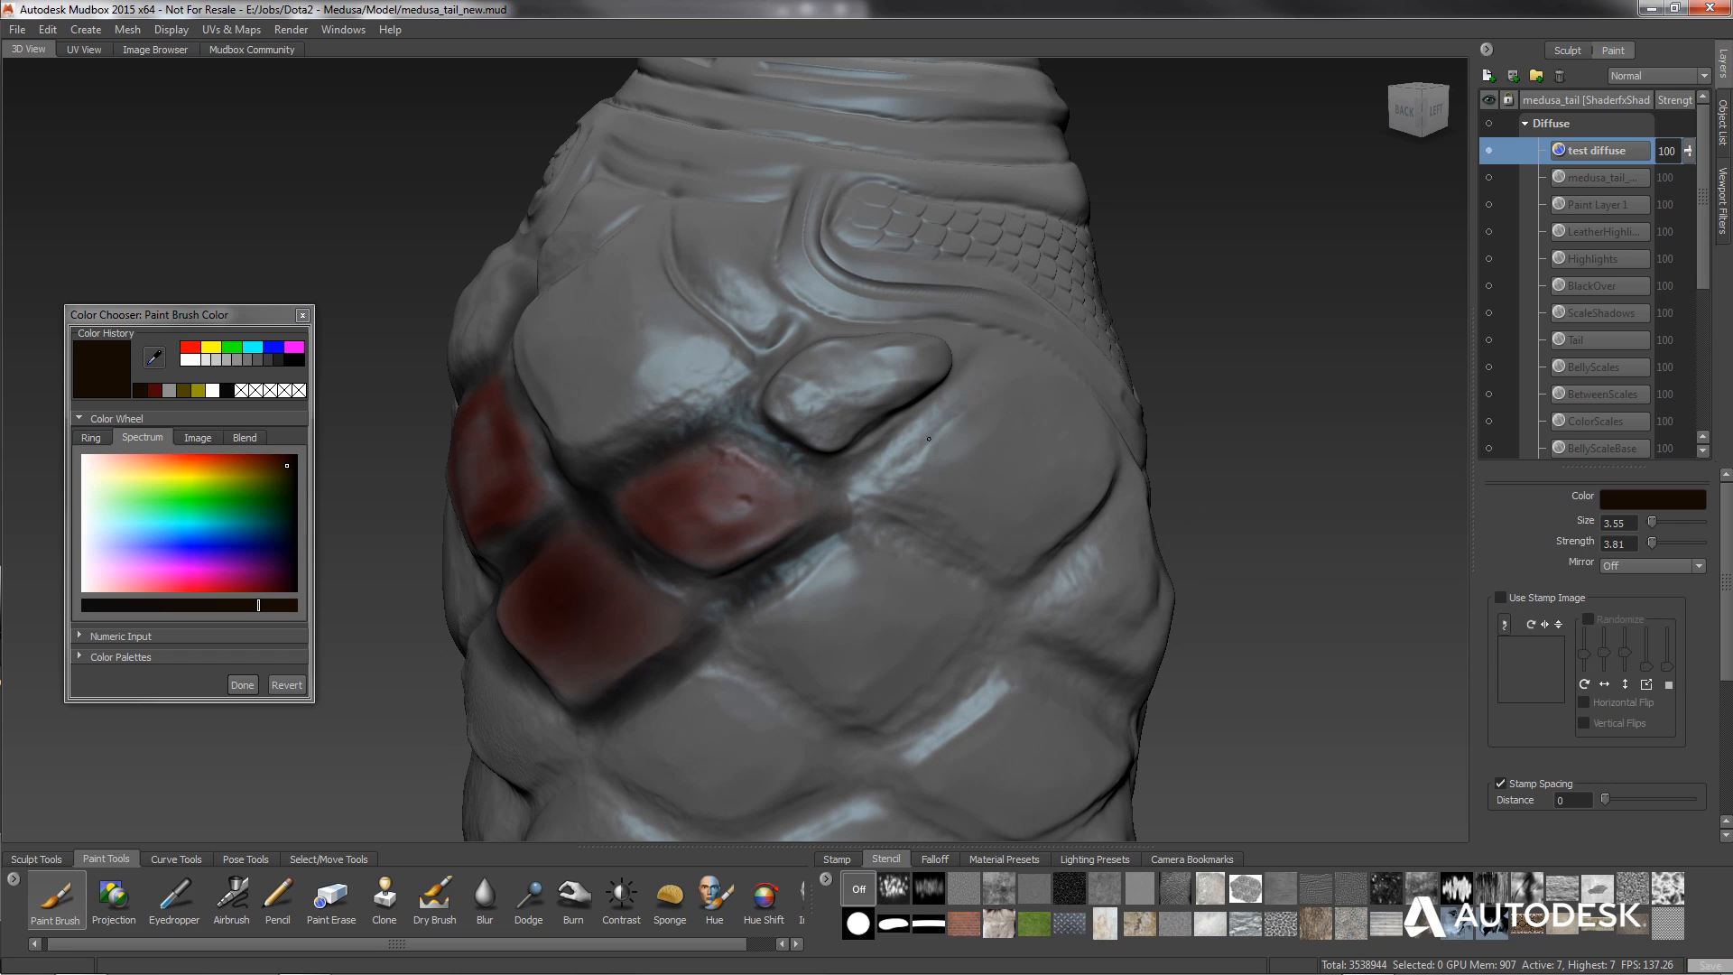
mouse_move(929, 439)
left_mouse_down()
mouse_move(980, 388)
mouse_move(805, 573)
left_mouse_up()
left_click_drag(921, 533, 987, 583)
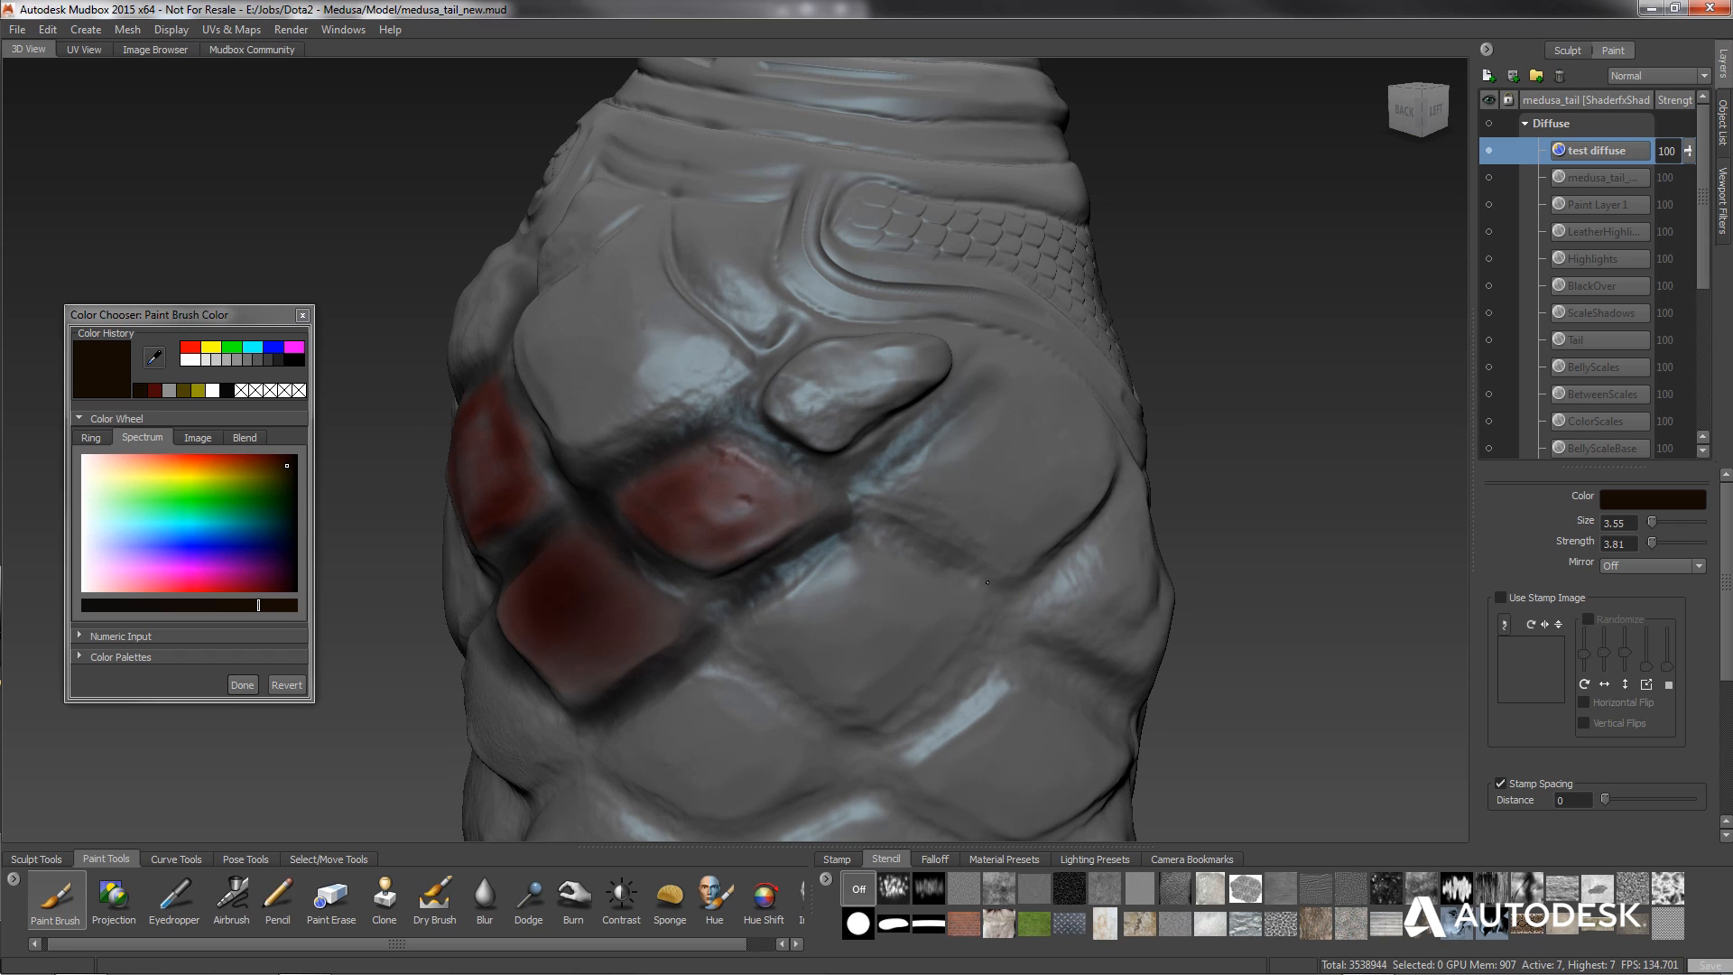
Extend the near-black brown shading along the grooves between the unpainted scales on the left flank and farther down the tail.
left_click_drag(875, 591, 777, 559, "alt")
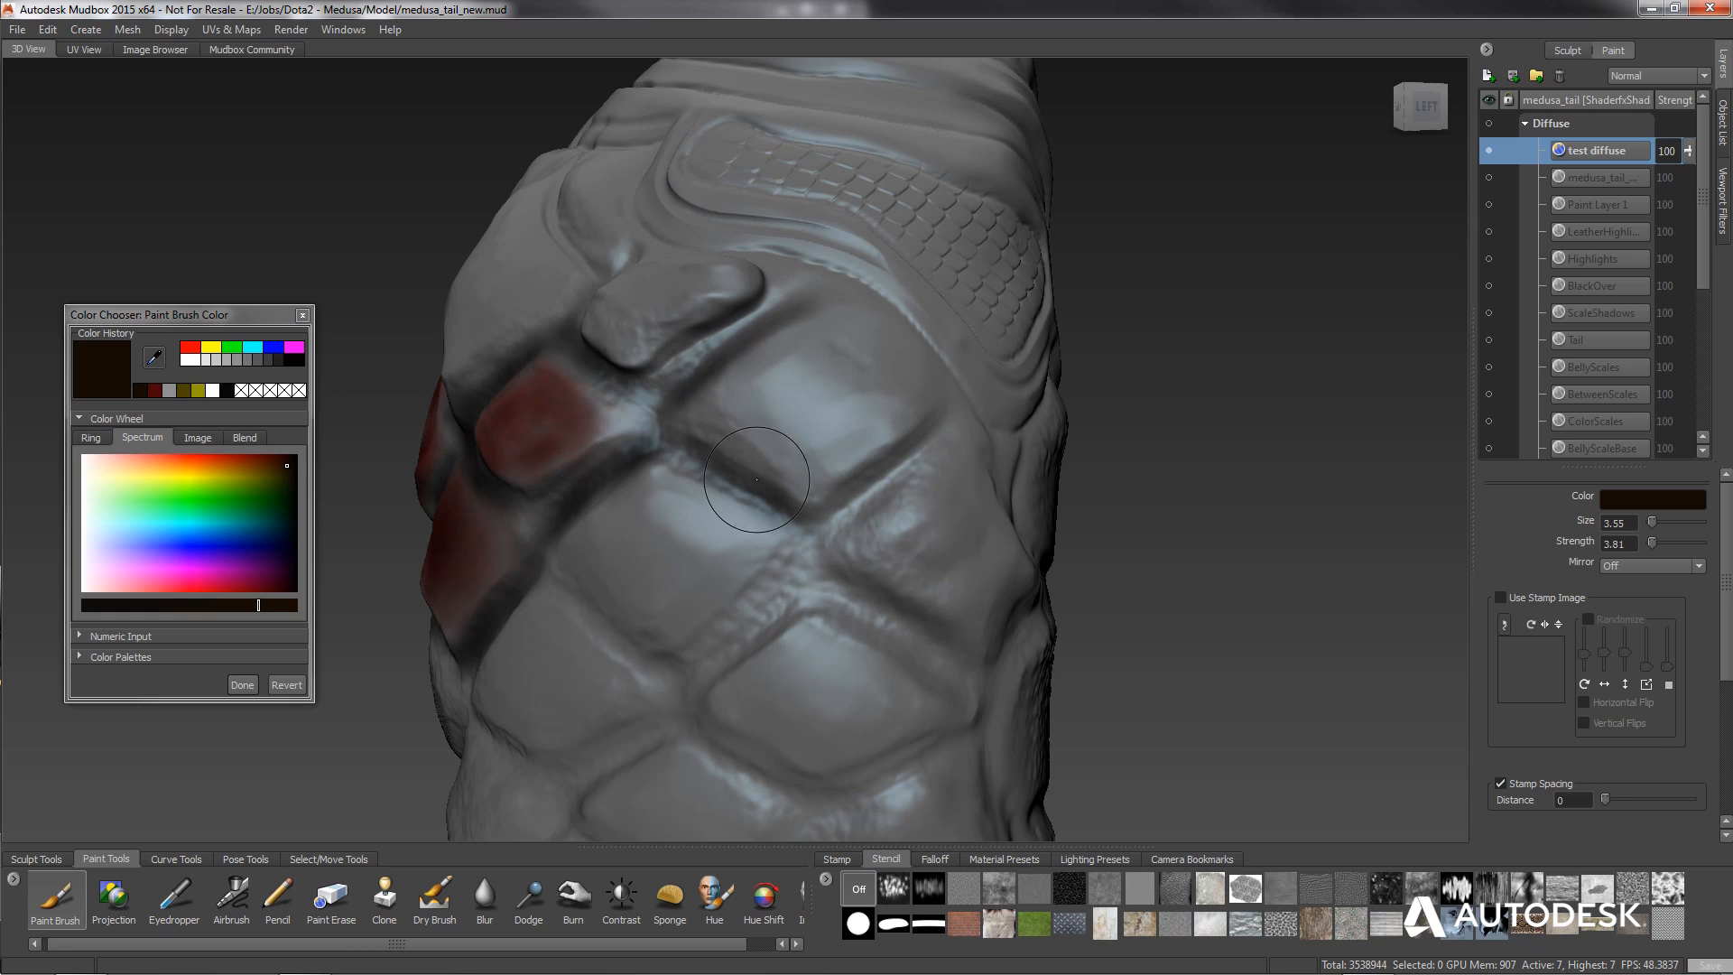
left_click_drag(949, 421, 761, 606)
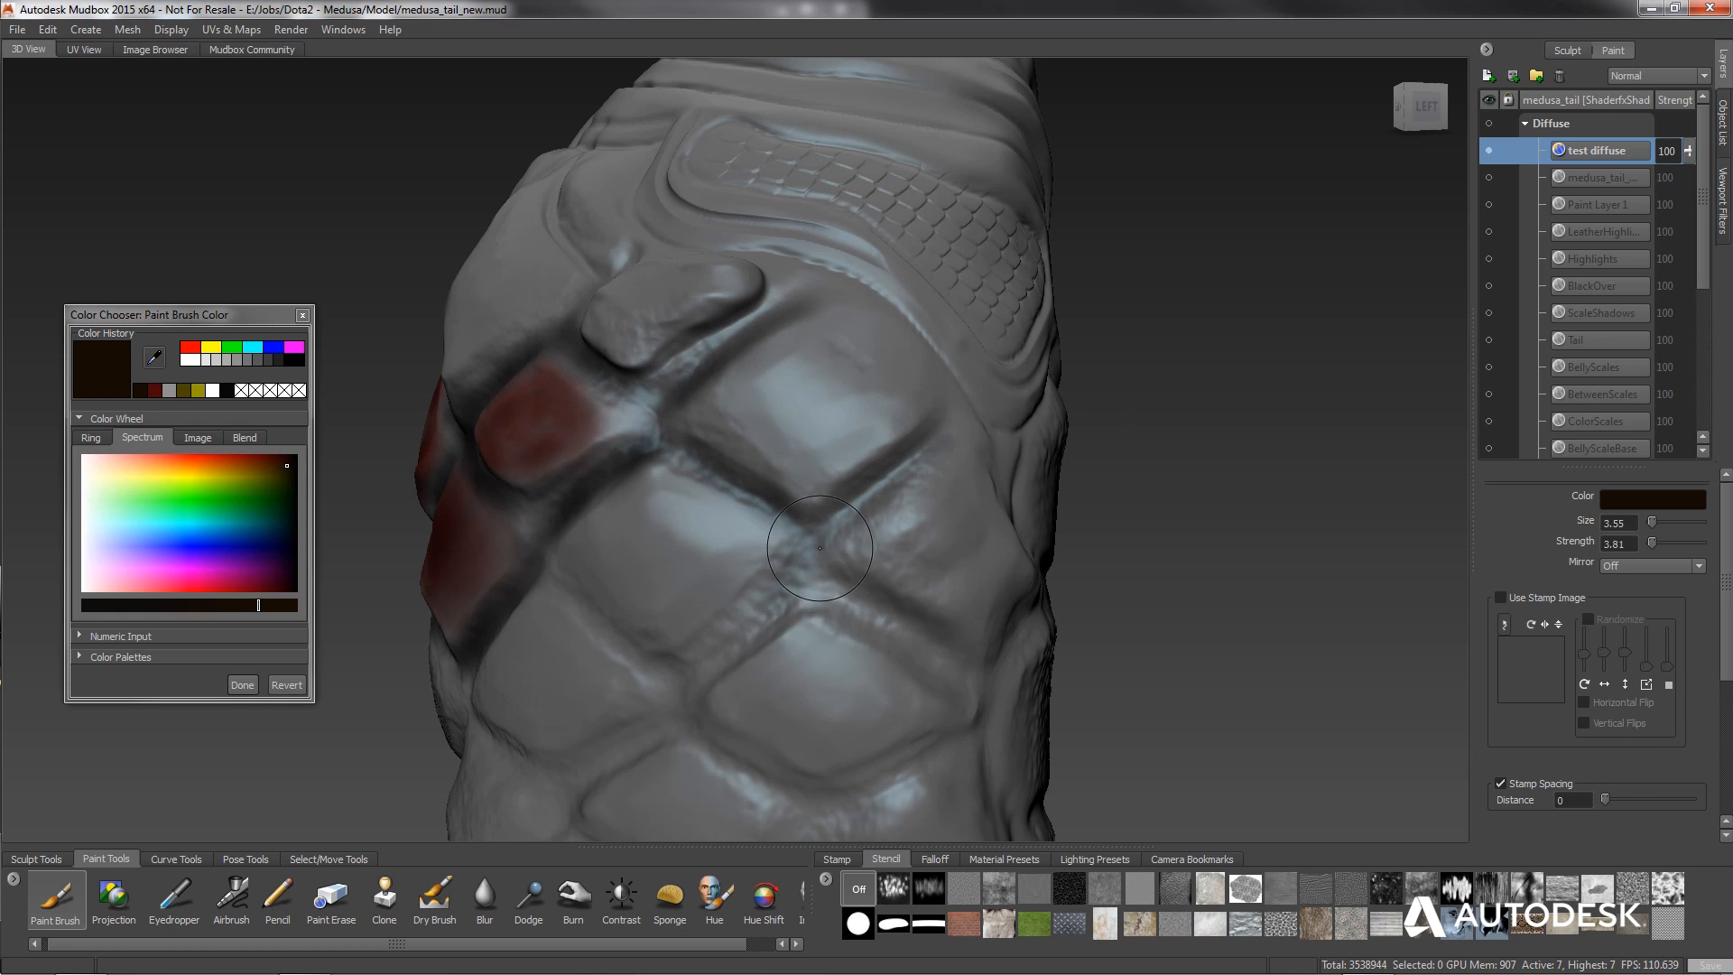
left_click_drag(820, 548, 709, 643)
left_click_drag(756, 634, 679, 688)
mouse_move(817, 575)
left_mouse_down()
mouse_move(791, 558)
mouse_move(959, 668)
mouse_move(699, 524)
left_mouse_up()
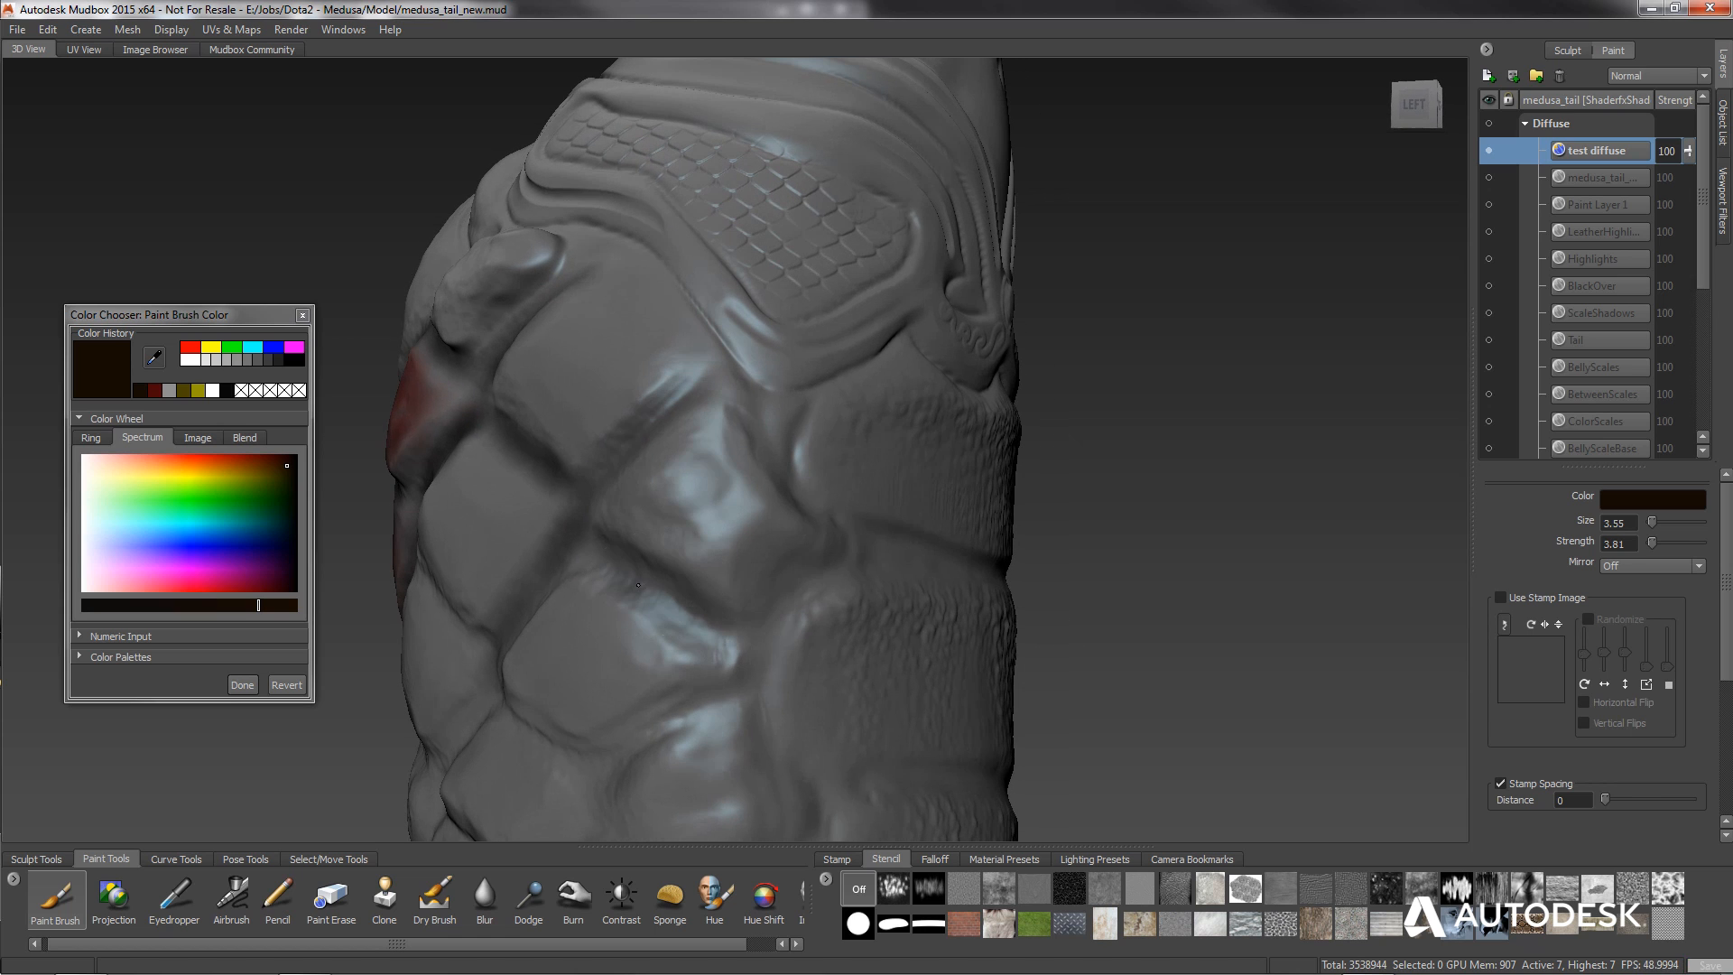
mouse_move(523, 605)
left_mouse_down("alt")
mouse_move(824, 575)
mouse_move(872, 528)
mouse_move(956, 632)
left_mouse_up("alt")
mouse_move(870, 534)
left_mouse_down()
mouse_move(985, 604)
mouse_move(1078, 619)
mouse_move(1034, 681)
mouse_move(1083, 709)
left_mouse_up()
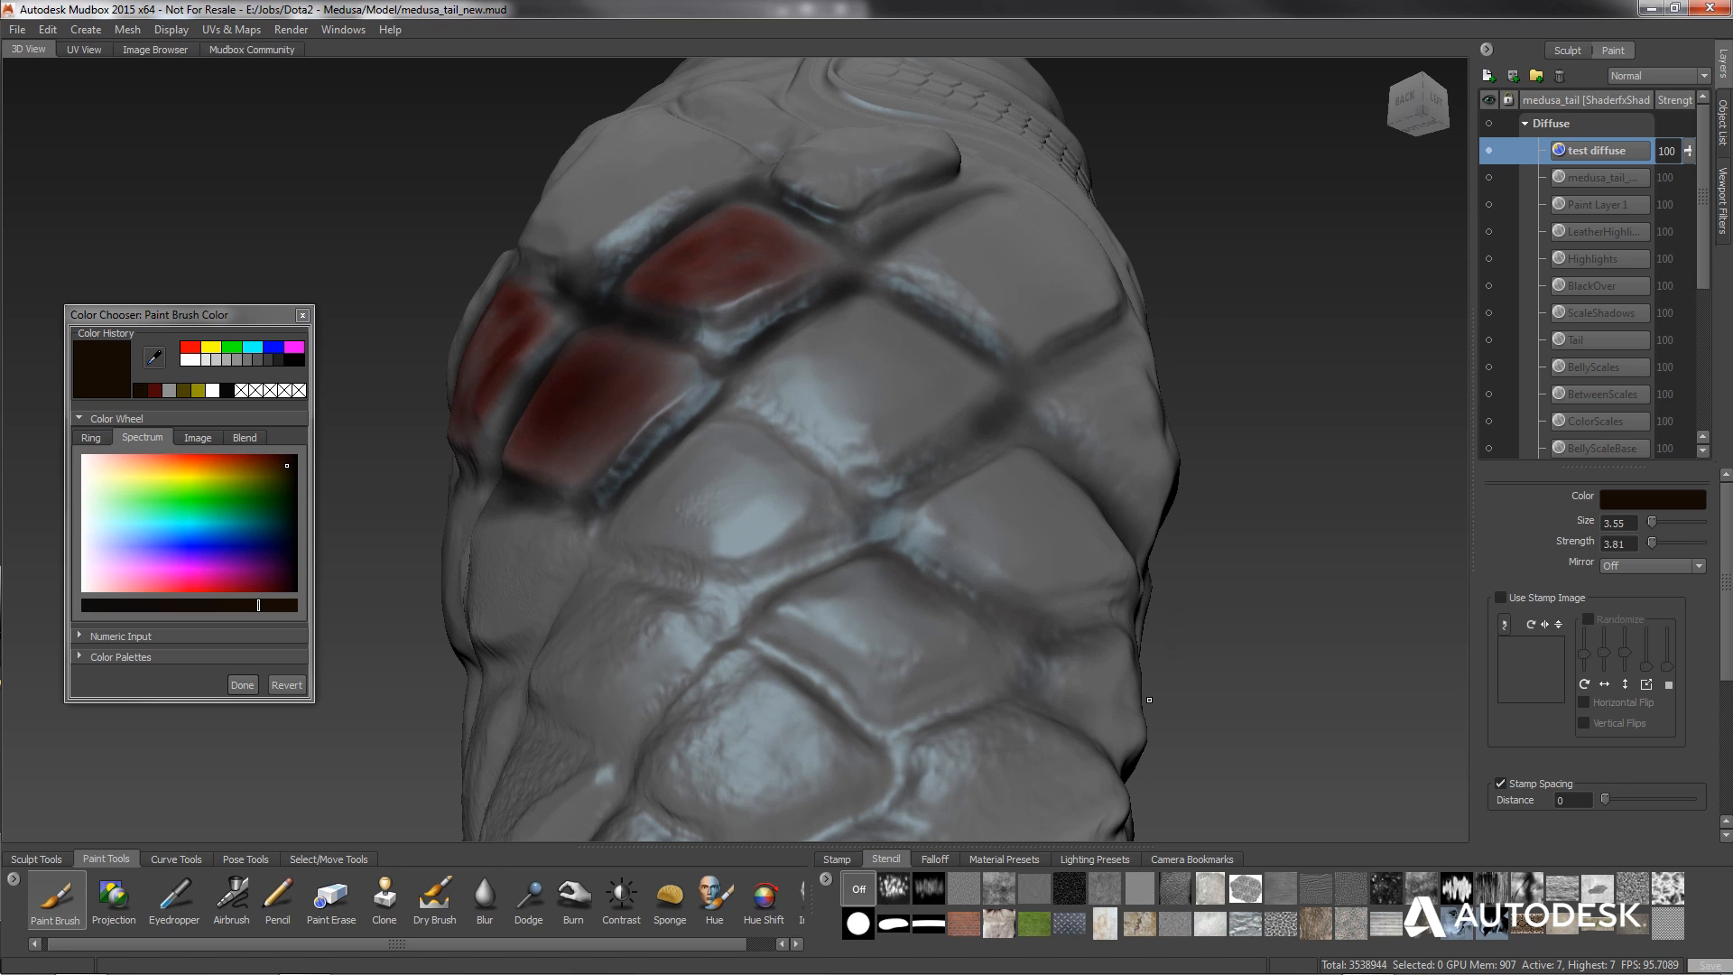
Hide the test diffuse layer and show all the other layers in the Diffuse group.
left_click_drag(964, 514, 1033, 613, "alt")
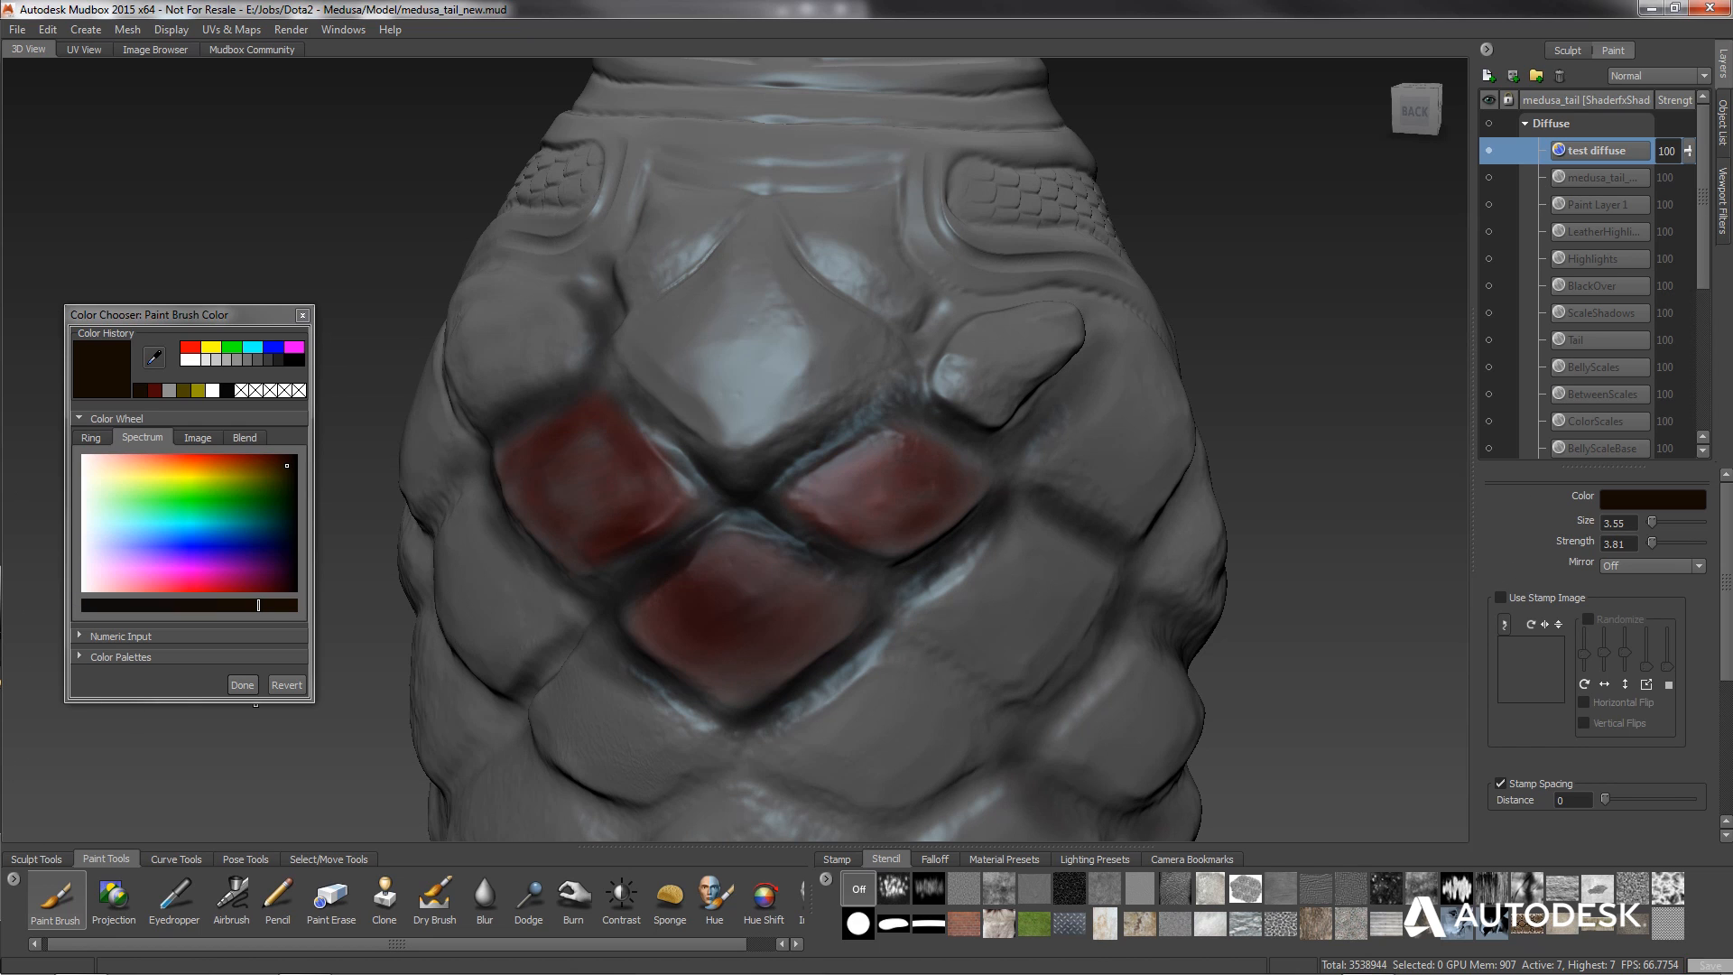
left_click(1490, 151)
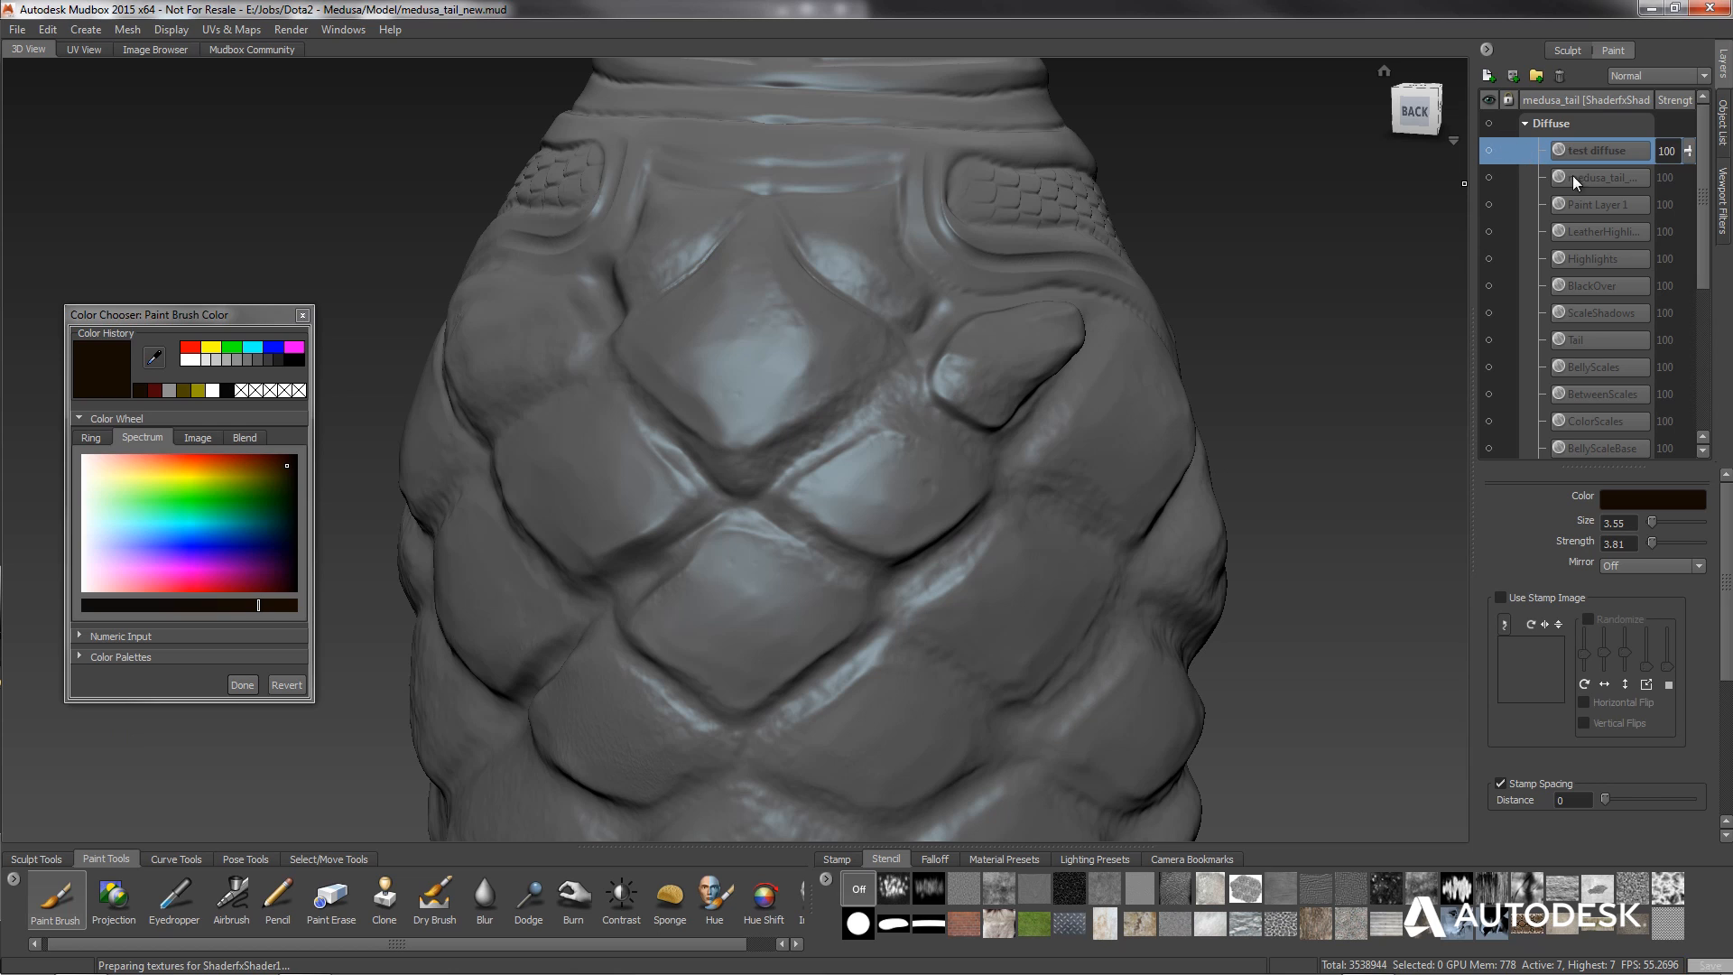
left_click(1616, 180)
left_click(1595, 202)
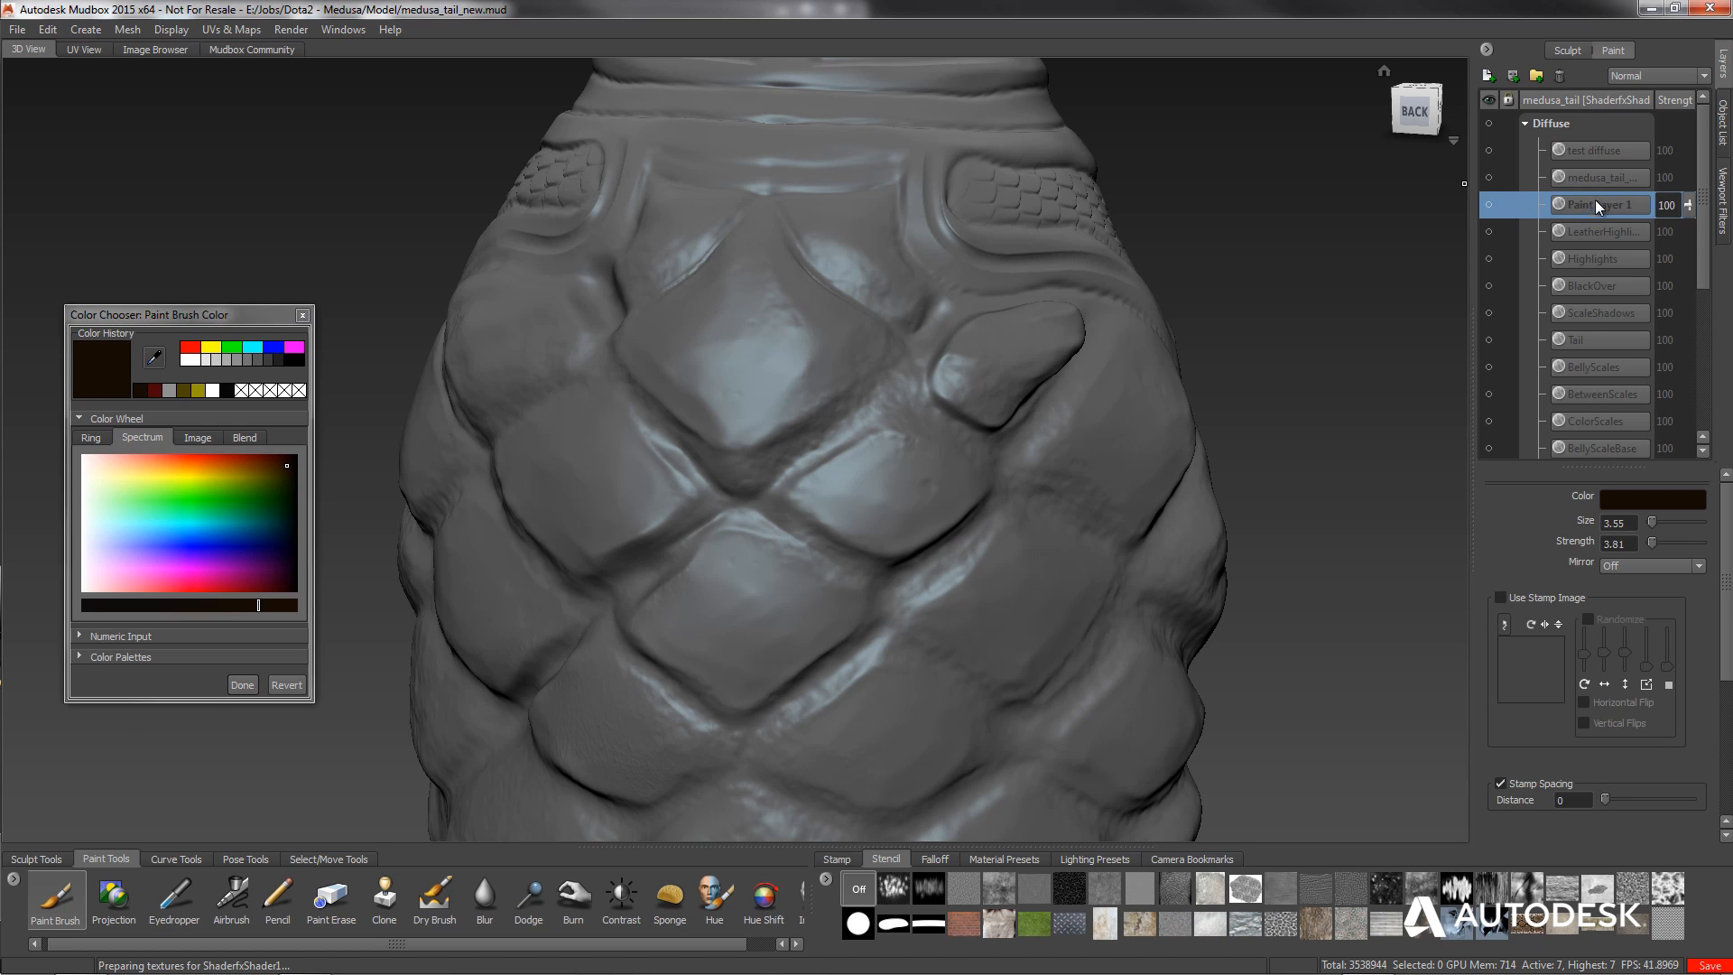
left_click(1594, 232)
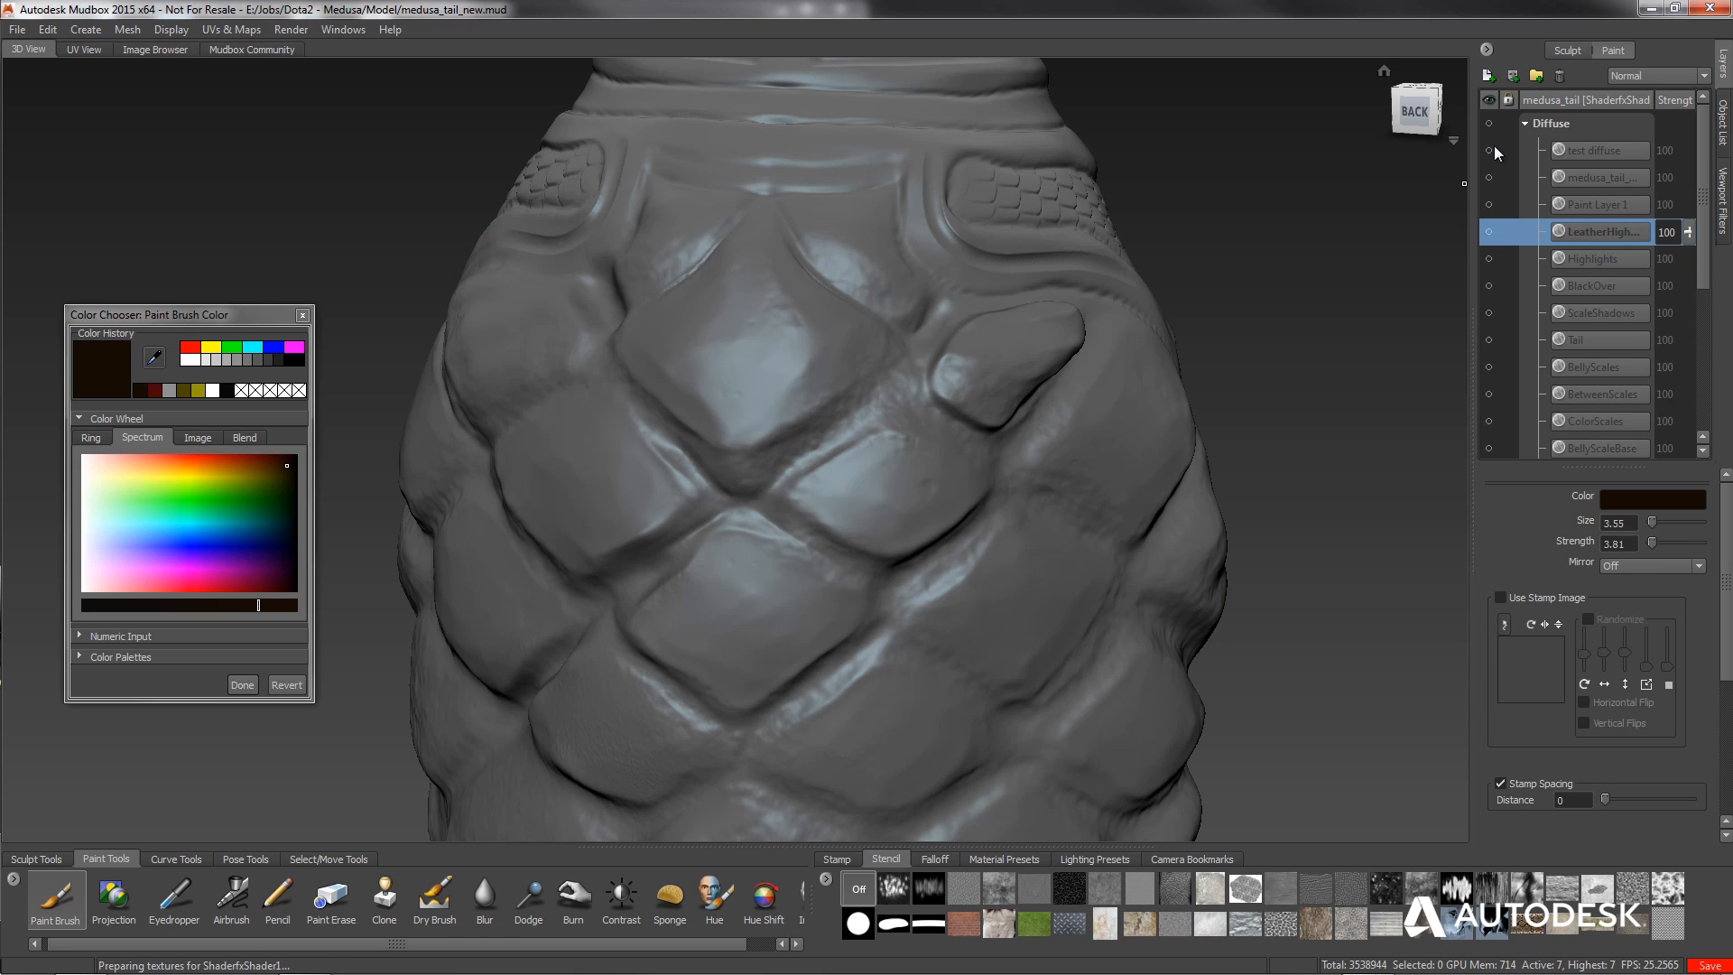
left_click(1490, 122)
left_click(1491, 124)
left_click(1489, 124)
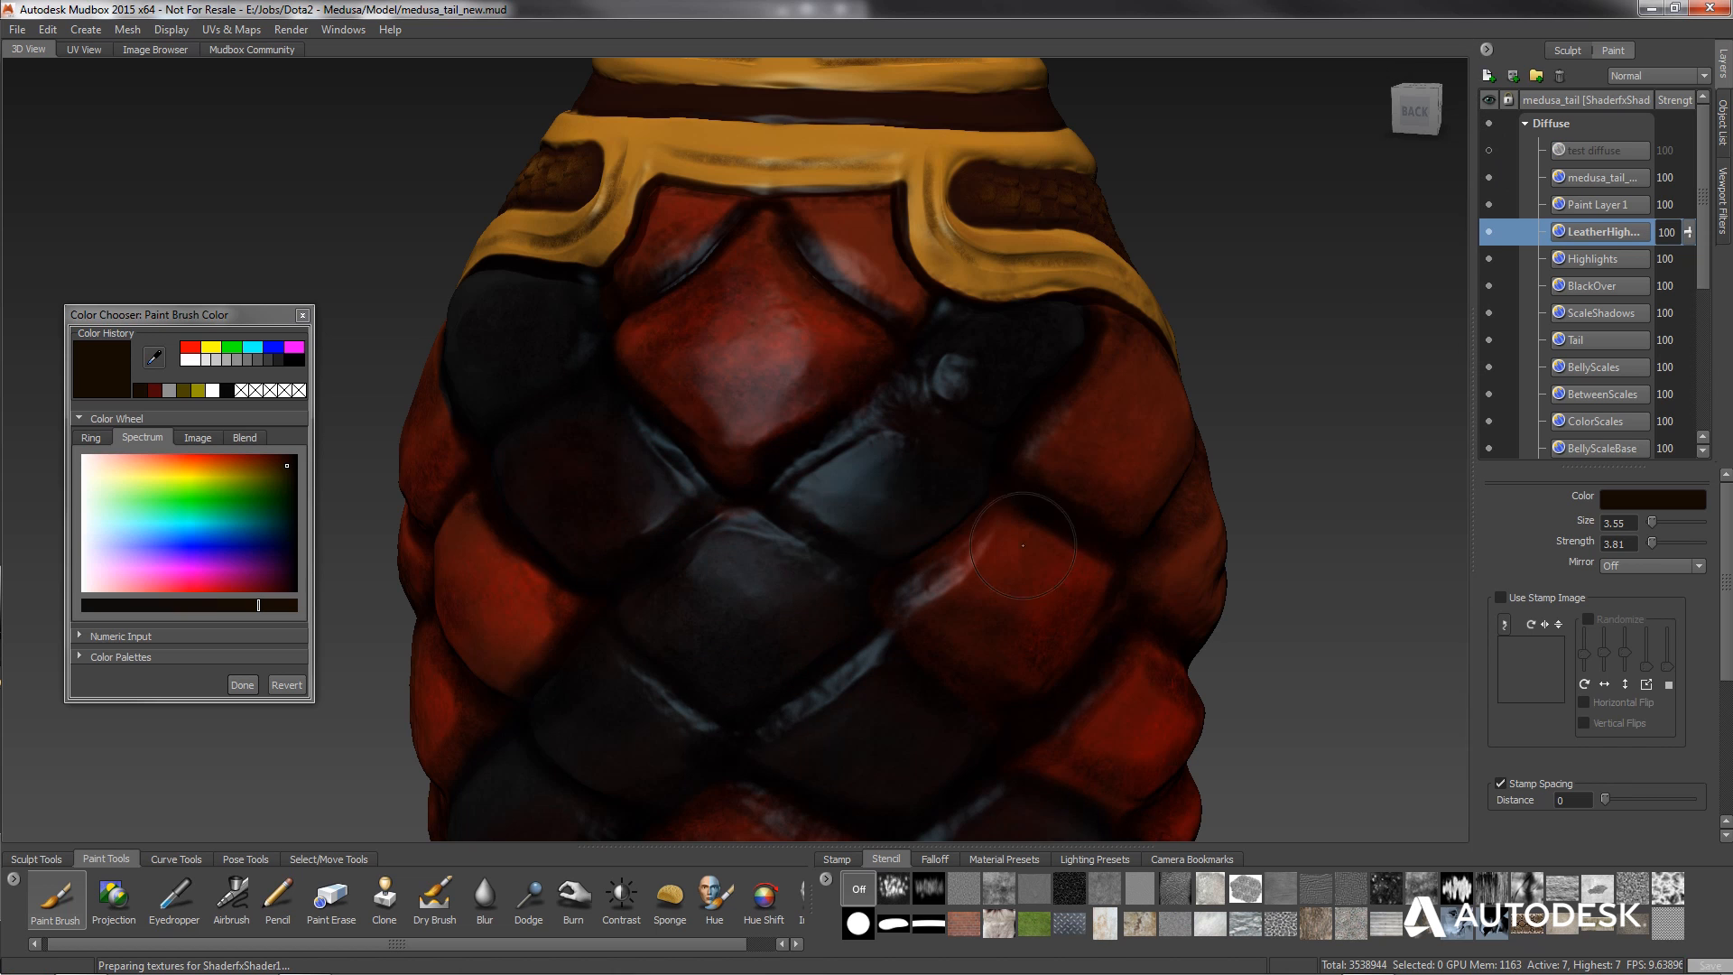
Examine the fully textured upper tail from the back and from both sides.
right_click_drag(930, 555, 1079, 510, "alt")
left_click_drag(1079, 509, 803, 417, "alt")
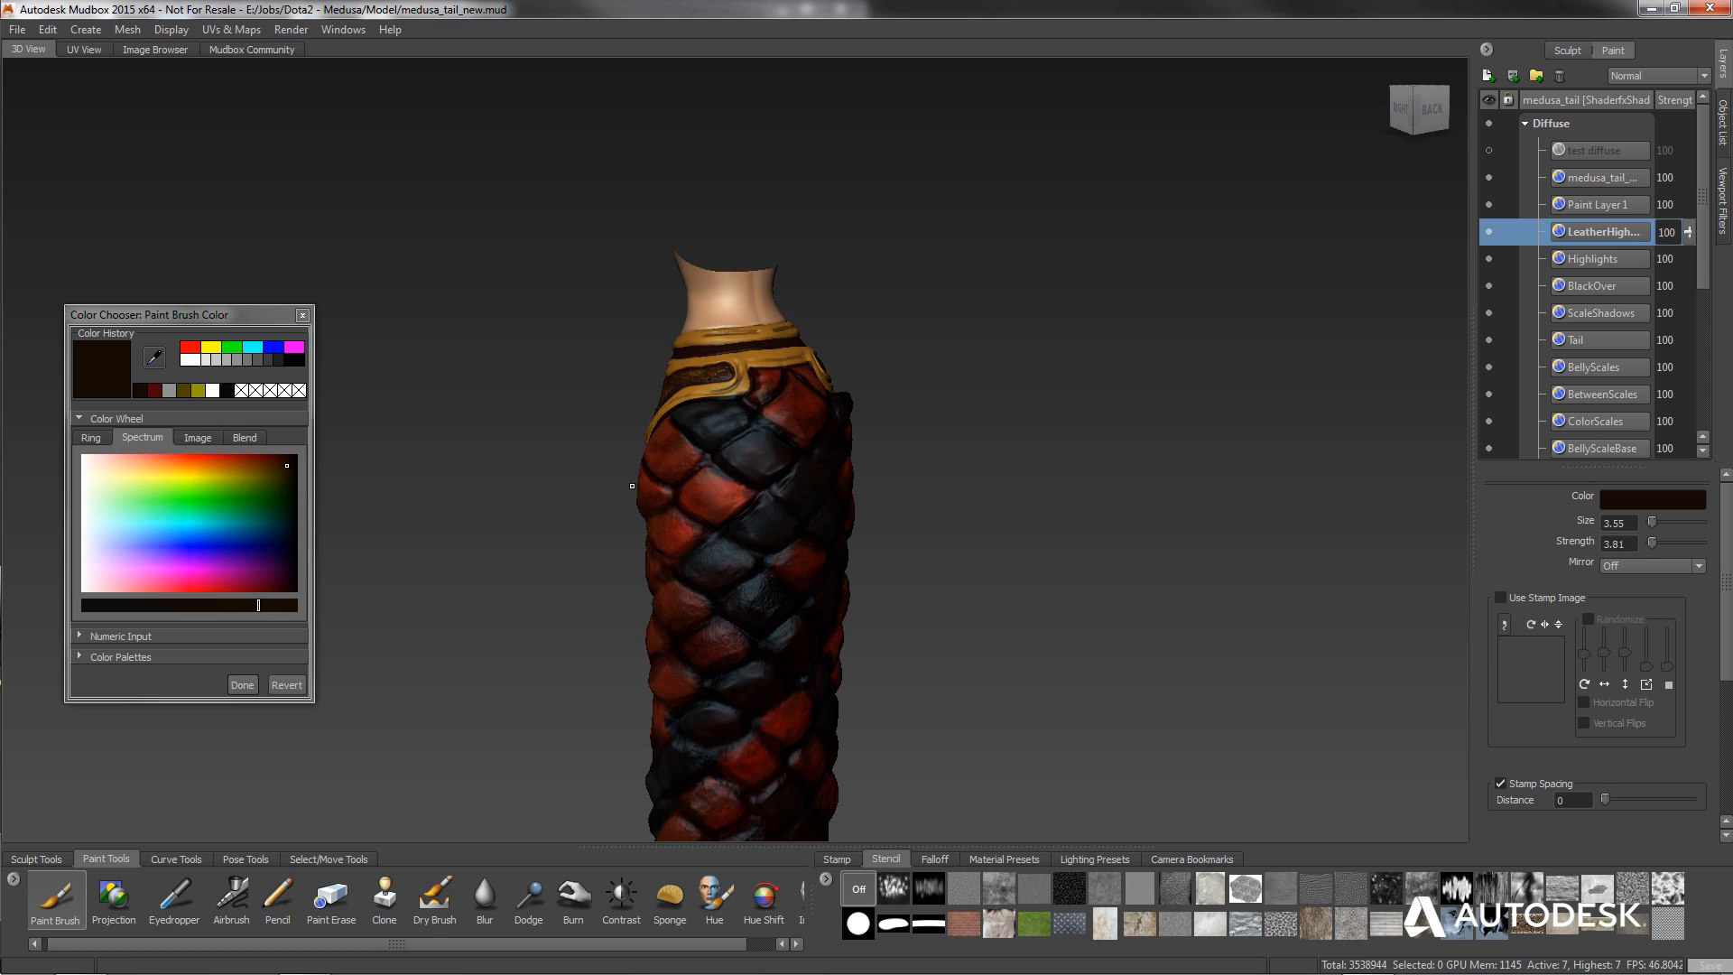
right_click_drag(744, 616, 723, 510, "alt")
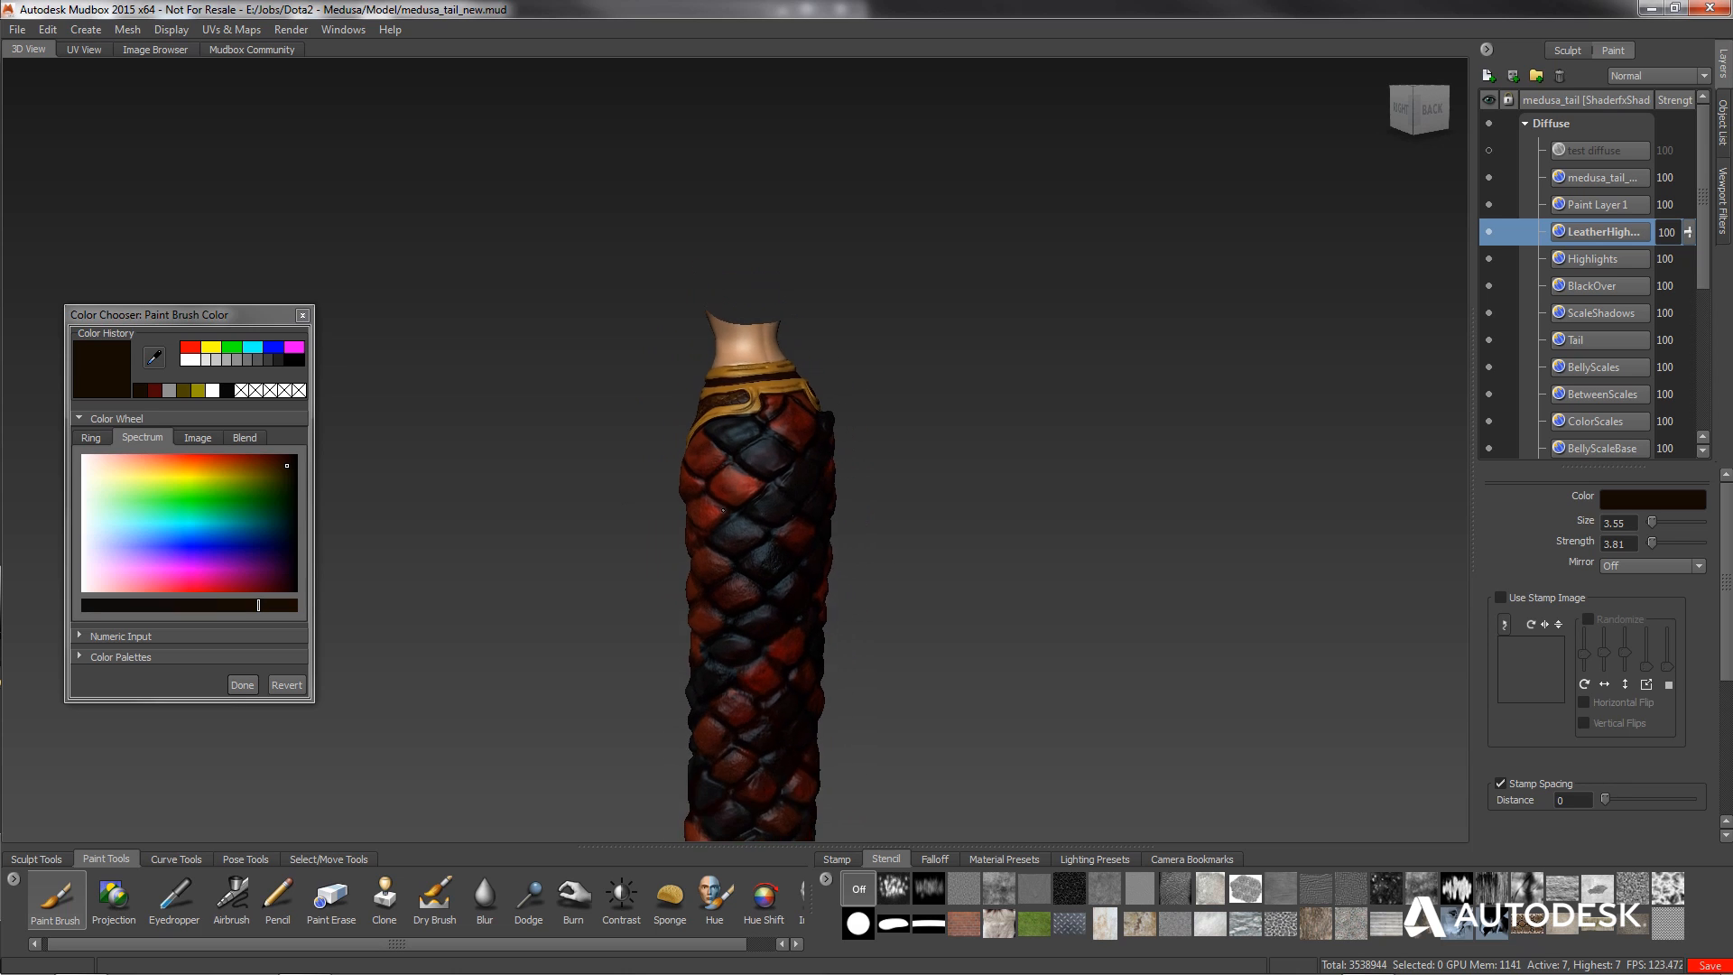
left_click_drag(770, 602, 682, 580, "alt")
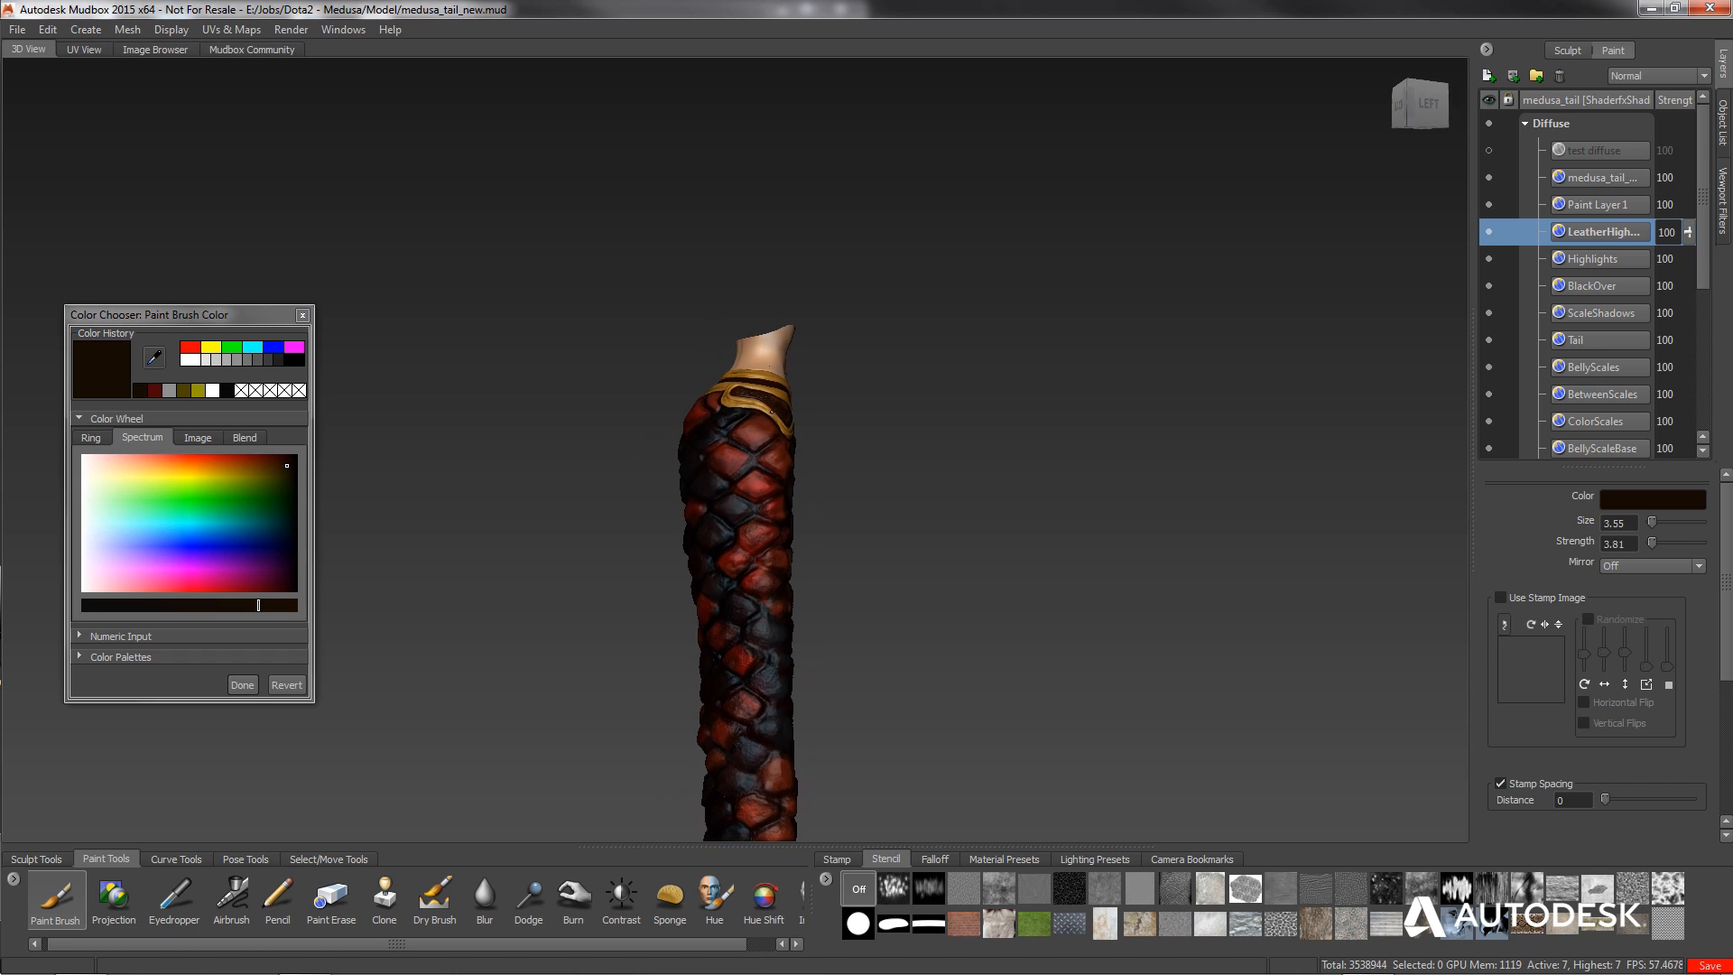
mouse_move(777, 395)
left_mouse_down("alt")
mouse_move(803, 388)
mouse_move(774, 366)
left_mouse_up("alt")
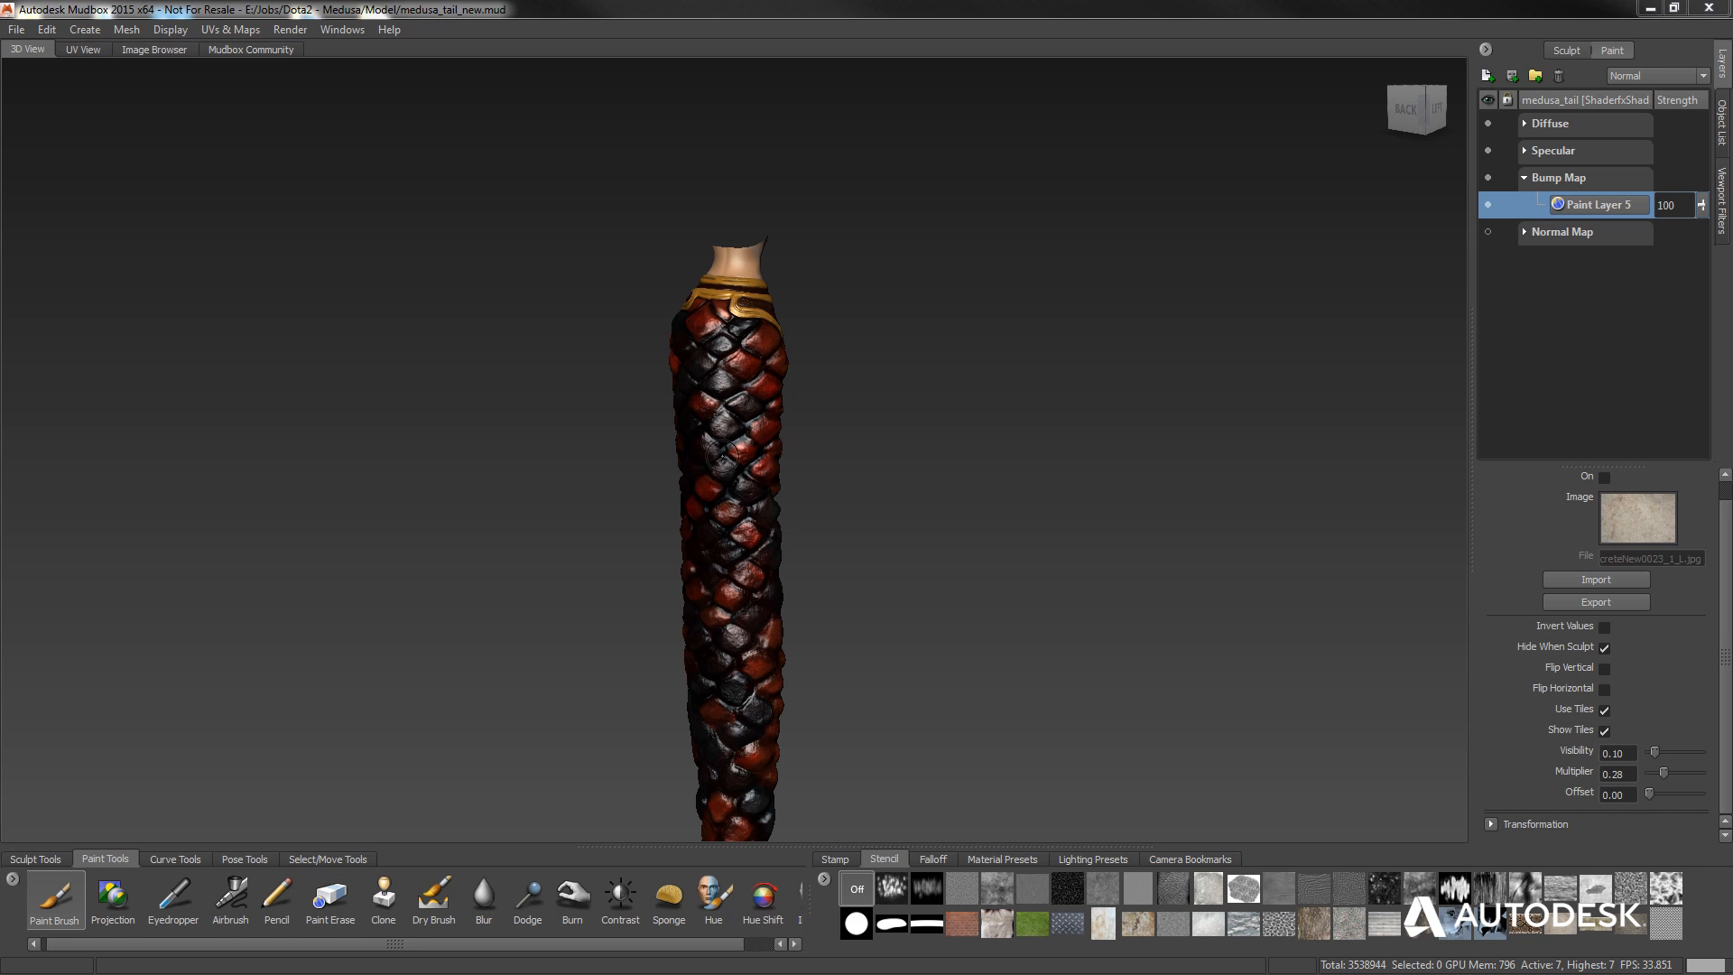
left_click_drag(722, 457, 73, 509, "alt")
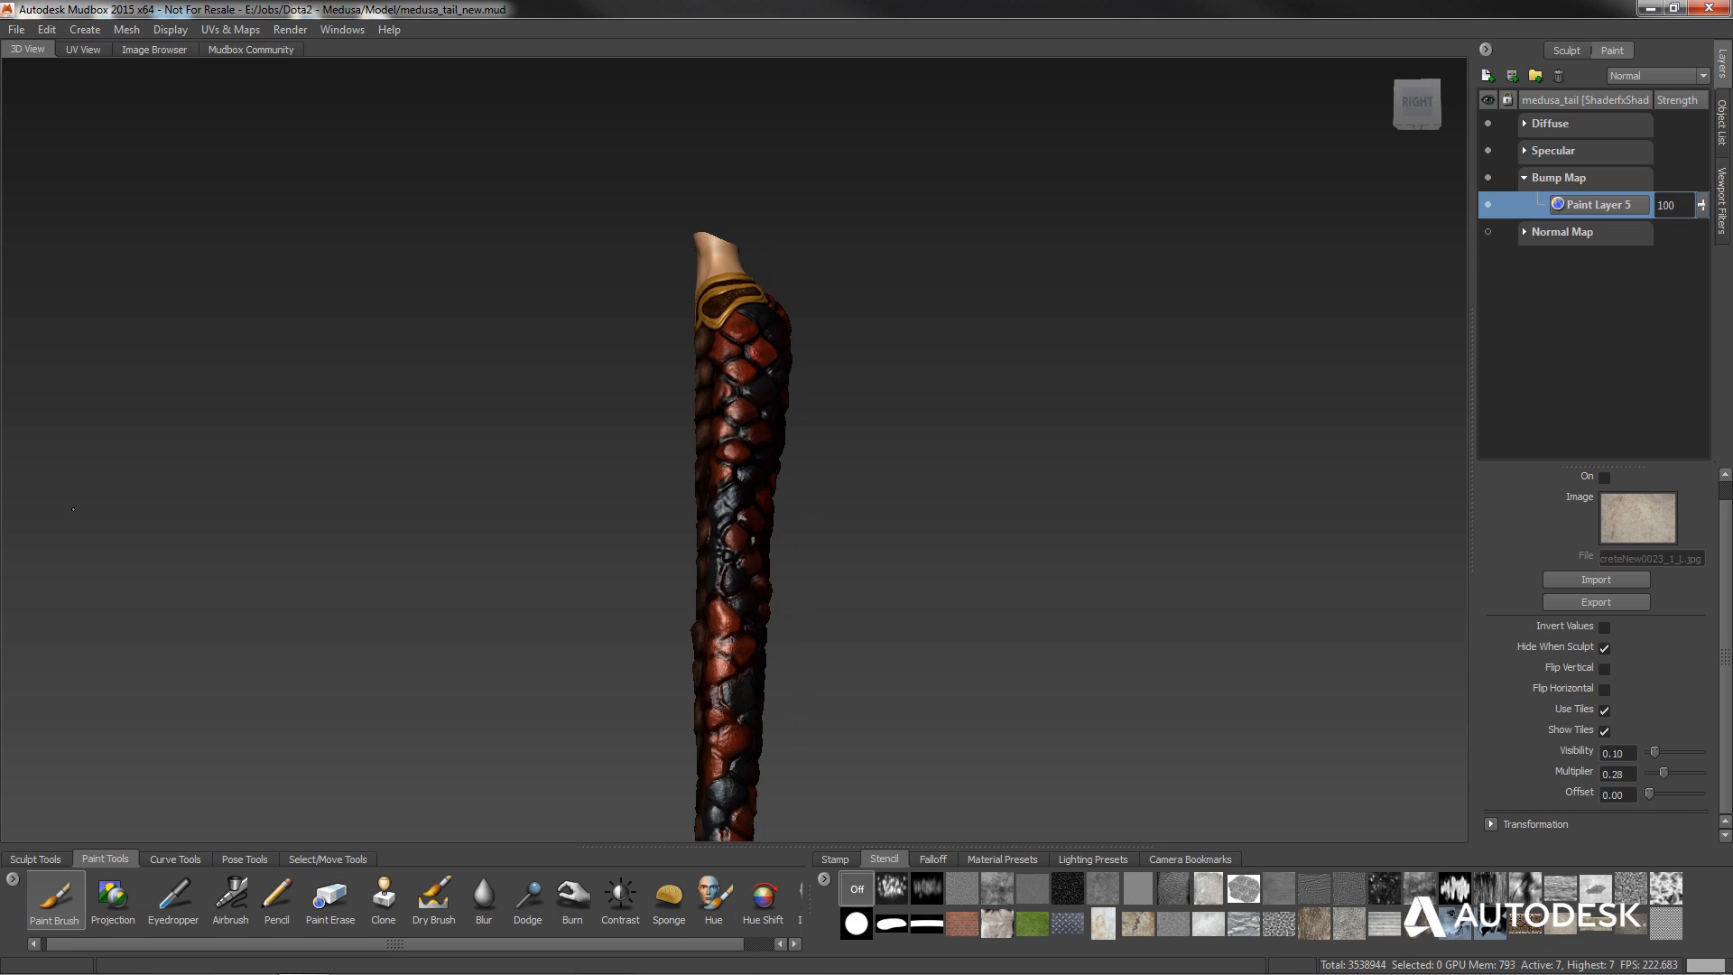
left_click_drag(723, 445, 976, 371, "alt")
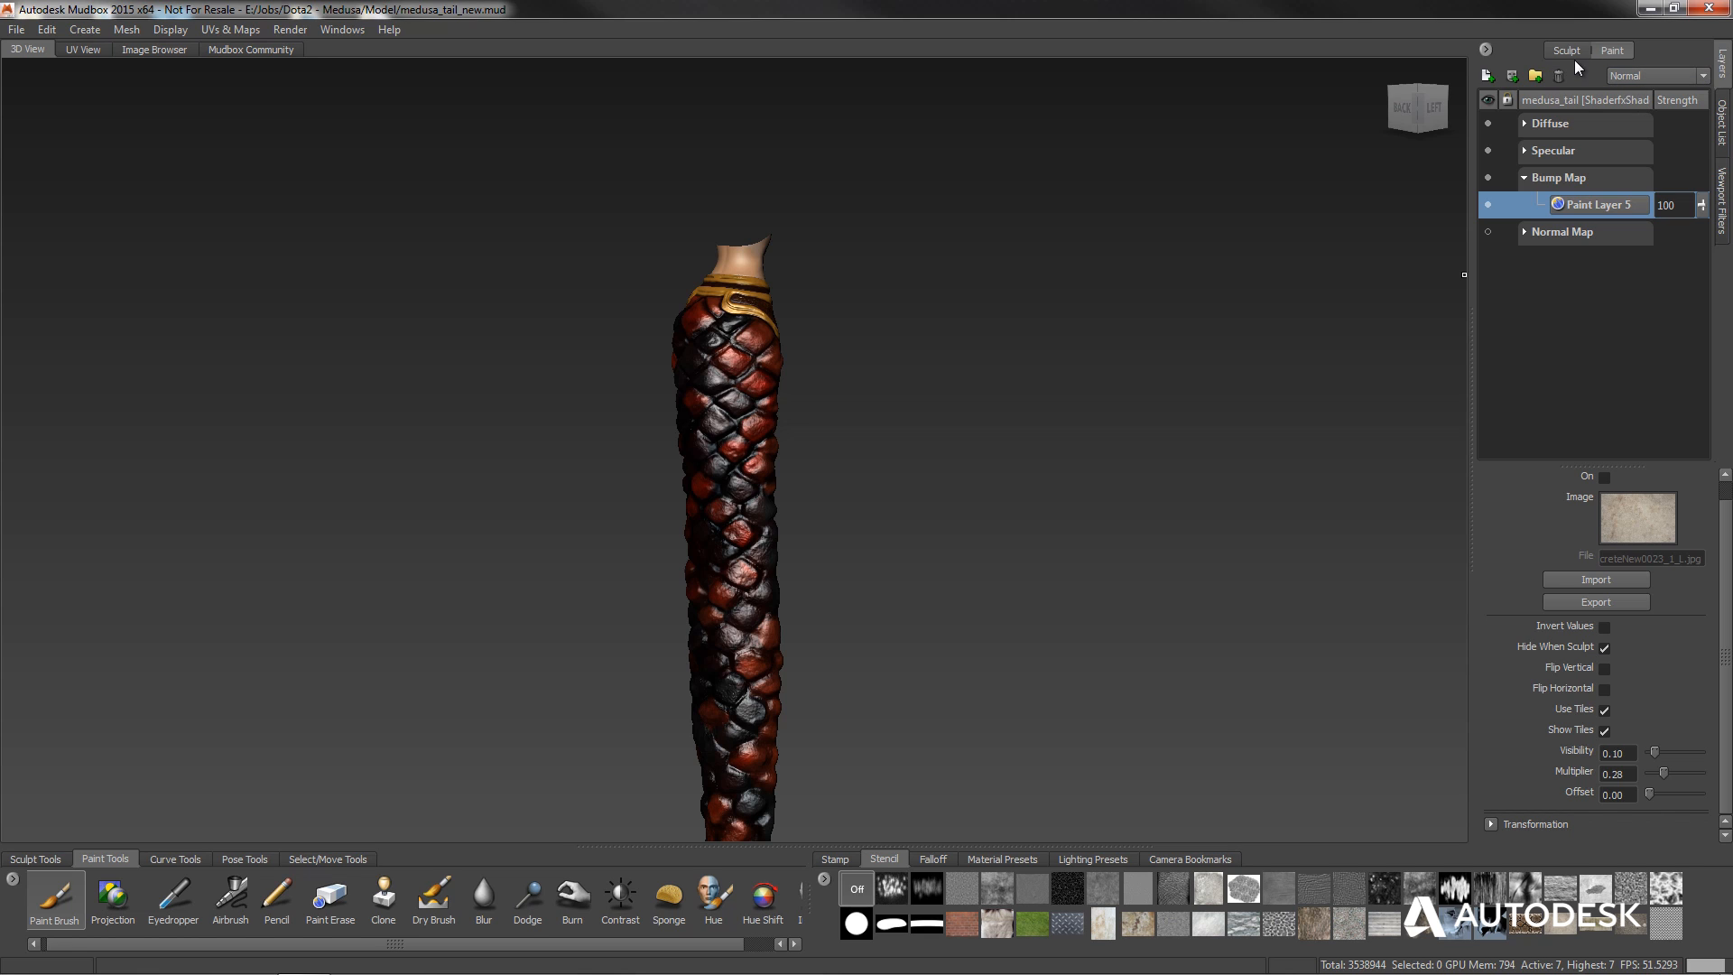
Expand the Specular and Diffuse layer groups and look through the paint layers they contain.
left_click(1525, 150)
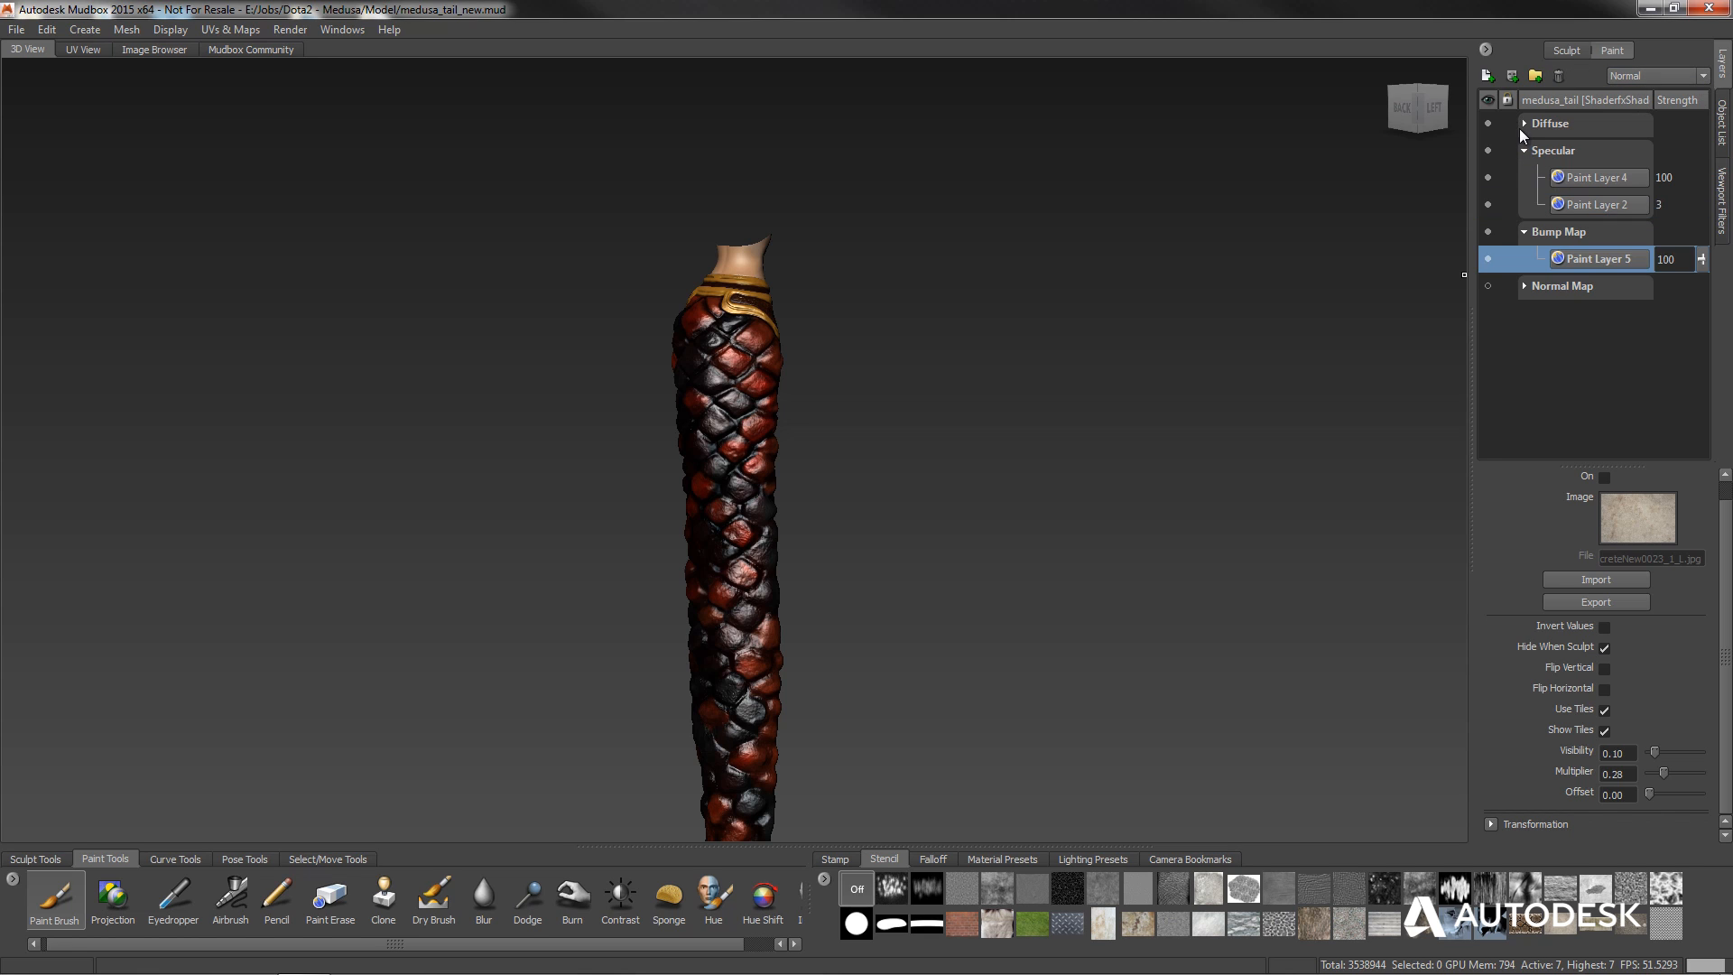
left_click(1522, 126)
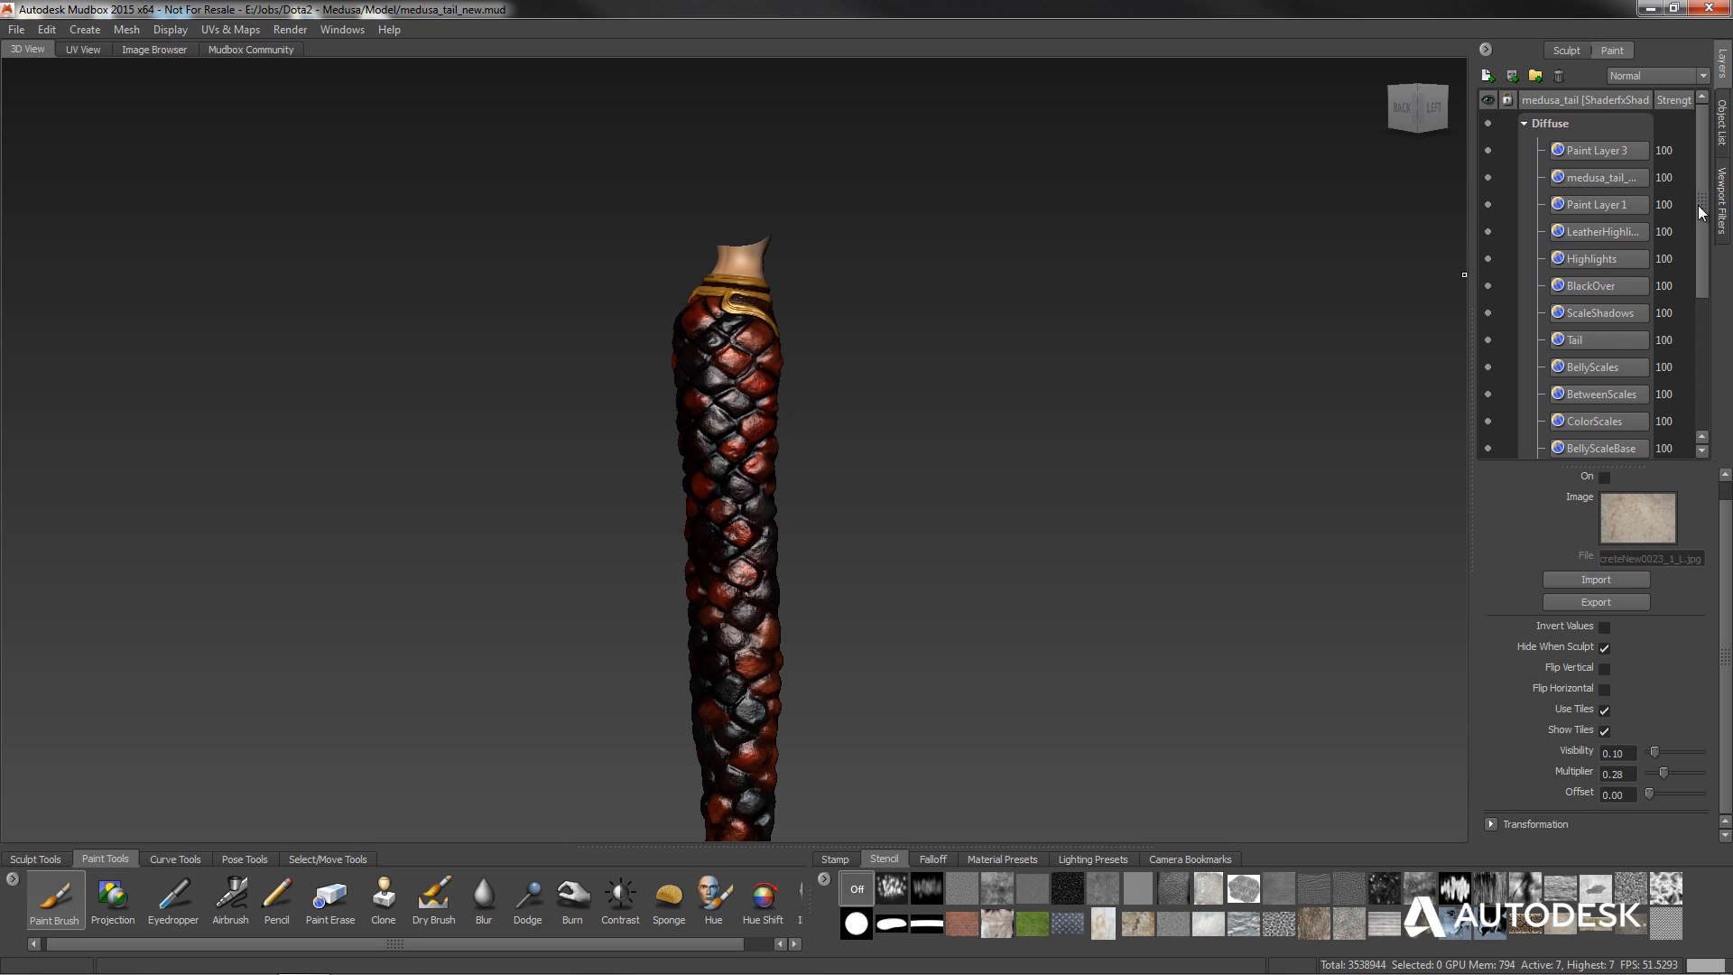
scroll(1683, 302, "down", 3)
scroll(1690, 240, "up", 2)
scroll(1686, 233, "down", 1)
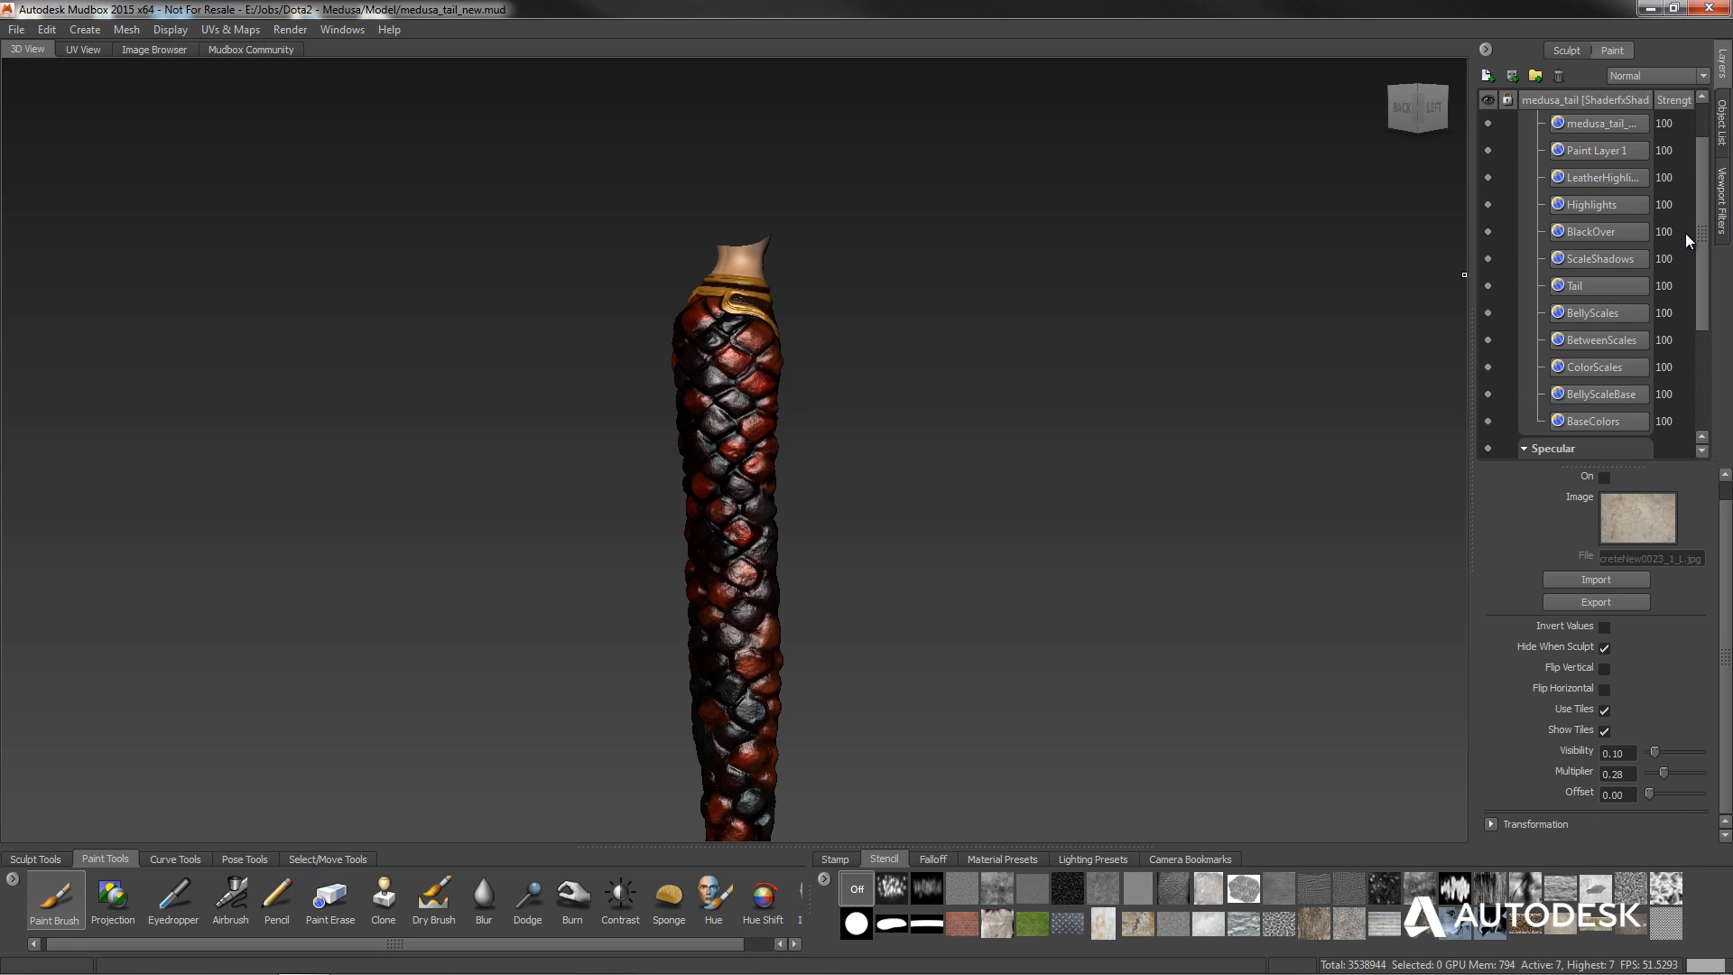
scroll(1688, 225, "up", 2)
scroll(1688, 223, "down", 1)
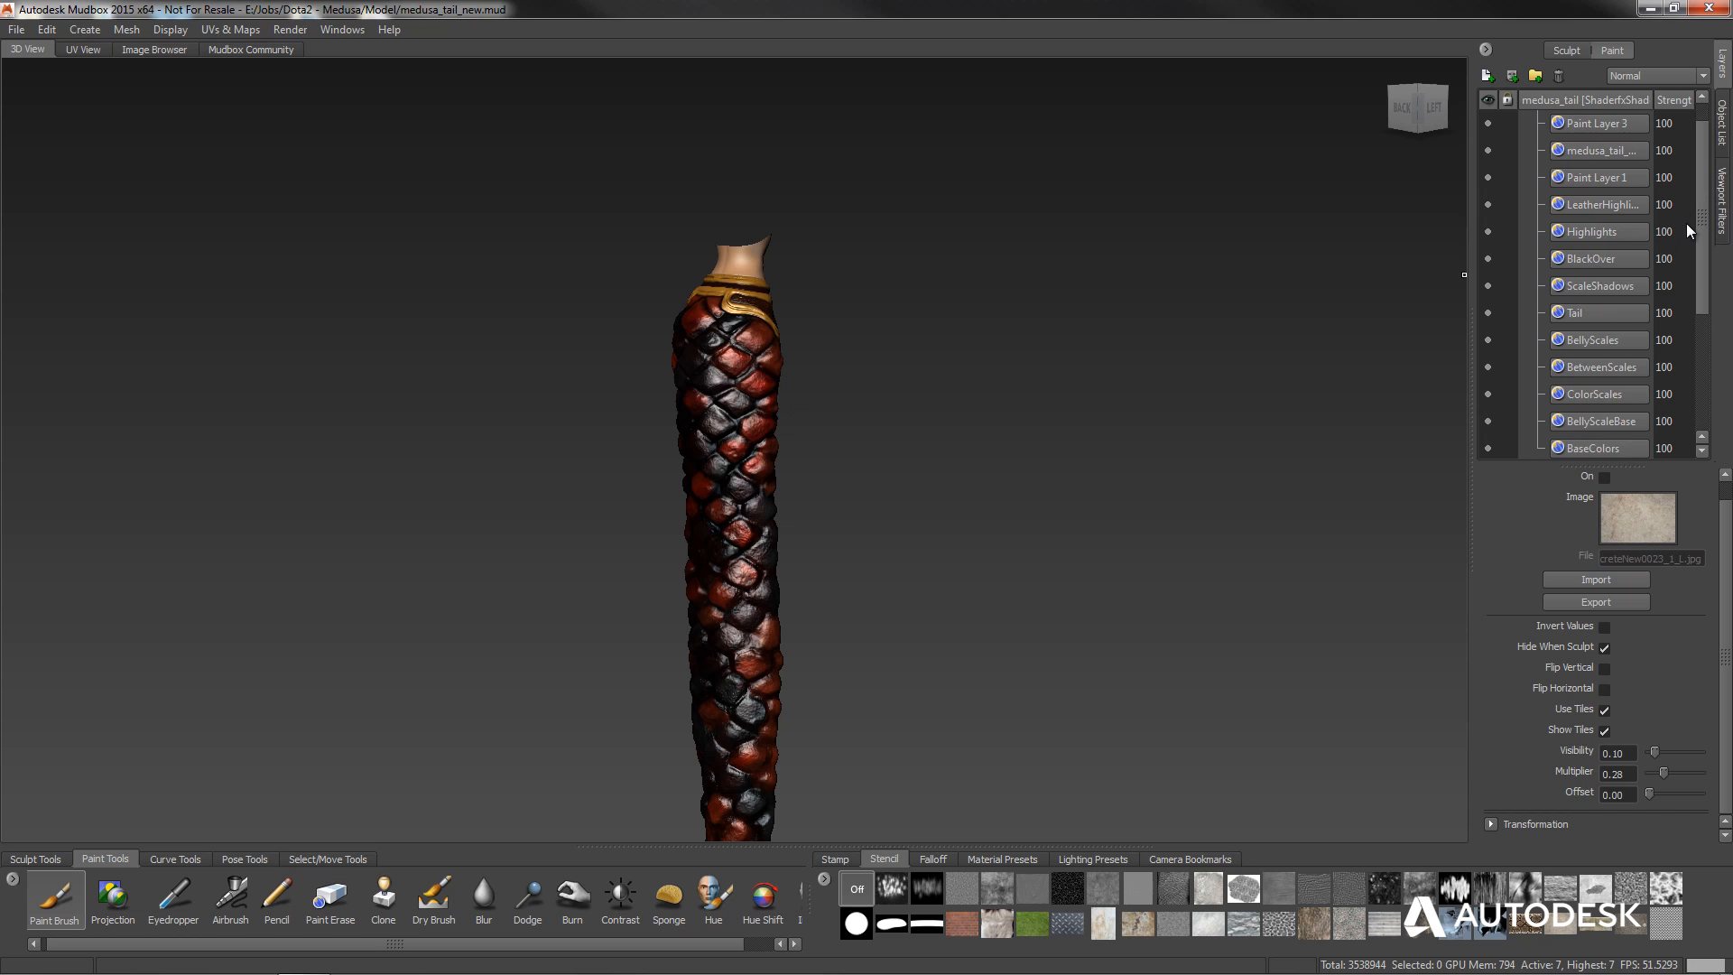
left_click(1489, 312)
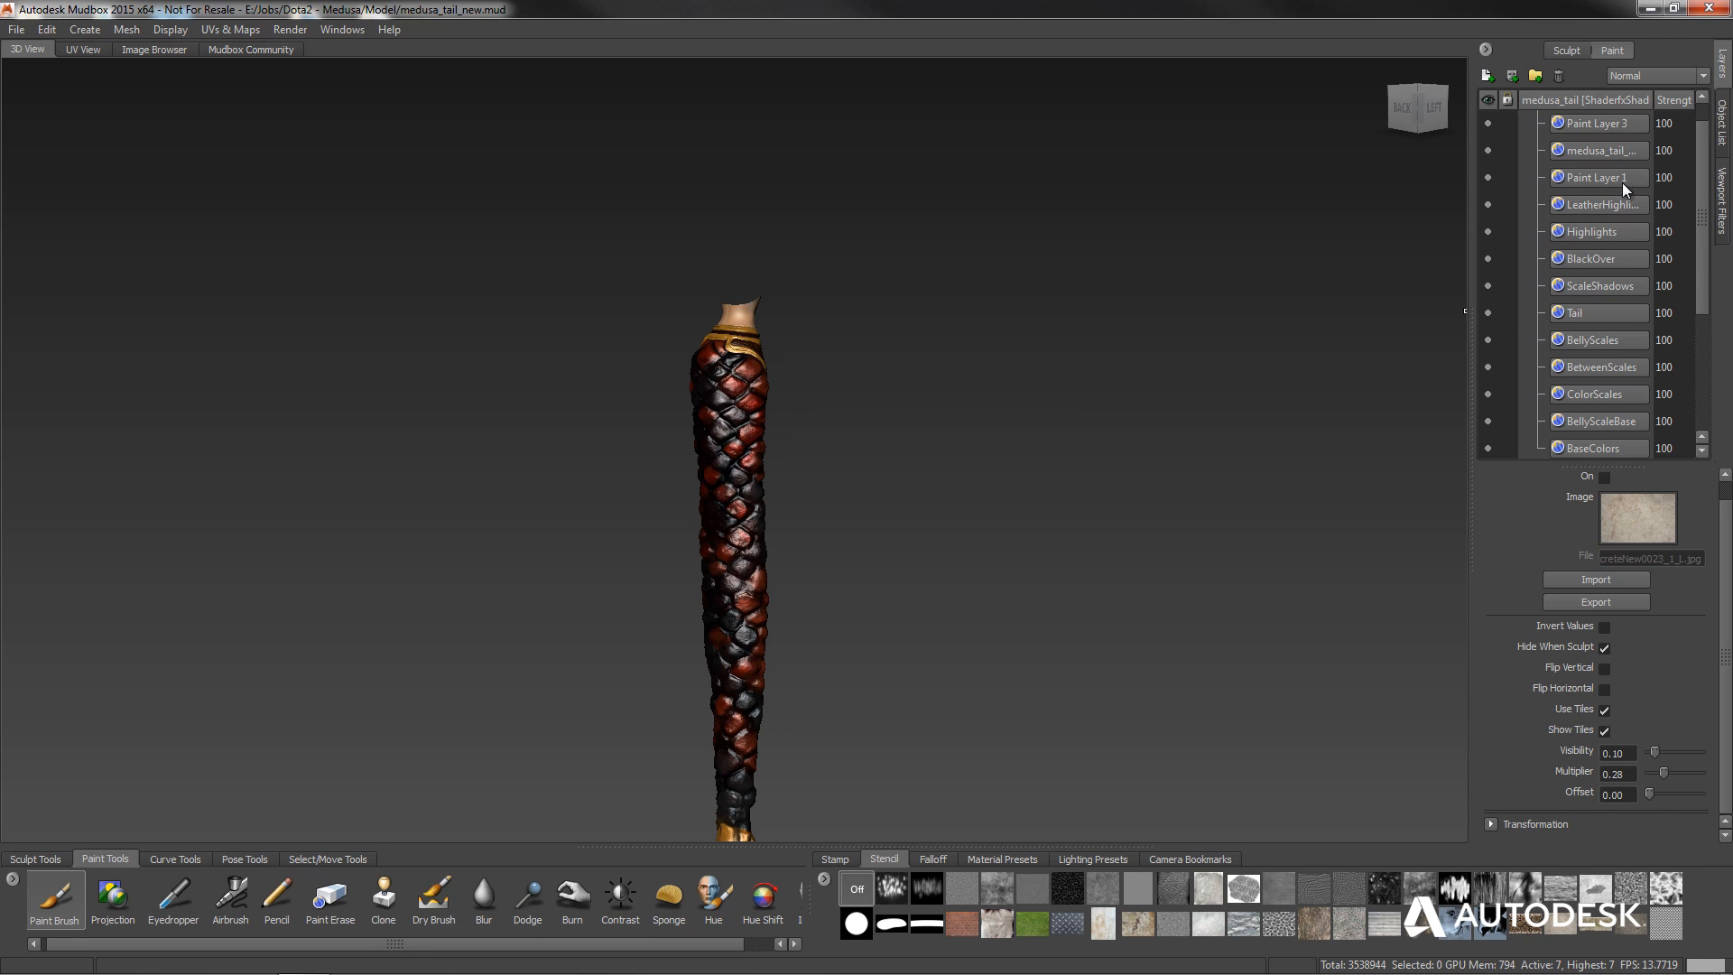
Inspect the whole tail down to its gold tip from the back, front and side, and review the diffuse layer list.
middle_click_drag(719, 638, 692, 487, "alt")
left_click_drag(691, 487, 736, 290, "alt")
middle_click_drag(736, 308, 875, 276, "alt")
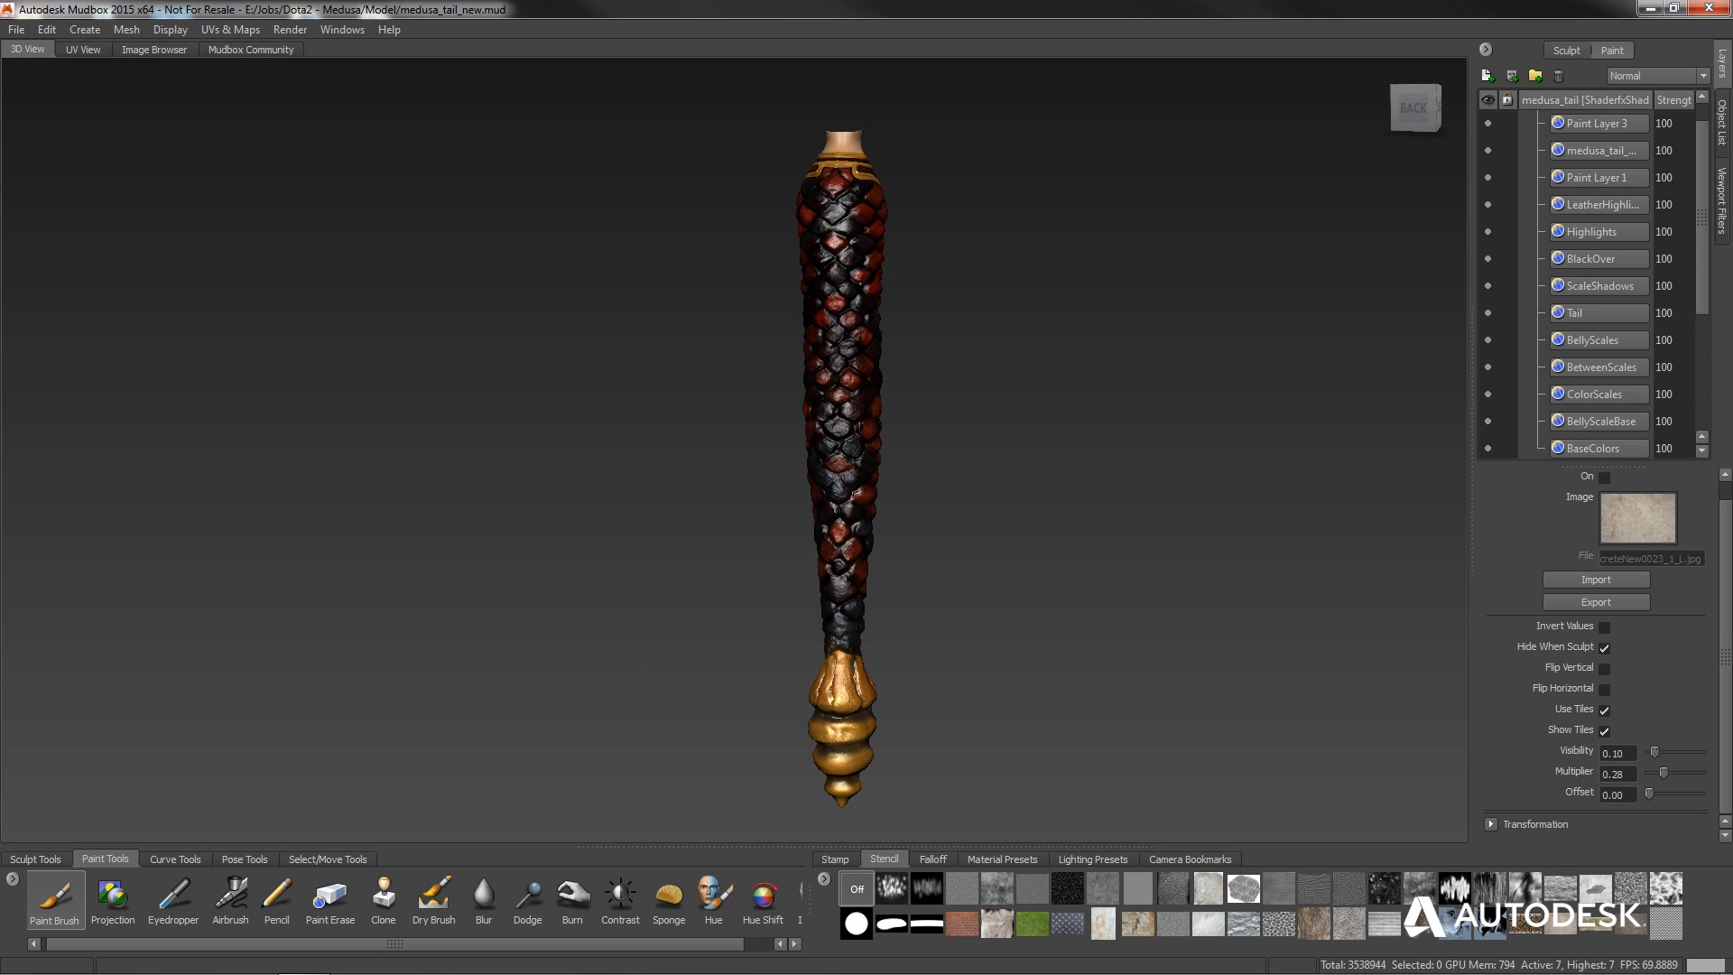
left_click_drag(875, 276, 812, 280, "alt")
left_click_drag(807, 381, 903, 408, "alt")
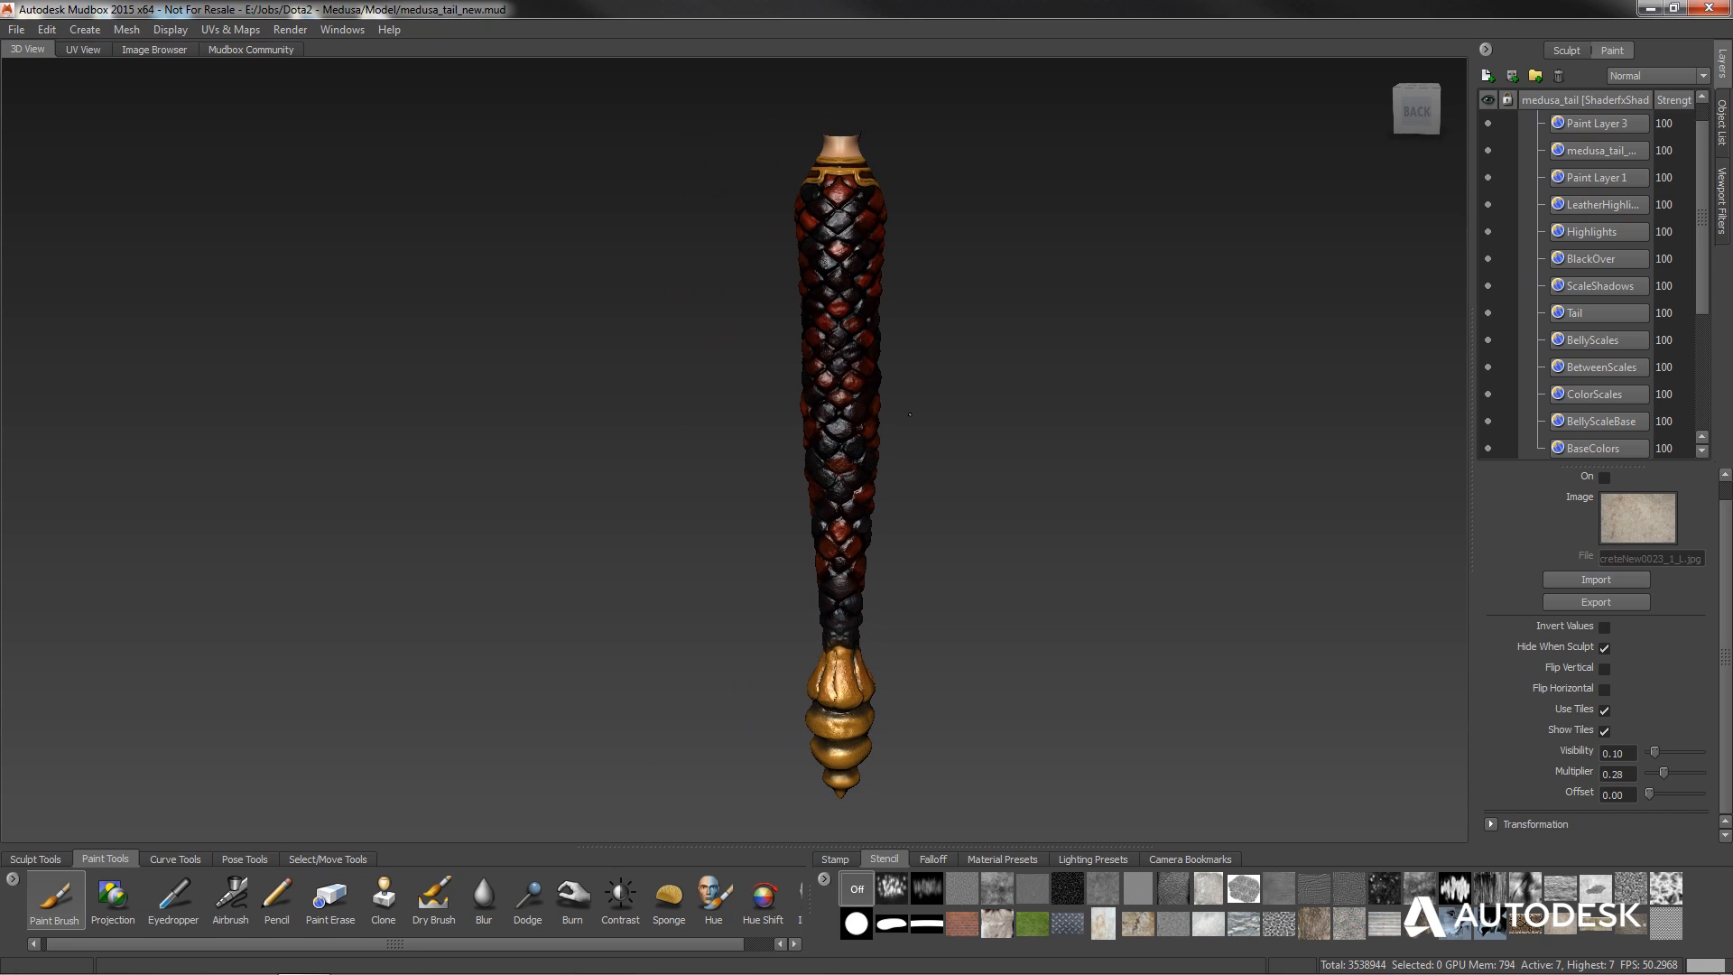
scroll(1677, 193, "down", 5)
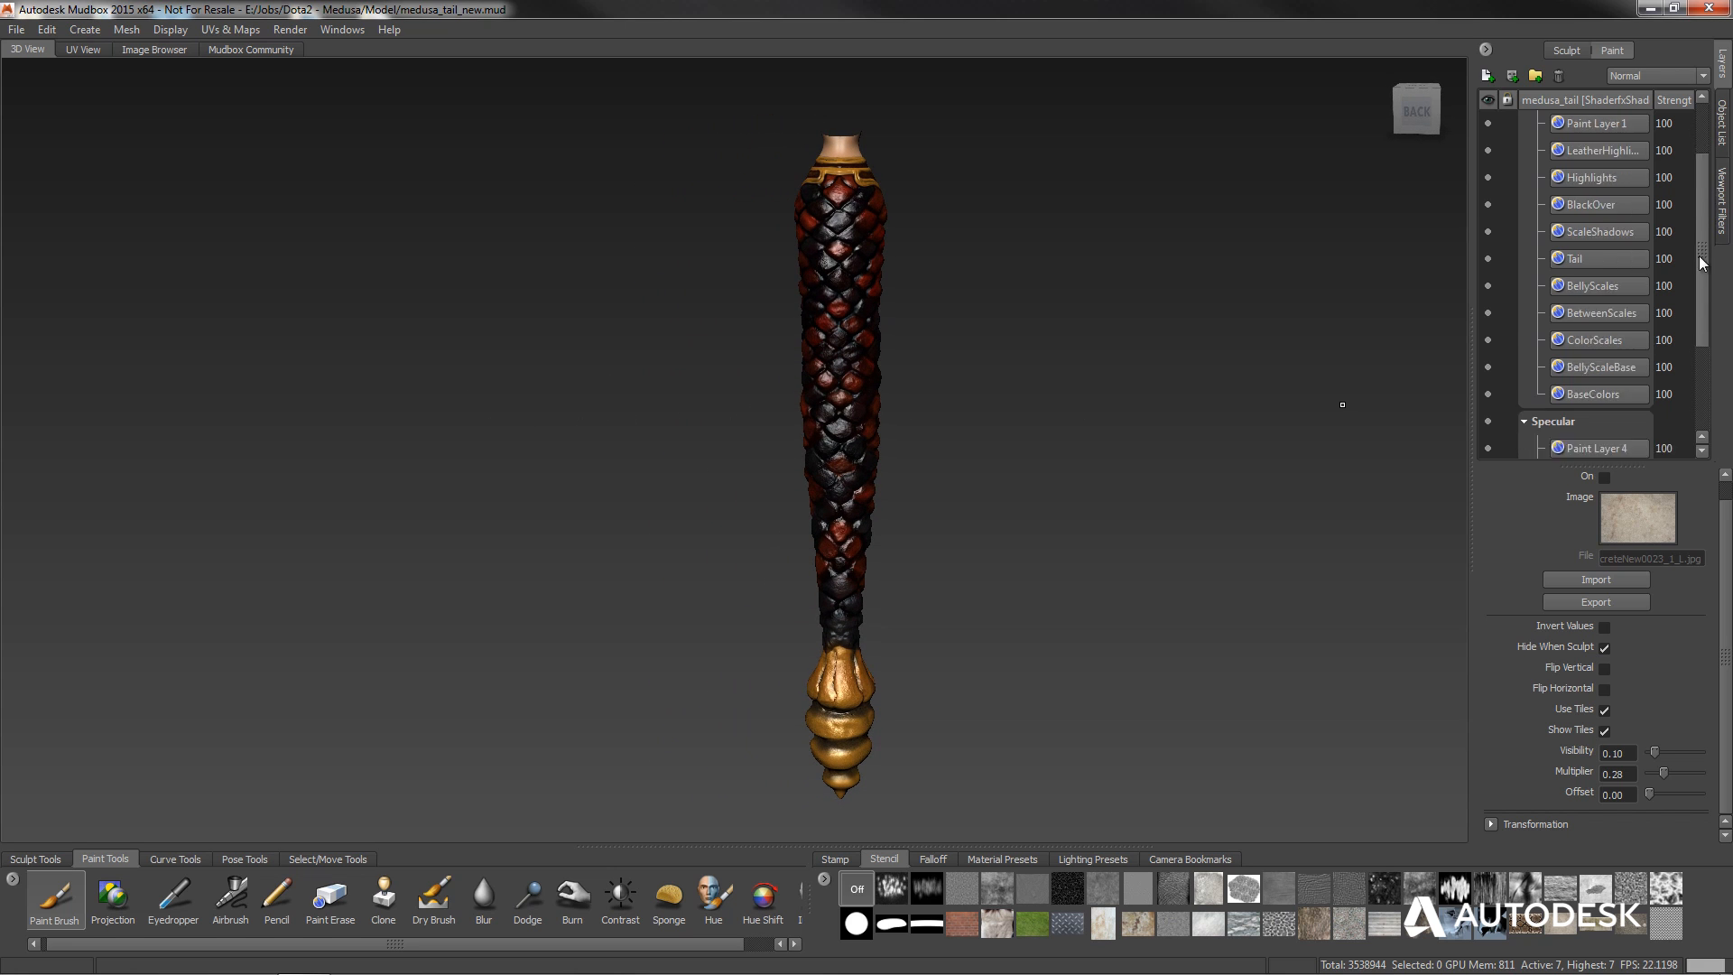
scroll(1677, 193, "up", 8)
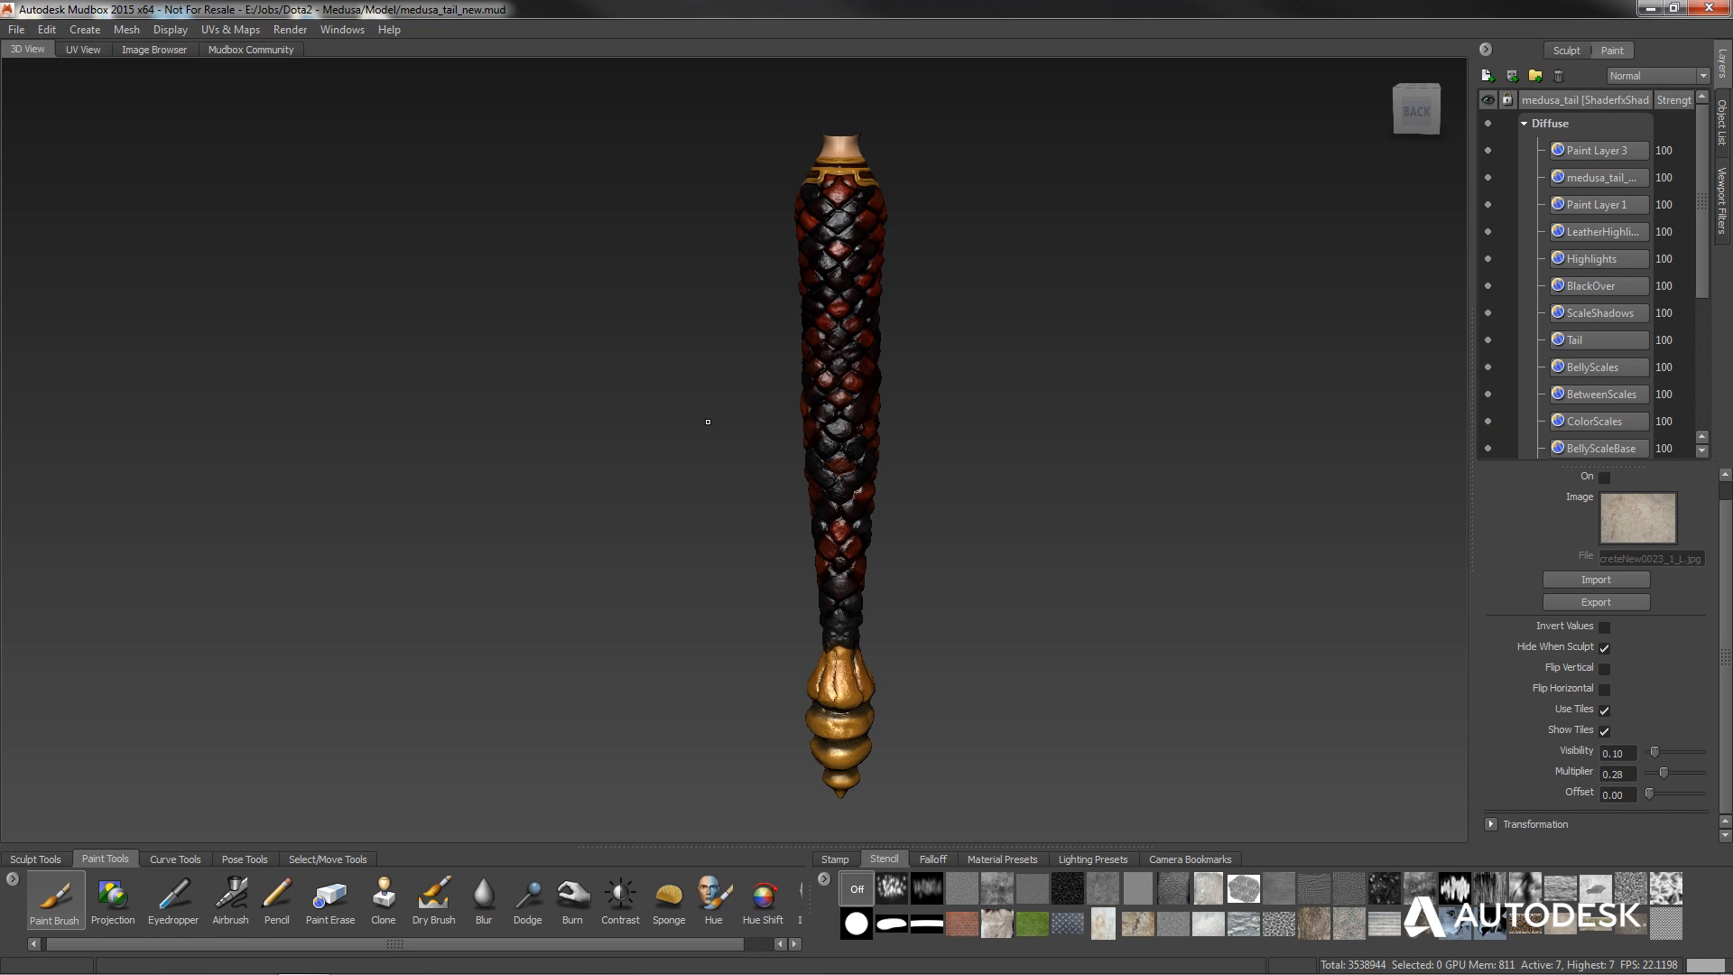
left_click_drag(967, 418, 225, 379, "alt")
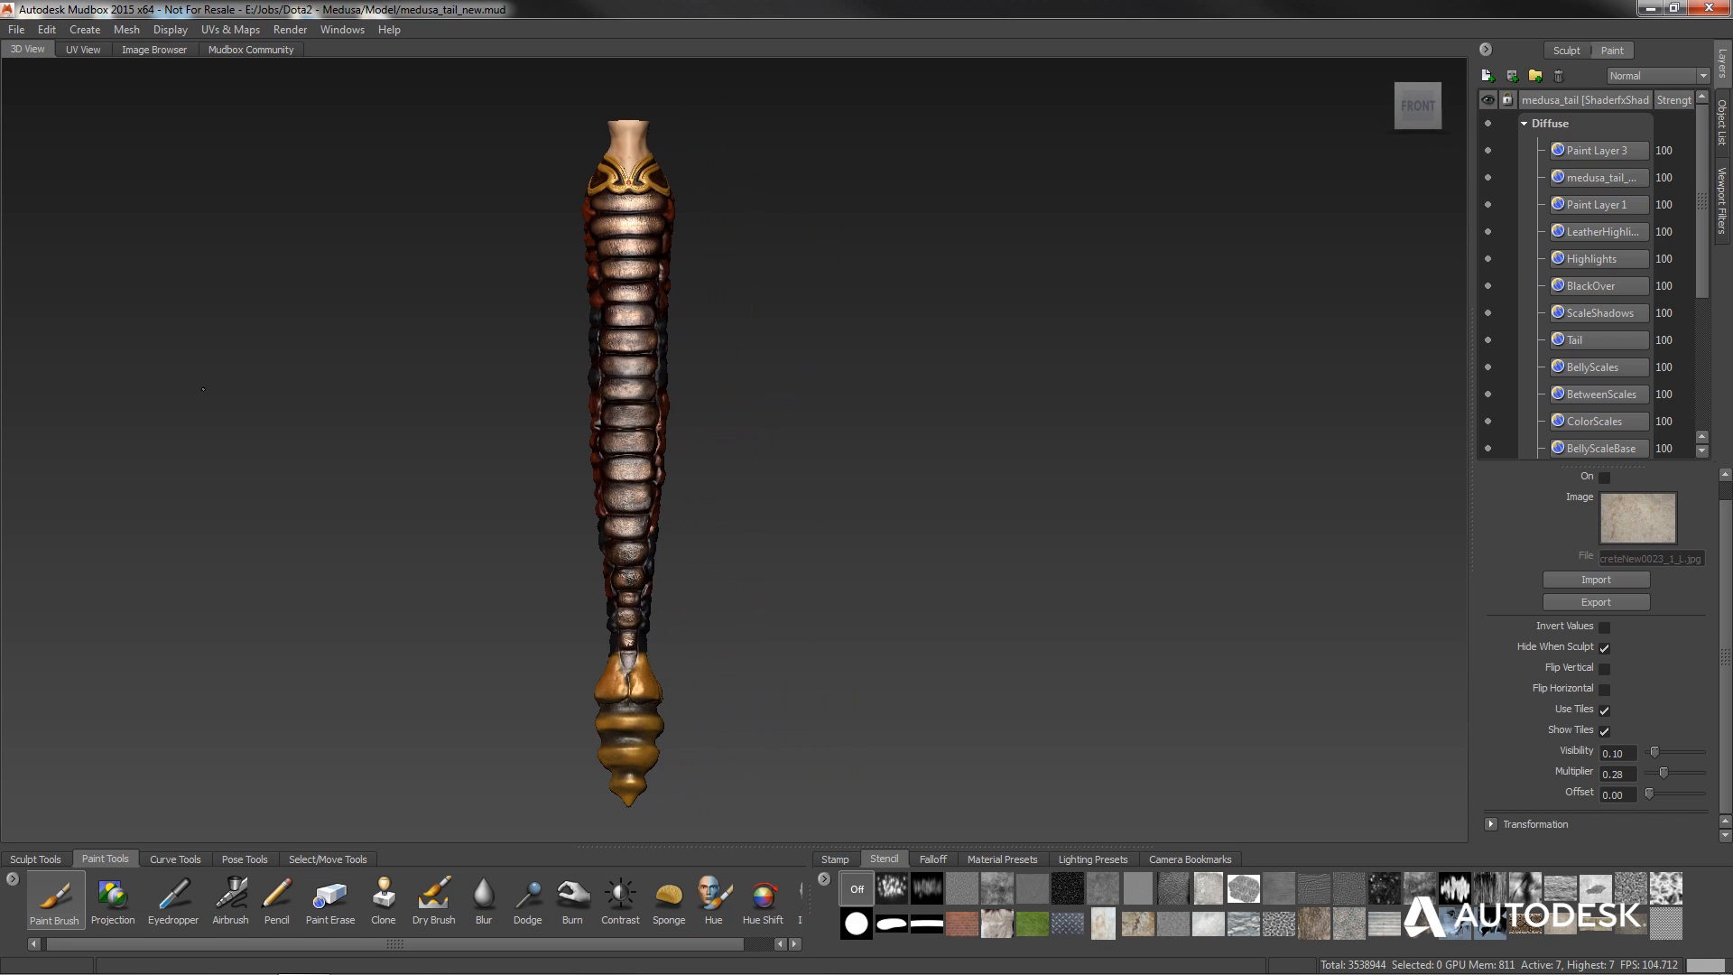
middle_click_drag(439, 406, 498, 416, "alt")
left_click_drag(497, 417, 506, 232, "alt")
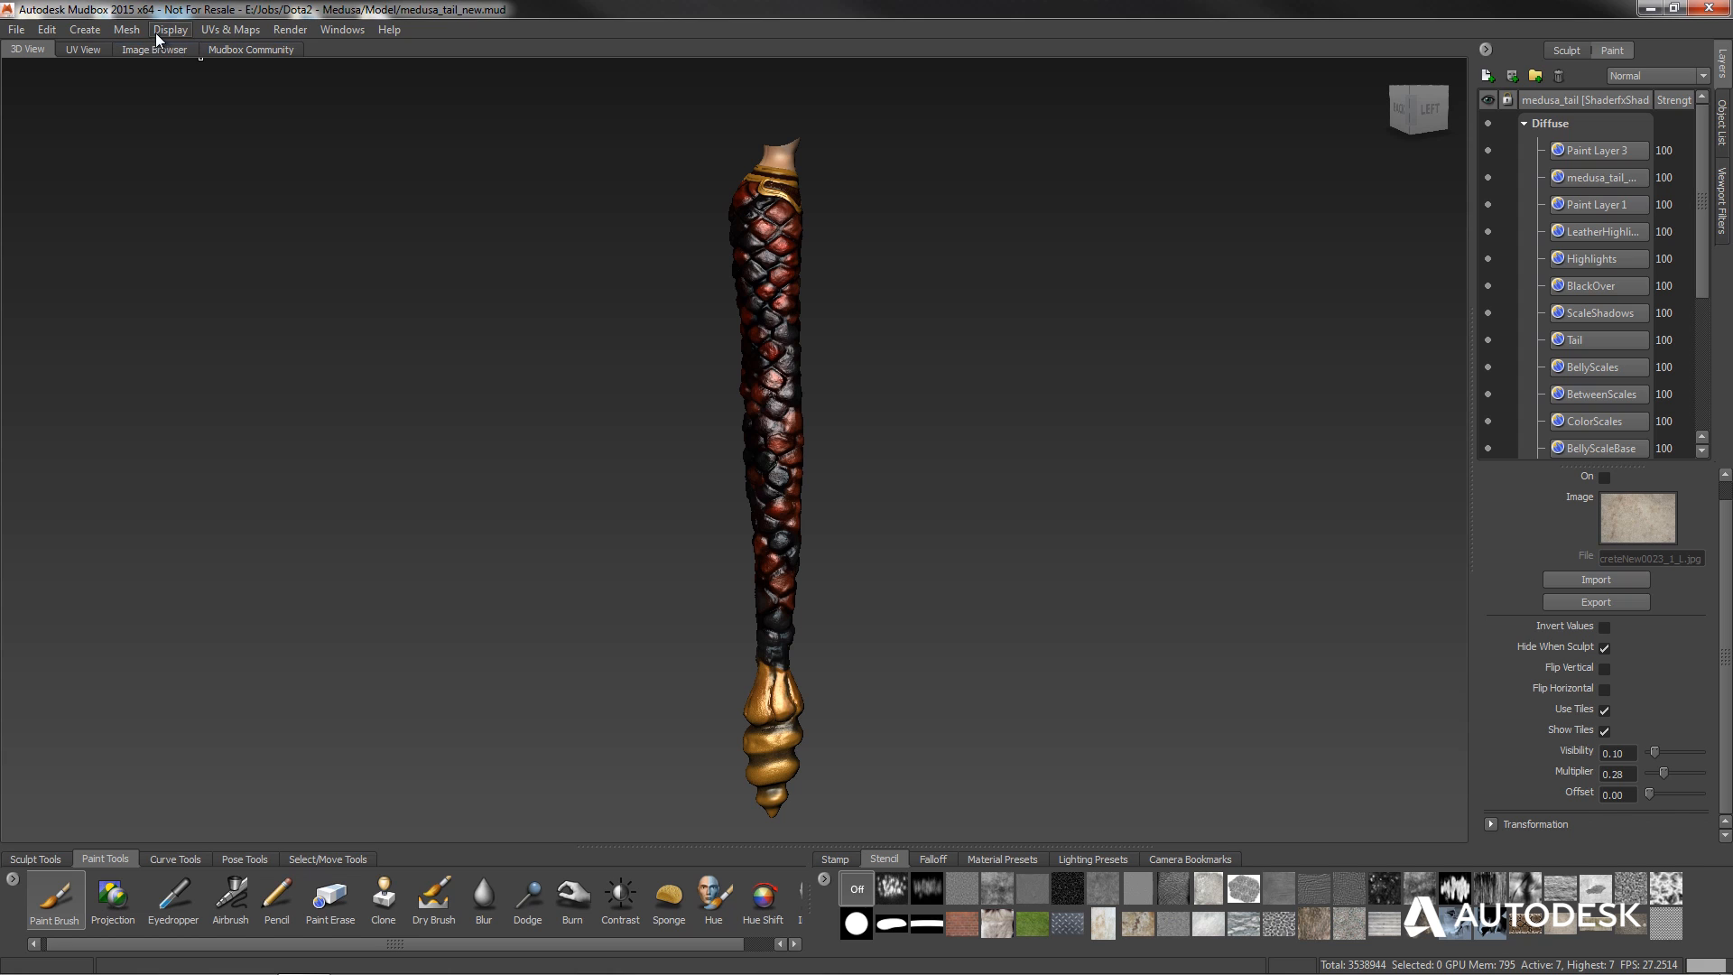
Start a new texture map extraction operation with only Ambient Occlusion Map and Normal Map enabled for generation.
left_click(231, 29)
mouse_move(253, 167)
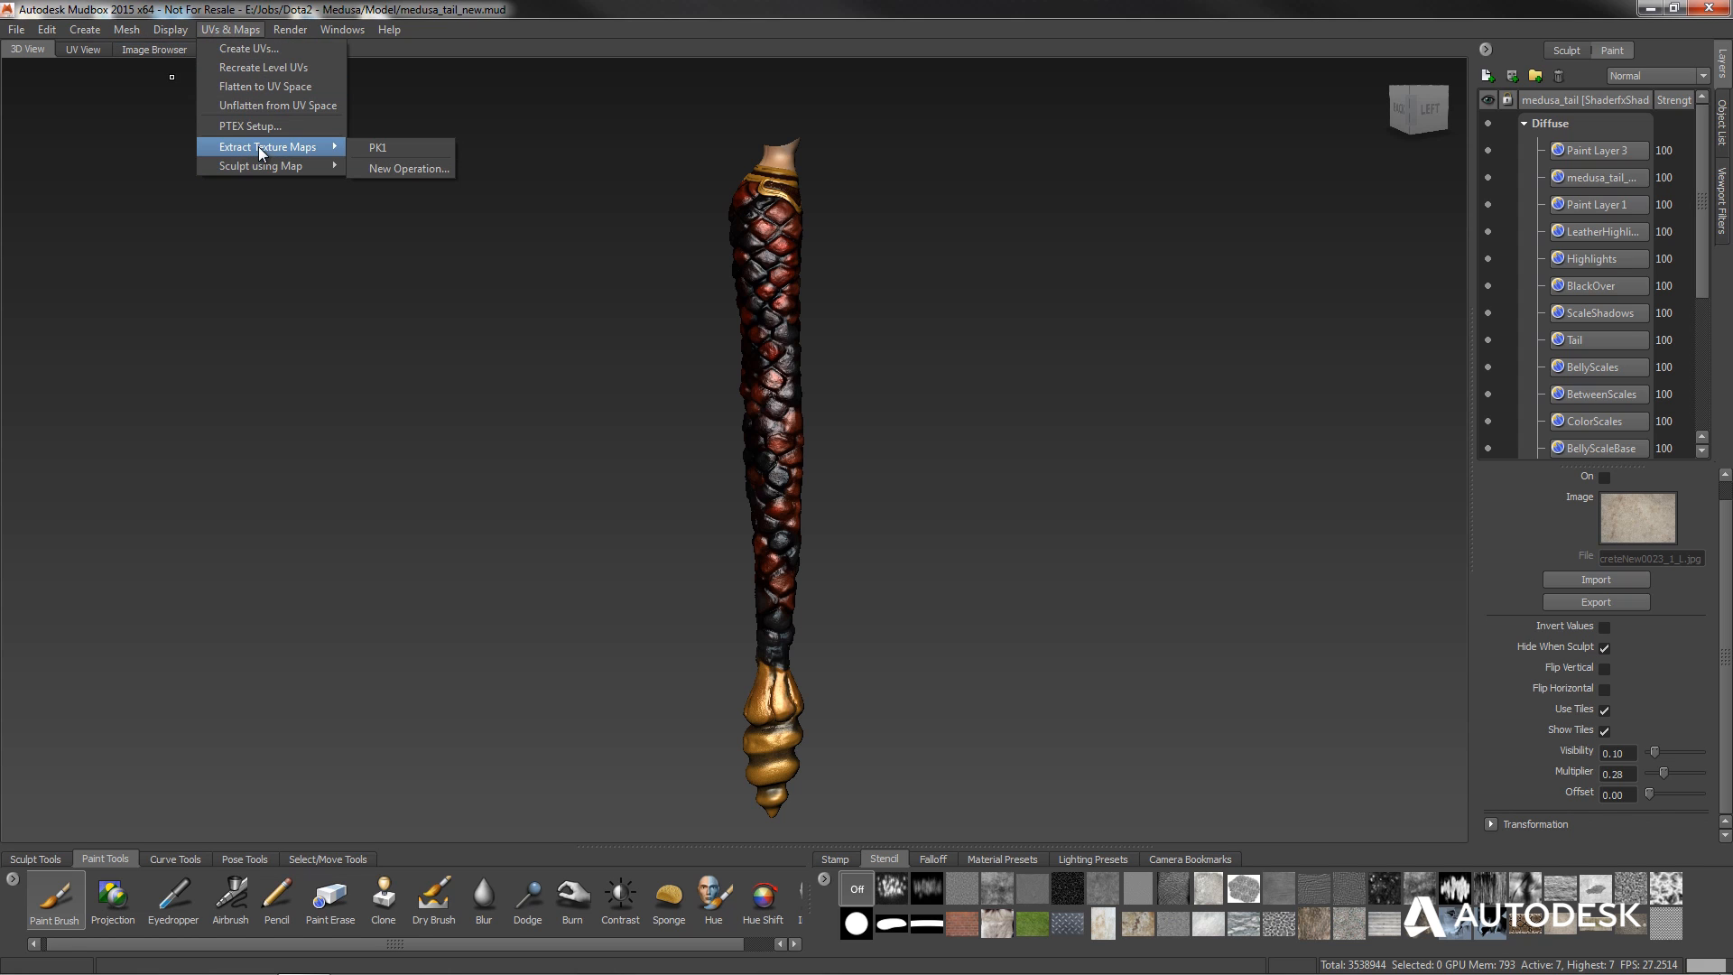
left_click(396, 169)
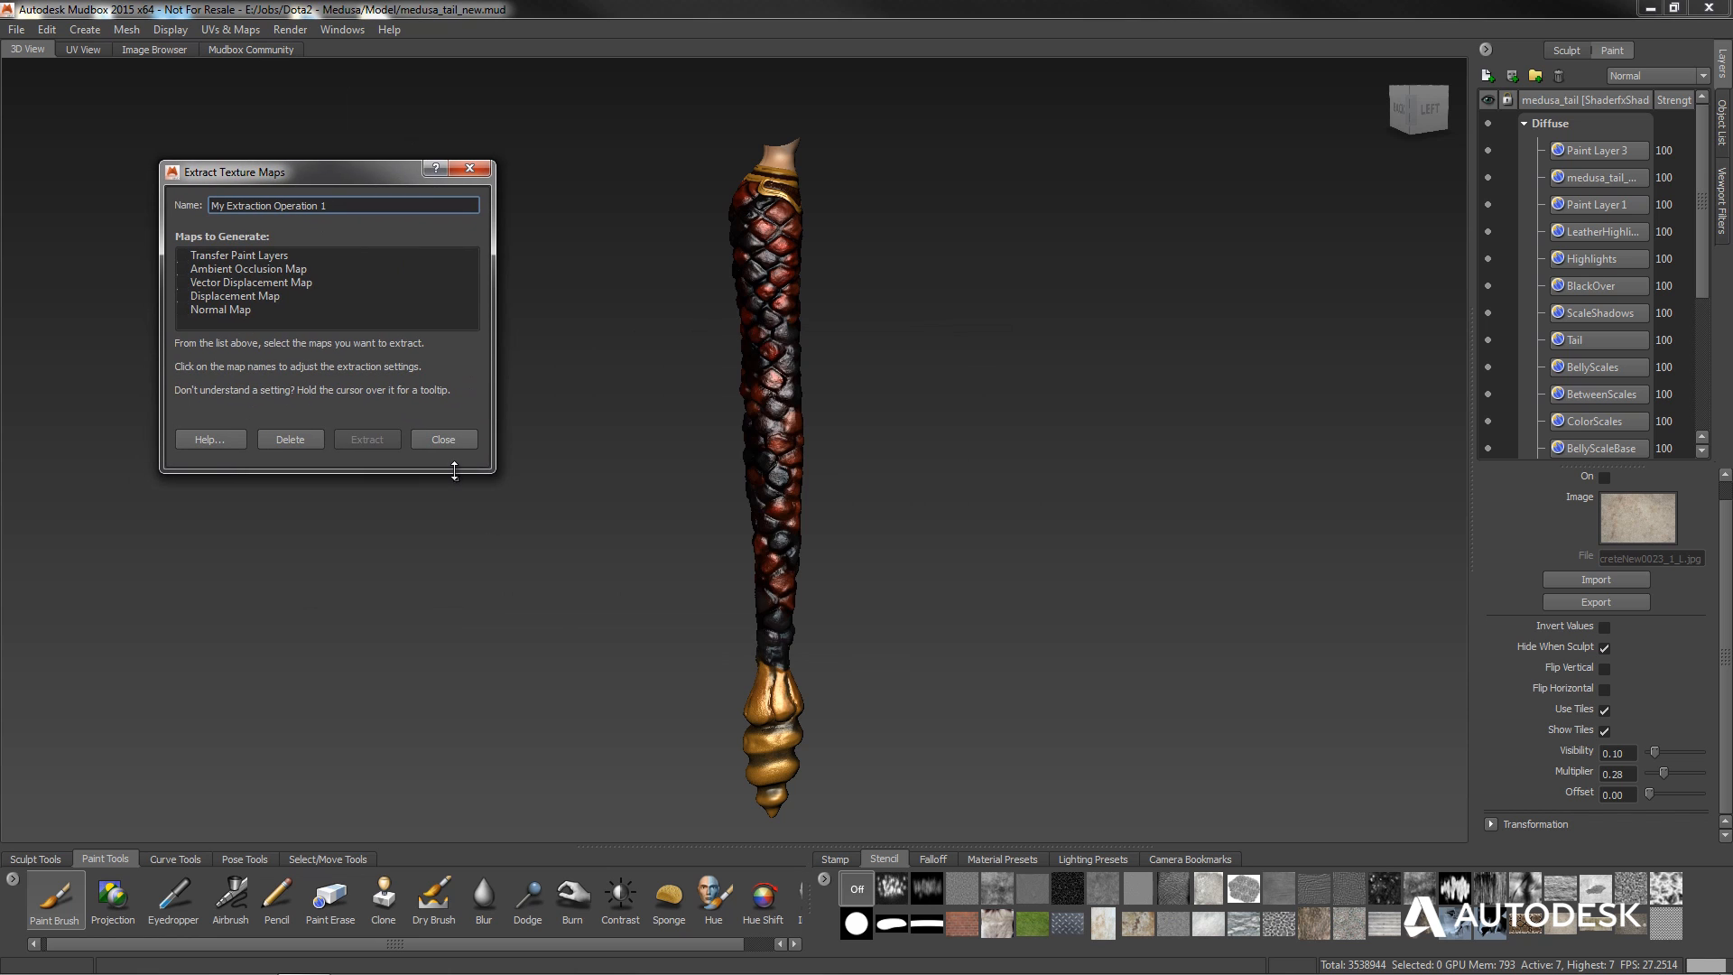
left_click_drag(455, 473, 518, 810)
left_click(236, 281)
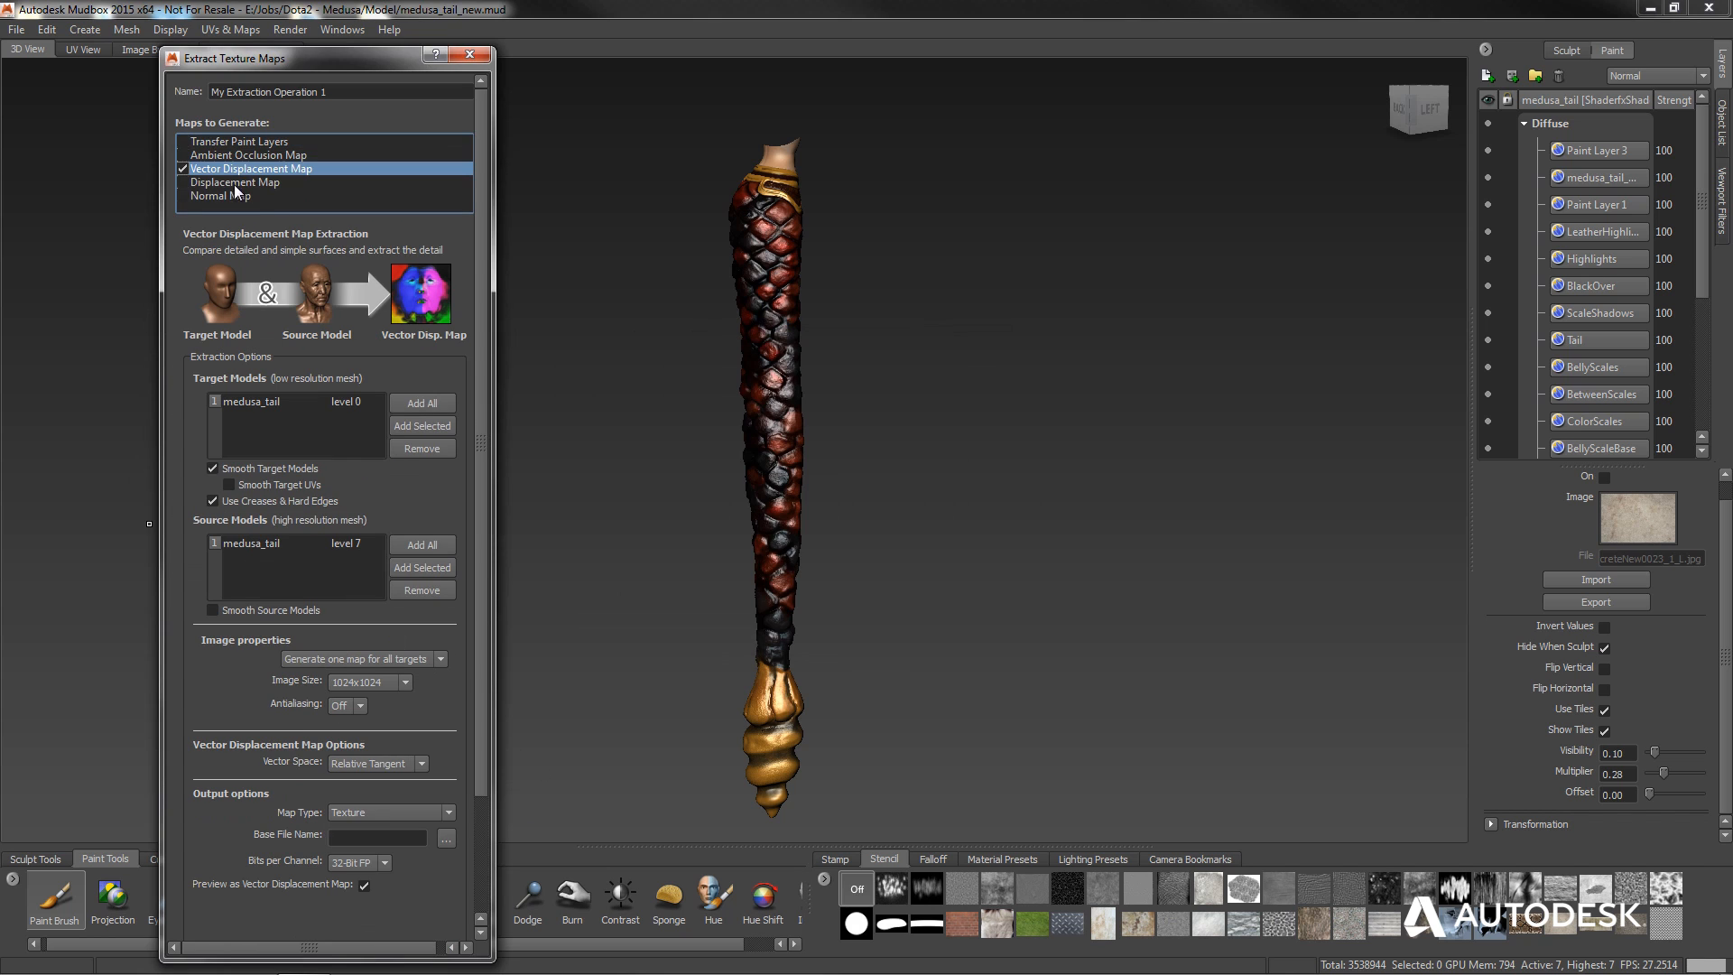
left_click(183, 155)
left_click(186, 173)
left_click(187, 184)
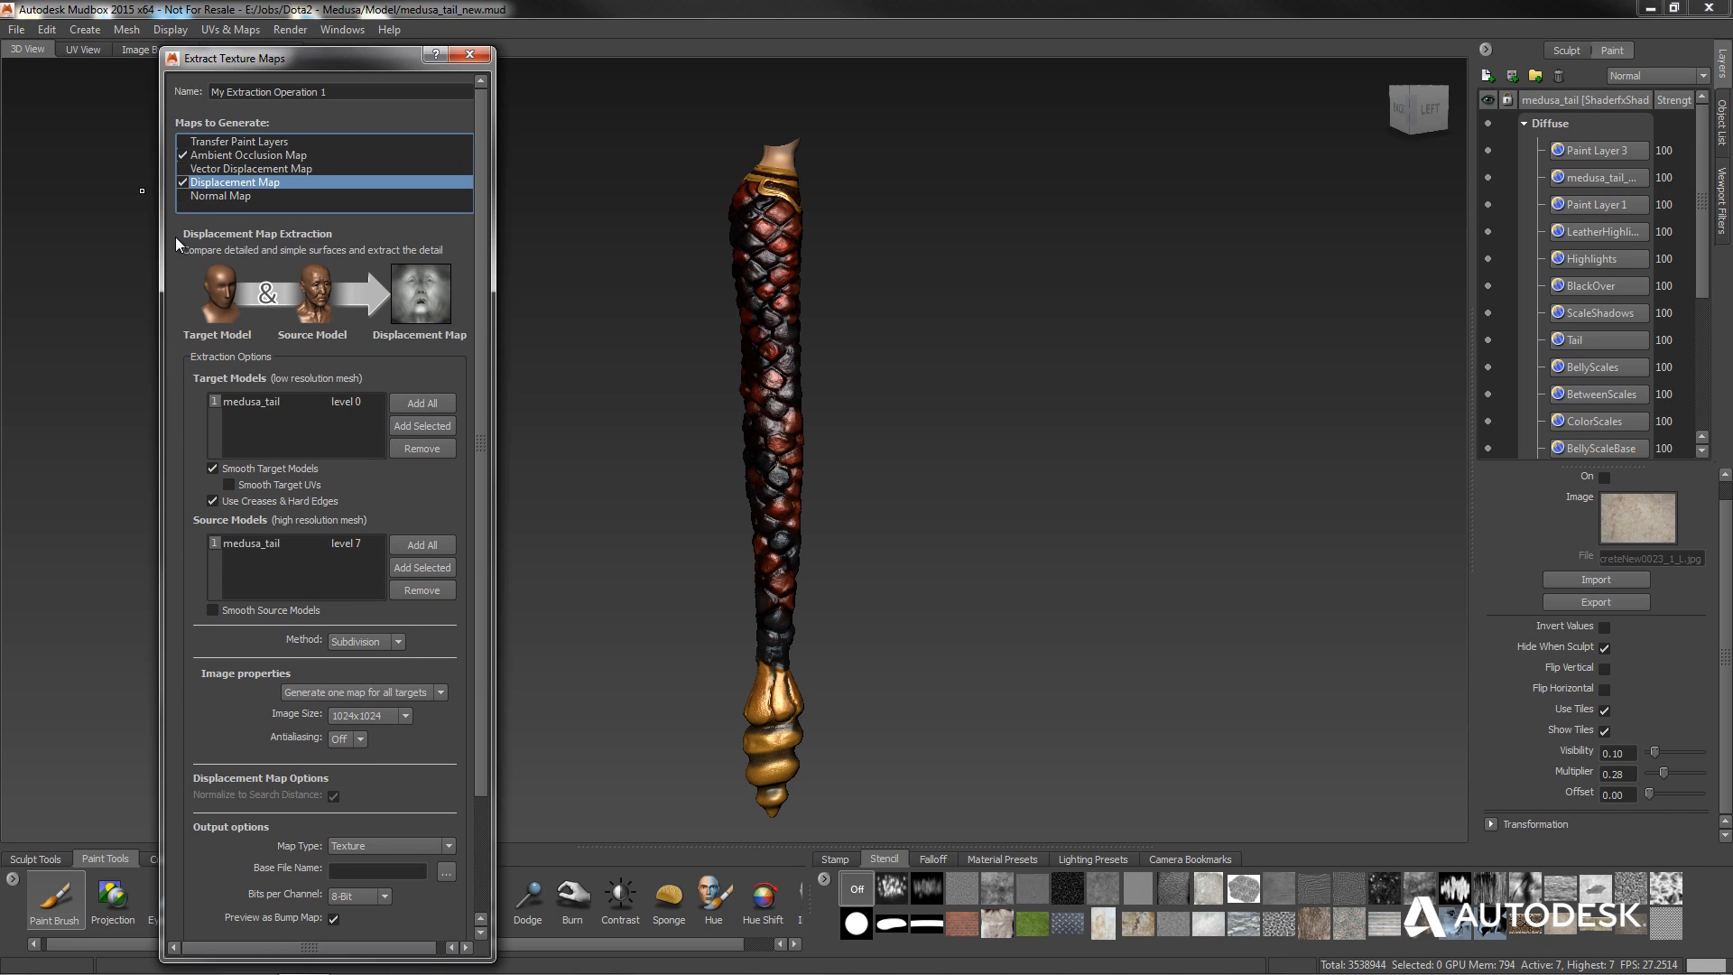
left_click(183, 196)
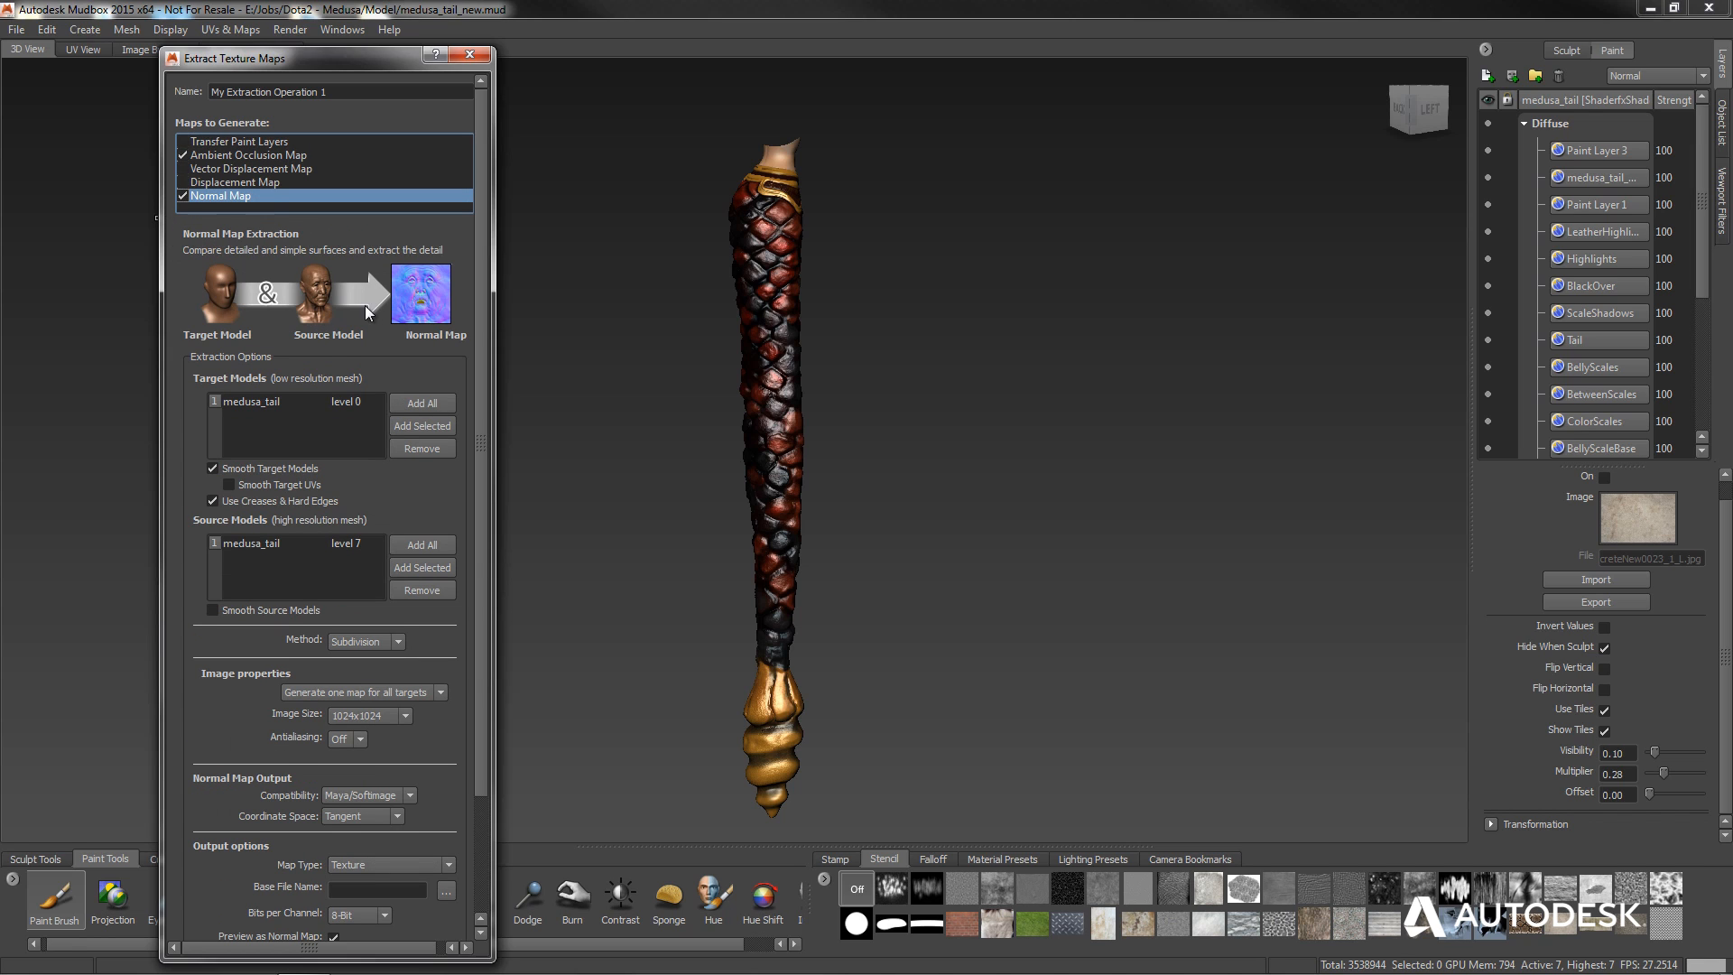
Review the ambient occlusion and normal map extraction settings and check which subdivision levels the source model medusa_tail offers.
left_click(222, 157)
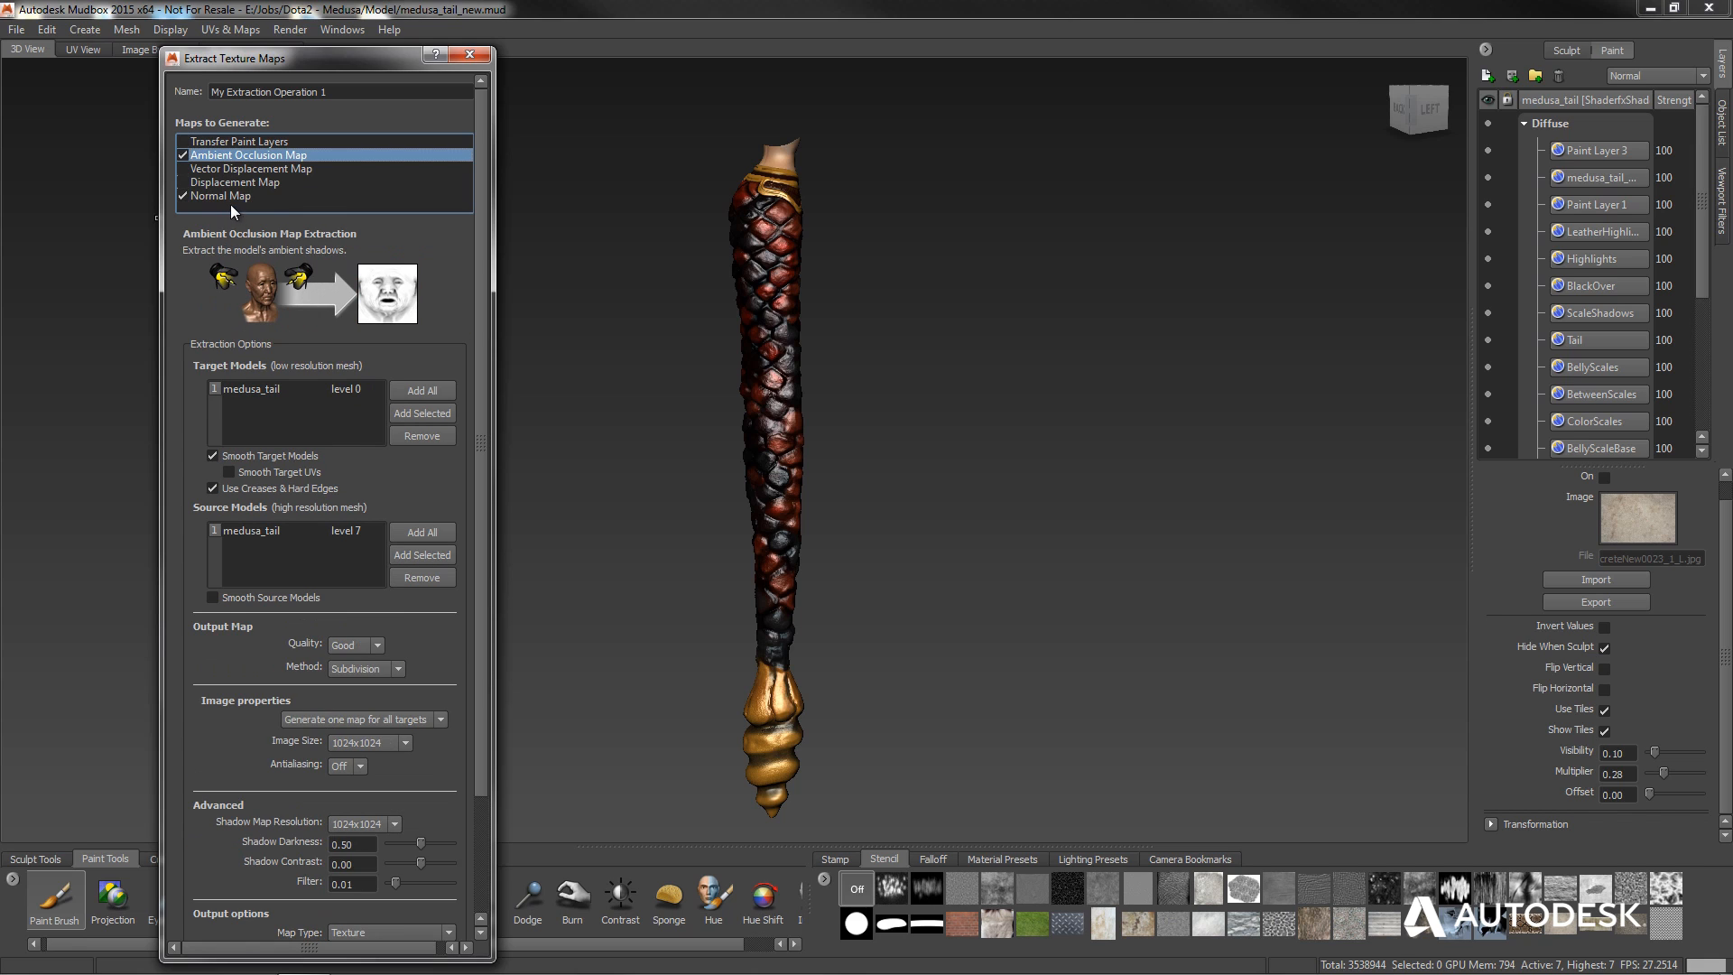
left_click(254, 197)
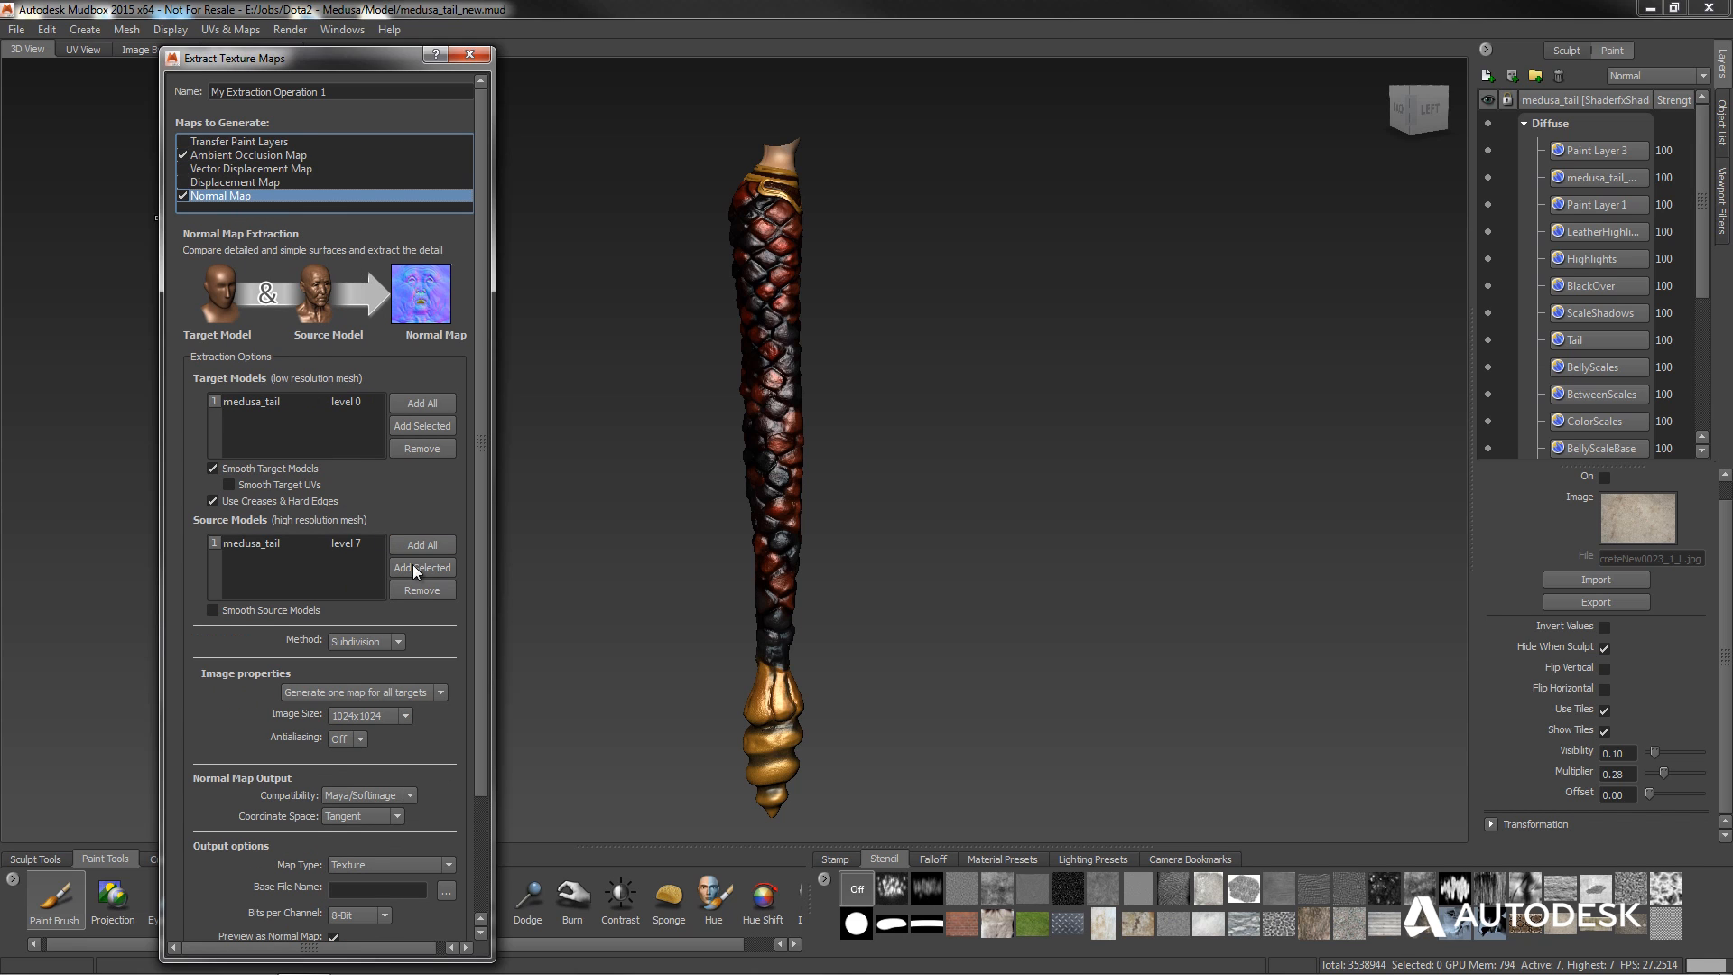
left_click(262, 153)
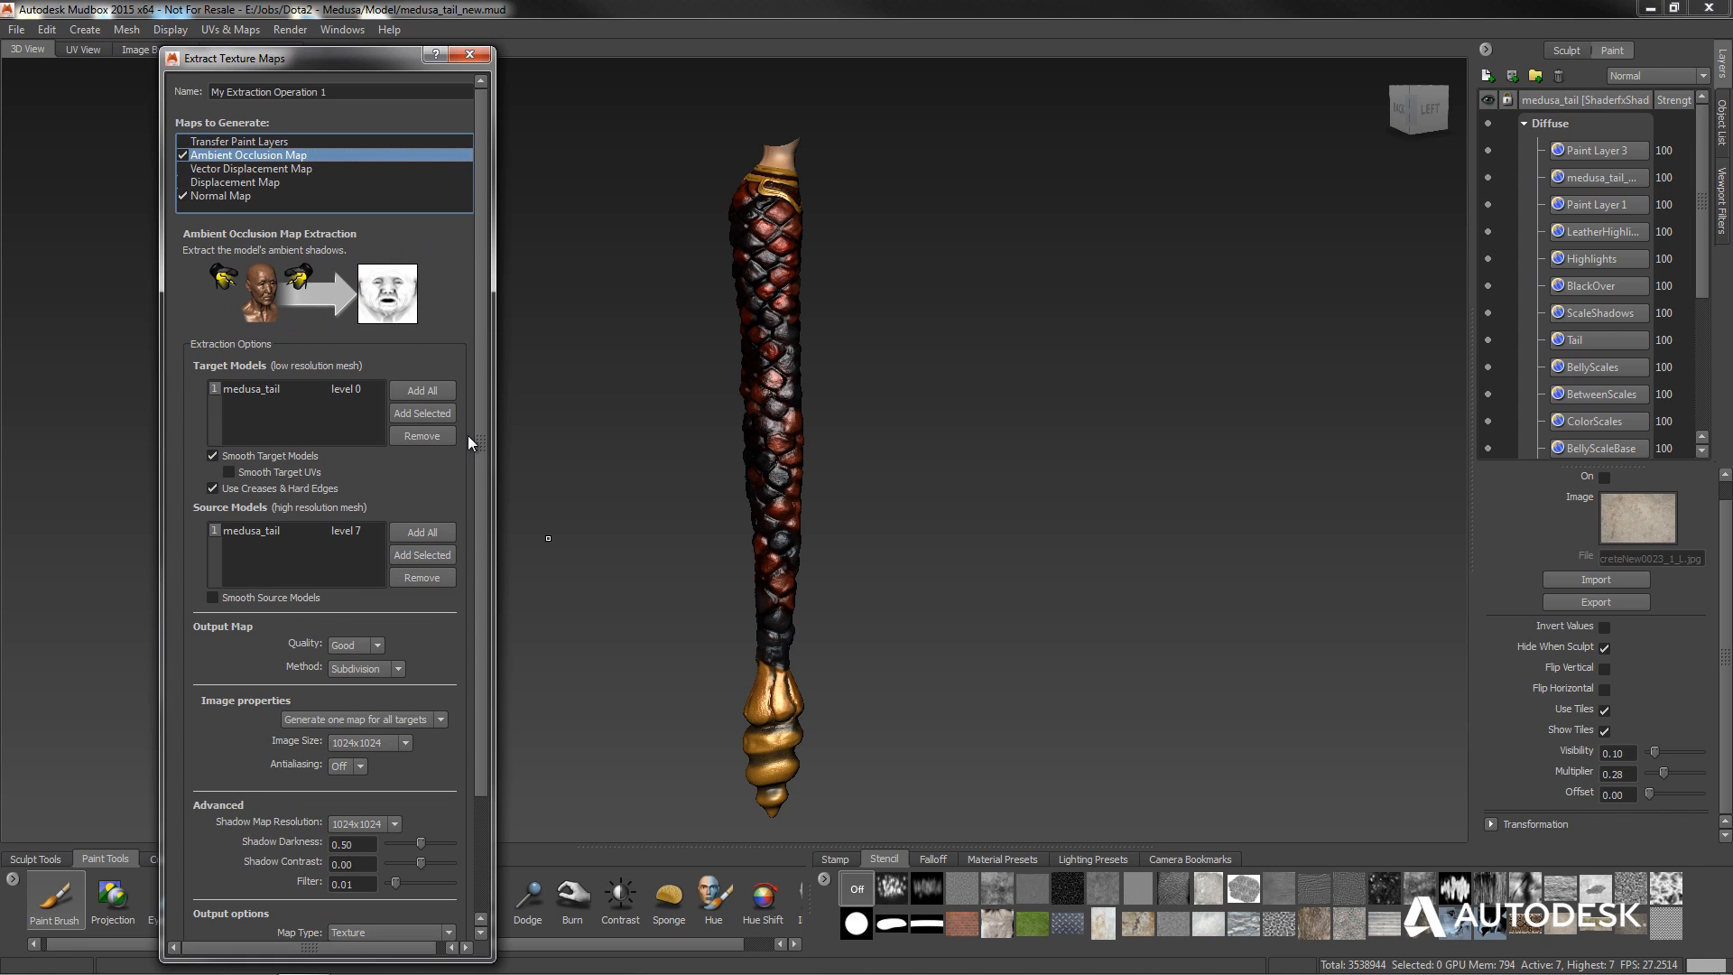
left_click(262, 390)
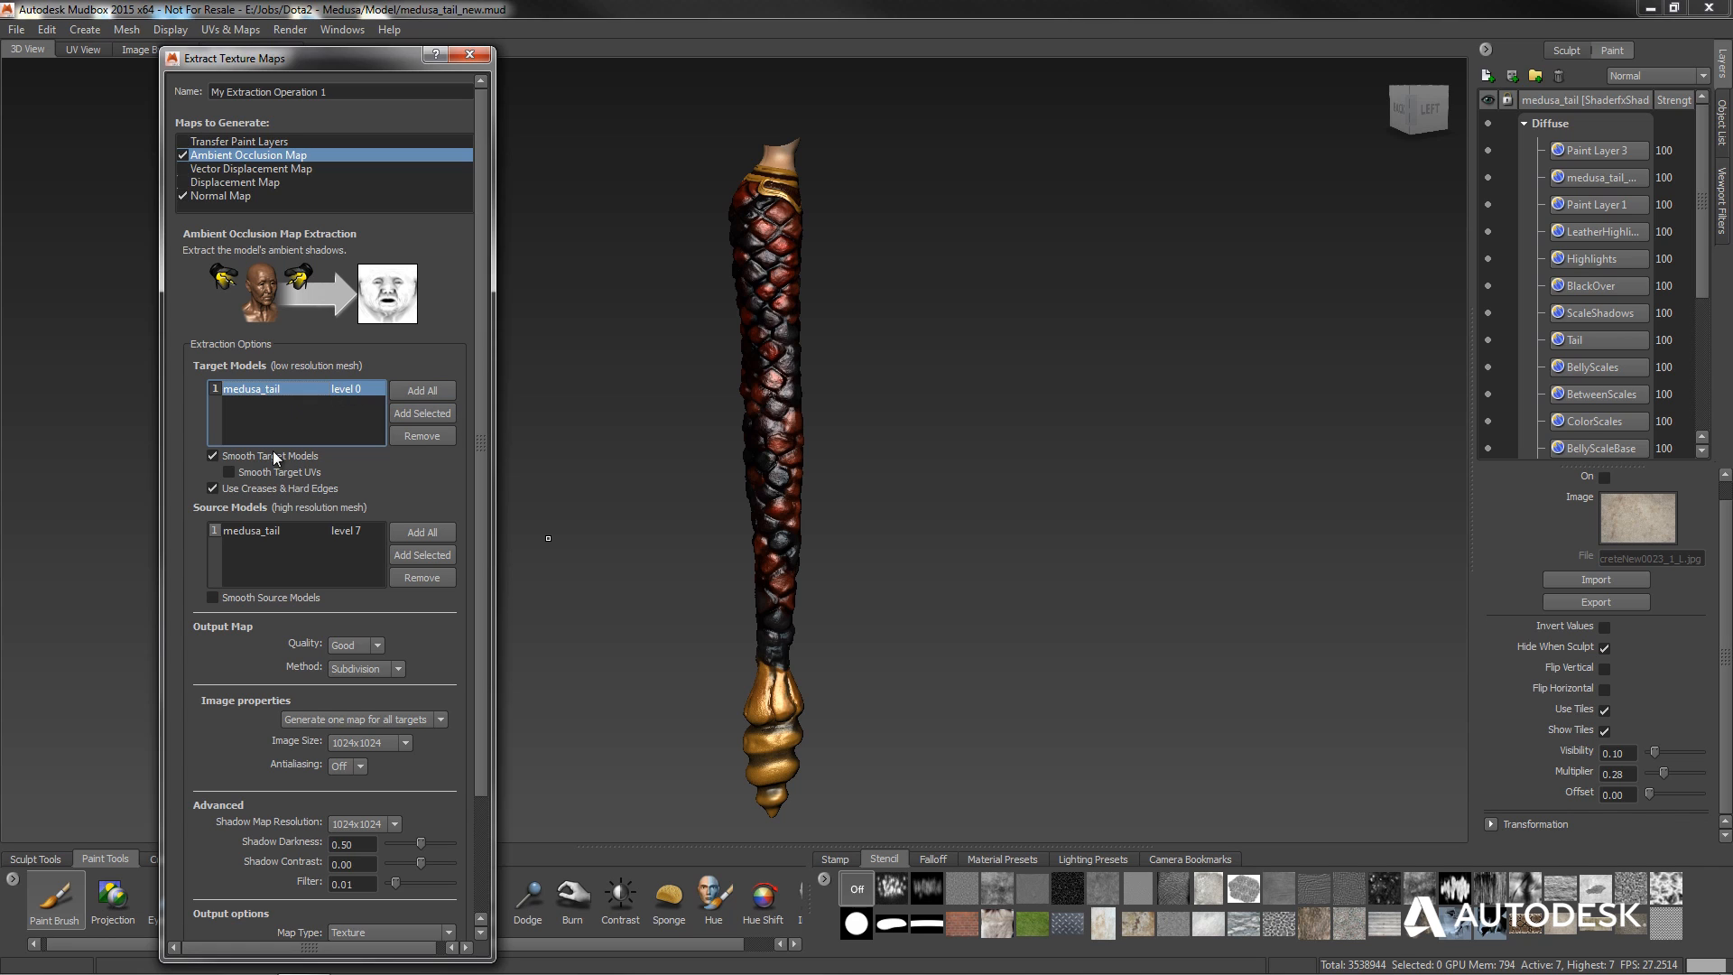
left_click(243, 534)
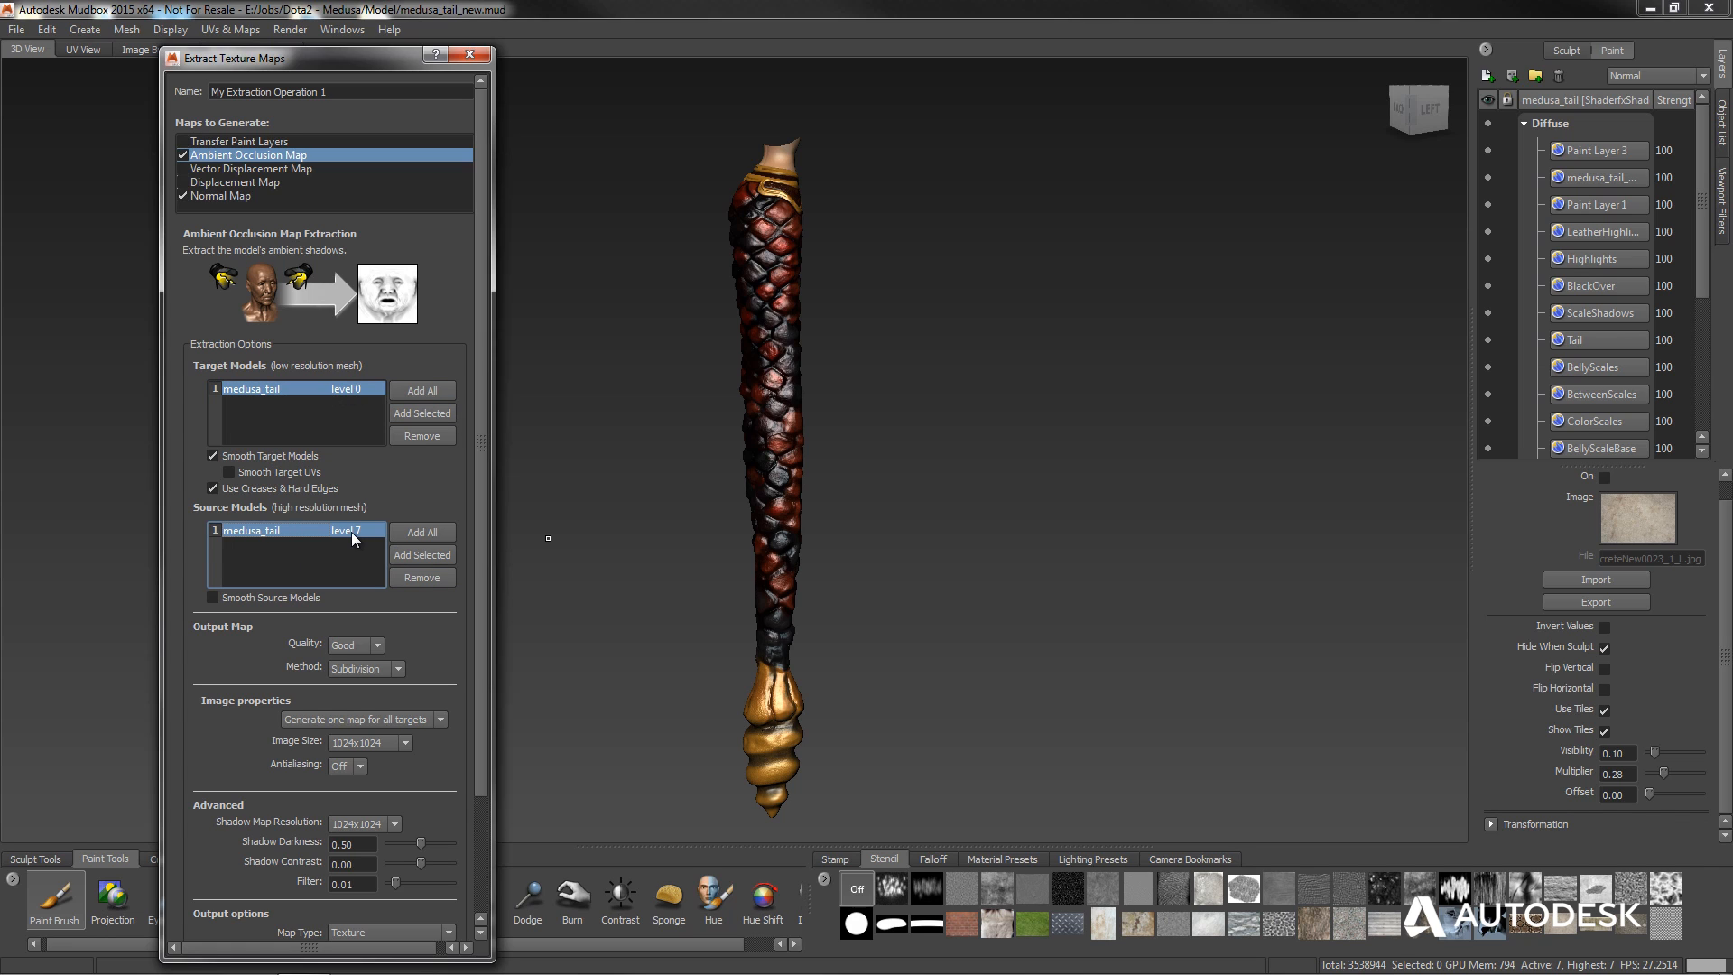
left_click(351, 534)
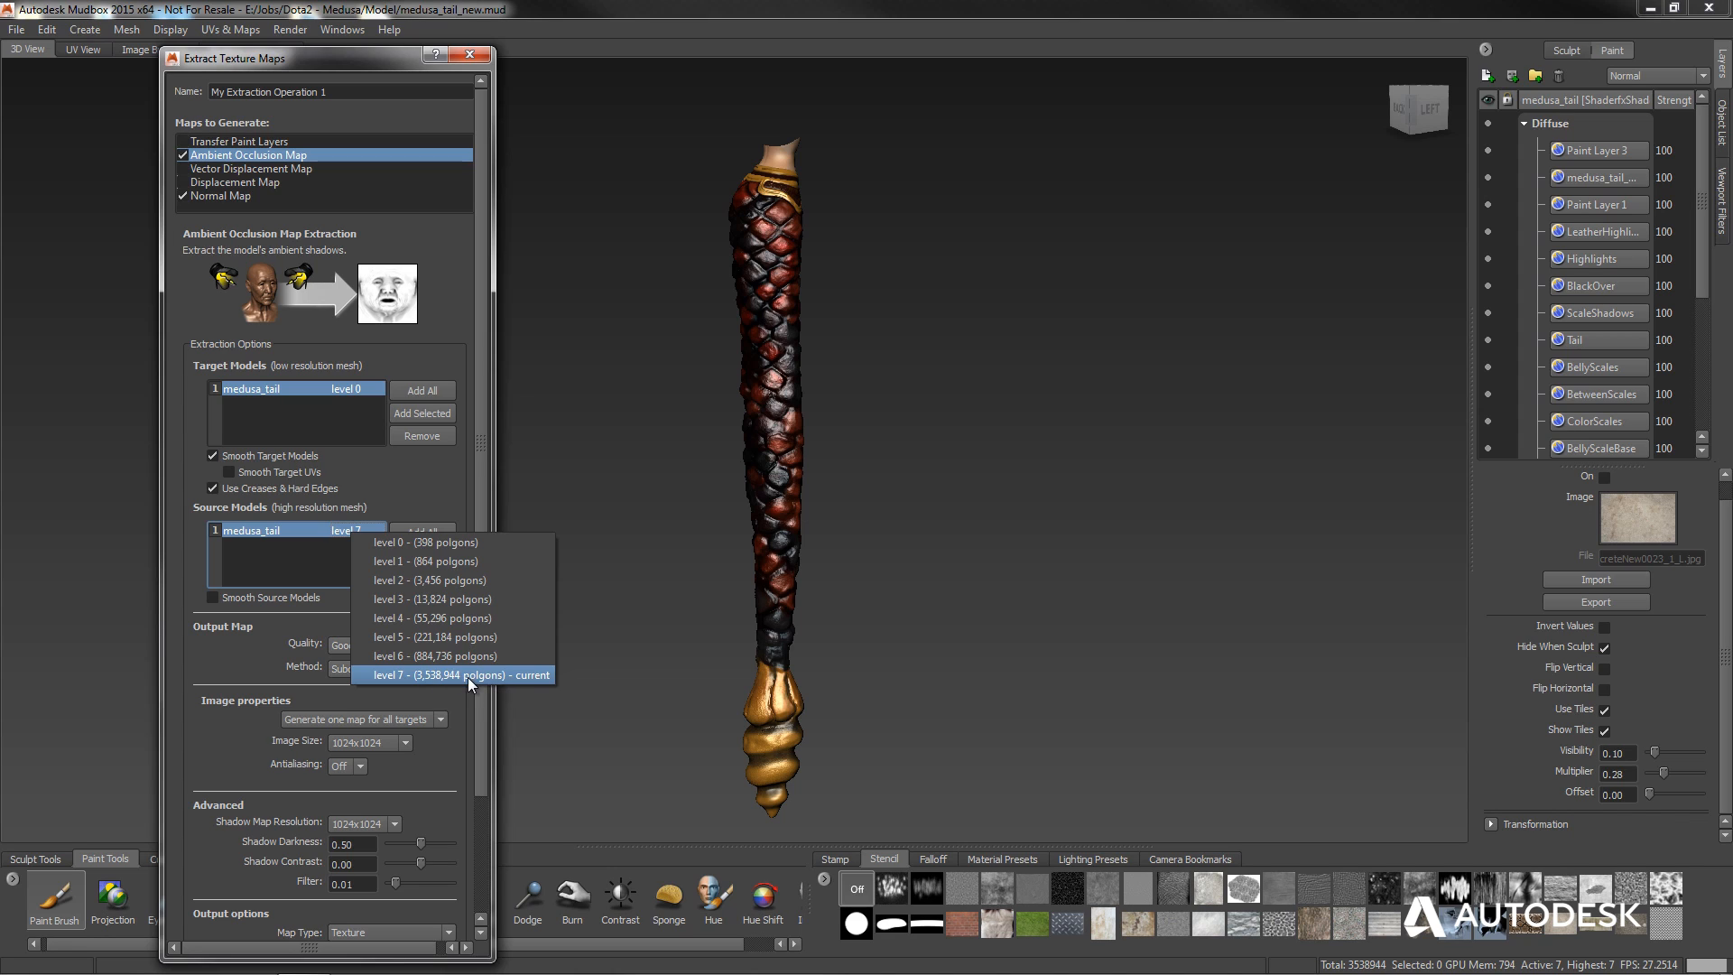
left_click(195, 650)
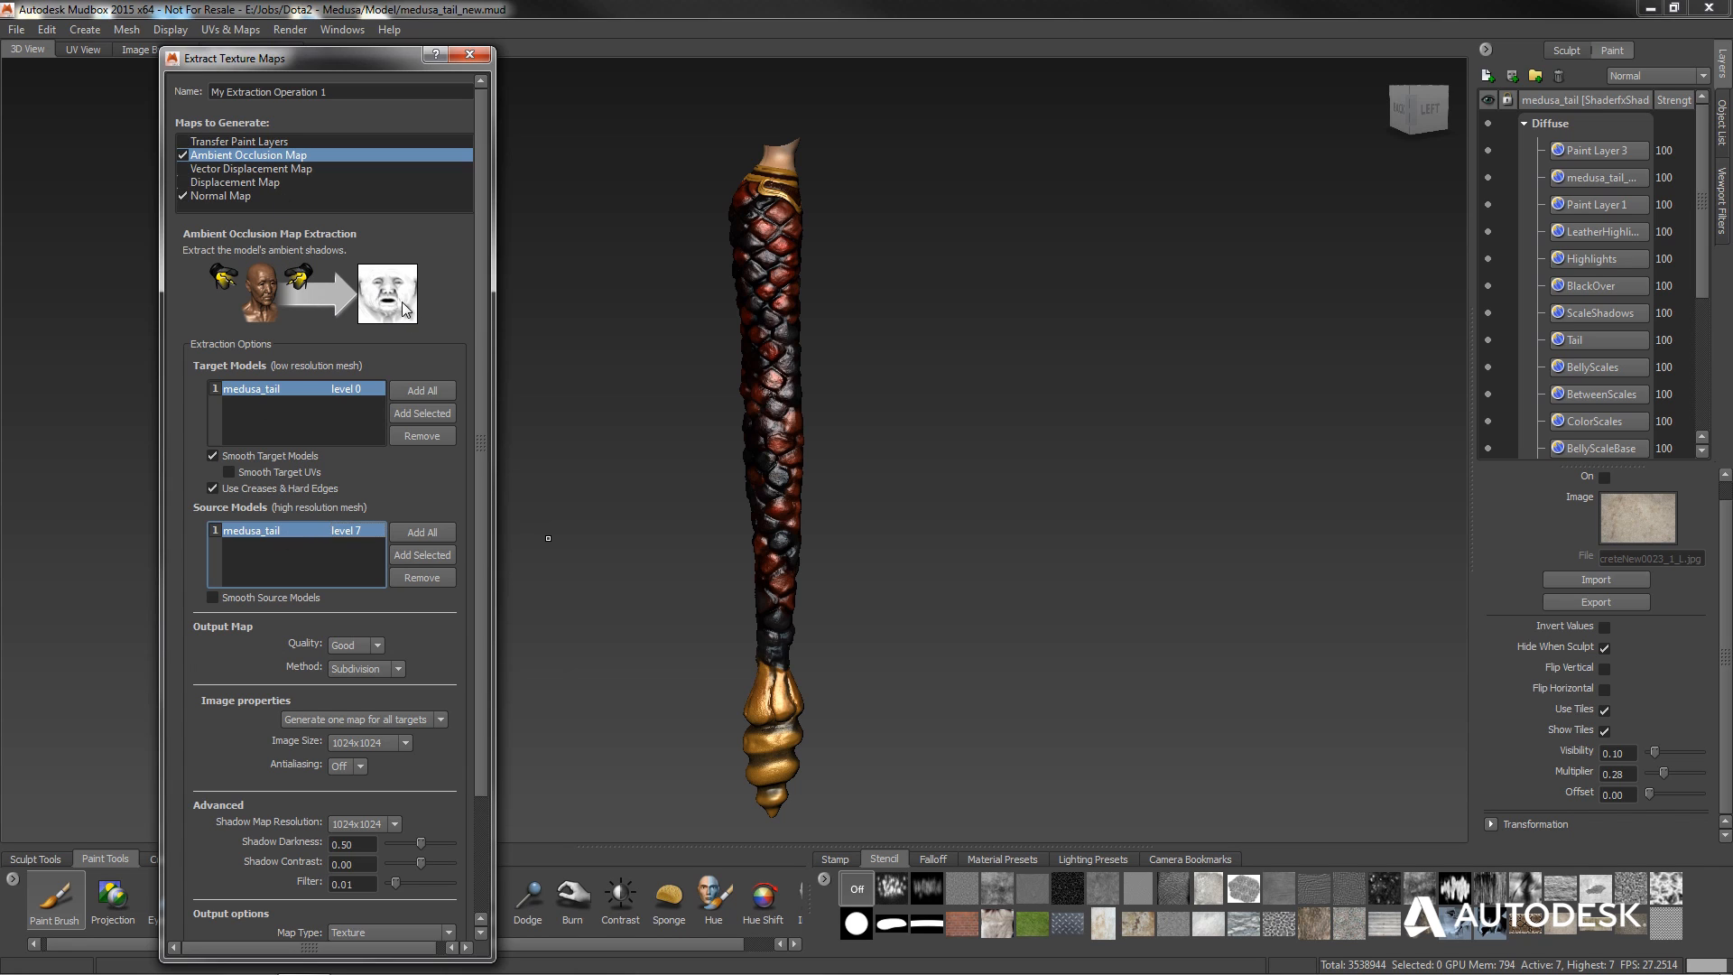
left_click(231, 195)
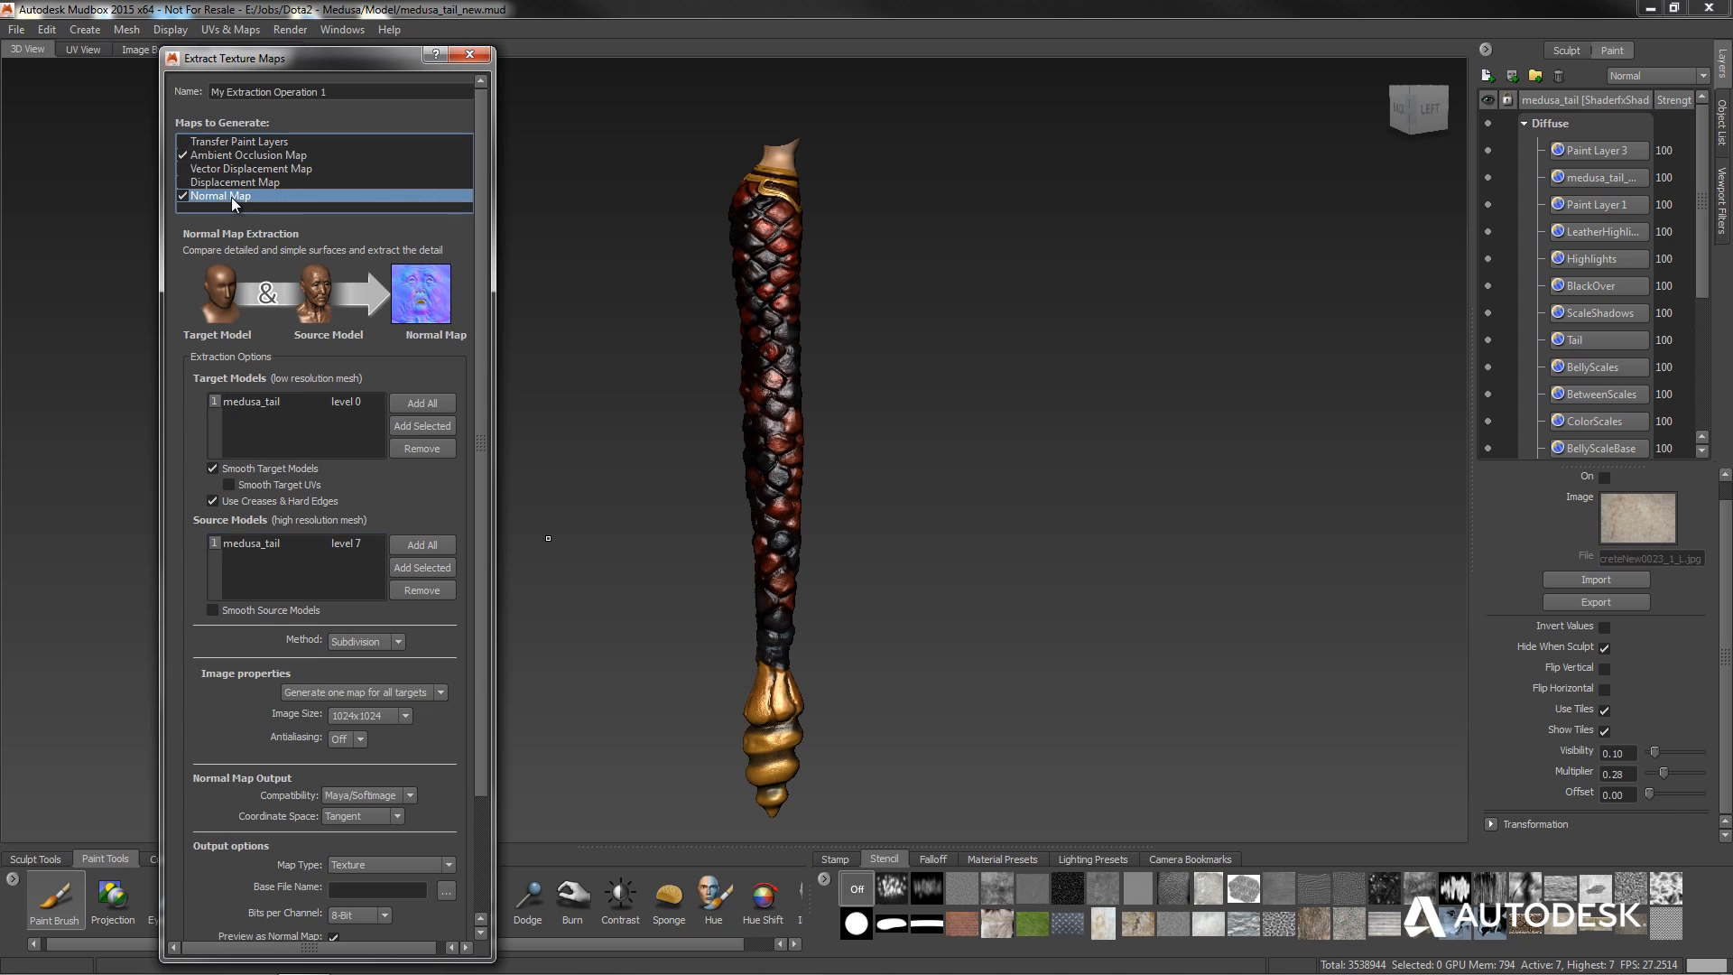
Set the ambient occlusion map's image size to 4096x4096 and its antialiasing to 4X.
left_click(253, 158)
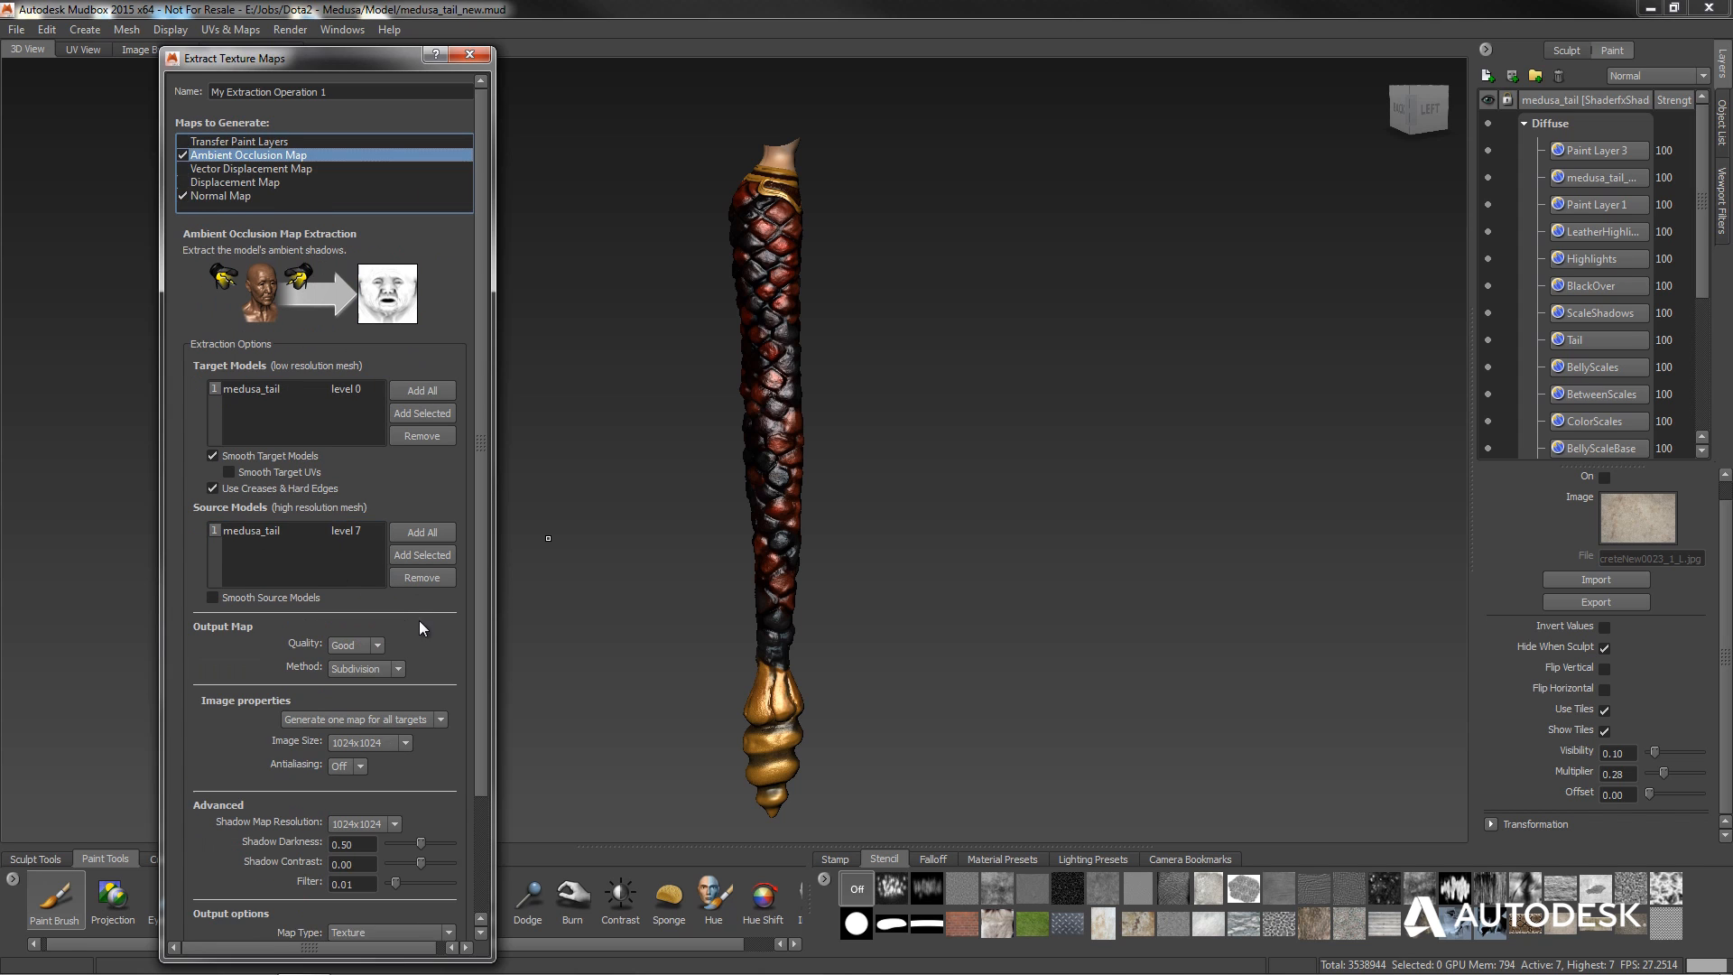
scroll(433, 516, "down", 3)
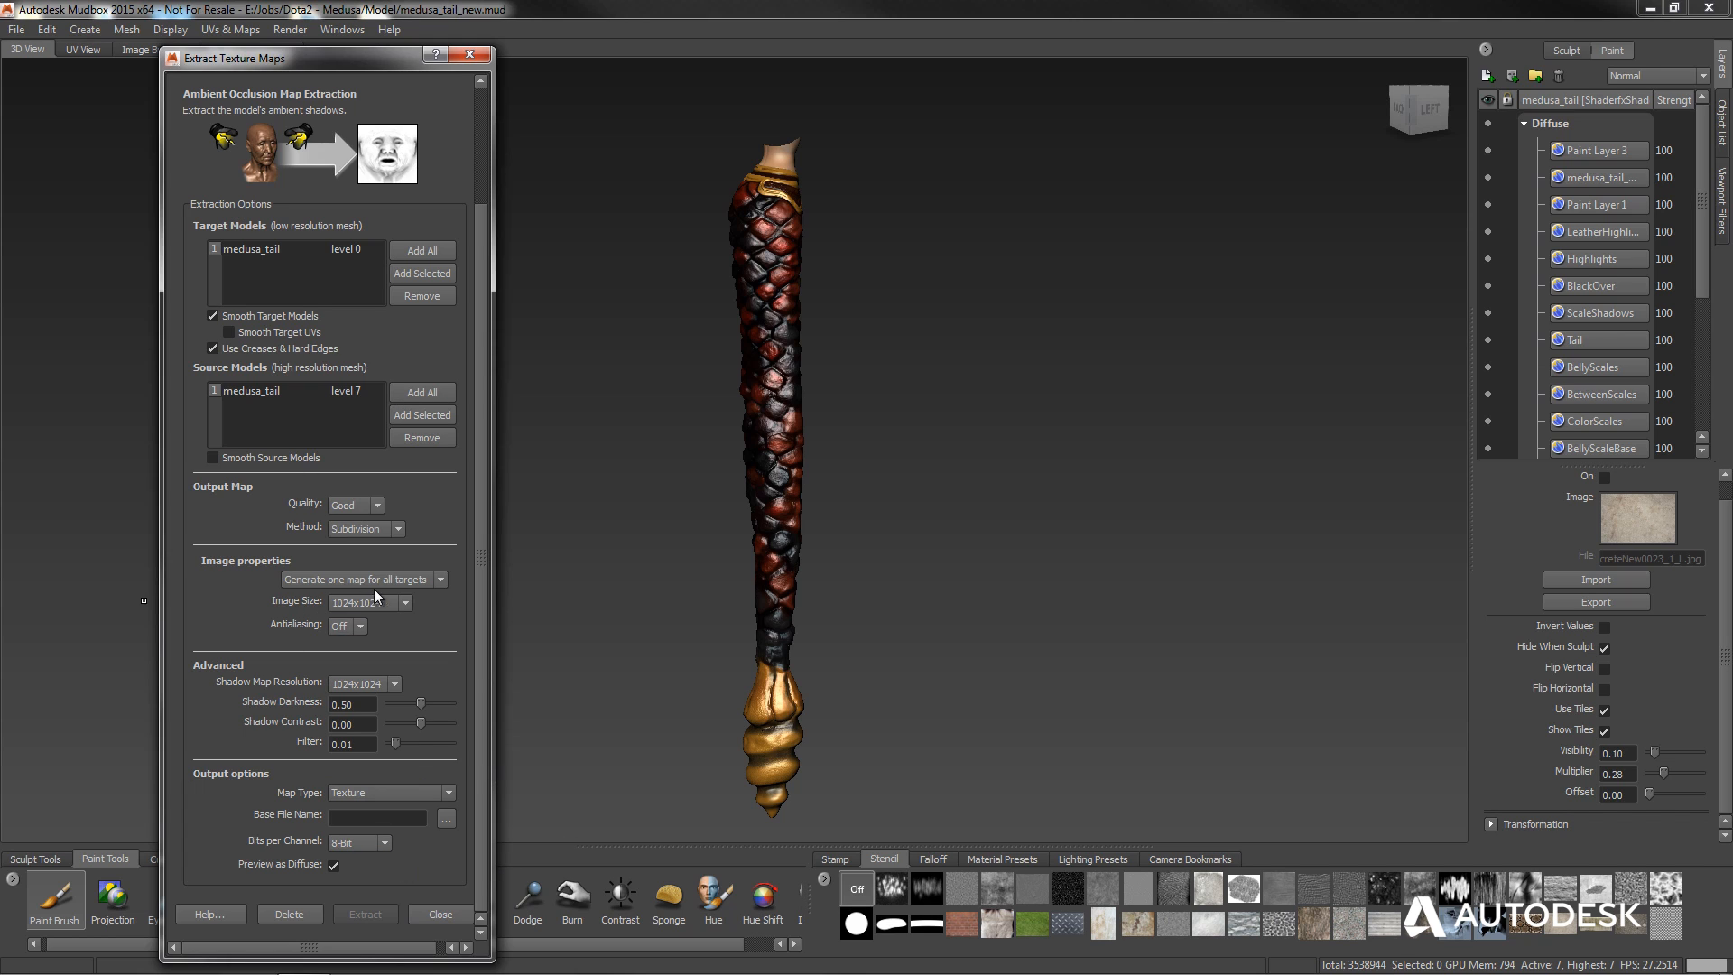
left_click(364, 610)
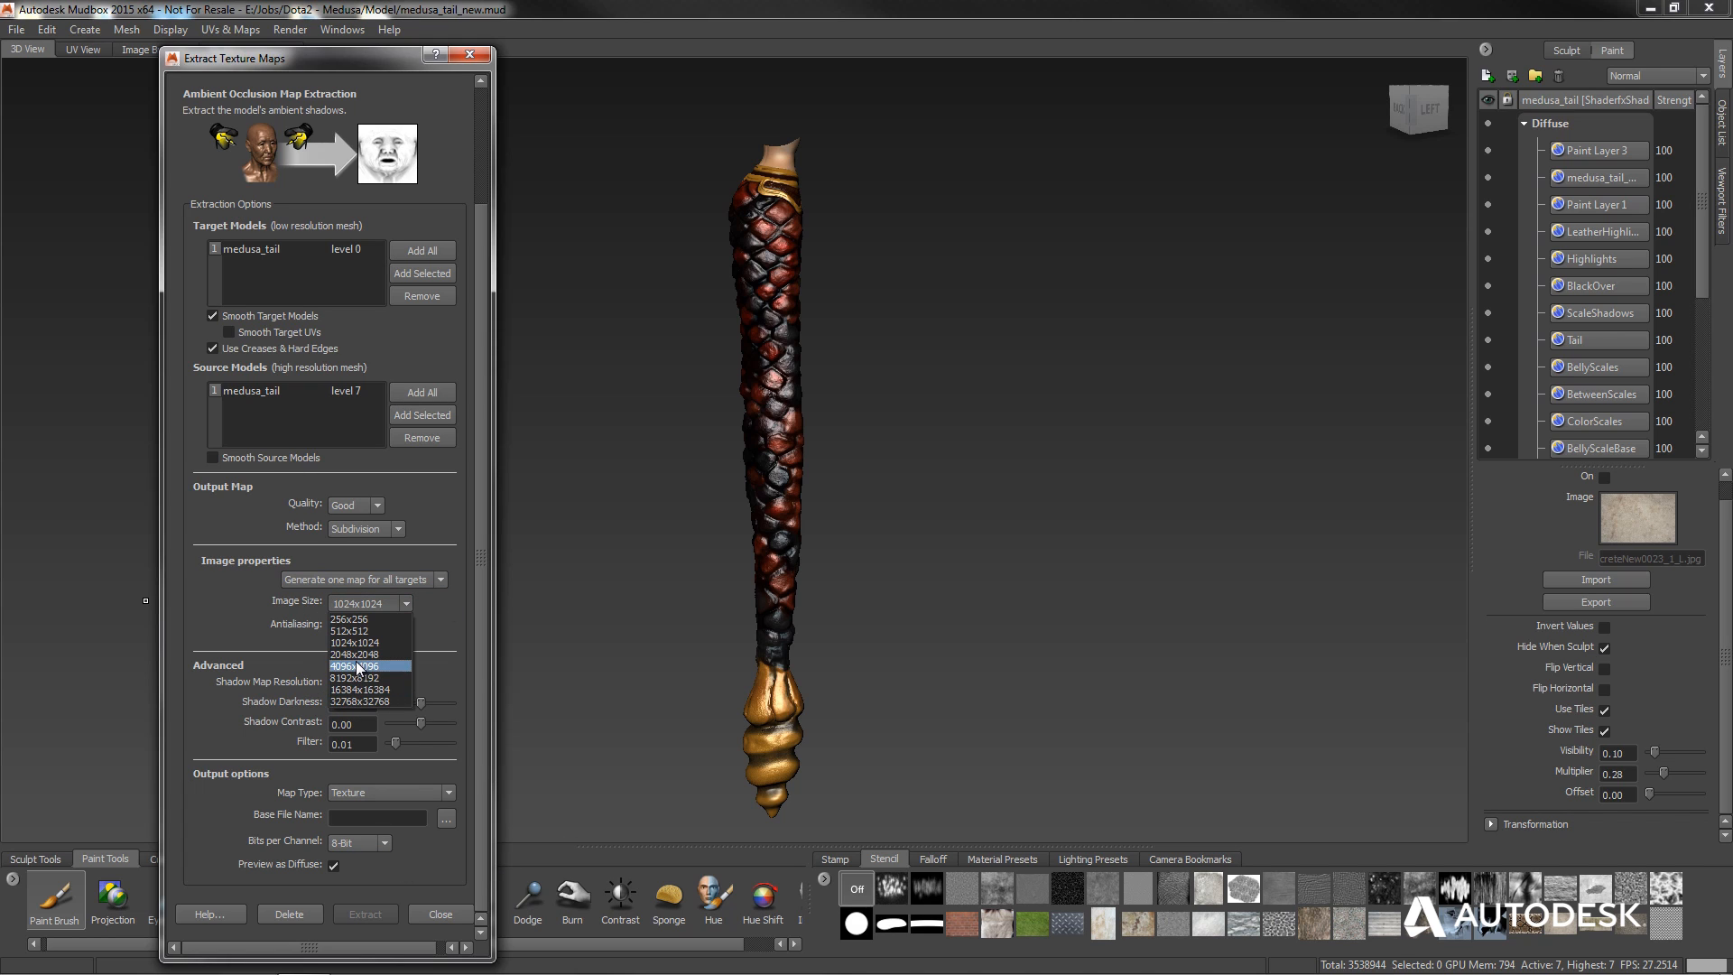
left_click(360, 666)
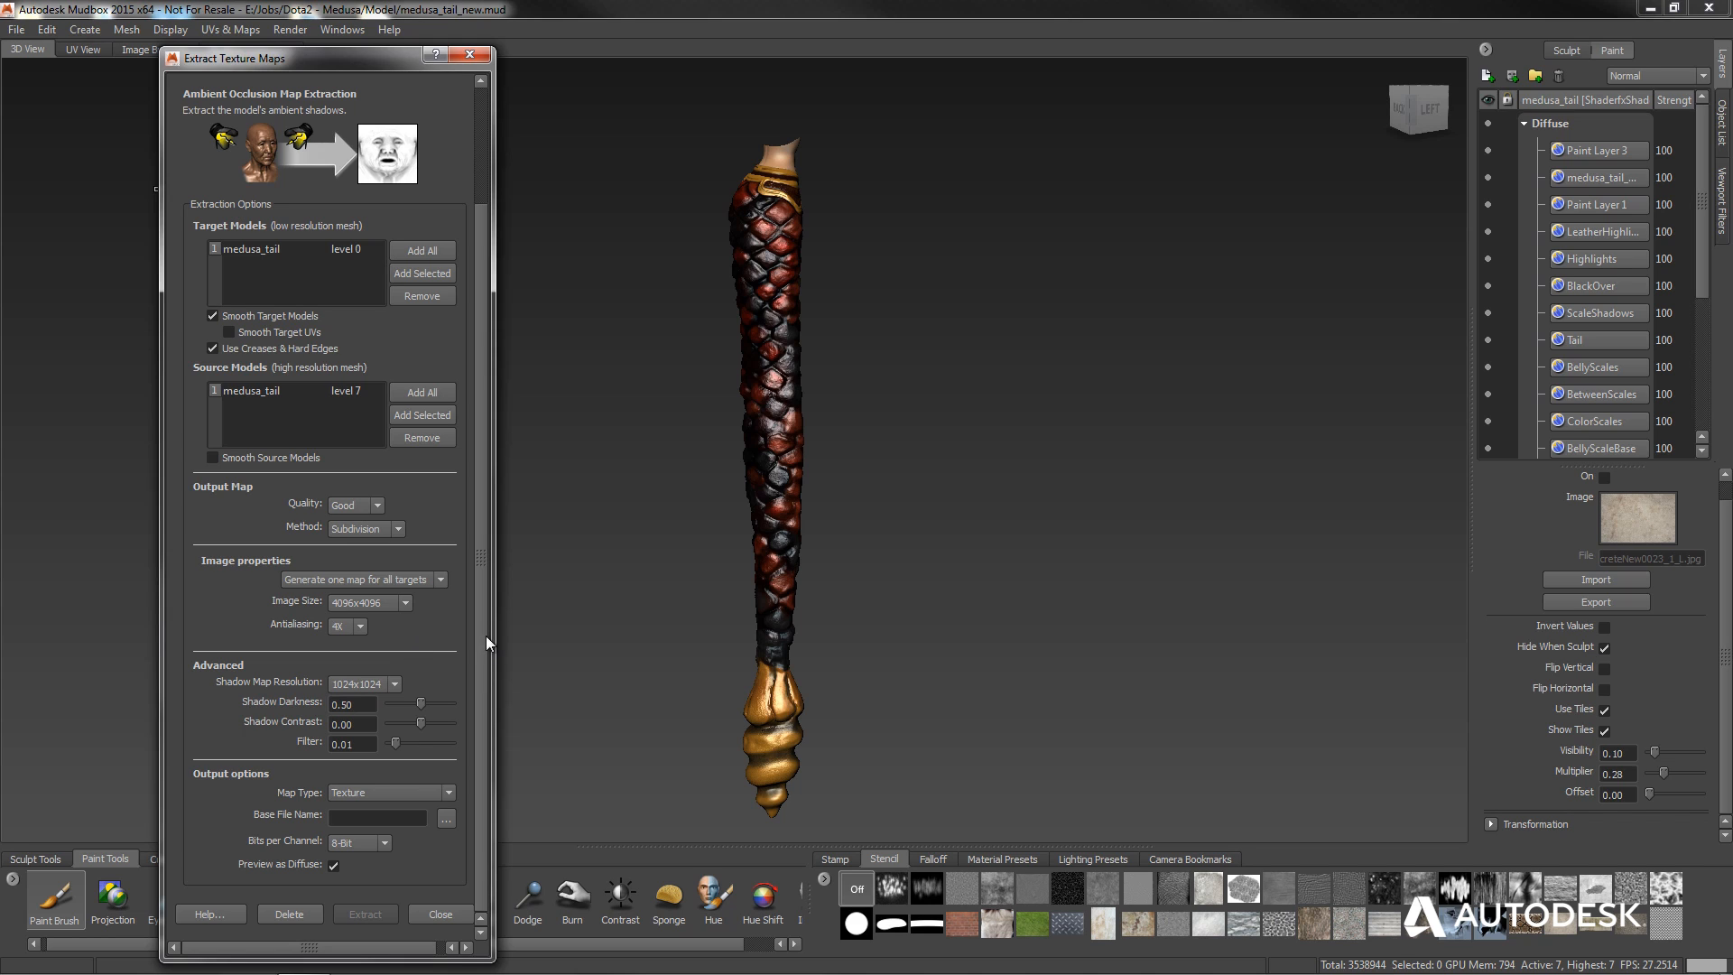
scroll(484, 604, "up", 2)
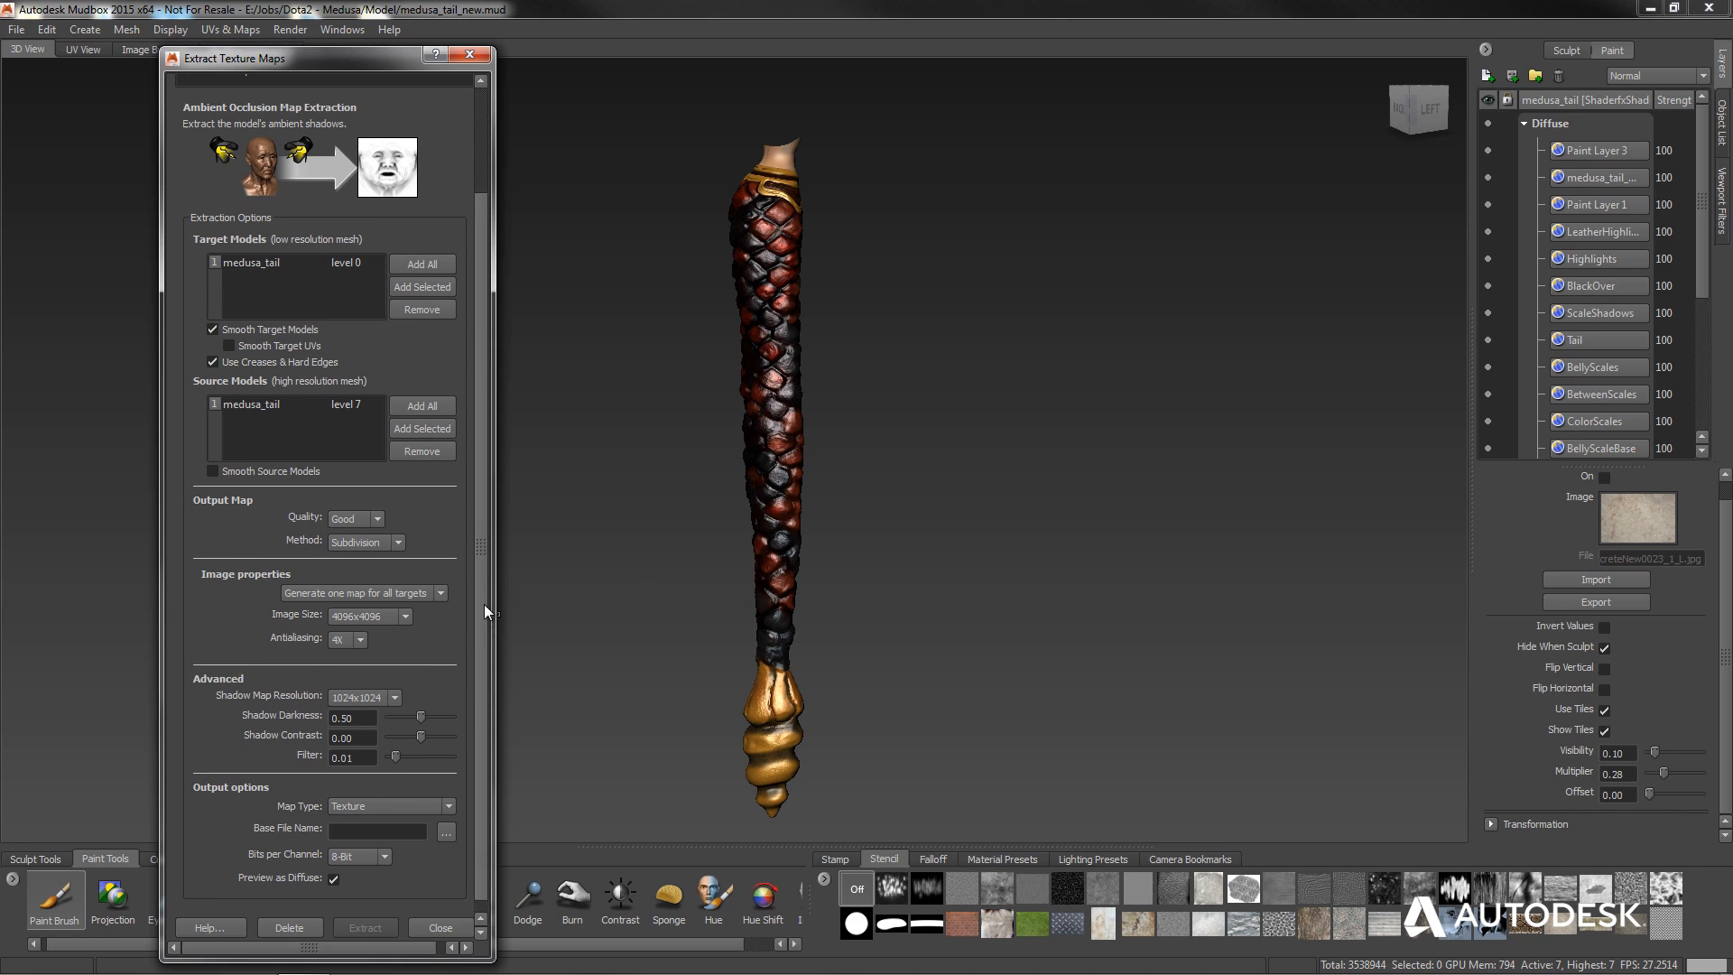
scroll(473, 555, "down", 2)
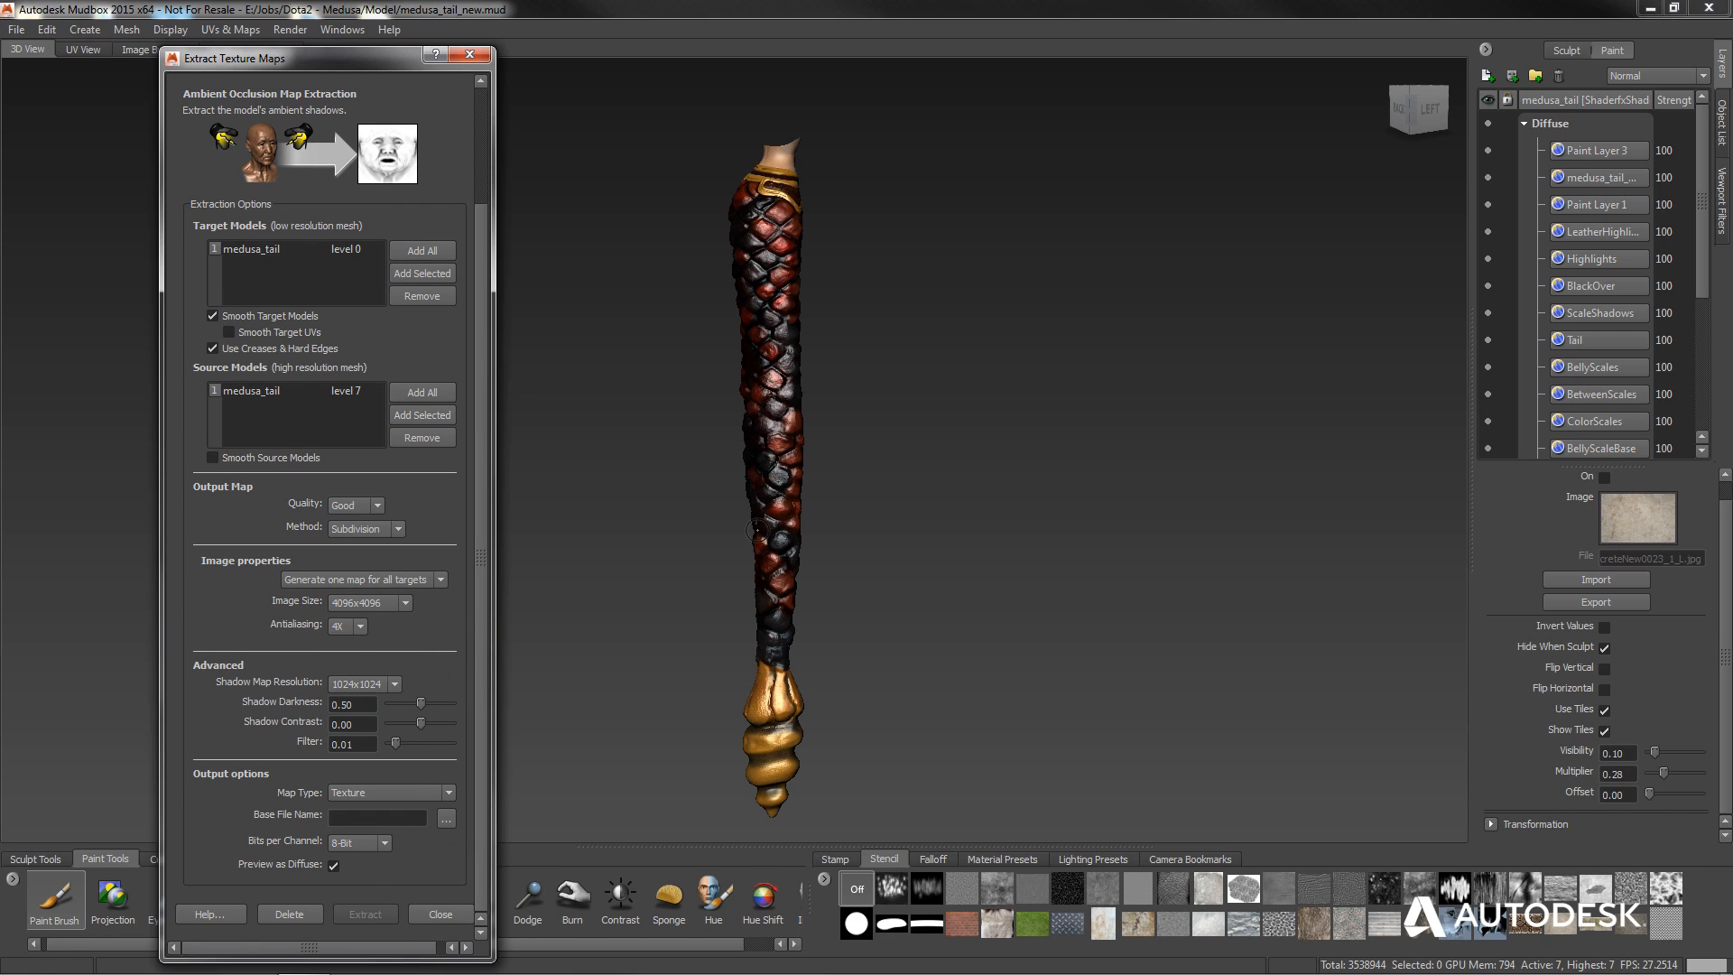
Try a 1024x1024 image size for the ambient occlusion map and restore 4096x4096.
left_click(361, 609)
left_click(346, 639)
left_click(396, 605)
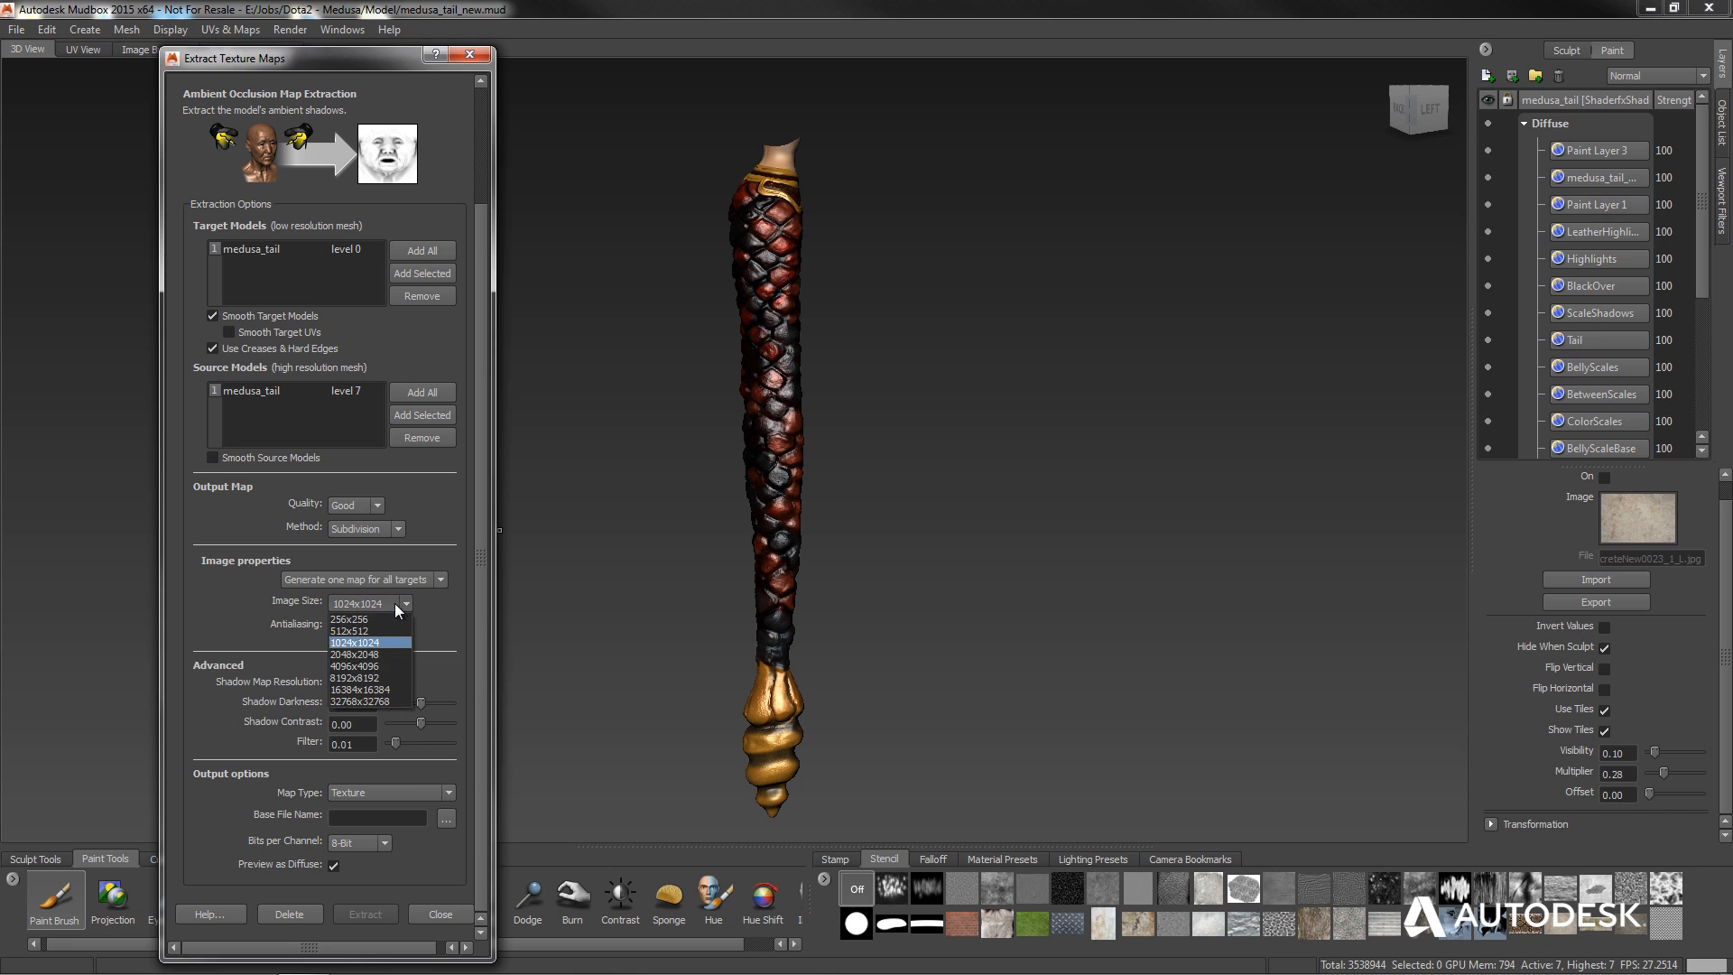
left_click(385, 666)
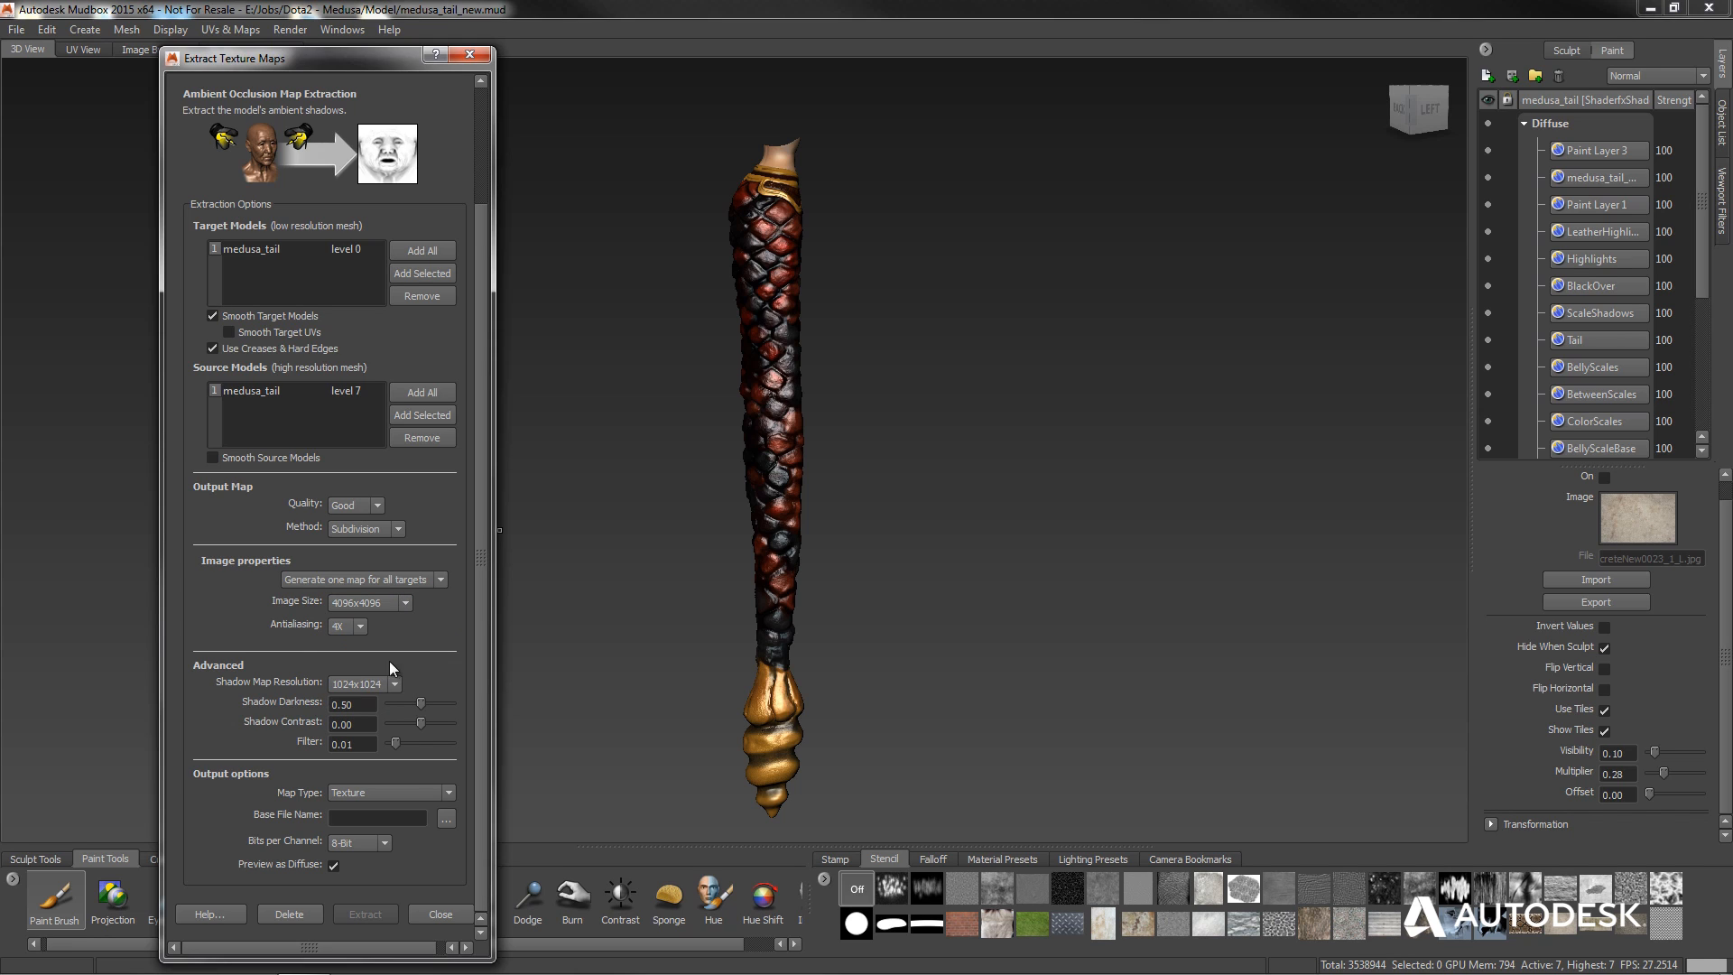
Look over the ambient occlusion map's image size choices and base file name save dialog without changing either.
left_click(378, 605)
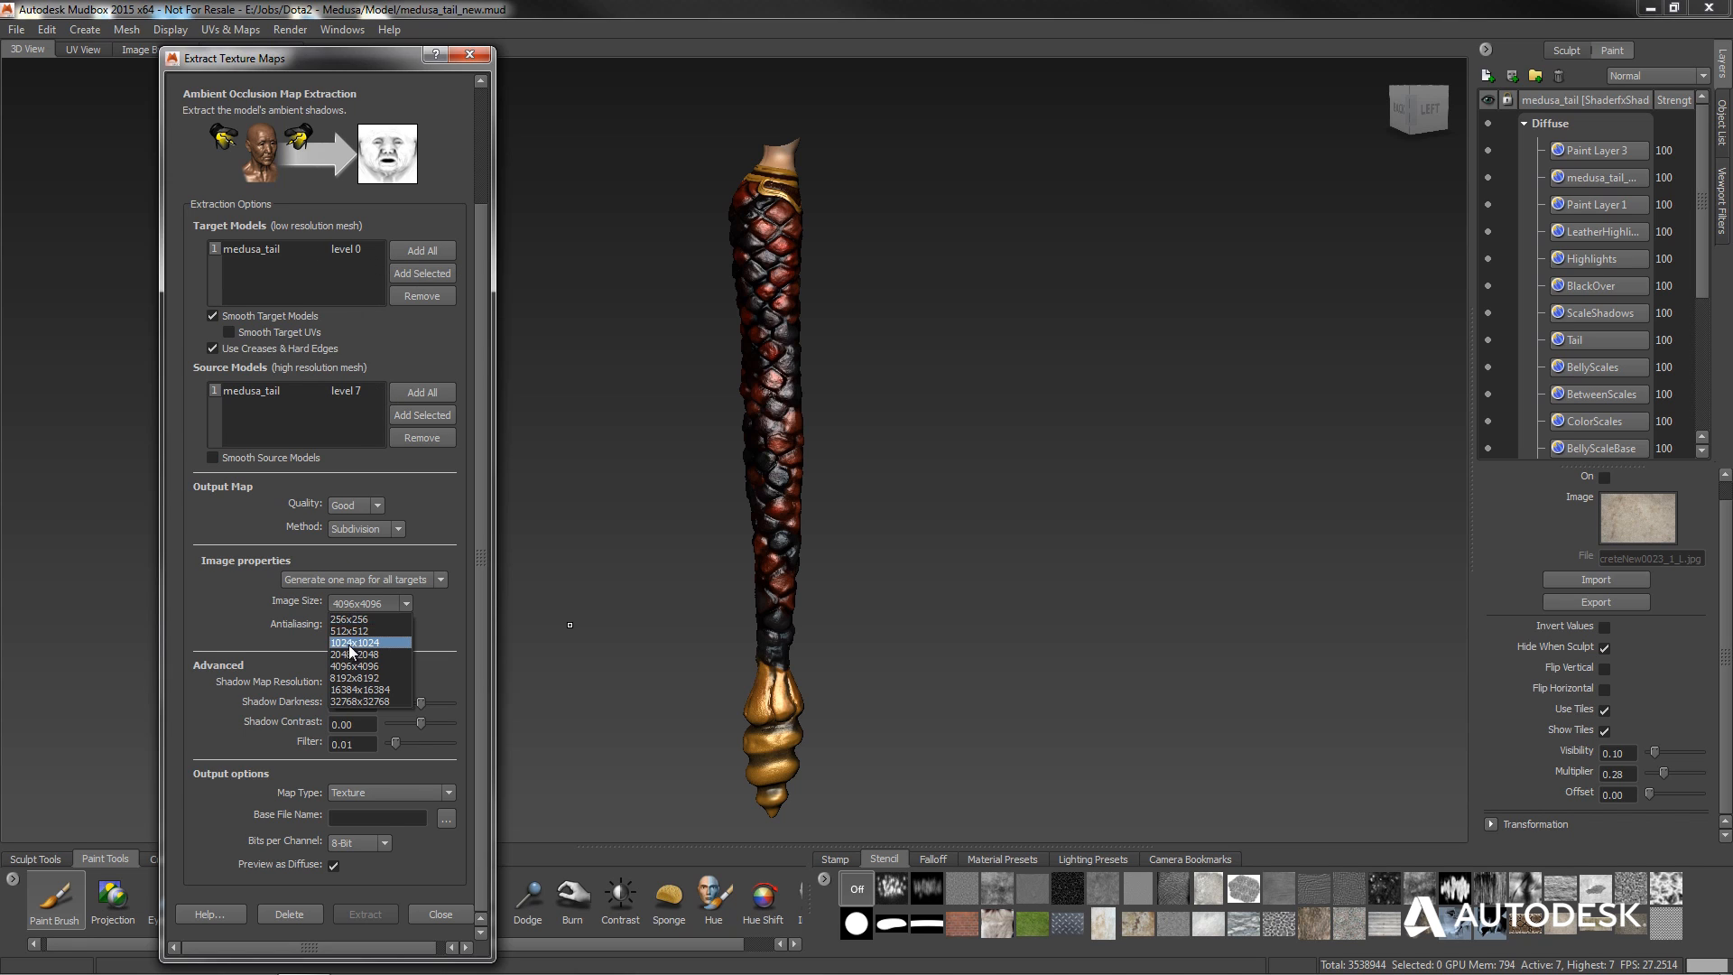
left_click(257, 621)
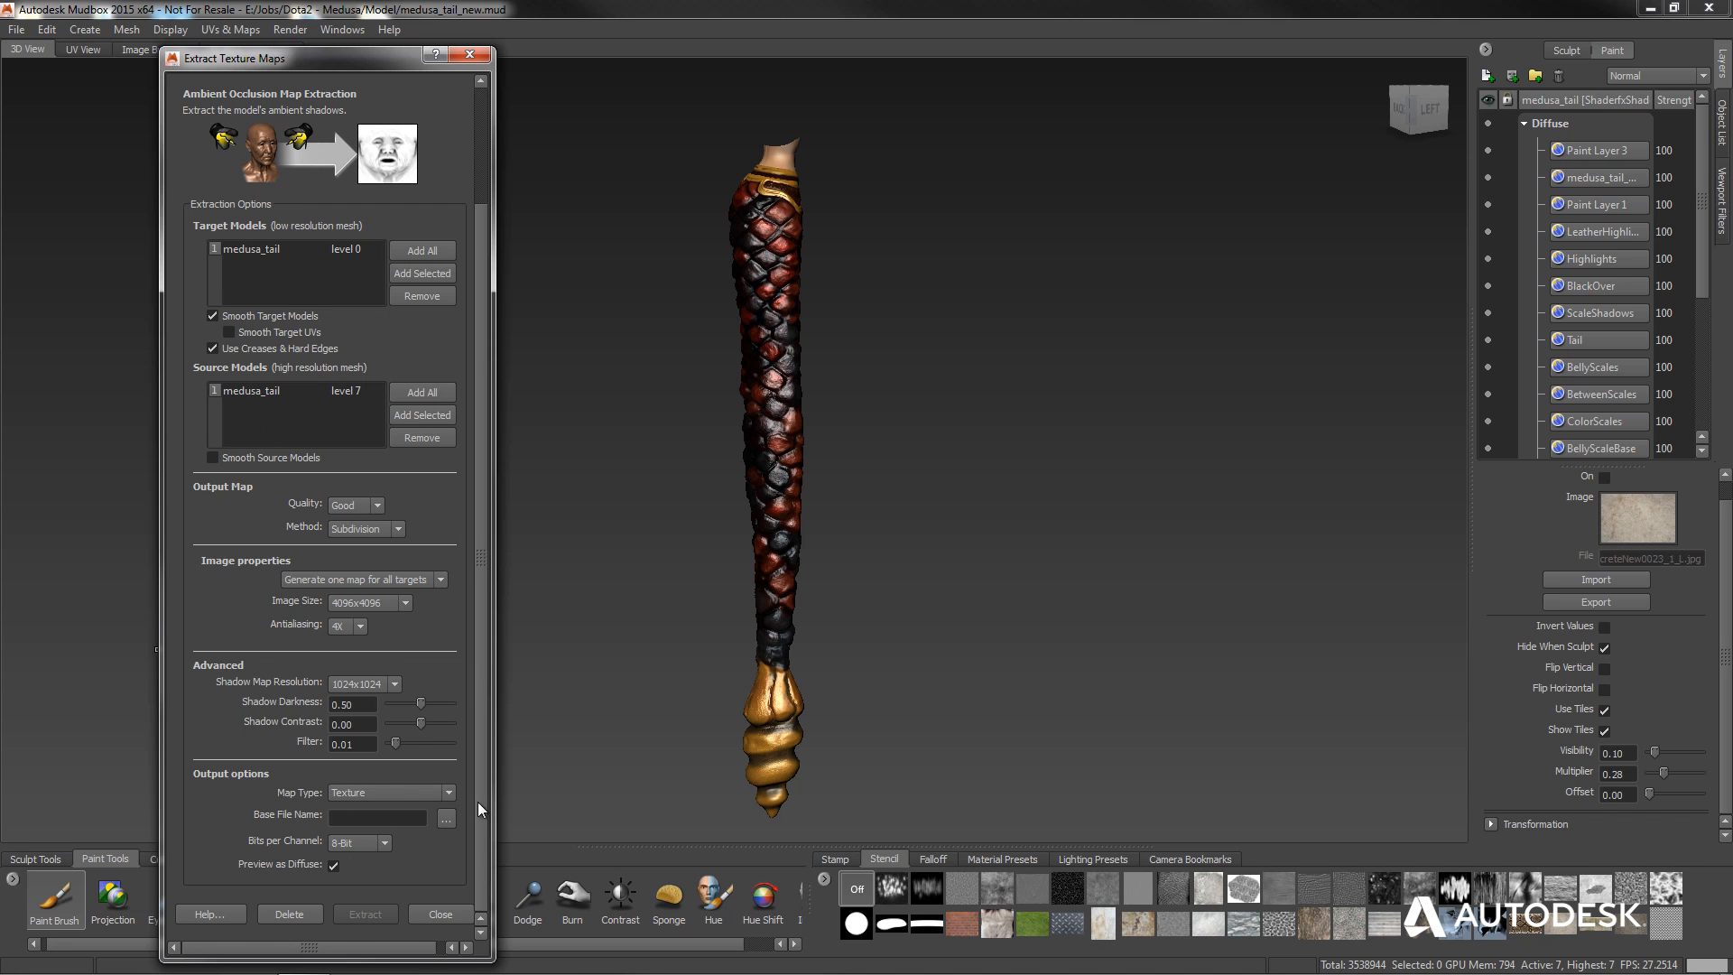
left_click(446, 818)
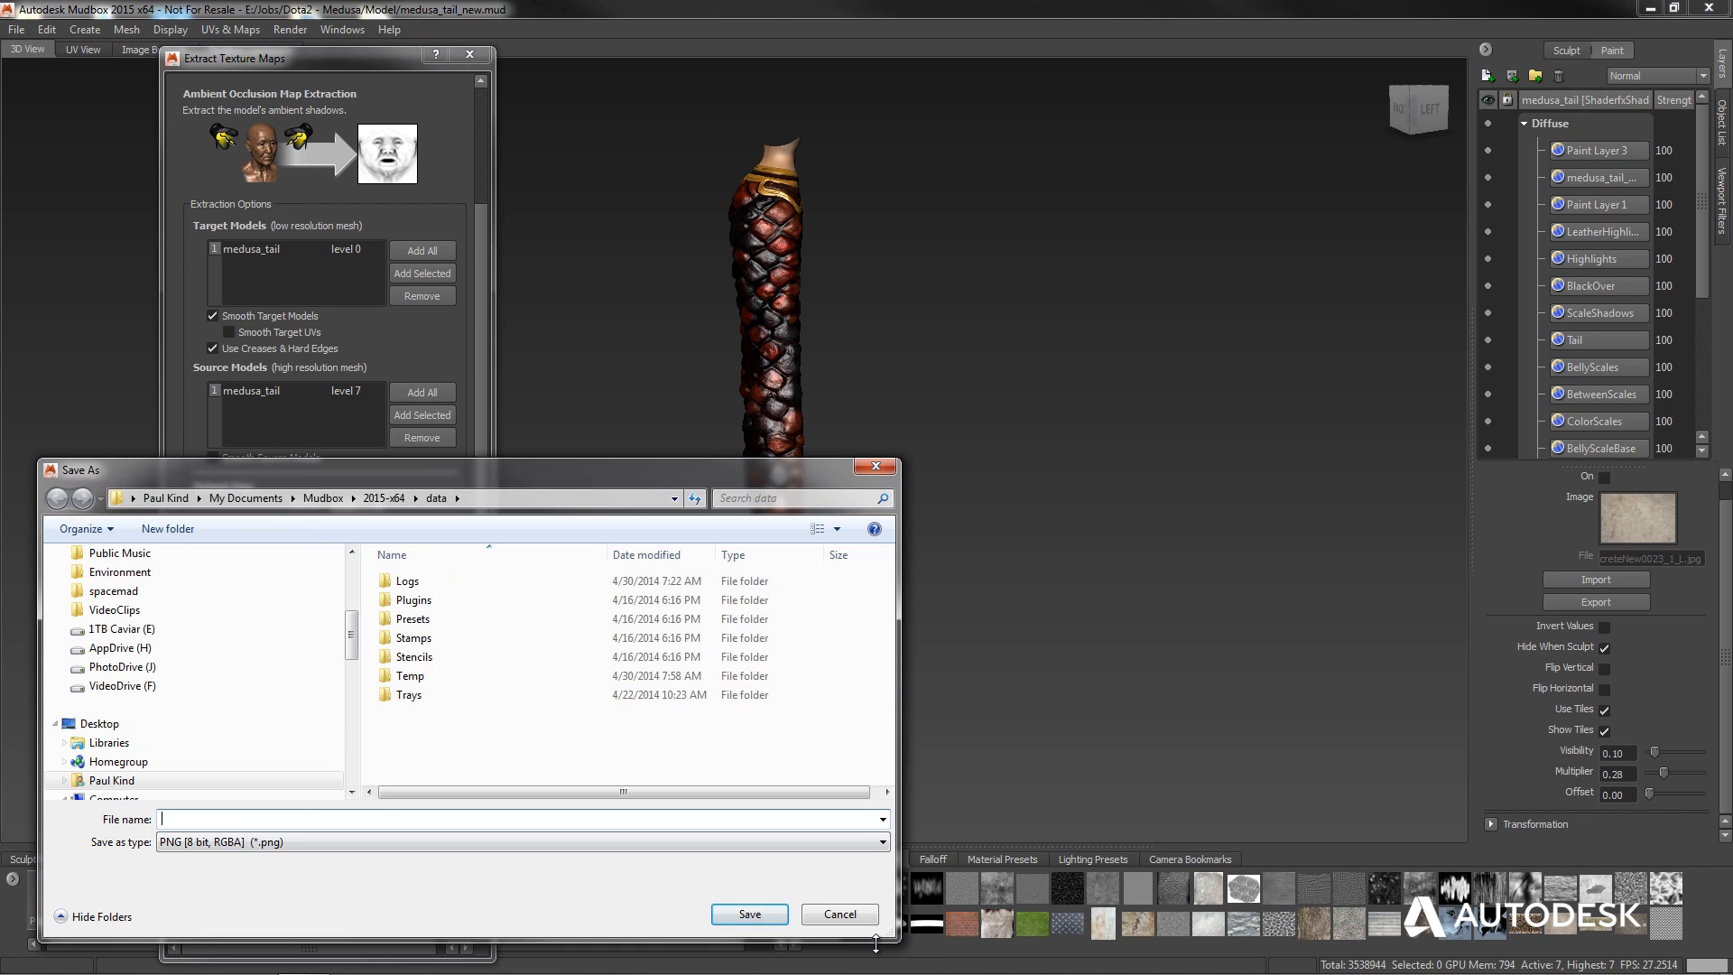
left_click(835, 911)
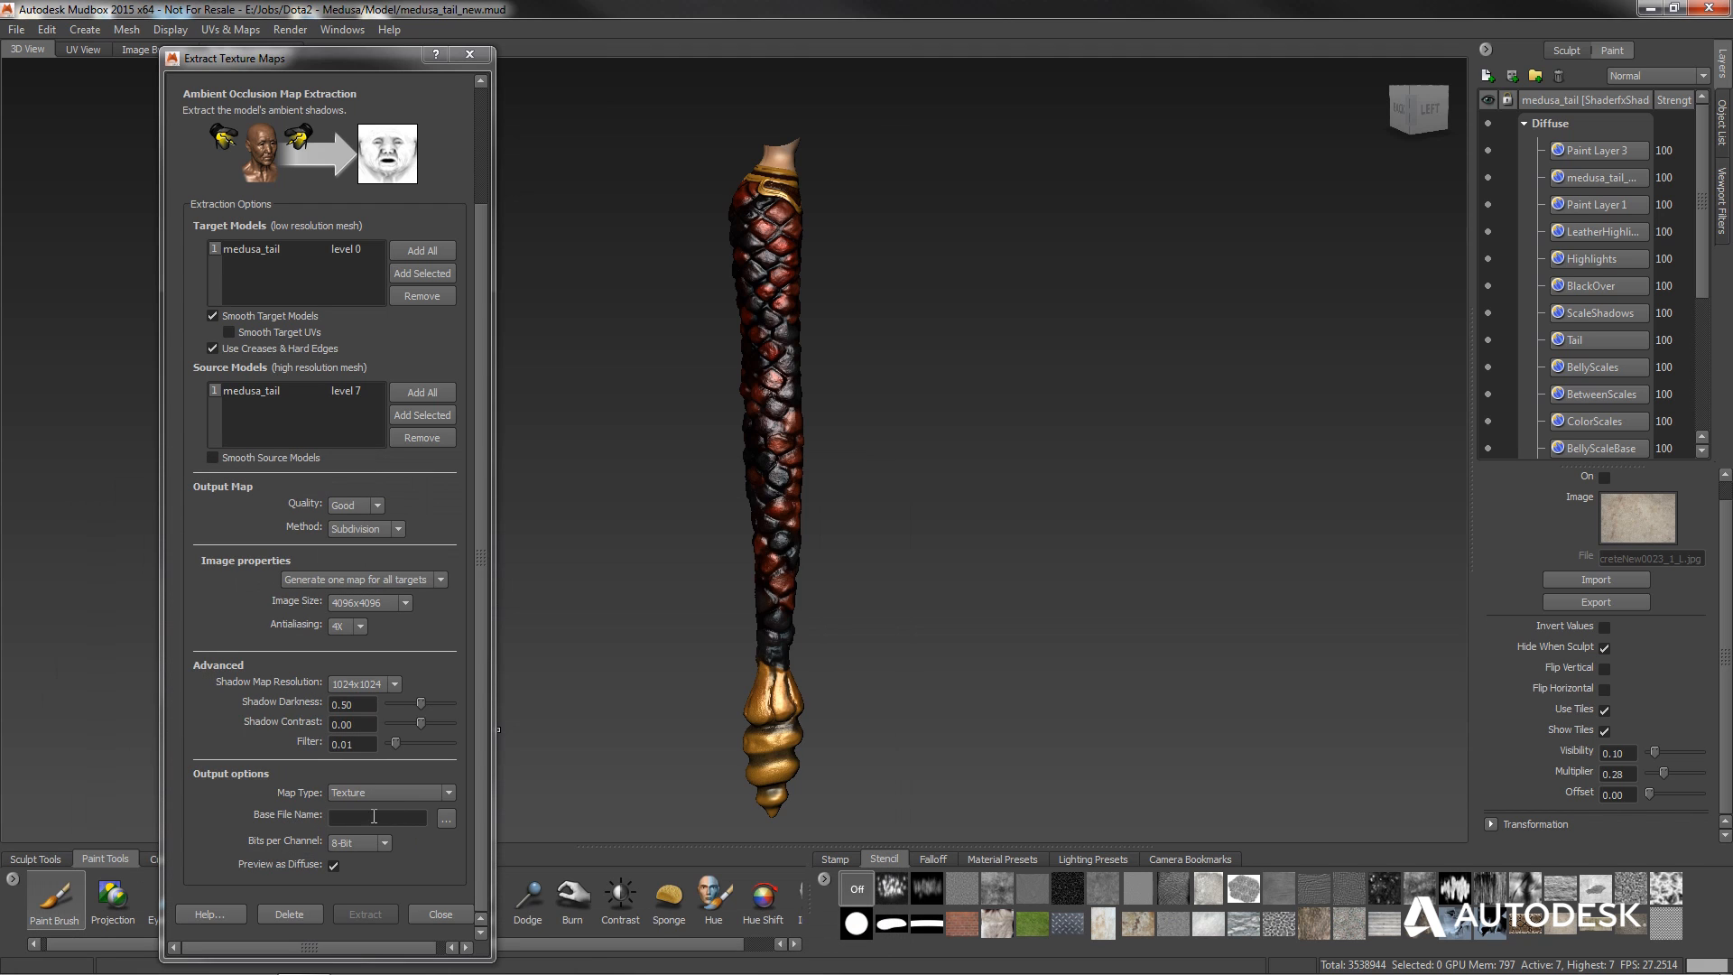
Configure the normal map with a 4096x4096 image size, 4X antialiasing and 3ds Max compatibility.
scroll(356, 452, "up", 3)
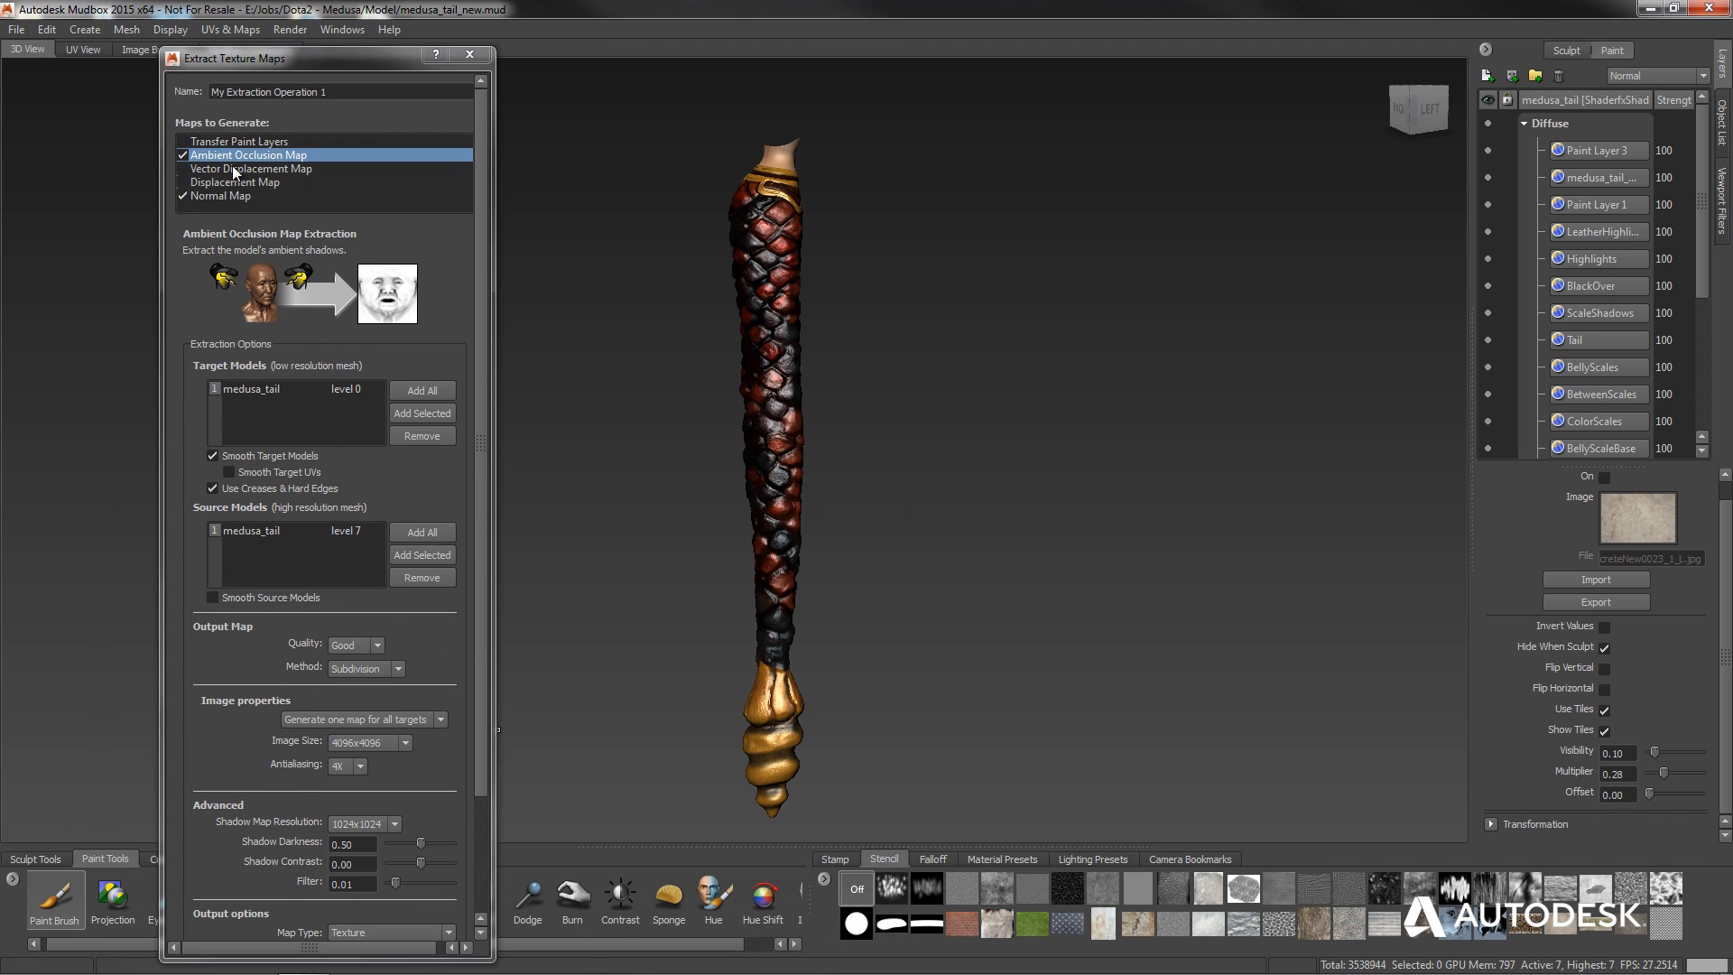
left_click(229, 195)
left_click_drag(484, 280, 490, 601)
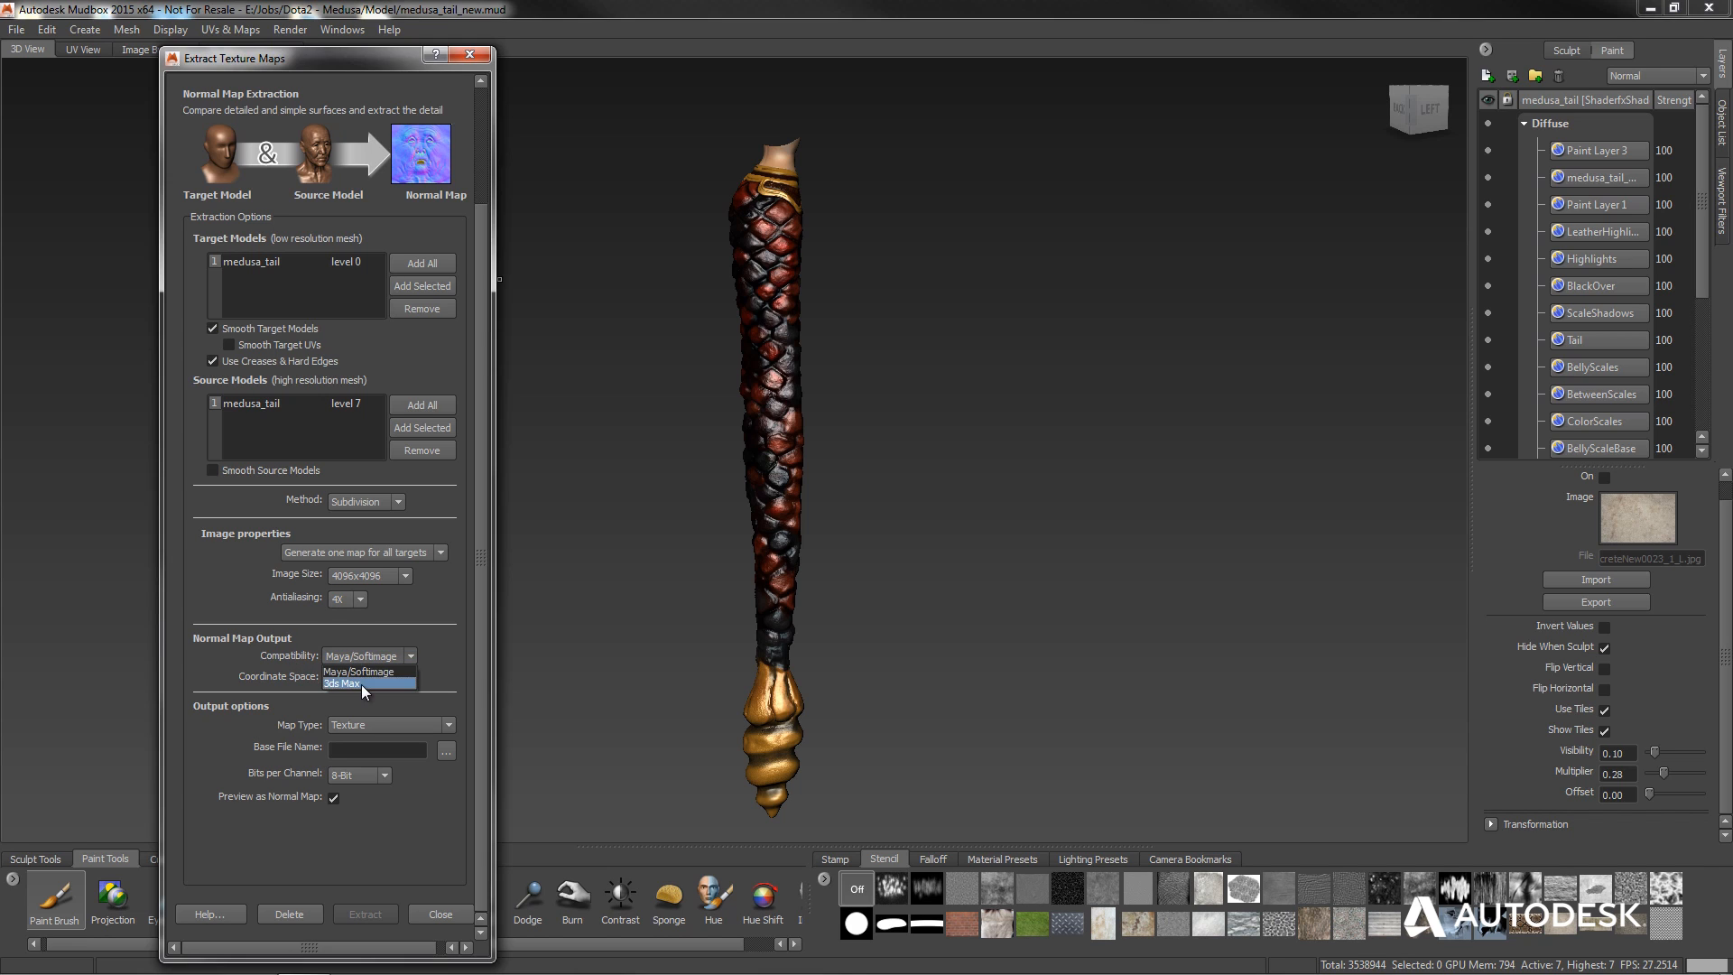
left_click(361, 684)
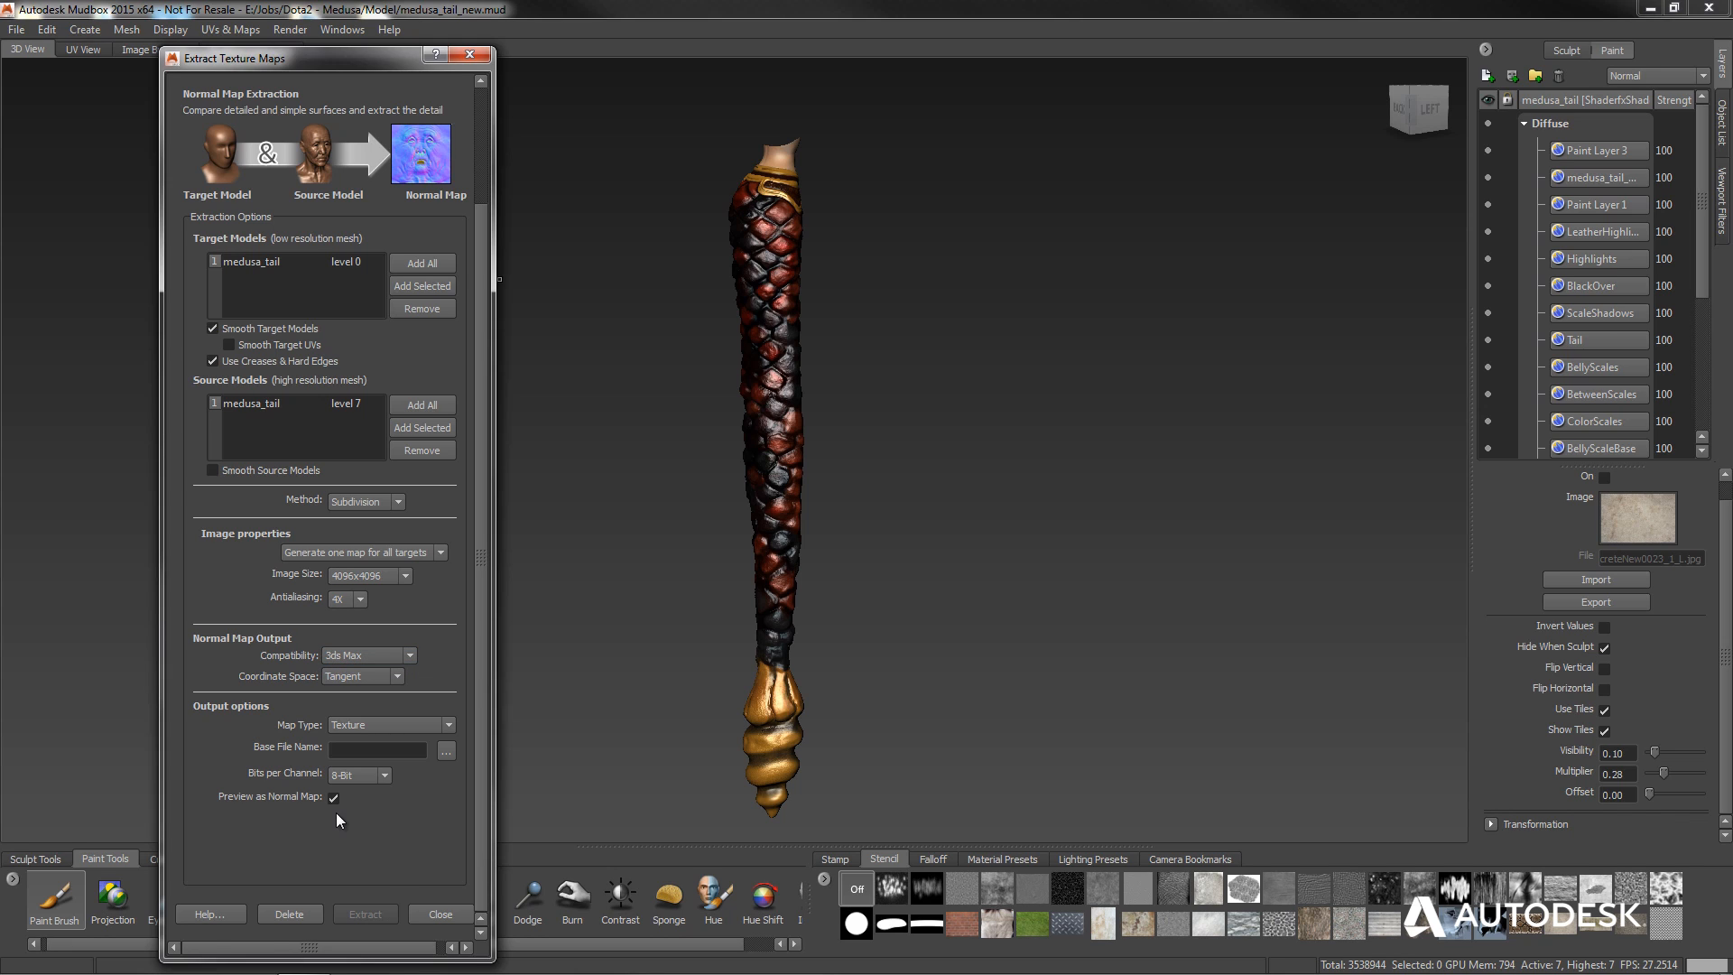
Look through the file formats offered for saving the normal map and cancel without choosing a file.
left_click(446, 751)
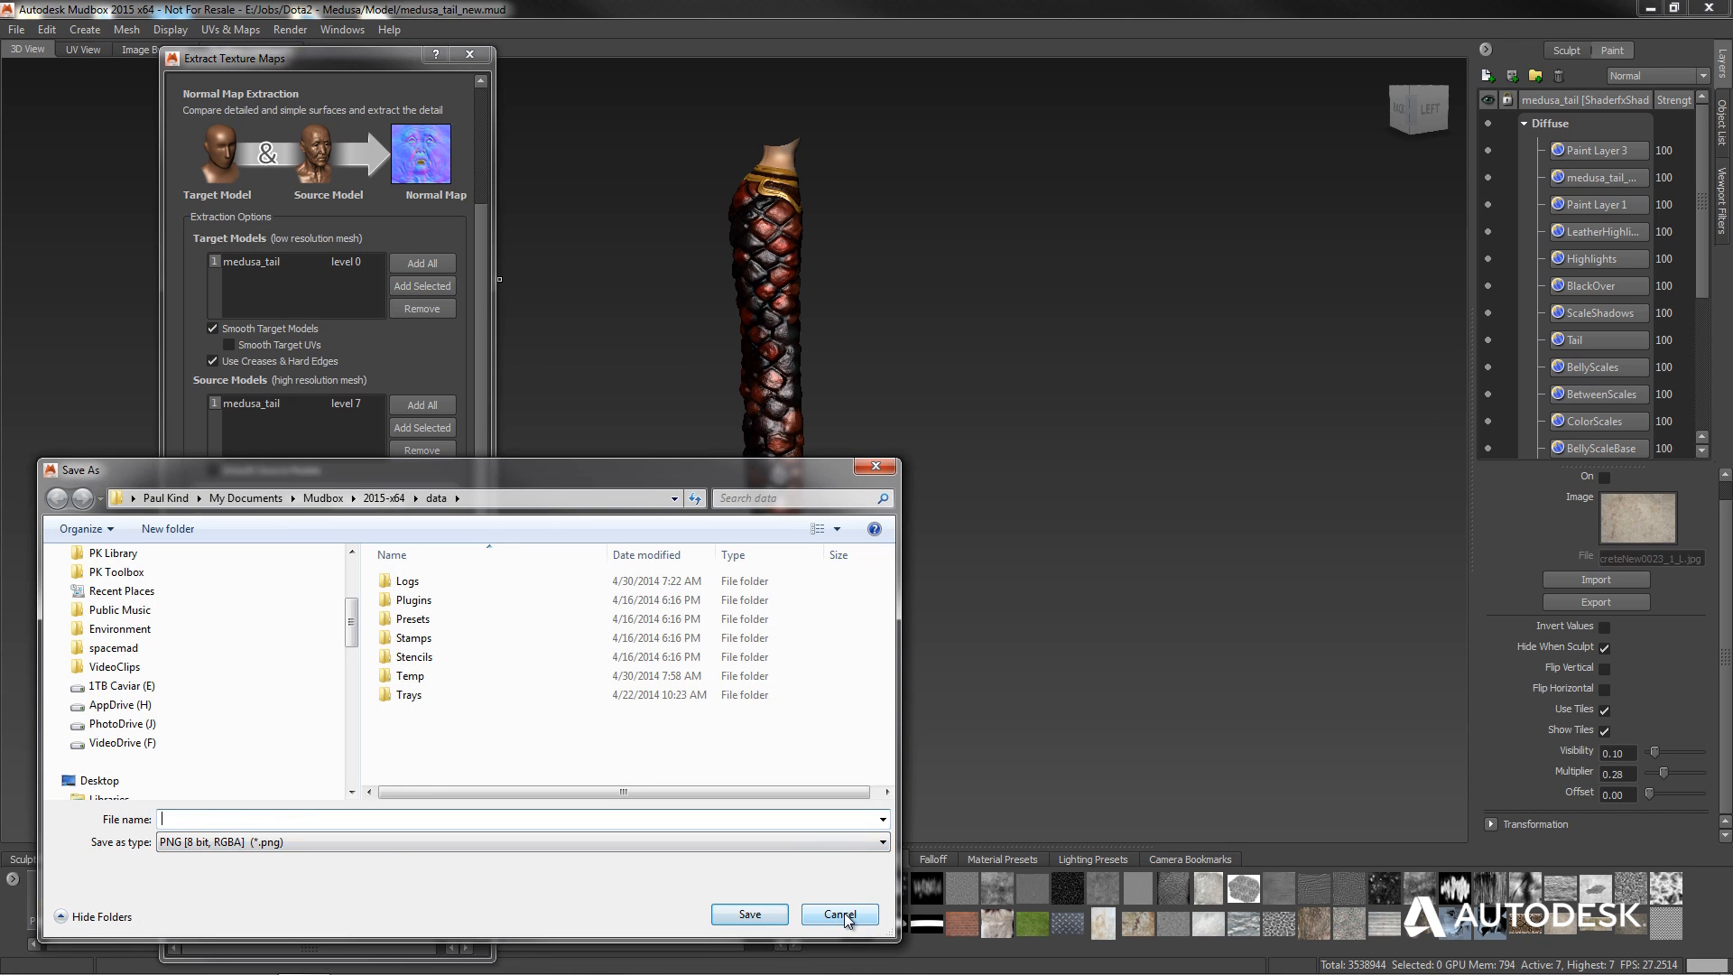
left_click(840, 915)
left_click(446, 750)
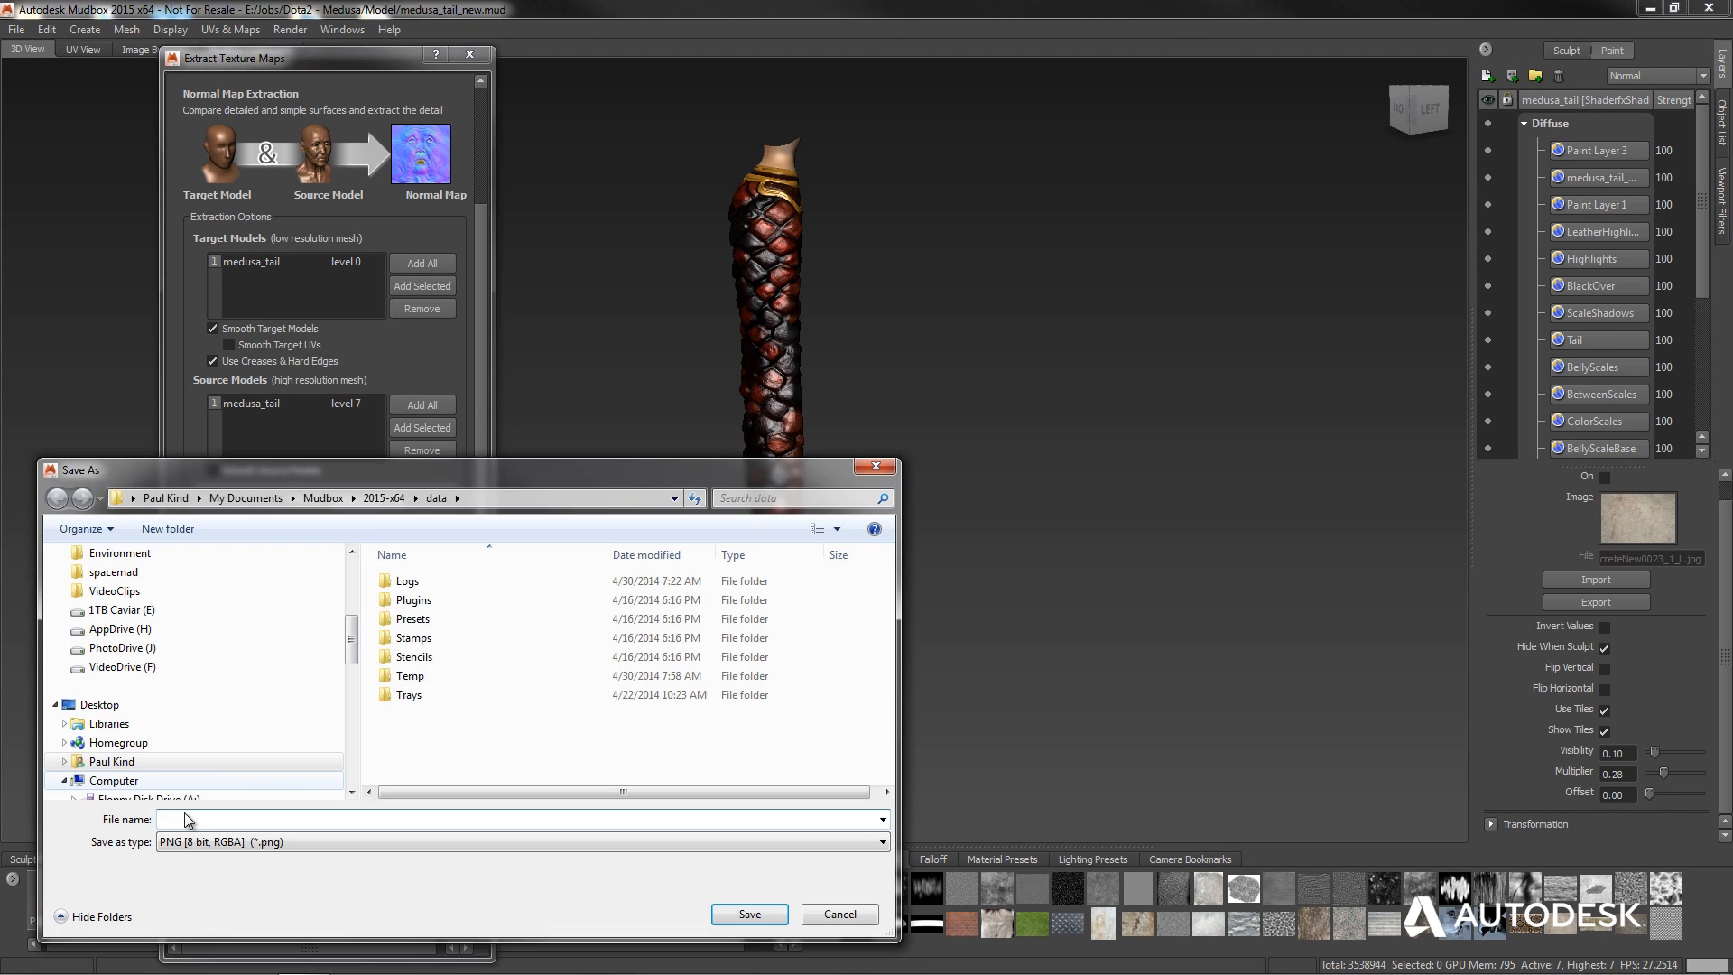
left_click(192, 842)
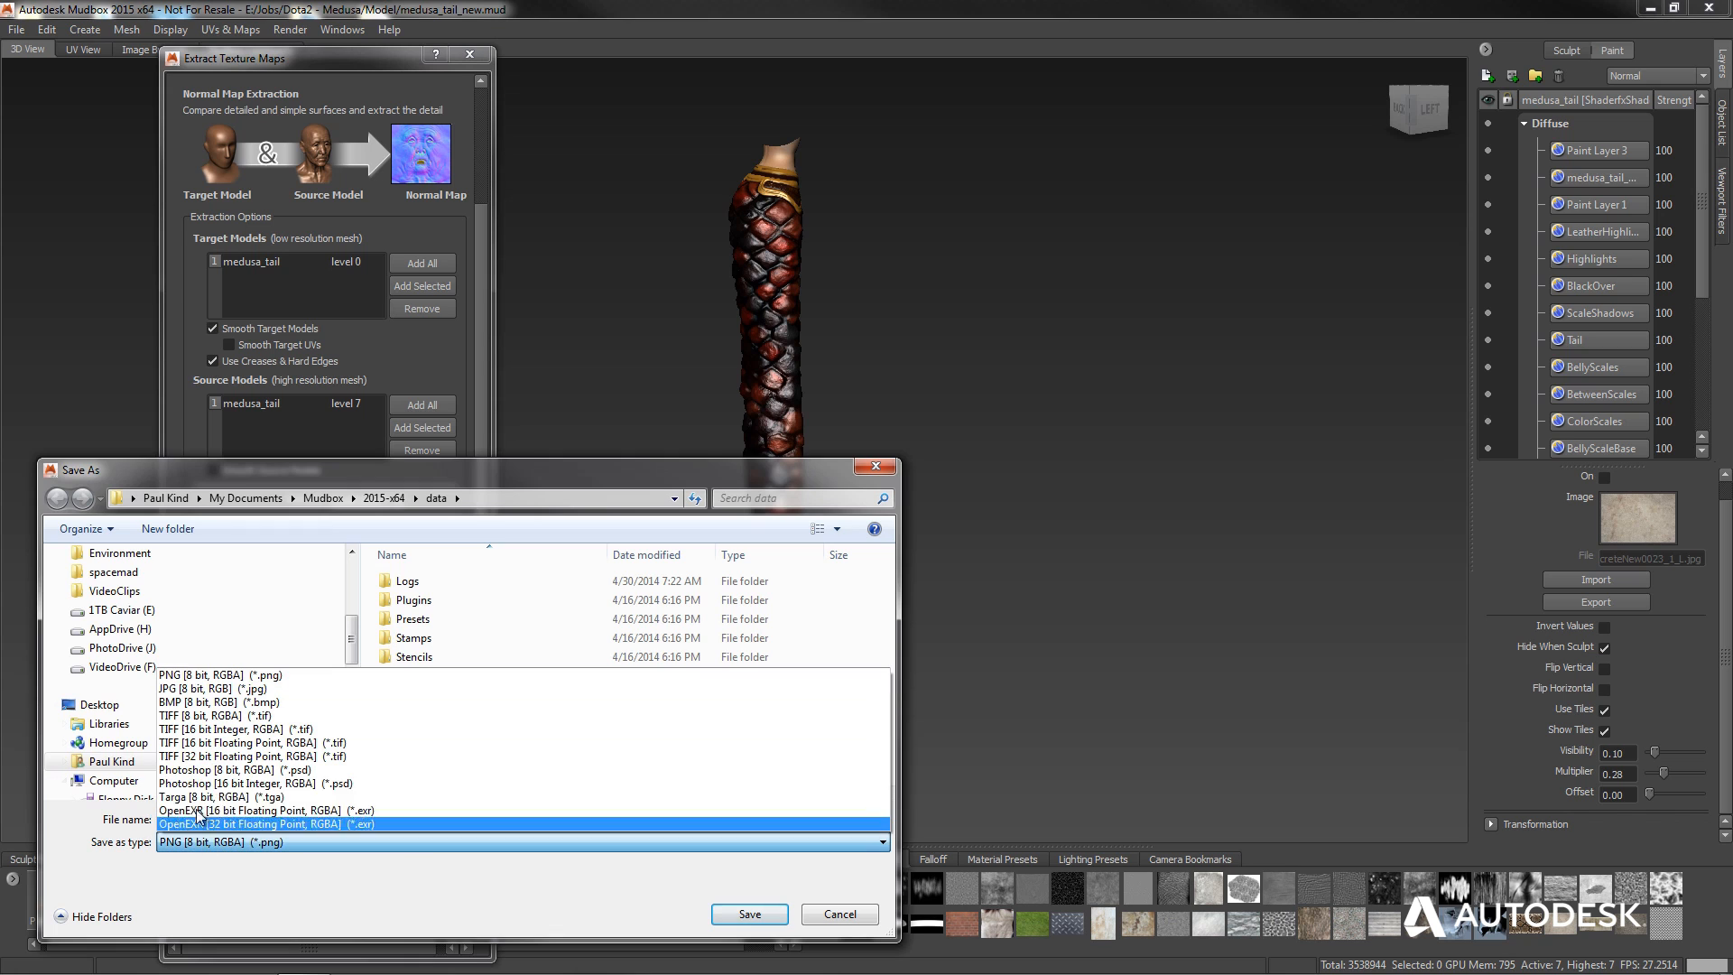
left_click(883, 915)
left_click(855, 915)
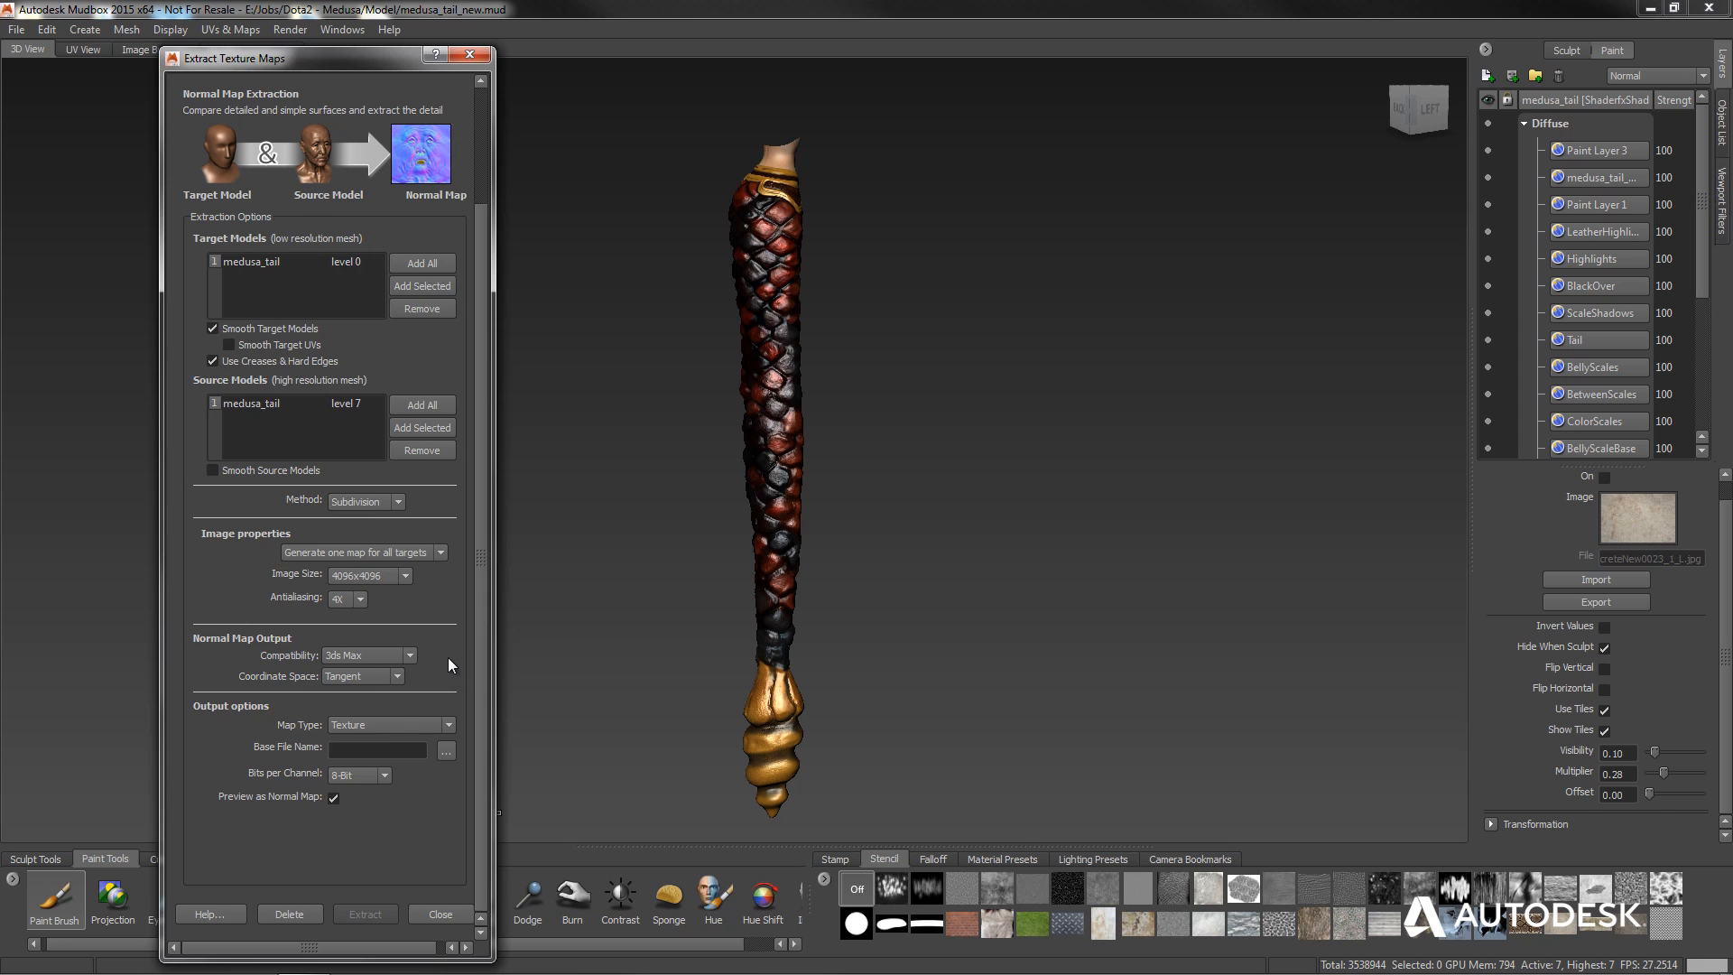
Check the normal map settings once more and close My Extraction Operation 1 without extracting.
scroll(450, 664, "up", 3)
scroll(449, 665, "down", 3)
left_click_drag(294, 63, 392, 29)
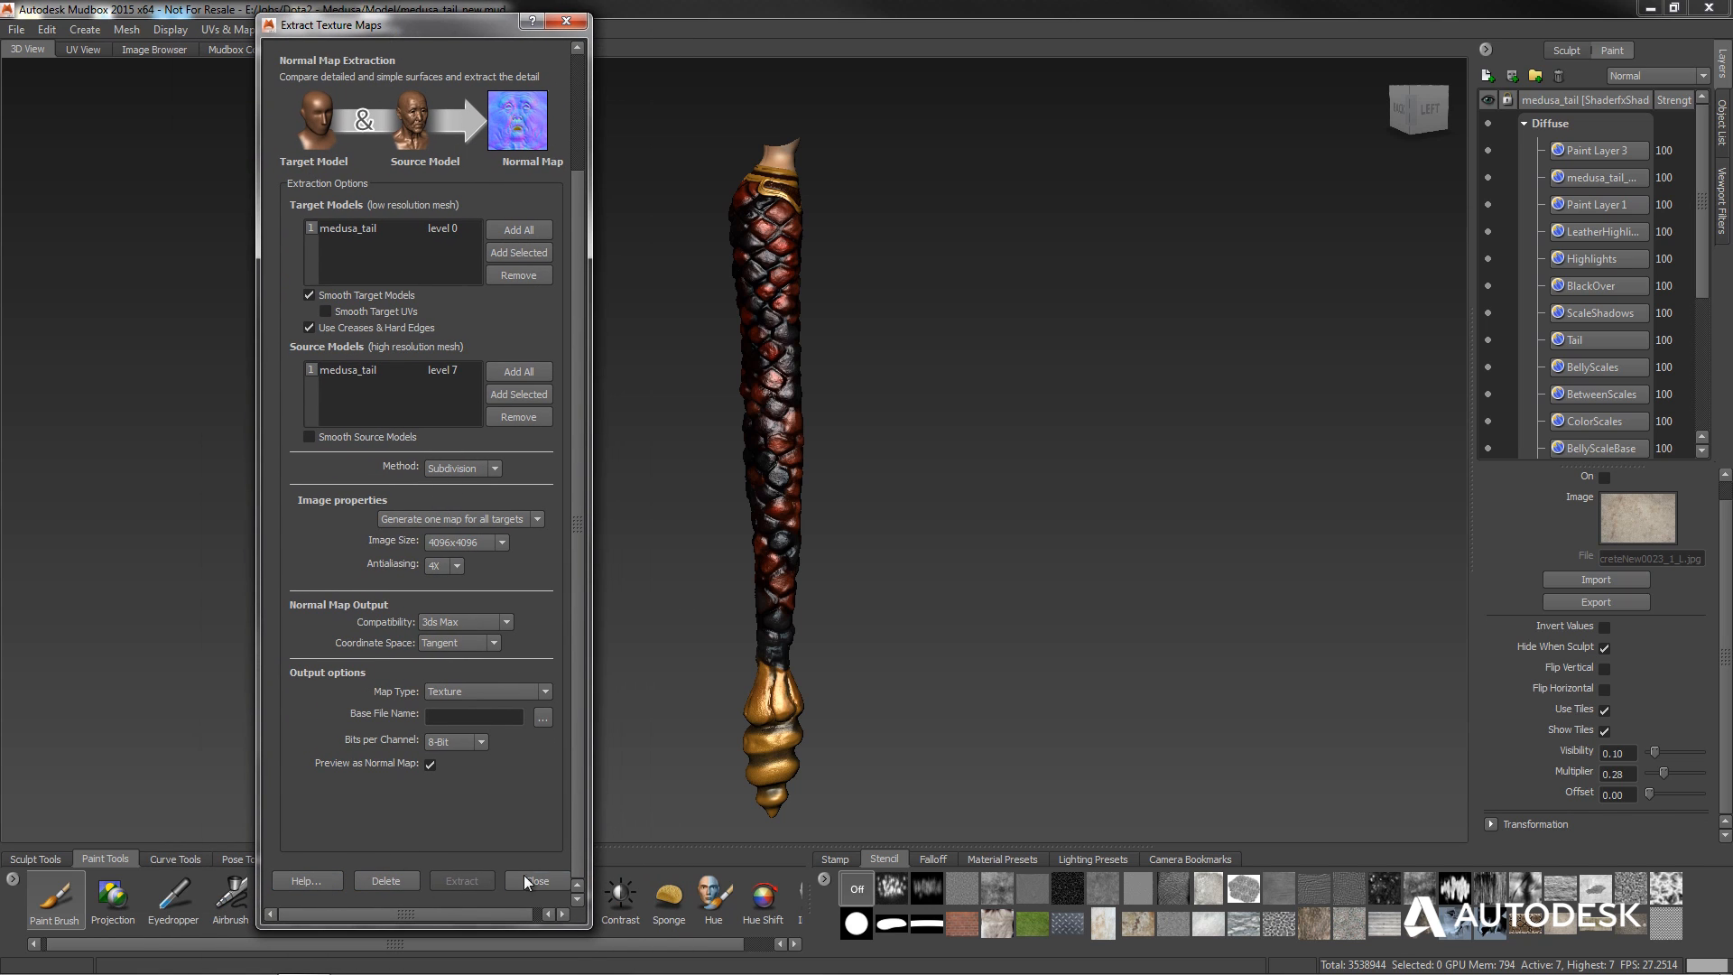
left_click(566, 20)
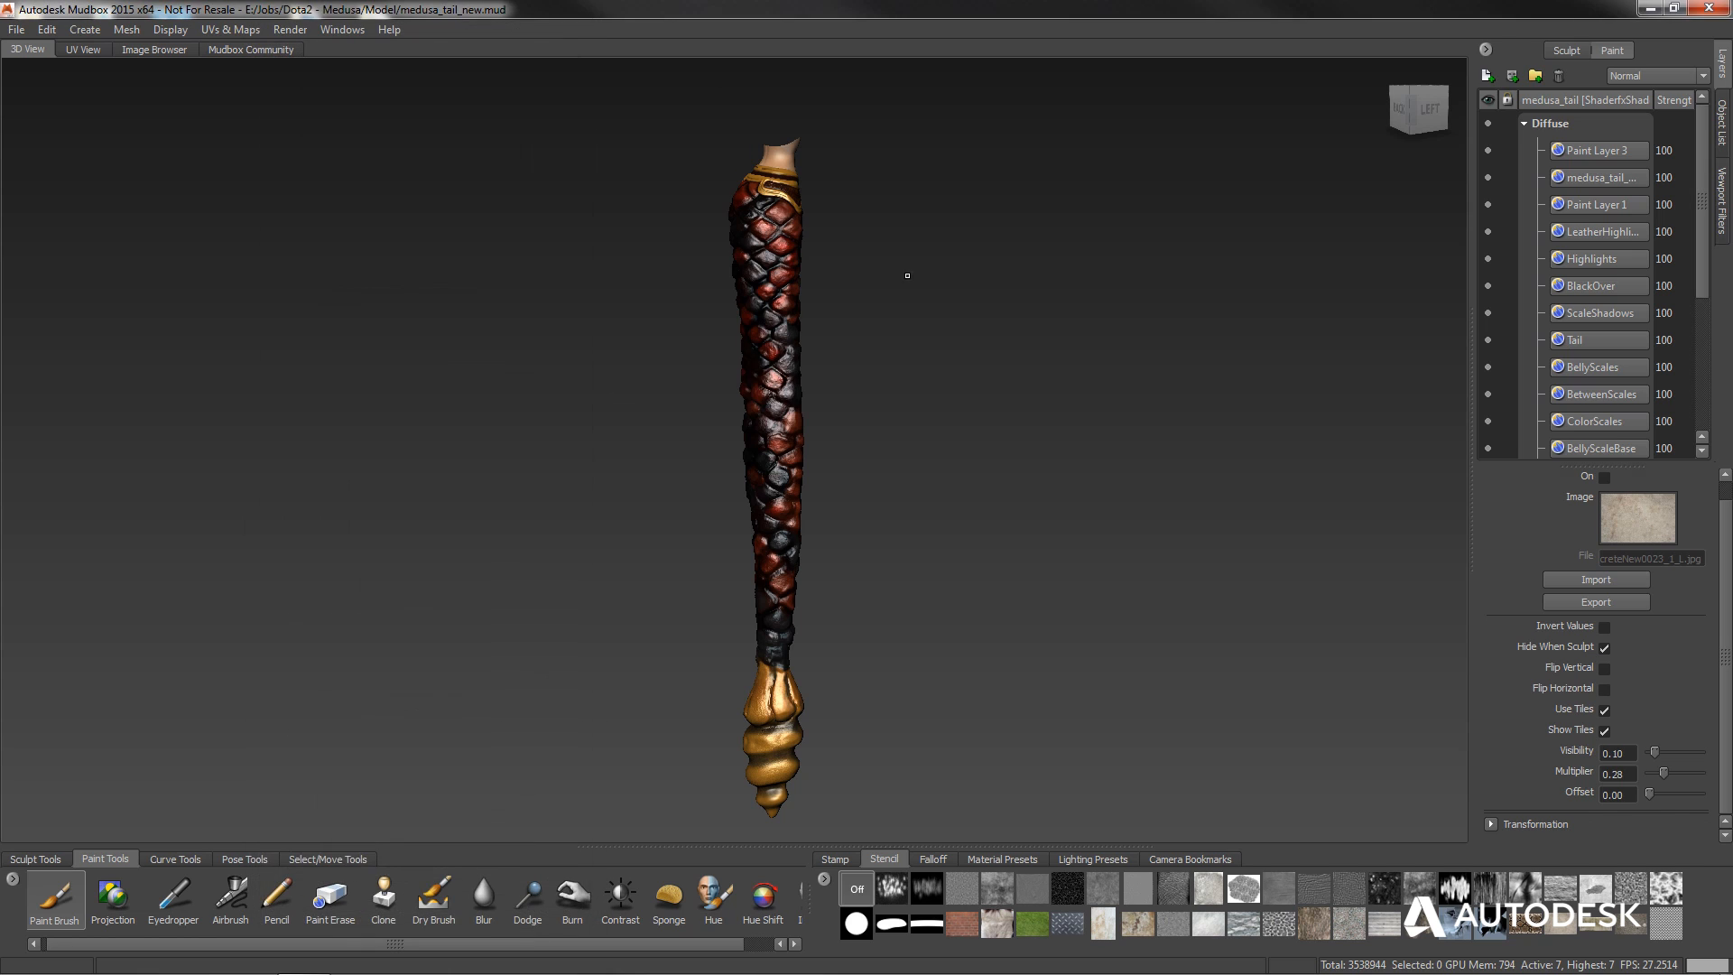
Open the existing PK1 texture map extraction operation and place its window clear of the tail model.
left_click(230, 28)
mouse_move(277, 149)
mouse_move(288, 34)
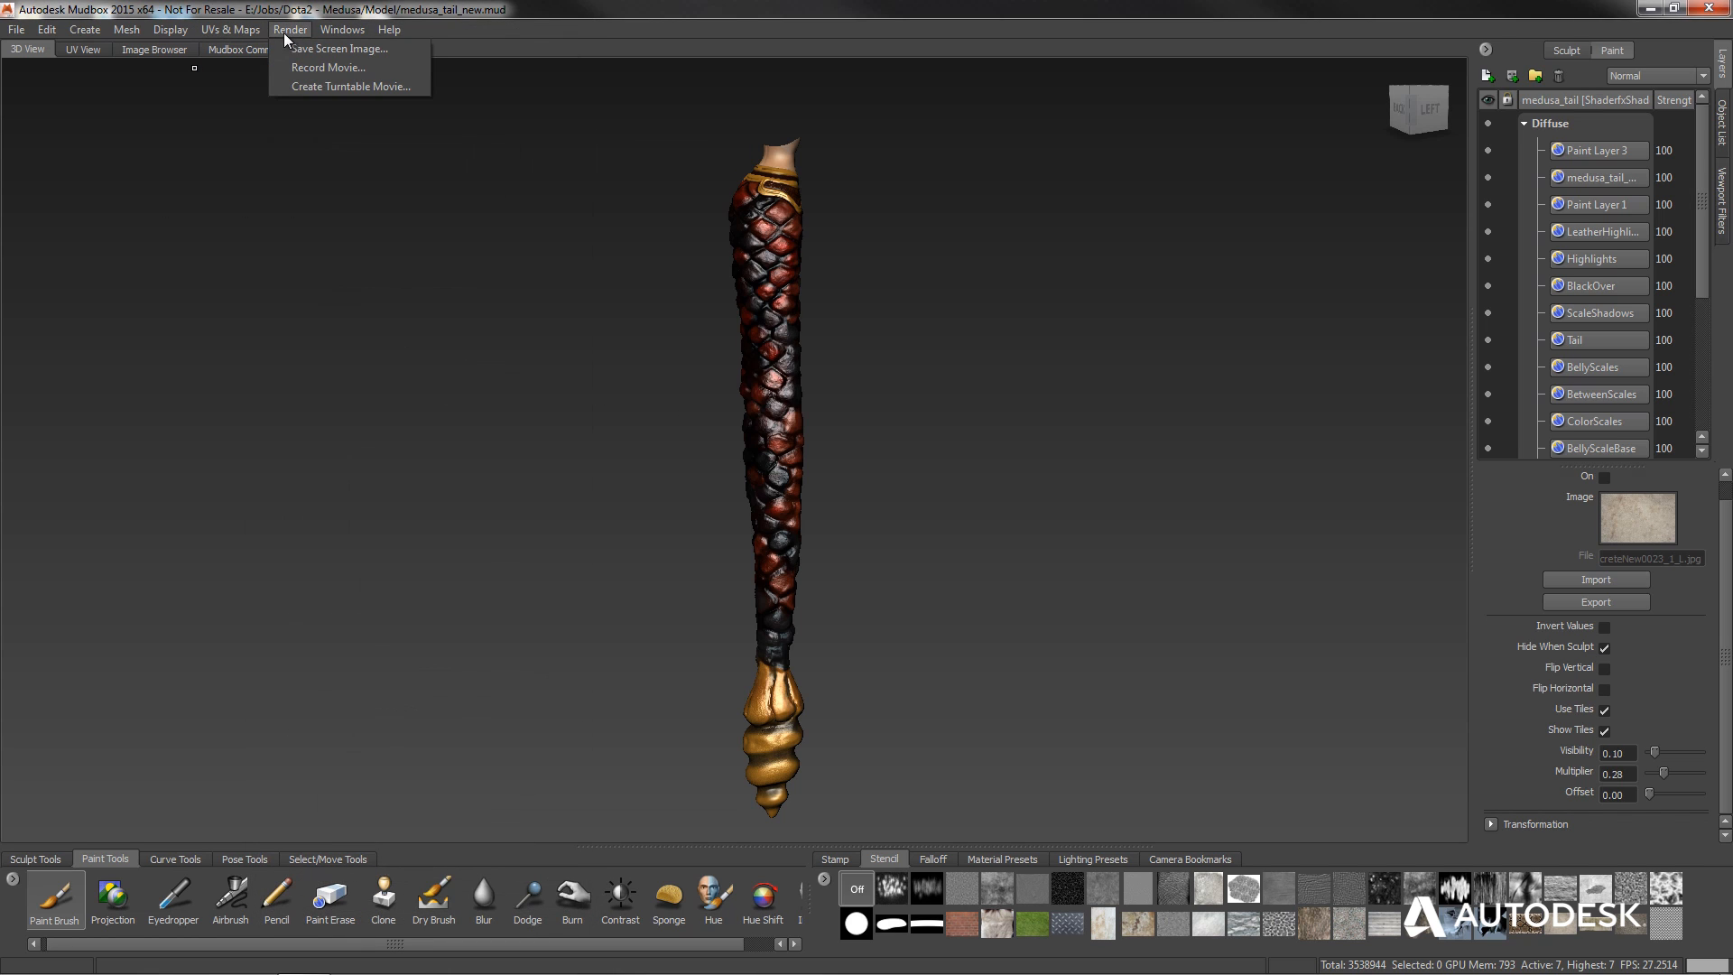
mouse_move(342, 30)
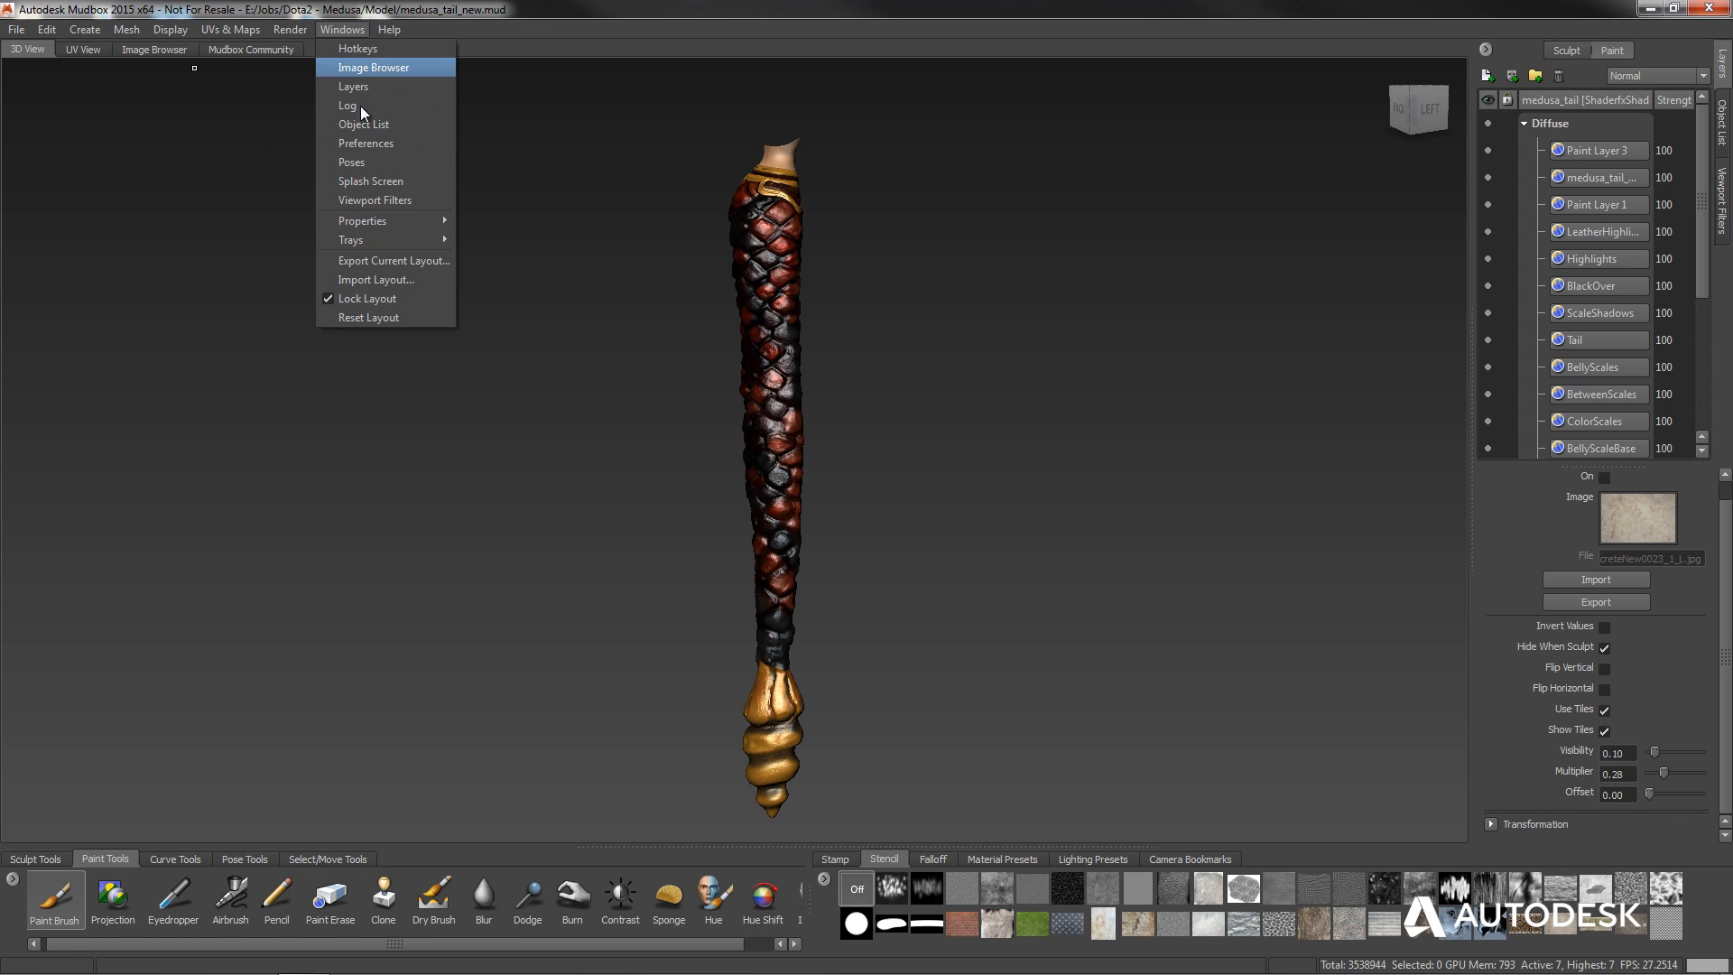
mouse_move(231, 29)
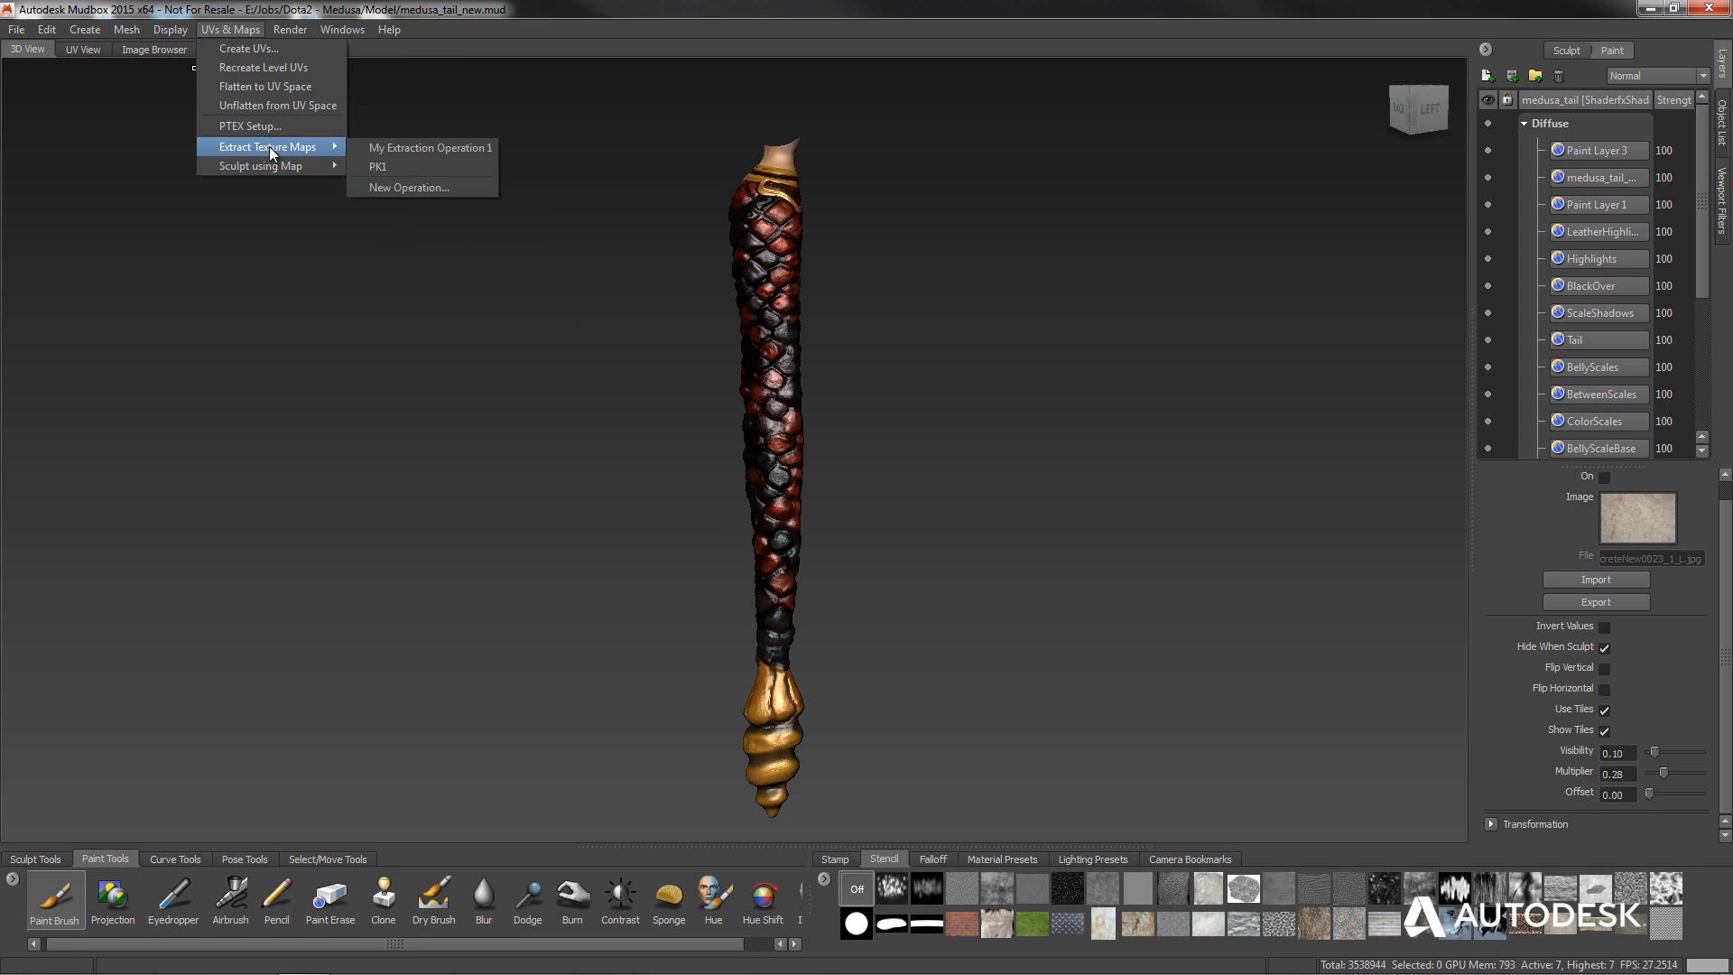
left_click(424, 167)
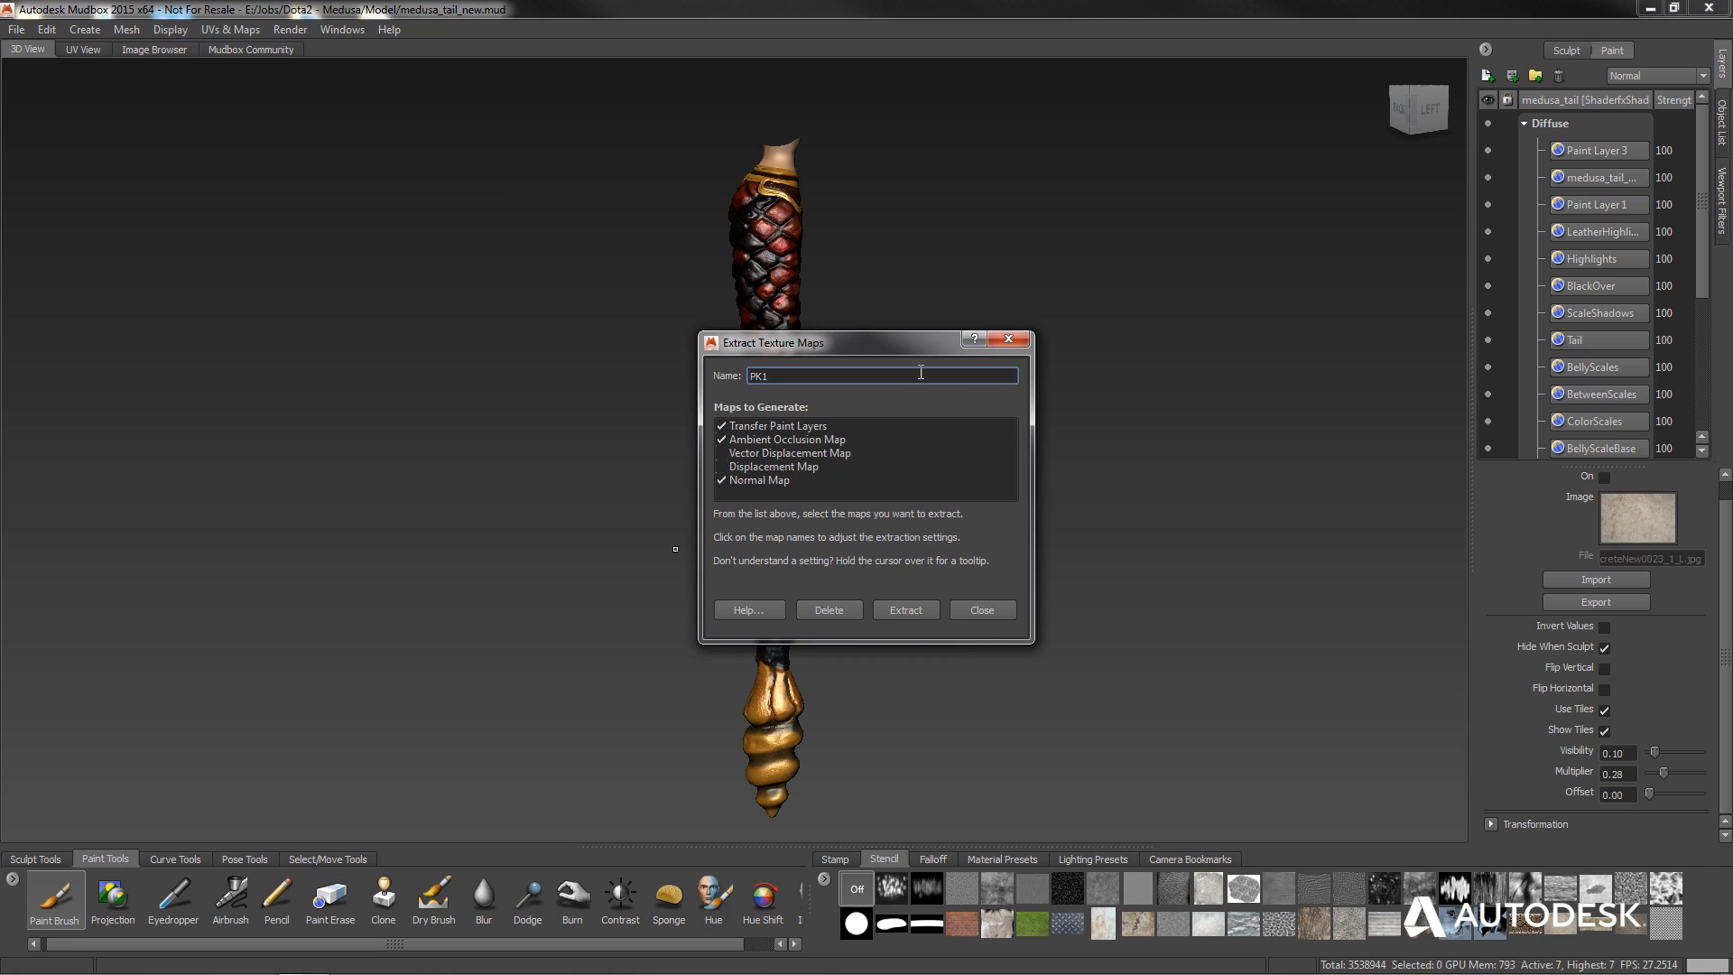
left_click_drag(903, 345, 414, 186)
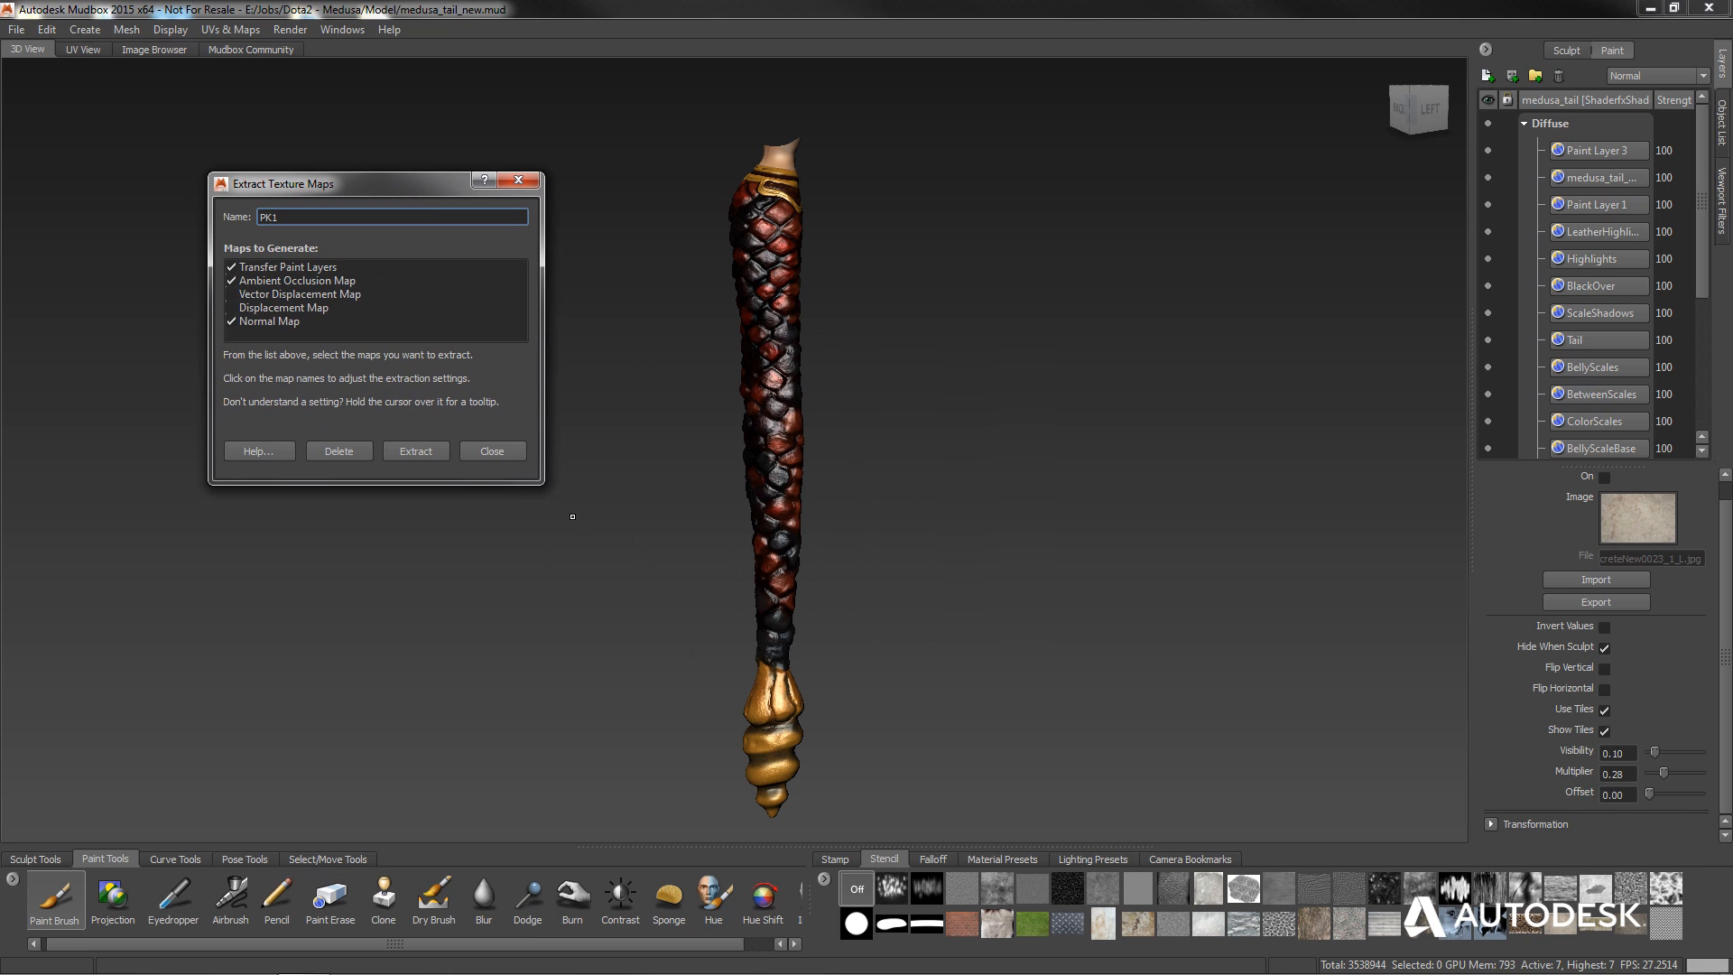
Review the ambient occlusion and normal map settings of PK1, including image size, source level, output file names and bit depth.
left_click(273, 282)
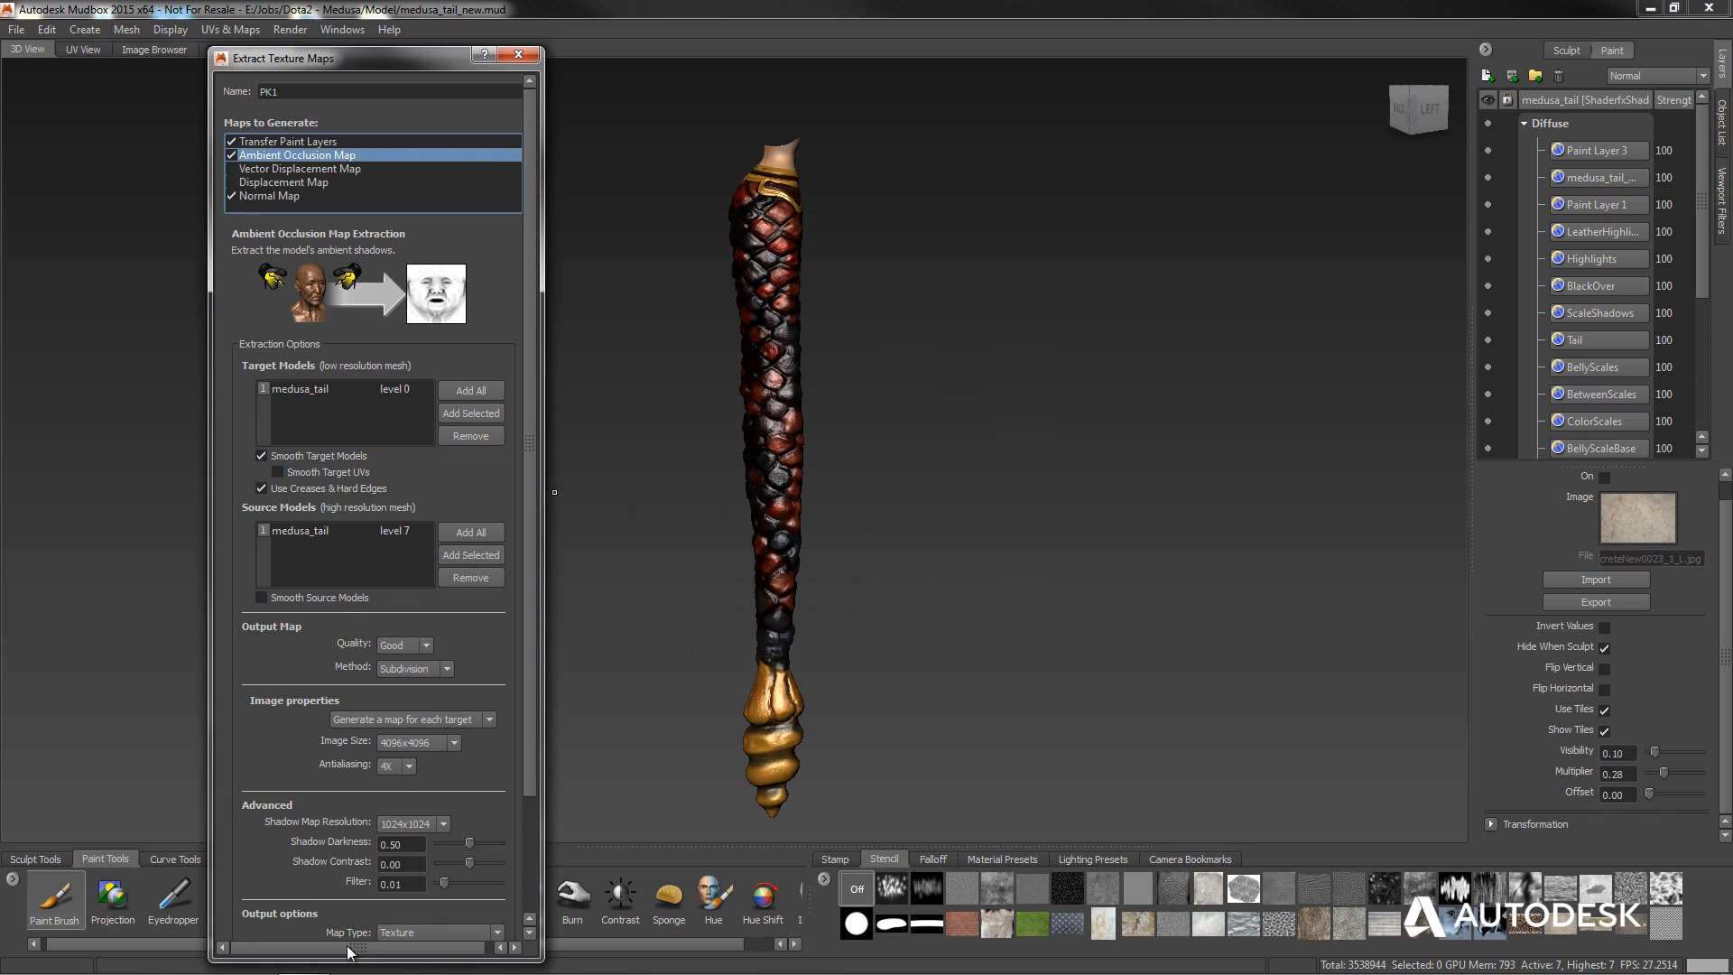
scroll(430, 748, "down", 5)
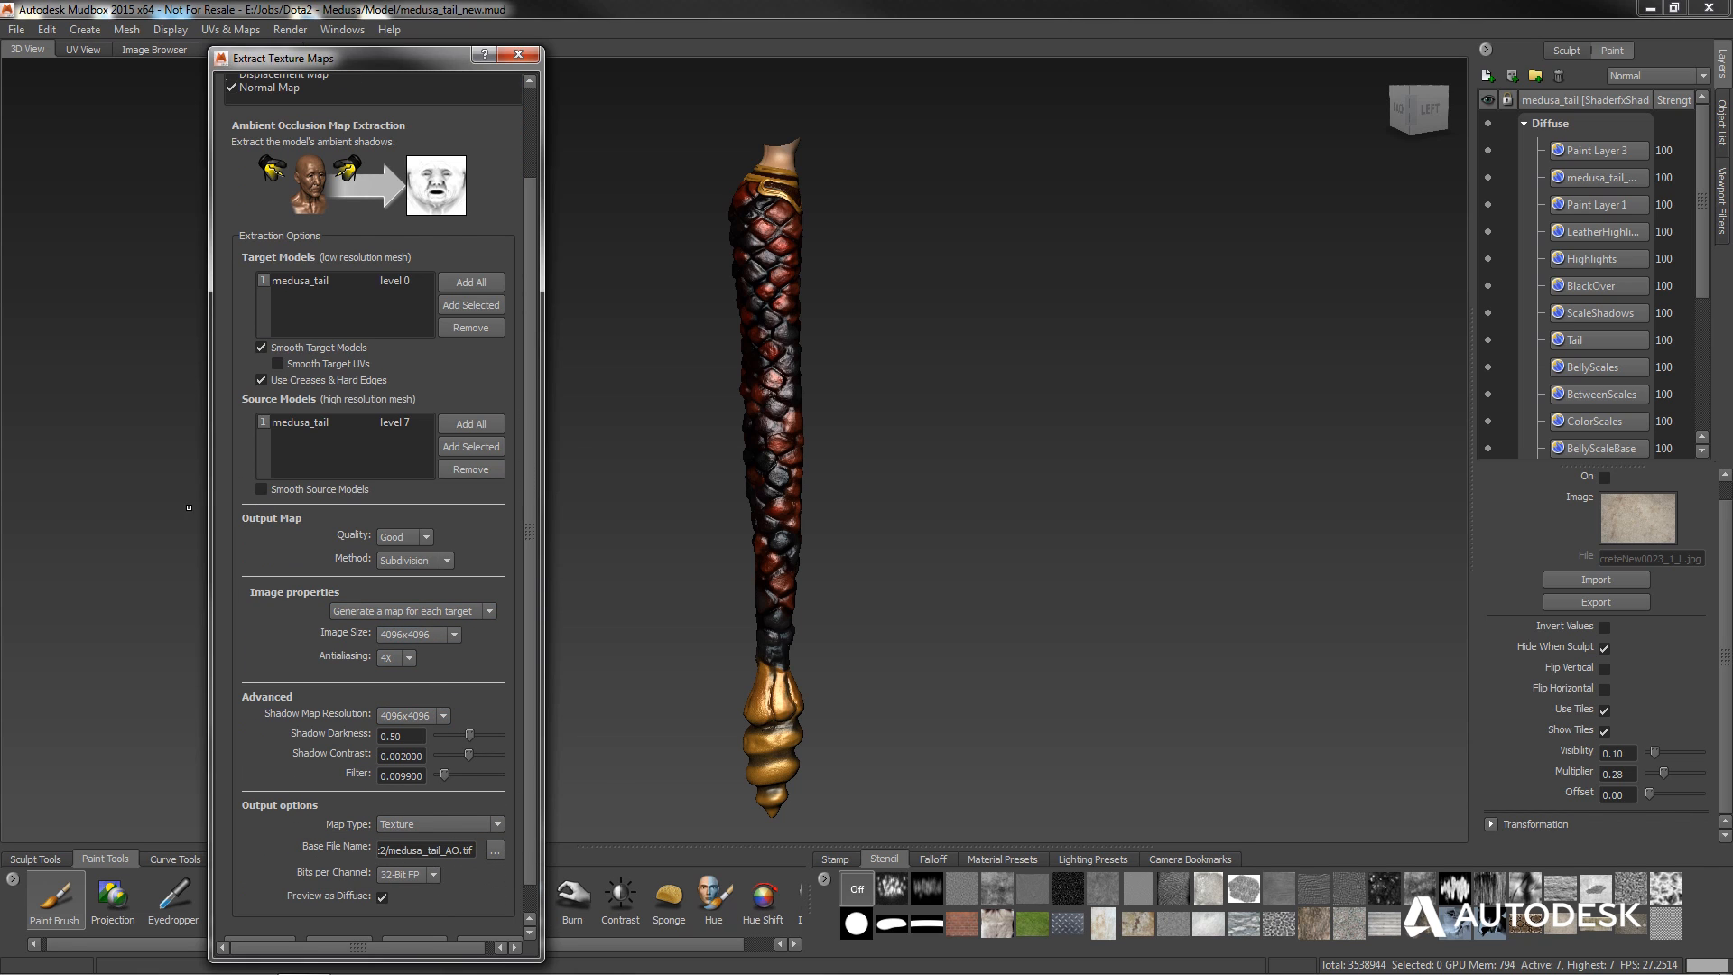
scroll(312, 181, "up", 3)
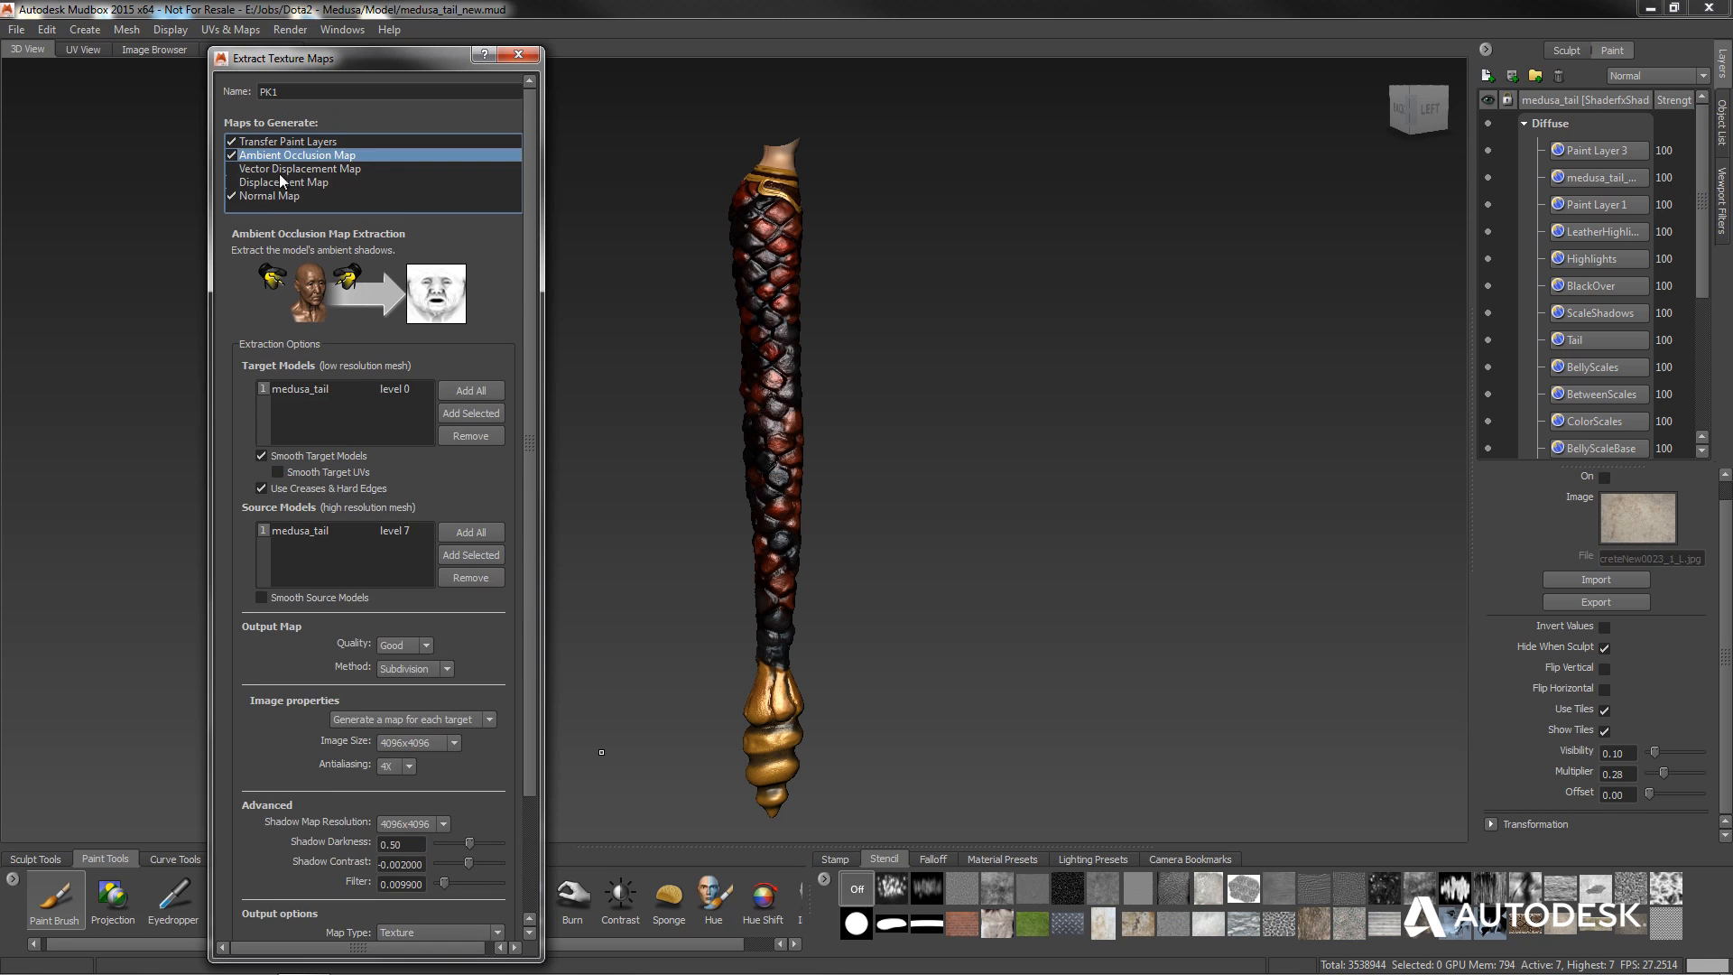
left_click(279, 176)
scroll(425, 415, "down", 3)
scroll(408, 464, "down", 1)
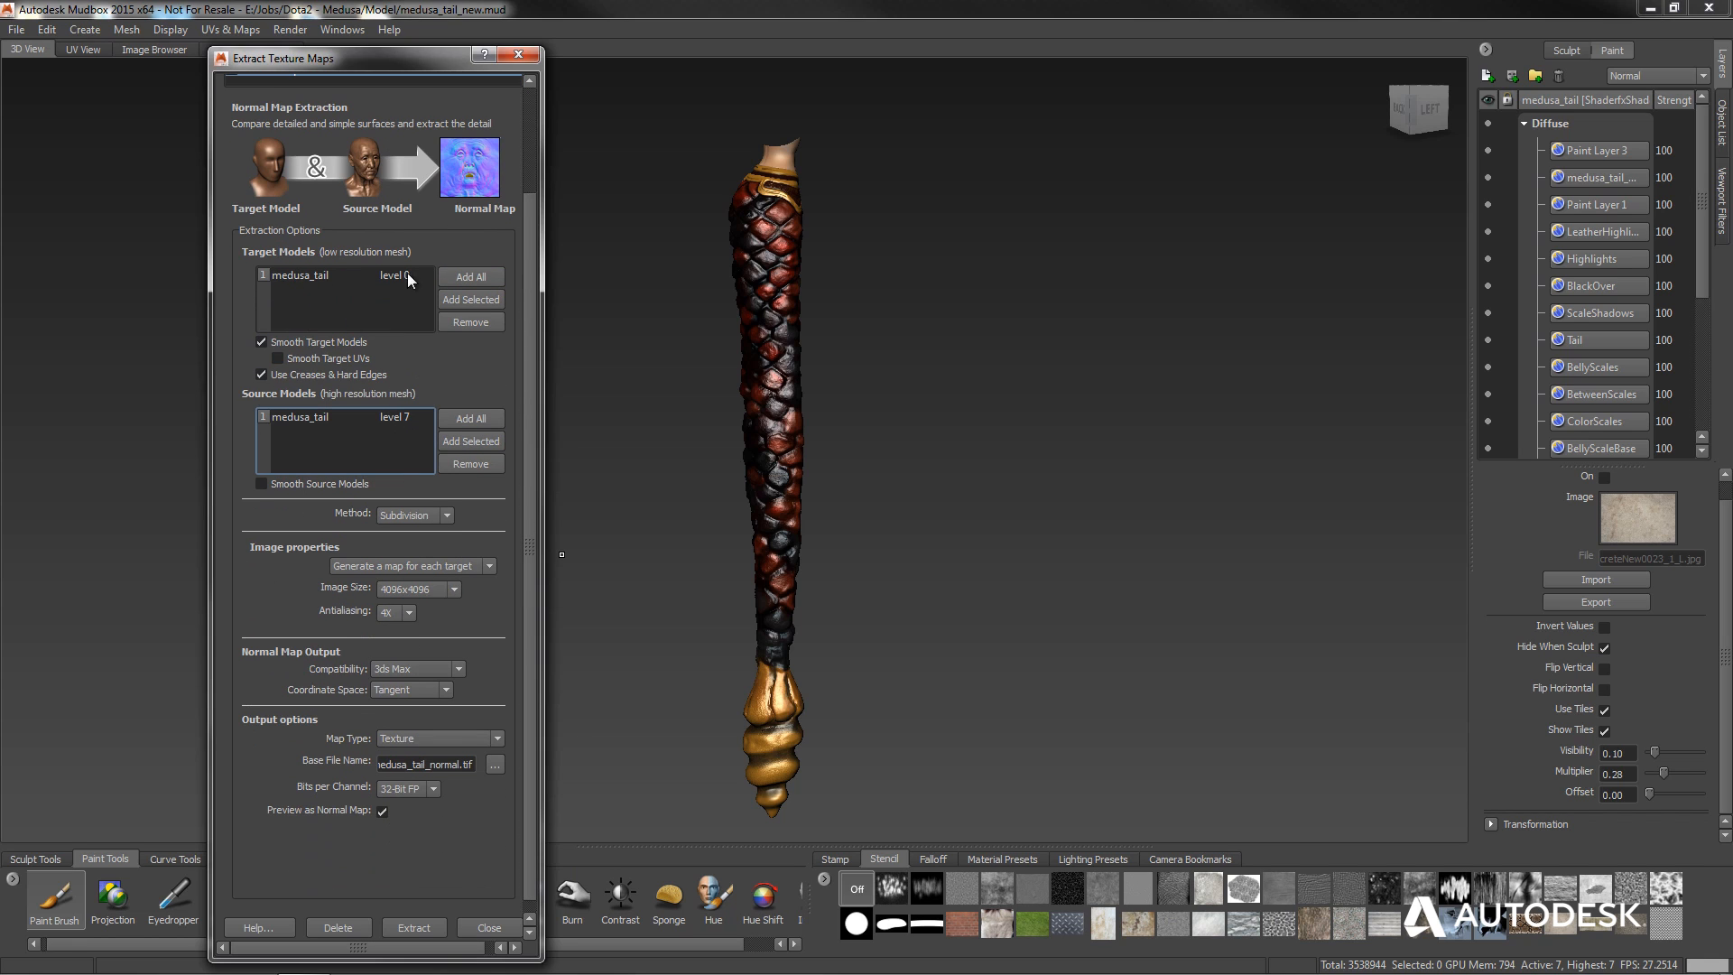
scroll(415, 549, "up", 4)
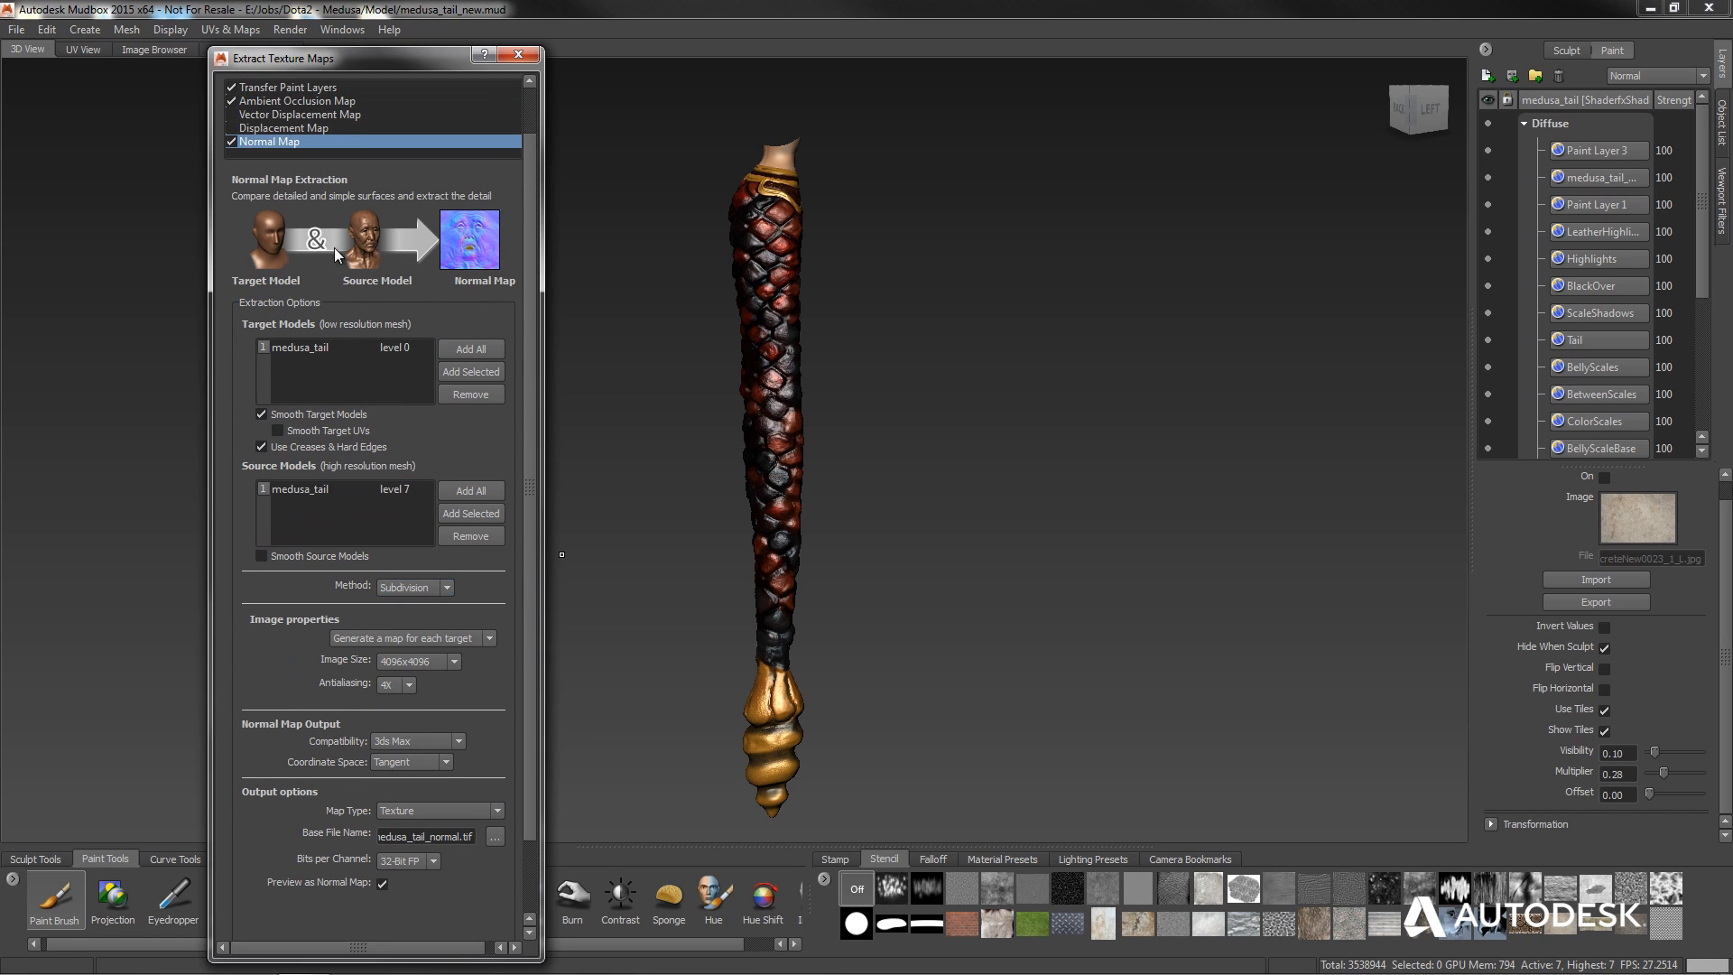
Exclude Transfer Paint Layers from the maps PK1 generates, check the remaining settings and close the extraction window.
left_click(233, 87)
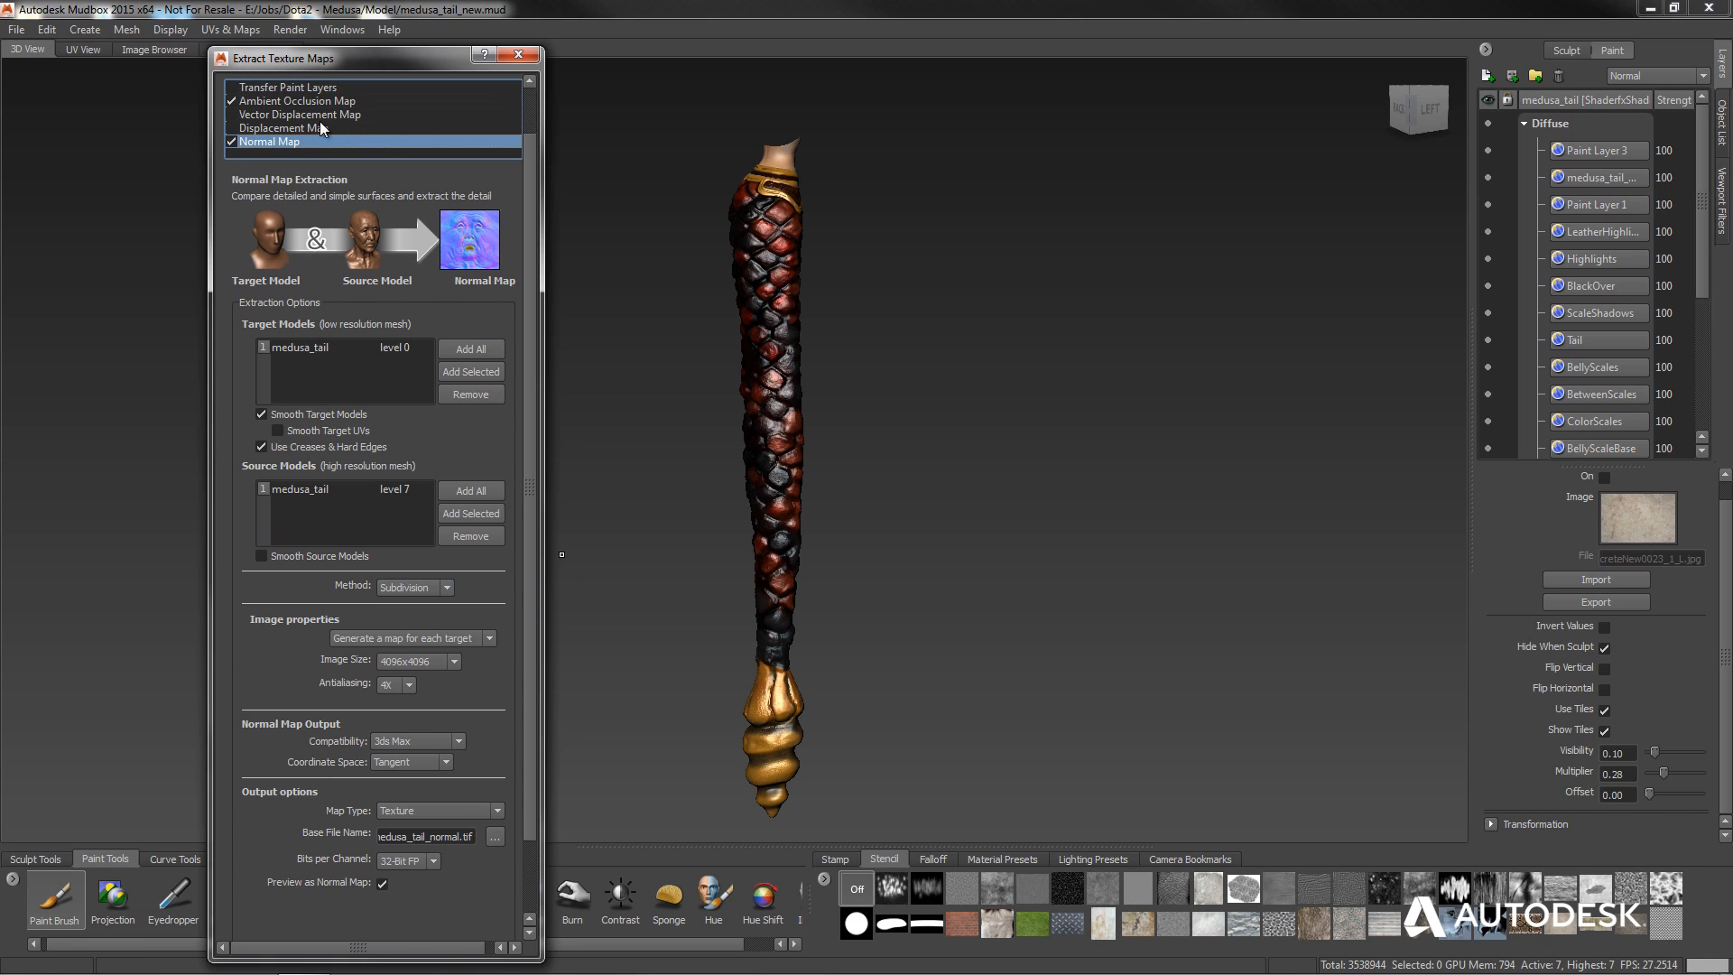
scroll(507, 448, "up", 3)
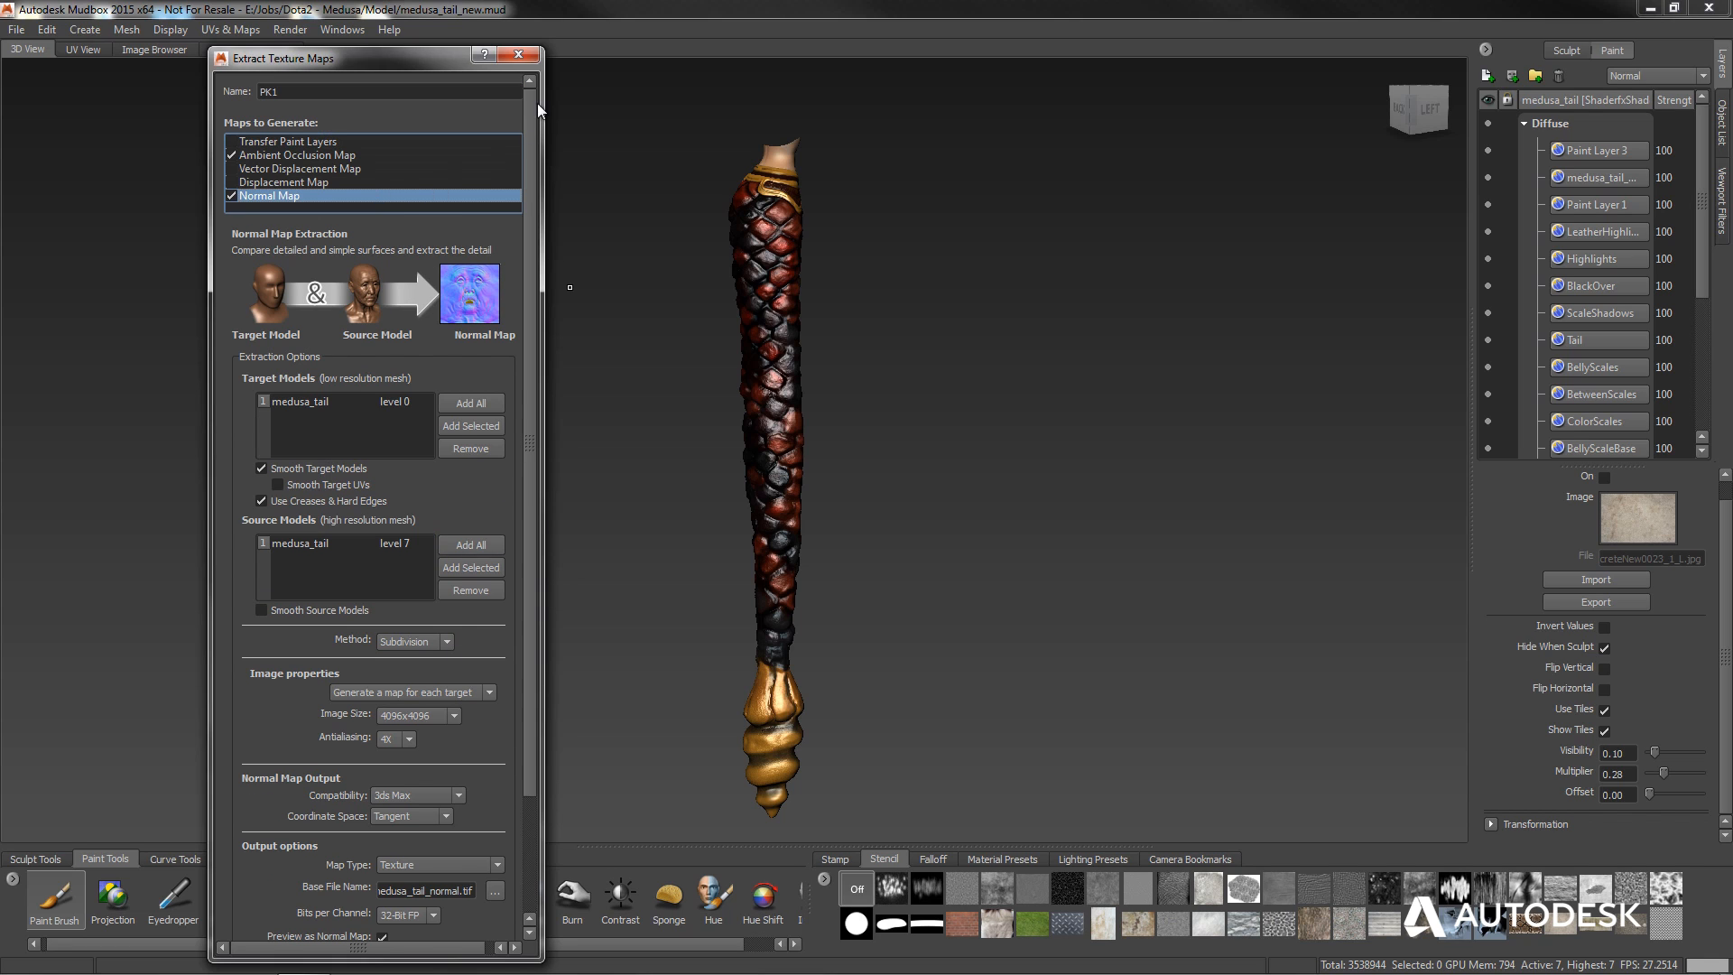
scroll(461, 451, "down", 6)
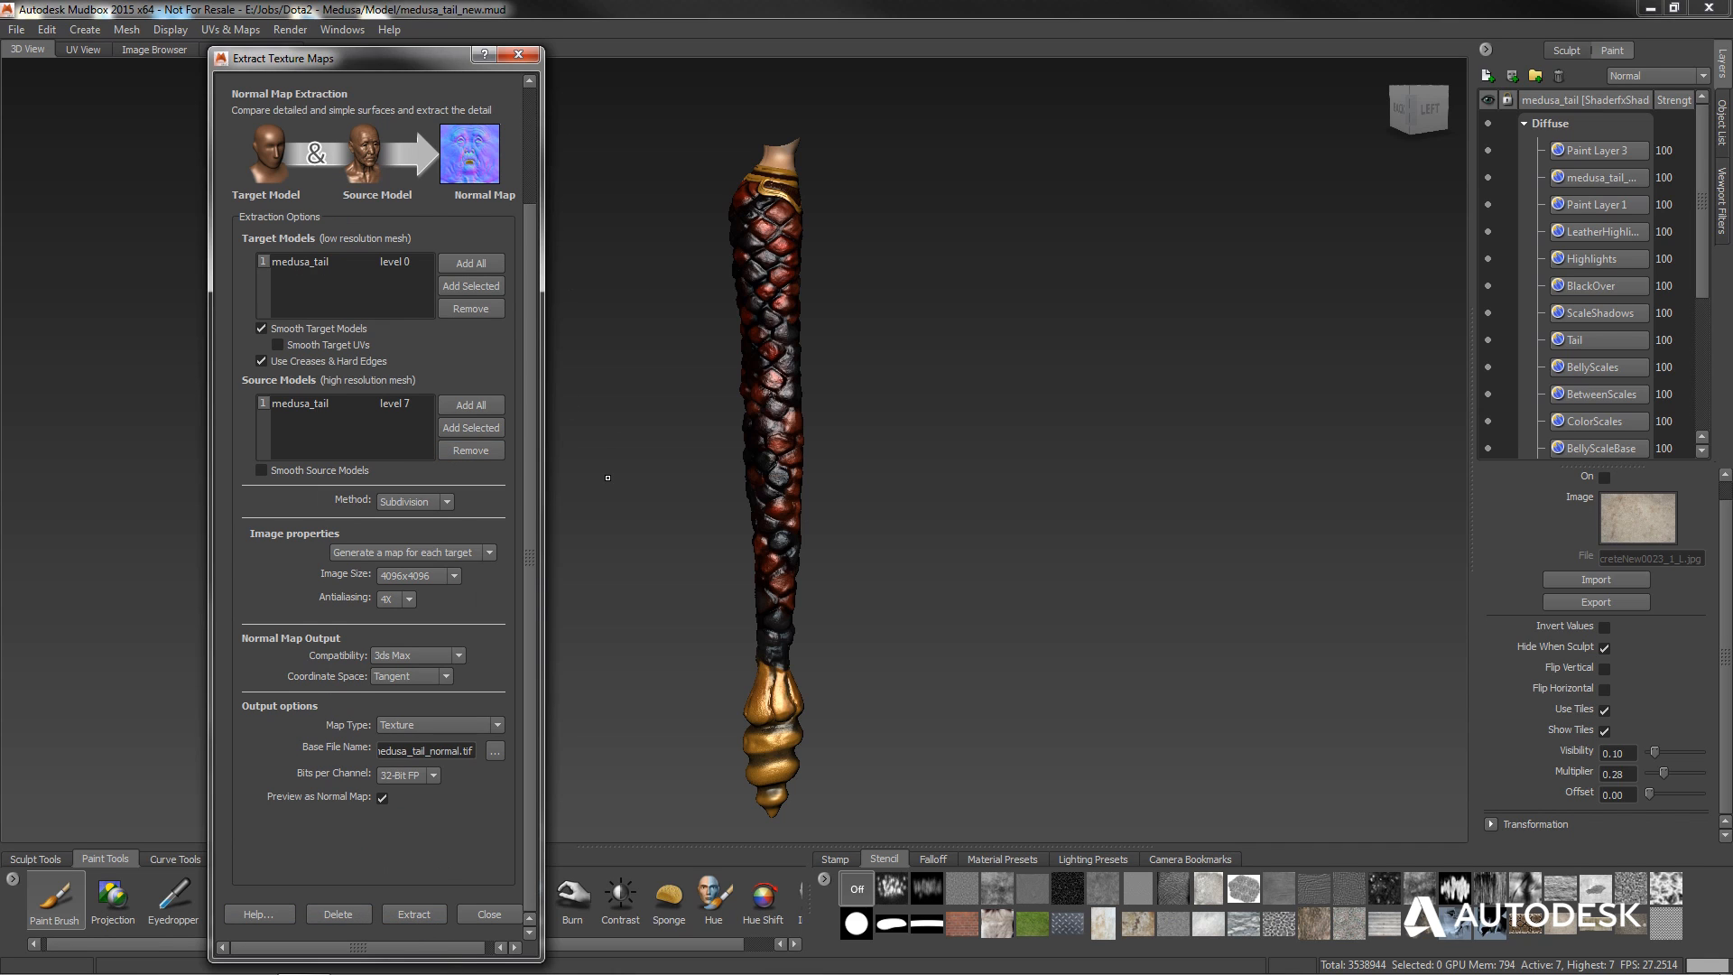
left_click(519, 55)
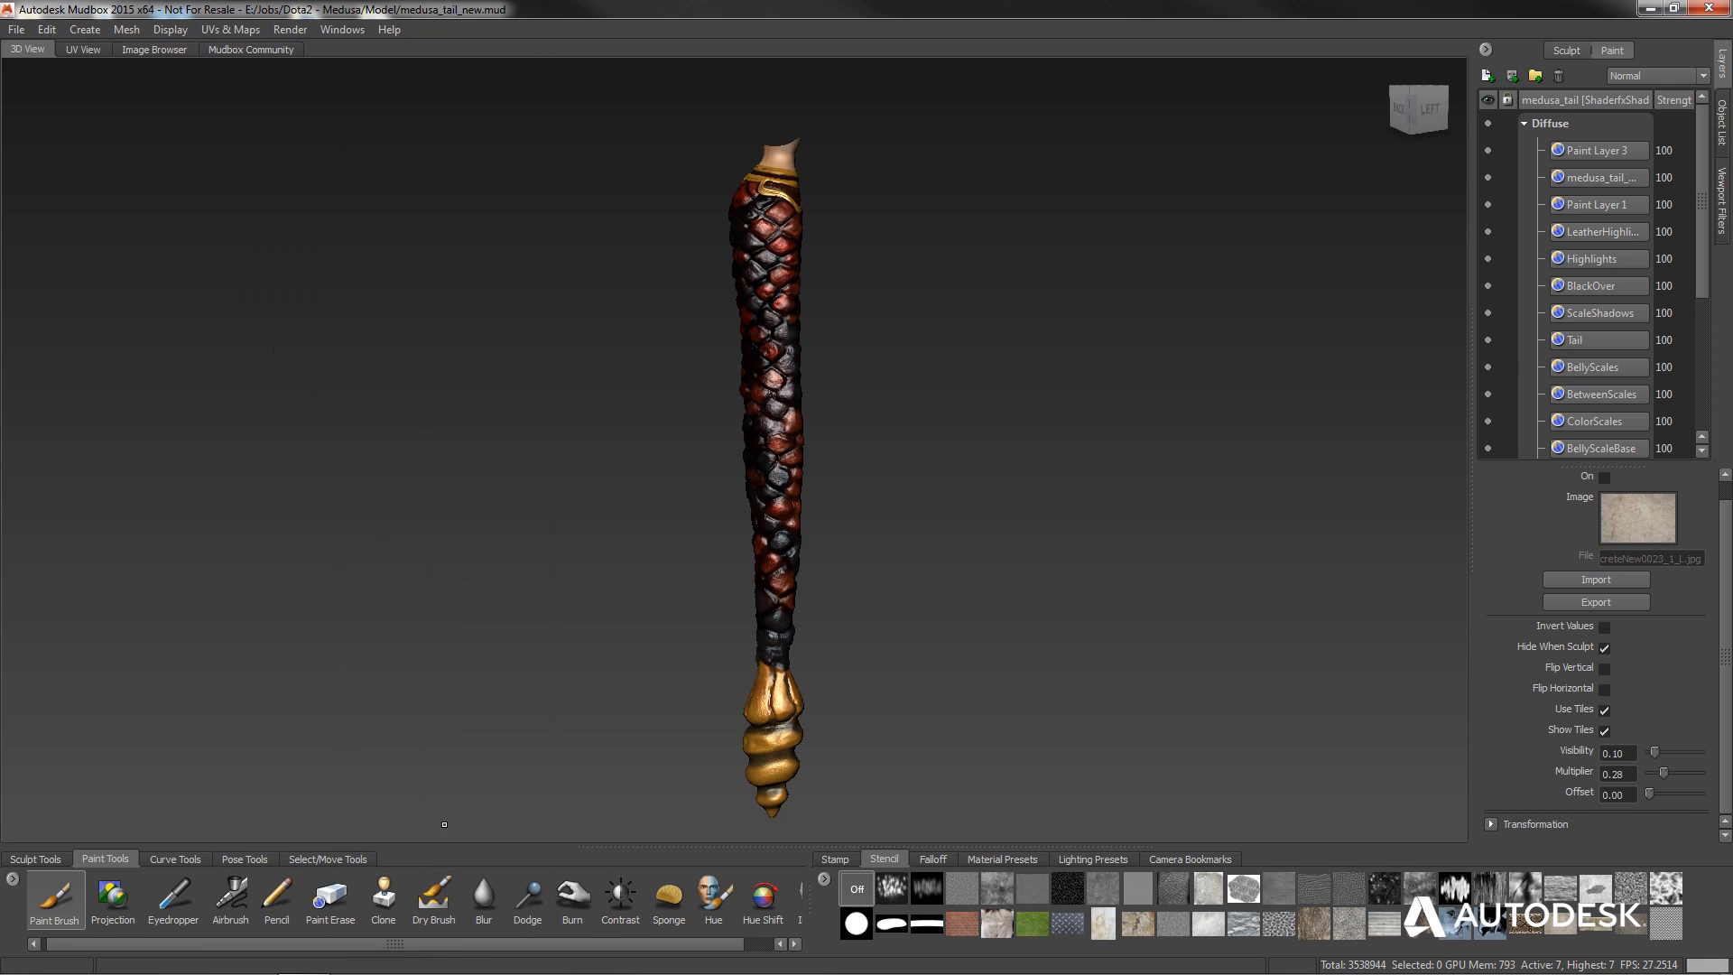
Switch to Windows Explorer and open the Mudbox_Output2 folder inside the Dota2 - Medusa job folder.
mouse_move(444, 970)
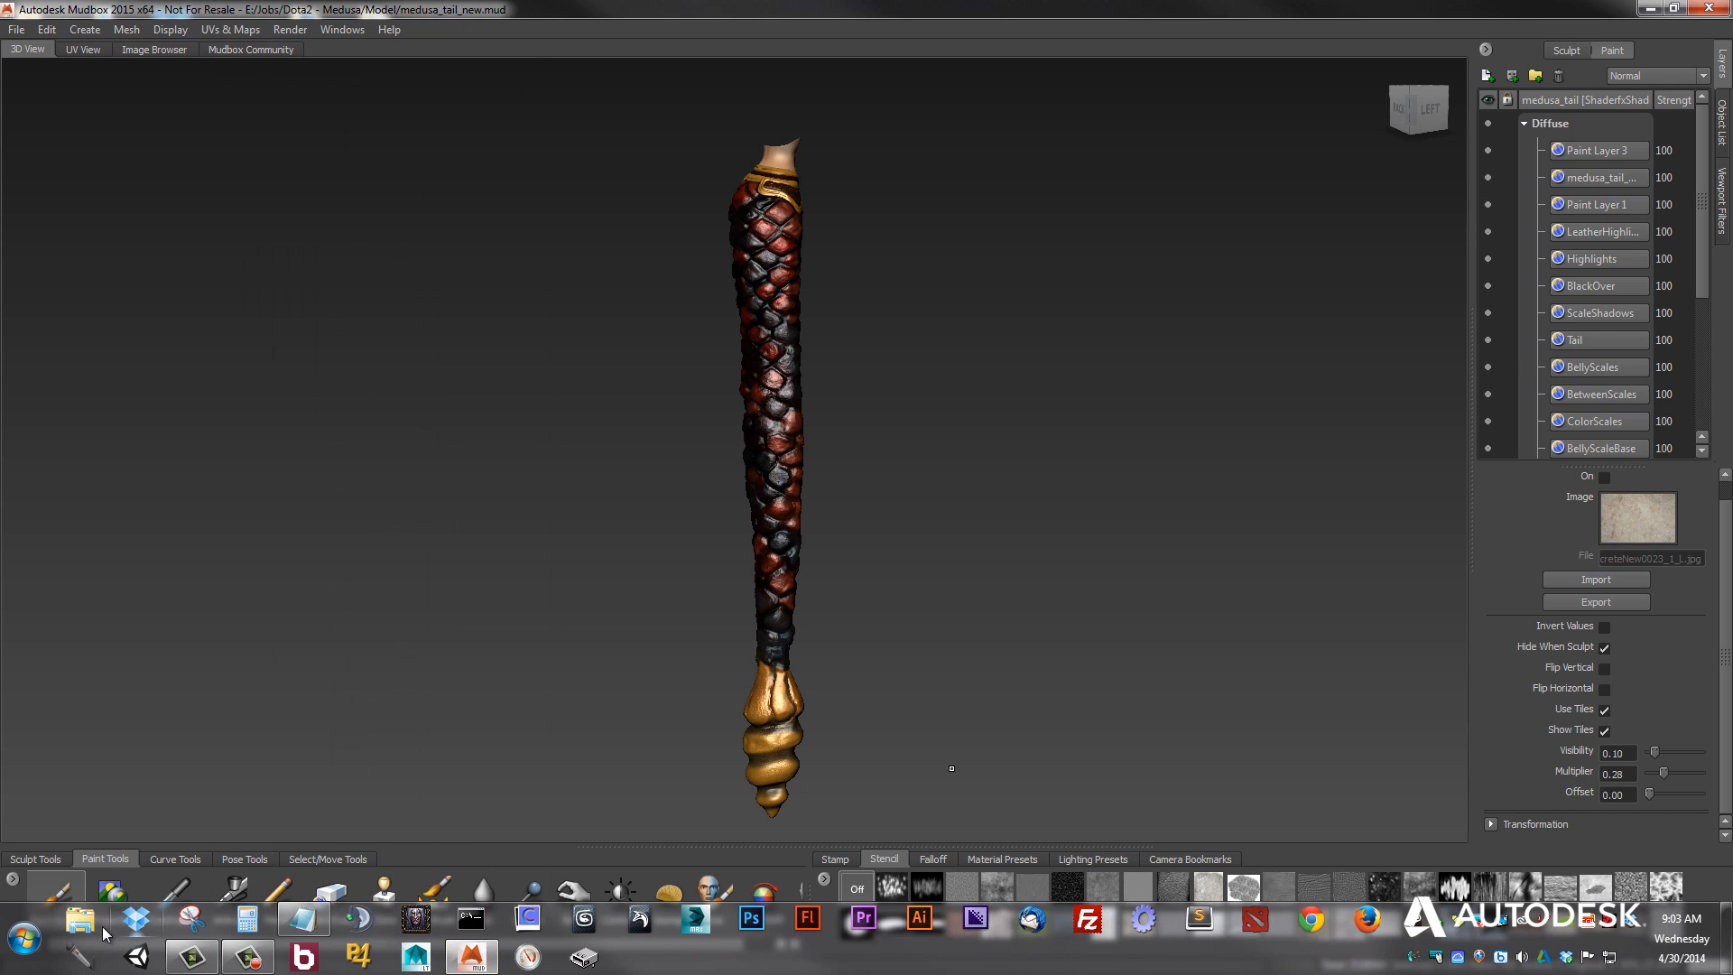
left_click(97, 922)
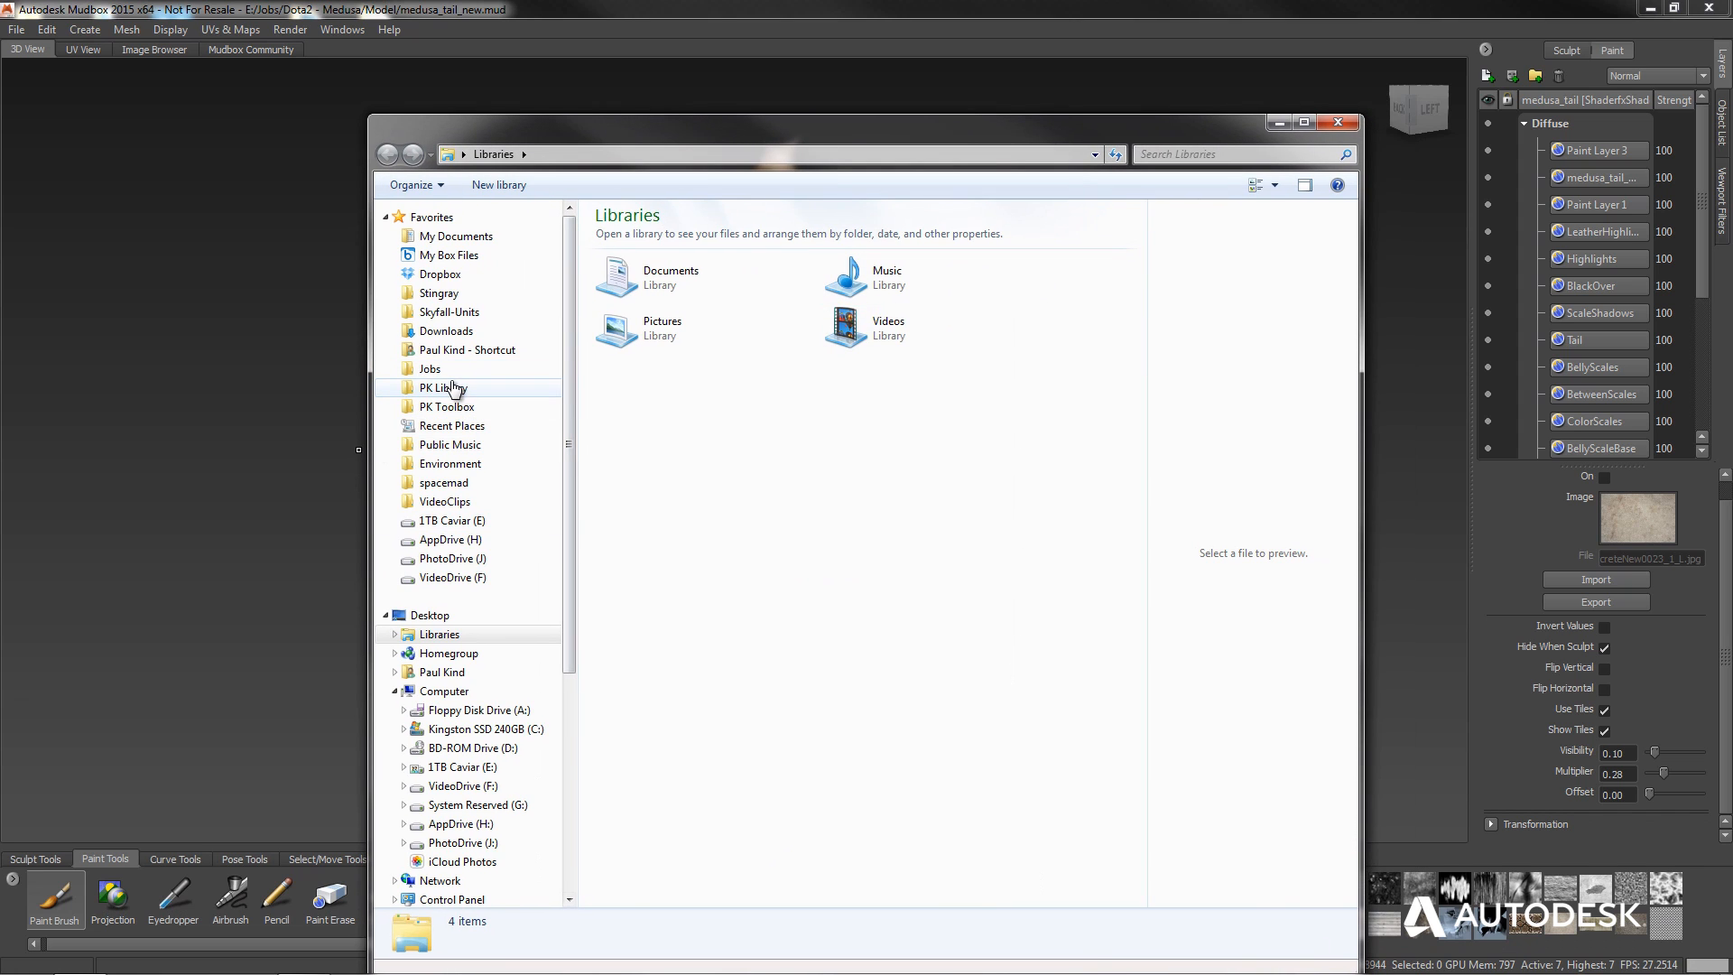
left_click(431, 369)
left_click(629, 392)
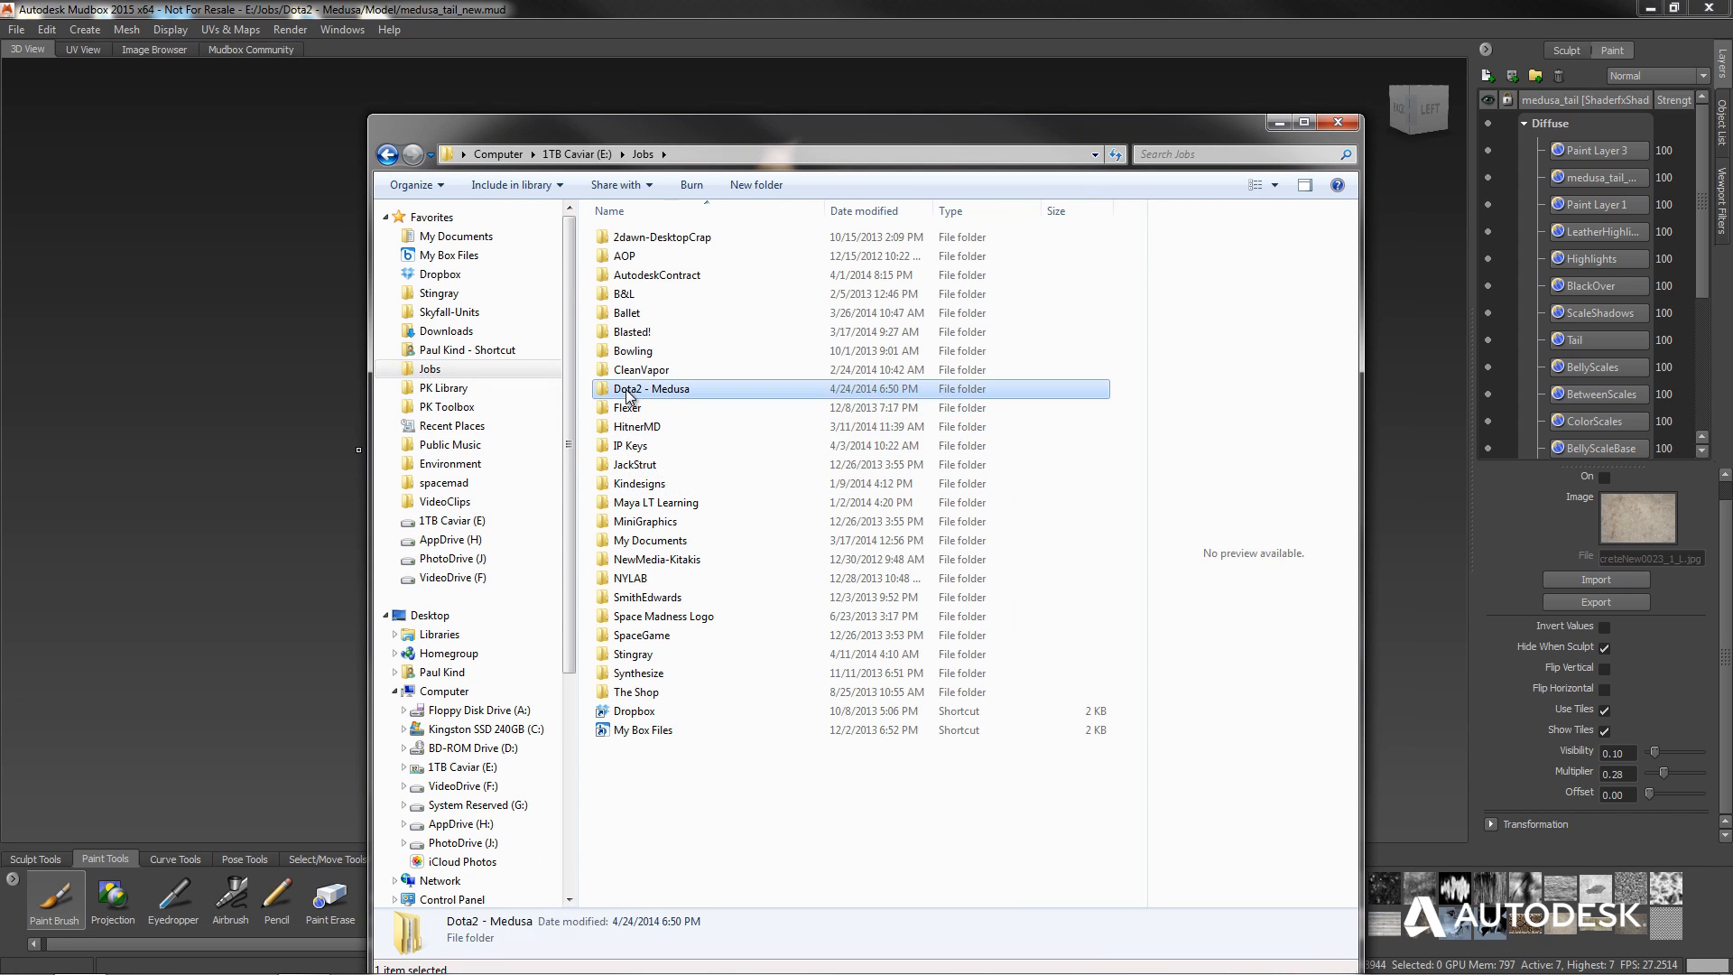
double_click(629, 392)
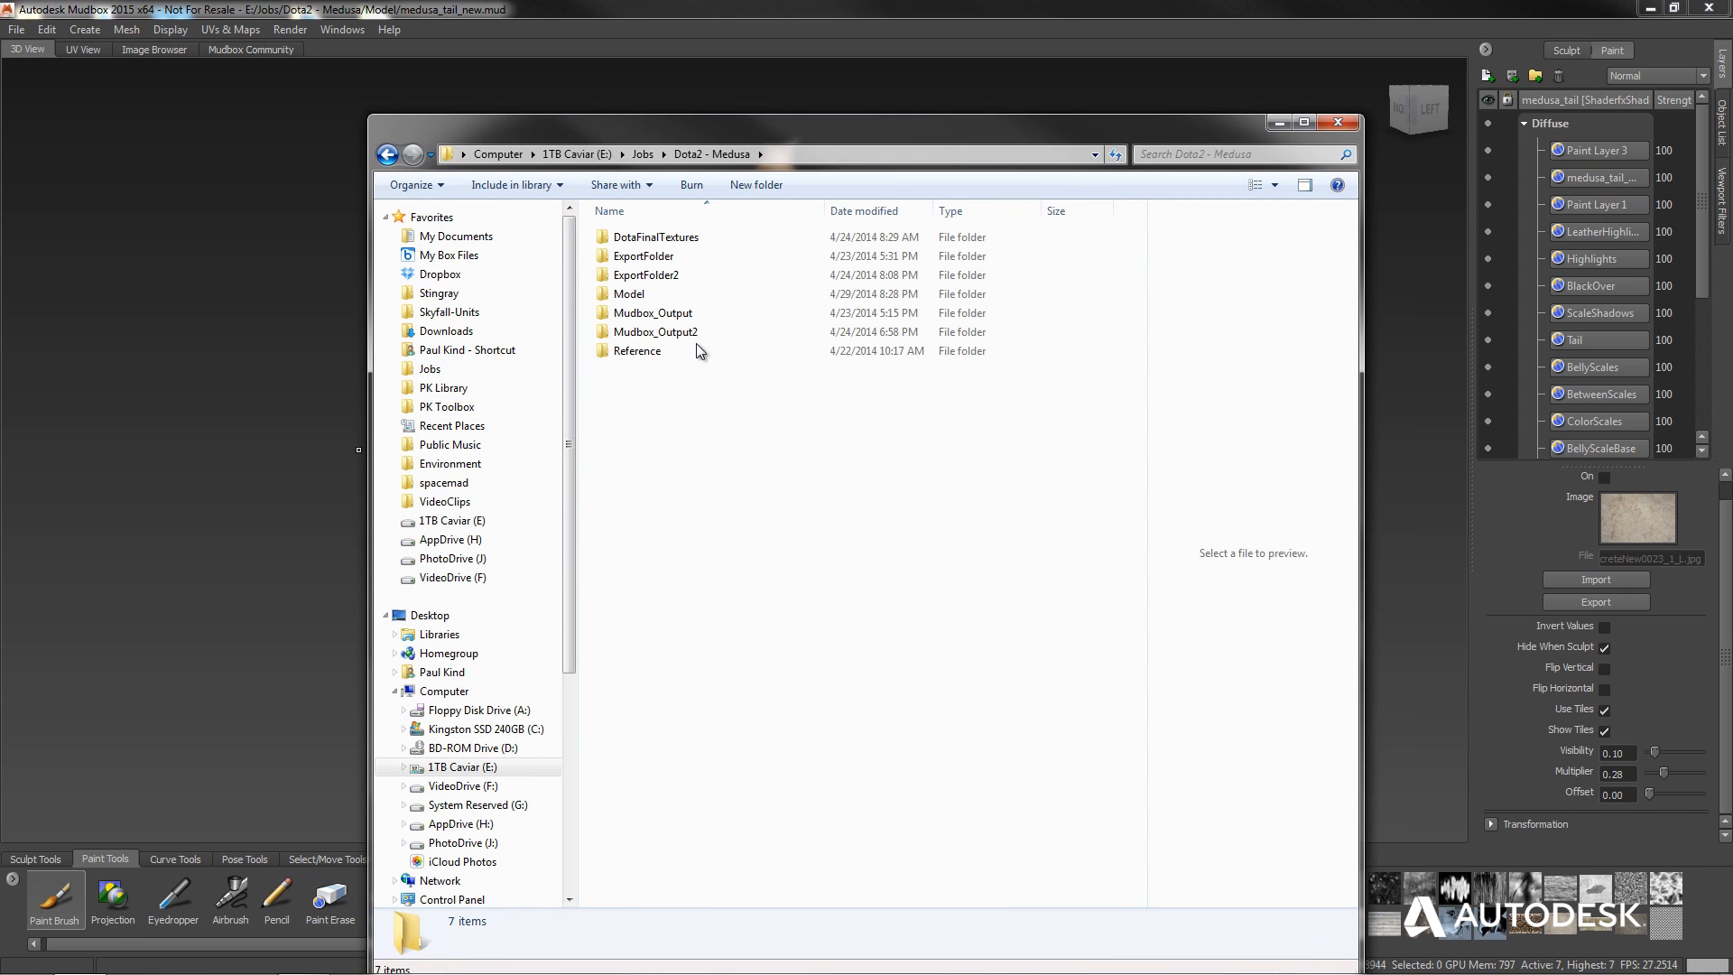
double_click(638, 333)
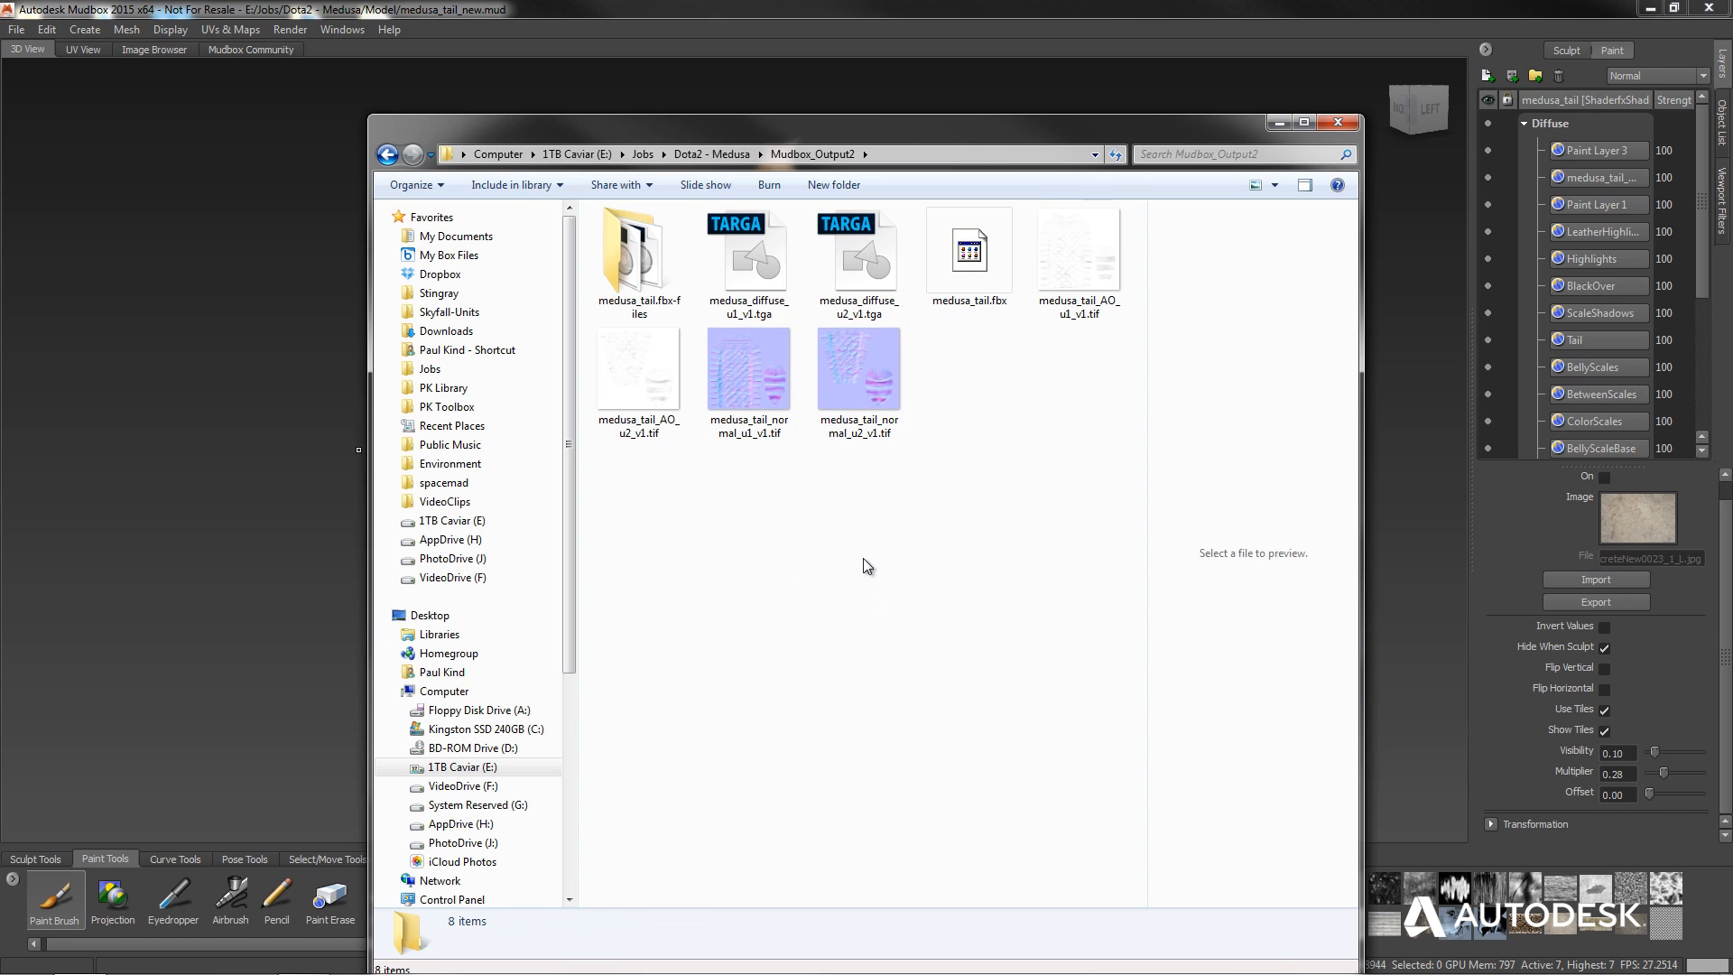
Inspect the exported u1 and u2 files in Mudbox_Output2: the AO and normal TIFs and the diffuse TGAs.
left_click(1079, 262)
left_click(639, 370)
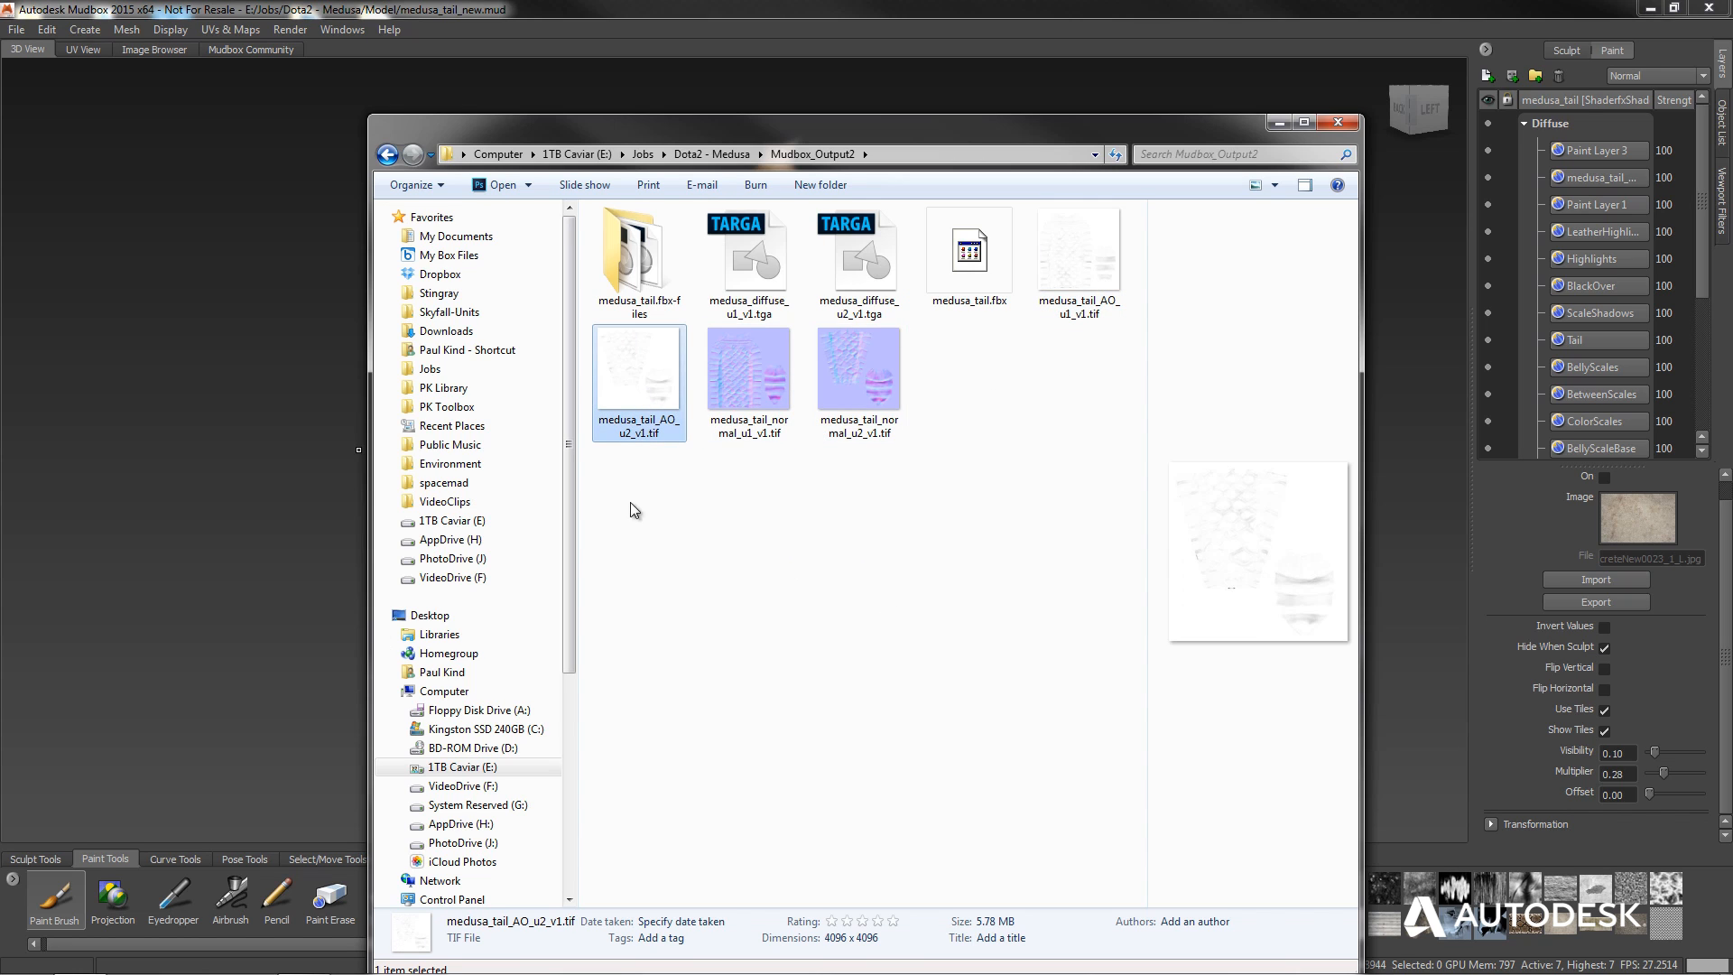
left_click(849, 381)
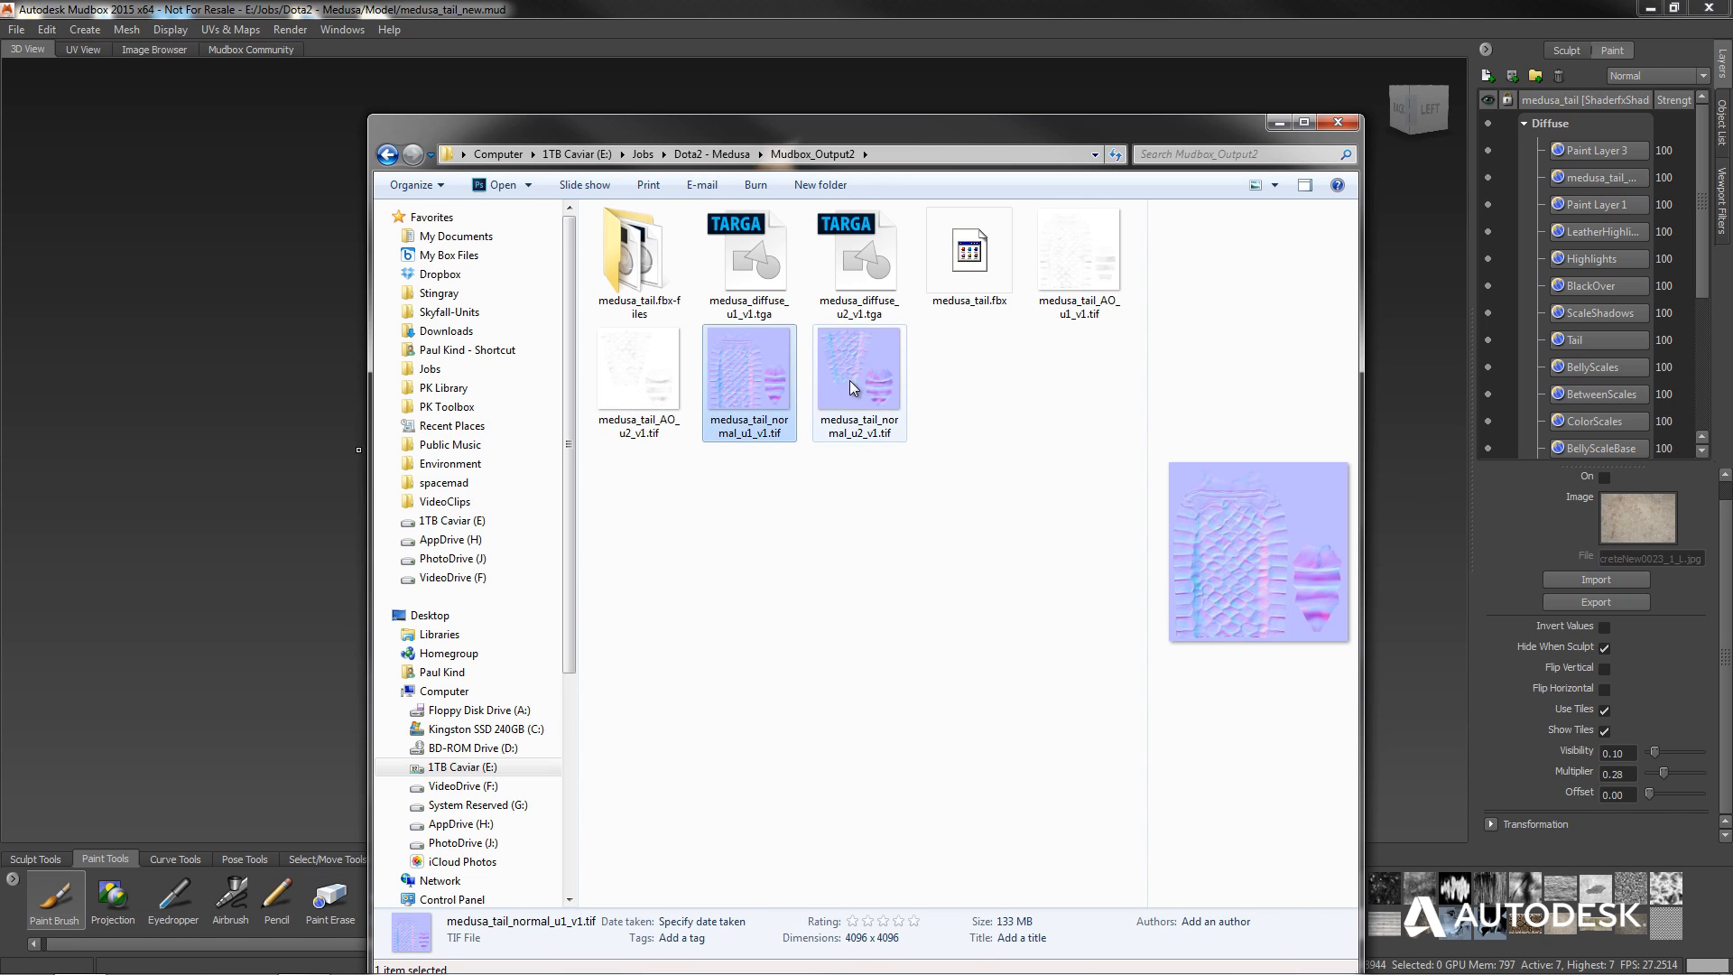
left_click(736, 289)
left_click(859, 271)
left_click(832, 460)
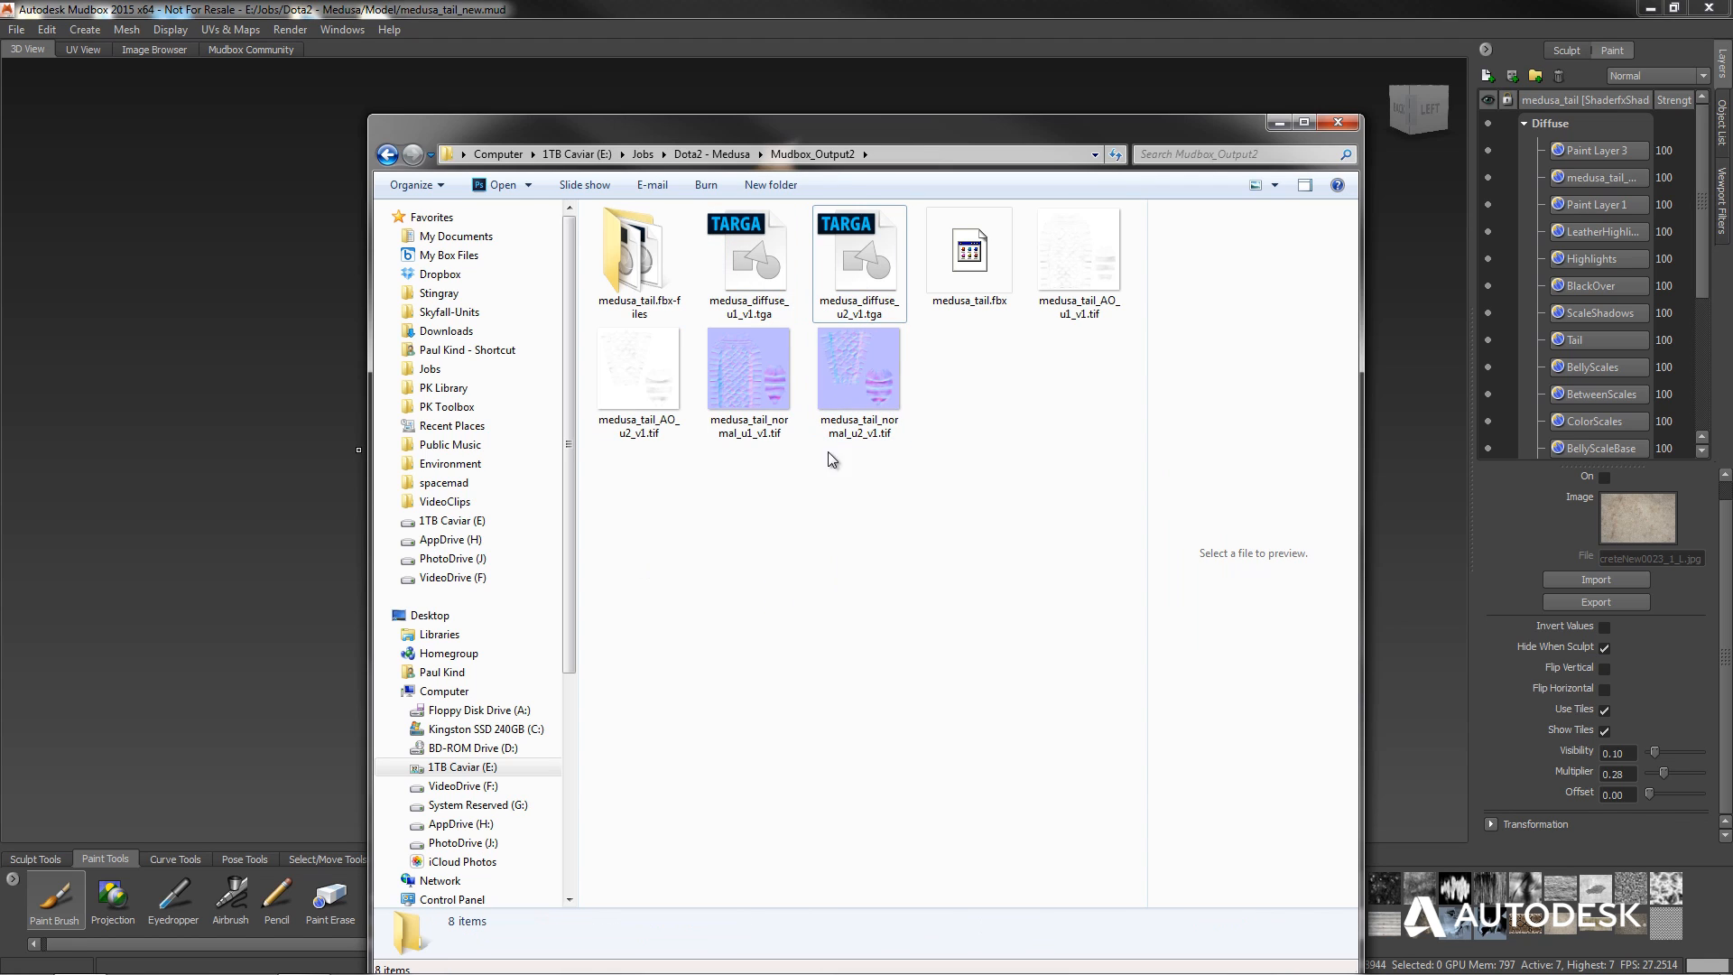
left_click(746, 316)
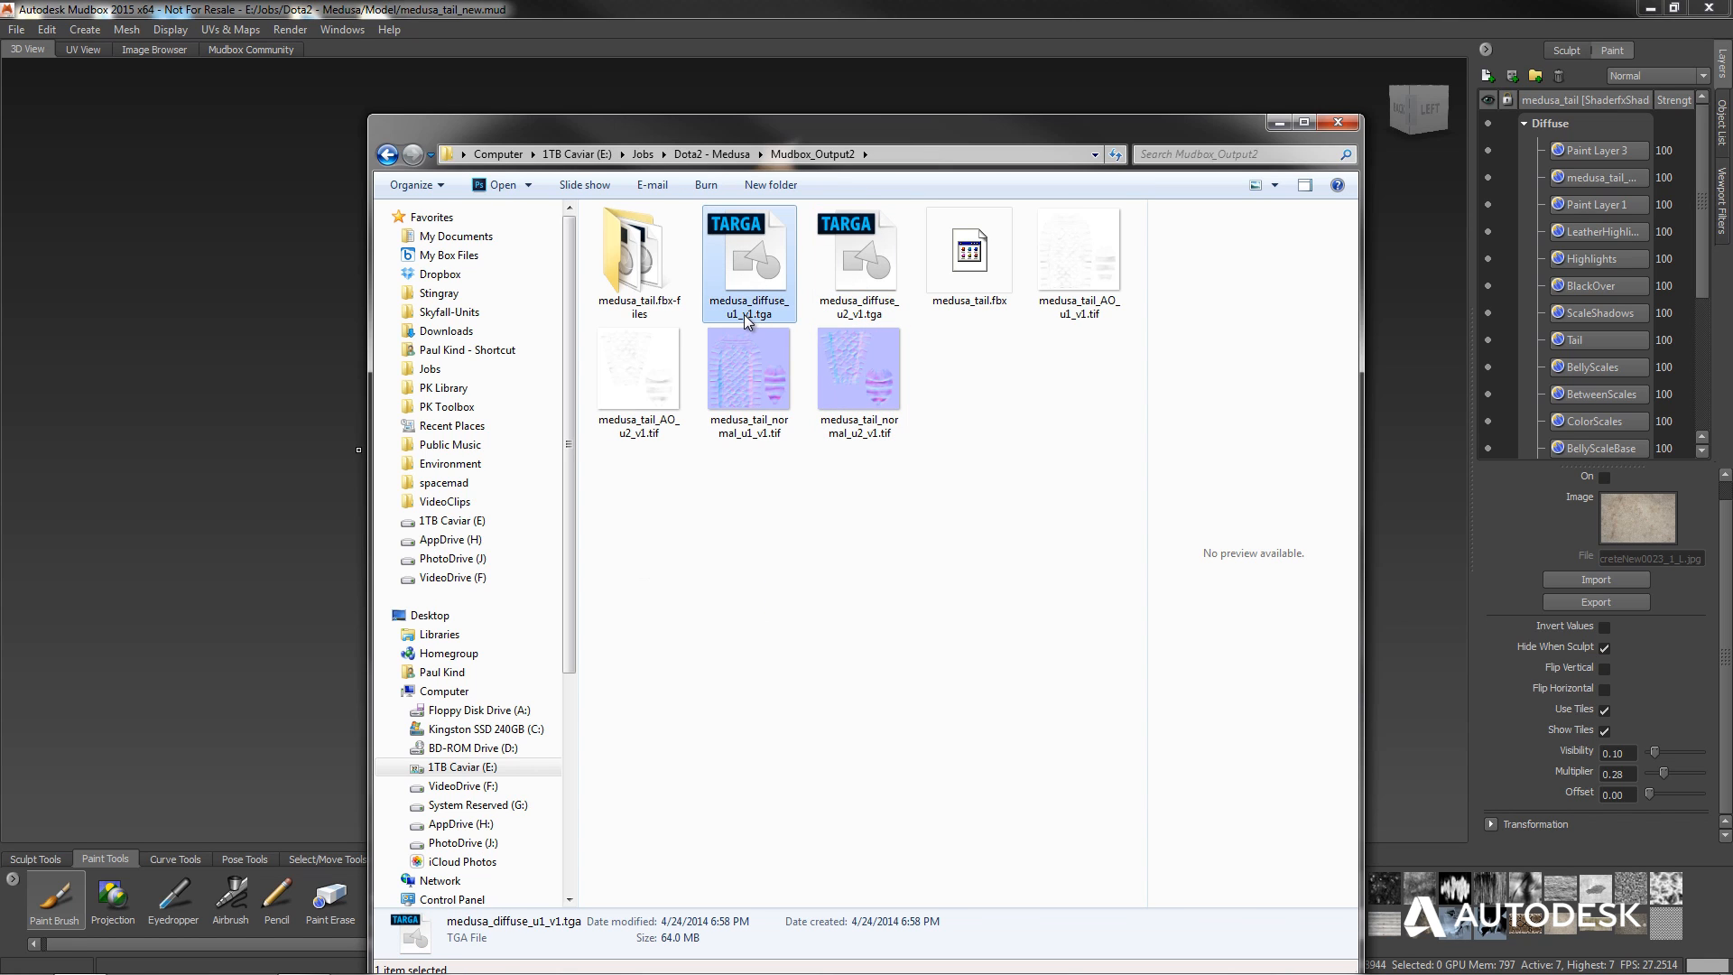
left_click(862, 298)
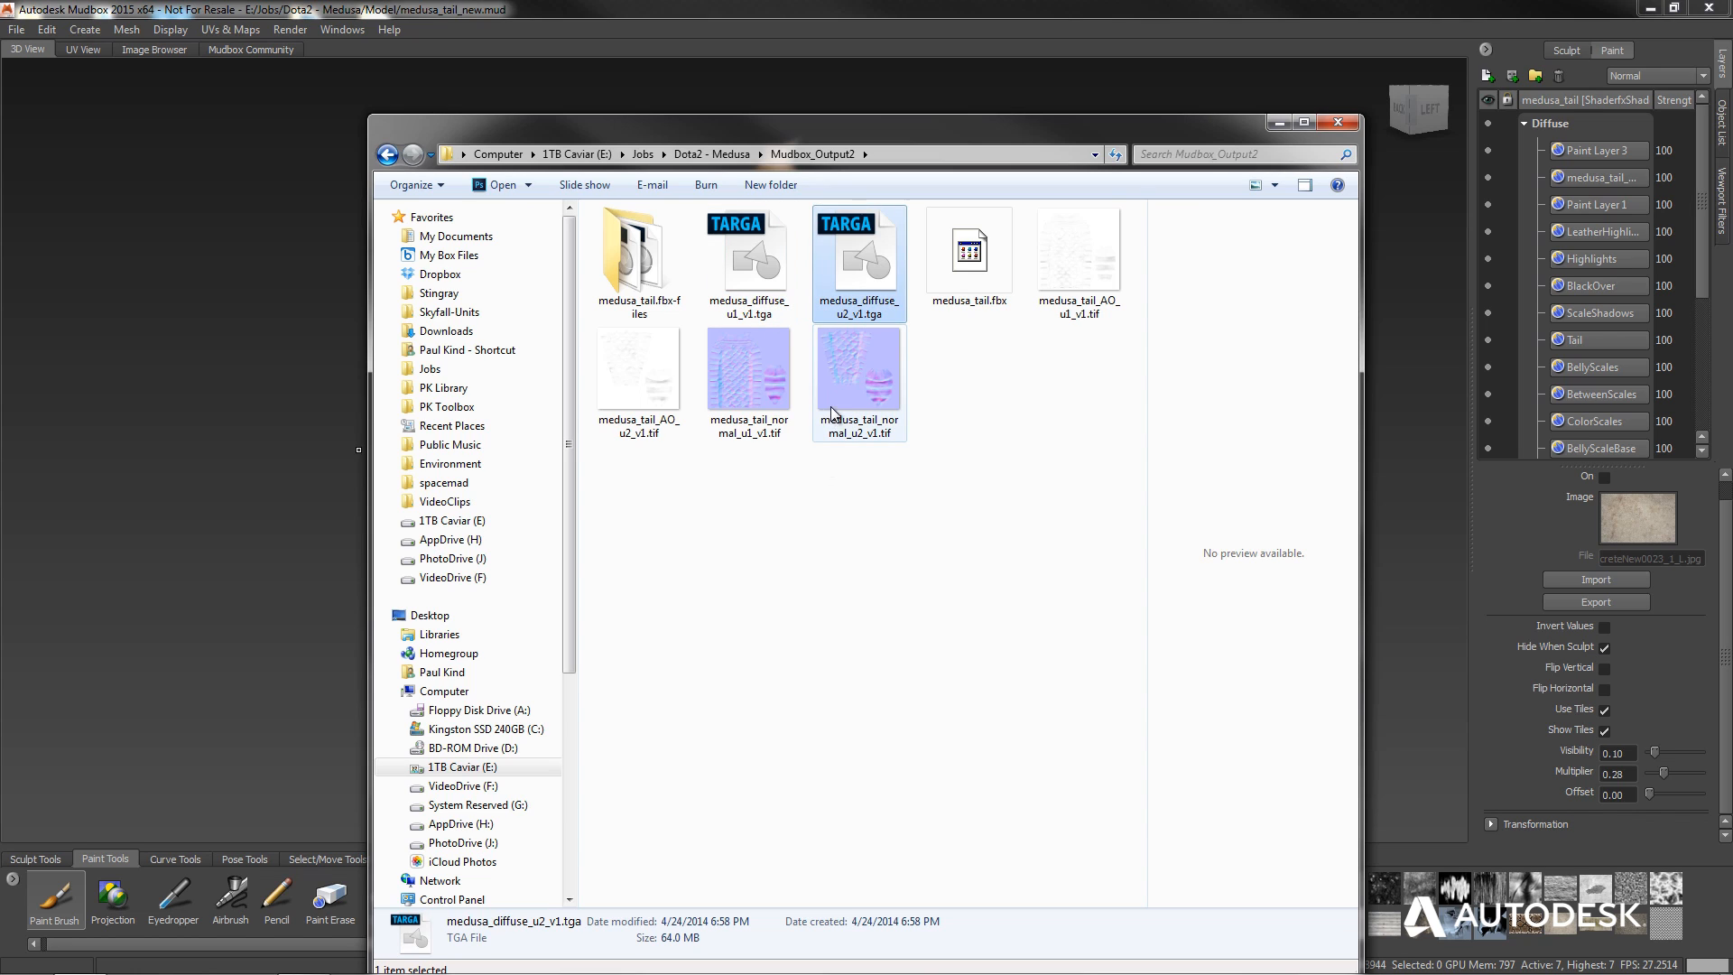
left_click(1116, 274)
left_click(631, 379)
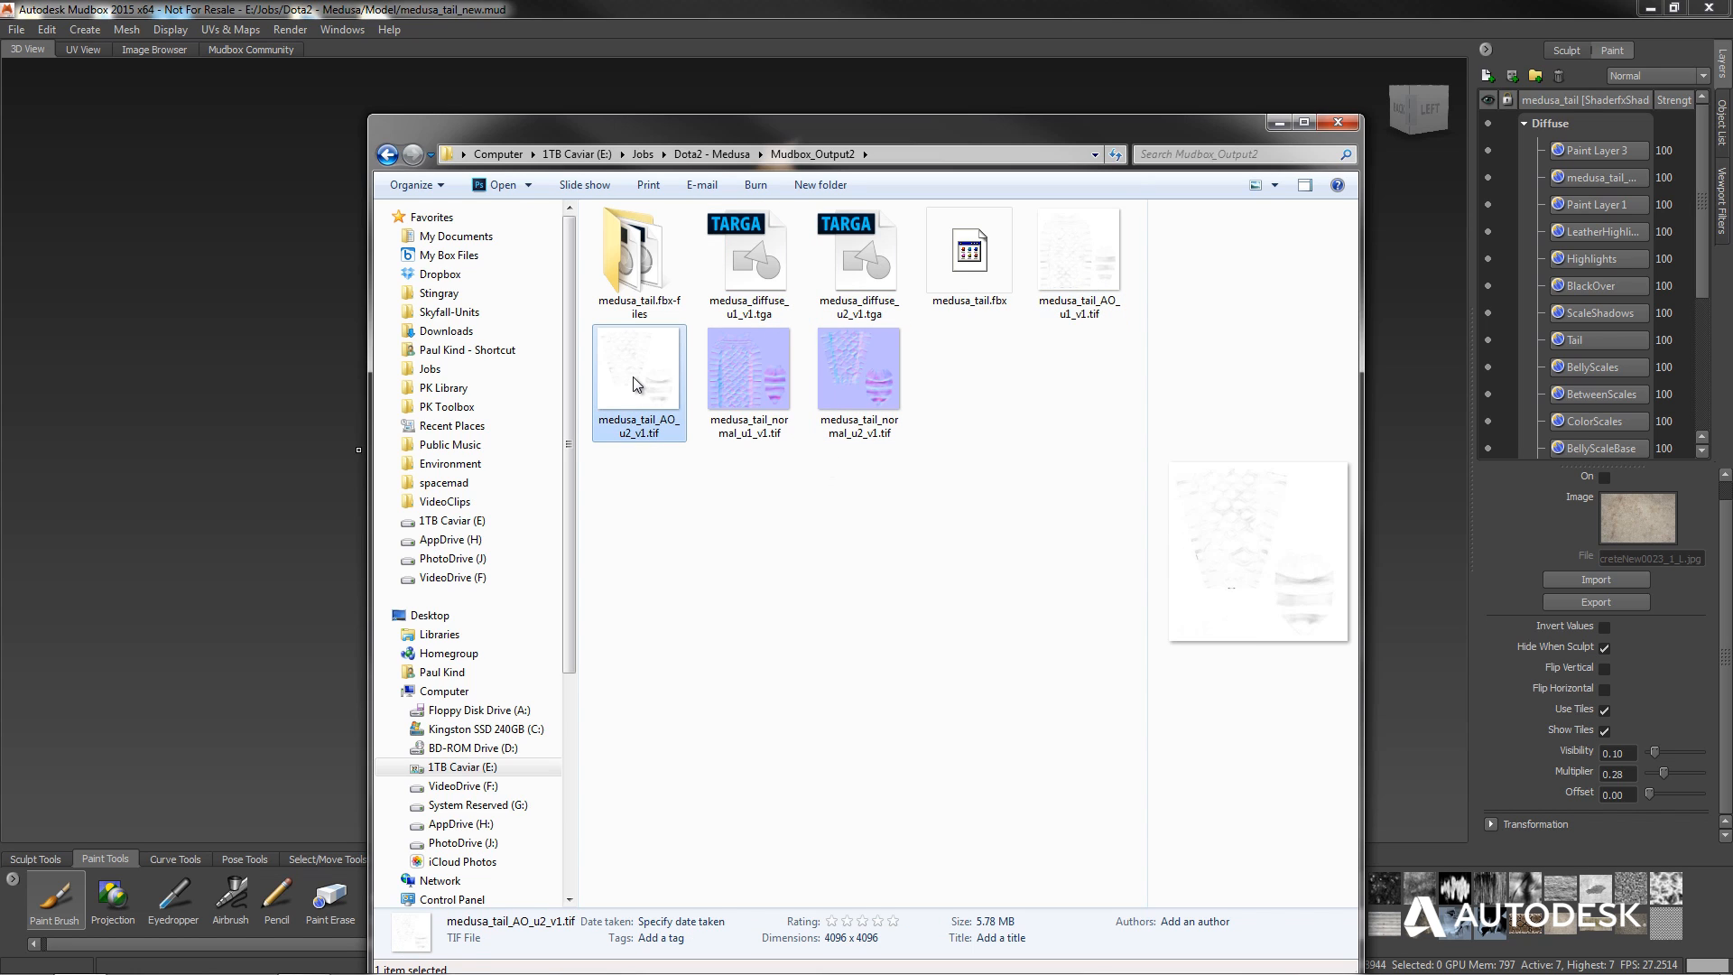
Move the Mudbox_Output2 window aside, clear the file selection and minimize the window.
left_click_drag(637, 126, 759, 48)
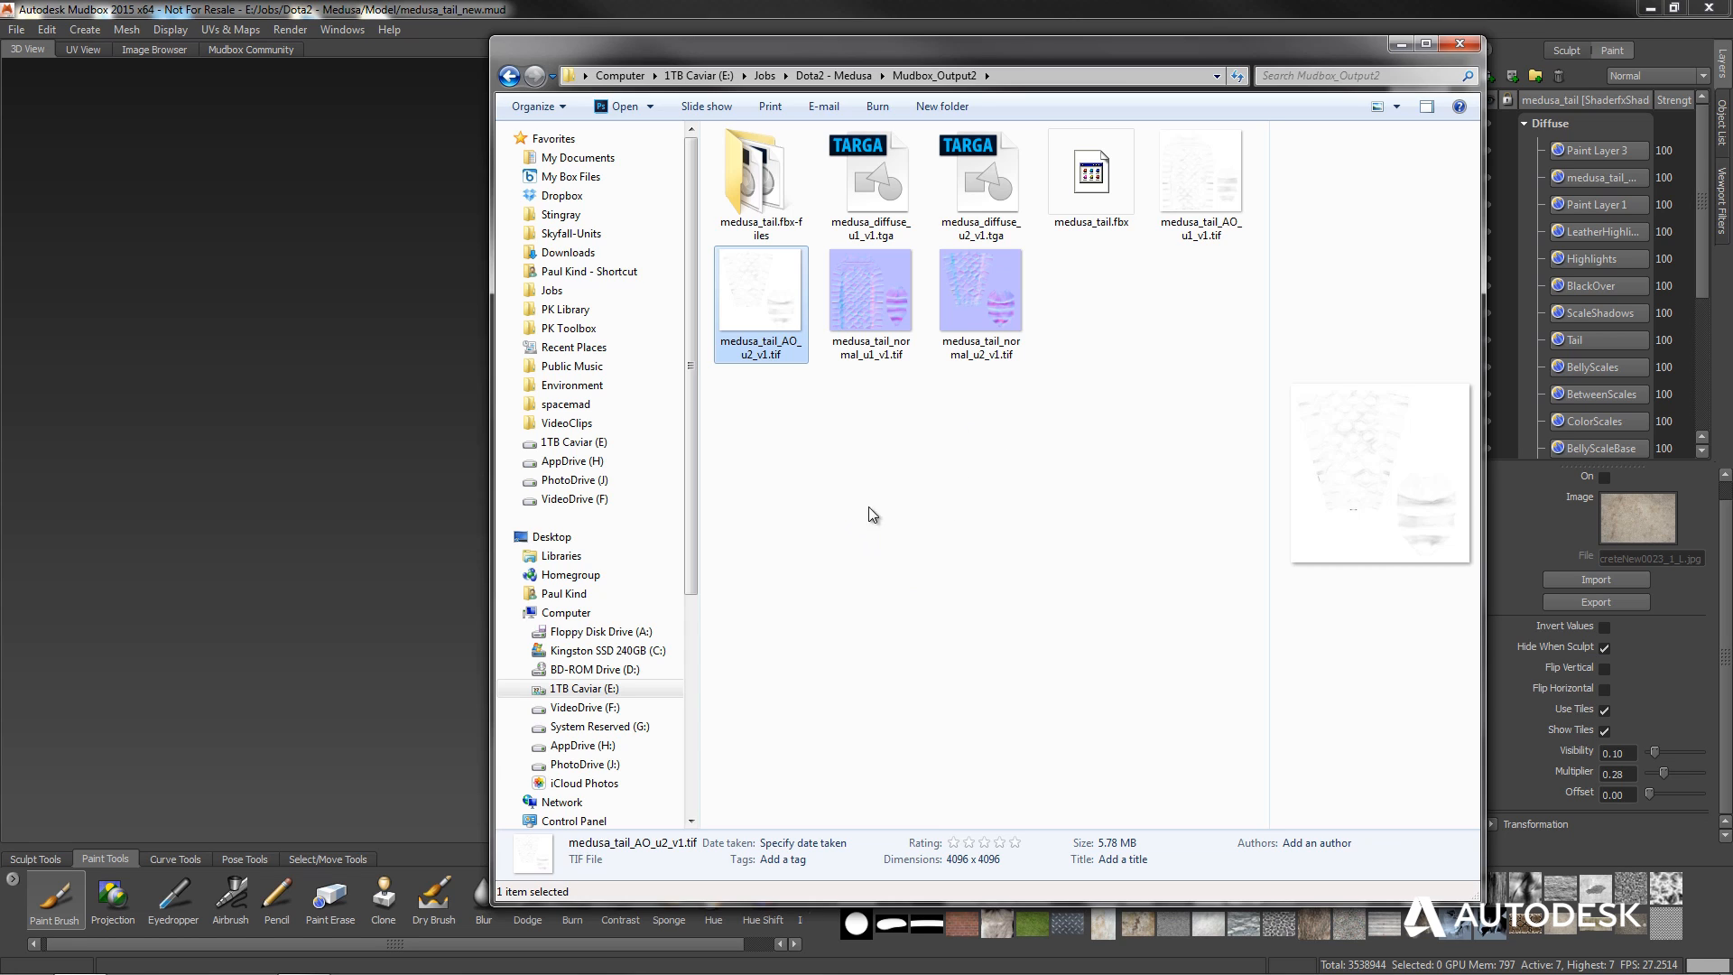
left_click(866, 439)
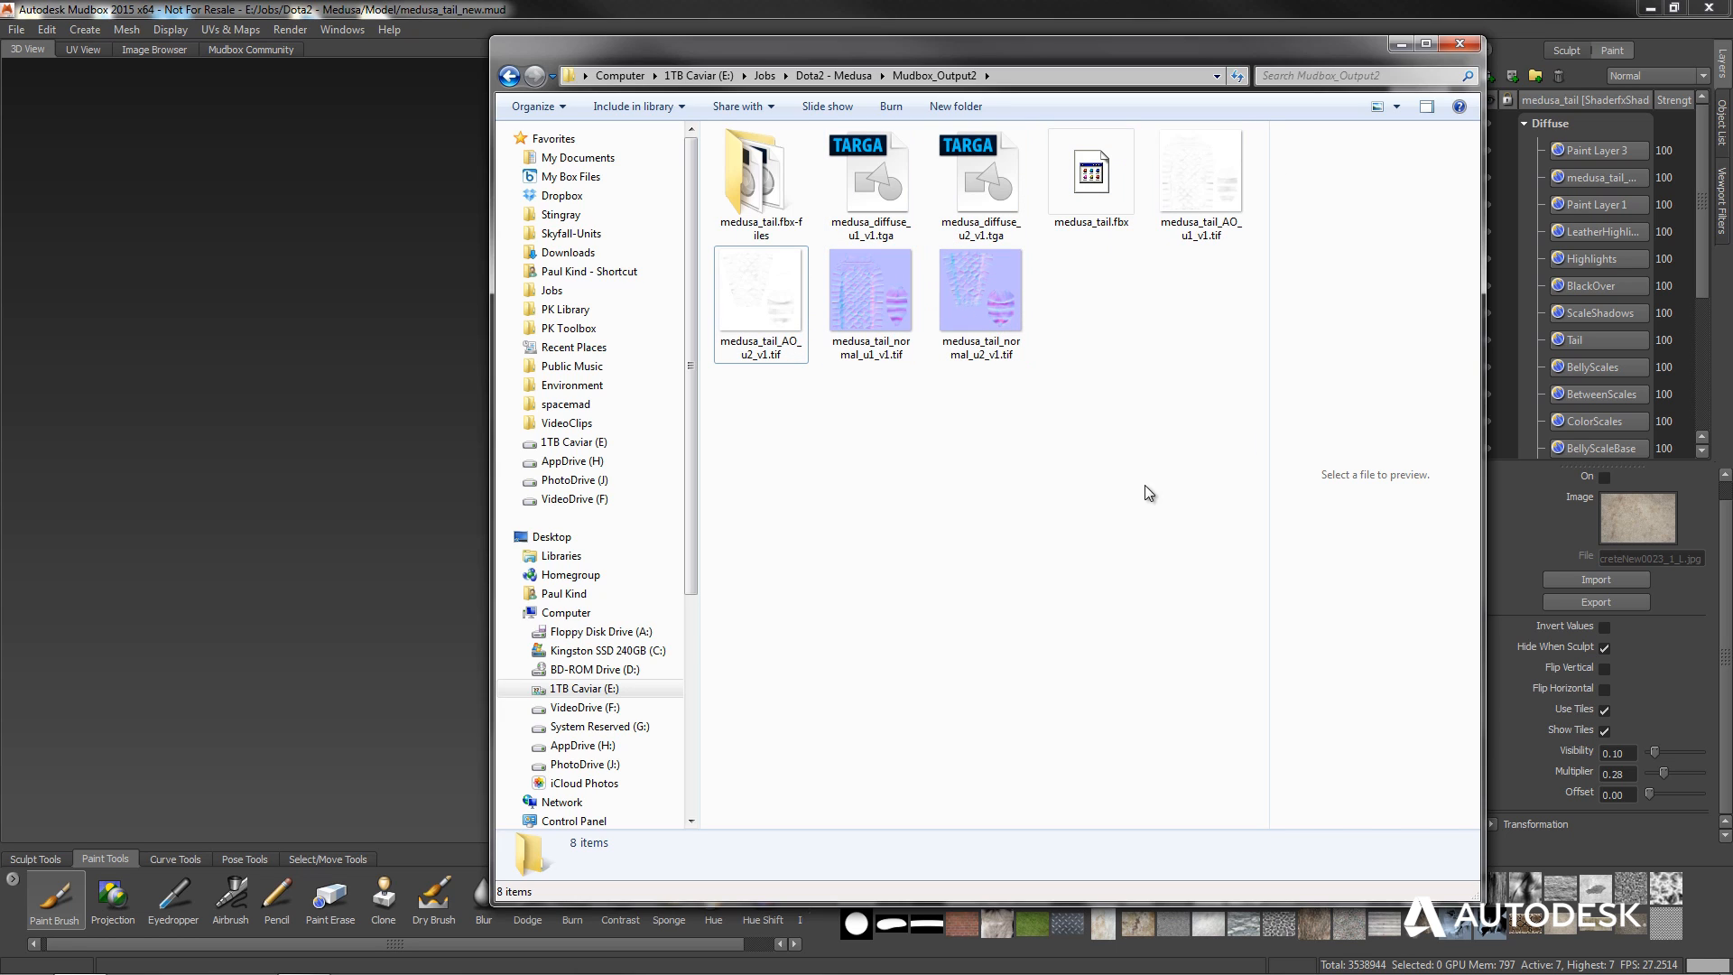
left_click(1400, 50)
Switch to Photoshop and view the u1 and u2 diffuse, AO and normal maps one after another.
mouse_move(240, 966)
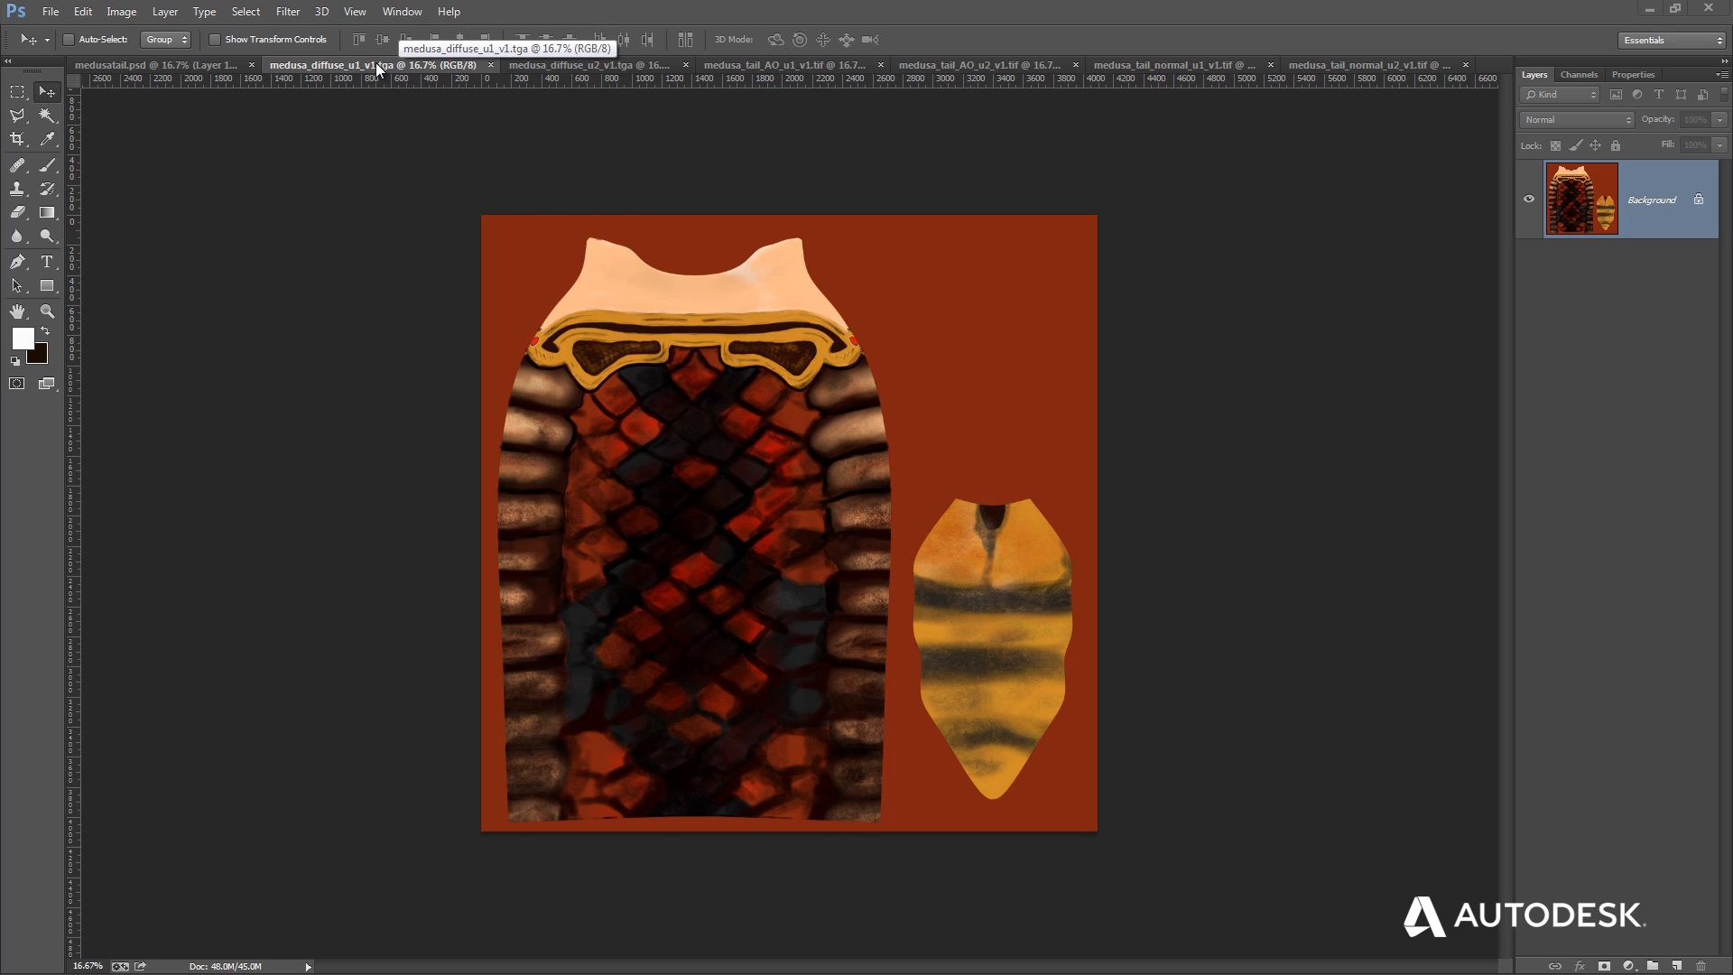
left_click(556, 65)
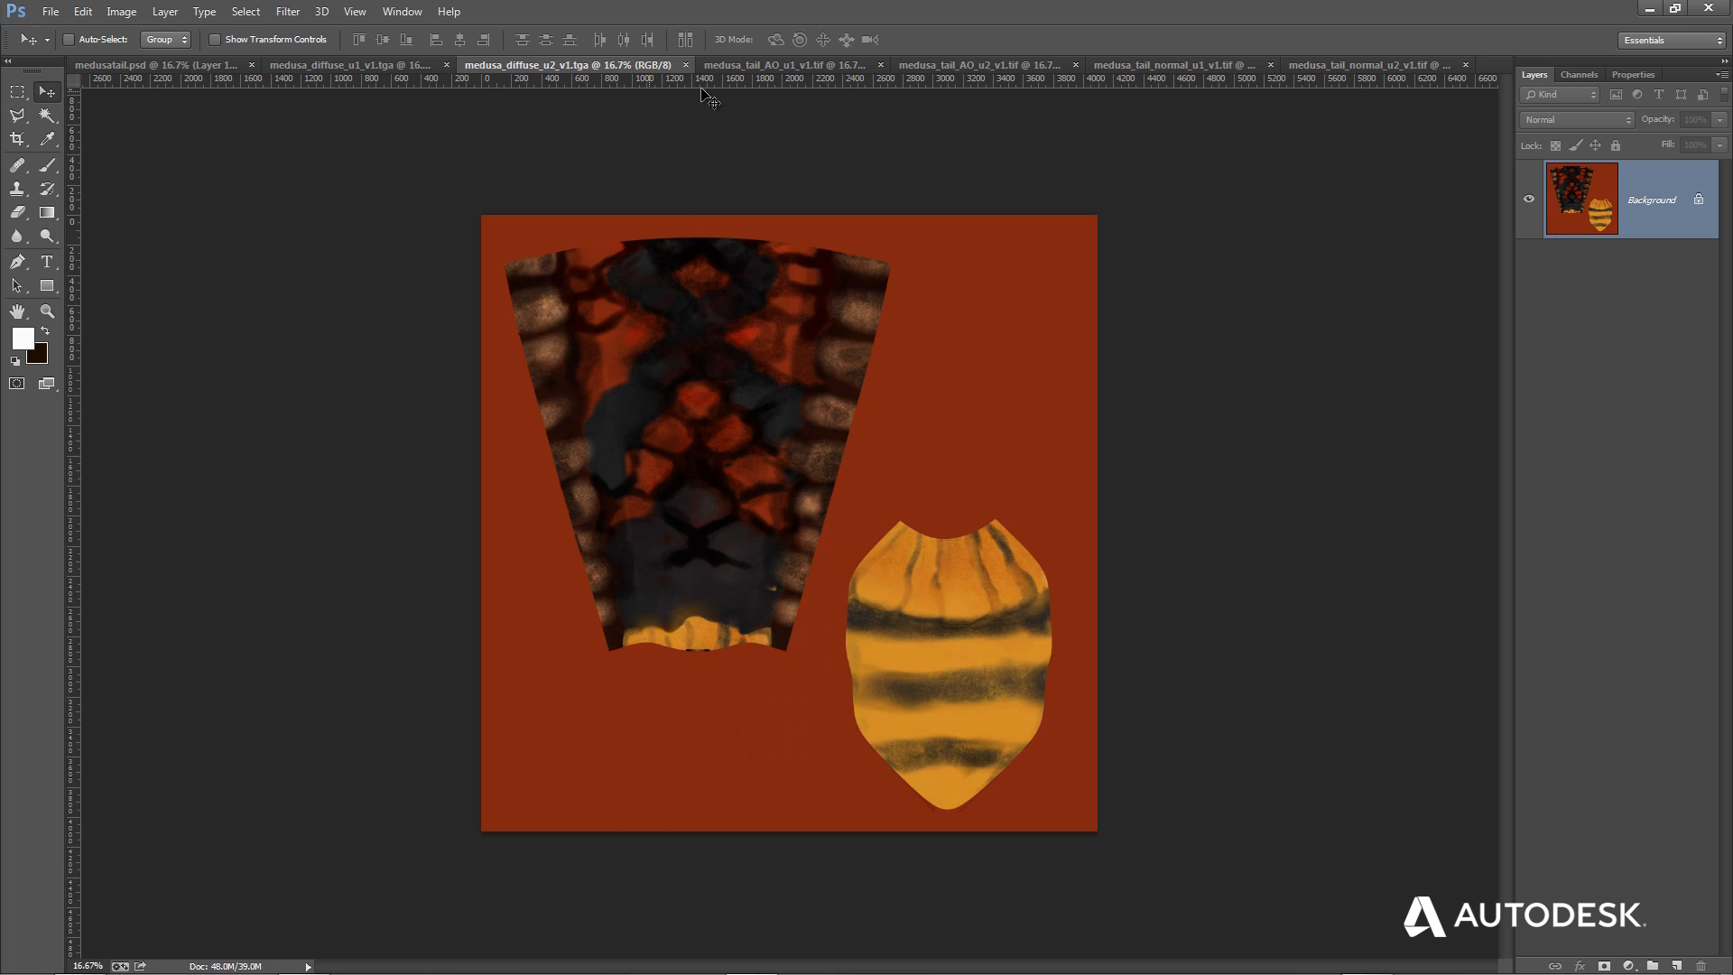
left_click(775, 64)
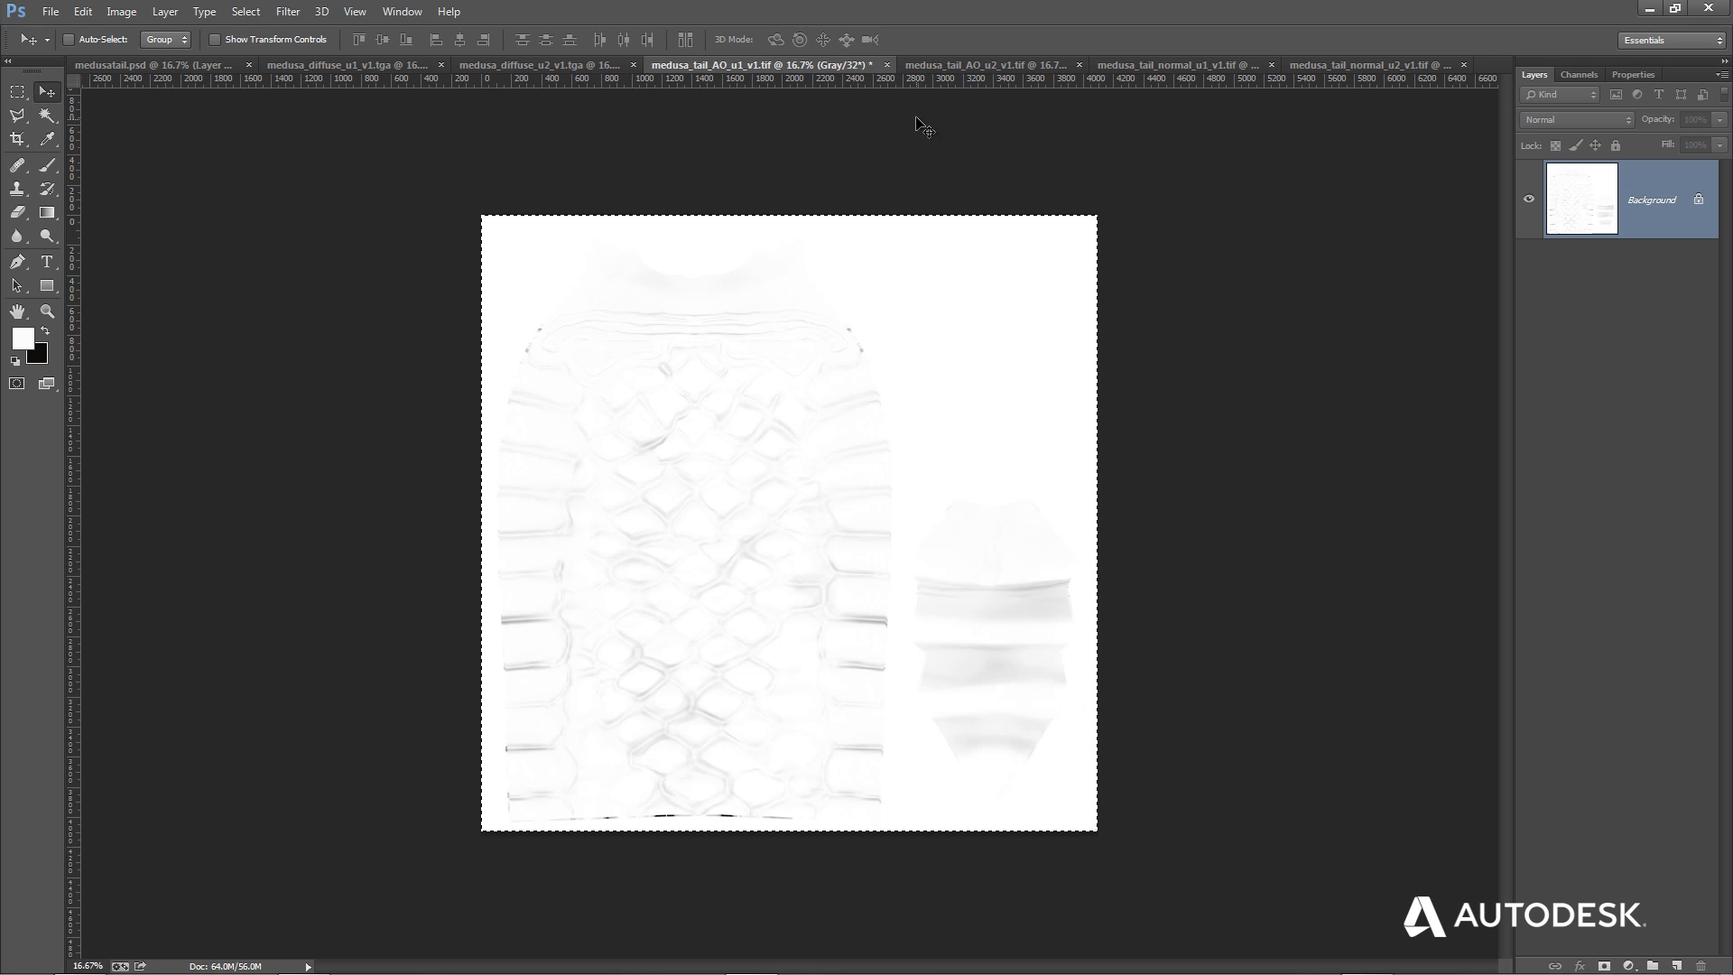
left_click(984, 60)
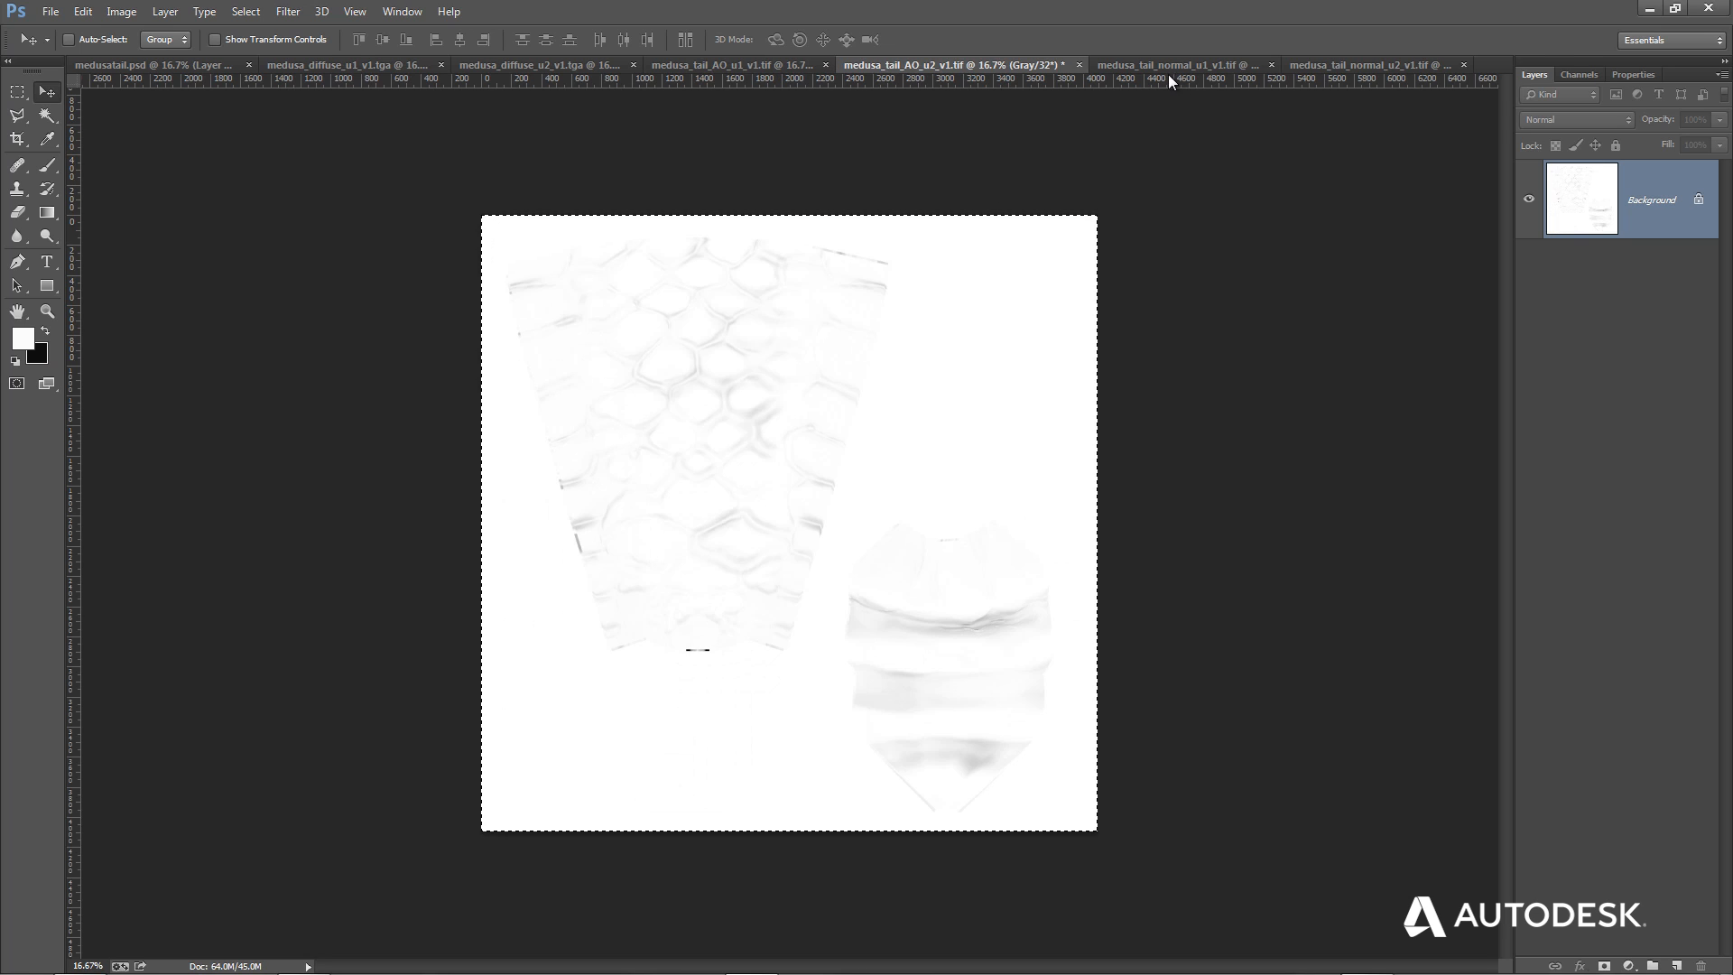
left_click(1194, 69)
left_click(1373, 64)
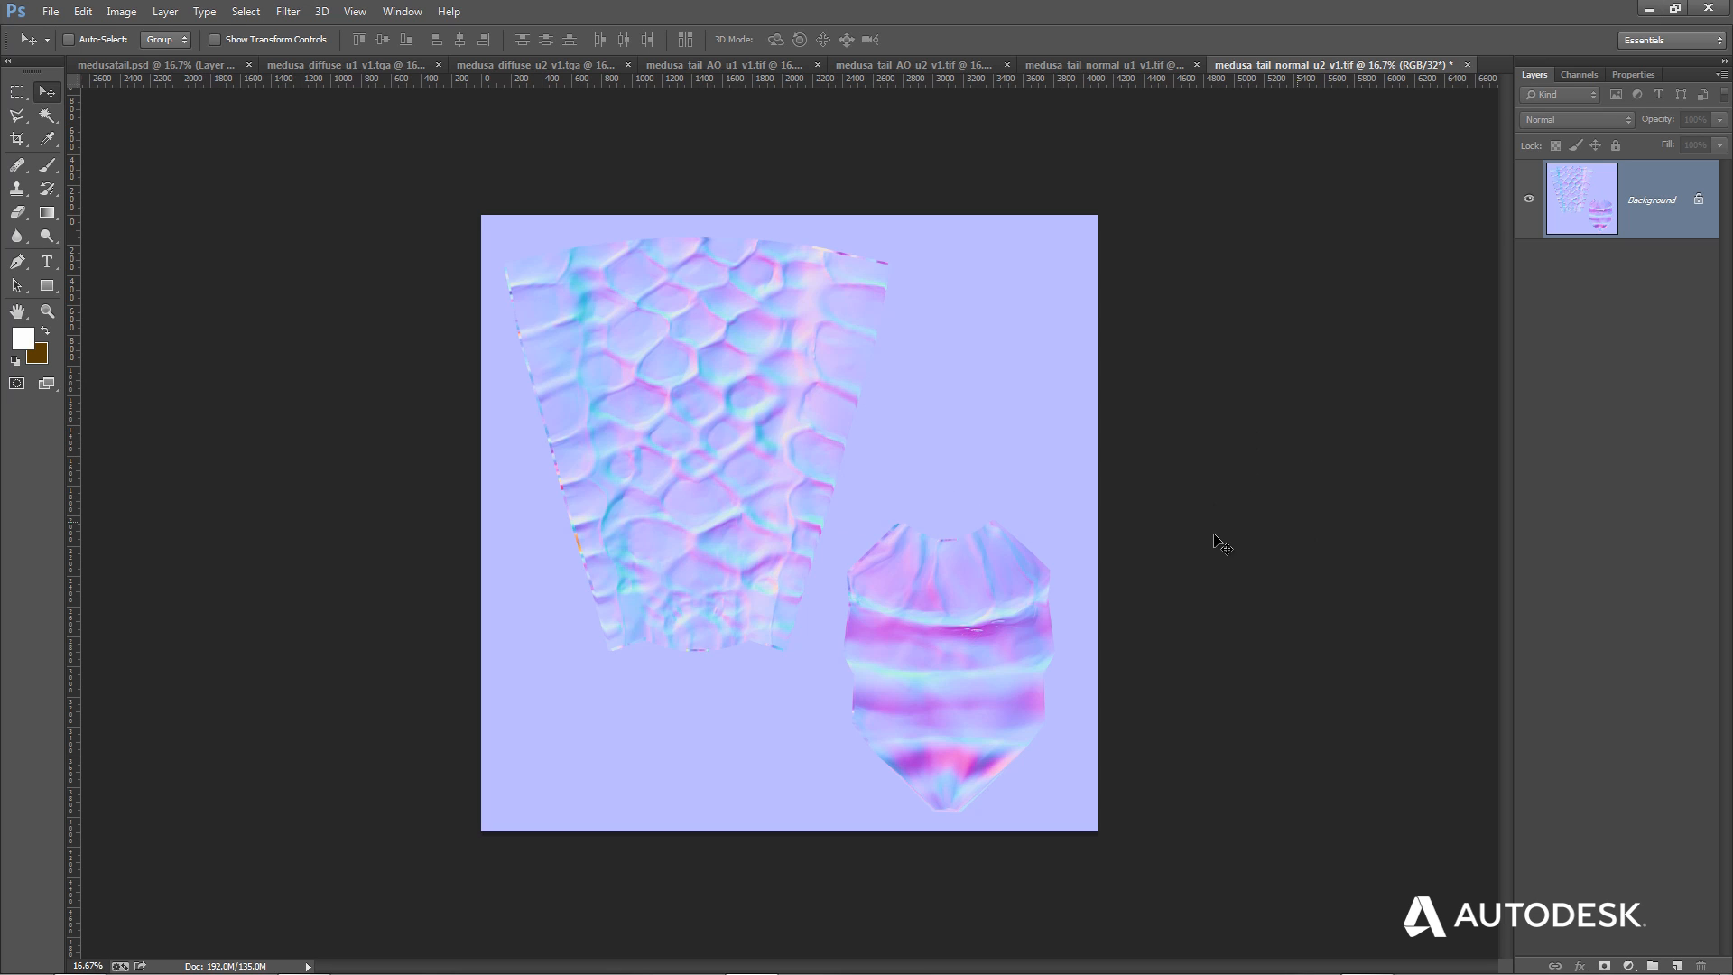
Compare the combined layered layout in medusatail.psd with the medusa_tail_AO_u1_v1.tif map.
left_click(164, 68)
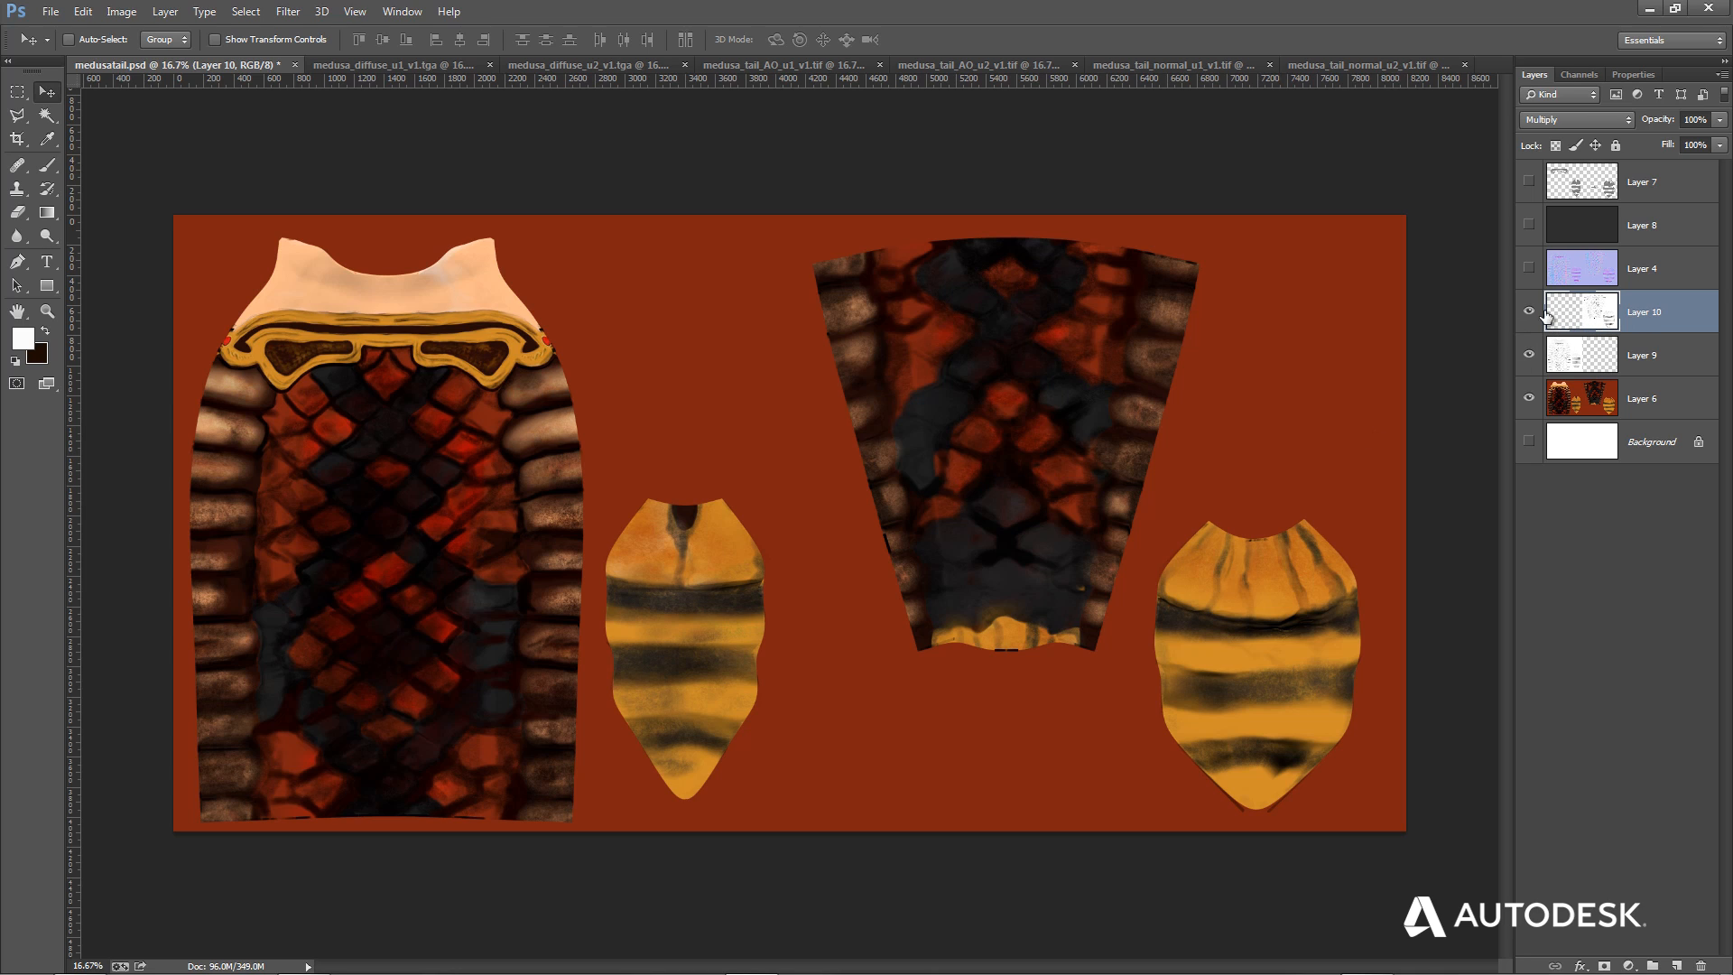
left_click(773, 64)
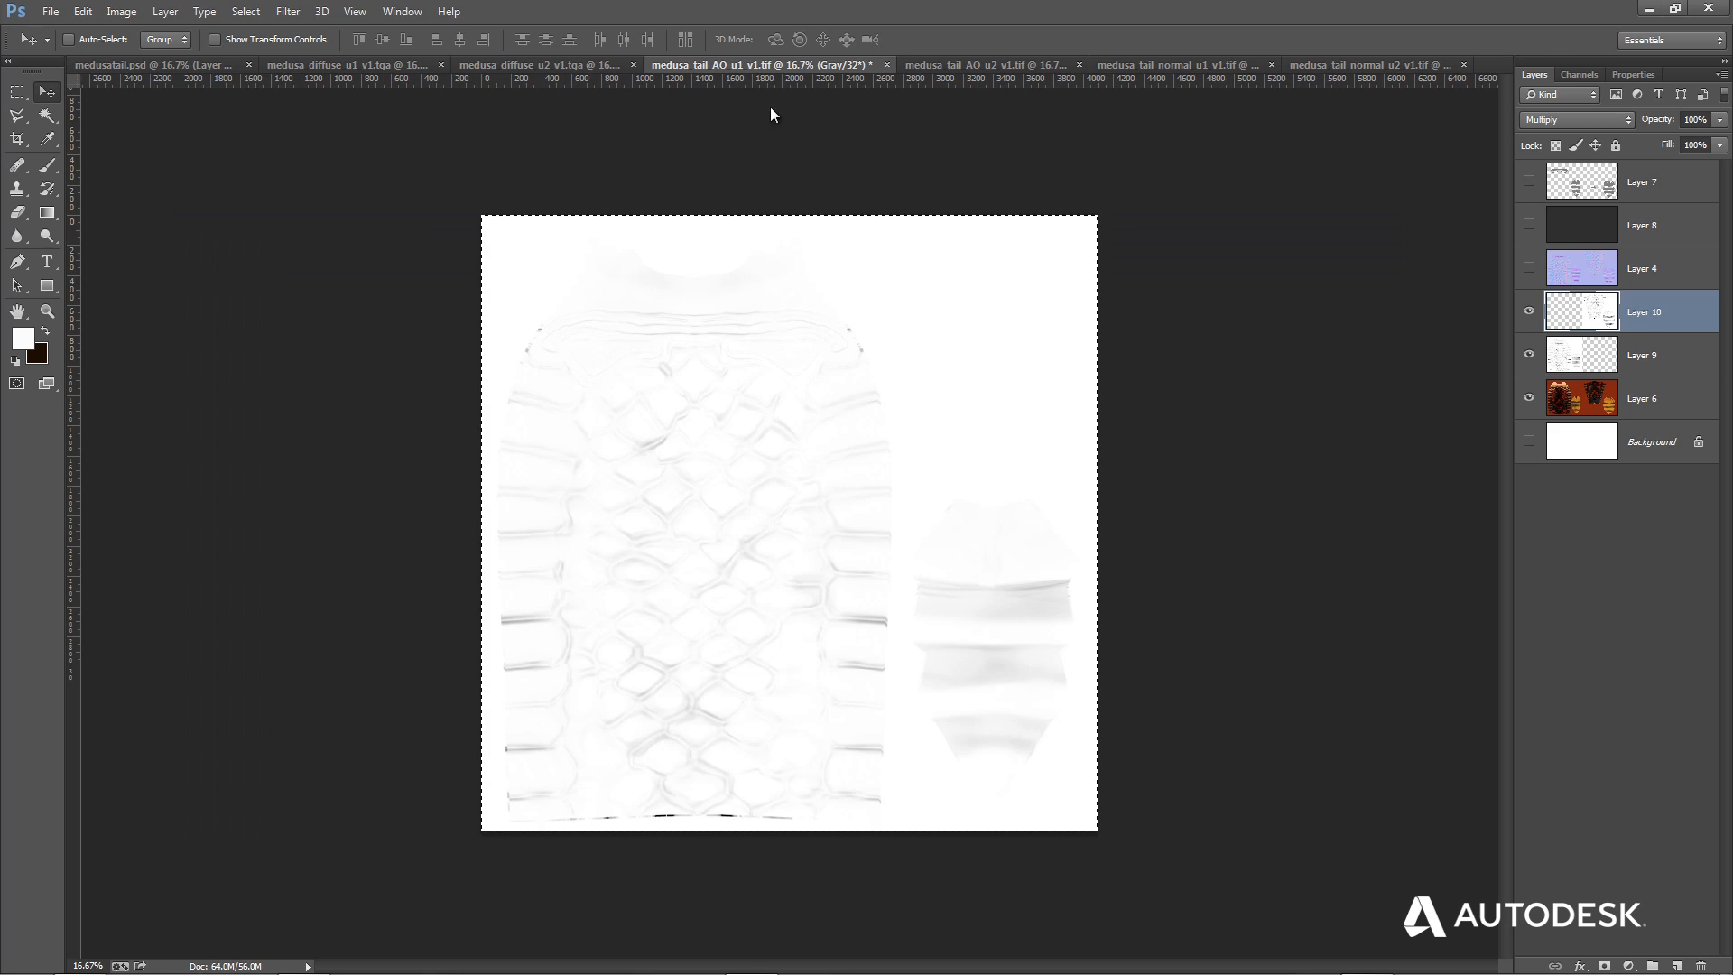
left_click(128, 65)
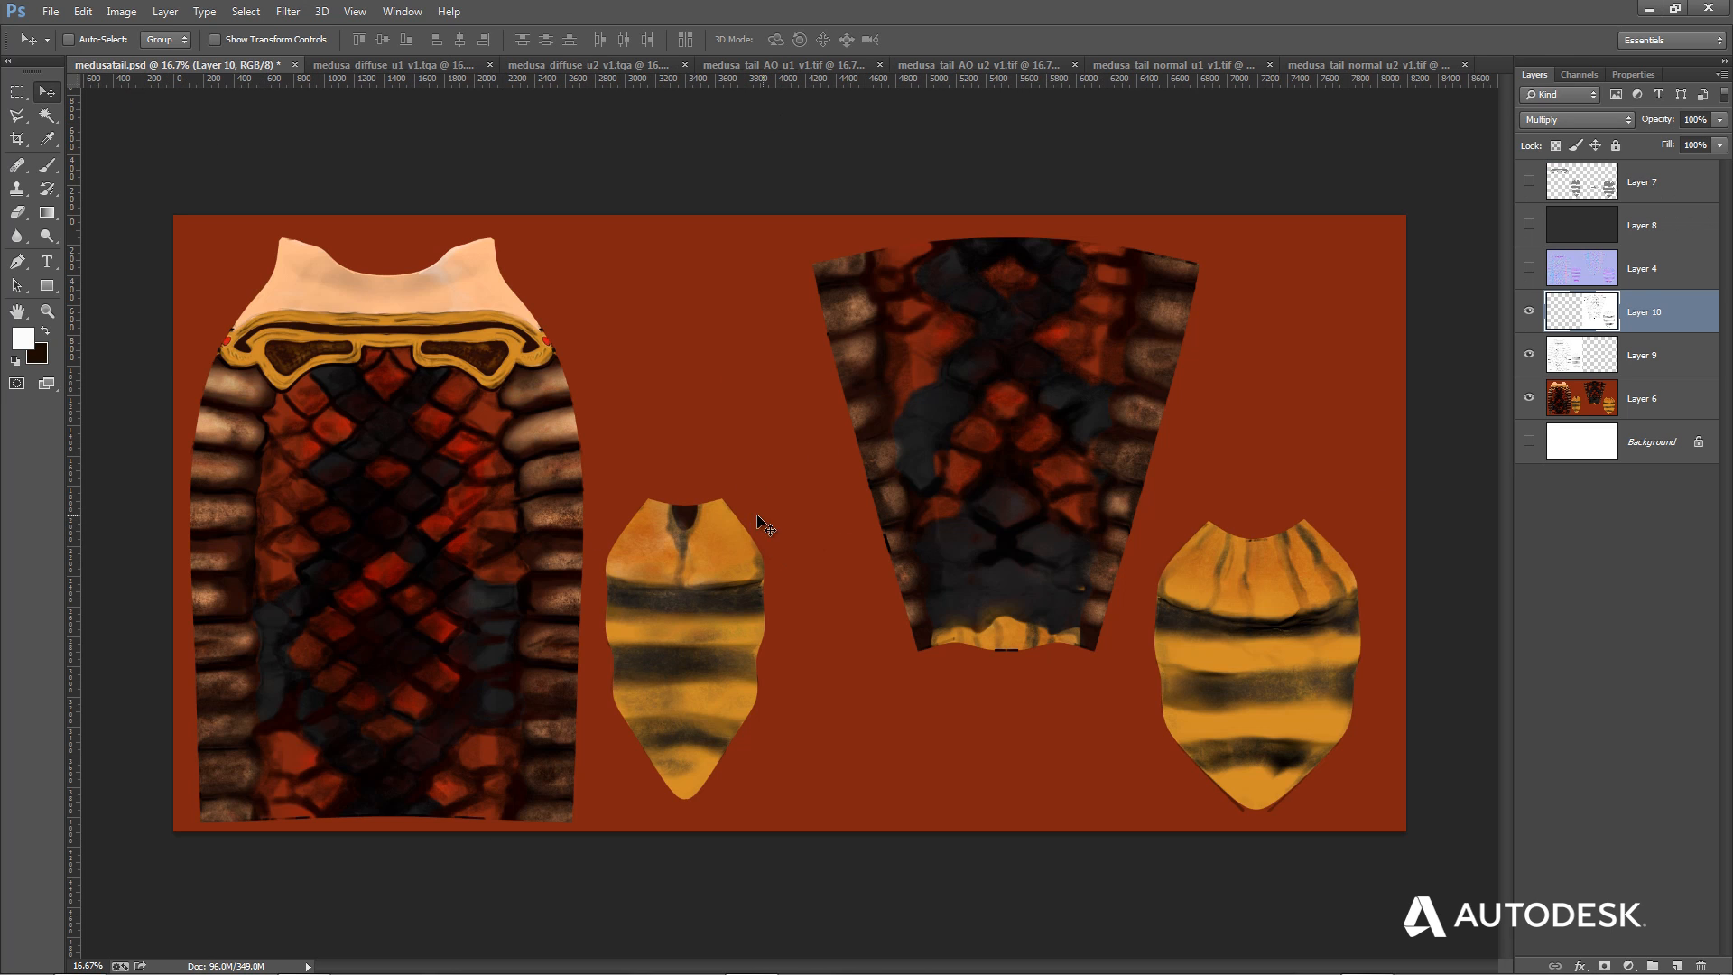
Check the pixel dimensions of medusatail.psd in Image Size and keep them as they are.
left_click(117, 11)
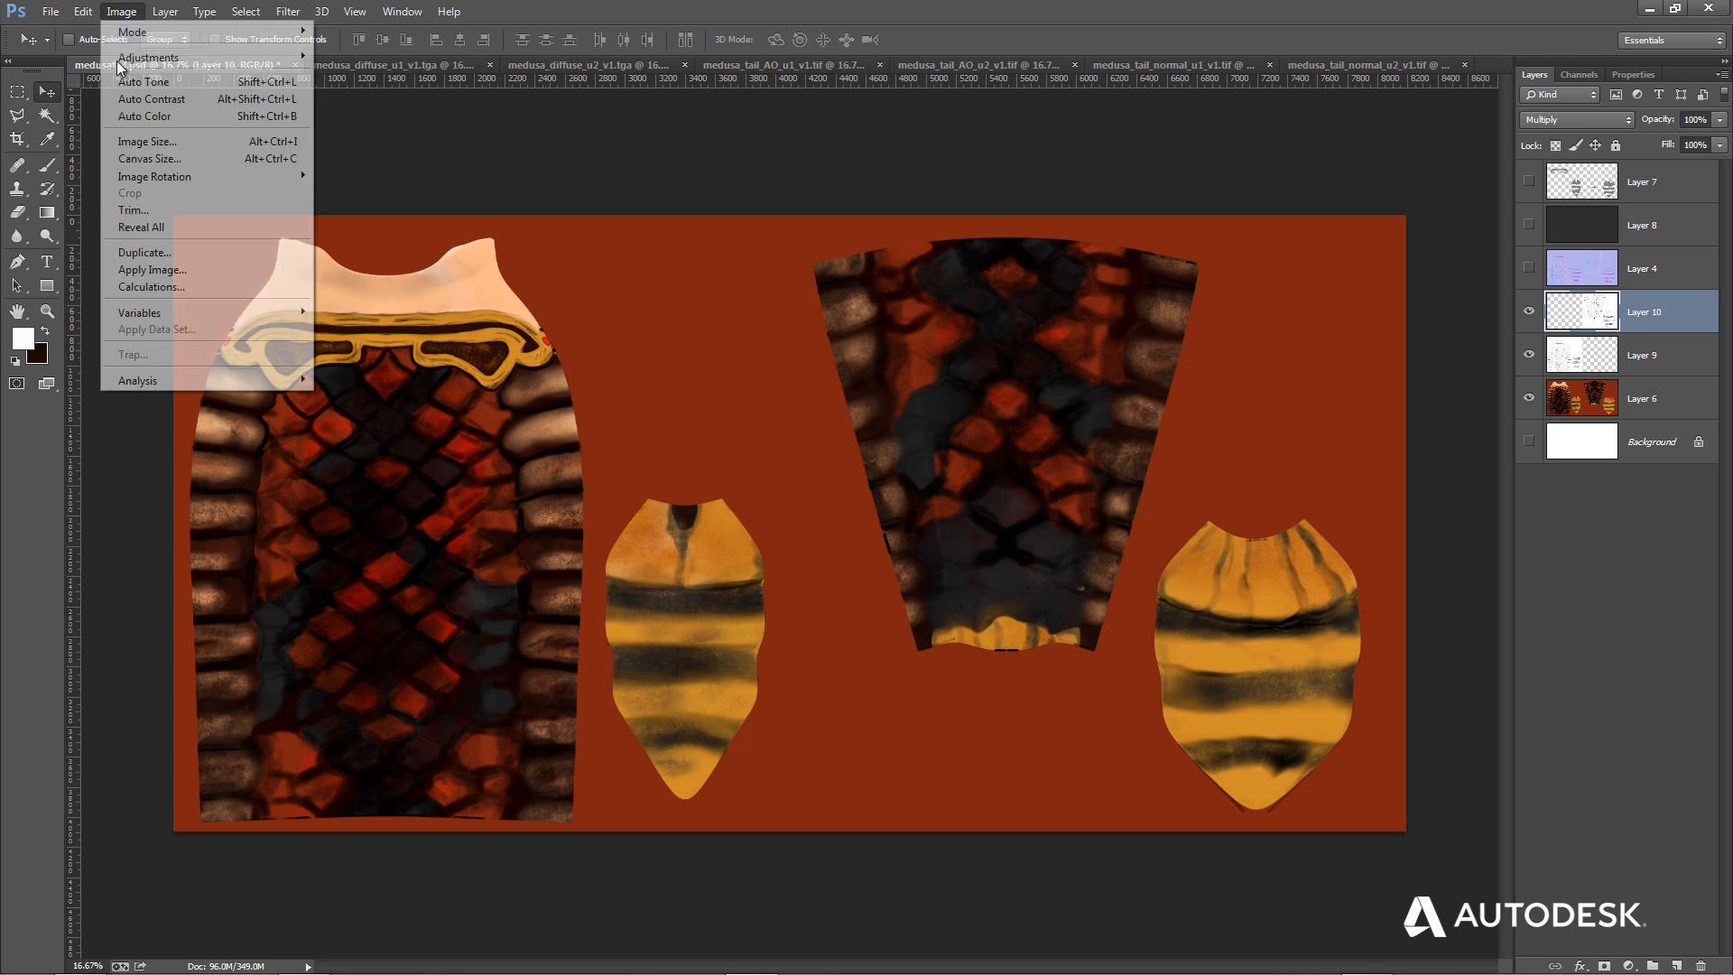
left_click(155, 144)
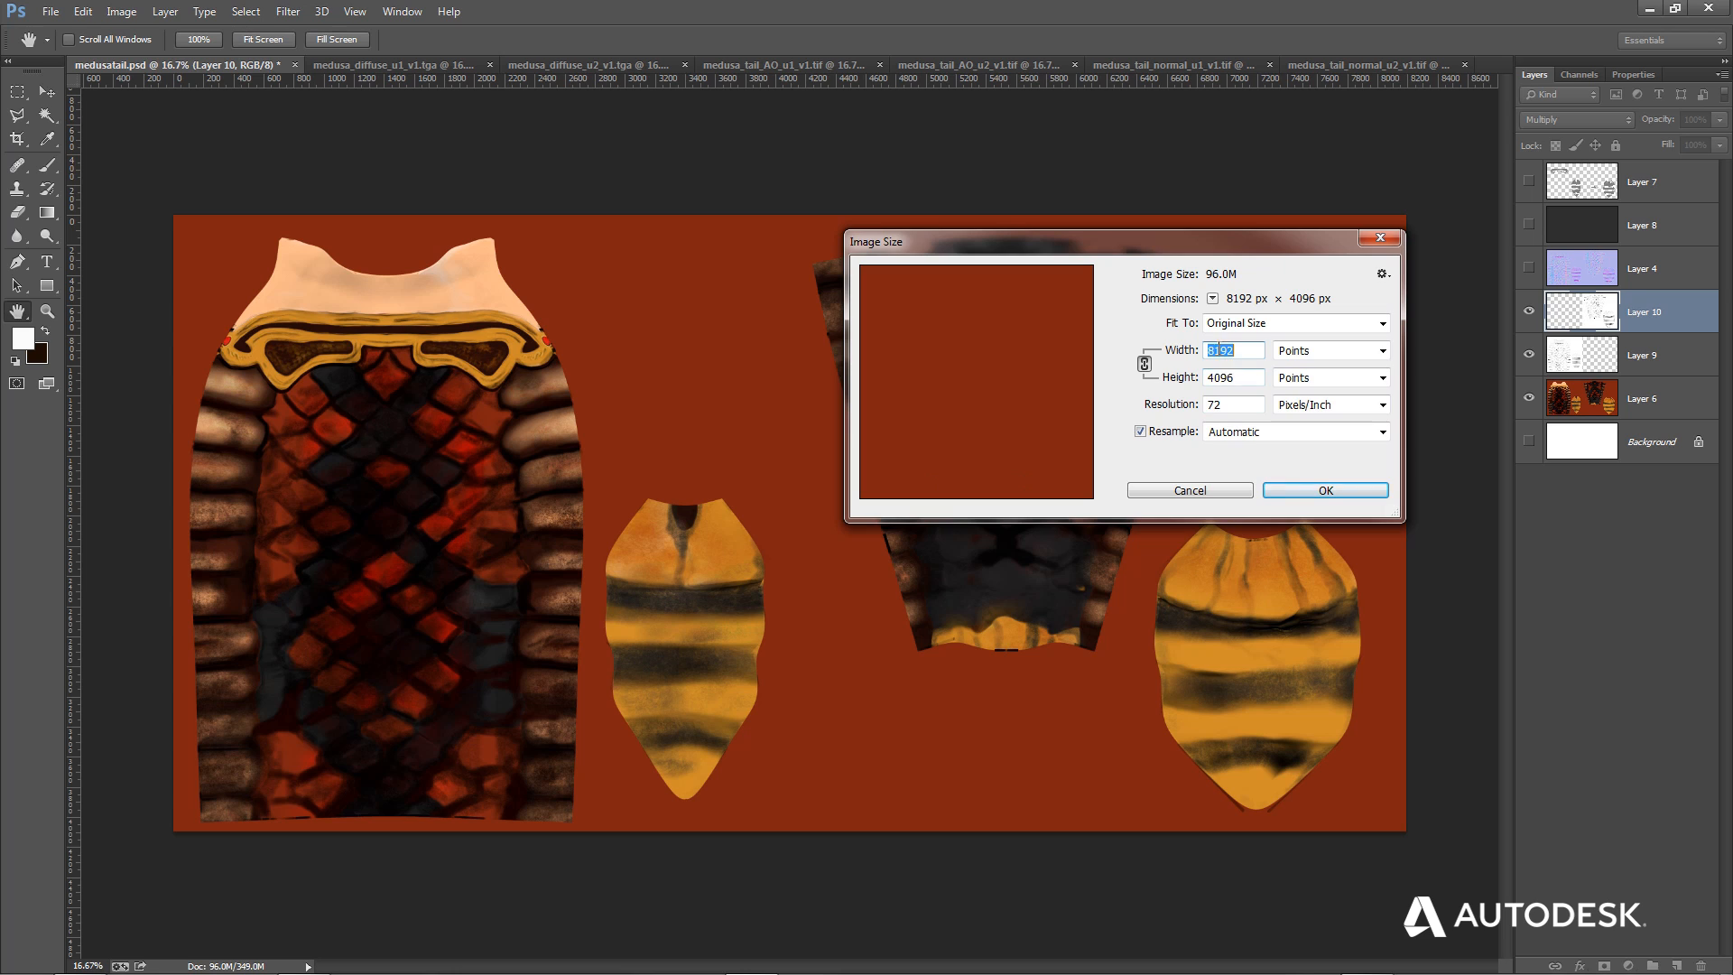
left_click(1326, 491)
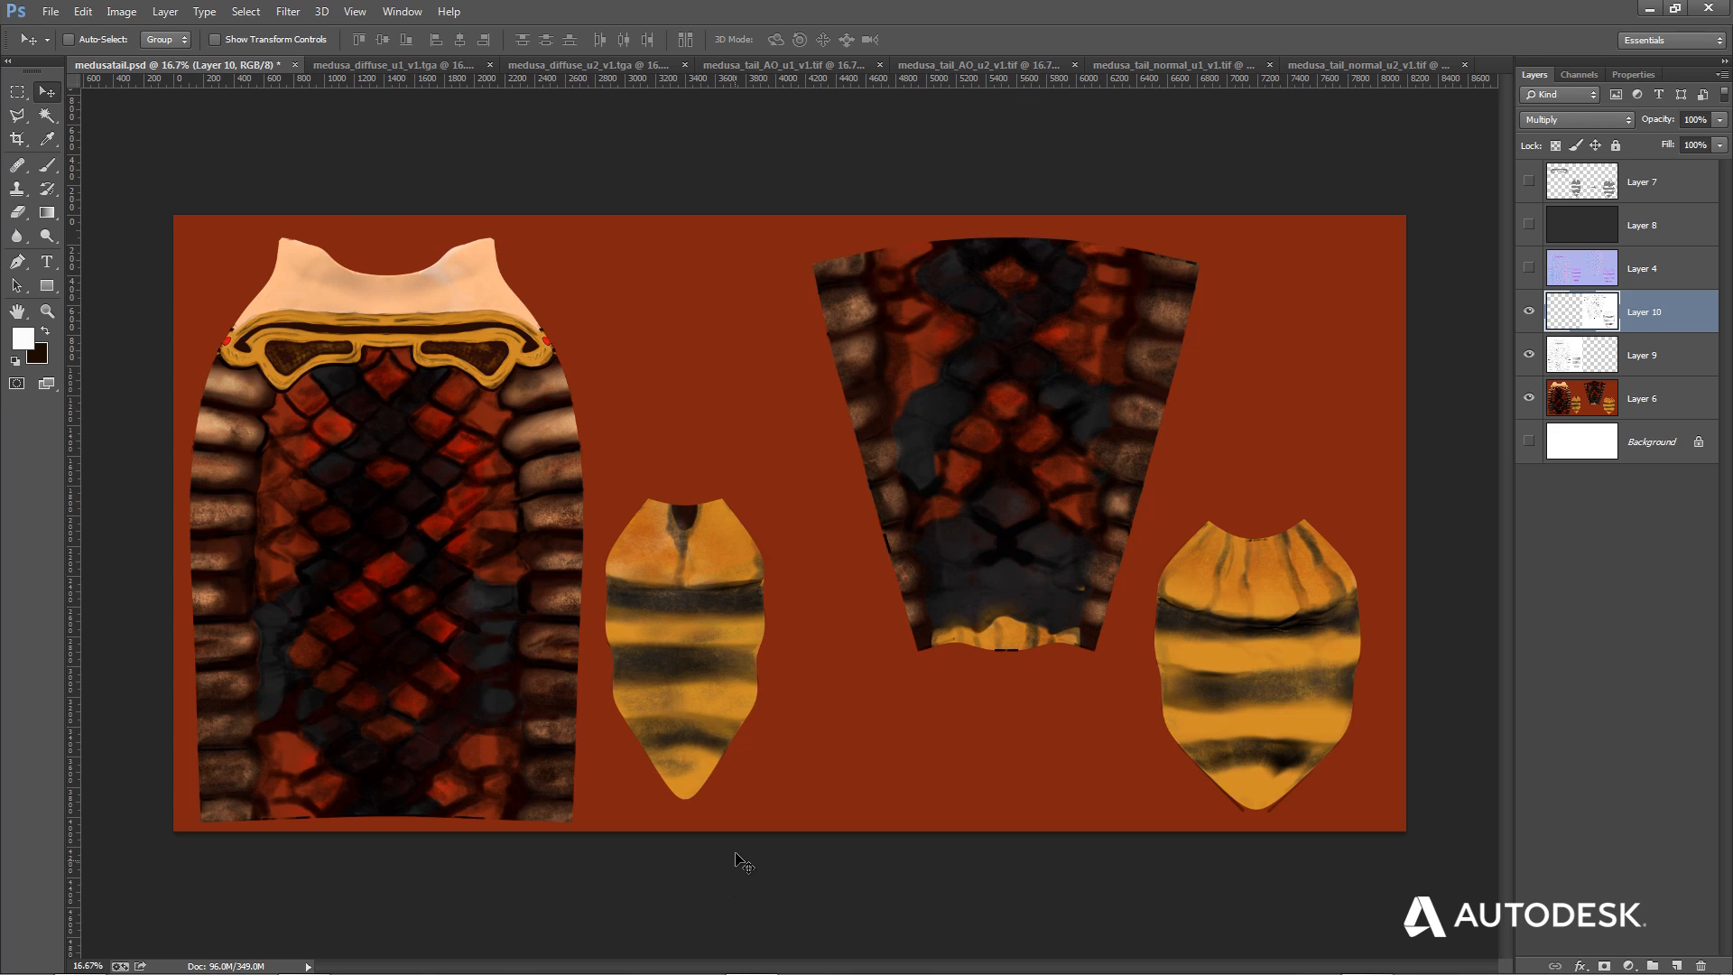
Switch to Firefox and open the Shader Masks Guide from the Dota 2 Workshop requirements page for Medusa.
mouse_move(746, 972)
left_click(1367, 919)
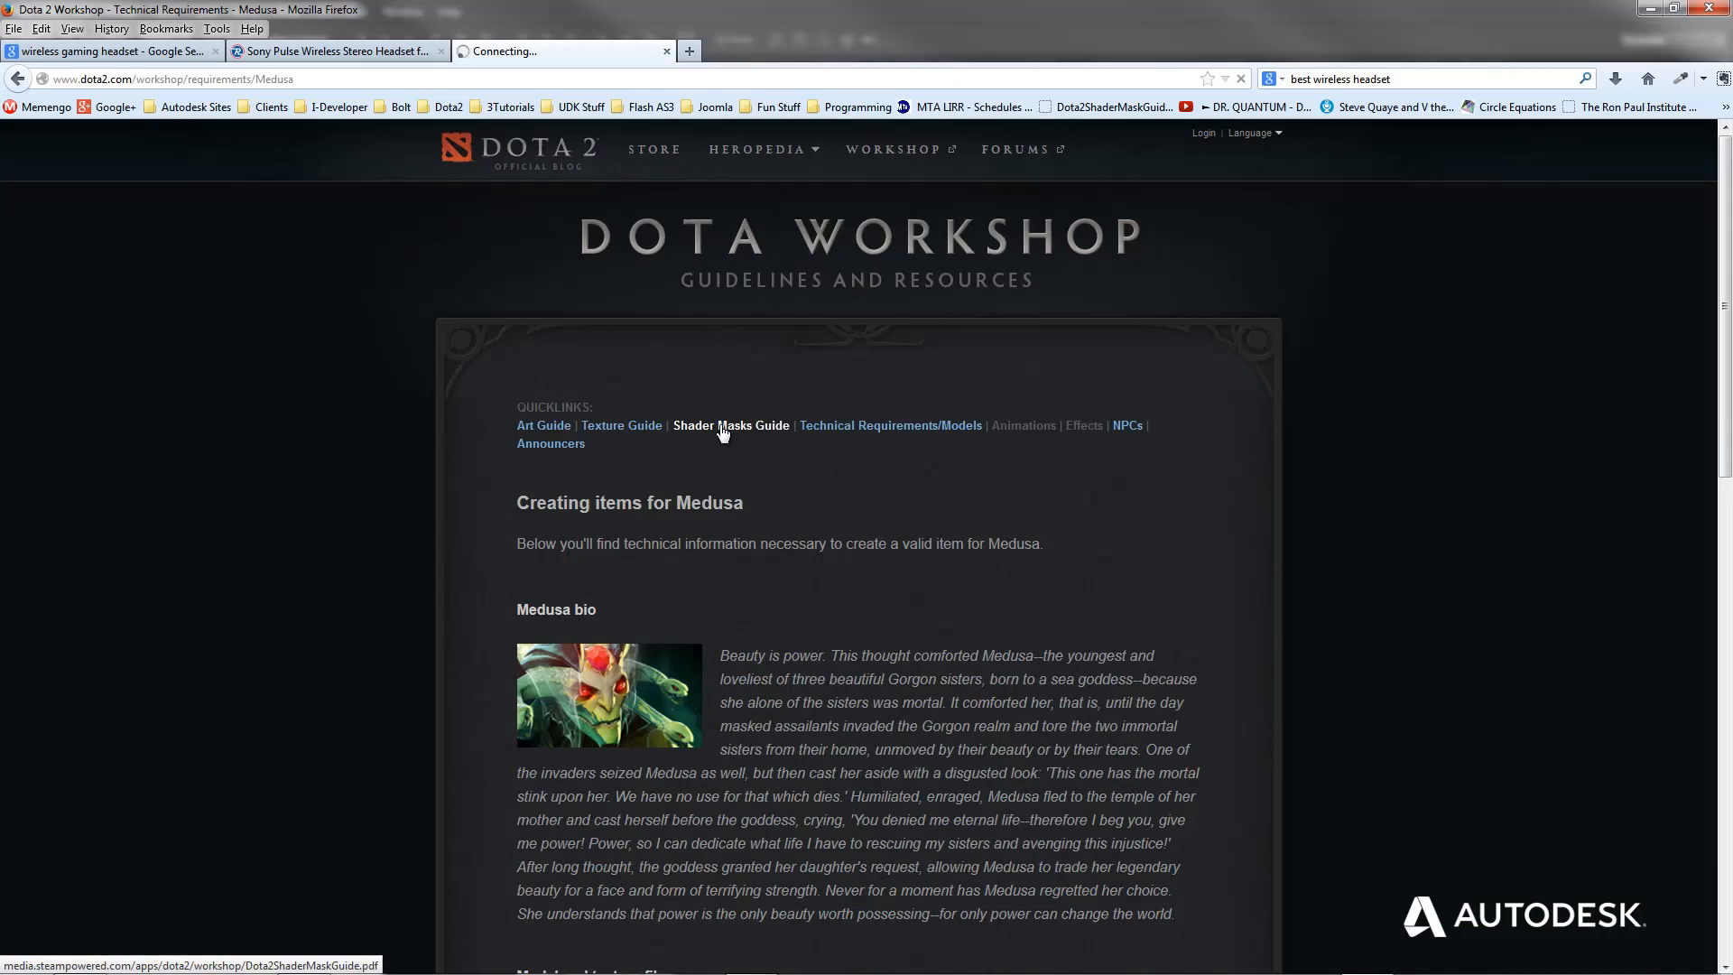
left_click(719, 425)
Look over the Mask 1 and Mask 2 channel examples on the guide's Overview page and return to the Masks page.
scroll(701, 414, "down", 3)
scroll(701, 414, "up", 5)
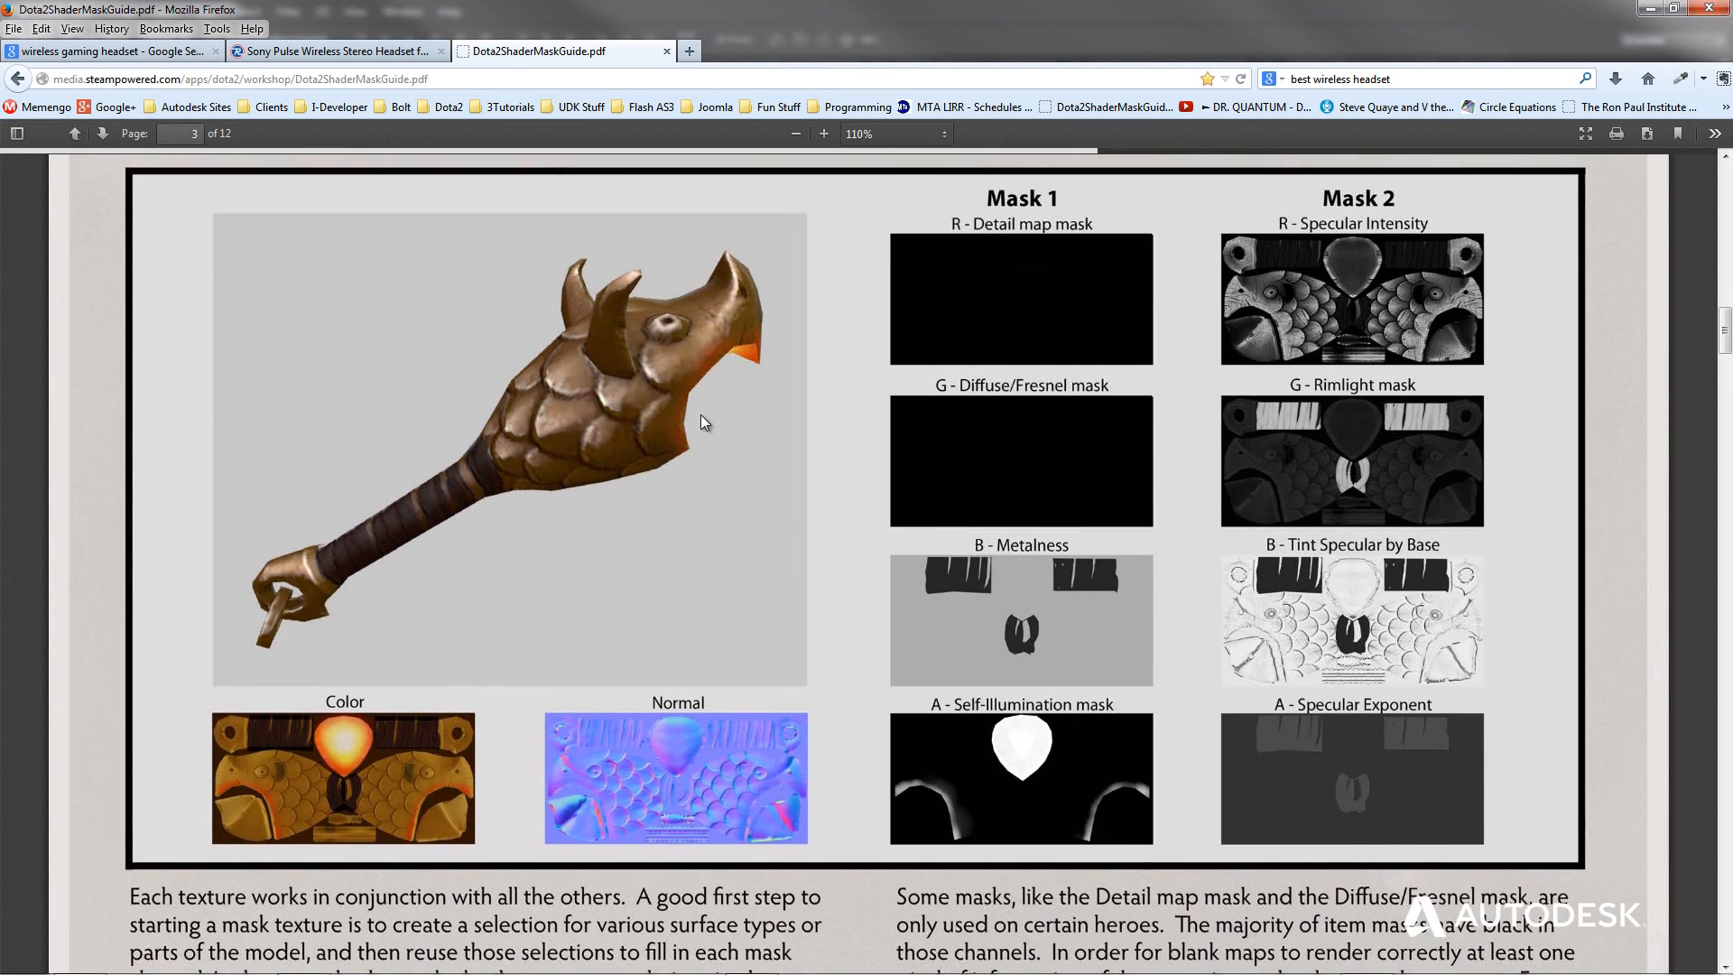
scroll(829, 460, "down", 1)
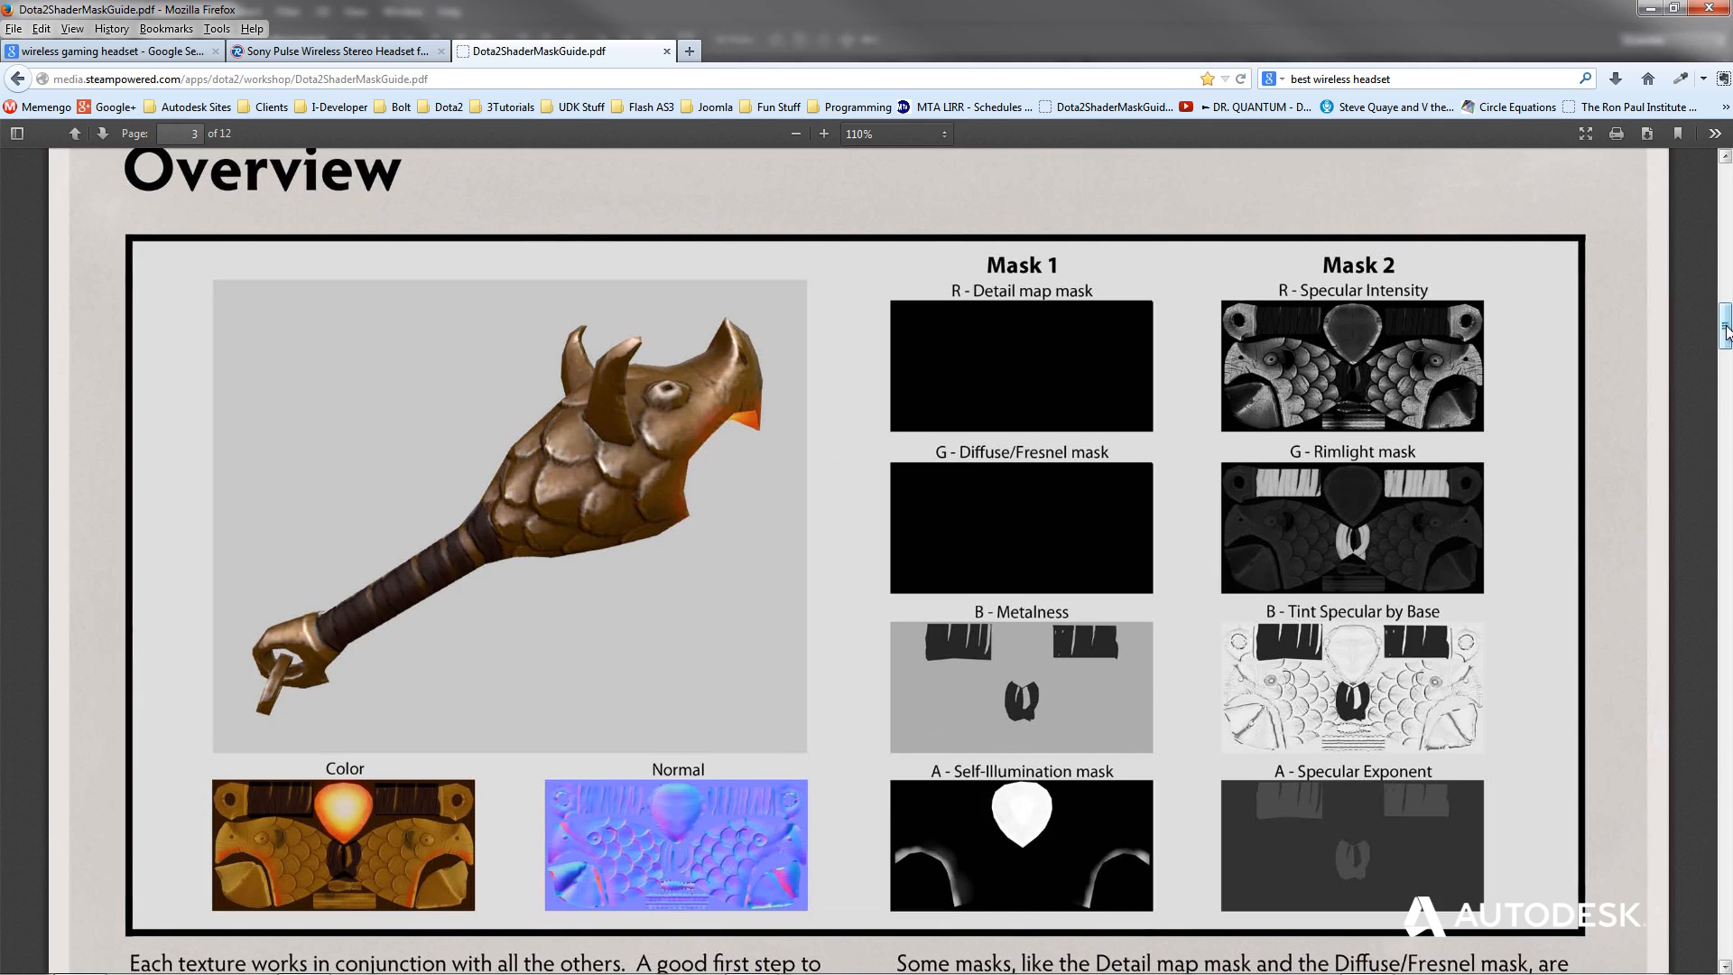
mouse_move(1725, 337)
left_mouse_down()
mouse_move(1718, 701)
mouse_move(1657, 937)
mouse_move(1644, 605)
mouse_move(1674, 394)
mouse_move(1669, 181)
mouse_move(1670, 275)
mouse_move(1670, 257)
mouse_move(1712, 283)
mouse_move(1722, 270)
left_mouse_up()
scroll(1132, 454, "up", 1)
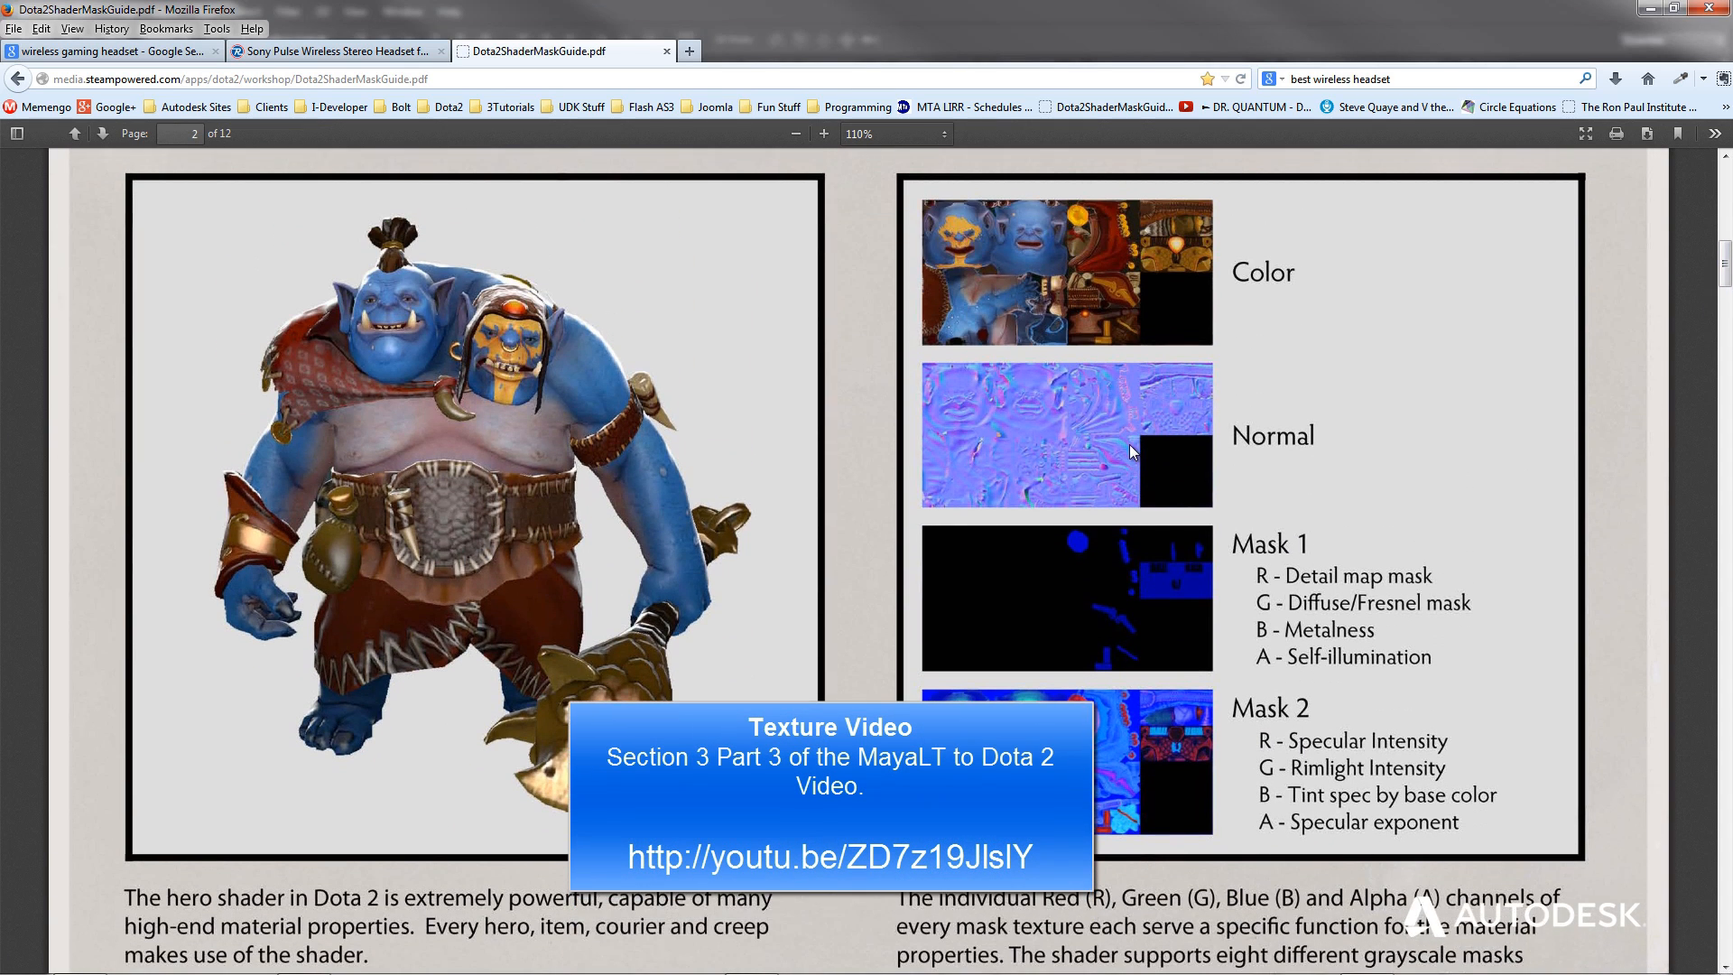
Study the Masks page for the color, normal, Mask 1 and Mask 2 textures and the purpose of each mask channel.
scroll(1082, 455, "down", 2)
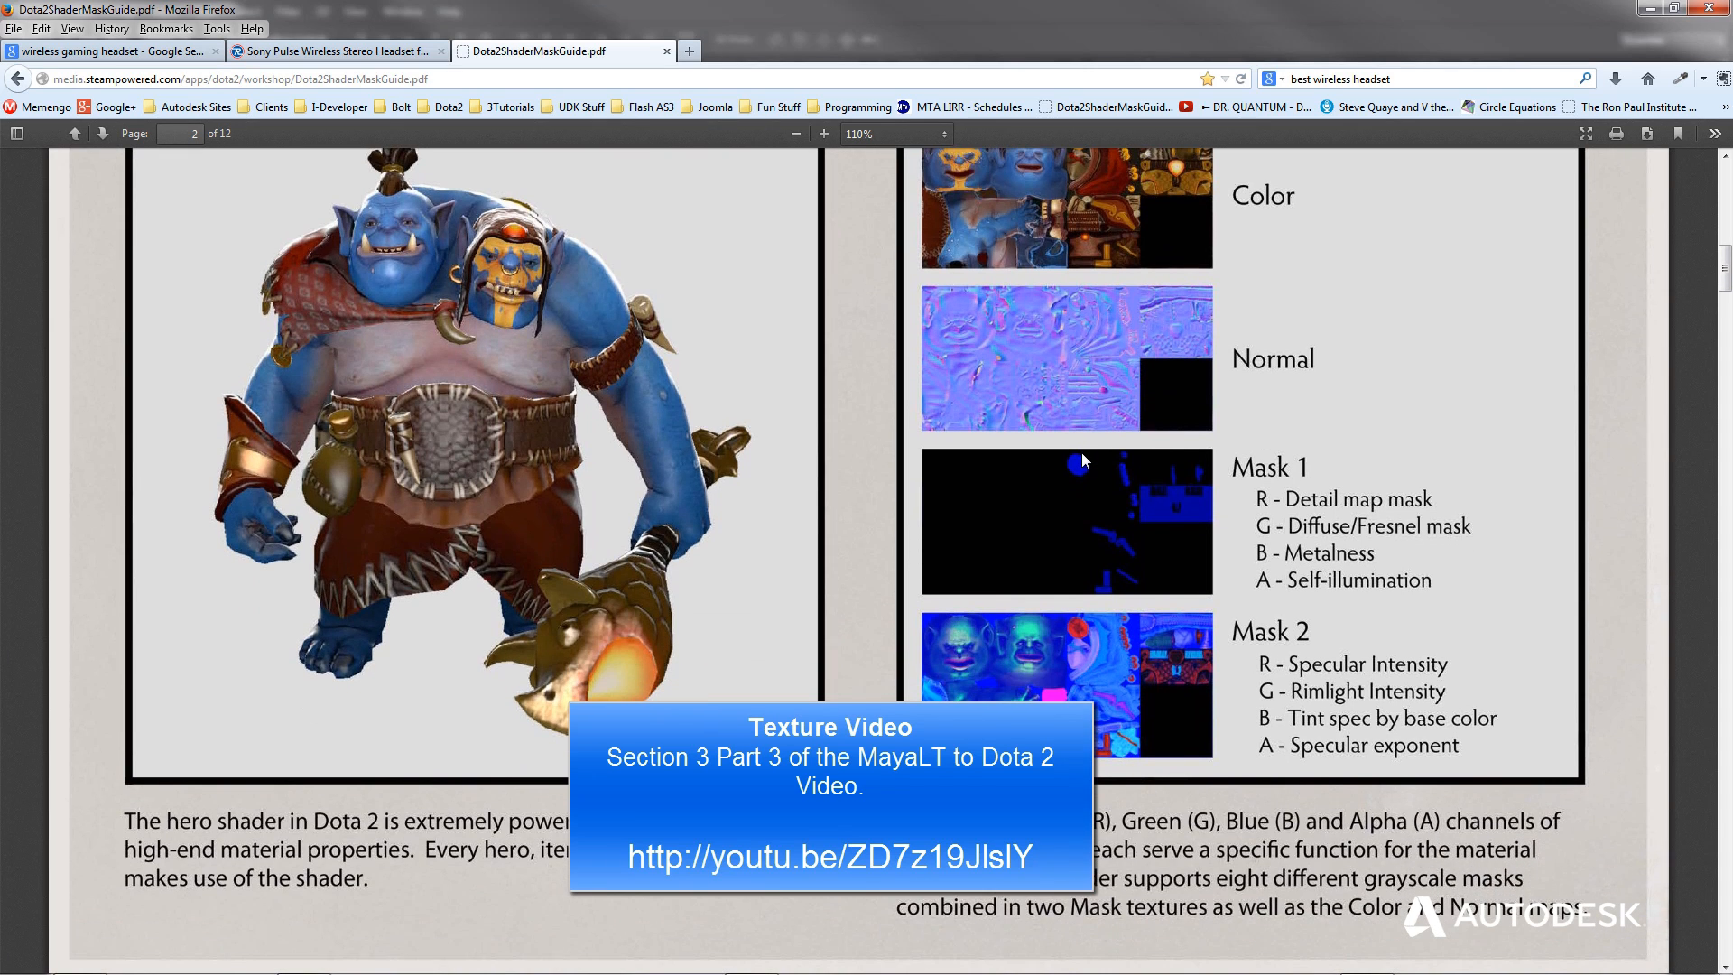
scroll(1079, 455, "up", 3)
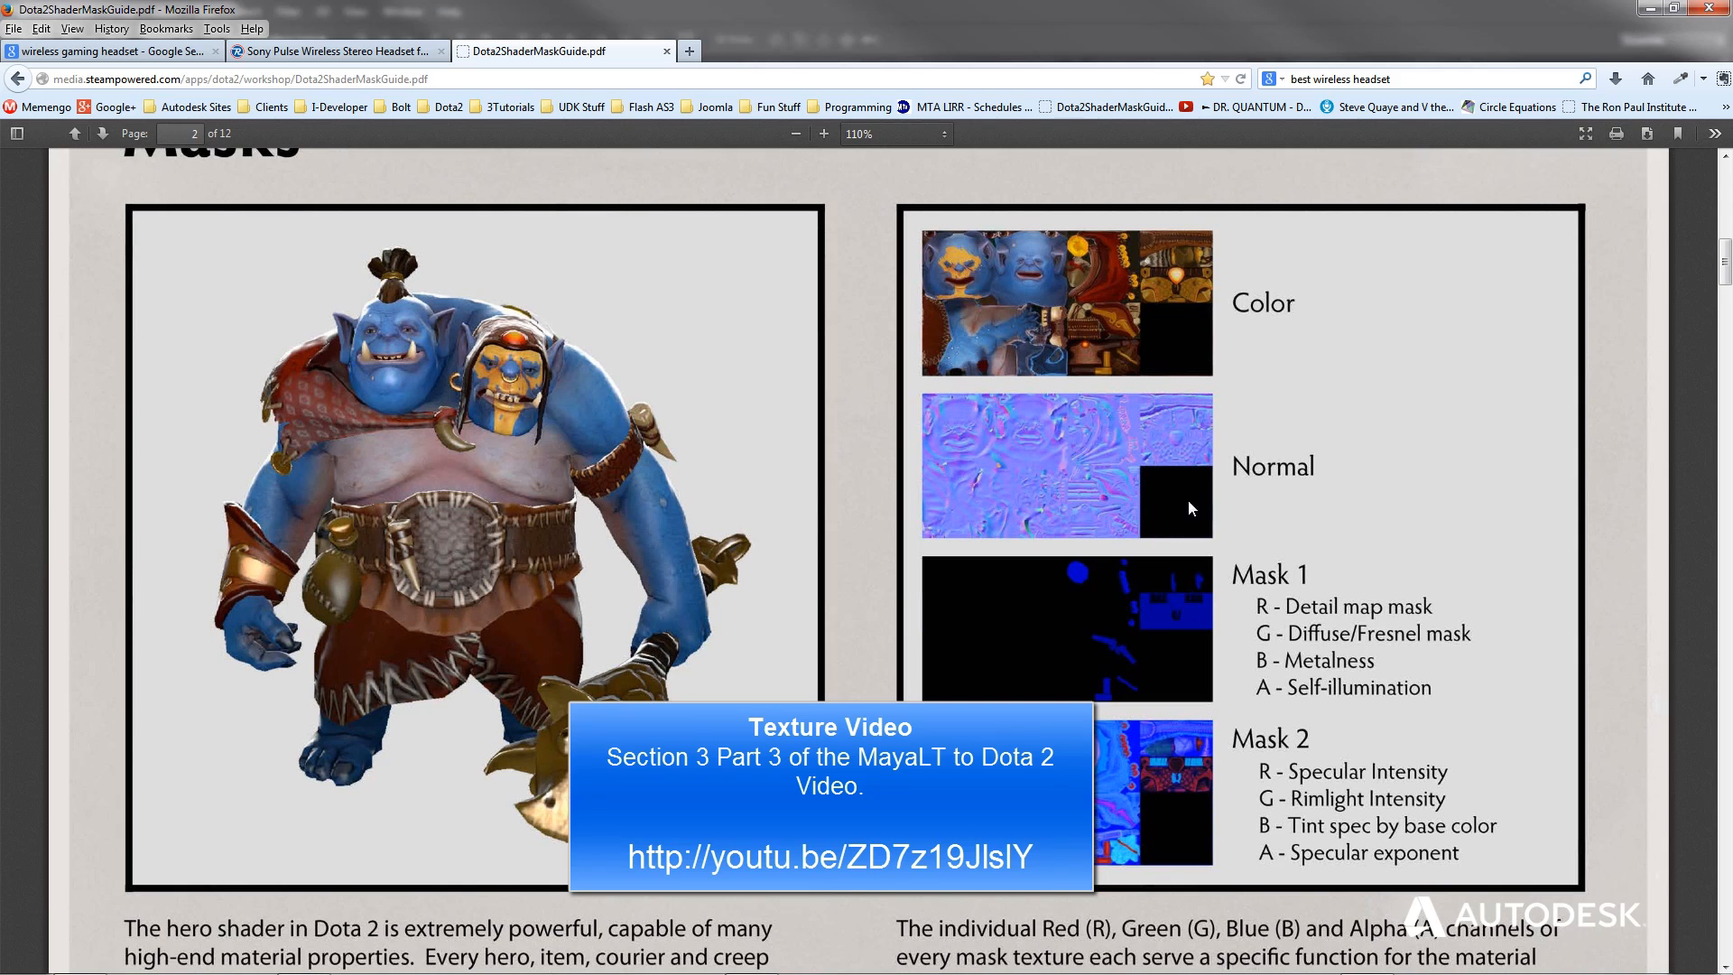
scroll(1189, 503, "down", 14)
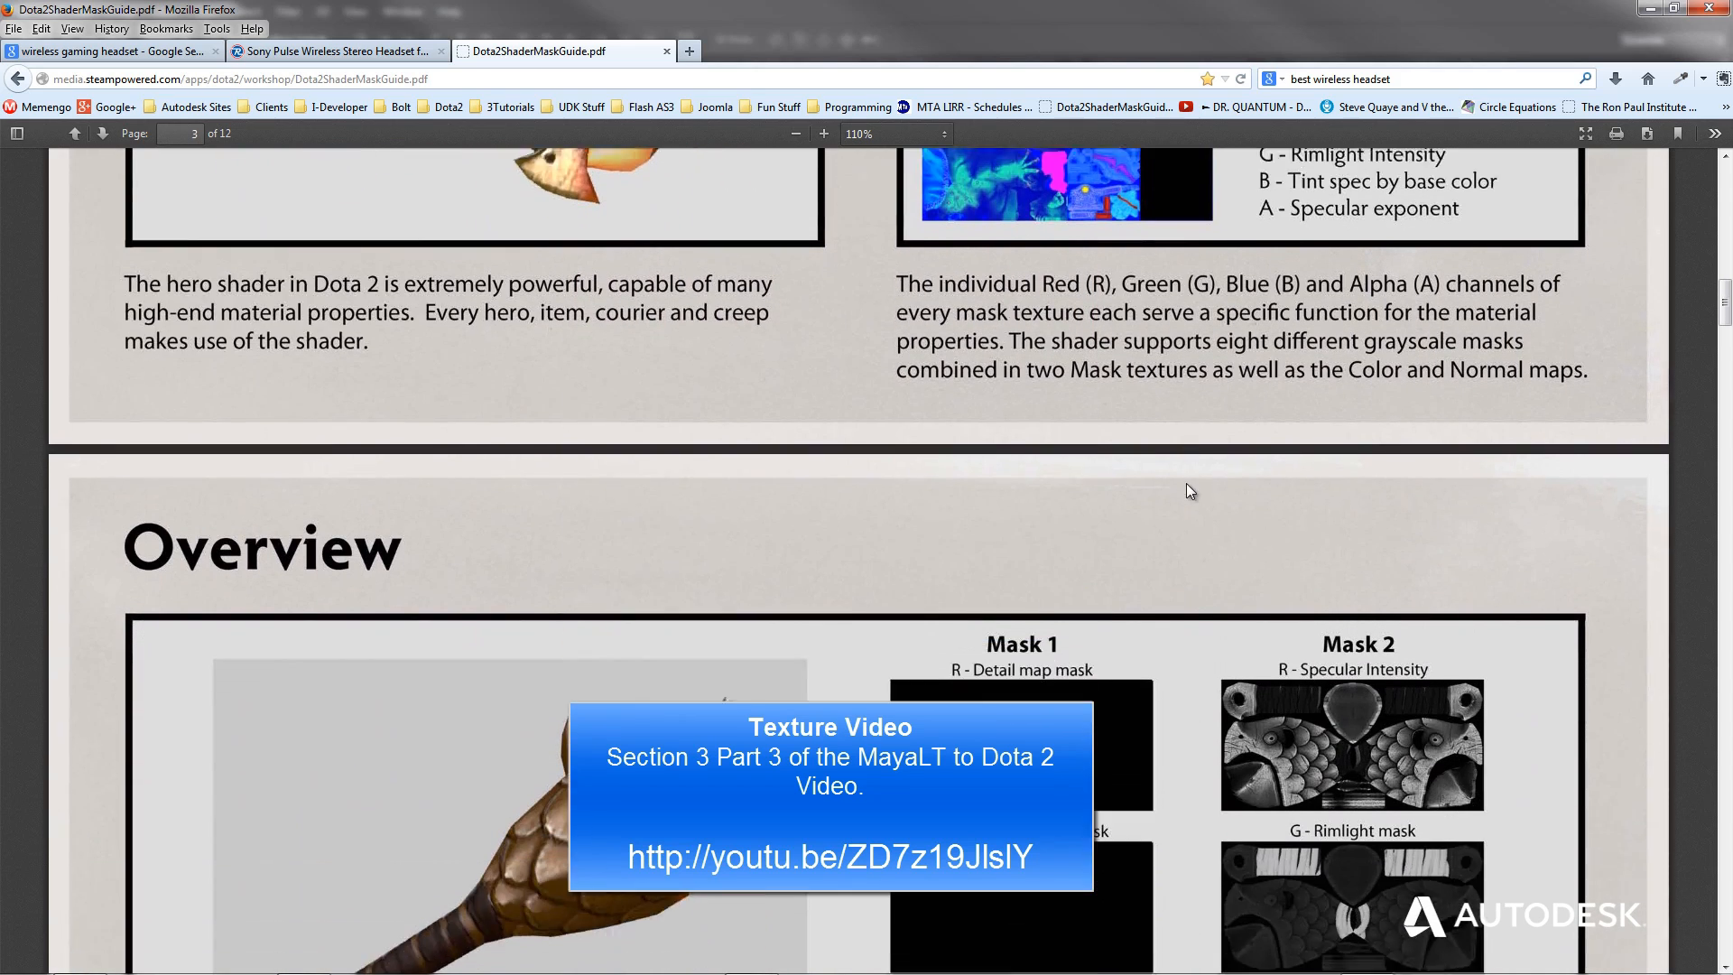
scroll(1188, 479, "up", 16)
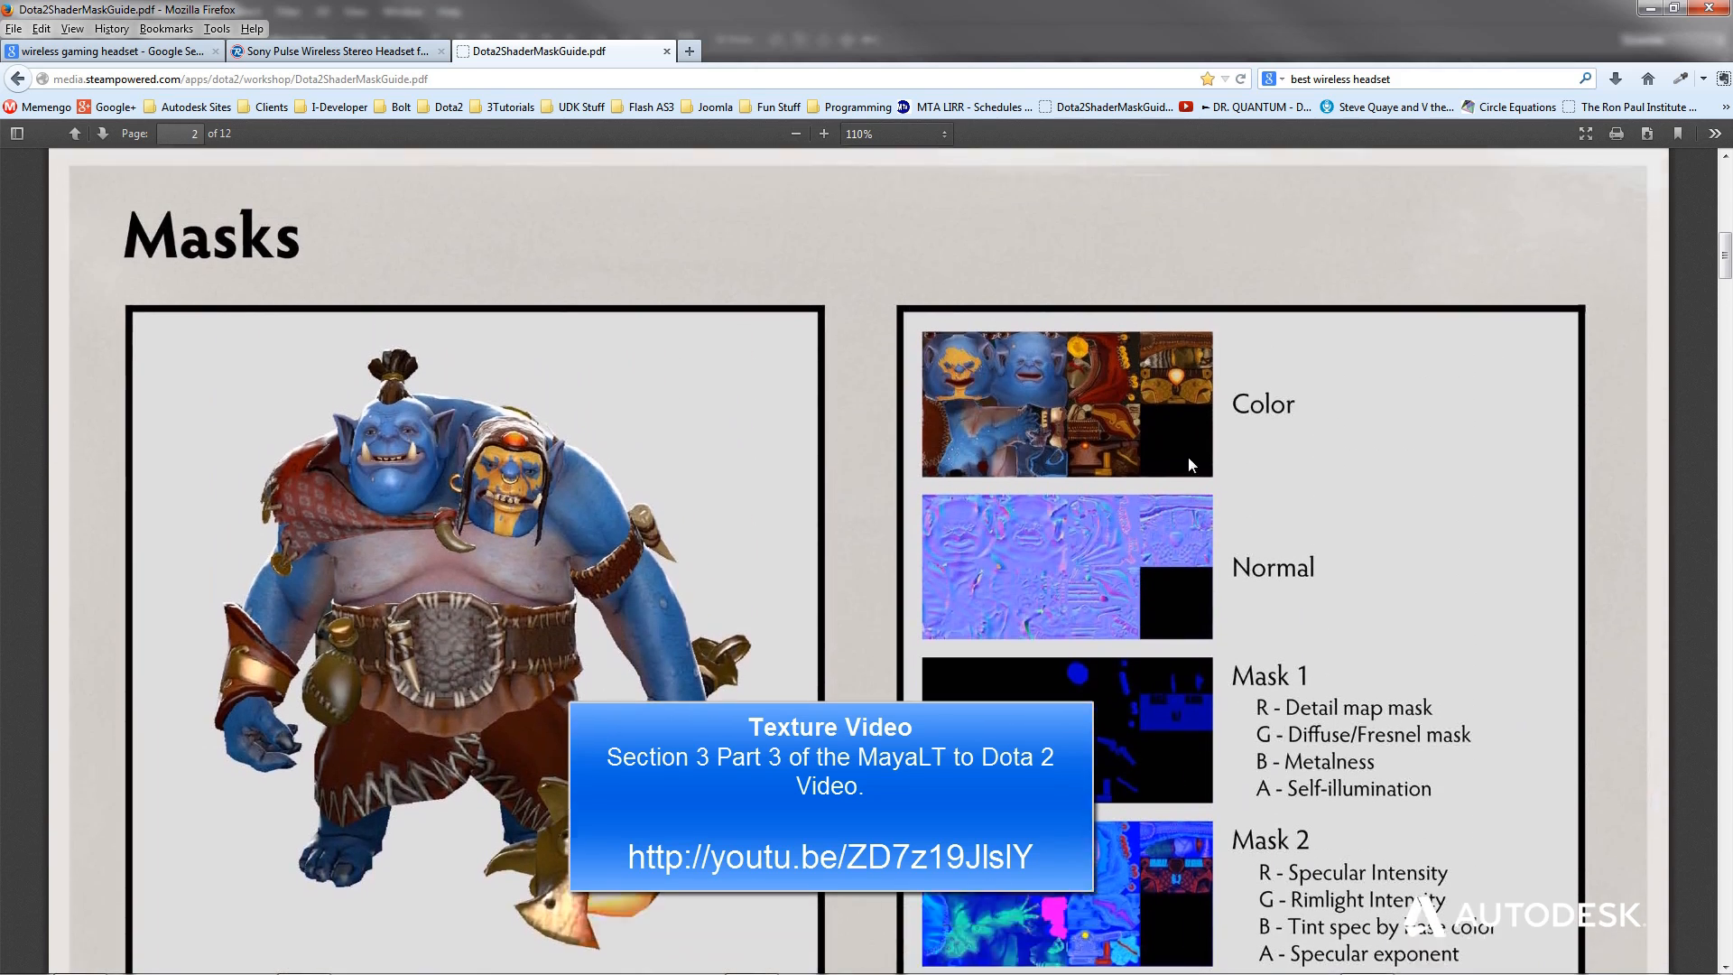
scroll(1188, 464, "up", 4)
scroll(1185, 473, "down", 10)
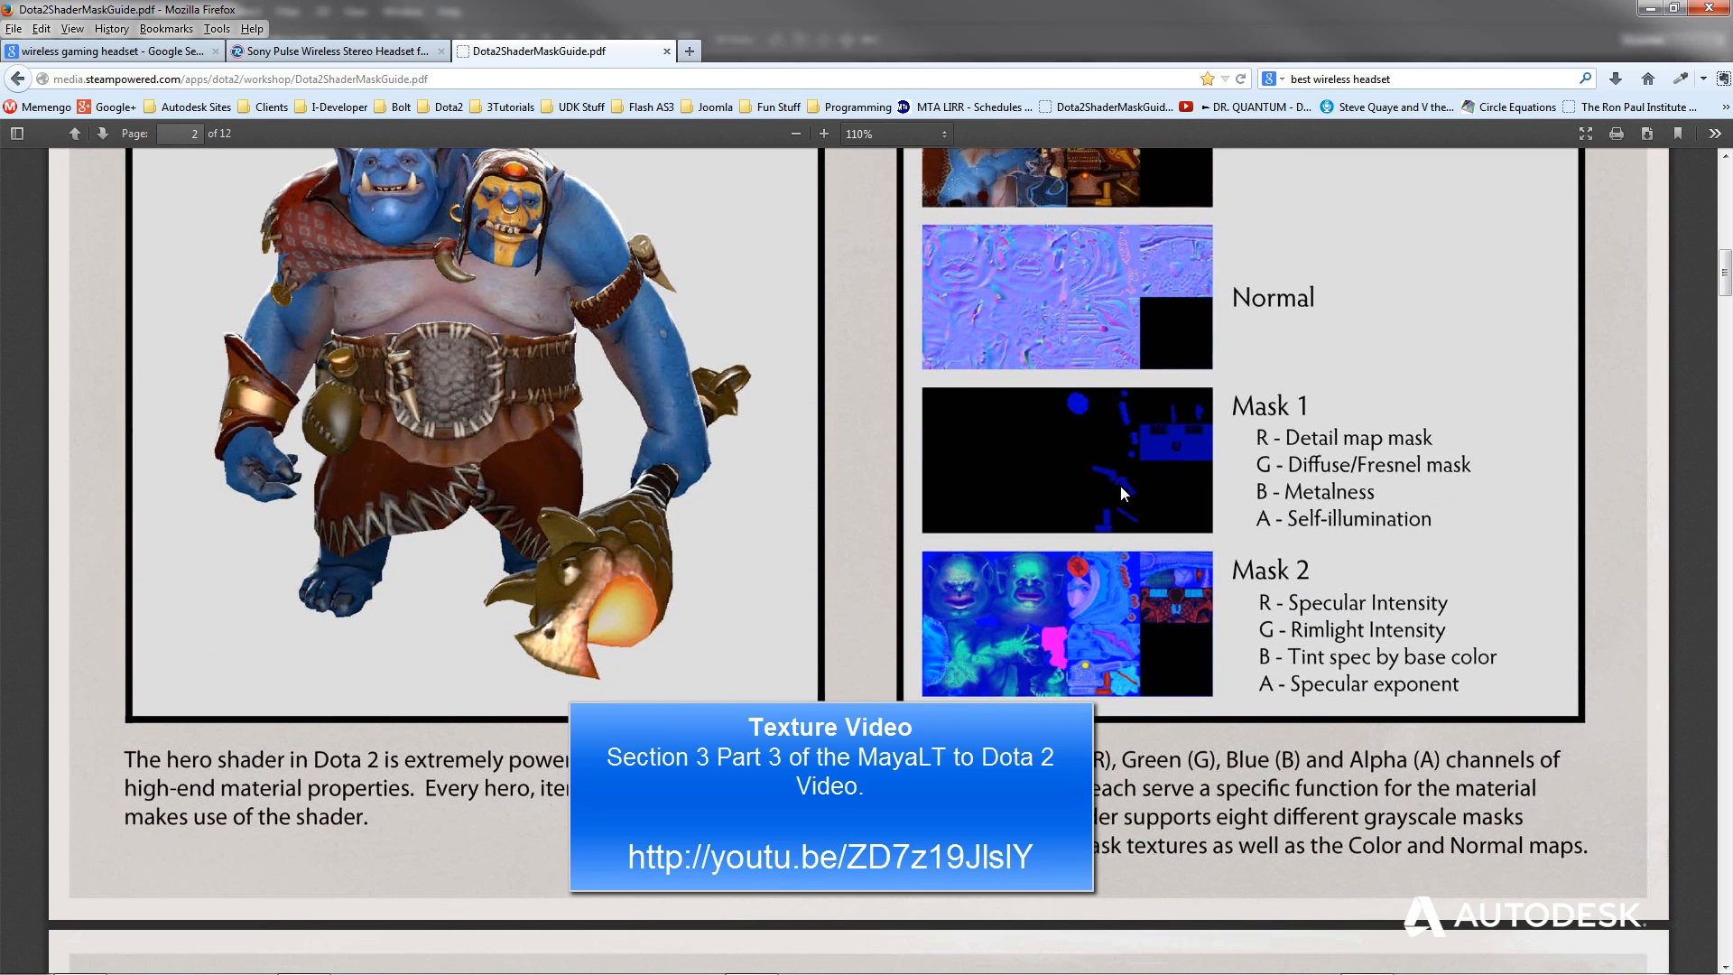
scroll(1119, 487, "down", 2)
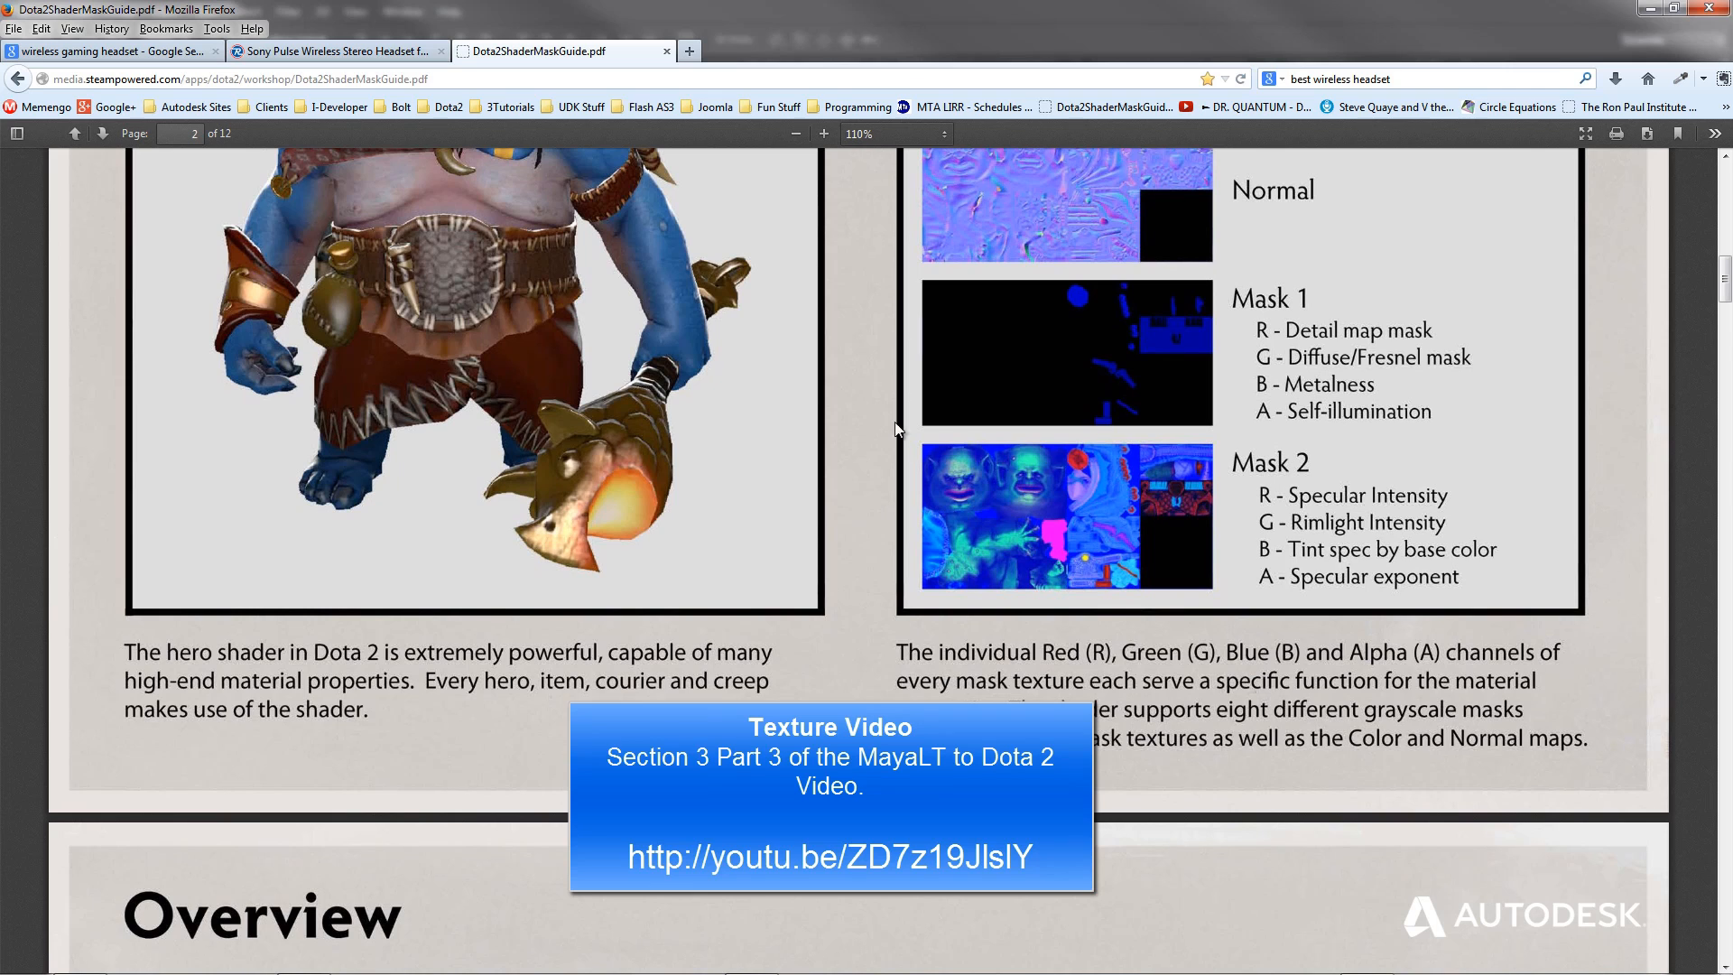
scroll(1173, 435, "up", 5)
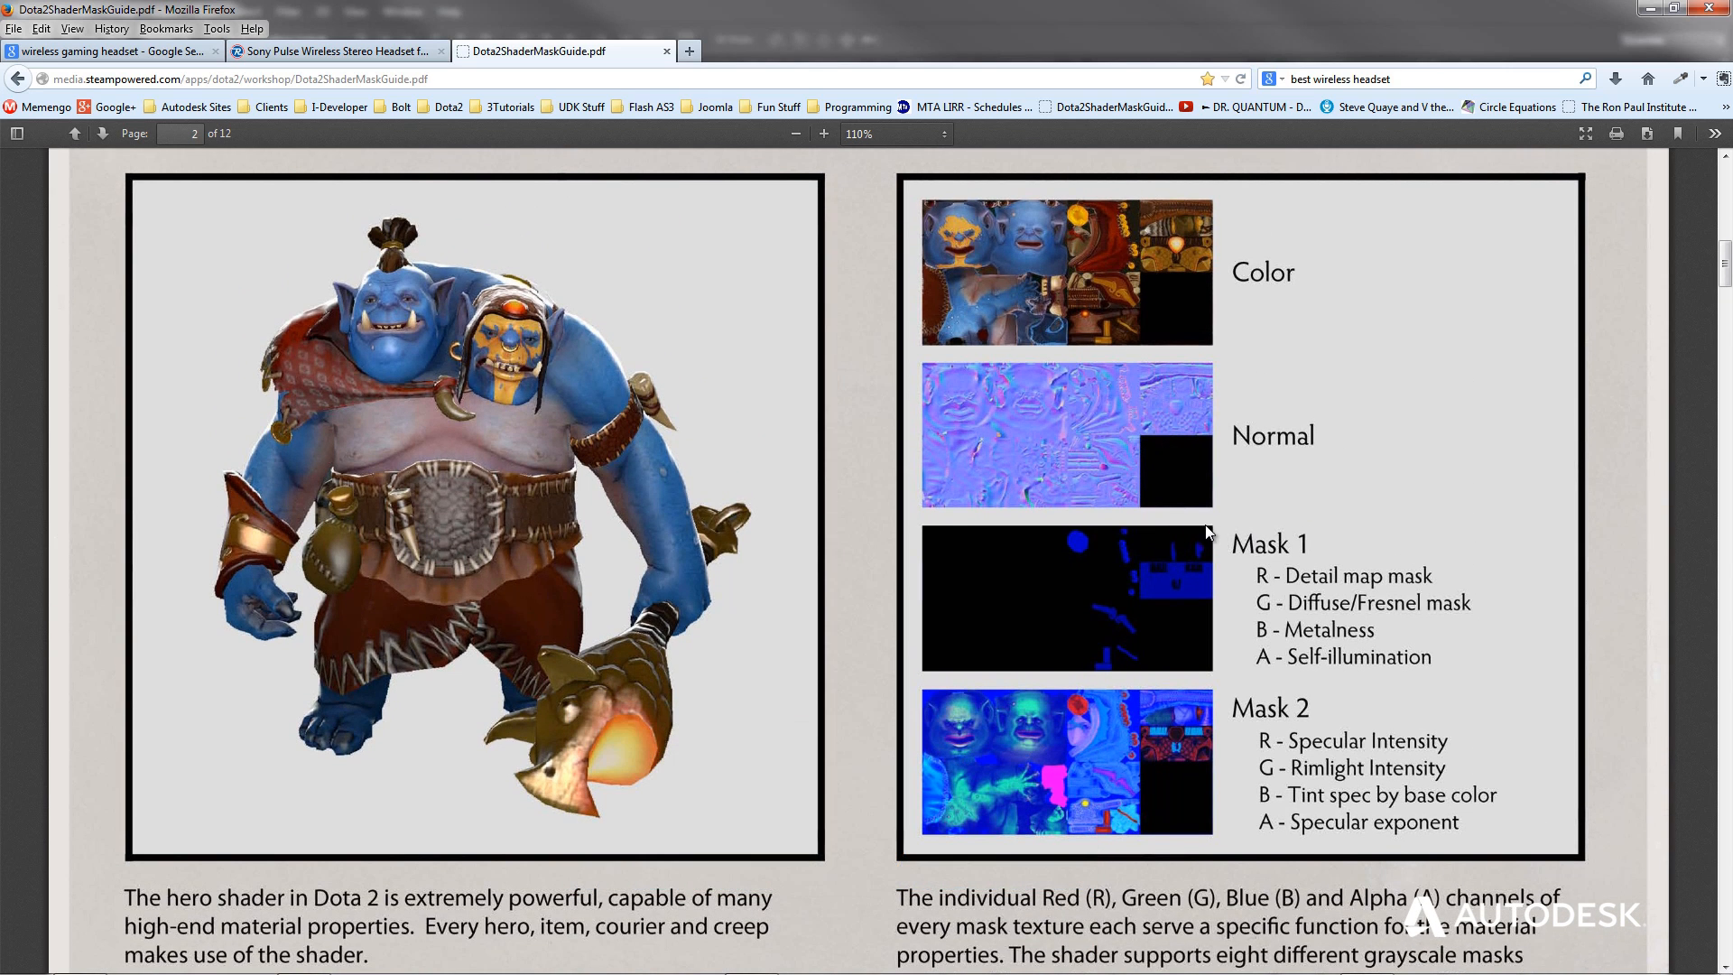
Look through the shader guide's Masks, Overview and Specular Intensity pages and return to its title page.
scroll(1170, 510, "up", 1)
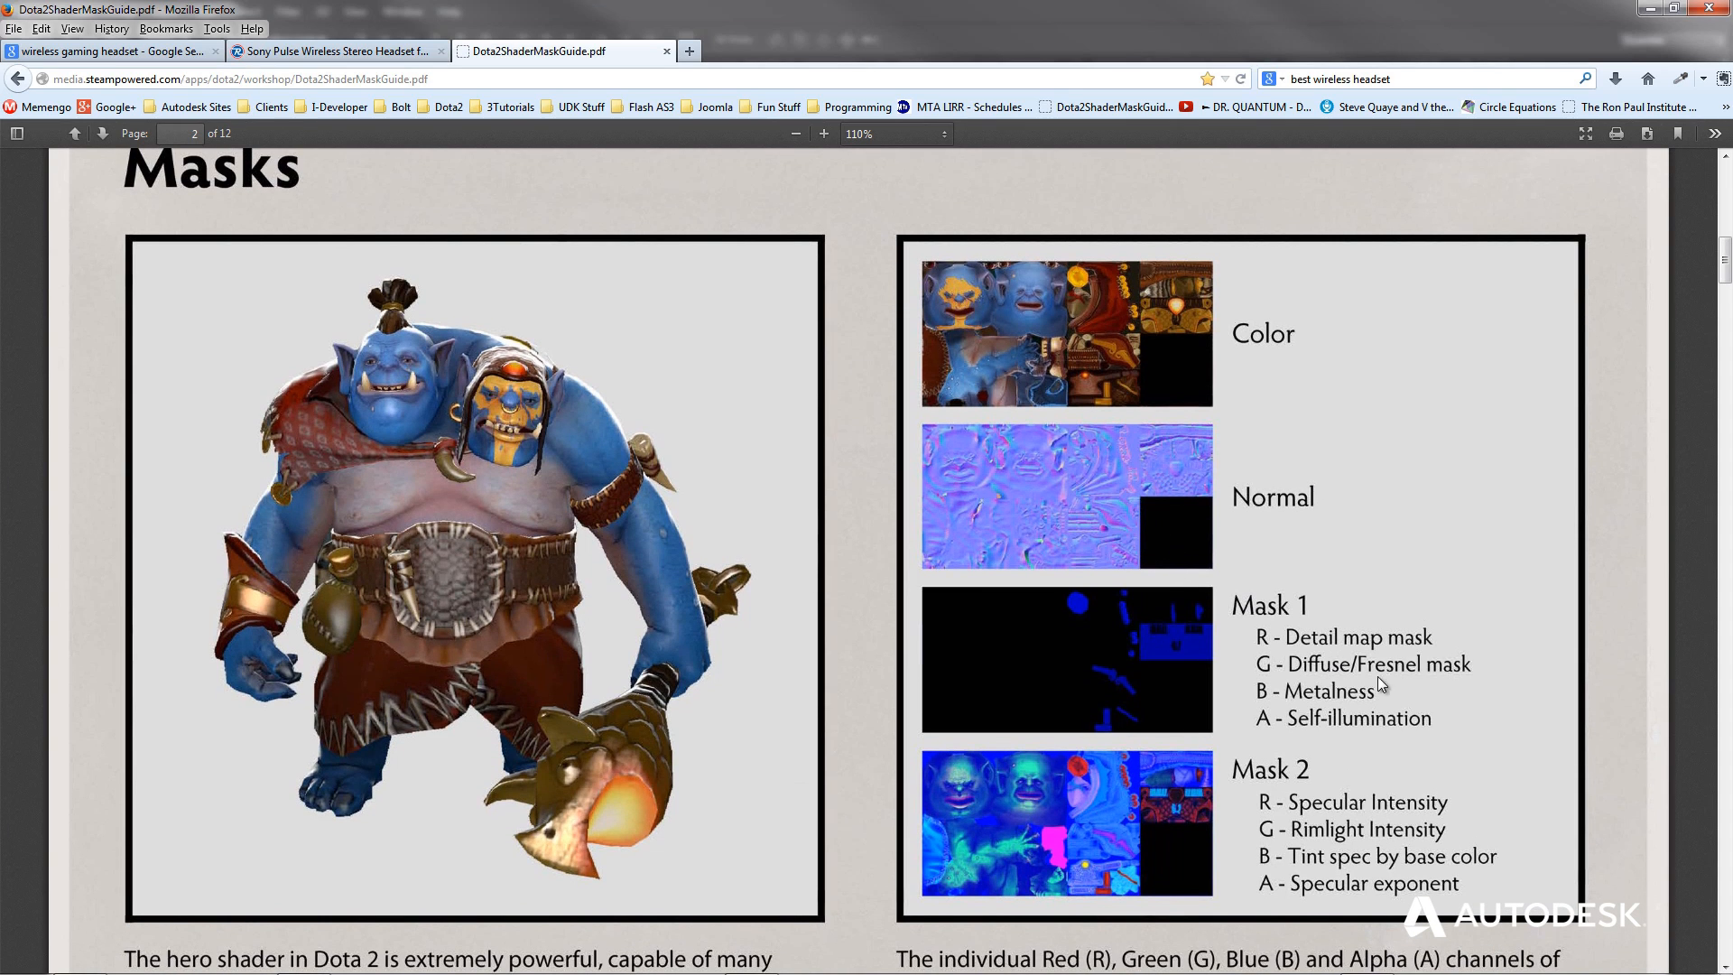
scroll(1074, 545, "down", 10)
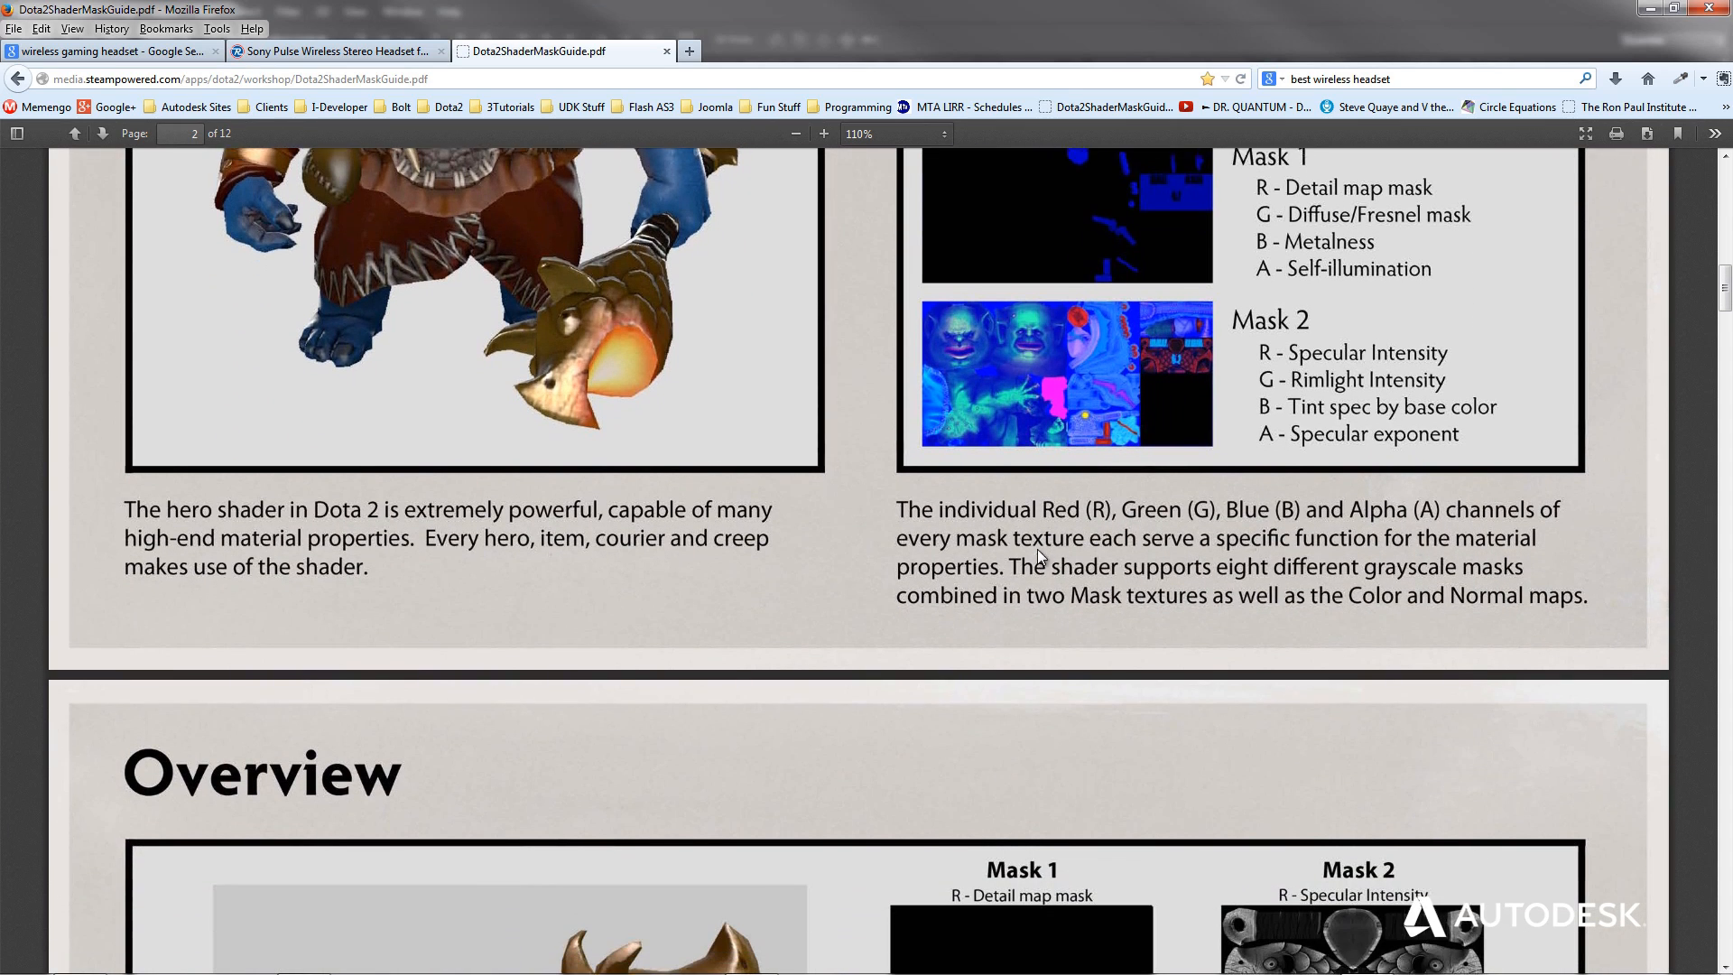
scroll(1038, 550, "down", 15)
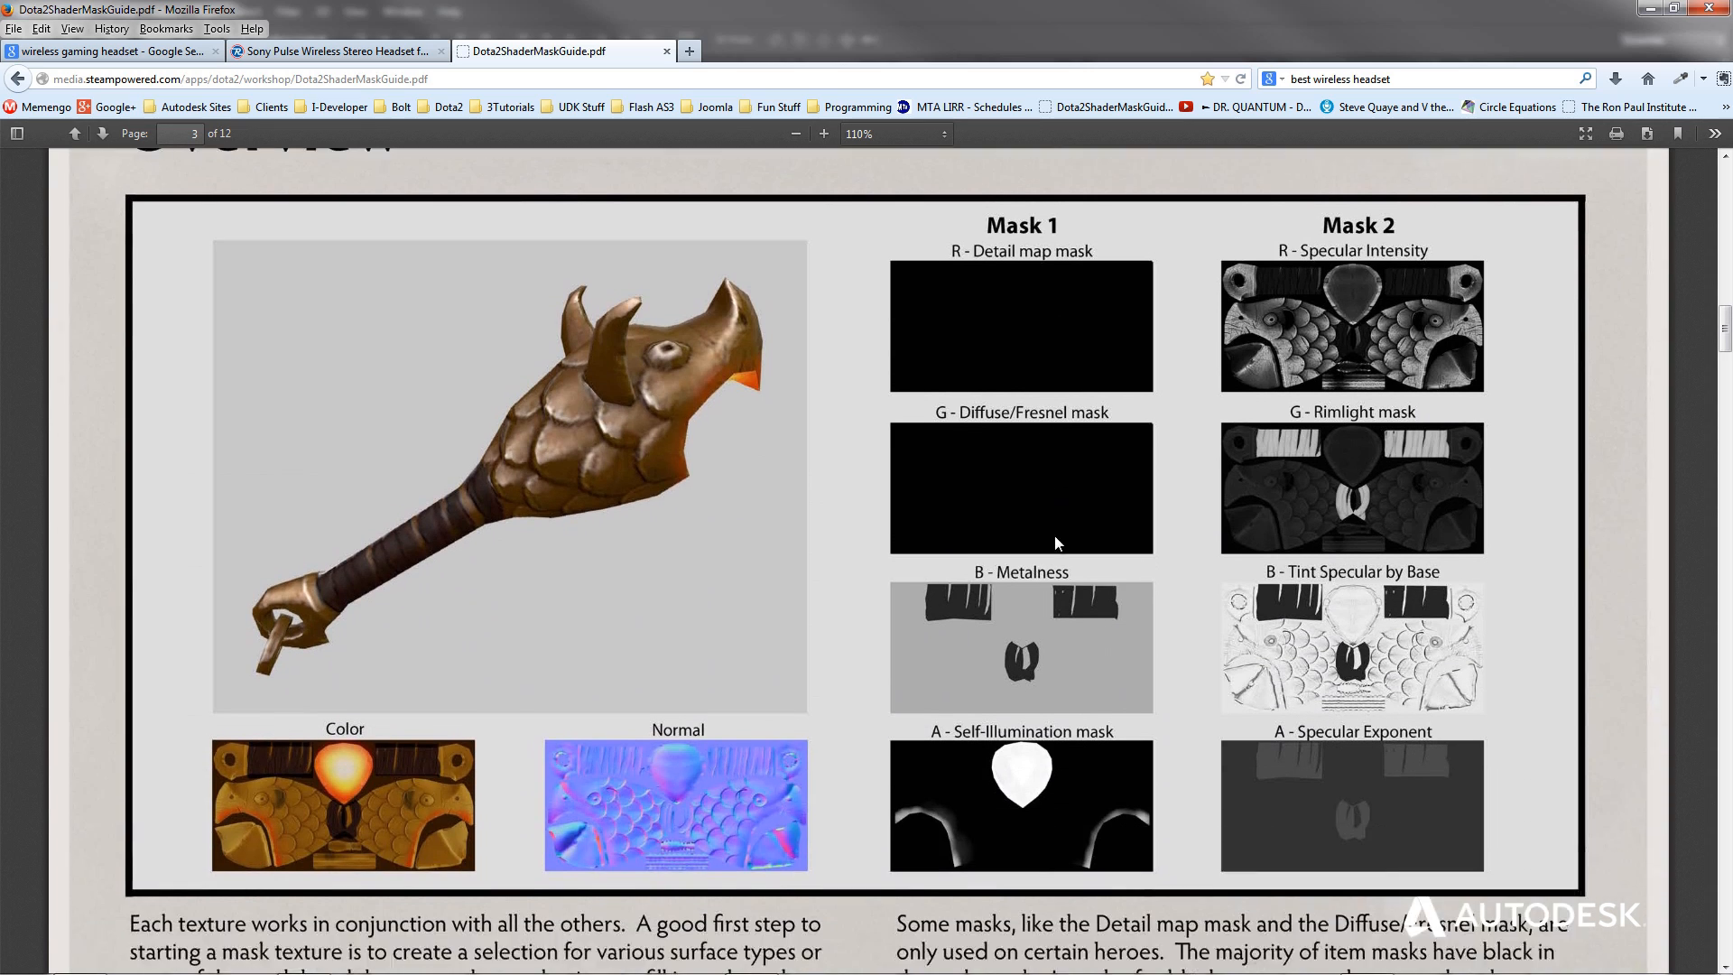
scroll(1059, 536, "down", 14)
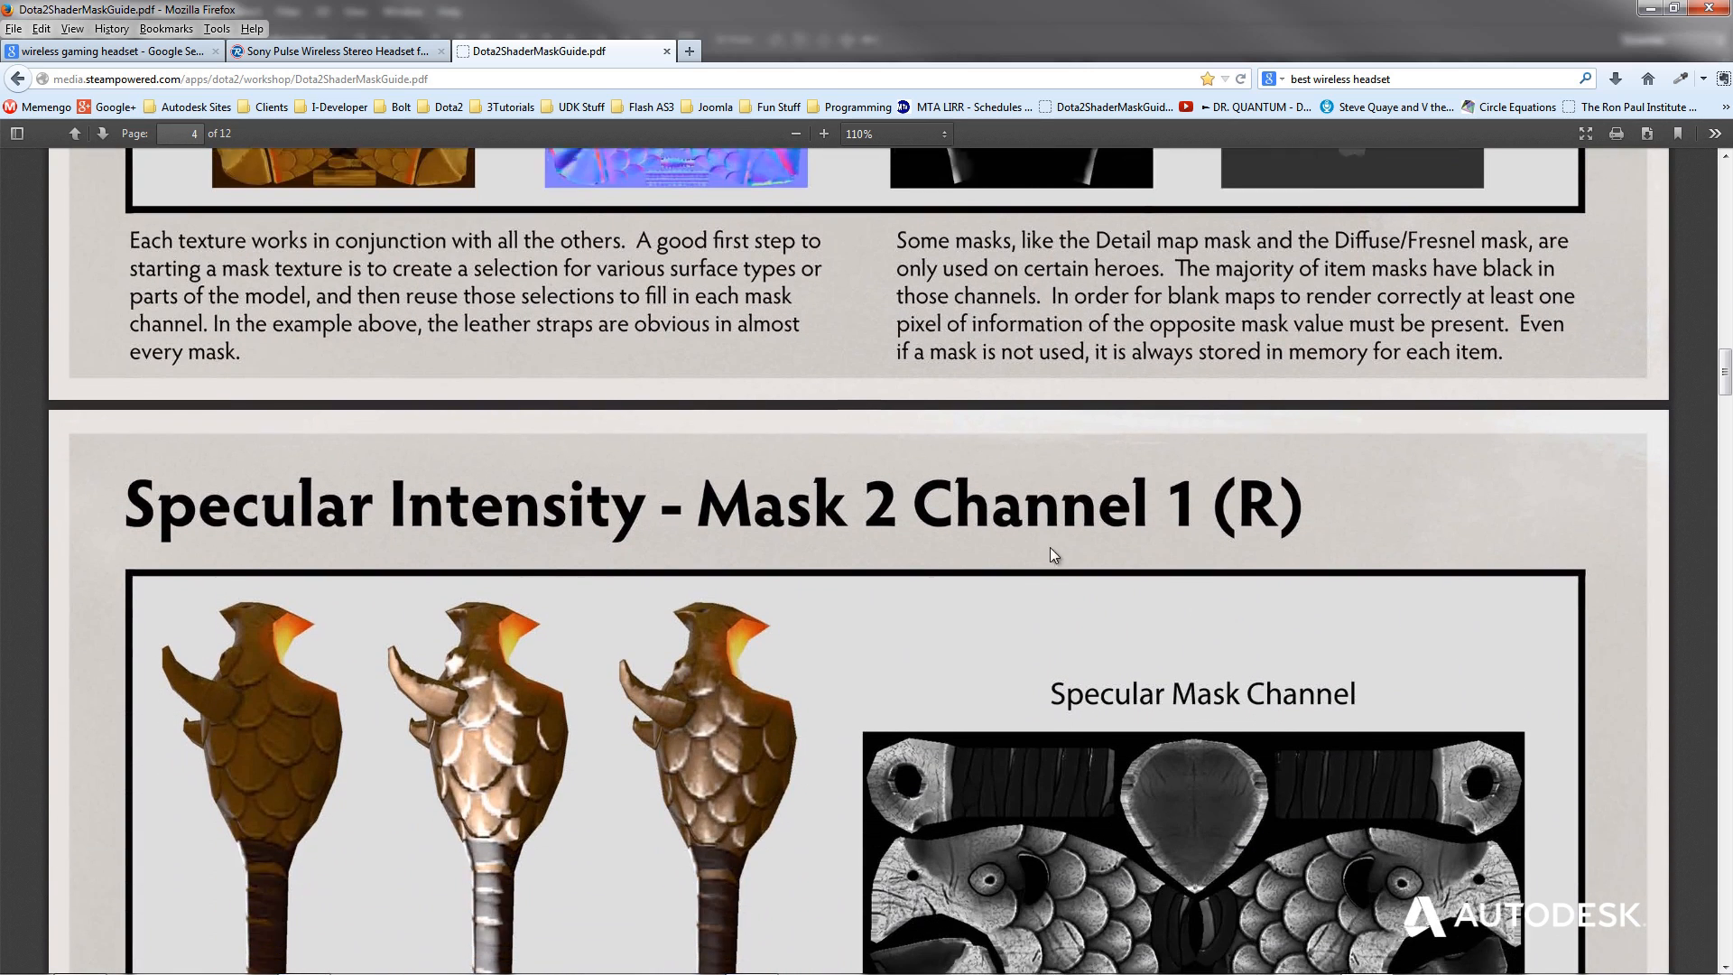
scroll(1058, 552, "down", 7)
scroll(1058, 558, "up", 2)
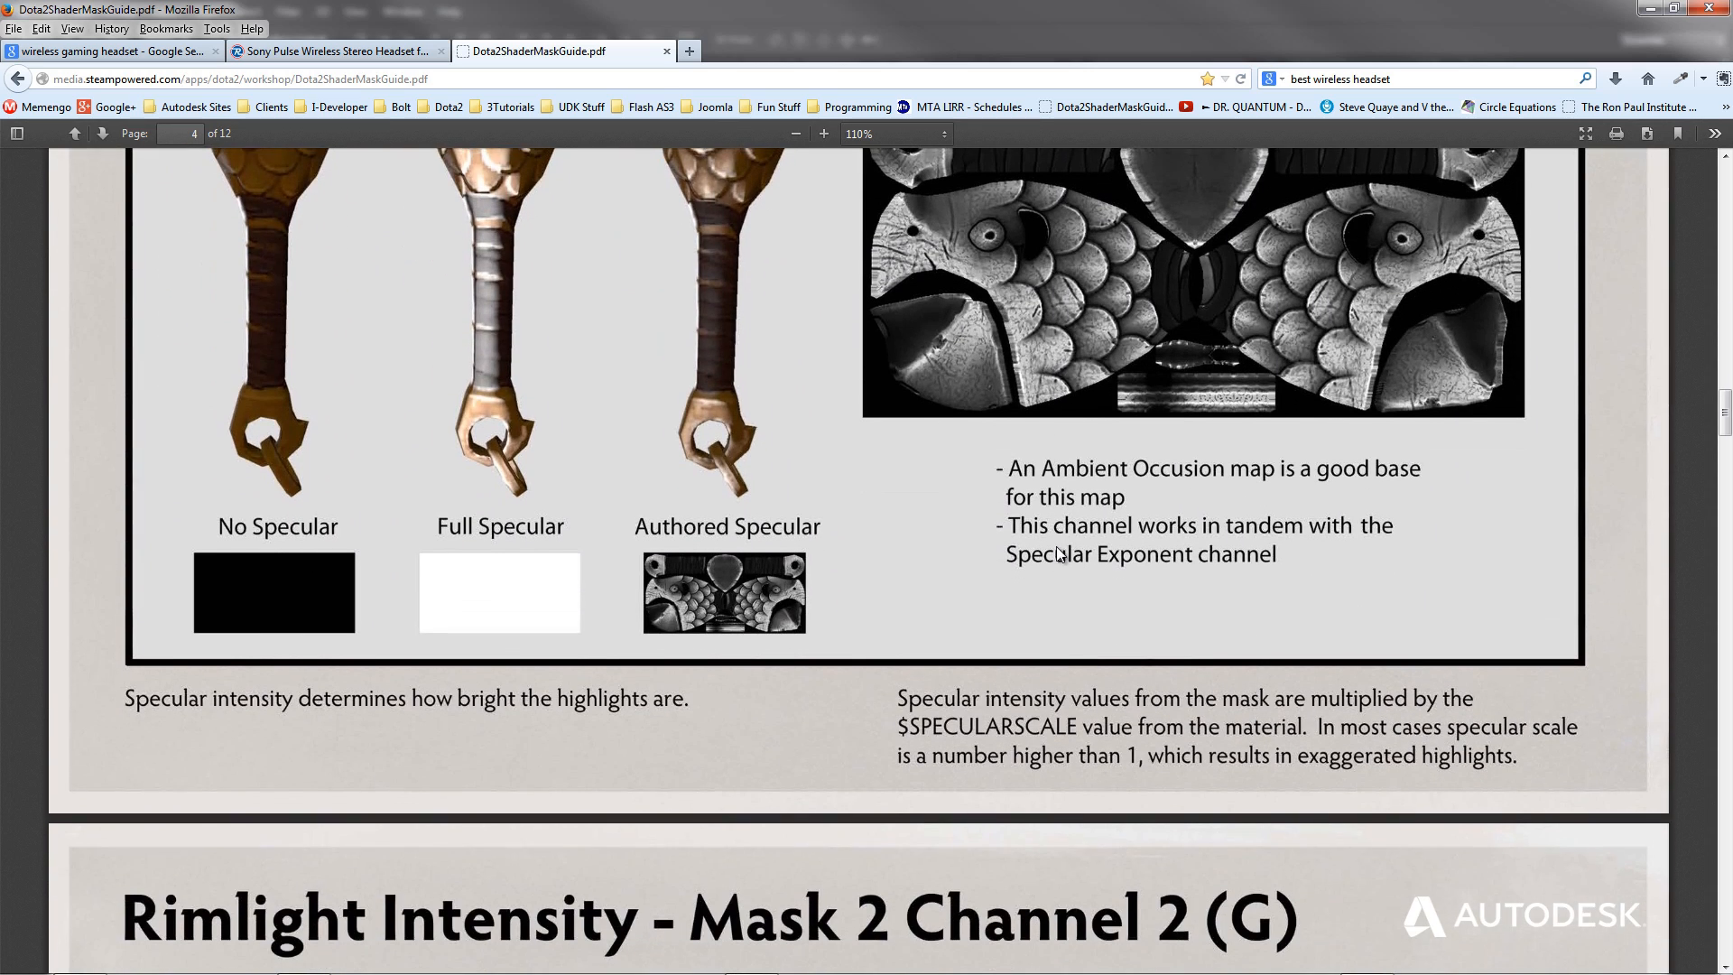
scroll(1058, 557, "up", 5)
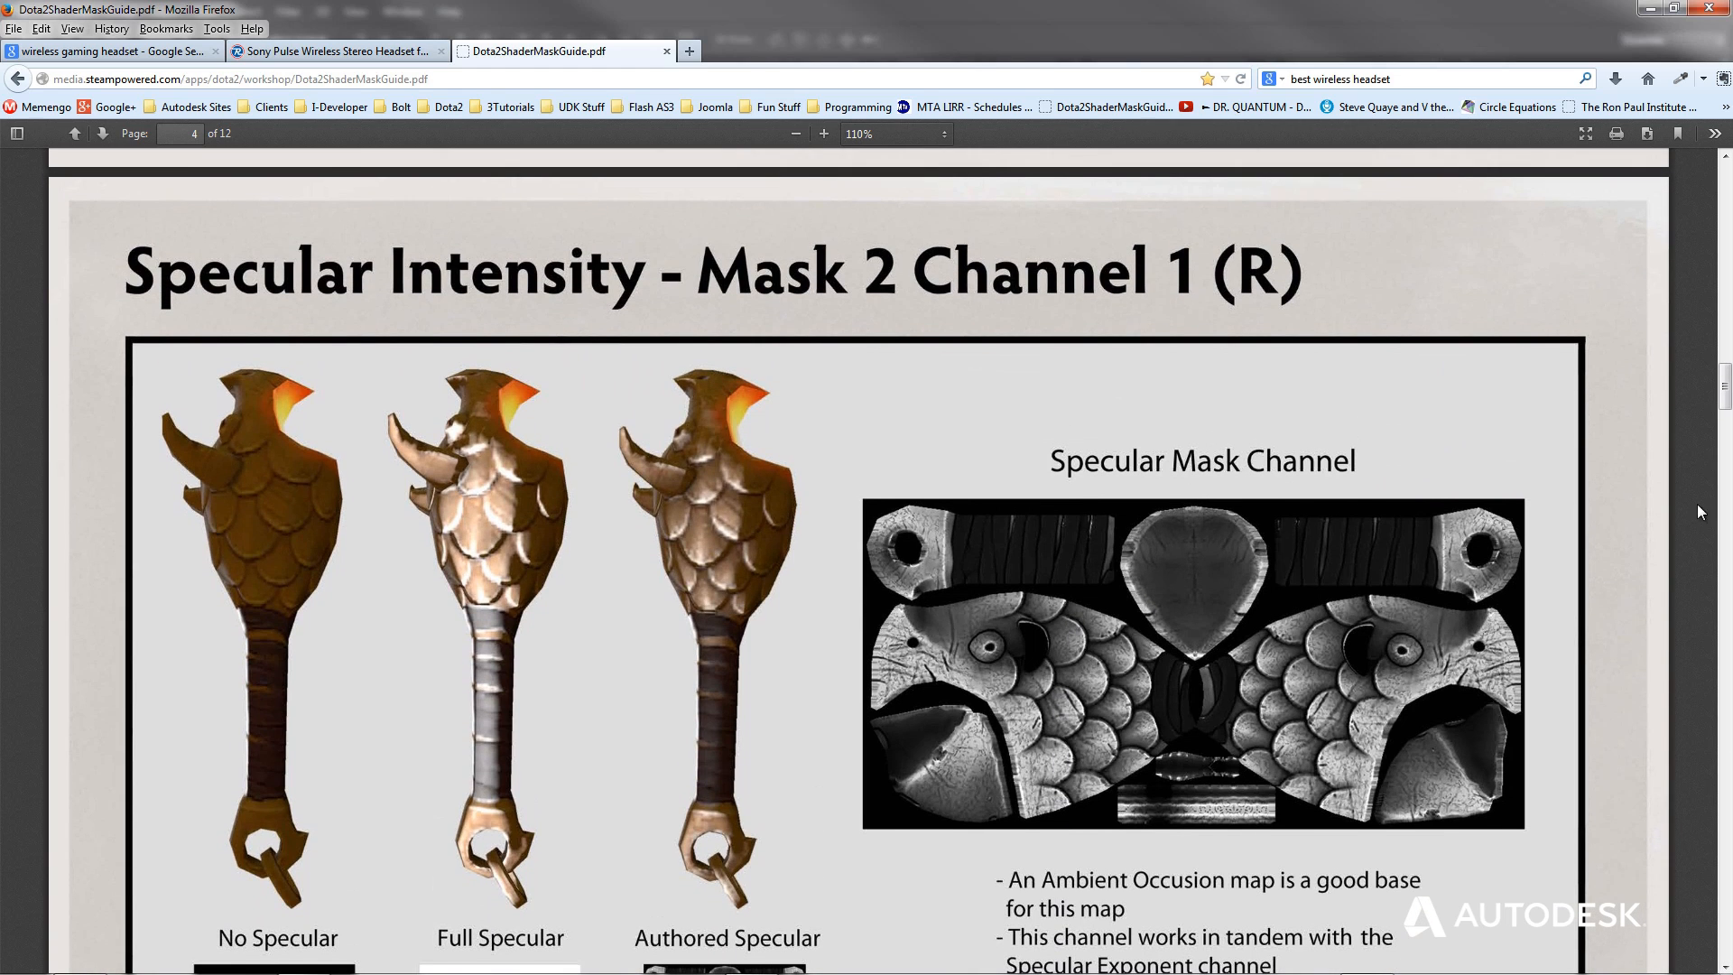
left_click_drag(1724, 387, 1723, 176)
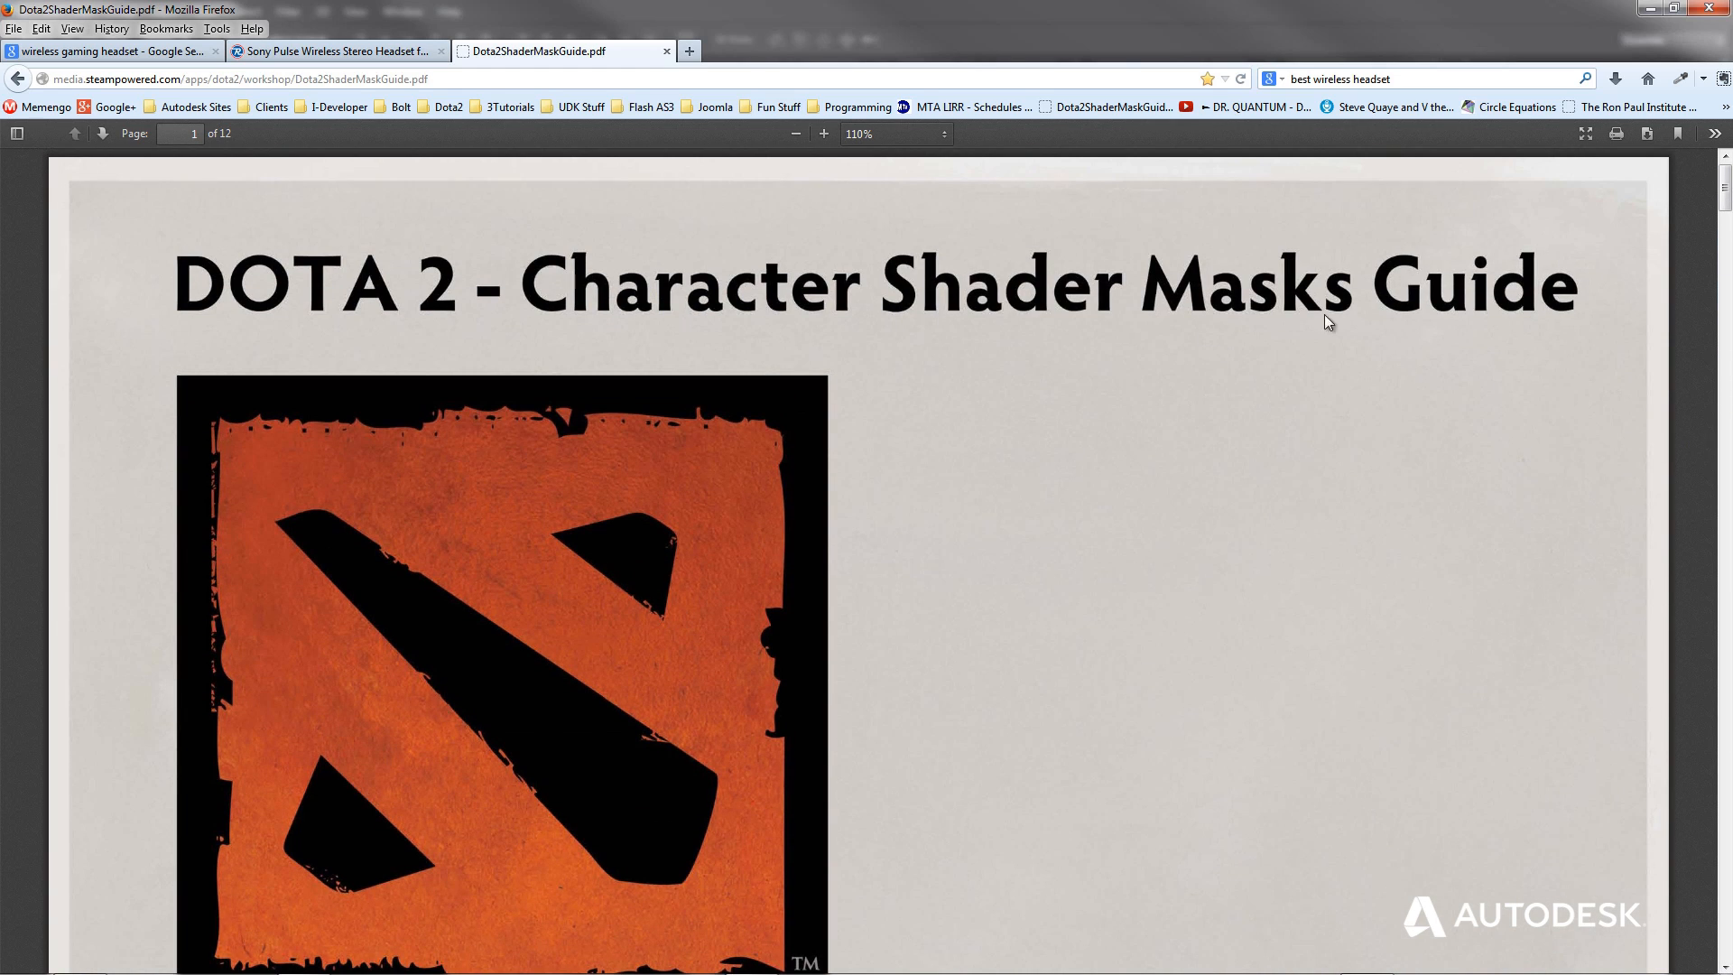
scroll(816, 426, "down", 1)
scroll(1154, 395, "down", 3)
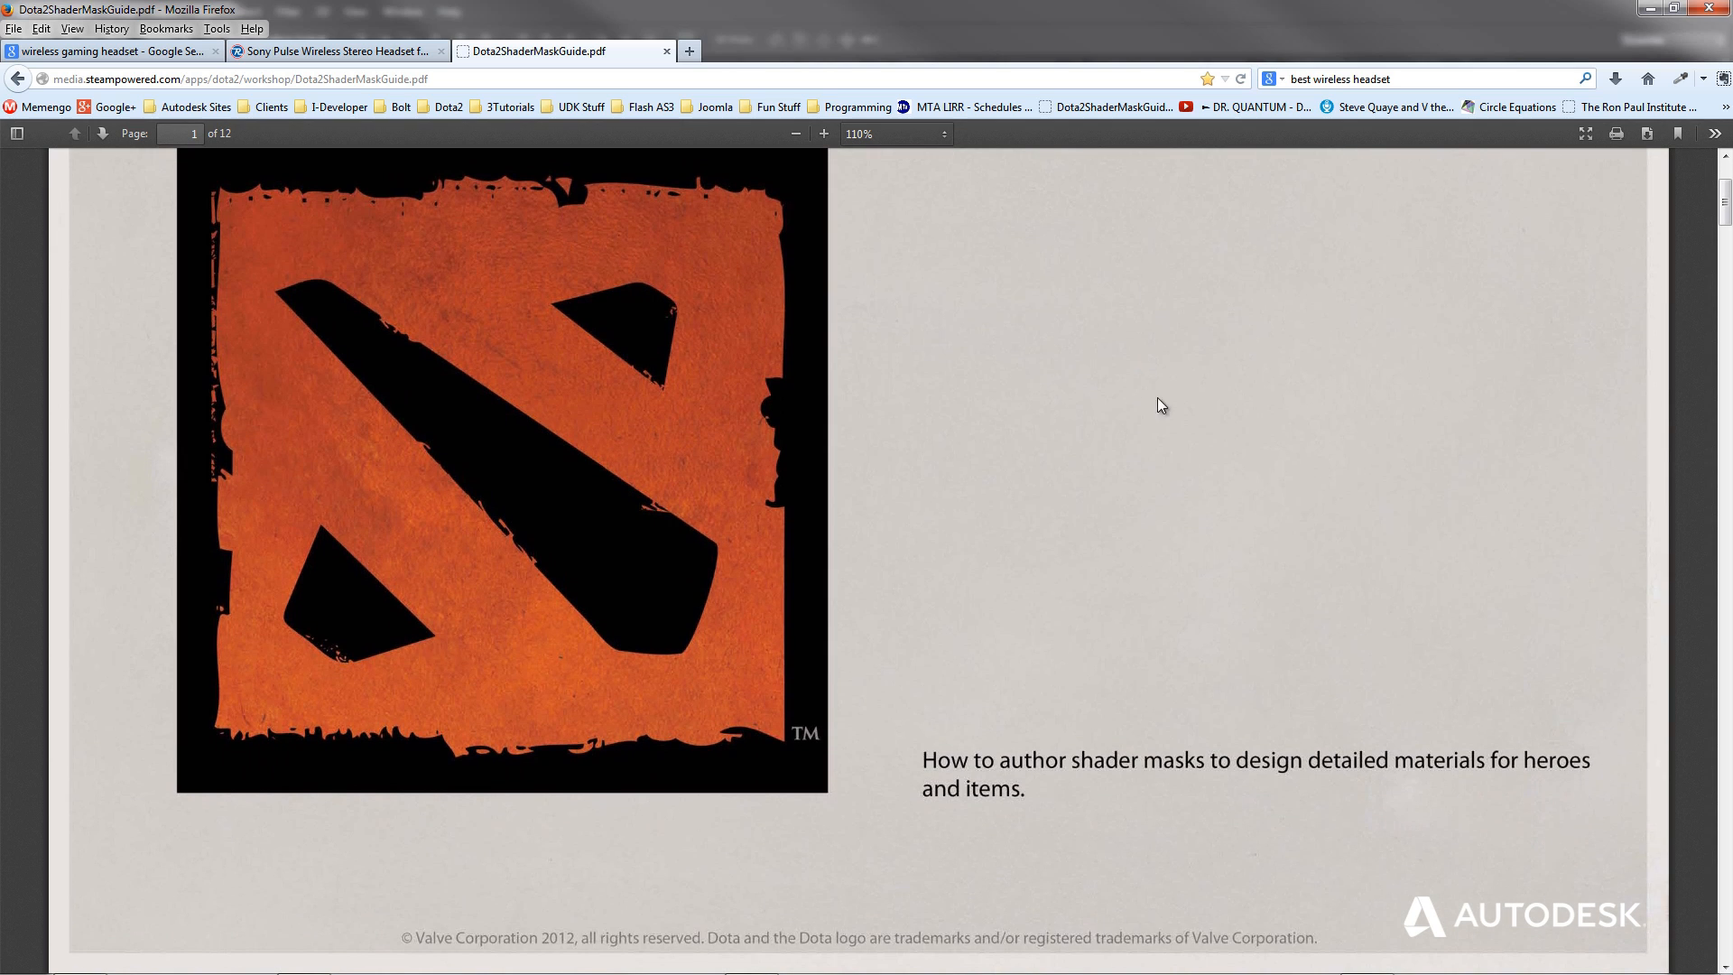
Switch to Photoshop and close all open Medusa tail documents, saving the changes to medusatail.psd.
left_click(1650, 9)
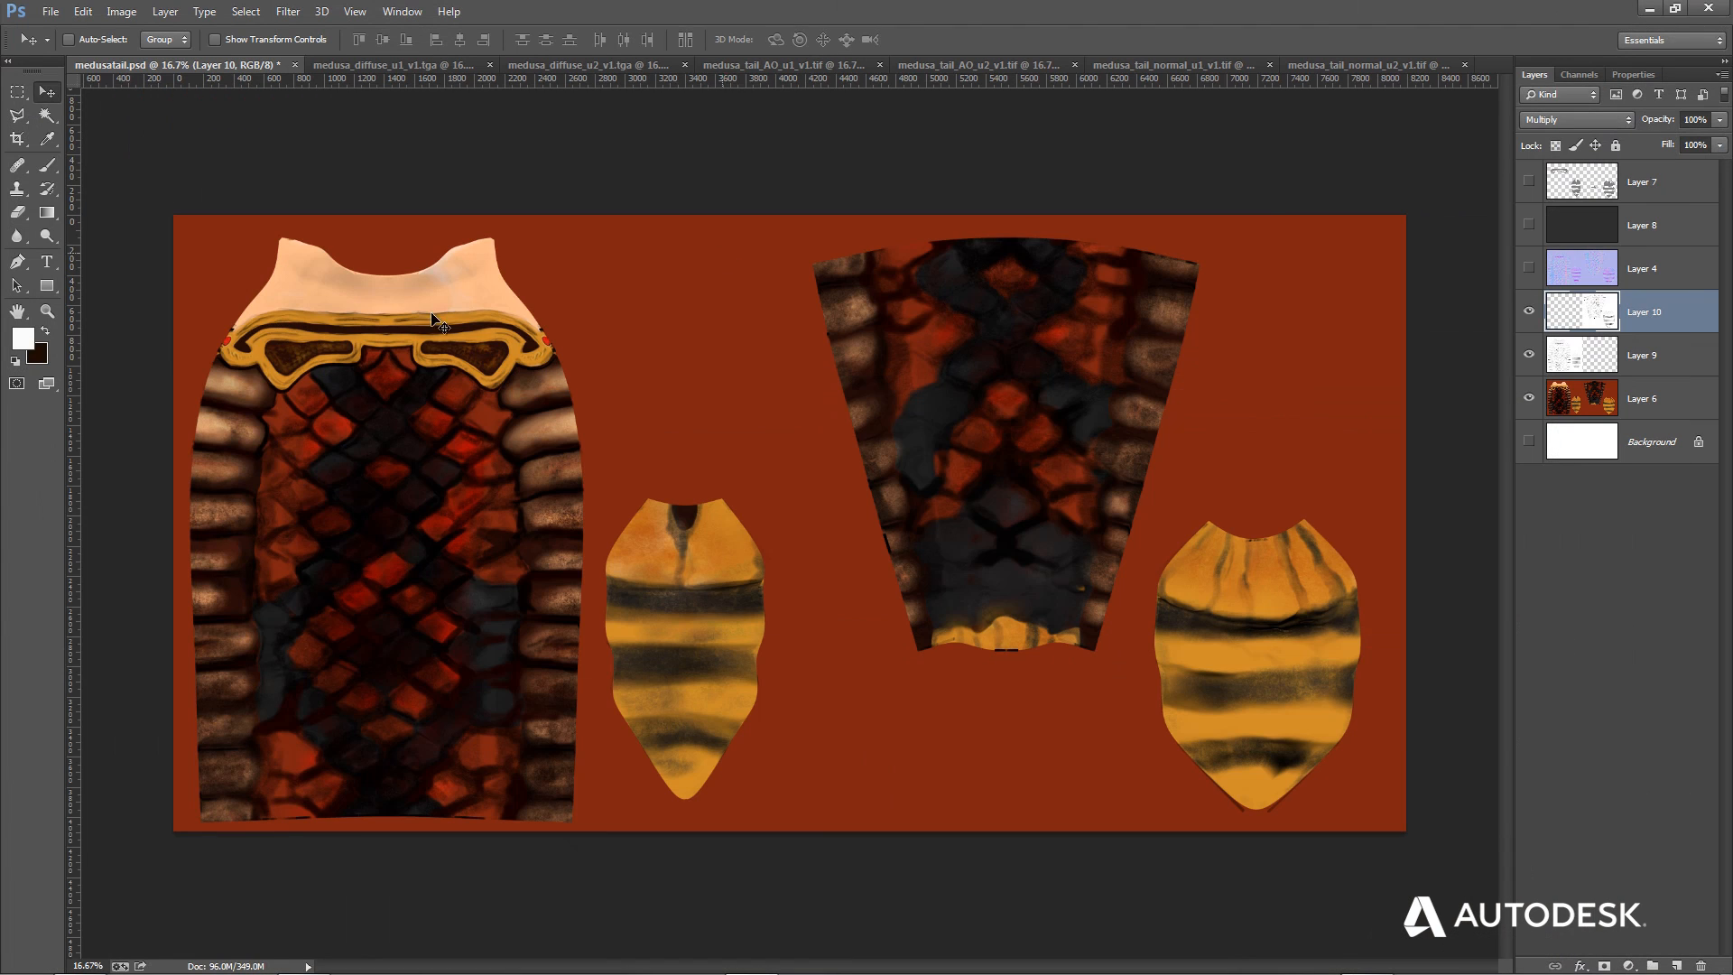
left_click(50, 12)
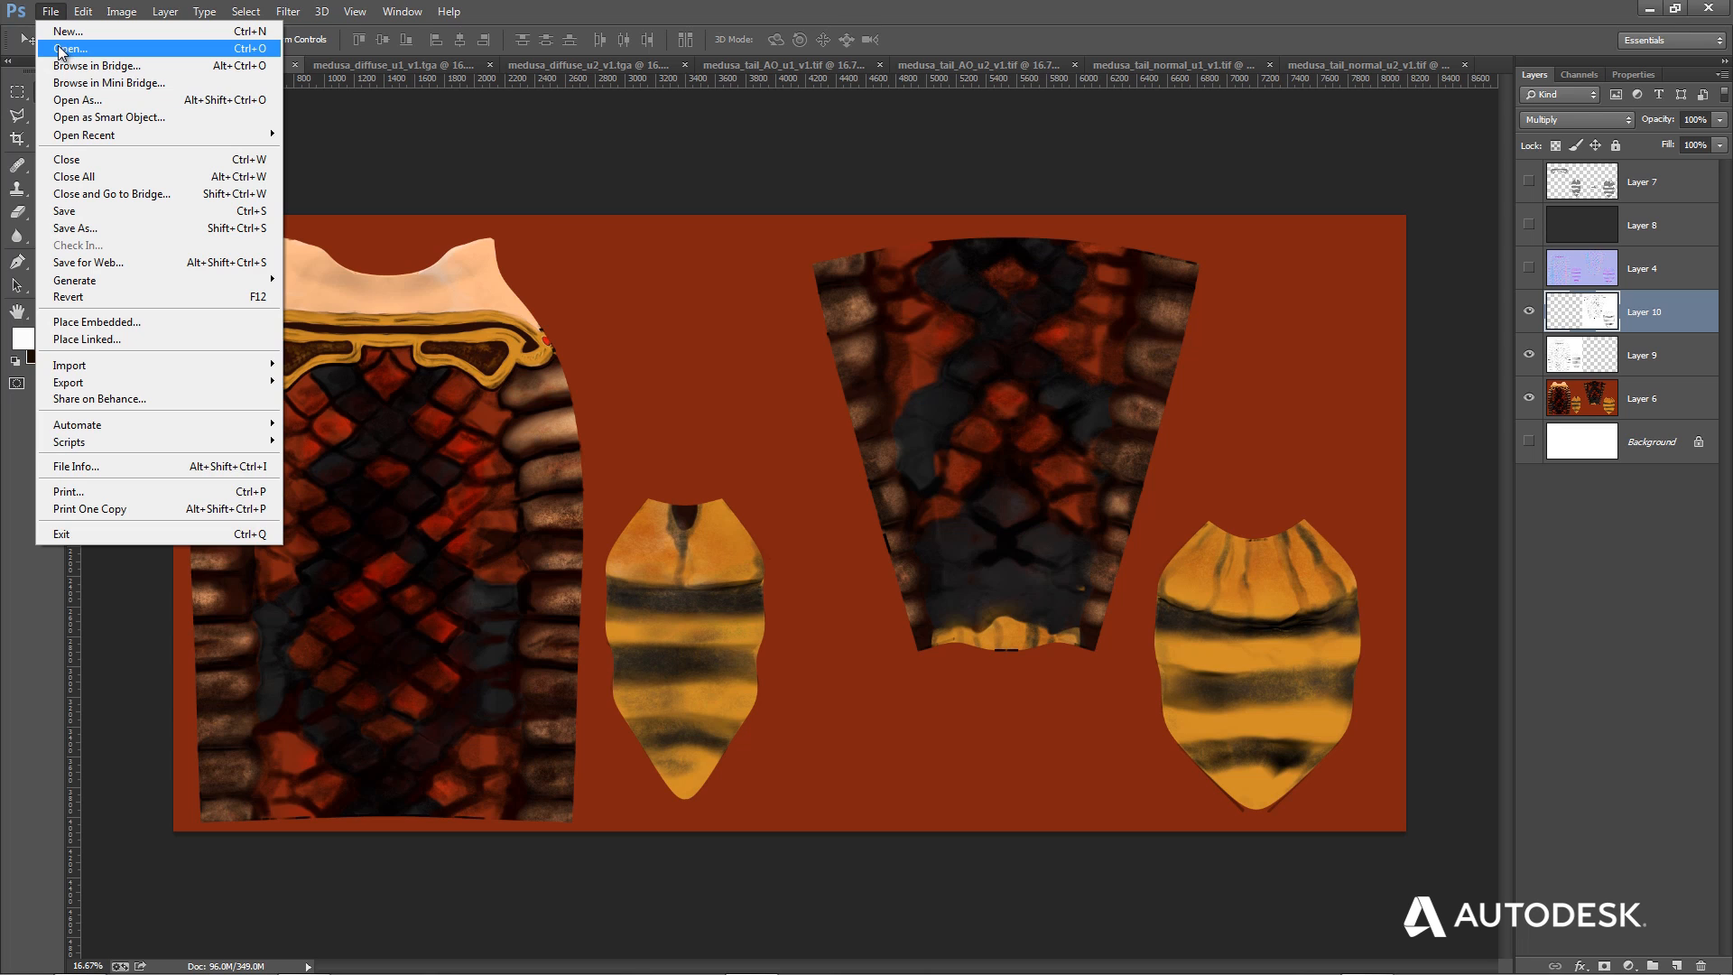
left_click(794, 161)
left_click(1465, 65)
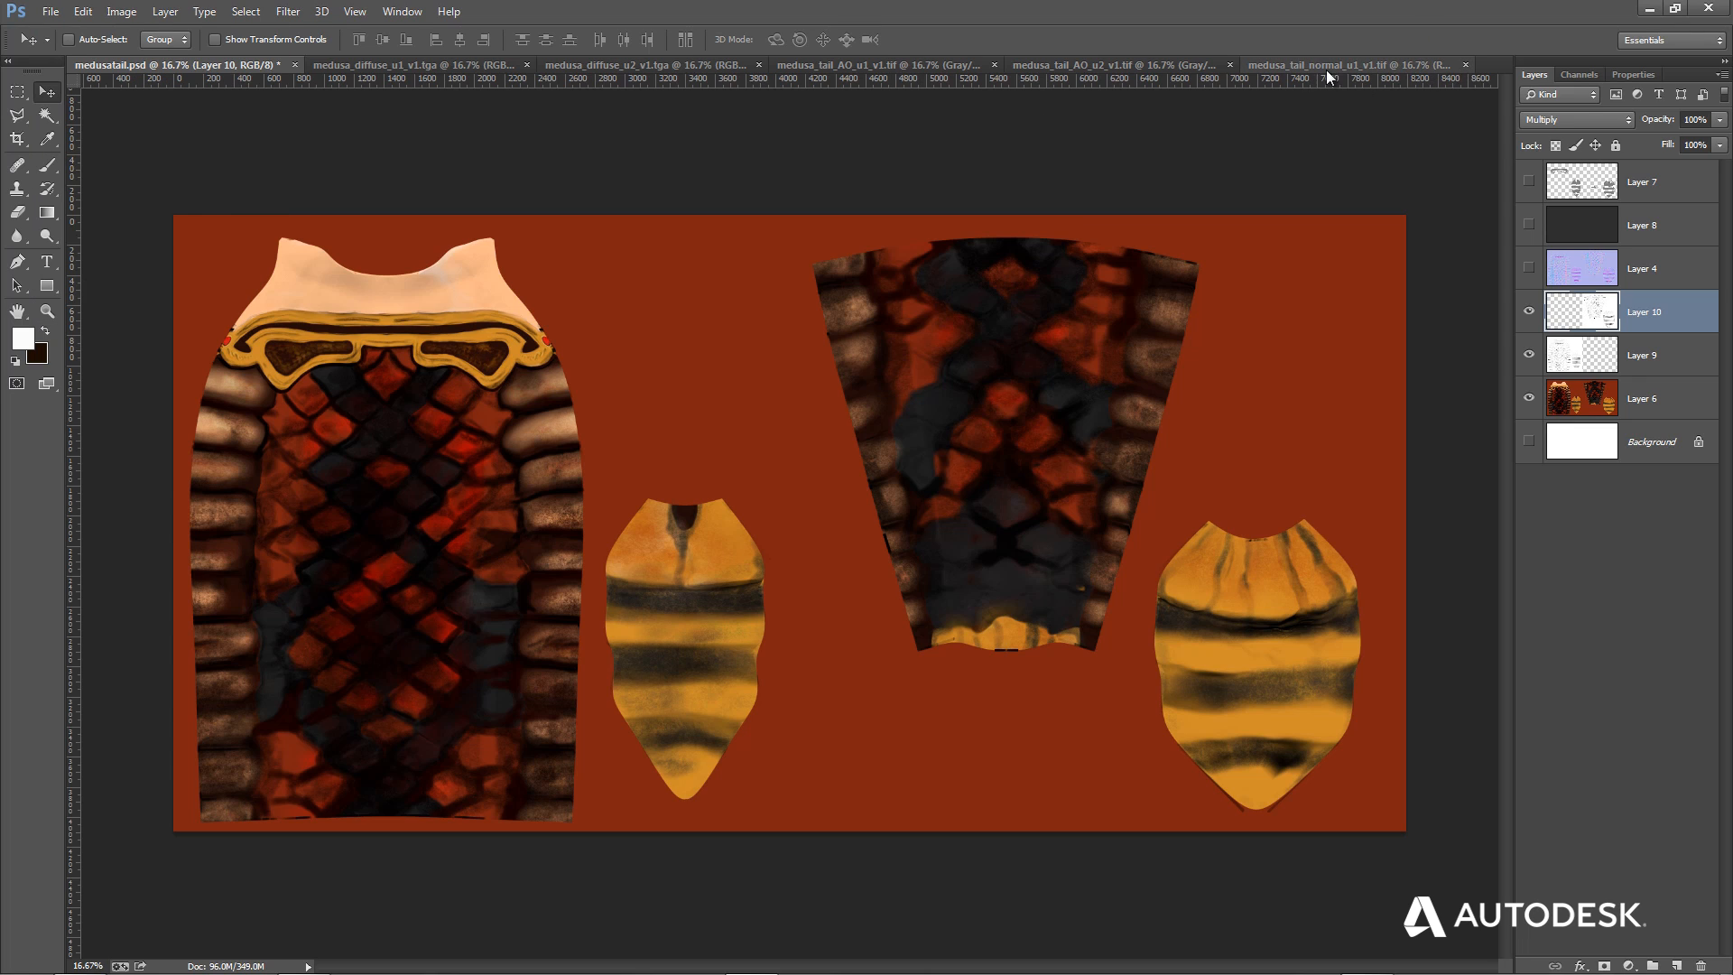
left_click(1465, 65)
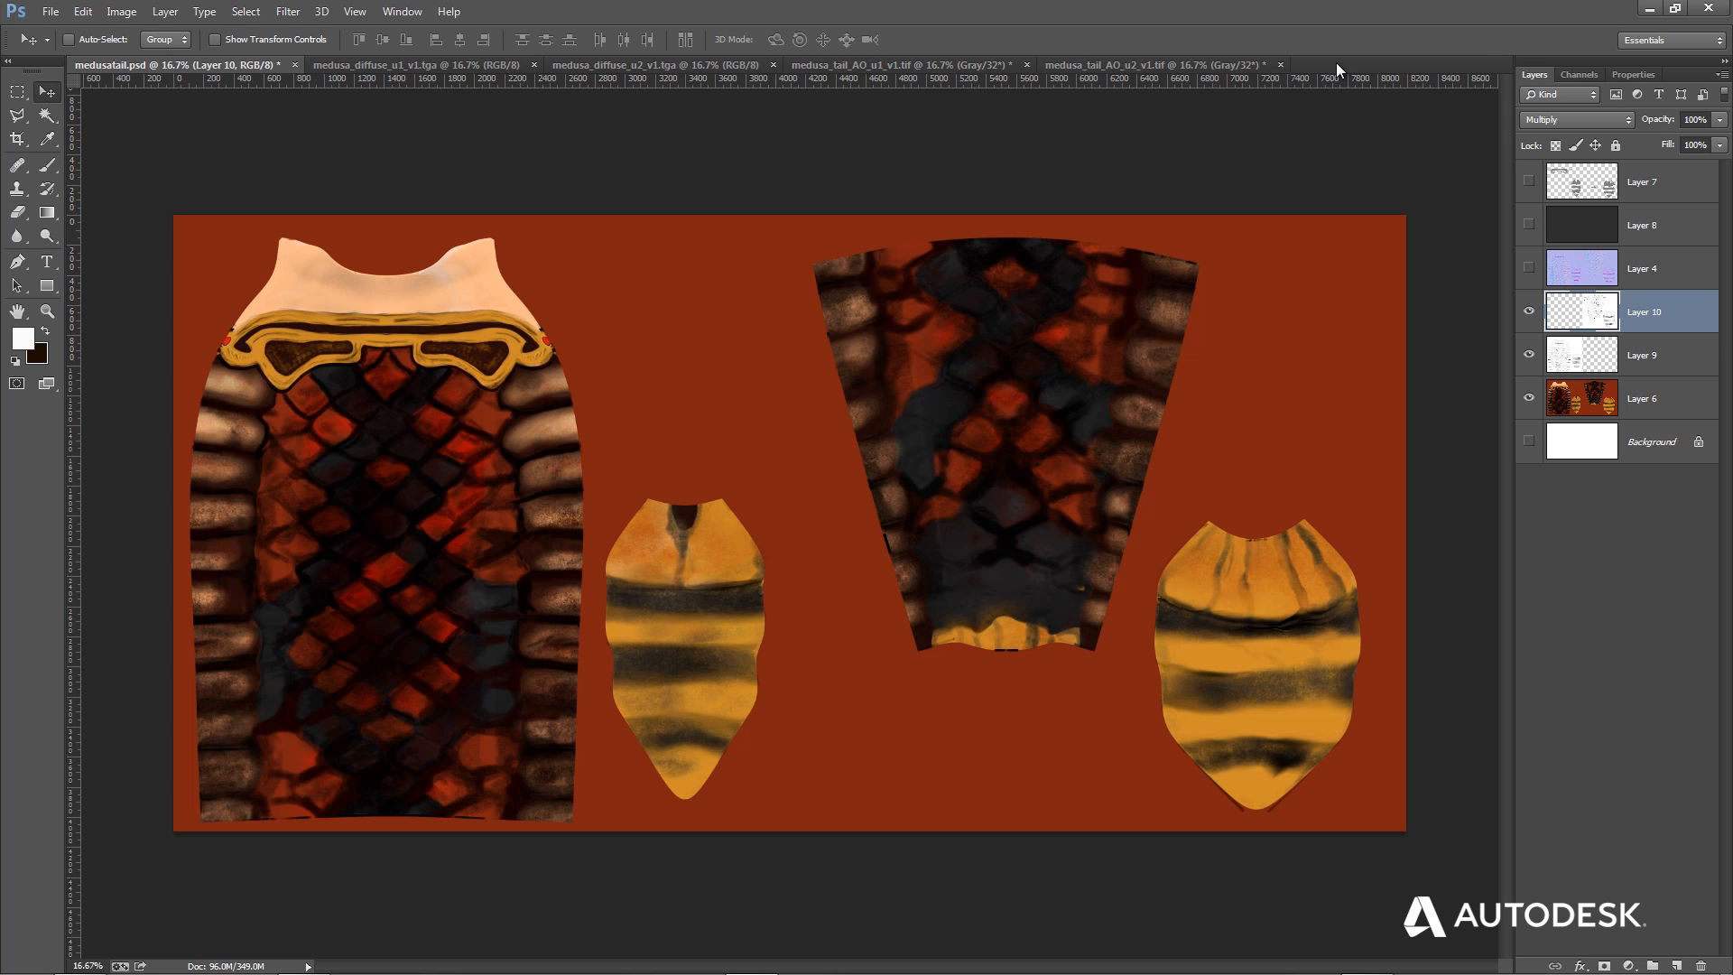
left_click(1283, 65)
left_click(998, 65)
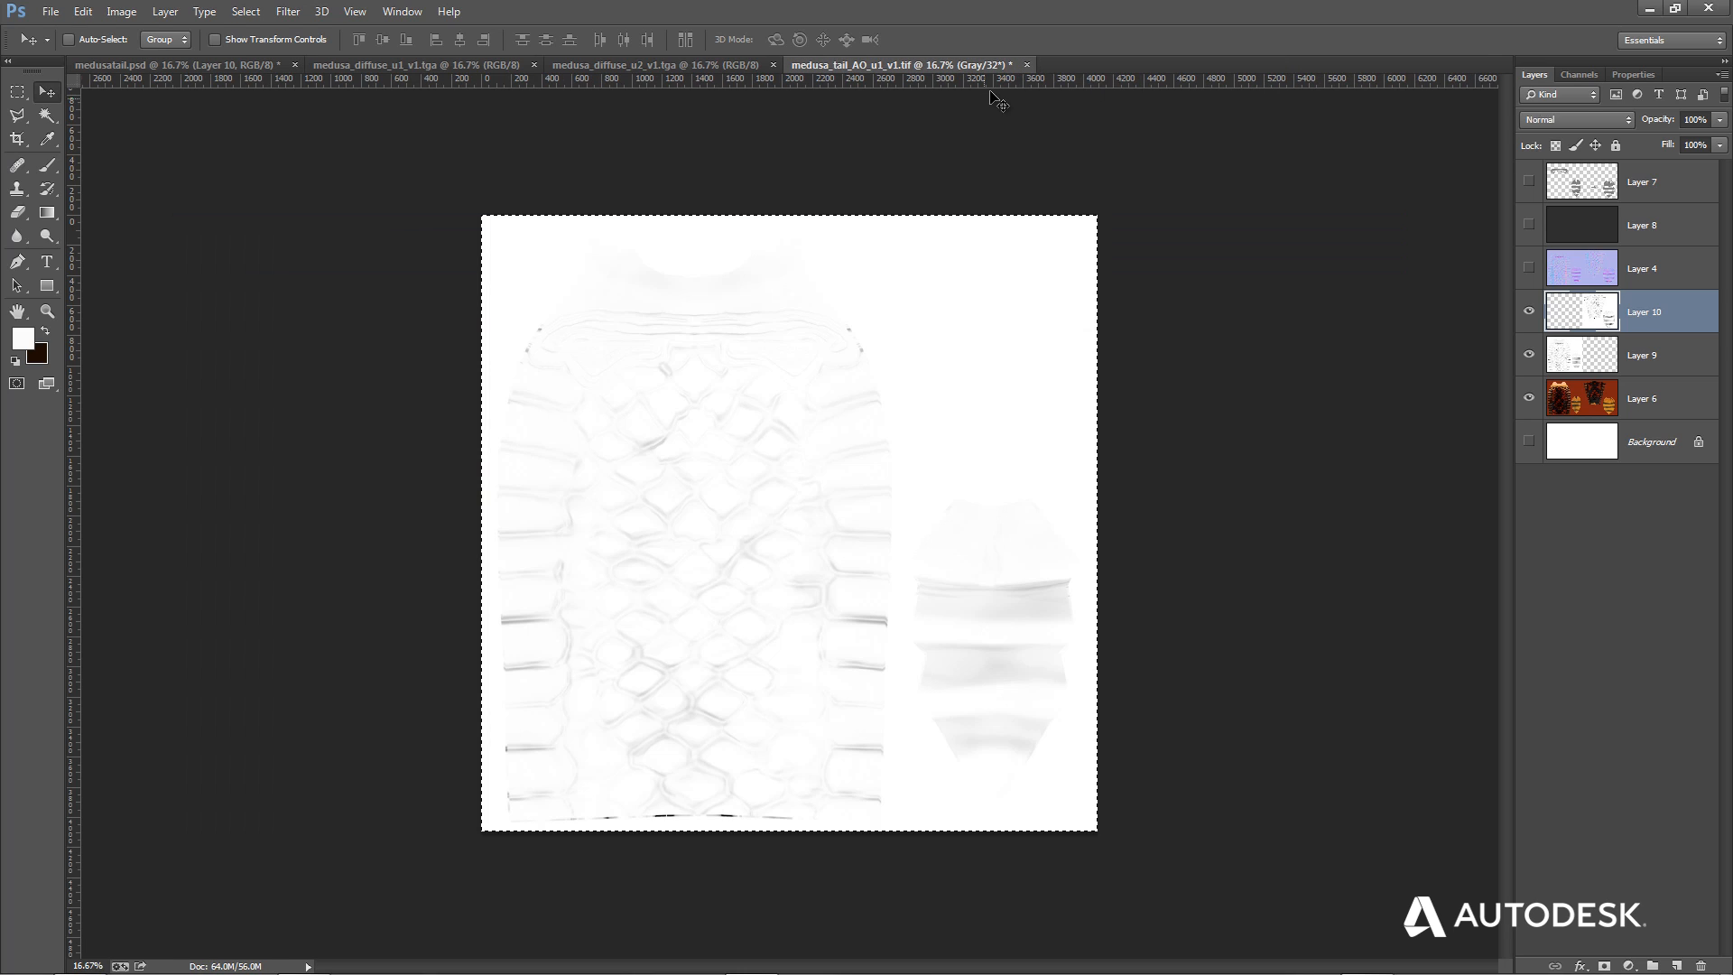
left_click(1027, 65)
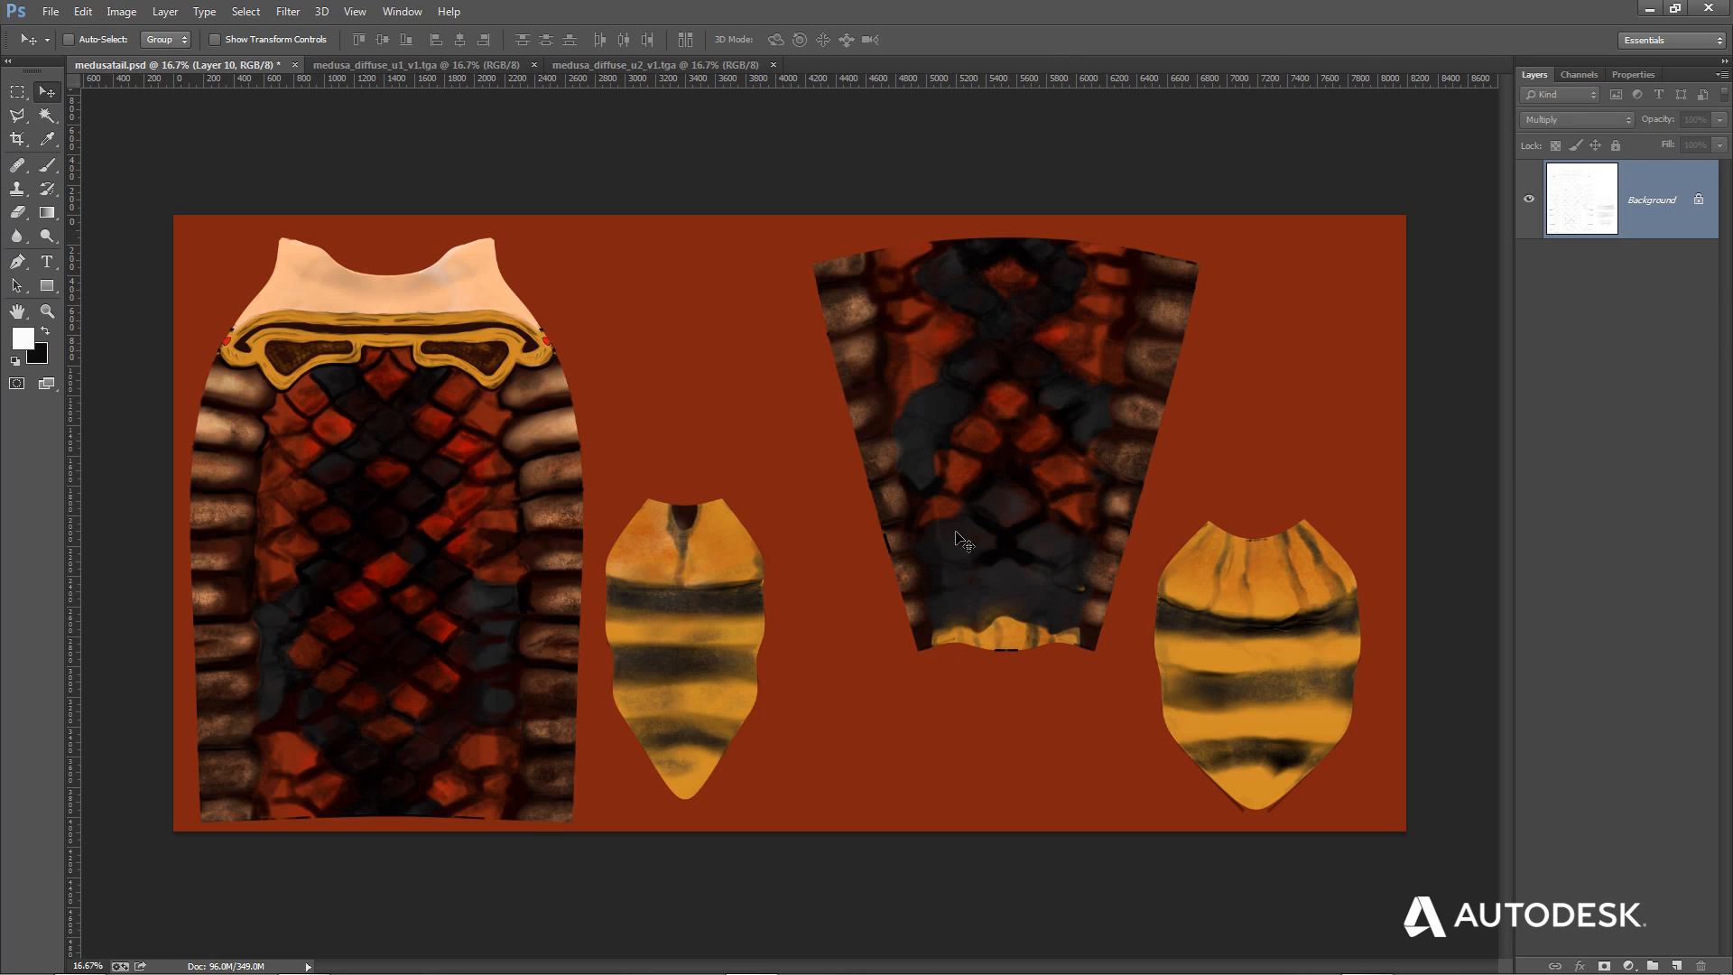
left_click(772, 65)
left_click(533, 65)
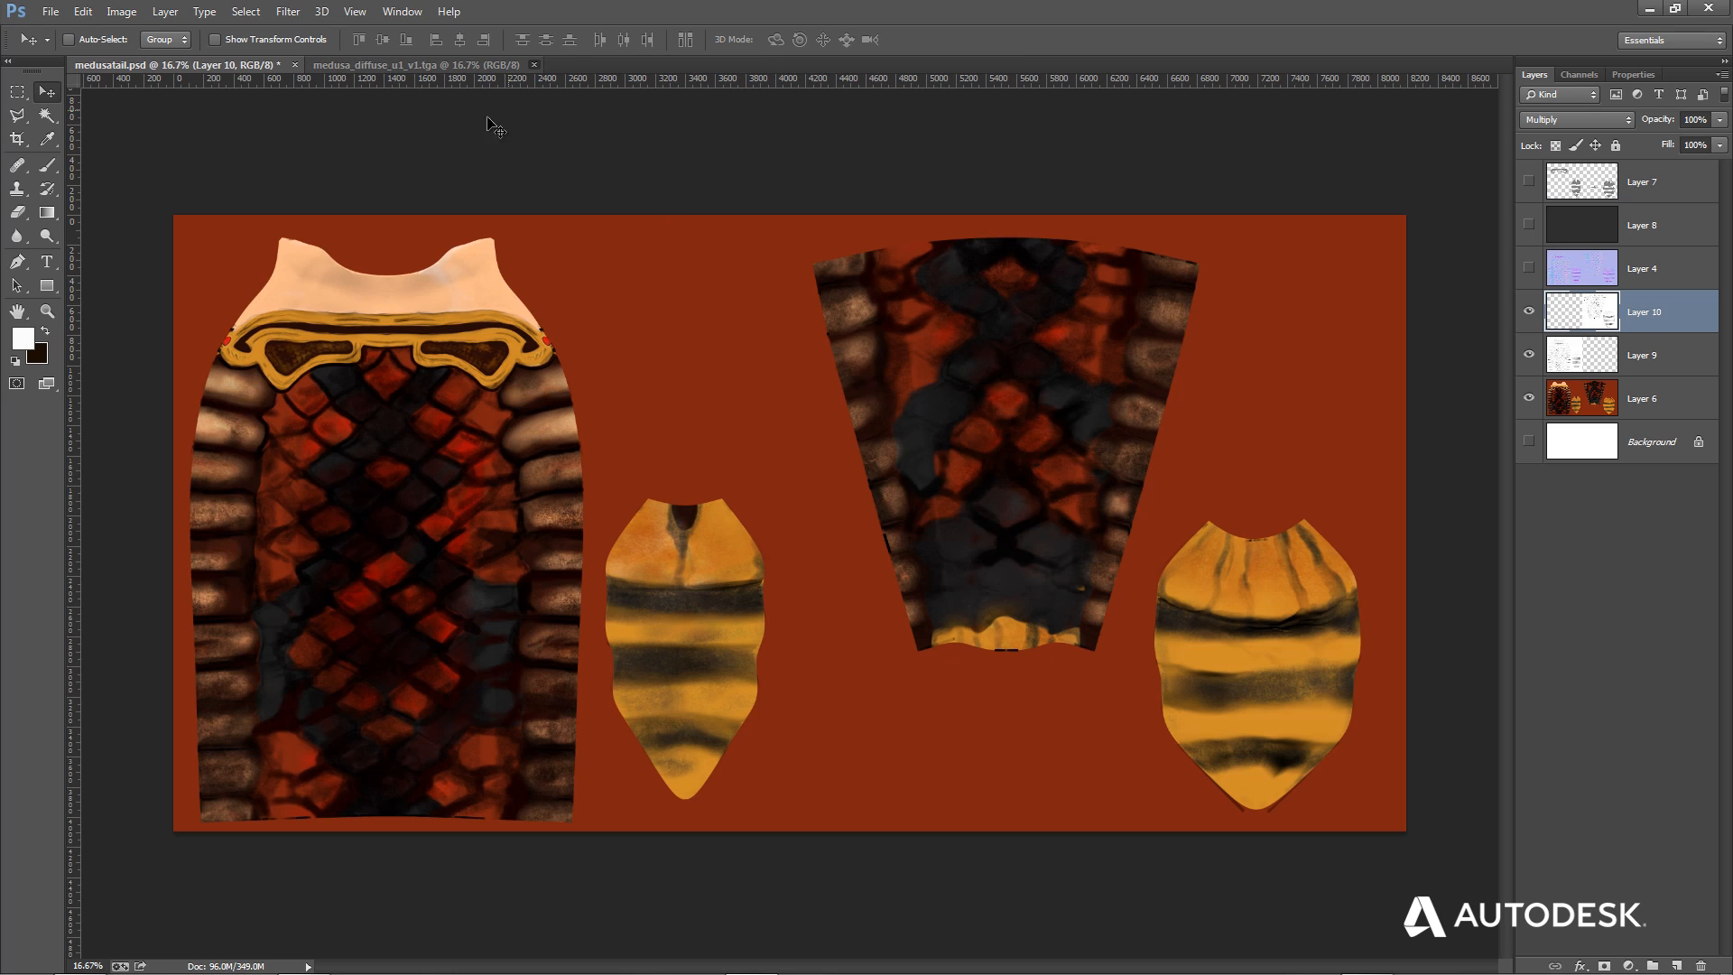
left_click(294, 65)
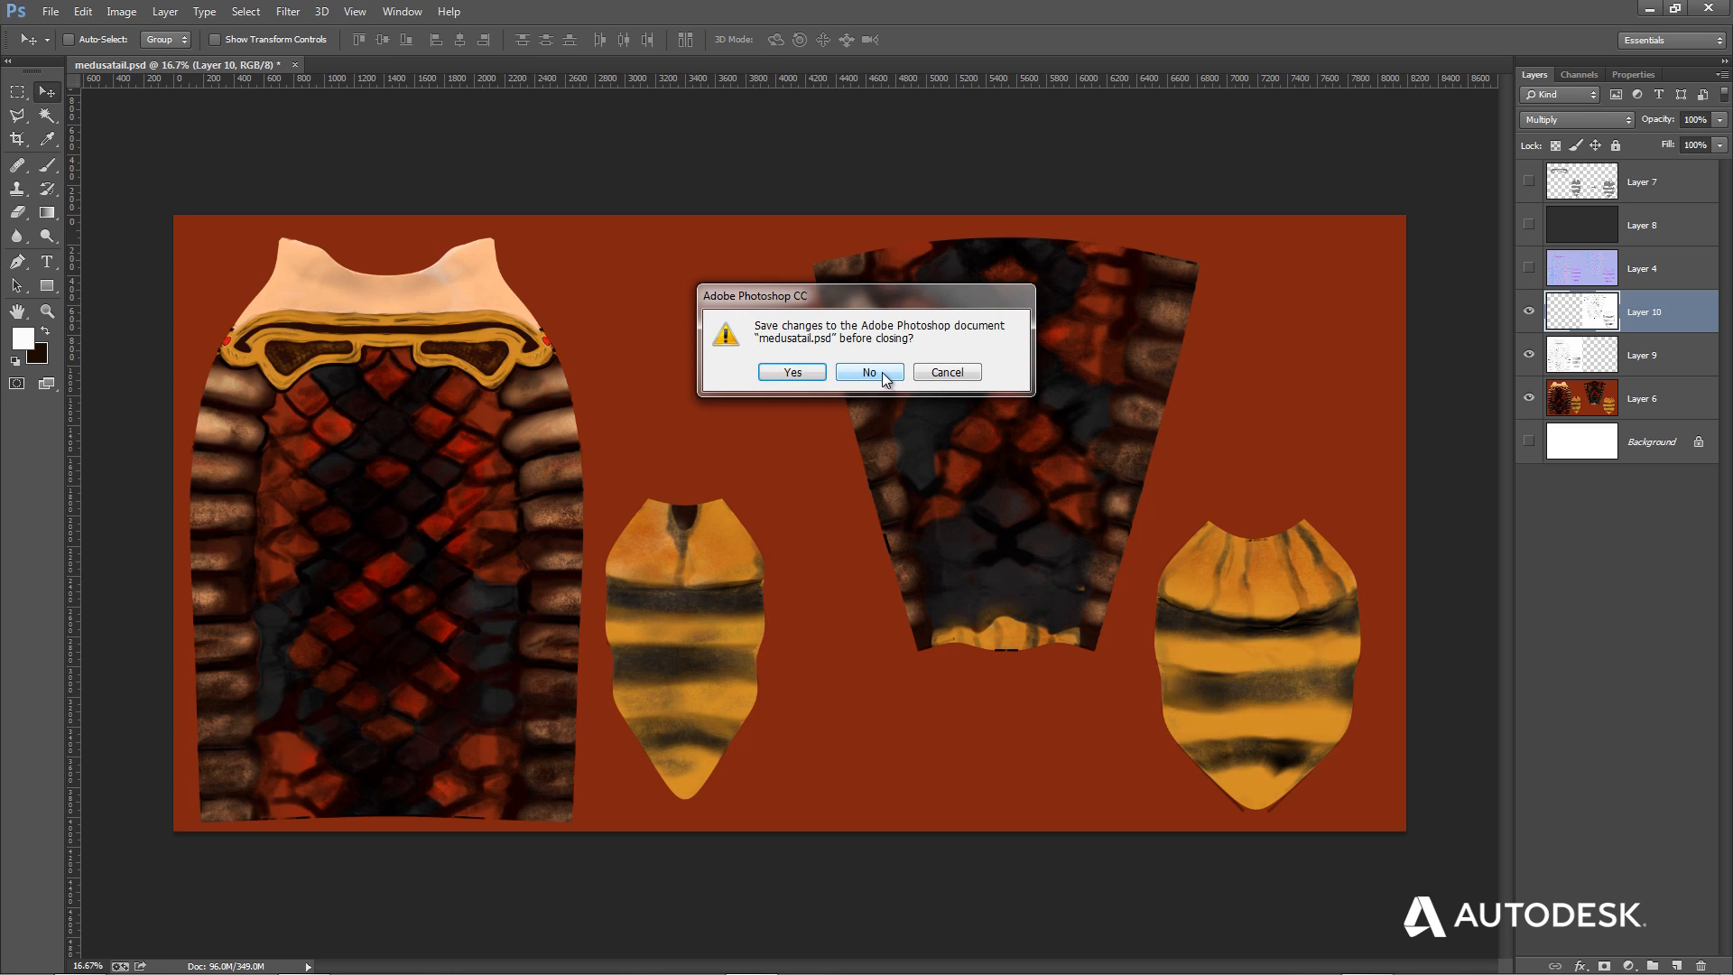
left_click(795, 373)
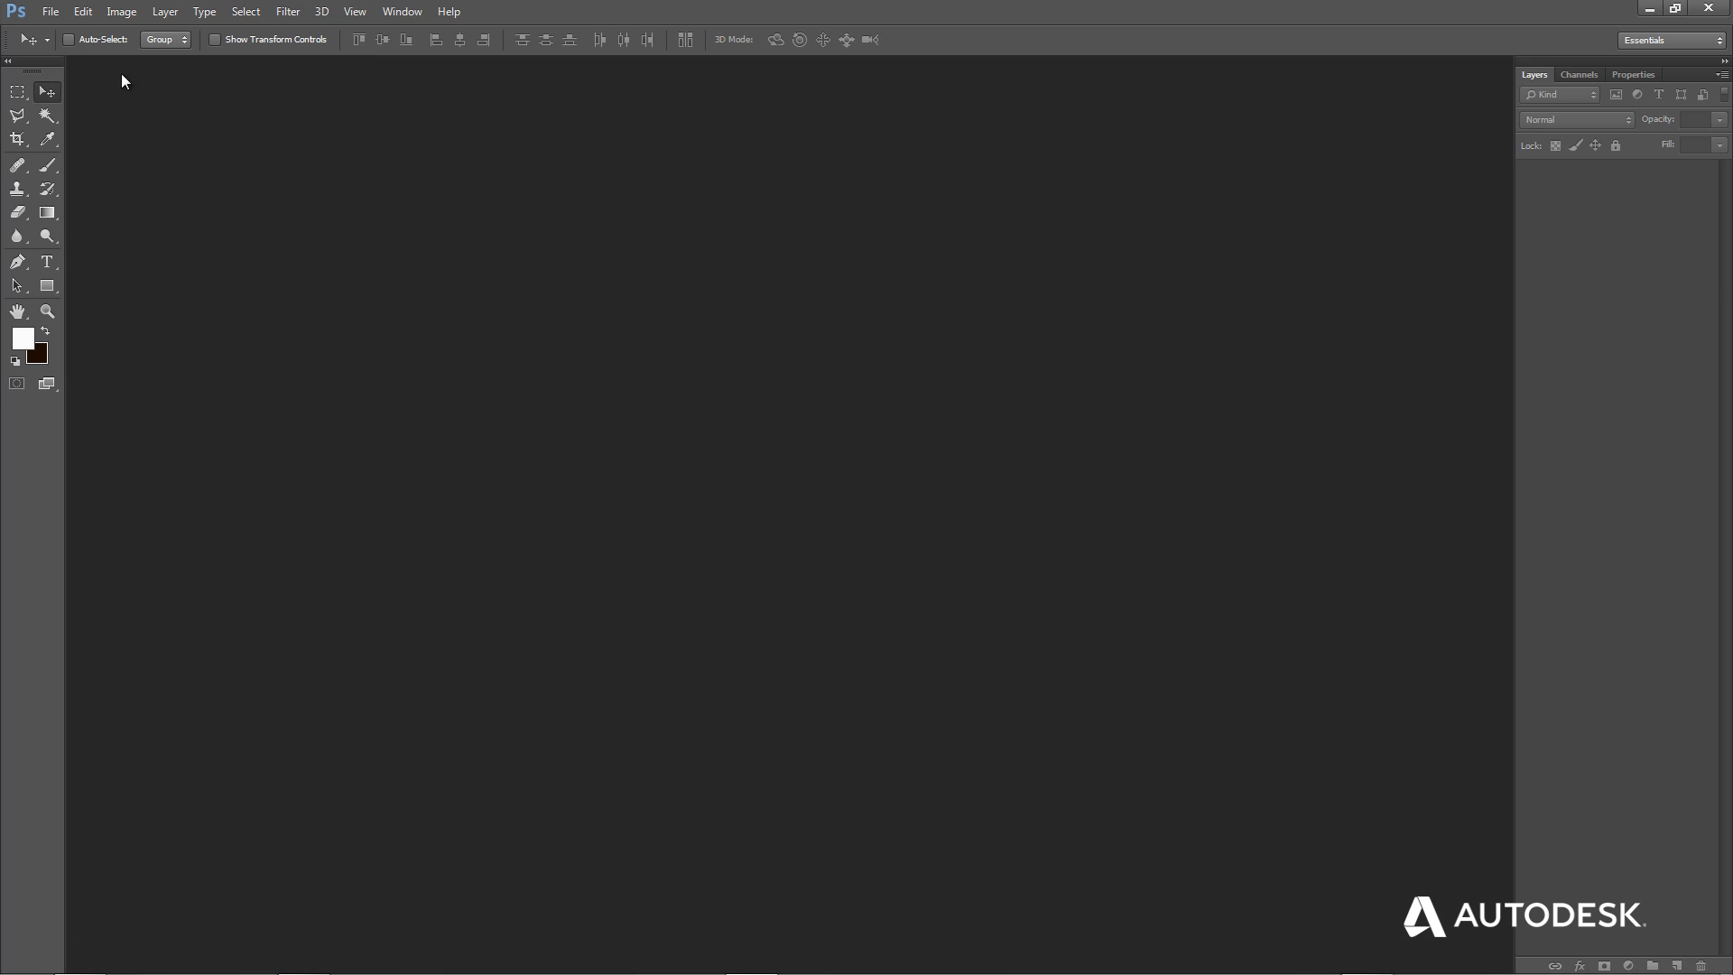
Start opening a file and browse to ExportFolder2 in the Dota2 - Medusa job folder.
left_click(50, 11)
left_click(88, 49)
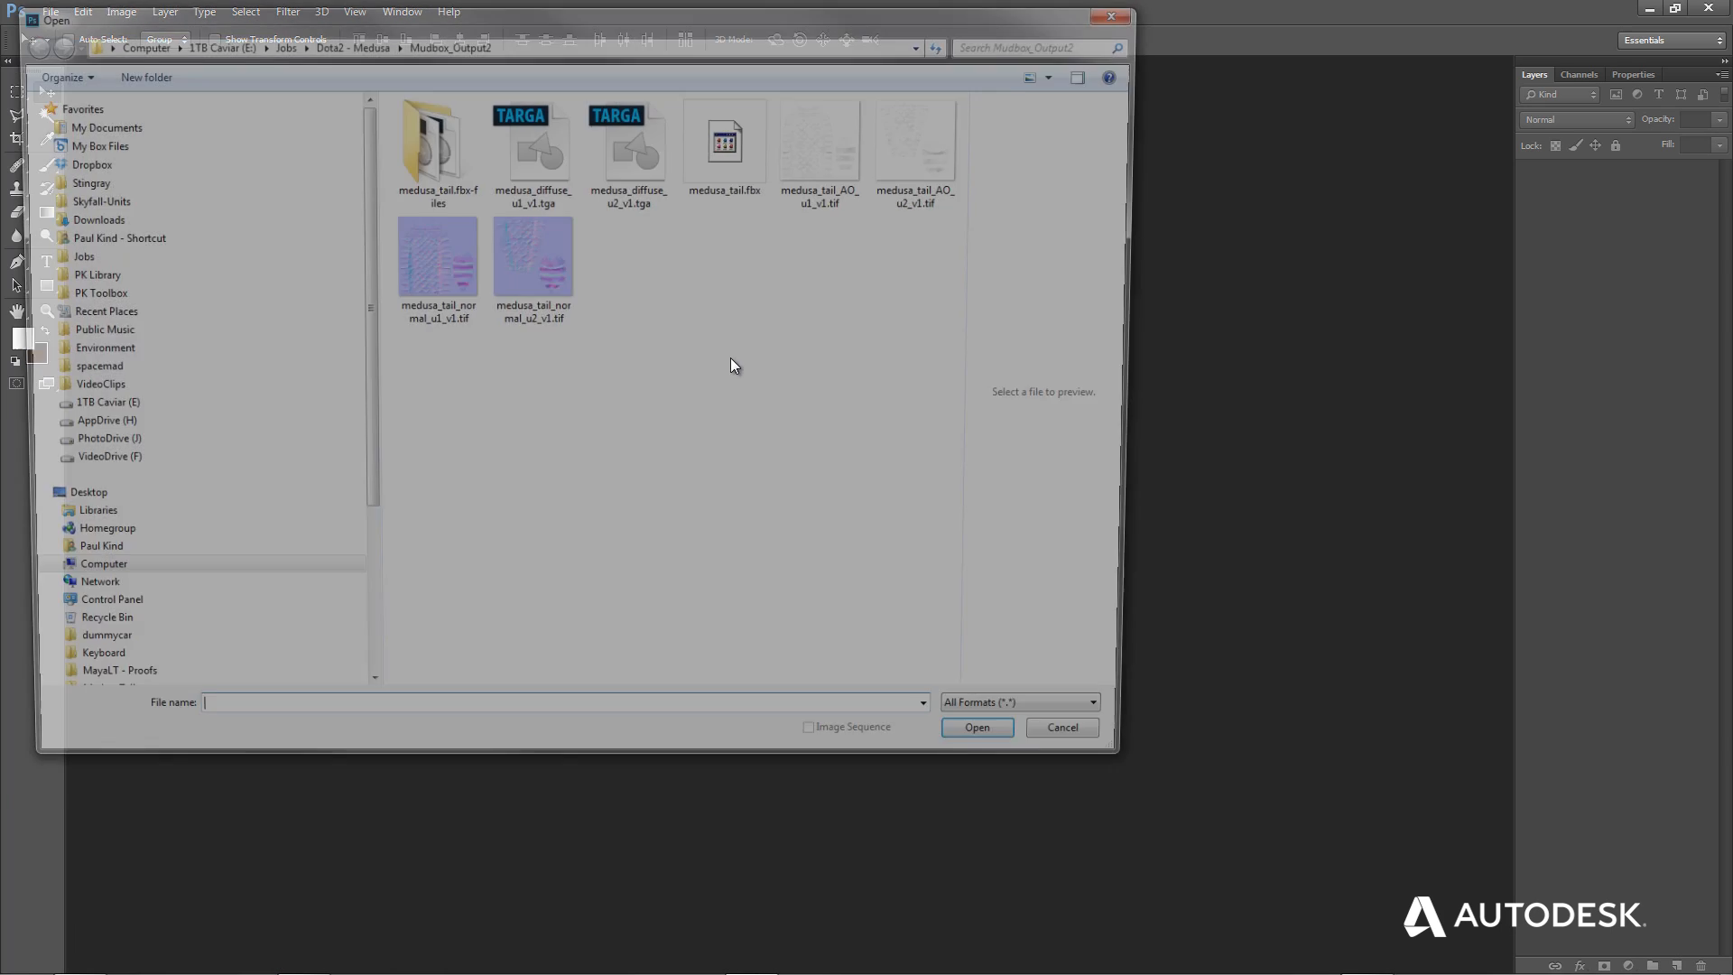
left_click(356, 42)
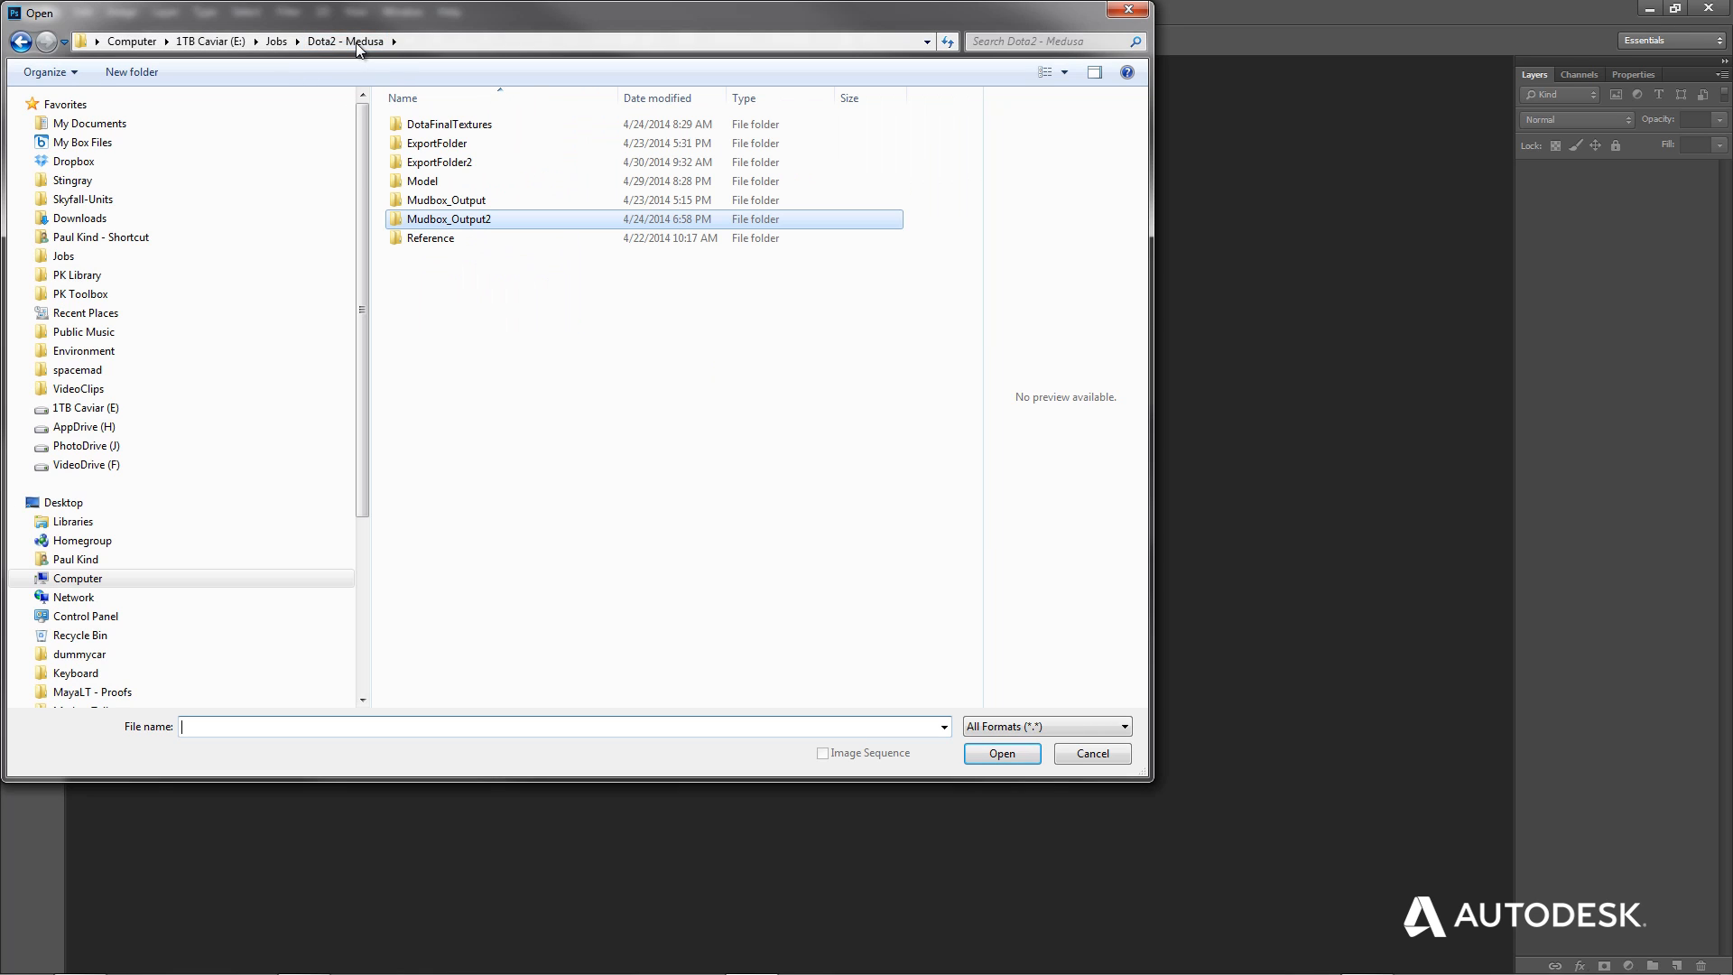
left_click(460, 164)
double_click(460, 164)
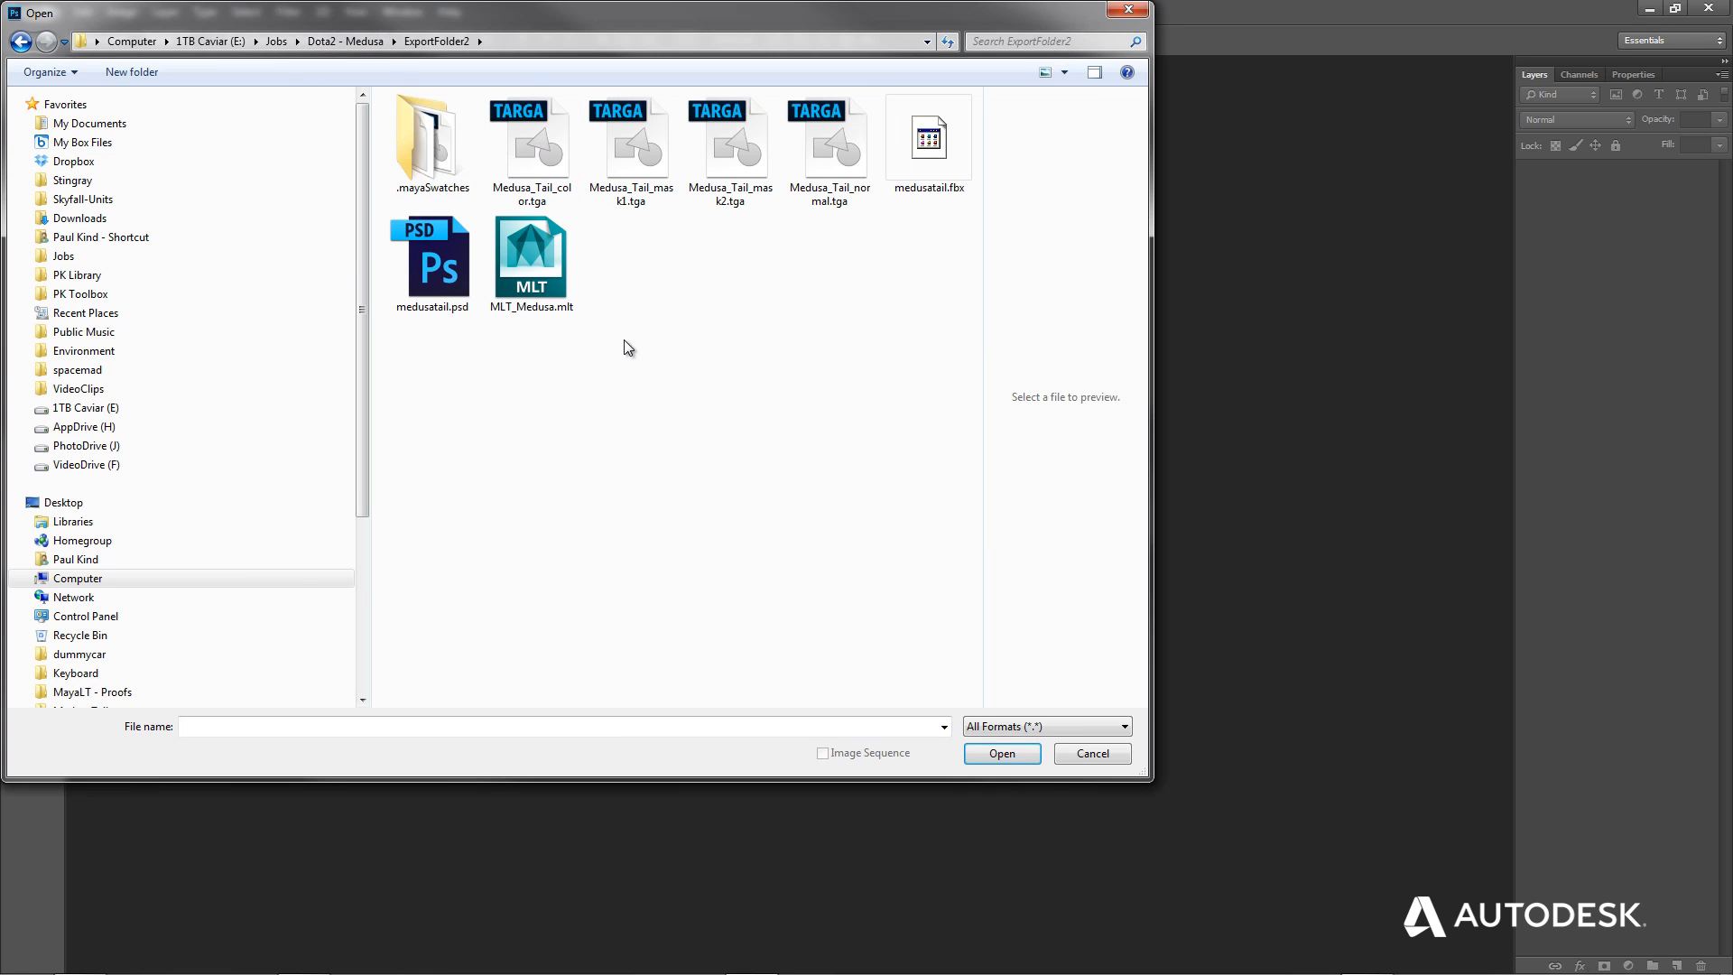
Open Medusa_Tail_color.tga, Medusa_Tail_mask1.tga, Medusa_Tail_mask2.tga and Medusa_Tail_normal.tga together.
left_click(526, 121)
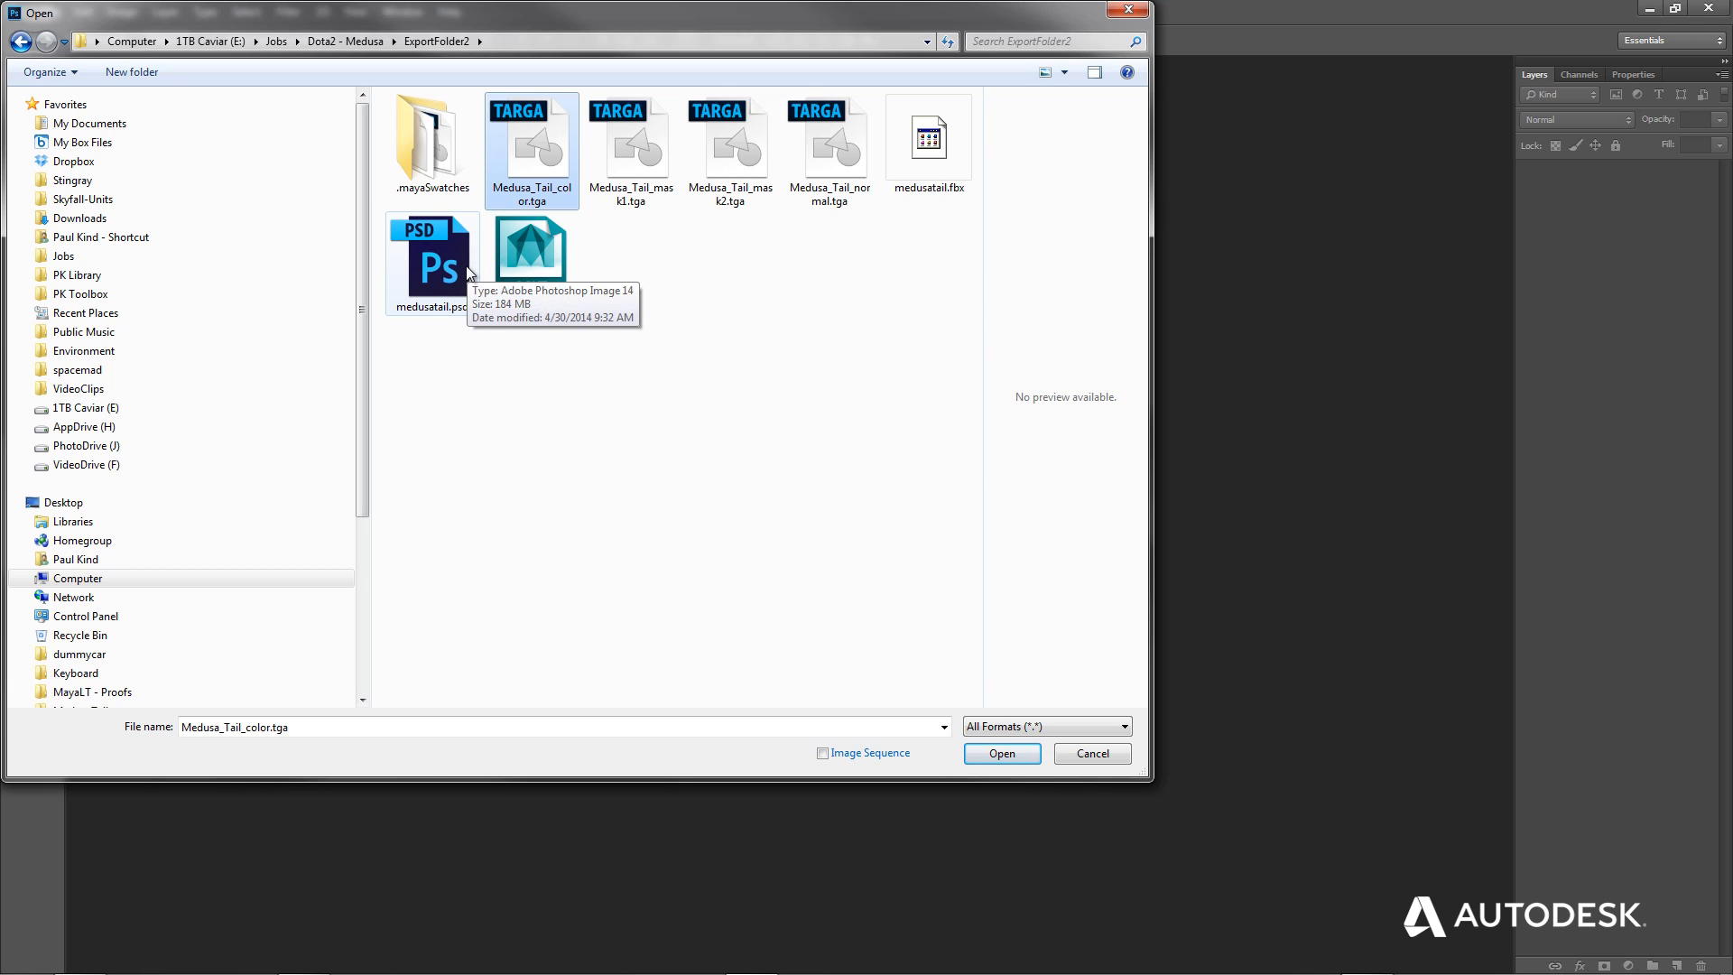
left_click(722, 258)
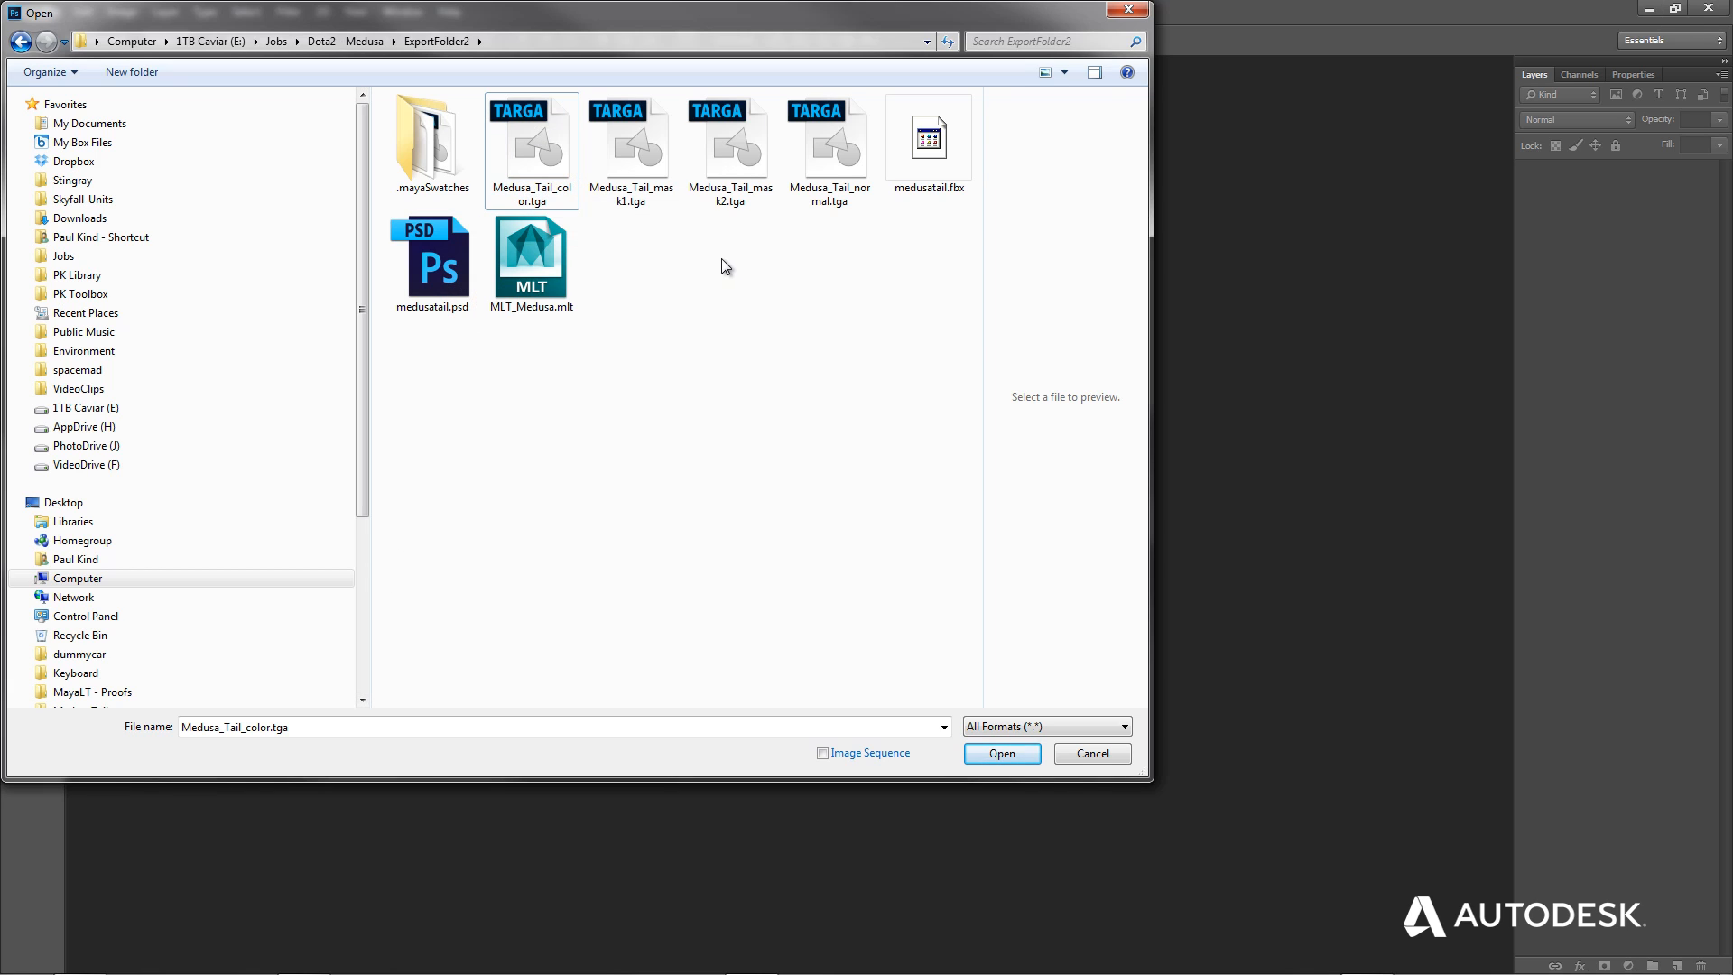
left_click(531, 155)
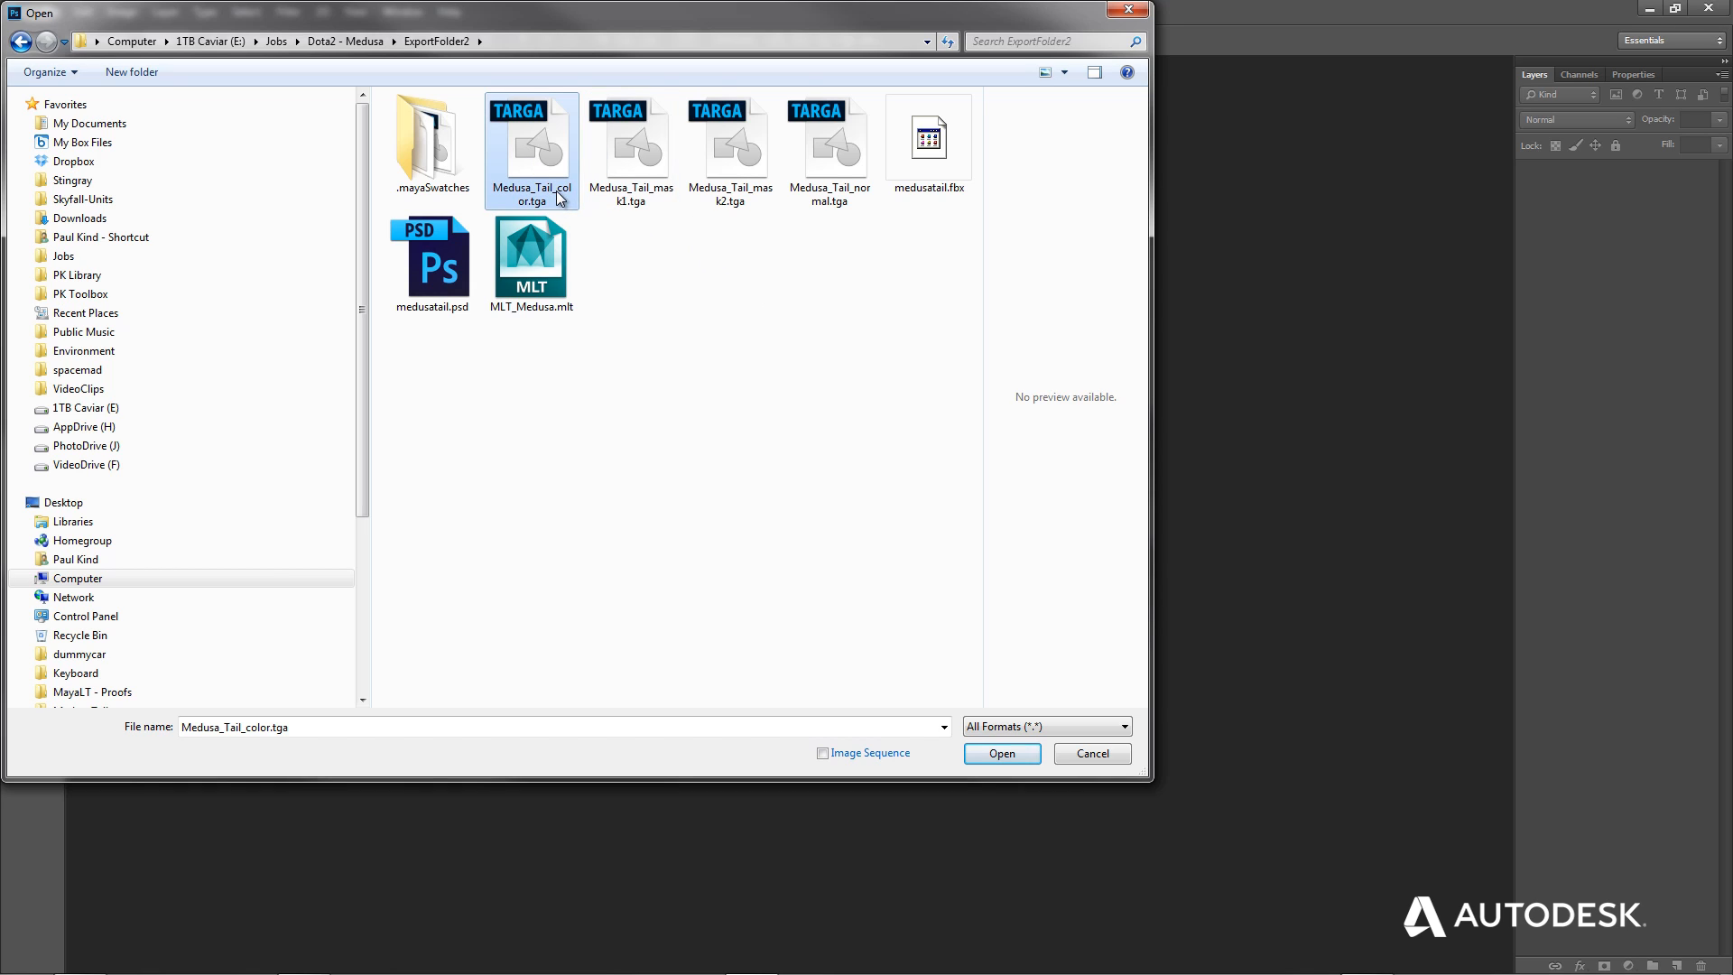
left_click(642, 184)
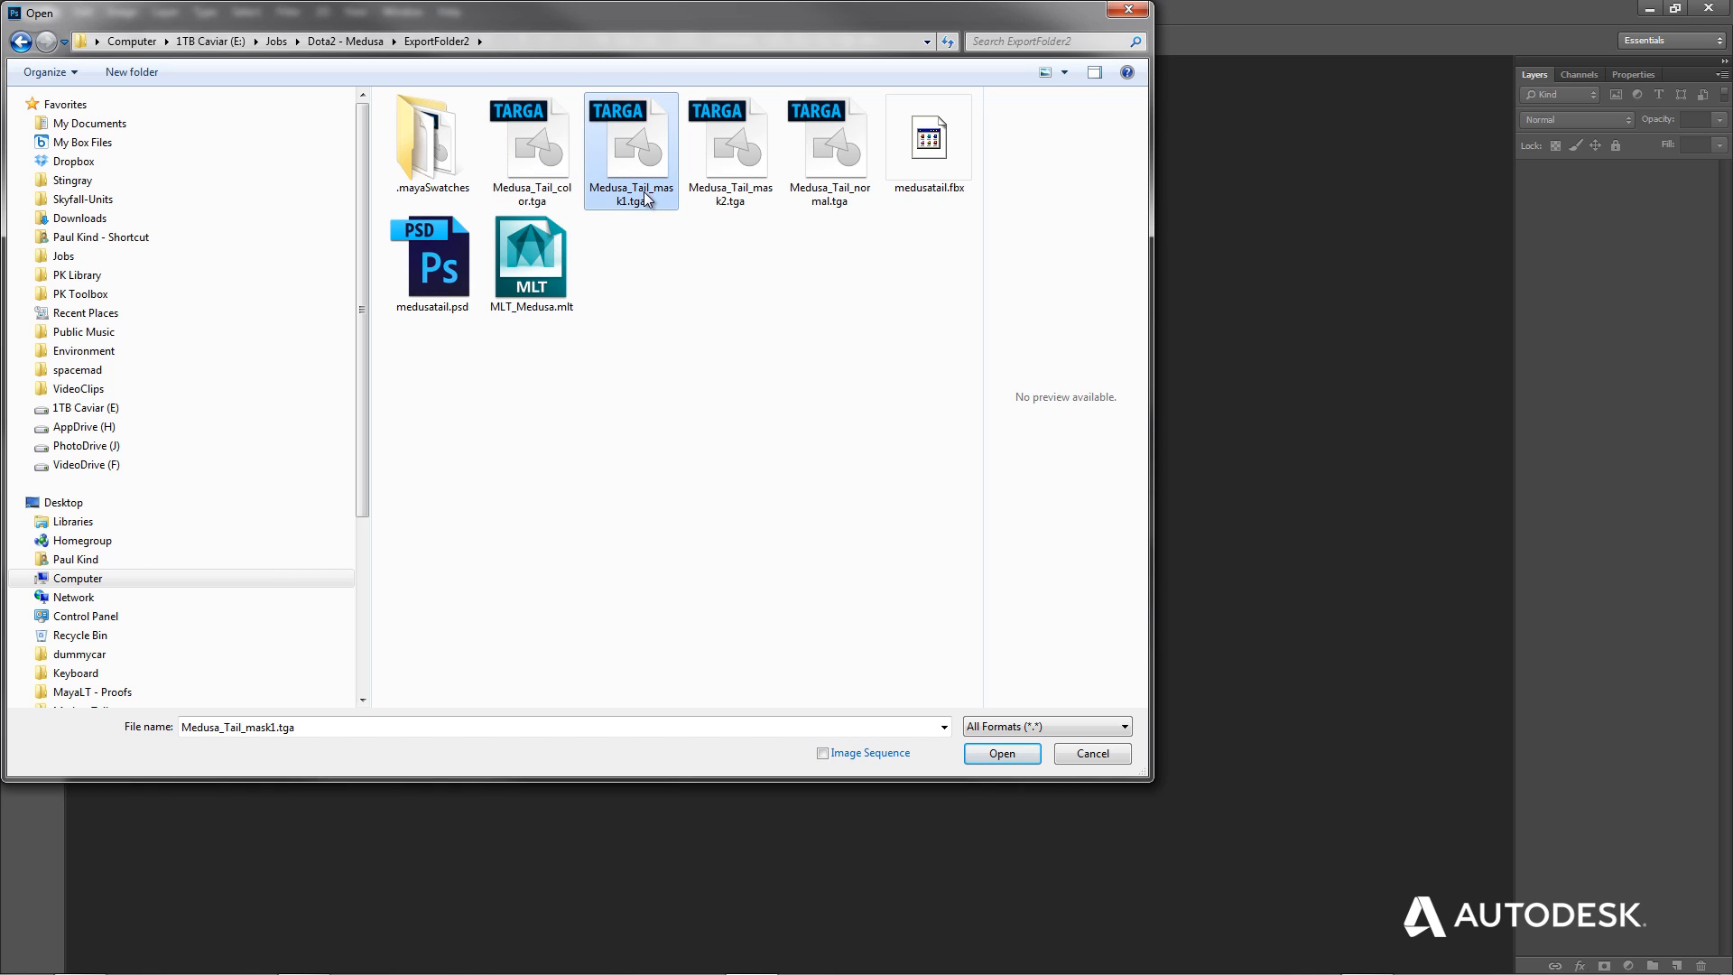
left_click(763, 200)
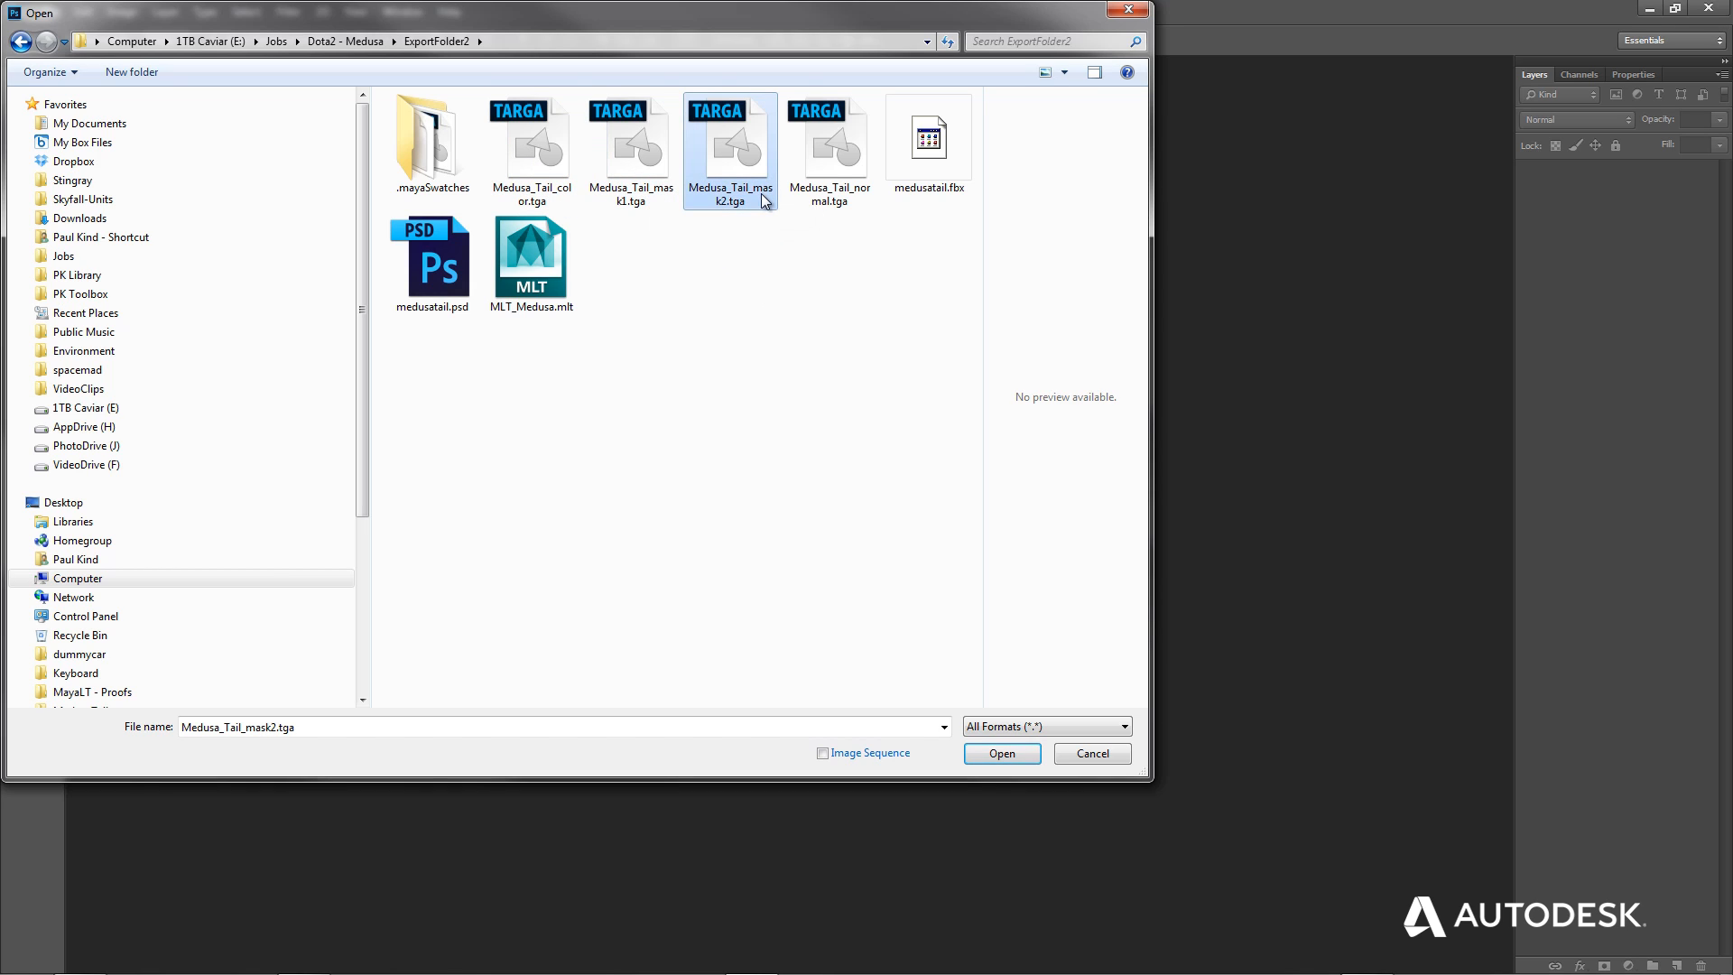
left_click(832, 180)
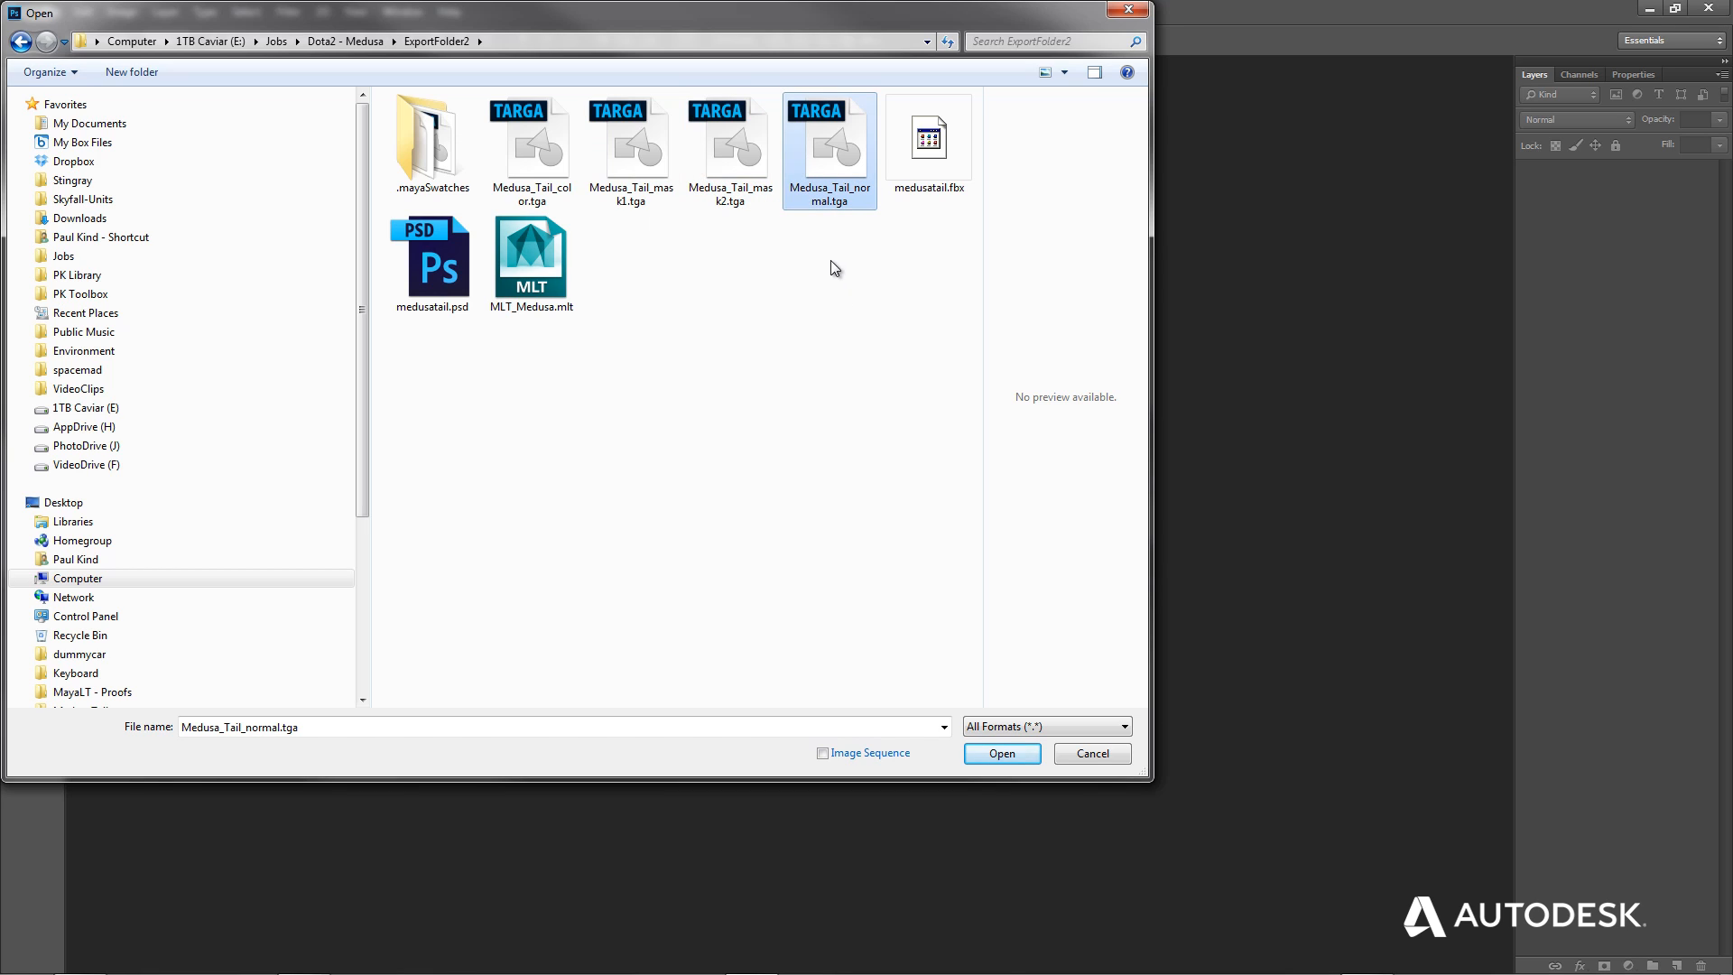
left_click(548, 128)
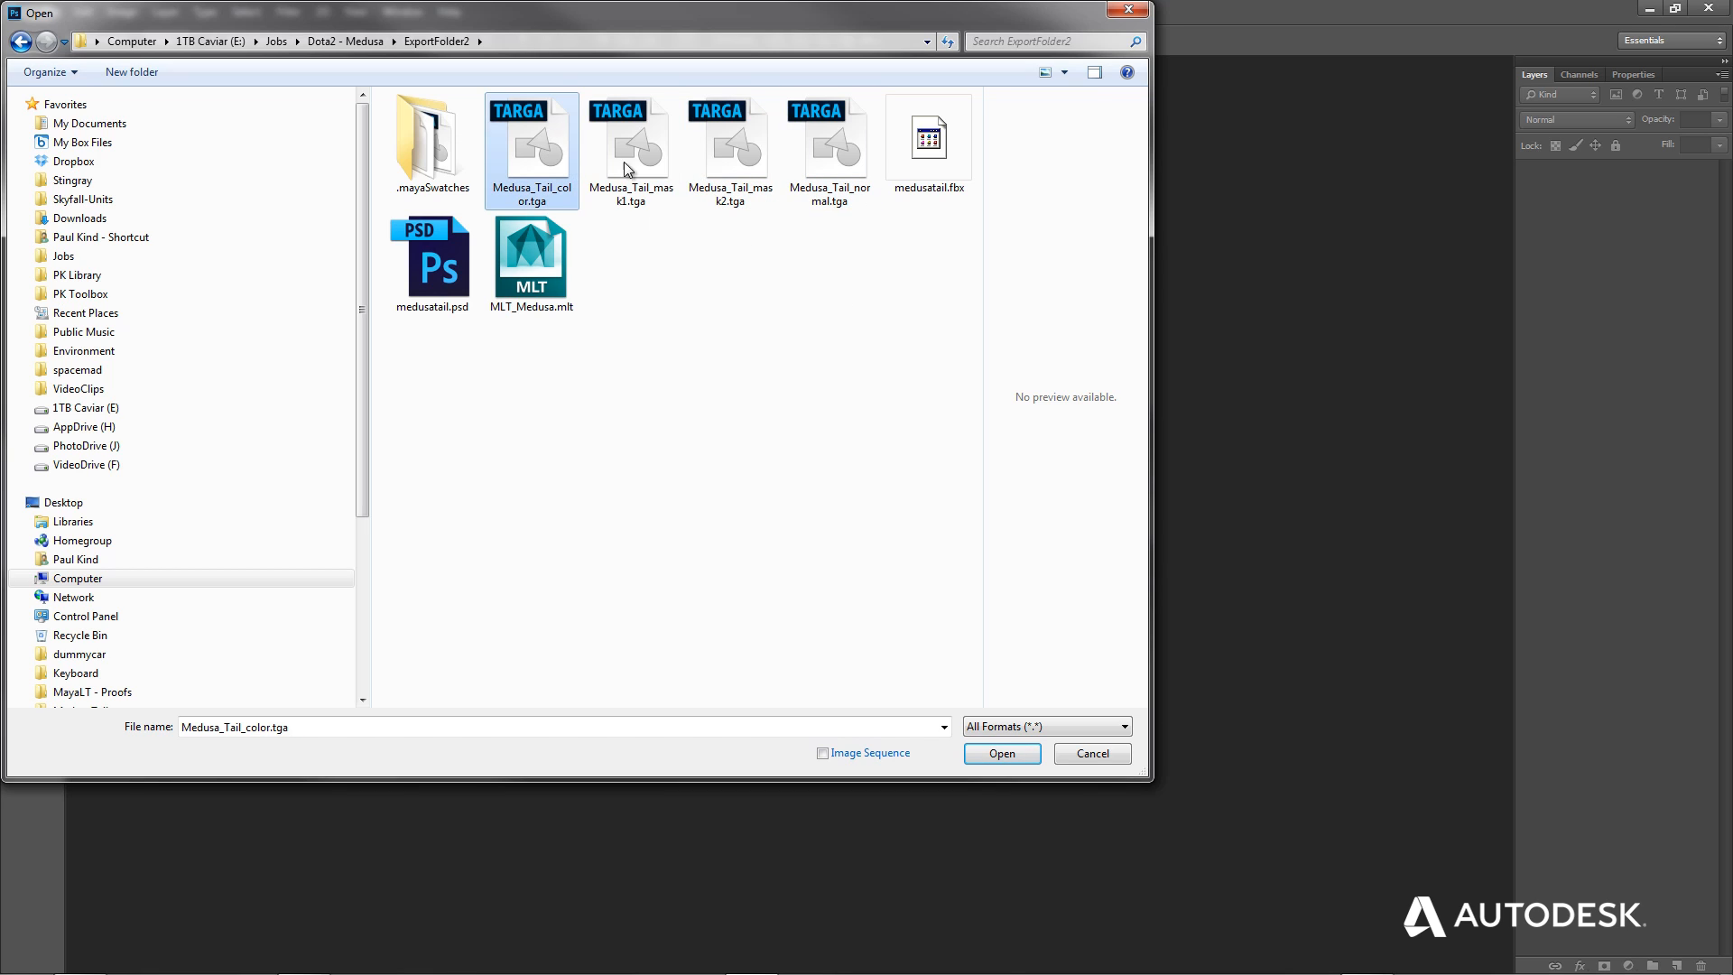
left_click(830, 158, "shift")
left_click(1002, 753)
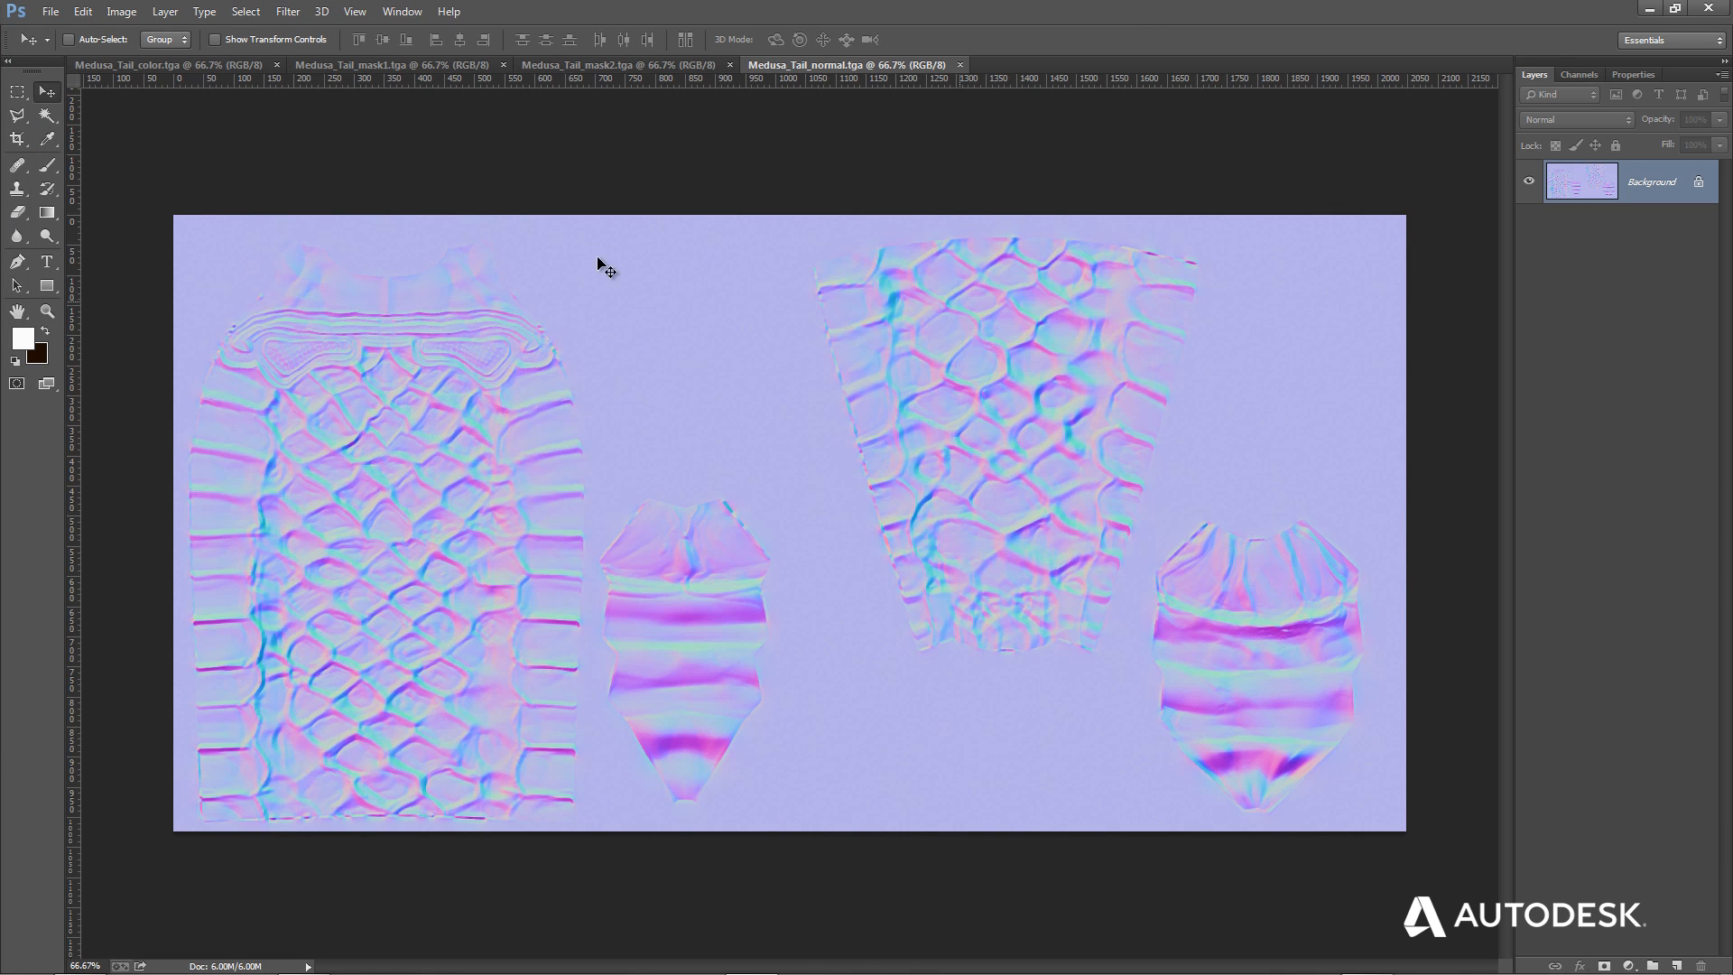
Examine the tail's color texture and the individual color channels of Medusa_Tail_mask1.tga.
left_click(171, 65)
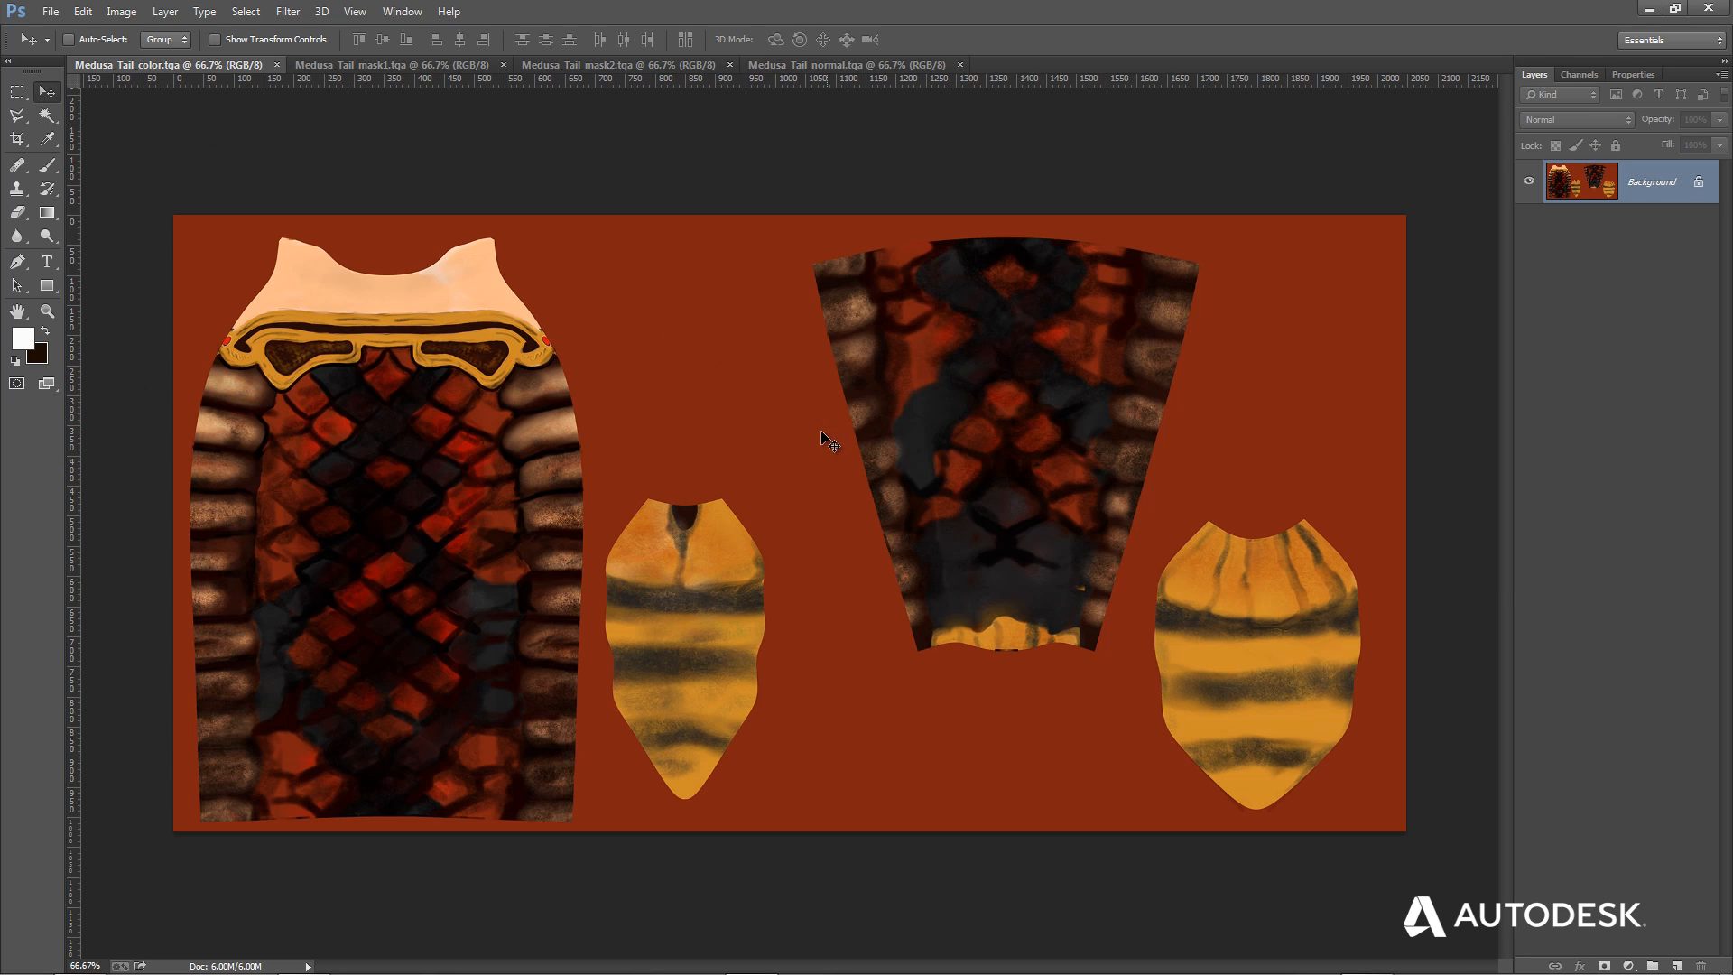
left_click(347, 70)
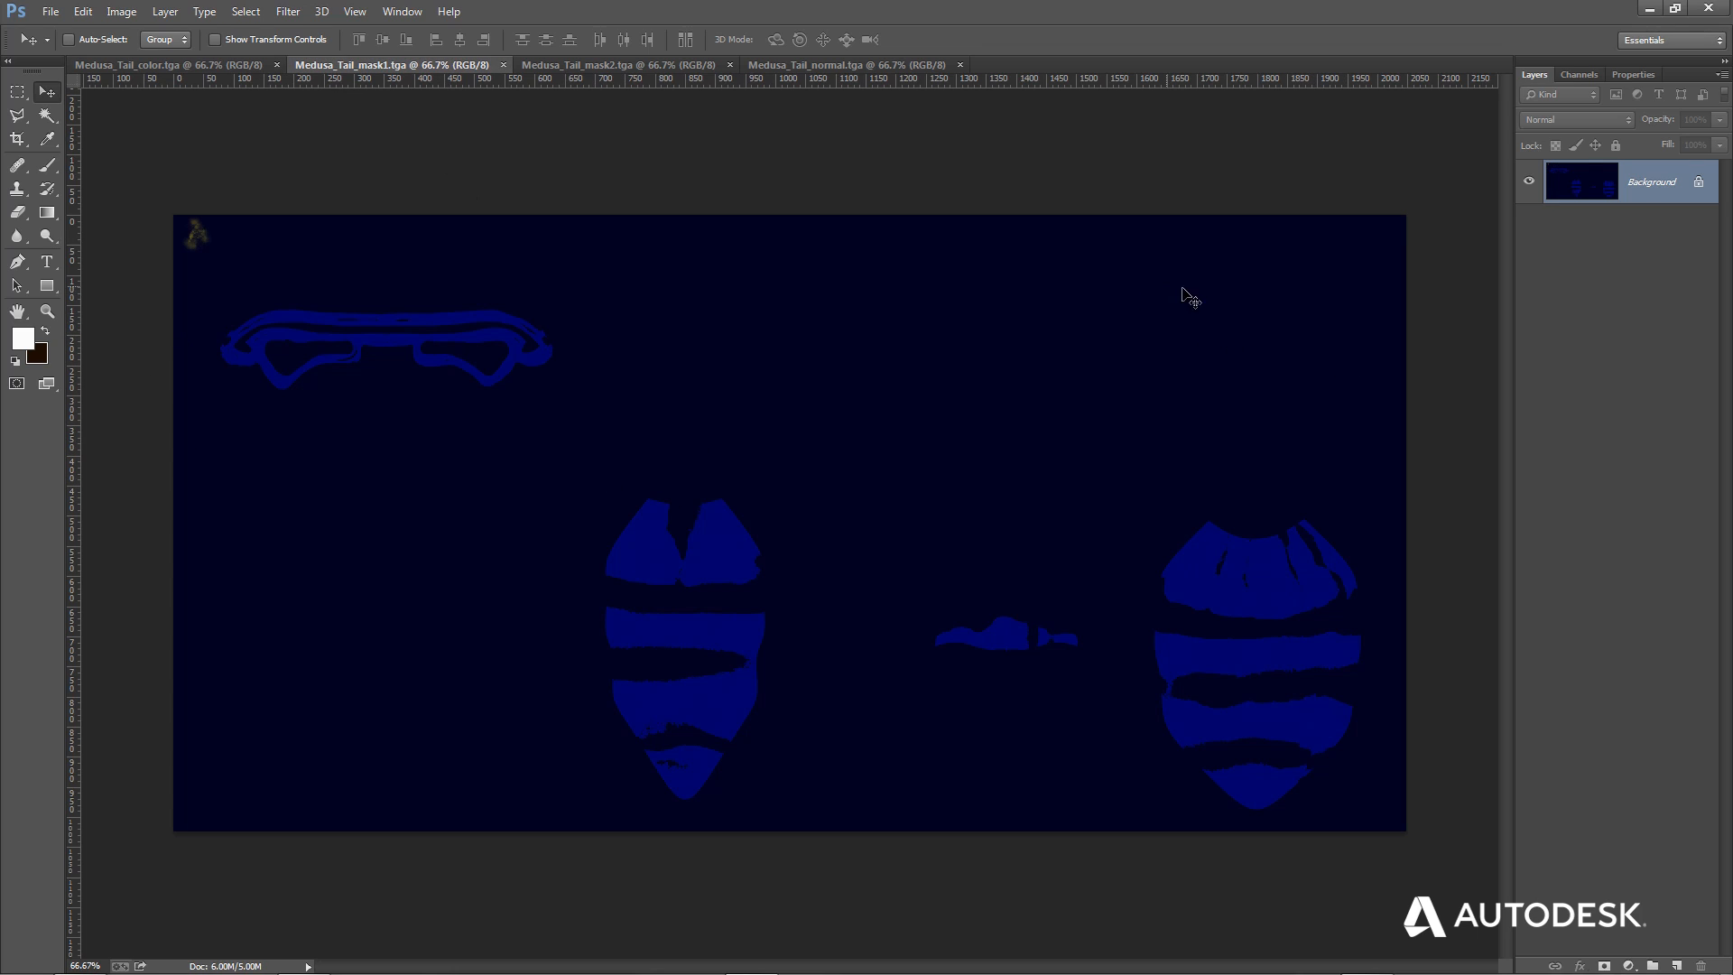
left_click(1580, 75)
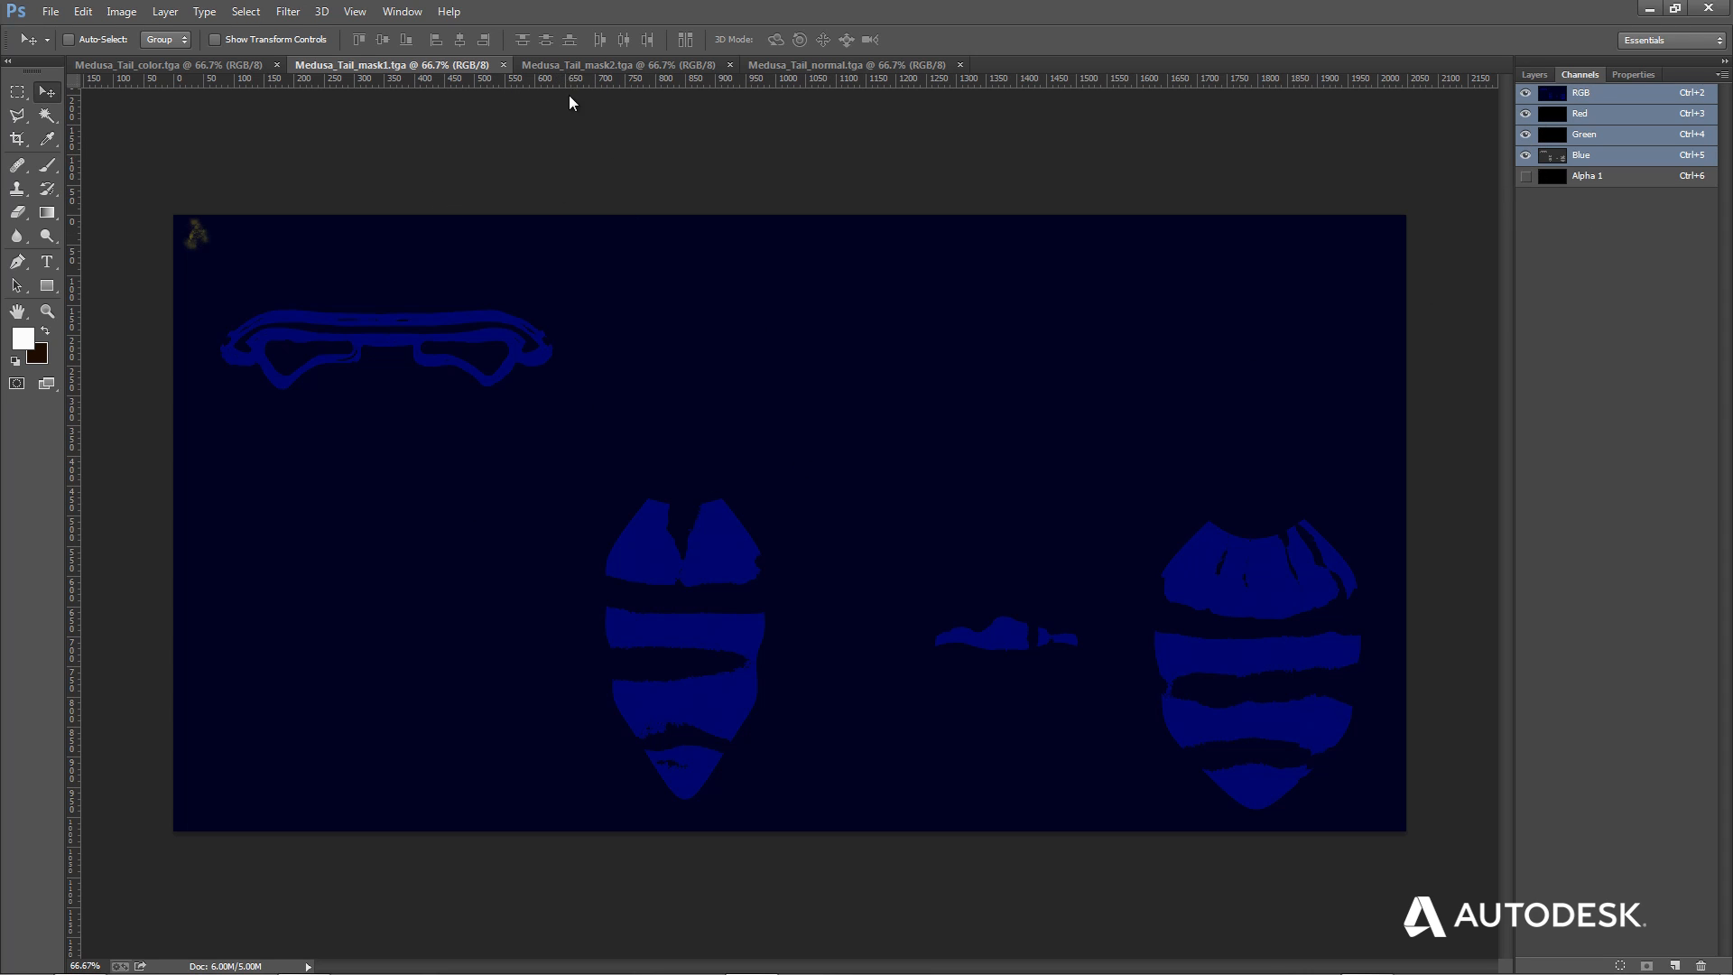
left_click(1526, 135)
left_click(1525, 114)
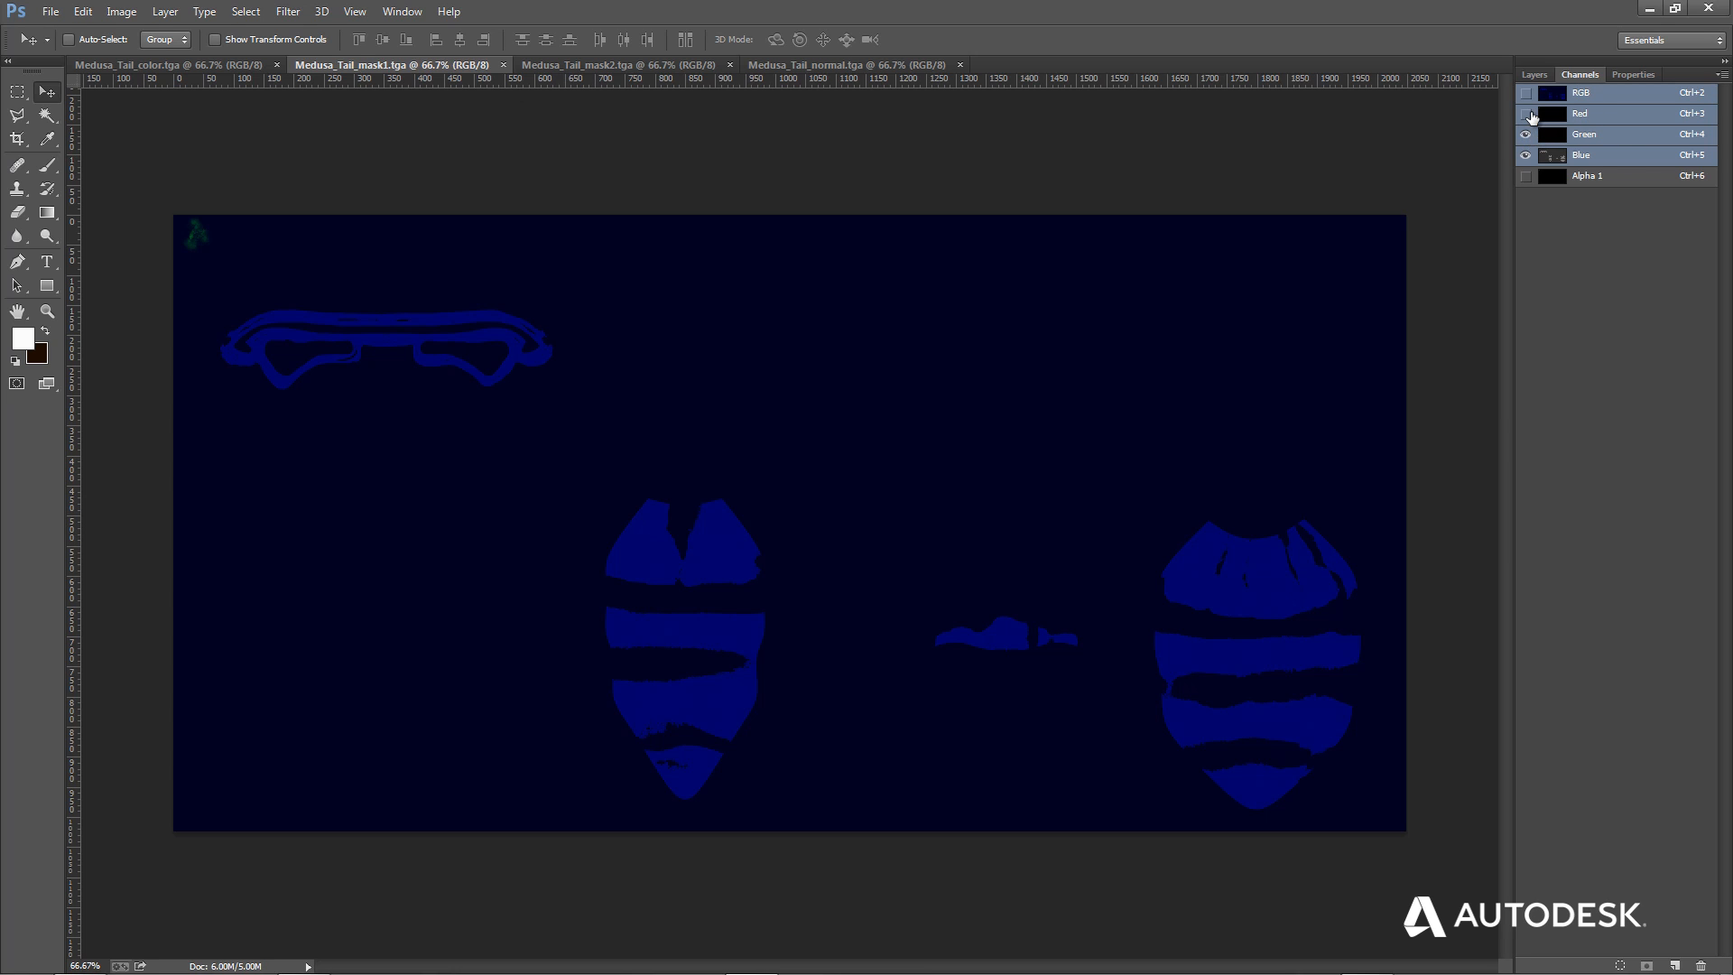
left_click(1527, 114)
key("ctrl+5")
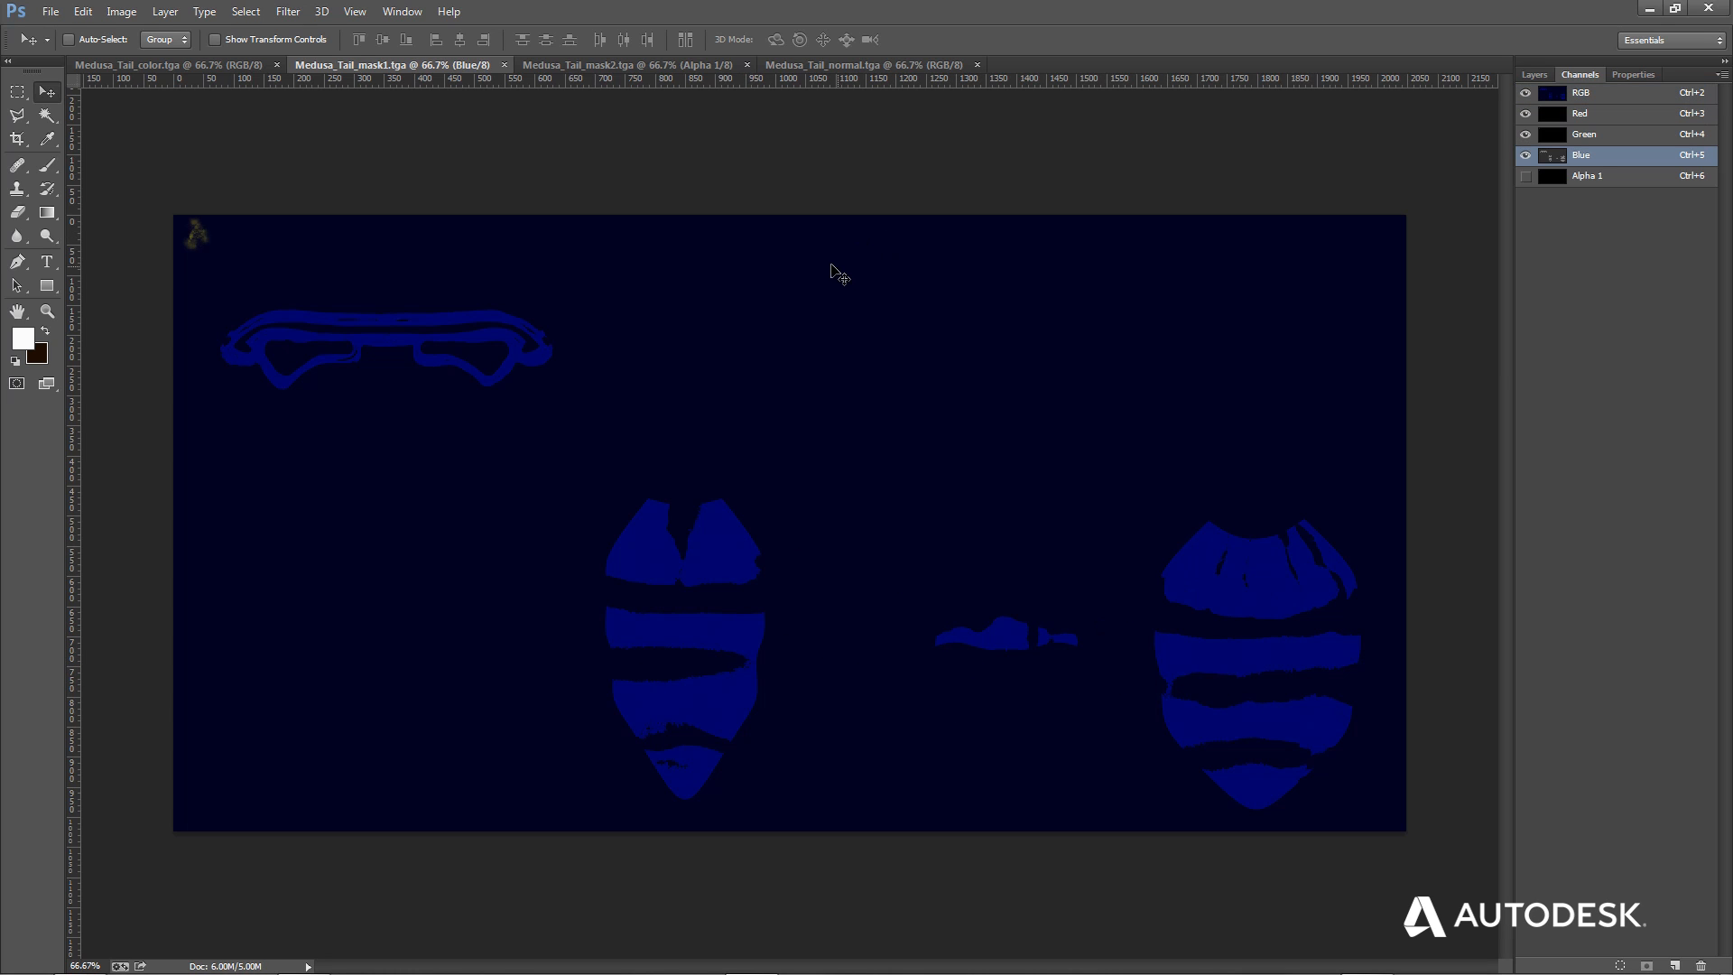
Compare Medusa_Tail_mask2.tga with Medusa_Tail_mask1.tga and return to the mask 2 texture.
left_click(625, 68)
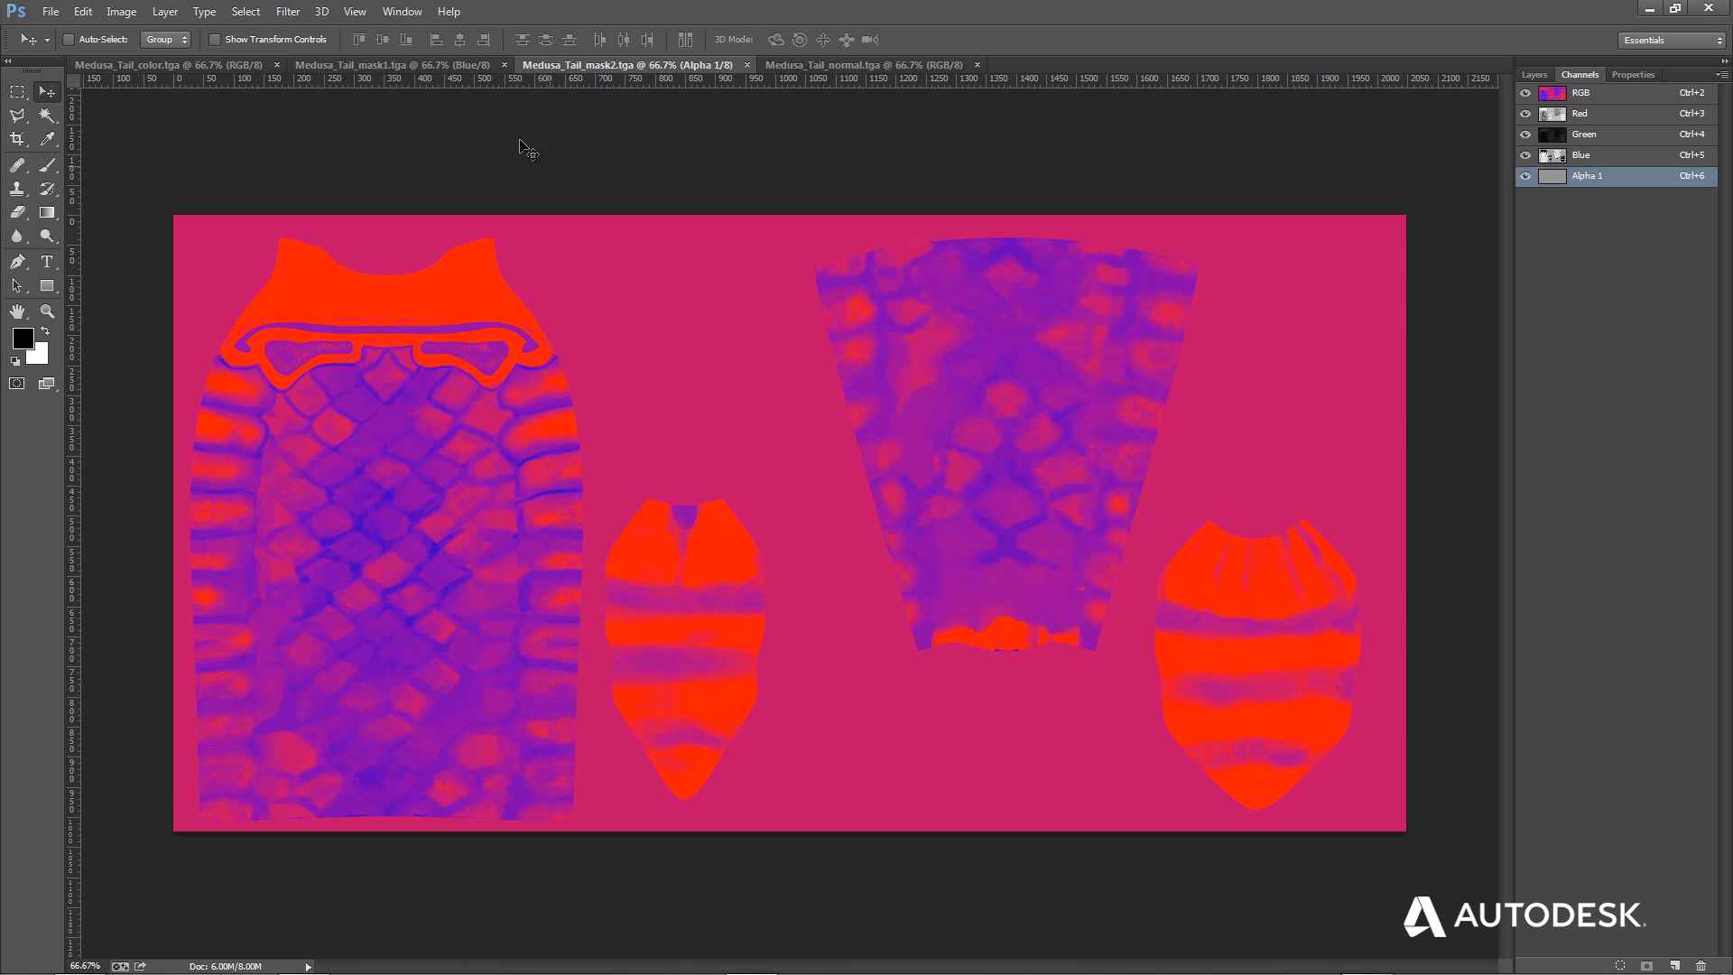
left_click(392, 65)
left_click(613, 63)
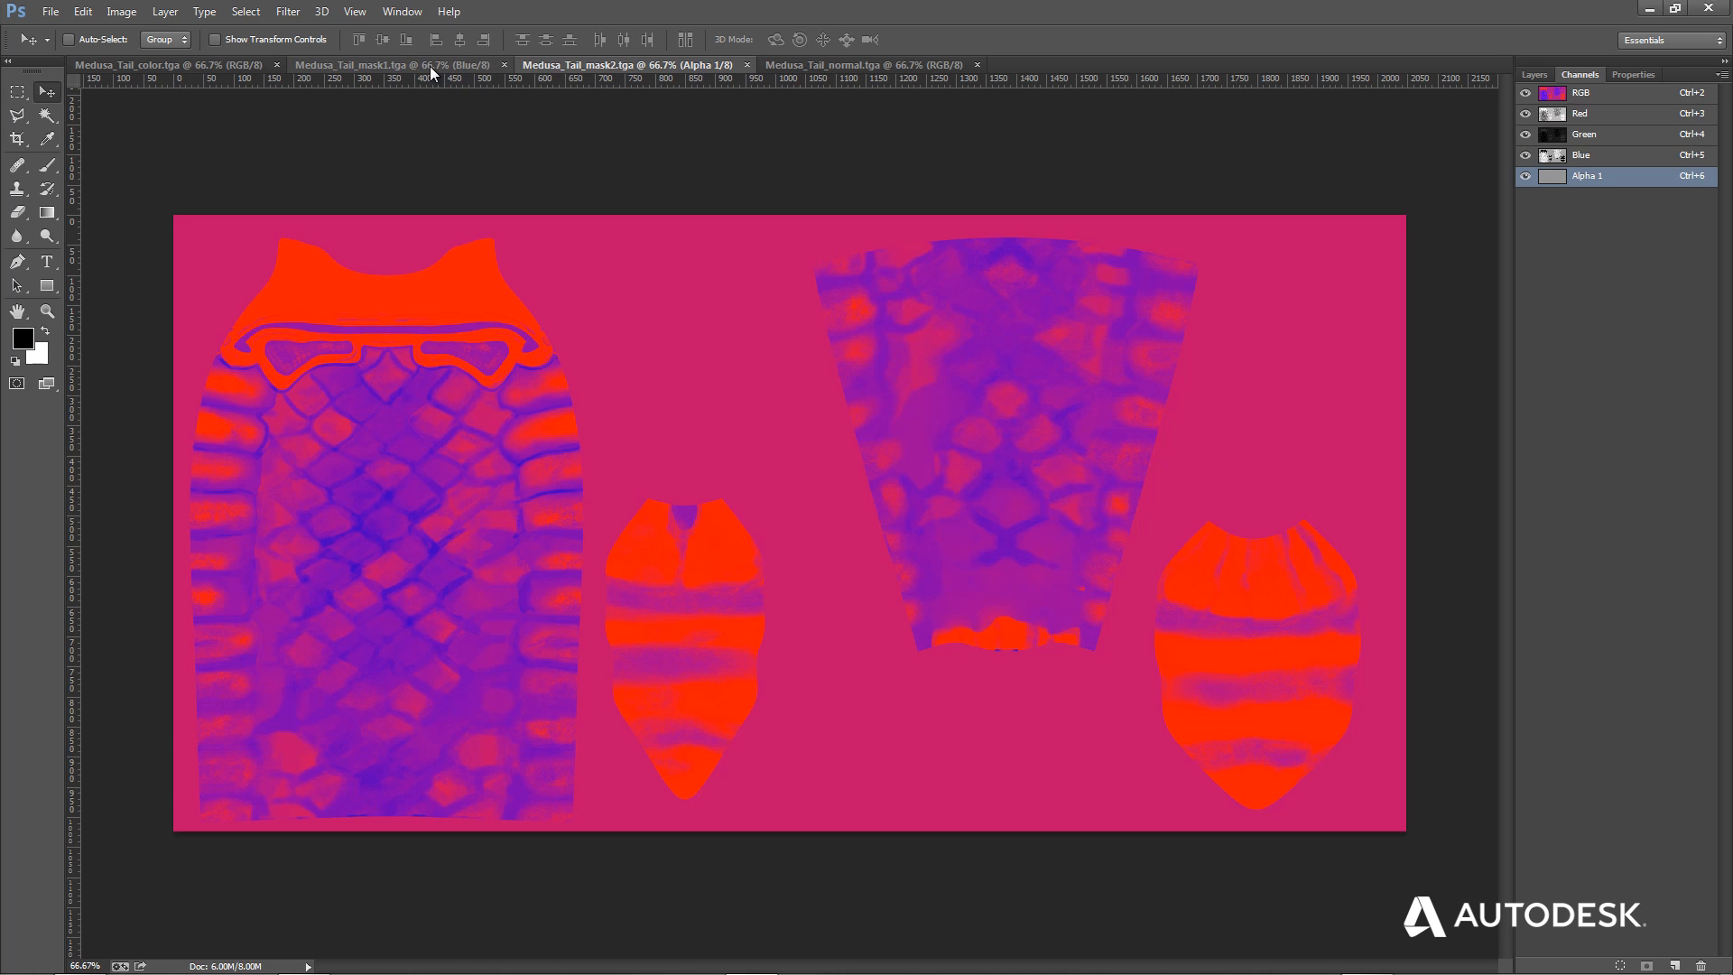
Compare Medusa_Tail_mask1.tga with Medusa_Tail_mask2.tga and examine the red, green and blue channels of the mask 1 texture.
left_click(430, 68)
left_click(608, 68)
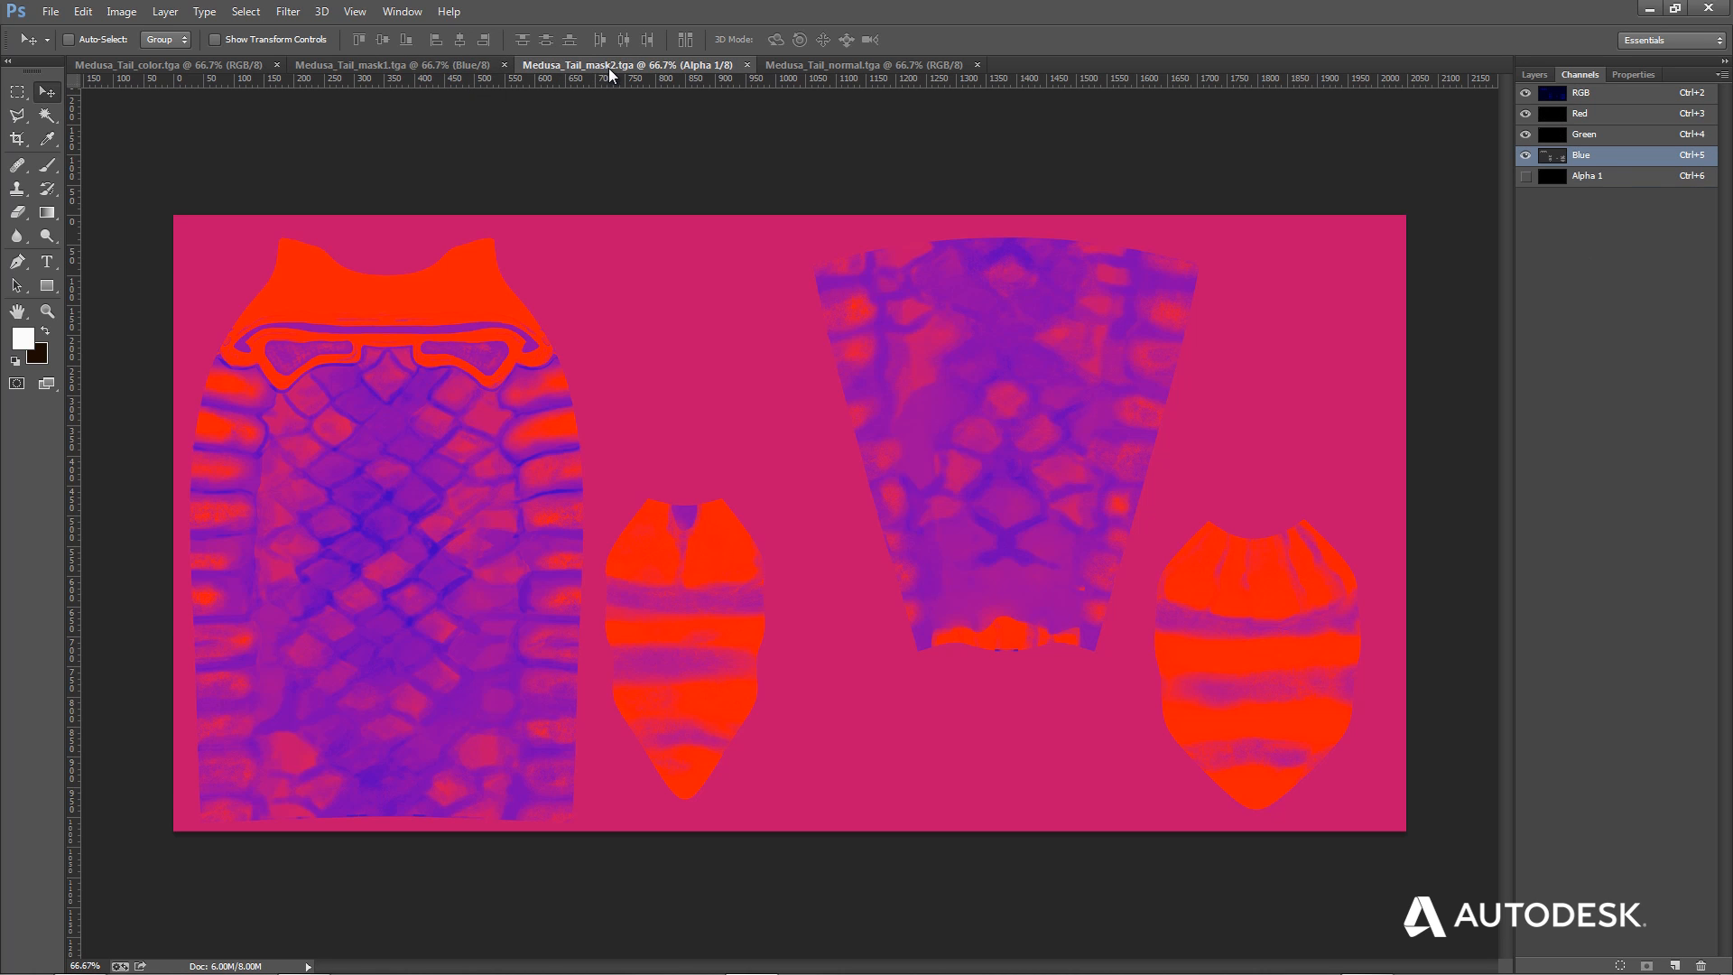
left_click(421, 65)
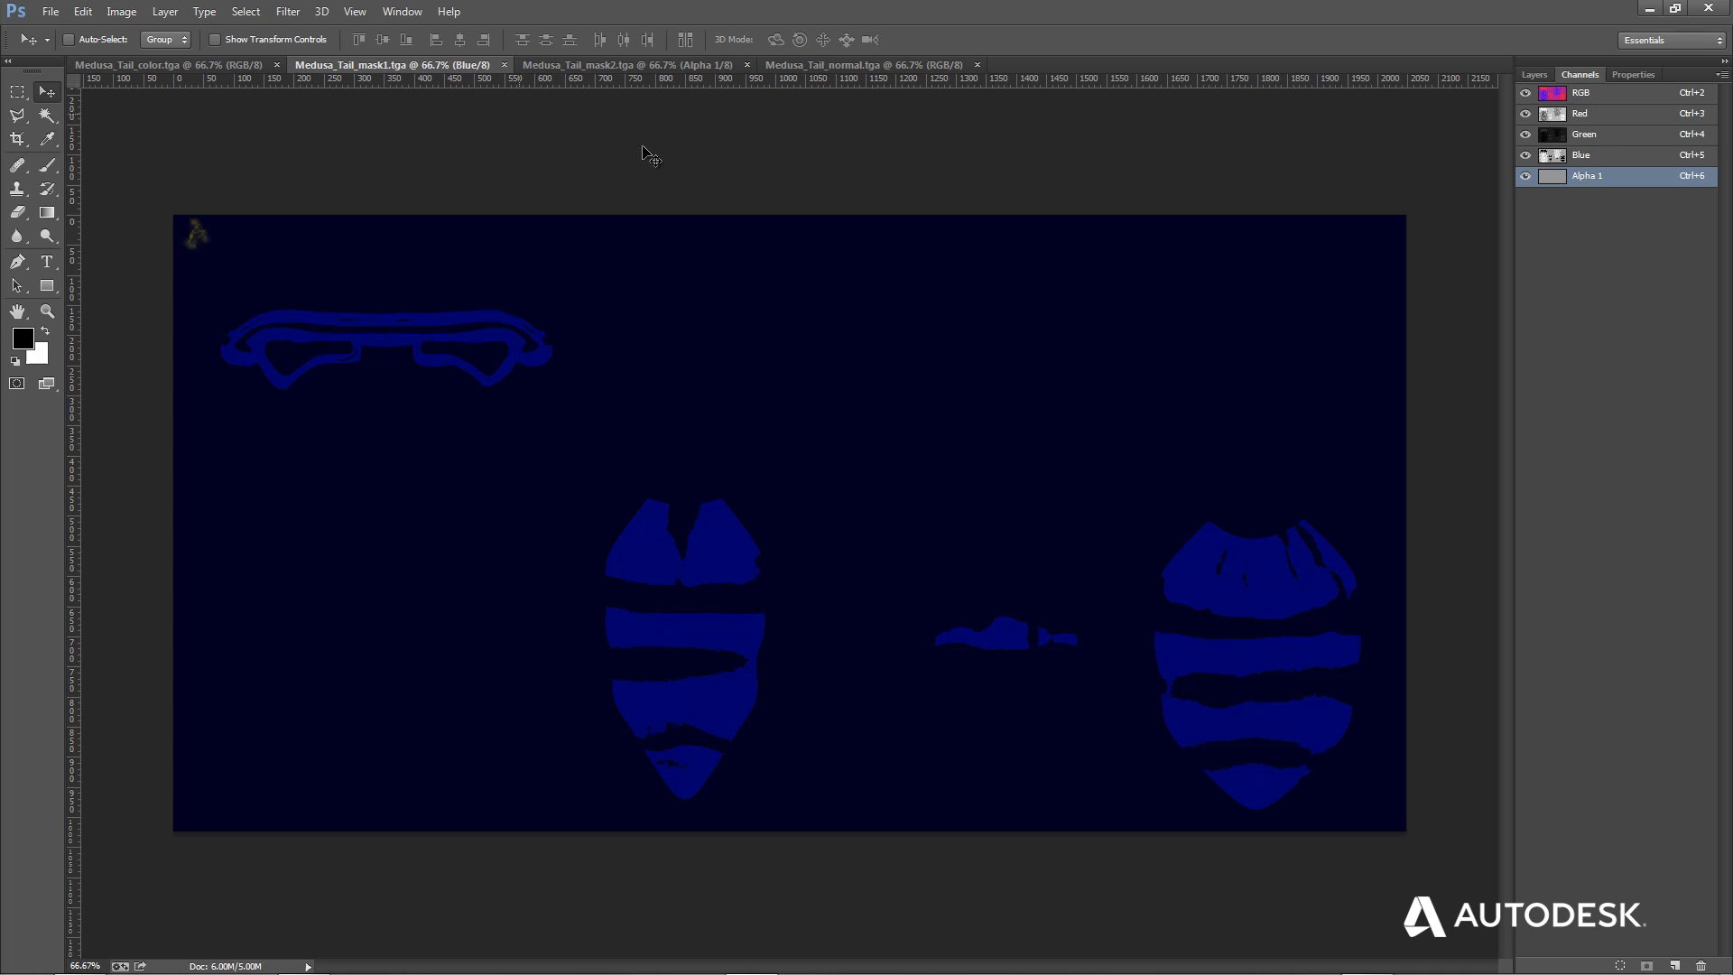
left_click(1599, 119)
left_click(1589, 139)
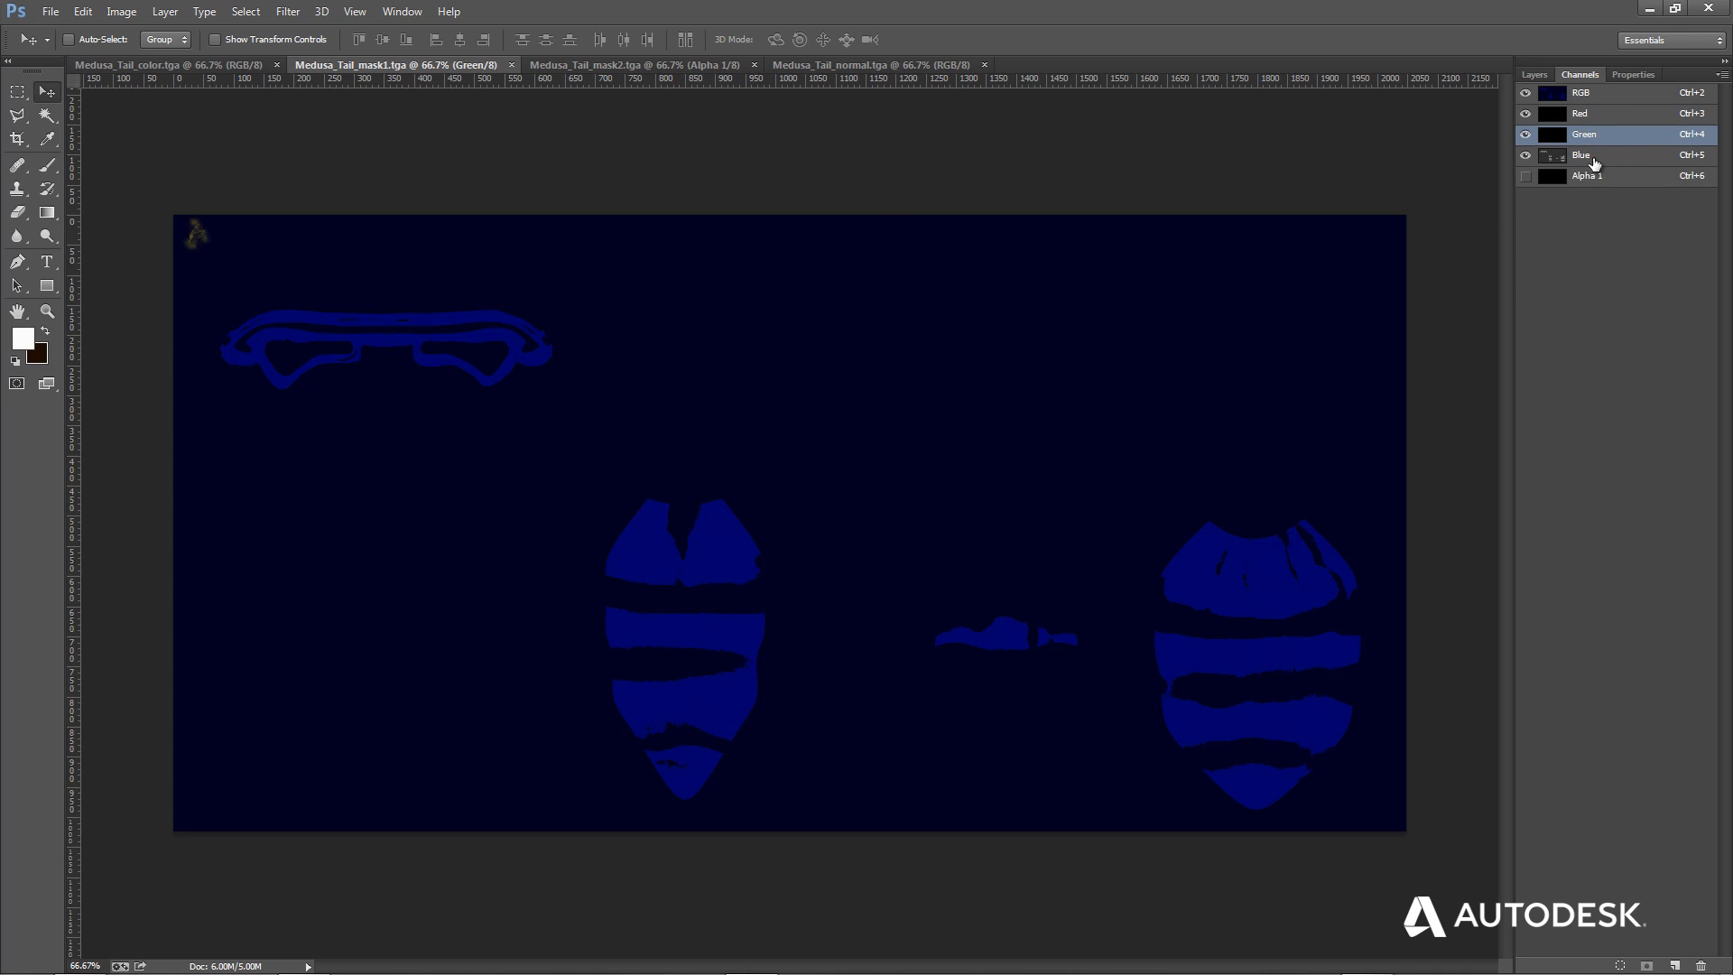
left_click(1596, 159)
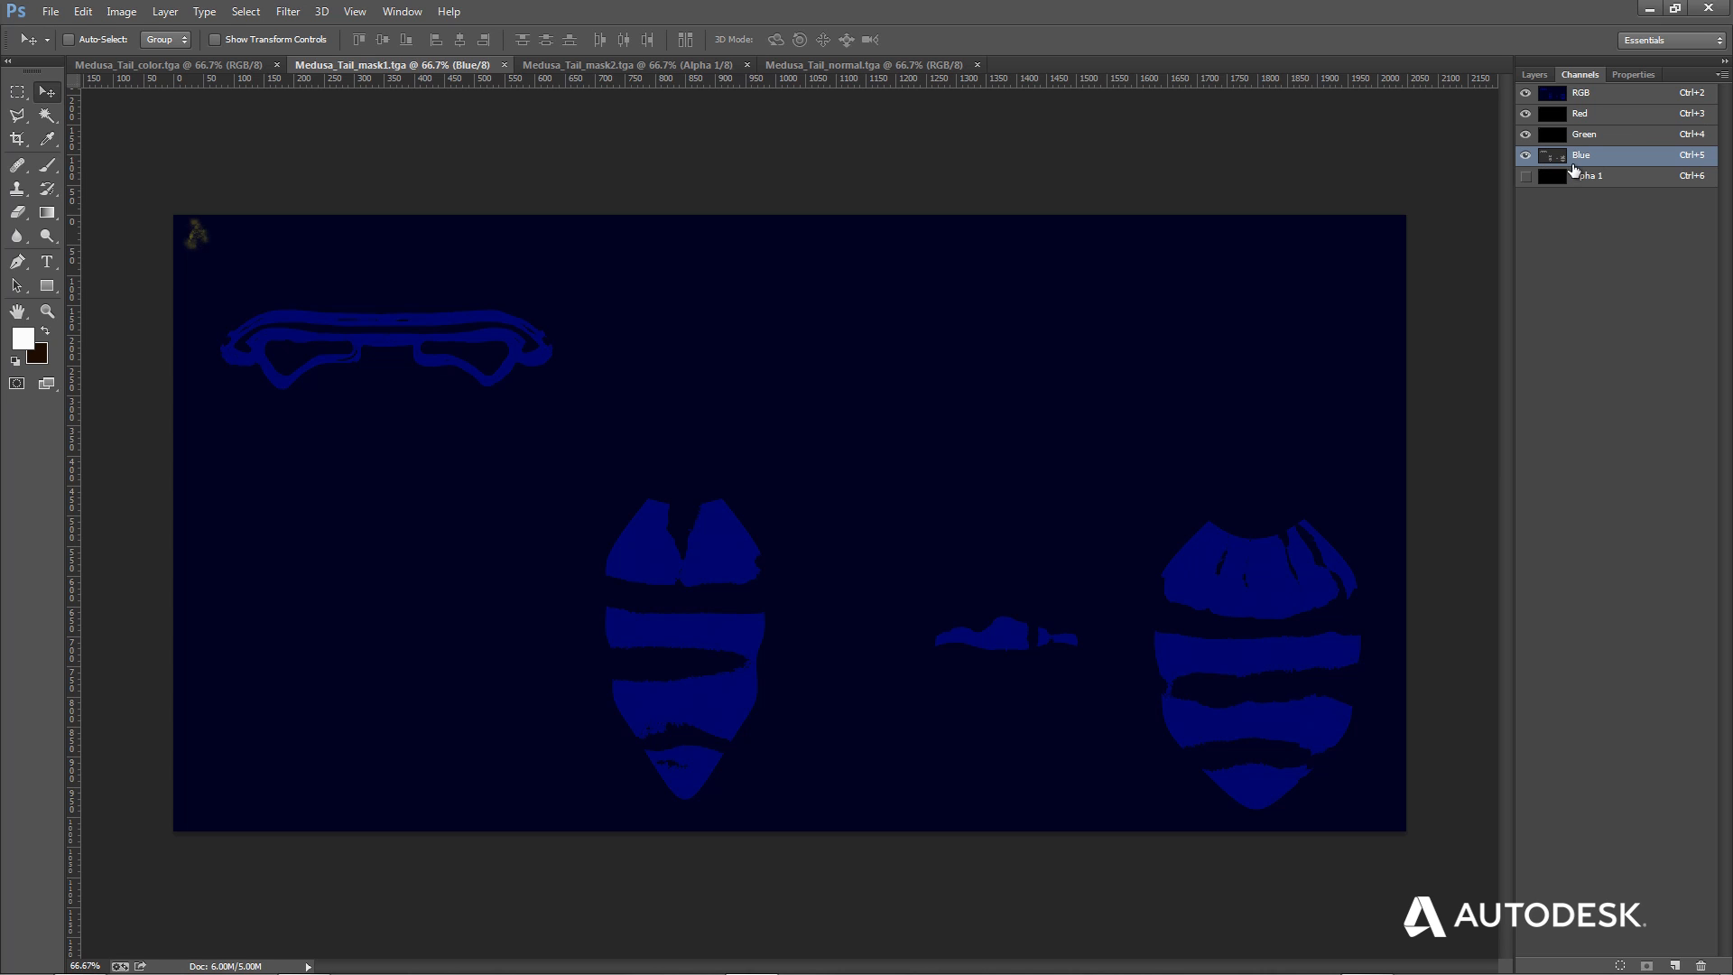
Examine the red, blue, alpha and green channels of Medusa_Tail_mask2.tga.
left_click(588, 64)
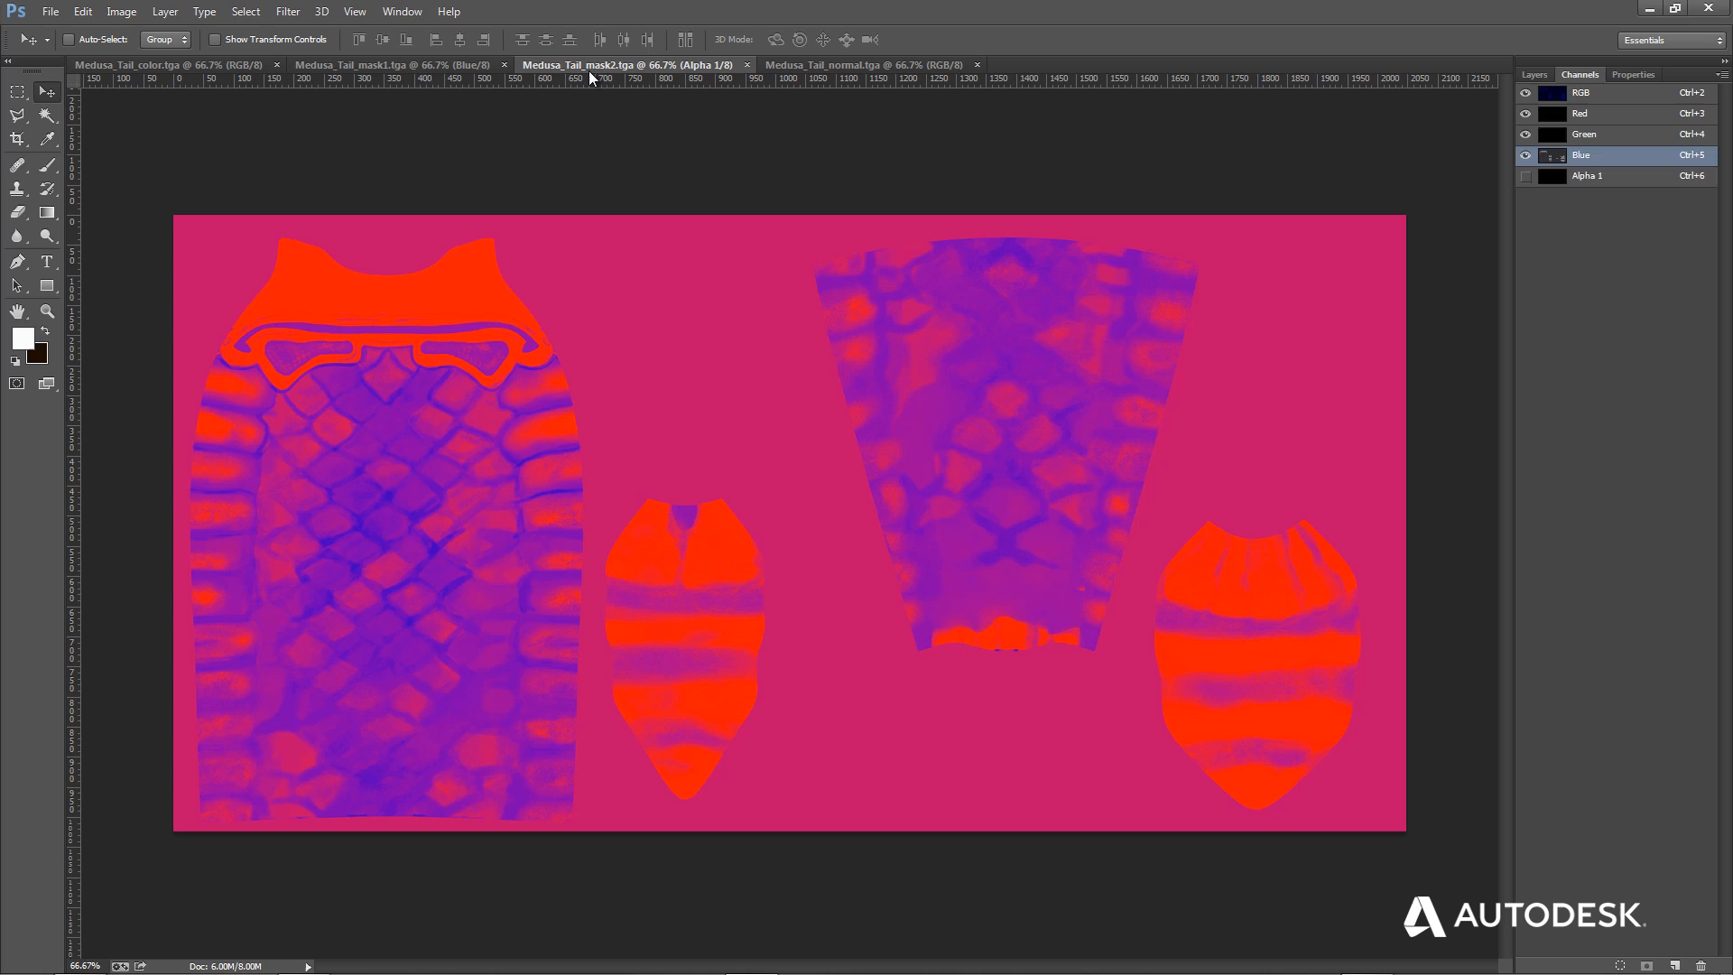
left_click(1580, 117)
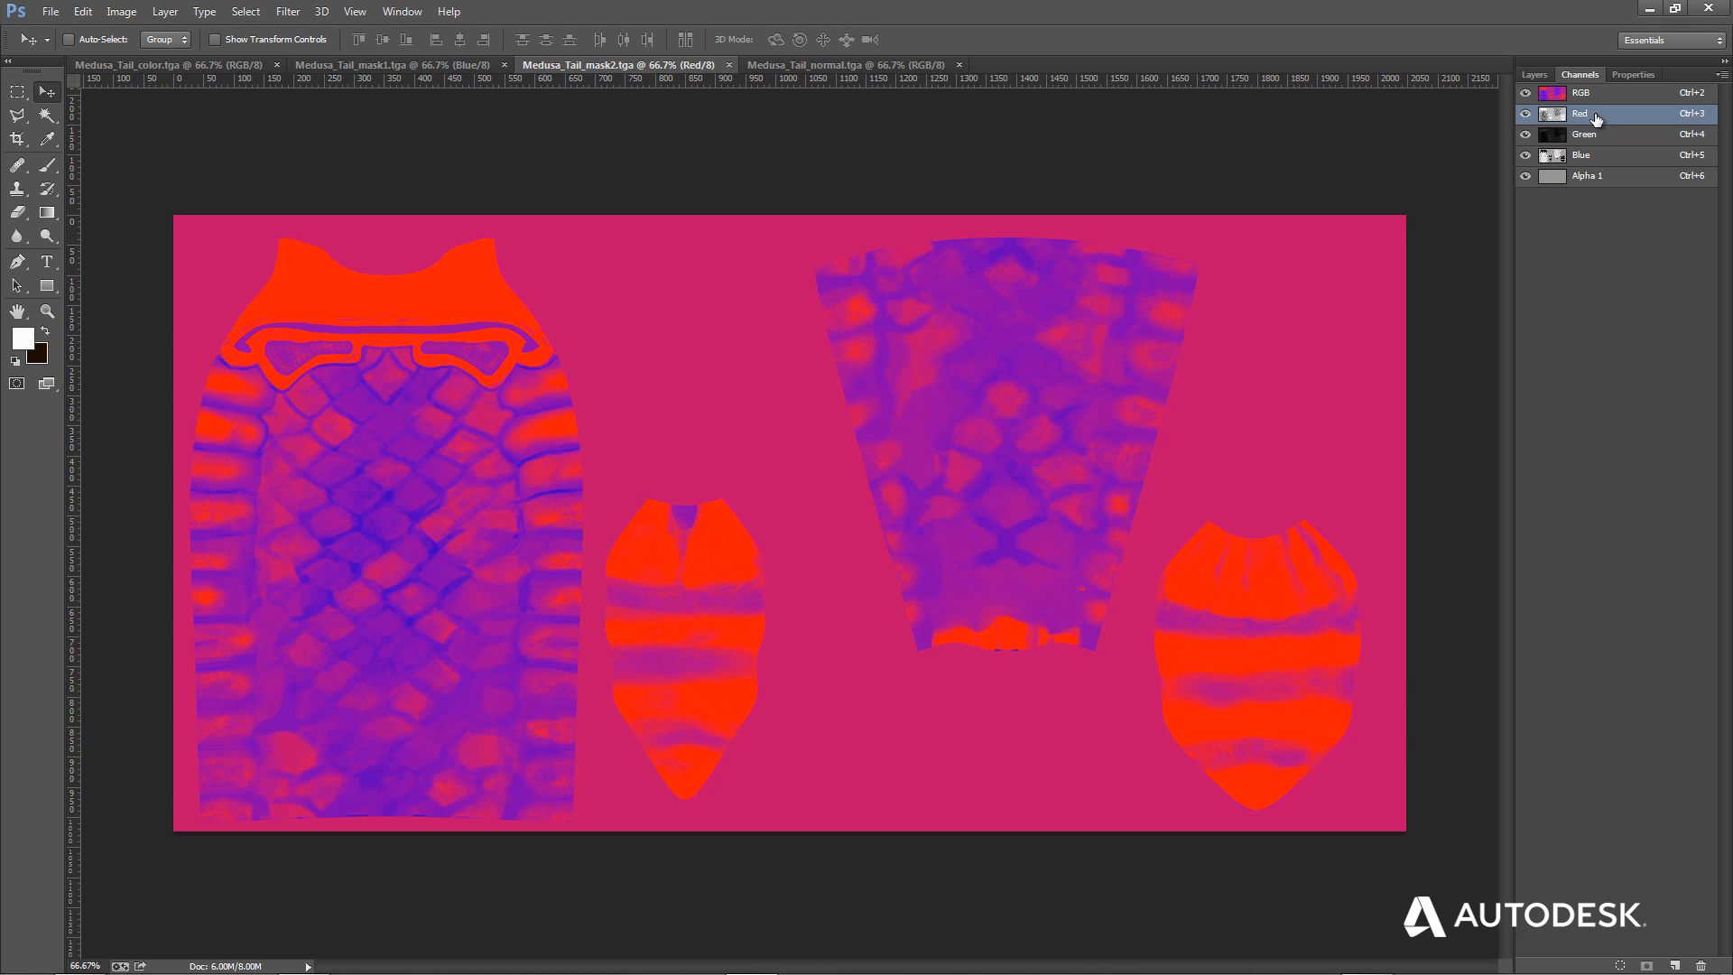
left_click(1572, 162)
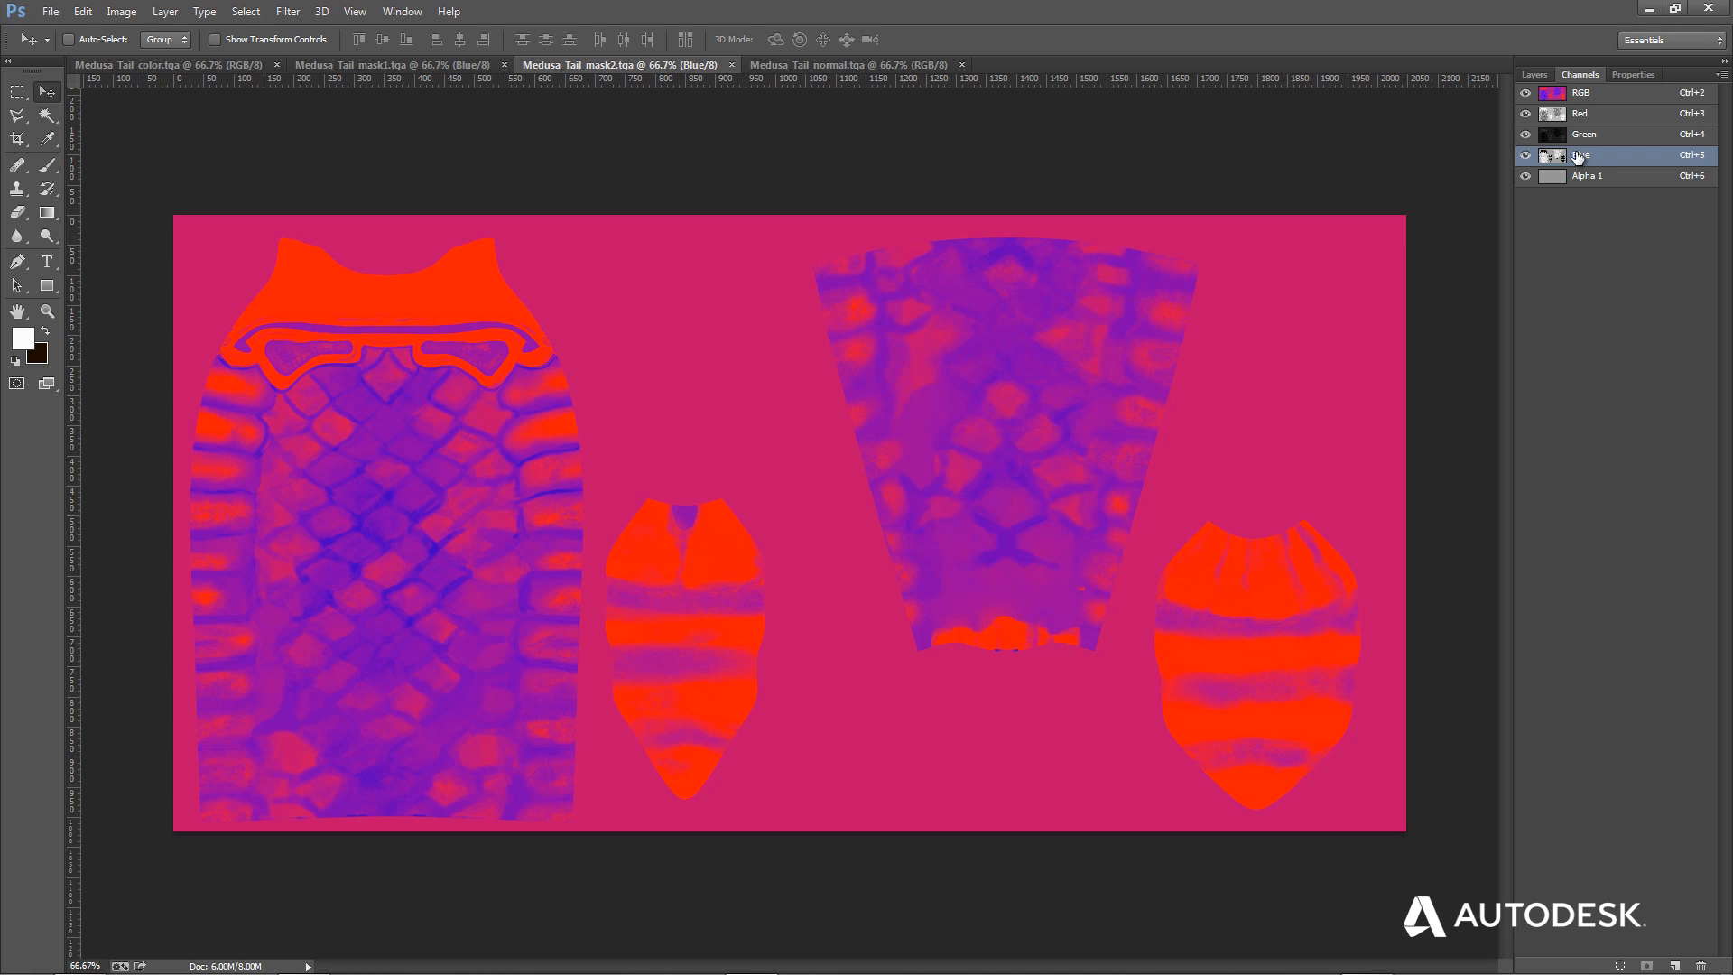
left_click(1586, 178)
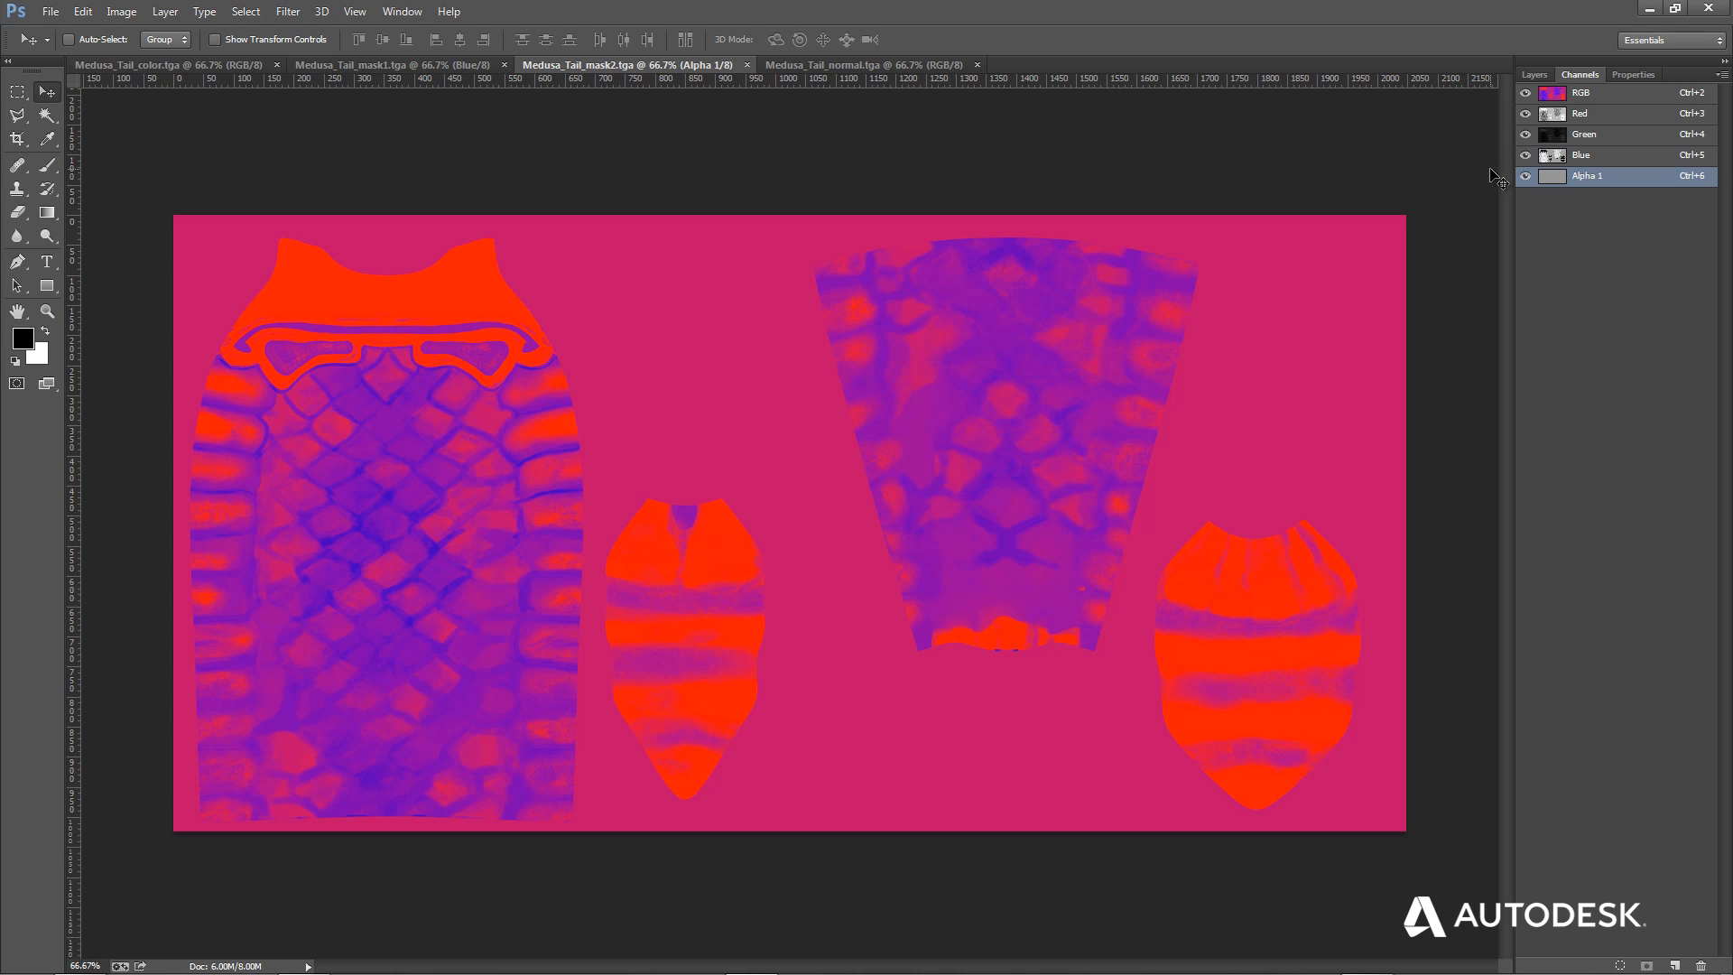
left_click(1552, 137)
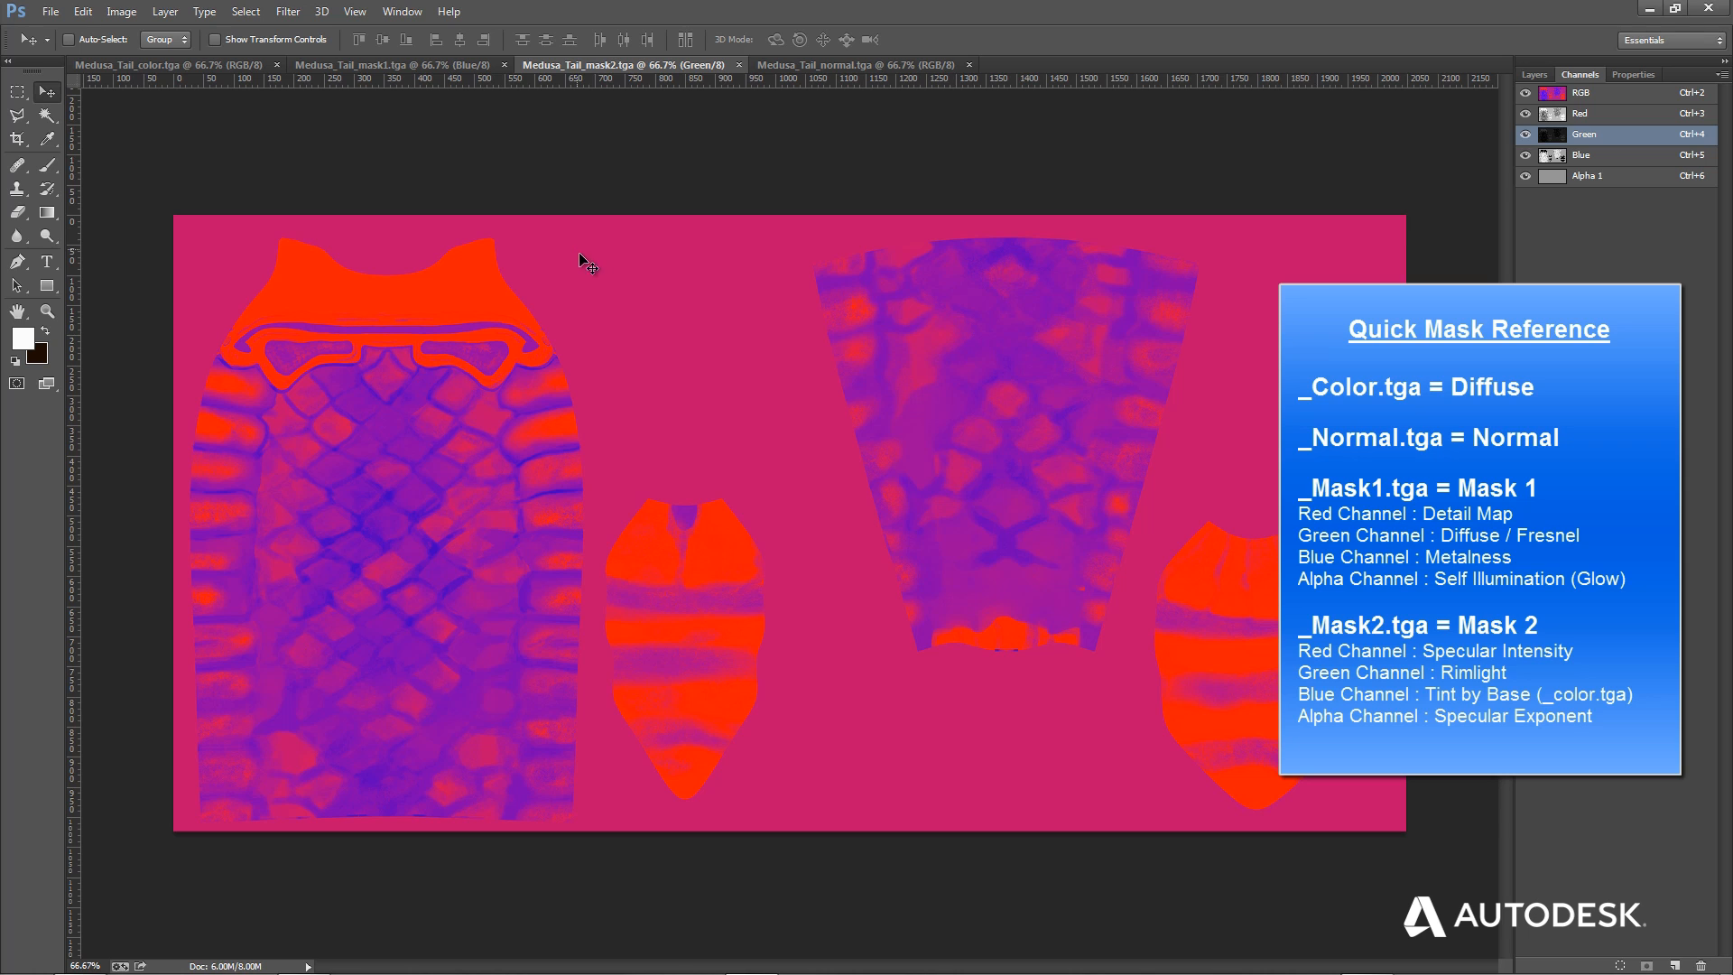
Review the tail's normal, color, mask 1 and mask 2 textures in turn, ending on the normal map.
left_click(809, 68)
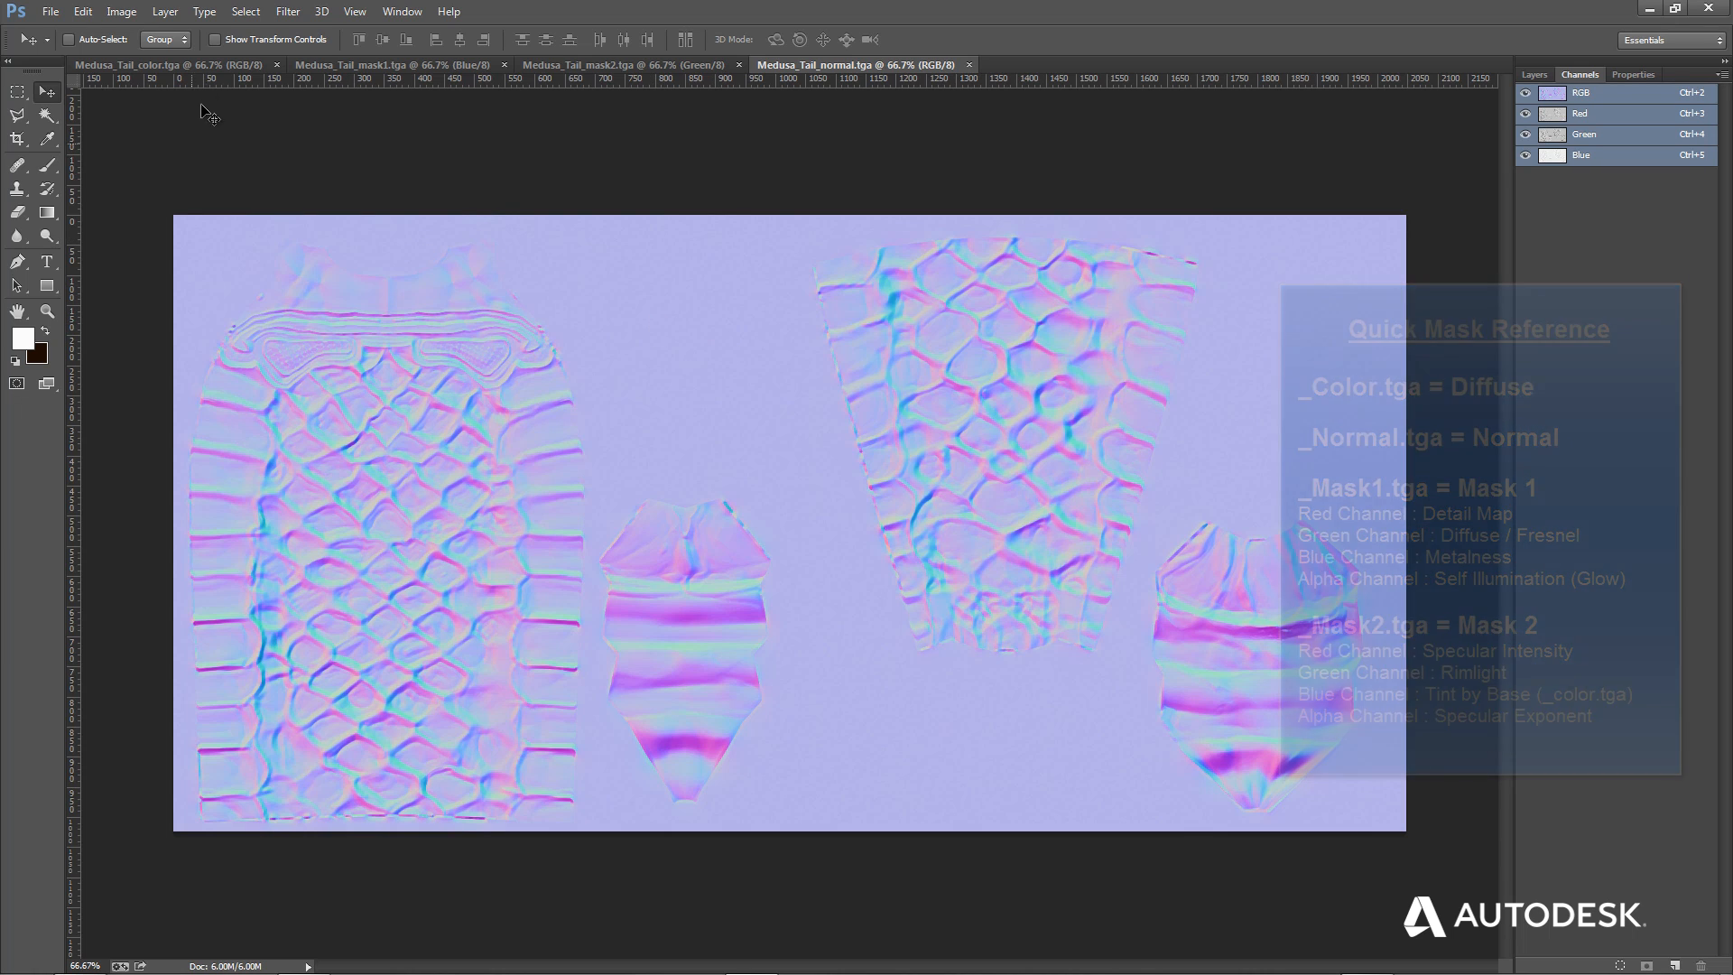
left_click(264, 67)
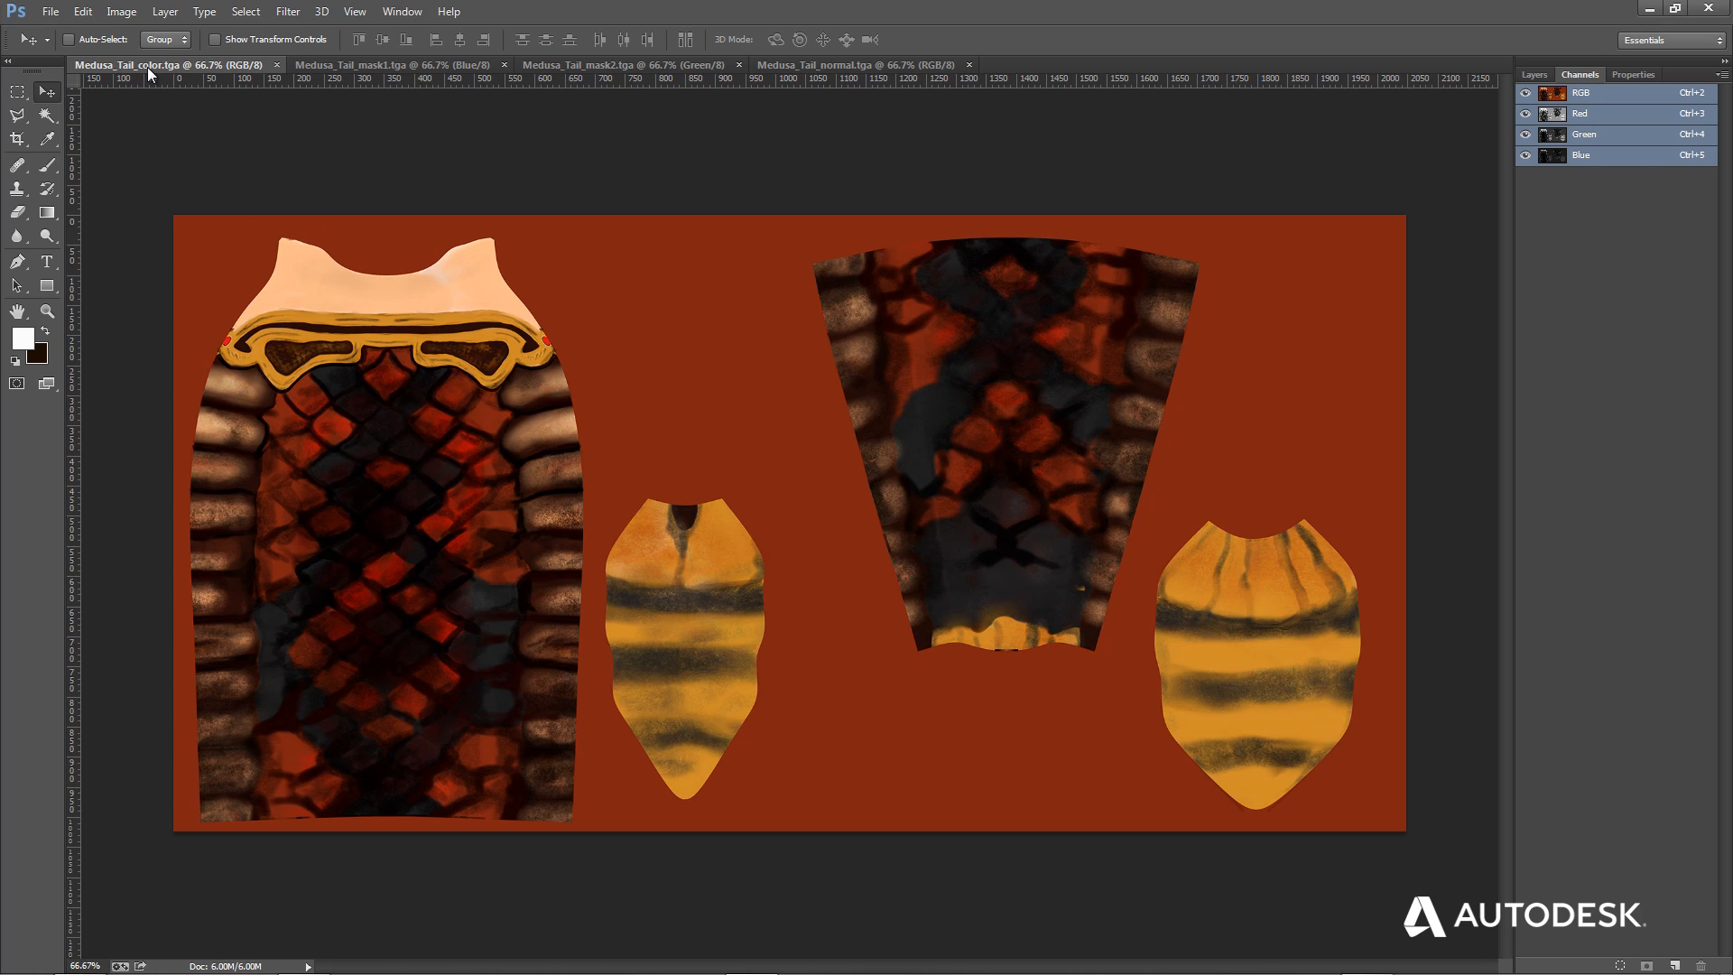
left_click(346, 66)
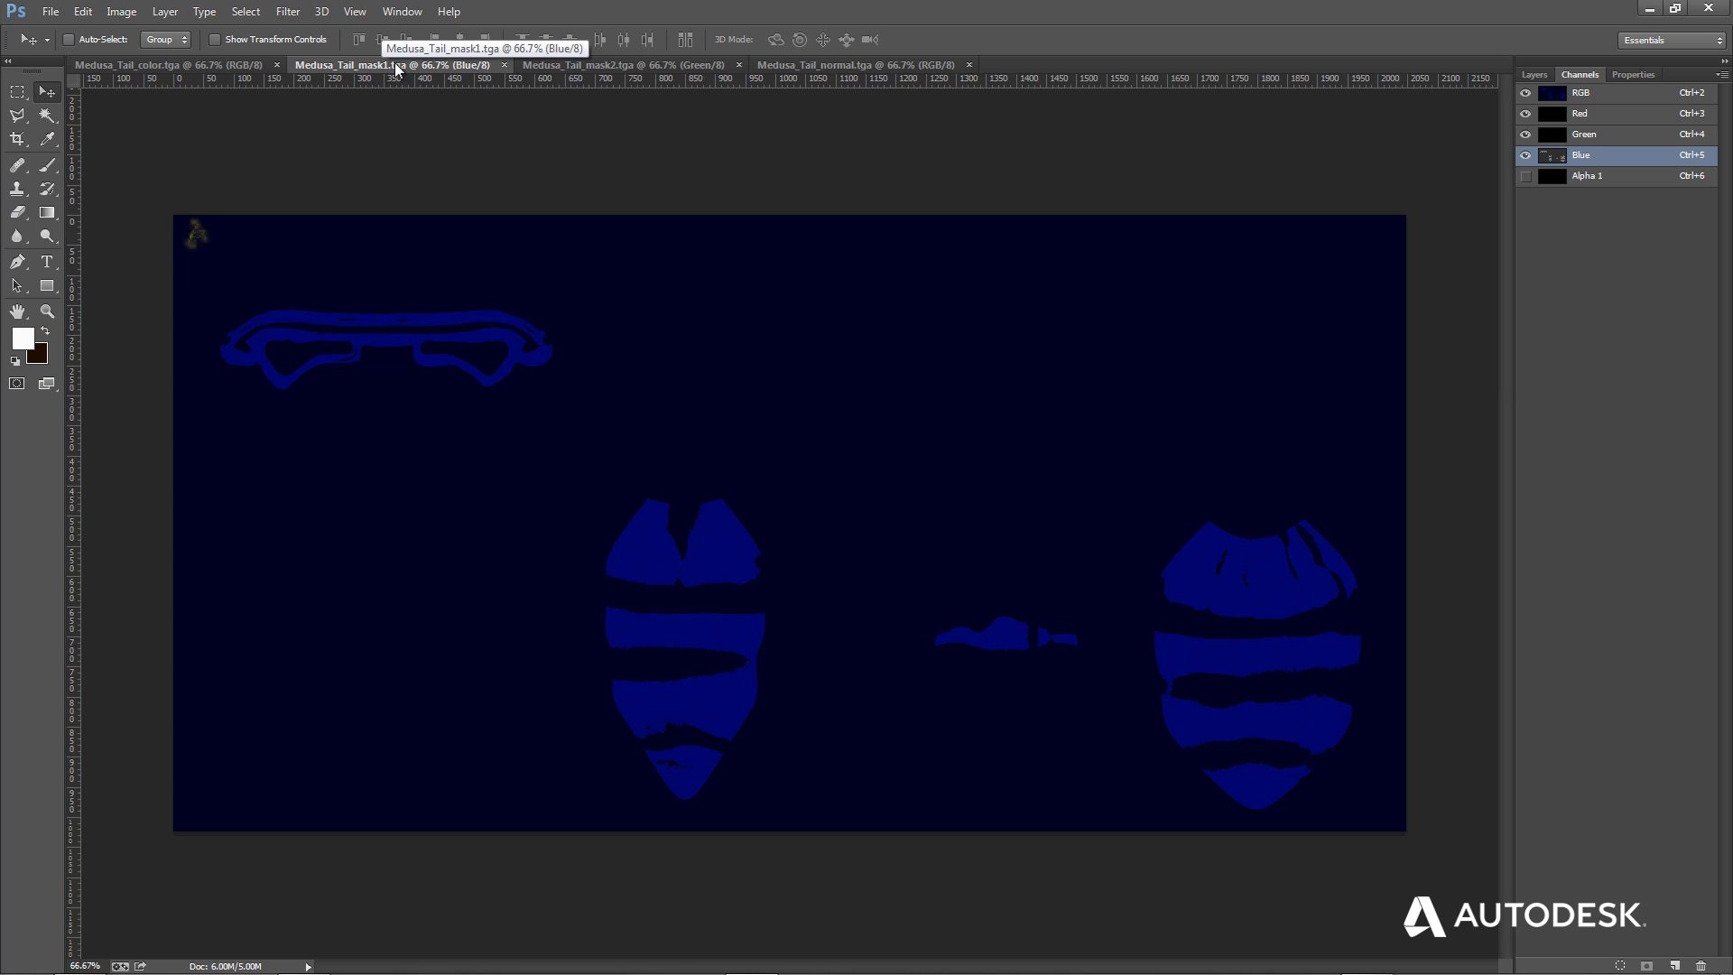
left_click(592, 66)
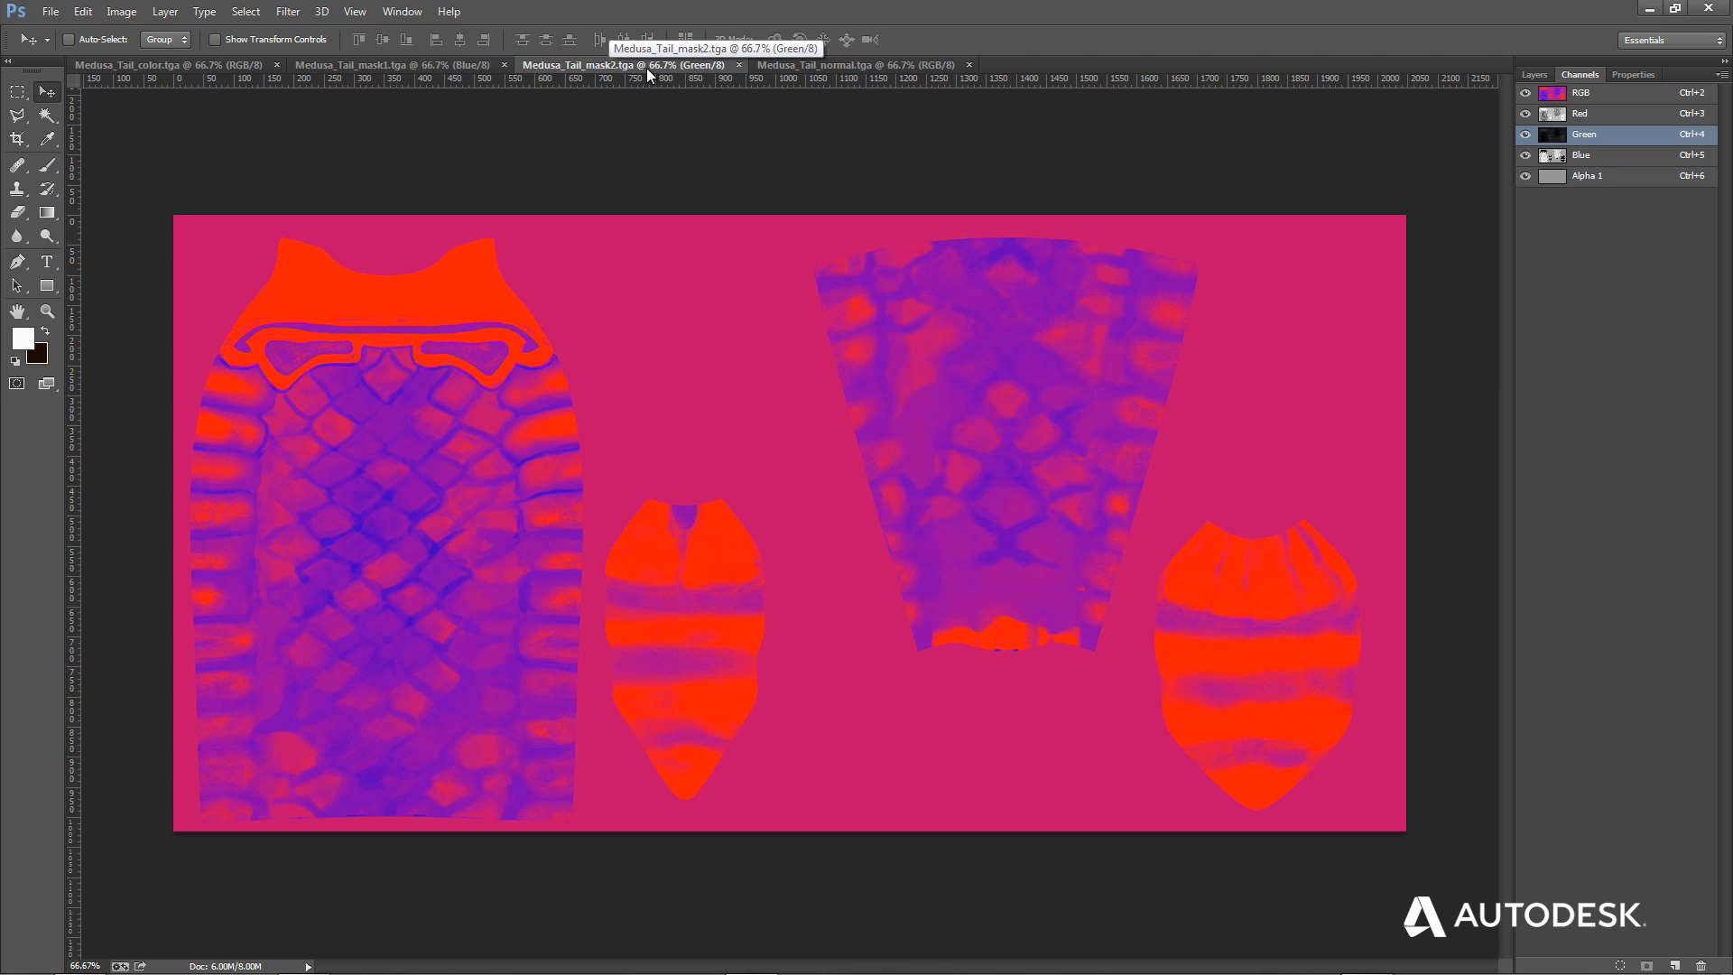
left_click(805, 65)
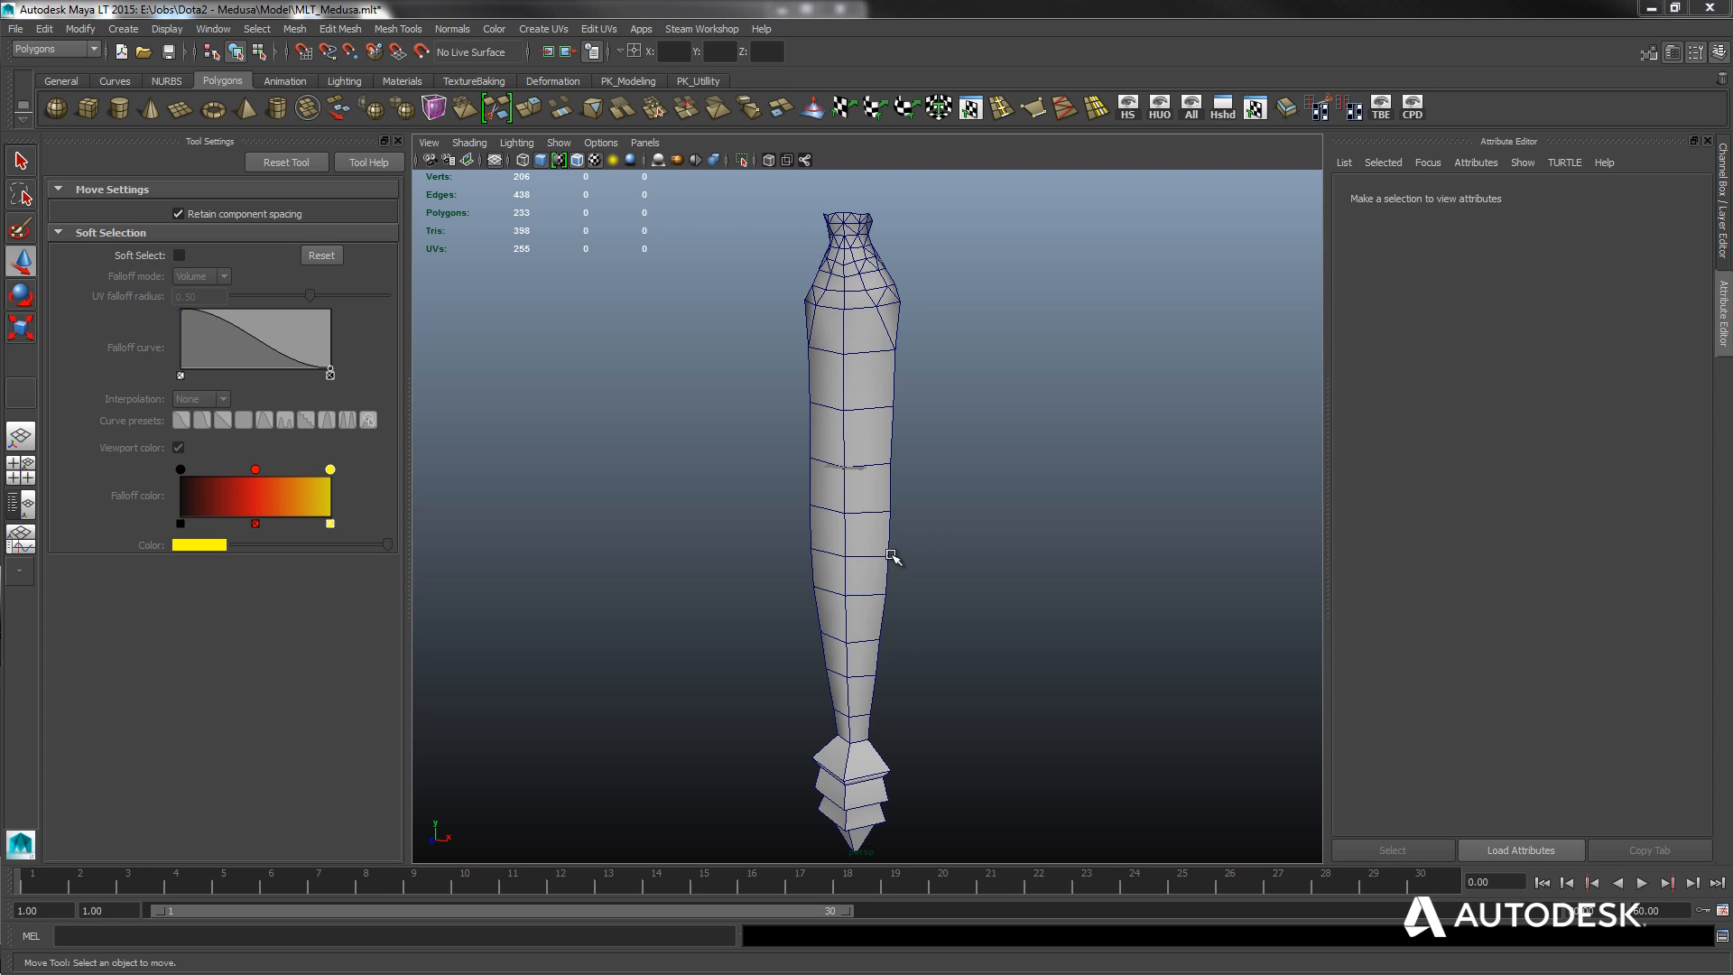
Switch to Maya LT, select the tail mesh and inspect its UV layout in the UV Texture Editor.
left_click_drag(885, 531, 855, 460, "alt")
middle_click_drag(855, 460, 817, 462, "alt")
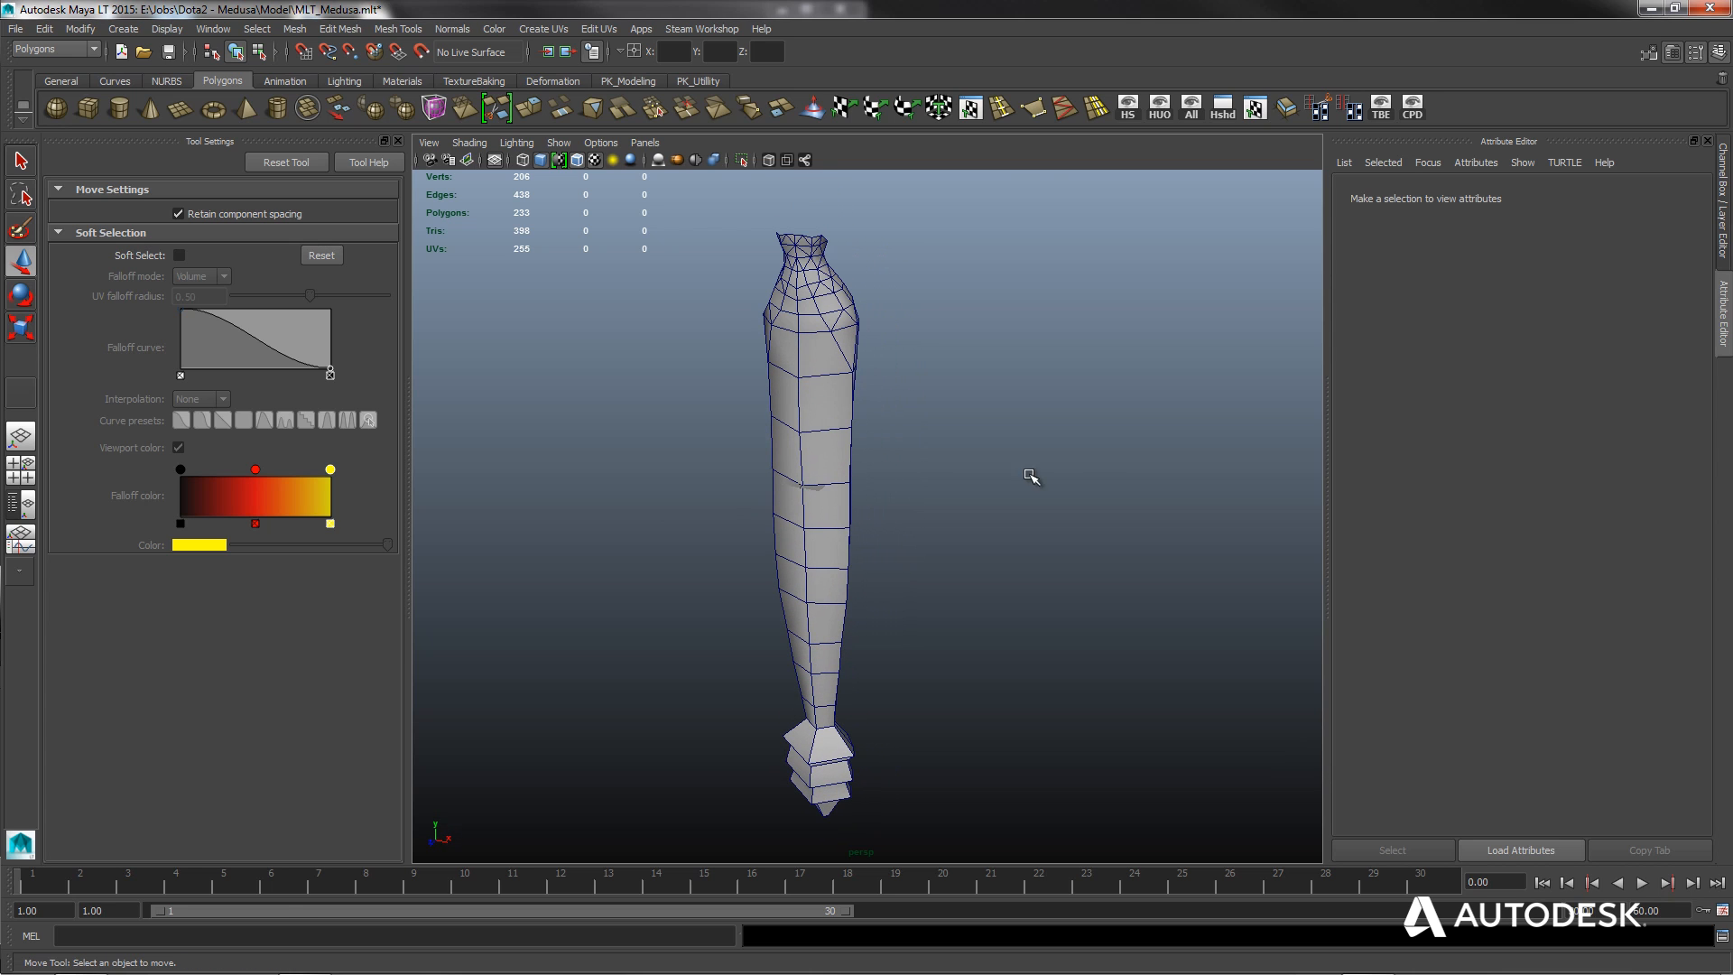
left_click(975, 115)
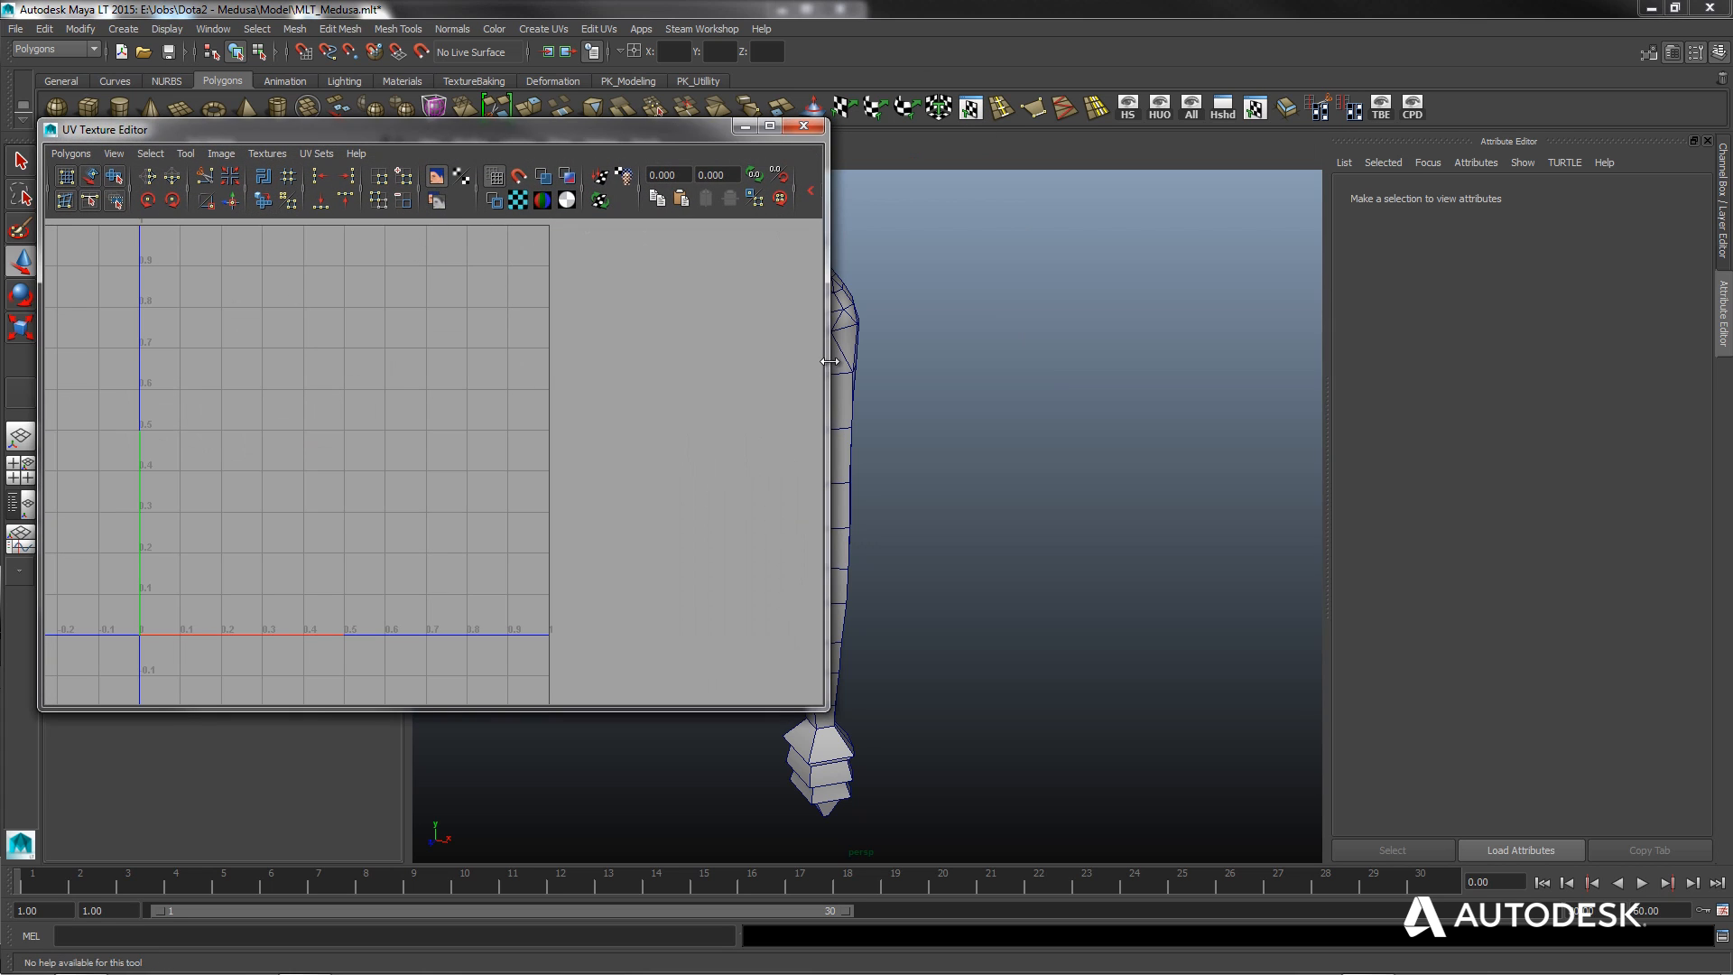
left_click(844, 370)
scroll(566, 425, "down", 5)
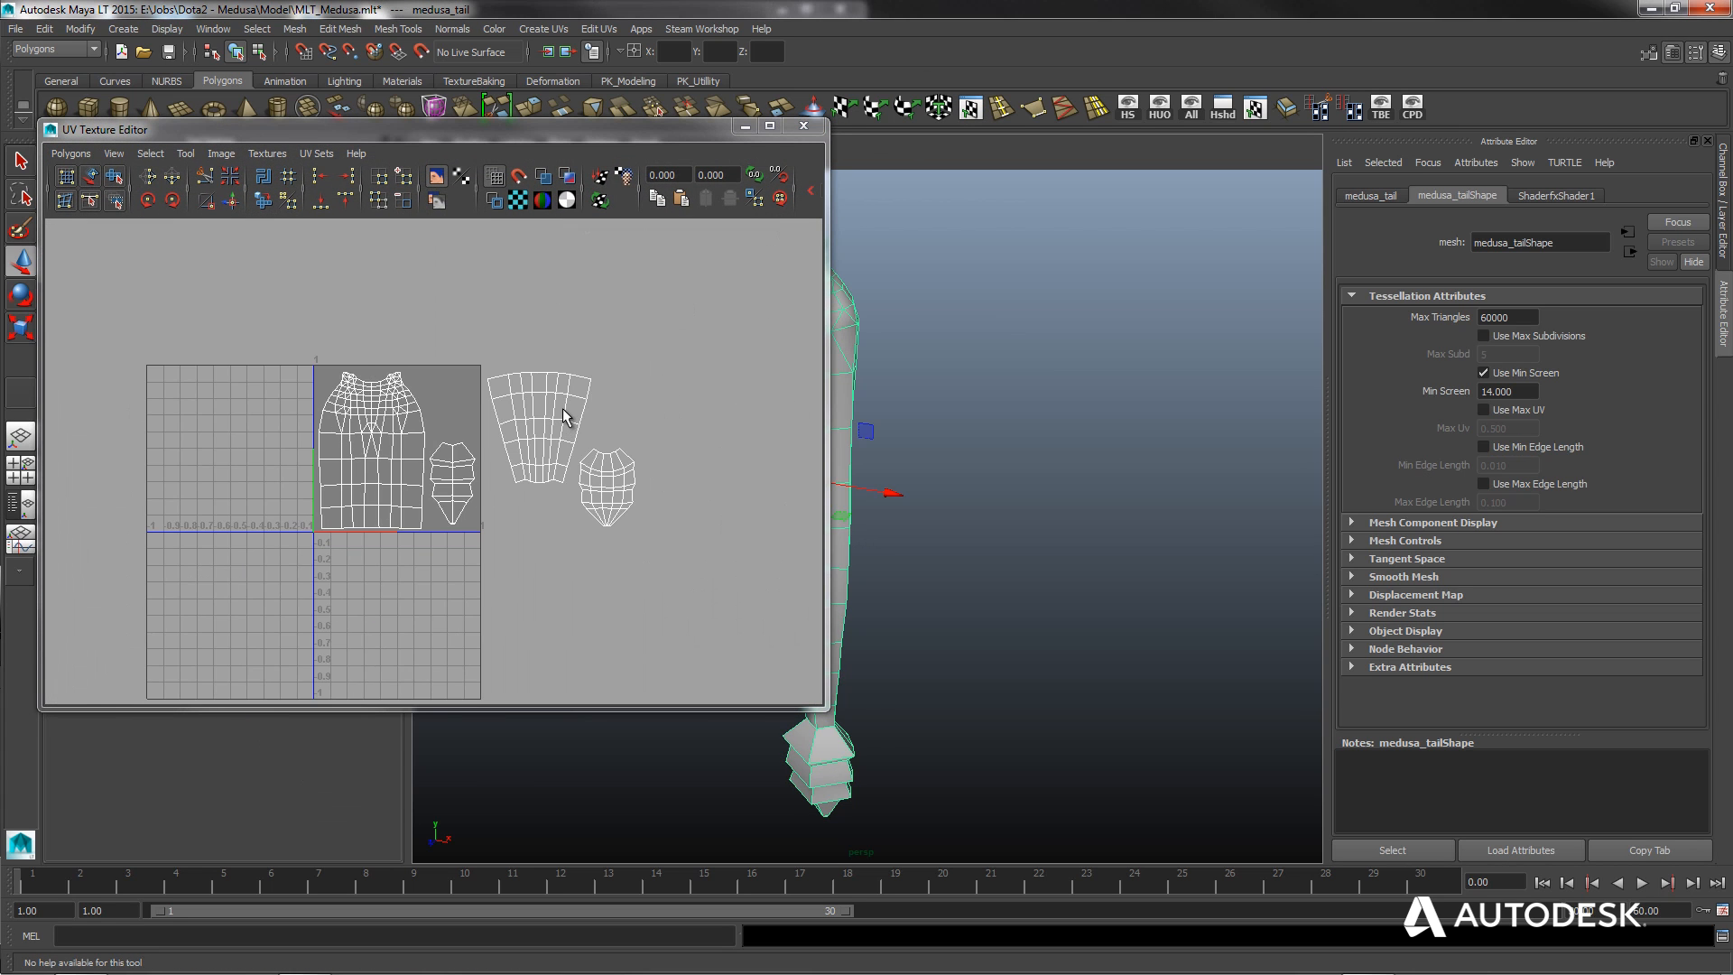
scroll(566, 425, "up", 3)
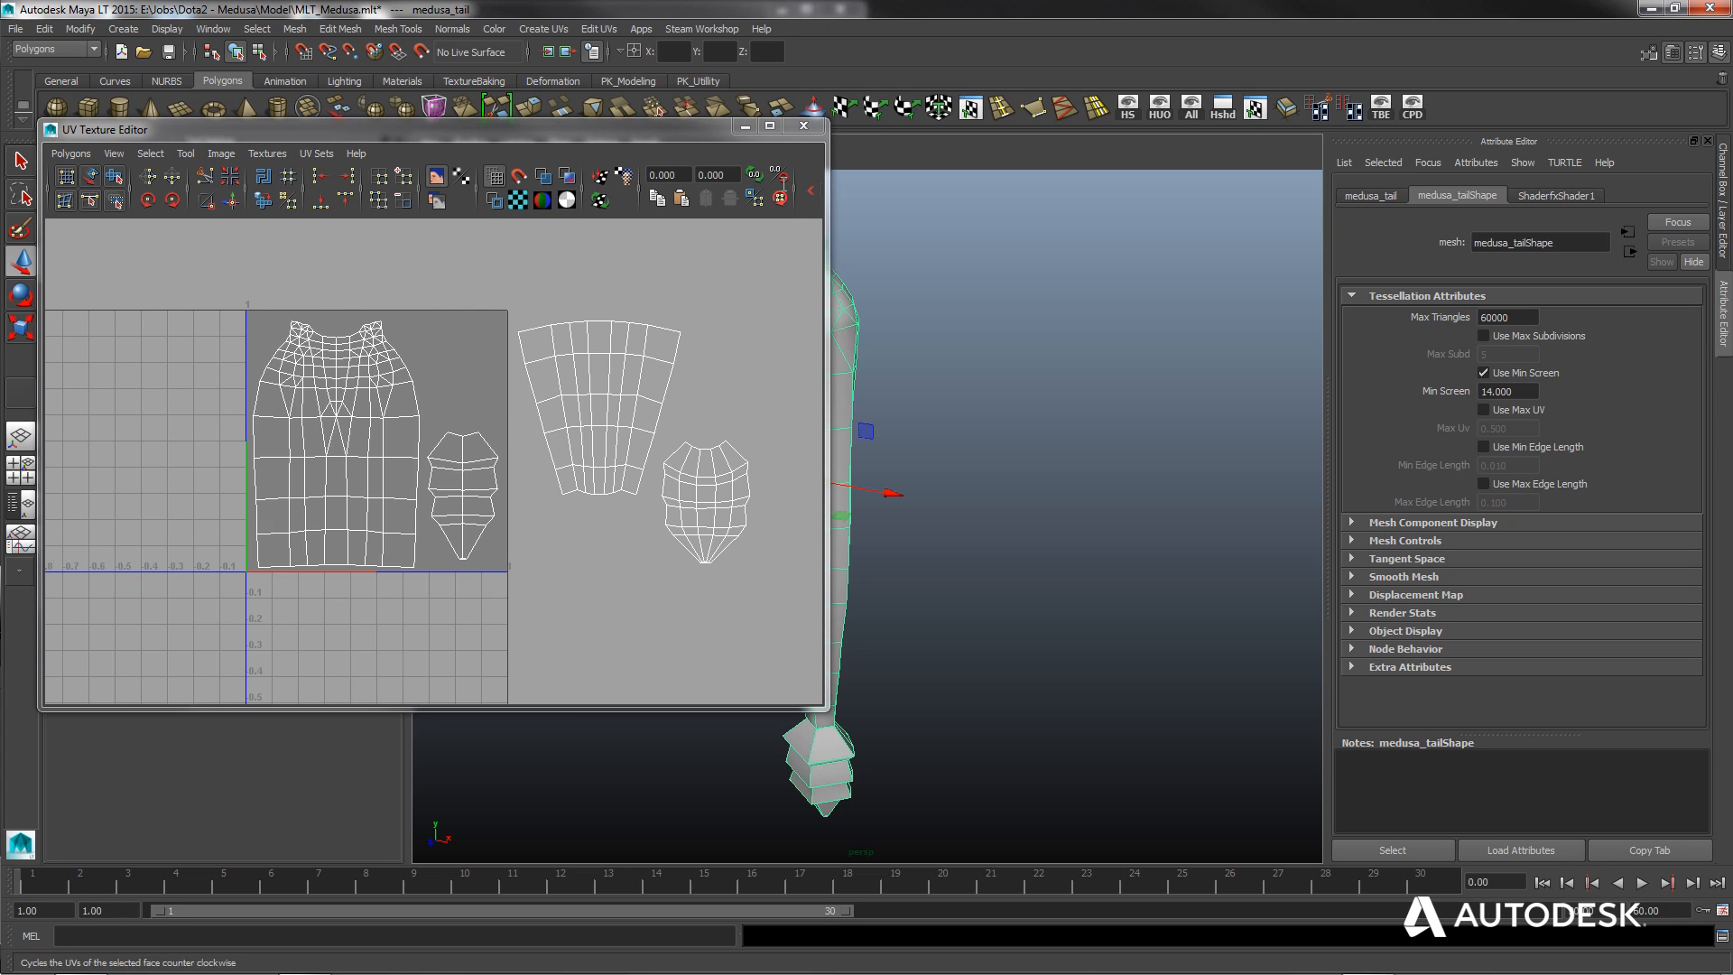
left_click(803, 125)
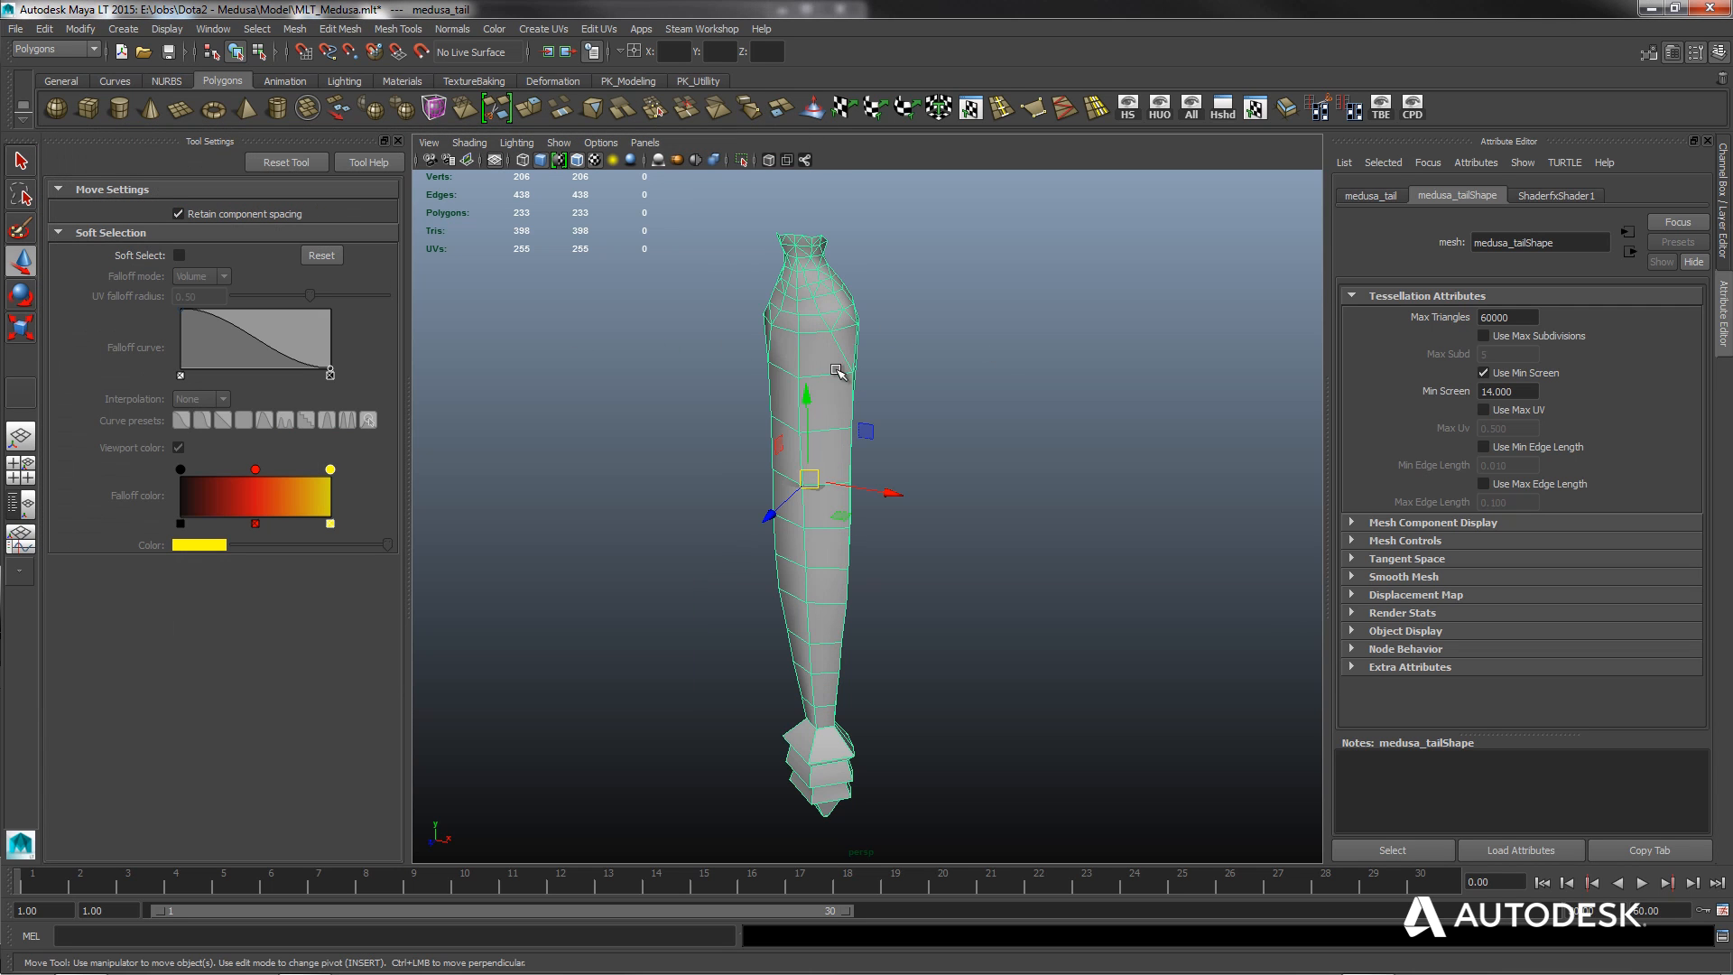
Assign a new Dota 2 ShaderFX material to the tail and load Medusa_Tail_color.tga as its albedo color.
left_click(390, 83)
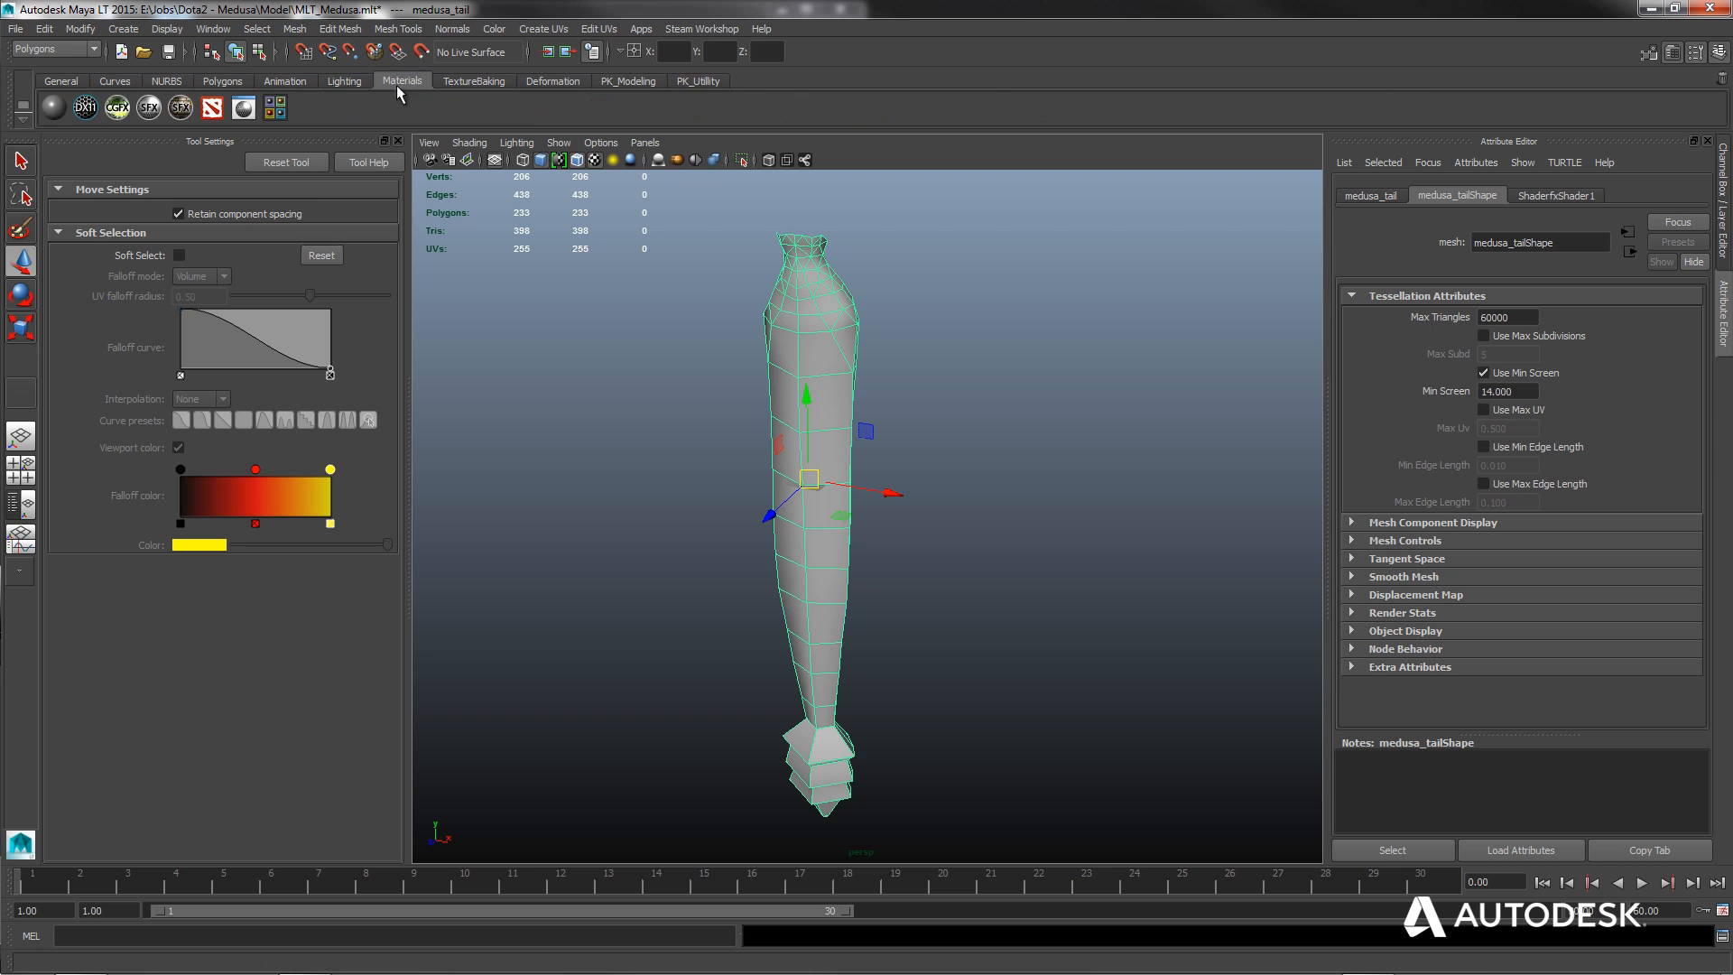
left_click(211, 109)
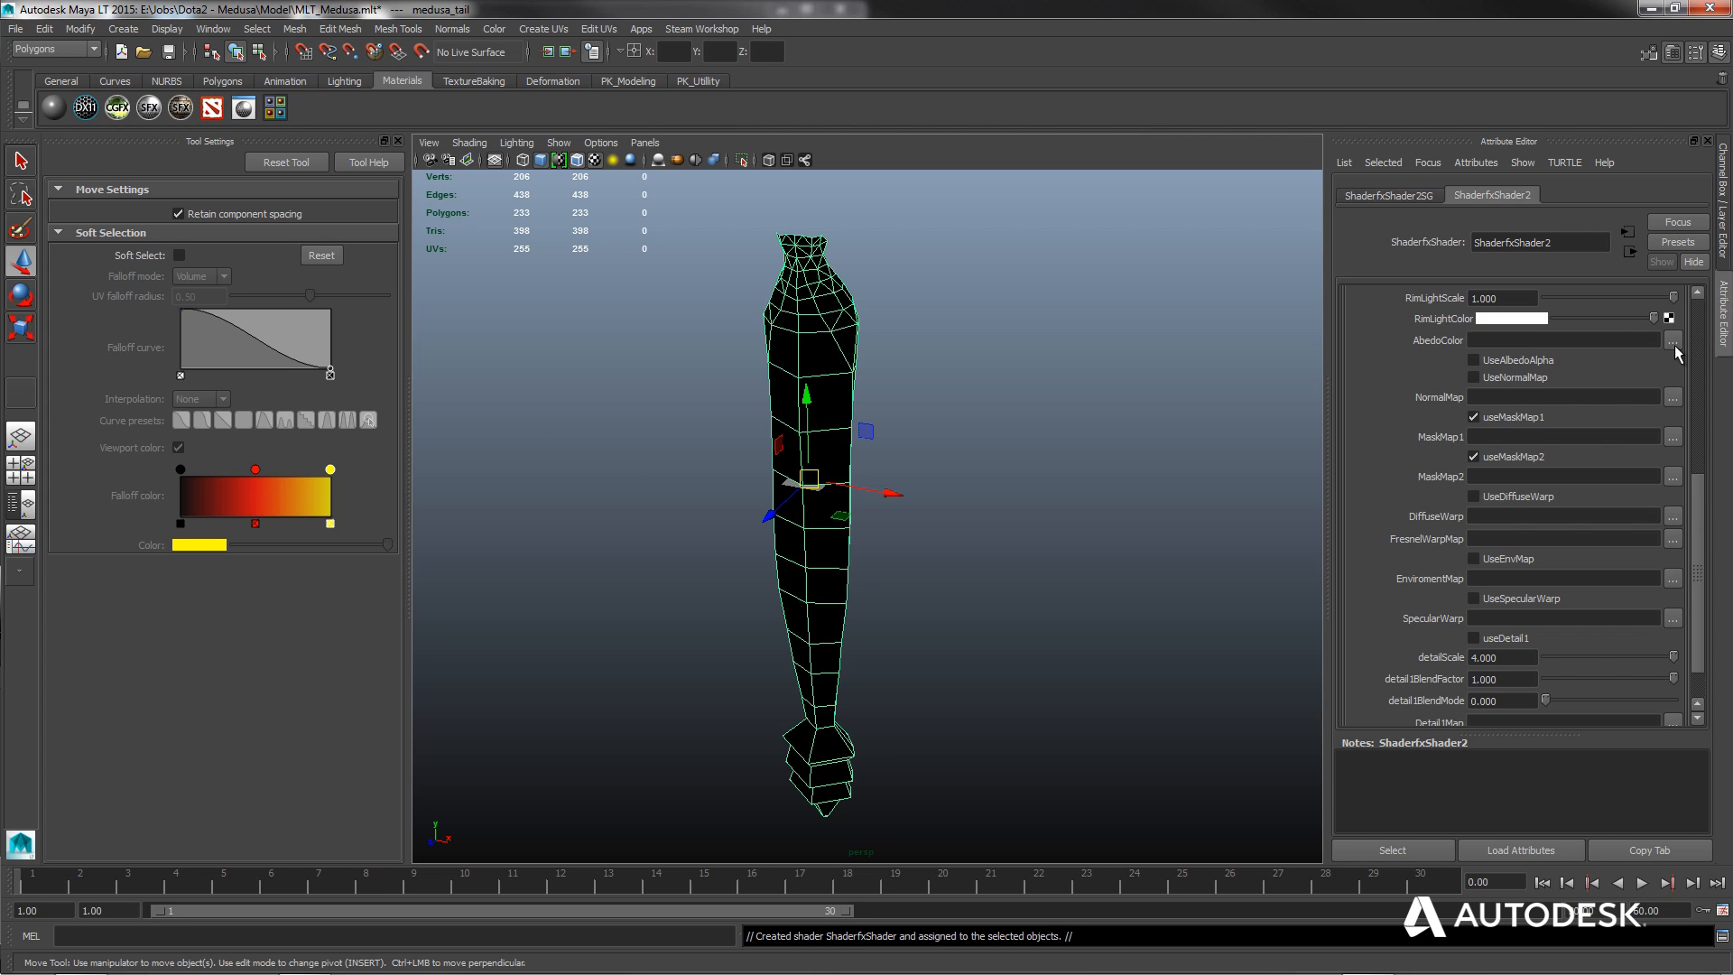
left_click(1673, 341)
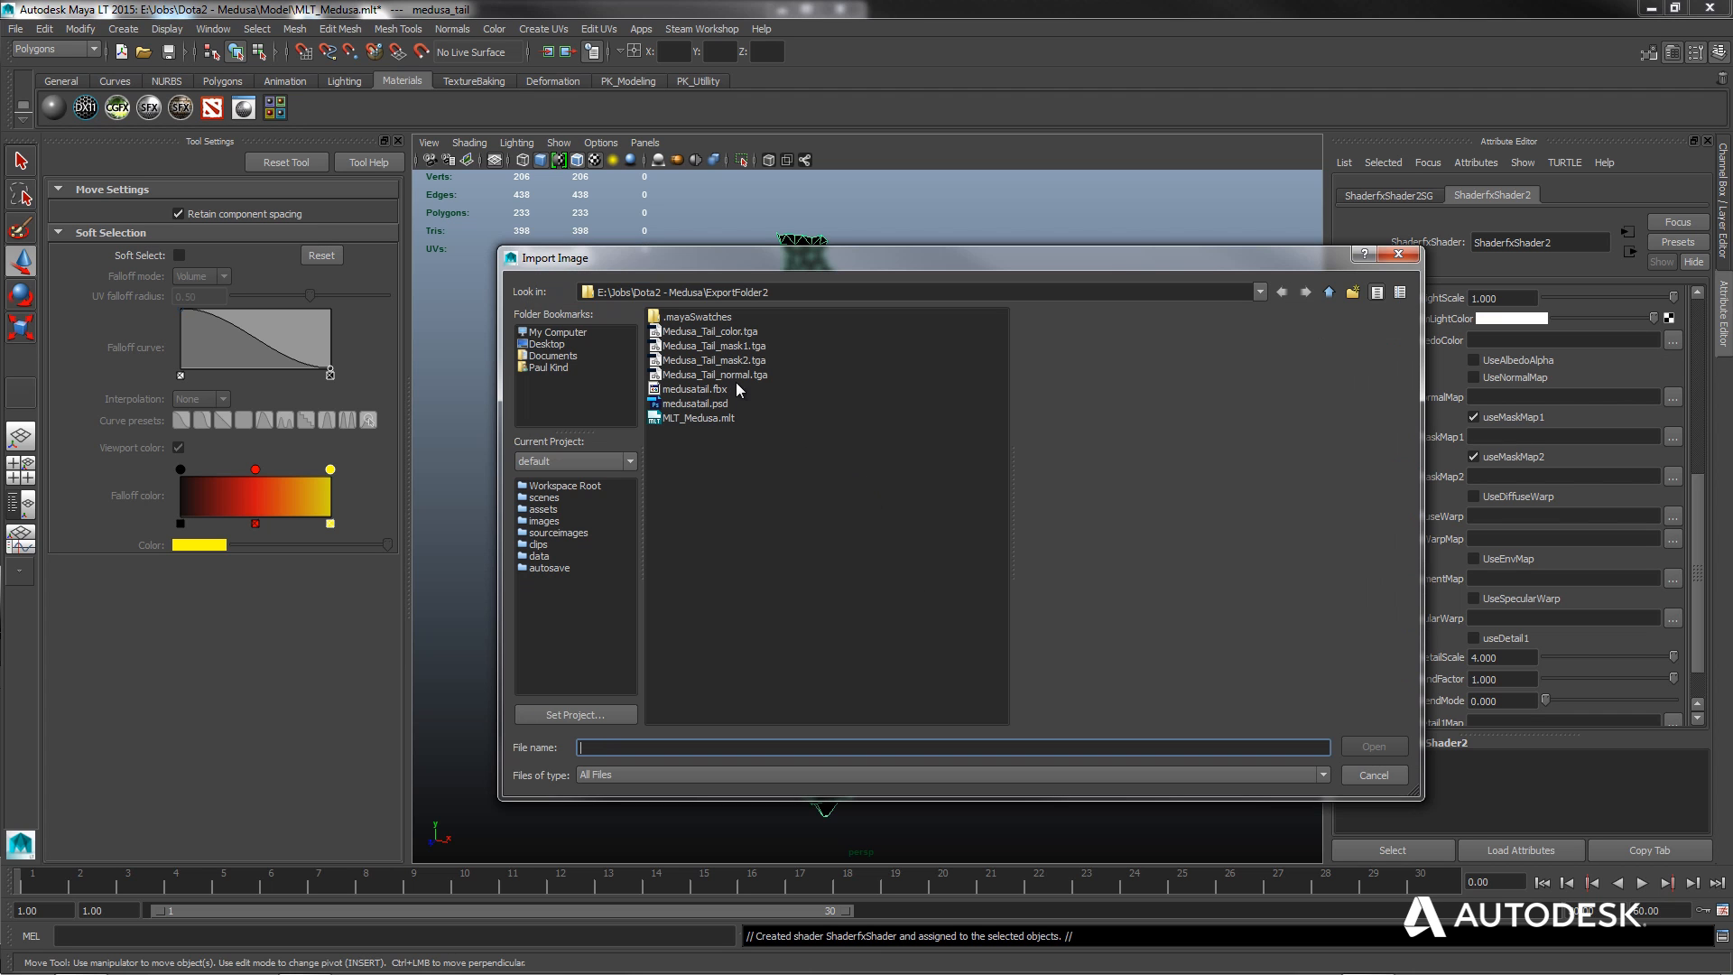
left_click(710, 331)
double_click(710, 331)
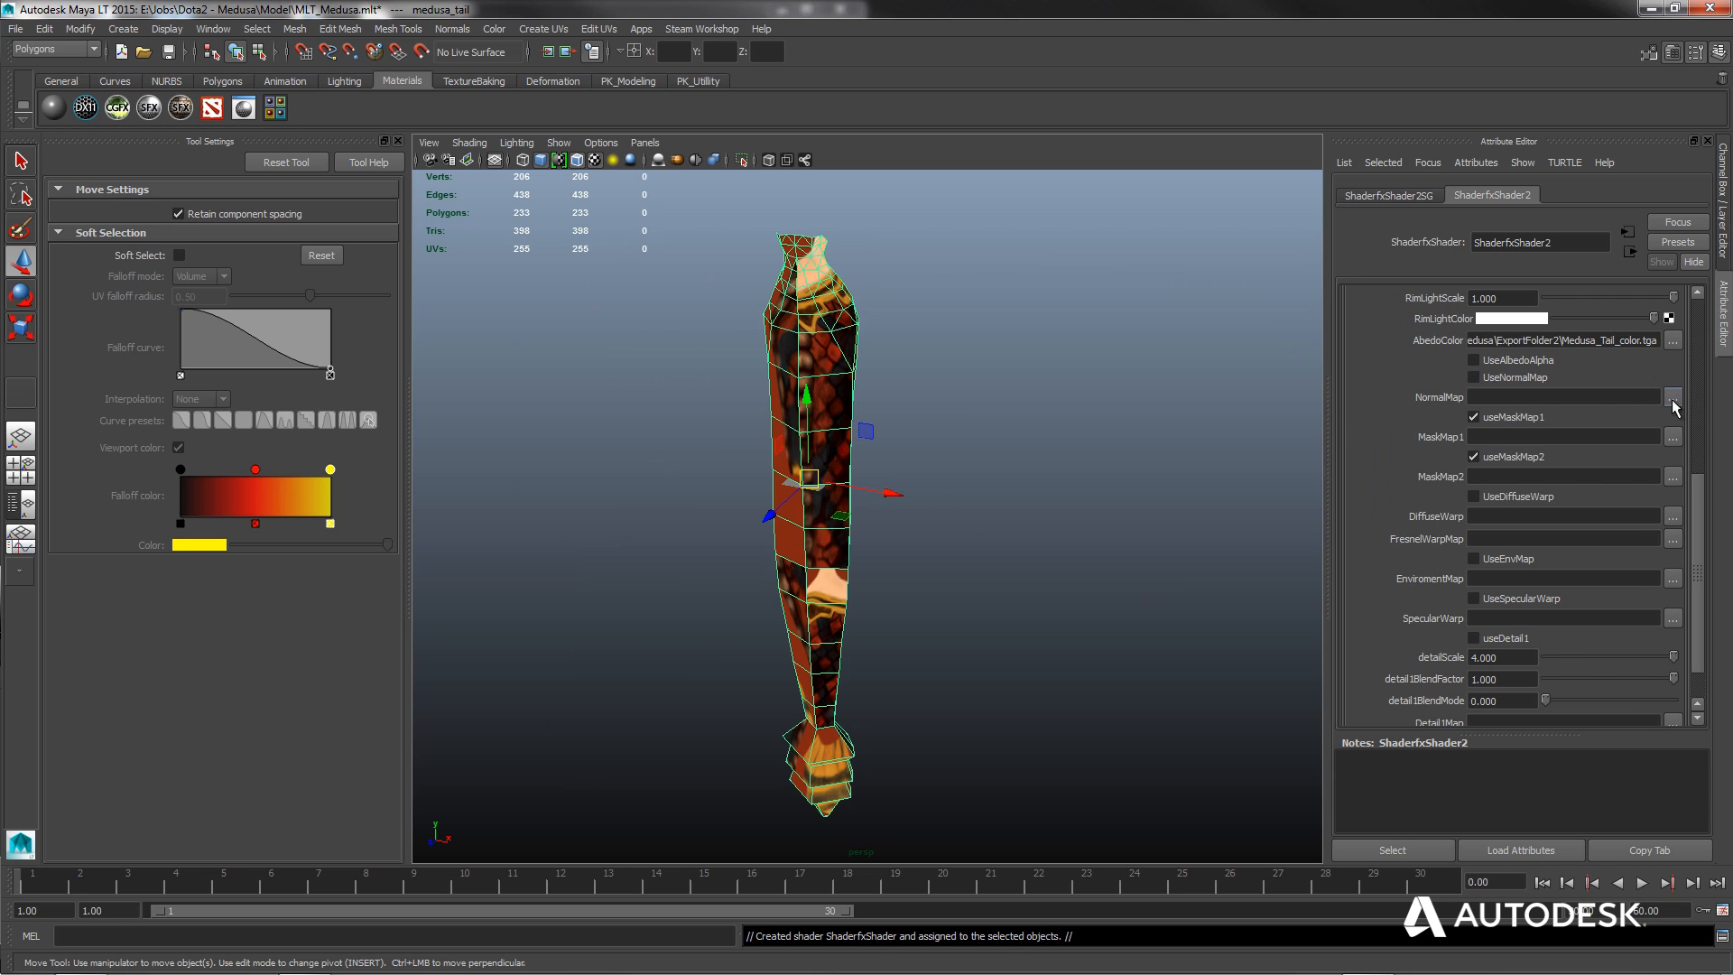
Load Medusa_Tail_normal.tga as the shader's NormalMap and Medusa_Tail_mask1.tga as its MaskMap1.
left_click(1673, 400)
left_click(723, 375)
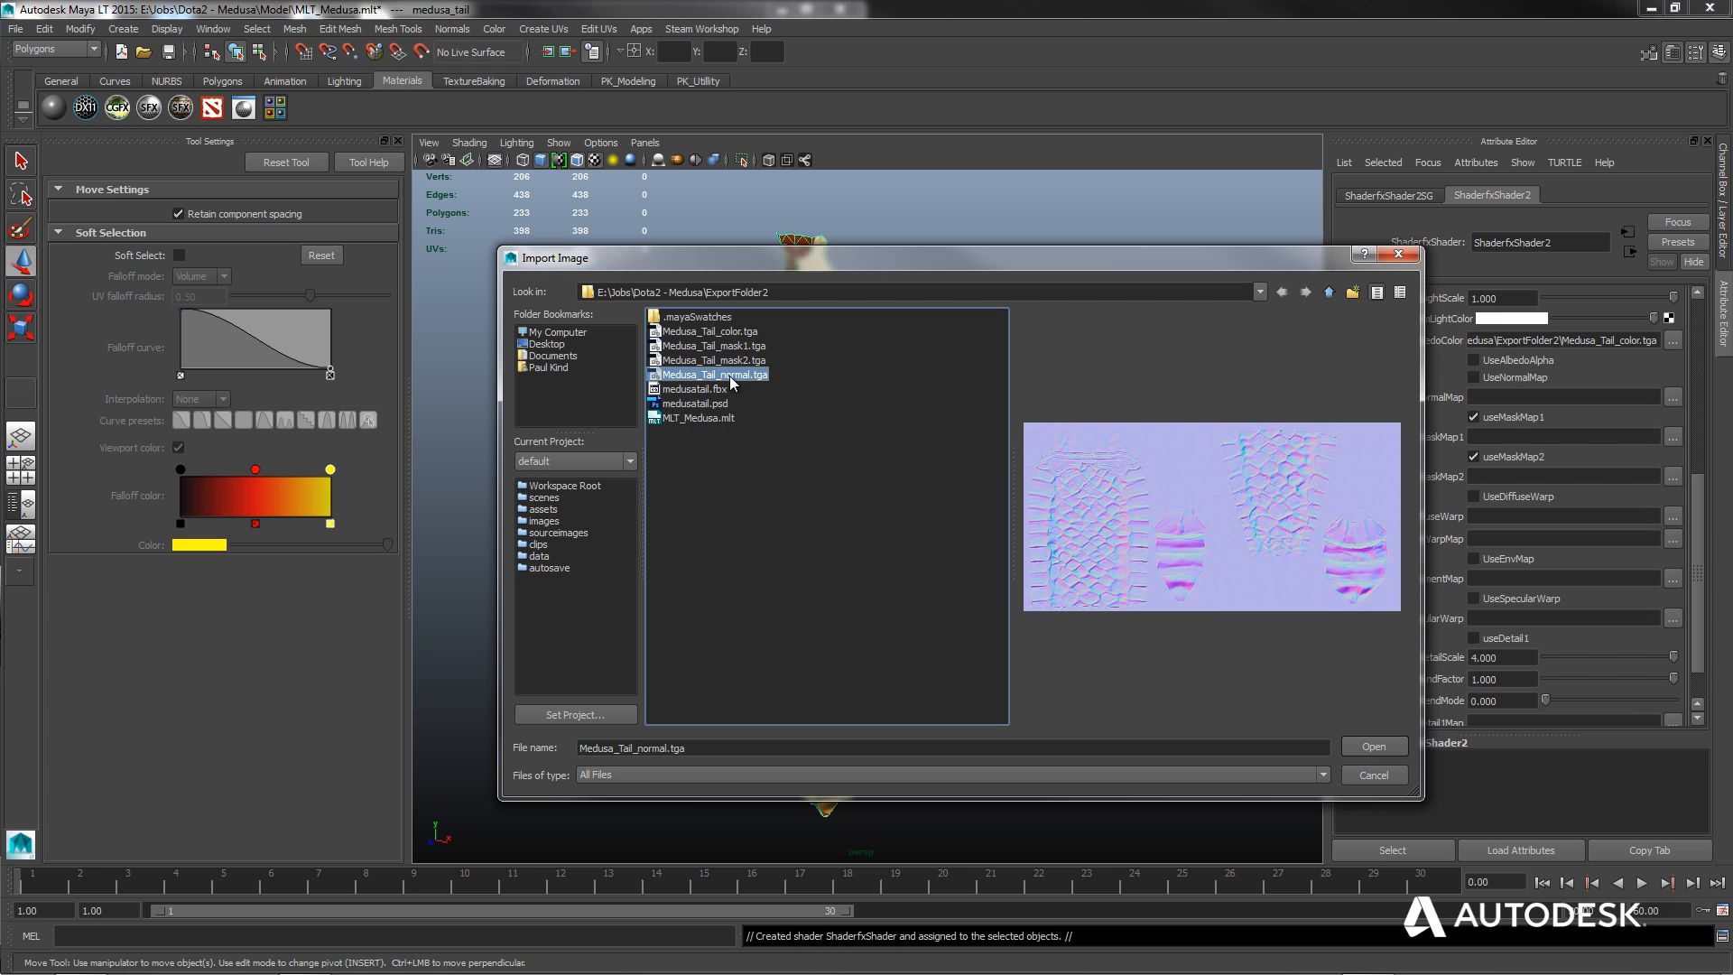
double_click(731, 376)
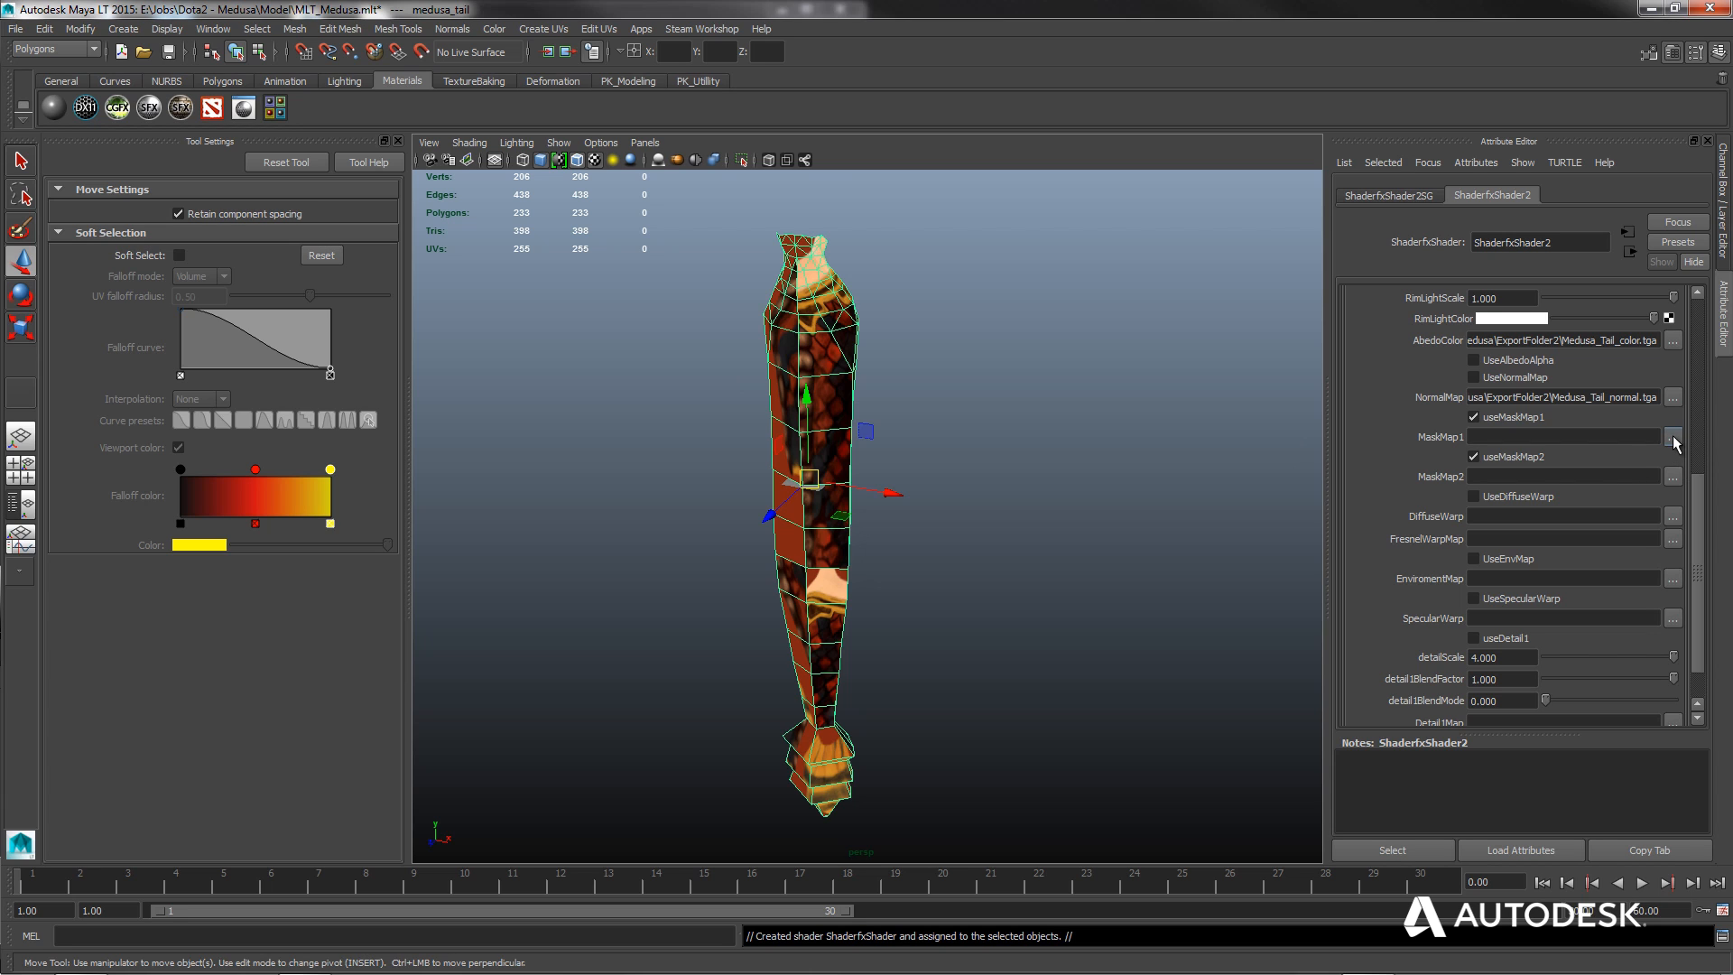
left_click(1673, 438)
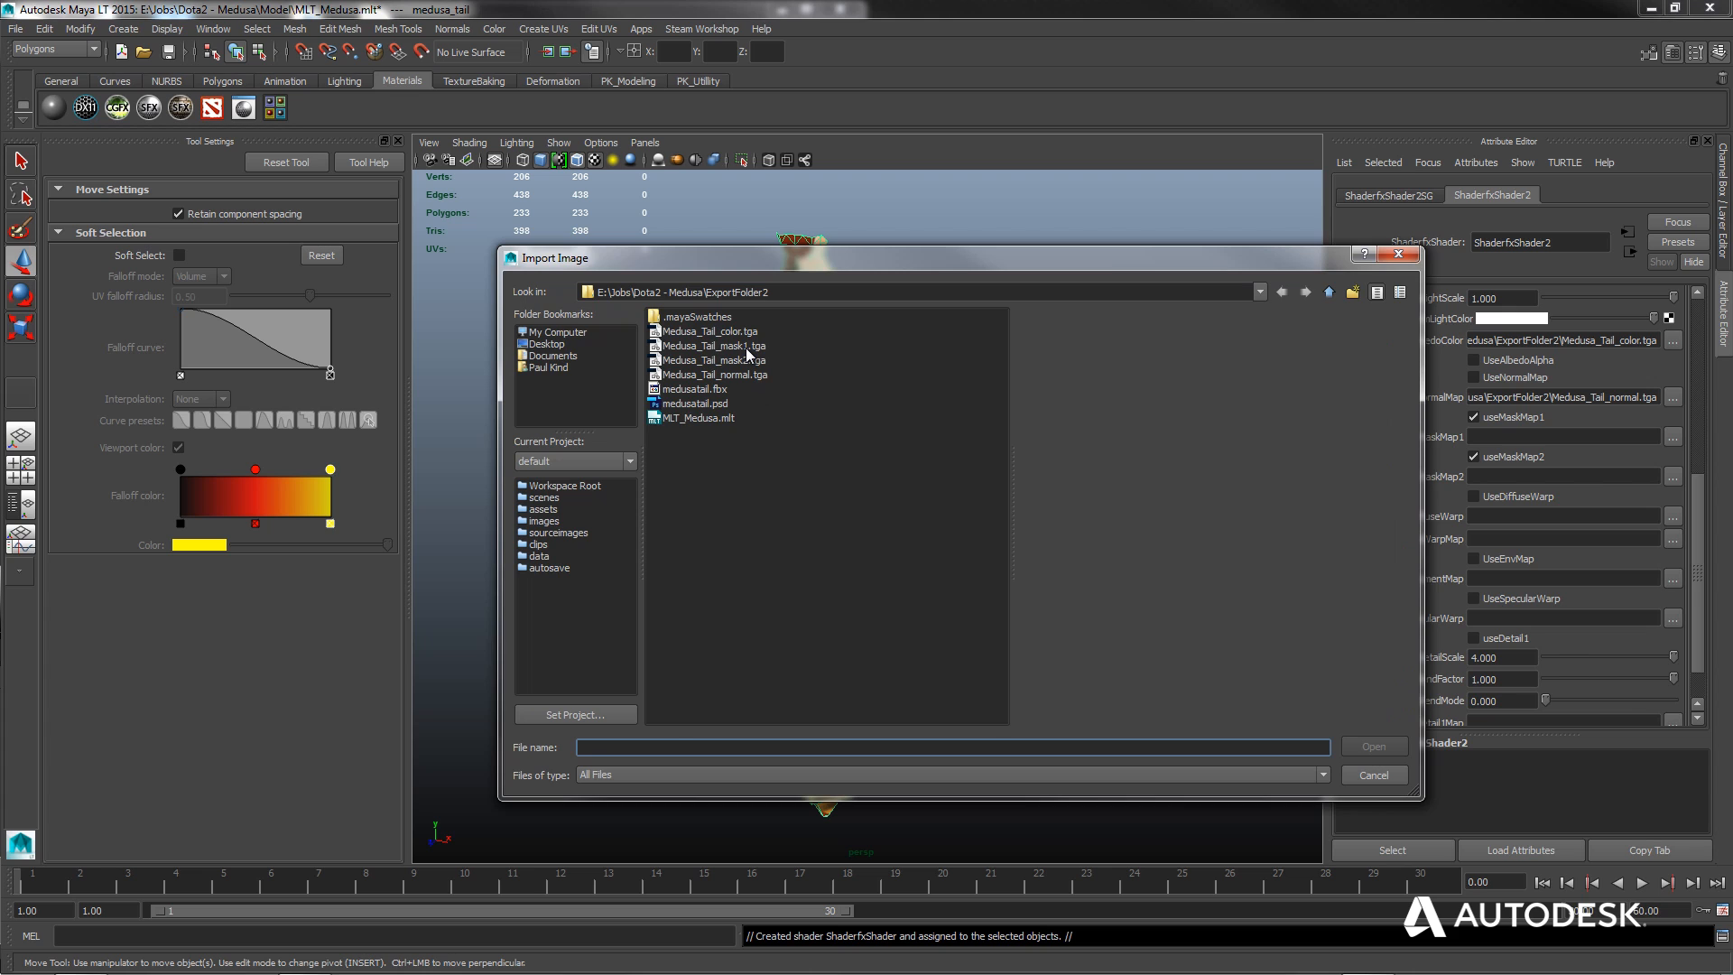
left_click(740, 347)
double_click(747, 350)
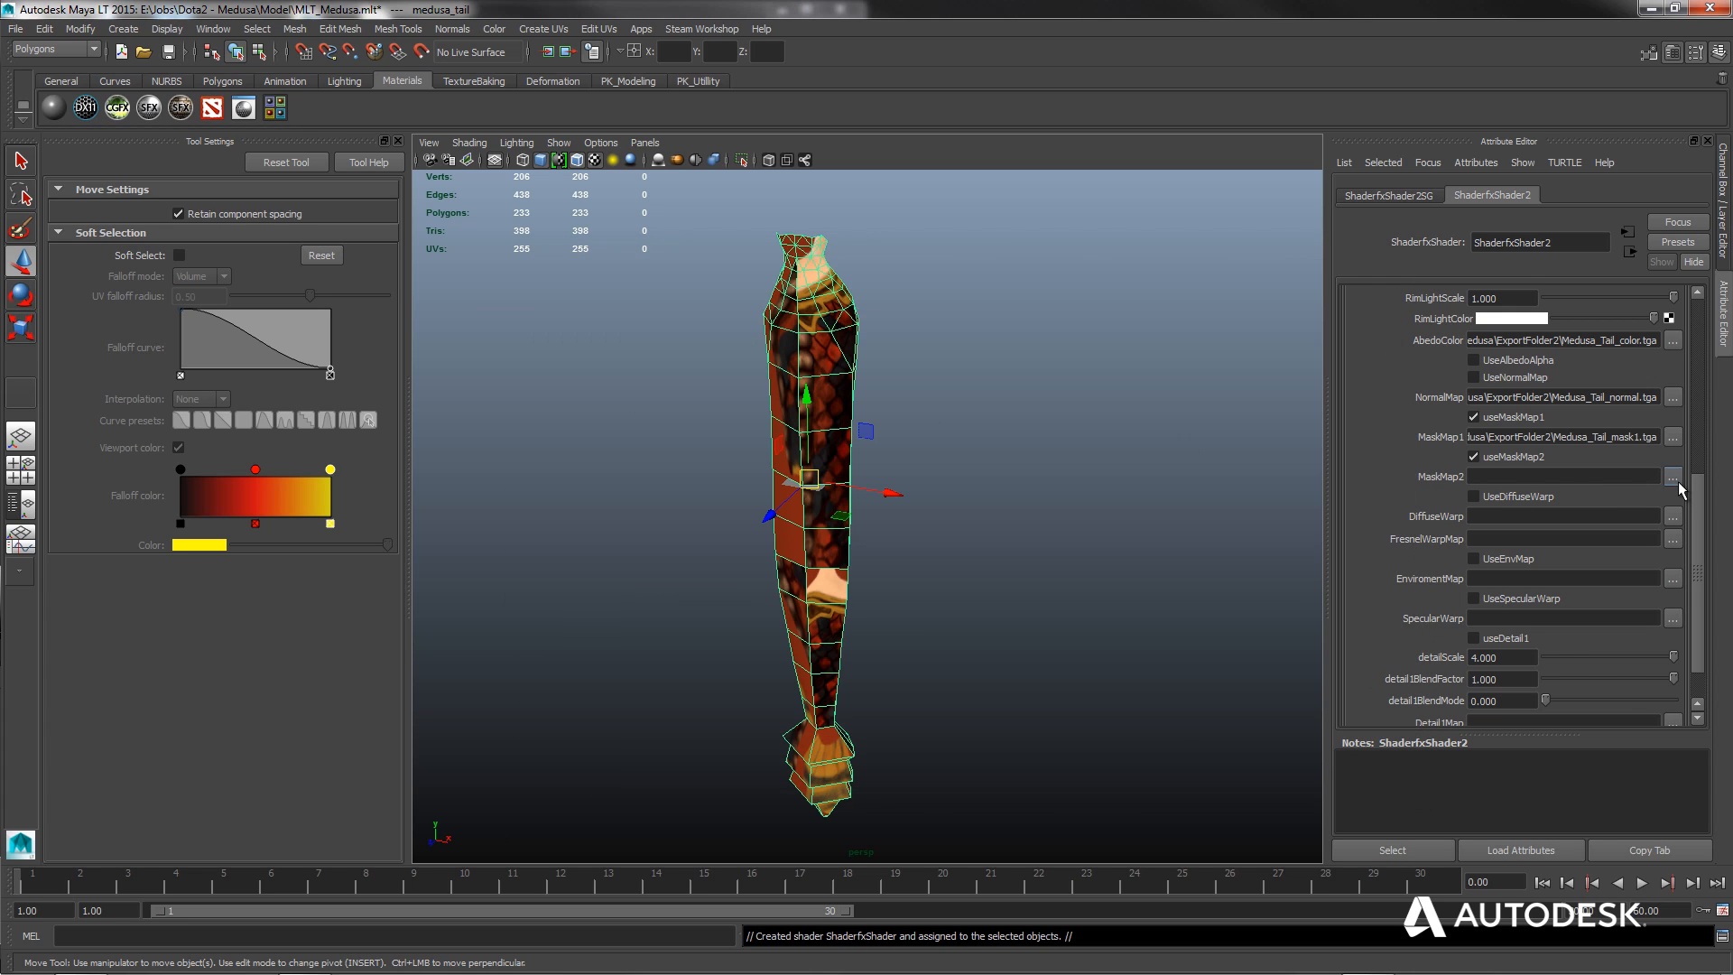
Load Medusa_Tail_mask2.tga as the shader's MaskMap2 and turn on UseNormalMap.
left_click(1673, 477)
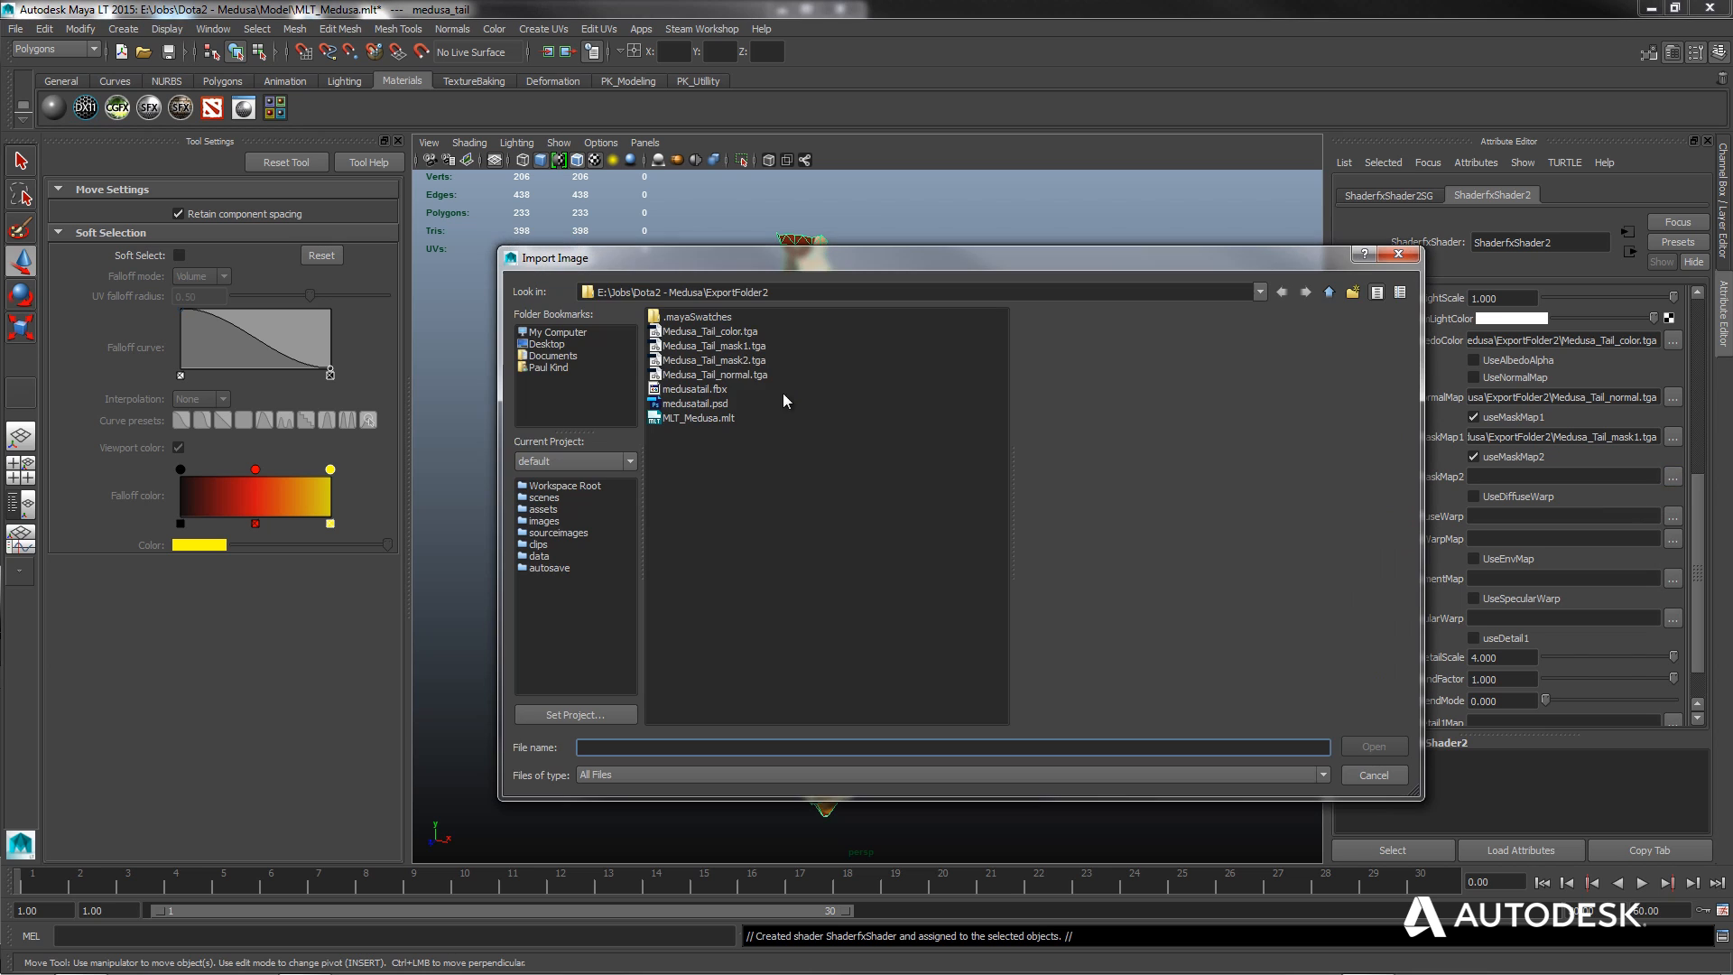
left_click(741, 363)
left_click(1373, 747)
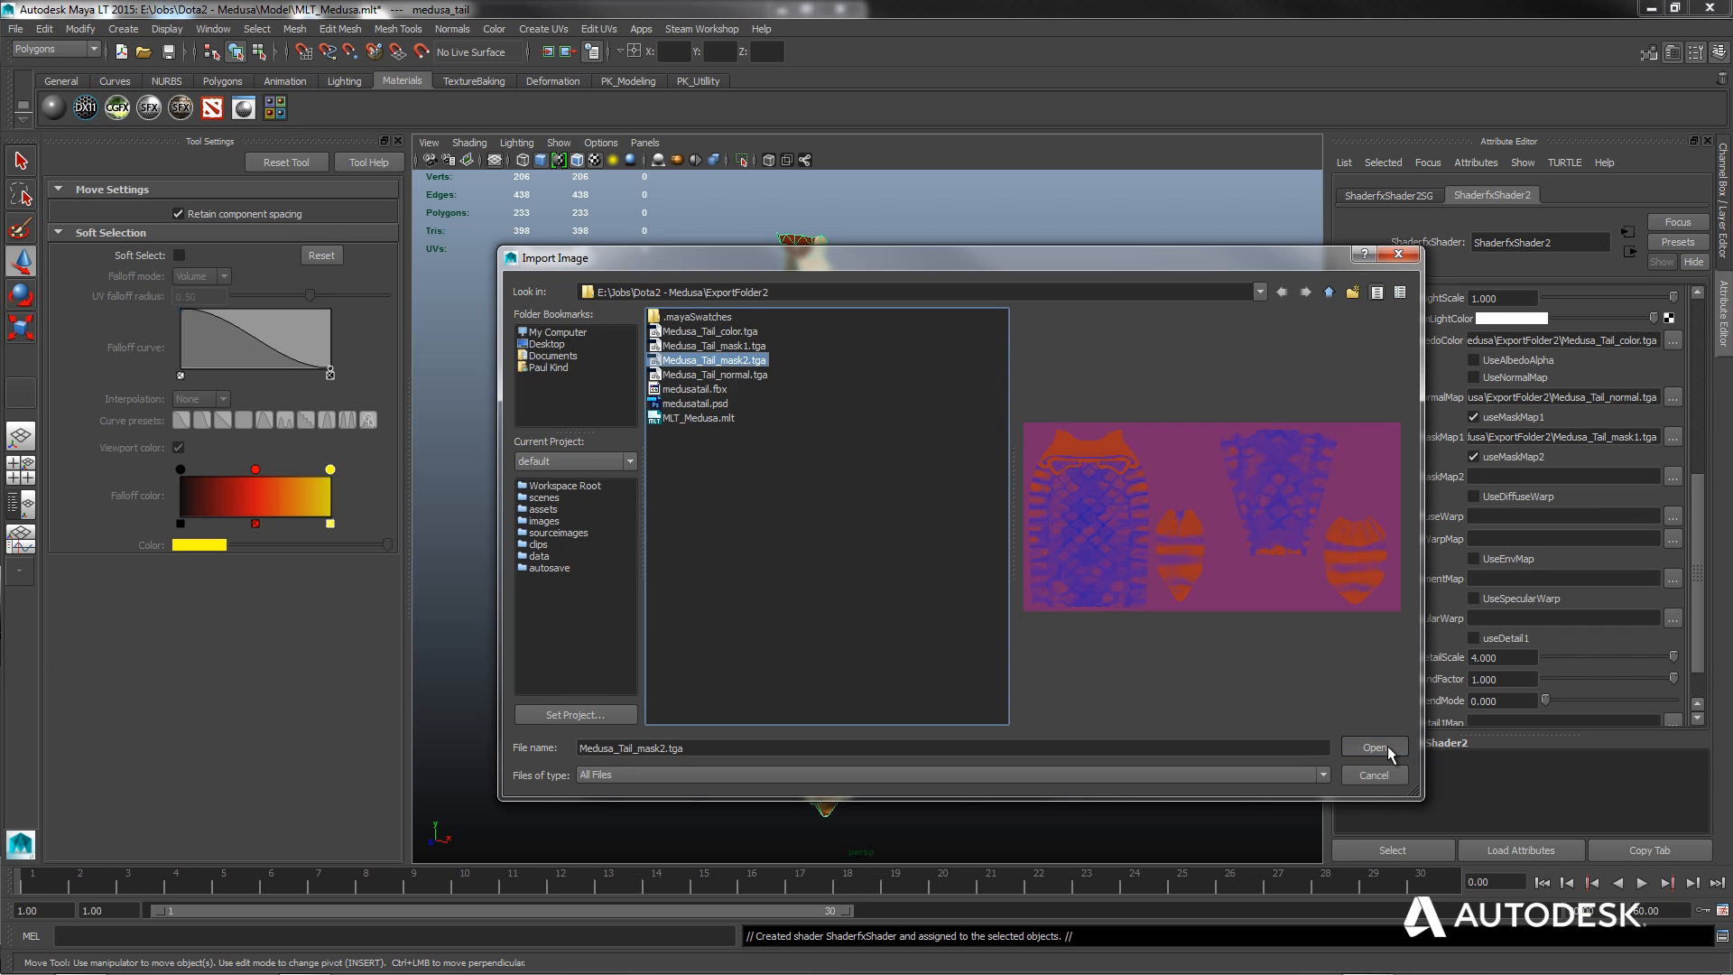
left_click(1474, 377)
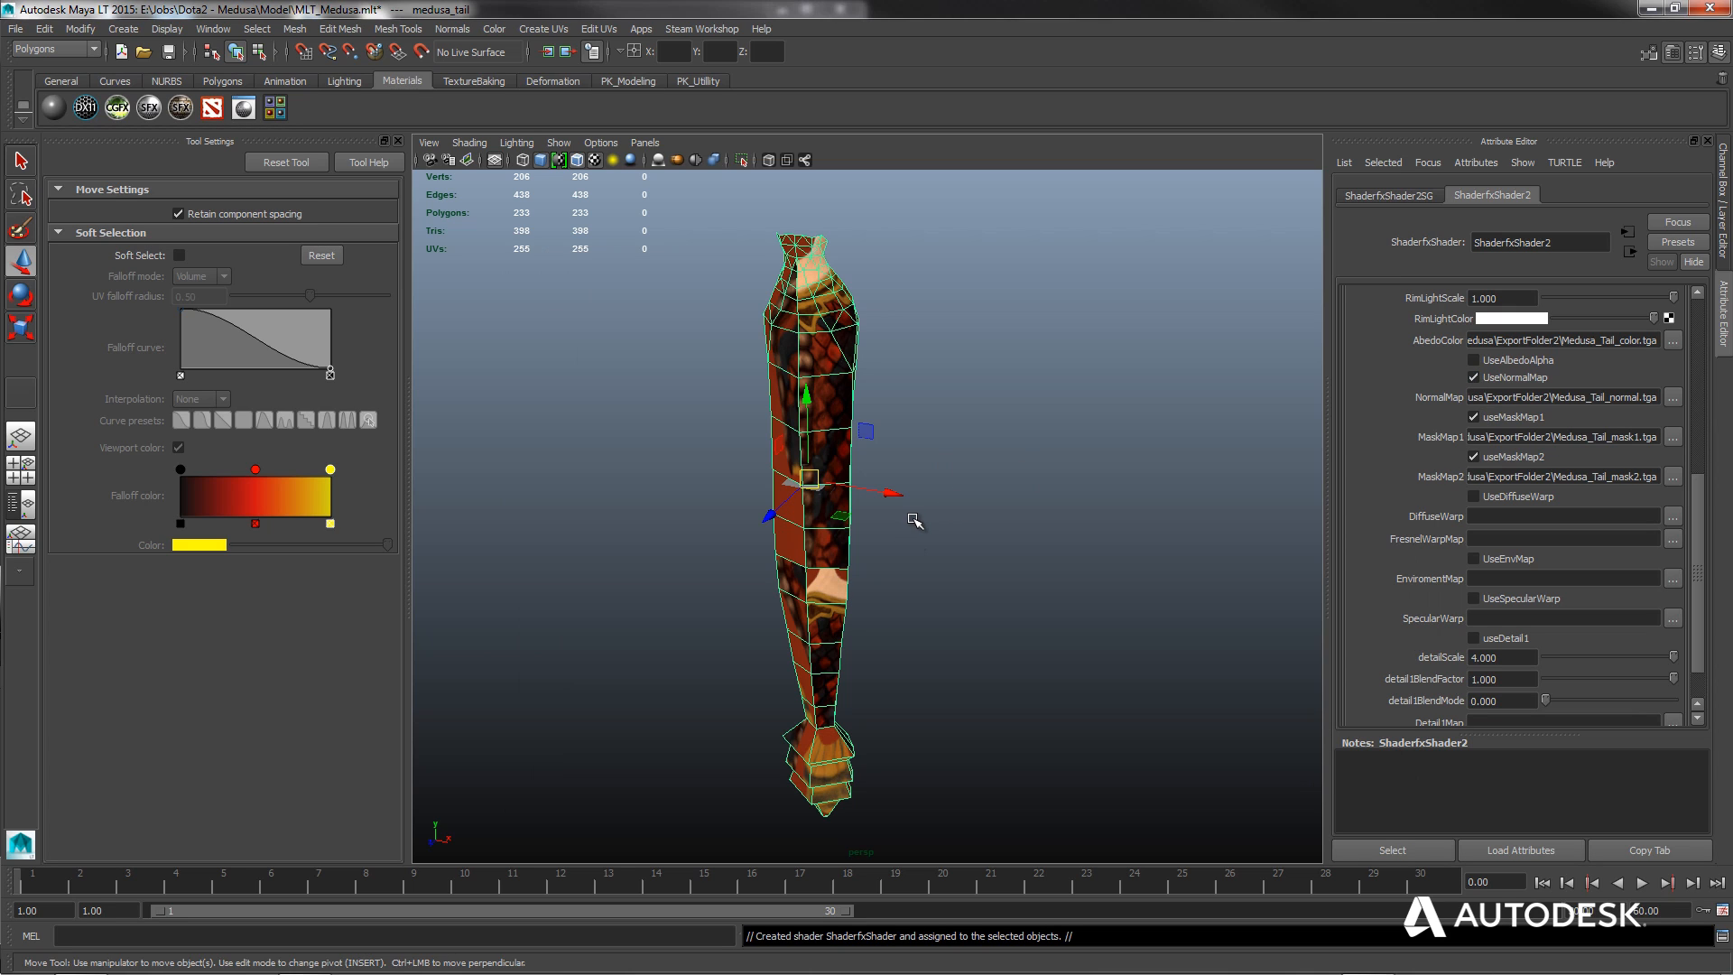
Examine how the textures map onto the tail from several angles, both close up and along its length.
left_click_drag(871, 499, 661, 456, "alt")
scroll(832, 489, "up", 3)
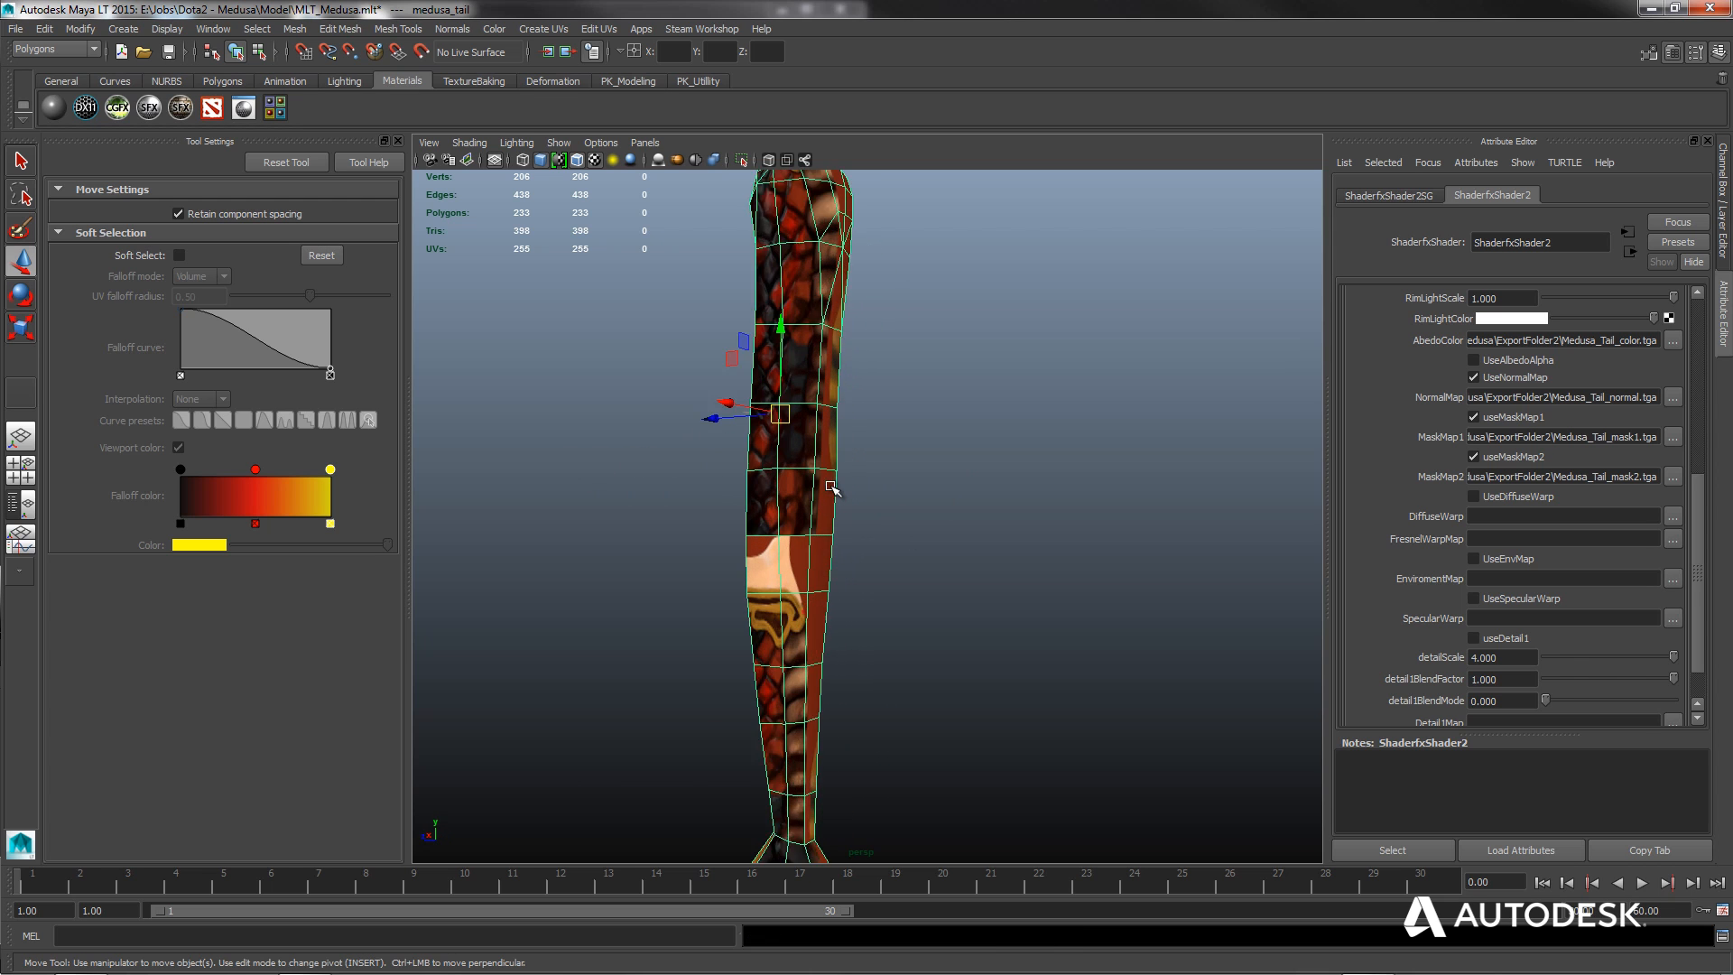
left_click_drag(762, 398, 1119, 530, "alt")
middle_click_drag(688, 479, 730, 390, "alt")
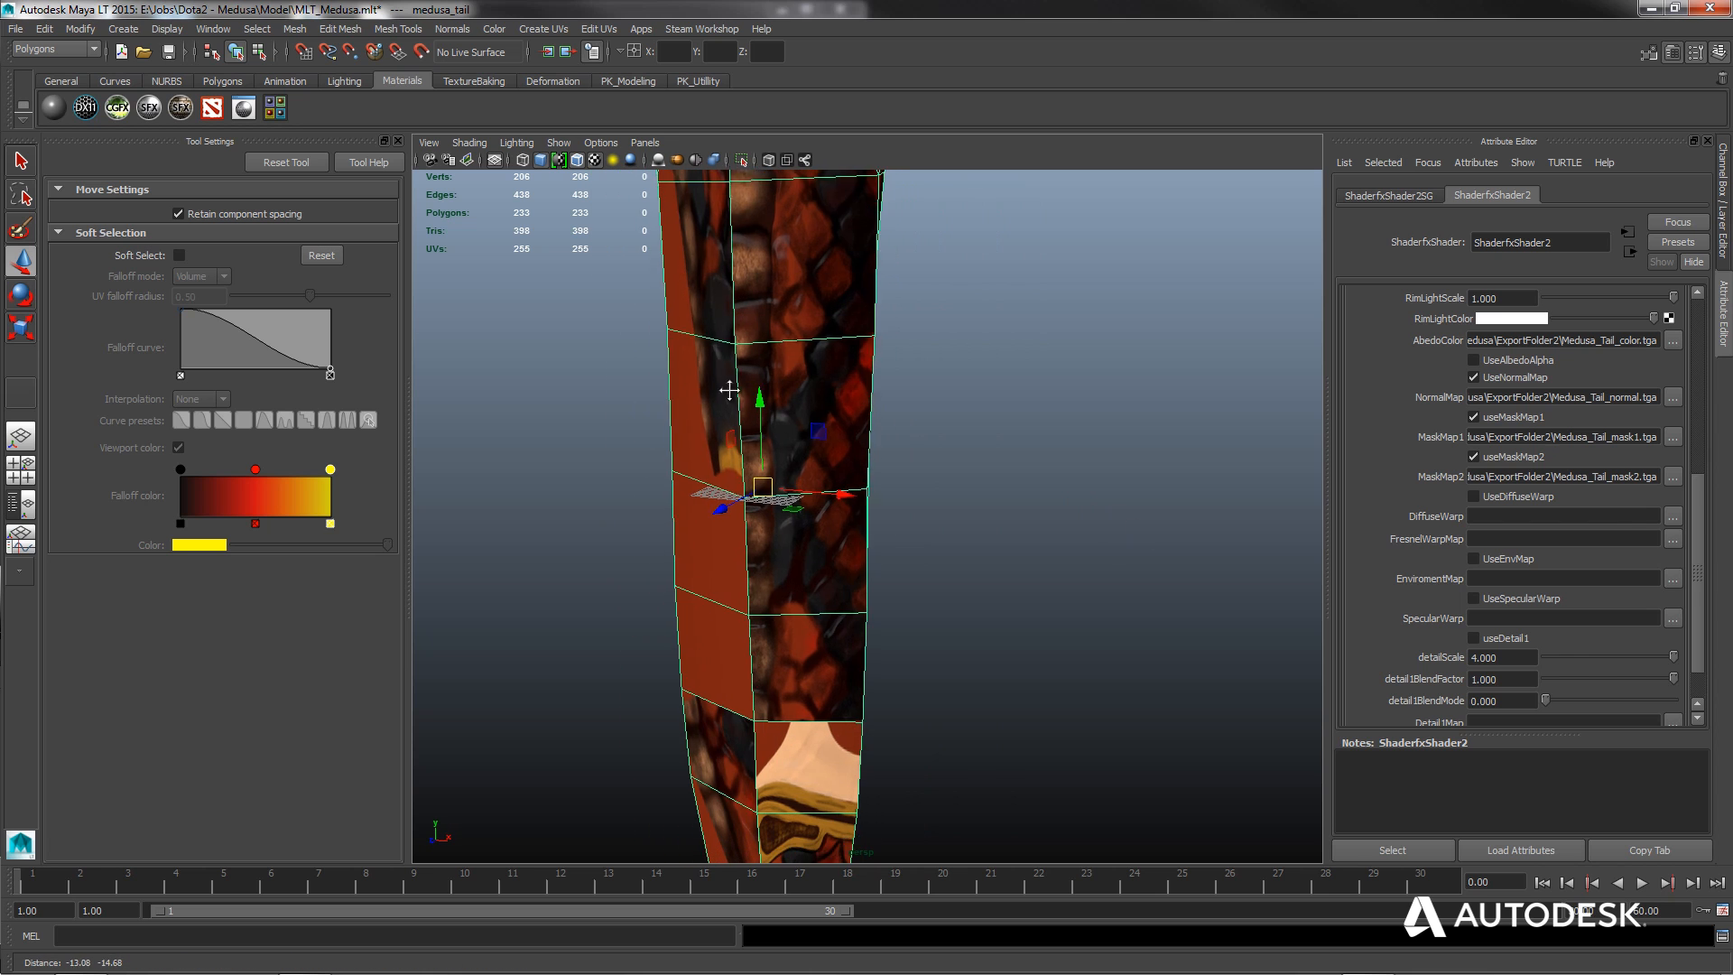
left_click_drag(729, 390, 611, 590, "alt")
middle_click_drag(789, 521, 882, 658, "alt")
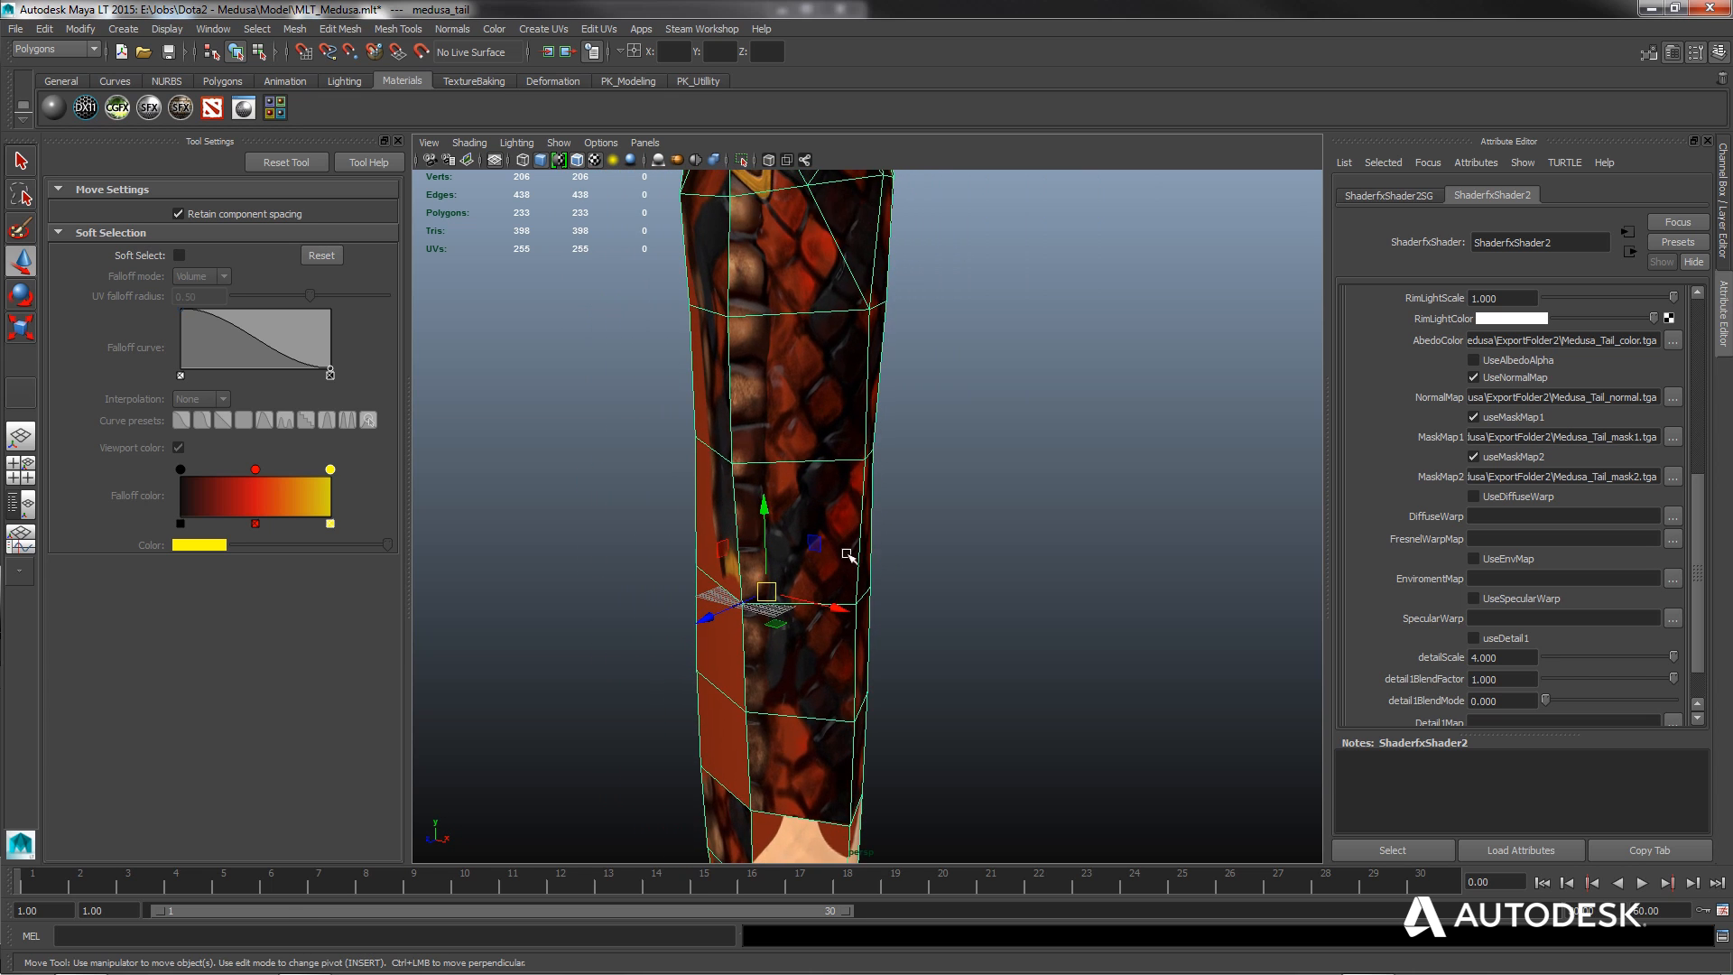
scroll(844, 549, "down", 3)
left_click_drag(848, 394, 818, 556, "alt")
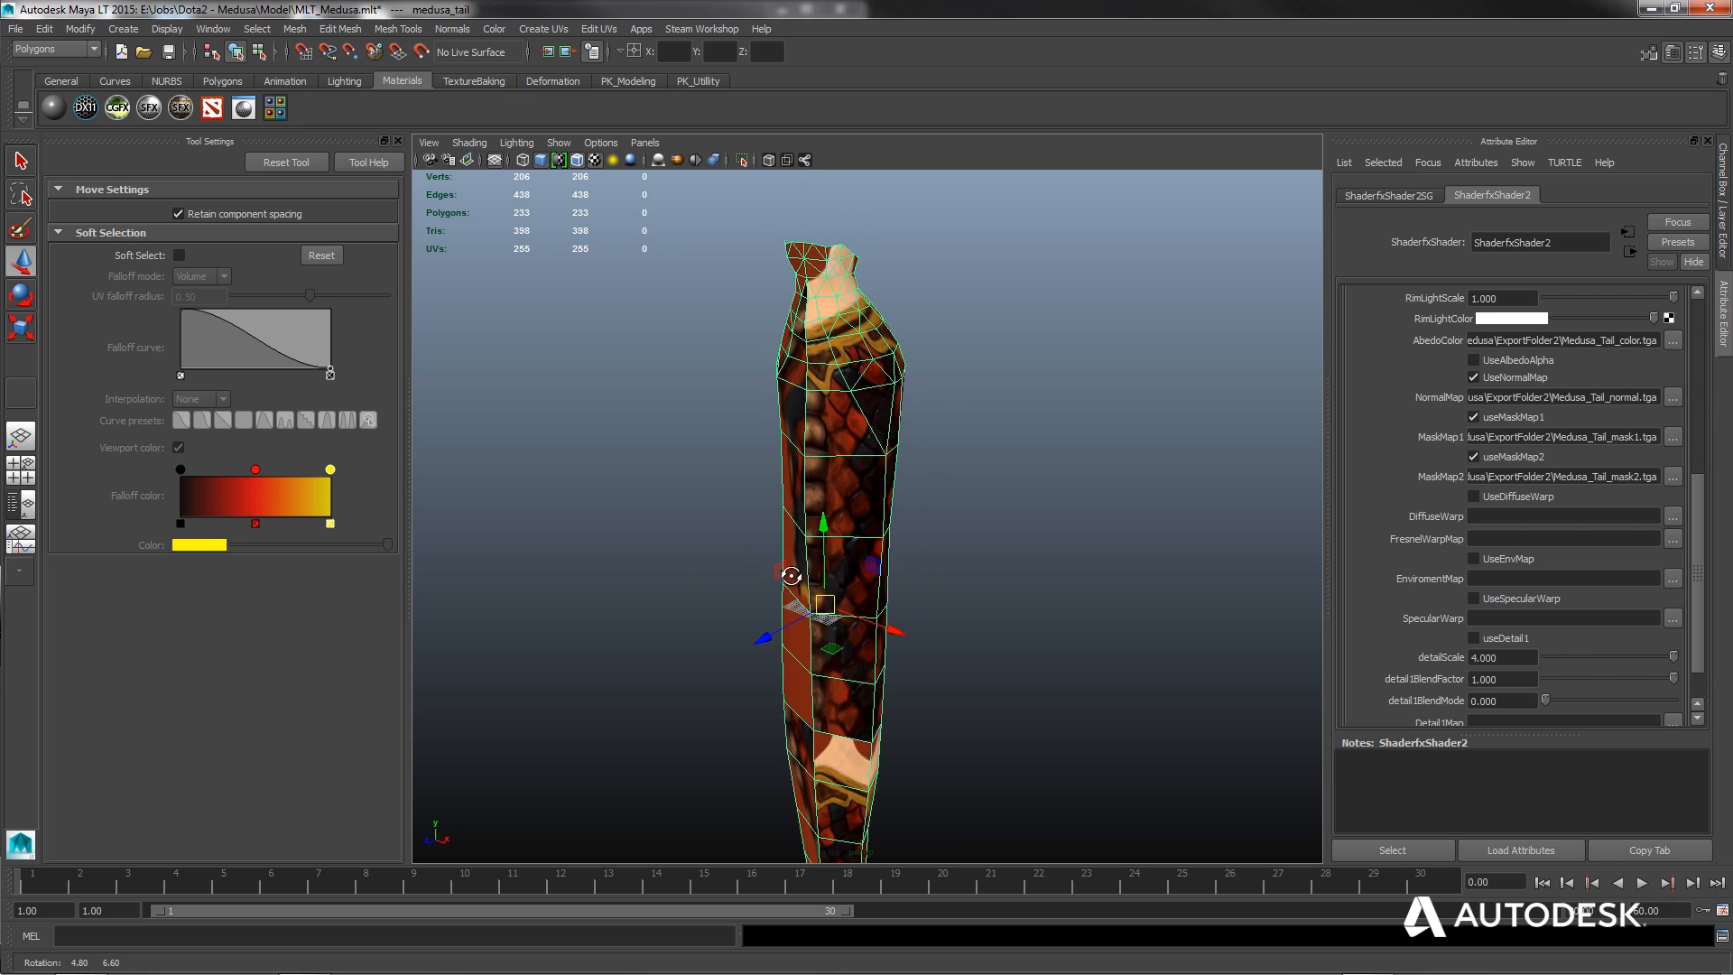
left_click_drag(826, 573, 917, 528, "alt")
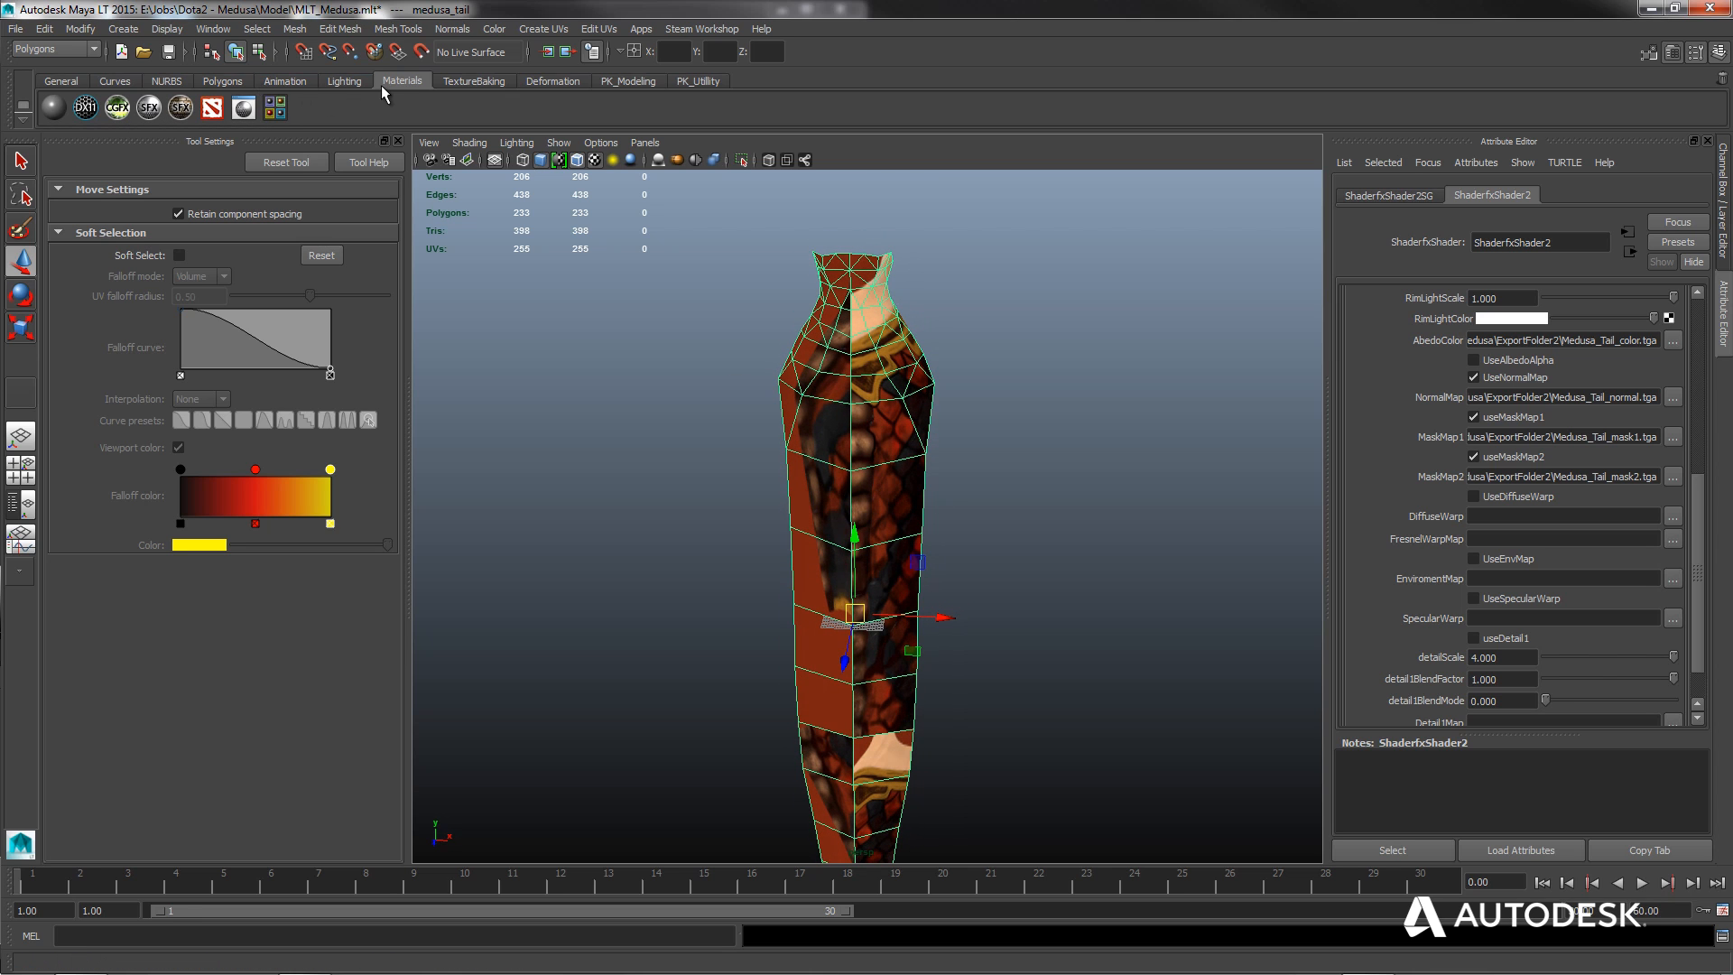
Open the tail's UVs in the UV Texture Editor and select the faces of all its UV shells.
left_click(221, 83)
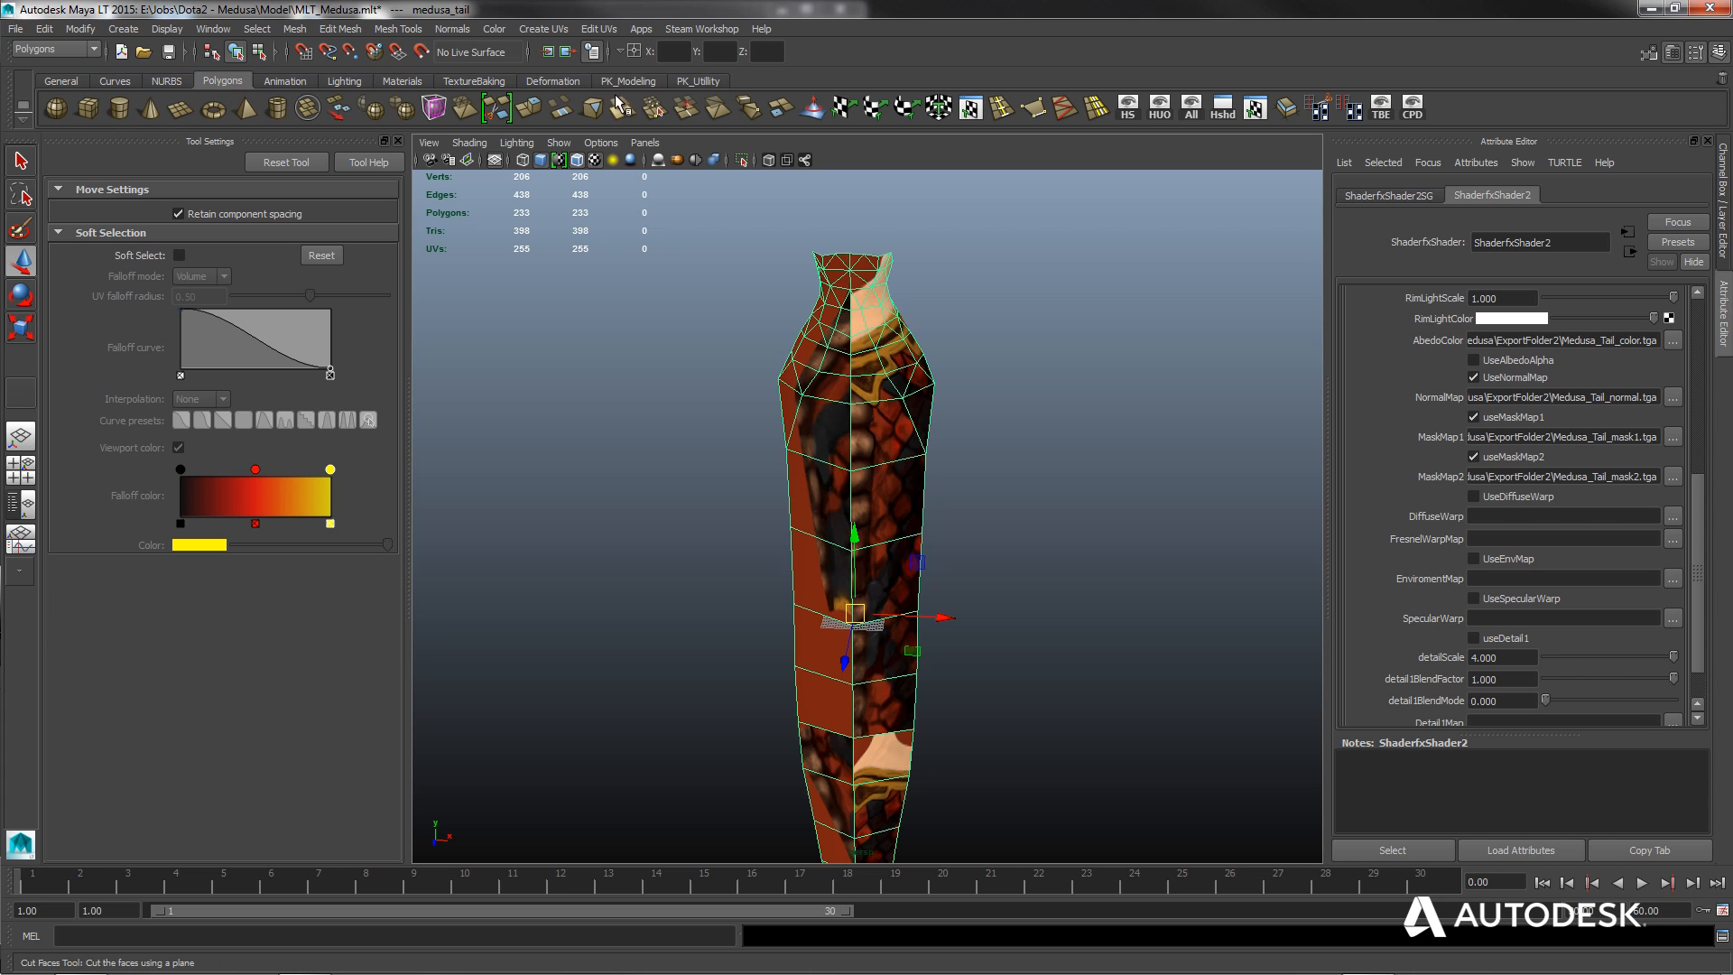
left_click(971, 108)
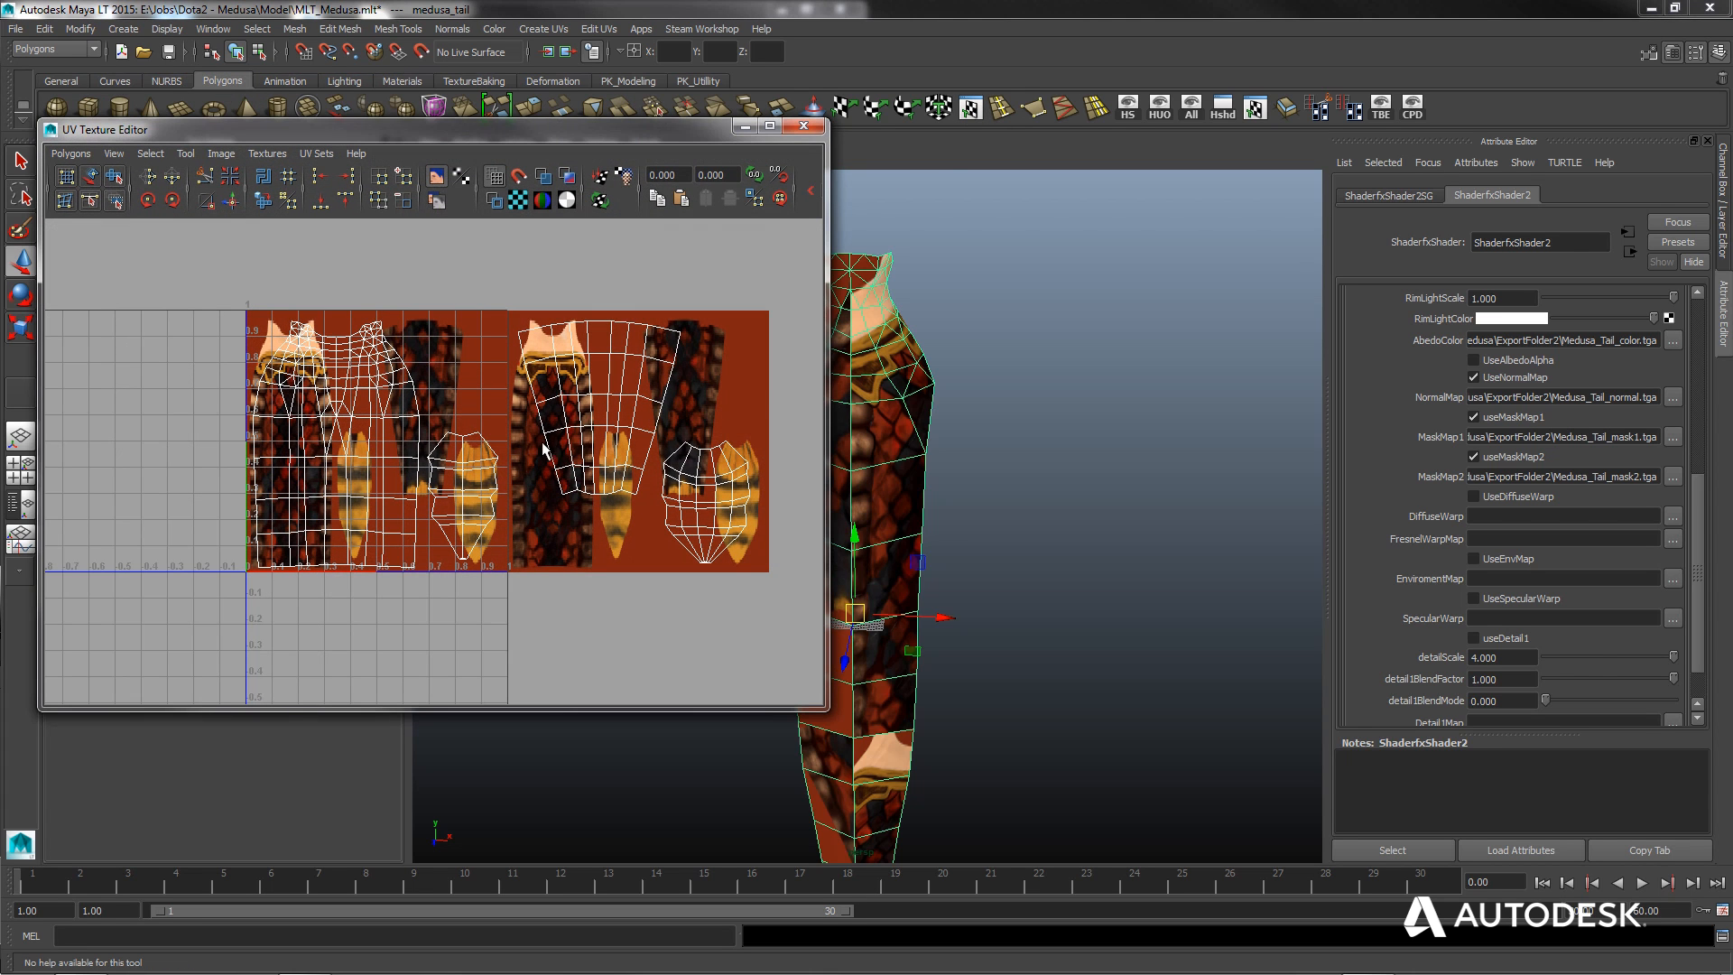
middle_click_drag(485, 412, 460, 503, "alt")
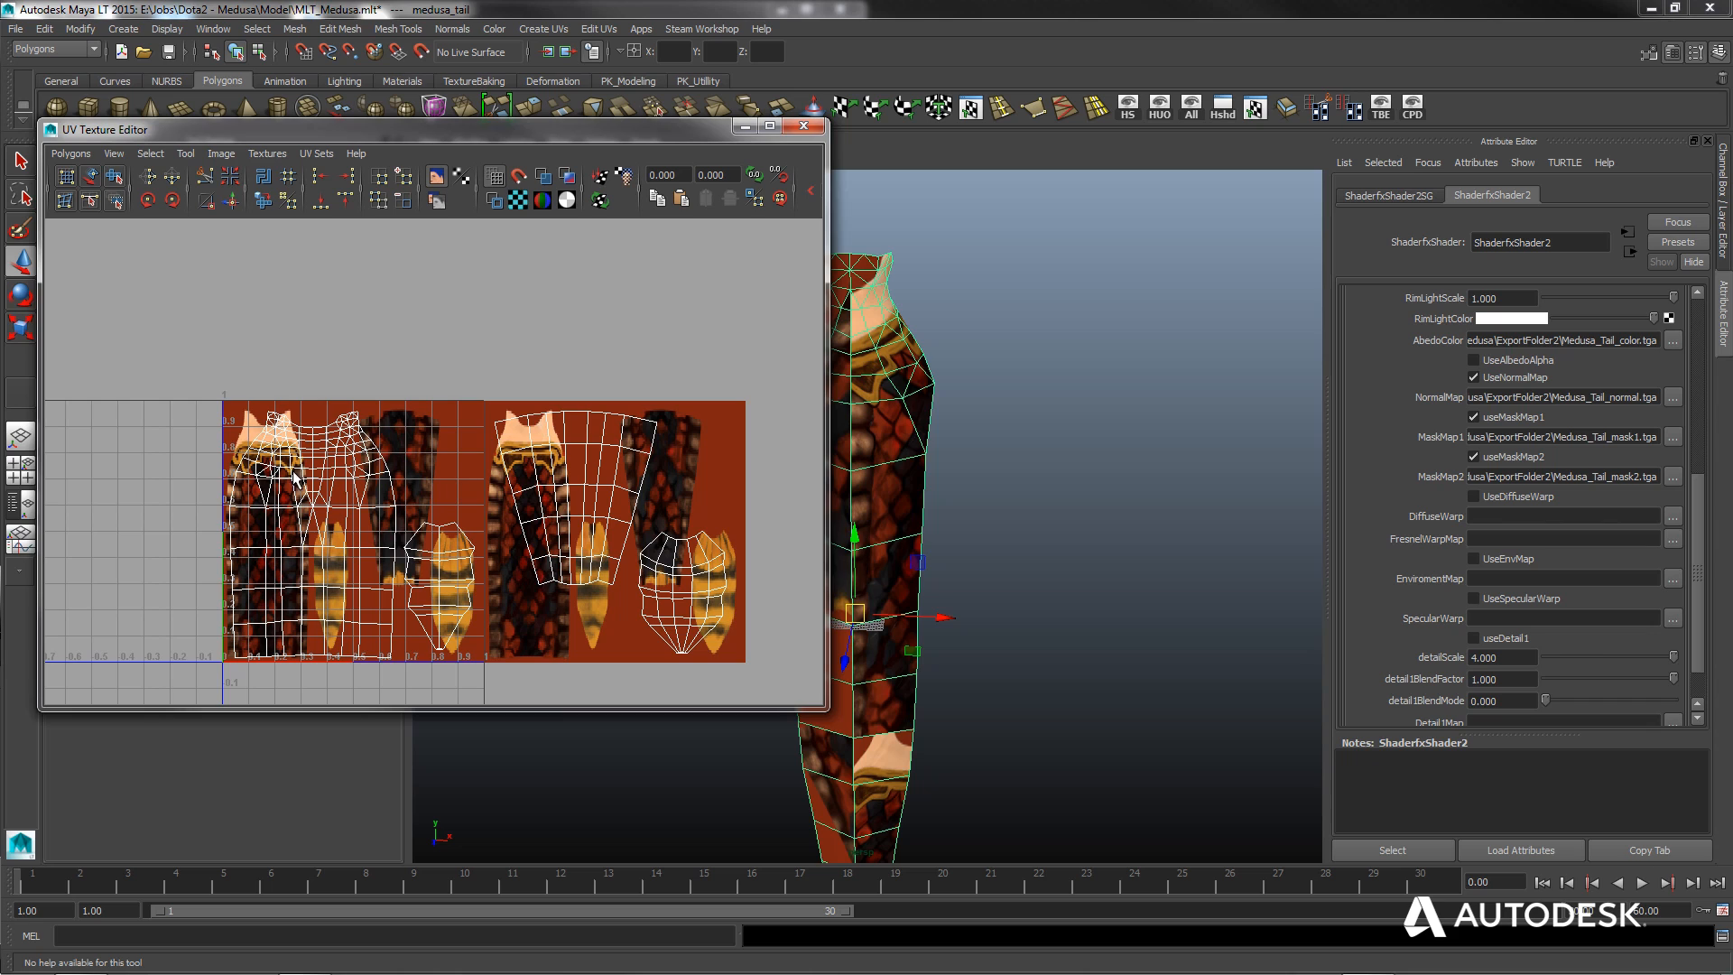
right_click_drag(357, 523, 305, 500)
left_click_drag(194, 352, 748, 697)
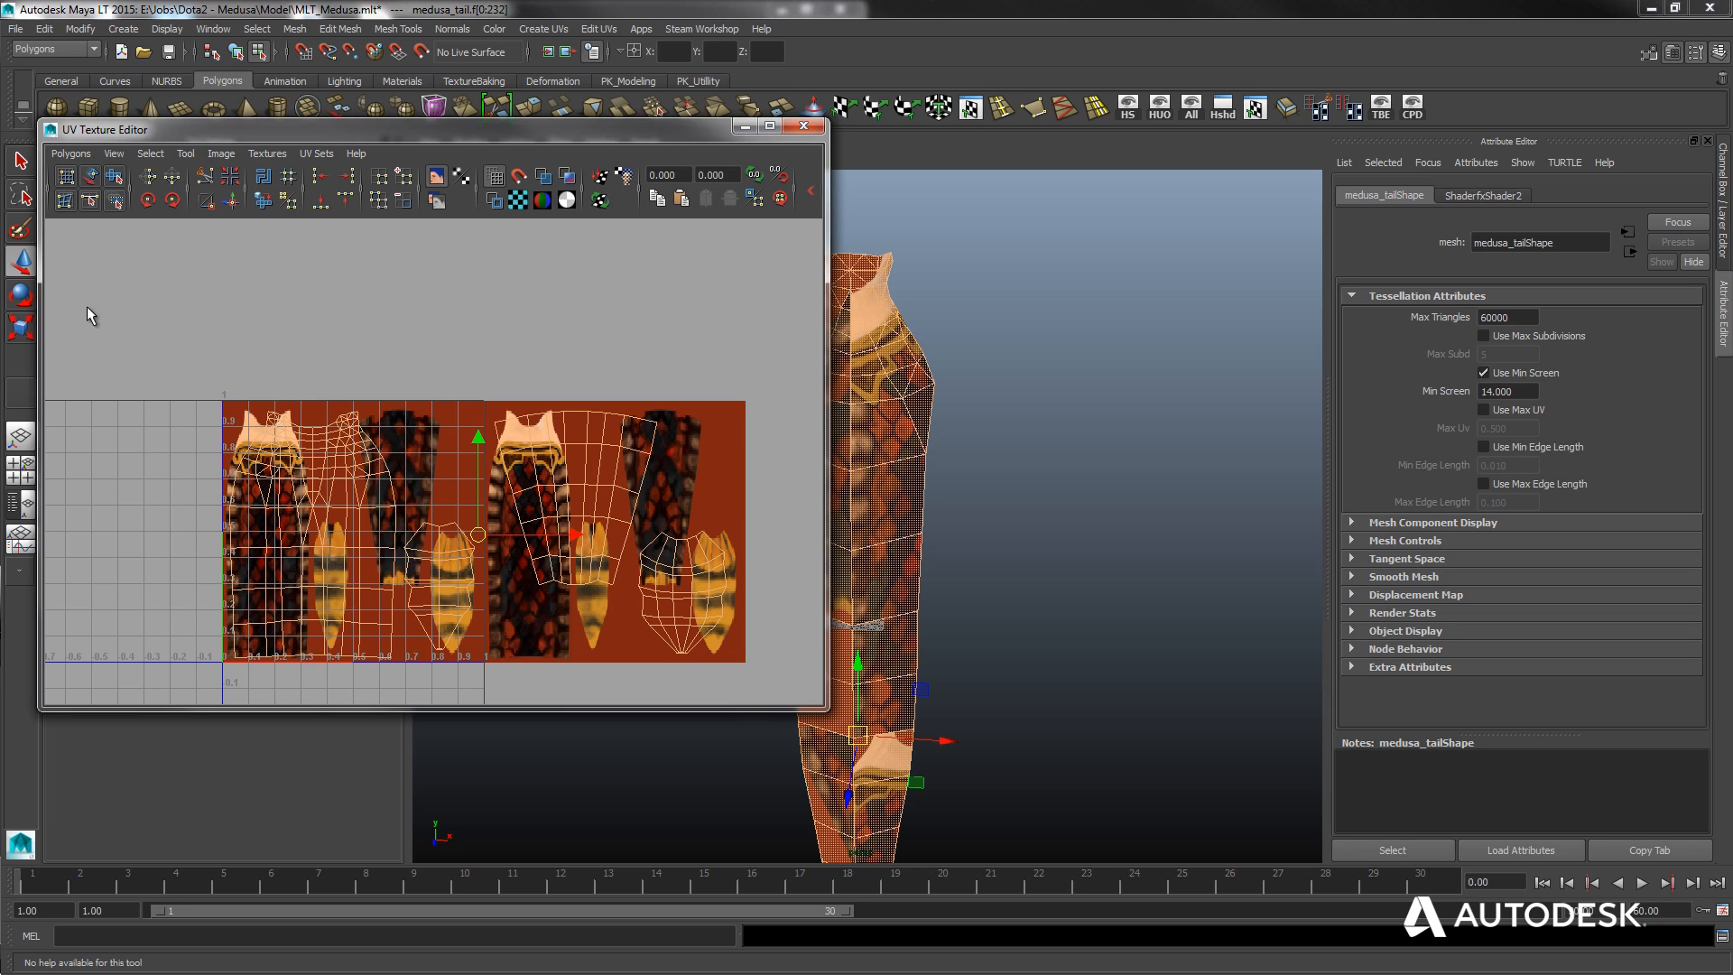
Scale all the tail's UVs down horizontally so the shells roughly fit one copy of the texture.
left_click(25, 329)
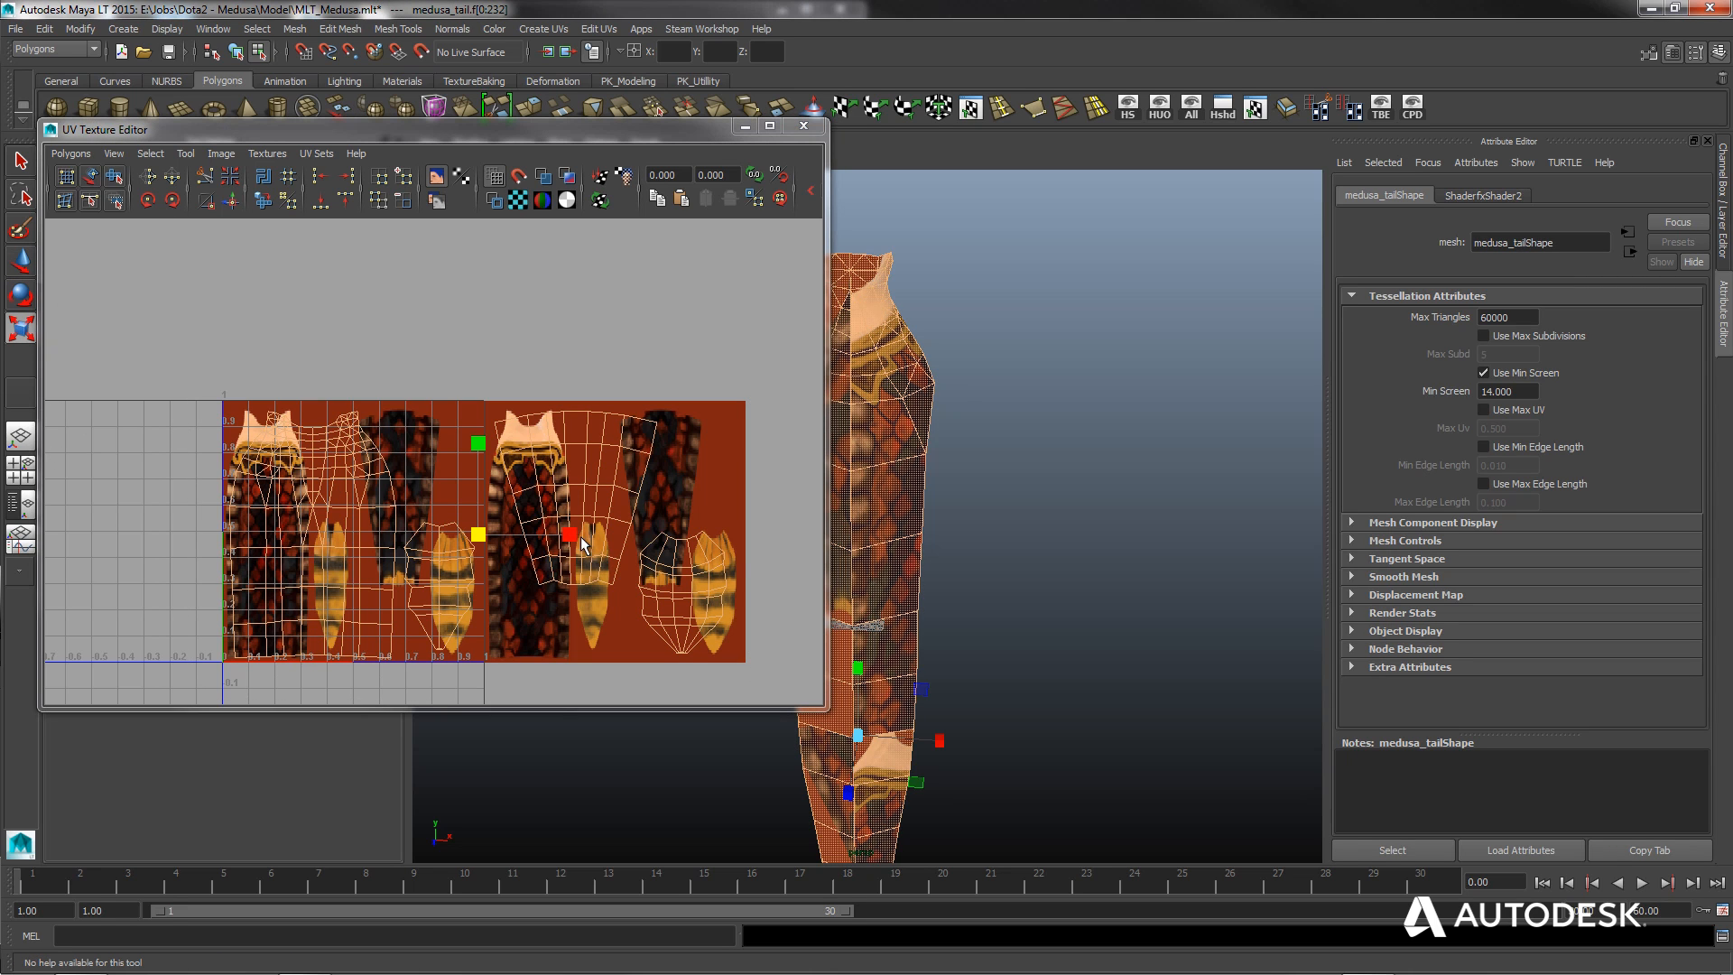
left_click_drag(578, 538, 454, 535)
left_click(23, 264)
scroll(353, 499, "up", 5)
middle_click_drag(357, 556, 640, 317, "alt")
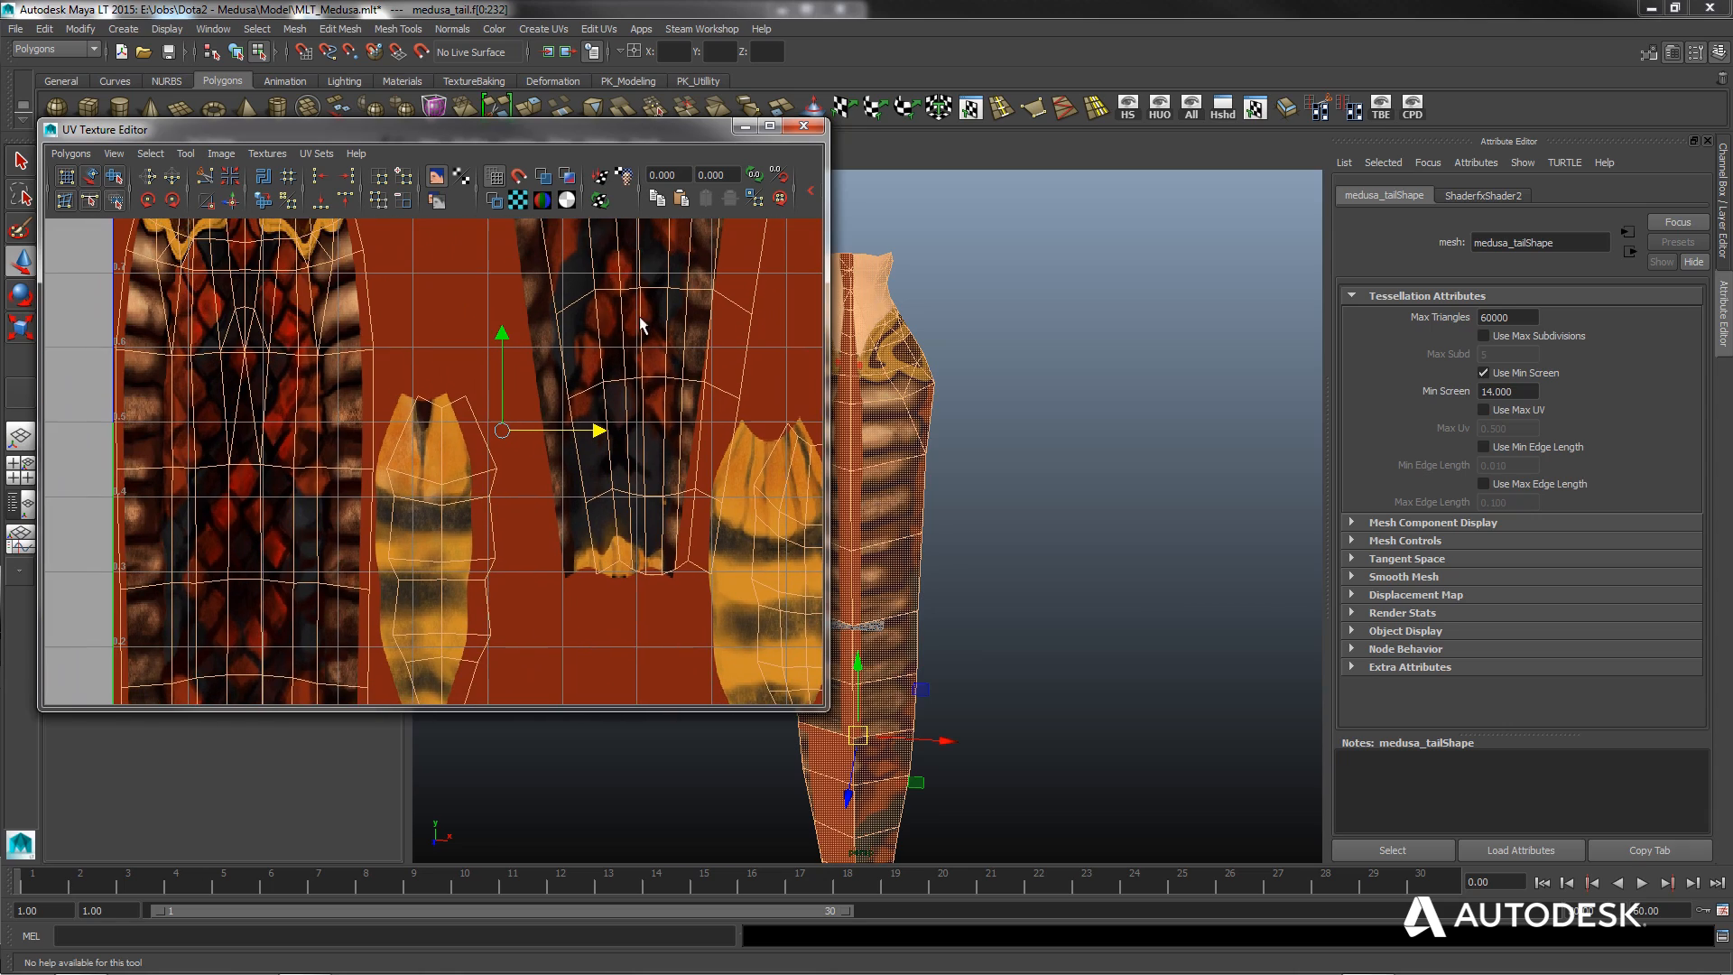
Maximize the UV Texture Editor, then scale and shift the UVs horizontally until the shells line up with the painted texture.
left_click(770, 126)
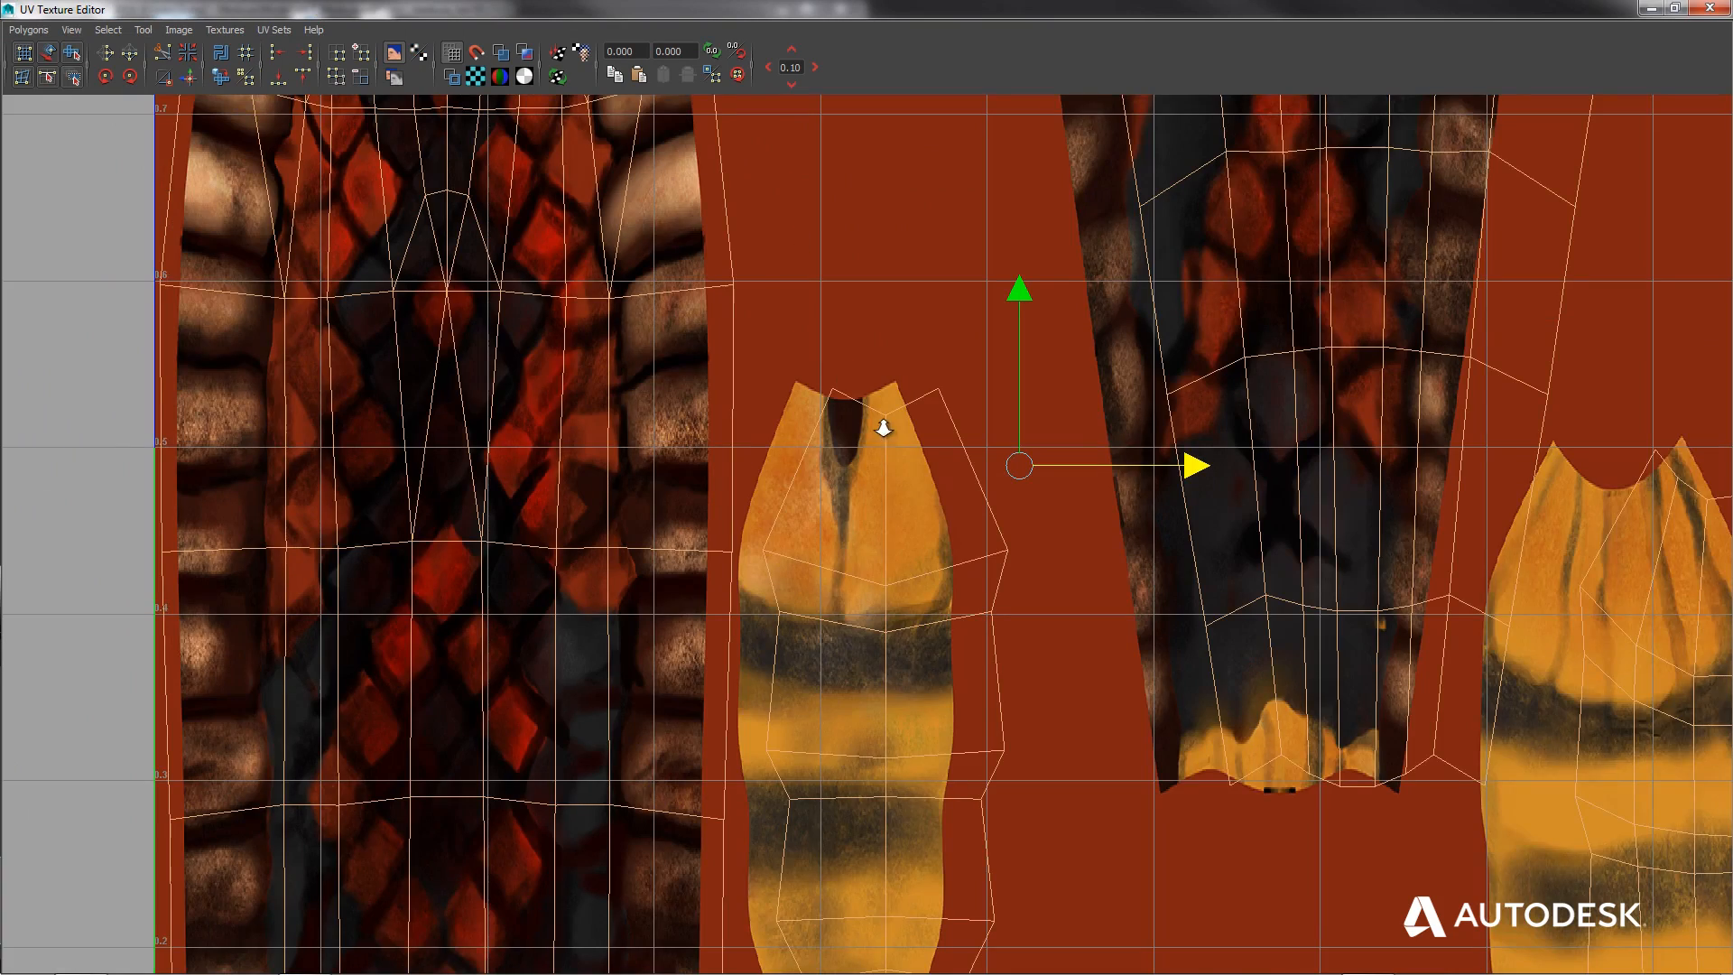
scroll(869, 415, "down", 3)
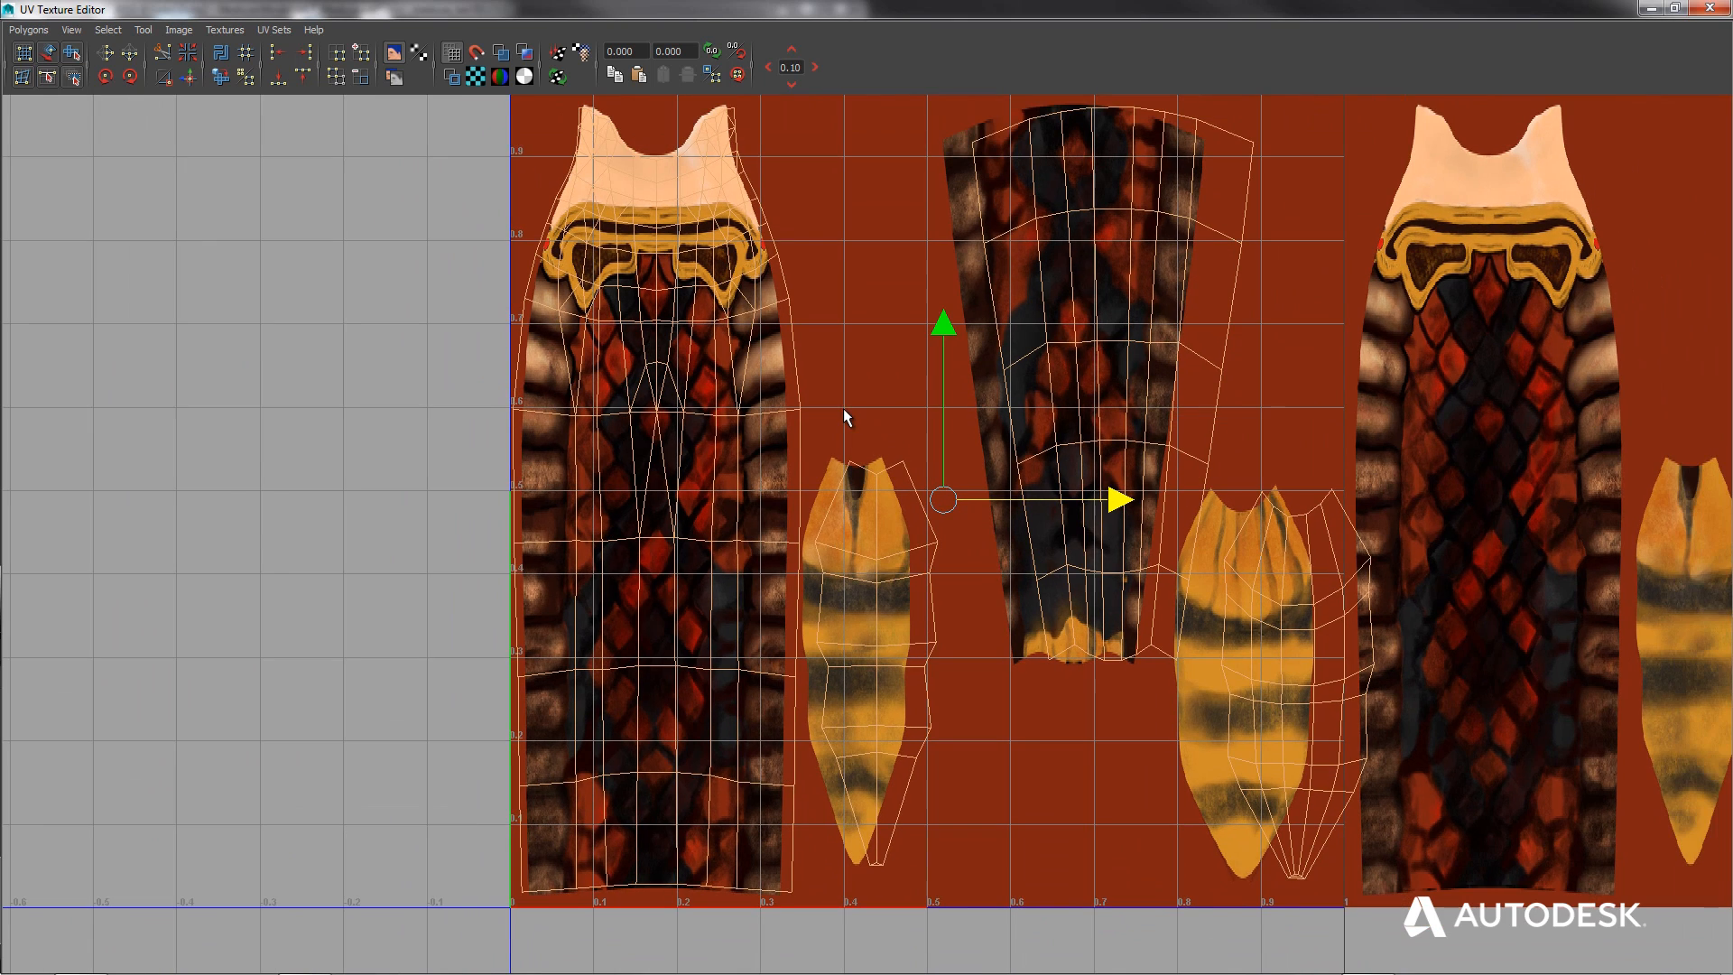
middle_click_drag(798, 350, 680, 392, "alt")
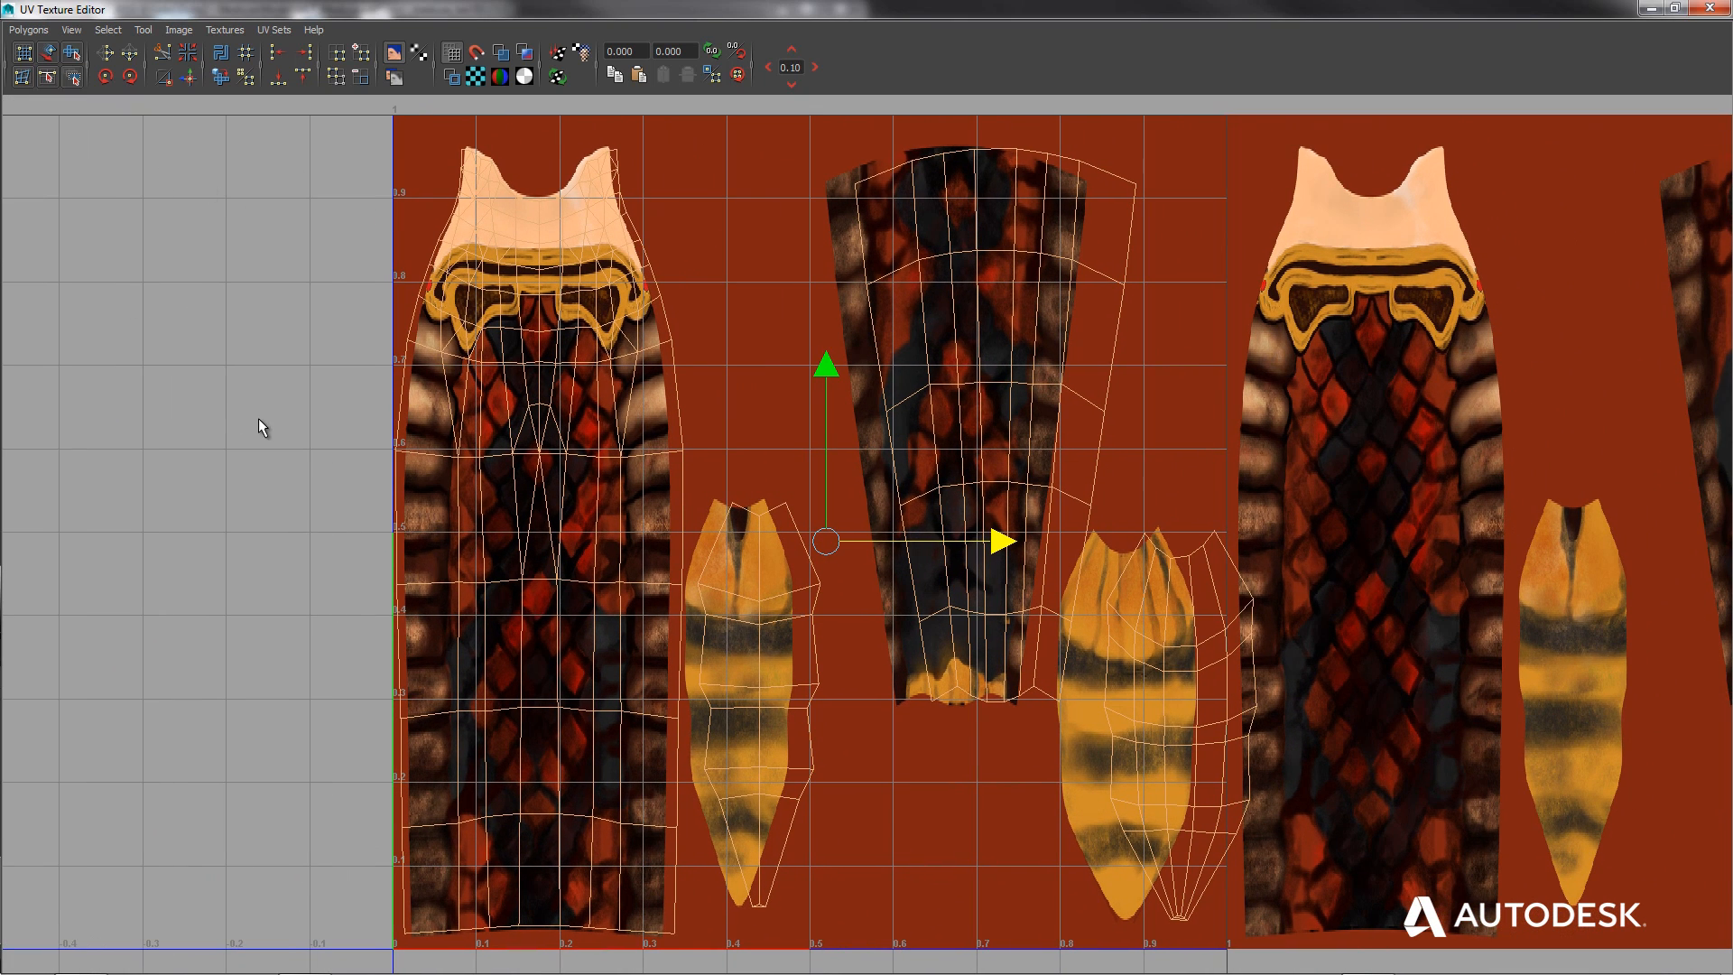
key("q")
key("e")
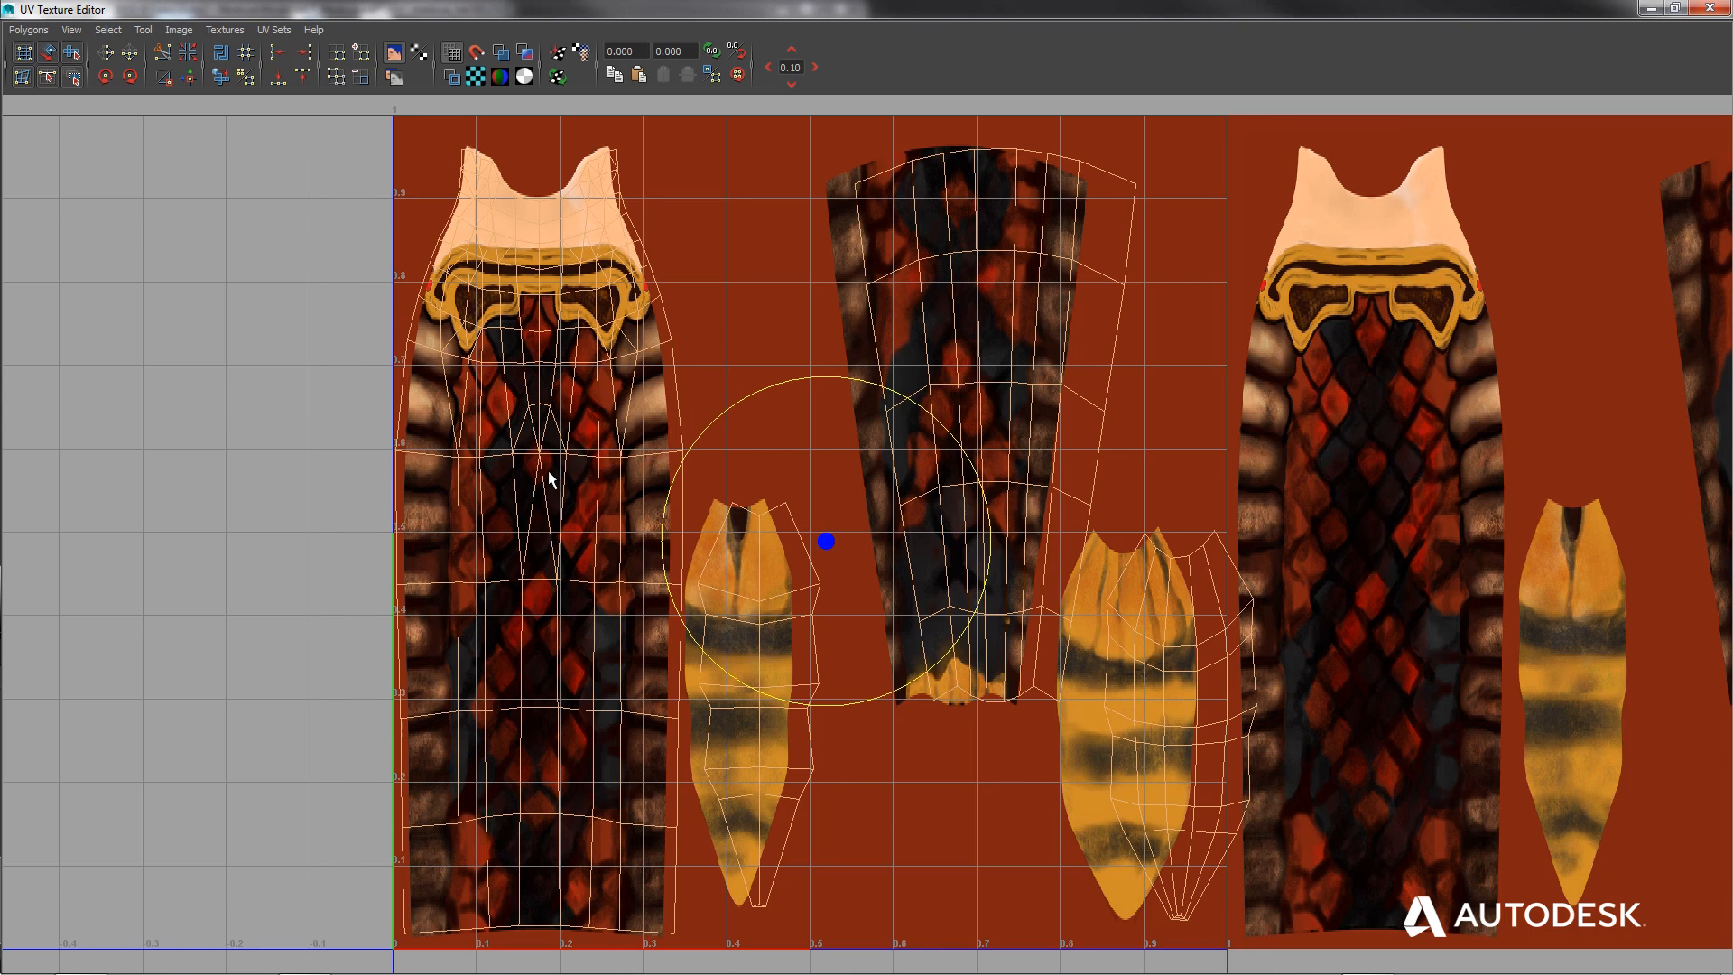
key("w")
key("q")
key("r")
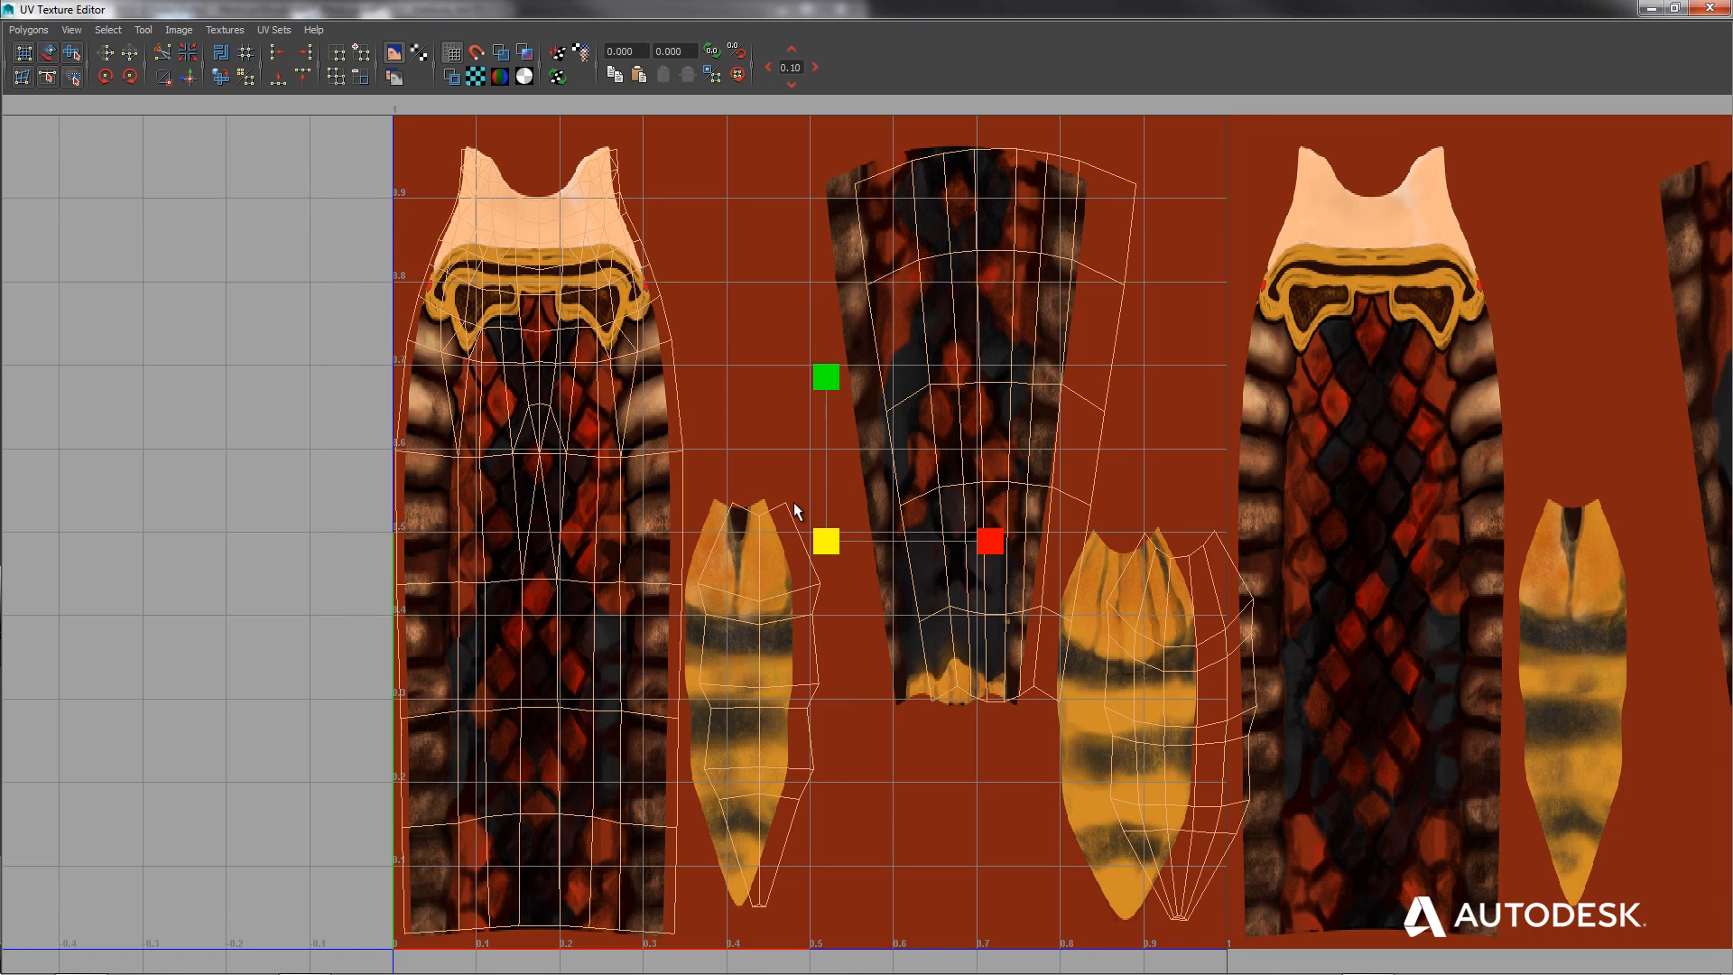
left_click_drag(994, 540, 975, 546)
key("w")
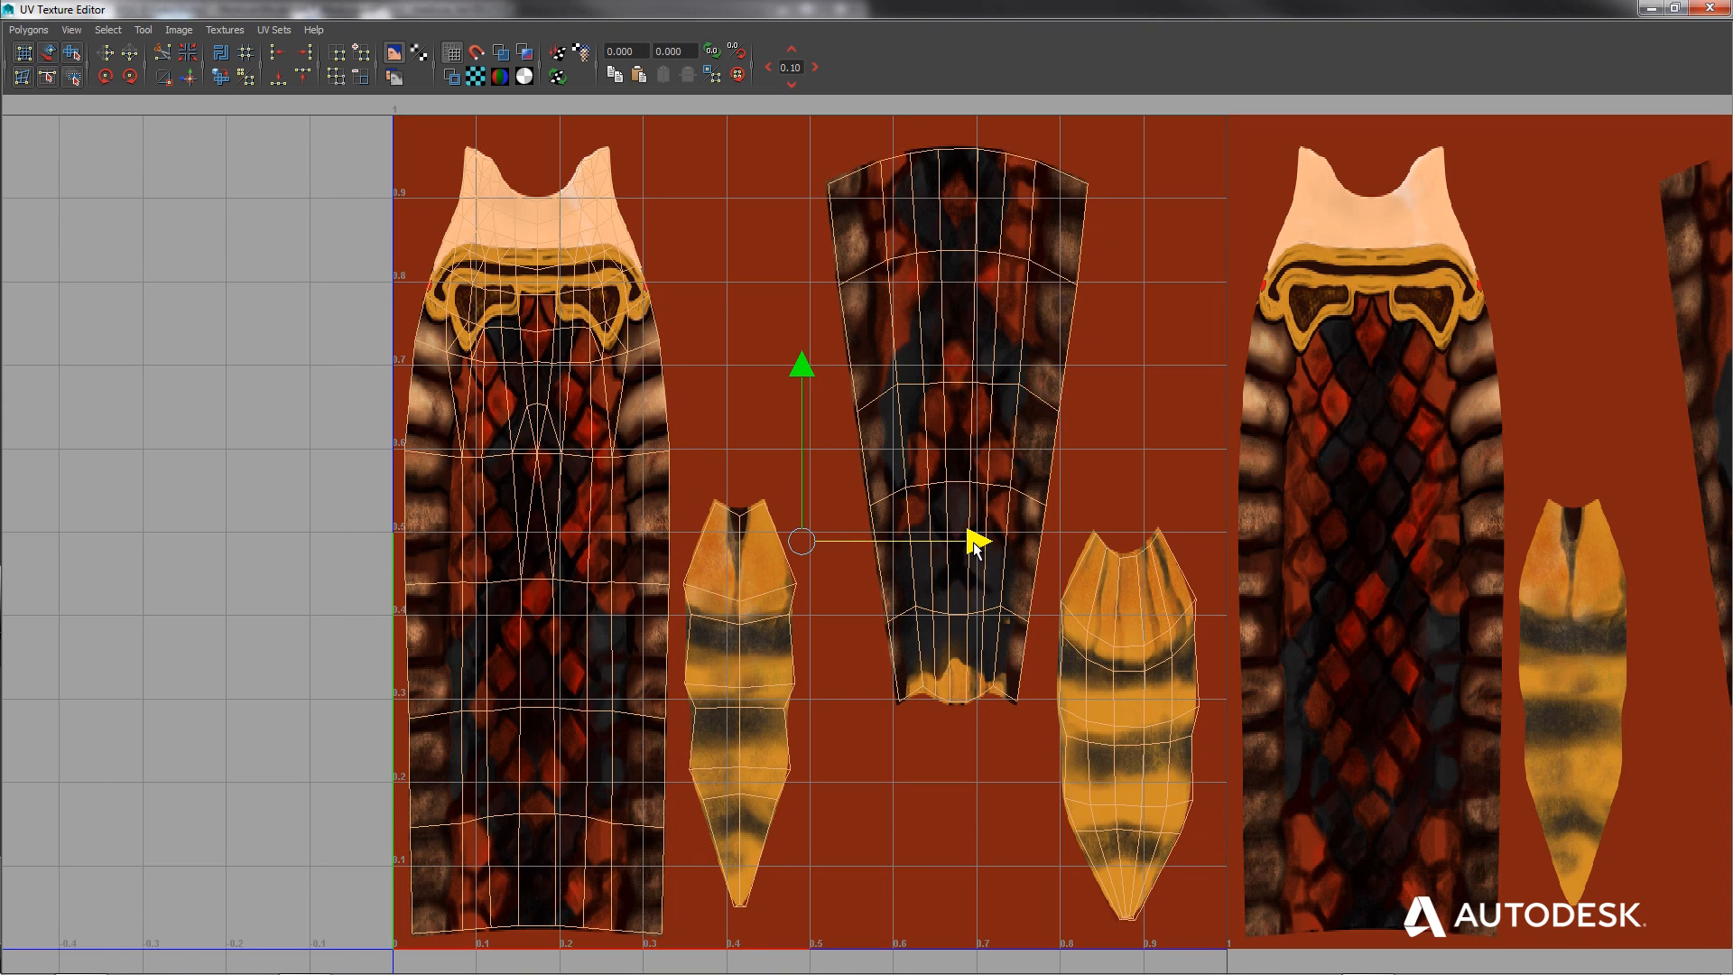
key("ctrl+z")
key("ctrl+z")
key("ctrl+z")
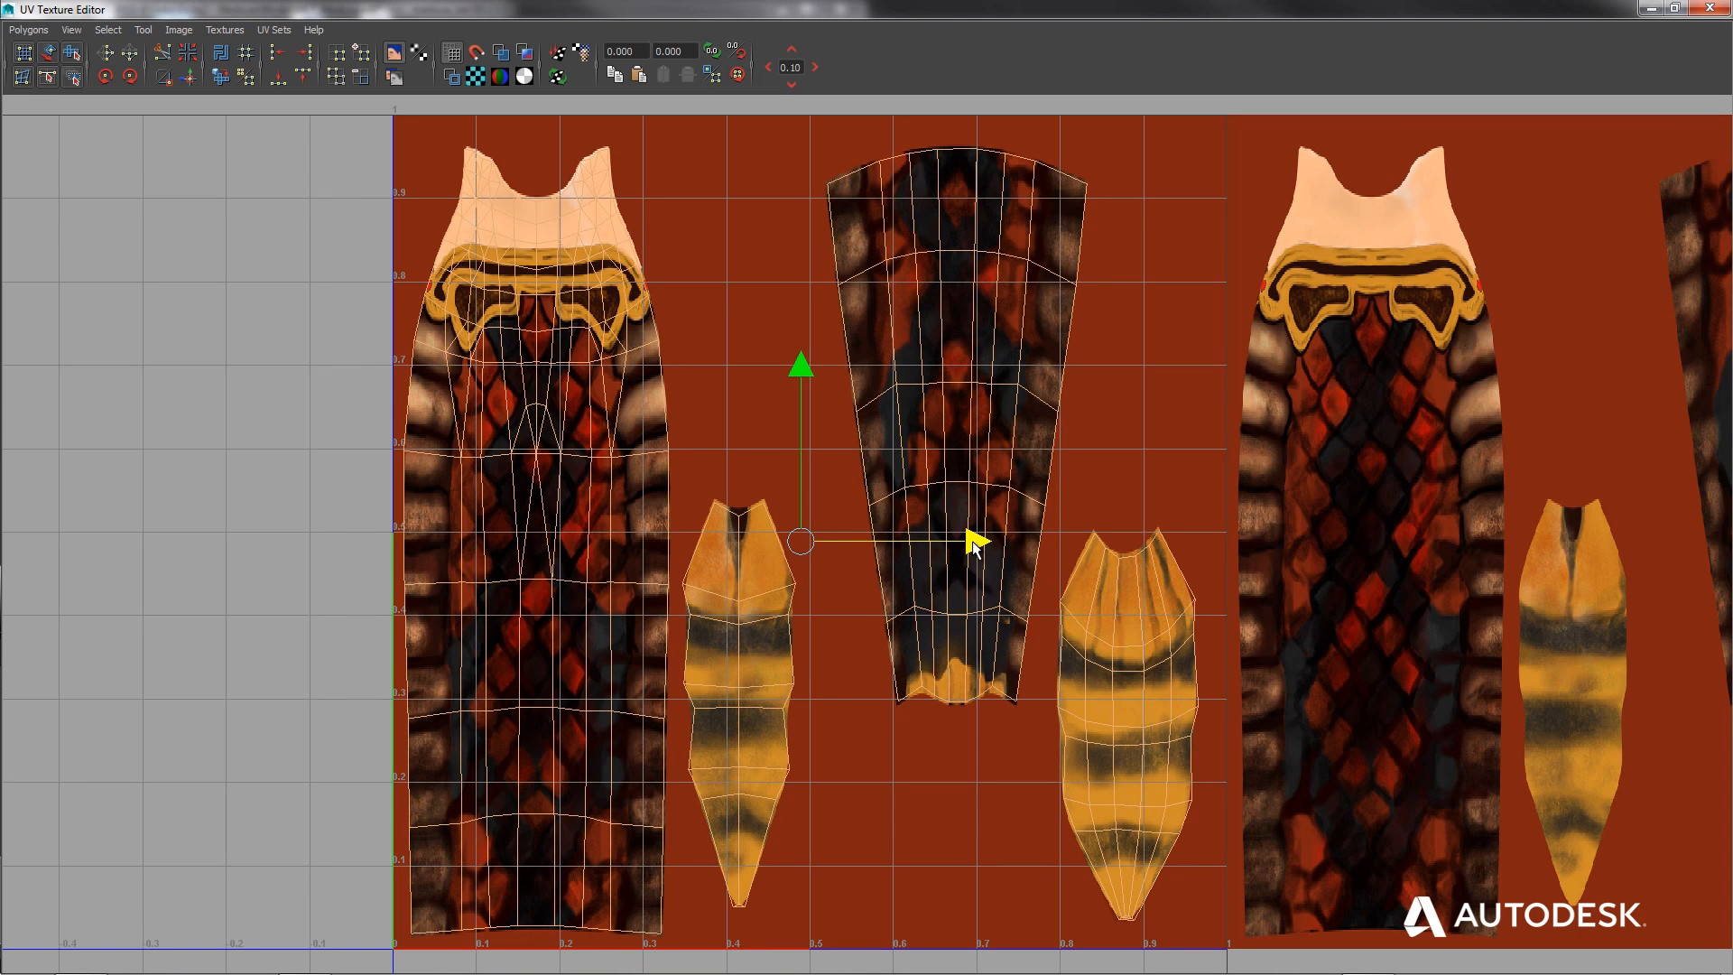
Examine how the UV shells align with the painted tail and fin texture, both close up and across the whole layout.
scroll(957, 555, "down", 6)
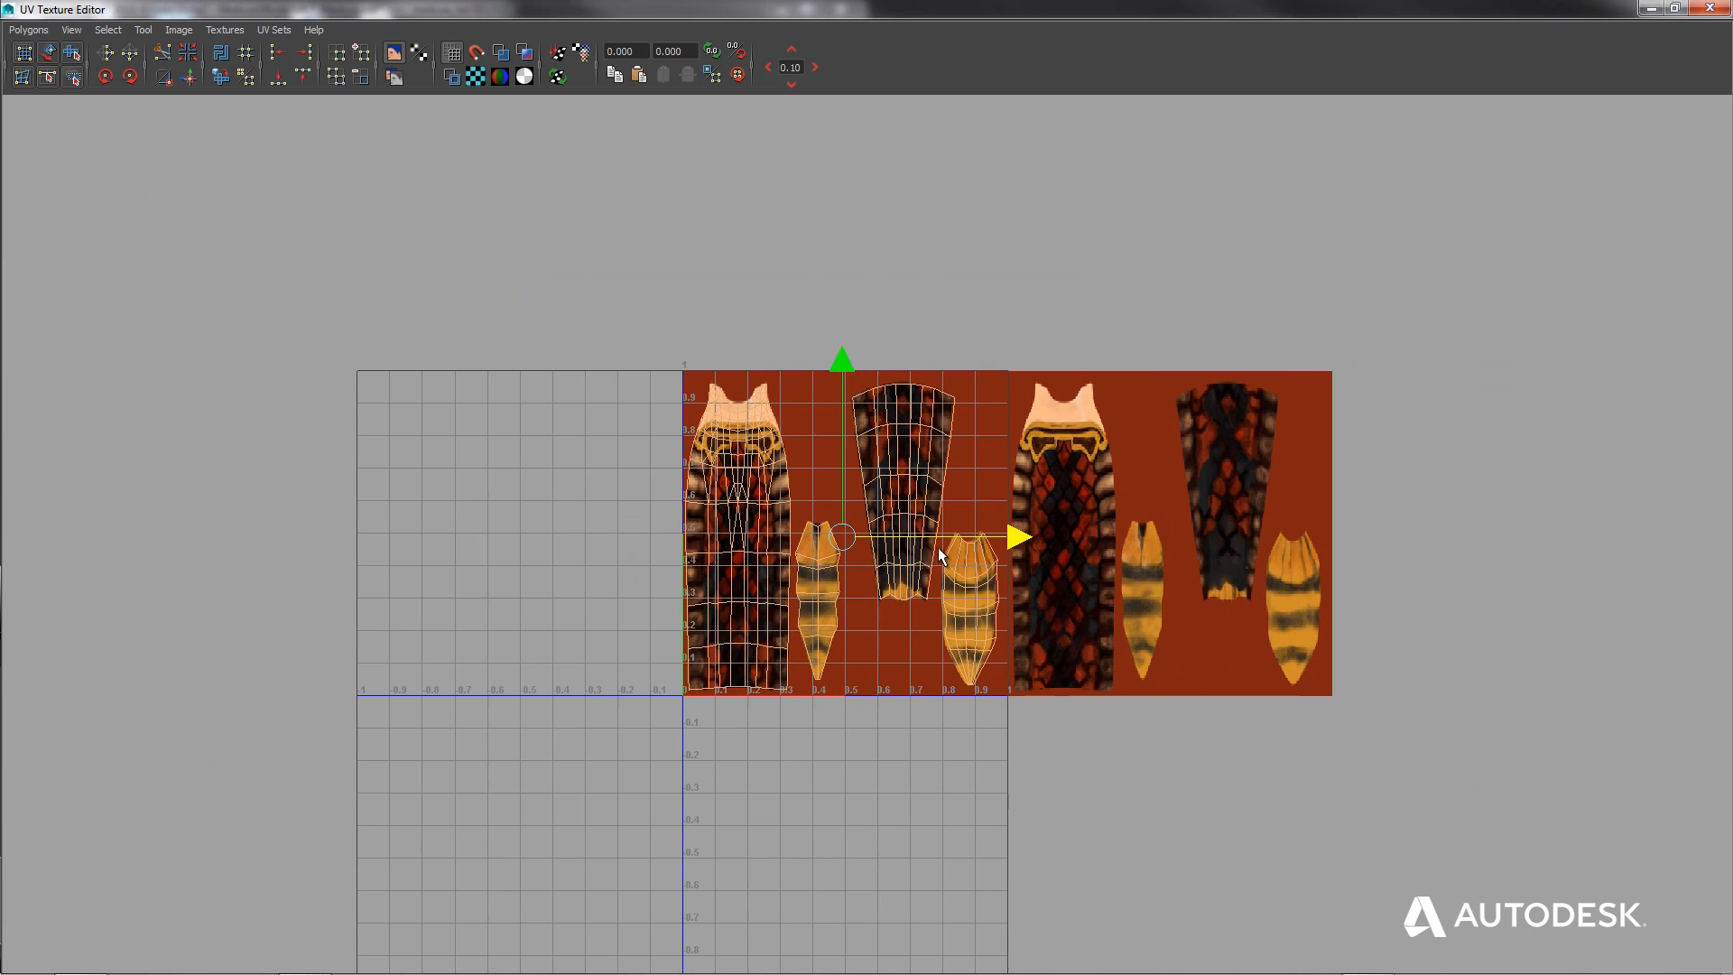
middle_click_drag(889, 539, 865, 581, "alt")
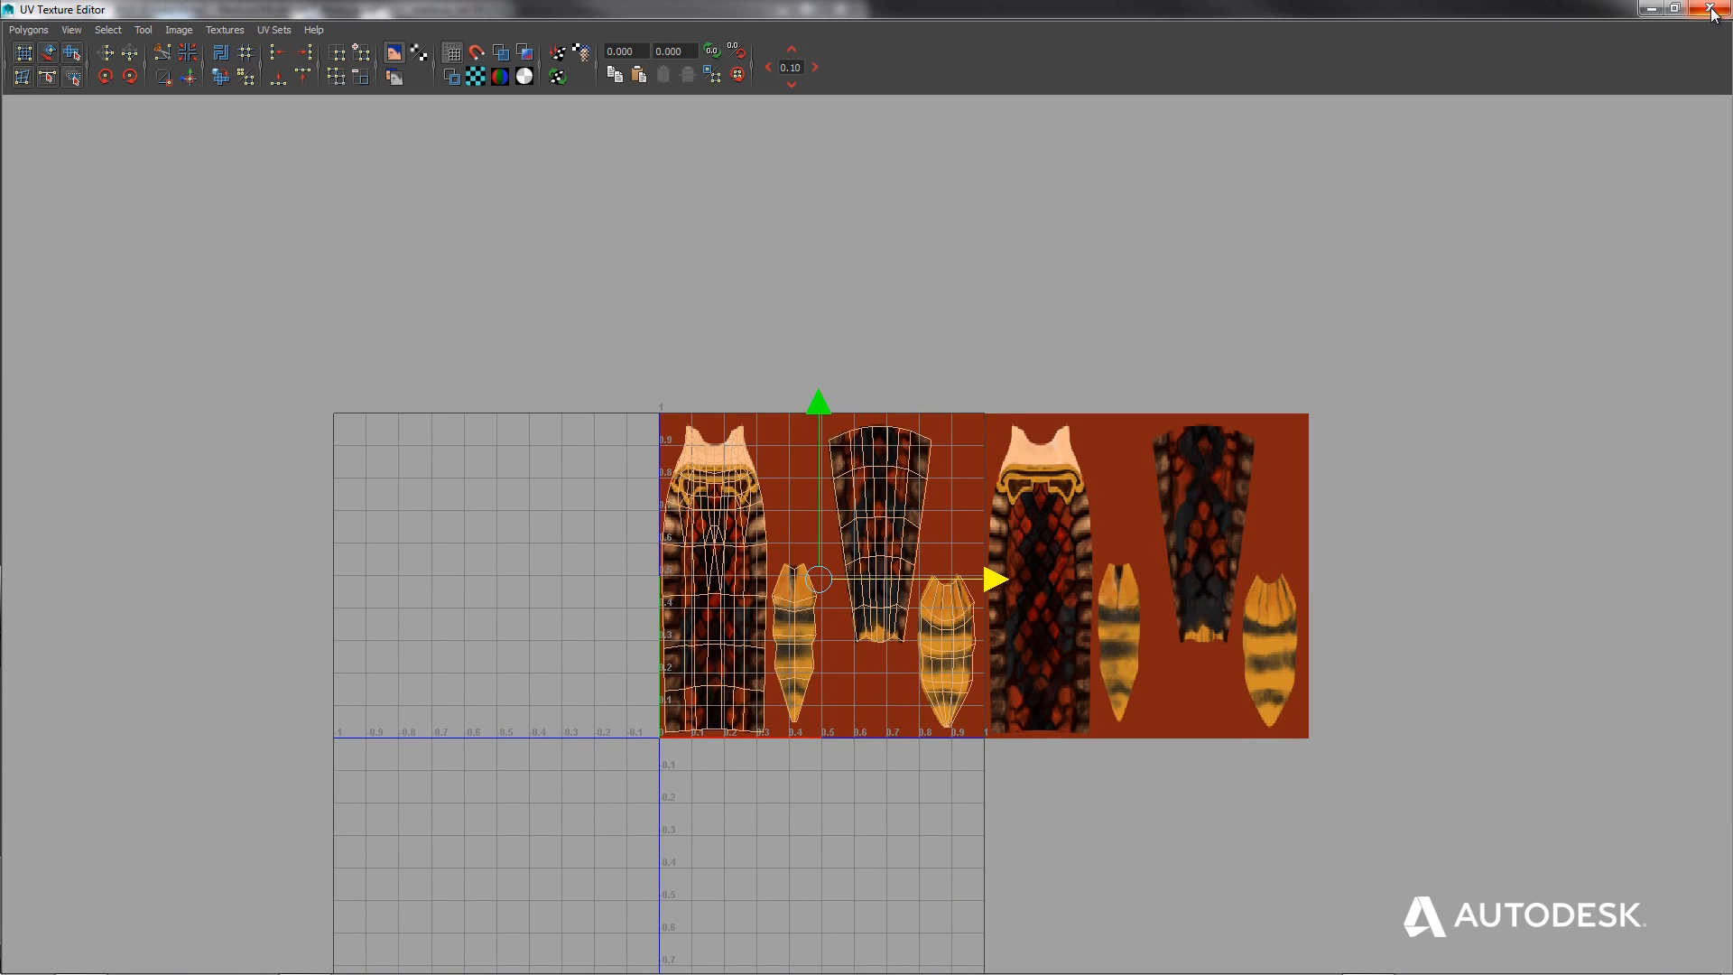
scroll(779, 695, "up", 2)
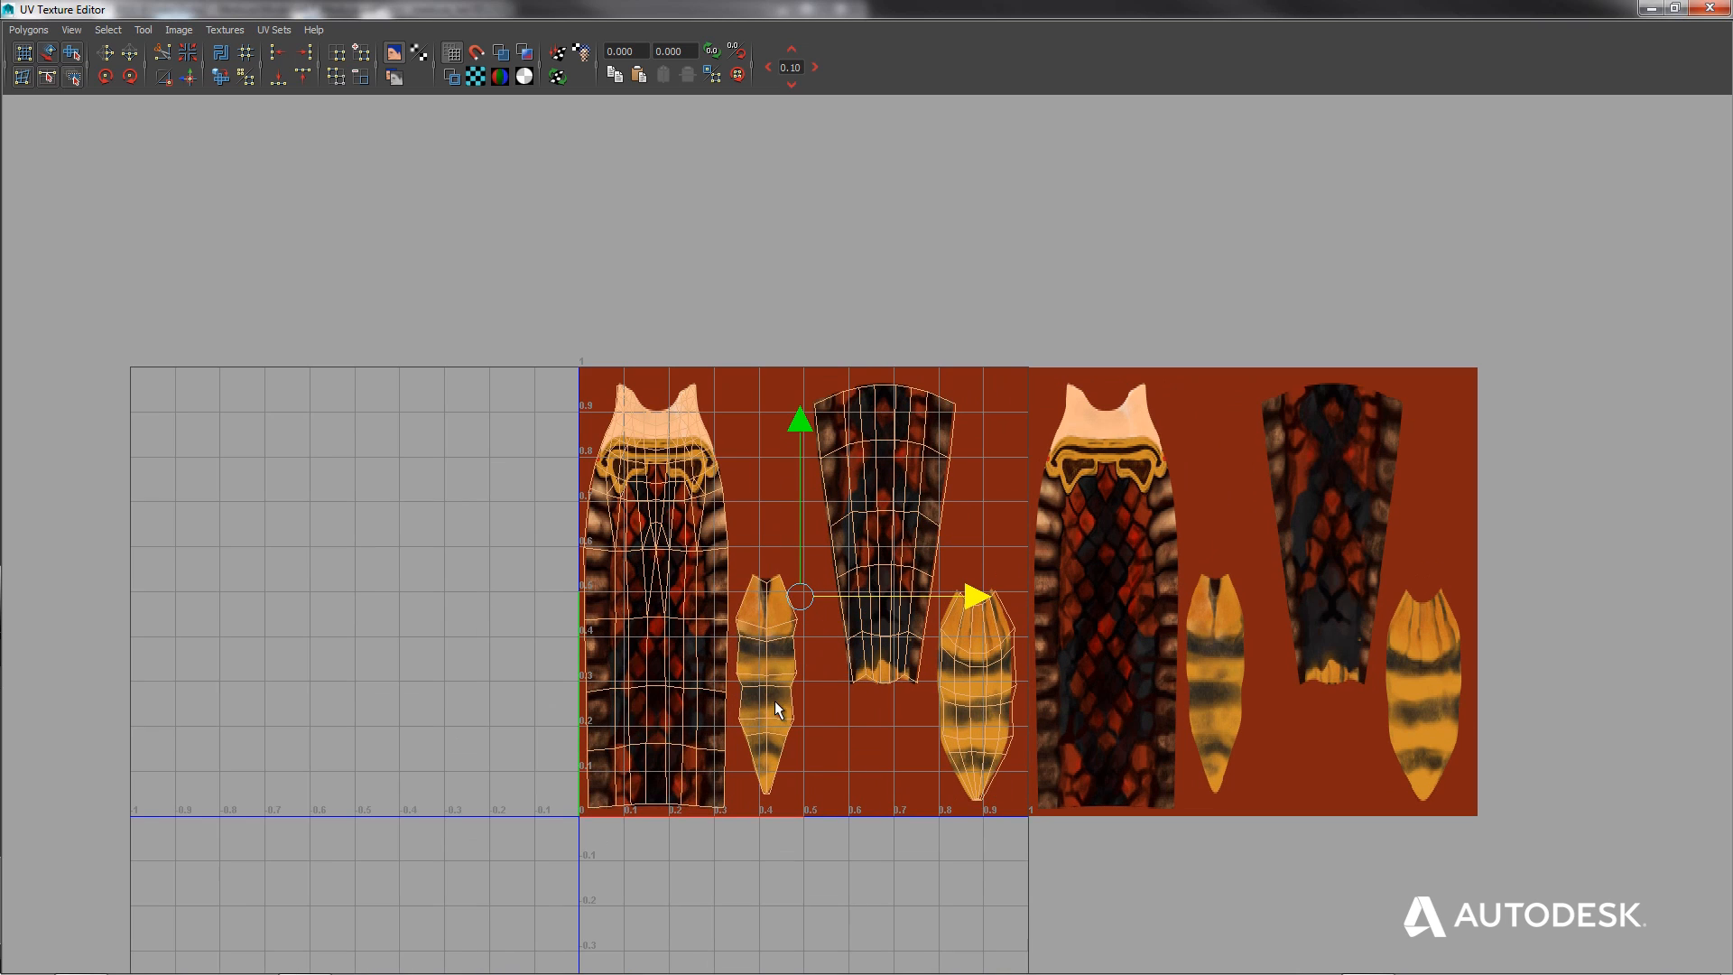
middle_click_drag(812, 671, 863, 548, "alt")
mouse_move(828, 569)
right_mouse_down("alt")
mouse_move(859, 579)
mouse_move(820, 601)
right_mouse_up("alt")
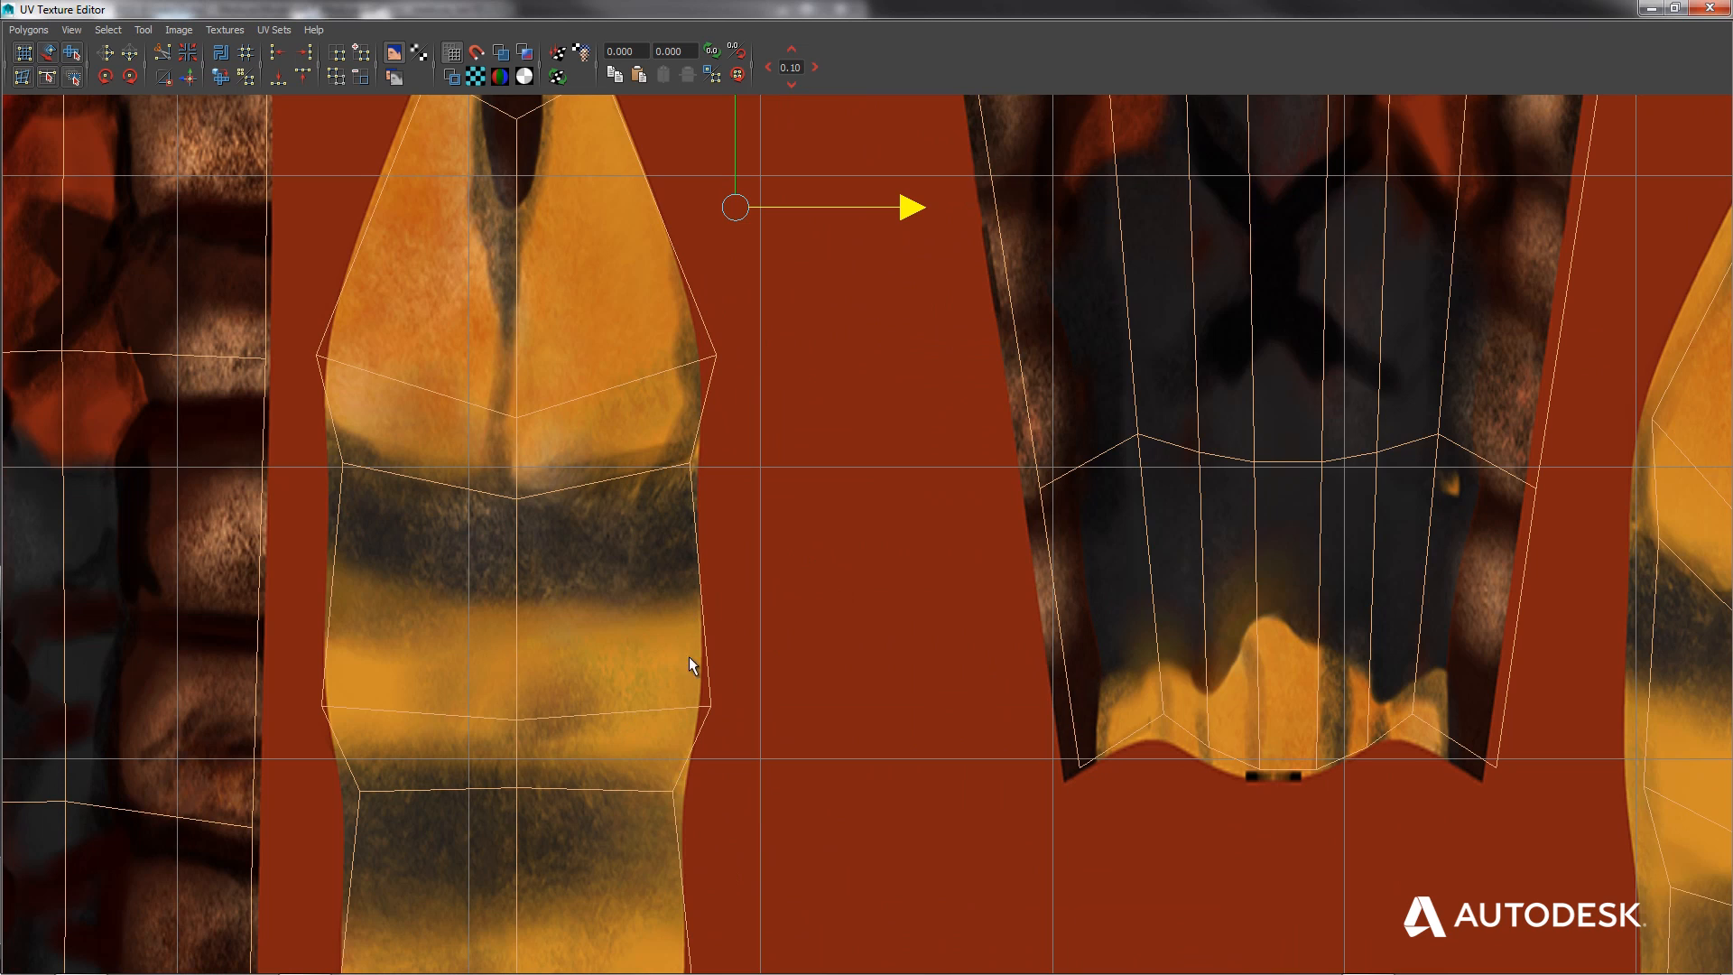
scroll(690, 657, "down", 10)
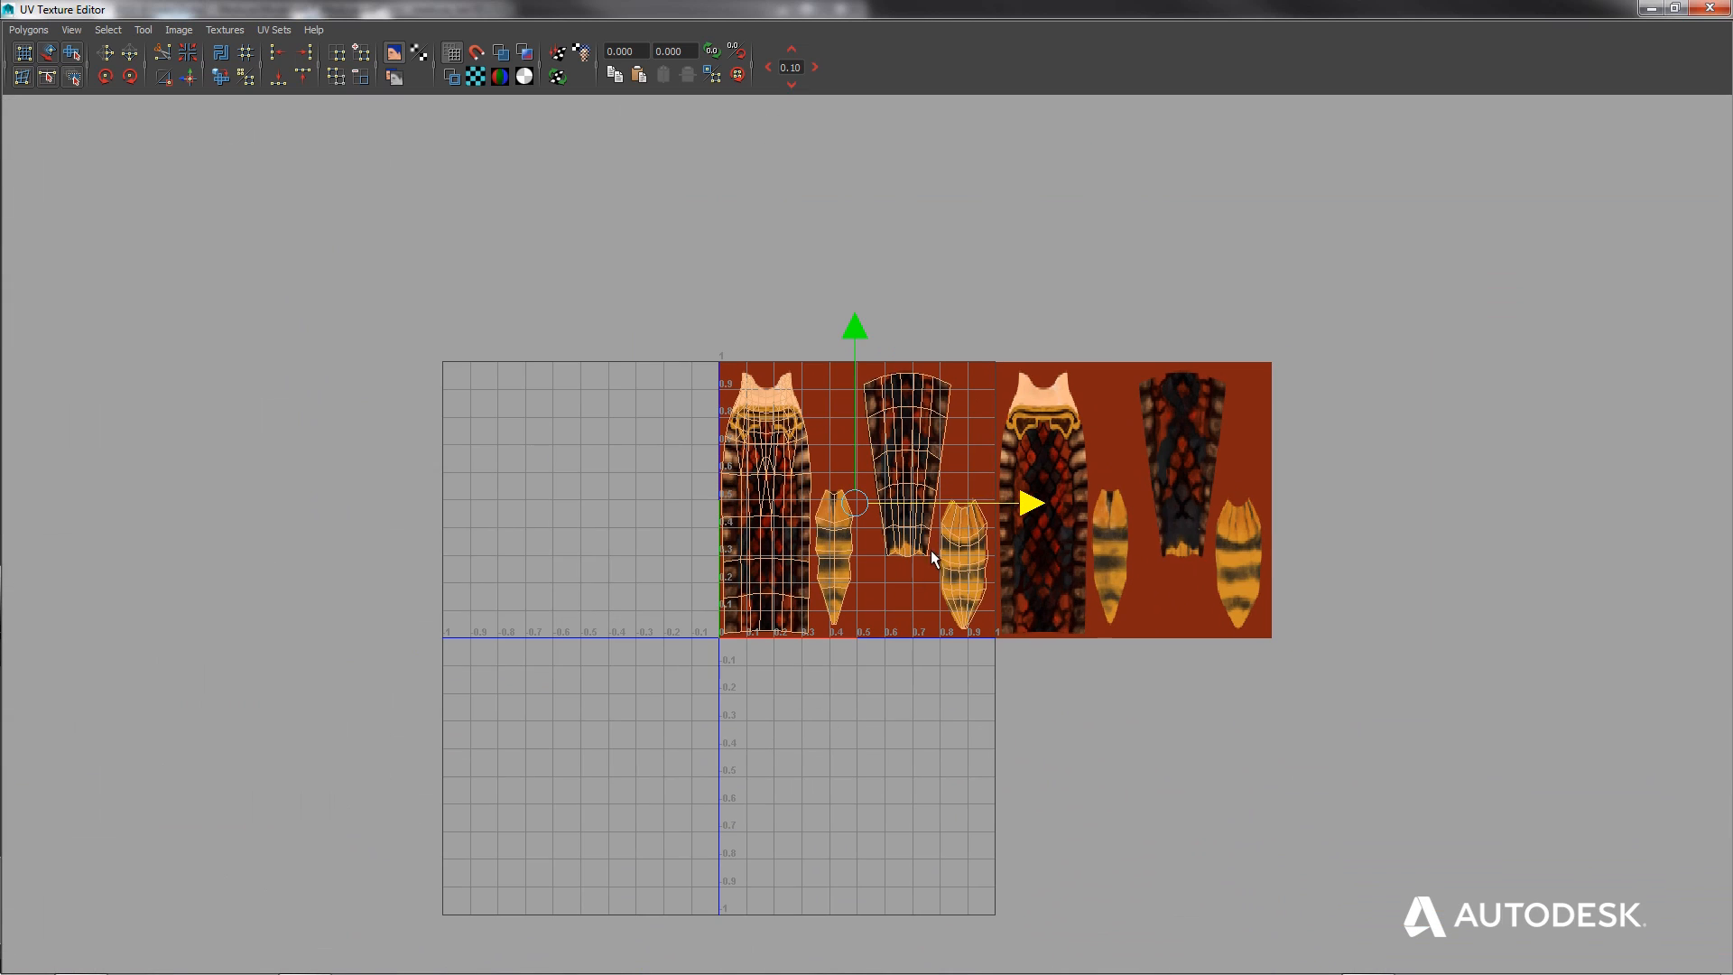
middle_click_drag(1016, 470, 1005, 575, "alt")
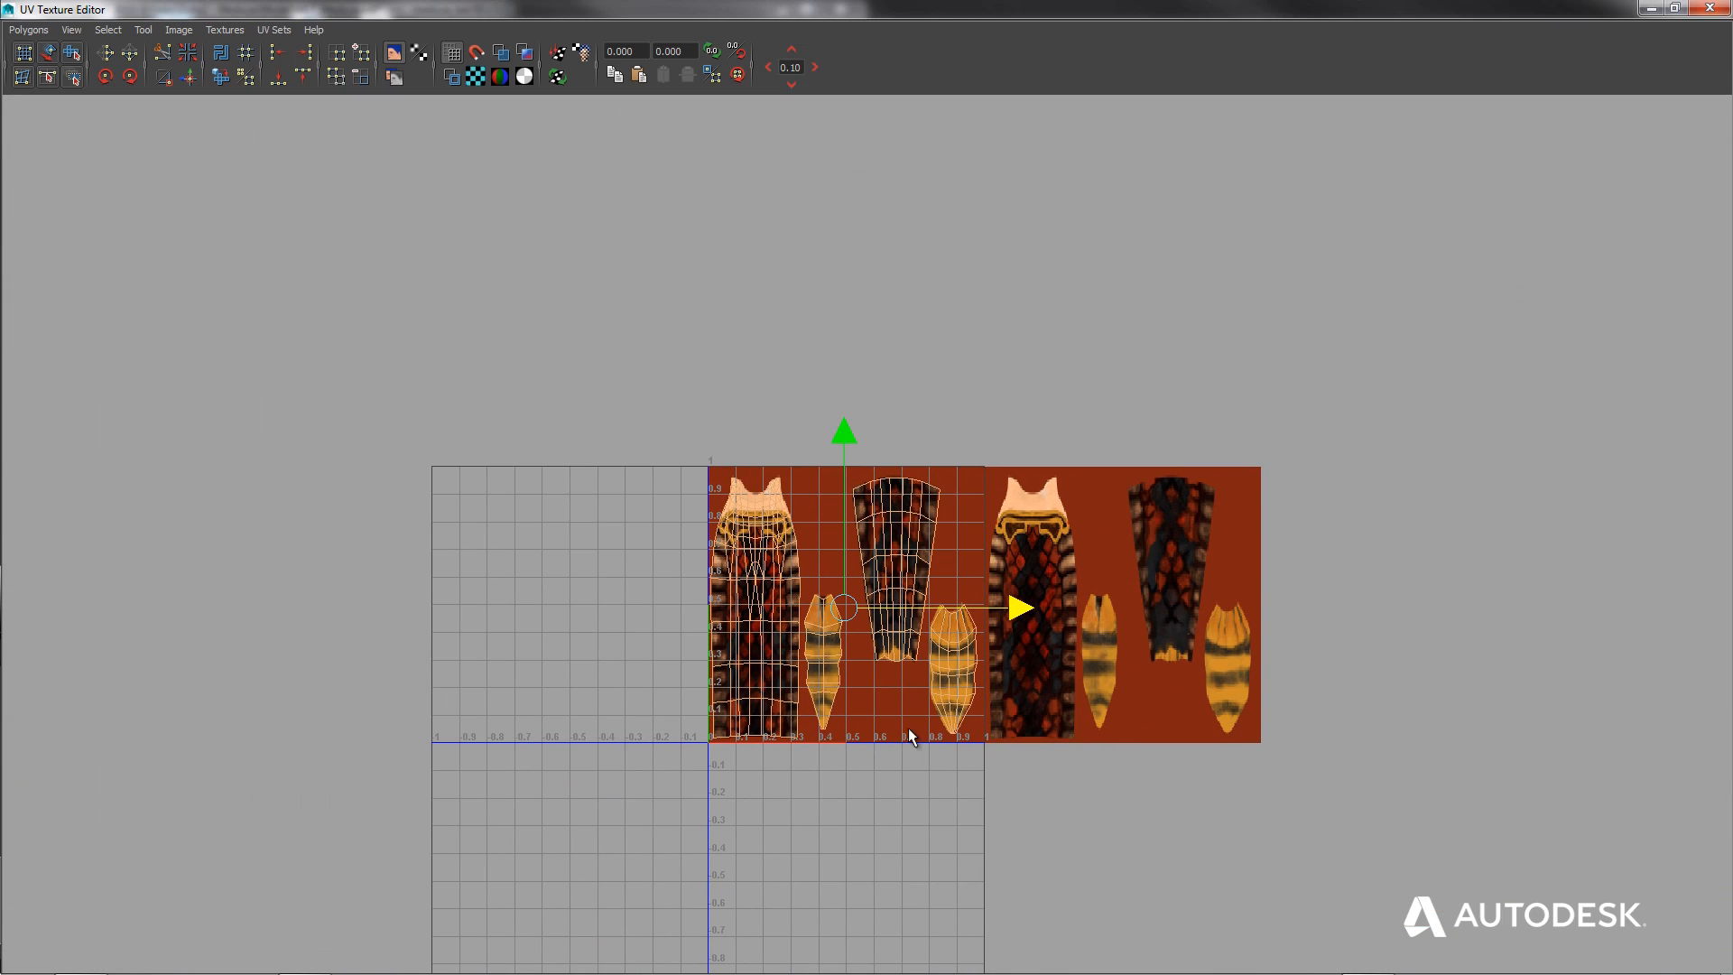
right_click_drag(969, 664, 960, 704, "alt")
middle_click_drag(961, 703, 883, 511, "alt")
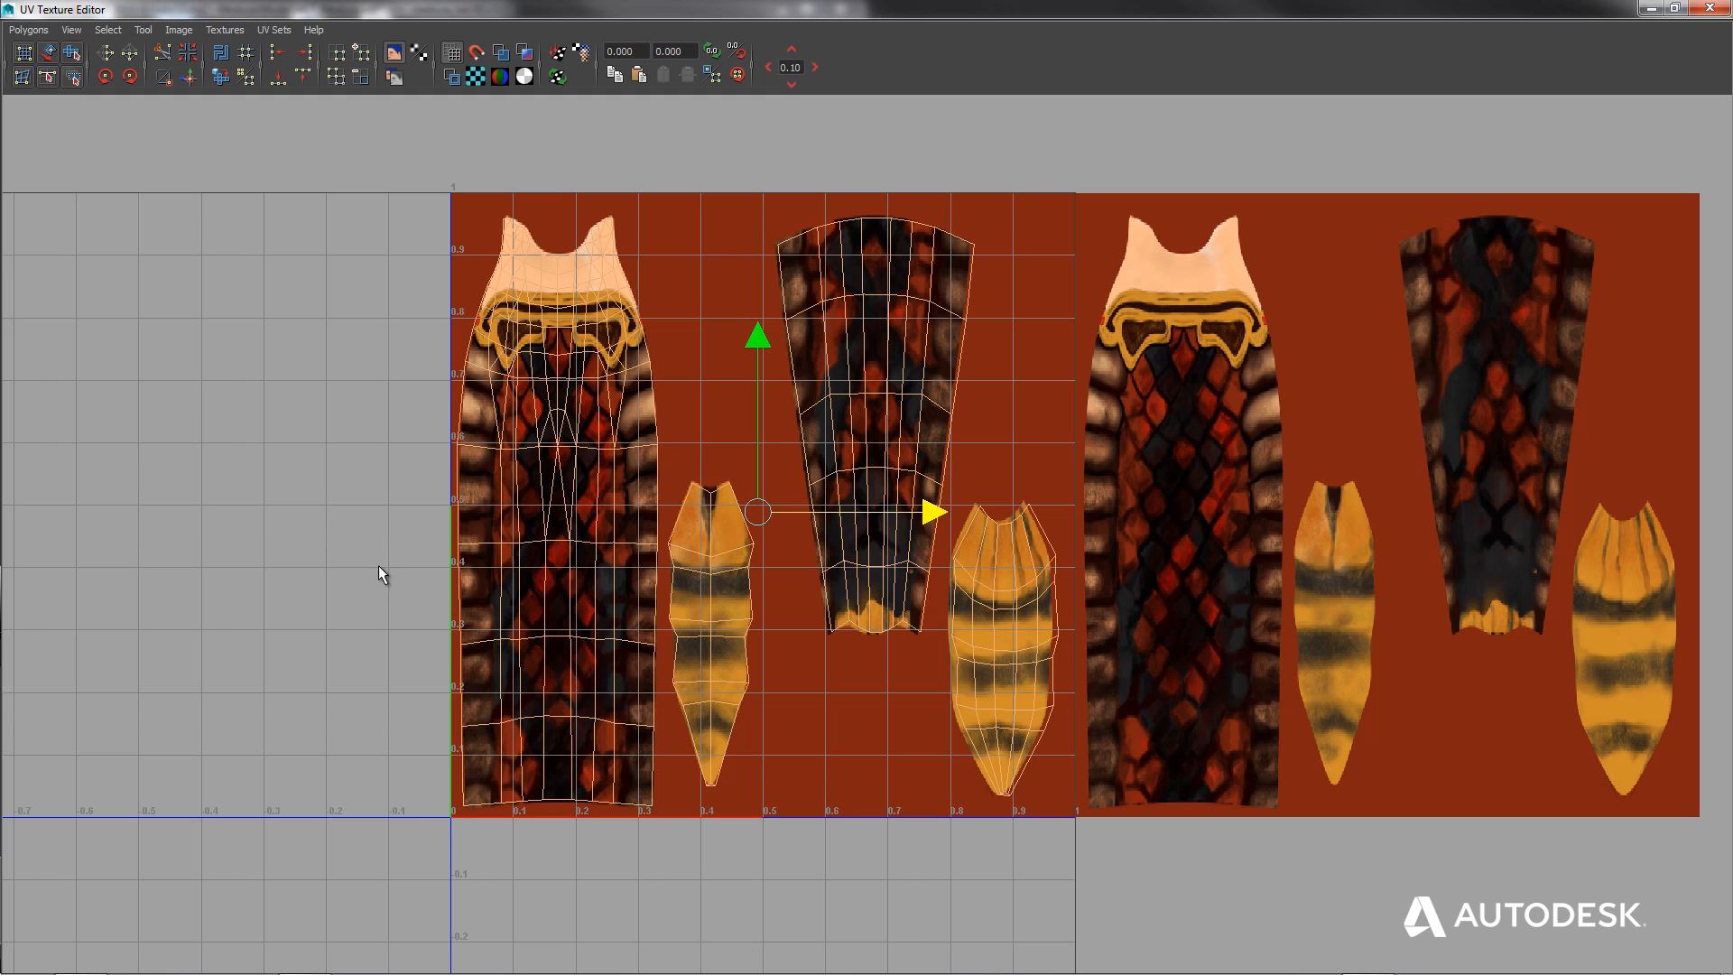
Fine-tune the horizontal scale of the UV shells and close the UV Texture Editor.
key("r")
left_click_drag(923, 516, 923, 518)
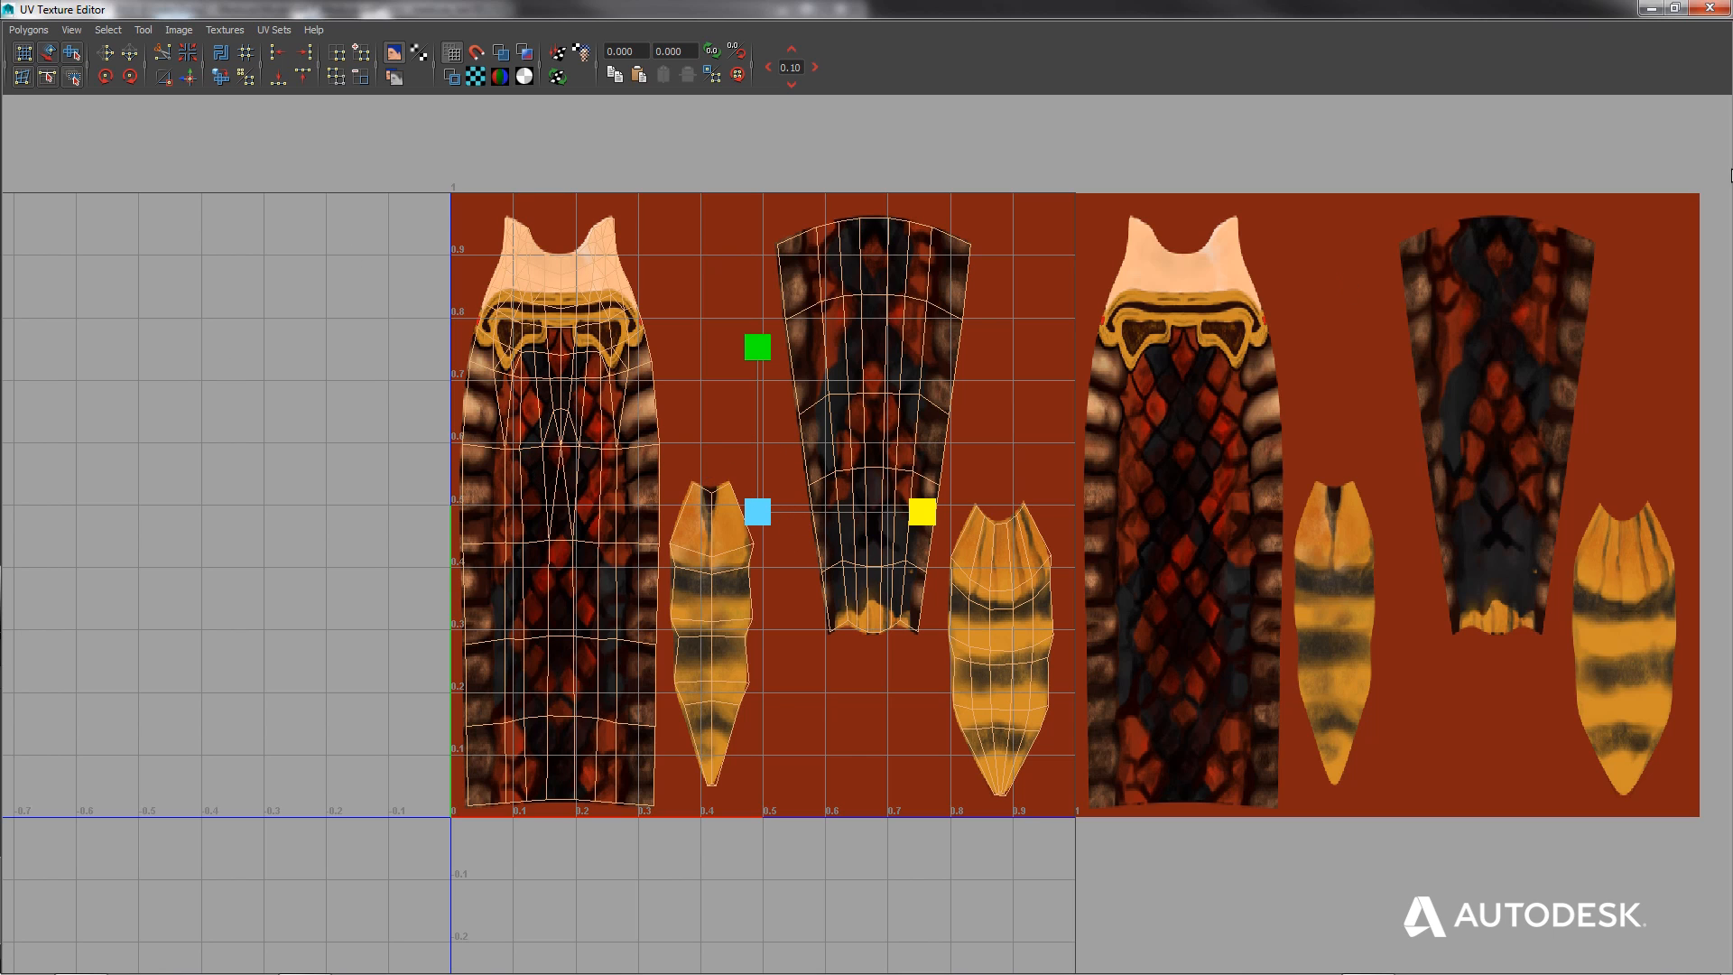
left_click(1711, 7)
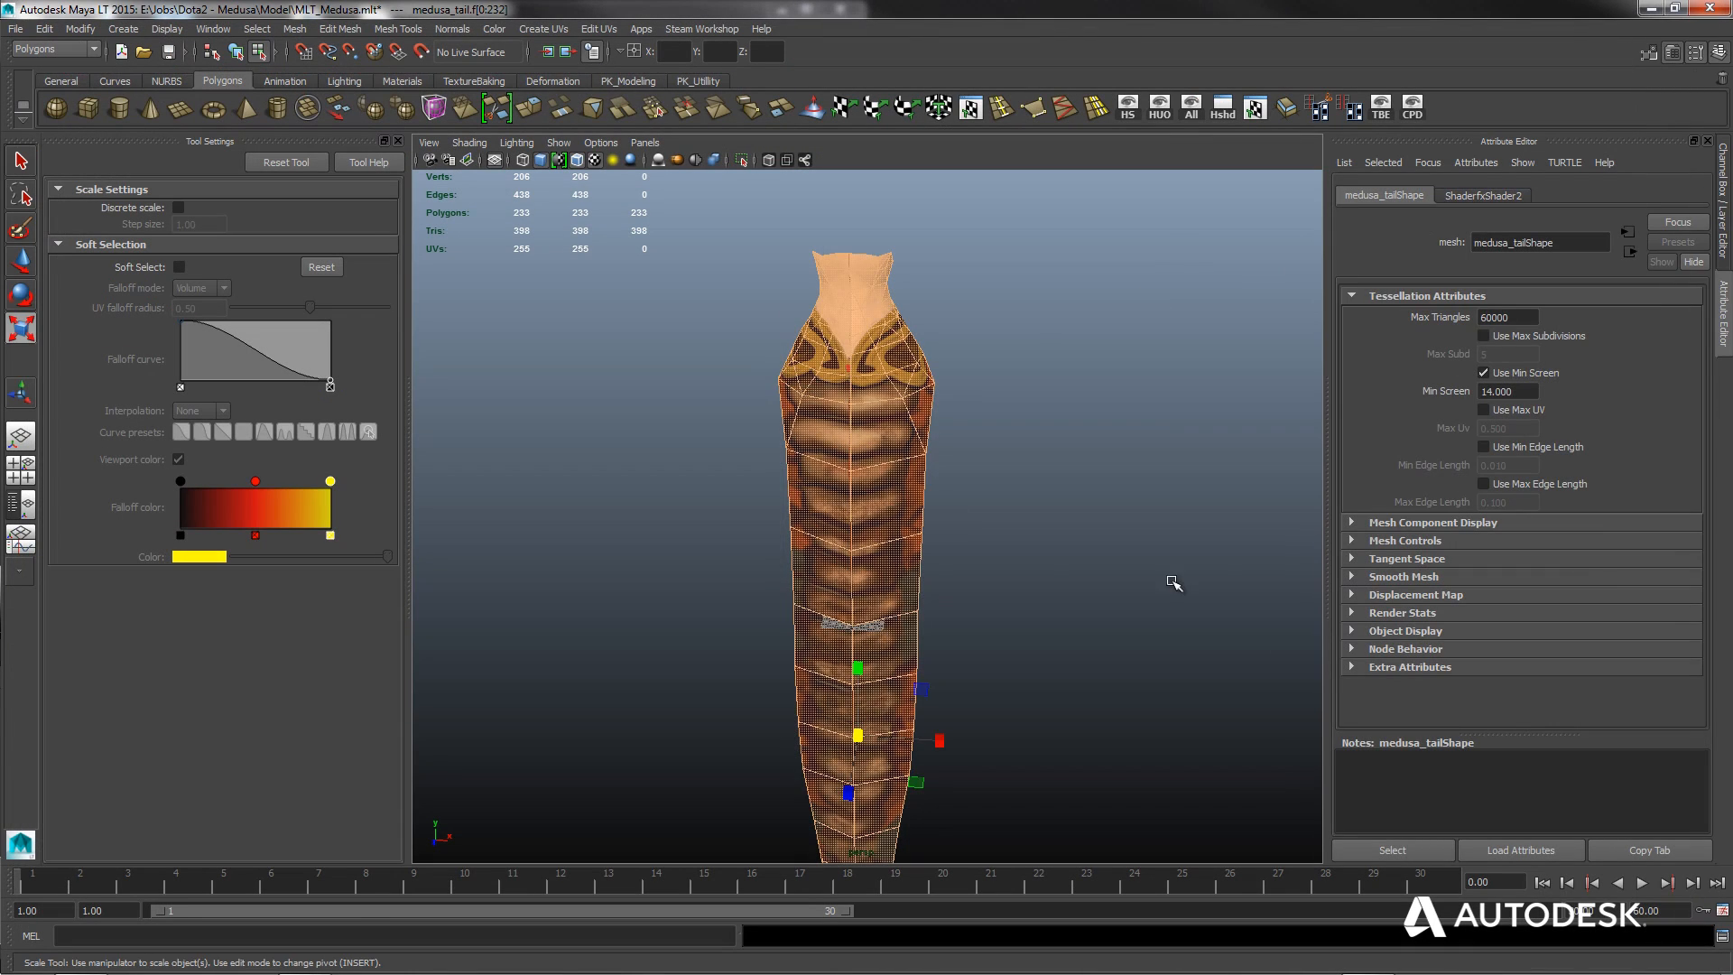
Check the corrected texture around the tail, select the whole tail mesh and make the Bones layer visible.
left_click(1077, 546)
left_click_drag(1037, 588, 1002, 496, "alt")
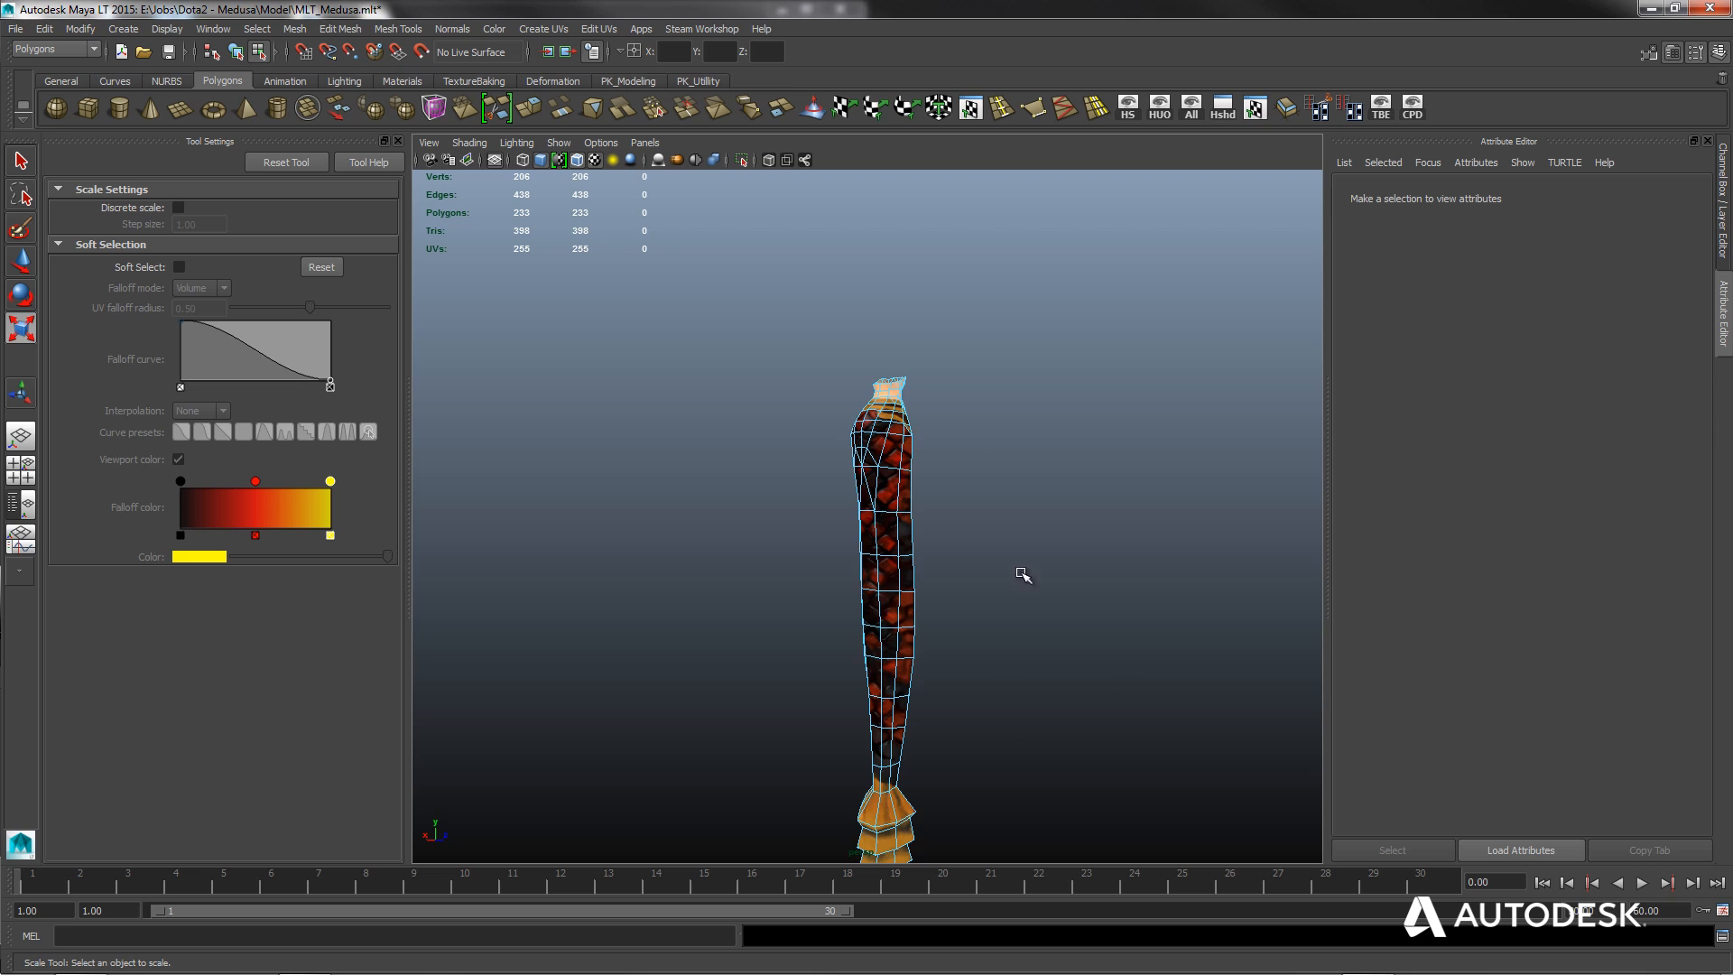
left_click_drag(1026, 573, 733, 576, "alt")
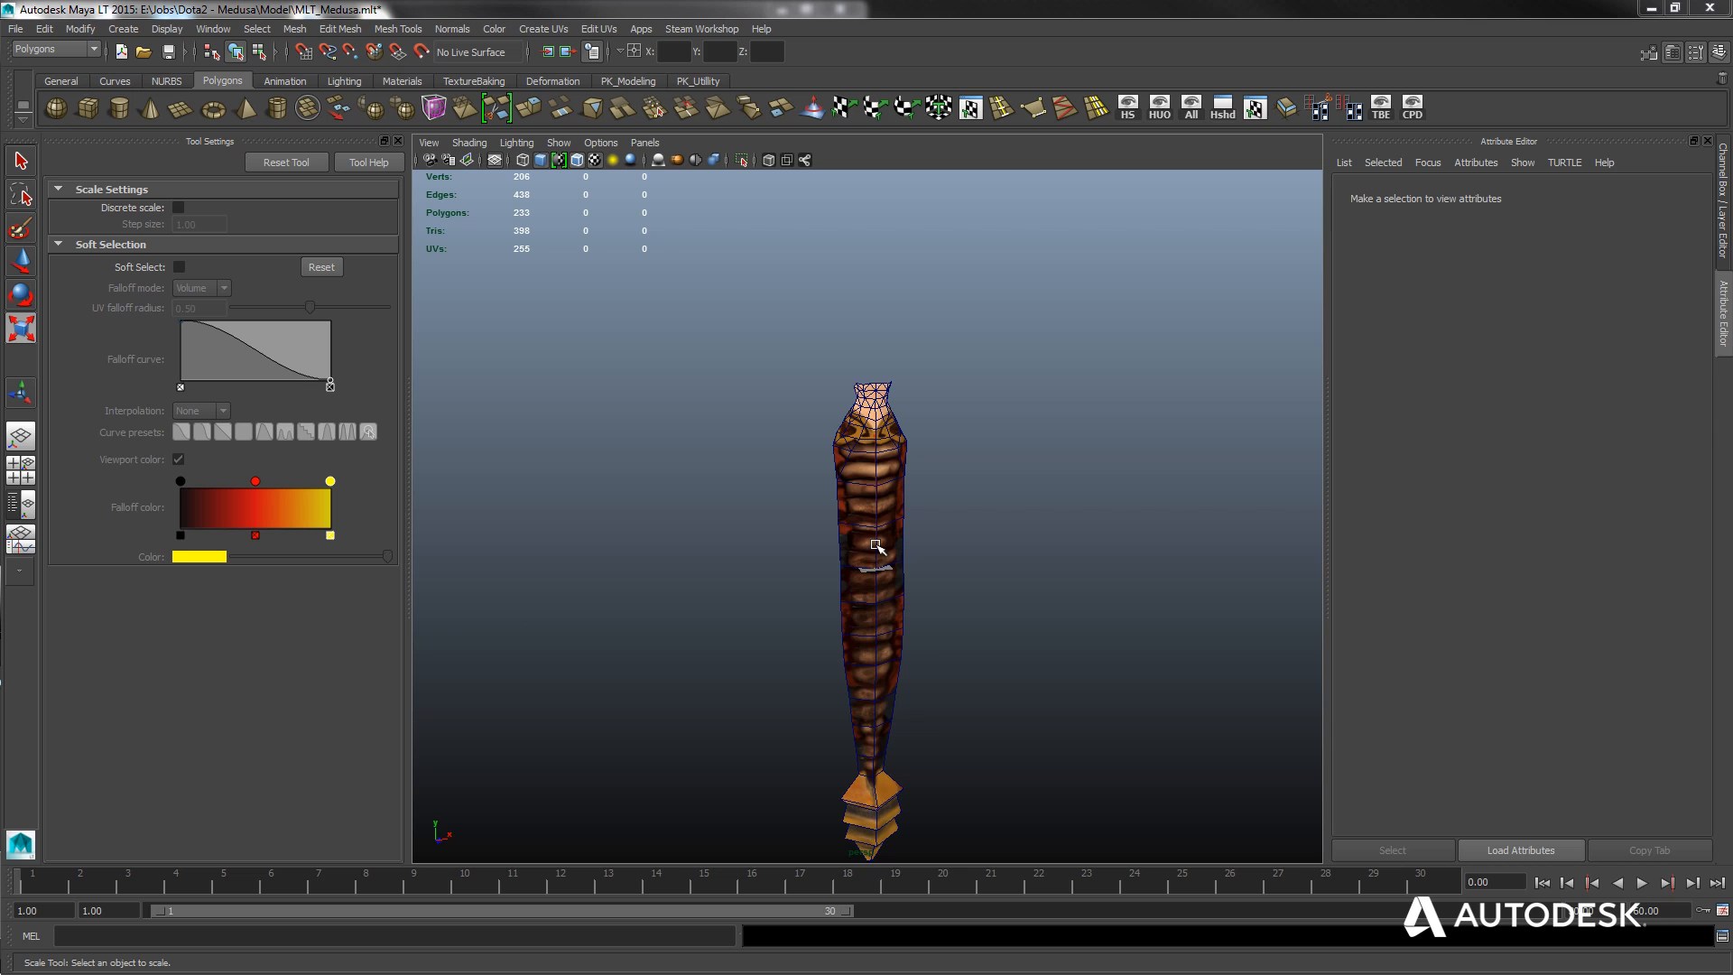
left_click_drag(901, 536, 834, 547, "alt")
left_click(890, 499)
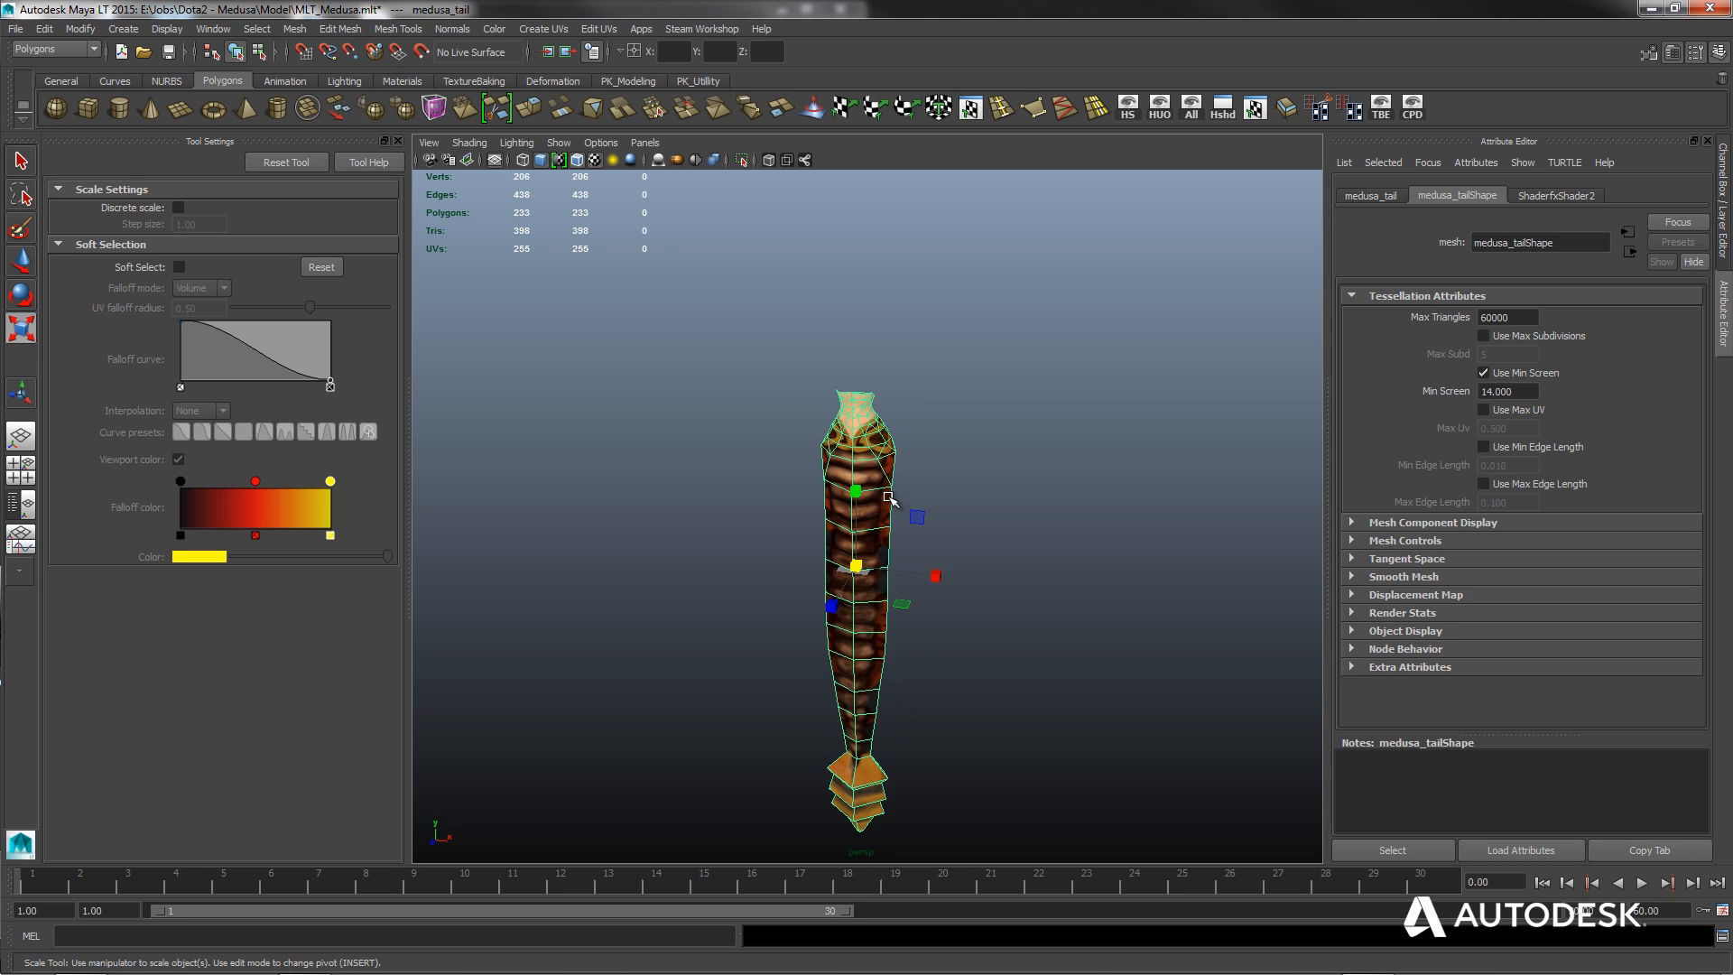
left_click(1725, 237)
left_click(1526, 736)
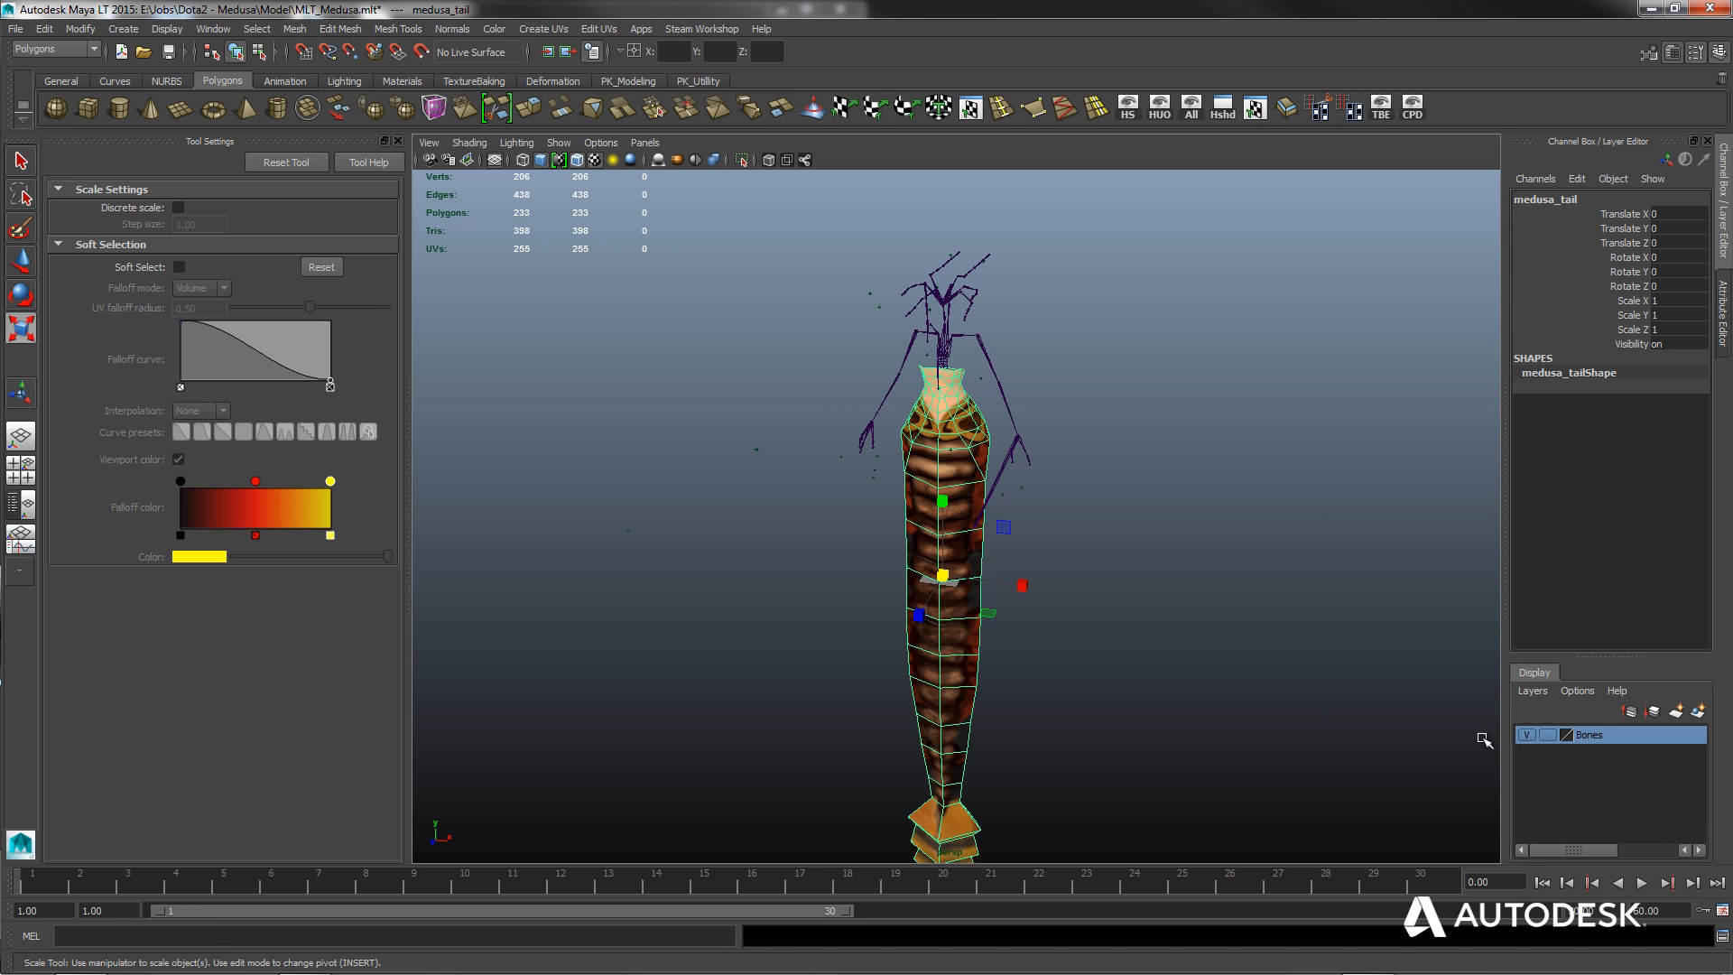
Create a display layer from the selected tail mesh and name it Body.
left_click_drag(1086, 588, 1006, 553, "alt")
scroll(948, 485, "up", 4)
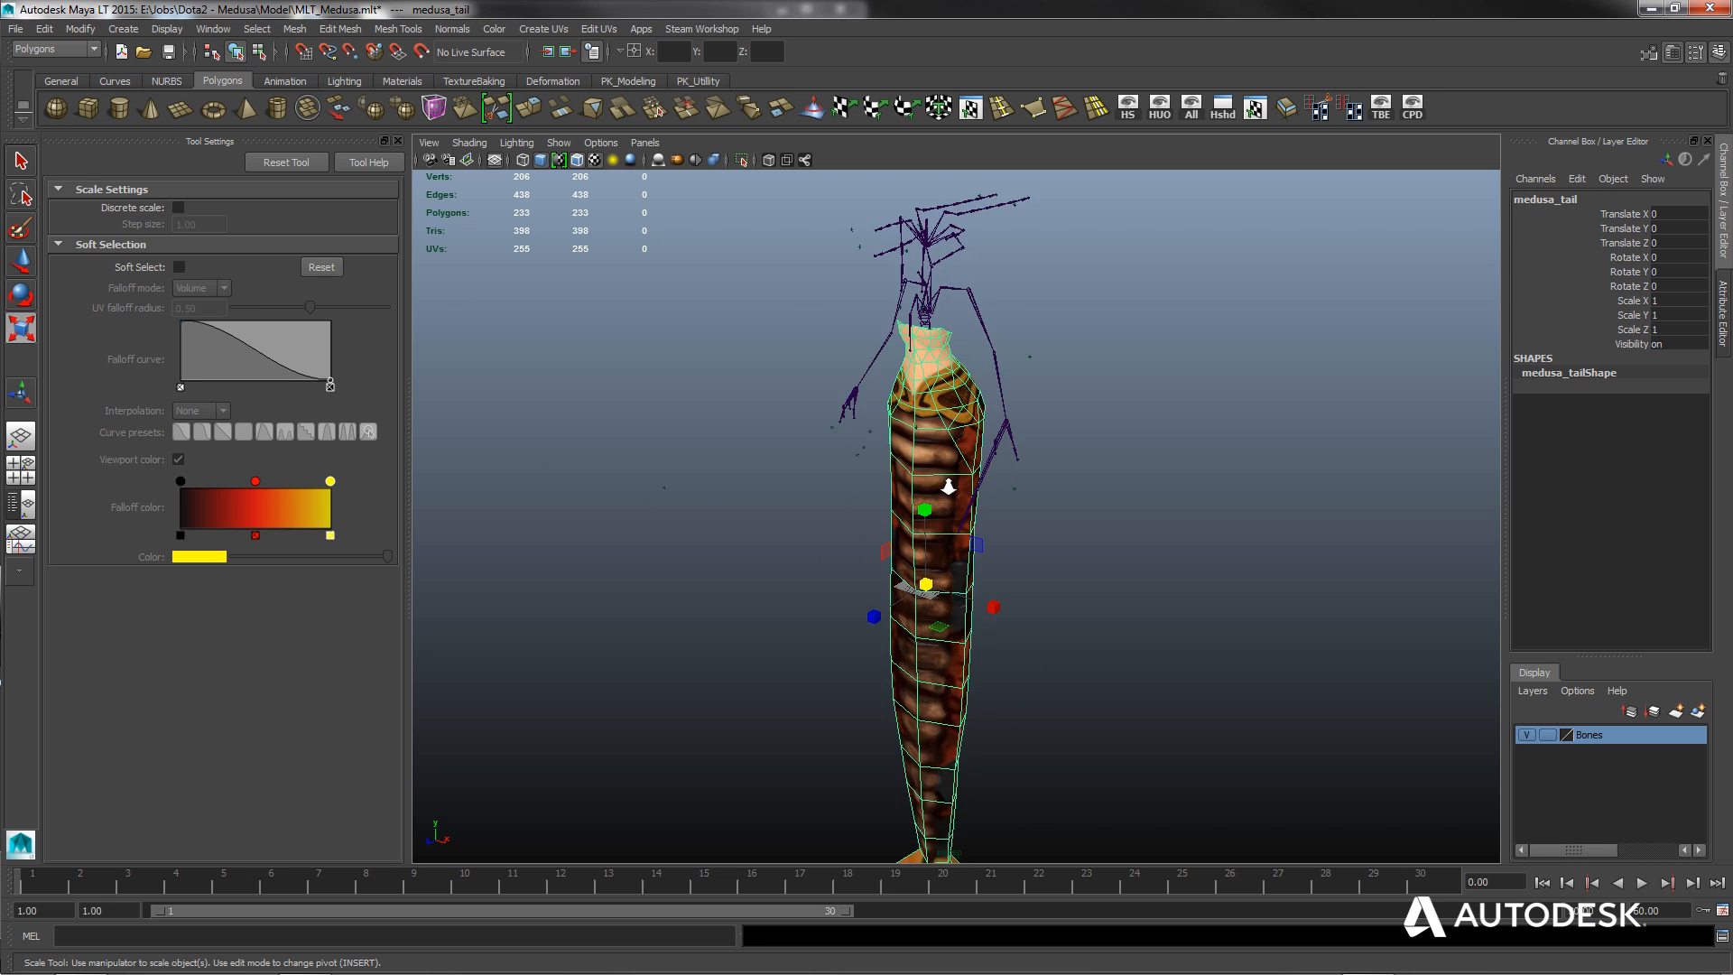
middle_click_drag(914, 354, 949, 407, "alt")
left_click_drag(1014, 583, 793, 556, "alt")
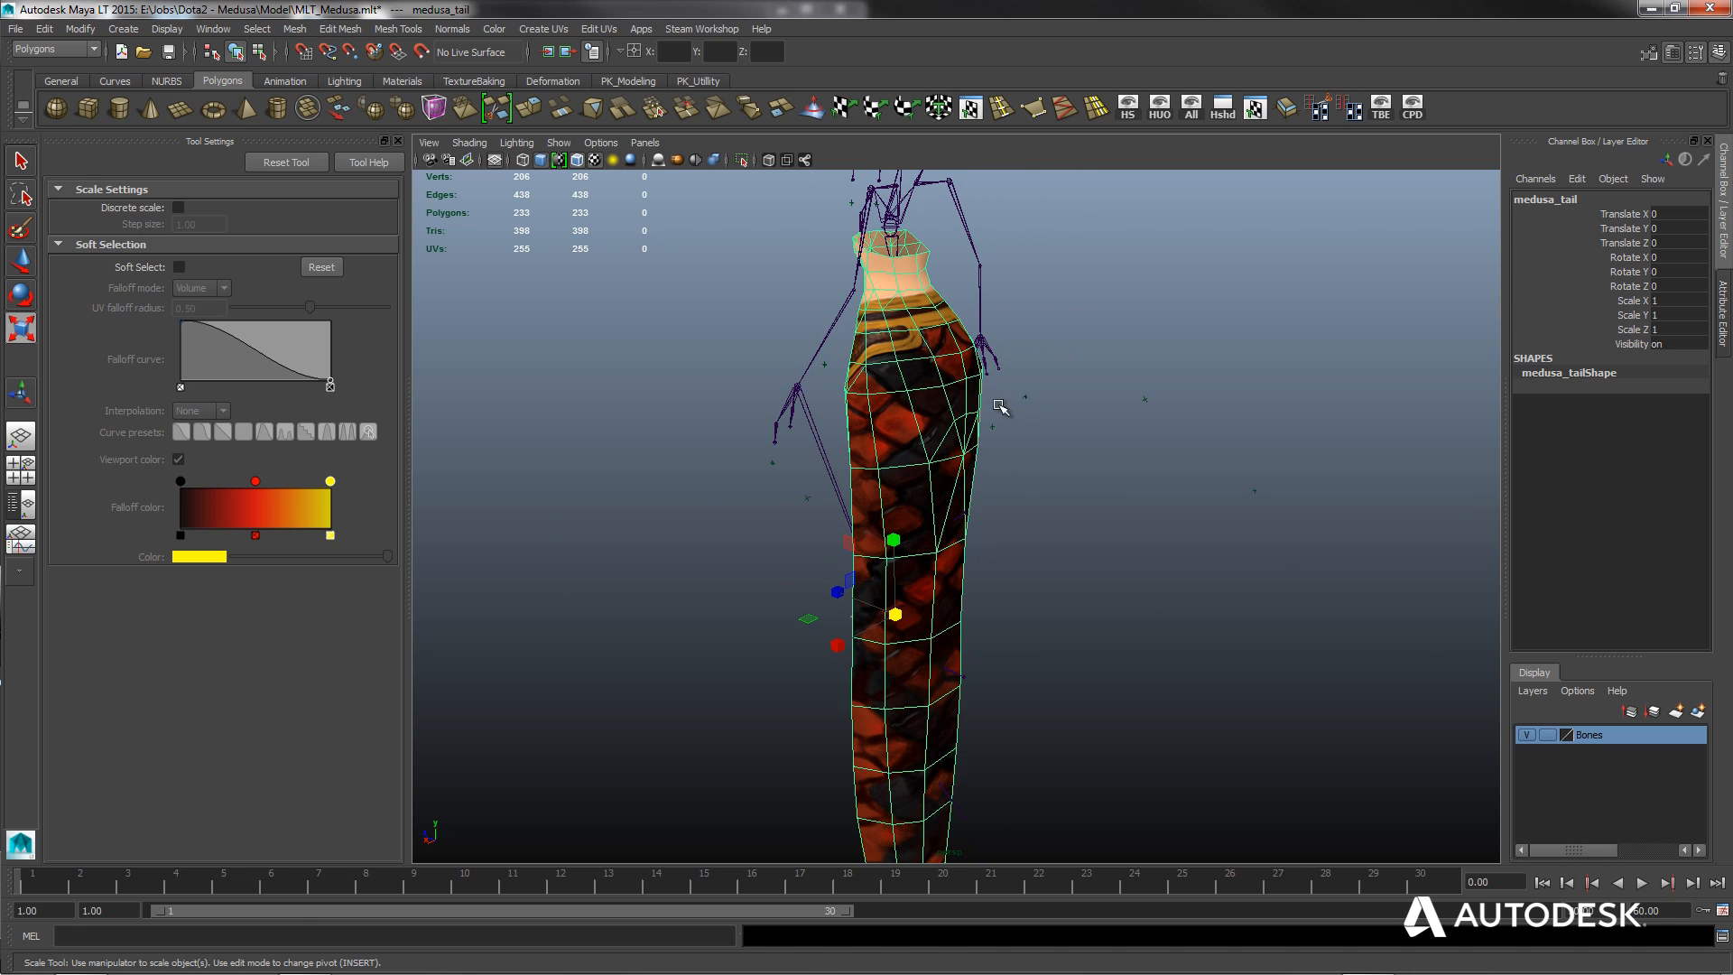
left_click(1122, 596)
left_click(929, 491)
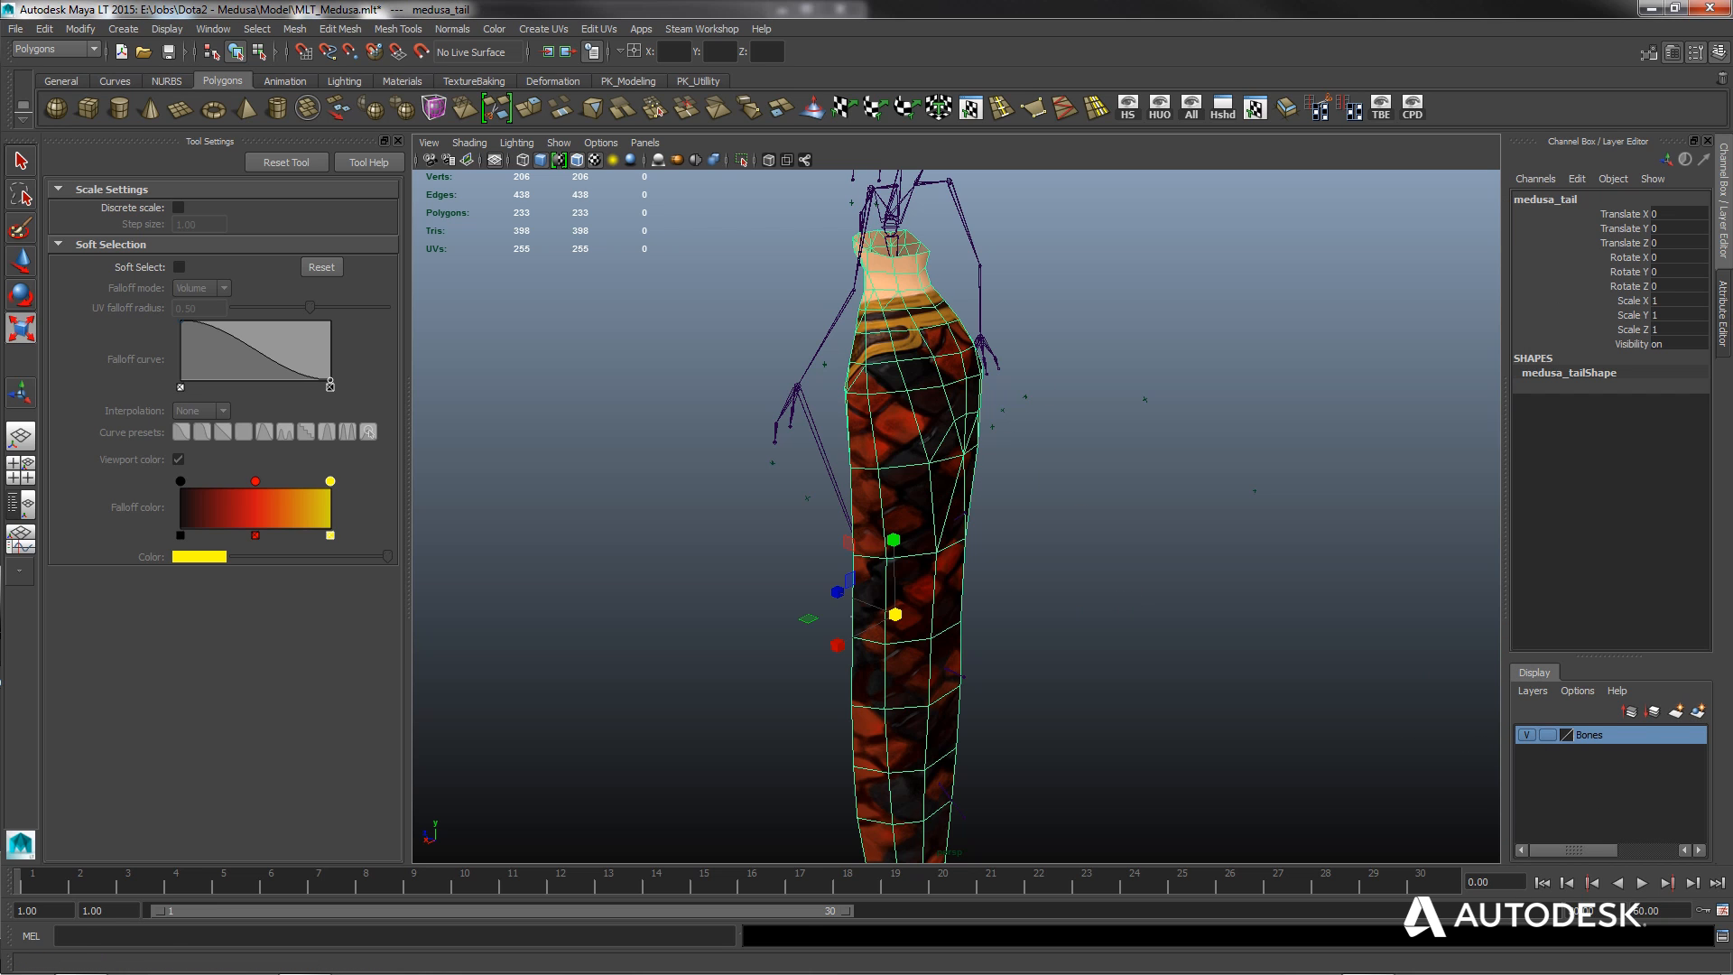
left_click(1698, 712)
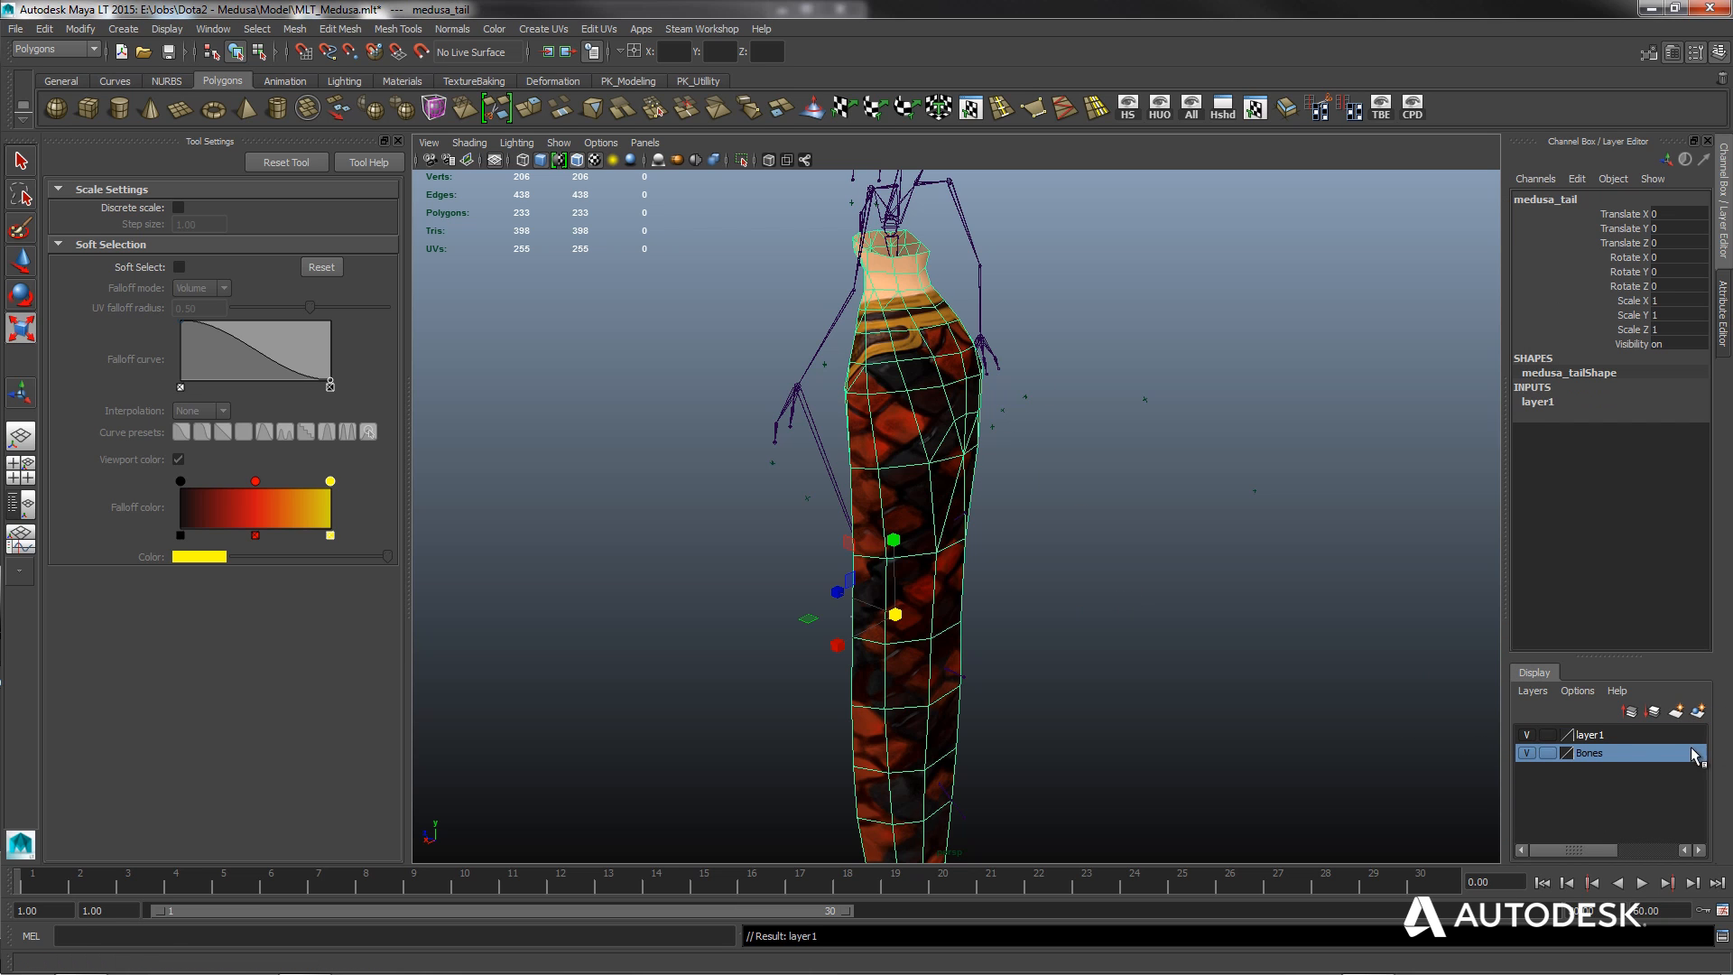
double_click(1591, 736)
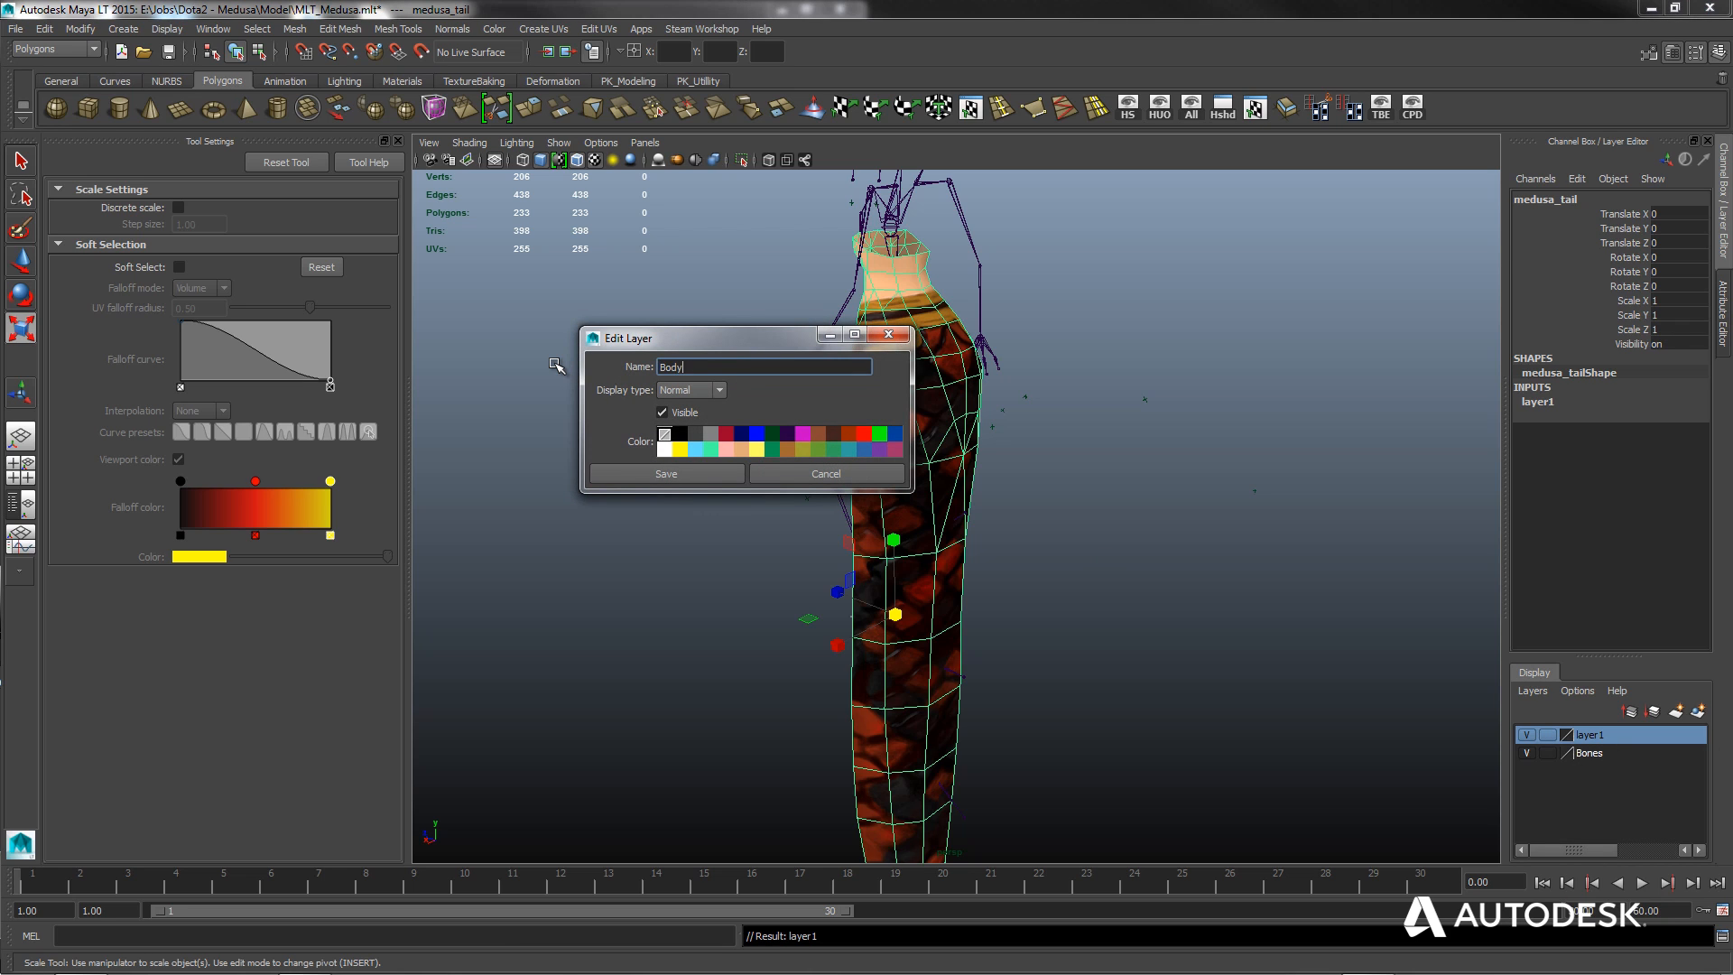
key("Return")
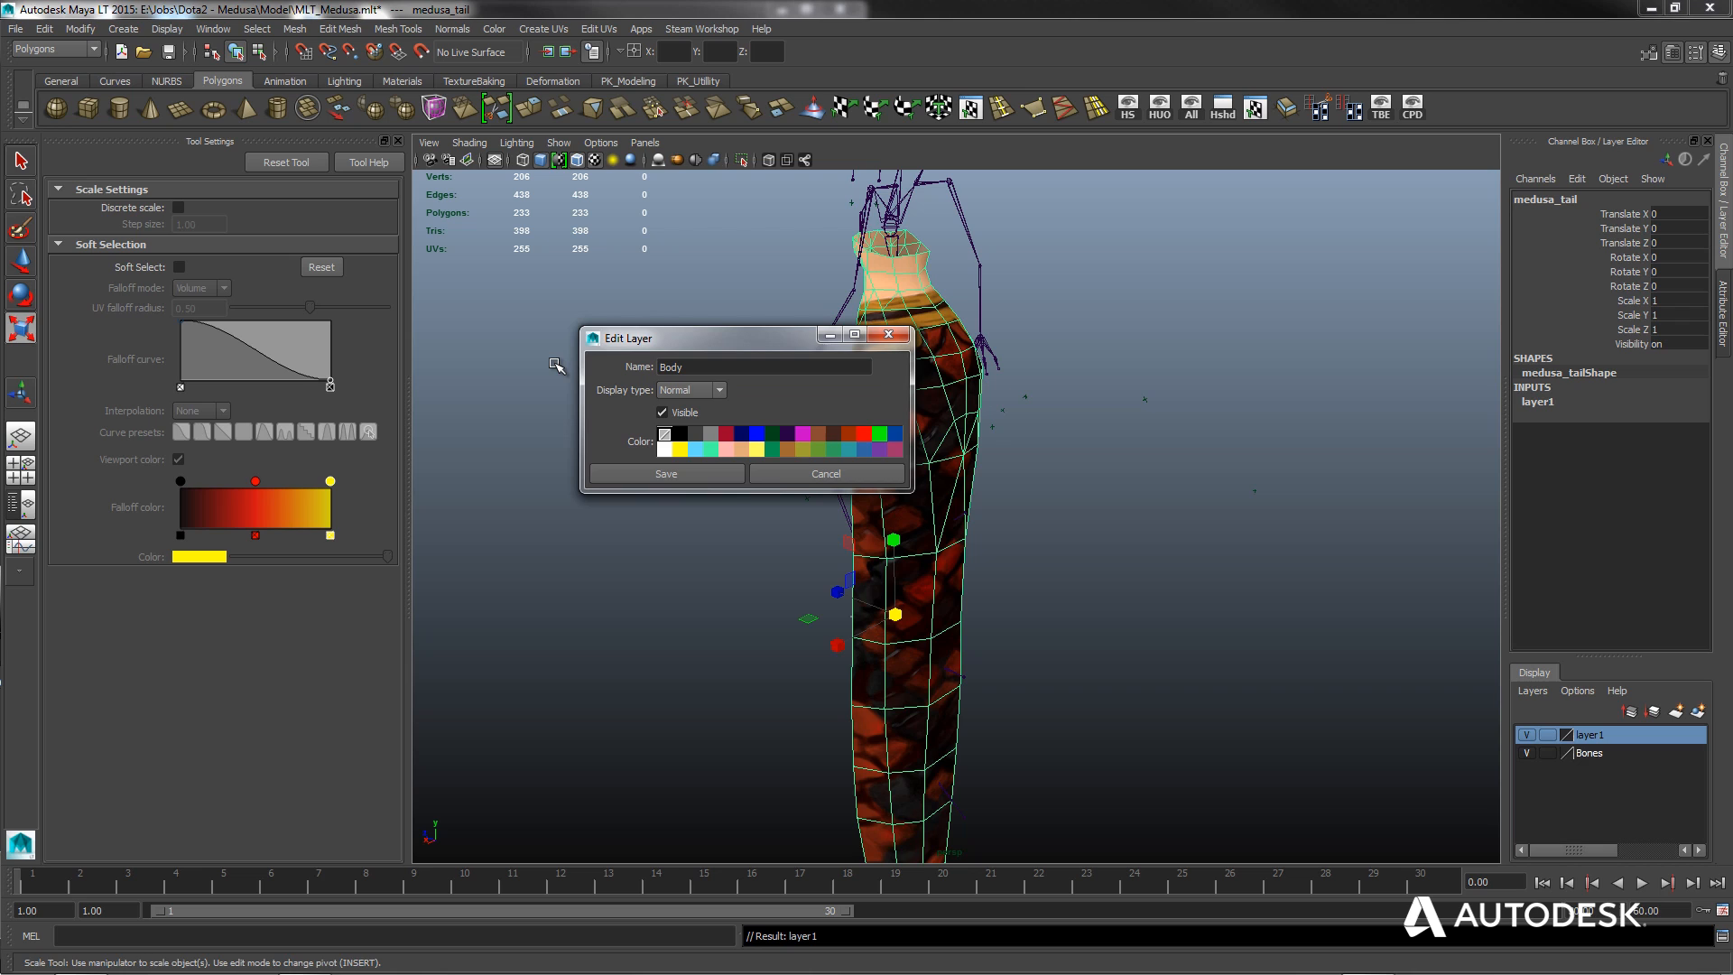
left_click(666, 476)
Hide the Body layer and select the skeleton's root joint for a closer look at the upper bones.
left_click(1525, 736)
left_click_drag(1038, 458, 1070, 391, "alt")
left_click(934, 259)
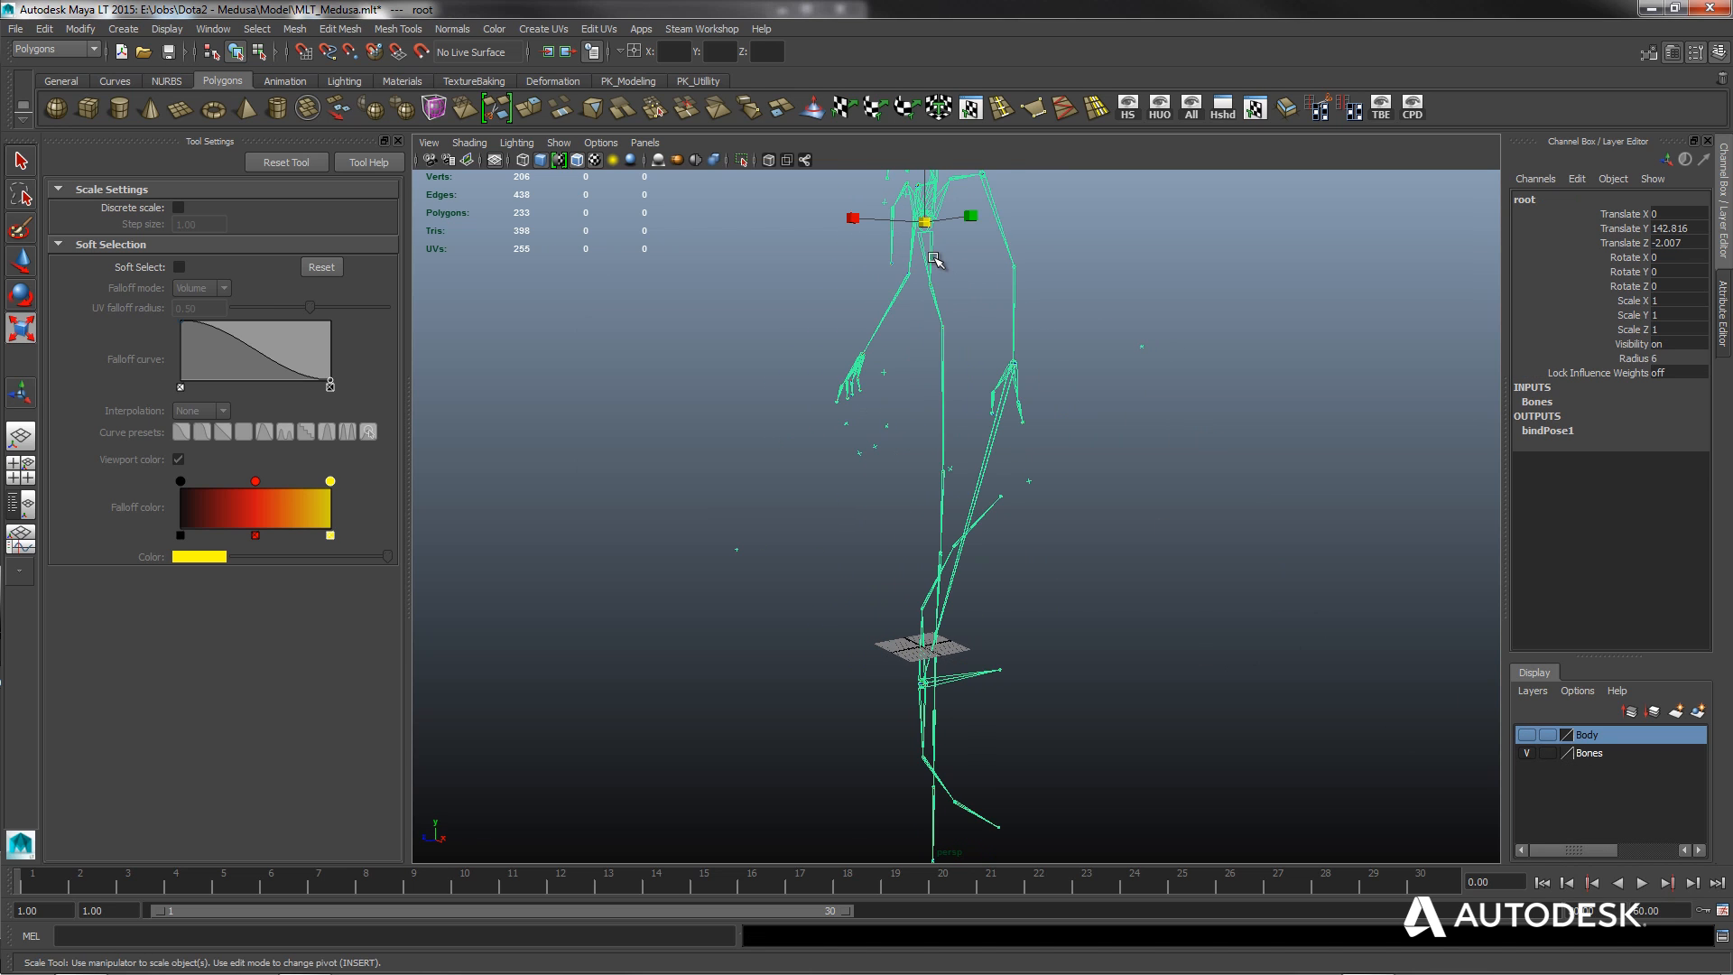
left_click_drag(934, 259, 882, 360, "alt")
right_click_drag(882, 360, 977, 454, "alt")
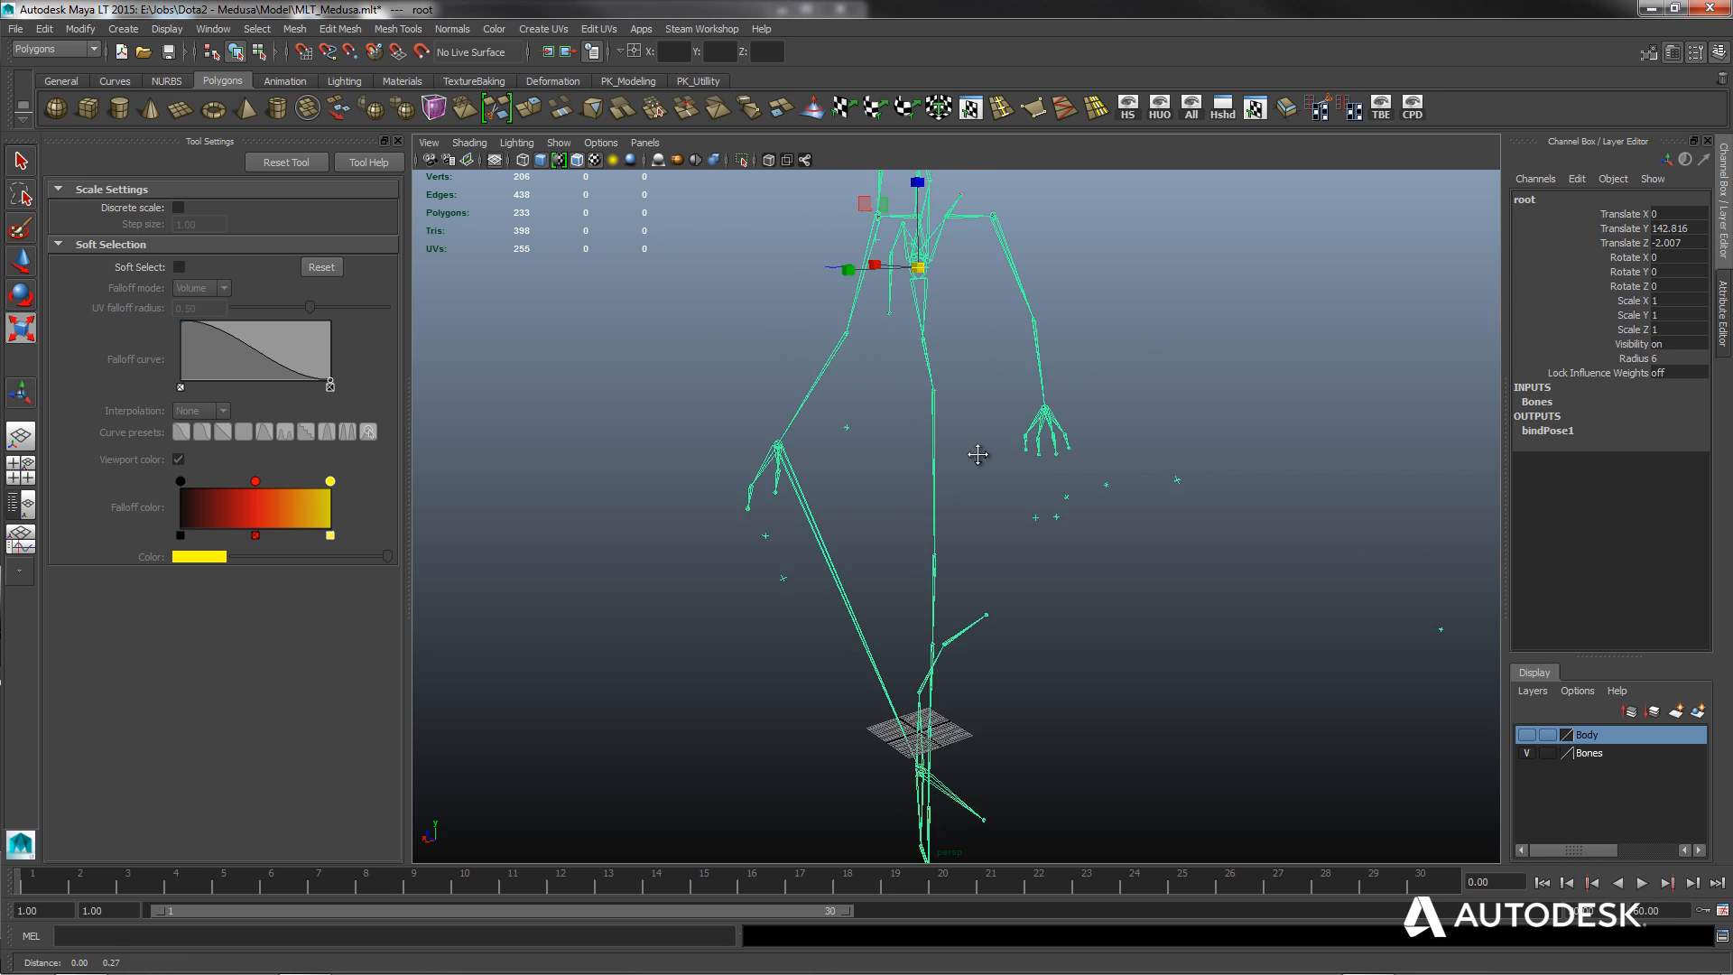
middle_click_drag(978, 454, 979, 564, "alt")
scroll(979, 556, "up", 3)
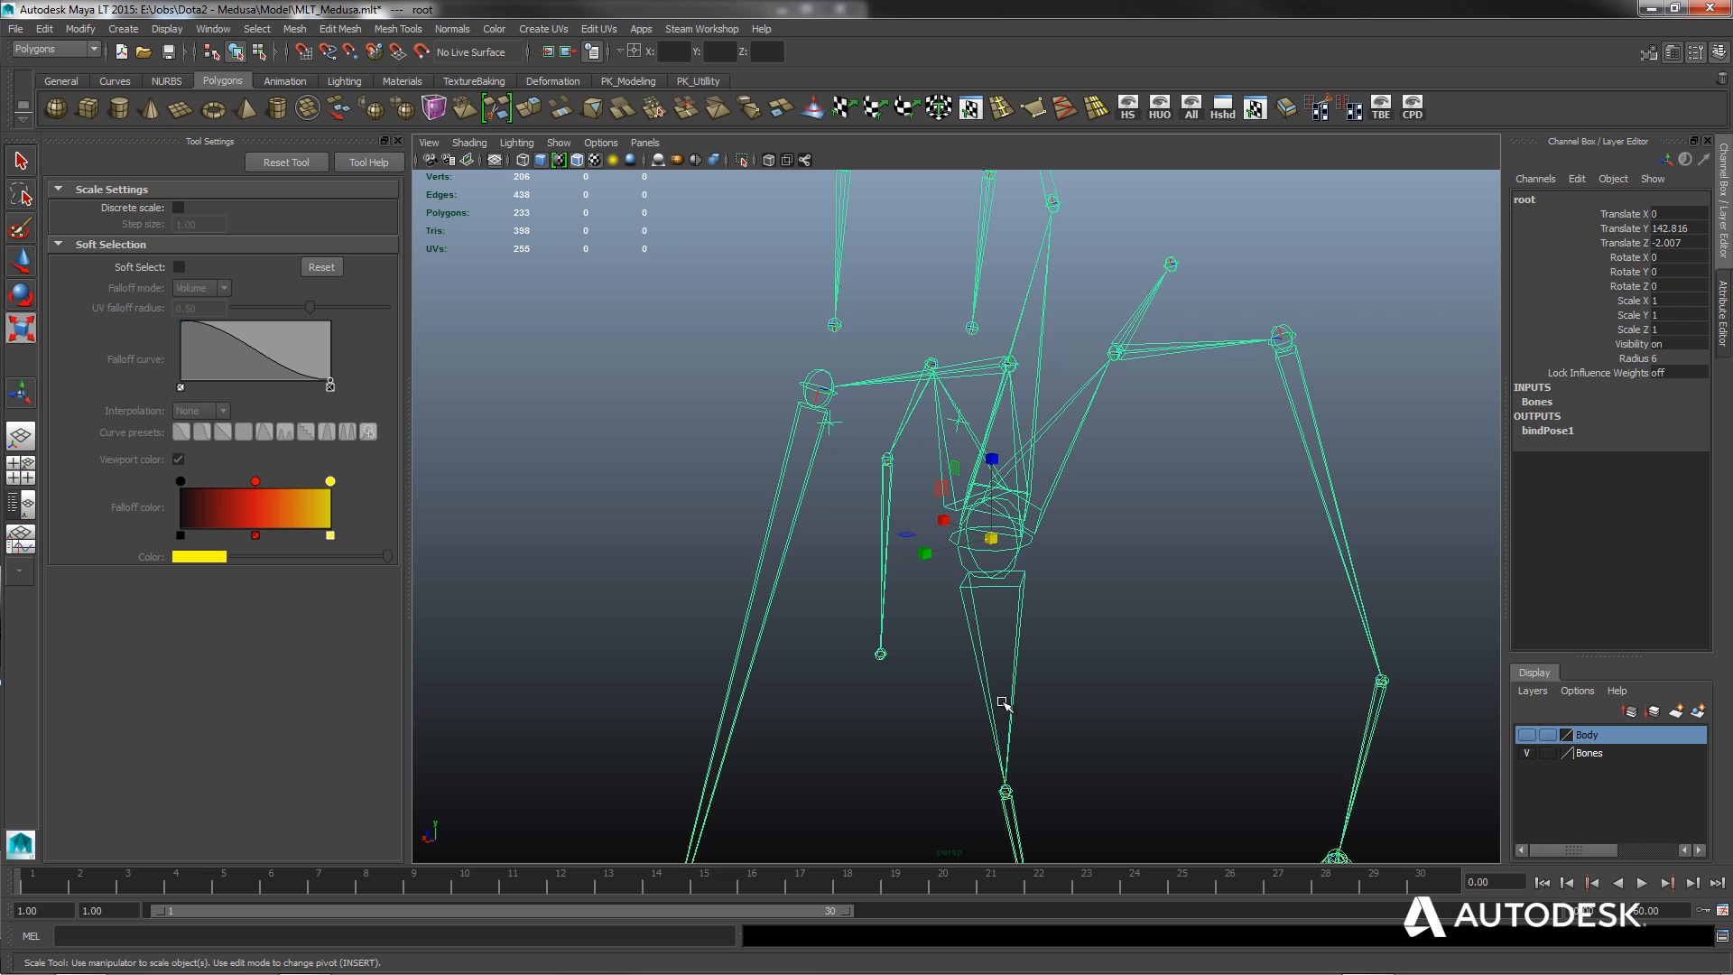
Examine the skeleton with the Body layer hidden, selecting the root joint and following the bones down from the arms to the spine.
scroll(1030, 636, "down", 3)
left_click(1526, 735)
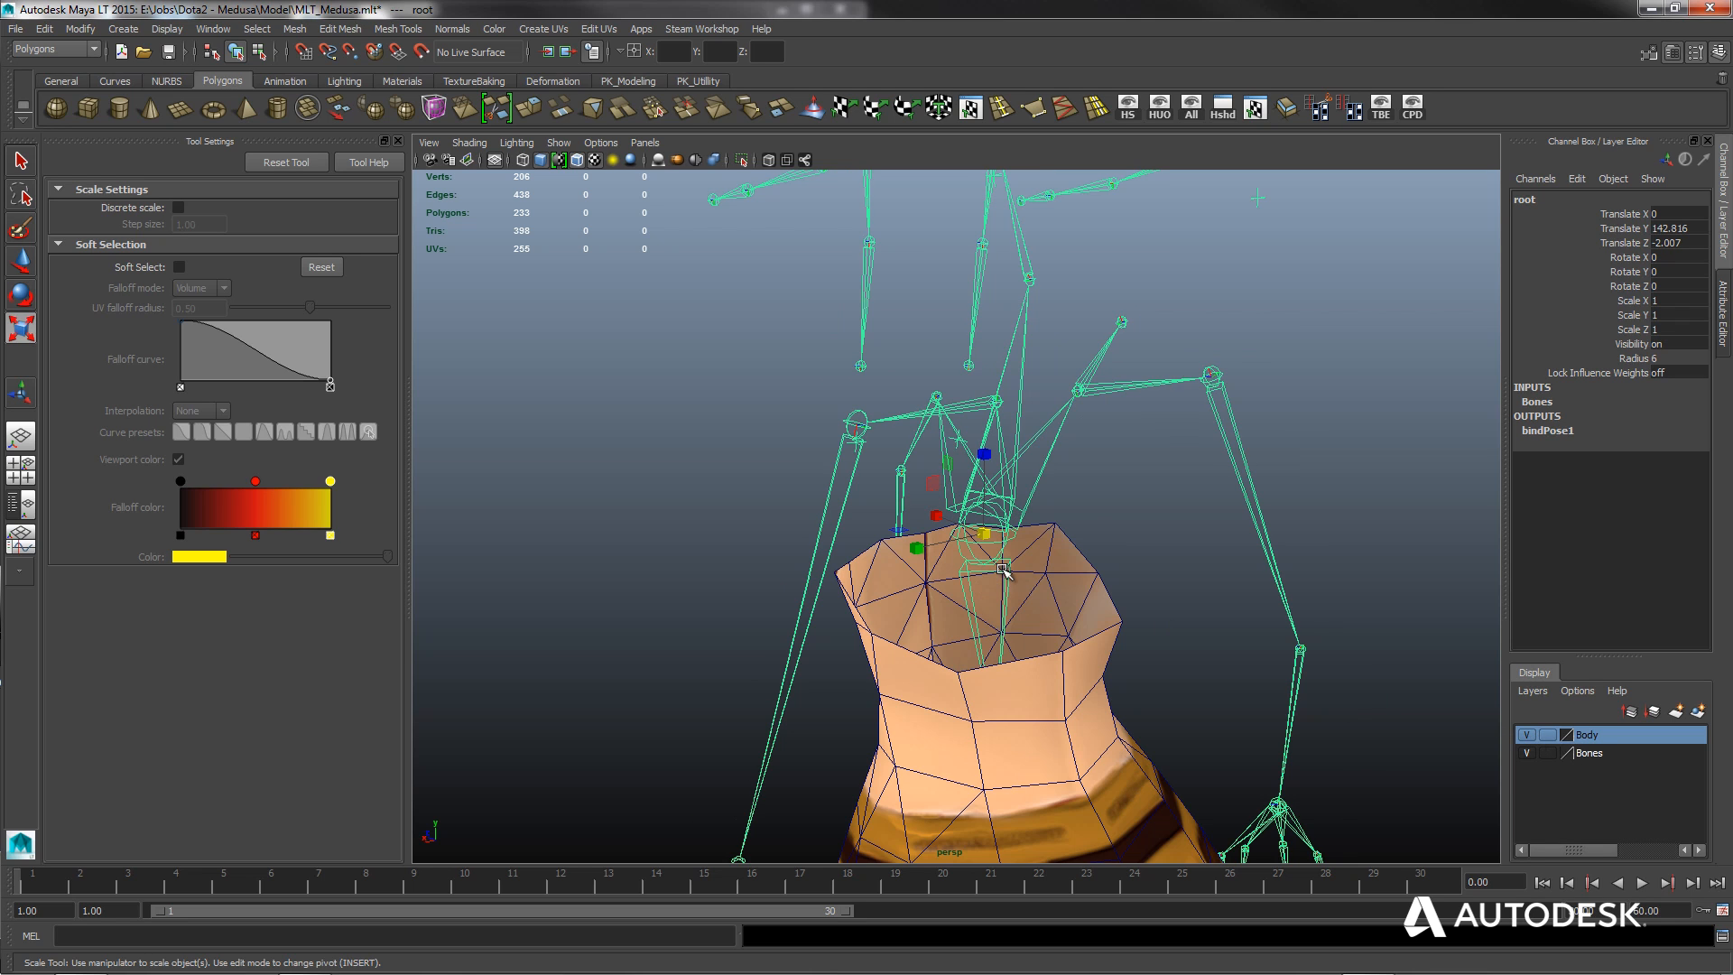
left_click(1527, 734)
scroll(1013, 623, "down", 4)
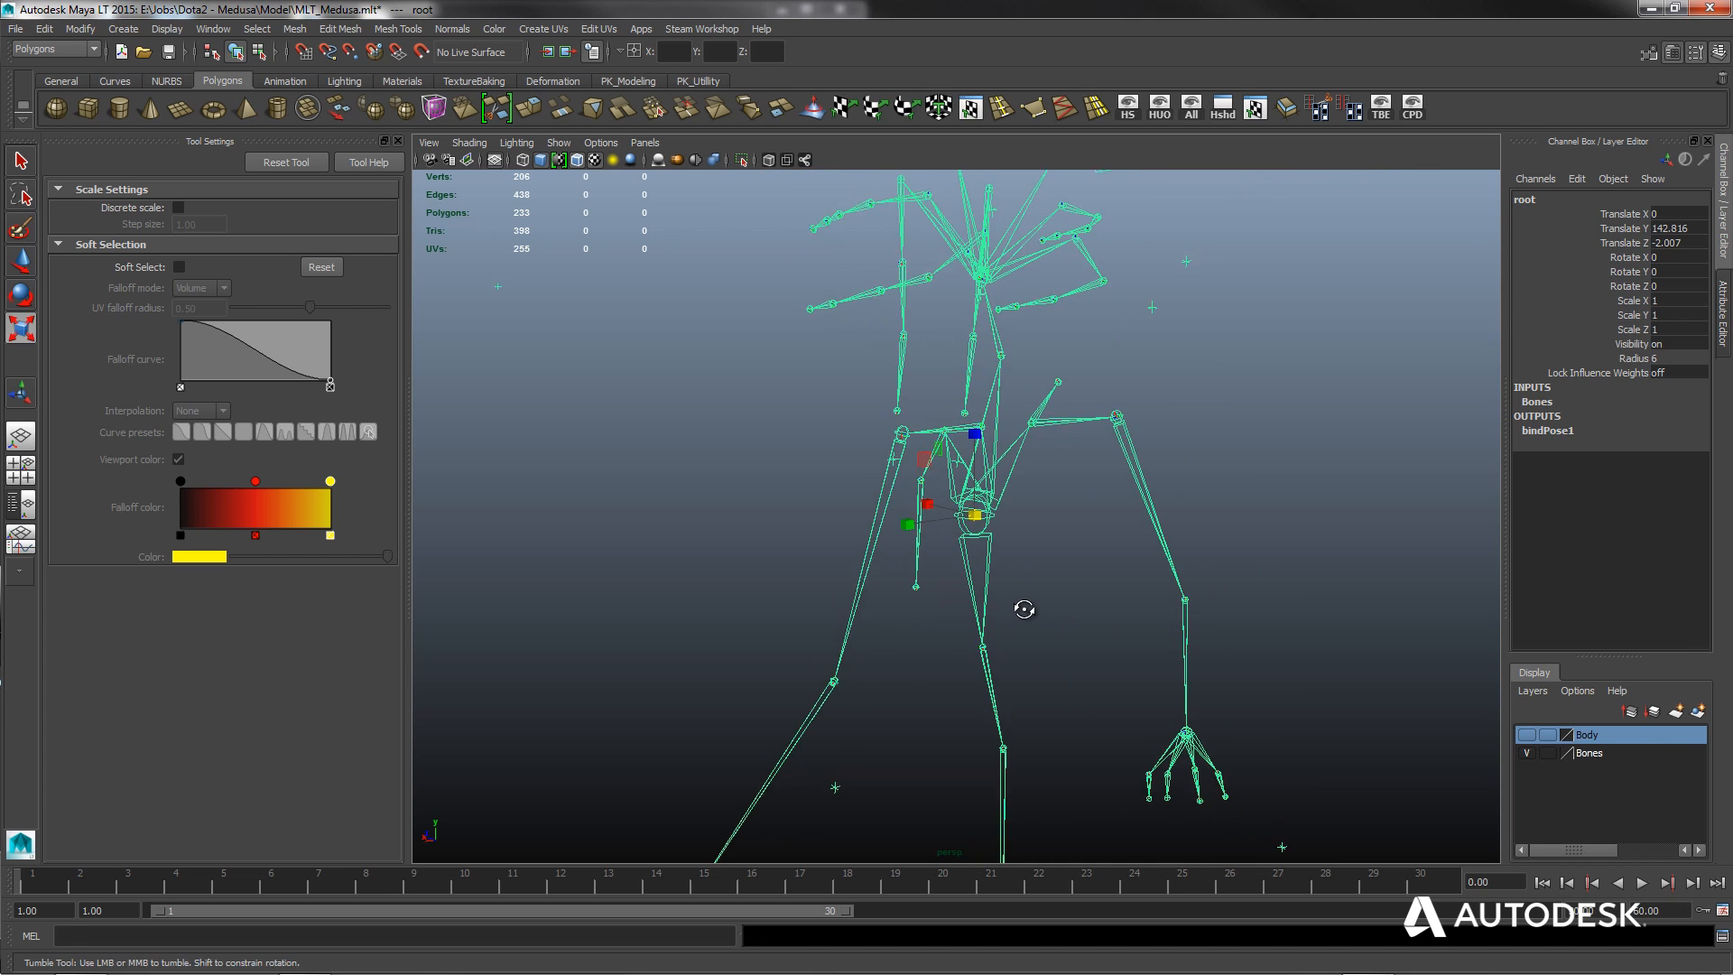
left_click(1053, 596)
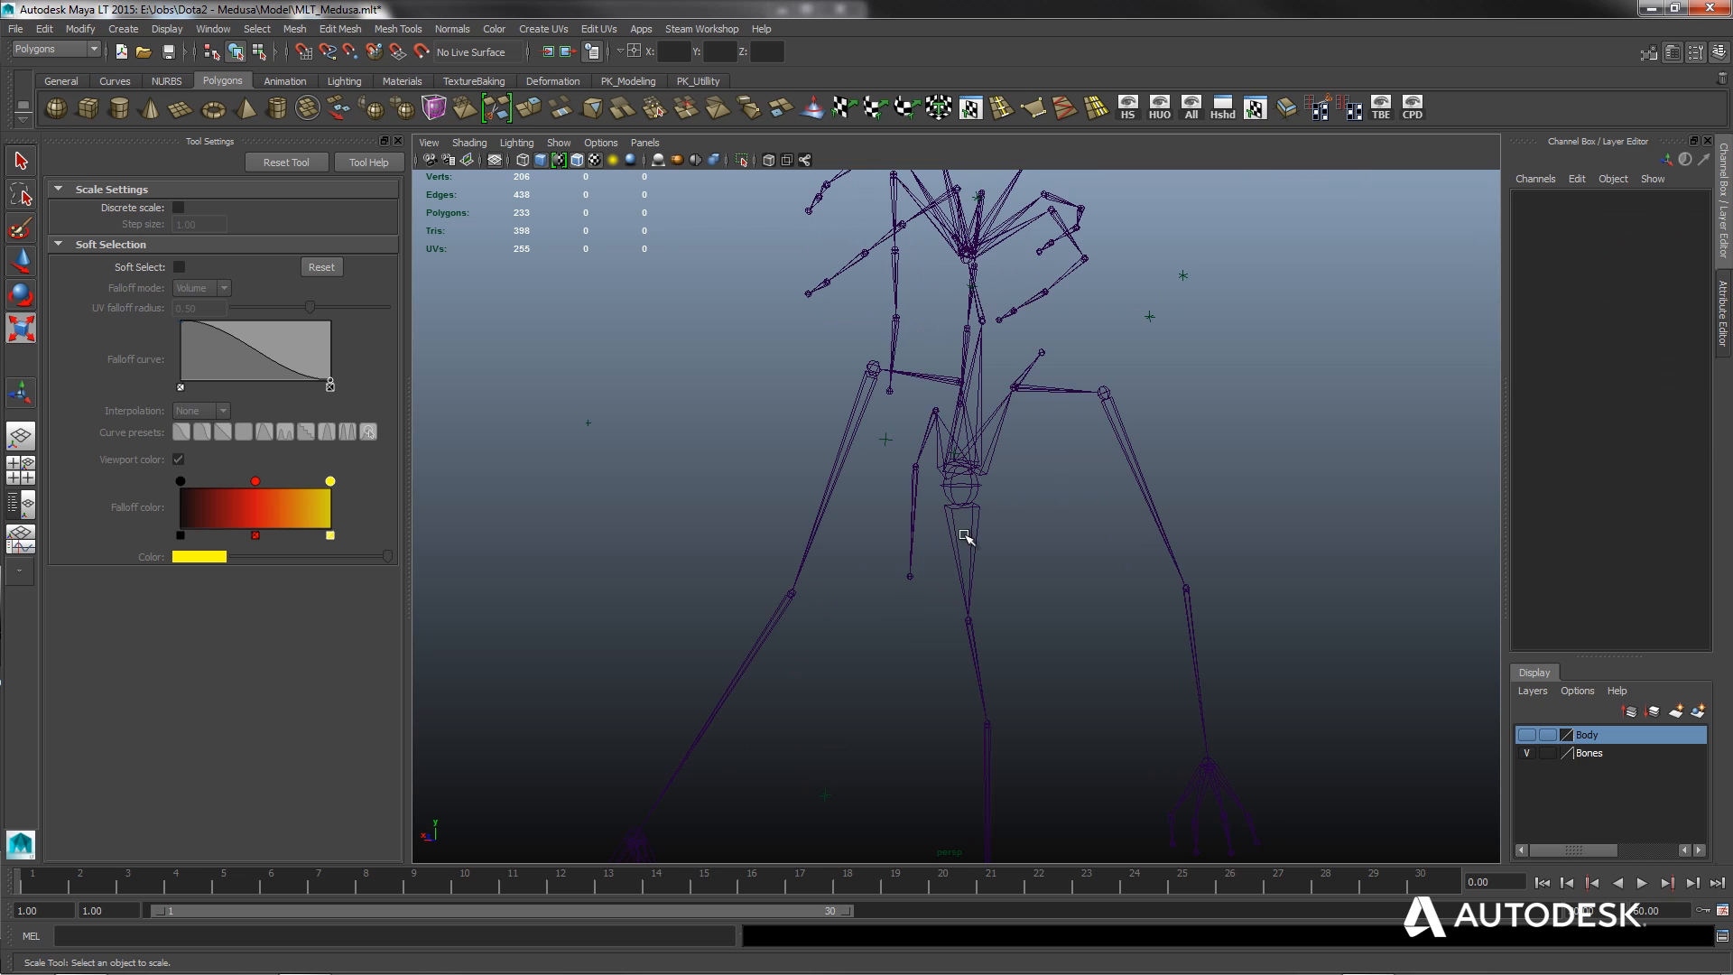
left_click(963, 533)
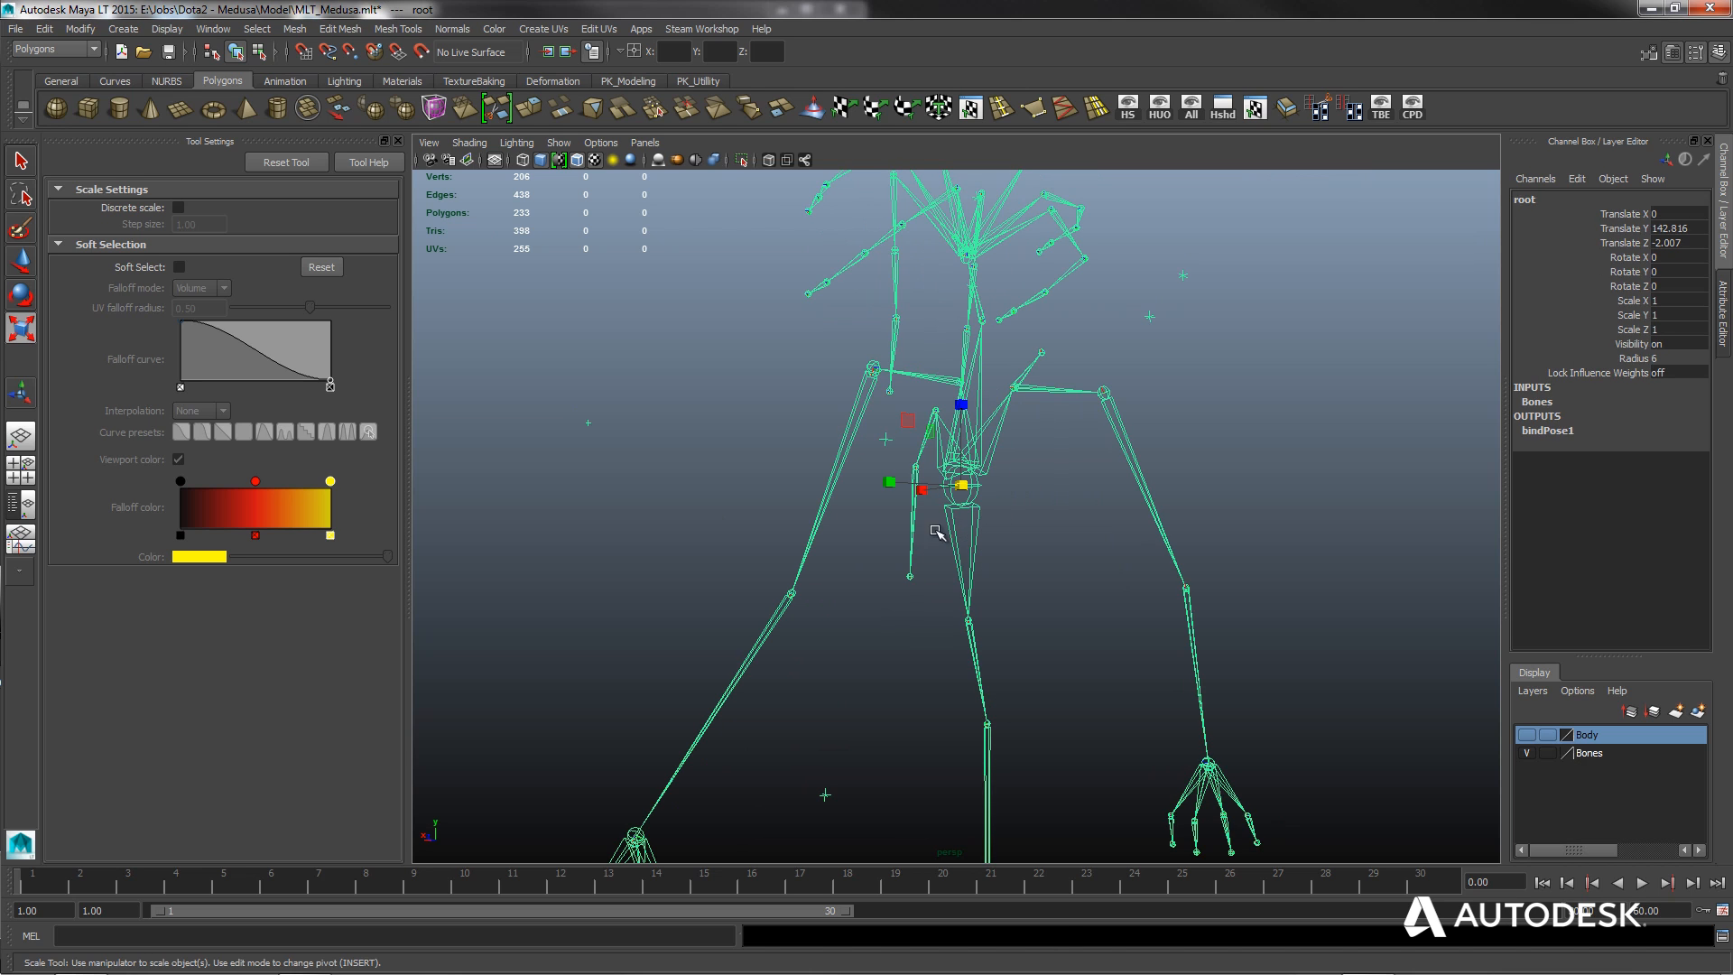
middle_click_drag(1067, 641, 1022, 400, "alt")
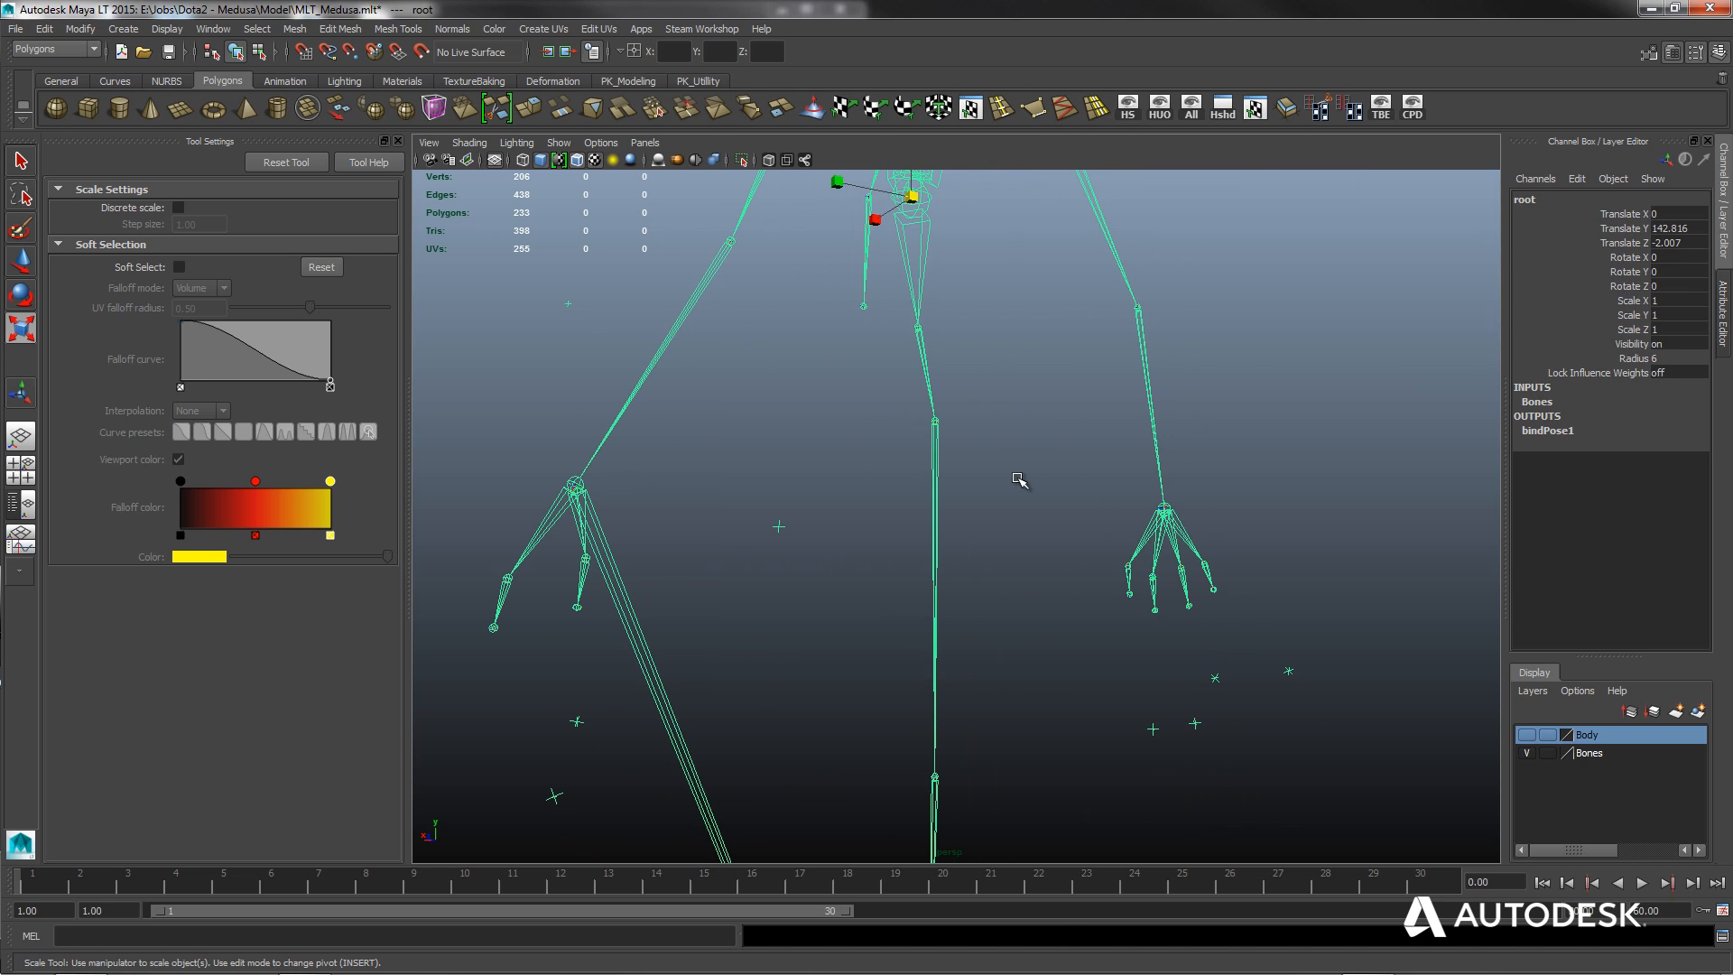
scroll(1063, 442, "down", 2)
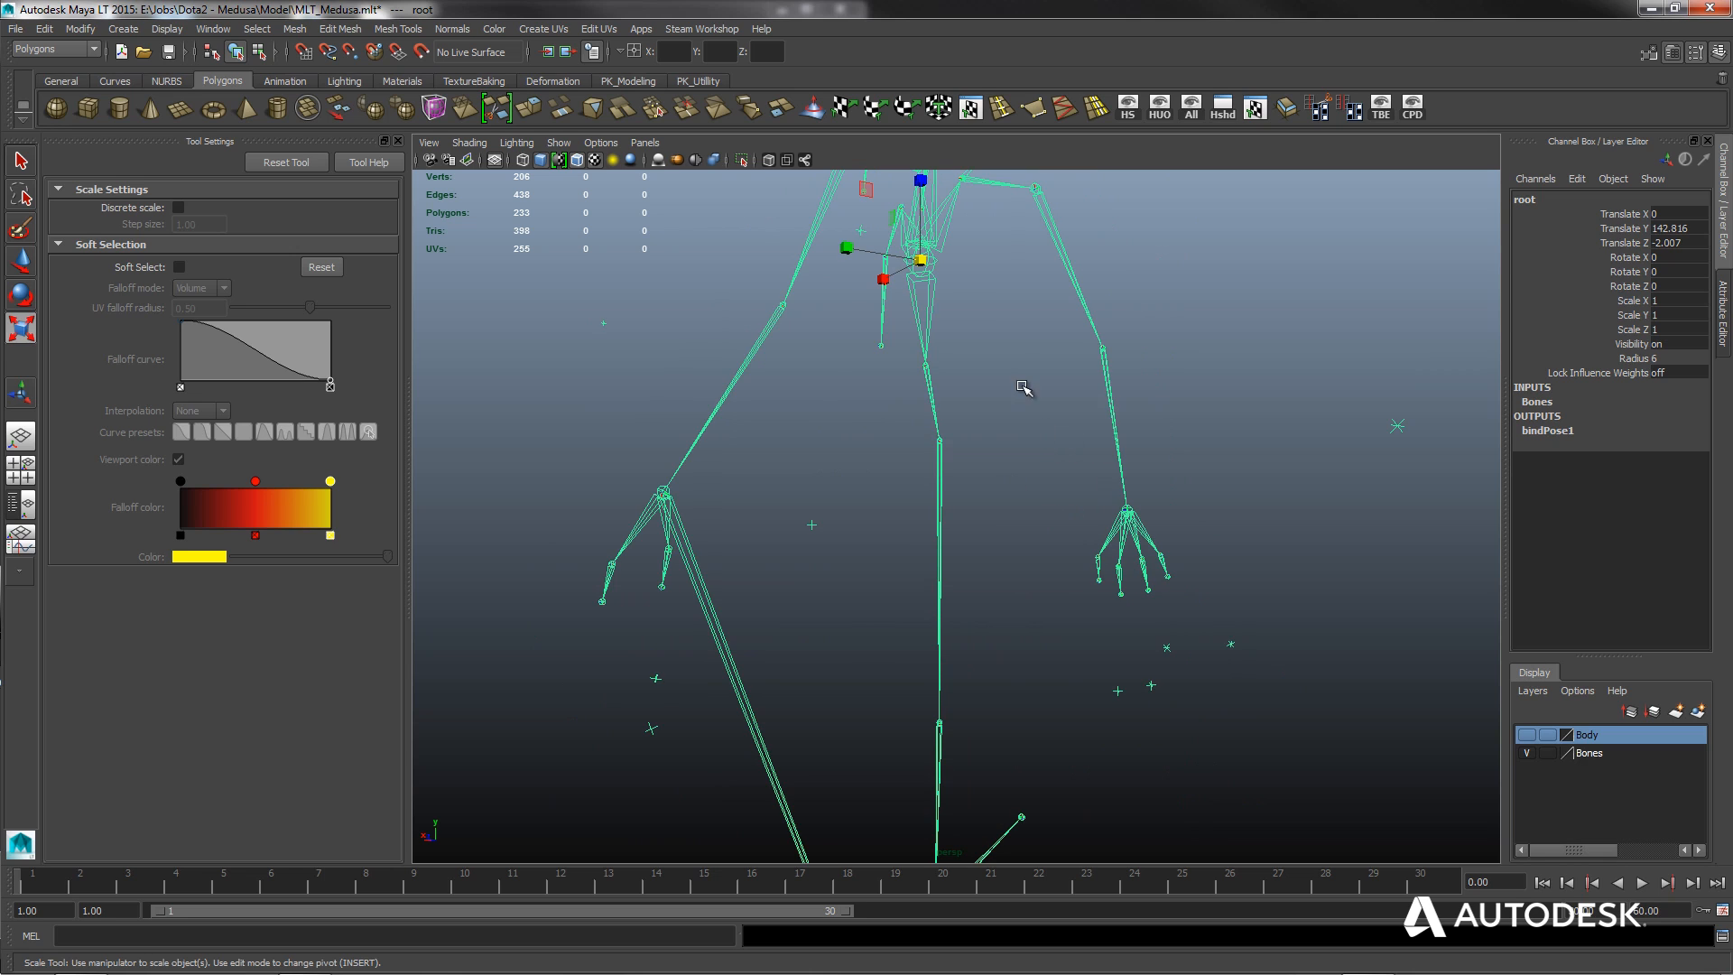
middle_click_drag(1005, 350, 1045, 414, "alt")
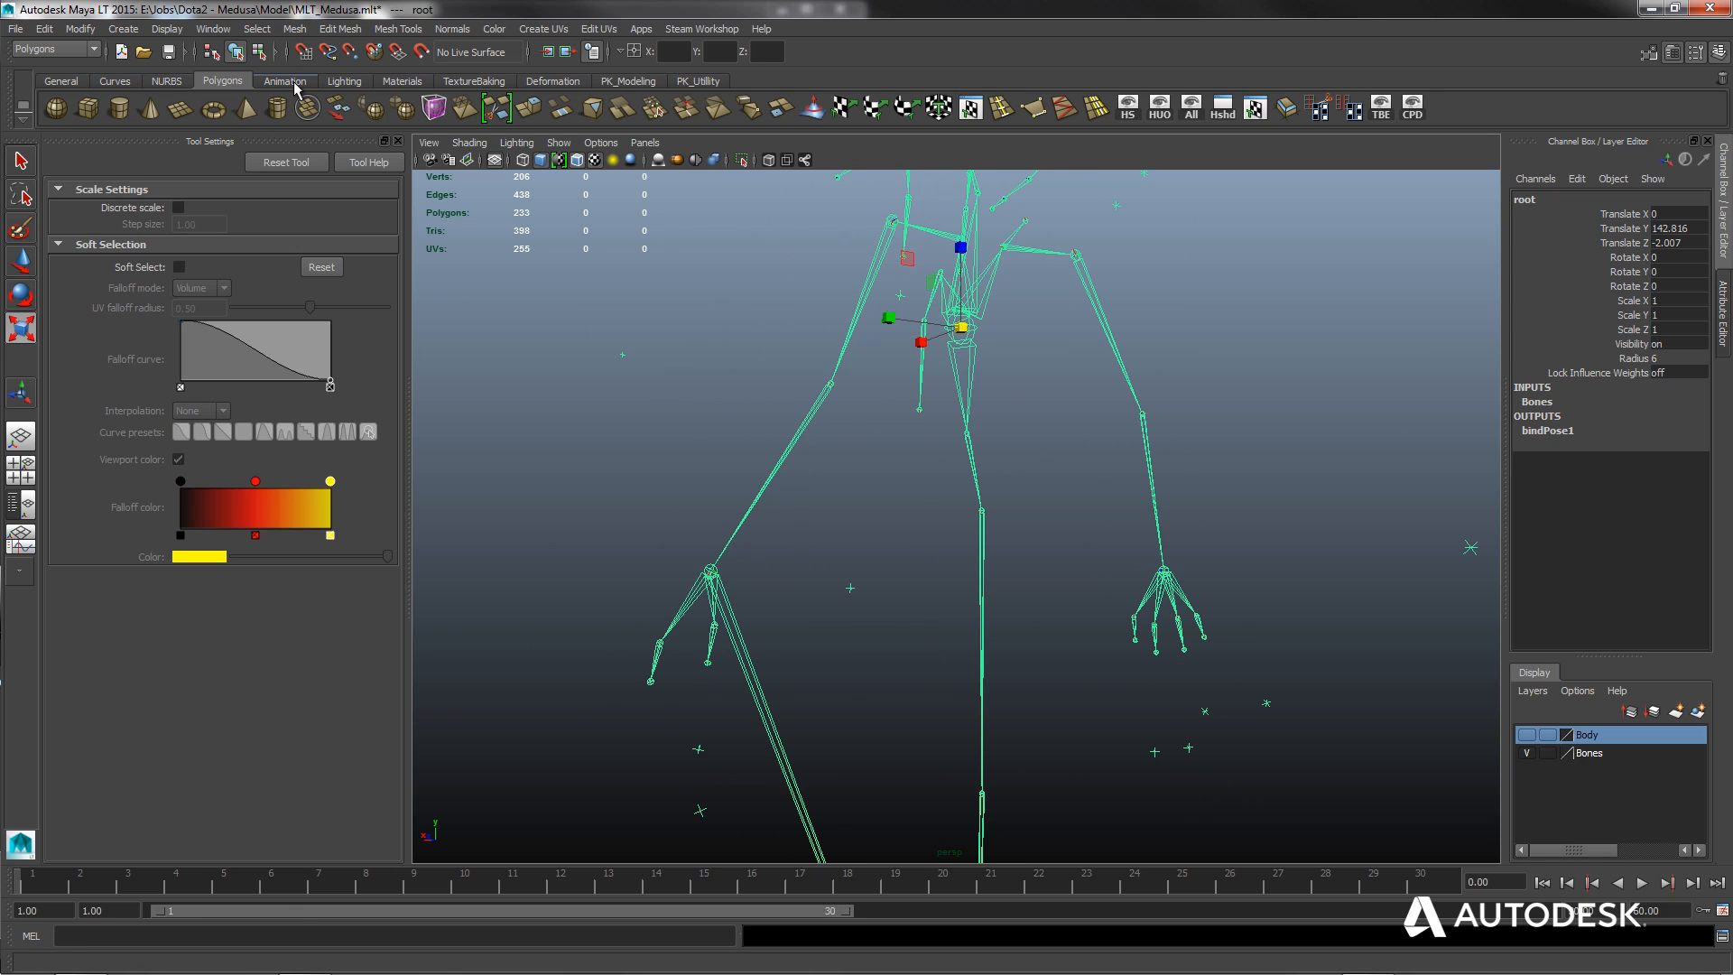
Open the Outliner and clear the current selection.
left_click(213, 28)
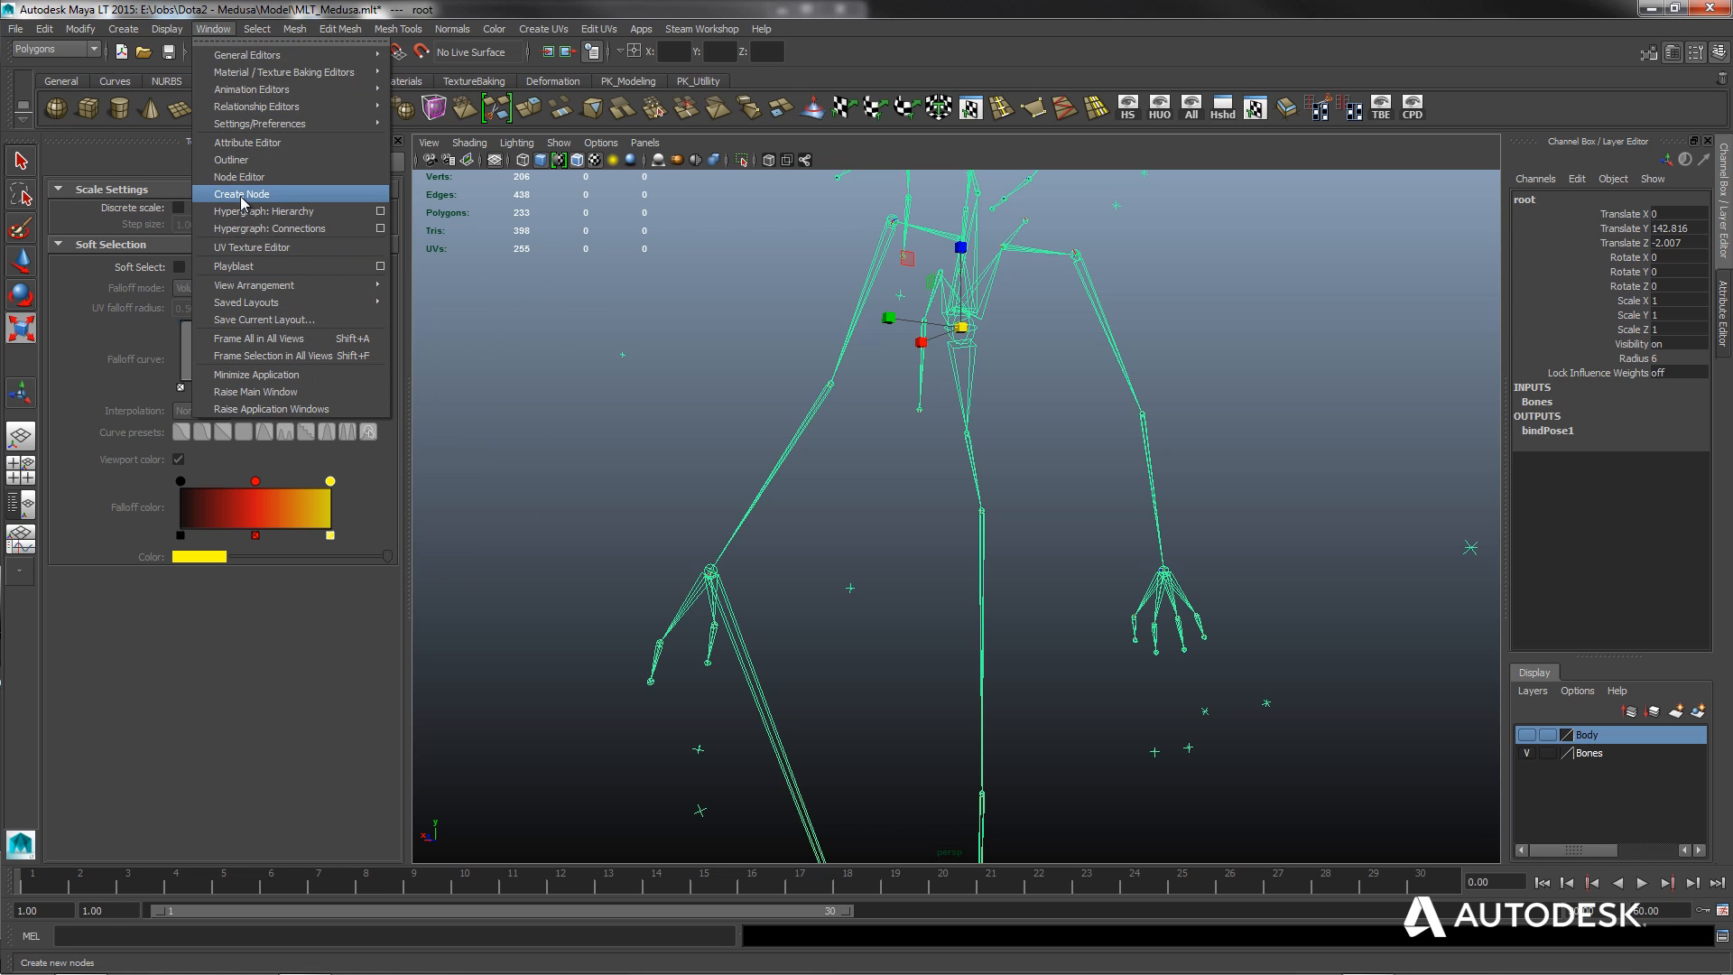
left_click(234, 163)
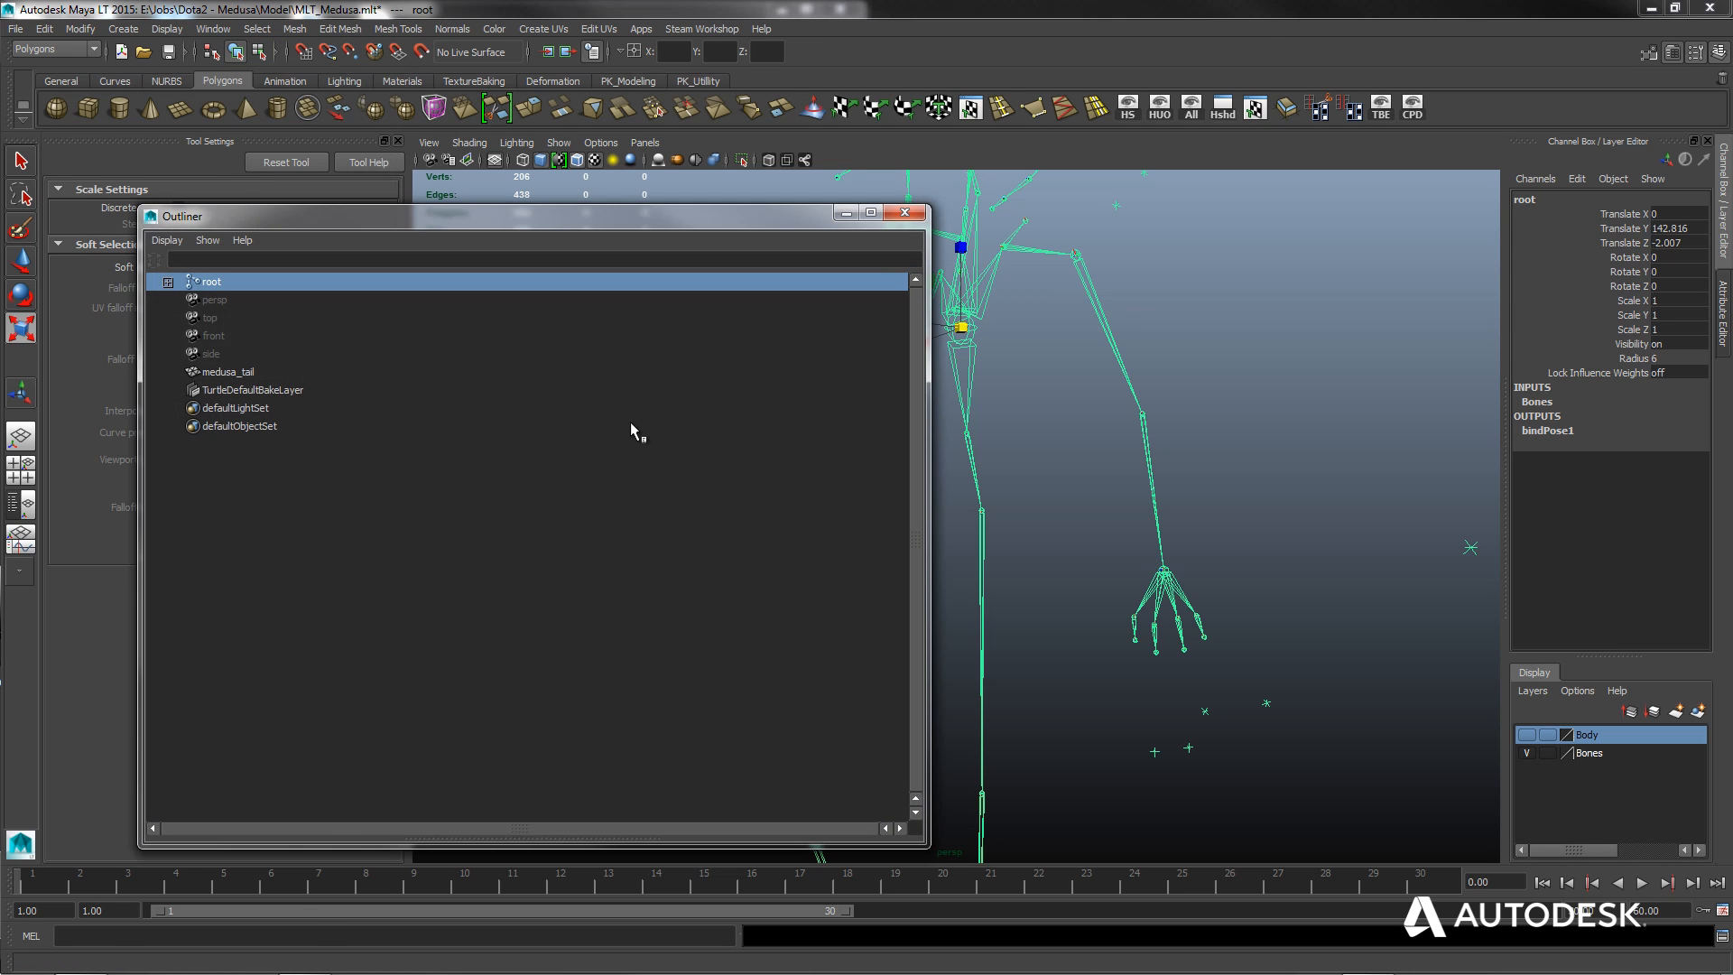
left_click(359, 541)
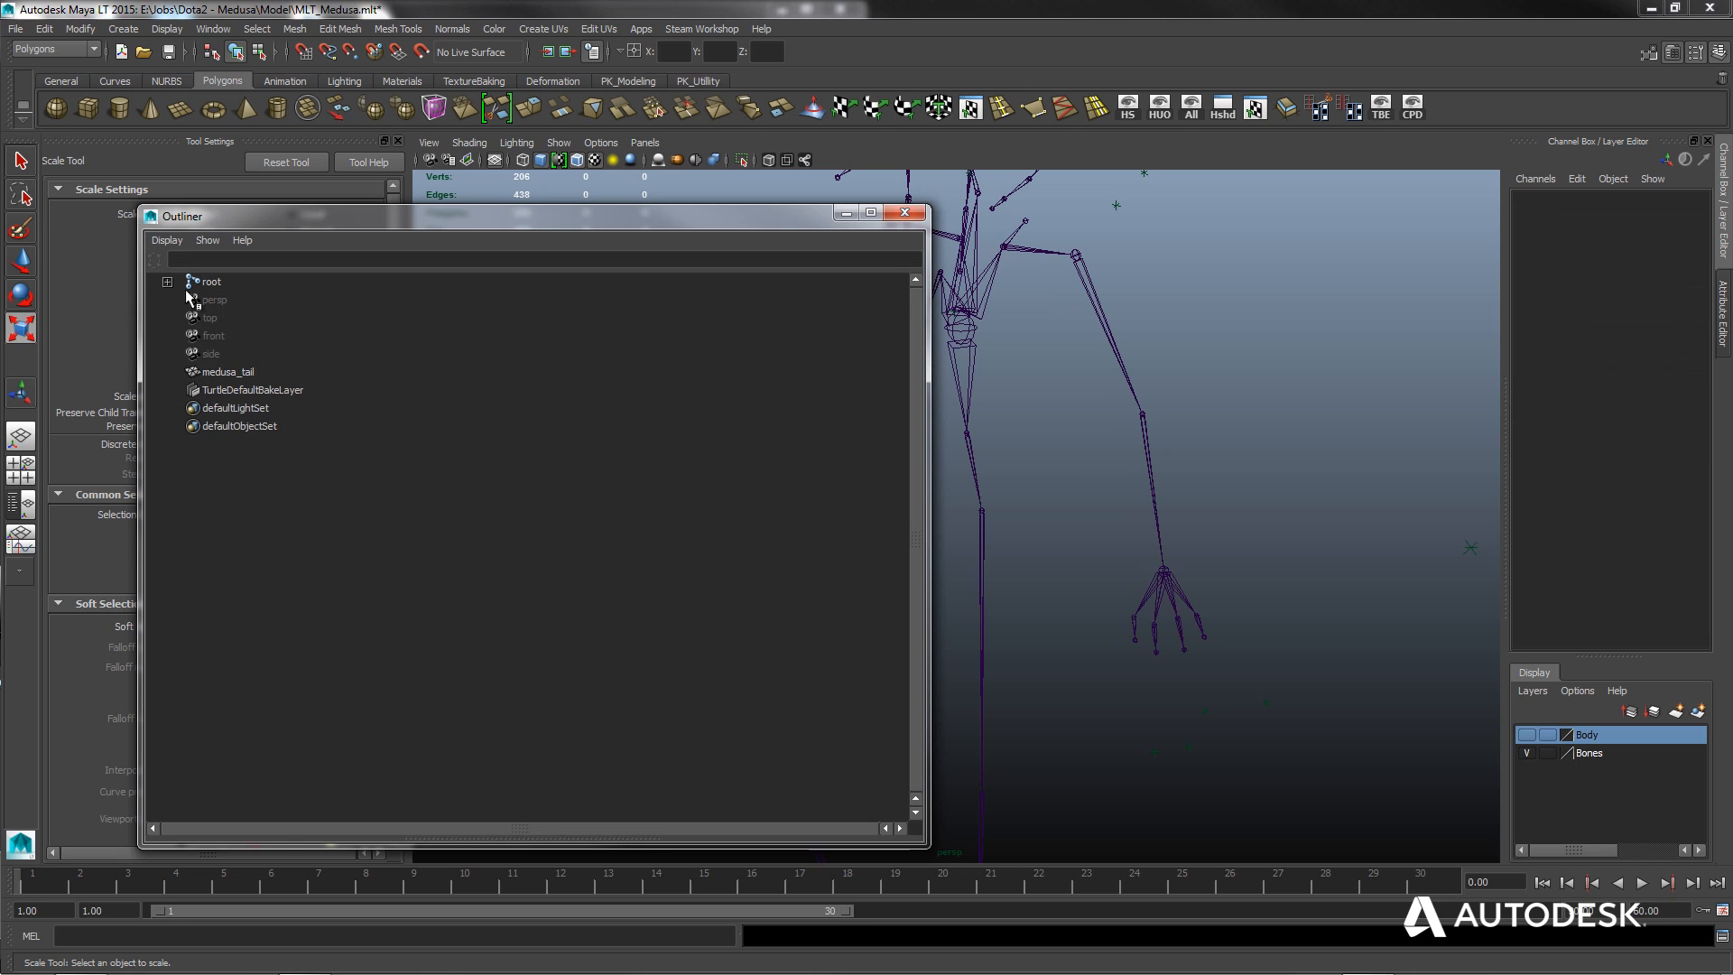
Expand the root hierarchy in the Outliner through spine1, Hip and every tail joint down to tail_R12C0.
left_click(168, 281)
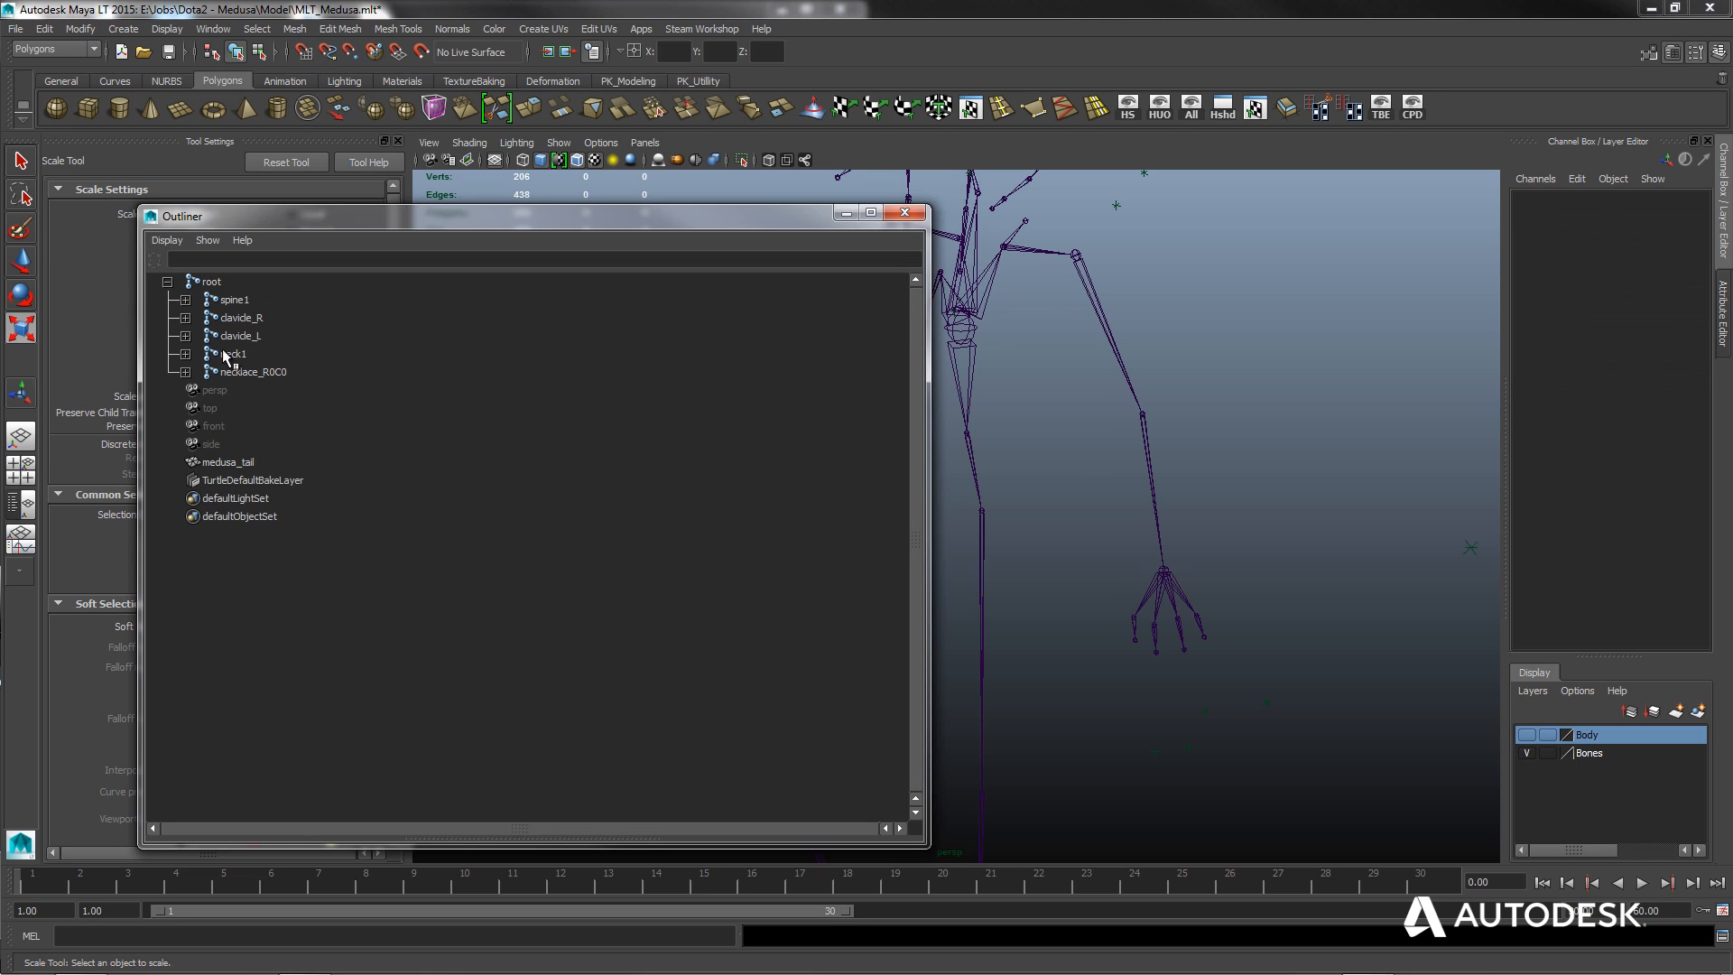
left_click(186, 300)
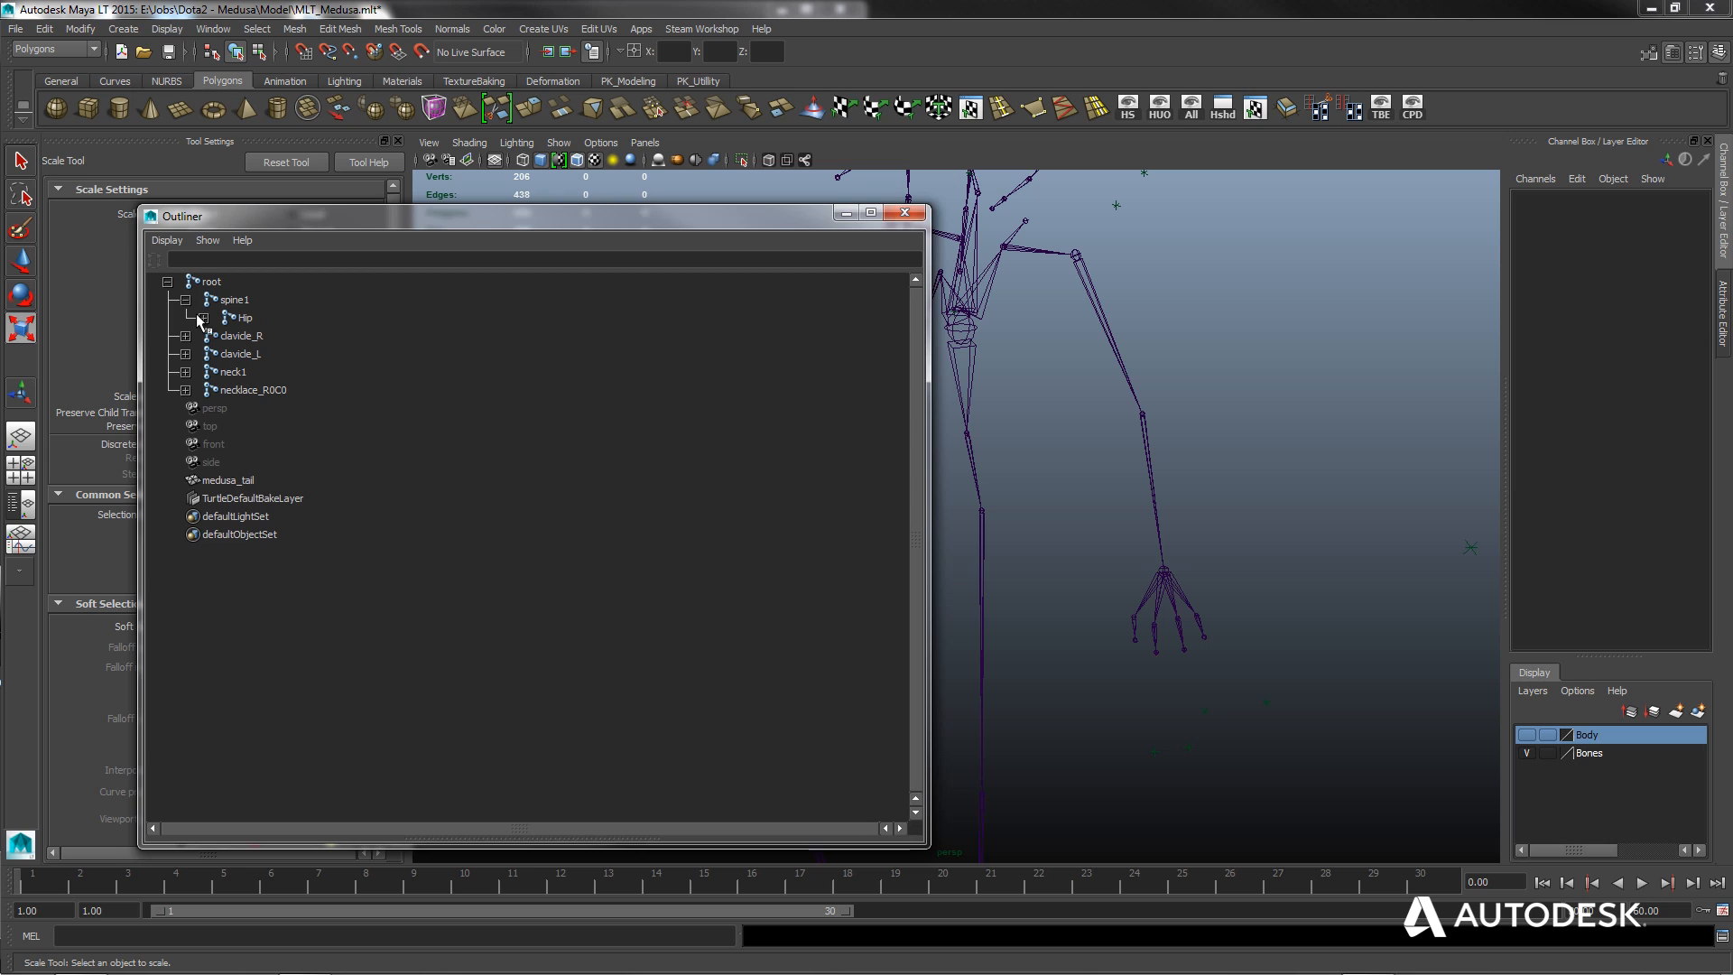
left_click(204, 317)
left_click(222, 336)
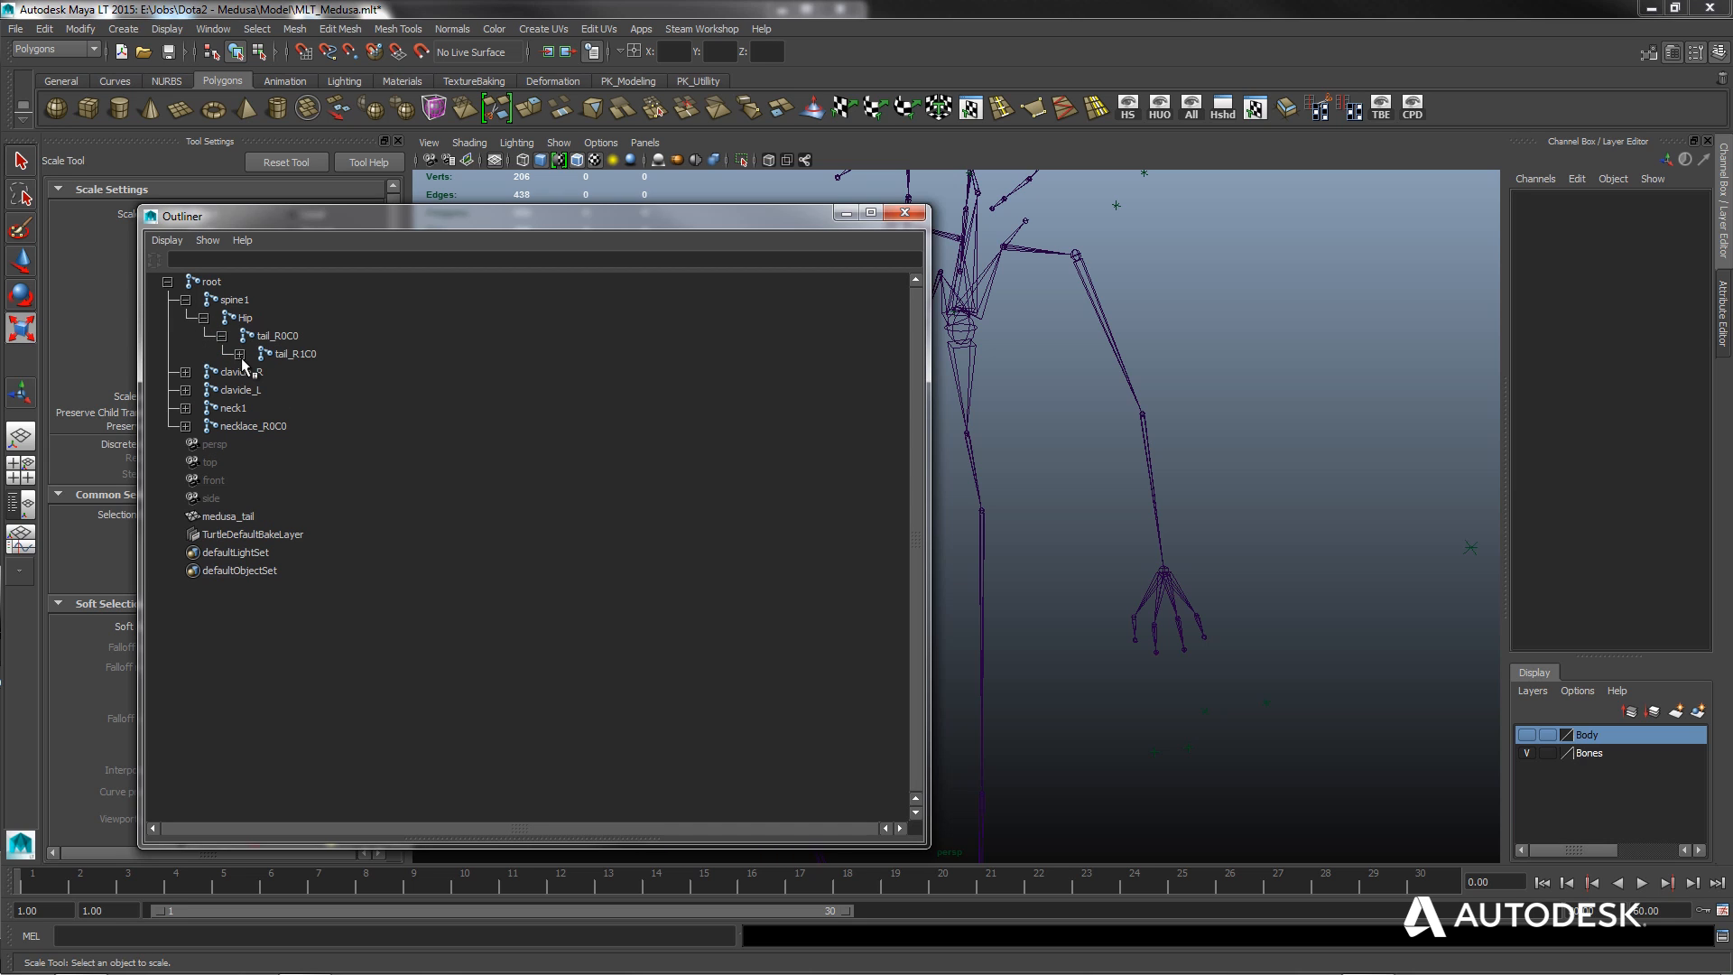
left_click(241, 354)
left_click(259, 372)
left_click(277, 390)
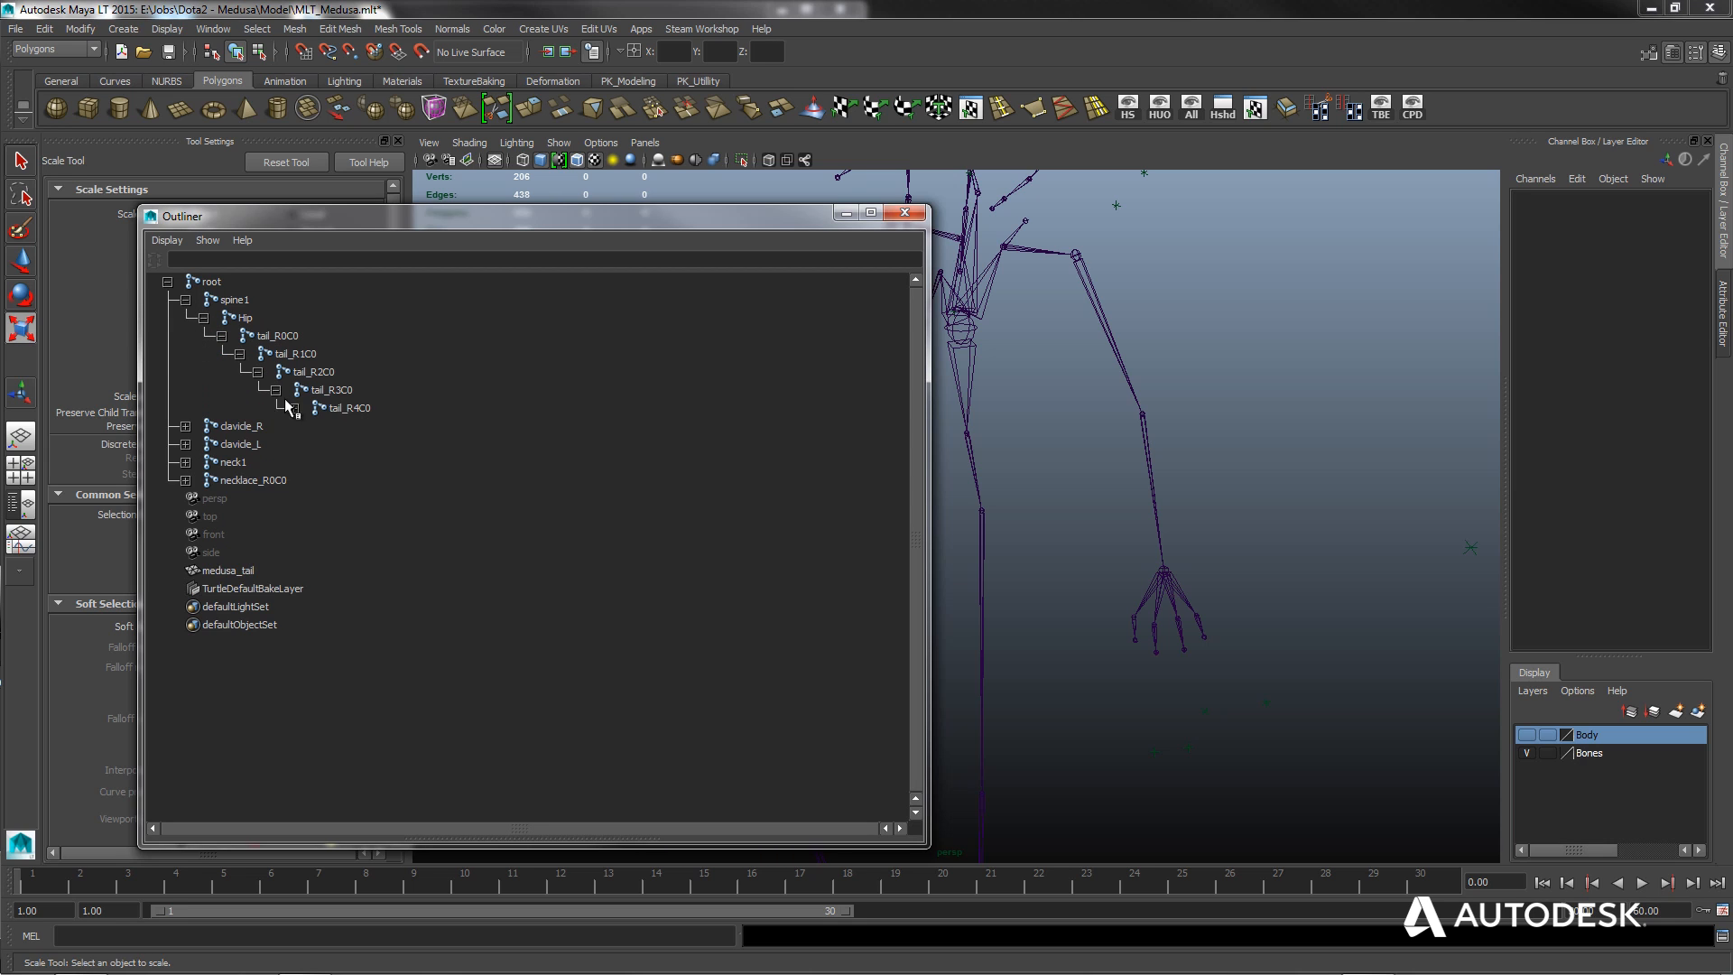
left_click(294, 408)
left_click(312, 426)
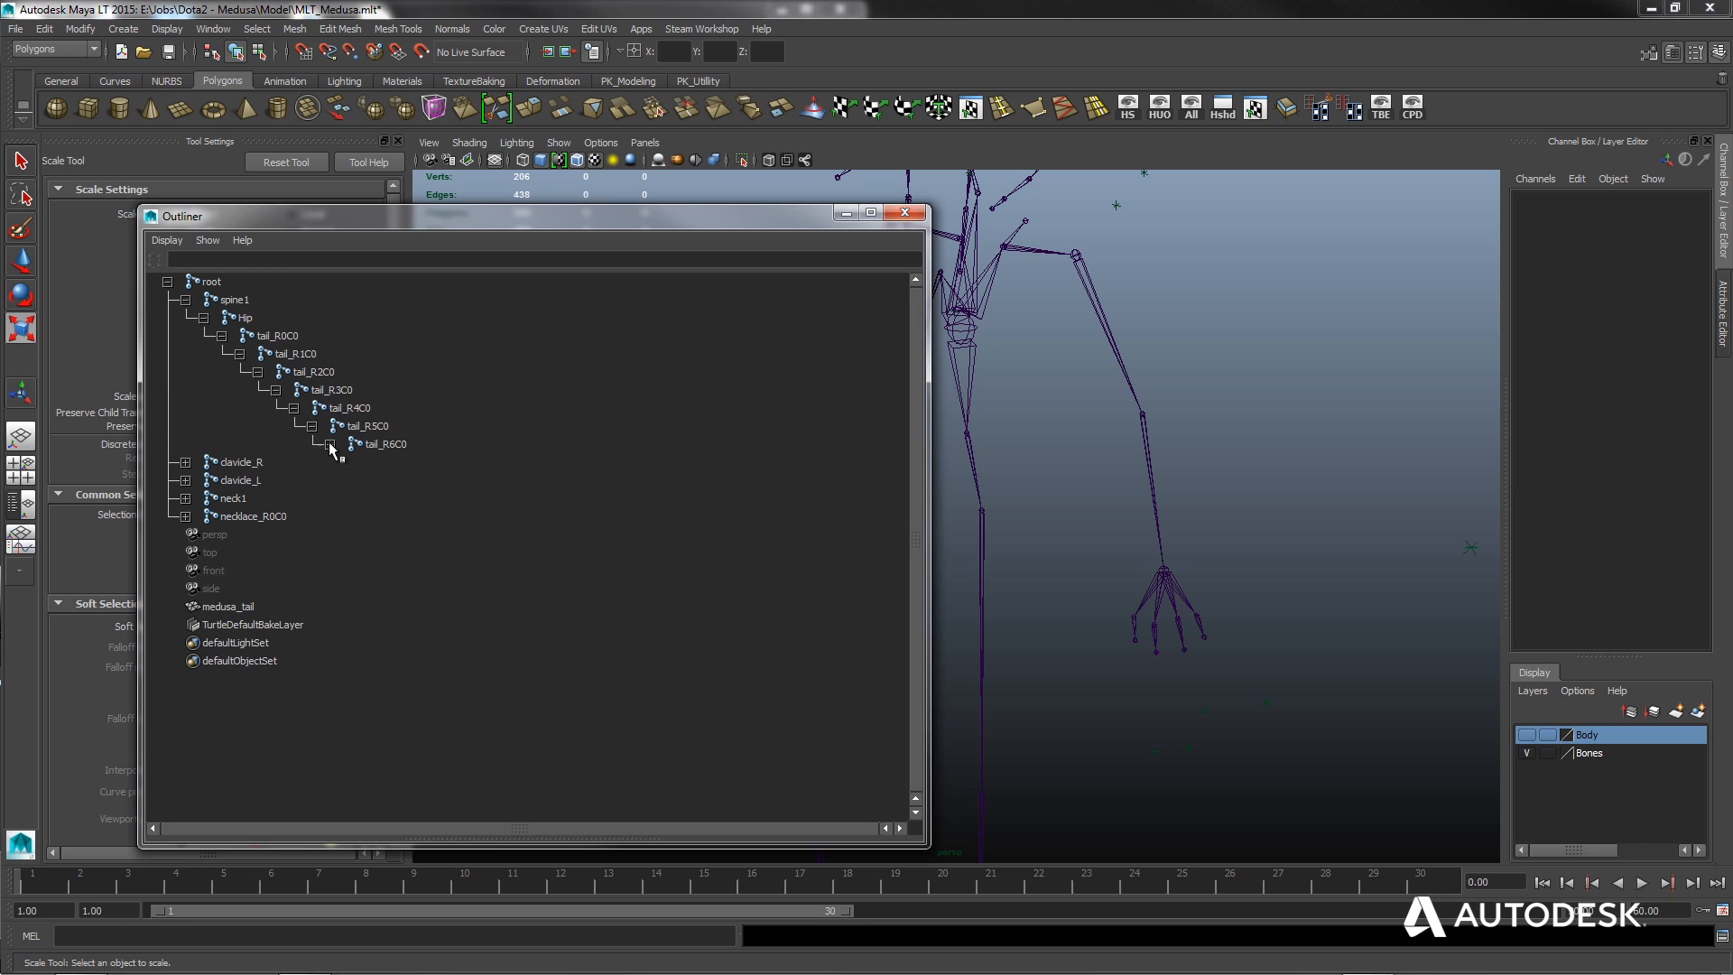
left_click(331, 445)
left_click(348, 463)
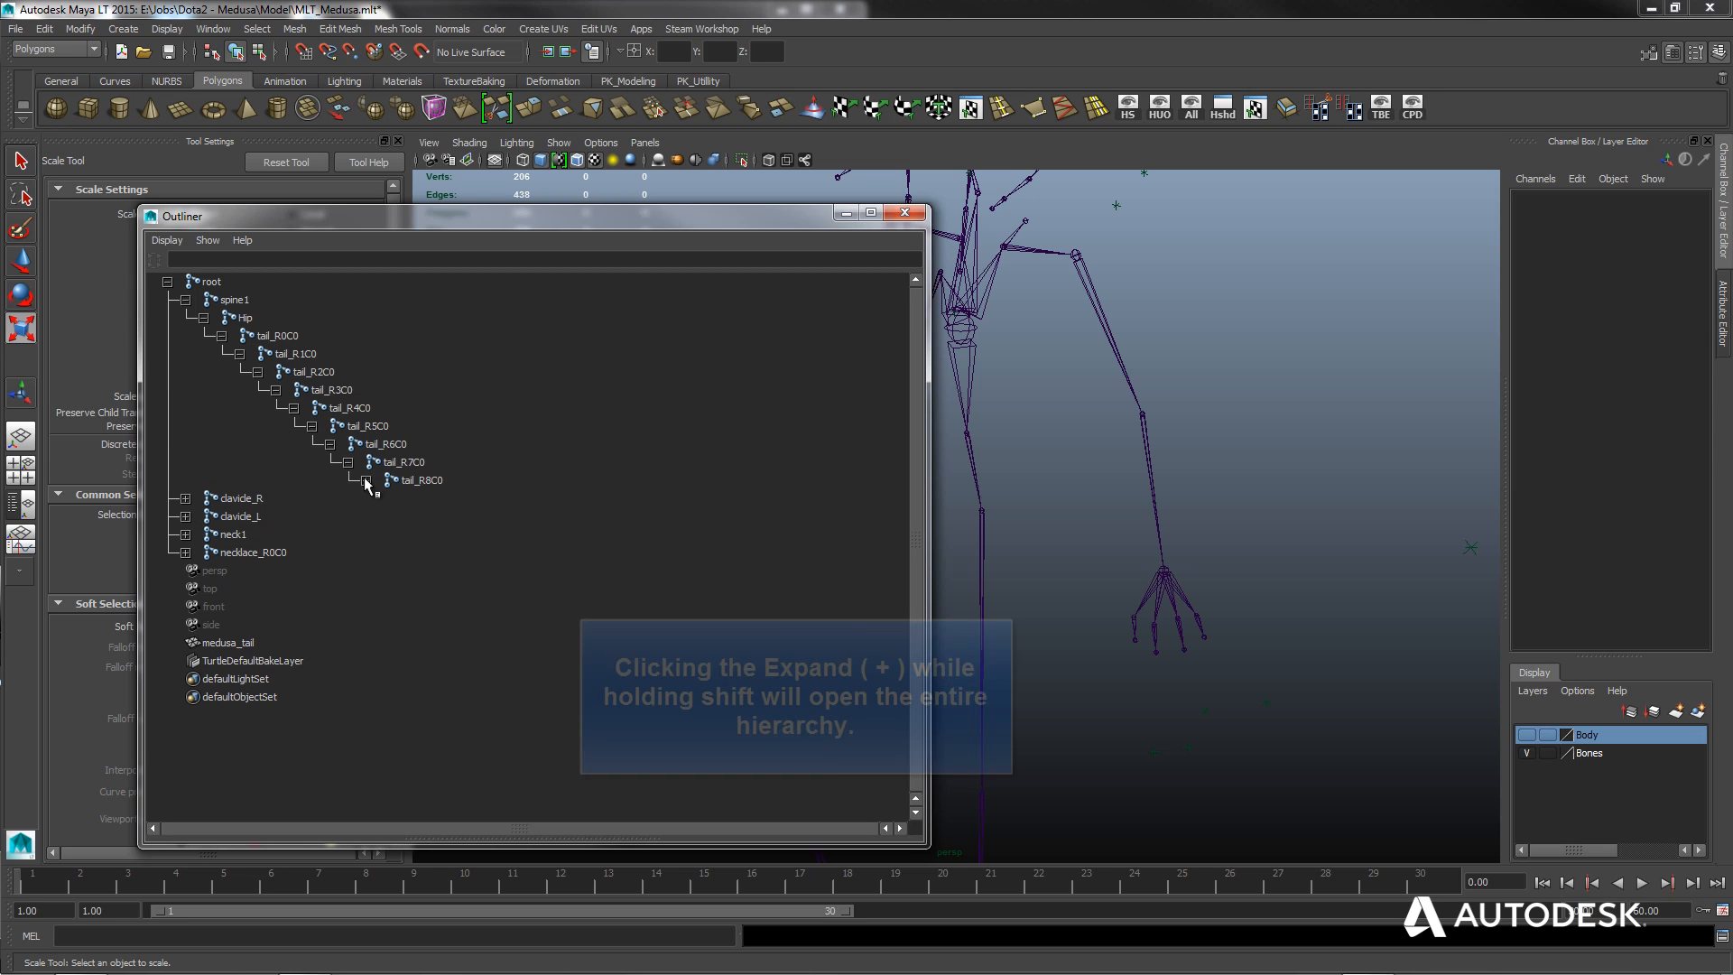
left_click(366, 480)
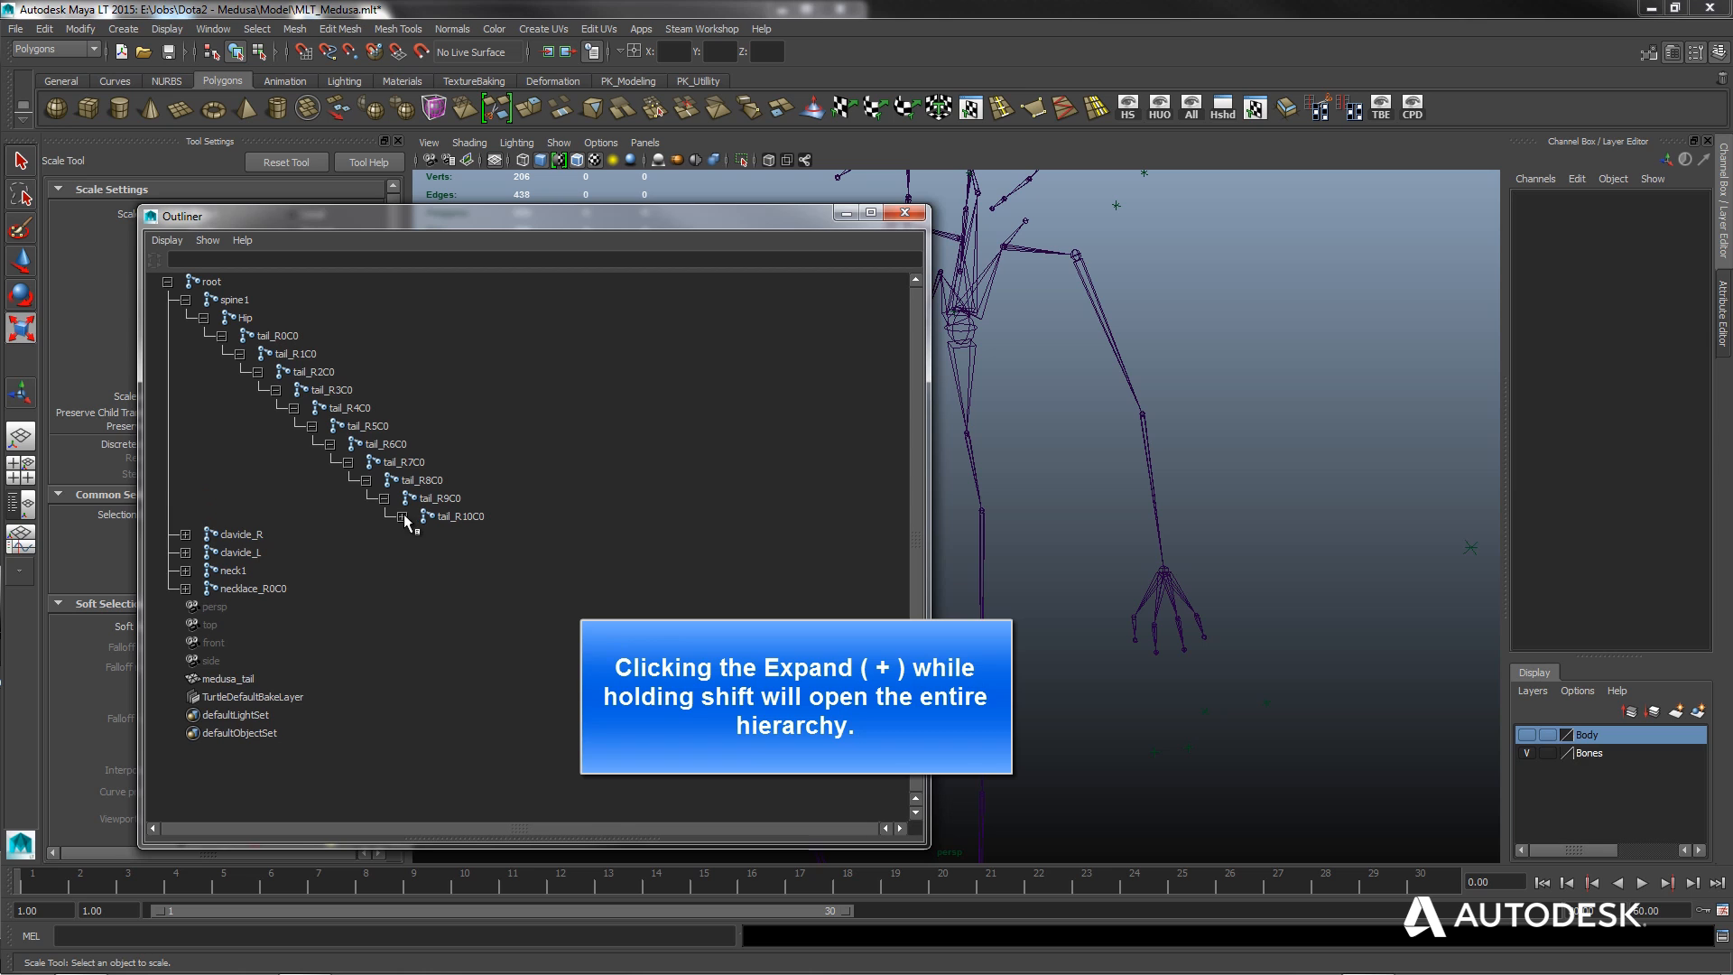
left_click(403, 517)
left_click(421, 535)
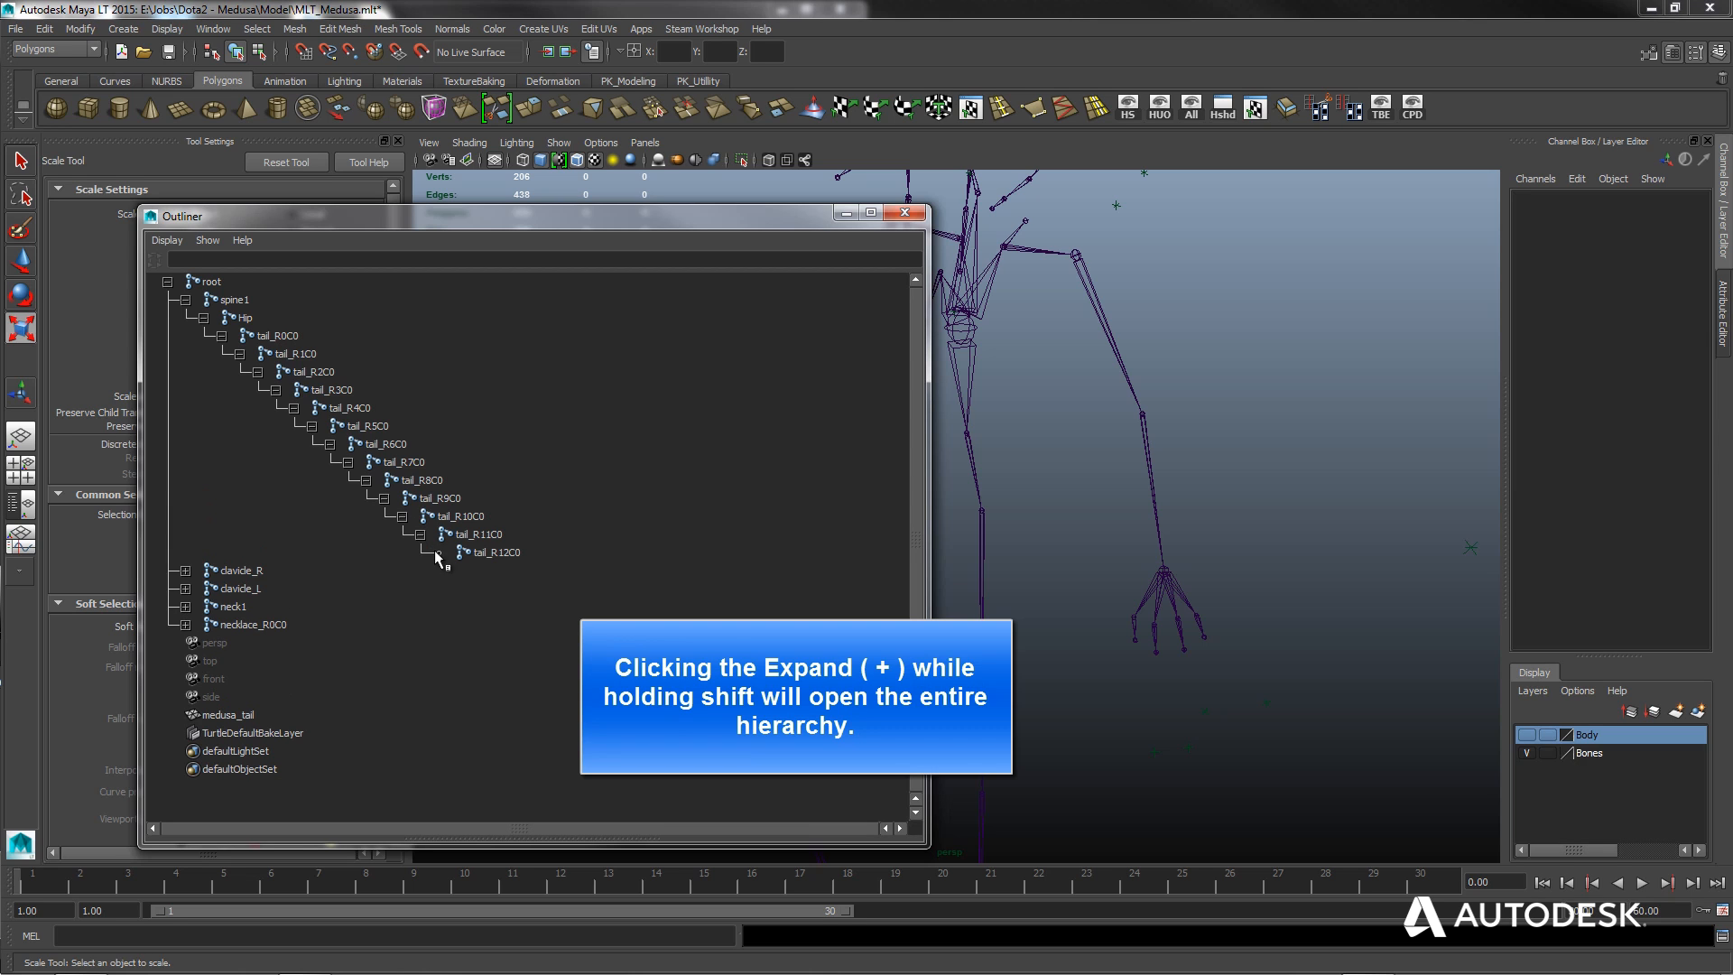
Select the whole joint chain from root through tail_R12C0 in the Outliner, then minimize the Outliner.
left_click(497, 554)
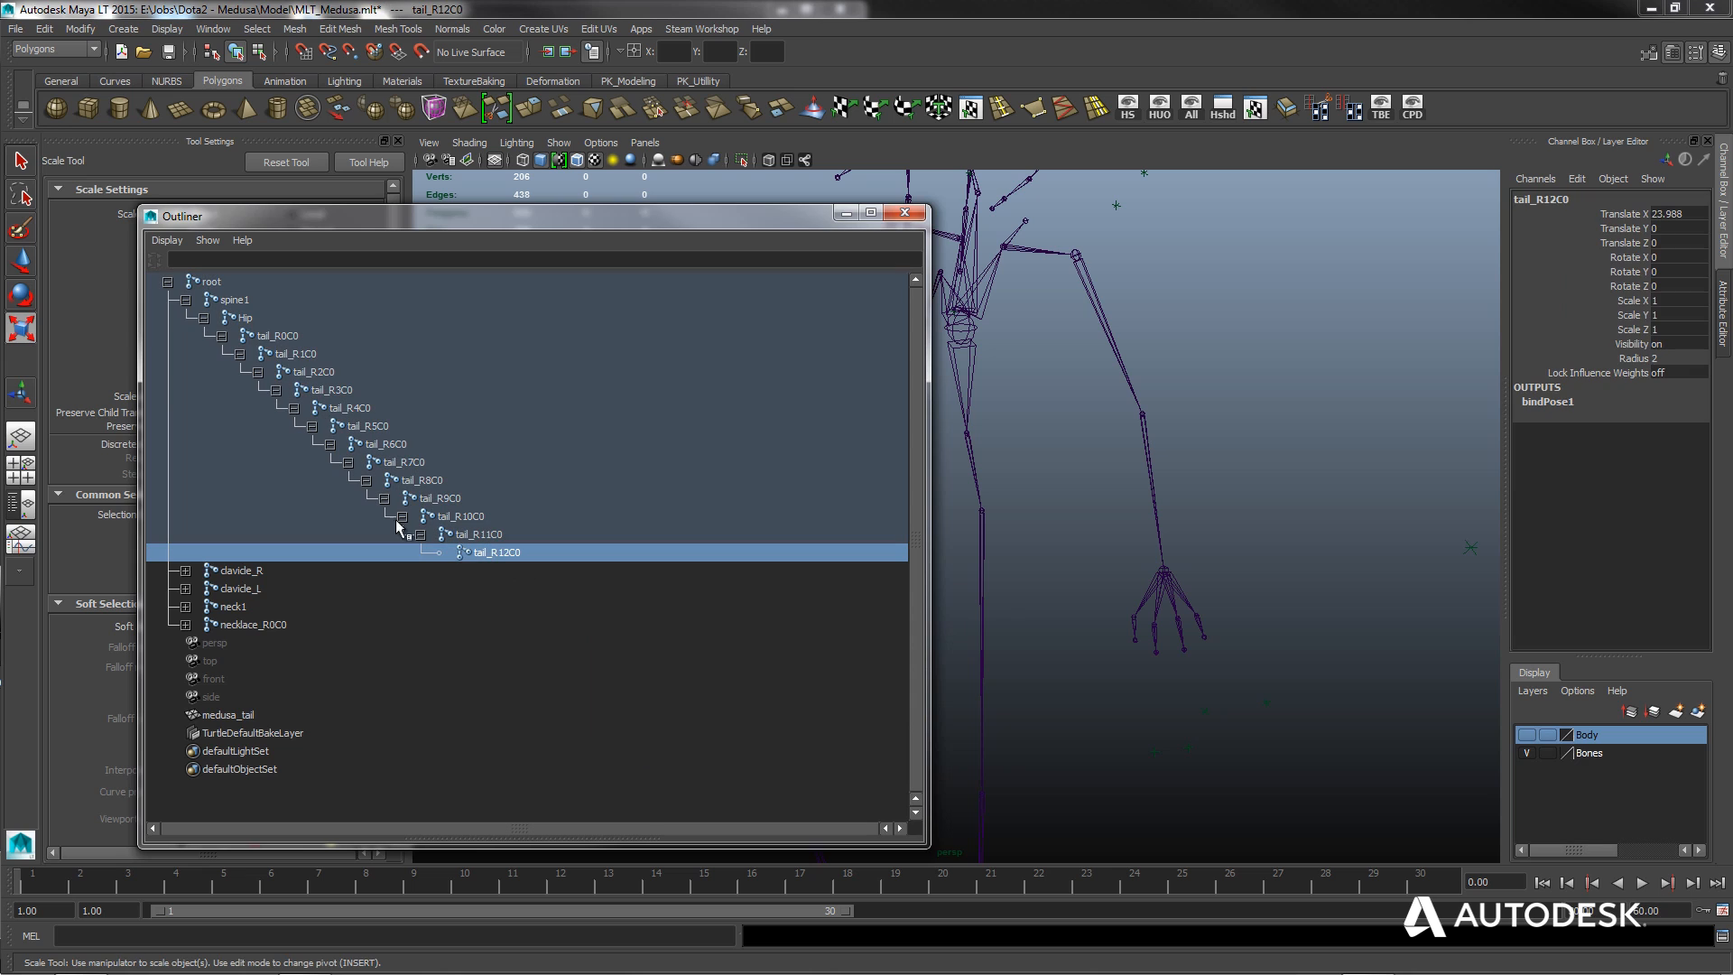
left_click(211, 282, "shift")
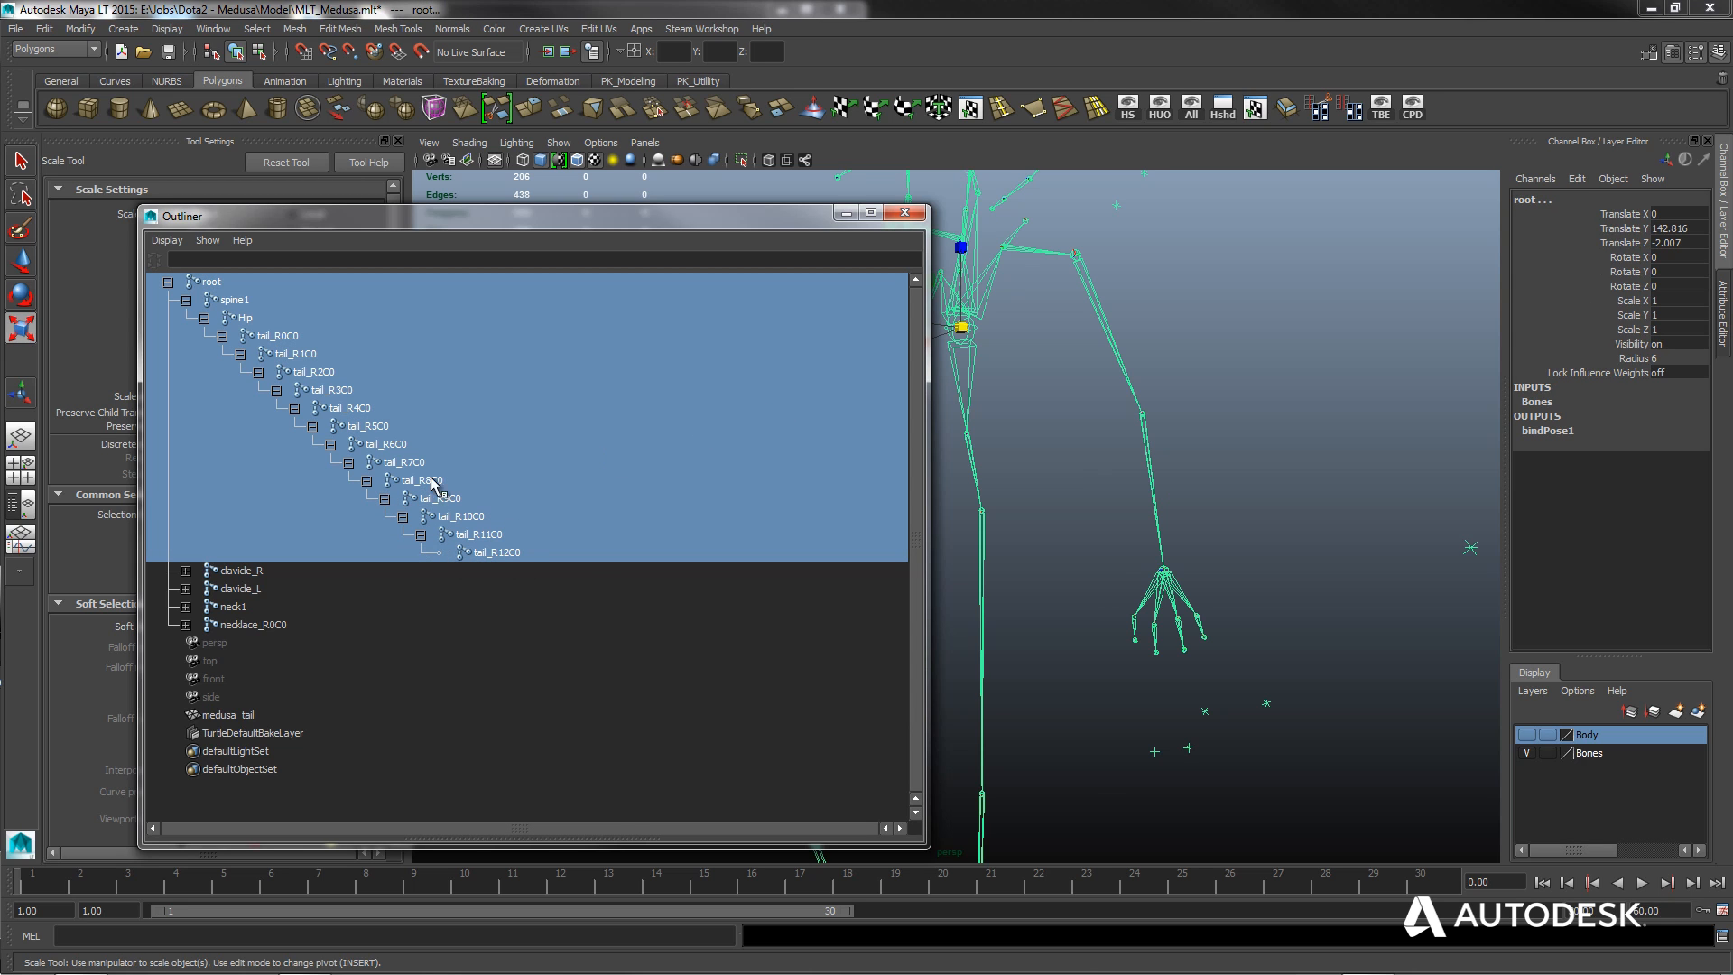
left_click(221, 282)
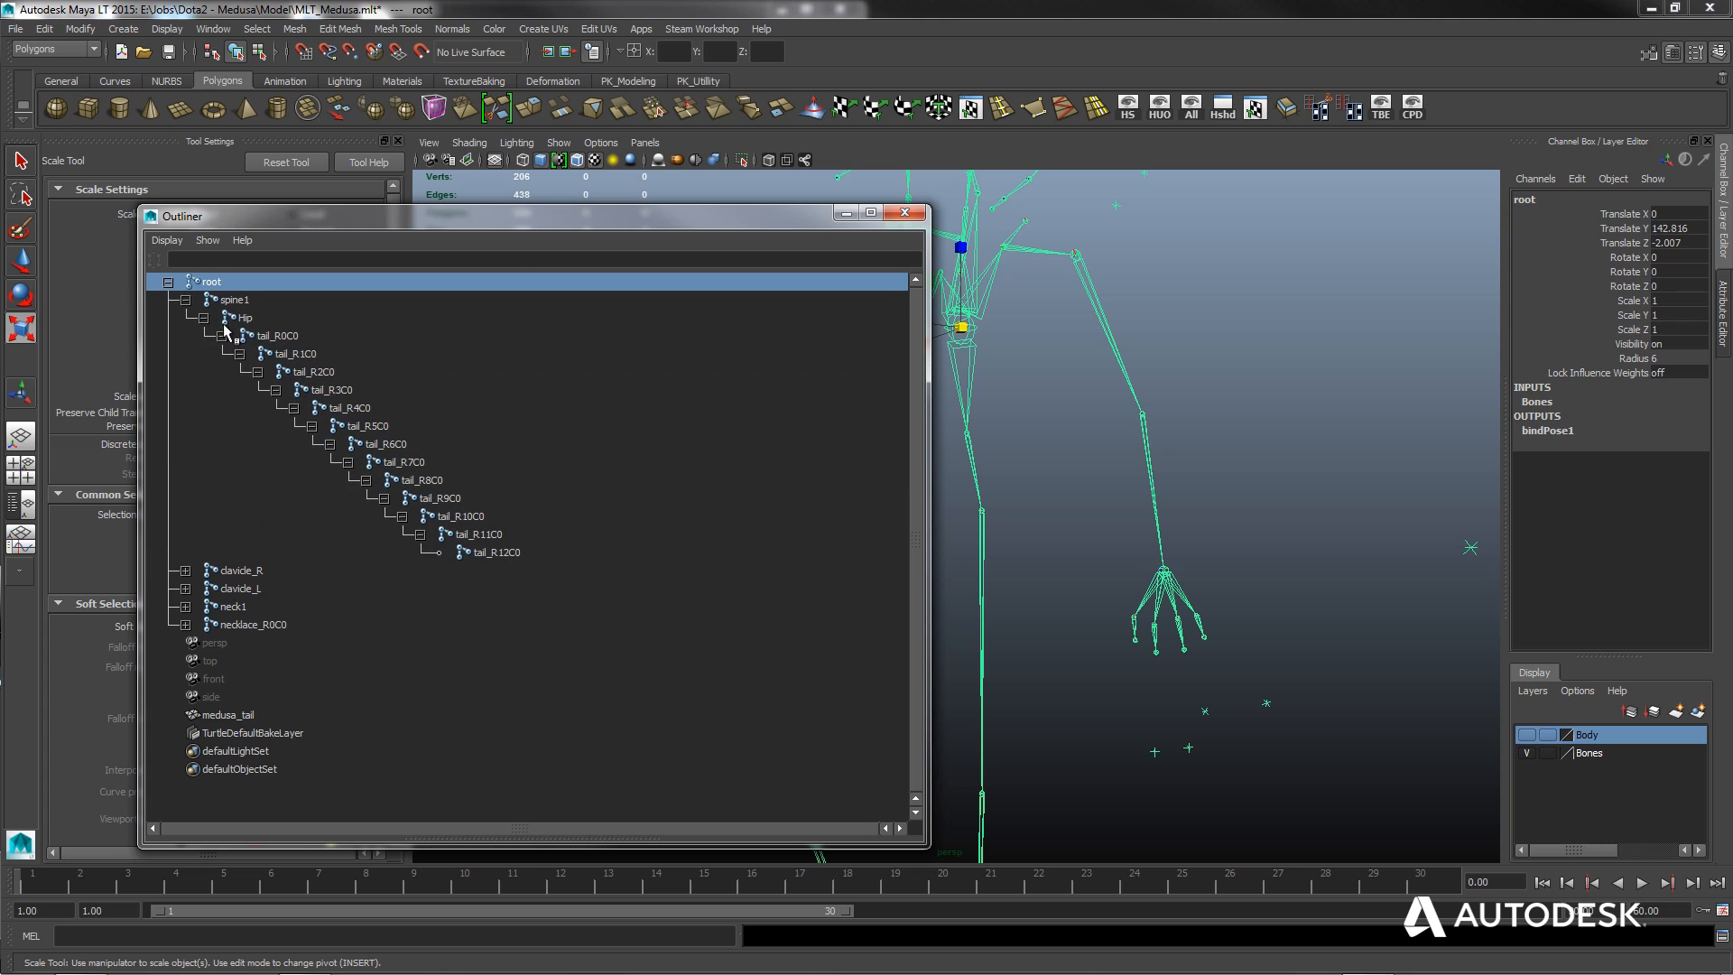
left_click(232, 300)
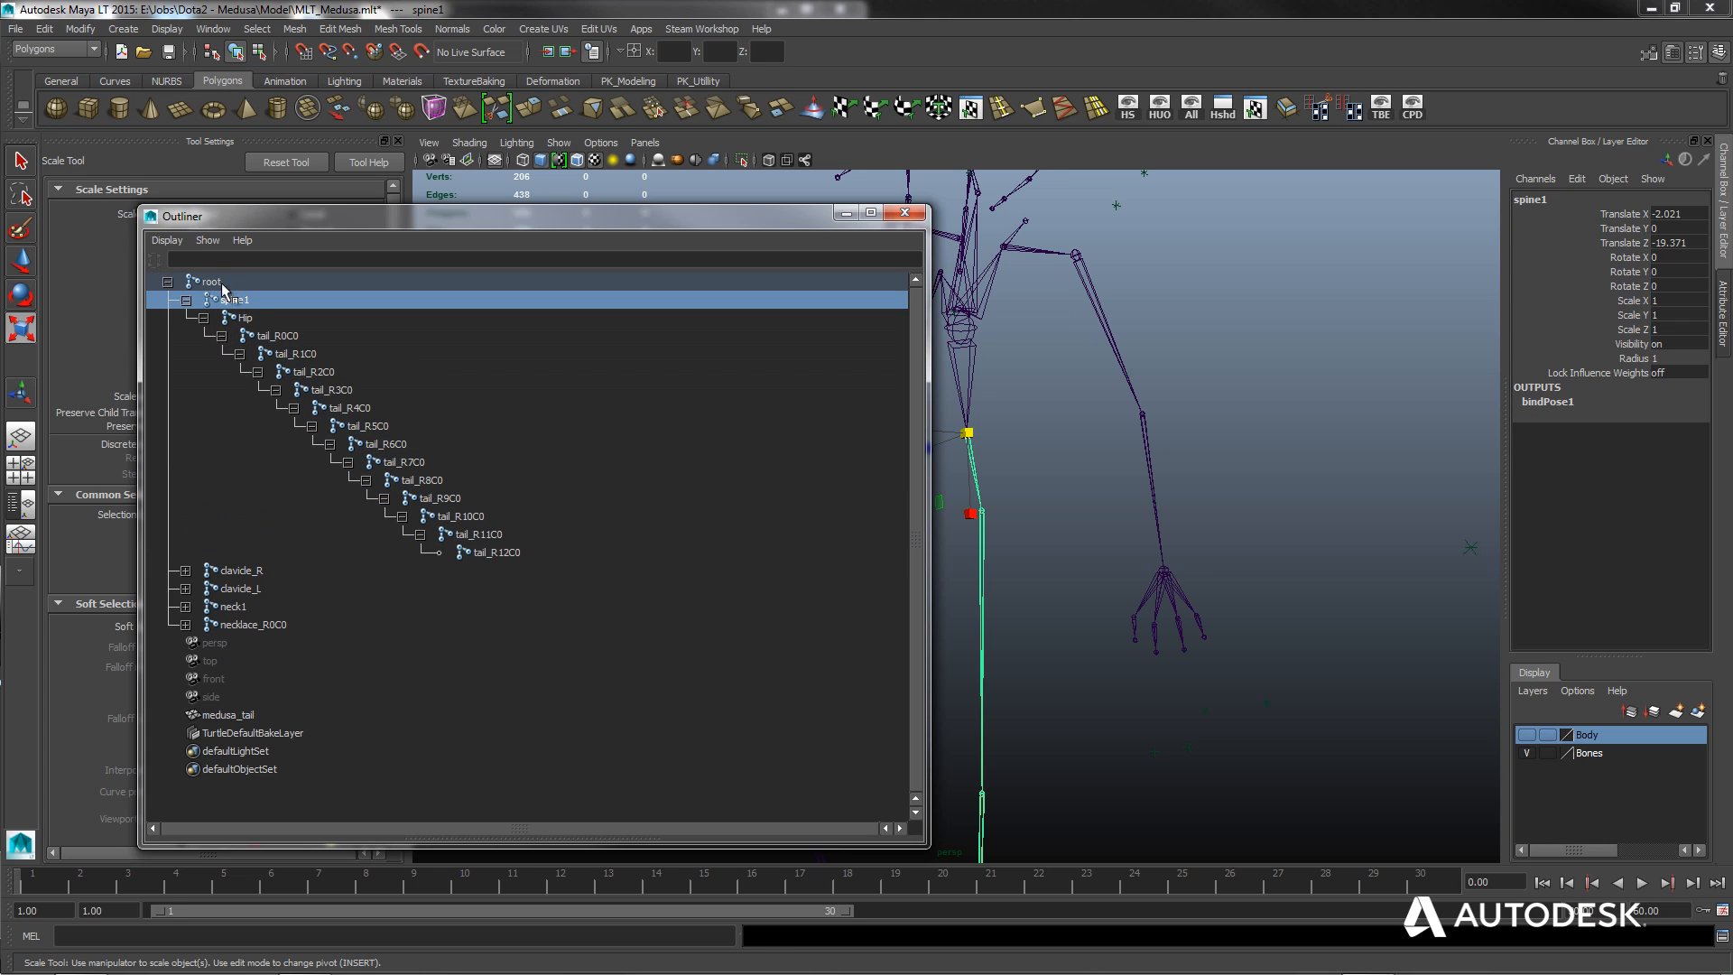
left_click(211, 283)
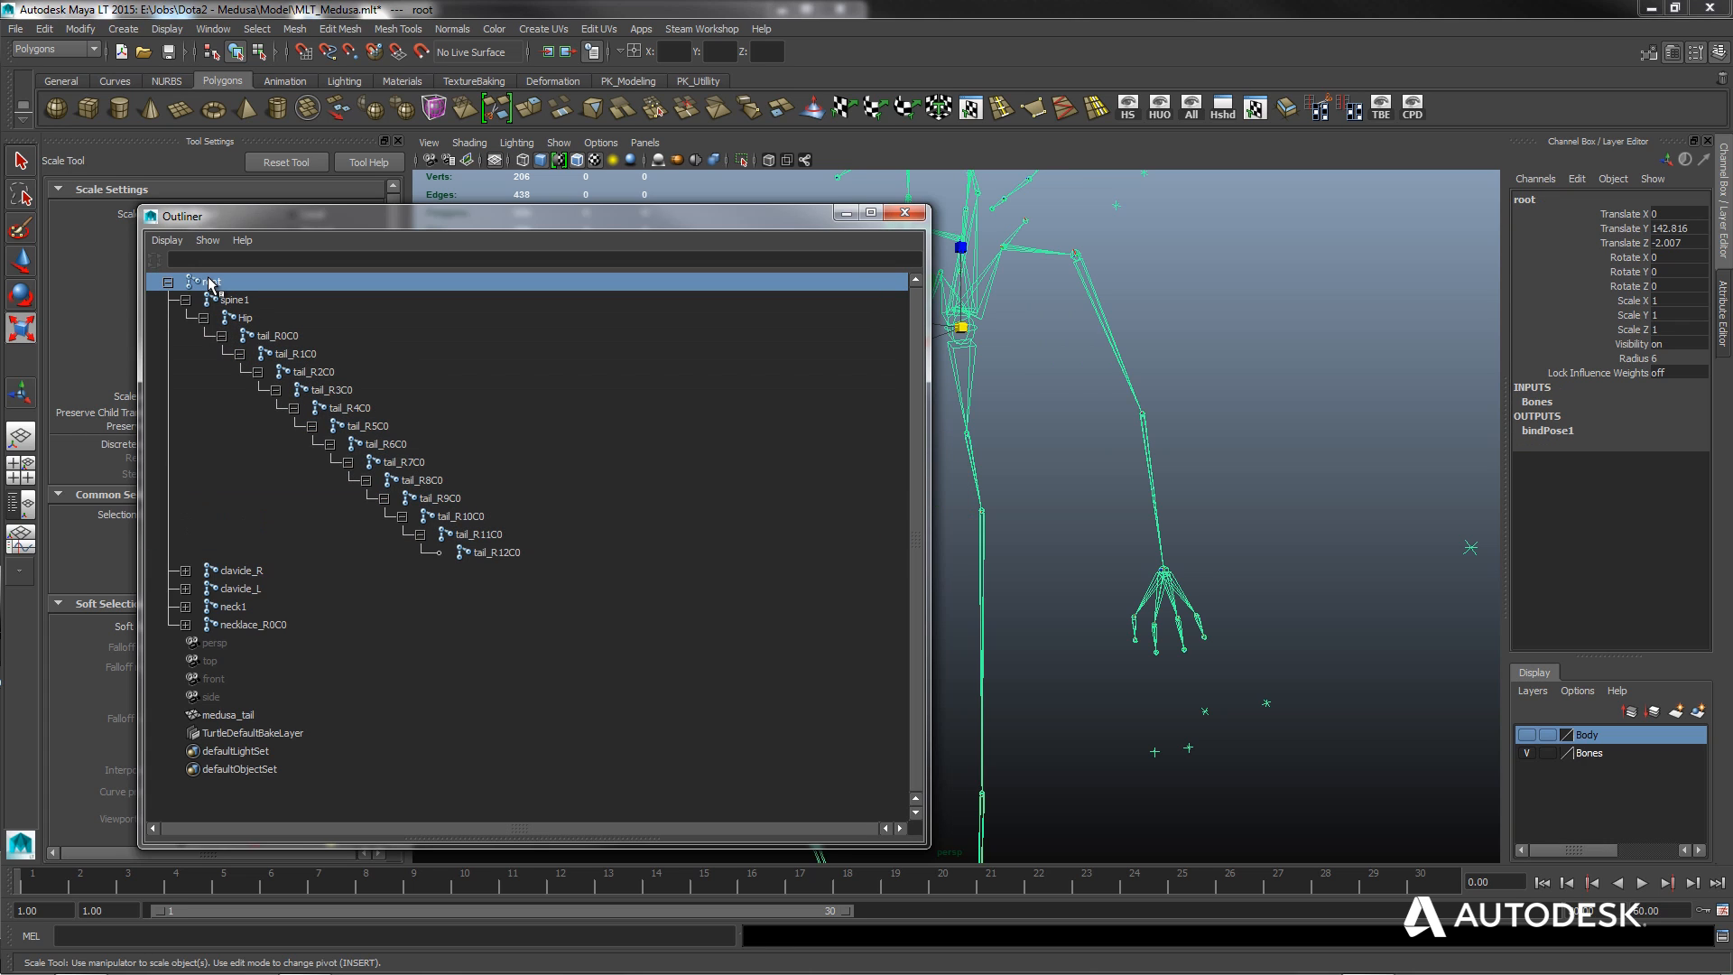
left_click(496, 552, "shift")
left_click(847, 213)
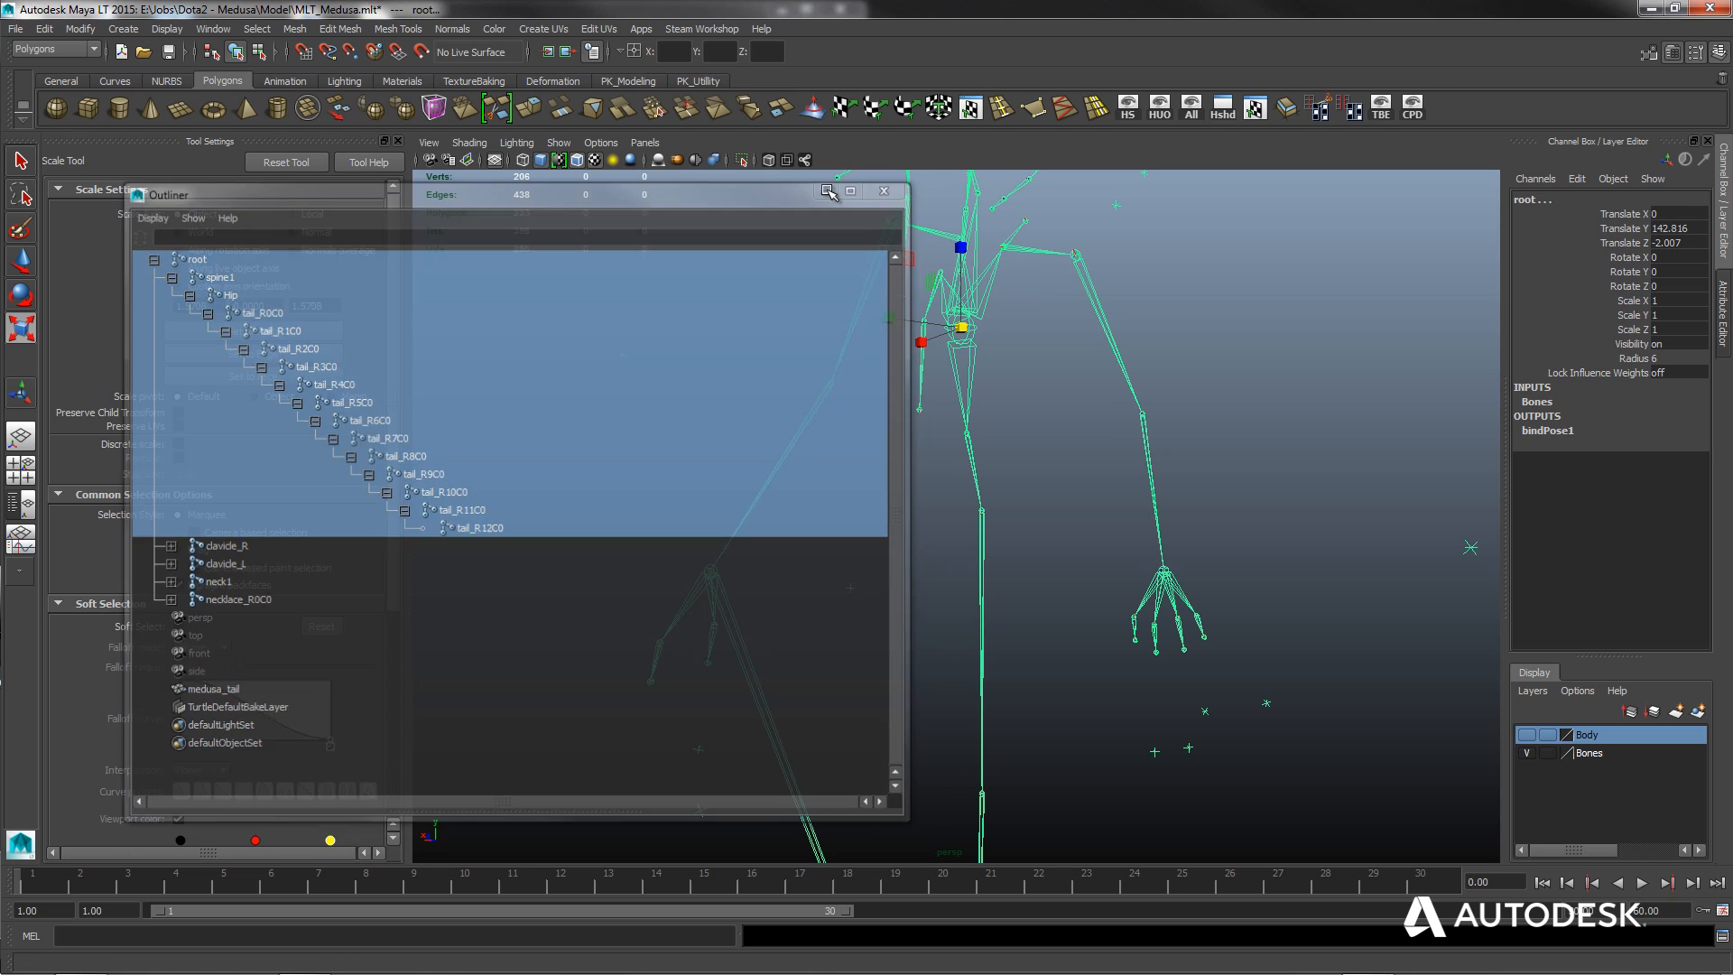
Show the Body layer to add the tail mesh to the joint selection, and switch to the Animation menu set.
left_click(1526, 735)
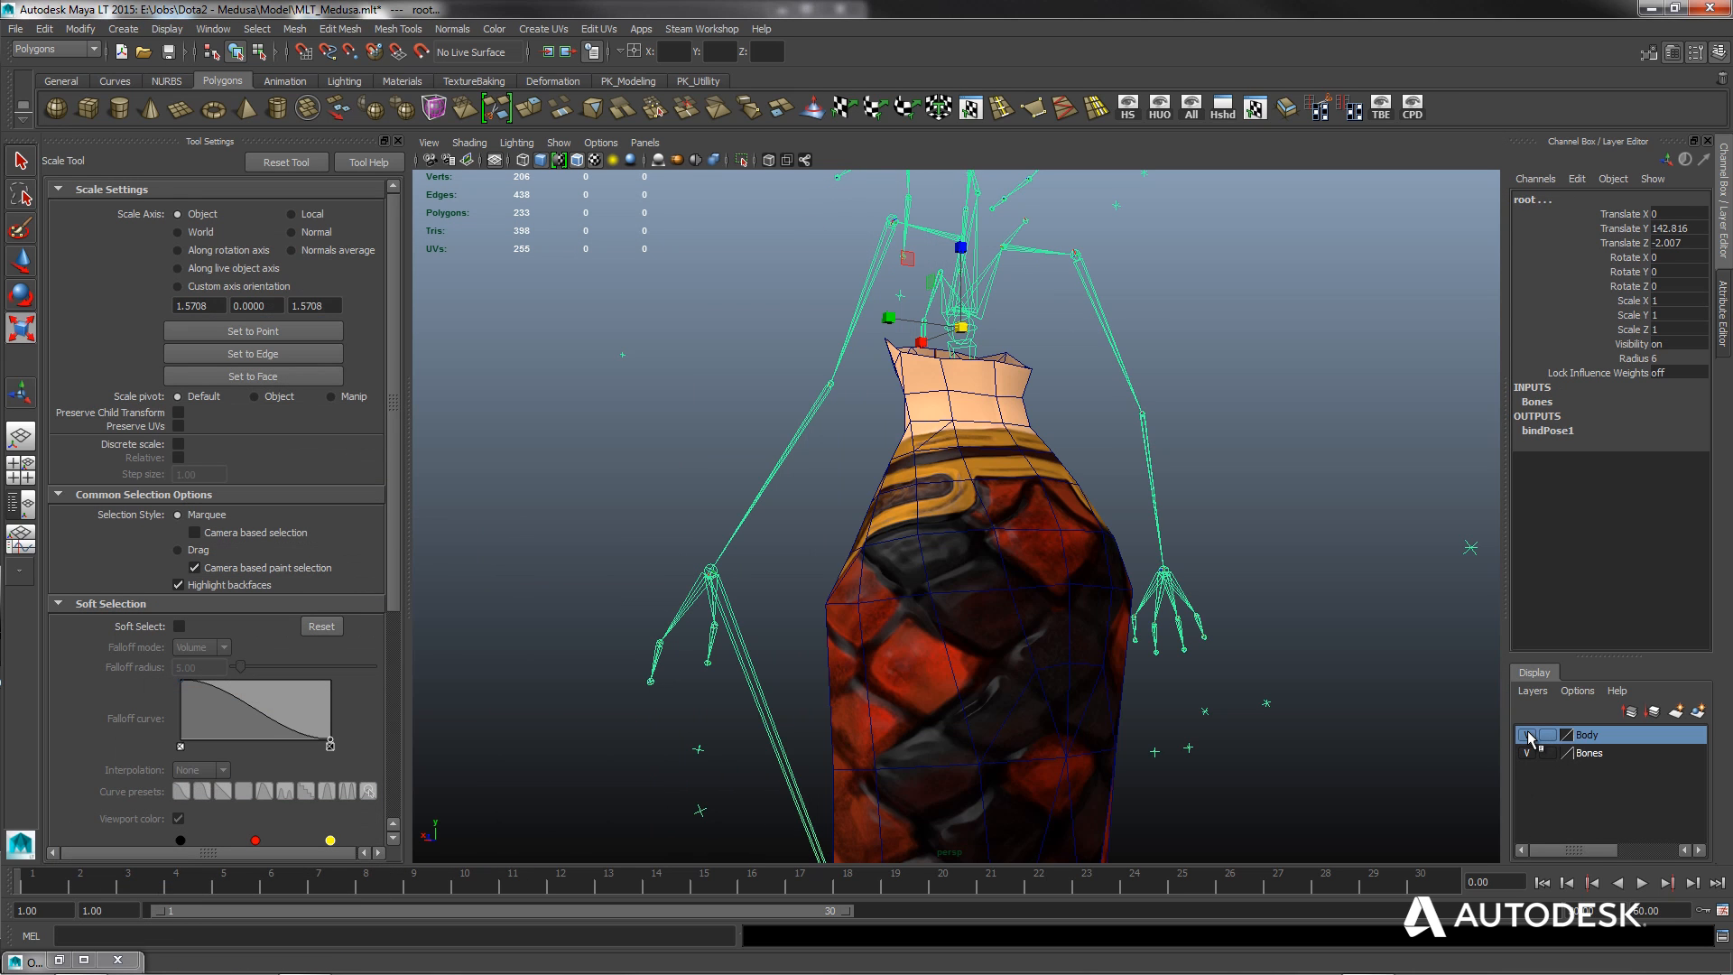
left_click(1071, 560)
left_click(54, 49)
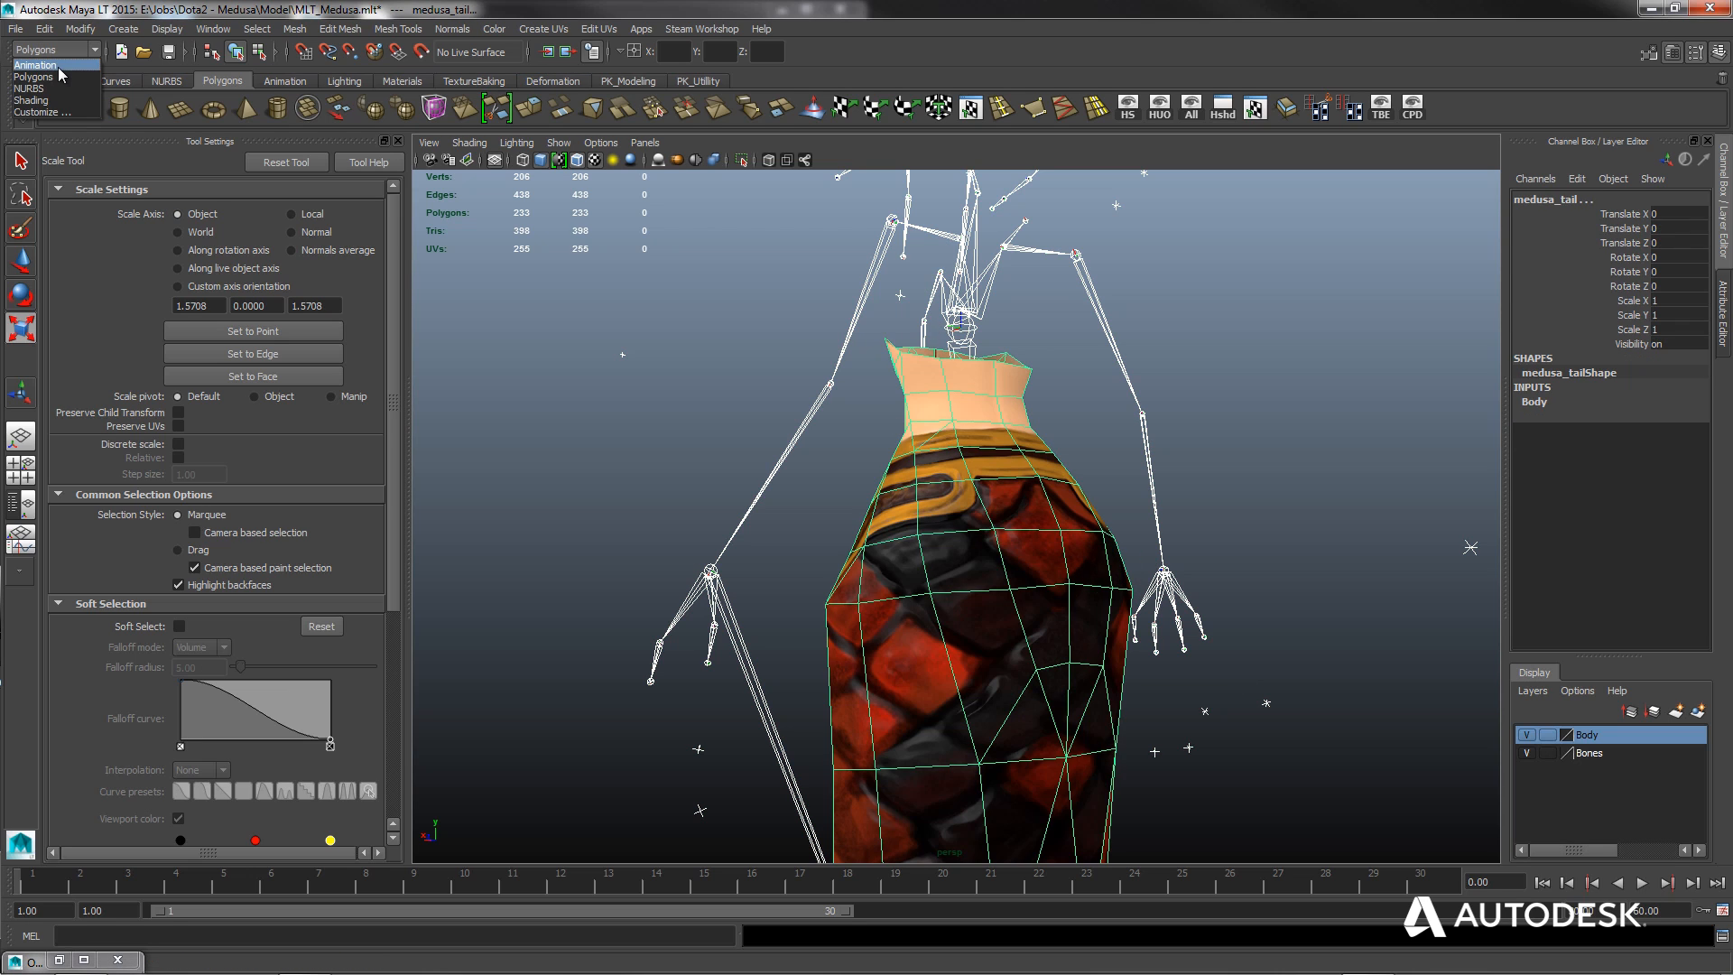
left_click(60, 72)
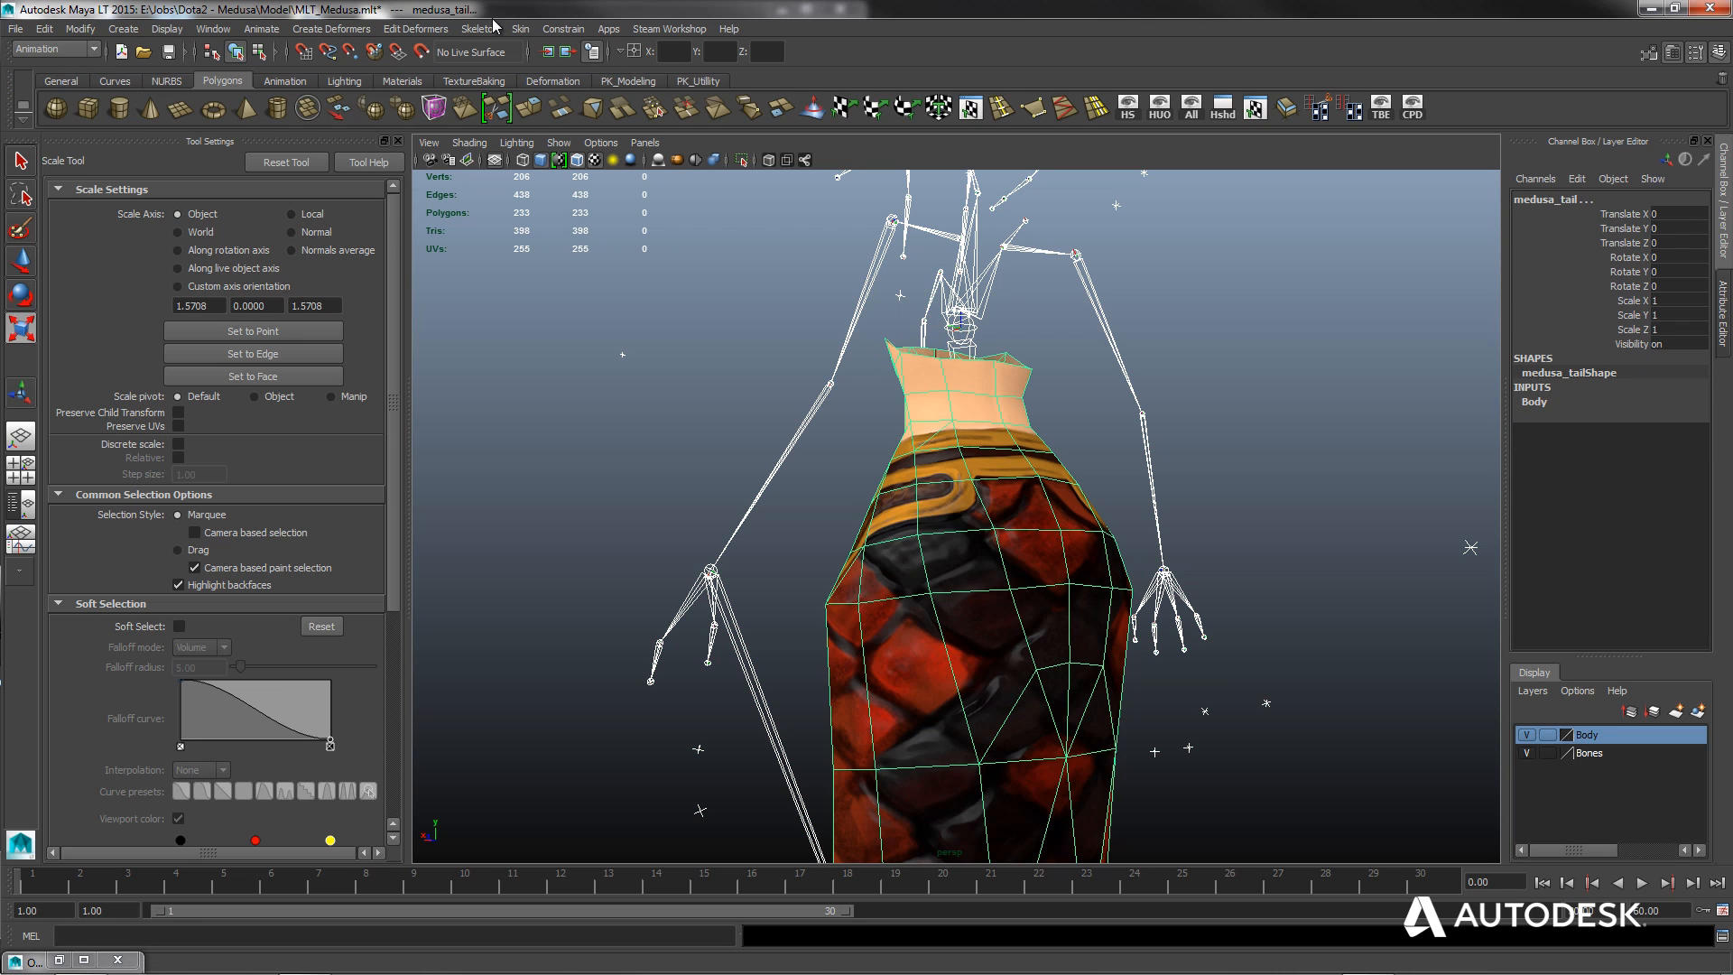
Smooth bind the tail mesh to the selected joints using the Geodesic Voxel method, and close the bind options.
left_click(520, 29)
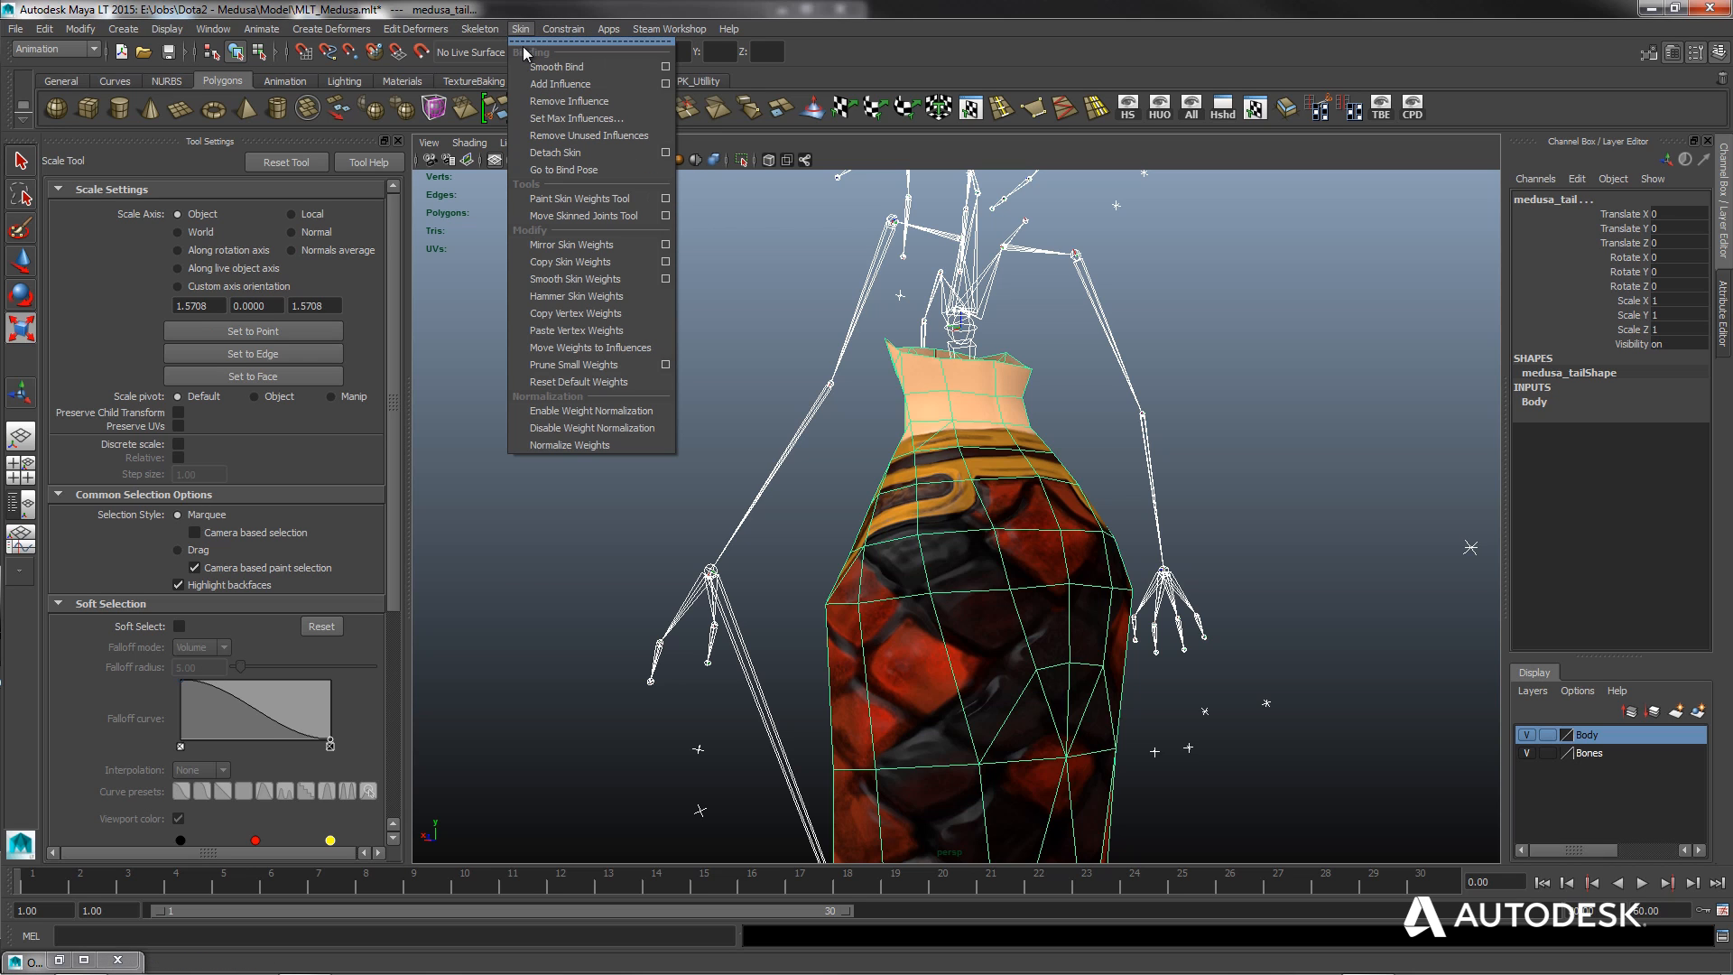
left_click(667, 68)
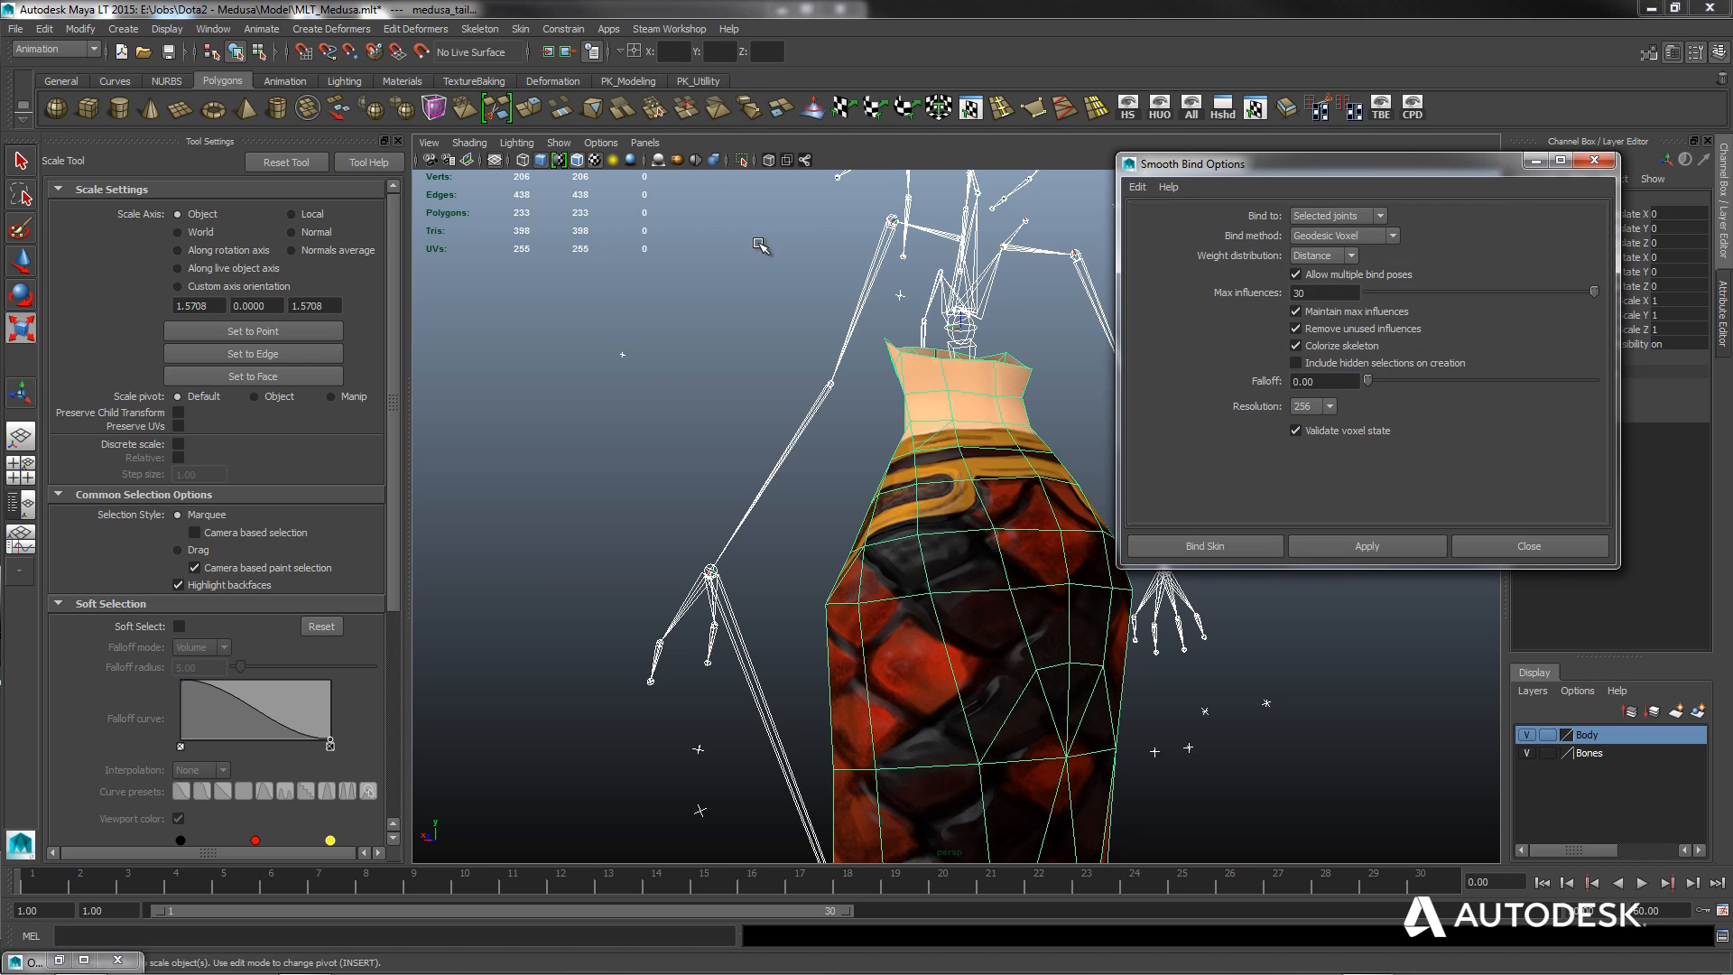
left_click_drag(1363, 170, 513, 247)
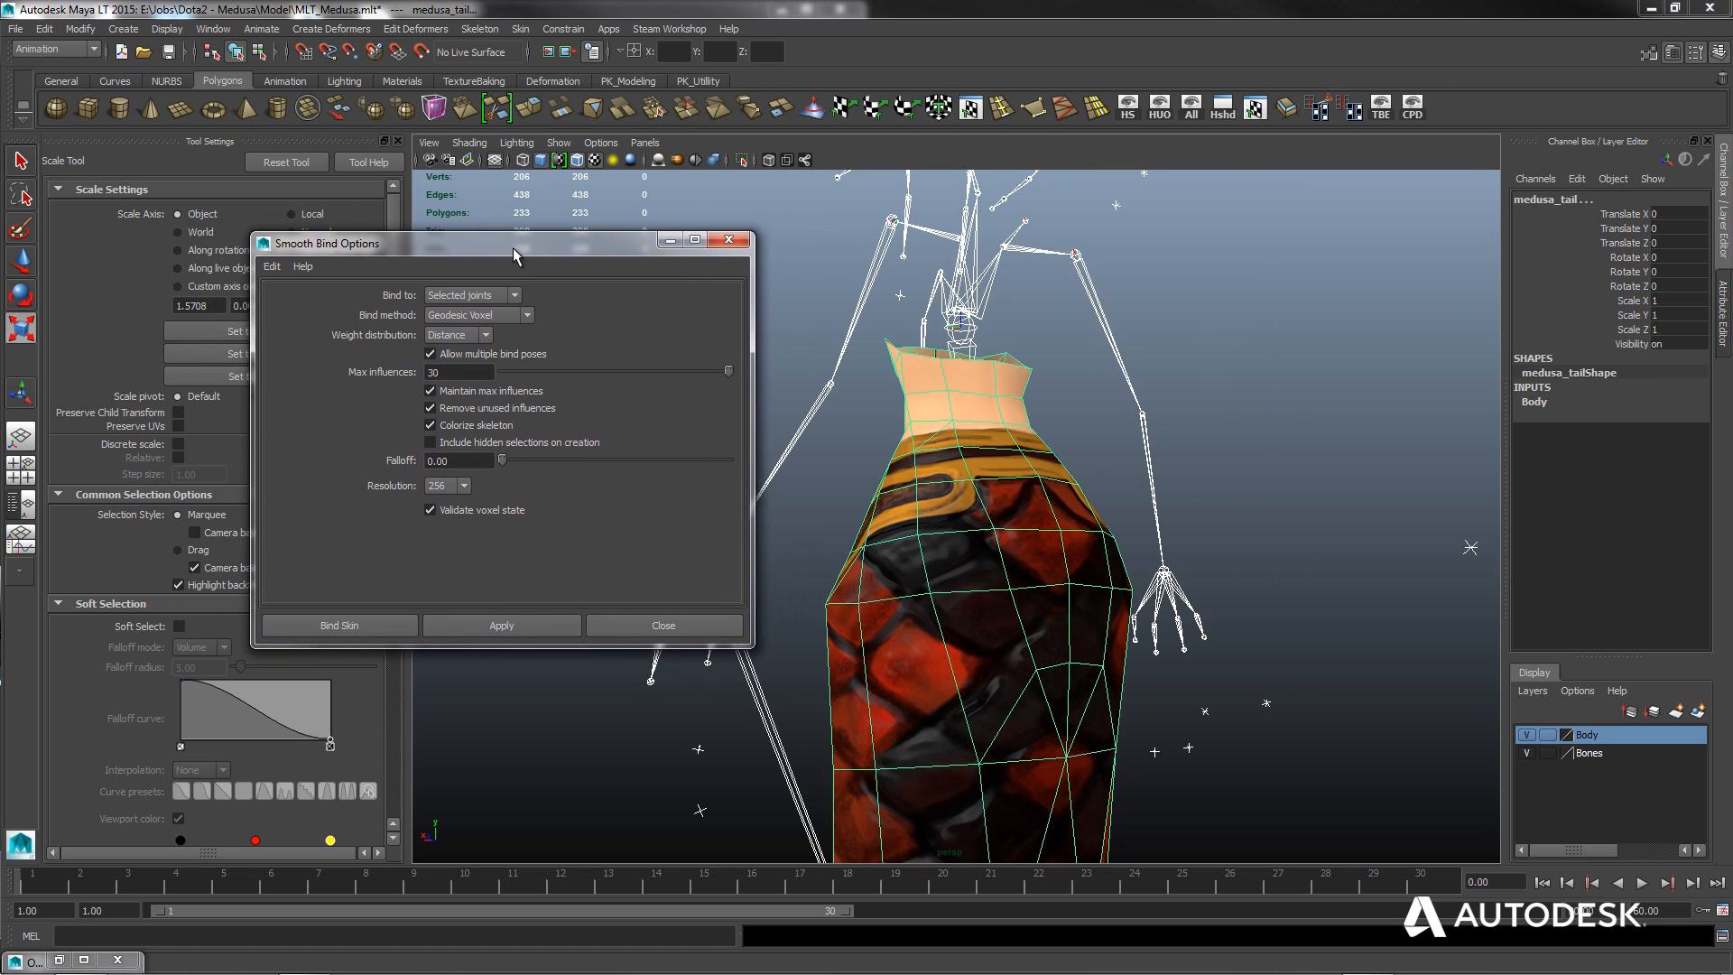
left_click(476, 298)
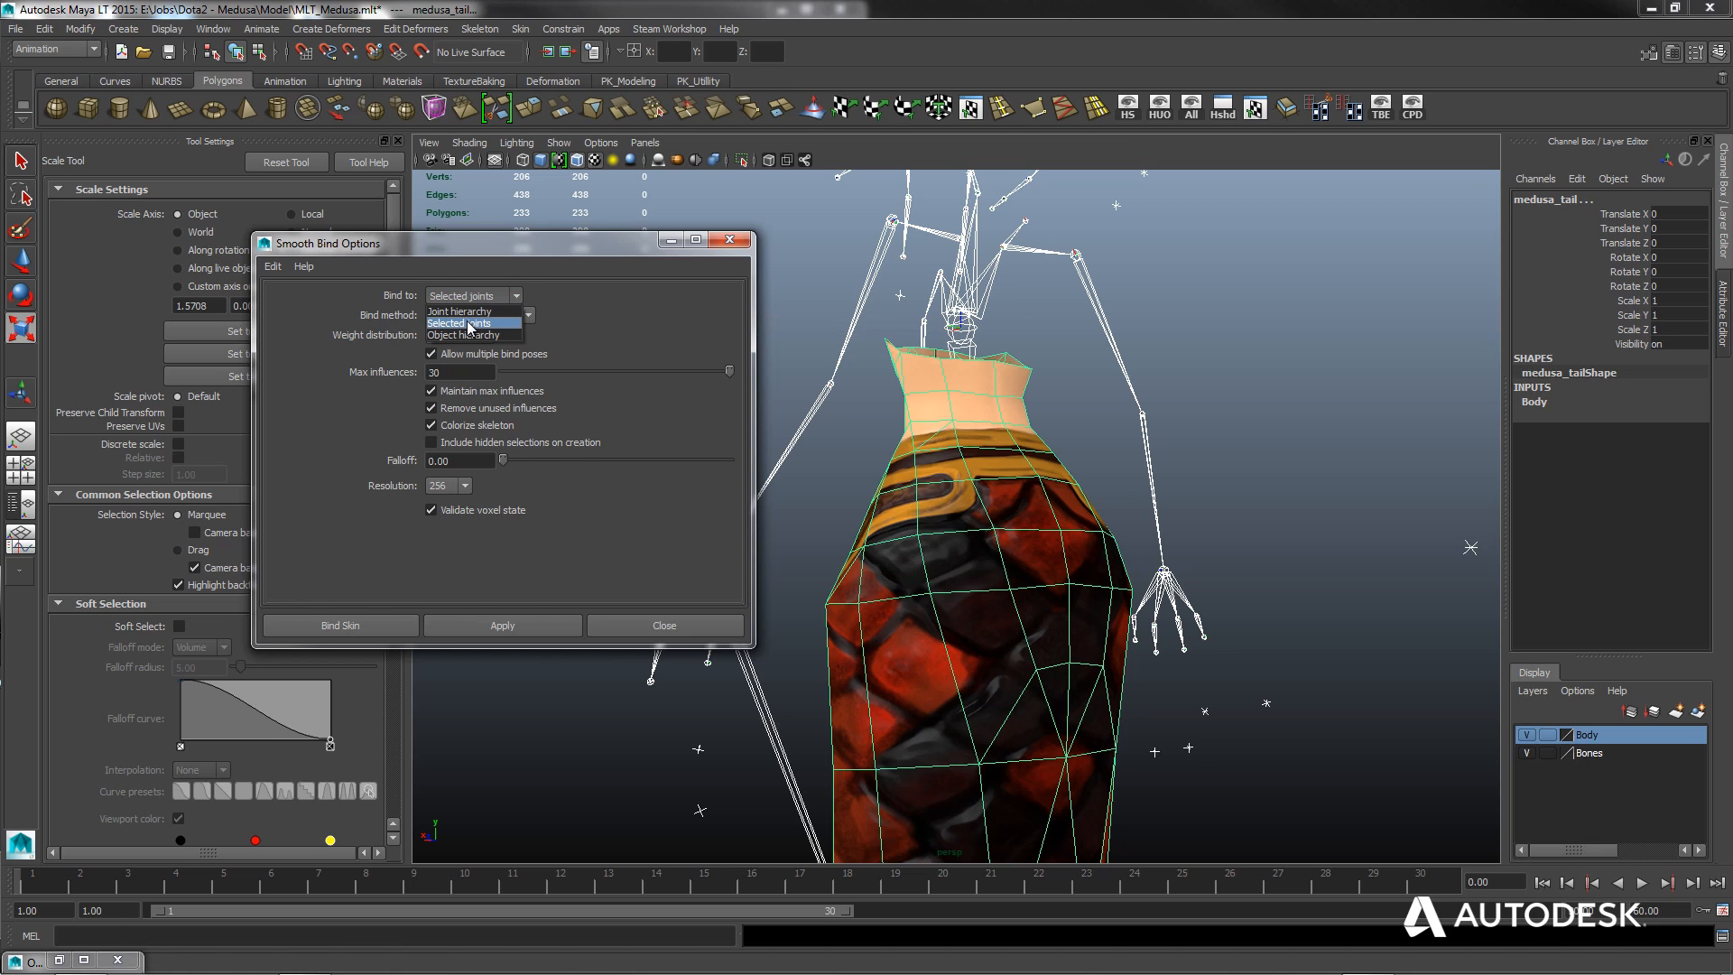
left_click(468, 323)
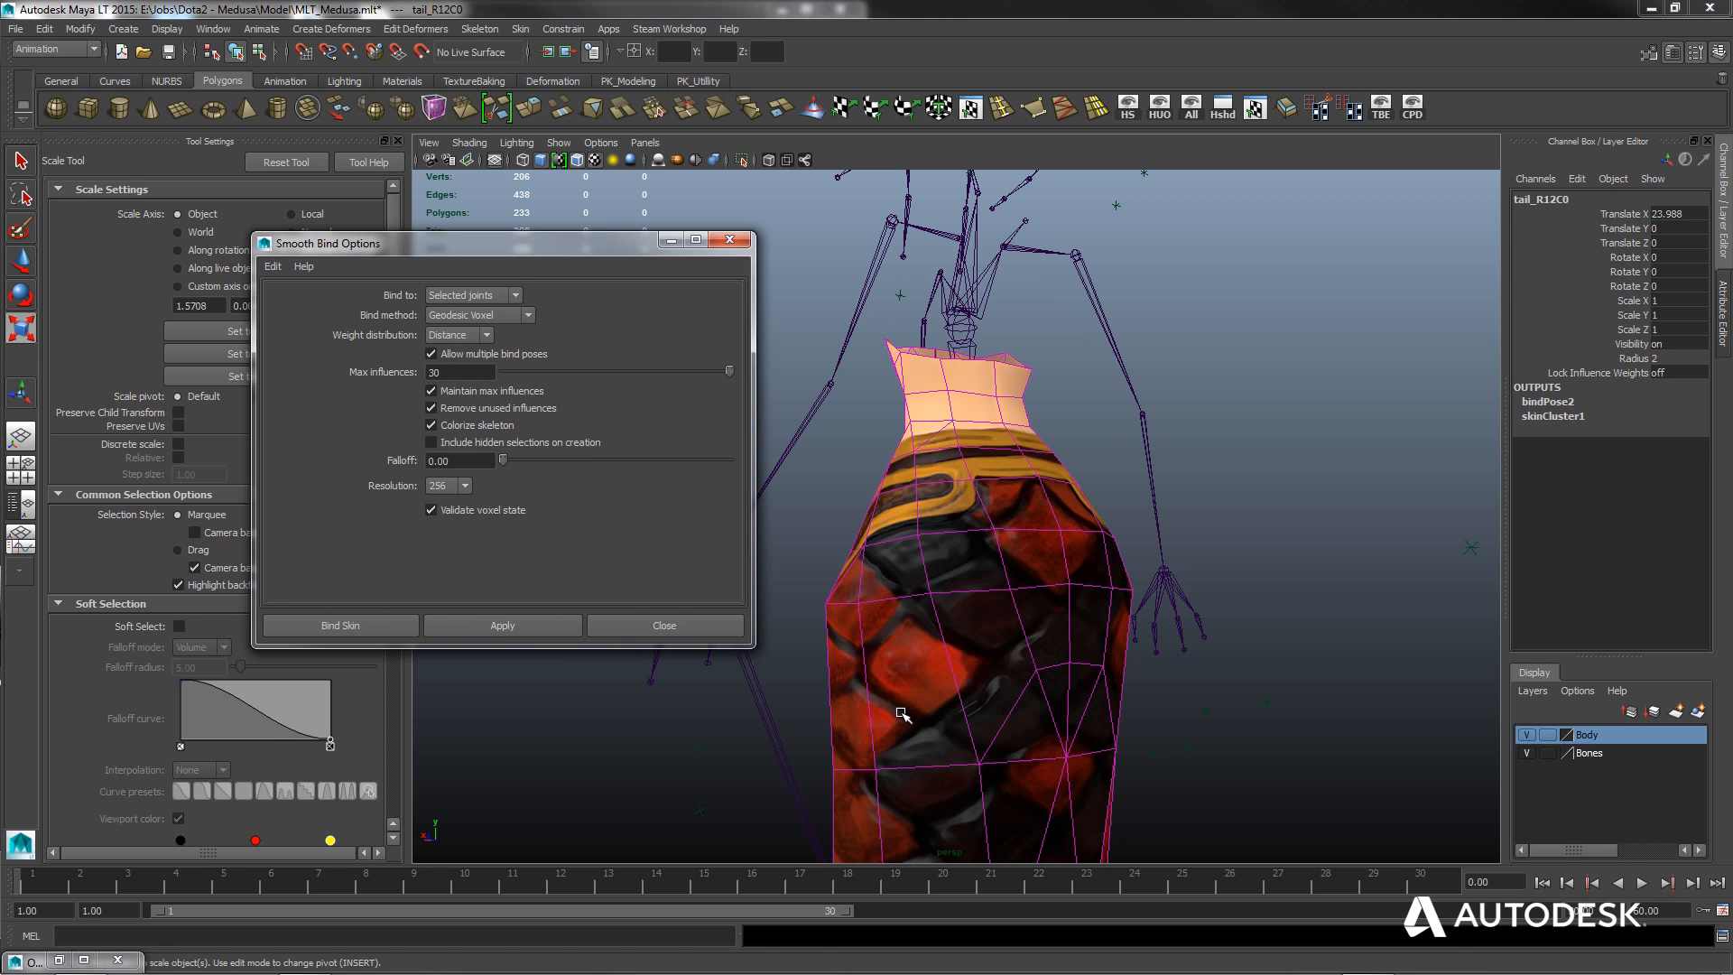
left_click(653, 629)
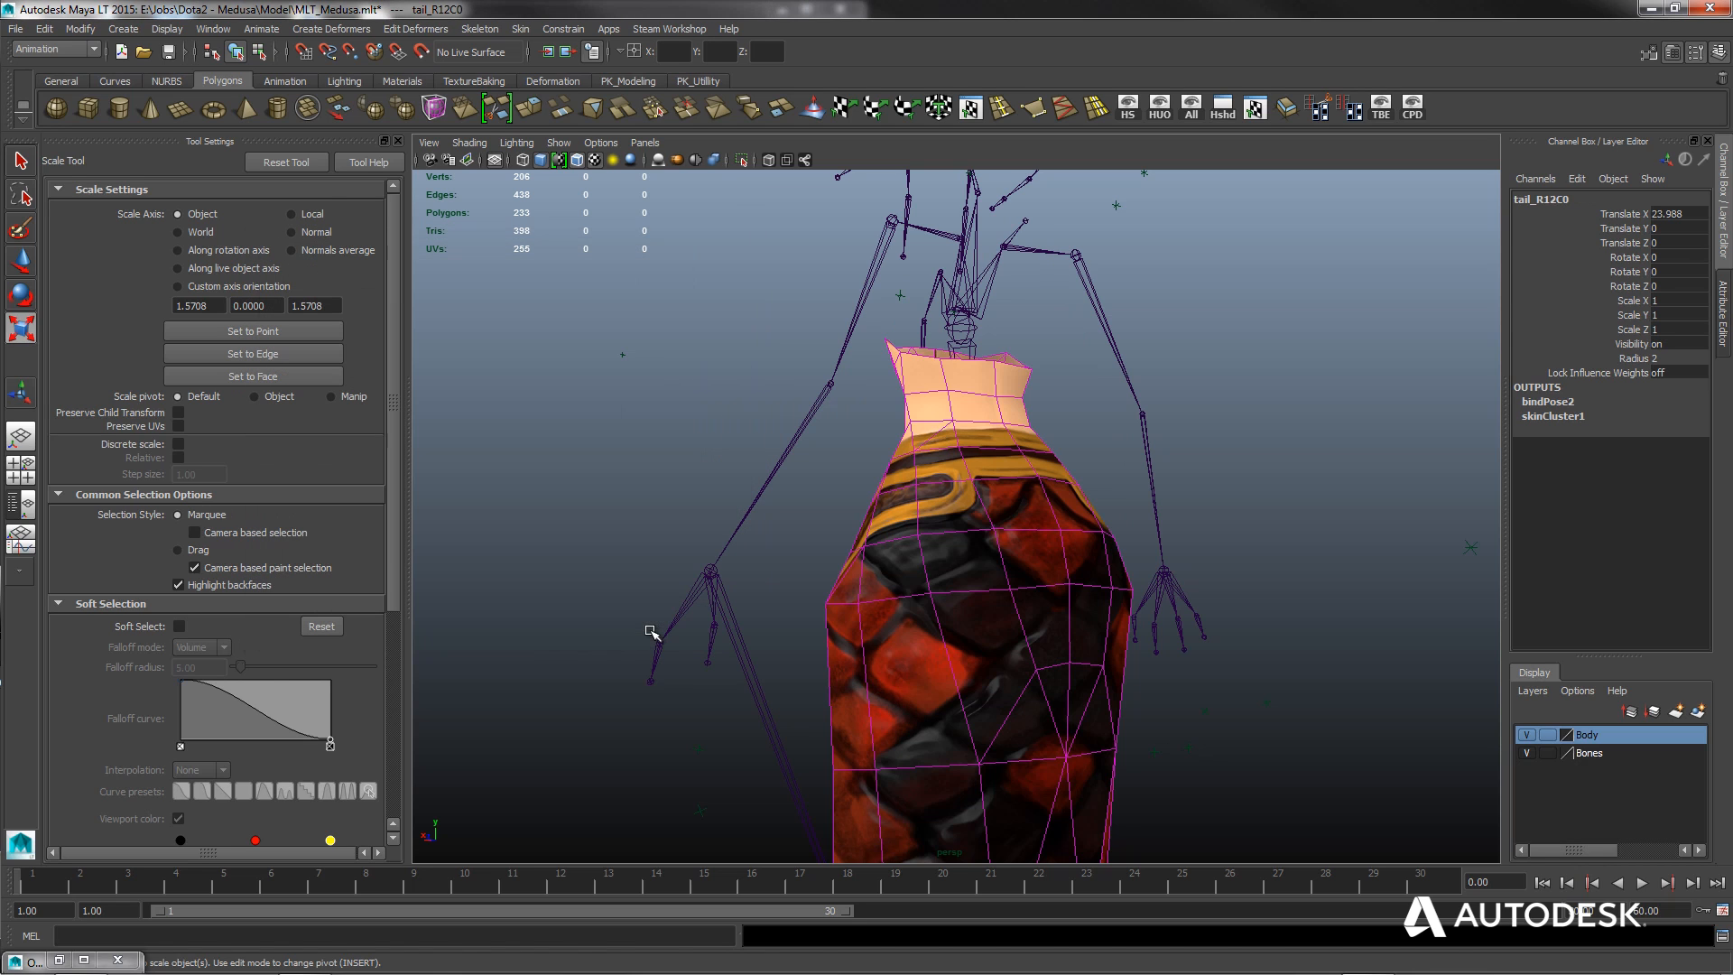
Try rotating the bicep_R joint freely with its child joints, and undo the rotation.
left_click(975, 296)
left_click(1101, 316)
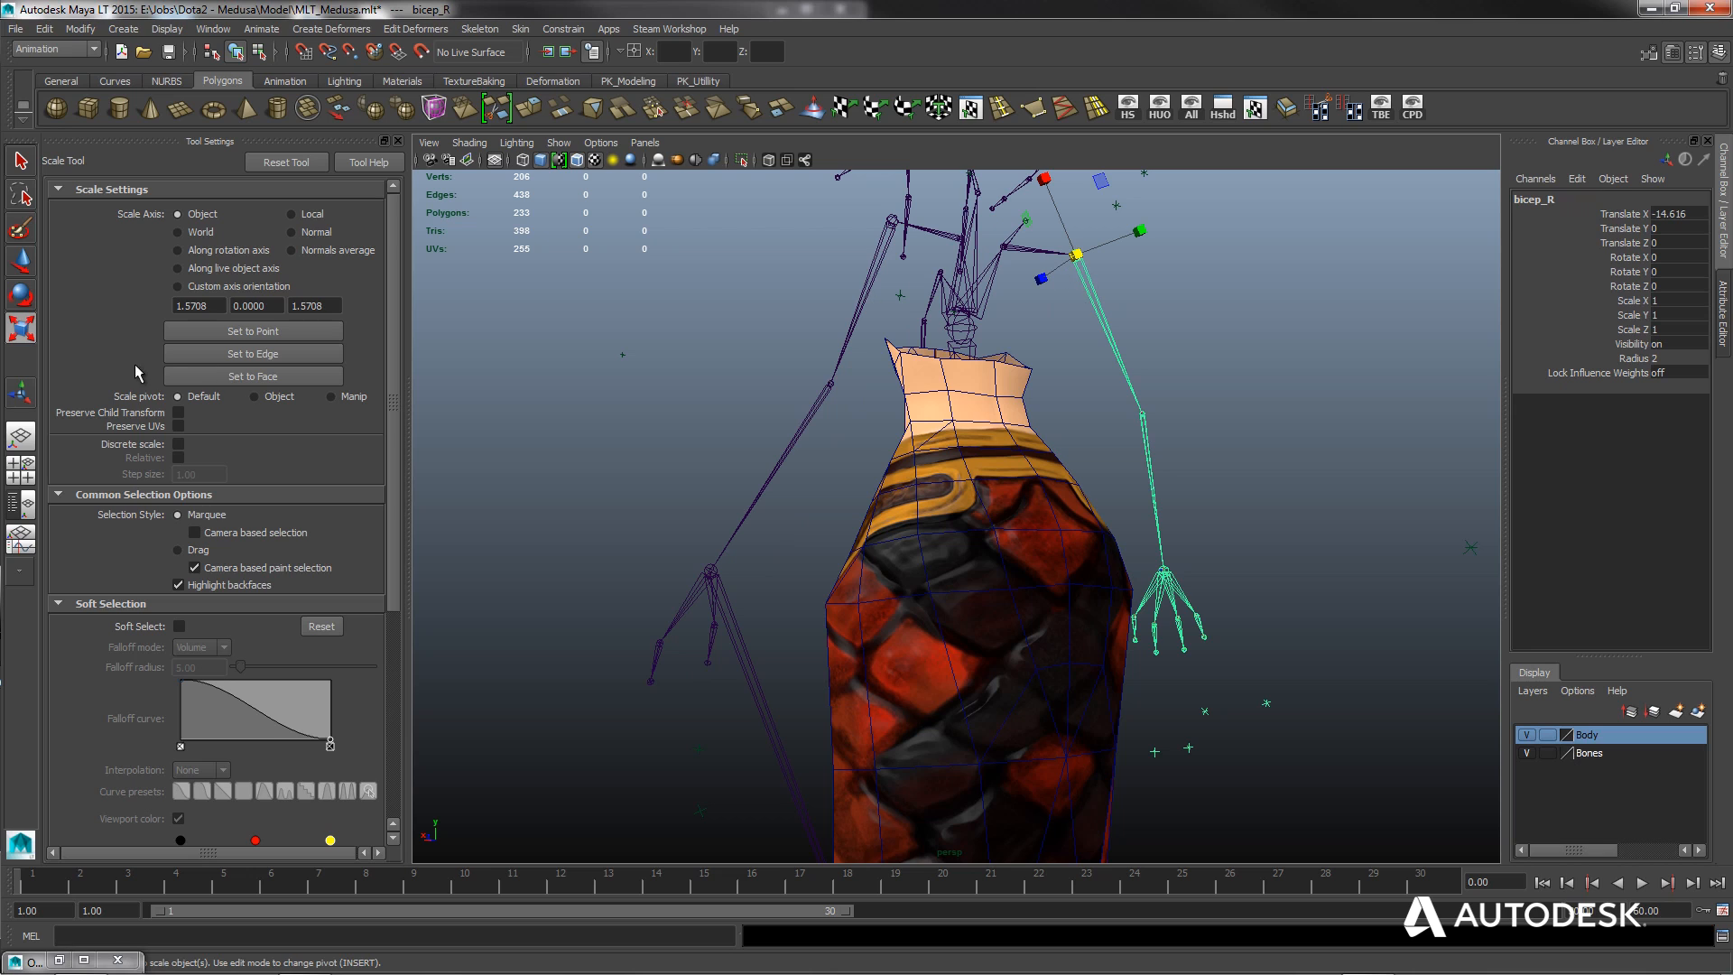
left_click(21, 294)
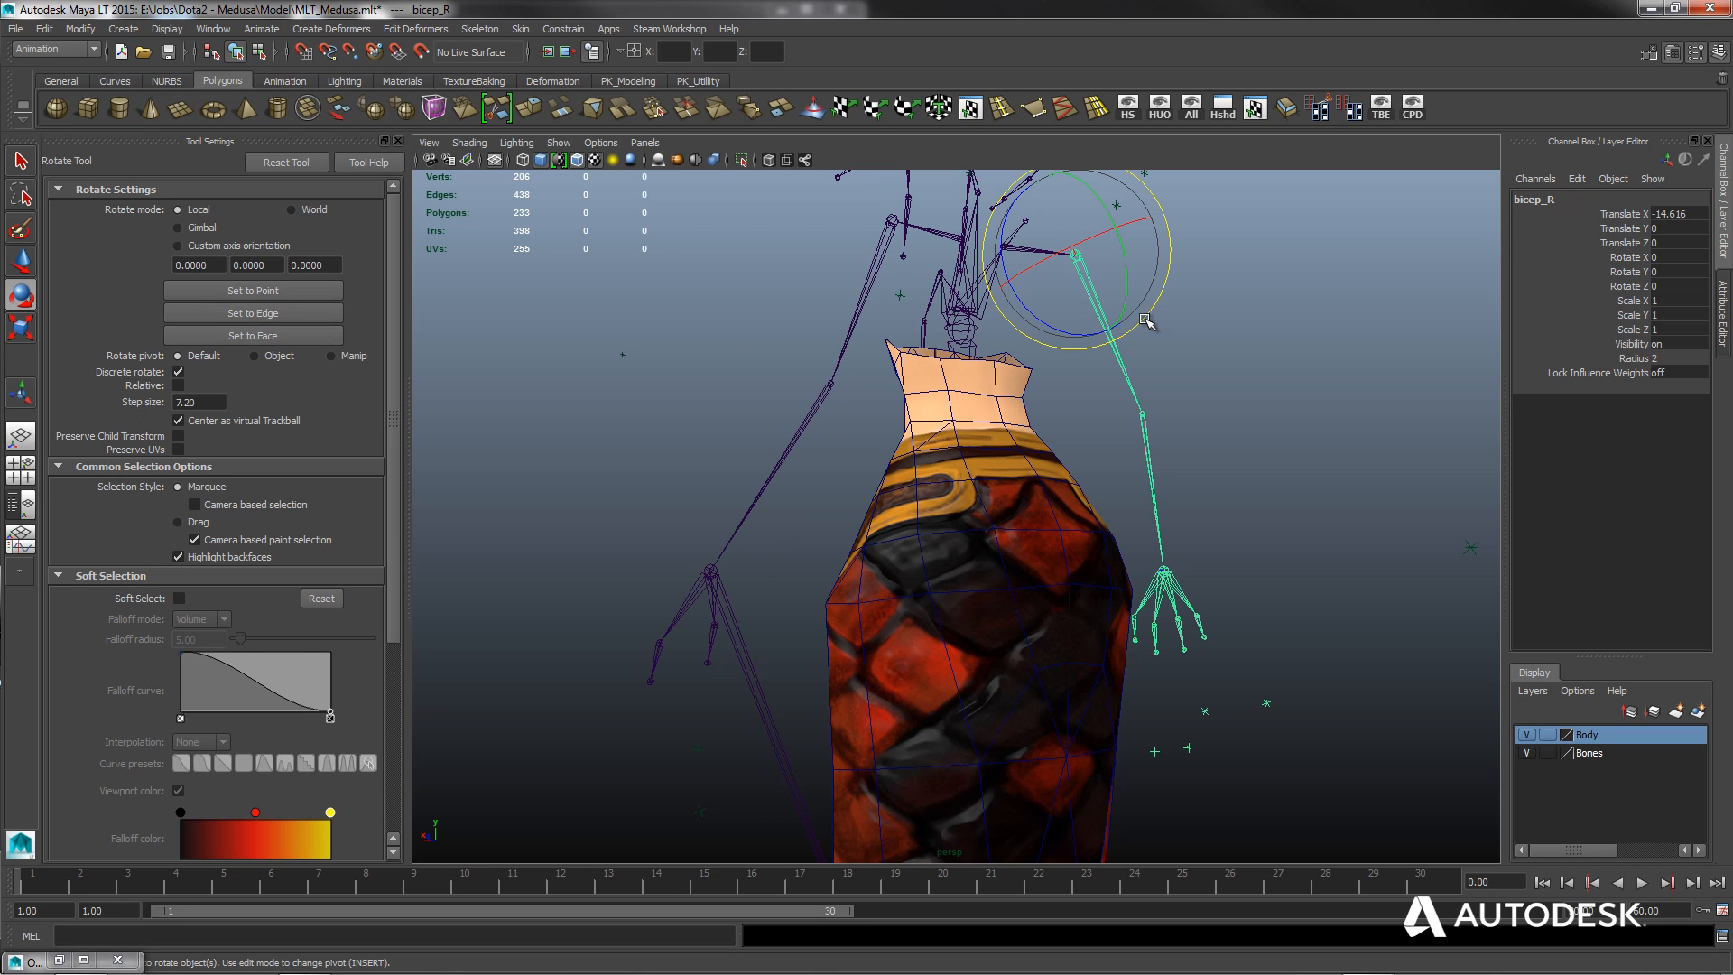
left_click_drag(1146, 321, 1165, 310)
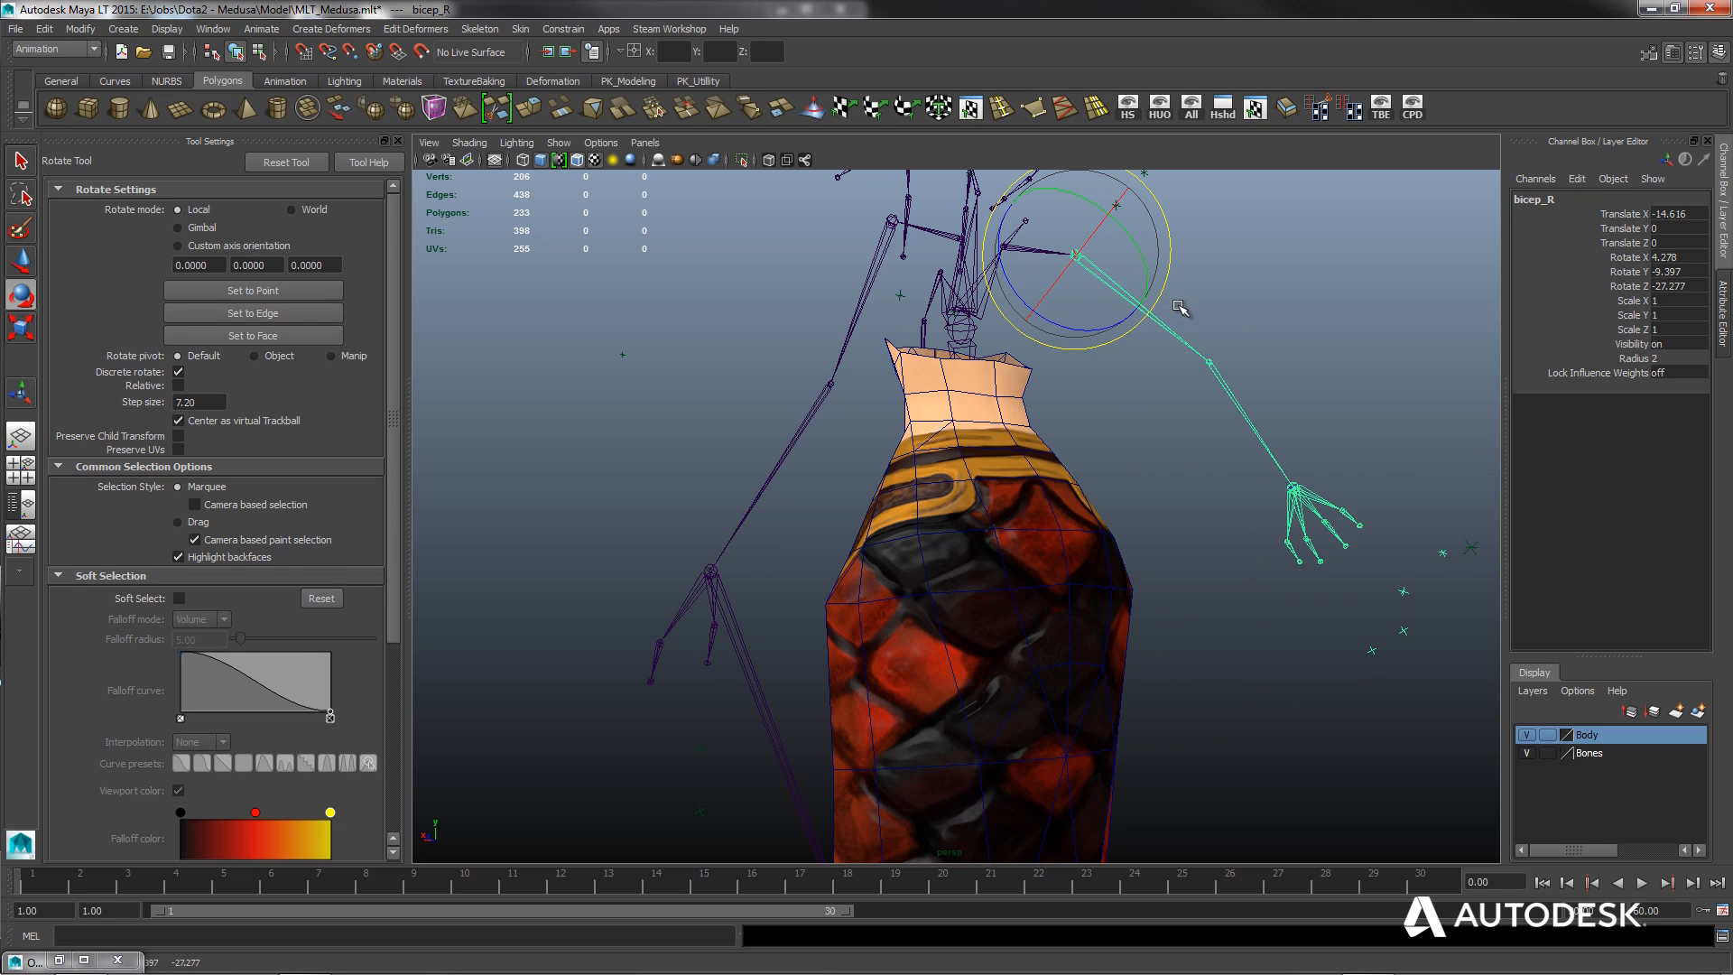
key("ctrl+z")
Test the tail bind by freely rotating the Hip joint about 15° in Z, and undo the rotation.
left_click_drag(1063, 549, 853, 688, "alt")
left_click(854, 599)
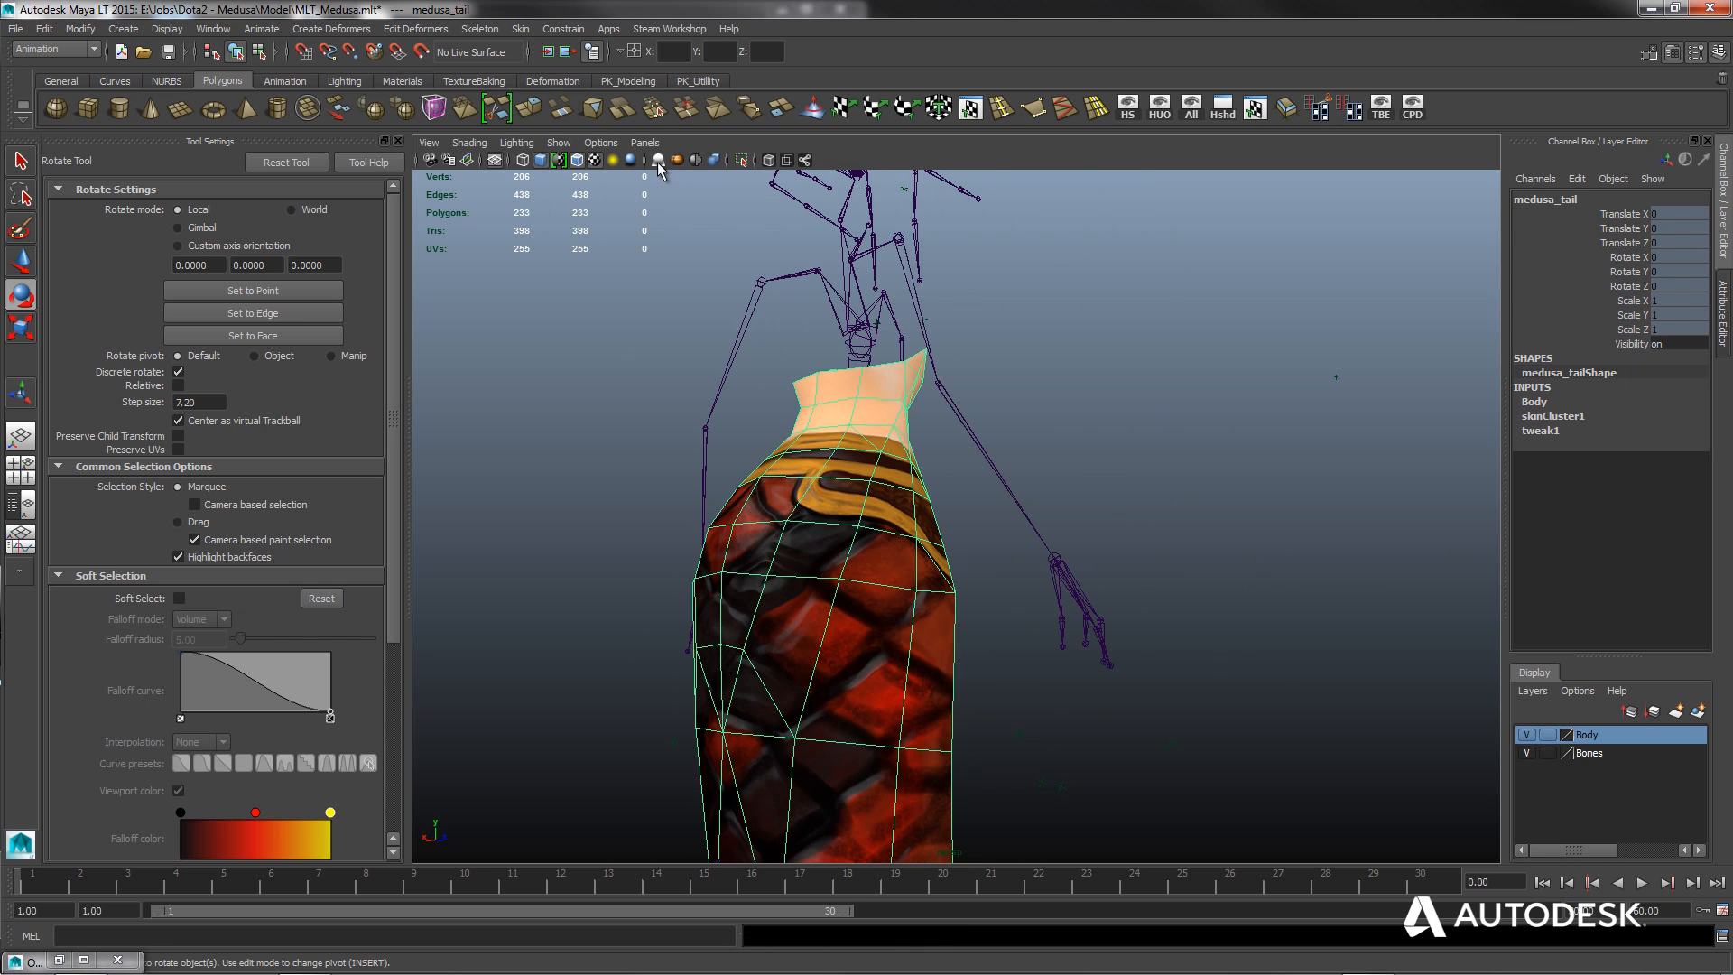
middle_click_drag(846, 654, 882, 446, "alt")
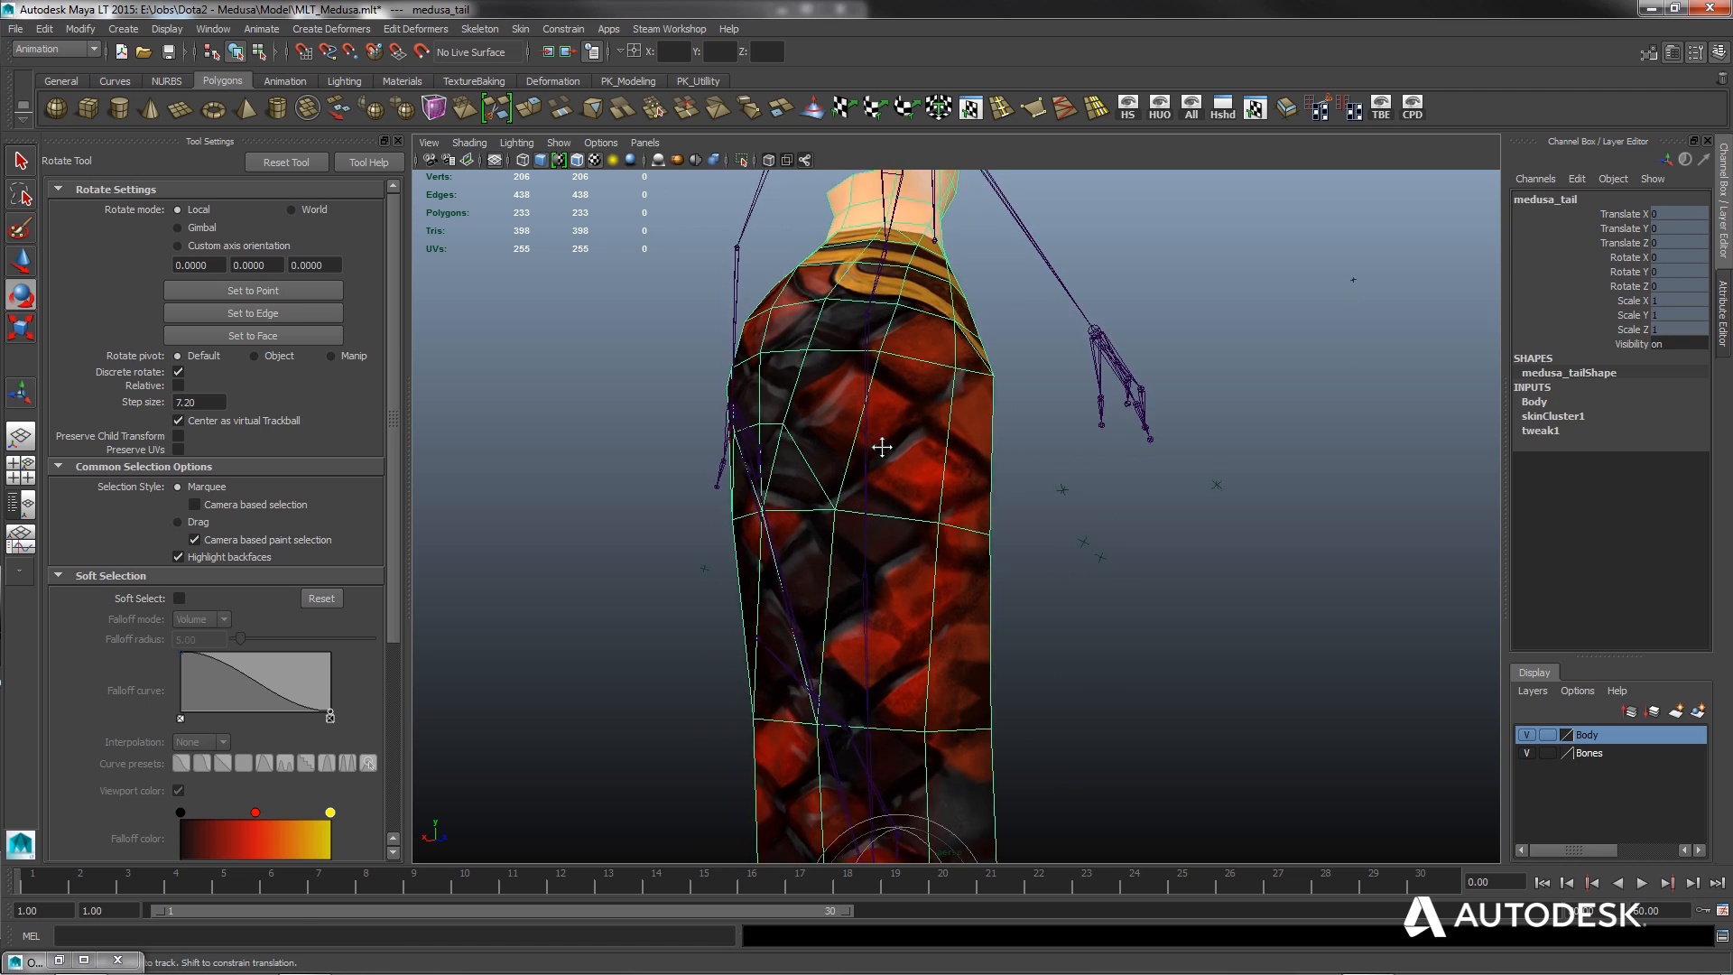
left_click_drag(882, 447, 926, 464, "alt")
left_click(868, 404)
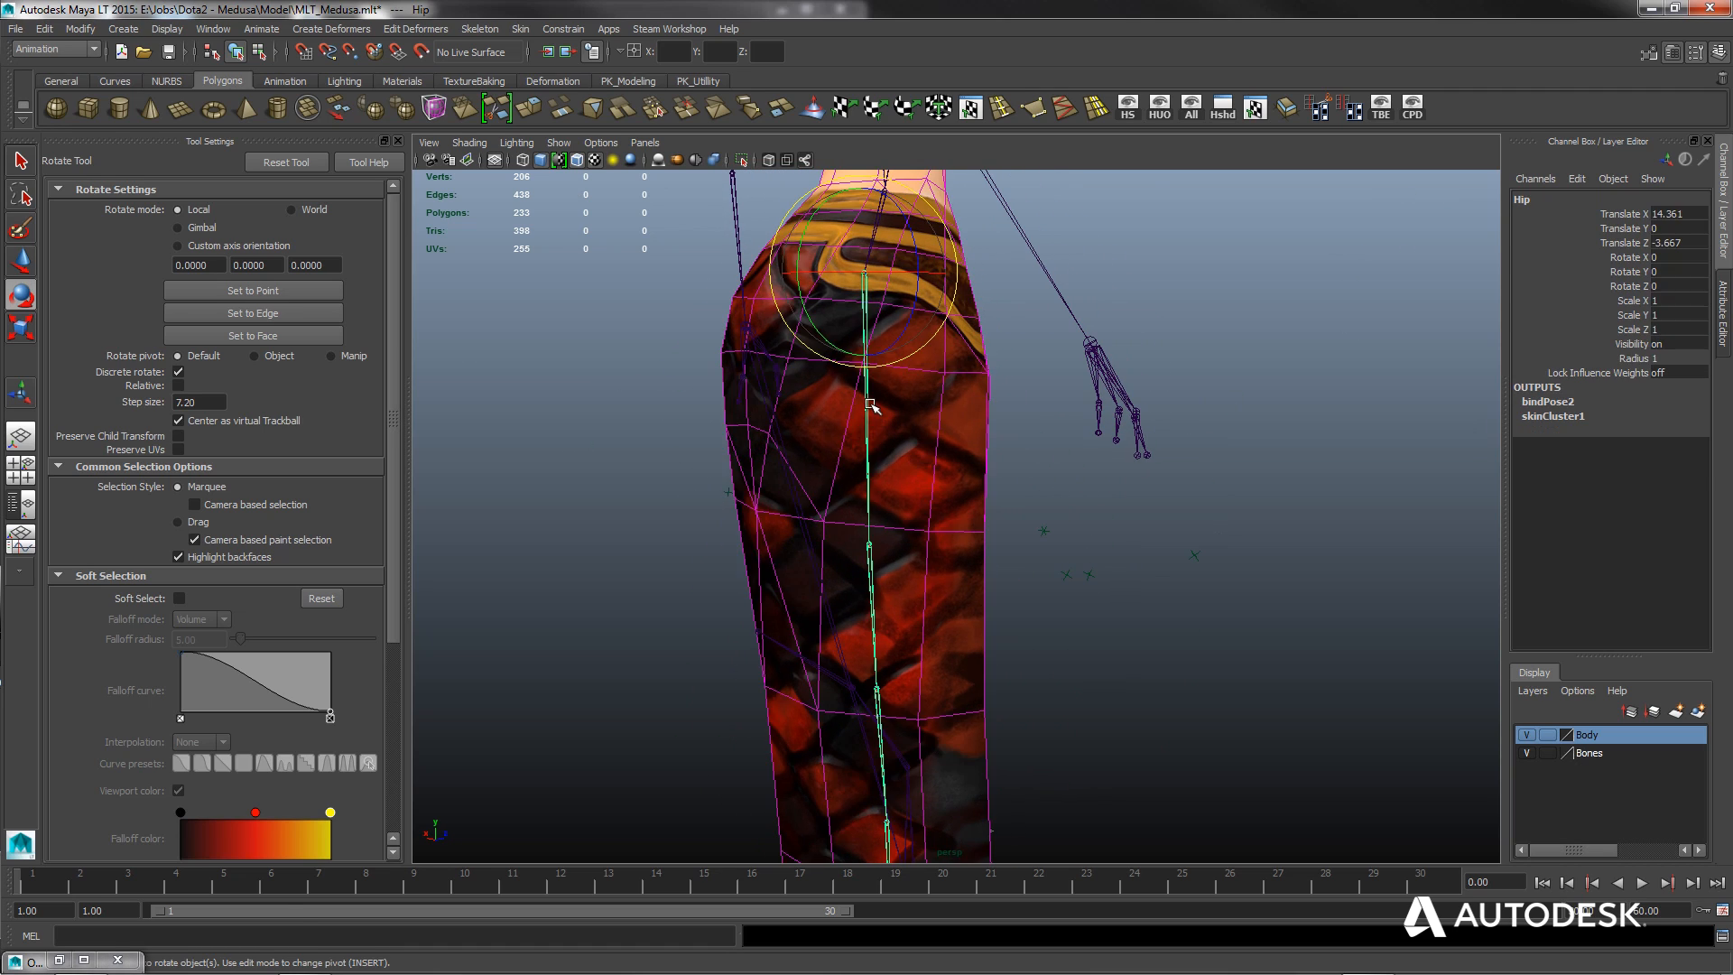
mouse_move(935, 331)
left_mouse_down()
mouse_move(912, 375)
mouse_move(989, 264)
mouse_move(949, 346)
left_mouse_up()
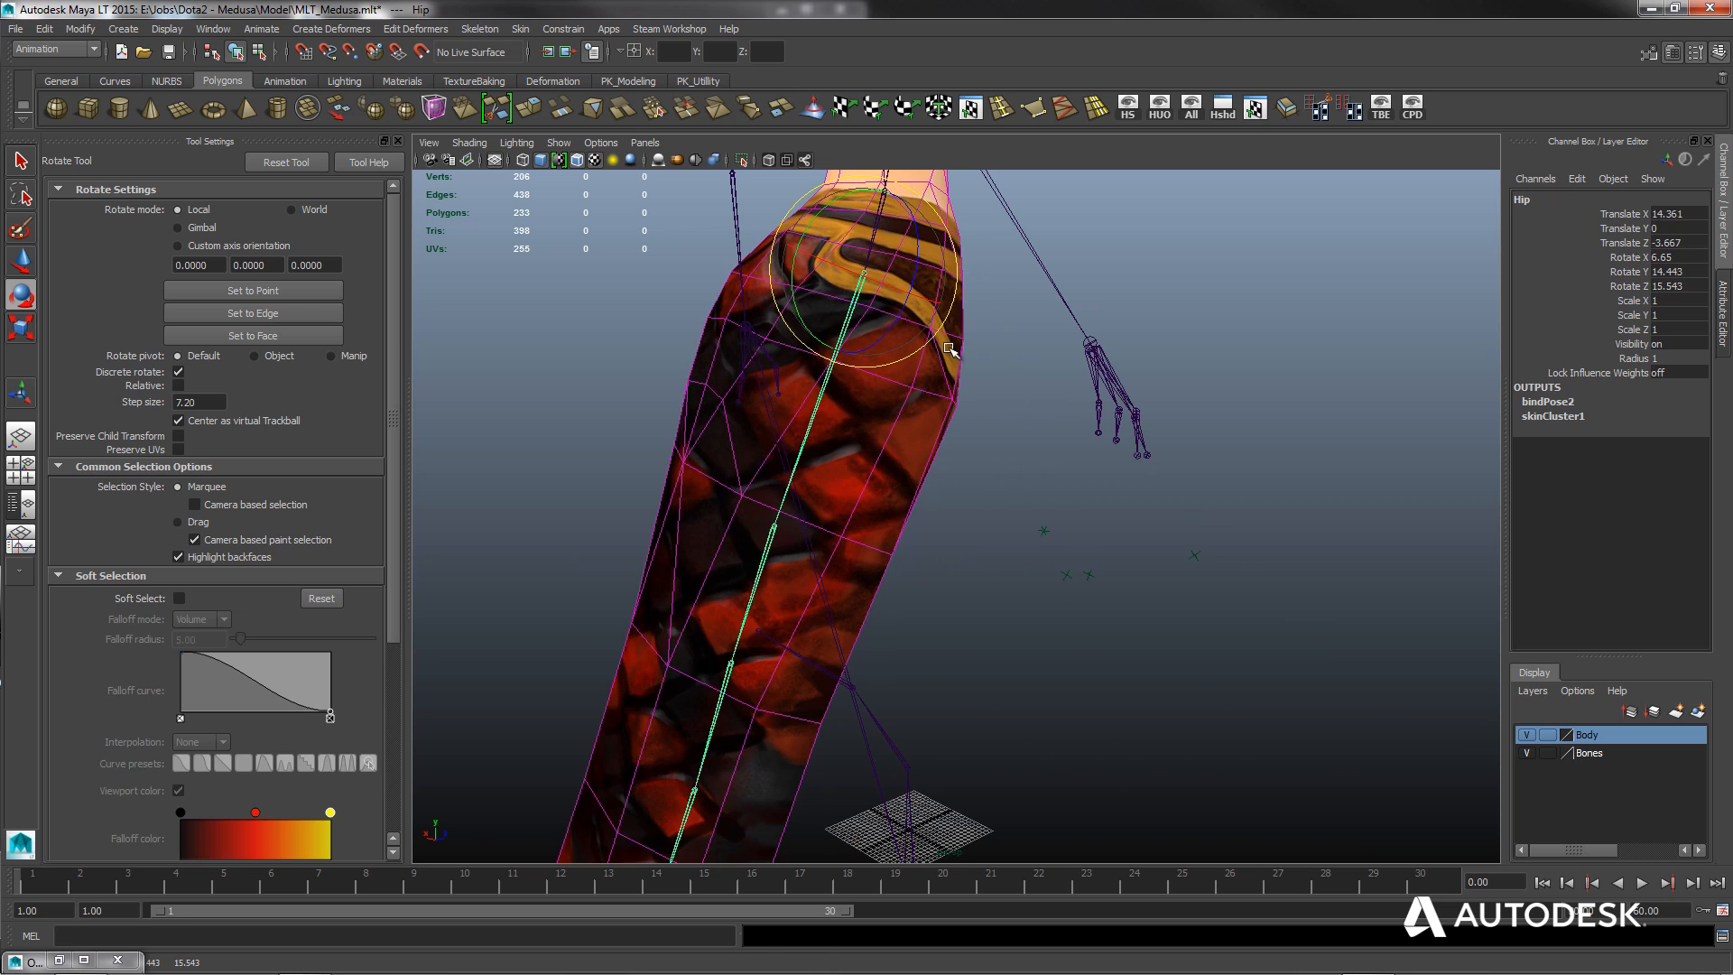
key("ctrl+z")
scroll(891, 388, "down", 5)
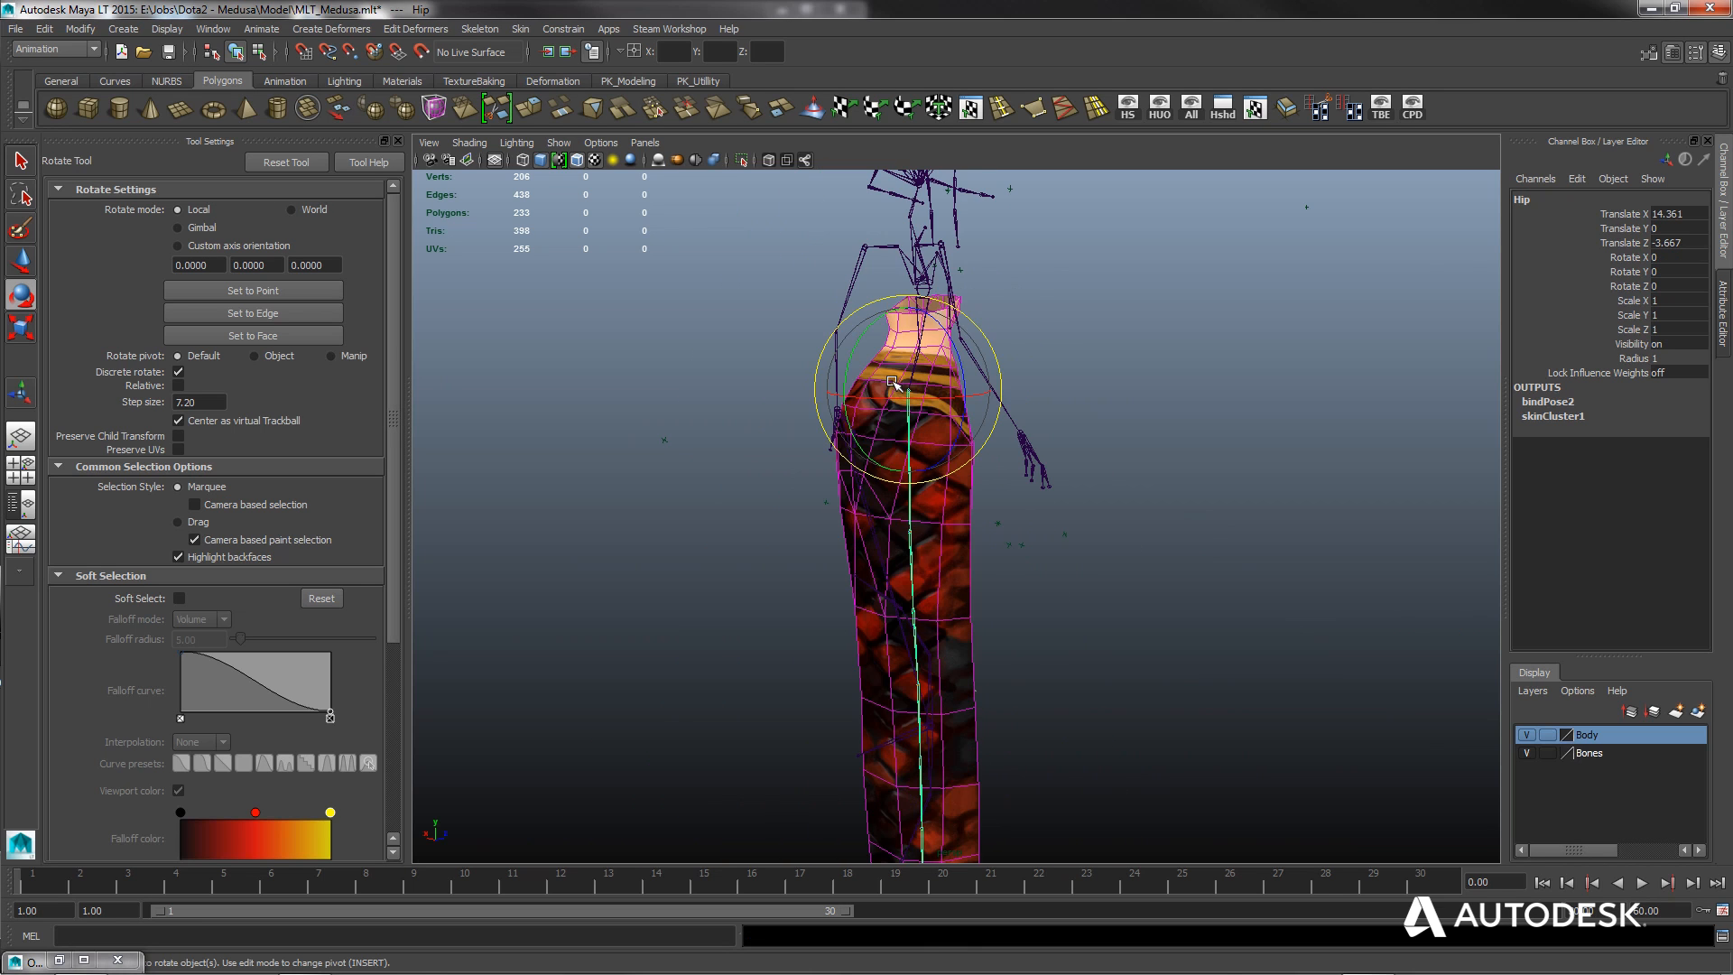
Hide the Bones layer and select the medusa_tail mesh from a front view.
left_click_drag(974, 550, 685, 569, "alt")
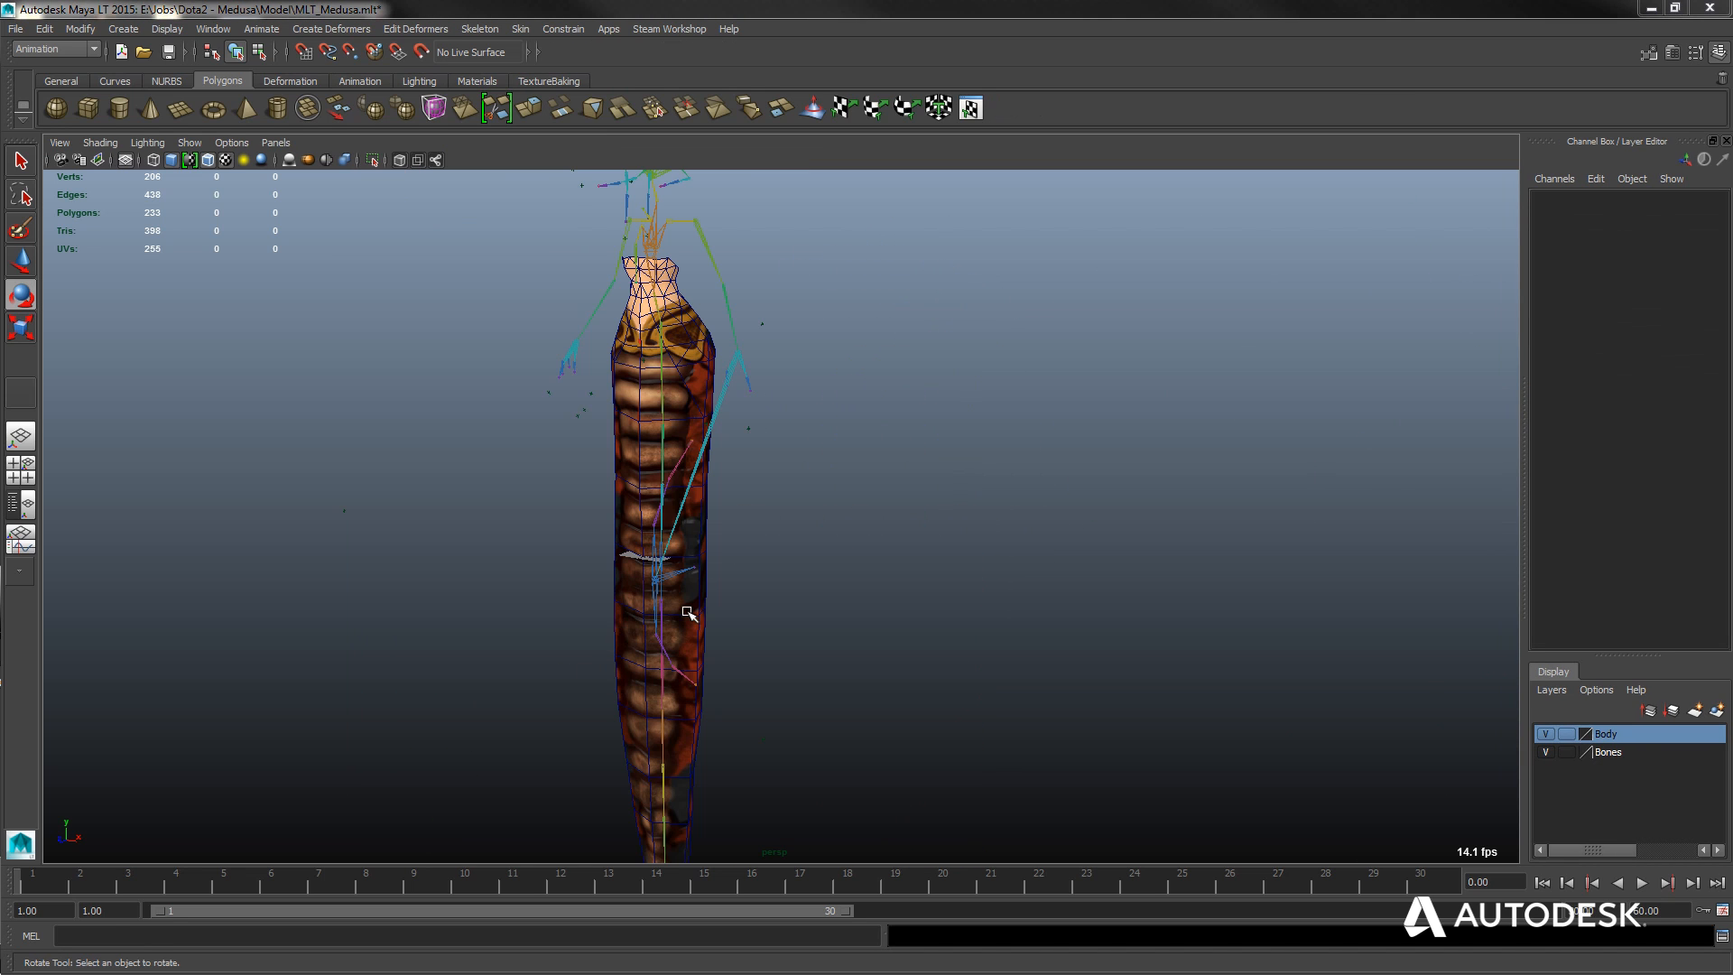
middle_click_drag(716, 550, 869, 569, "alt")
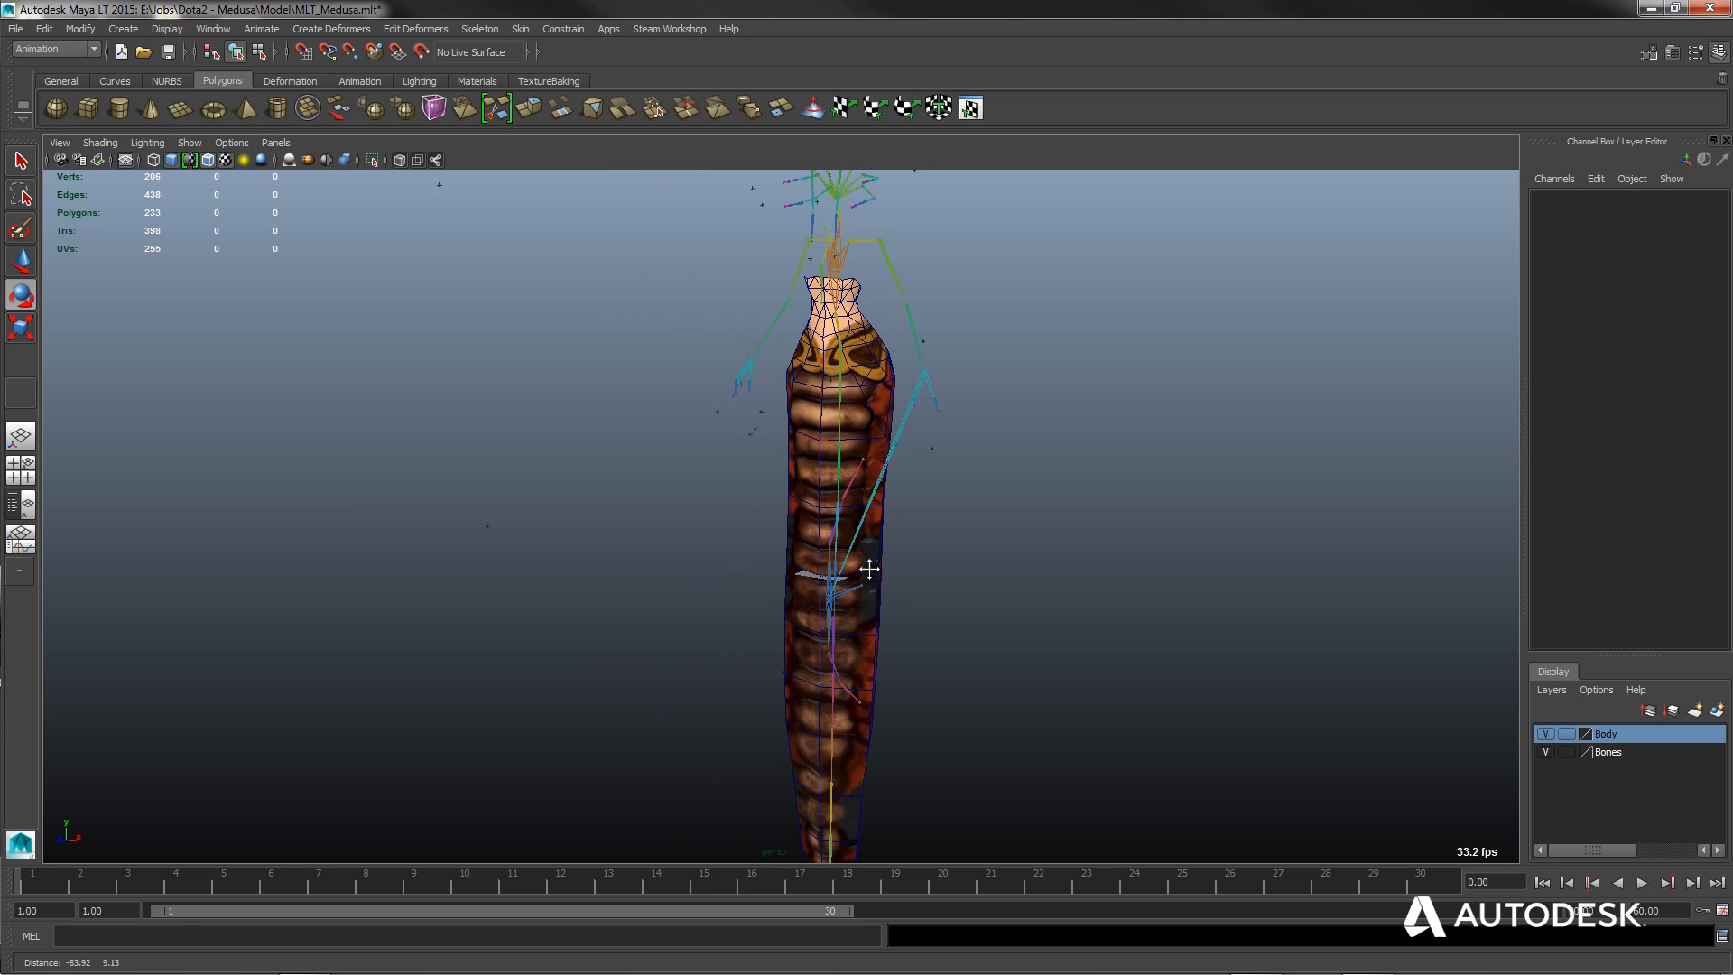
left_click_drag(869, 569, 608, 588, "alt")
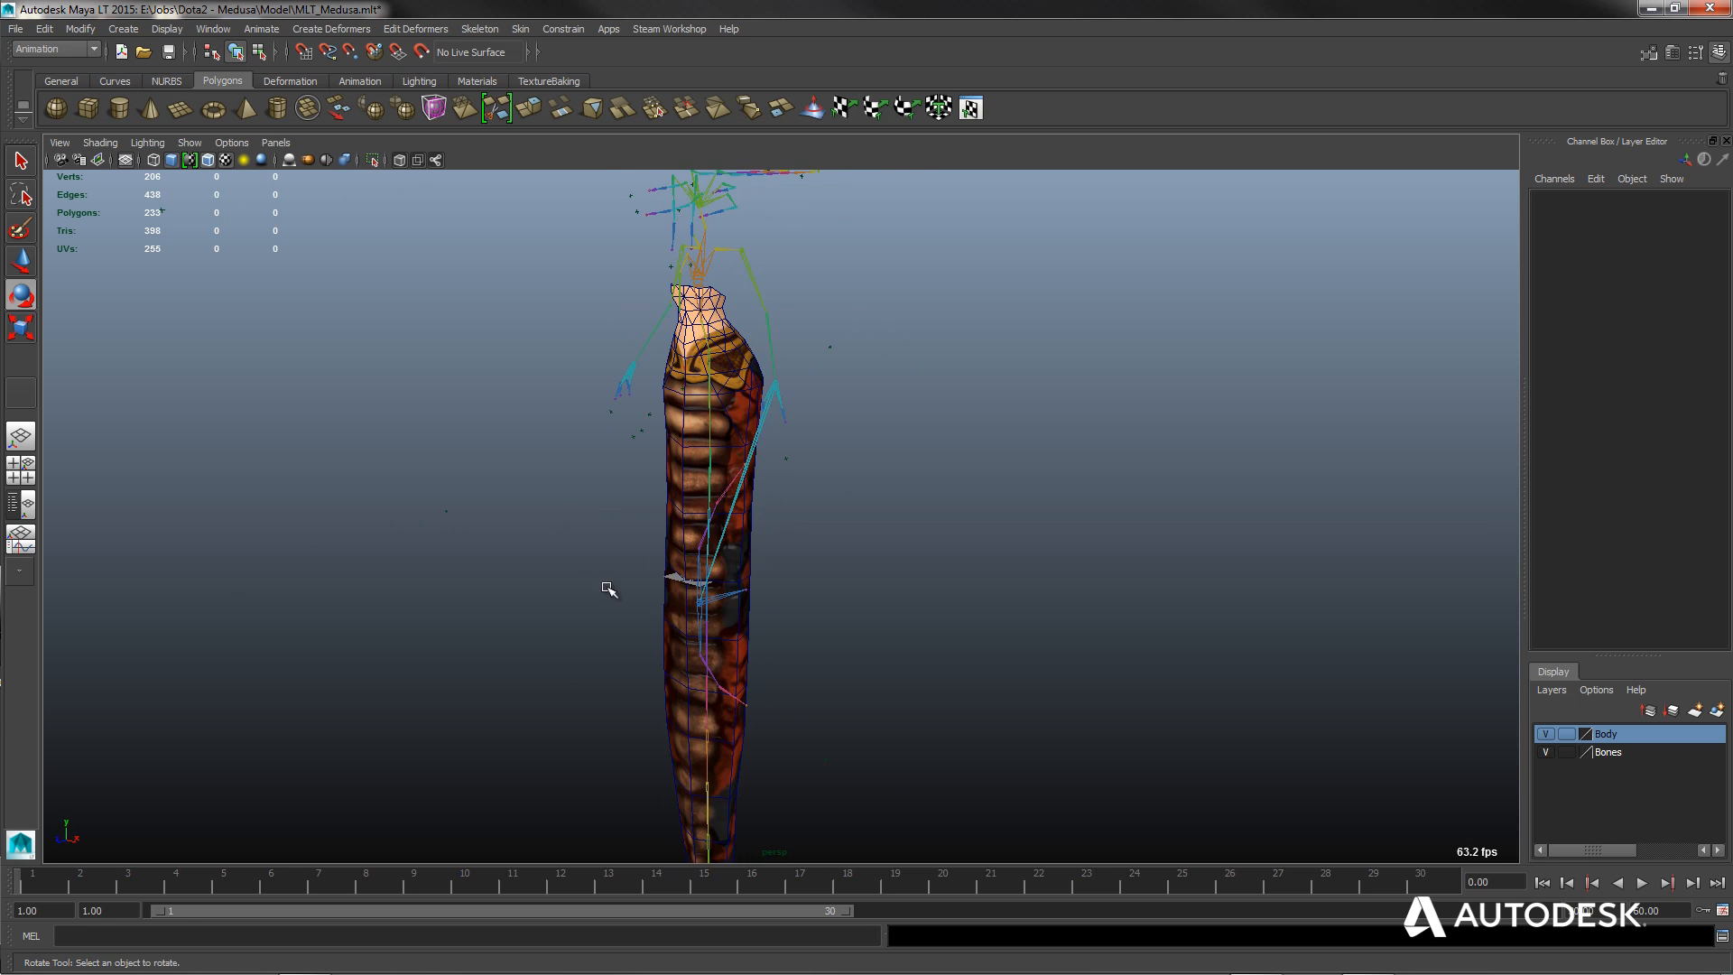
left_click(1545, 753)
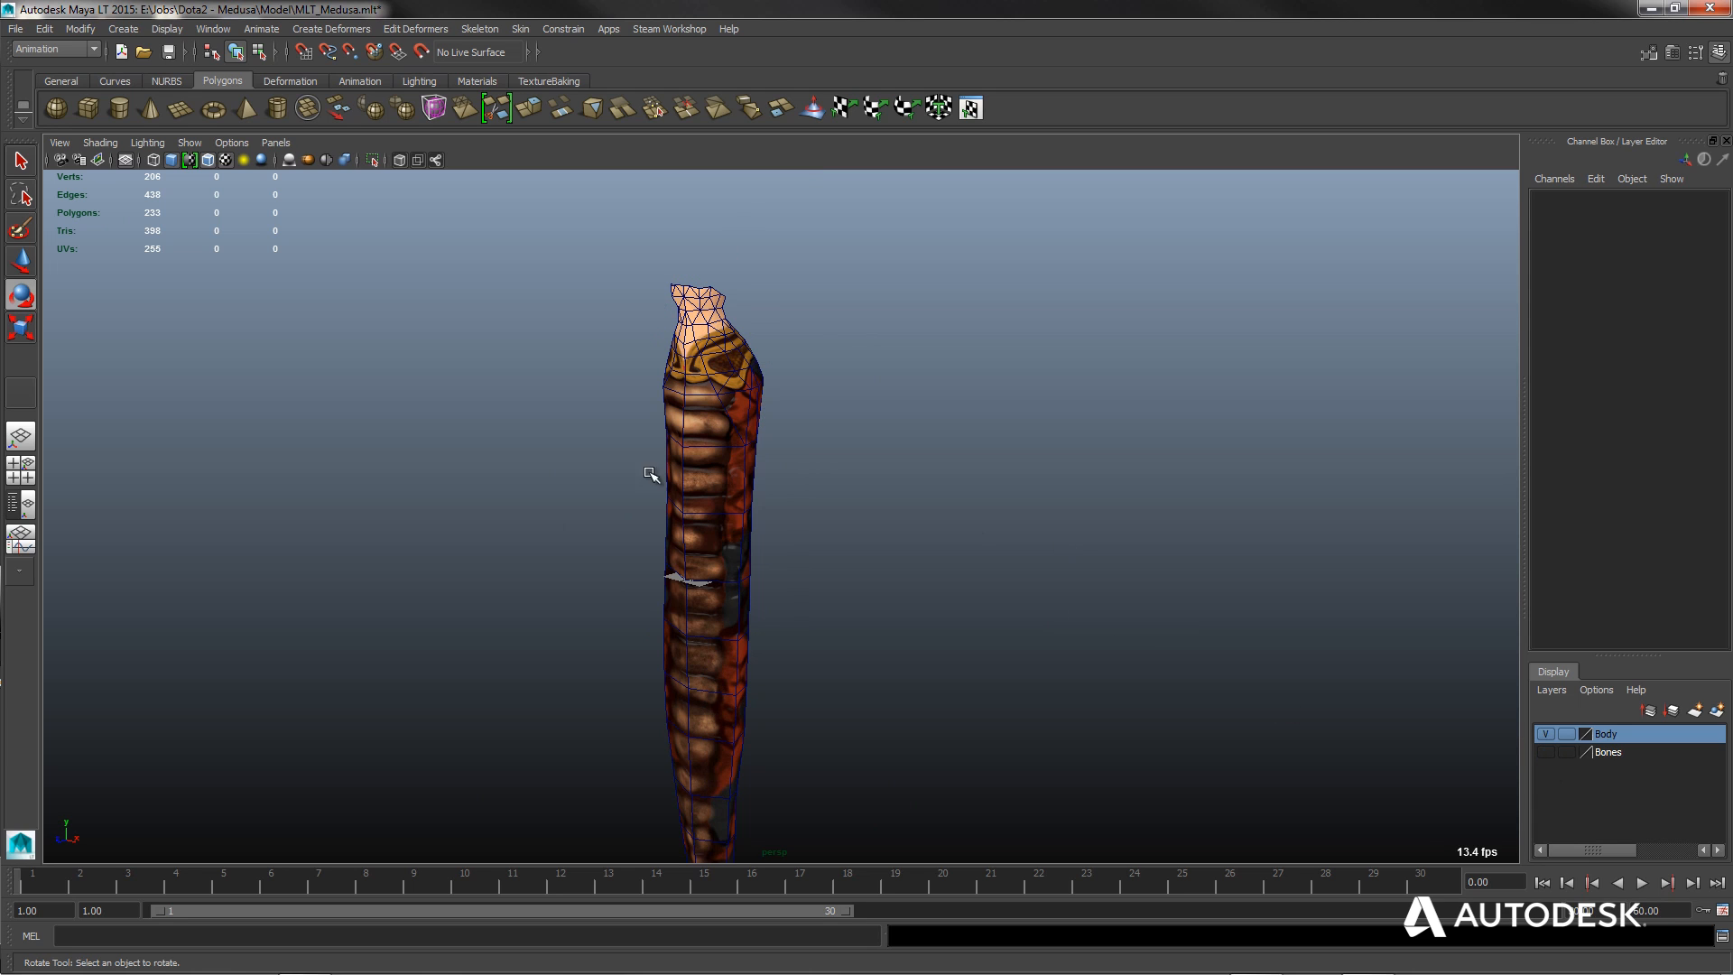
left_click_drag(631, 638, 696, 629, "alt")
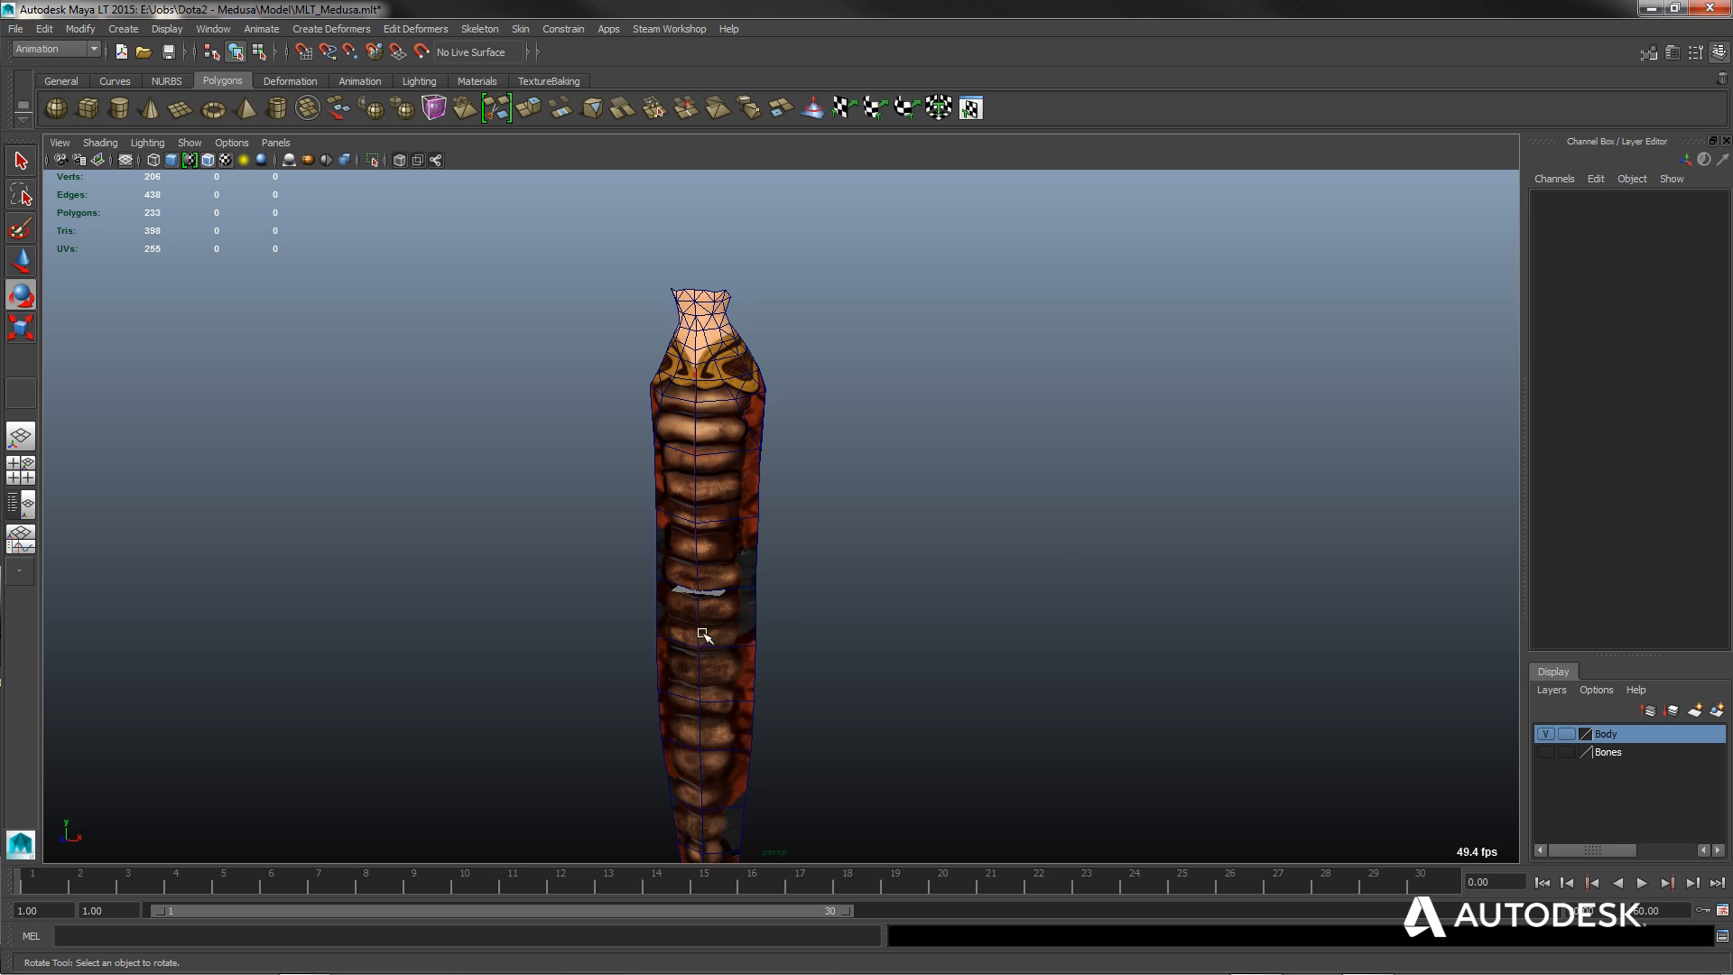
left_click(746, 434)
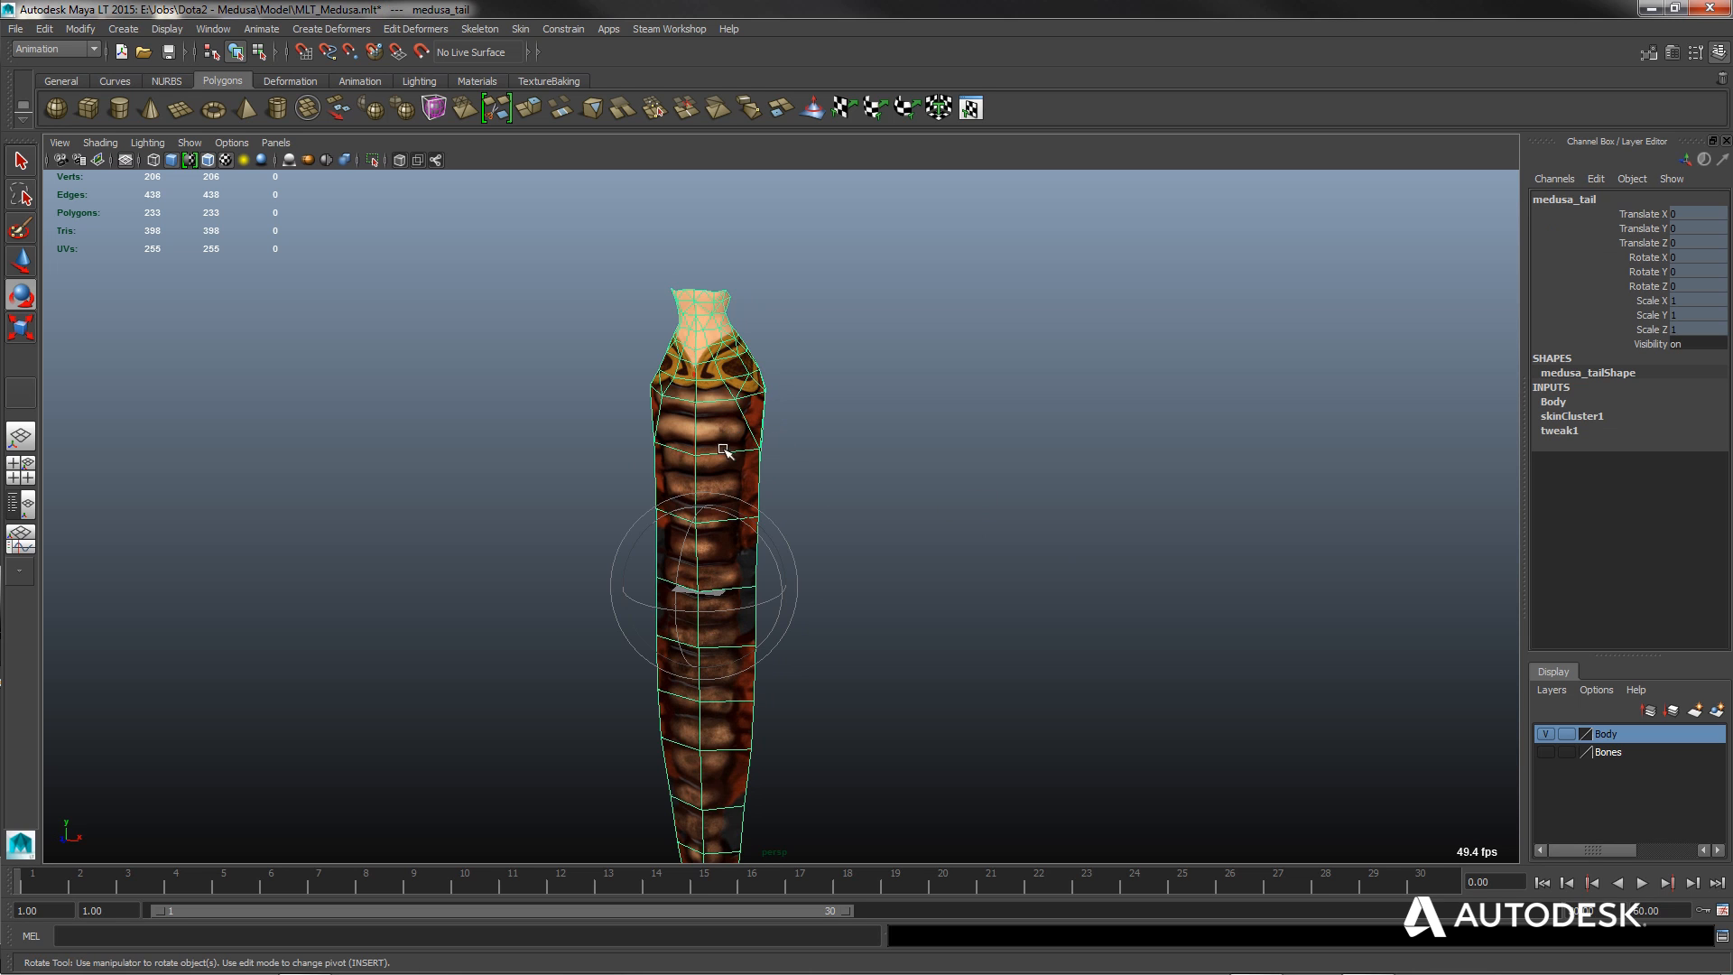
Open the DOTA2 Workshop exporter and move its window over the selected tail mesh.
left_click(656, 30)
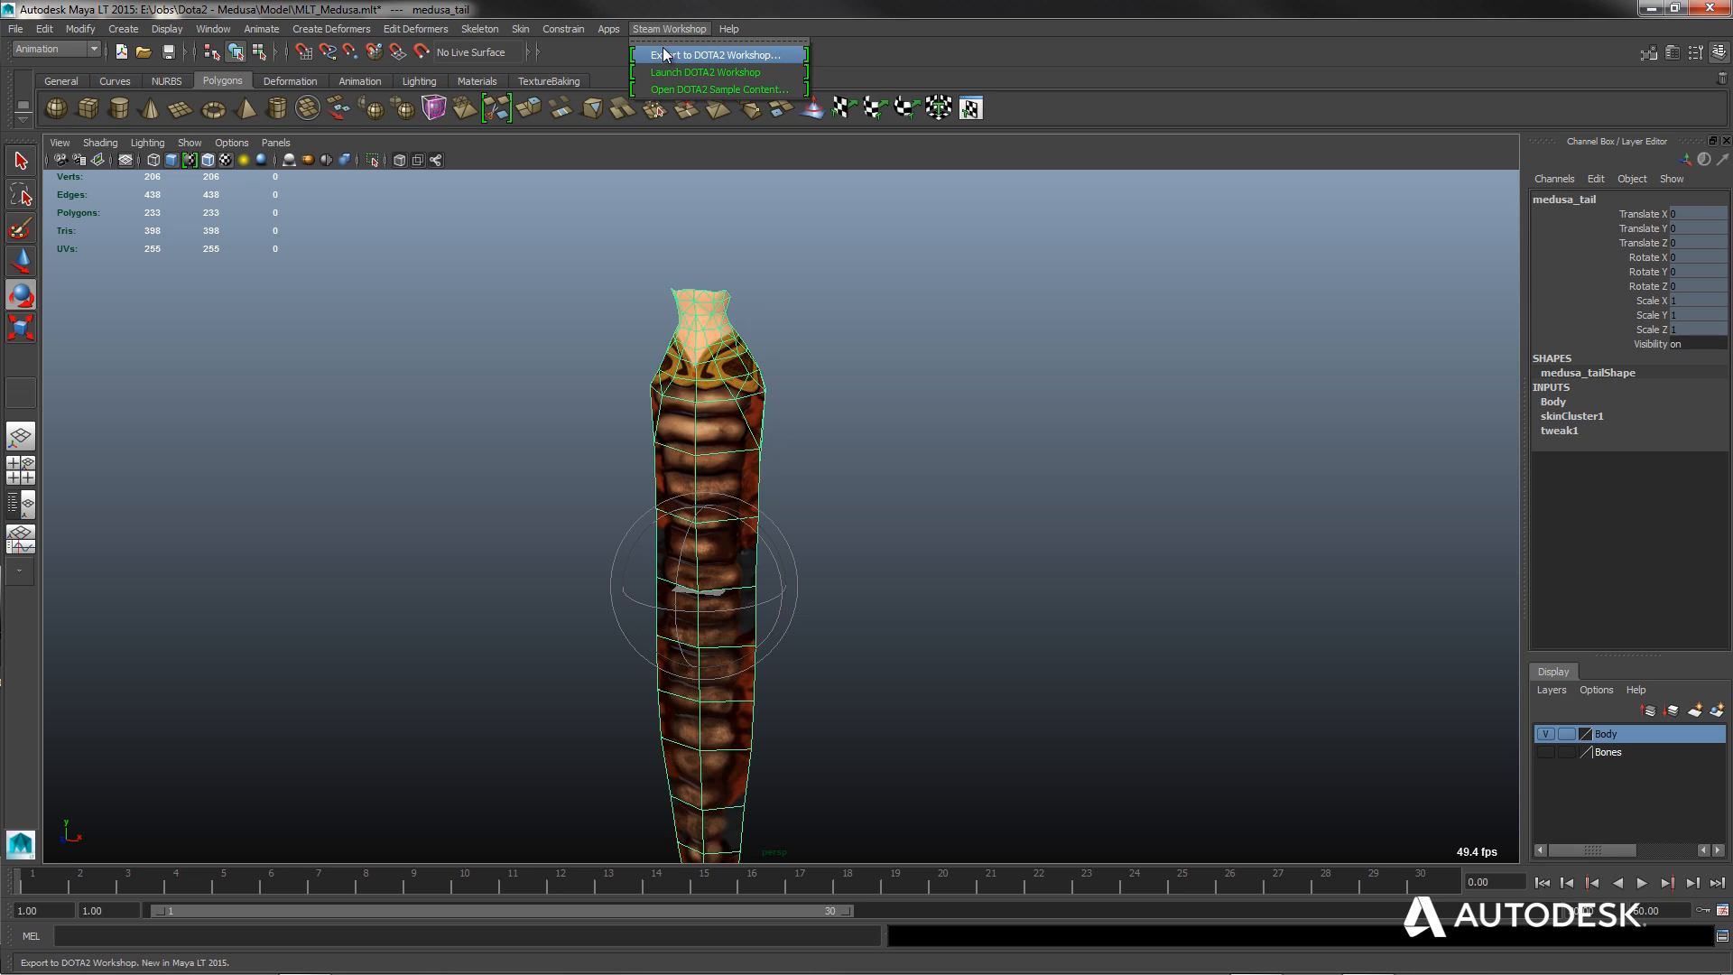
left_click(667, 56)
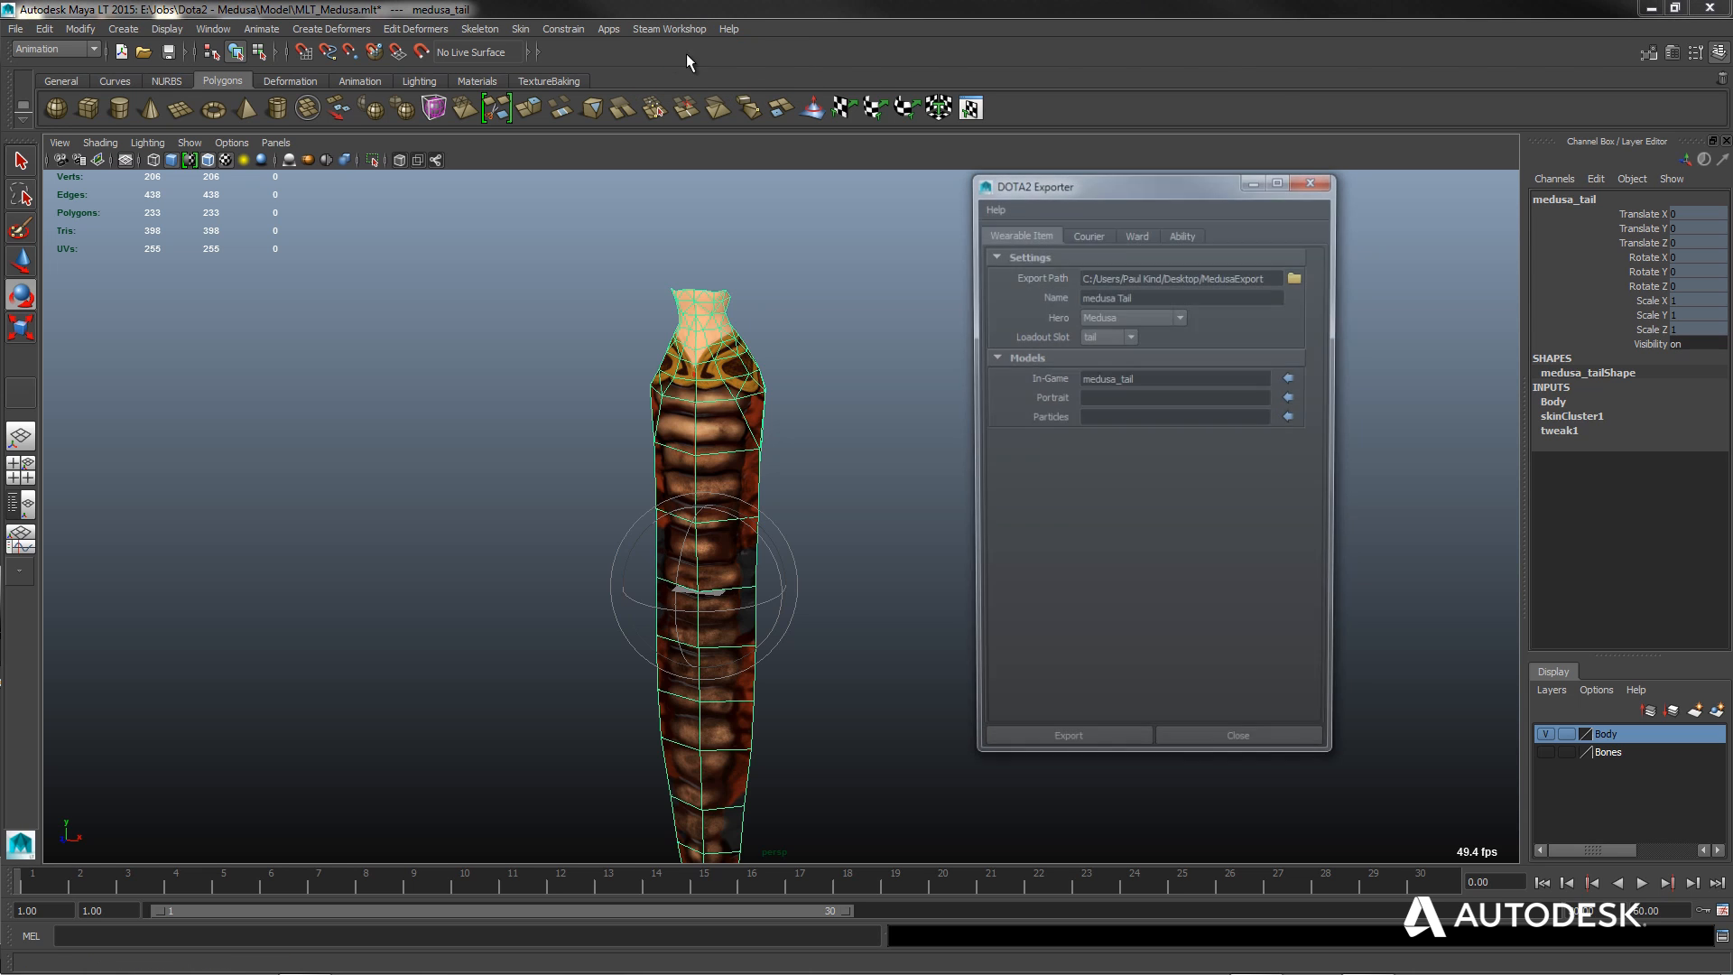
left_click_drag(1160, 191, 872, 293)
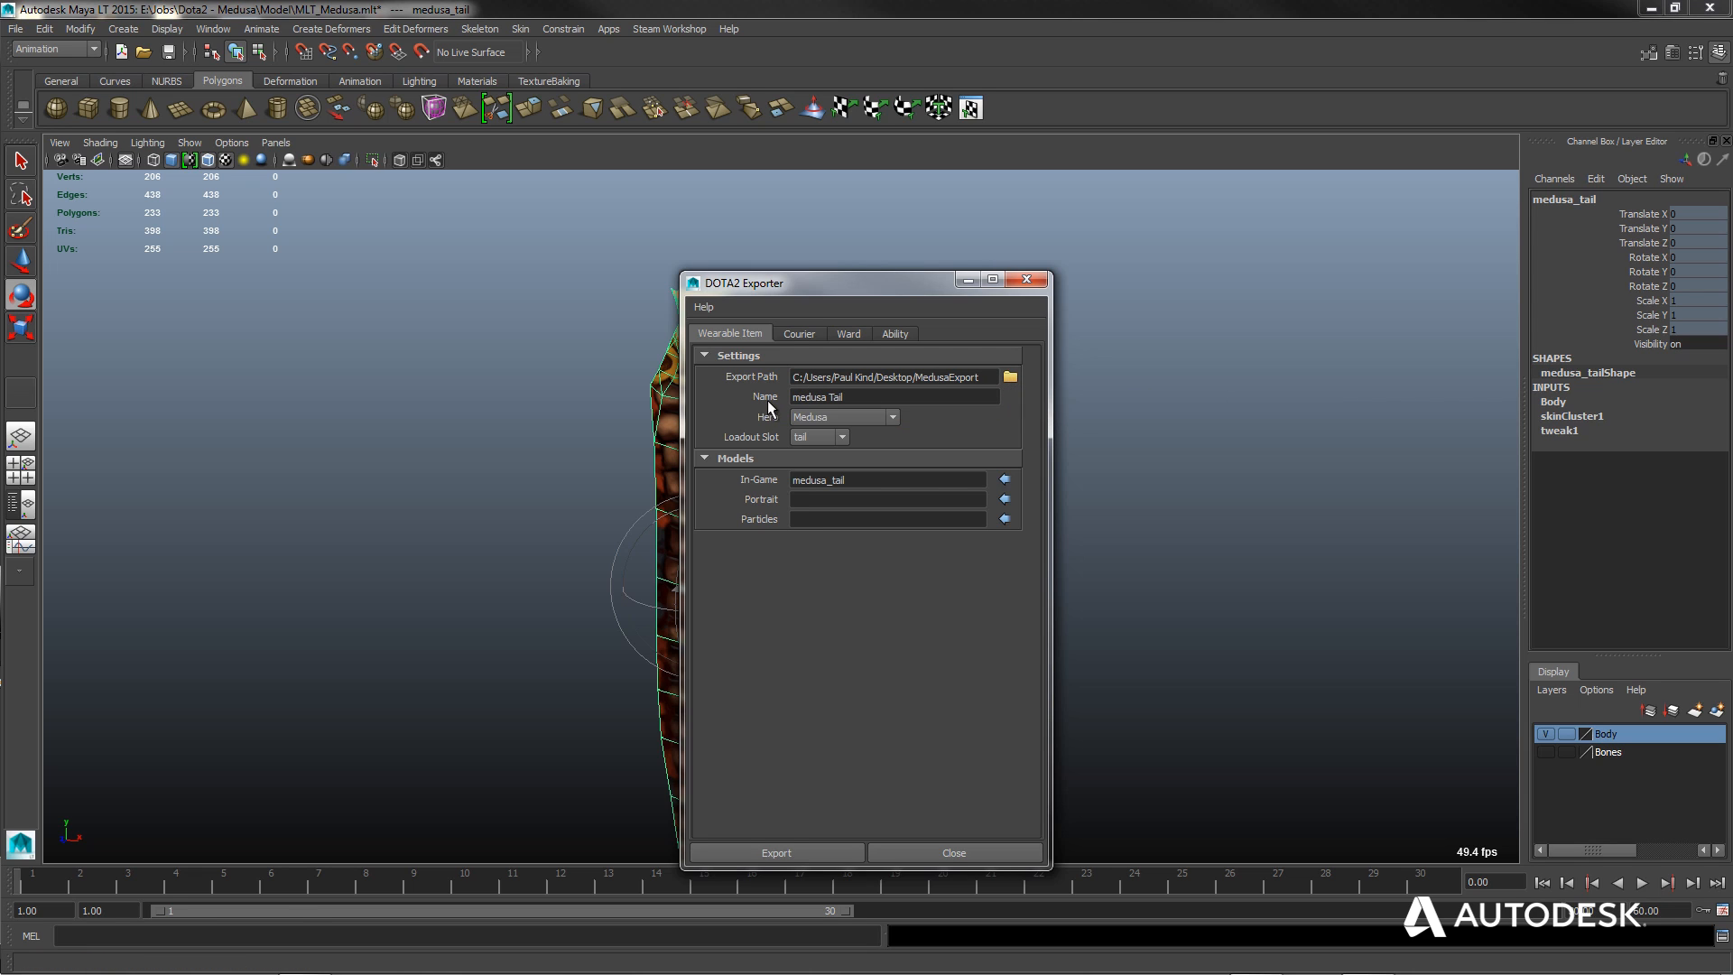
Set the wearable item's name to "Medusa Tail Red" in the exporter.
left_click_drag(858, 397, 786, 399)
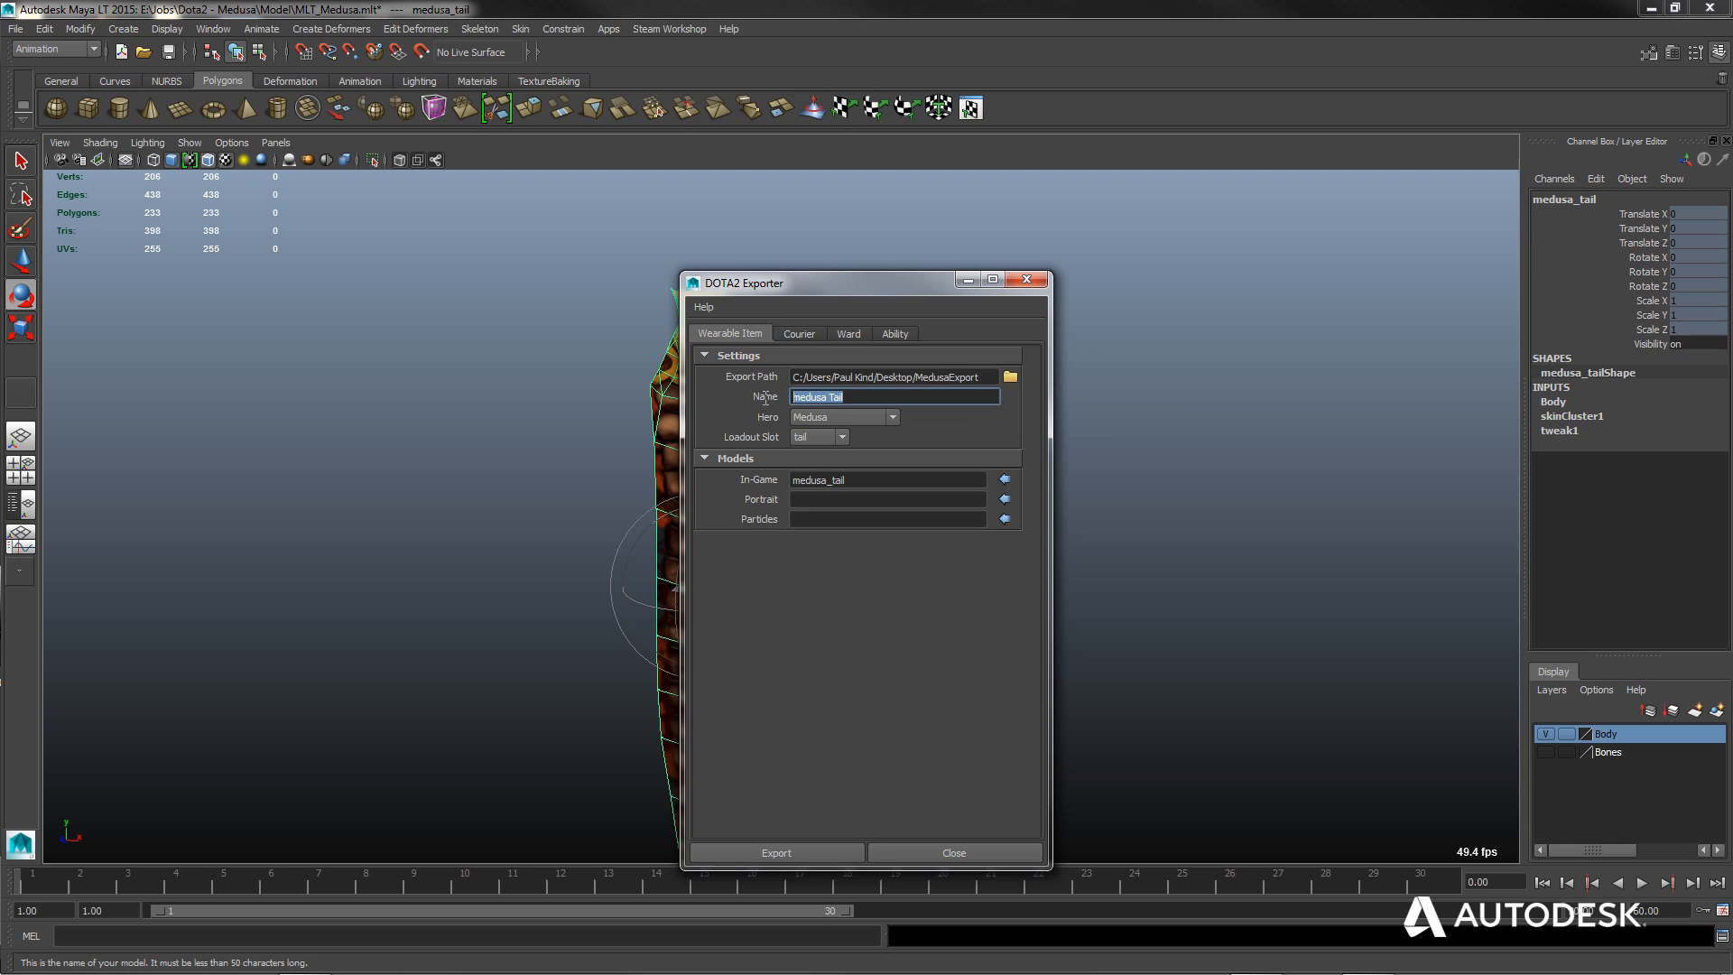
left_click(815, 398)
key("Home")
key("Delete")
type("M")
key("End")
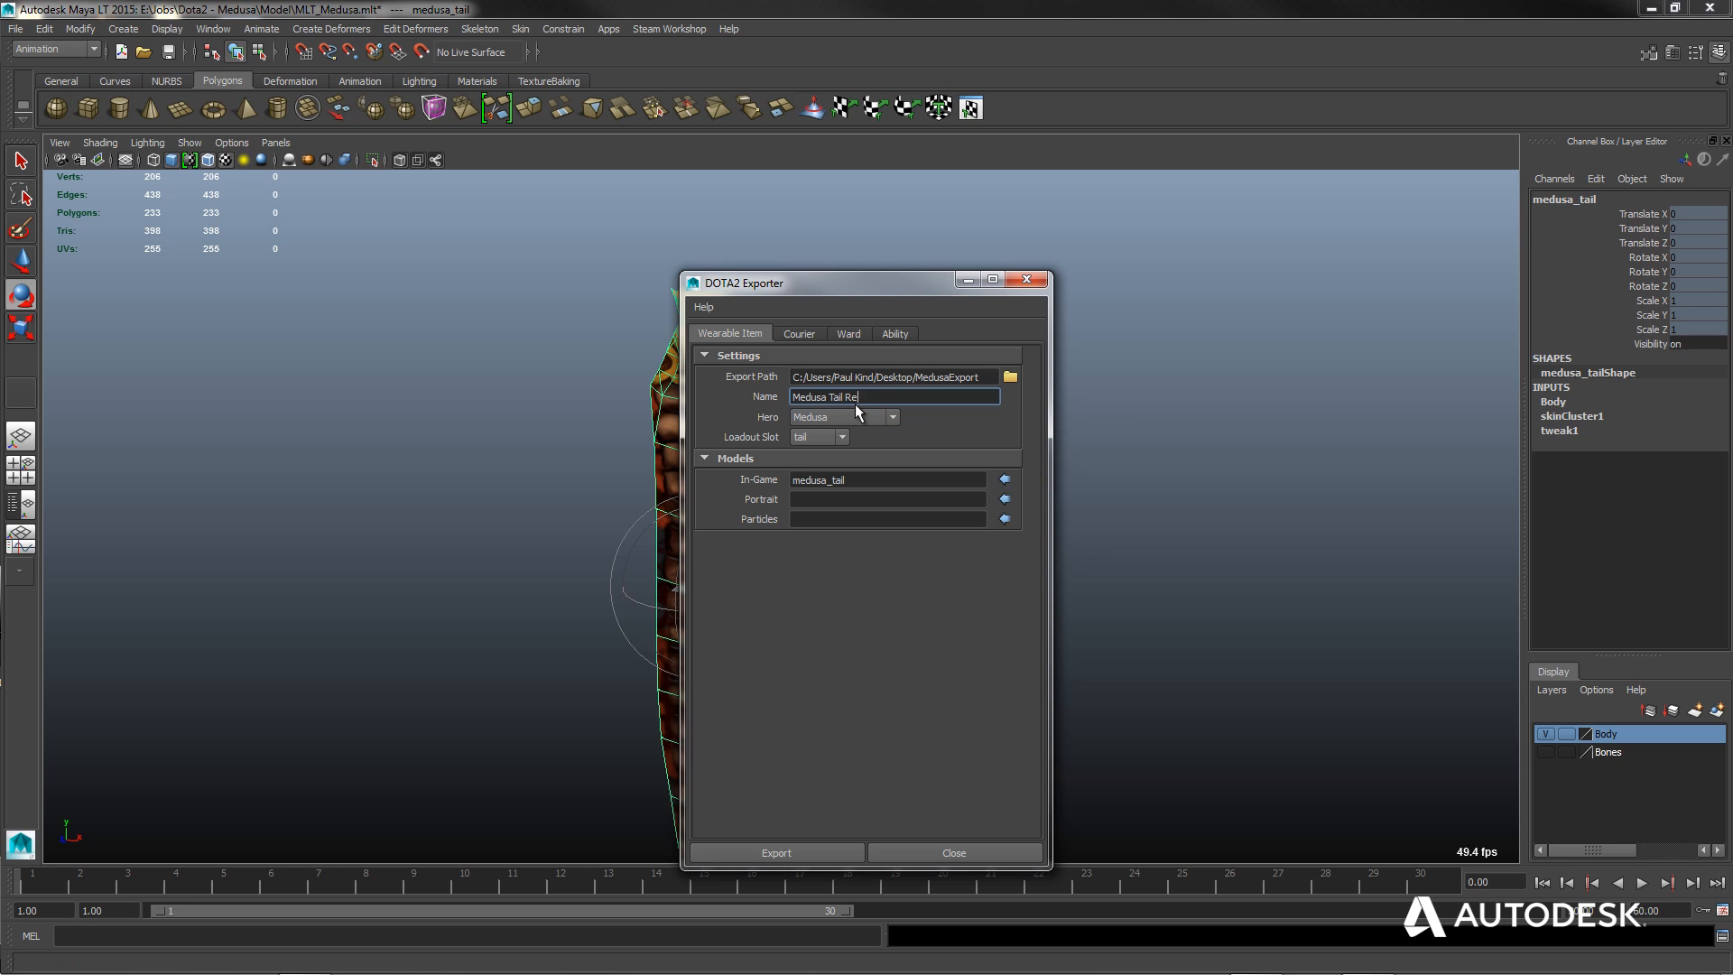
key("Tab")
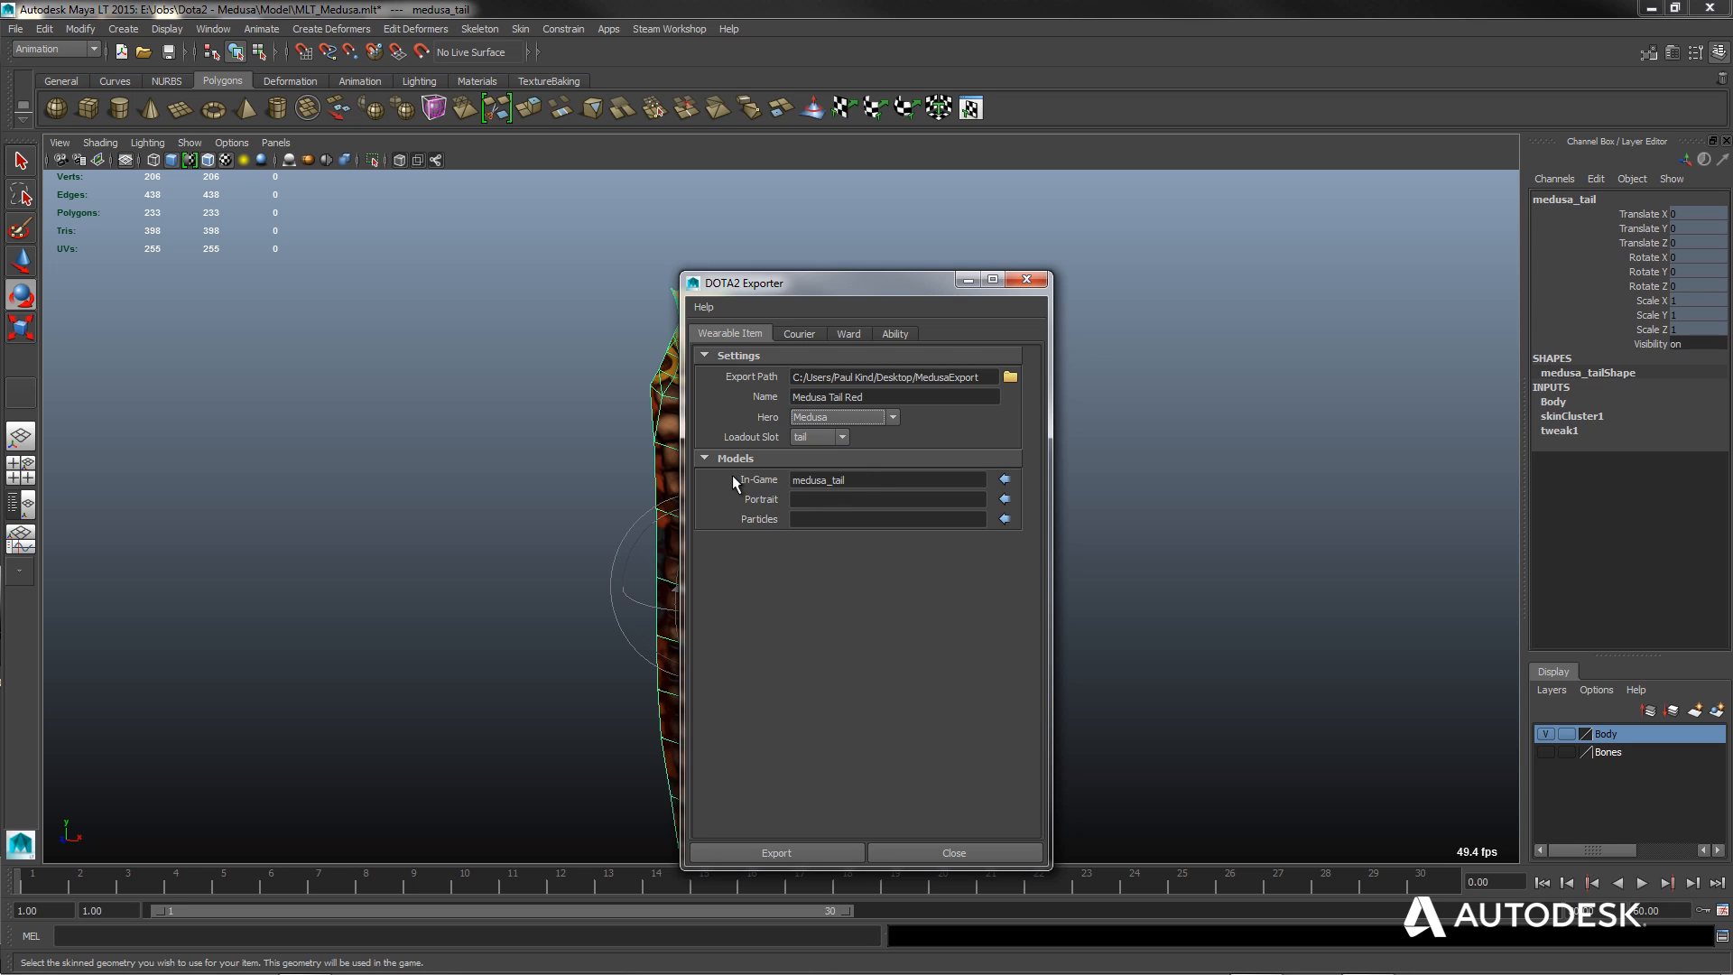
Clear the In-Game model entry, move the exporter aside, and assign the selected medusa_tail mesh as the In-Game model.
double_click(886, 476)
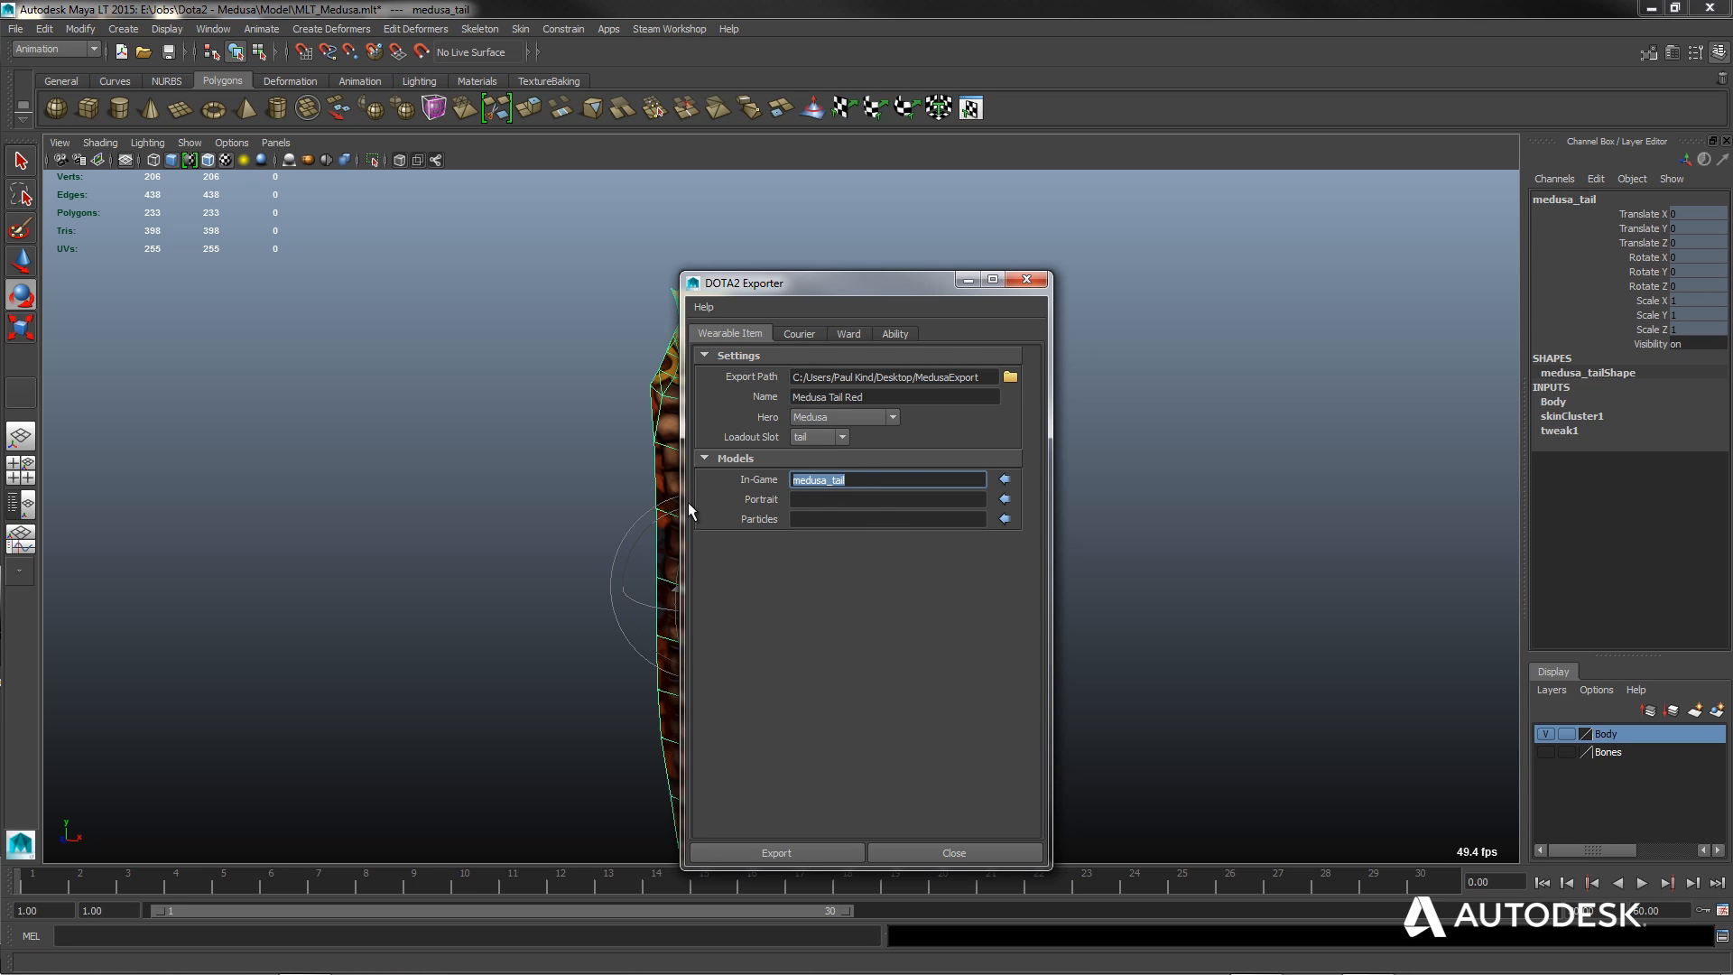
key("BackSpace")
left_click_drag(825, 282, 1190, 222)
left_click(1005, 535)
left_click(736, 426)
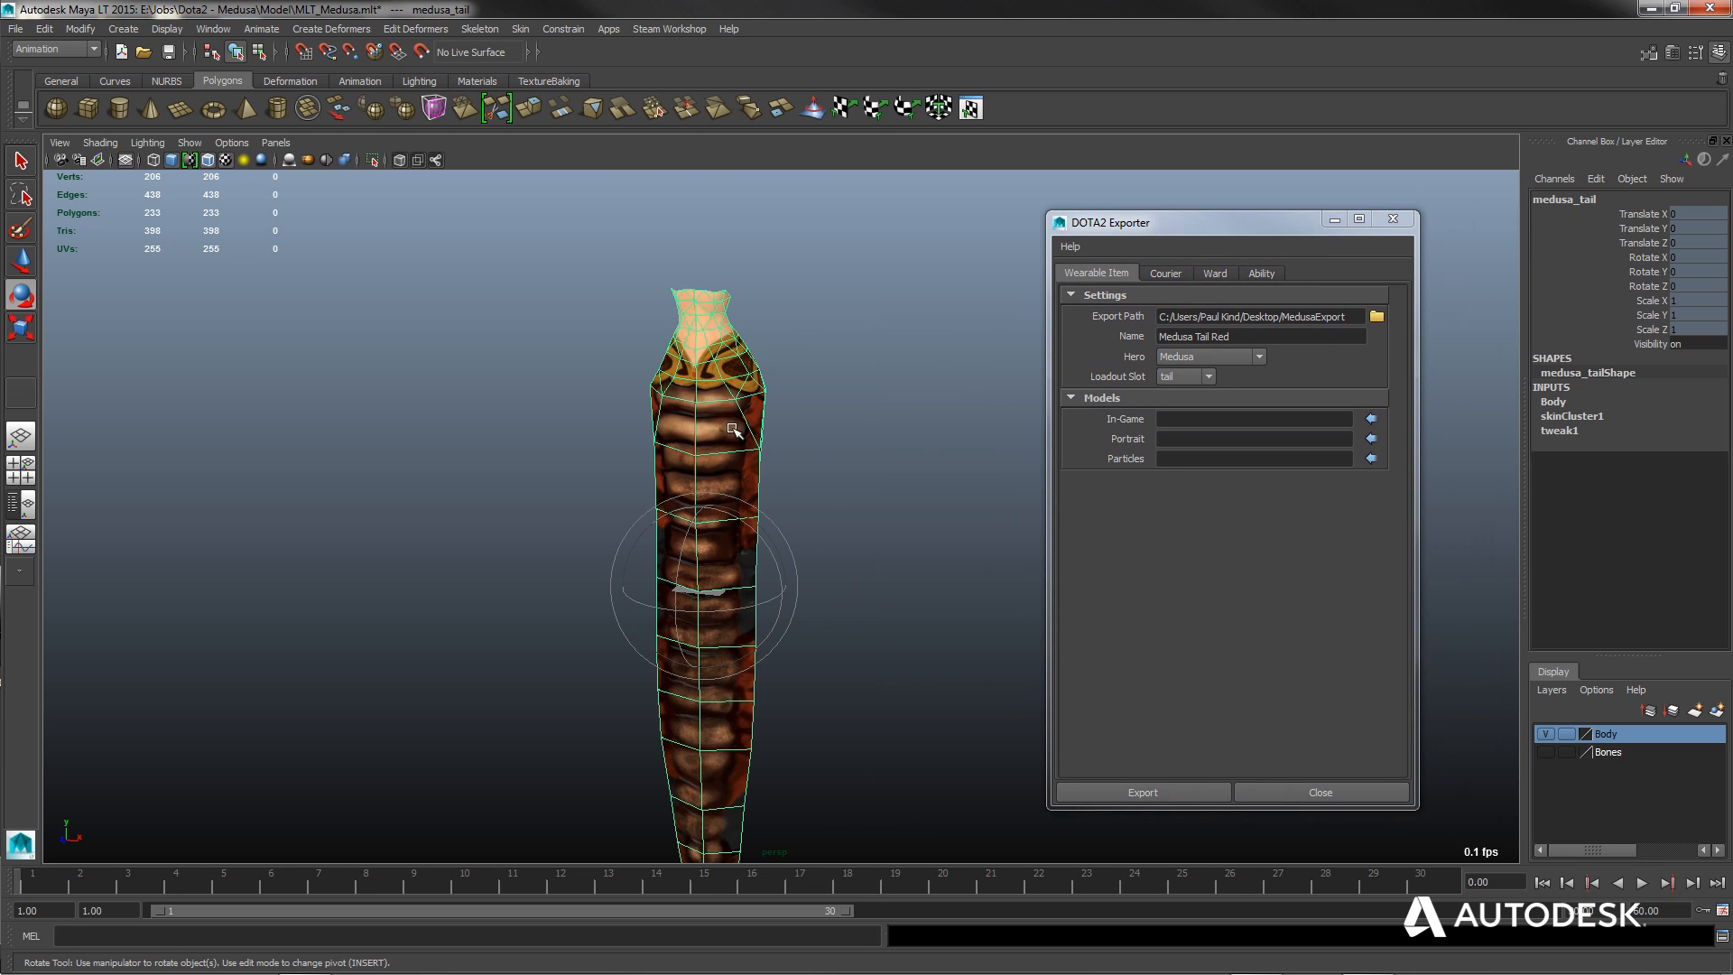
left_click(1372, 419)
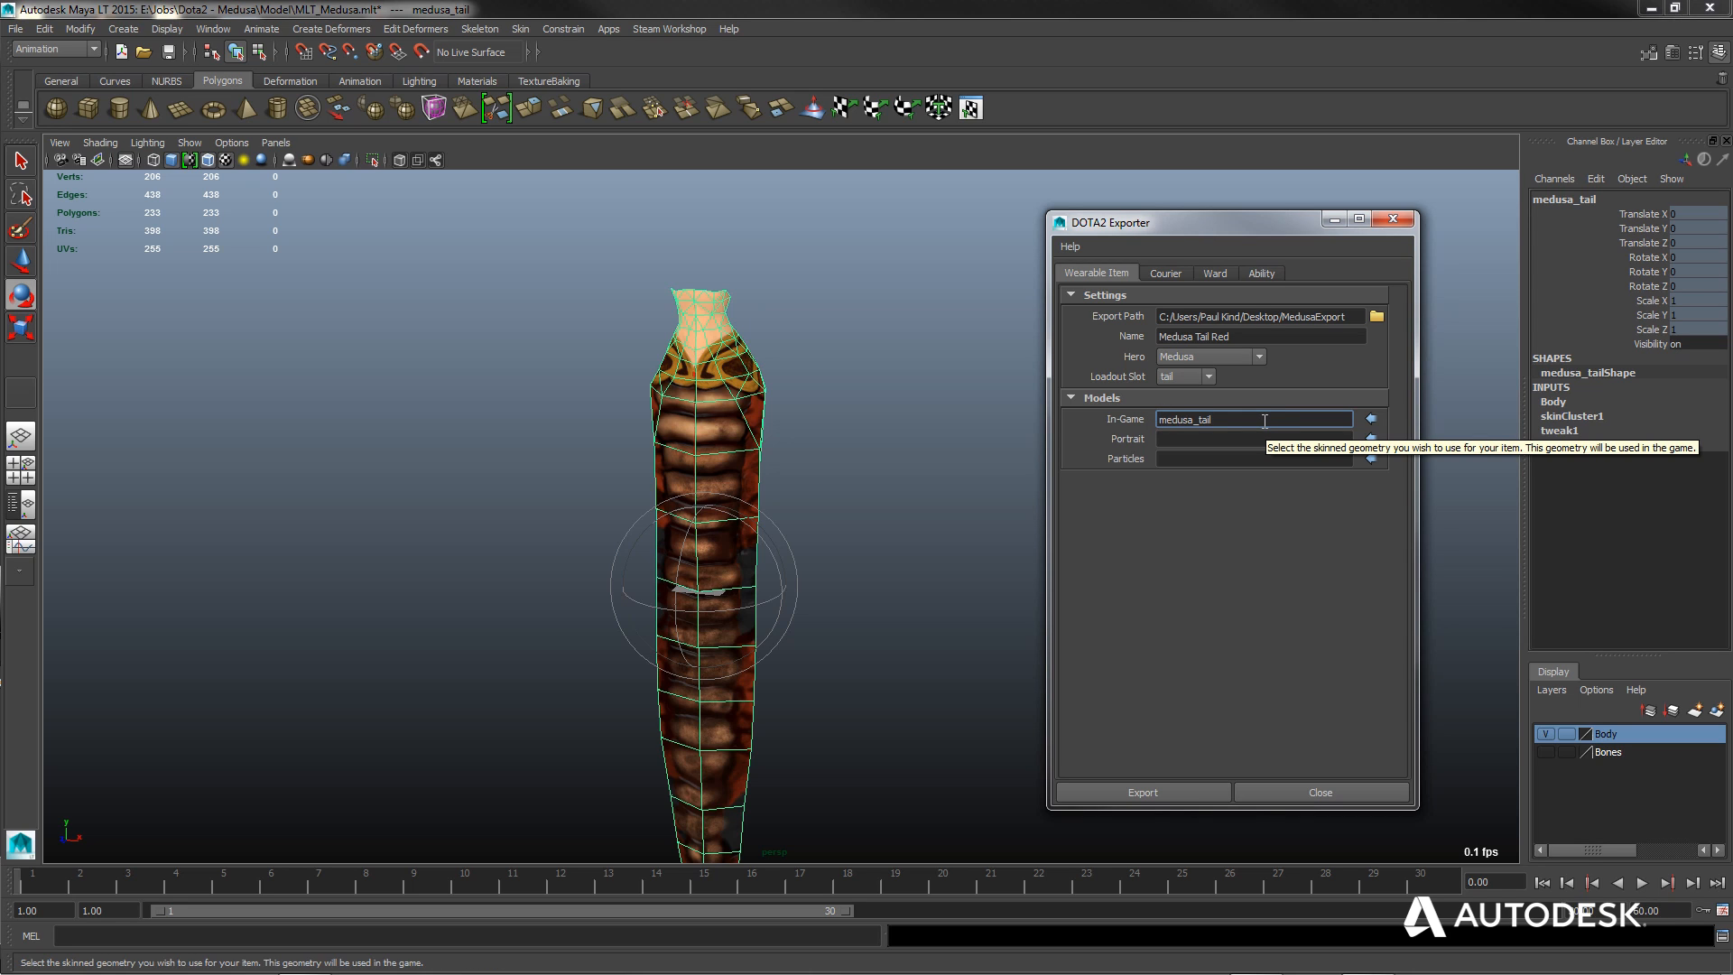
Export the Medusa tail item for the DOTA2 Workshop, and close the resulting messages and the exporter.
left_click(1133, 789)
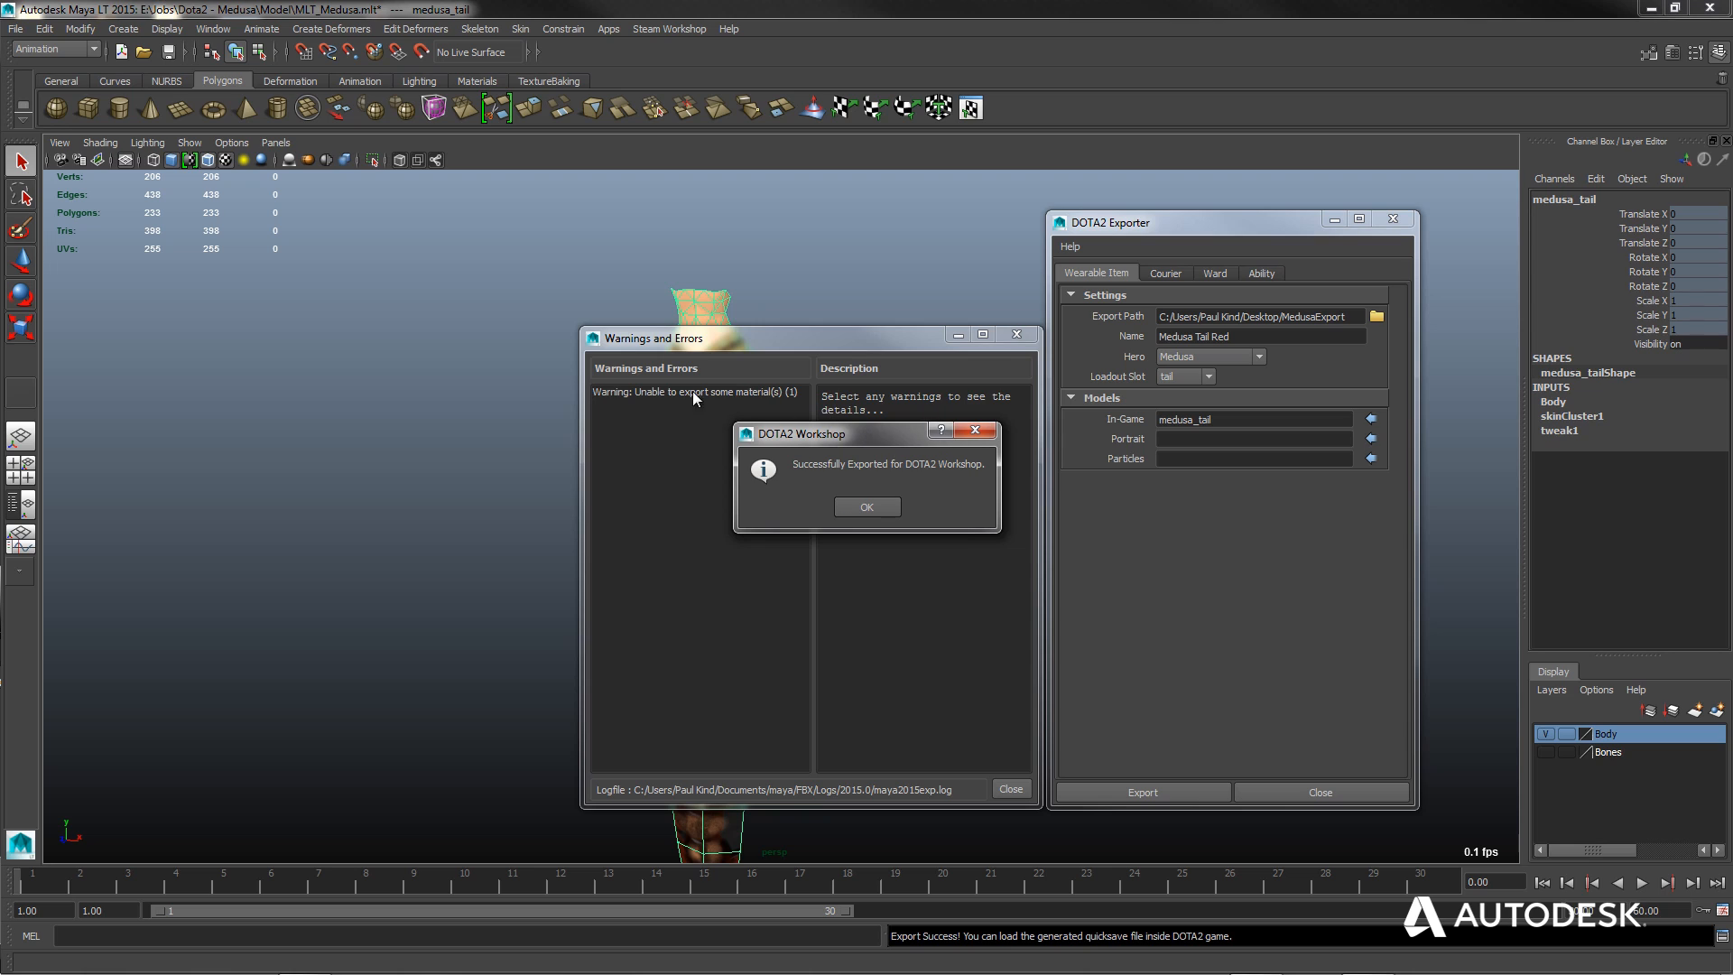
left_click(866, 507)
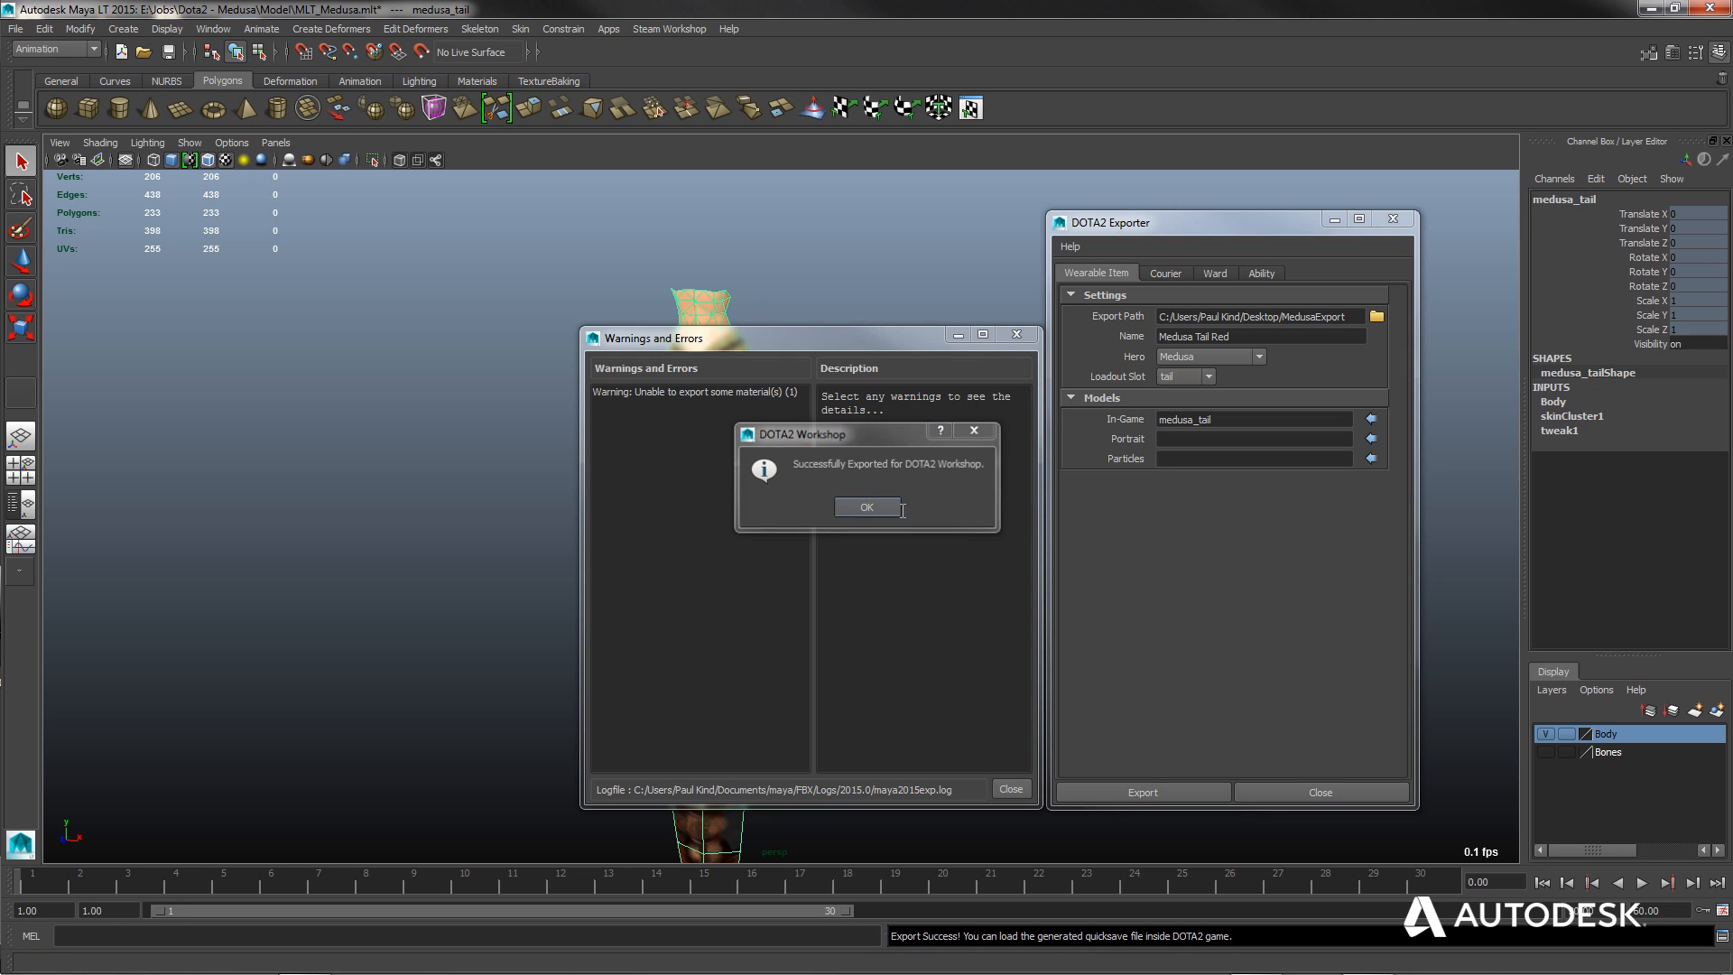
left_click(1015, 339)
left_click(1338, 794)
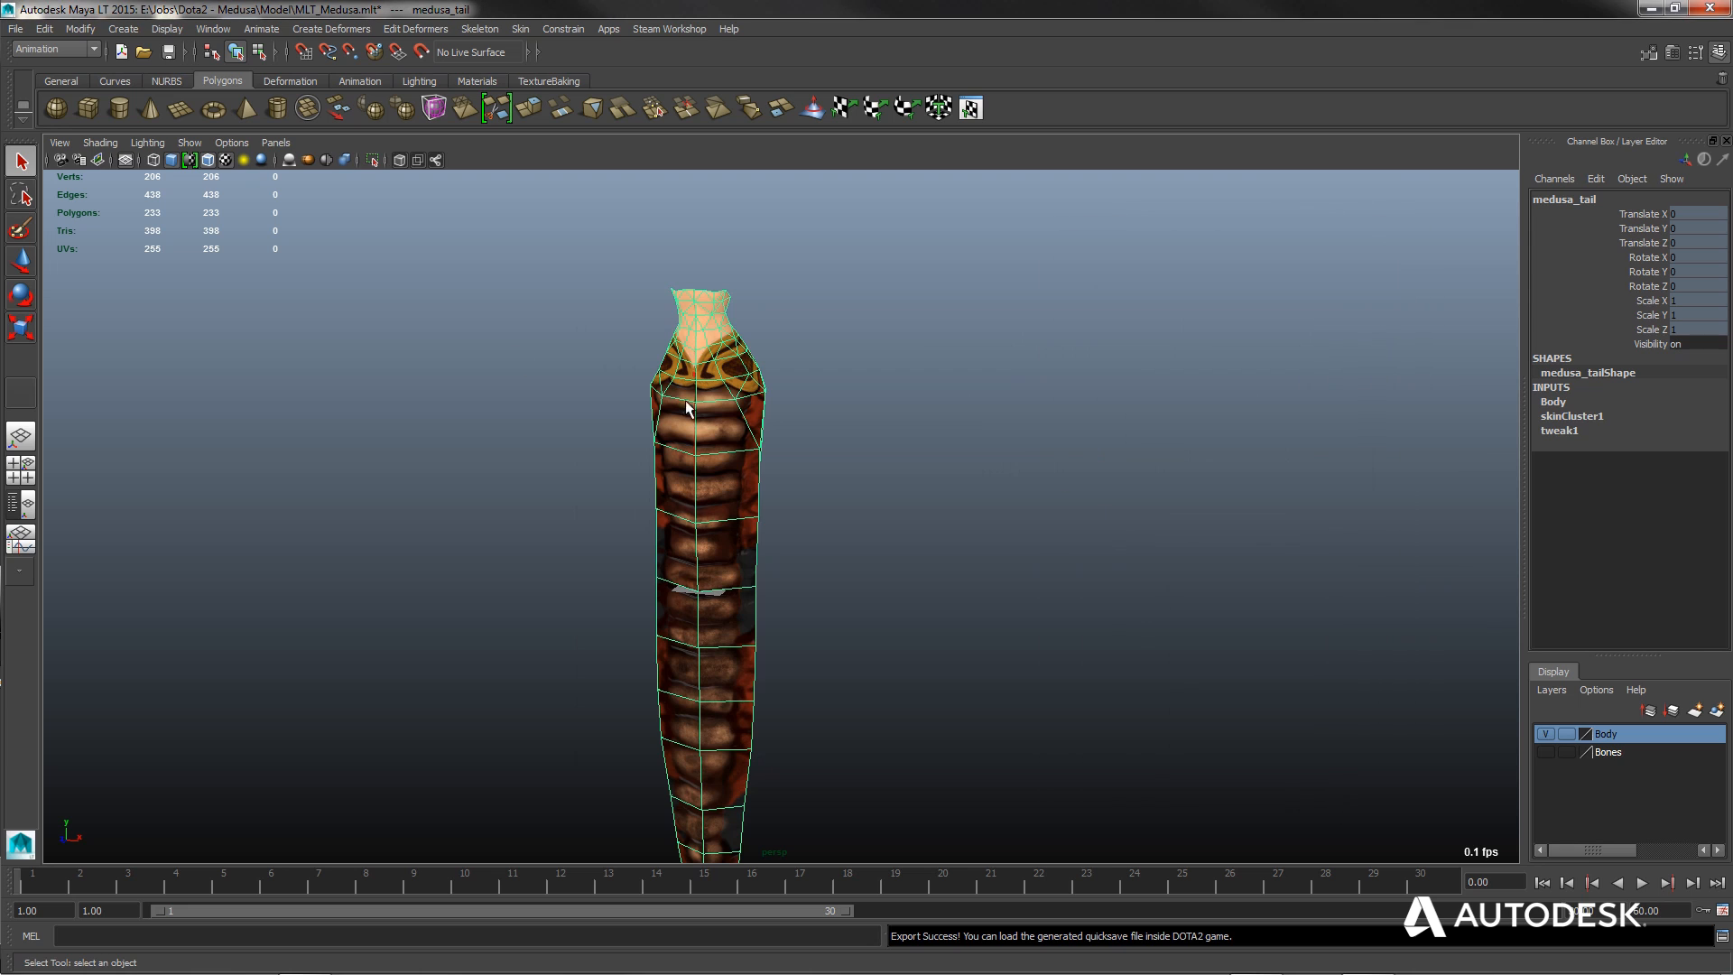
Save the Medusa scene and deselect the tail mesh.
left_click(16, 28)
left_click(36, 91)
left_click(424, 372)
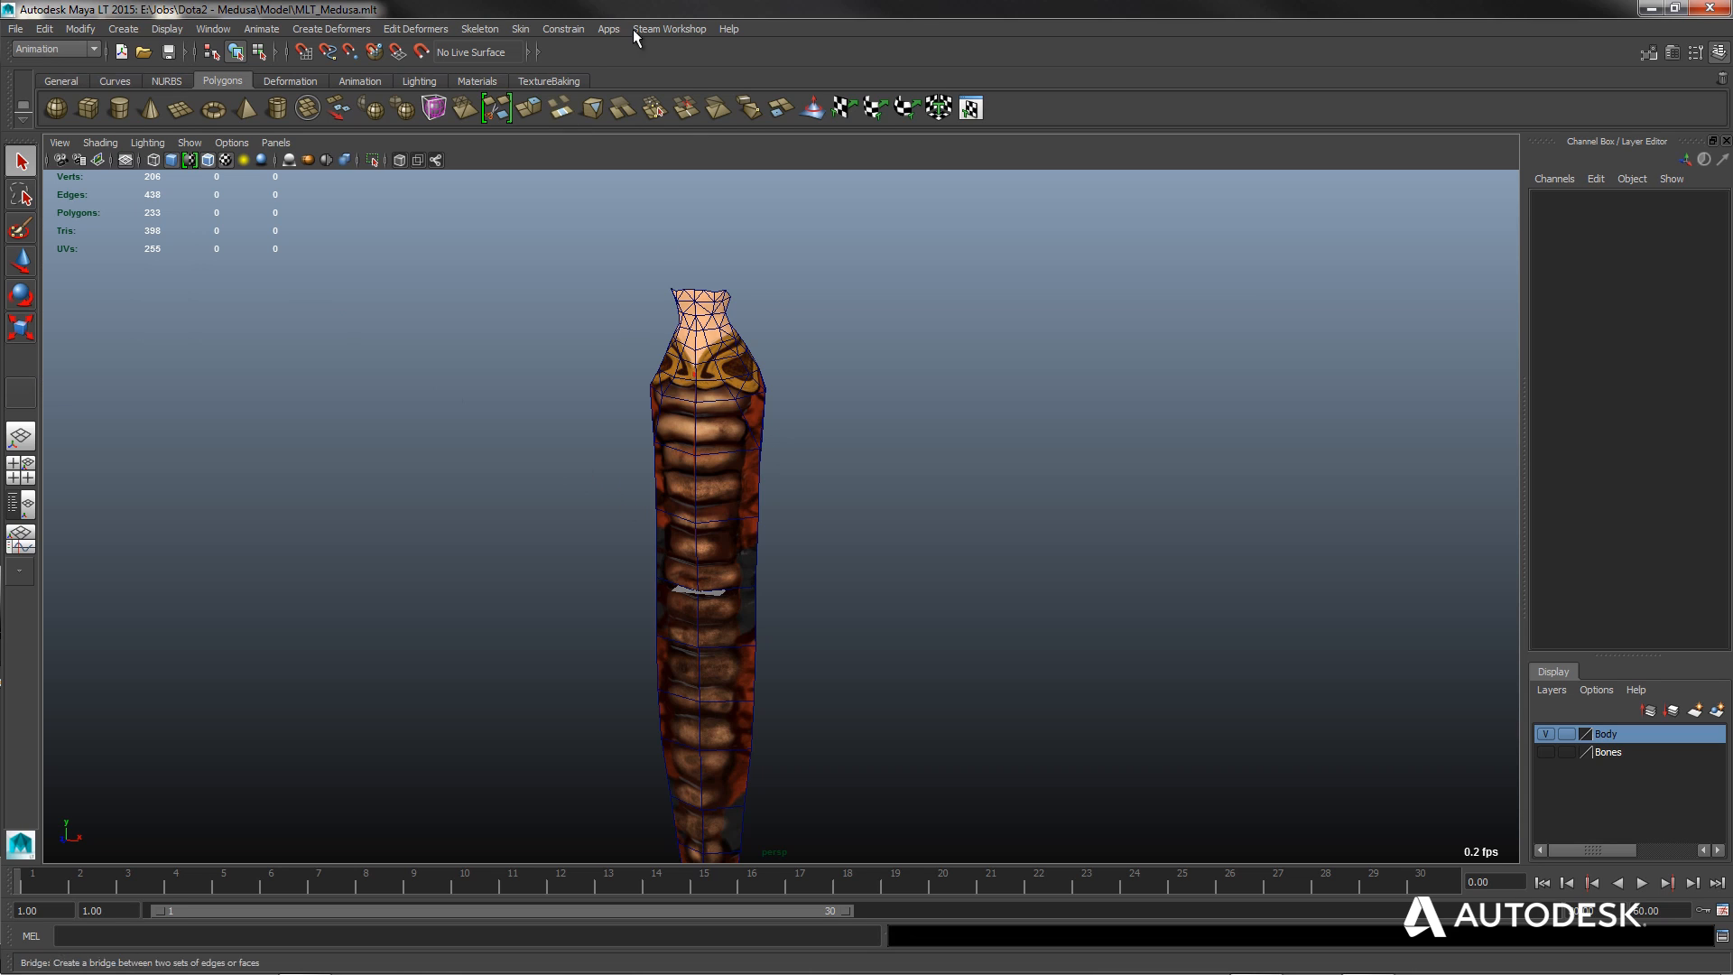
Launch the DOTA2 Workshop from Maya LT and start a new submission on the store's Workshop page.
left_click(669, 28)
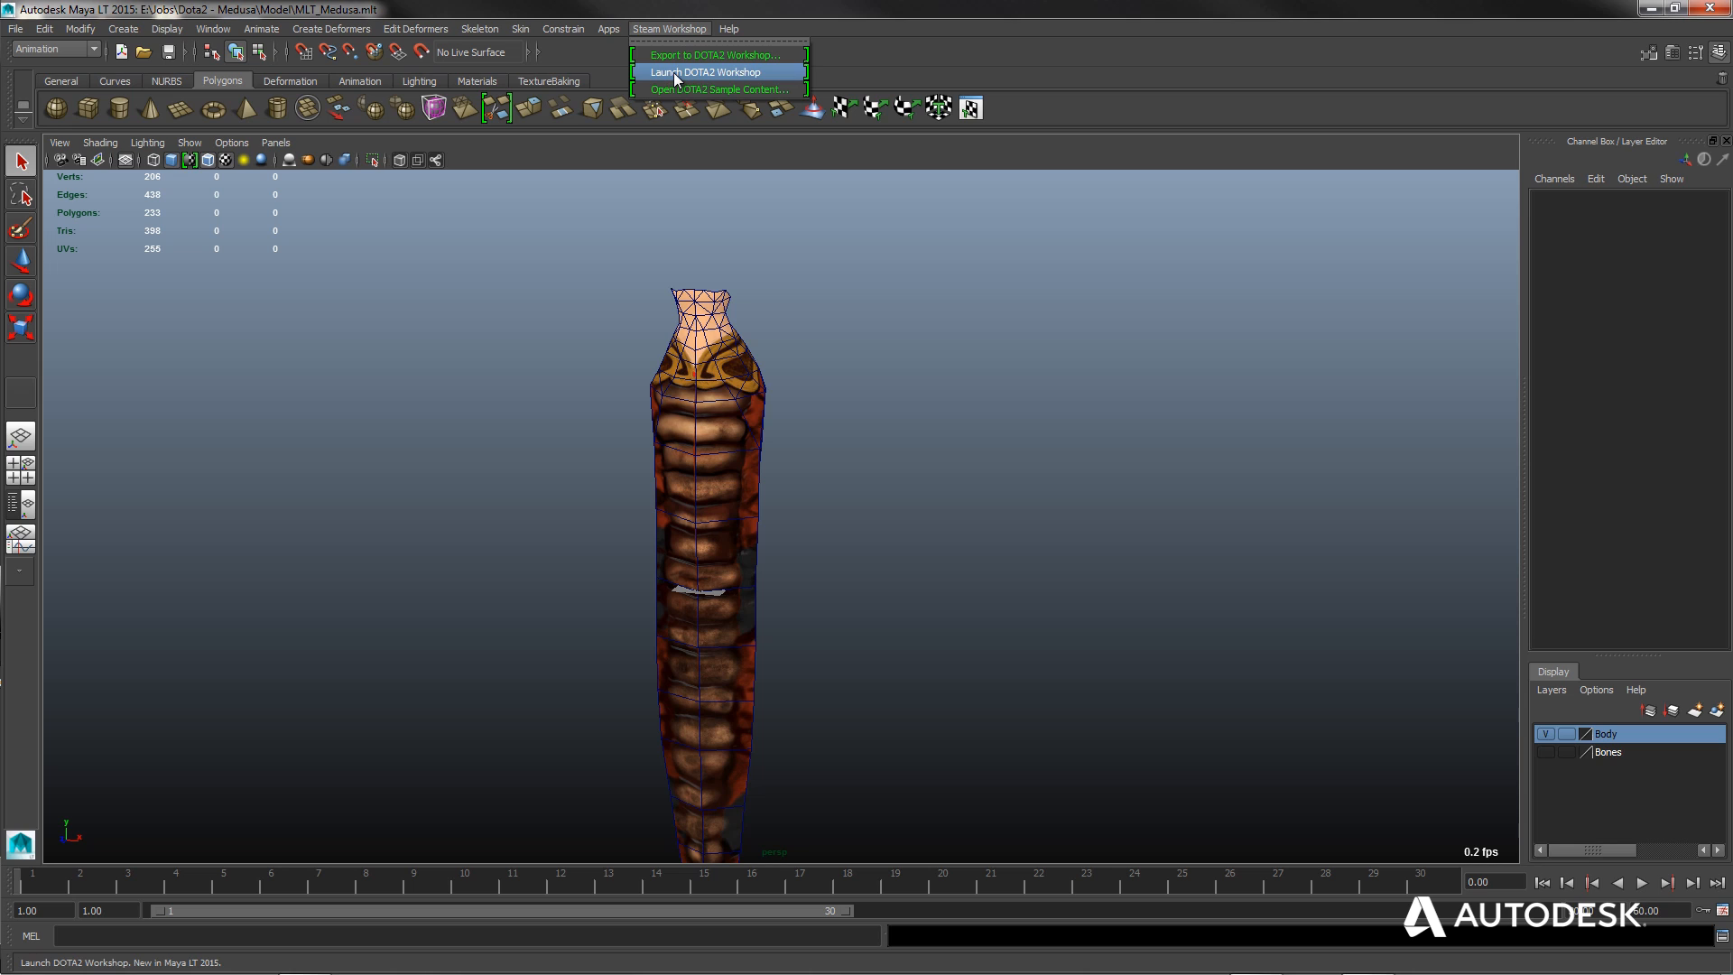
left_click(673, 74)
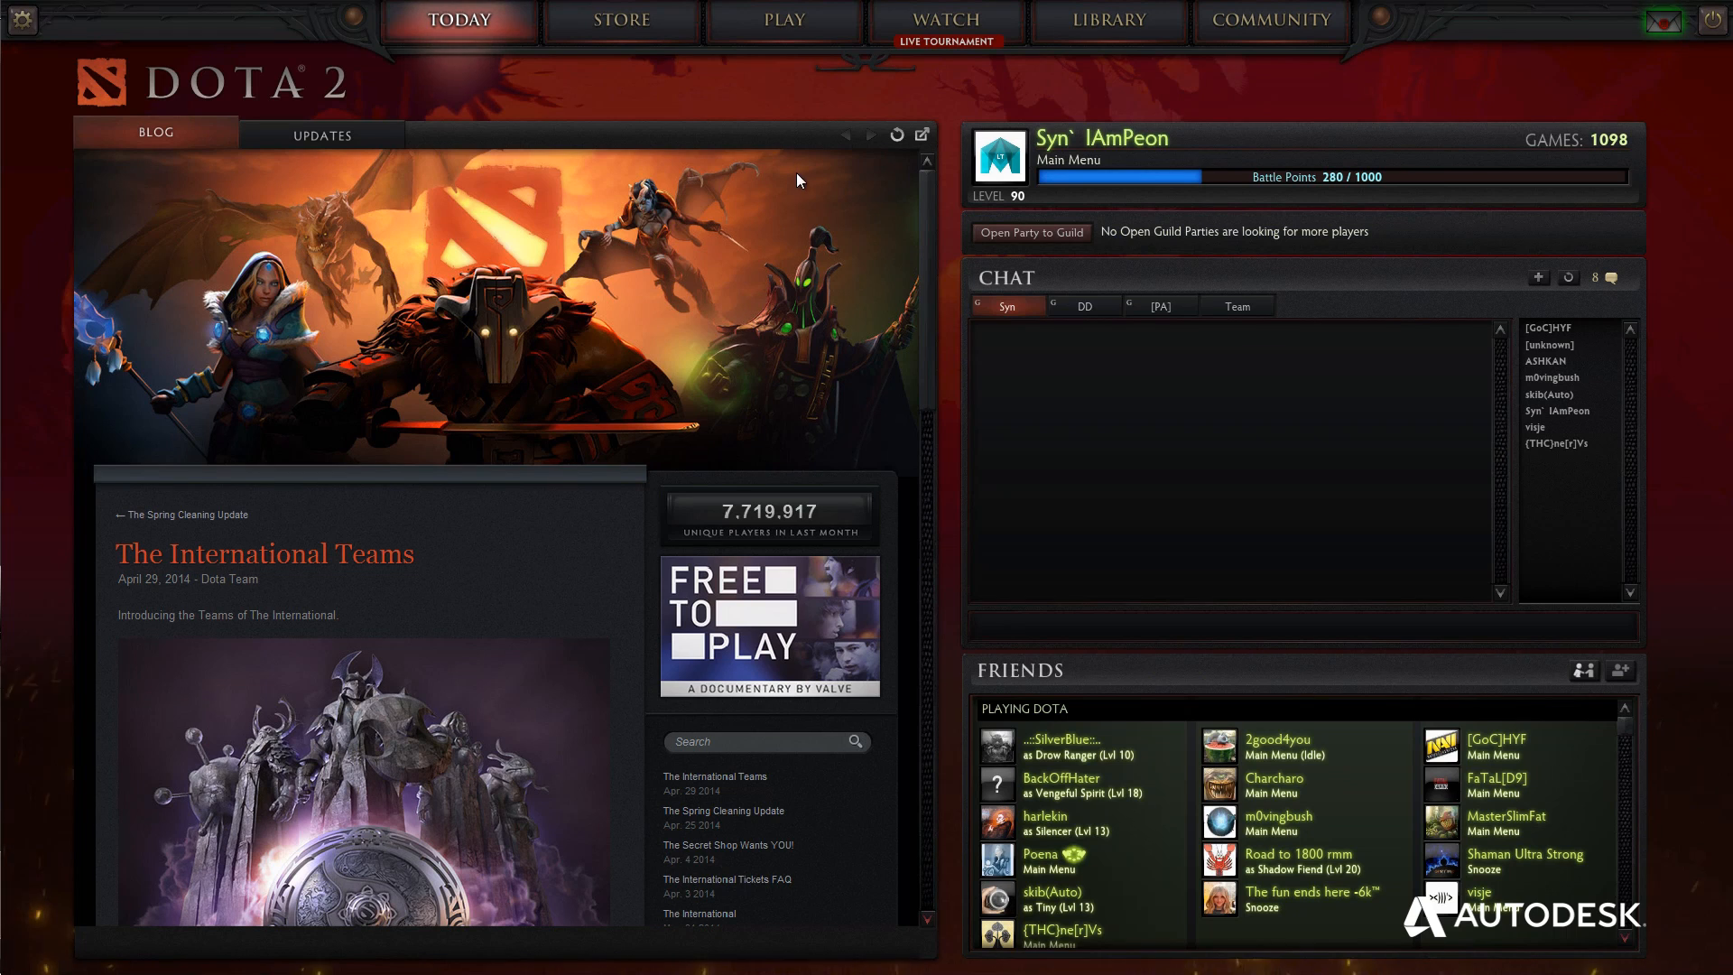
left_click(631, 24)
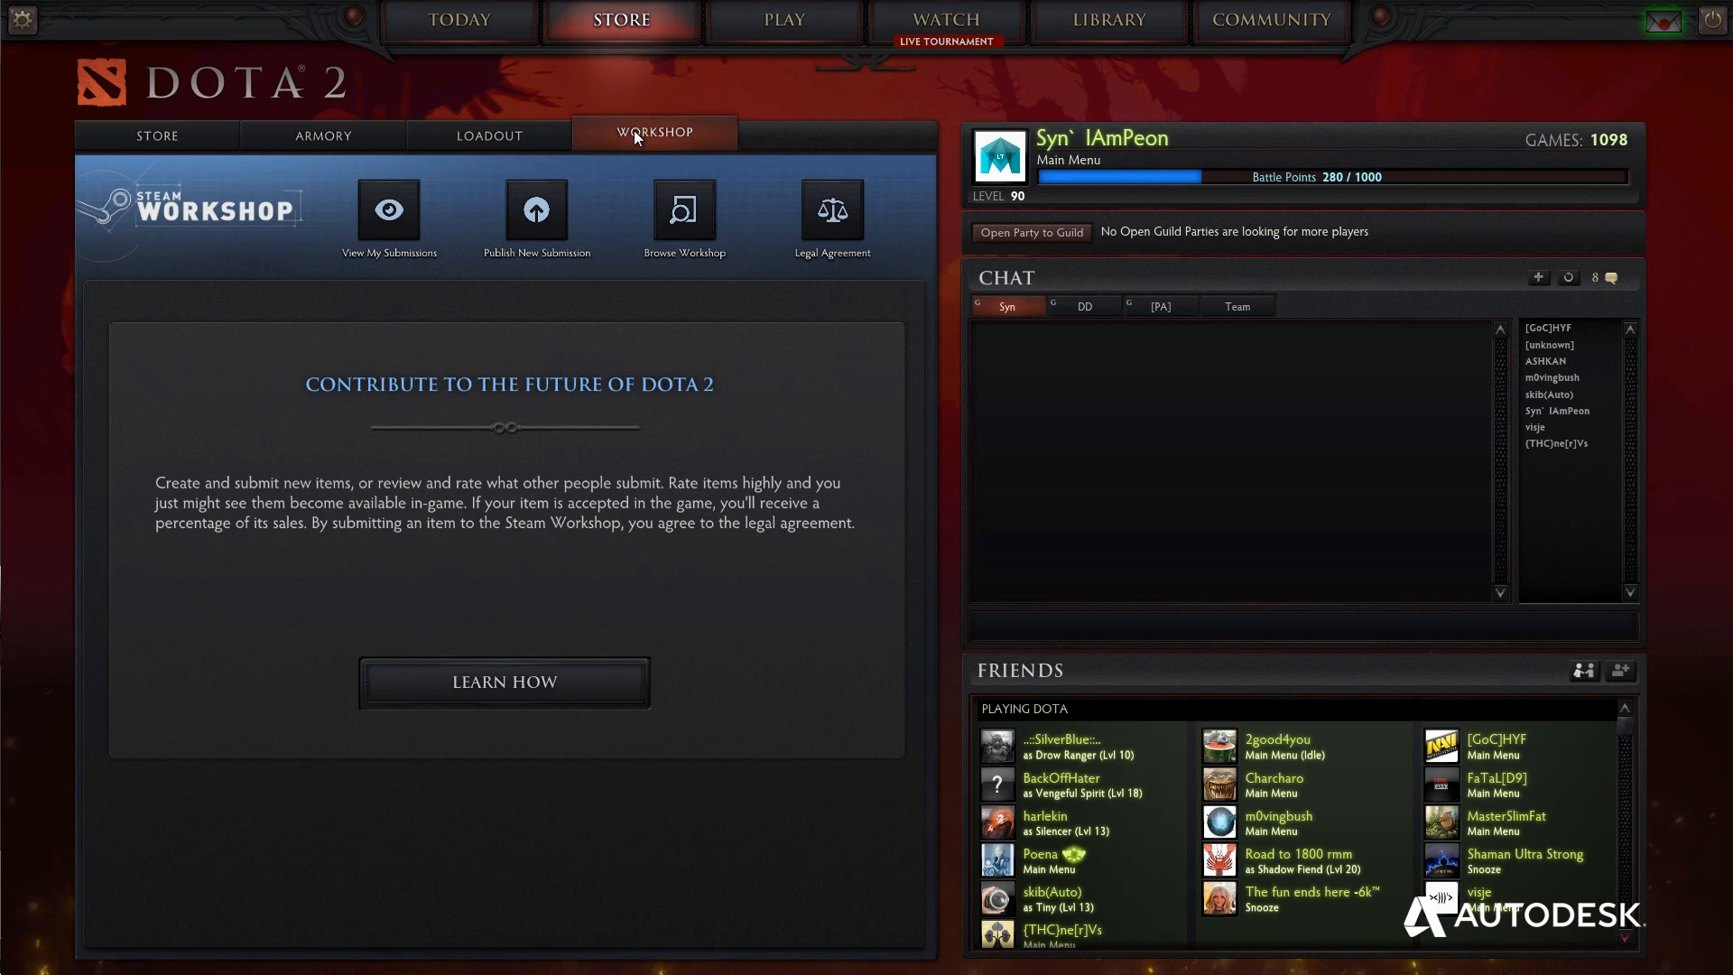
left_click(531, 215)
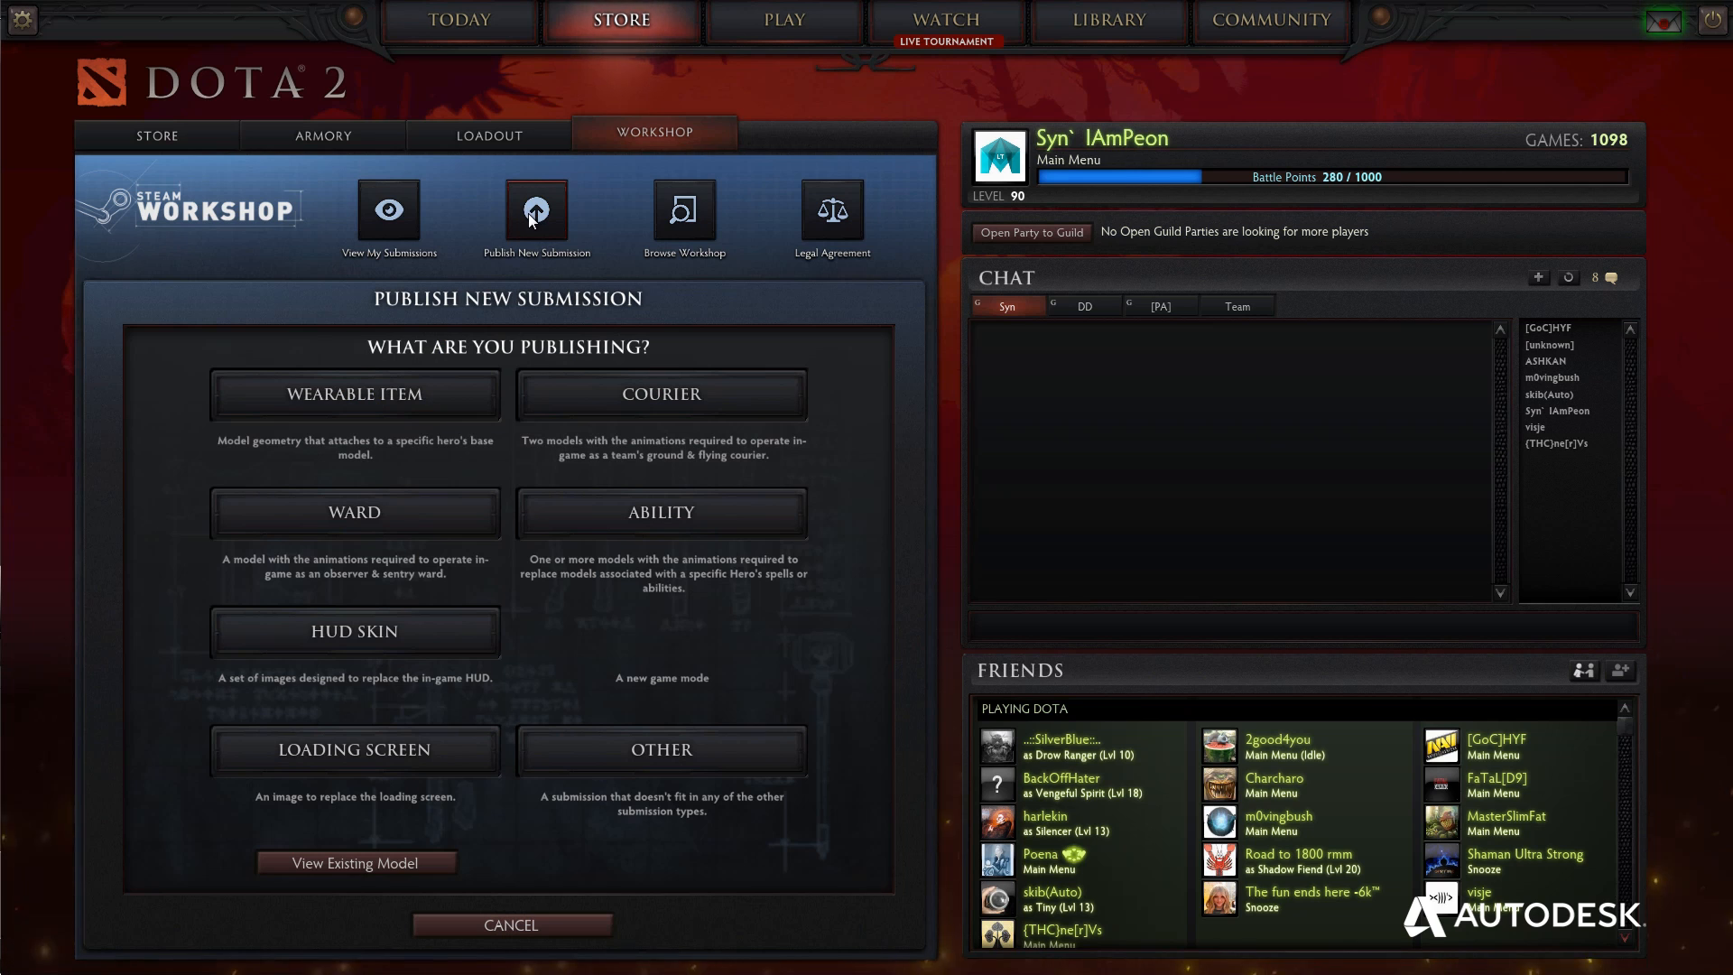
Choose the wearable item submission type, import the exported Medusa Tail Red item, and accept the finished import.
left_click(311, 394)
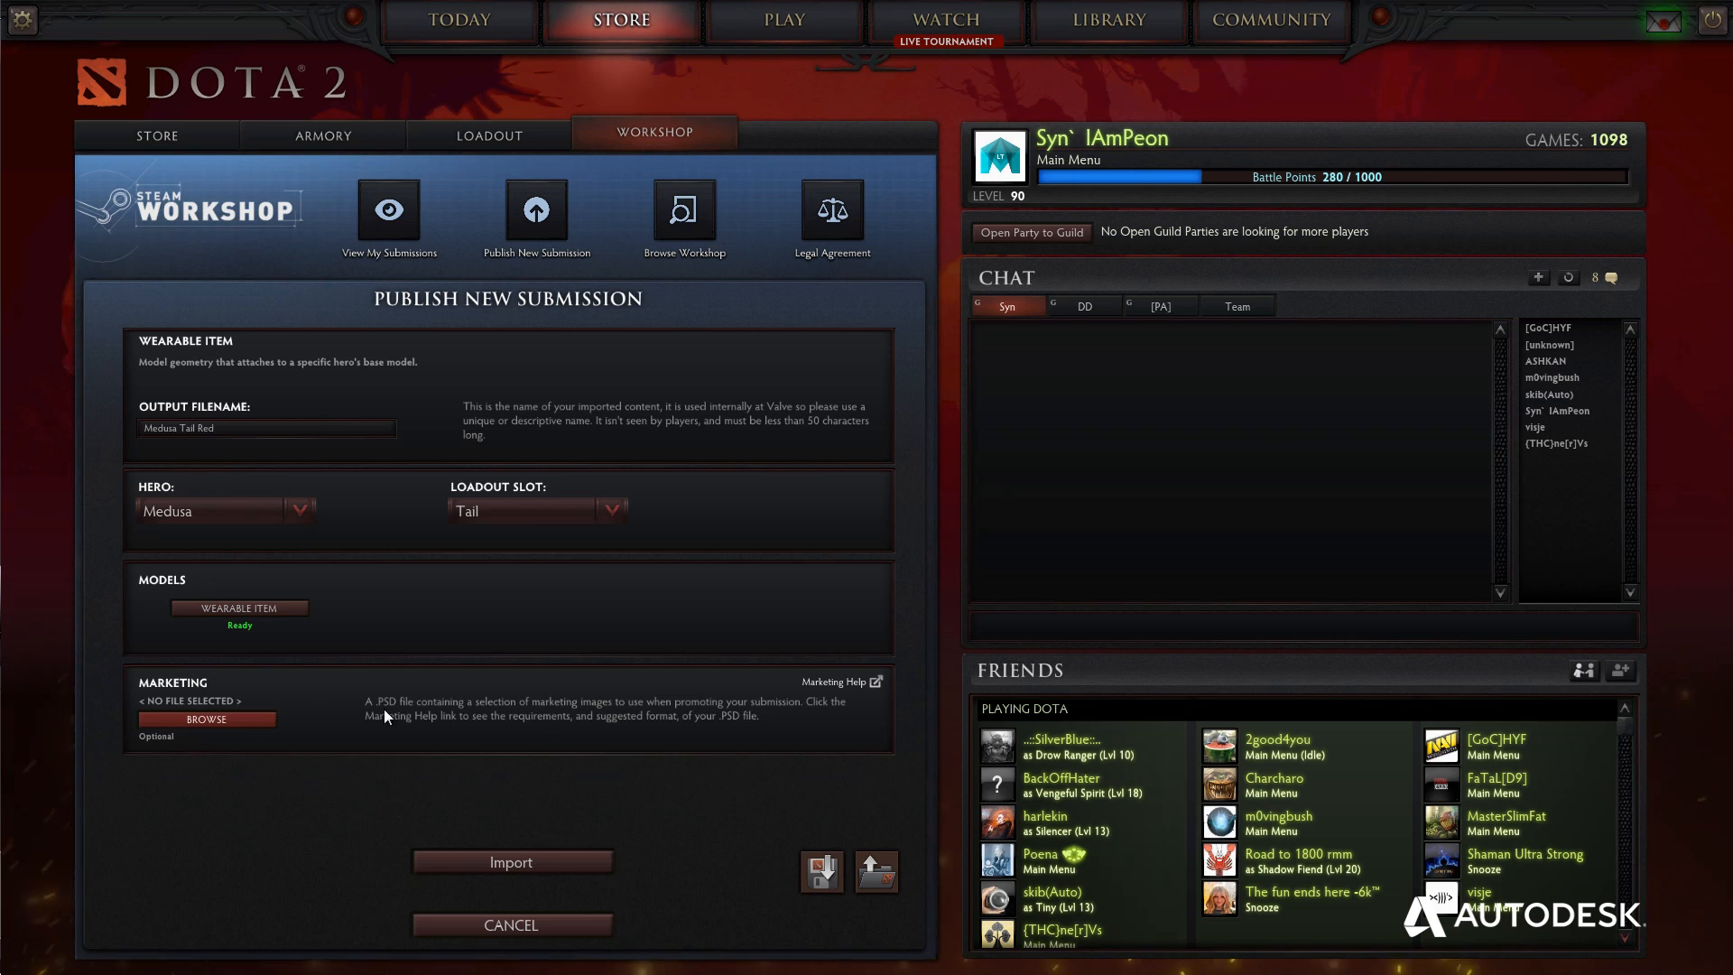
left_click(502, 860)
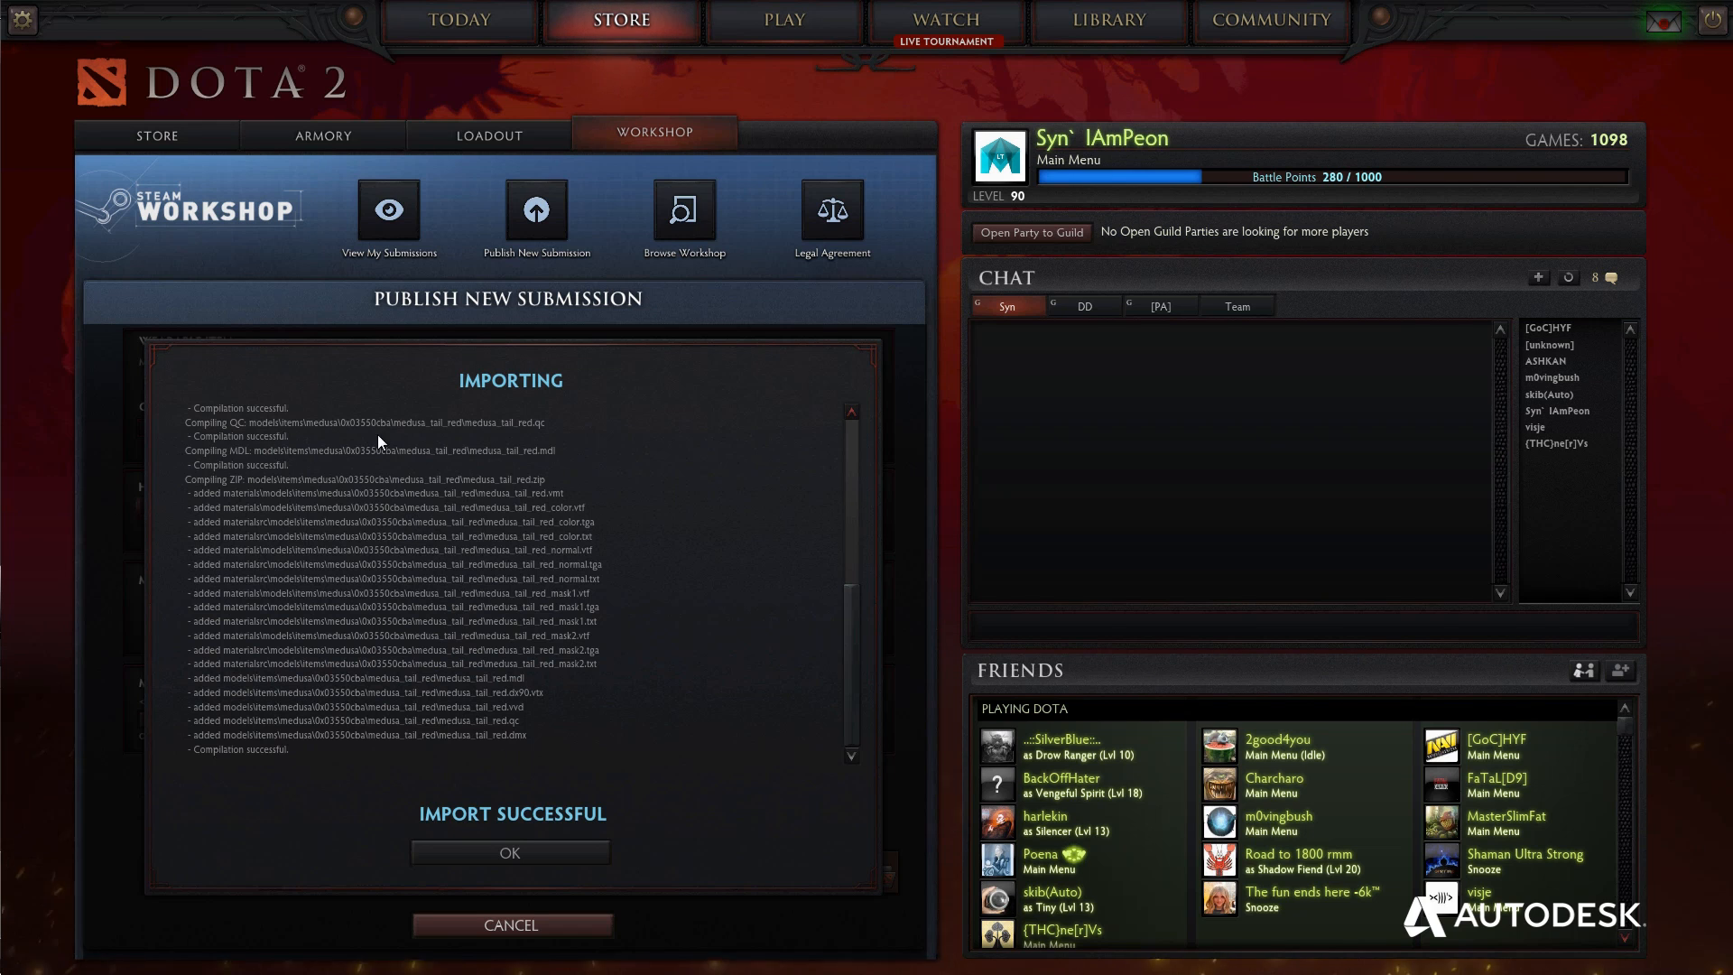
left_click(511, 853)
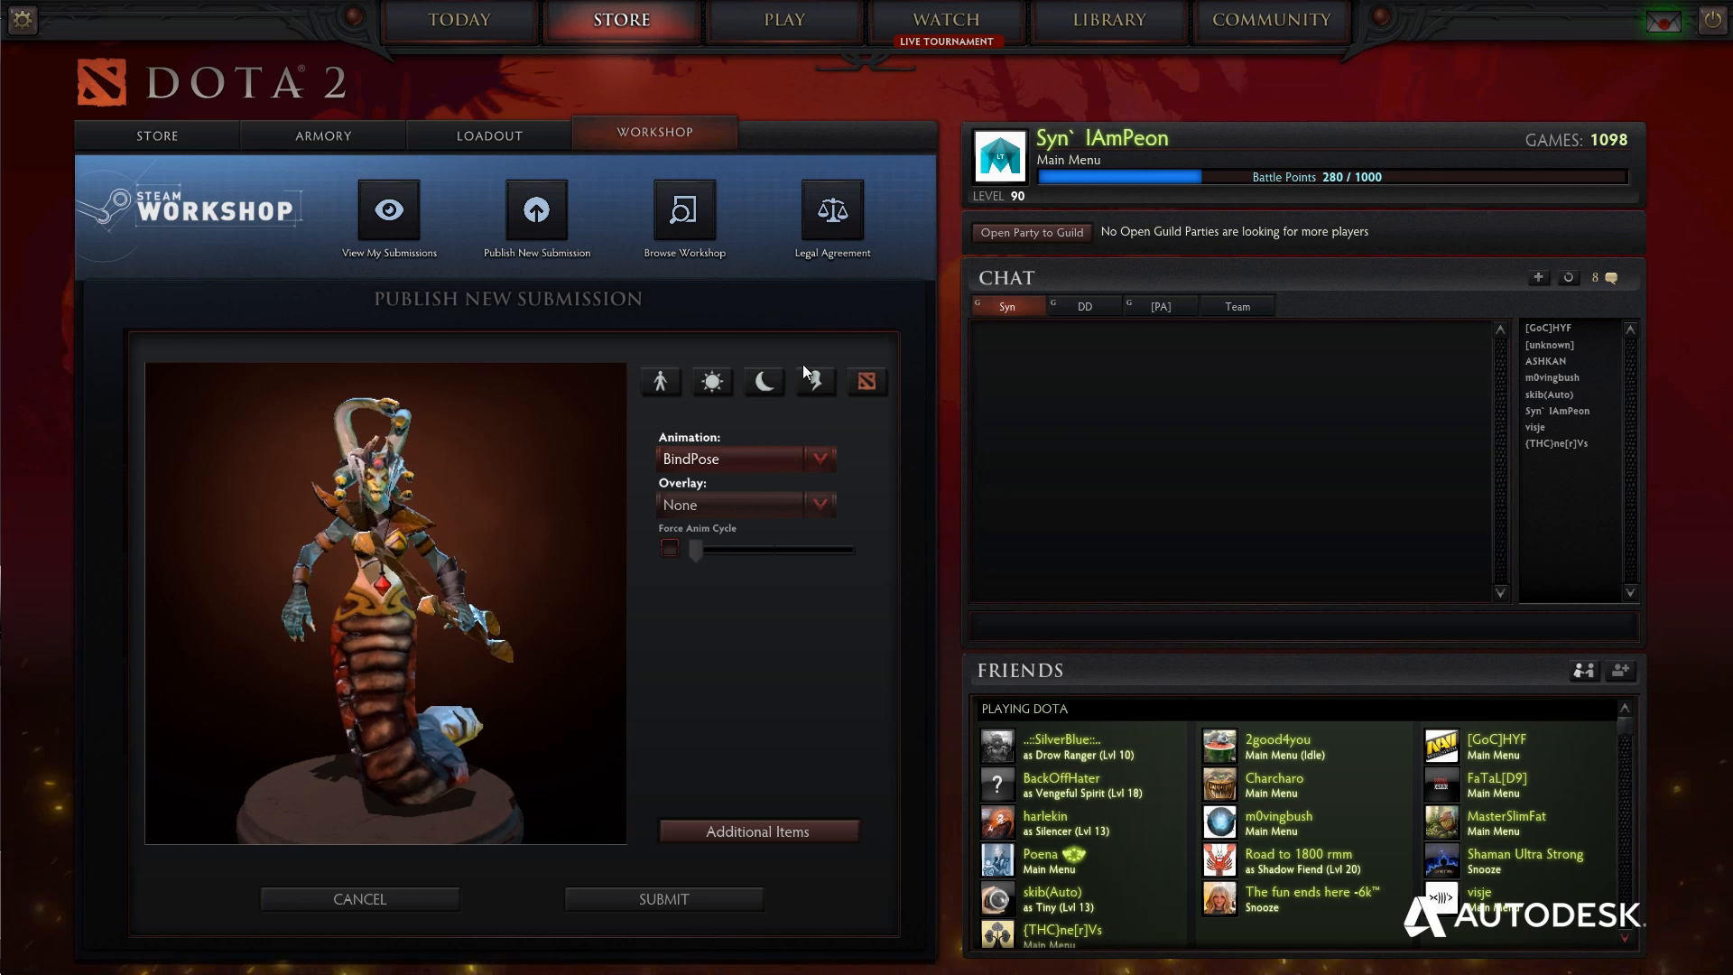
Preview the idle_aggro animation on Medusa, rotating the model to see the tail, and switch to the attack animation.
left_click(715, 459)
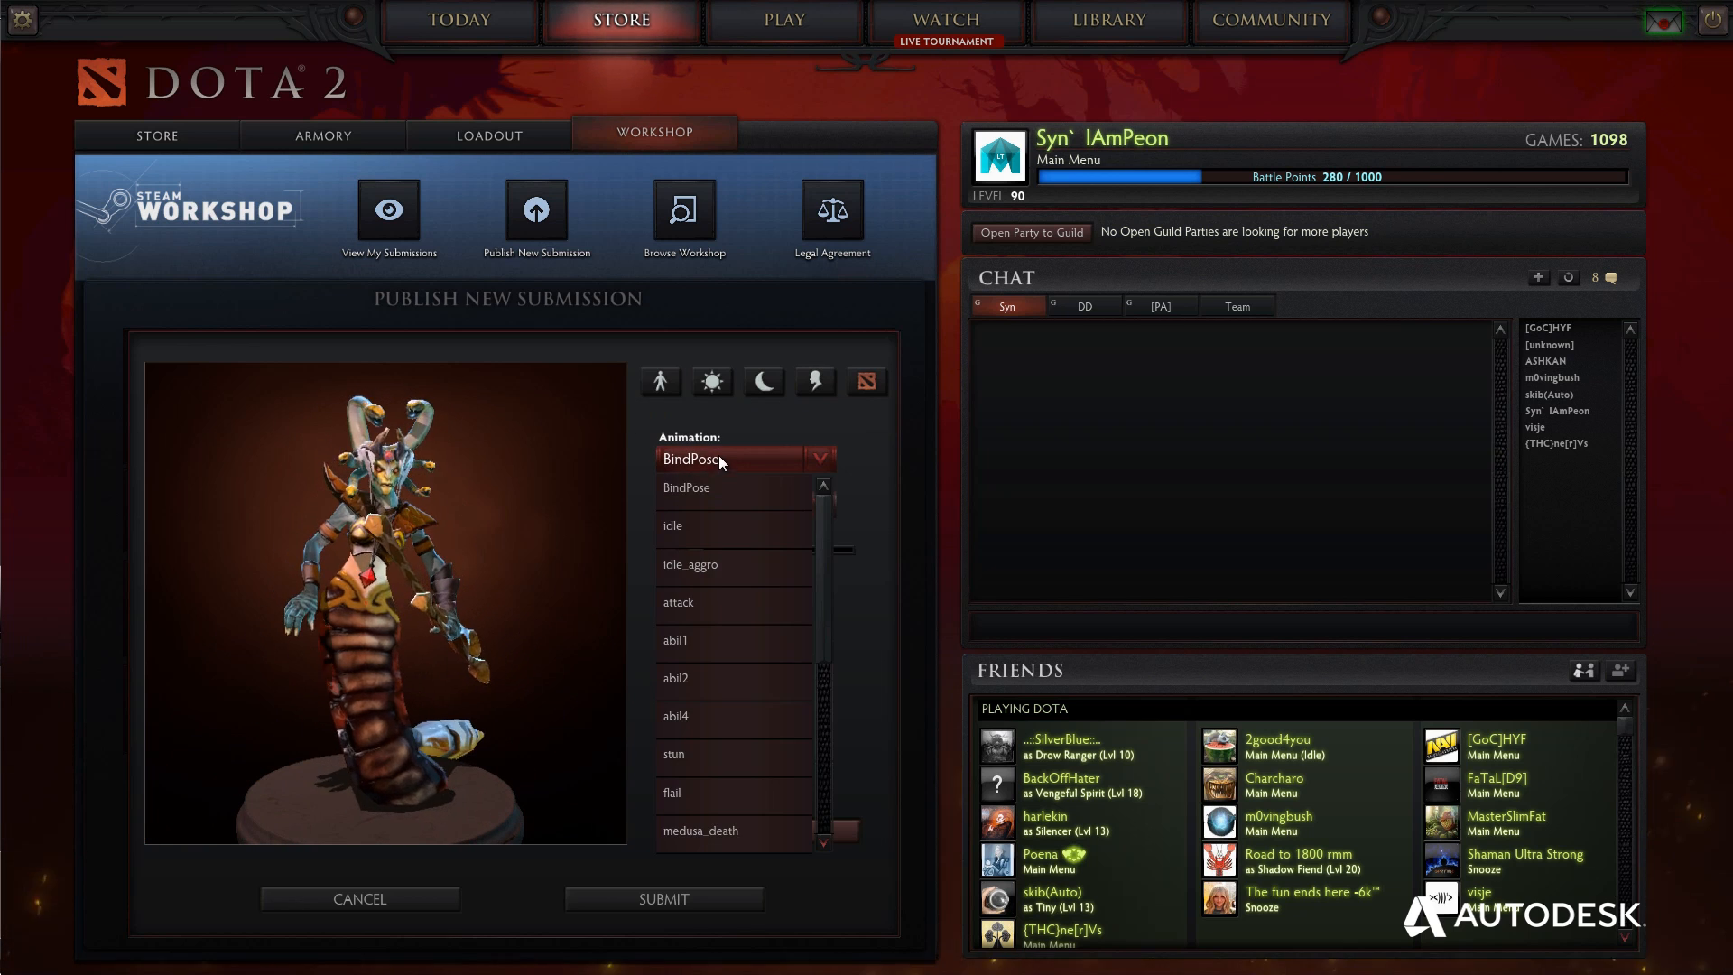
left_click(696, 569)
left_click_drag(273, 669, 419, 641)
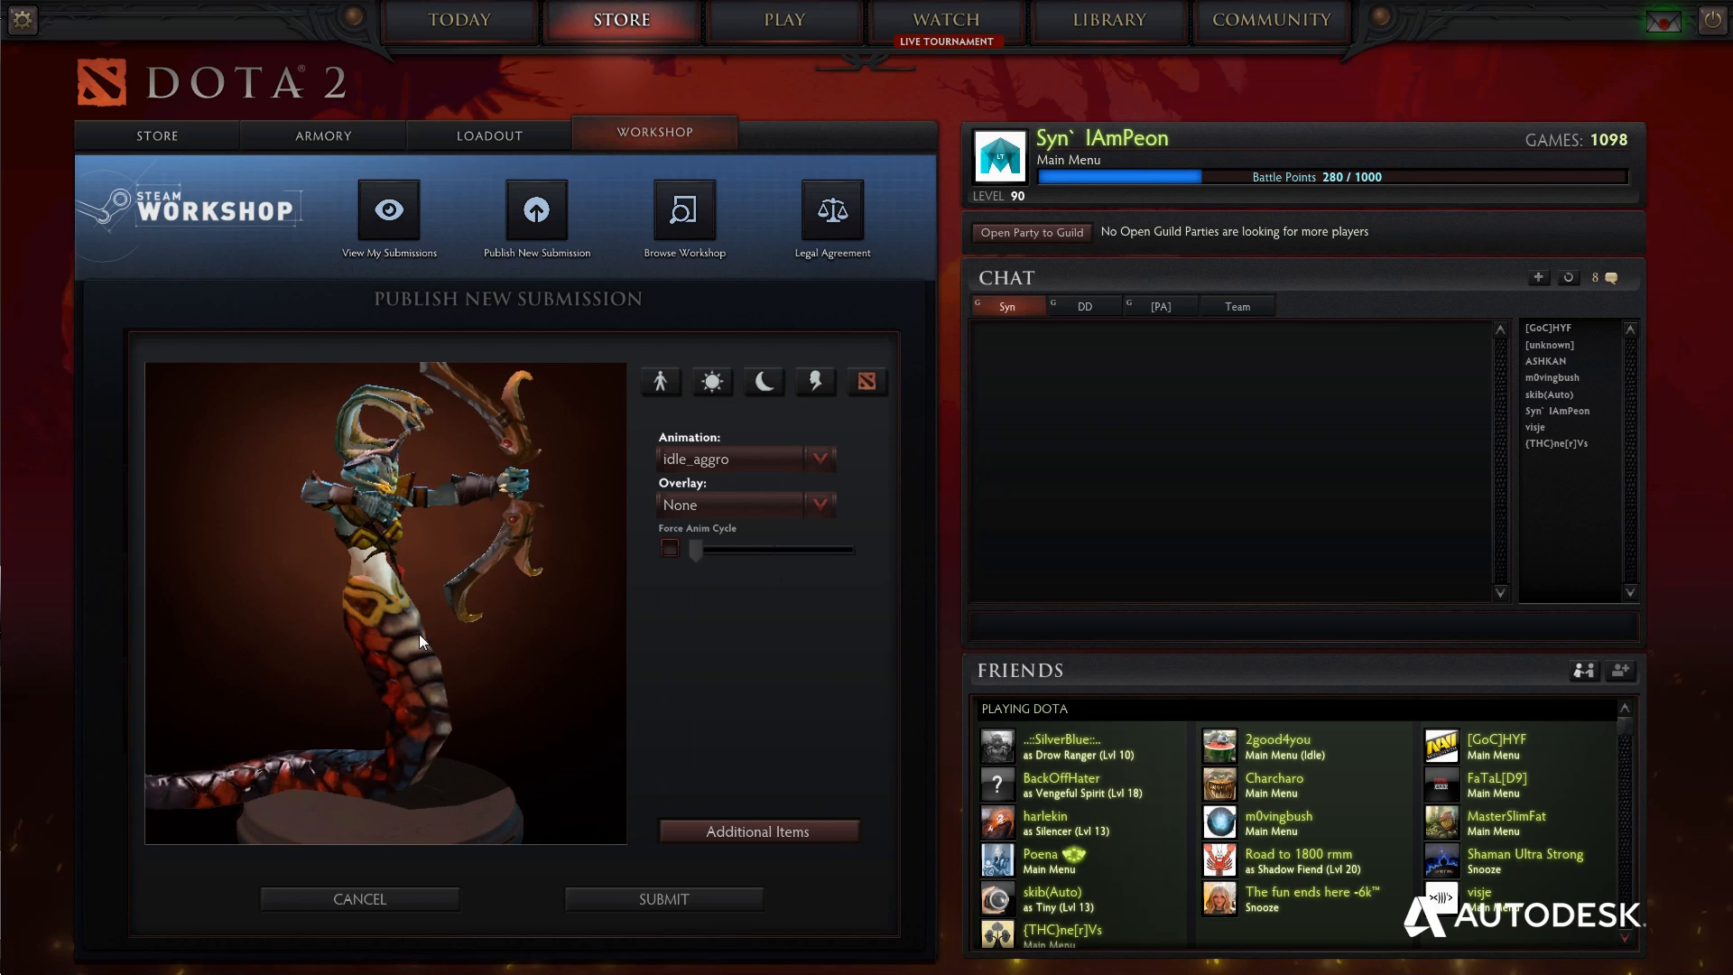
left_click(749, 459)
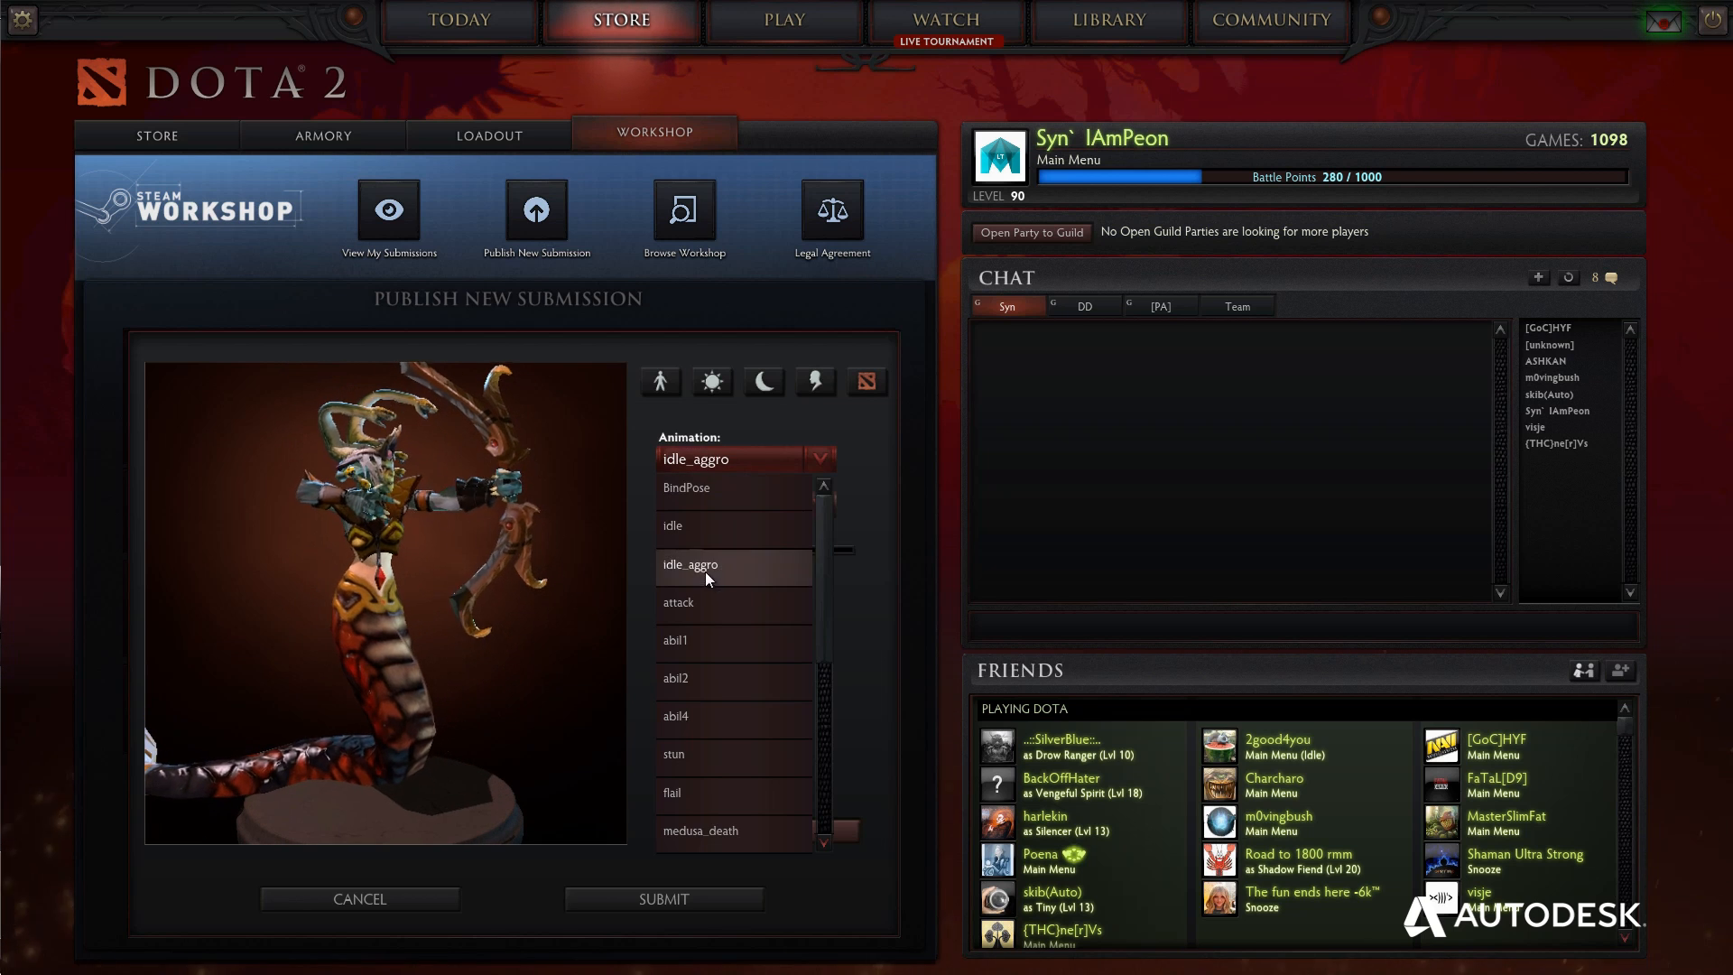
left_click(696, 621)
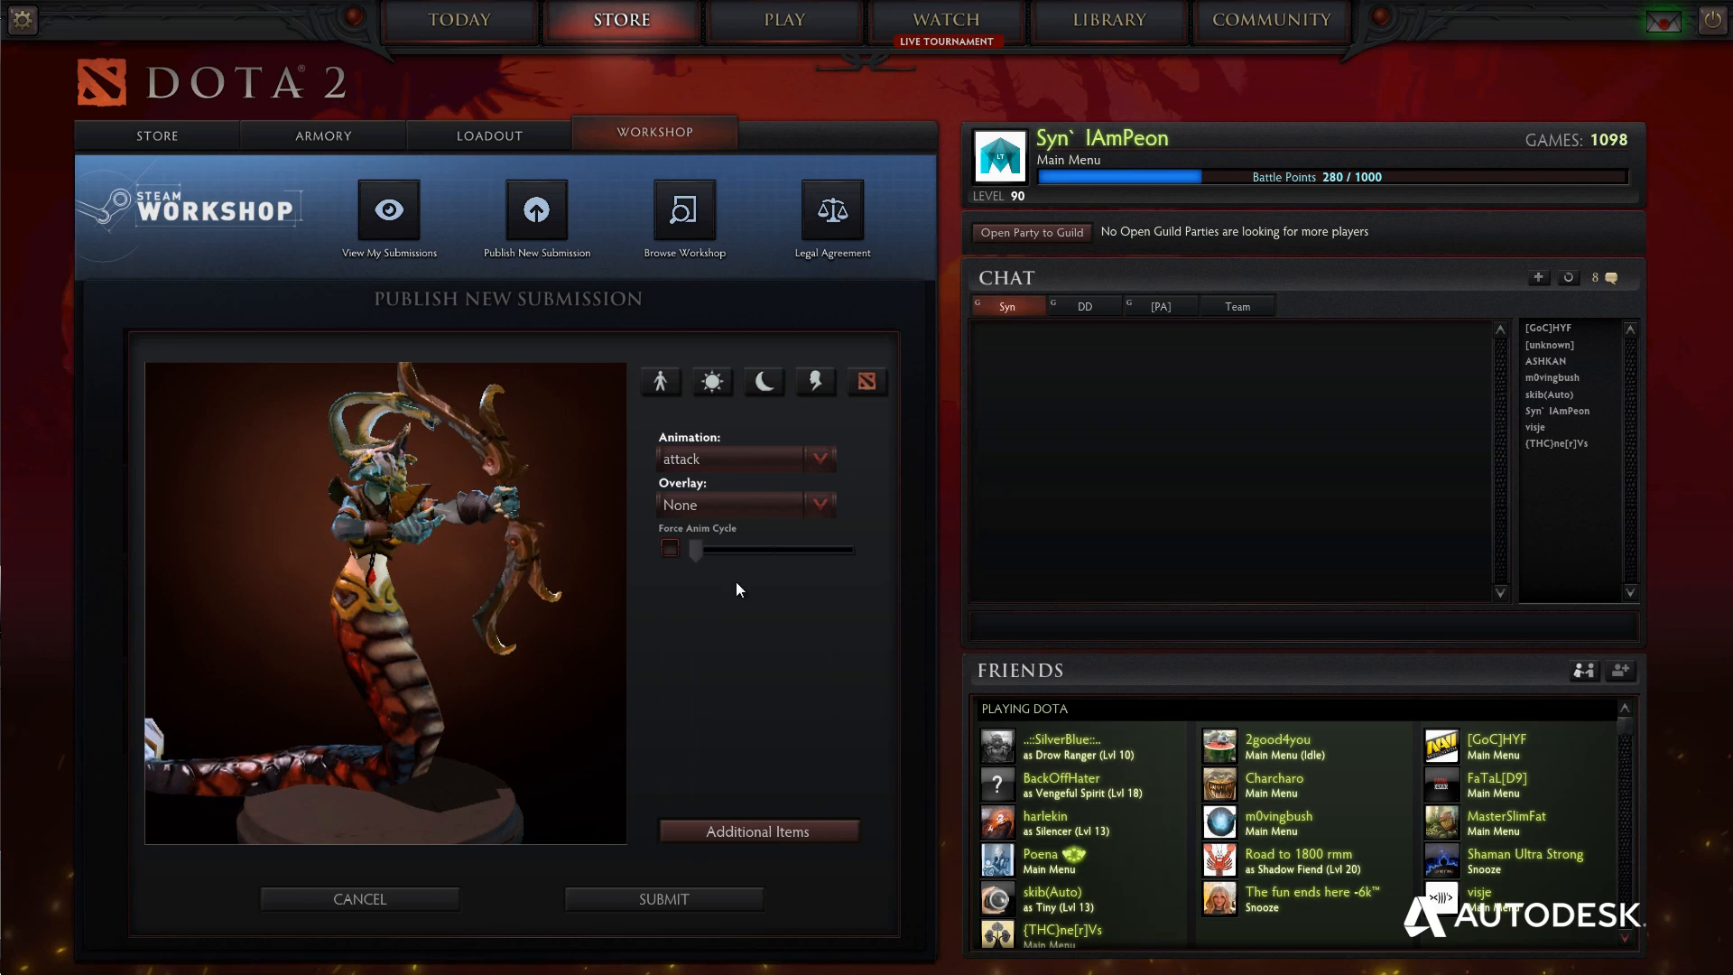
Preview the flail animation on the Medusa model, followed by medusa_death.
left_click(719, 460)
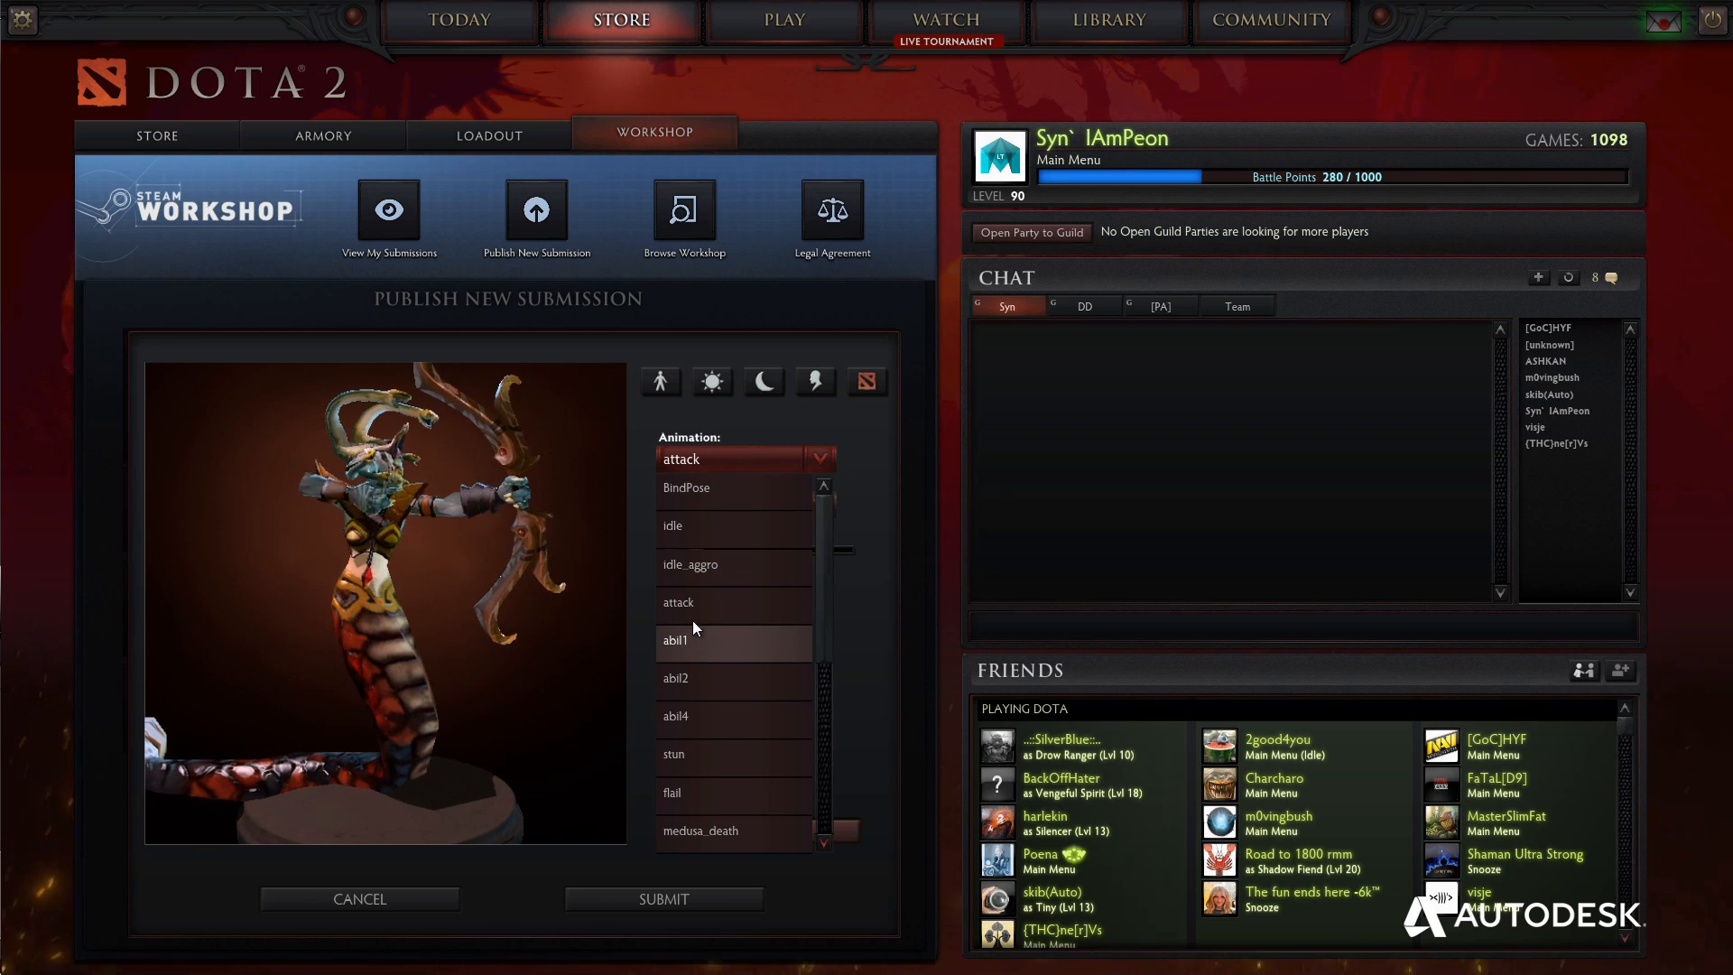
scroll(693, 596, "down", 1)
left_click(672, 753)
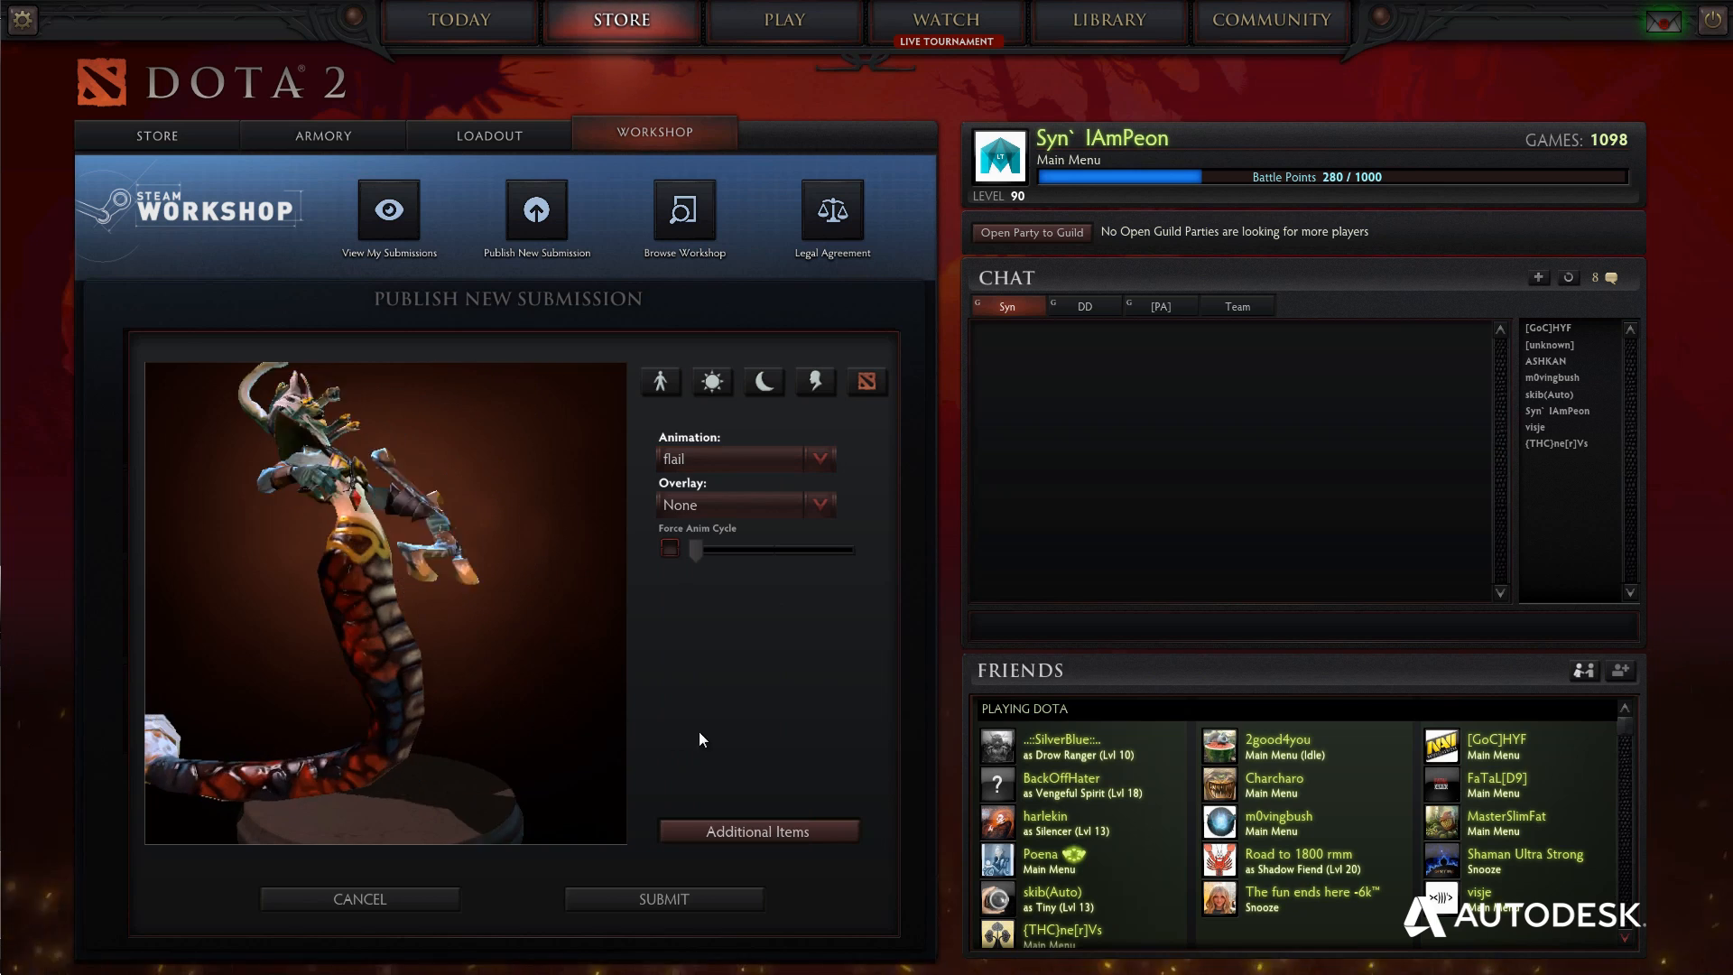
left_click(715, 461)
left_click(714, 798)
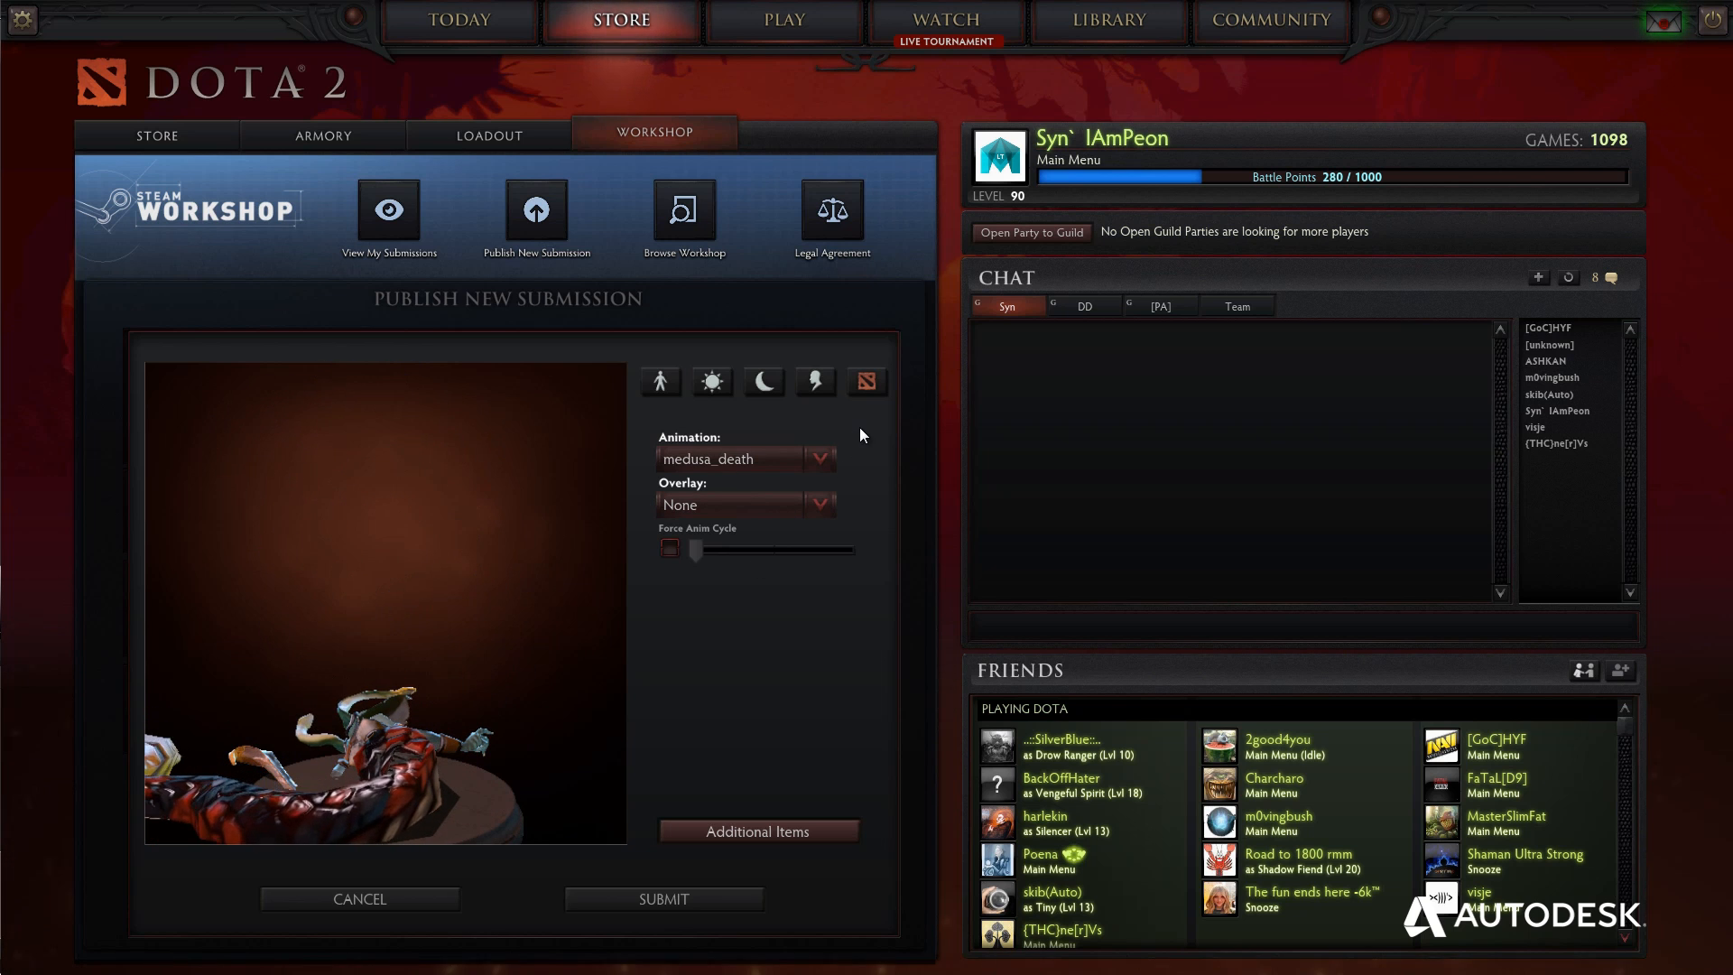
Test the submission in-game on a local server, picking Medusa as the hero and entering the match.
left_click(868, 382)
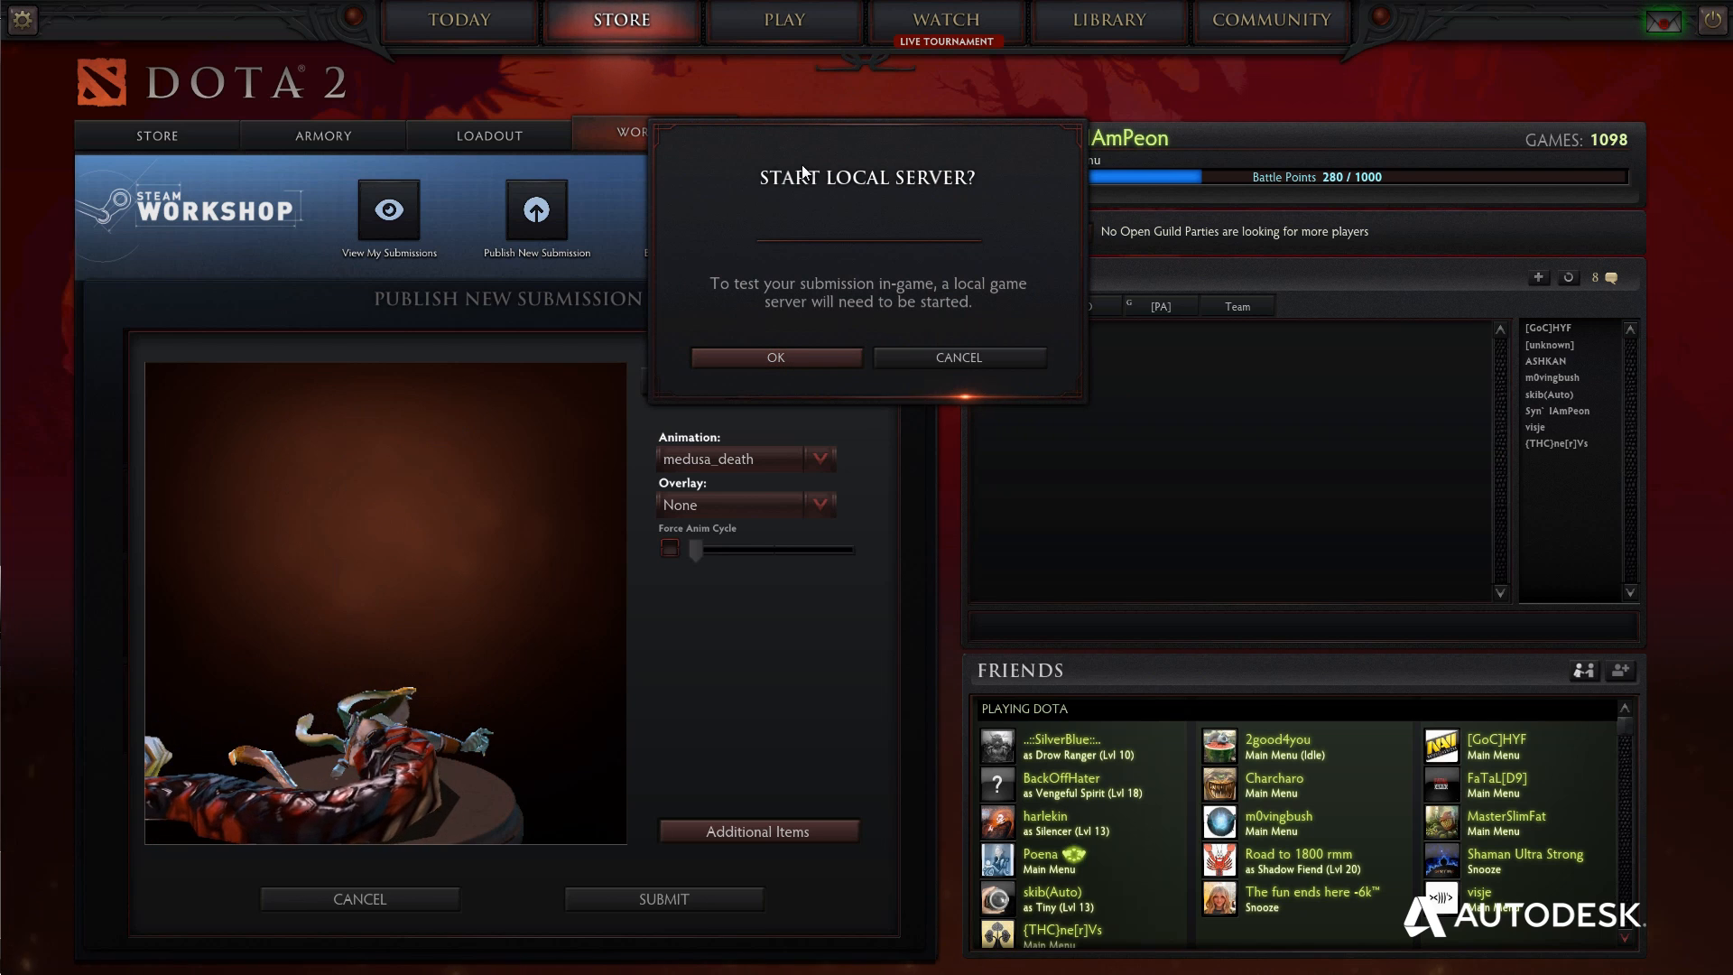
left_click(808, 359)
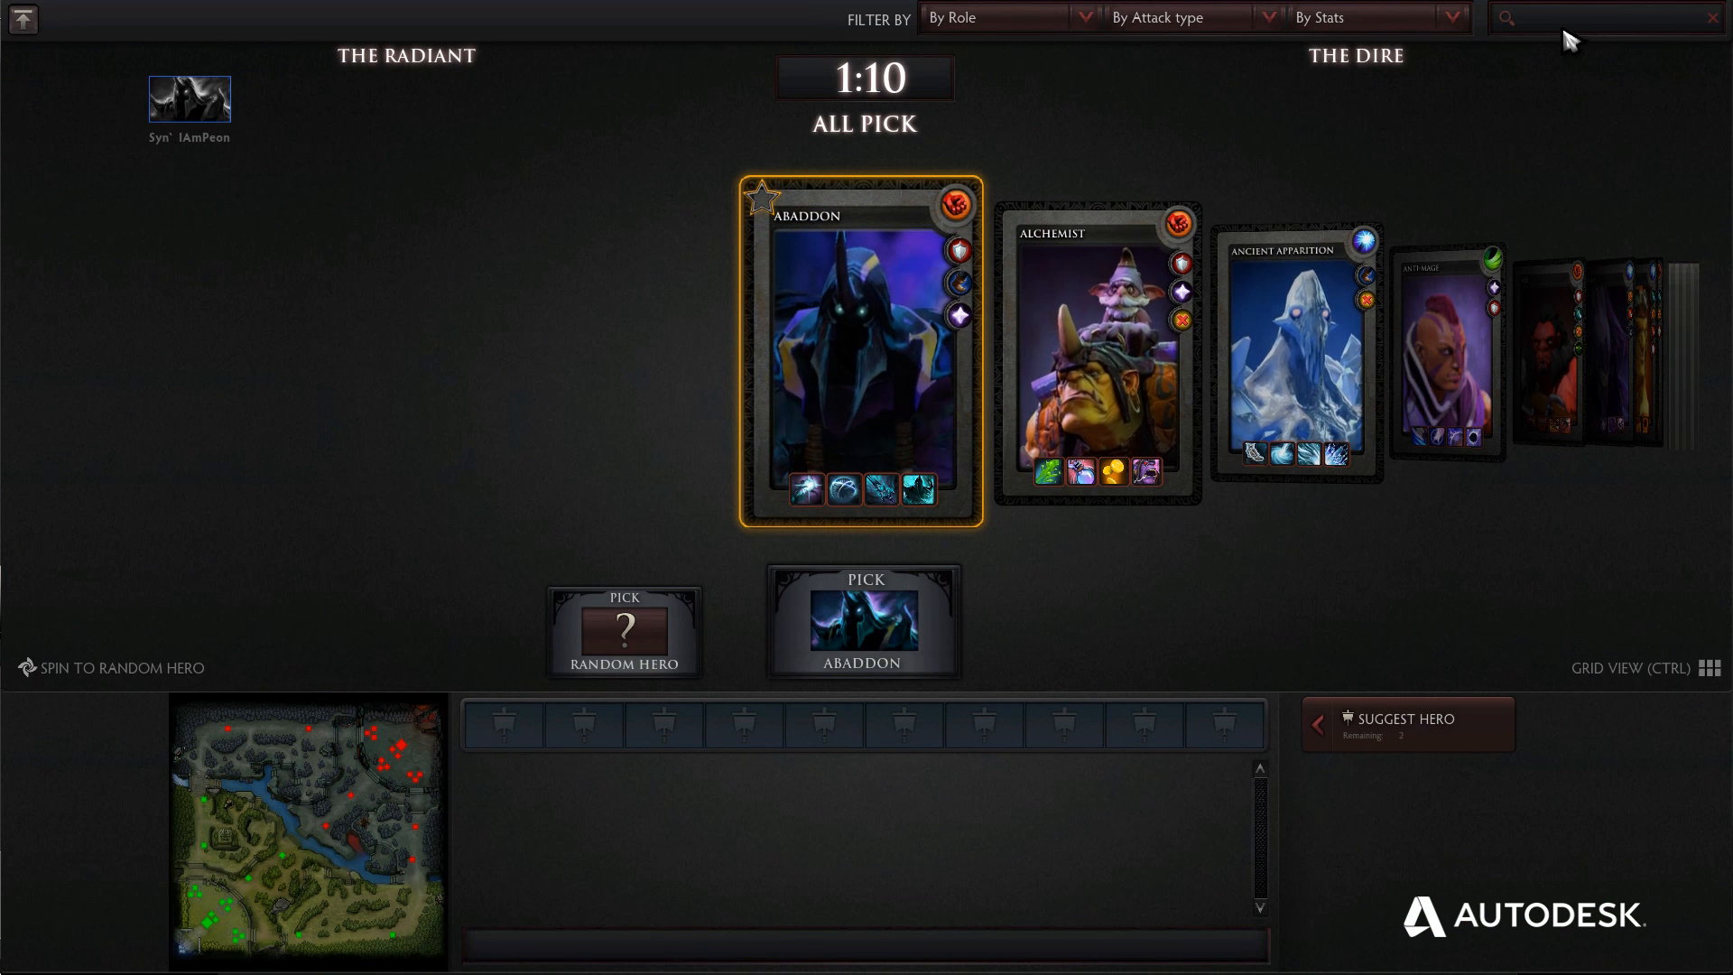
type("Medusa")
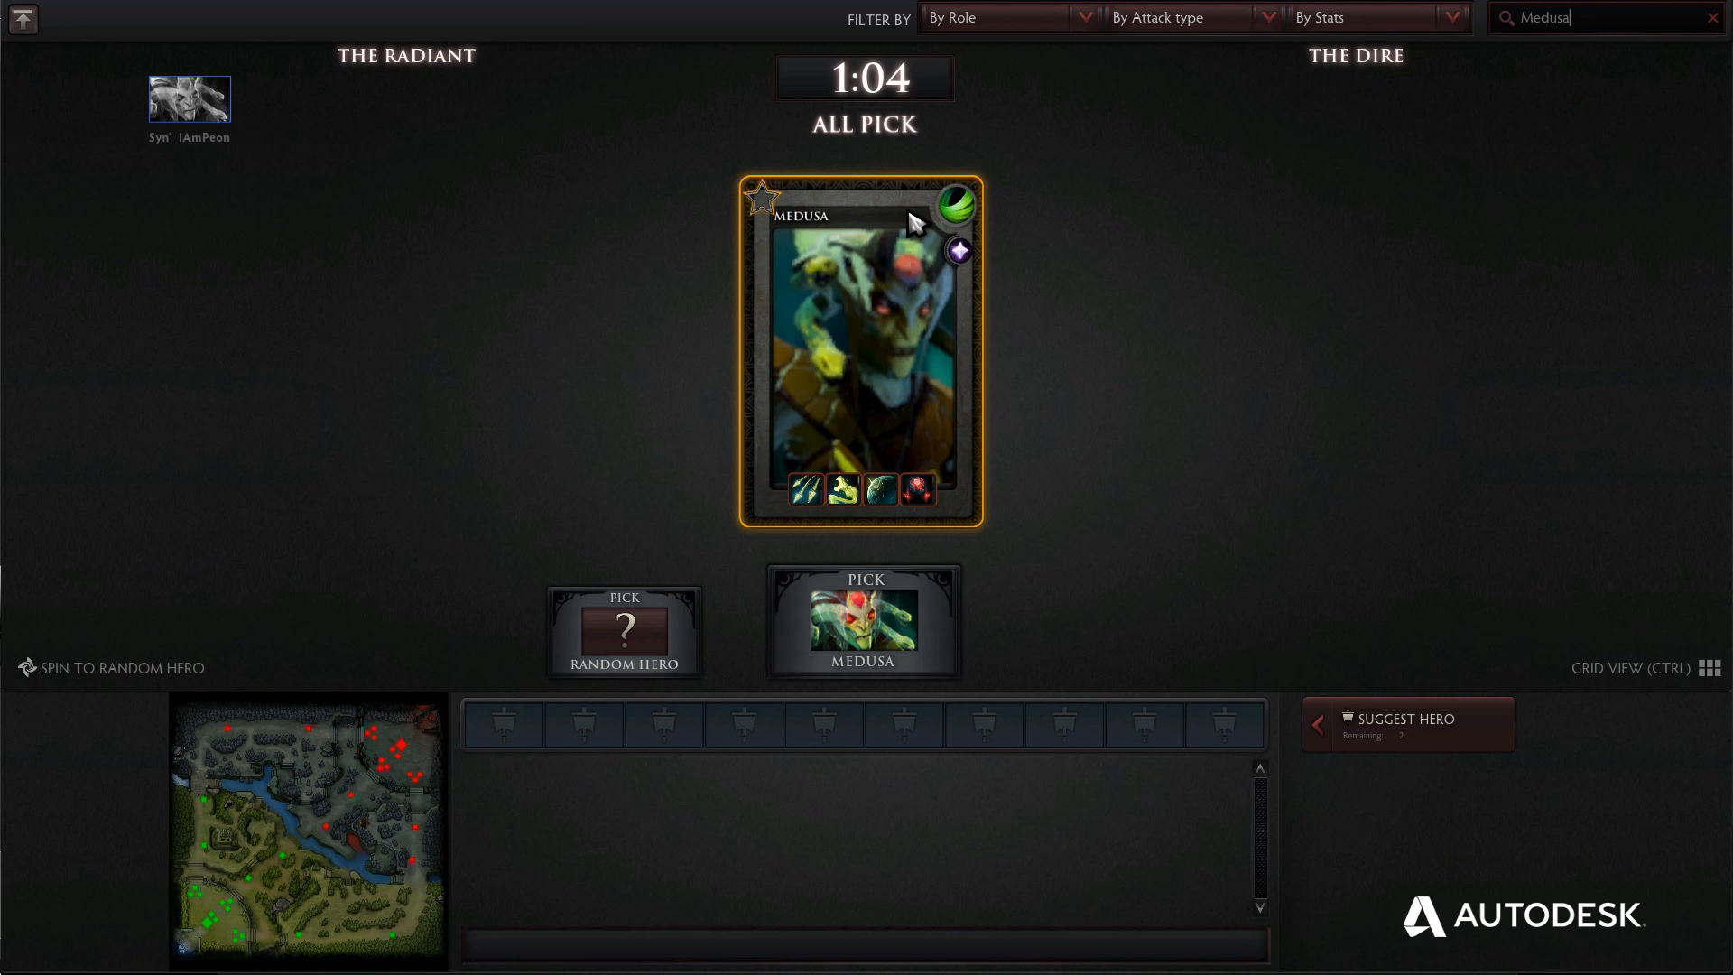
left_click(890, 637)
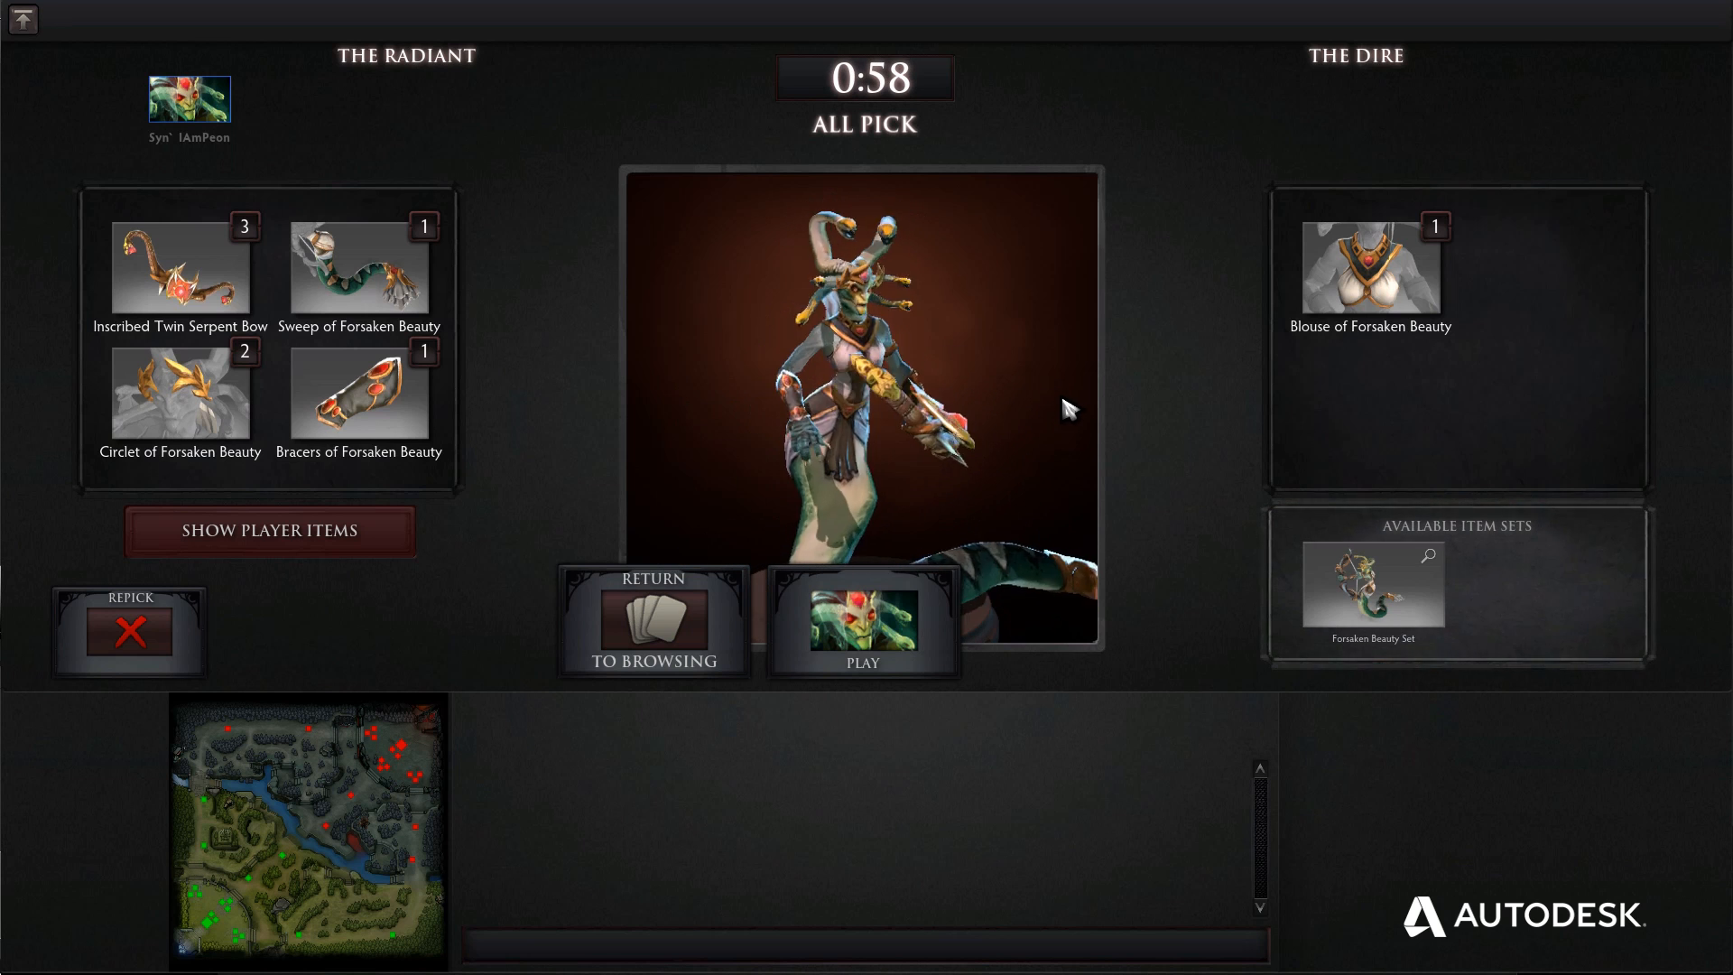
left_click(862, 623)
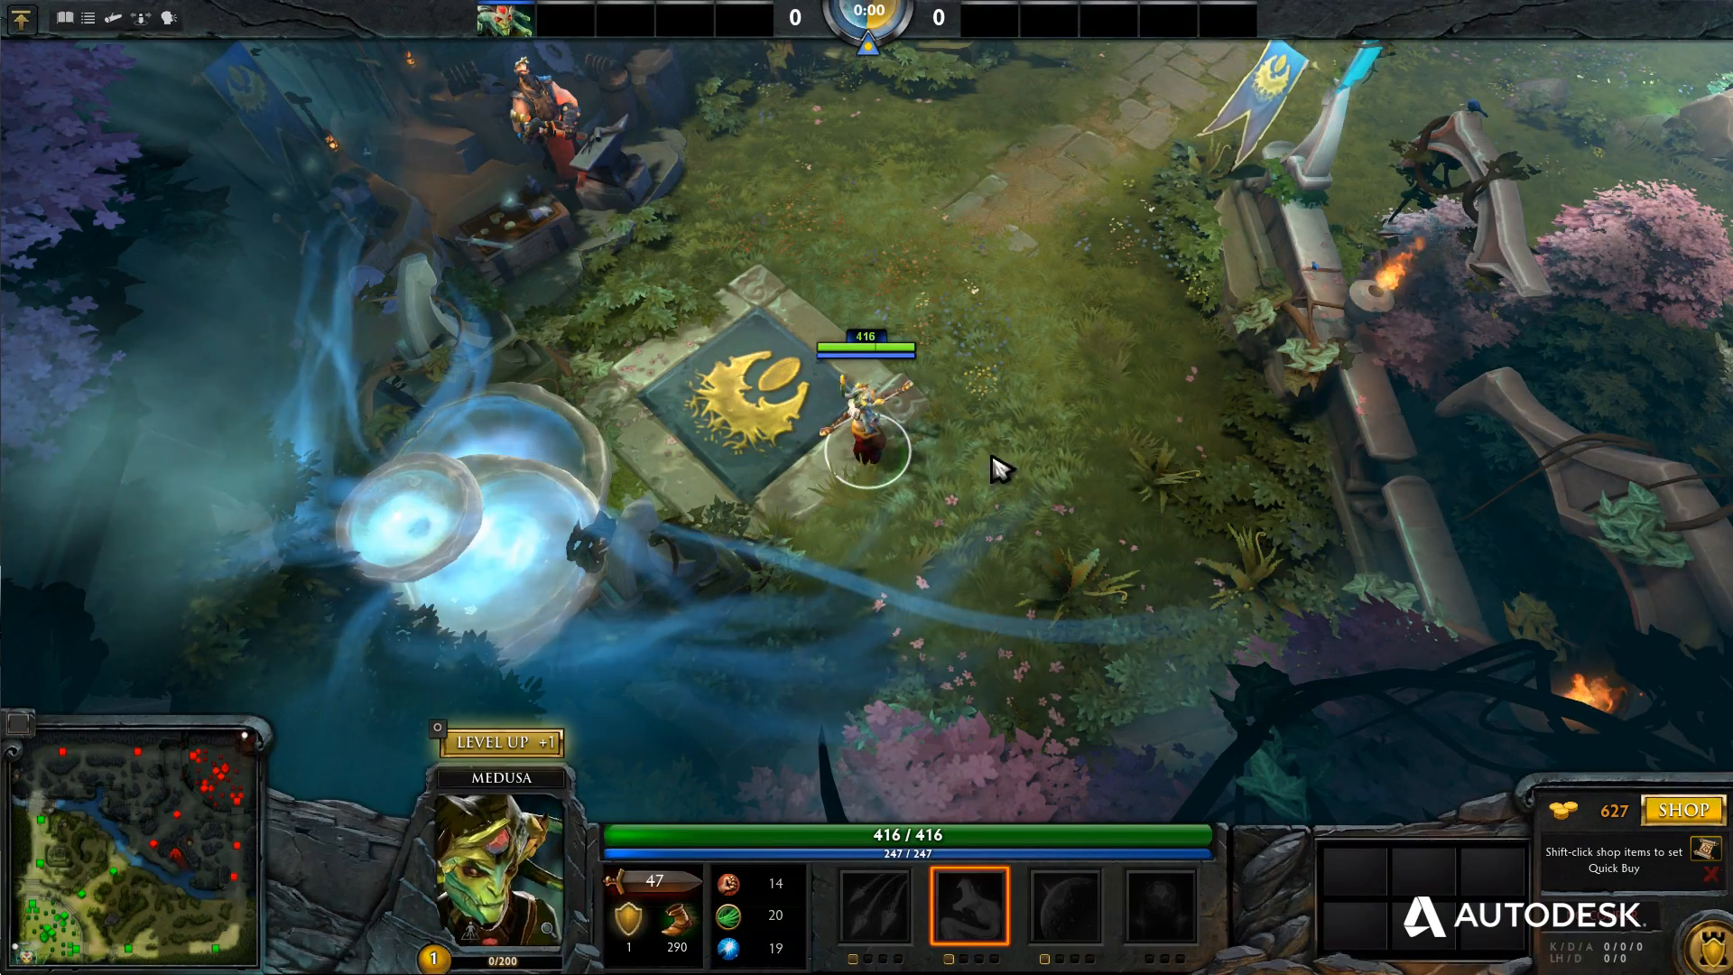
Walk Medusa from the starting area through the Radiant base to the paving above the stone steps, observing the tail's movement.
right_click(980, 167)
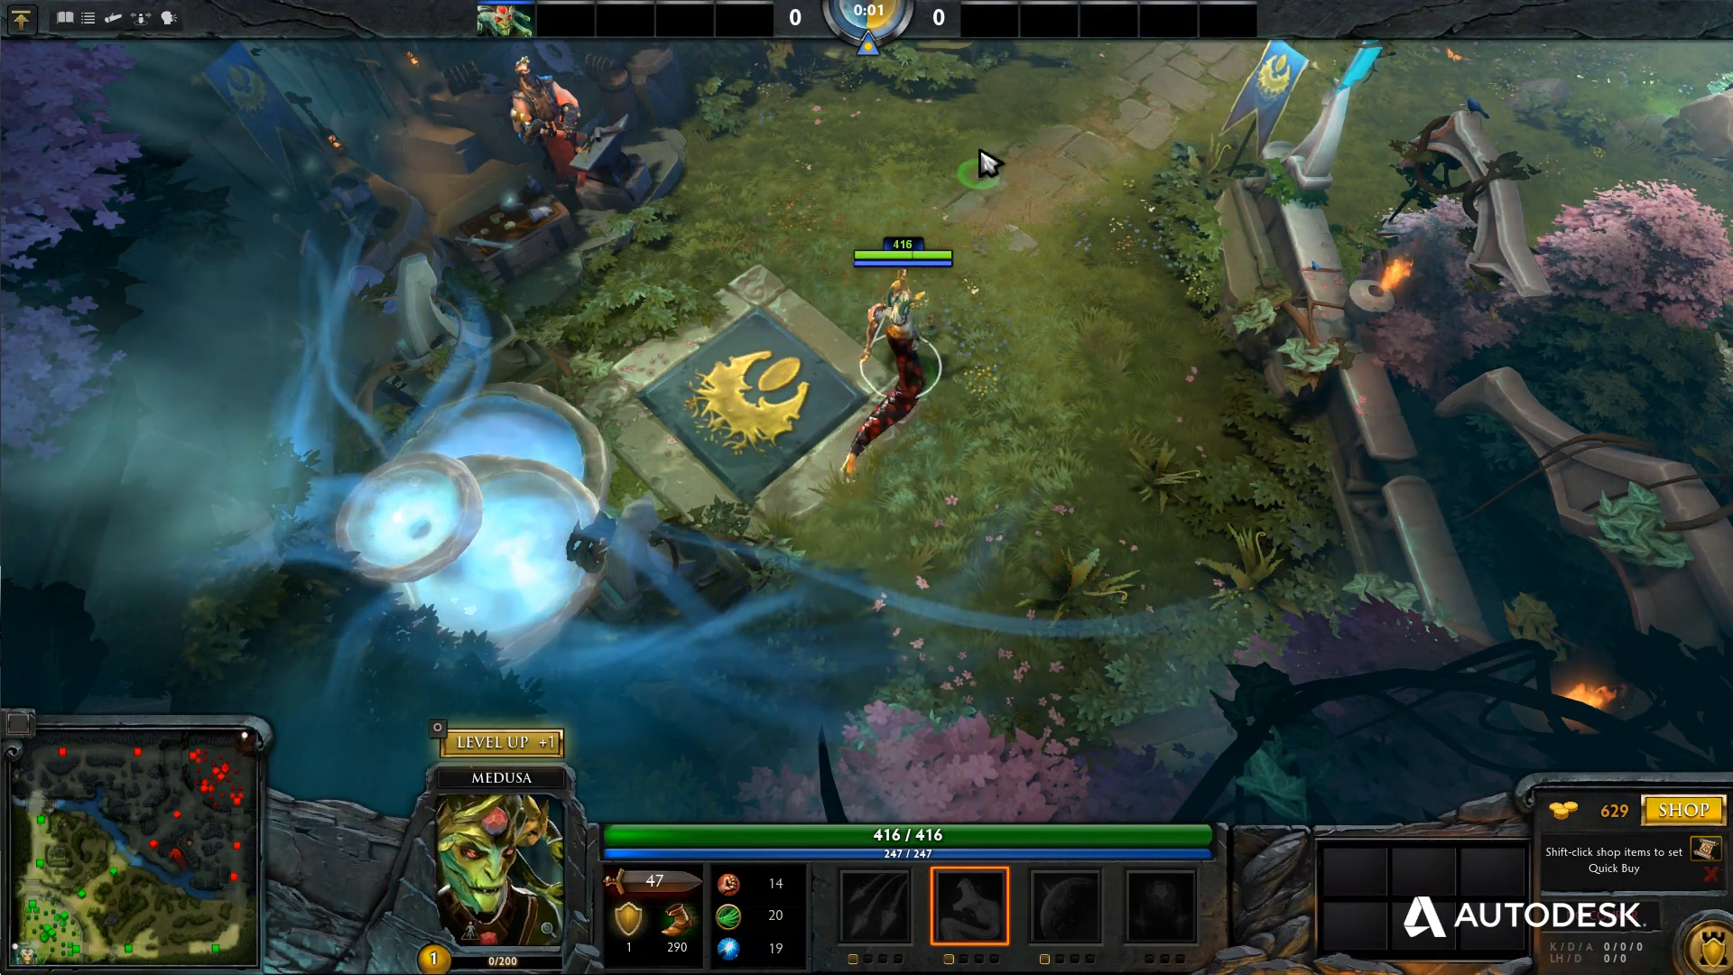
mouse_move(1300, 2)
mouse_move(1730, 325)
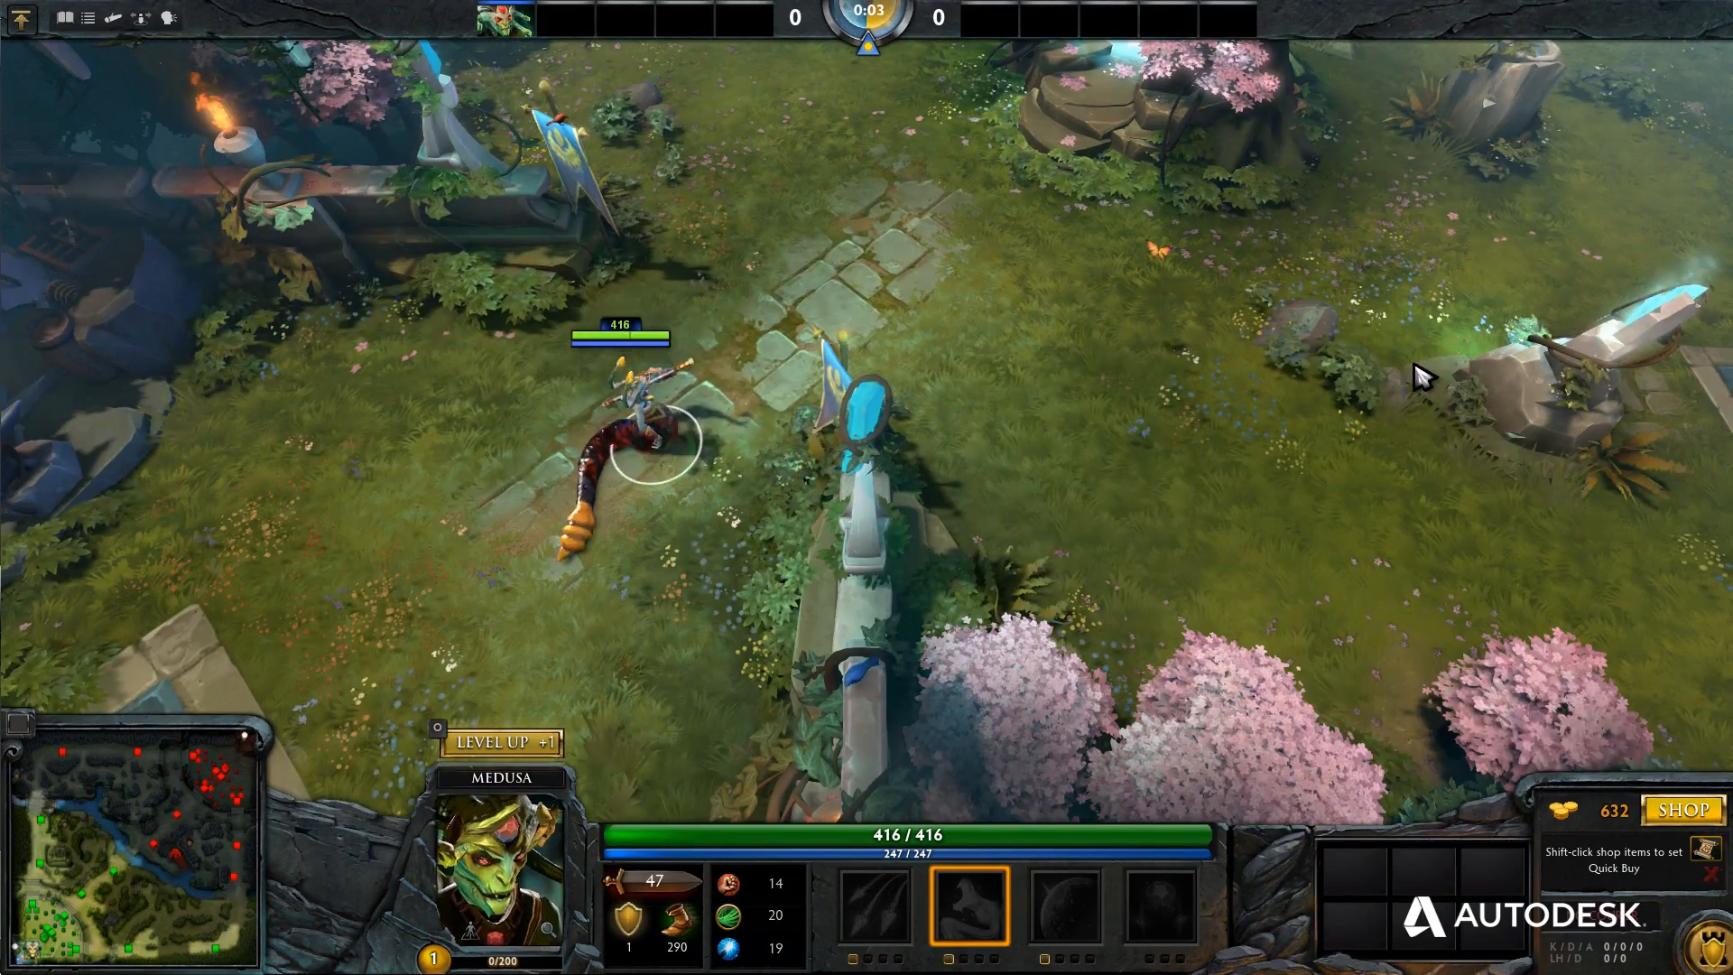
right_click(1412, 366)
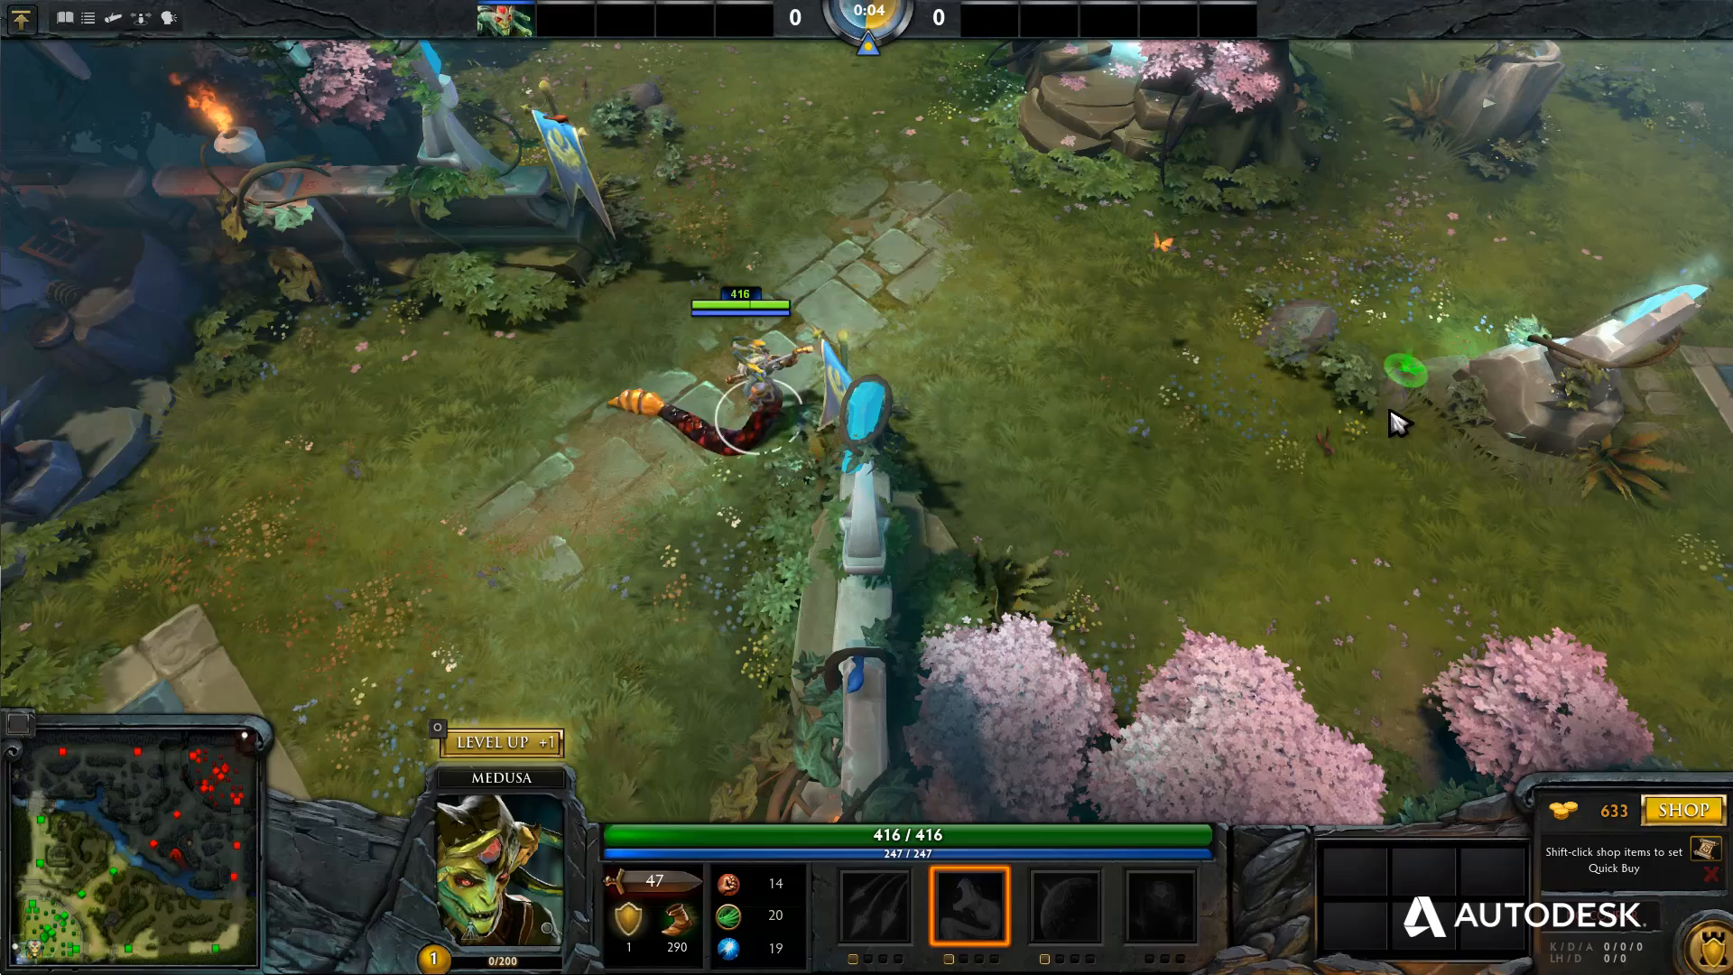
right_click(1471, 221)
mouse_move(1731, 199)
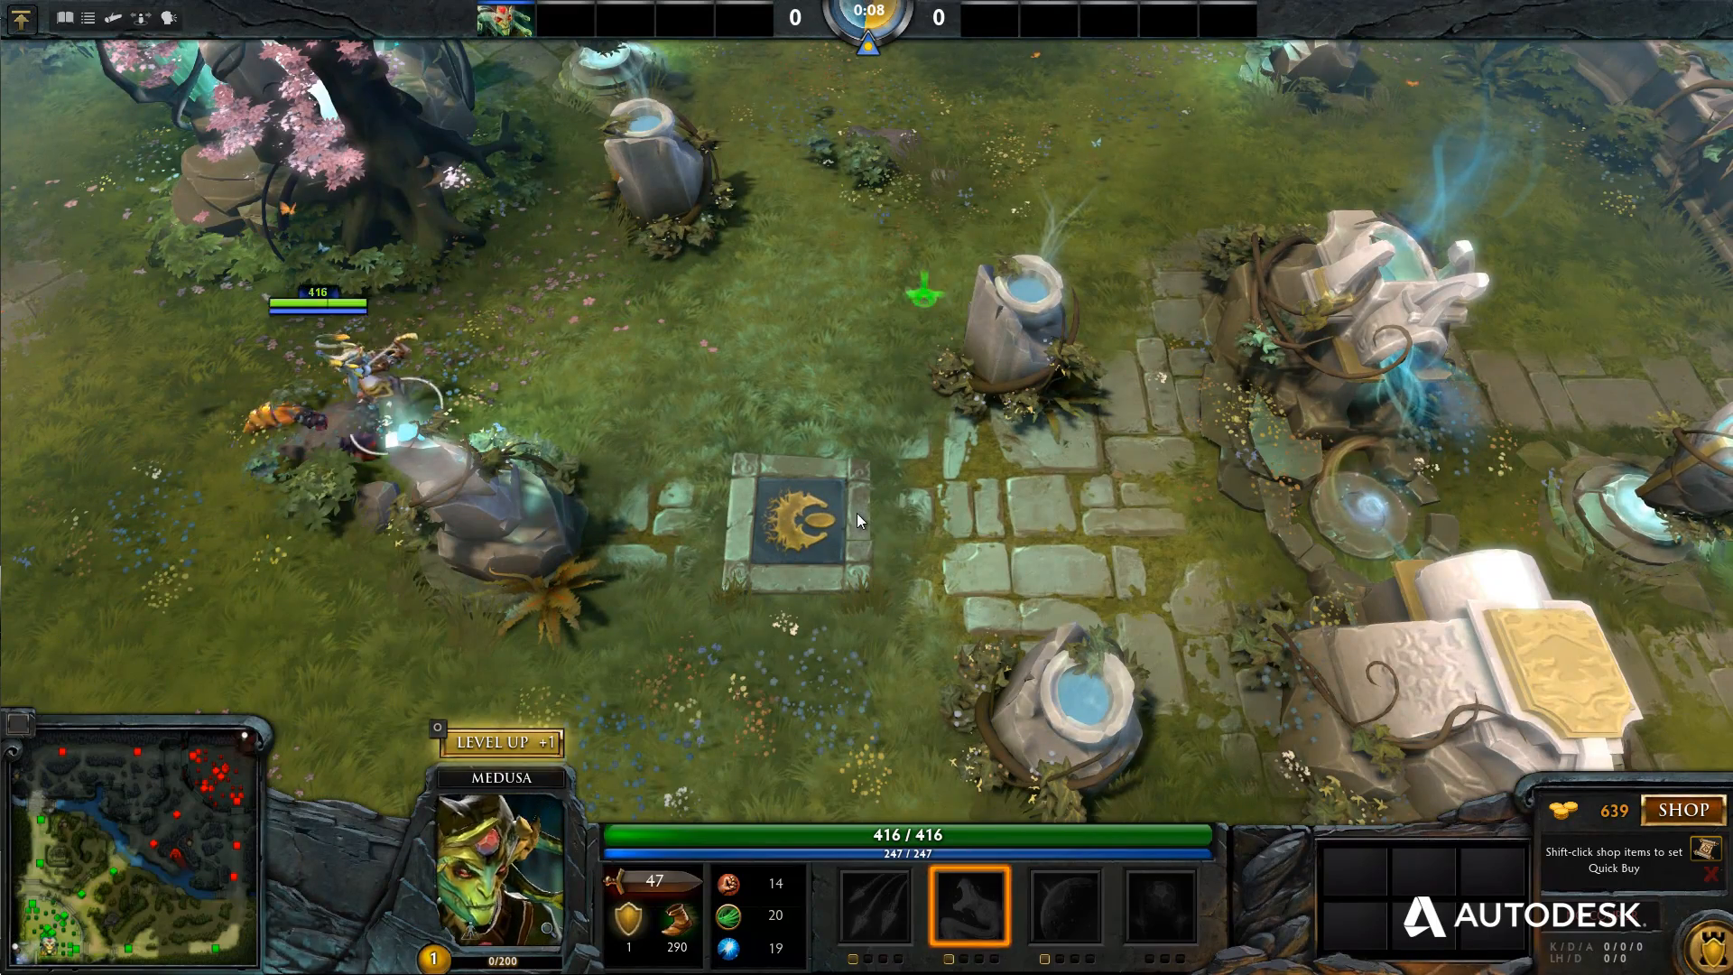
right_click(1129, 521)
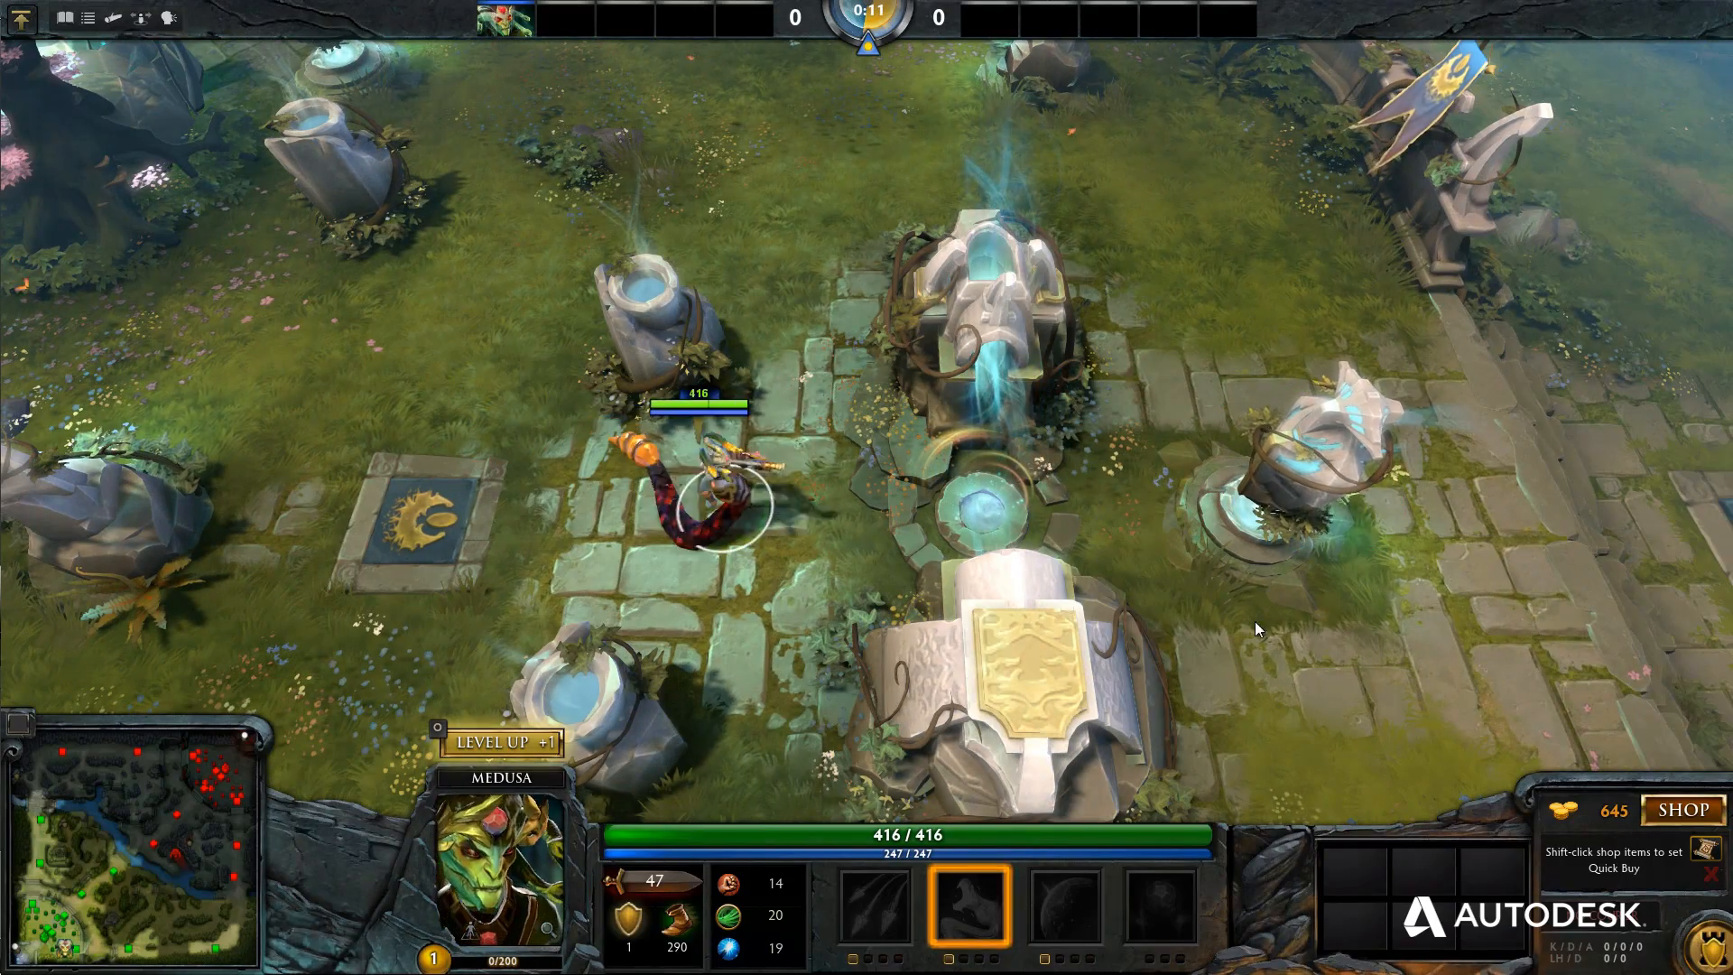
right_click(1283, 641)
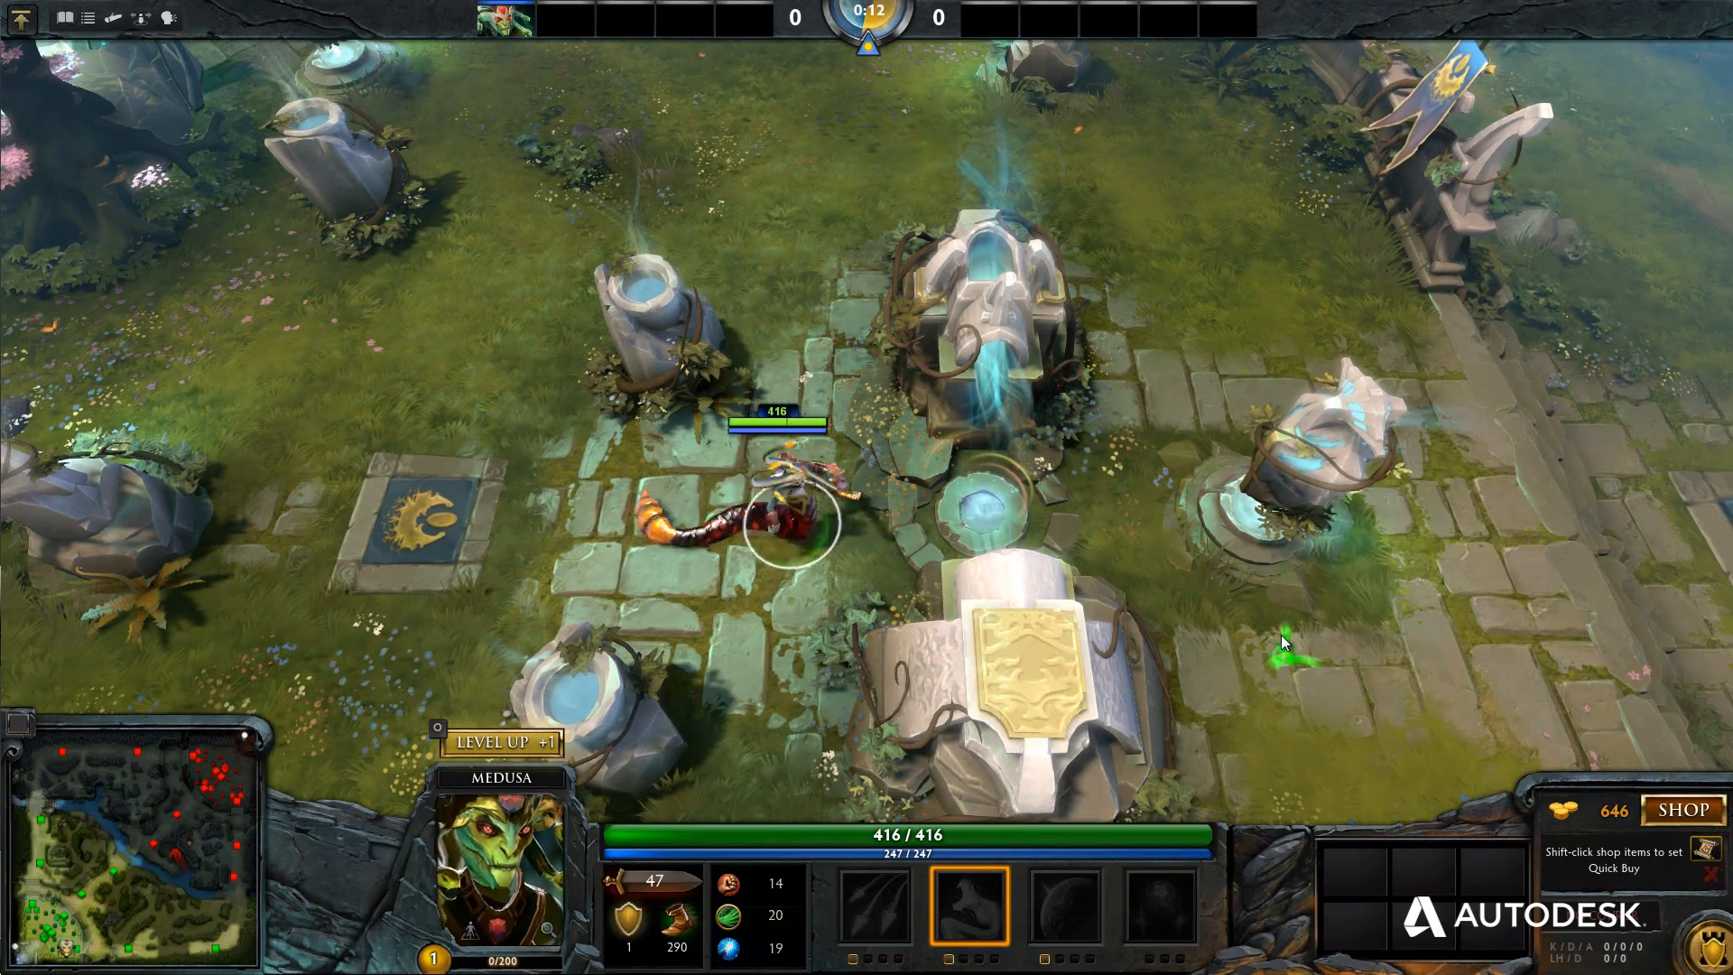
right_click(1509, 635)
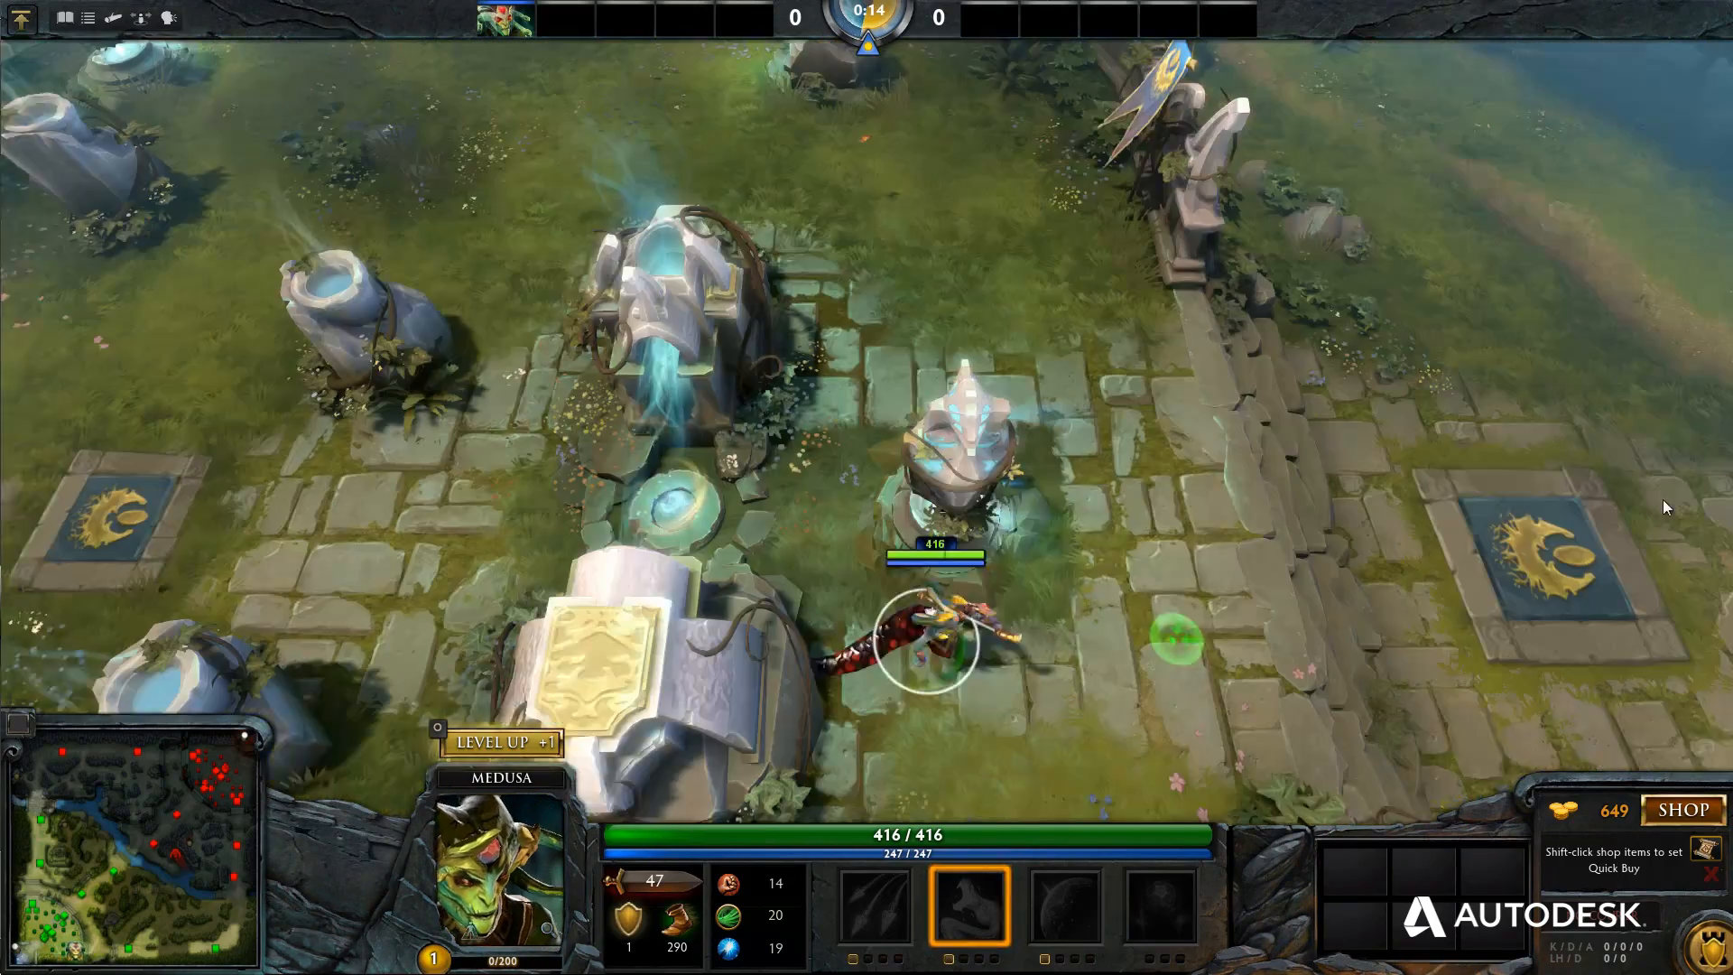
View Medusa up close from a low camera while walking her down the stone steps to the emblem tile.
left_click(472, 932)
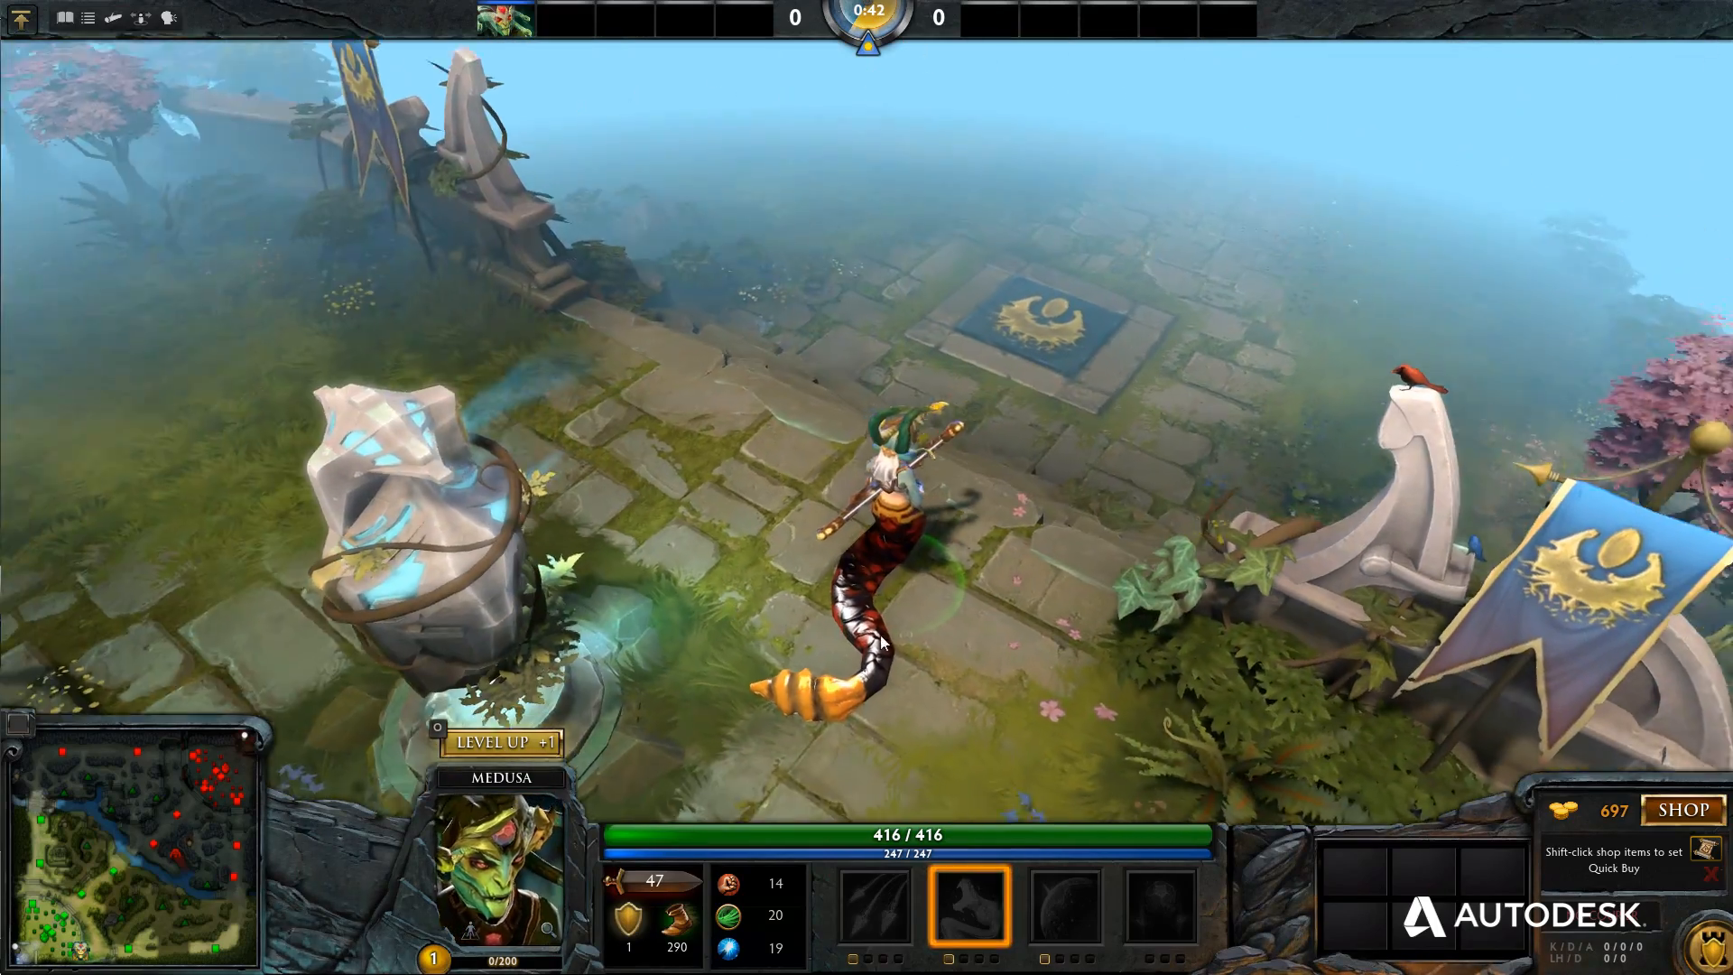
right_click(715, 397)
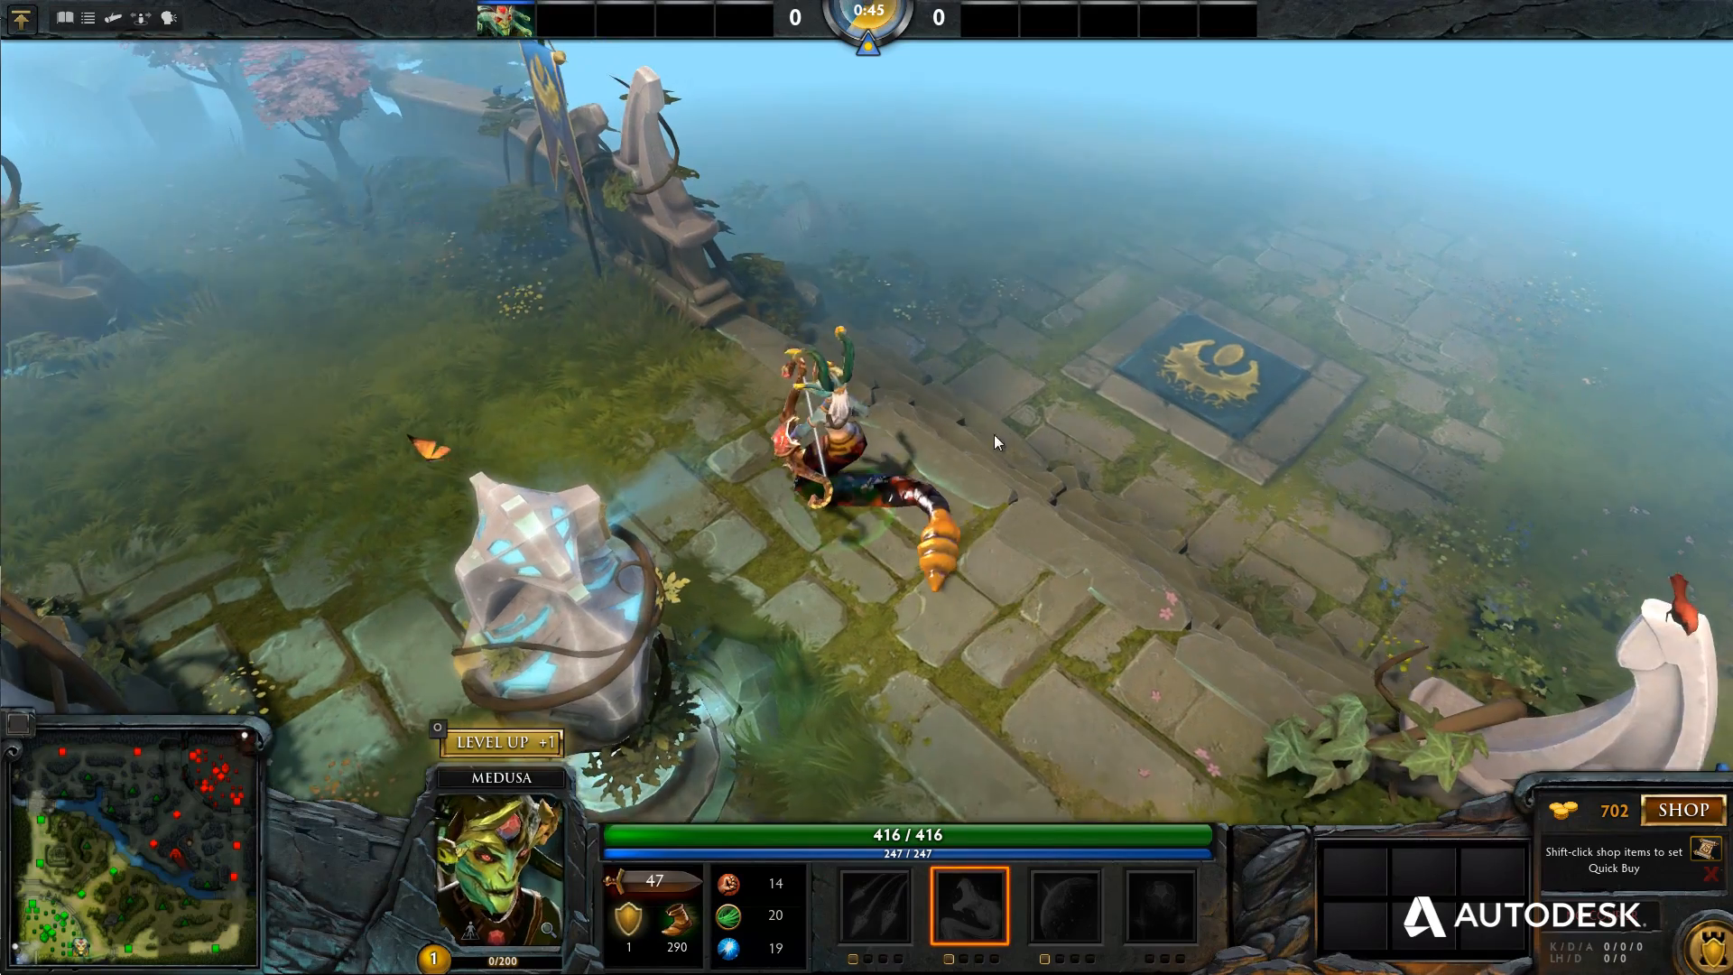
right_click(983, 538)
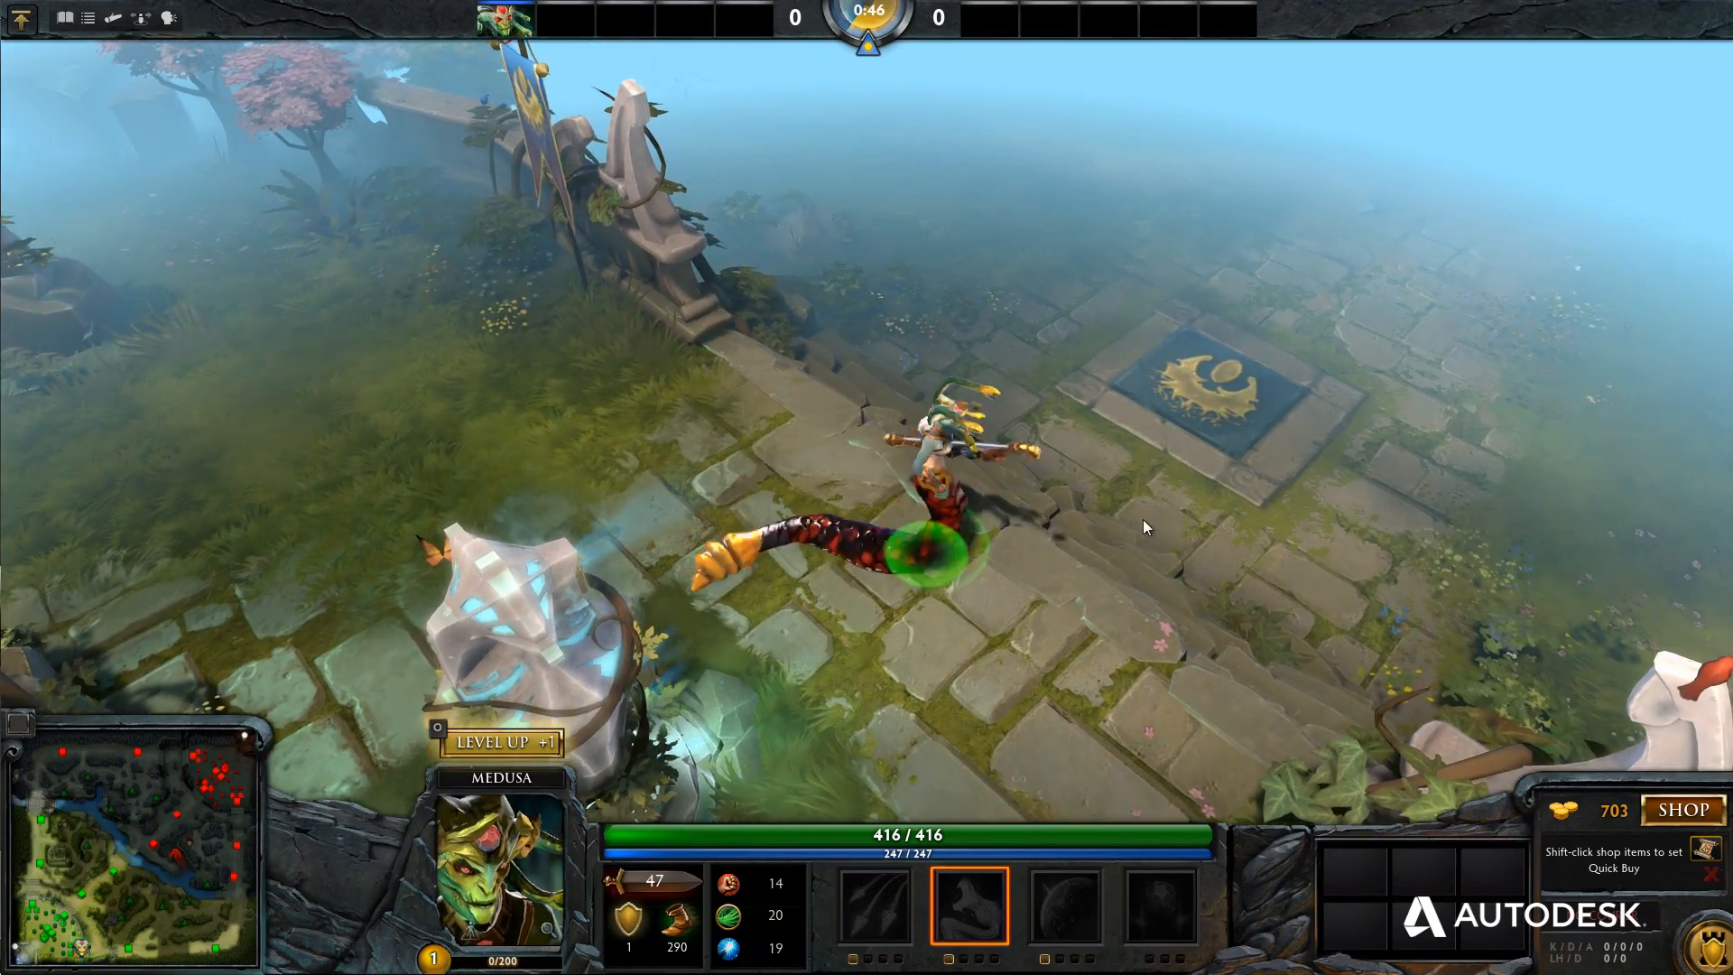
right_click(1131, 432)
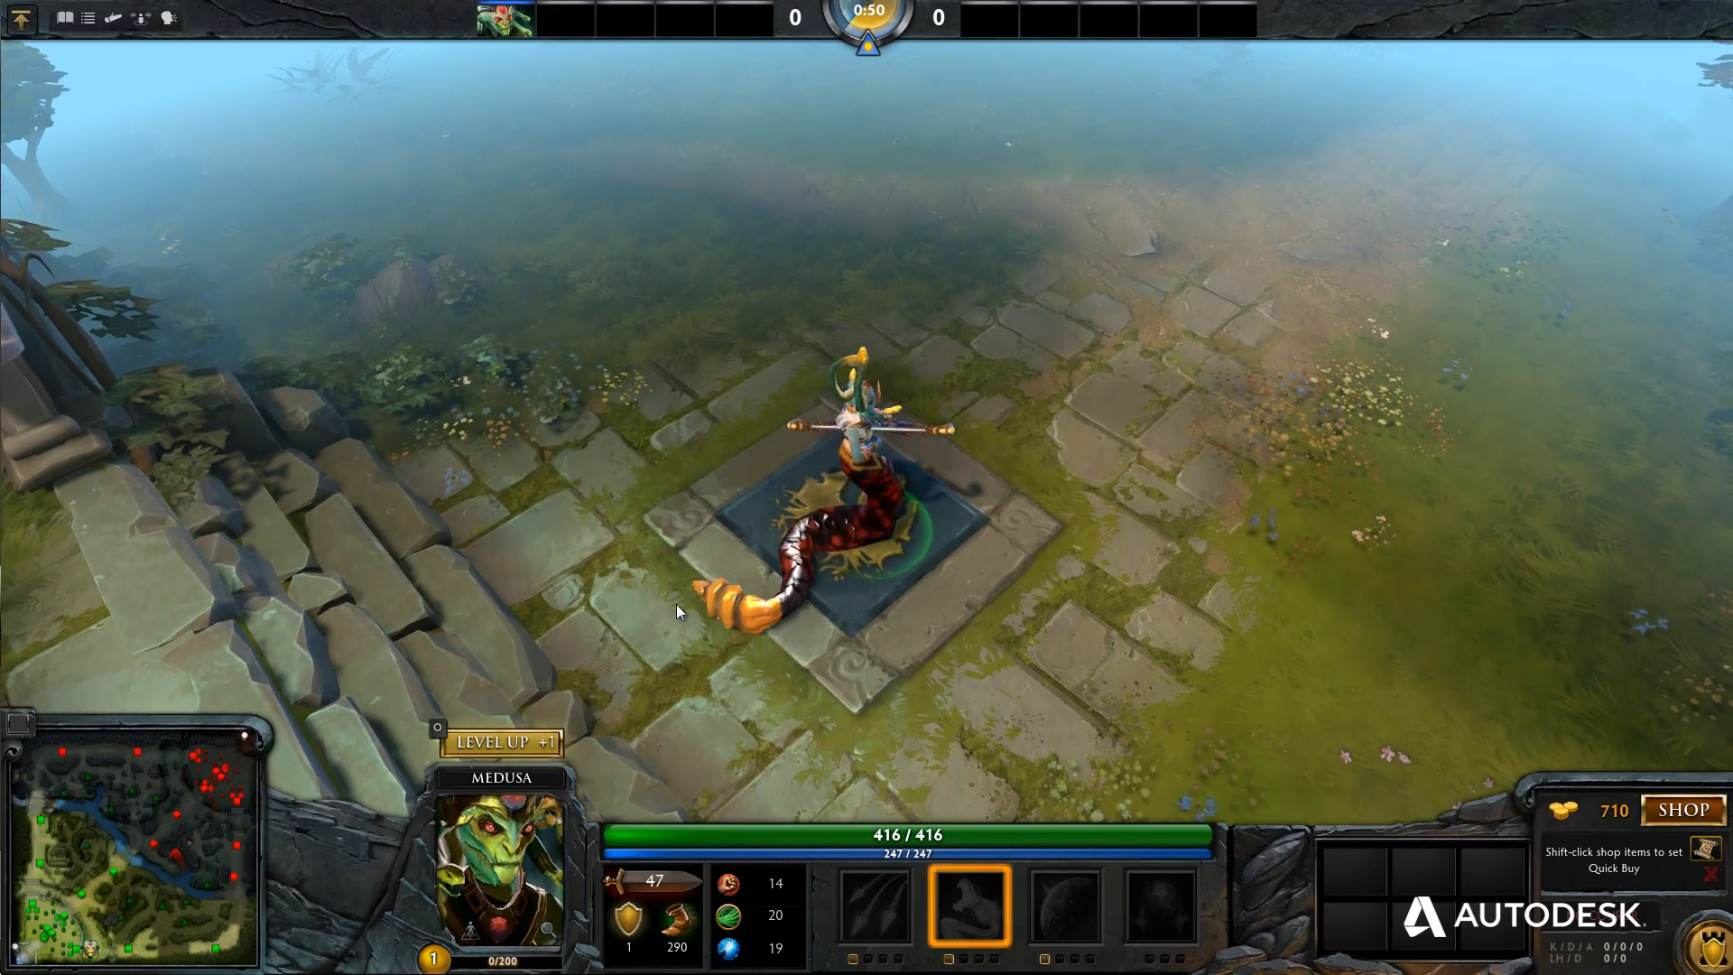
Level up Medusa's second ability and walk her from the emblem tile back up the steps onto the grass.
left_click(502, 759)
left_click(970, 906)
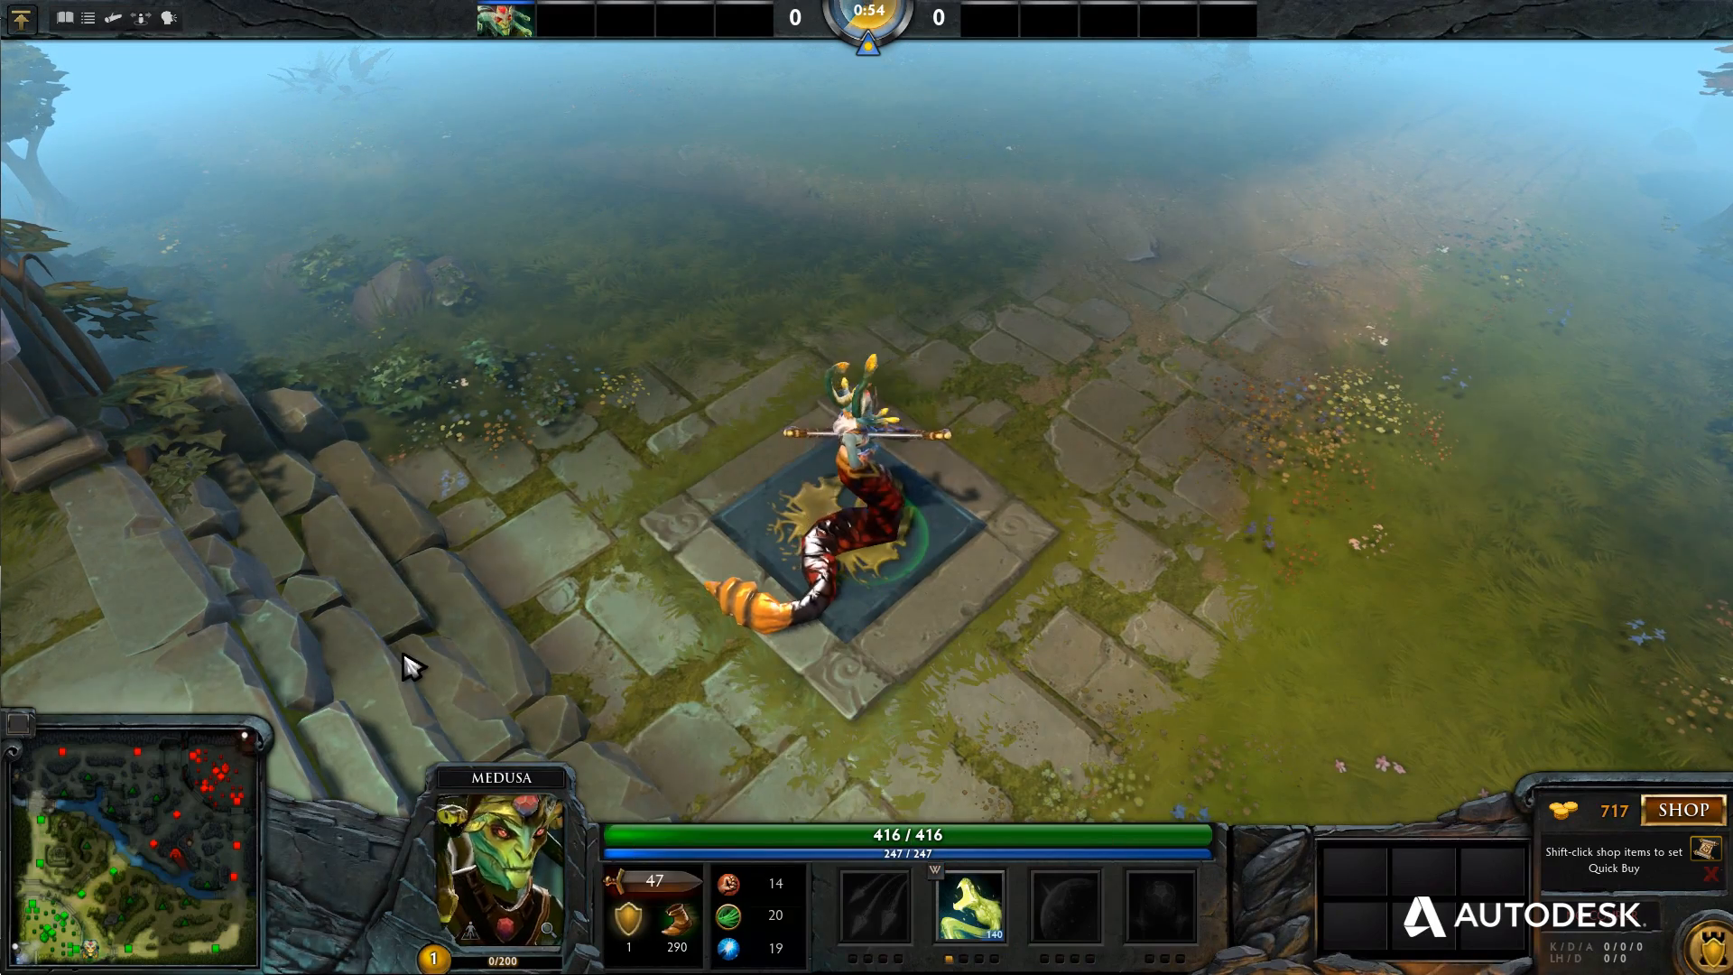
right_click(1007, 408)
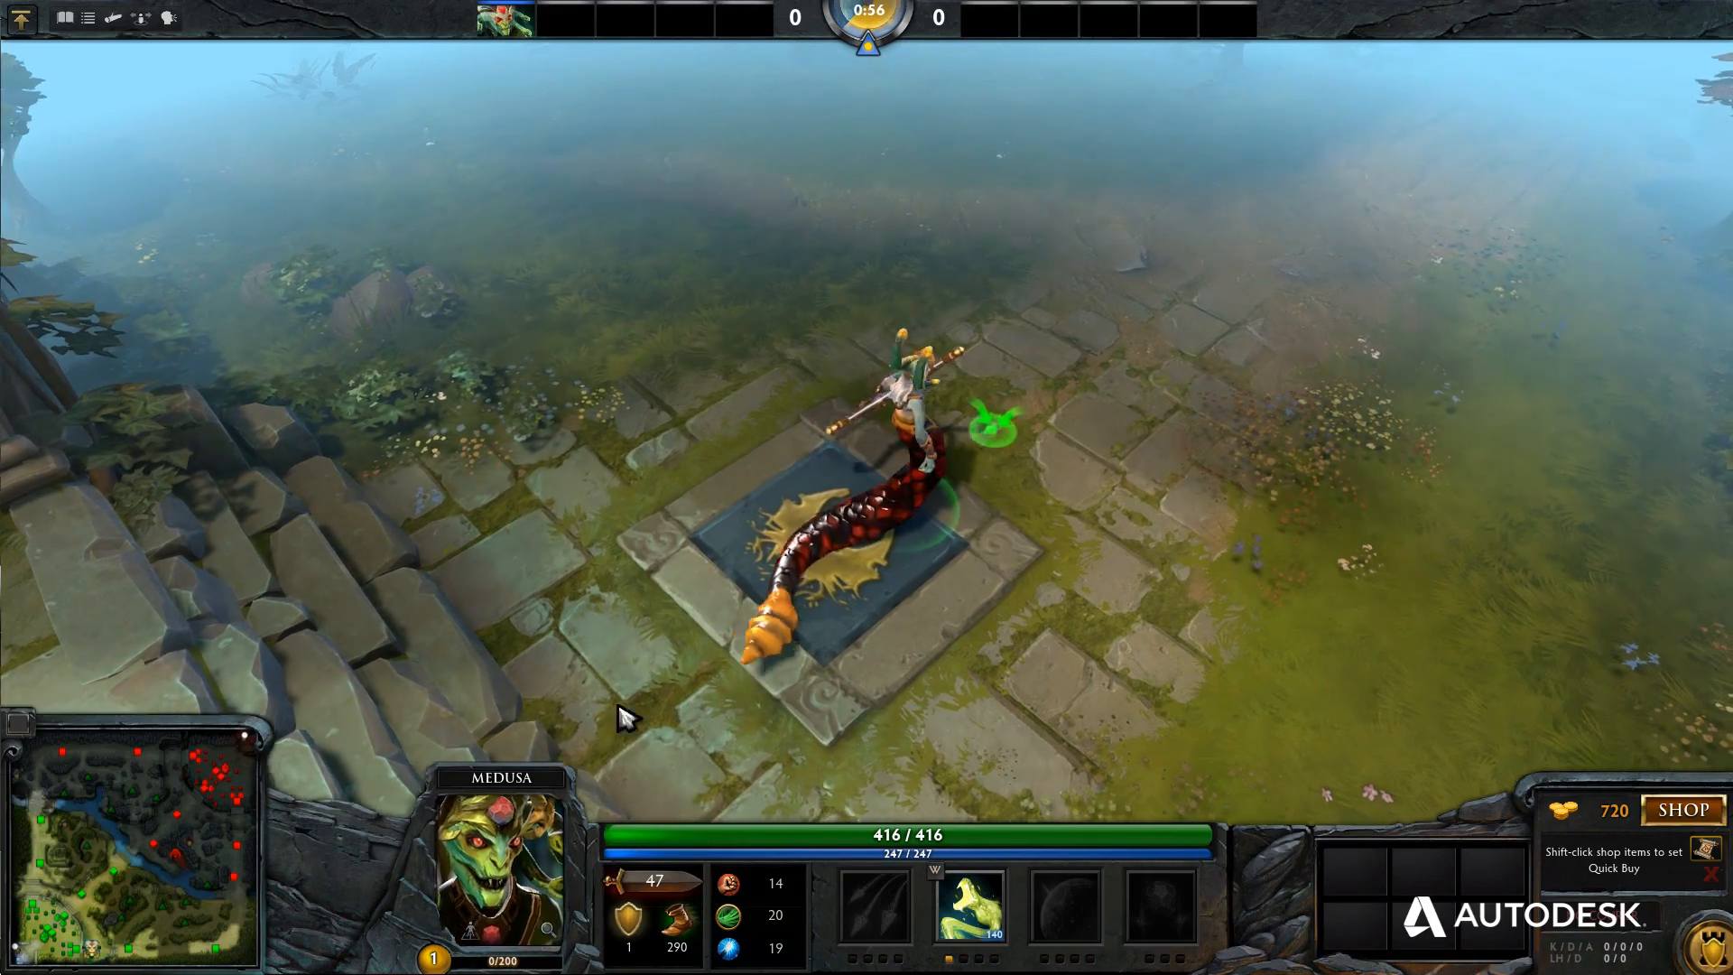
right_click(369, 587)
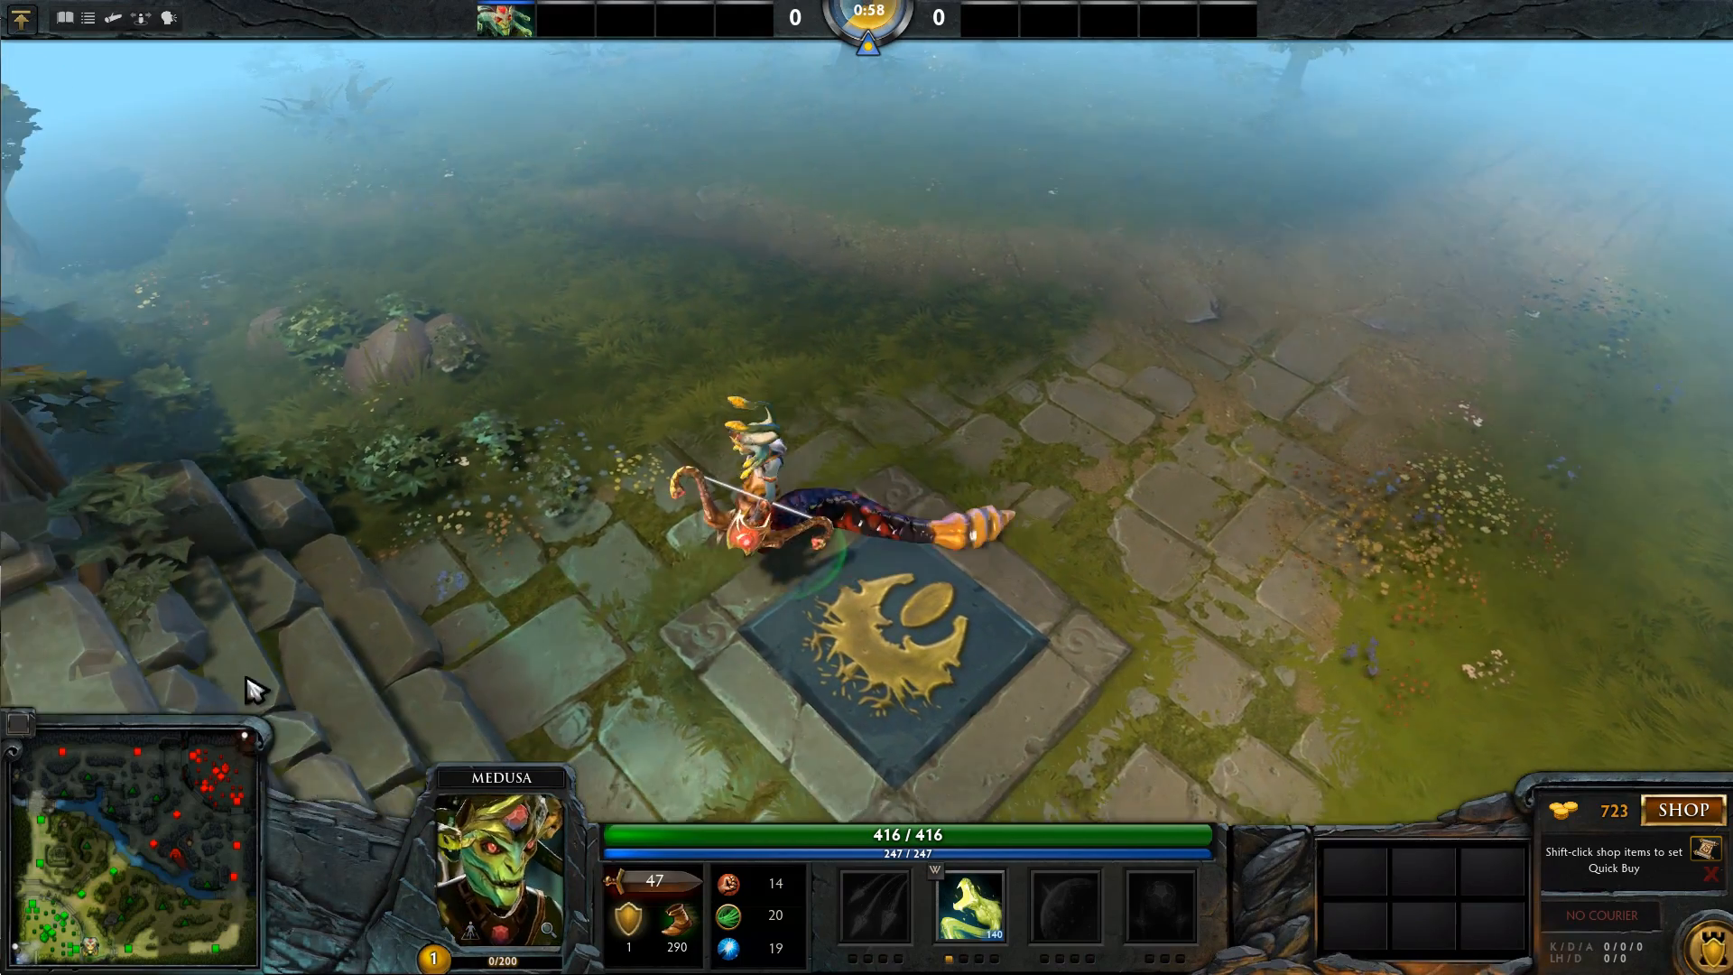
right_click(174, 632)
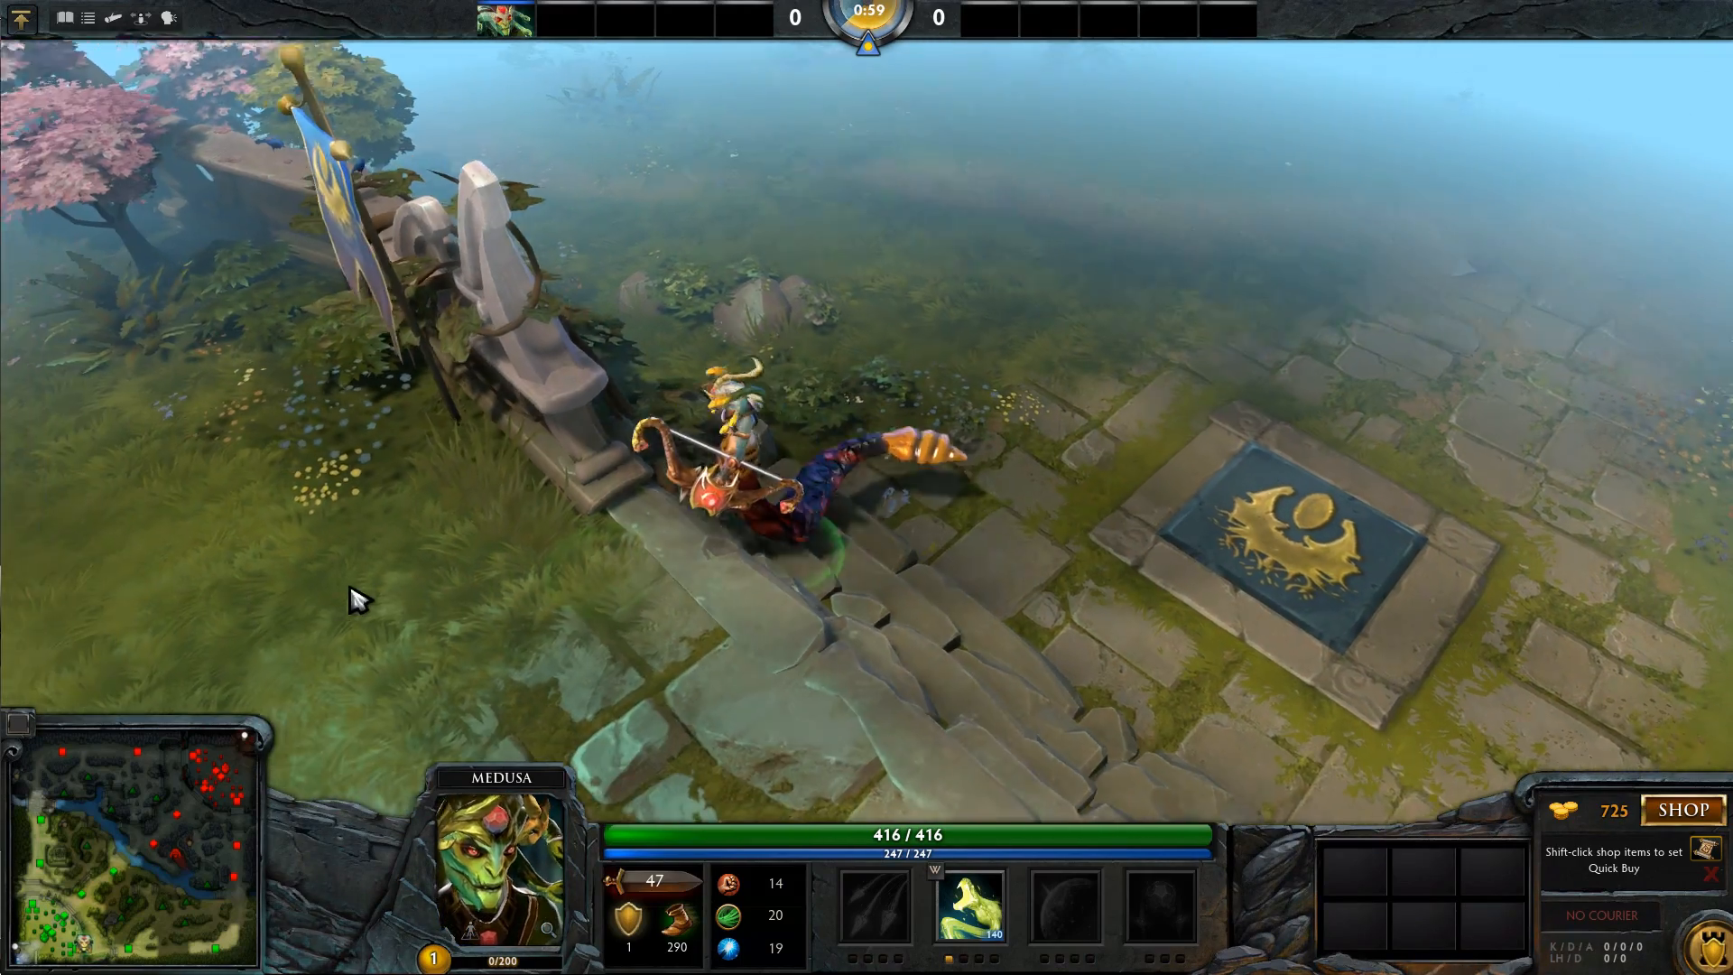
right_click(361, 597)
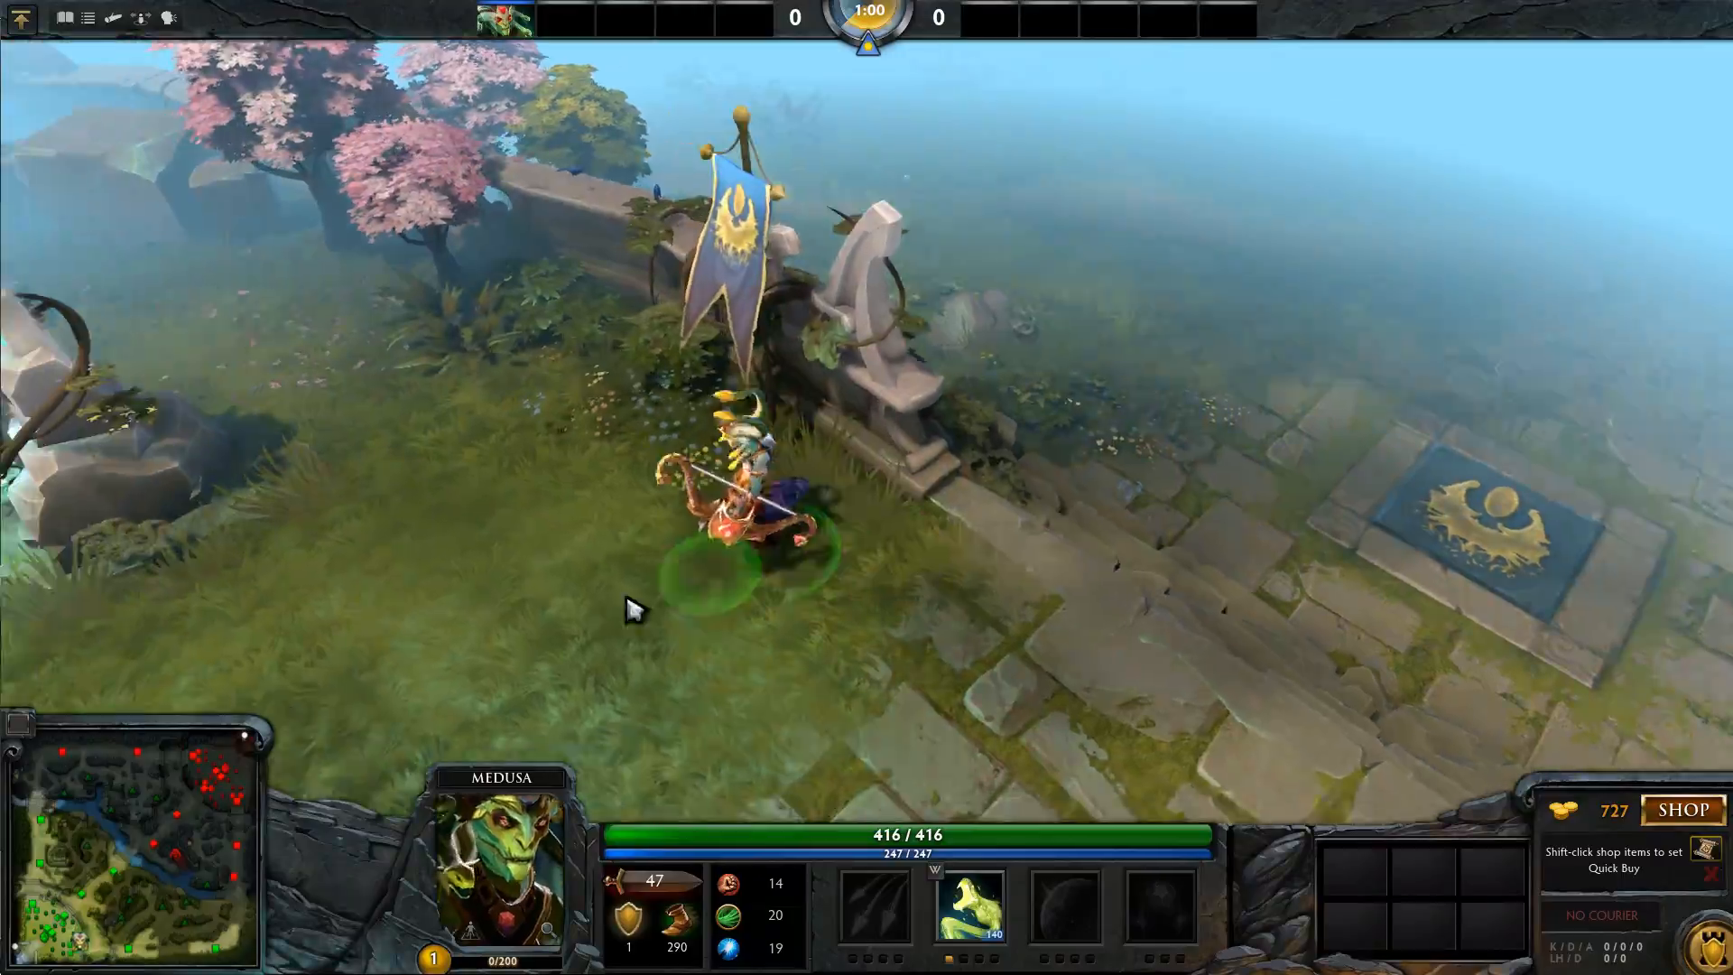
right_click(329, 638)
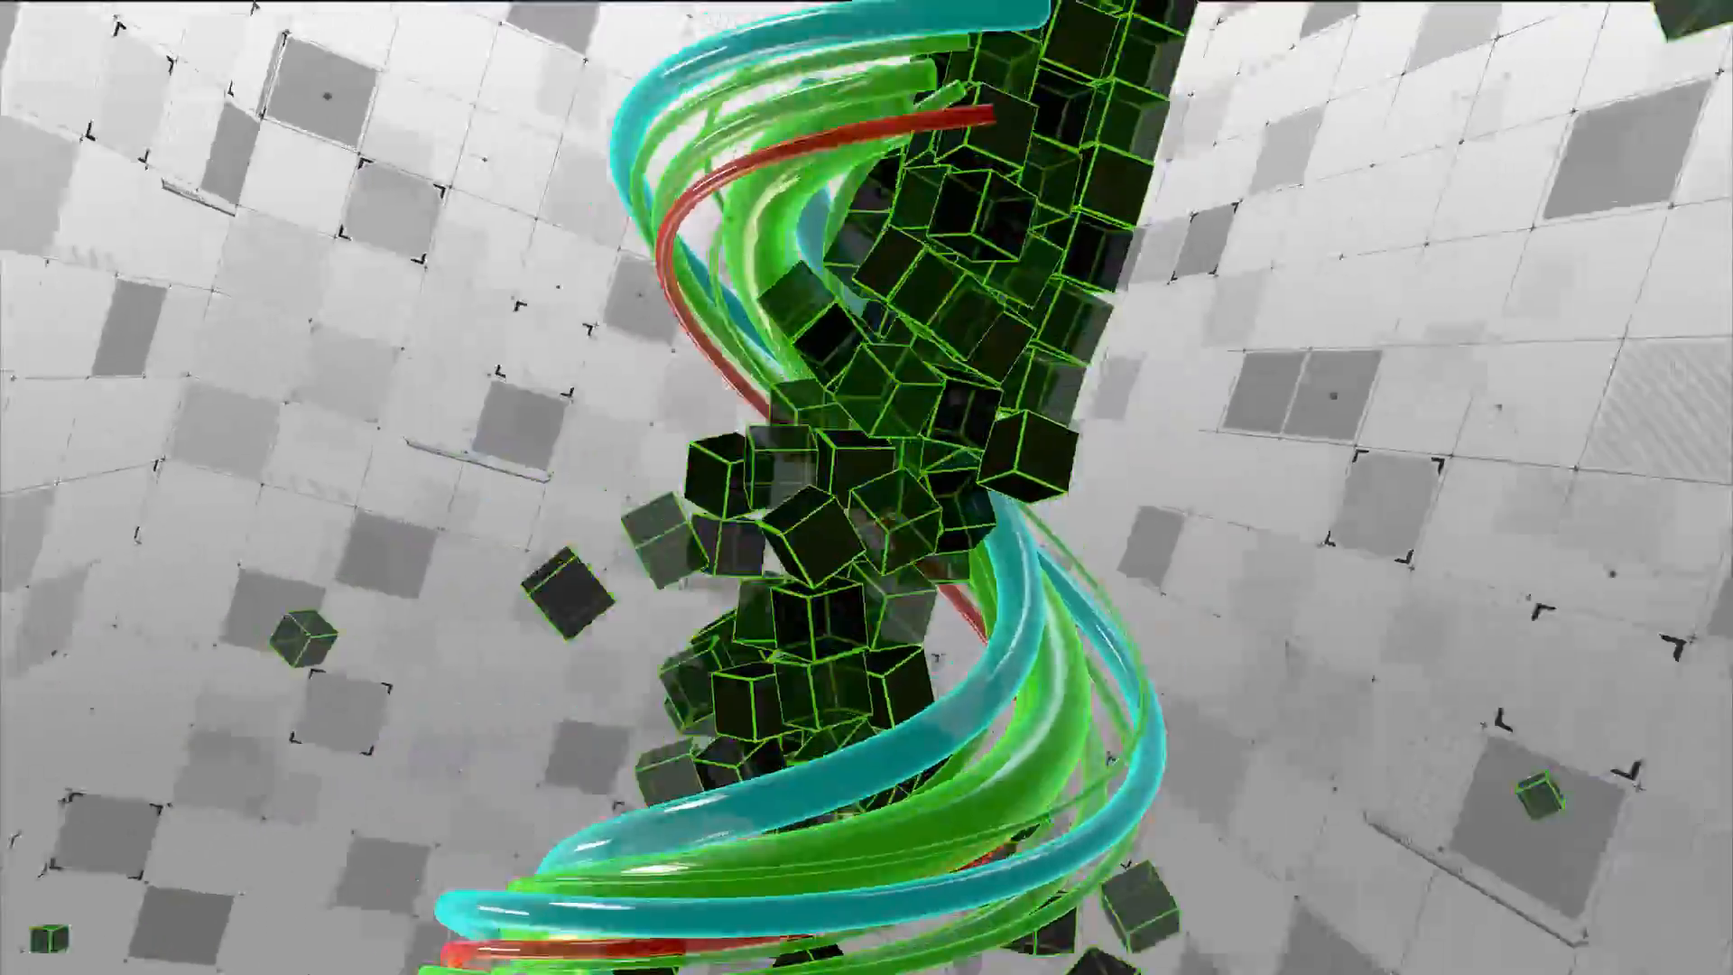